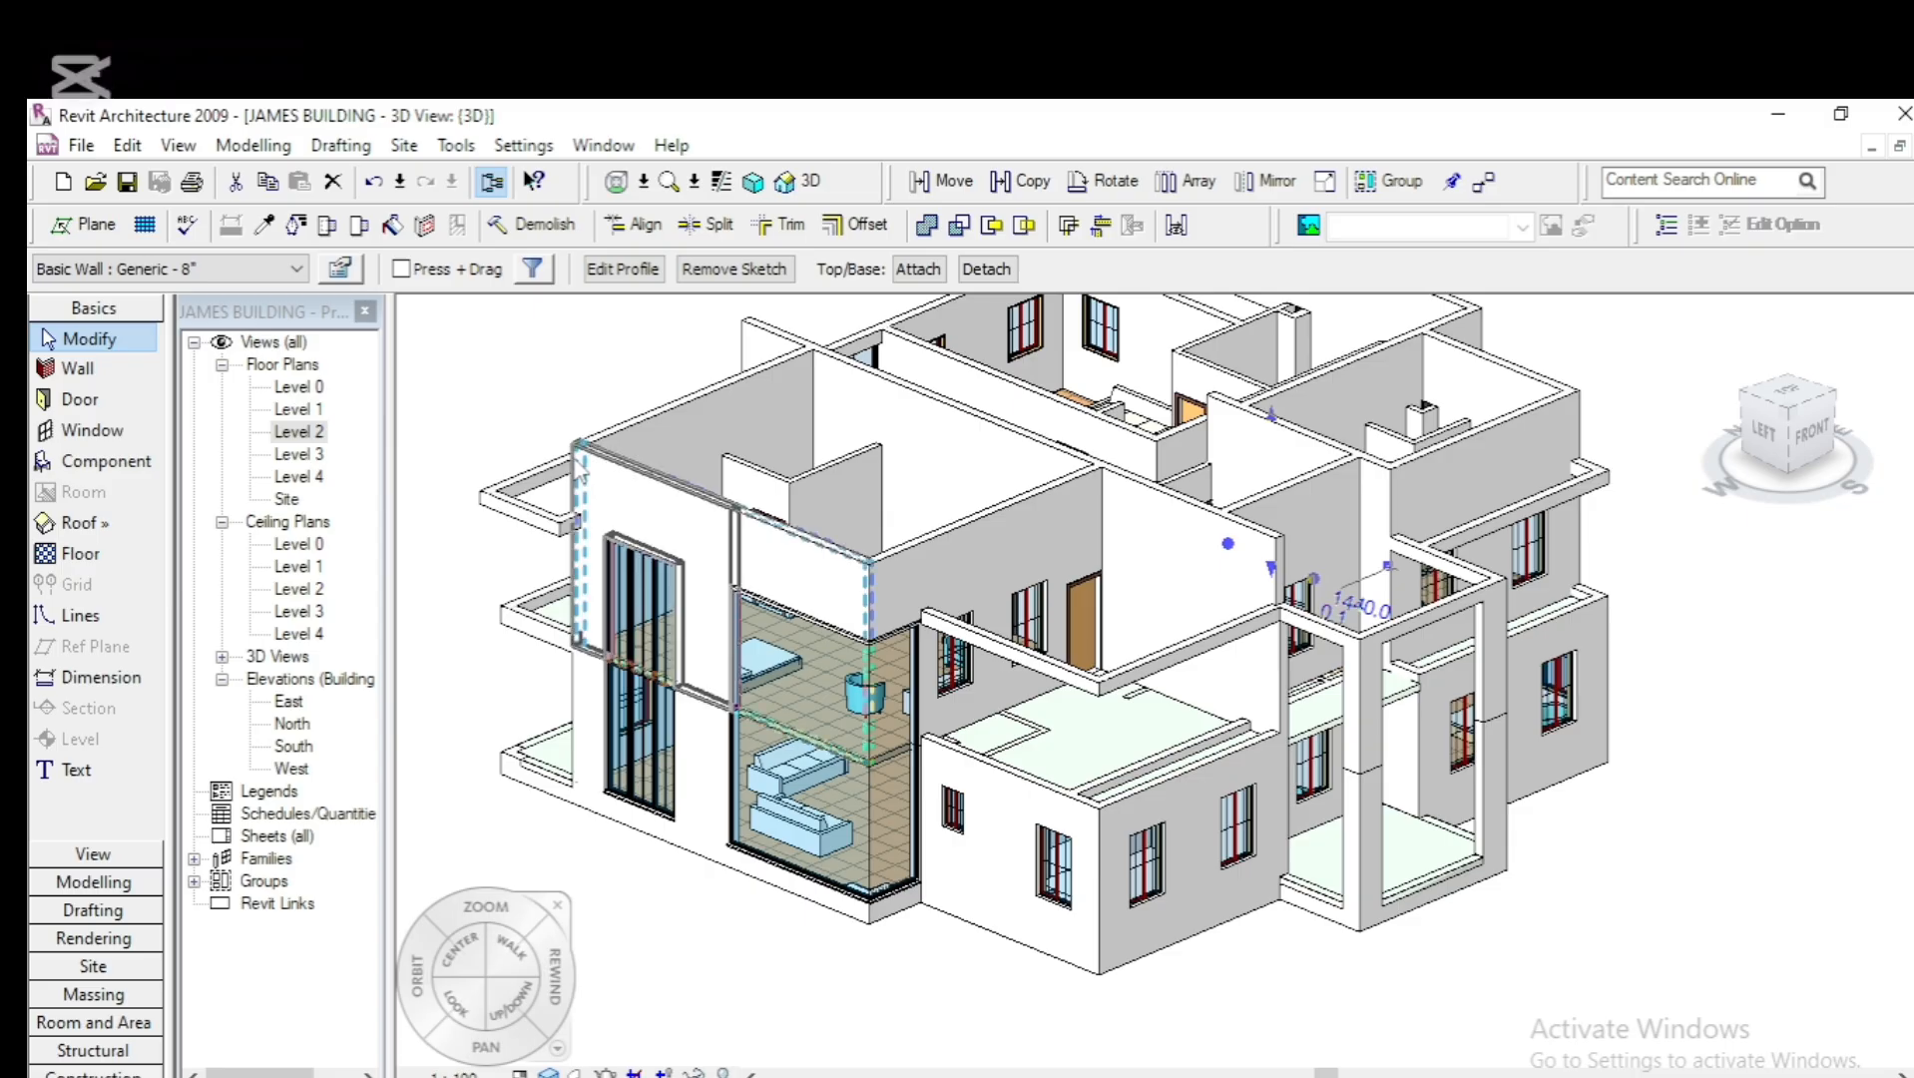
Examine the upper-floor wall above the tall corner windows in 3D, including how it meets the balcony beam around the corner
left_click(641, 505)
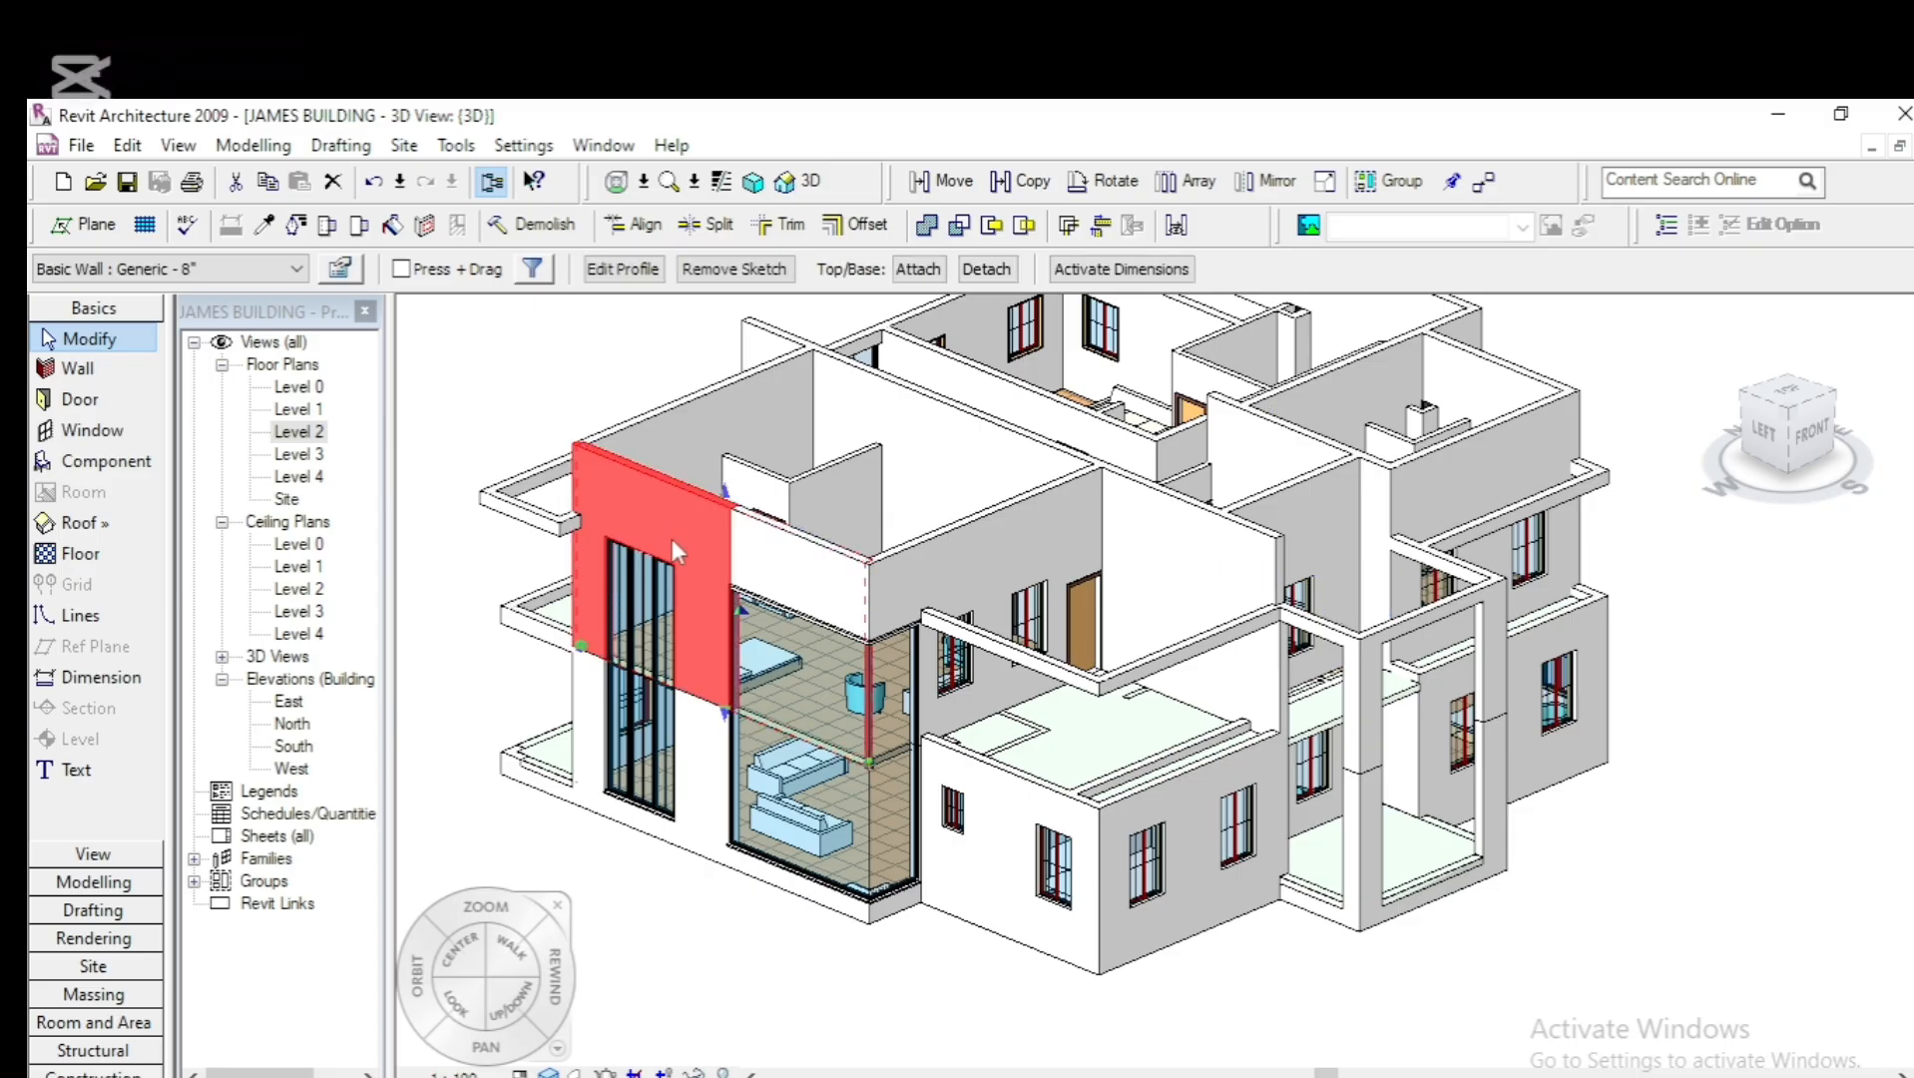
scroll(672, 543, "down", 2)
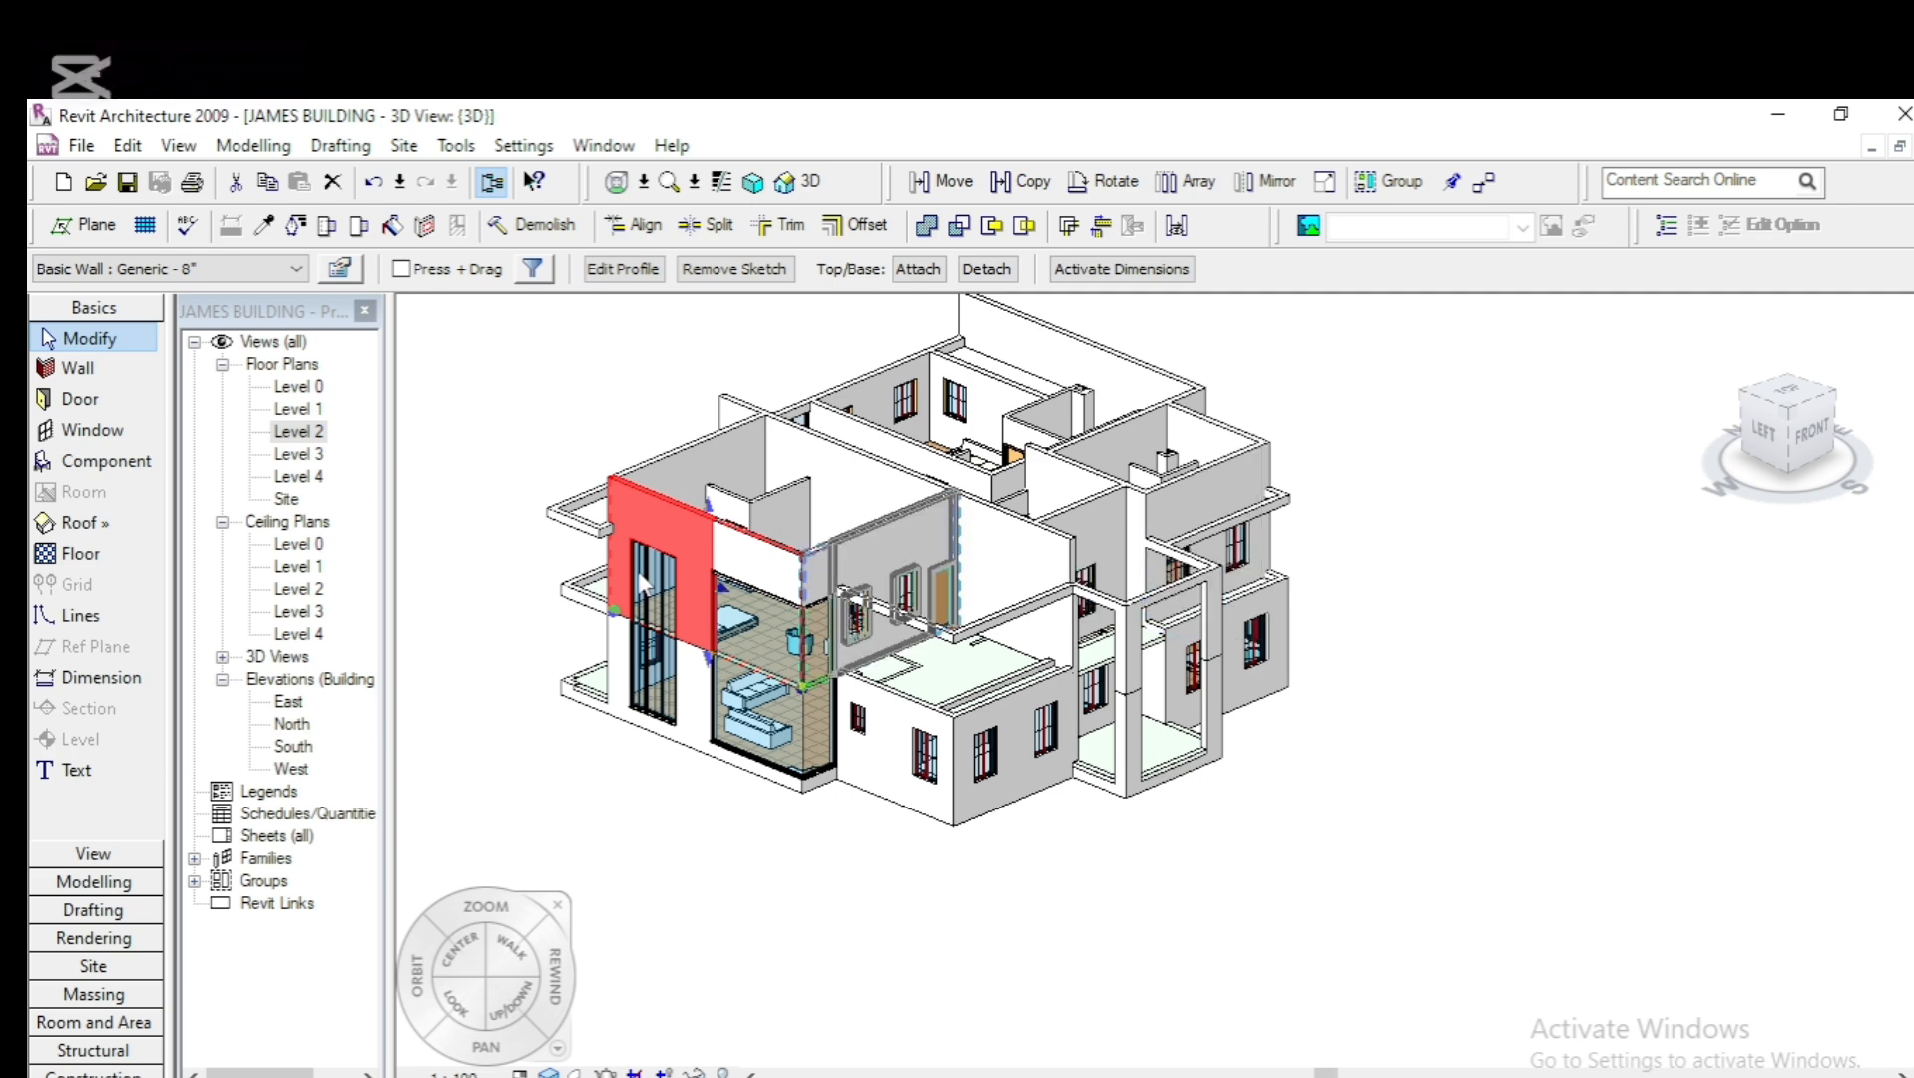
scroll(584, 546, "up", 3)
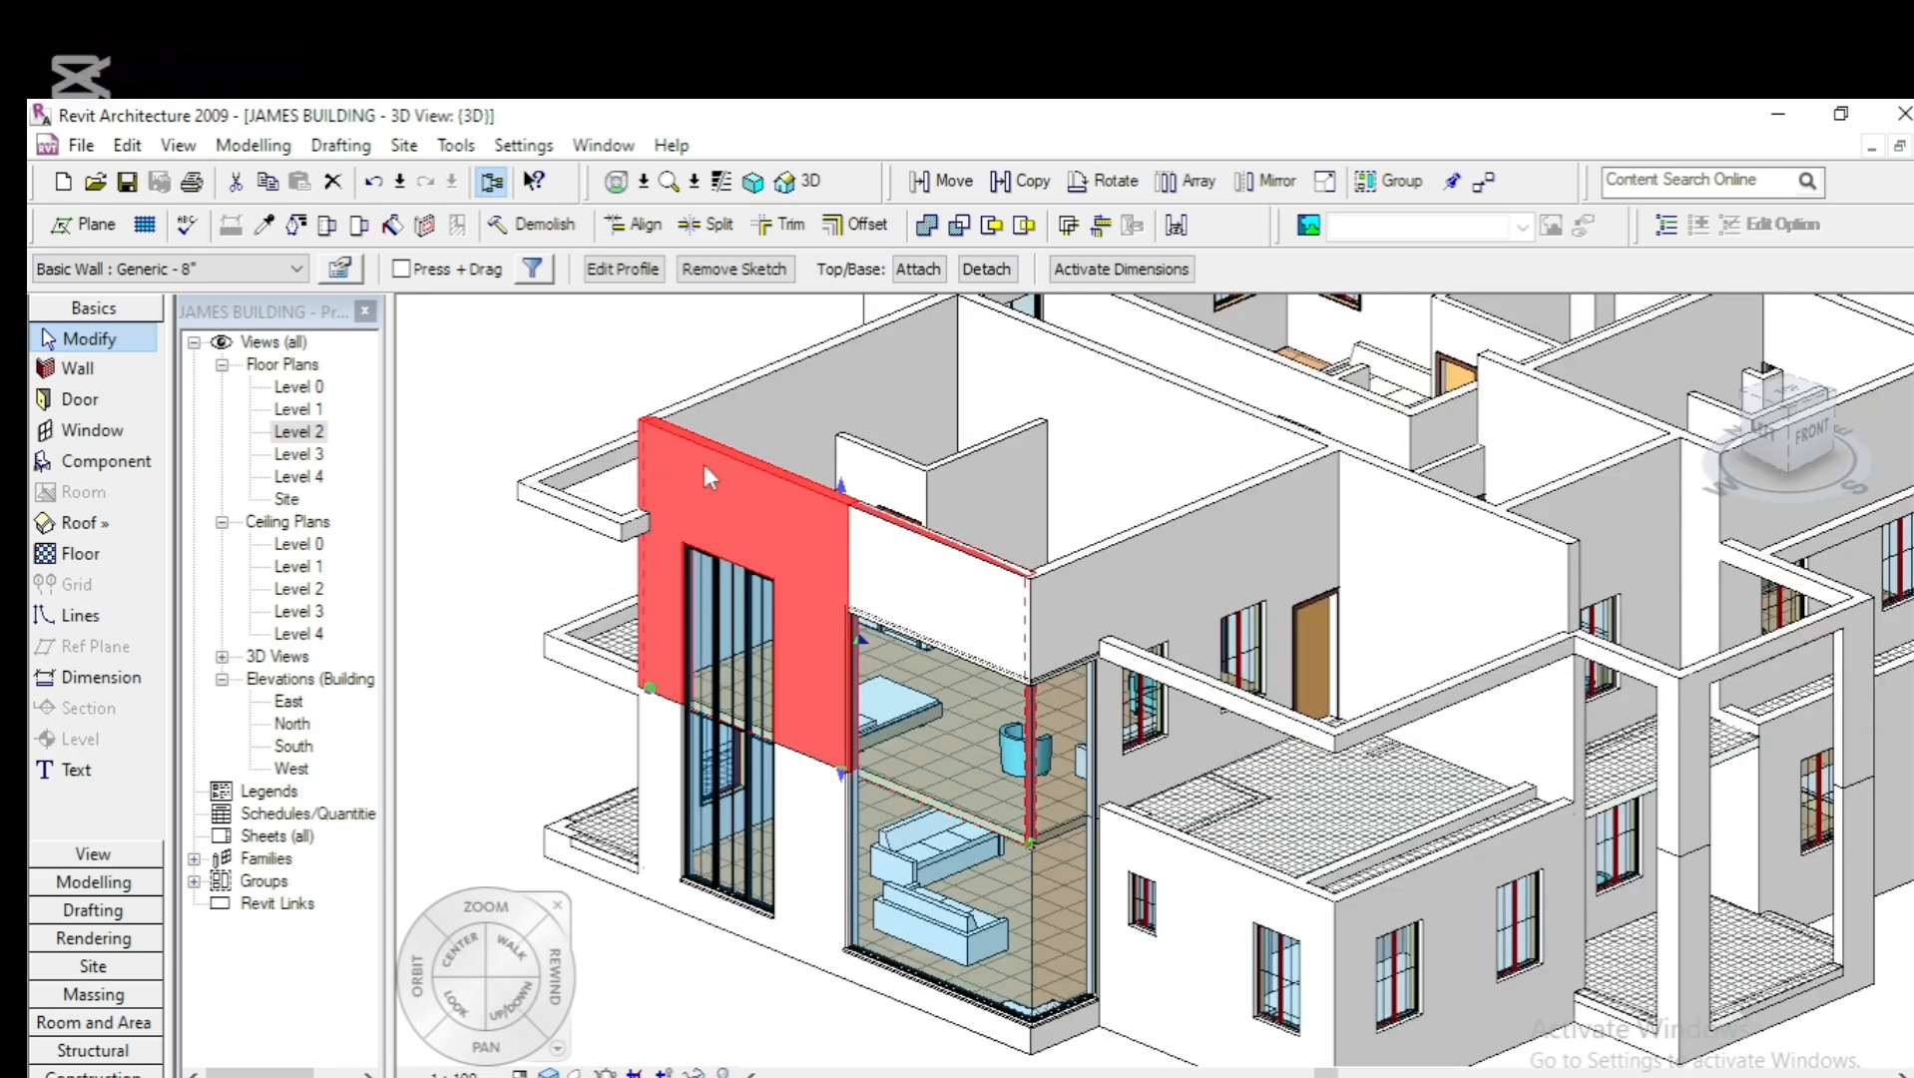
scroll(702, 464, "up", 2)
scroll(701, 464, "up", 3)
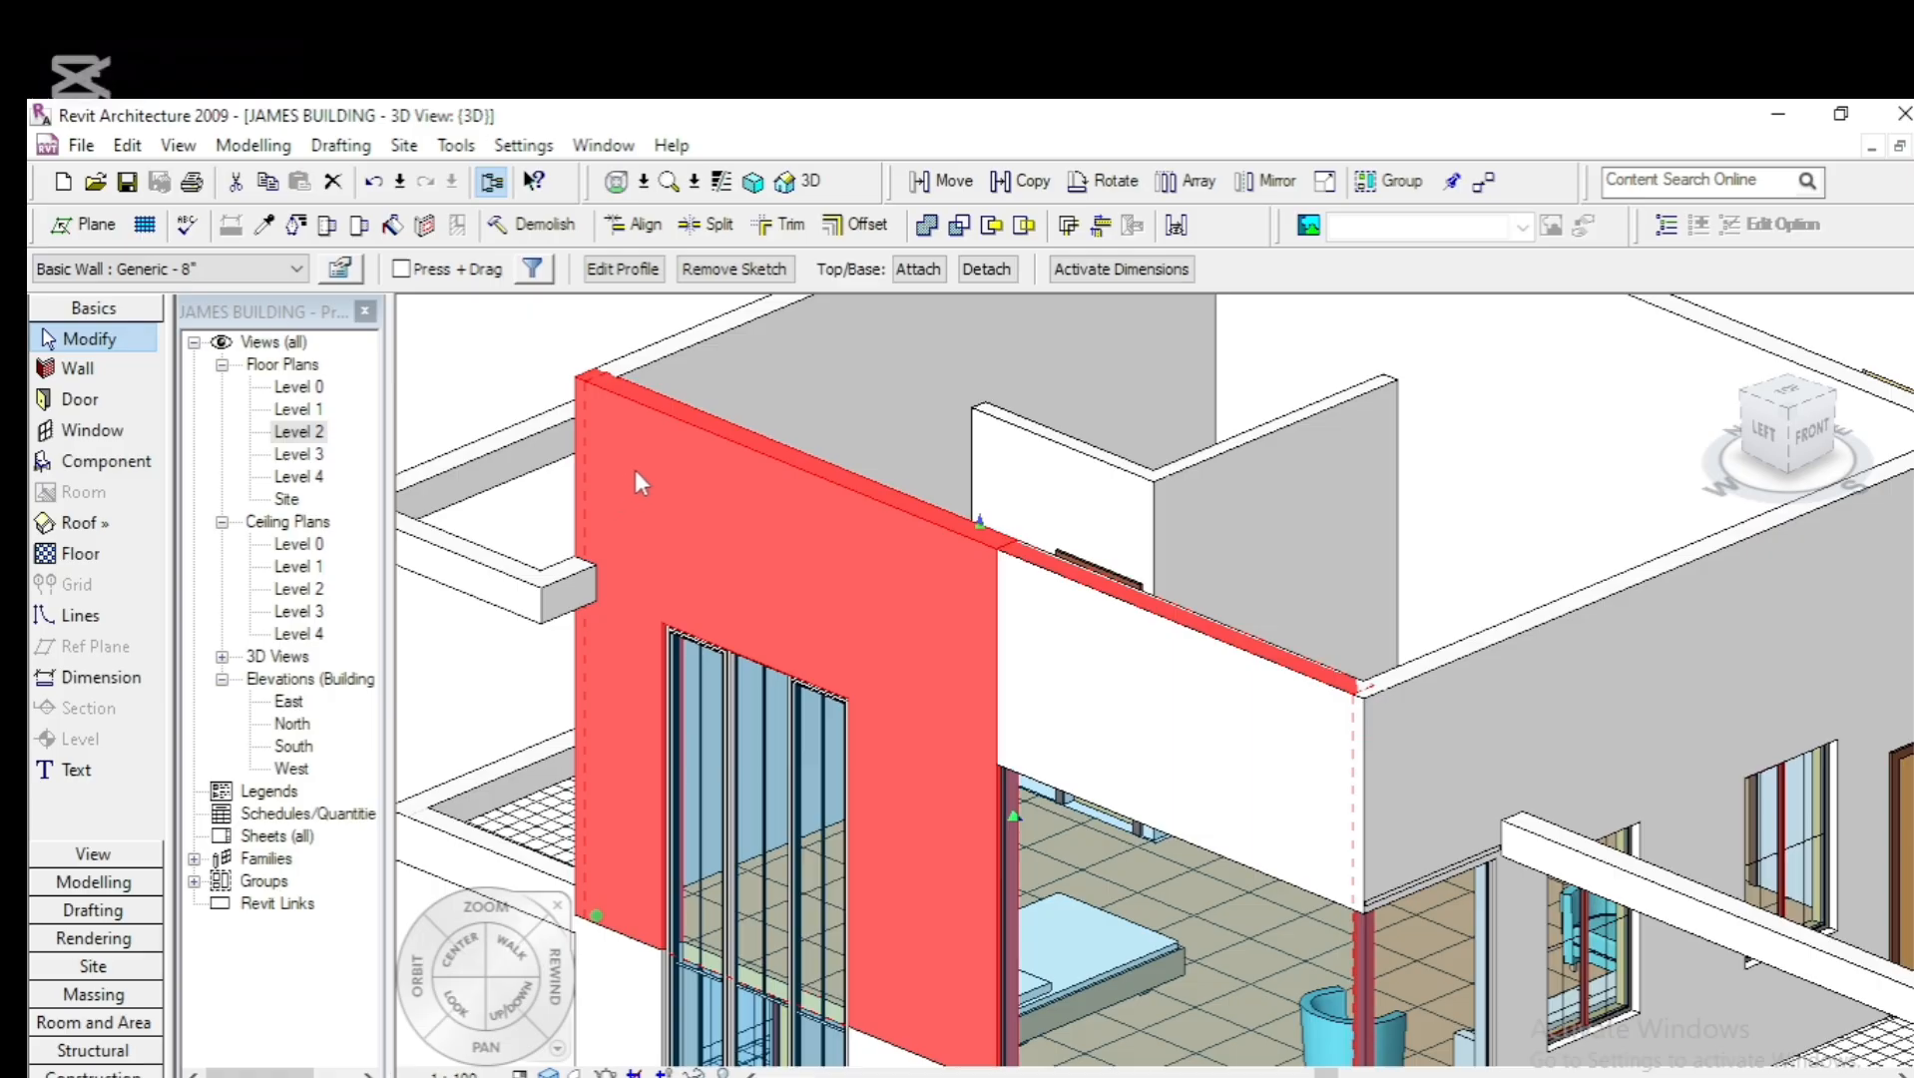
scroll(634, 469, "down", 2)
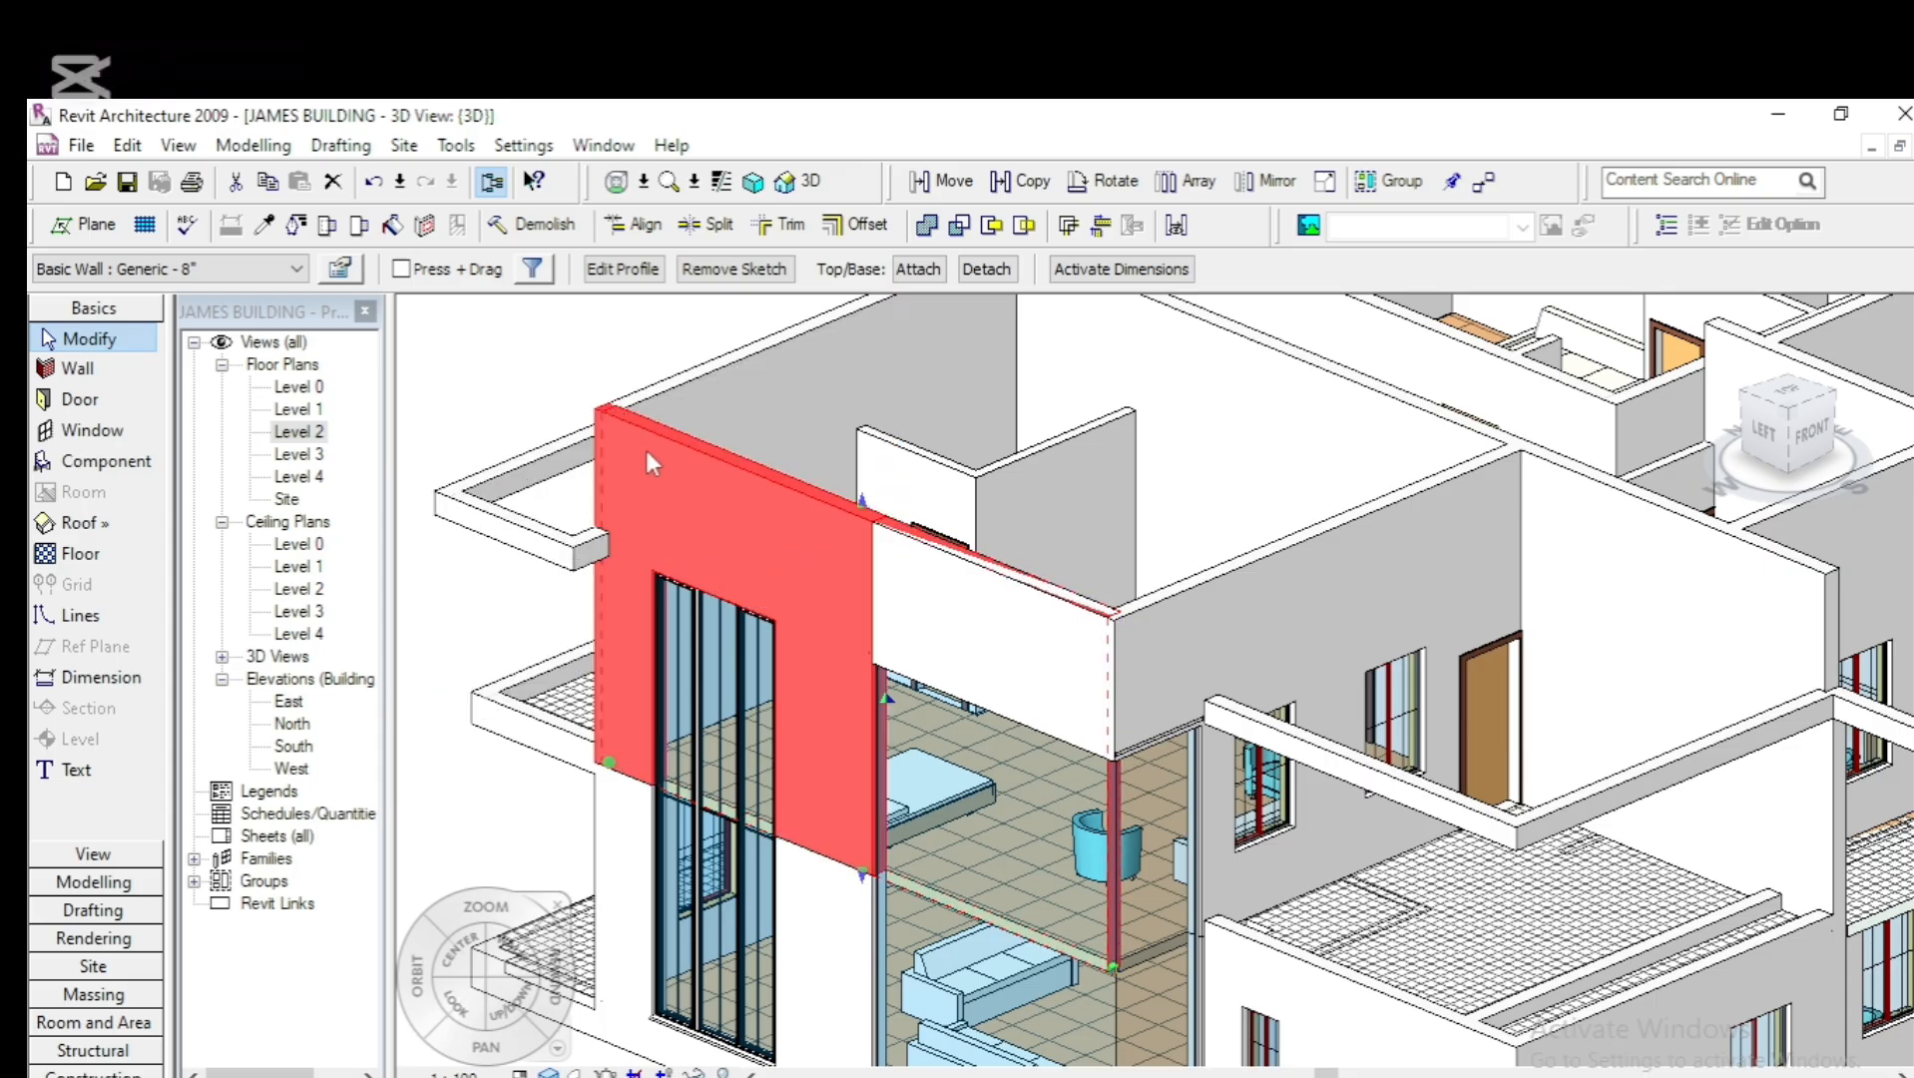
key("Escape")
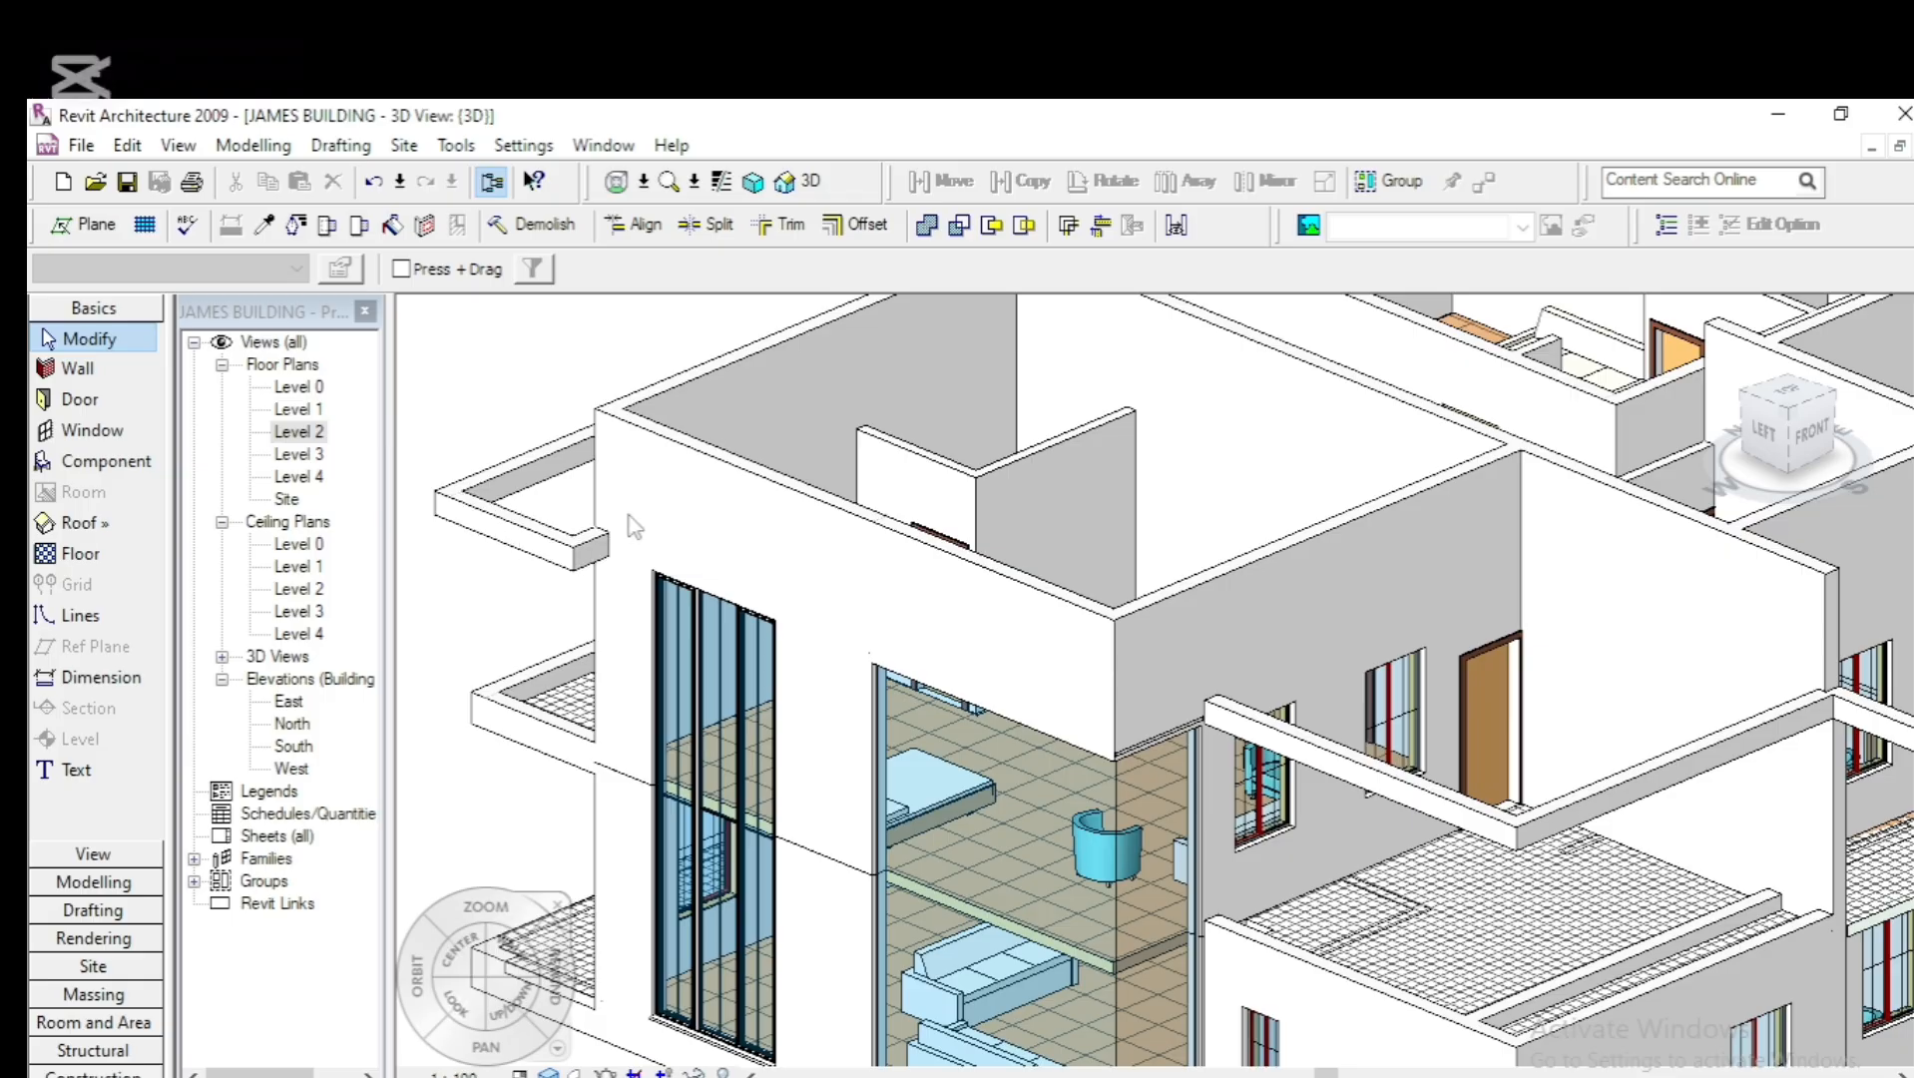
scroll(671, 509, "down", 2)
scroll(689, 519, "up", 1)
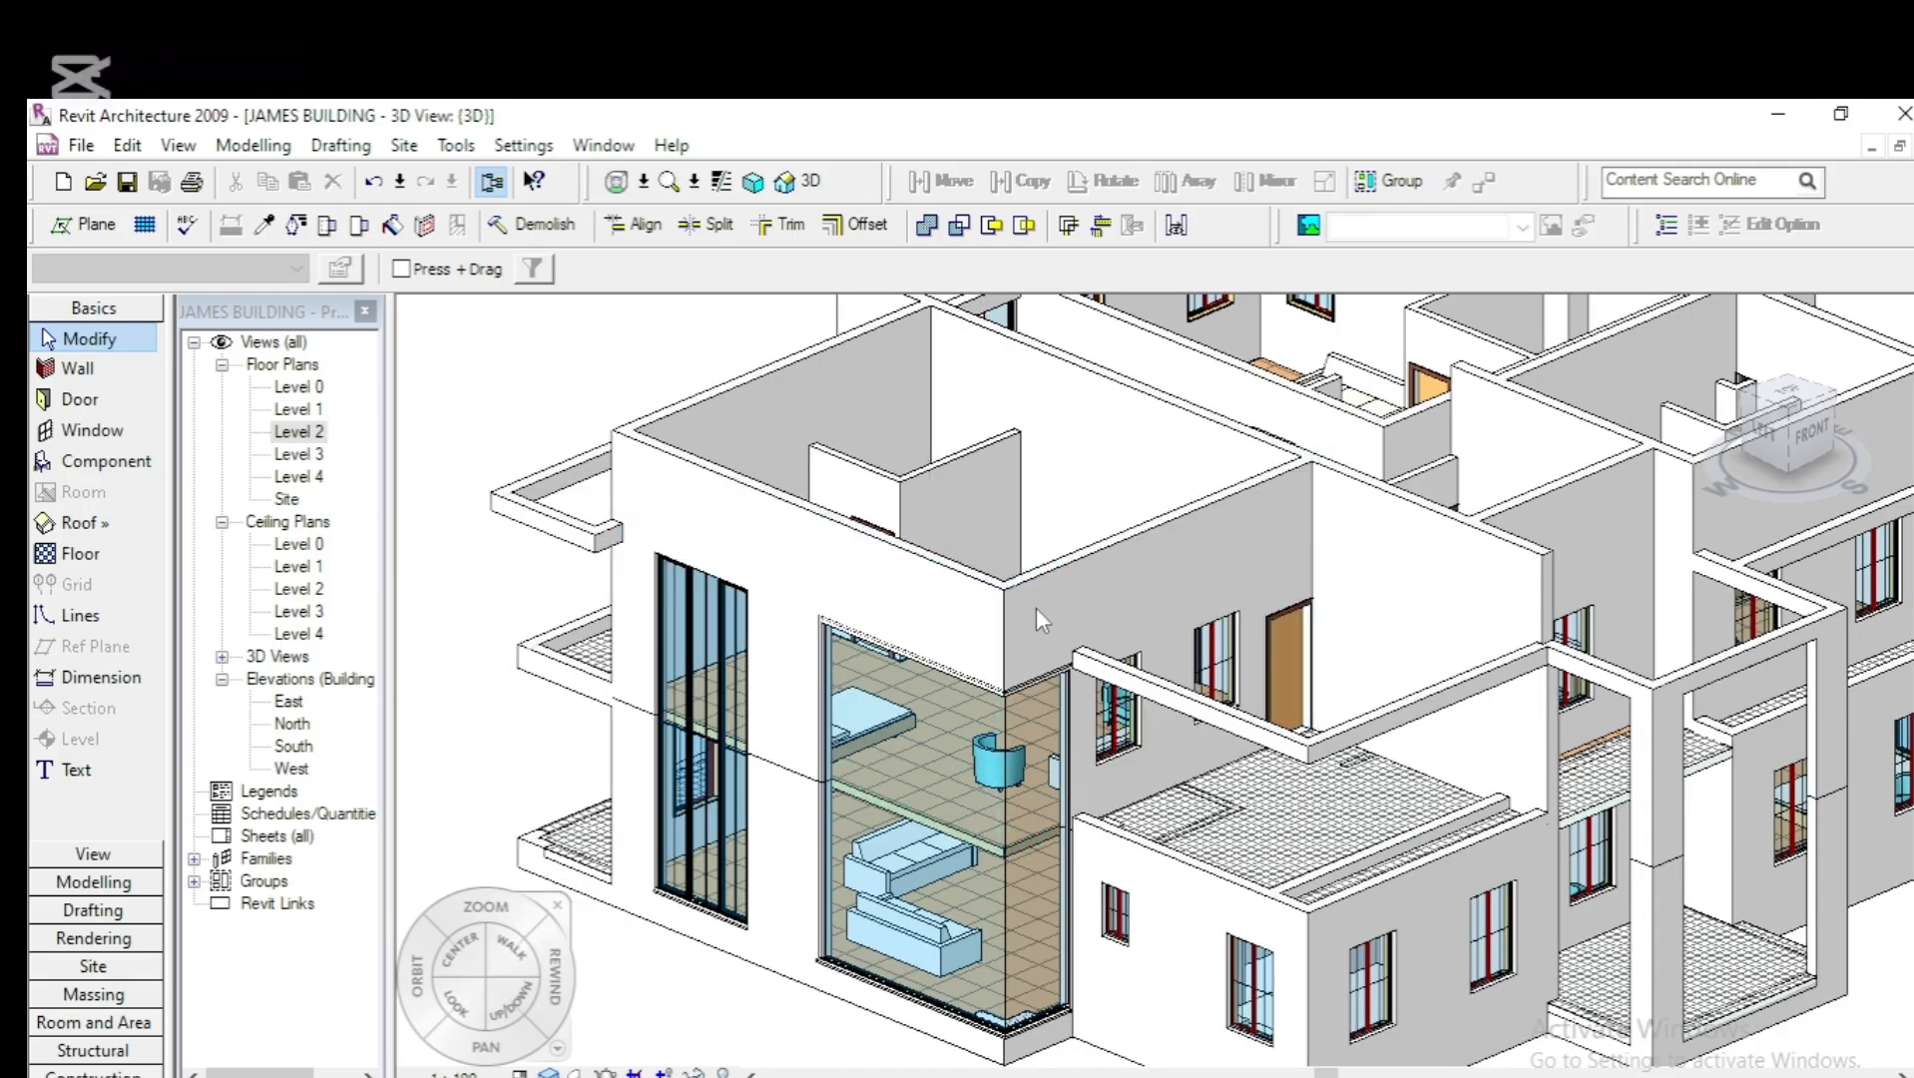
scroll(742, 582, "down", 4)
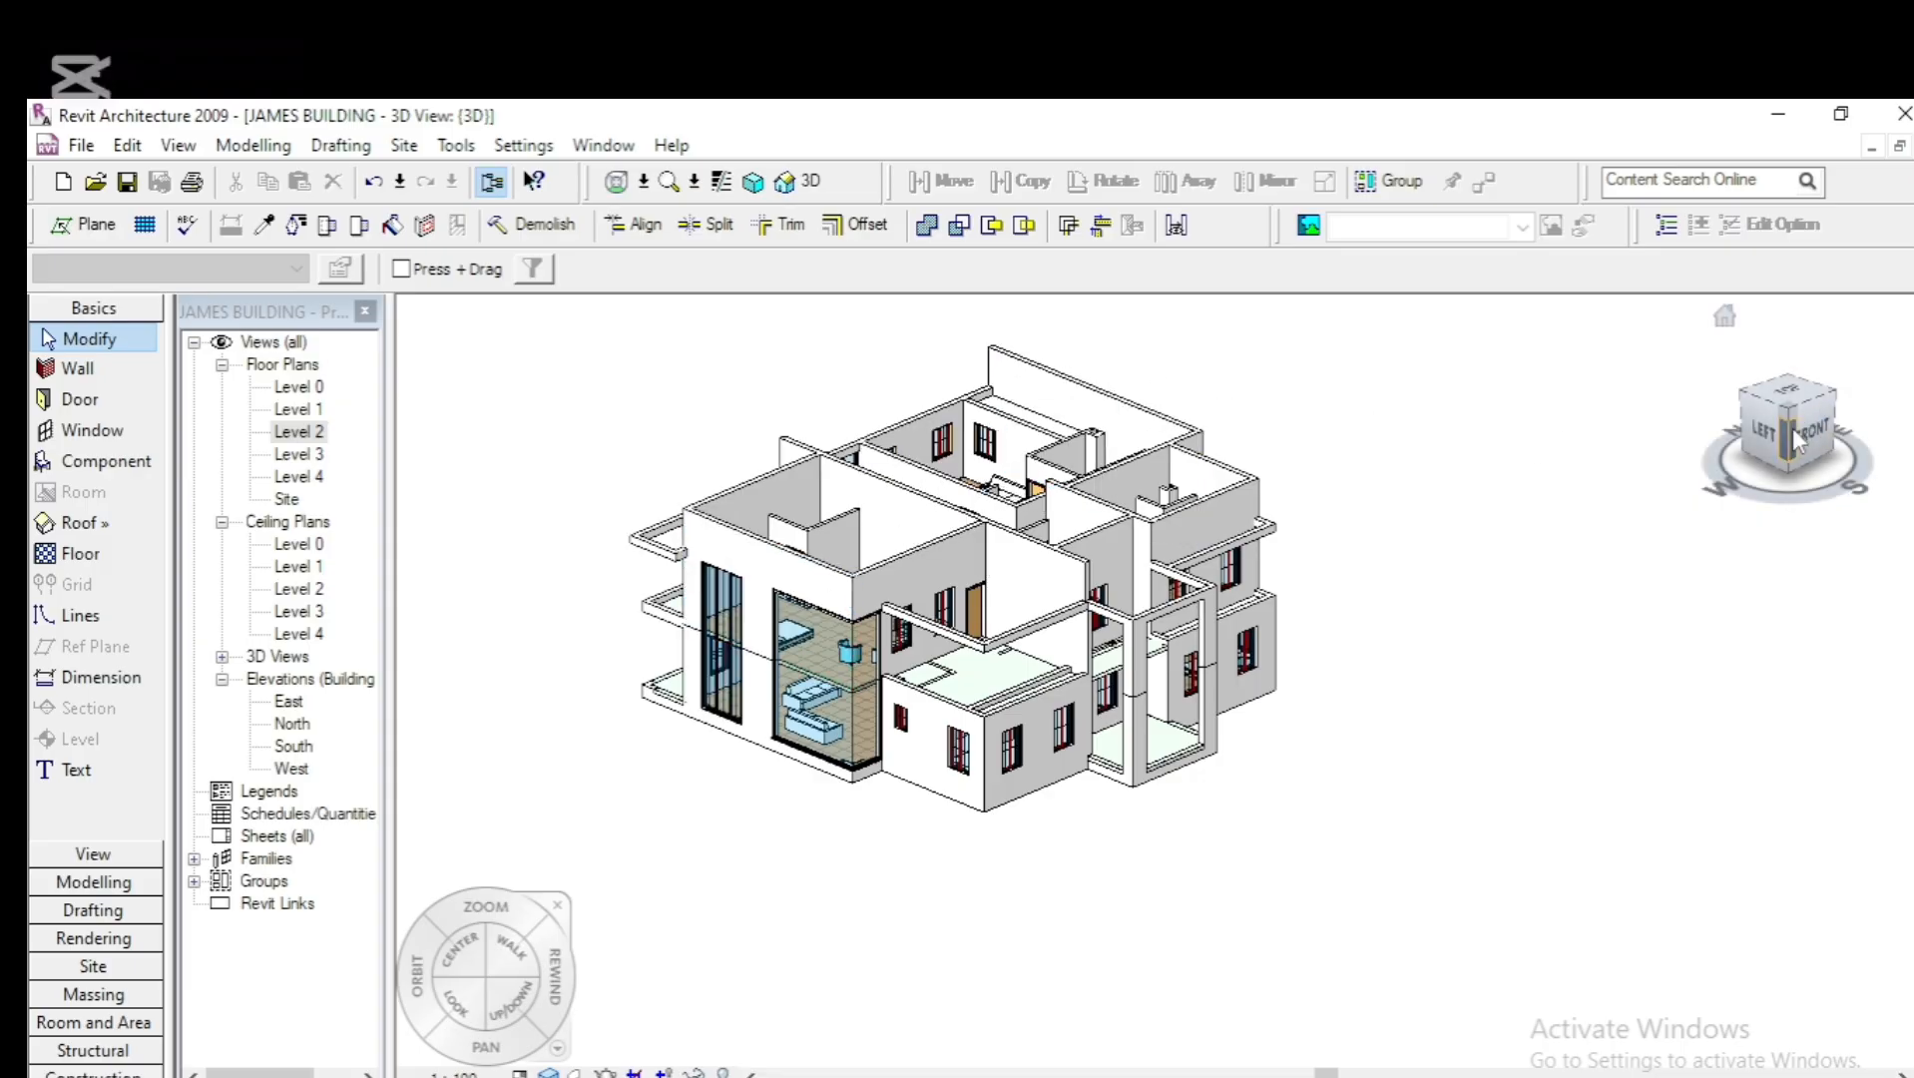
left_click_drag(1789, 437, 1907, 428)
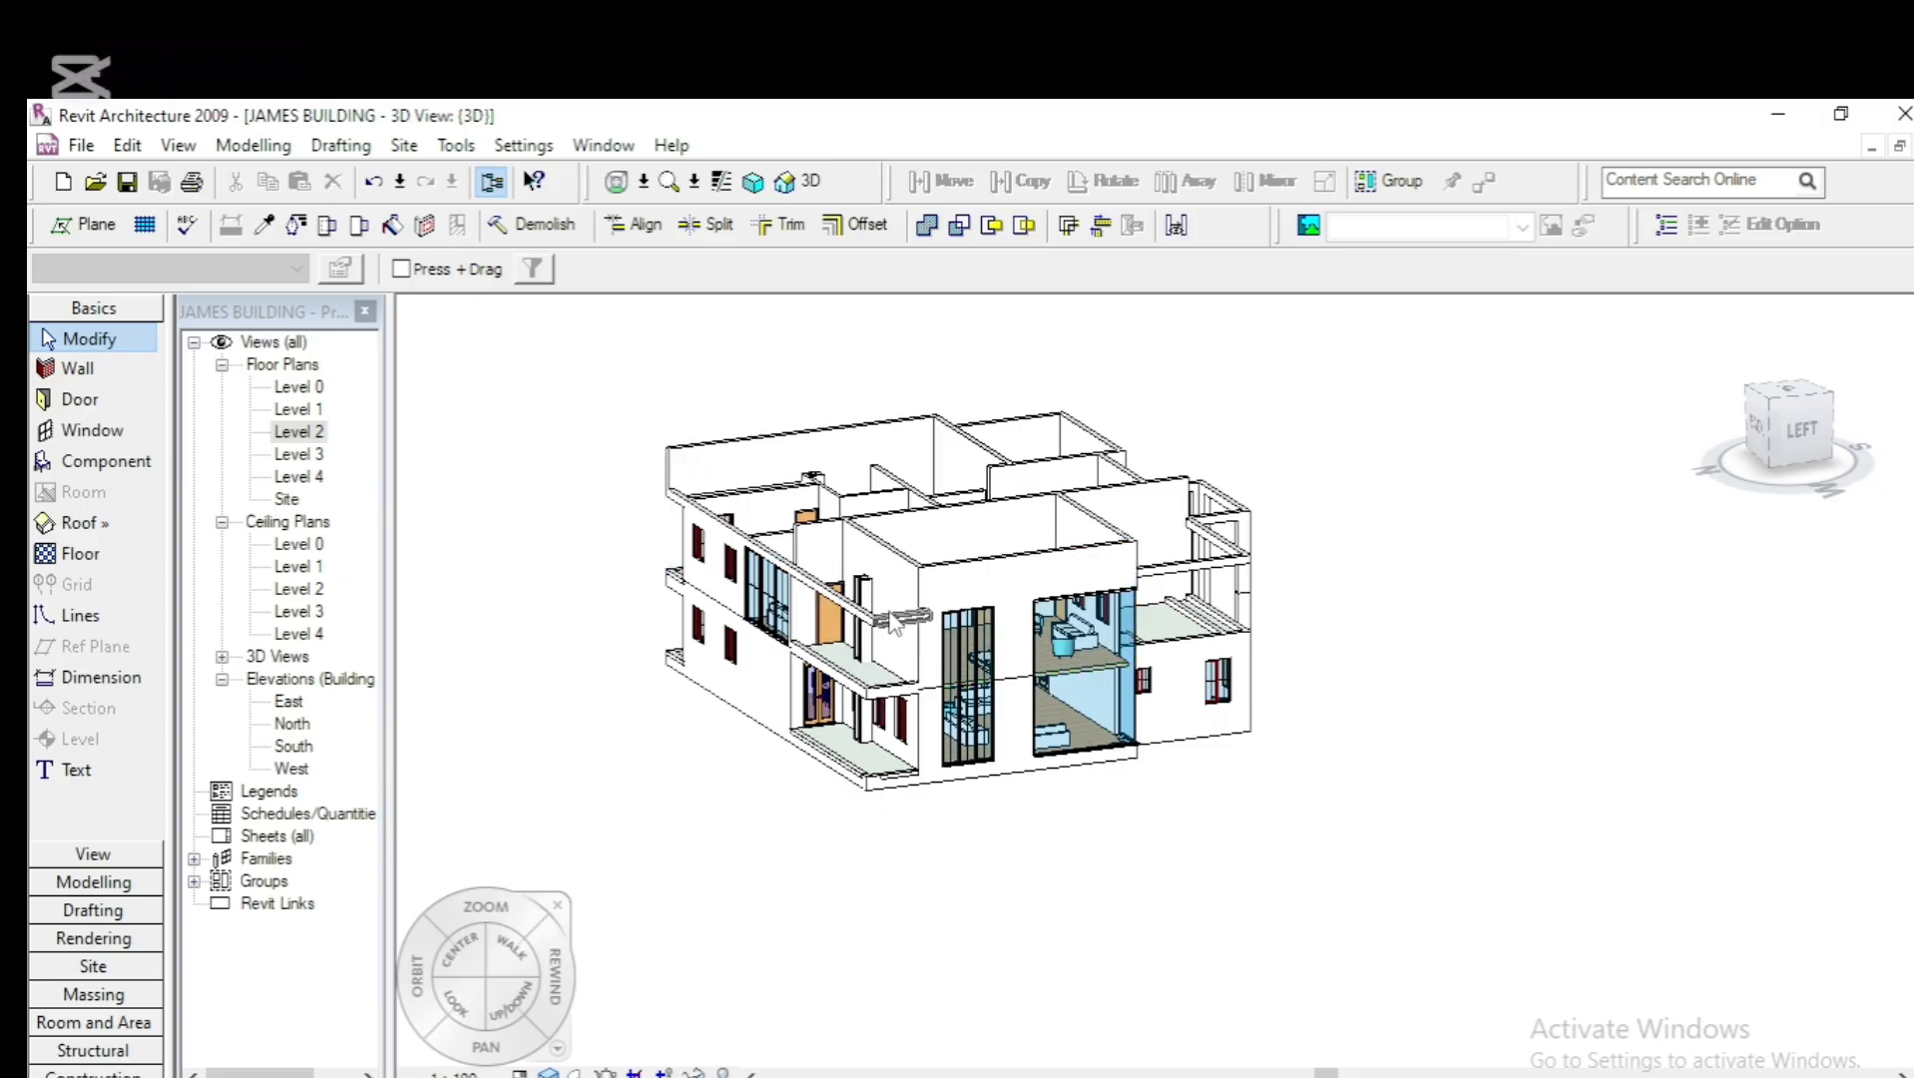
scroll(885, 608, "up", 3)
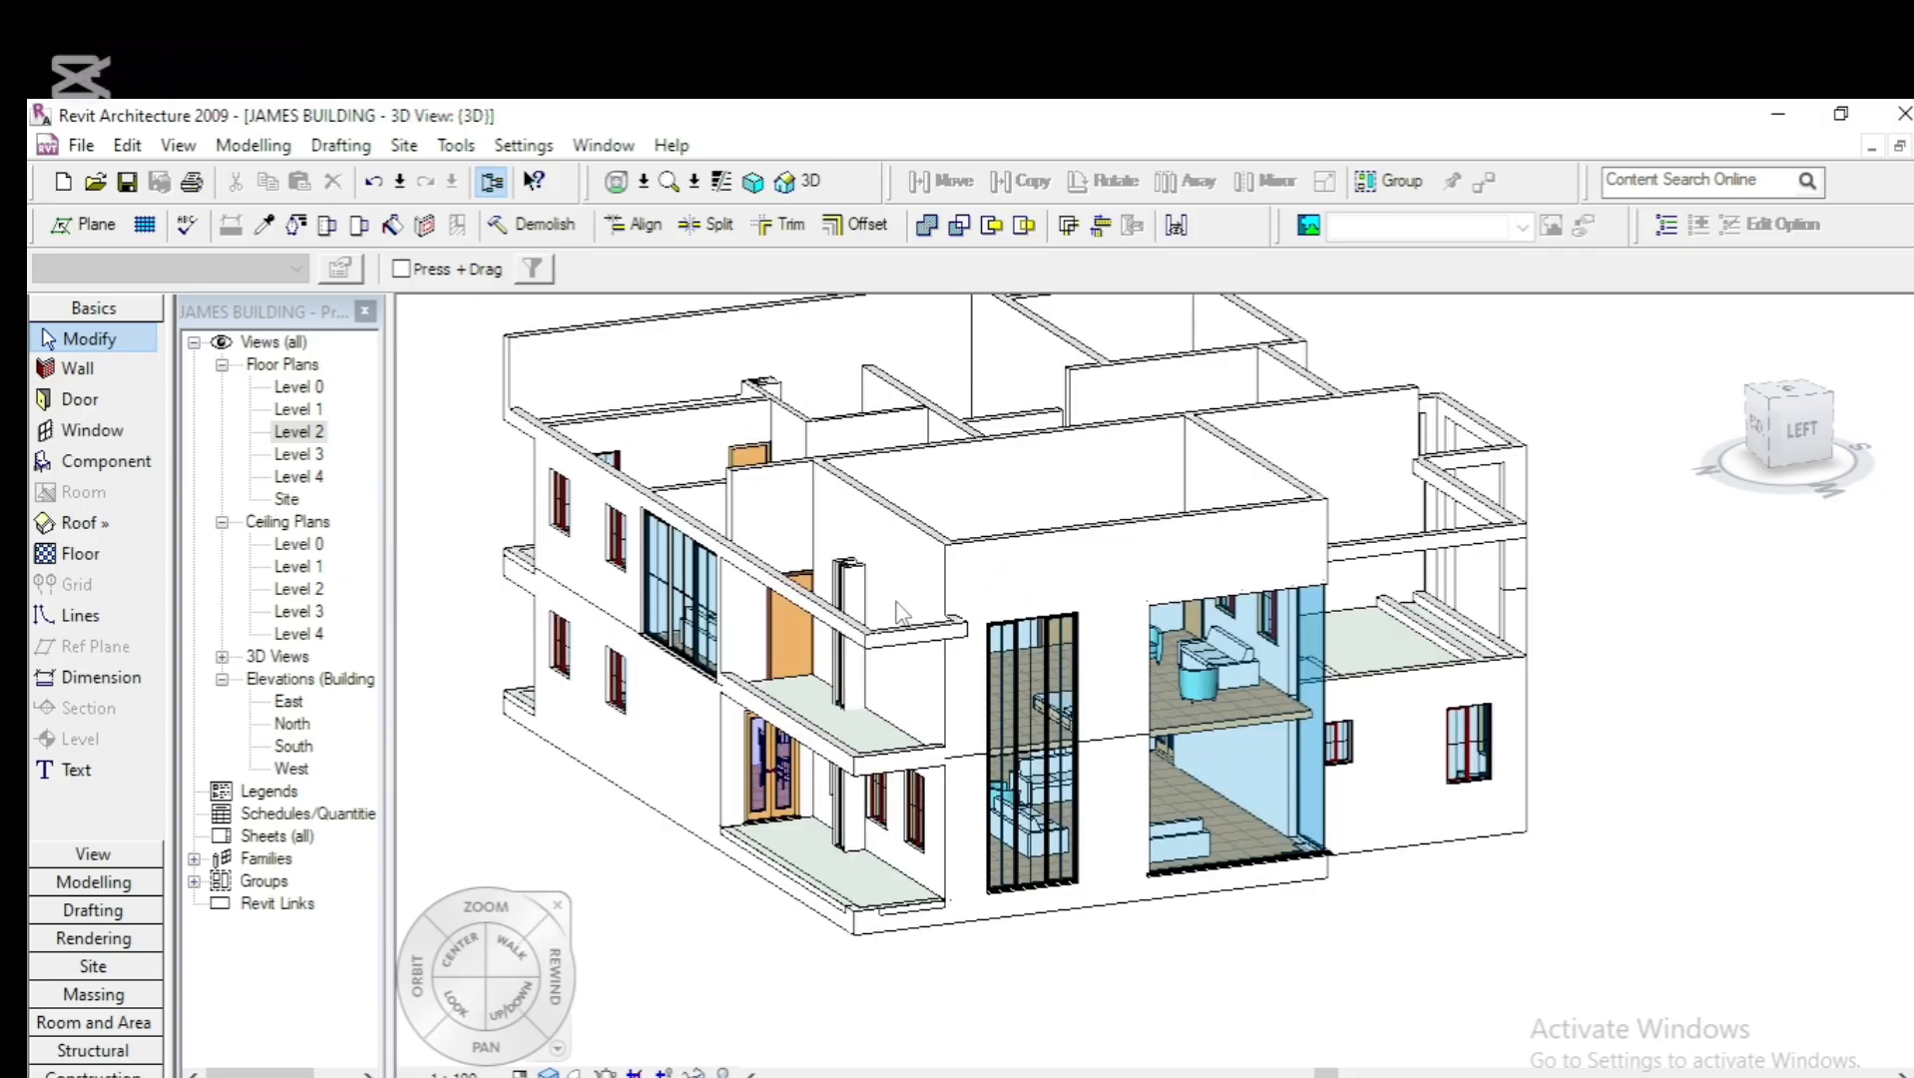
scroll(916, 611, "up", 1)
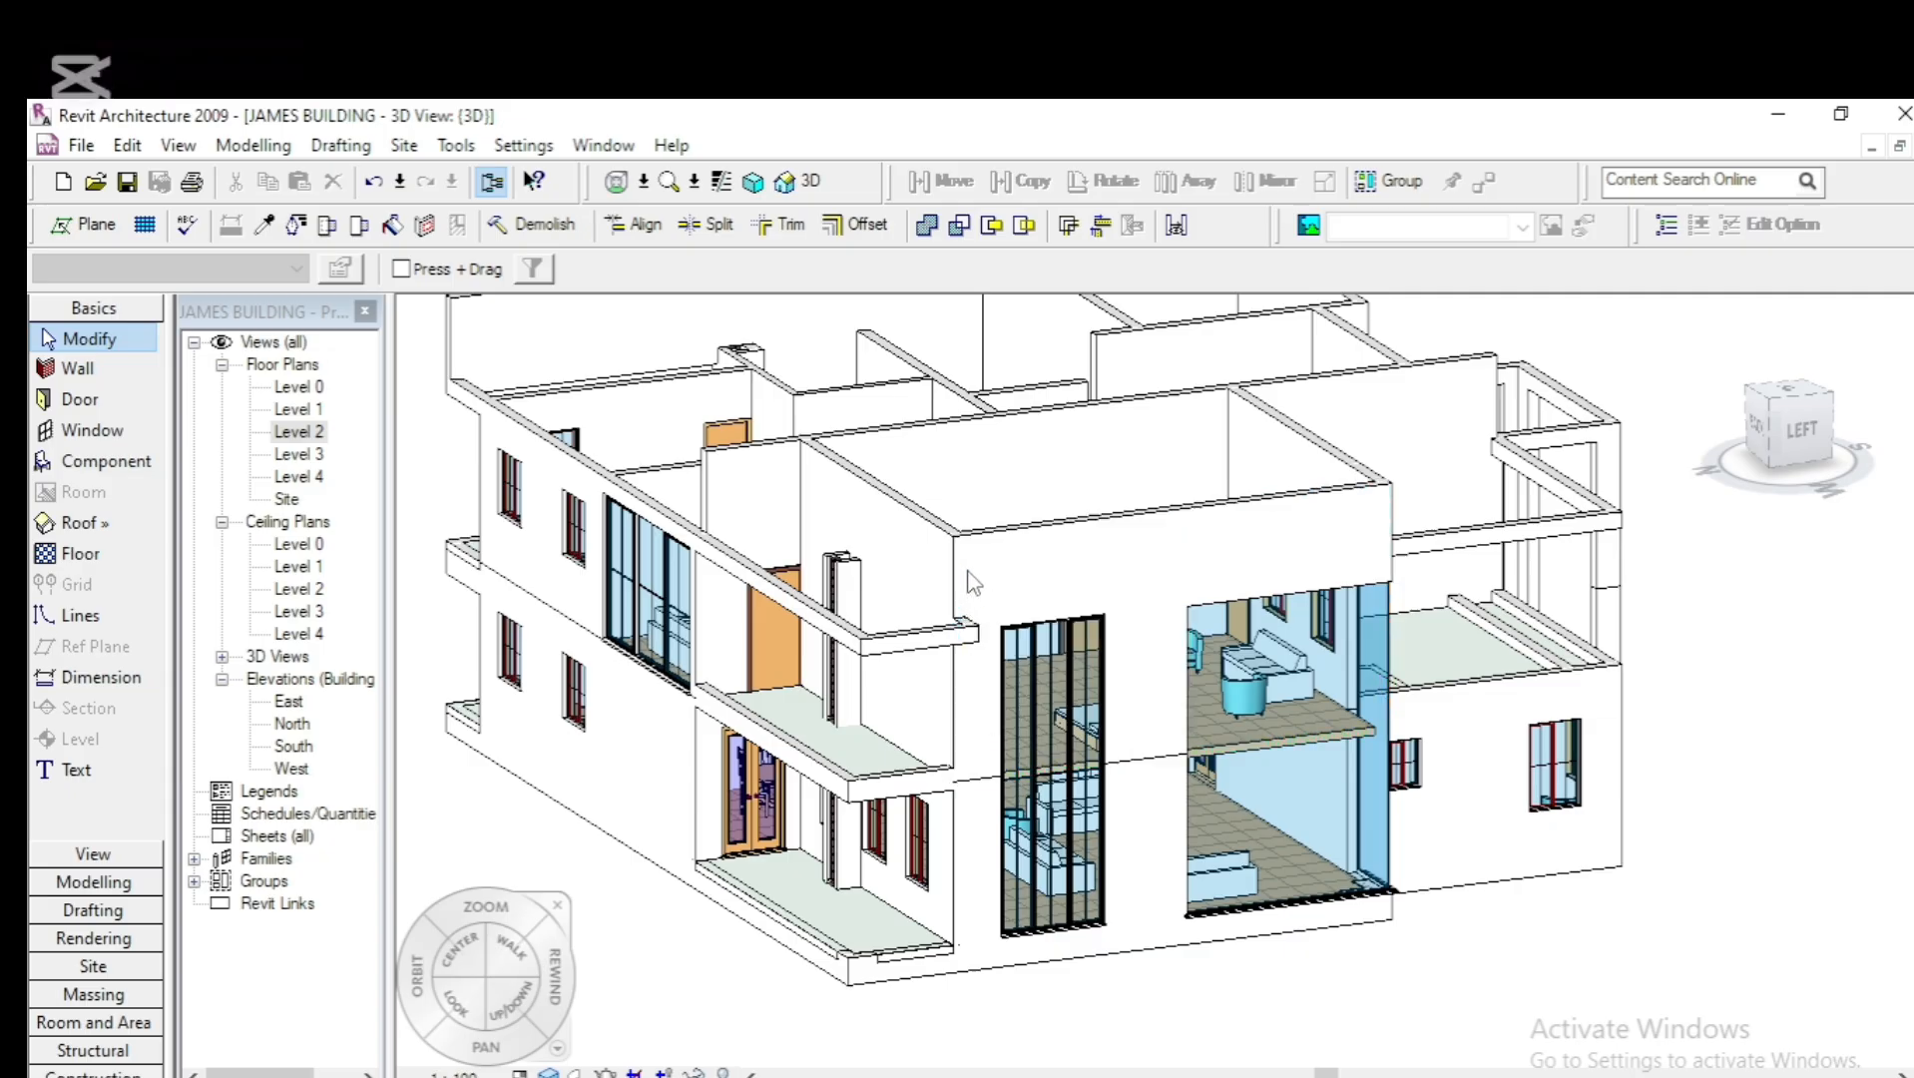
Open the Level 3 floor plan at the balcony corner beside the bedroom's outer wall
left_click(969, 557)
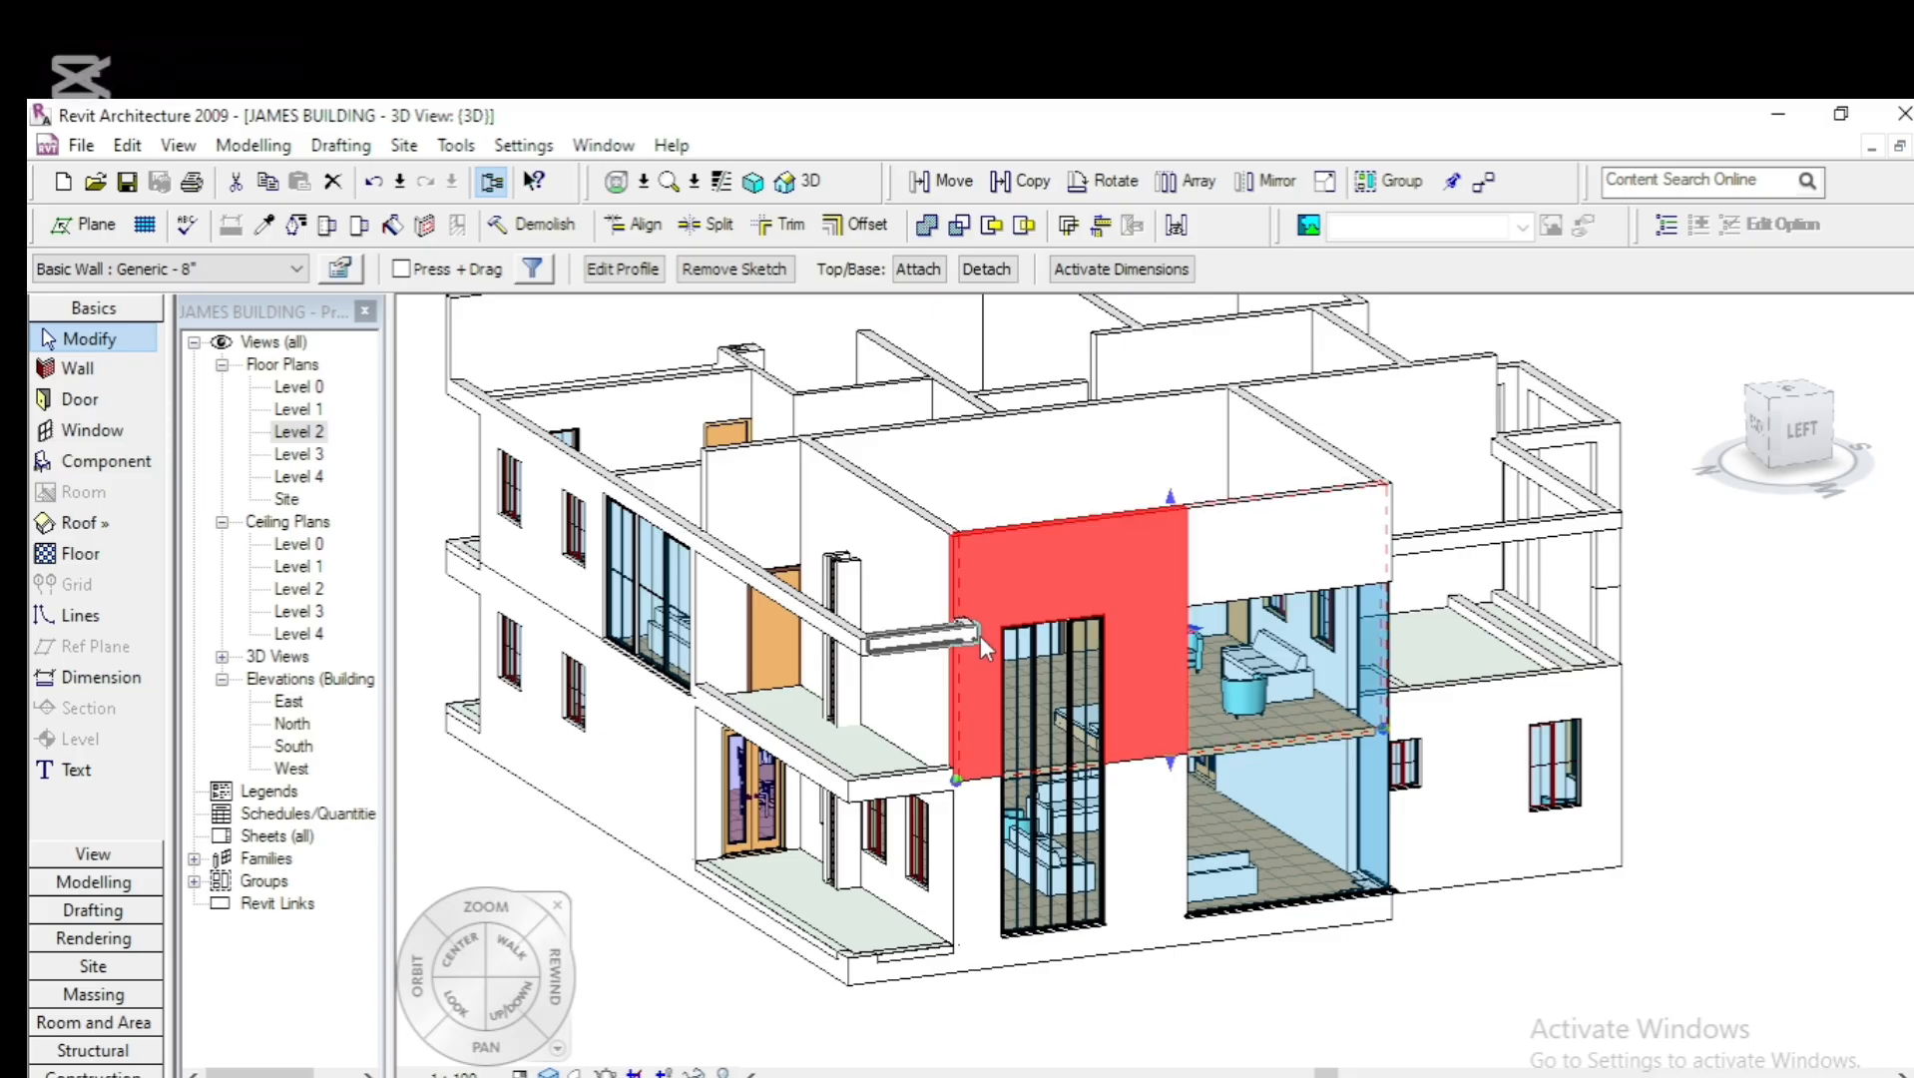
double_click(300, 431)
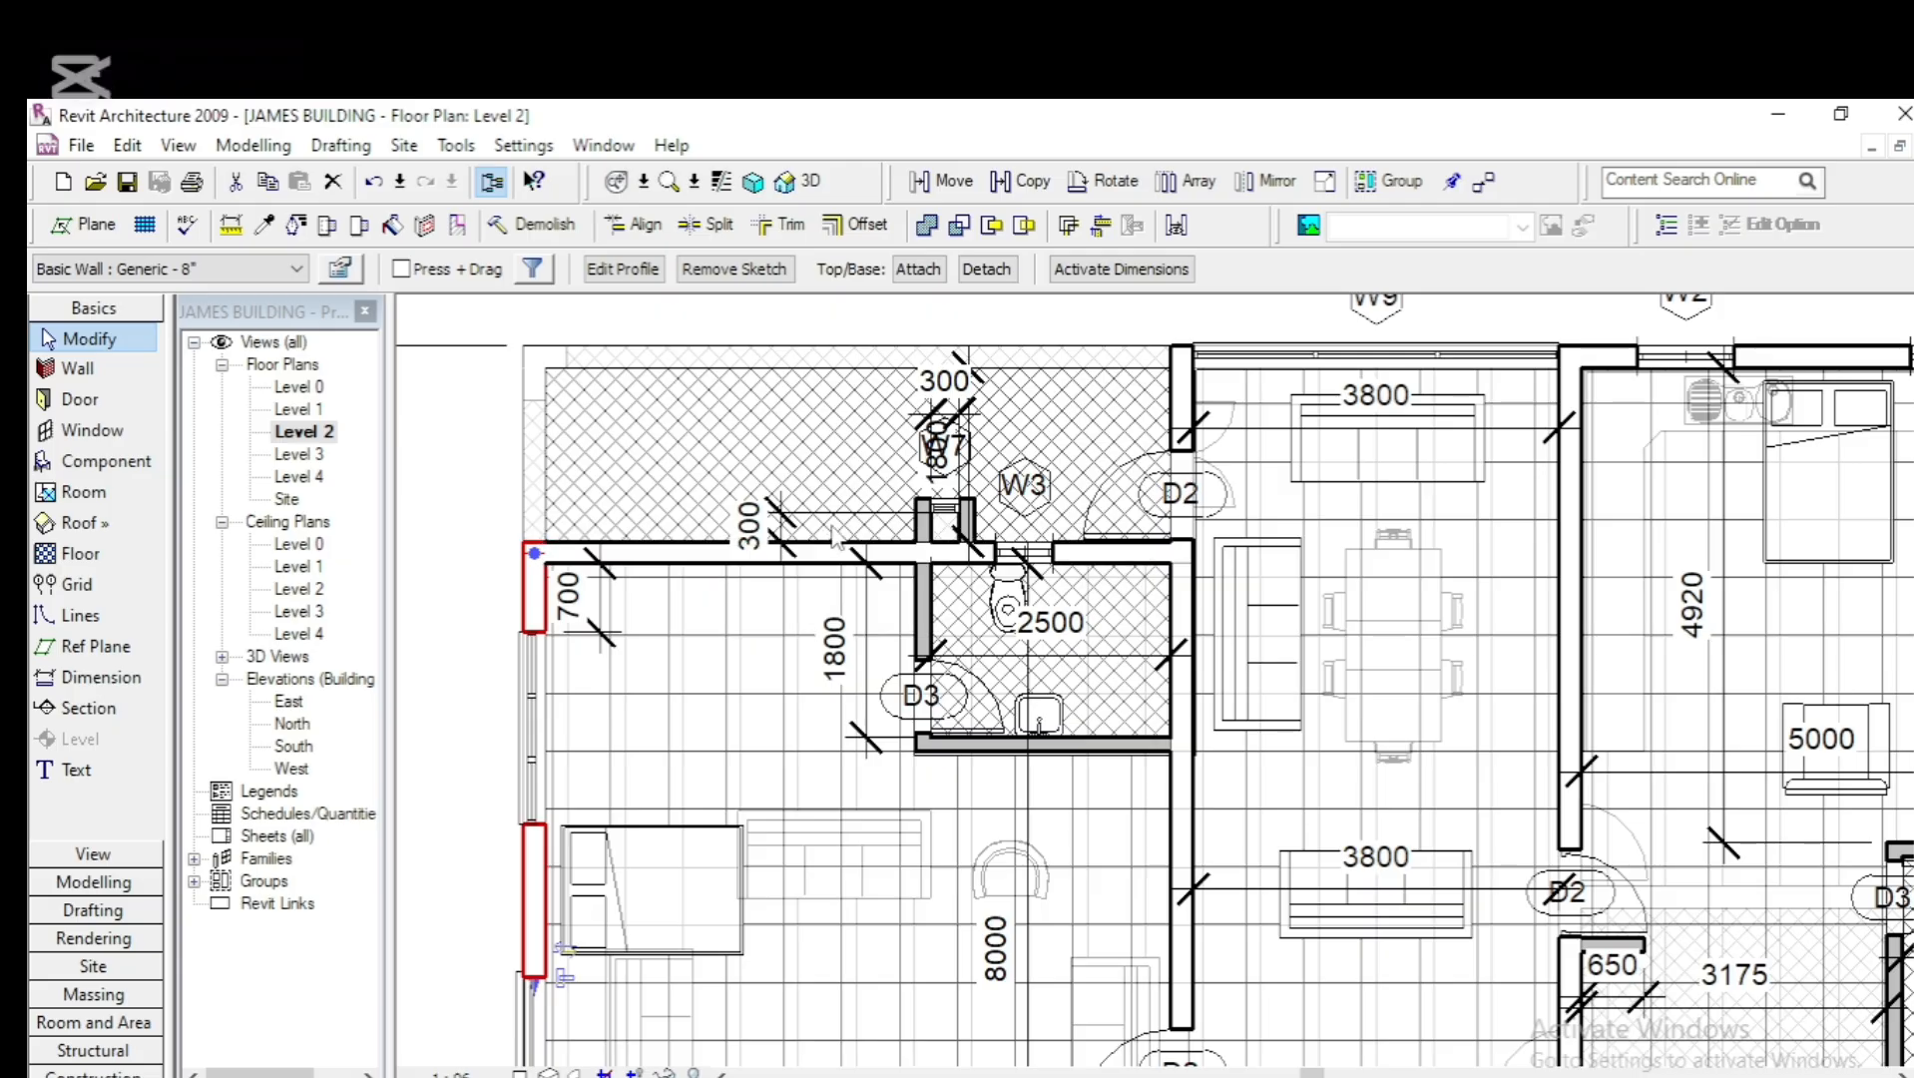
double_click(300, 454)
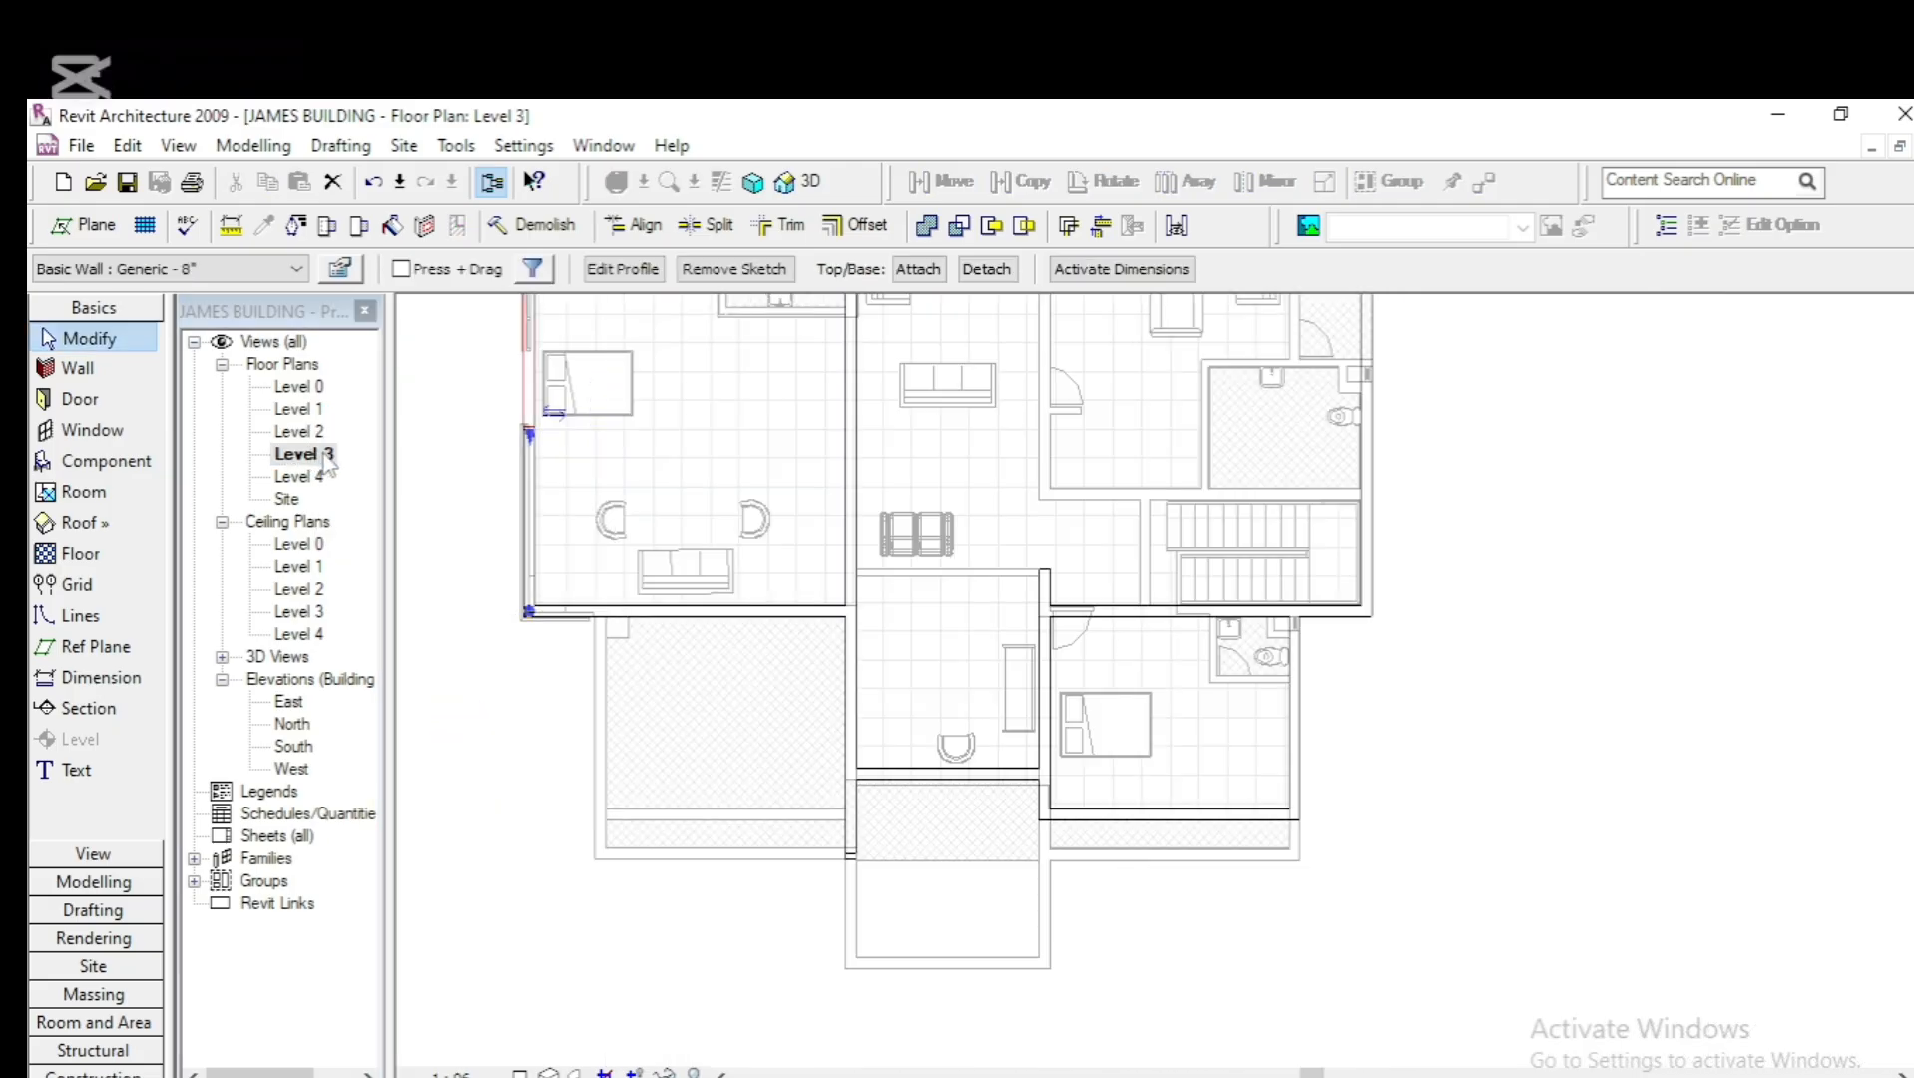
scroll(629, 559, "down", 3)
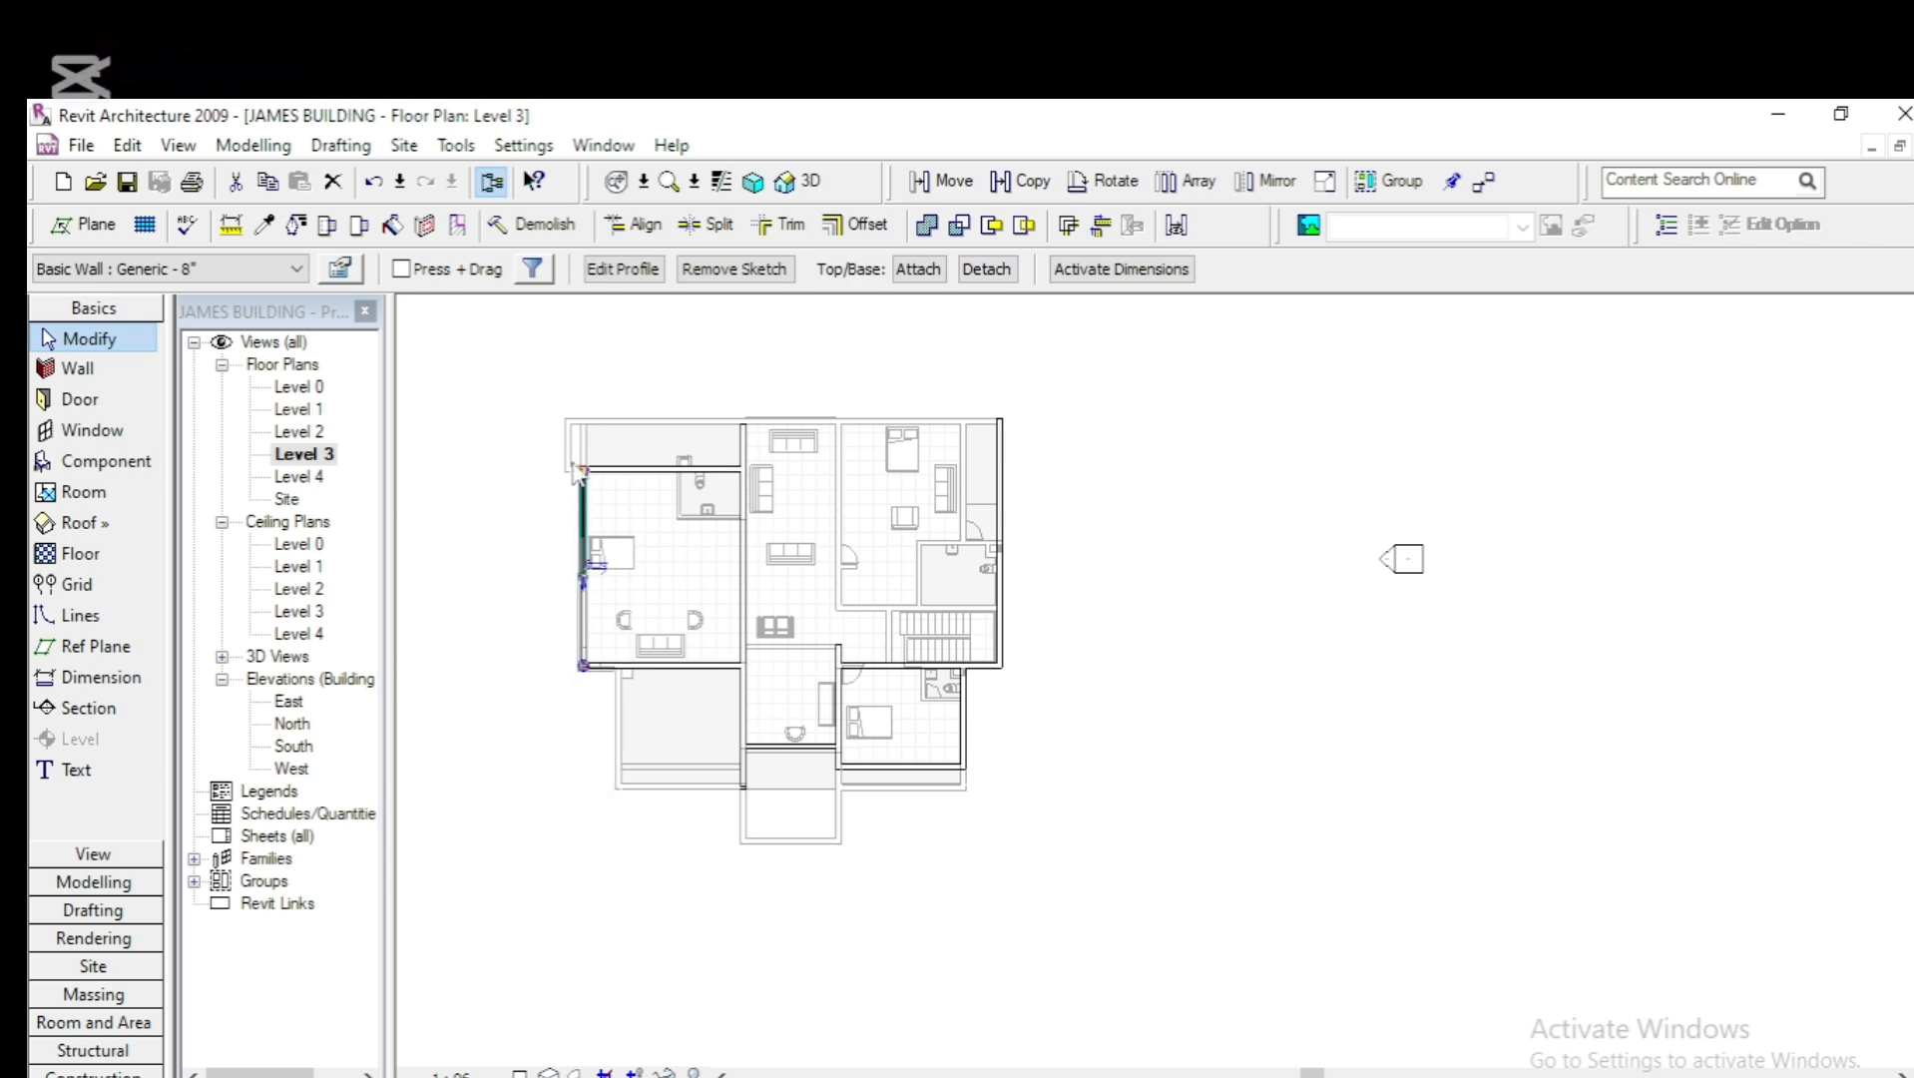
scroll(563, 432, "up", 4)
scroll(564, 434, "up", 2)
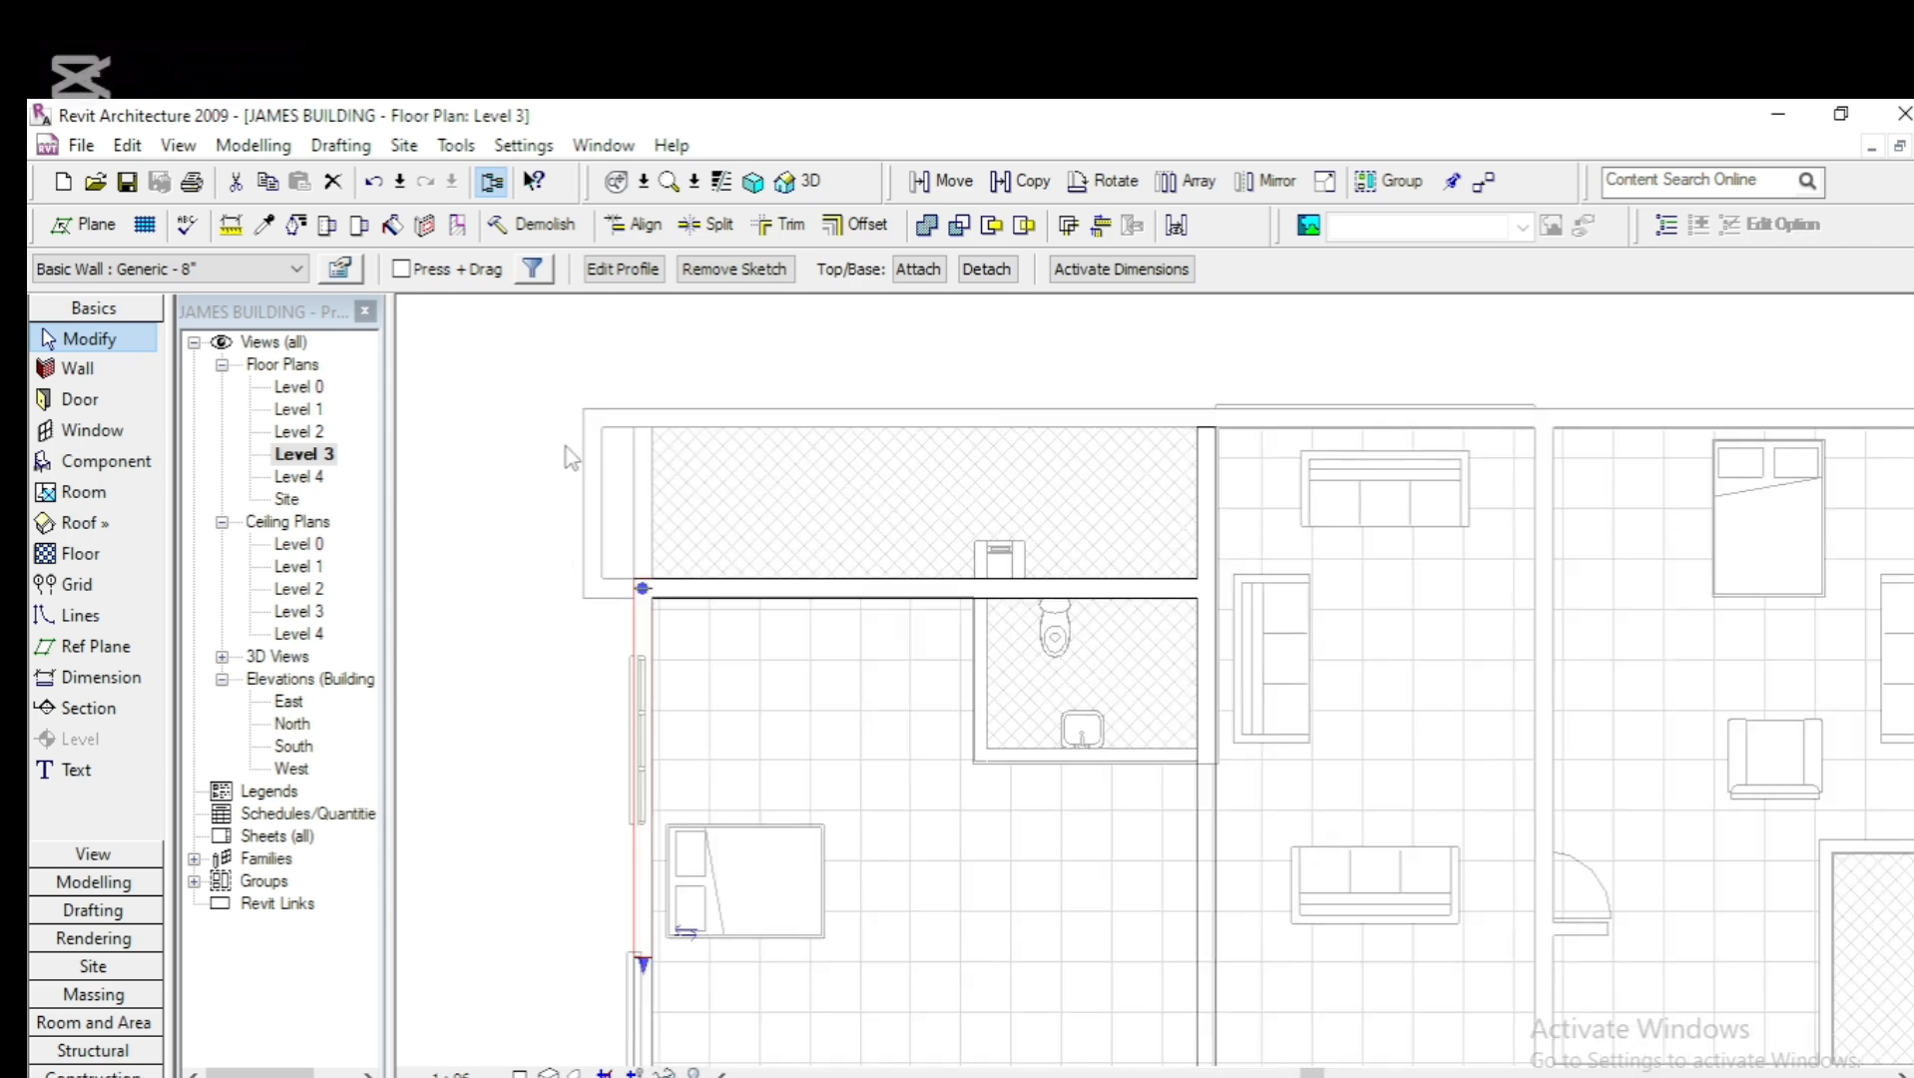
Move the short wall at the balcony's outer end inward into line with the bedroom's outer wall
left_click(615, 600)
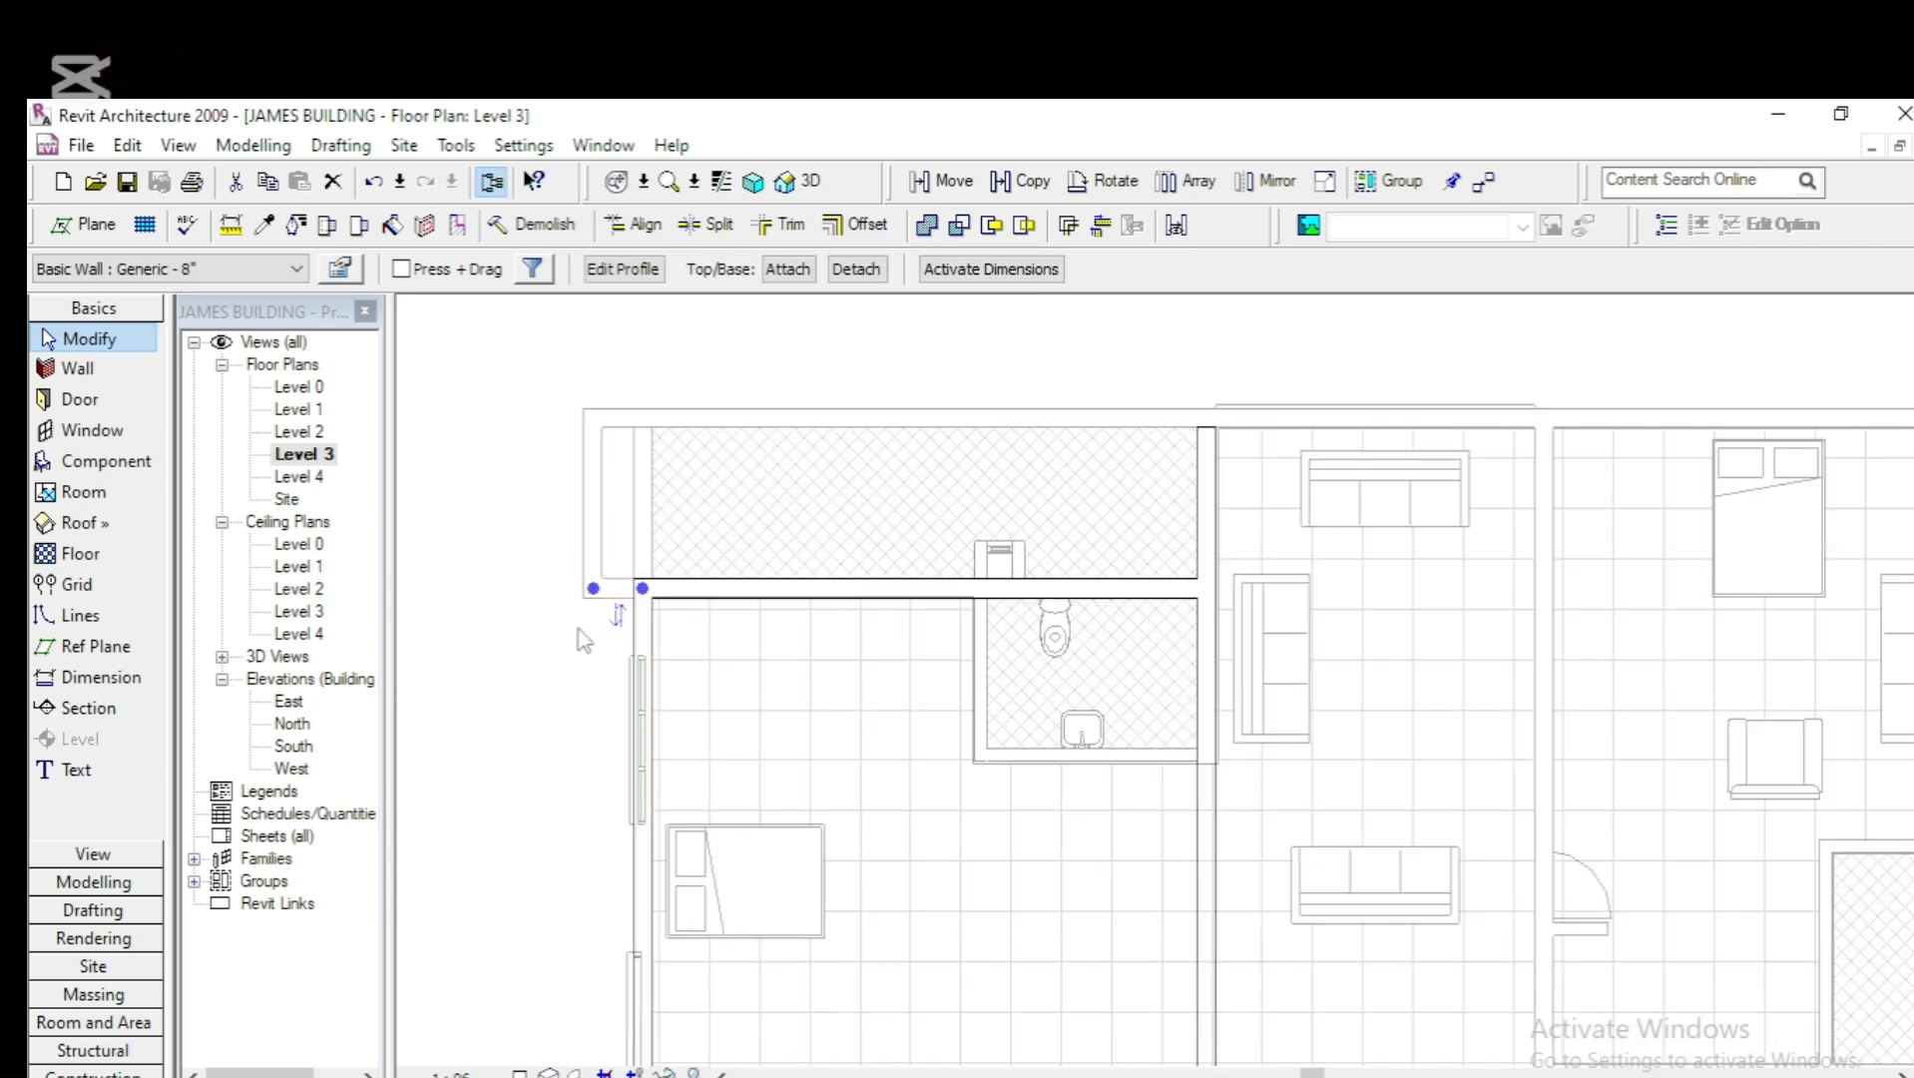
left_click(584, 642)
left_click(595, 565)
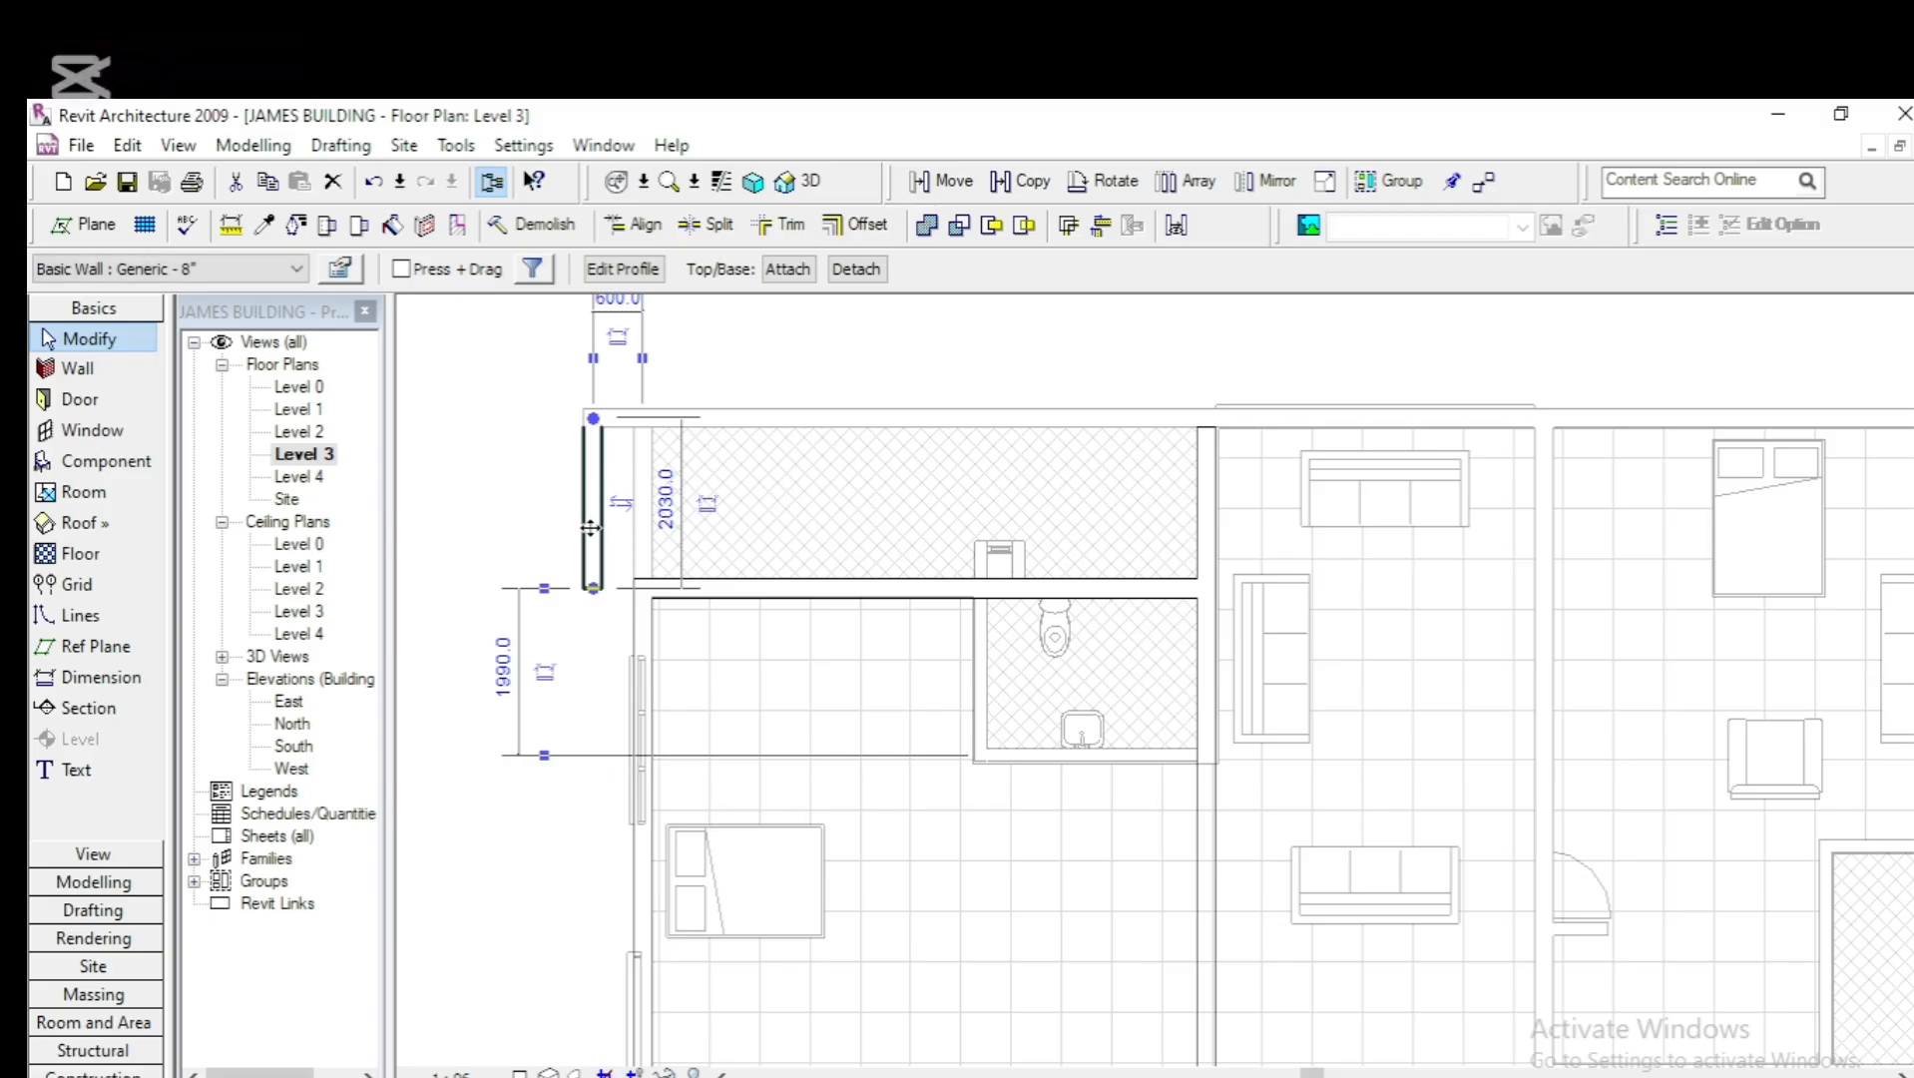
left_click_drag(591, 528, 648, 520)
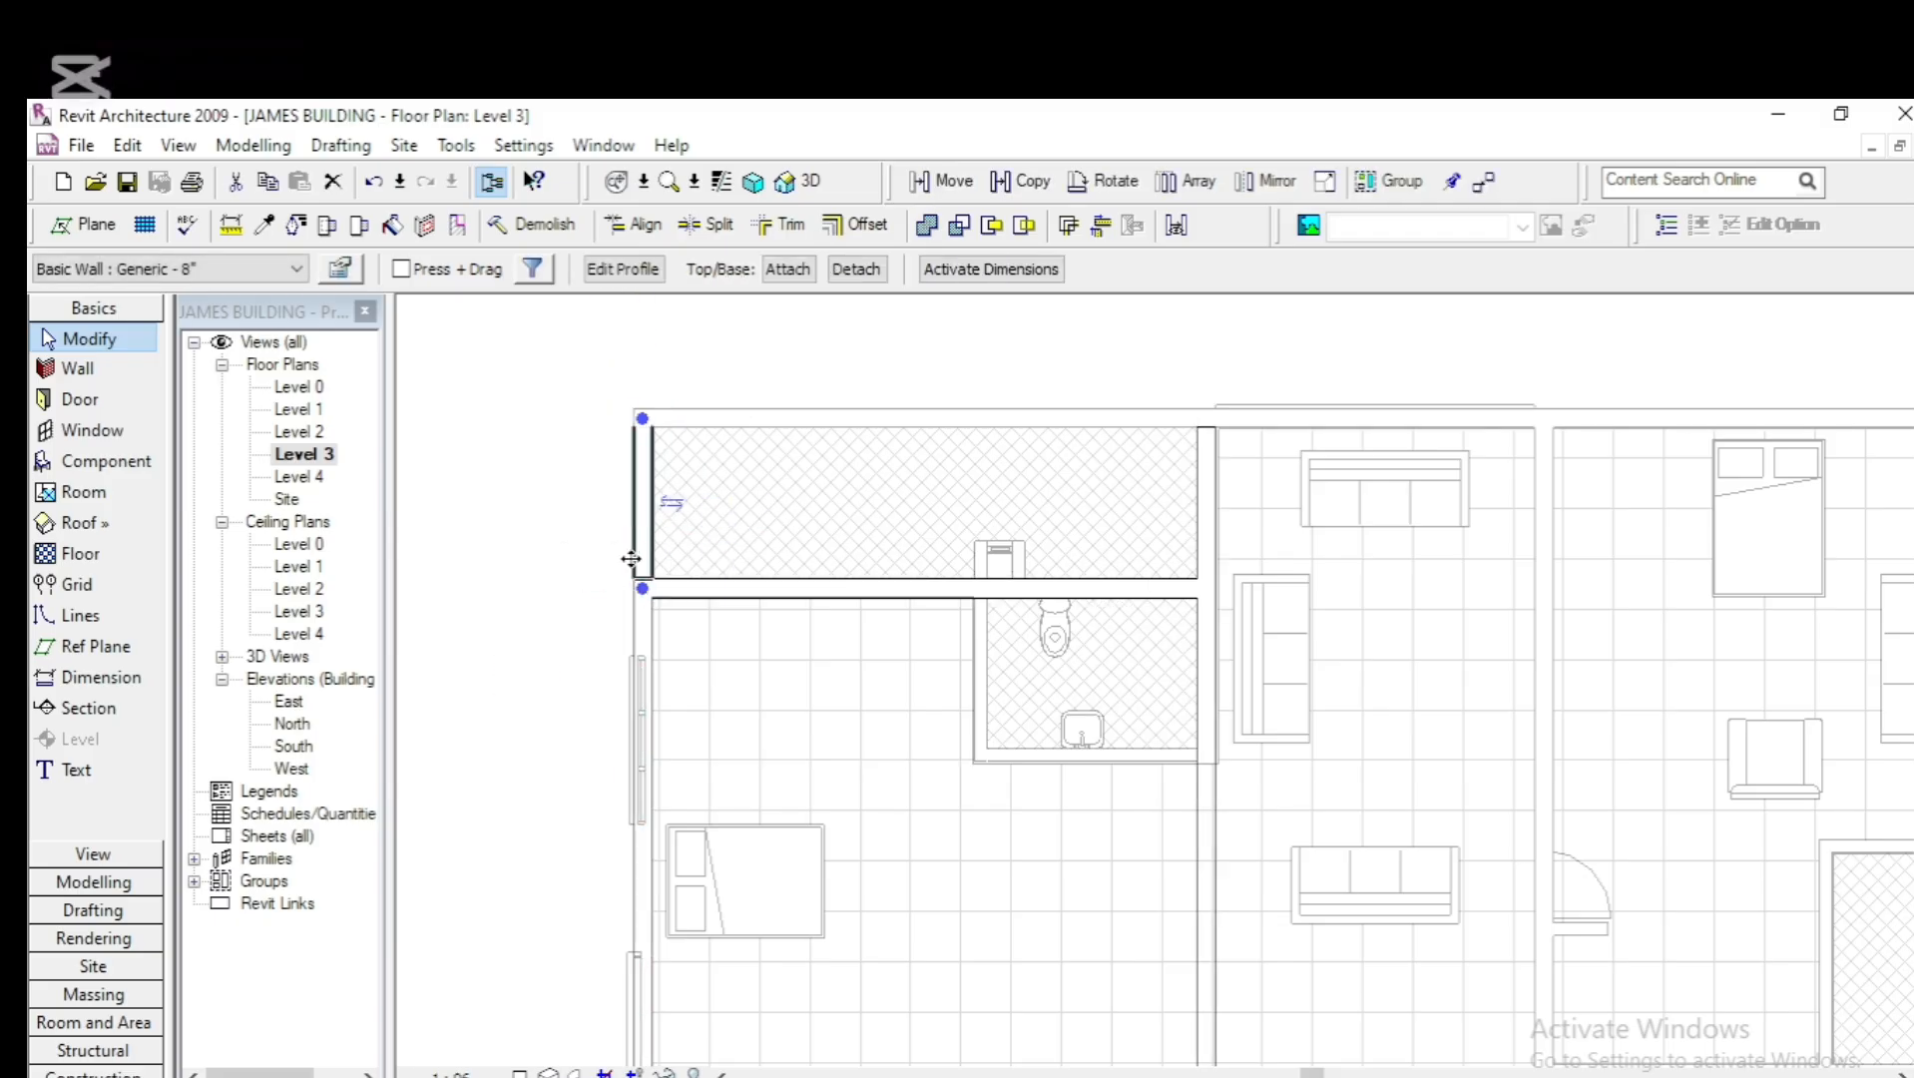
scroll(631, 559, "up", 2)
scroll(594, 611, "down", 2)
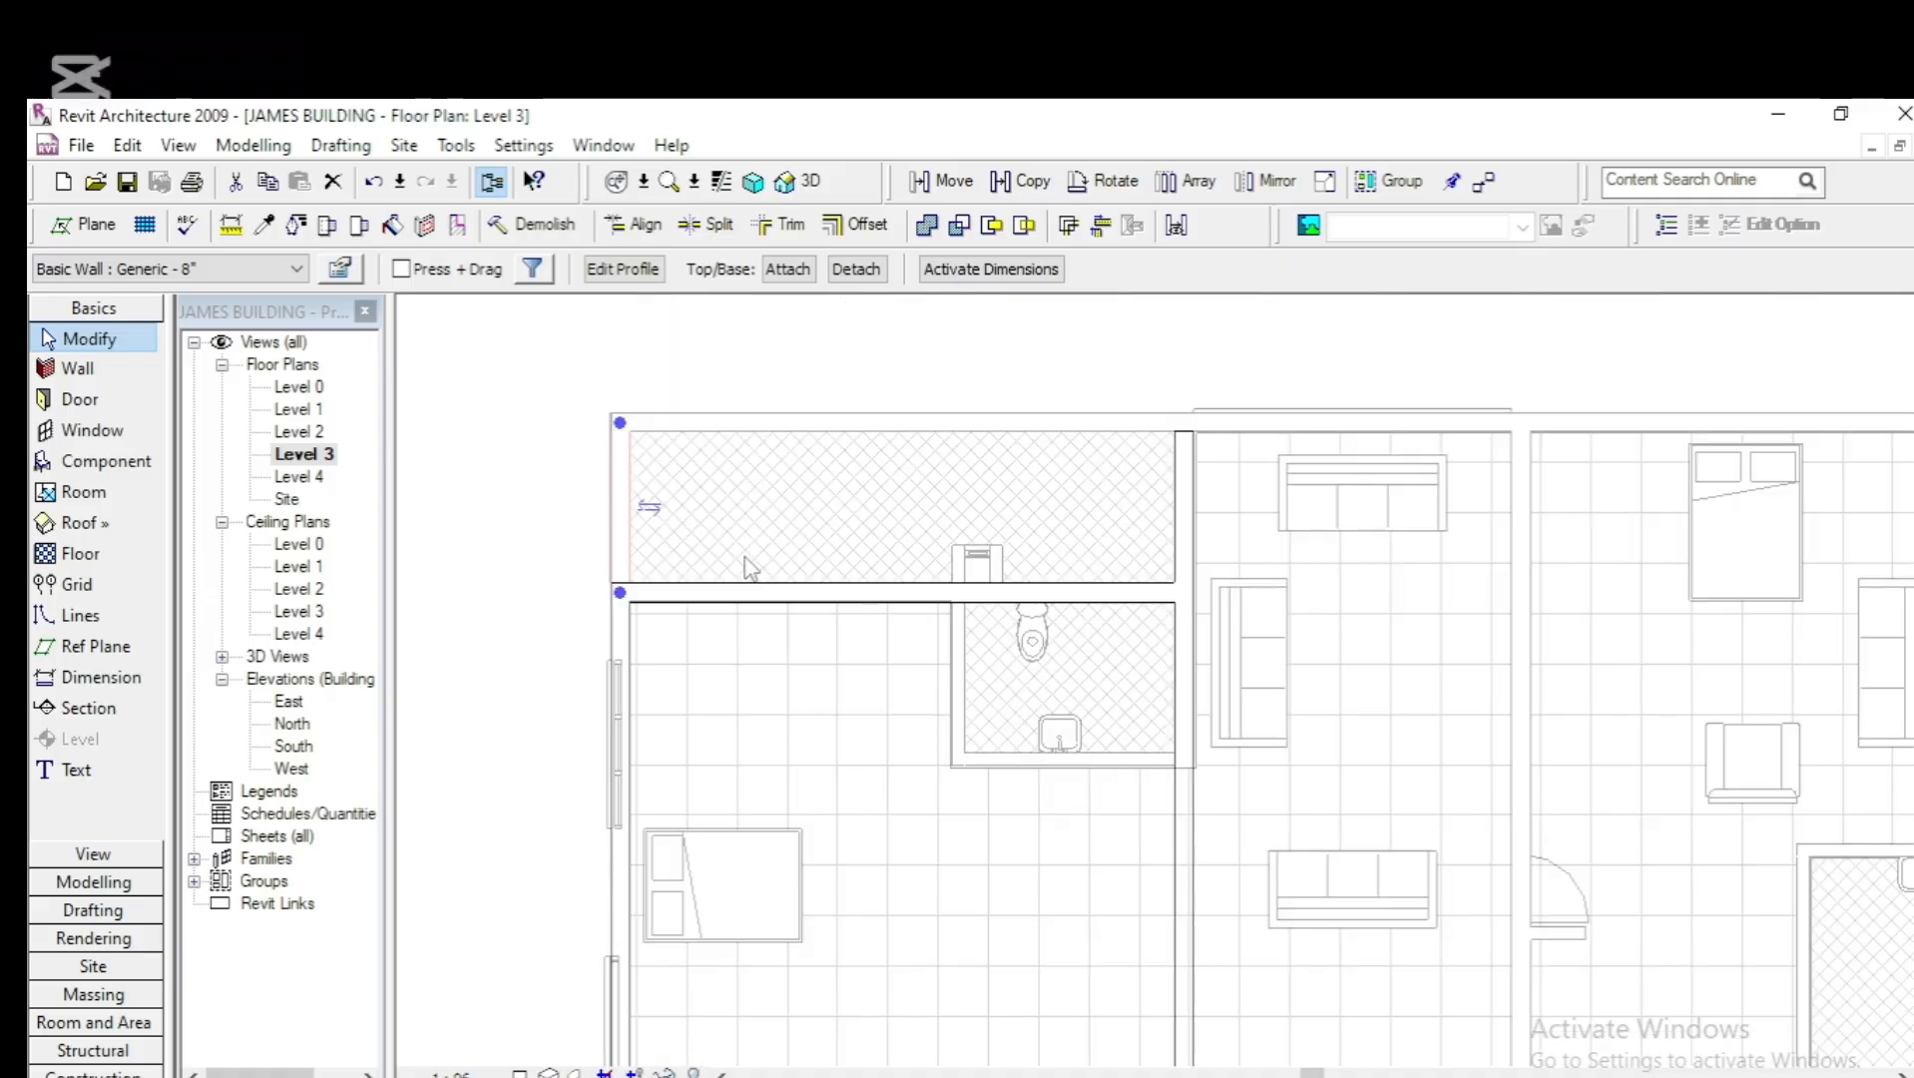
In the 3D view, set the unconnected height of the beam wall at the balcony's end to 1800
double_click(299, 432)
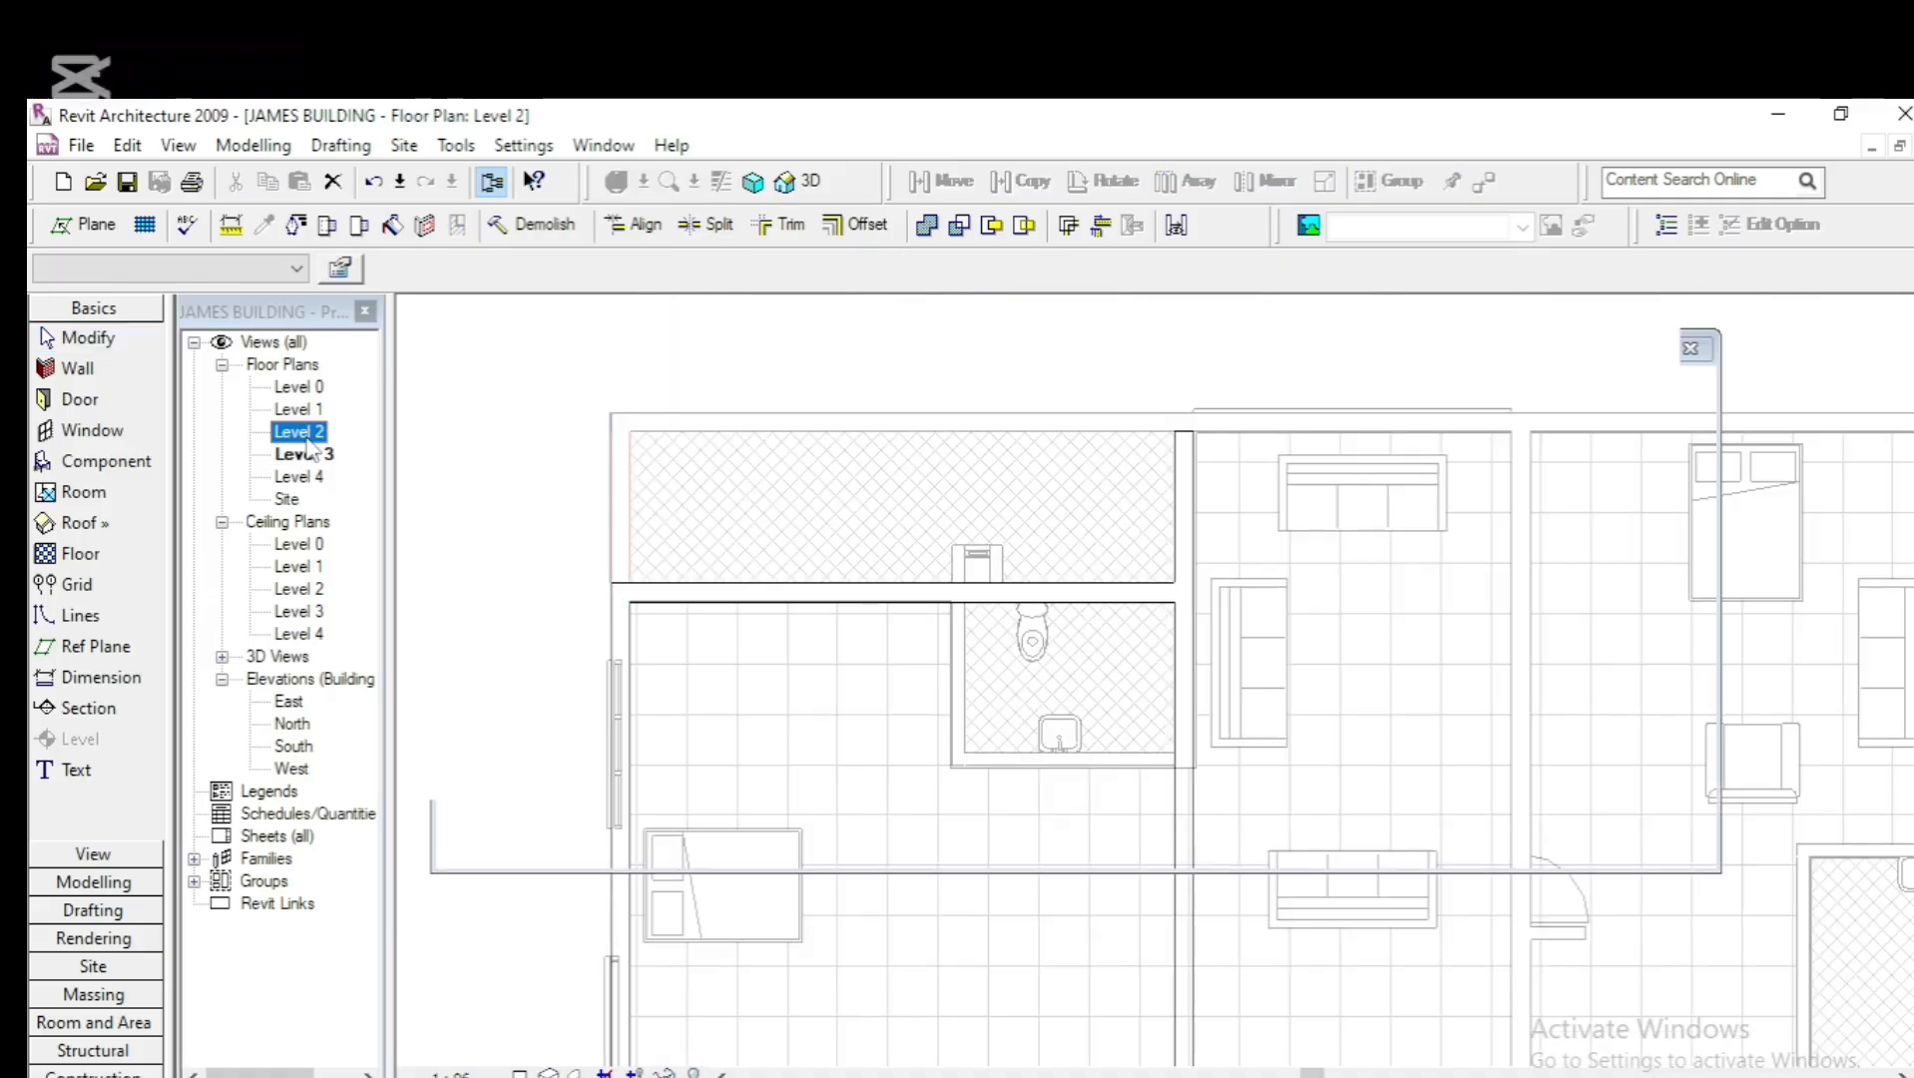
left_click(786, 182)
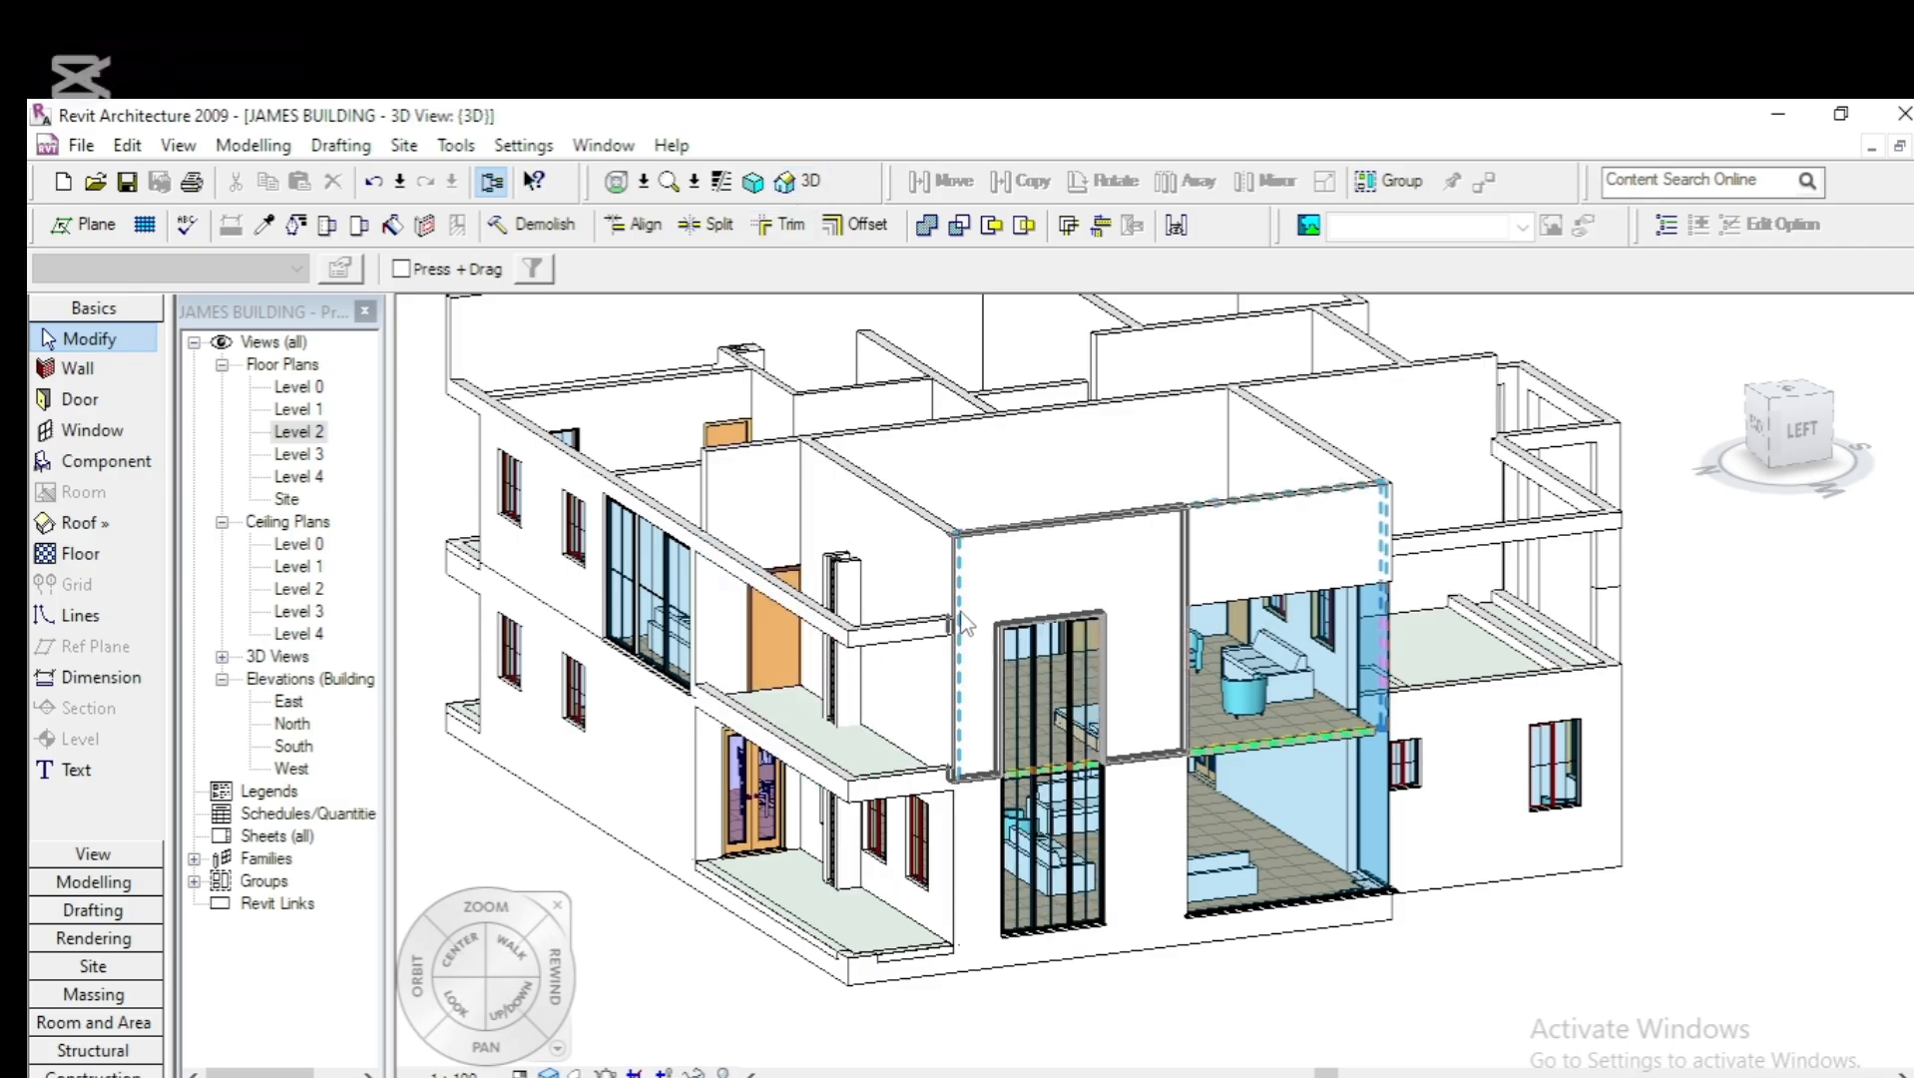
left_click(908, 635)
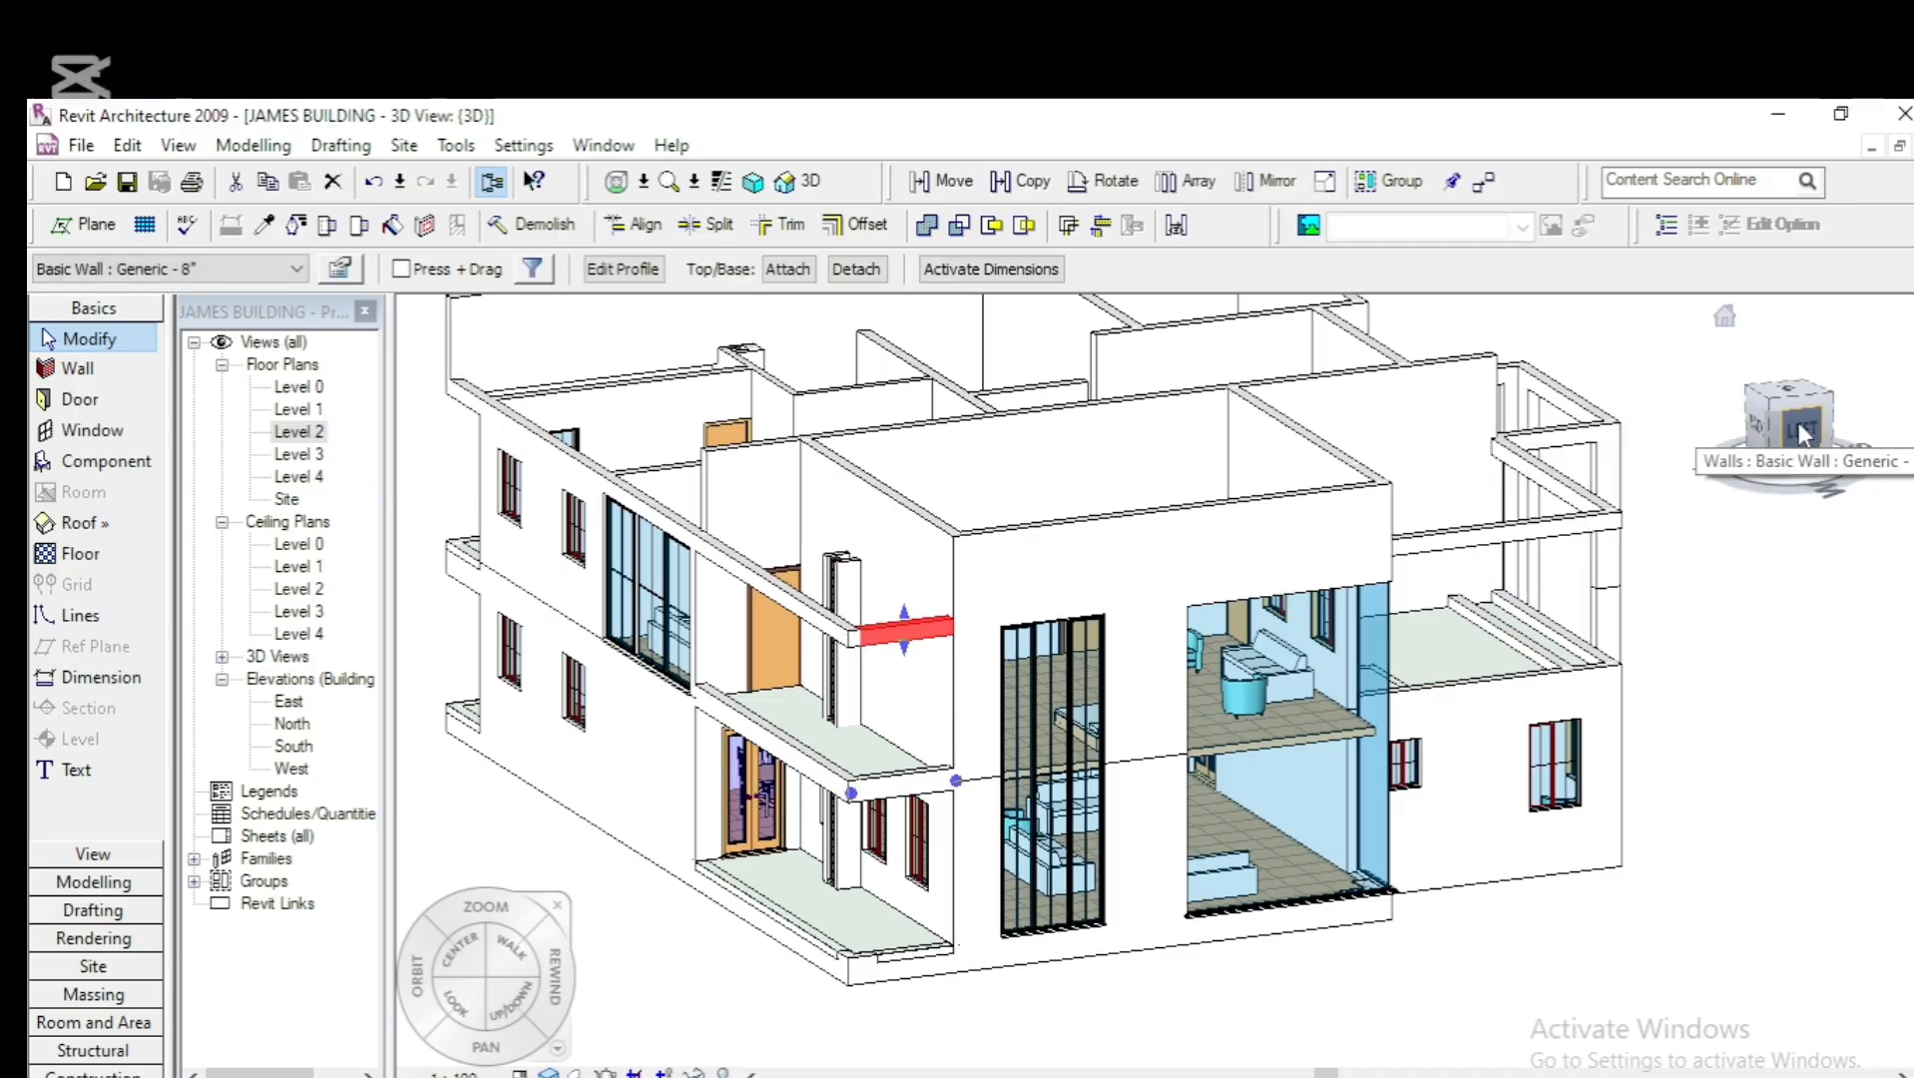
left_click(340, 268)
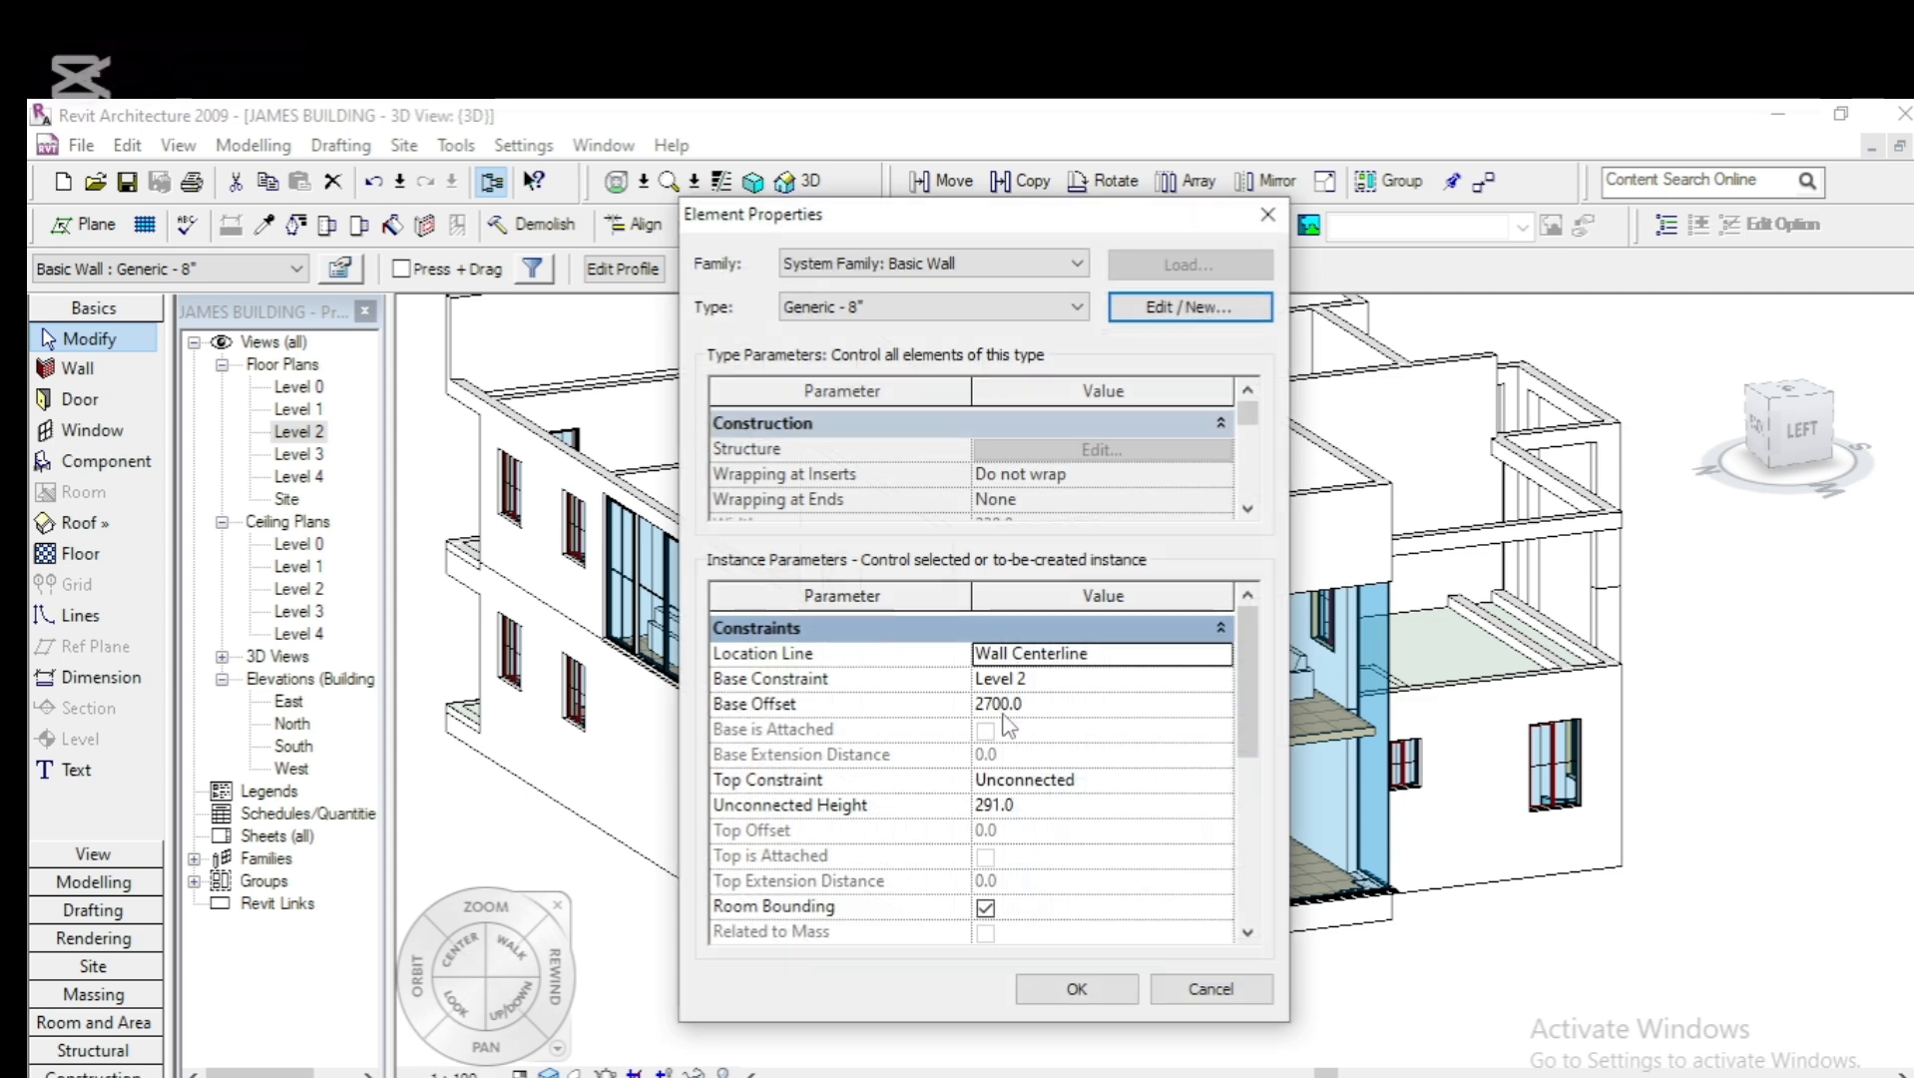
left_click(1012, 809)
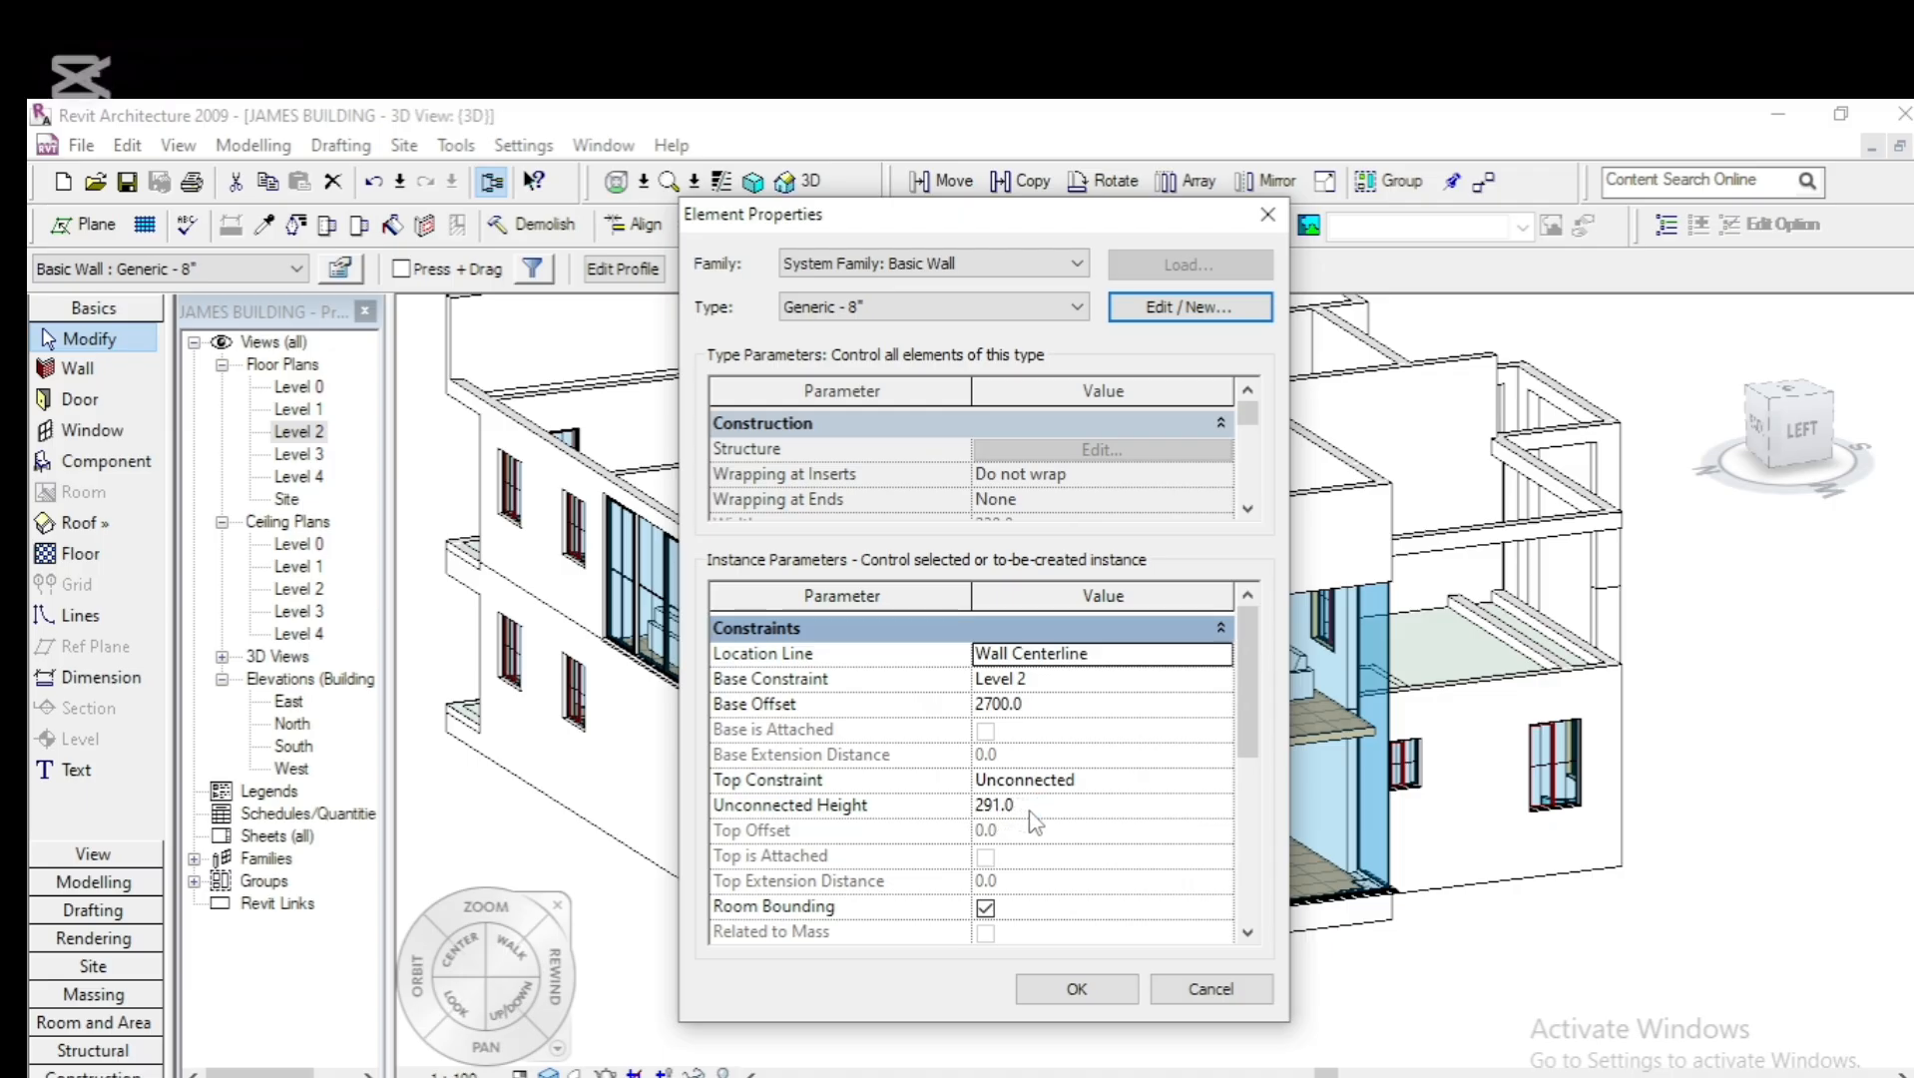
left_click(1030, 804)
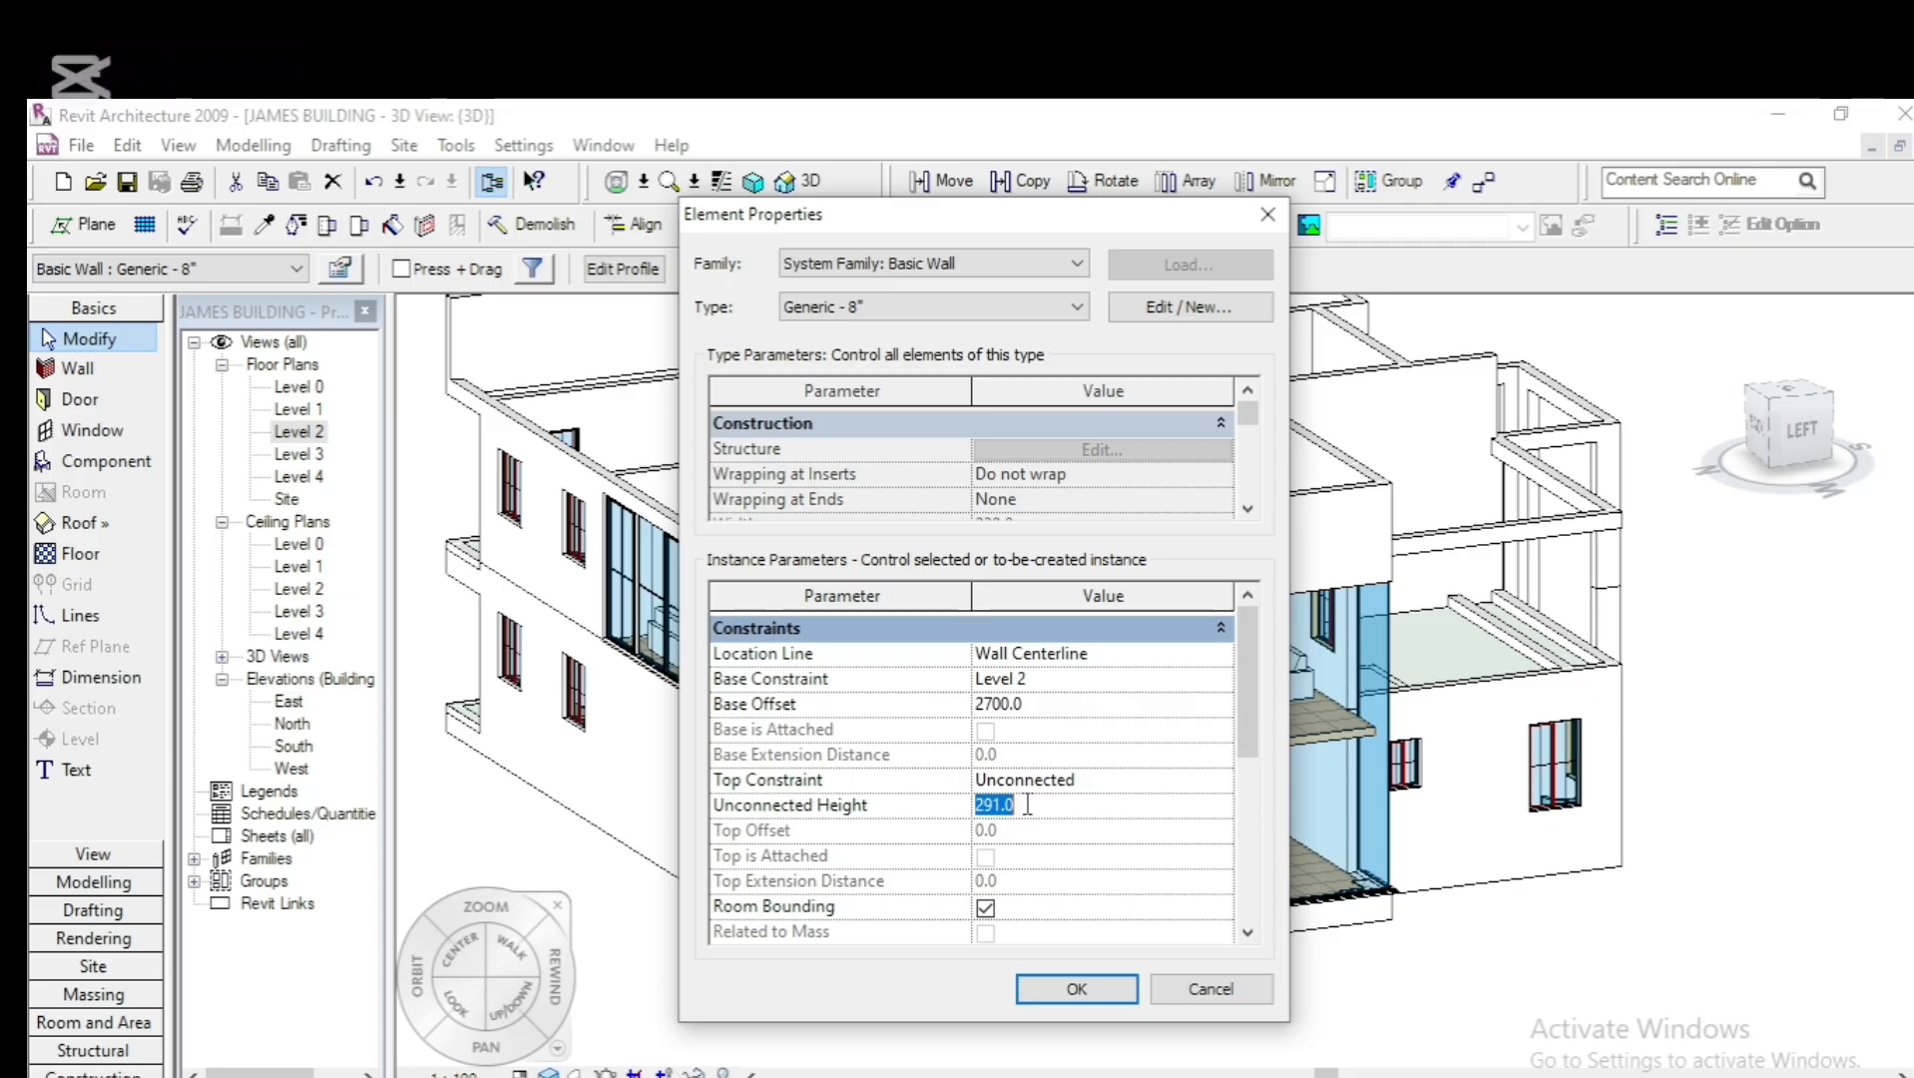
type("1800")
left_click(1055, 996)
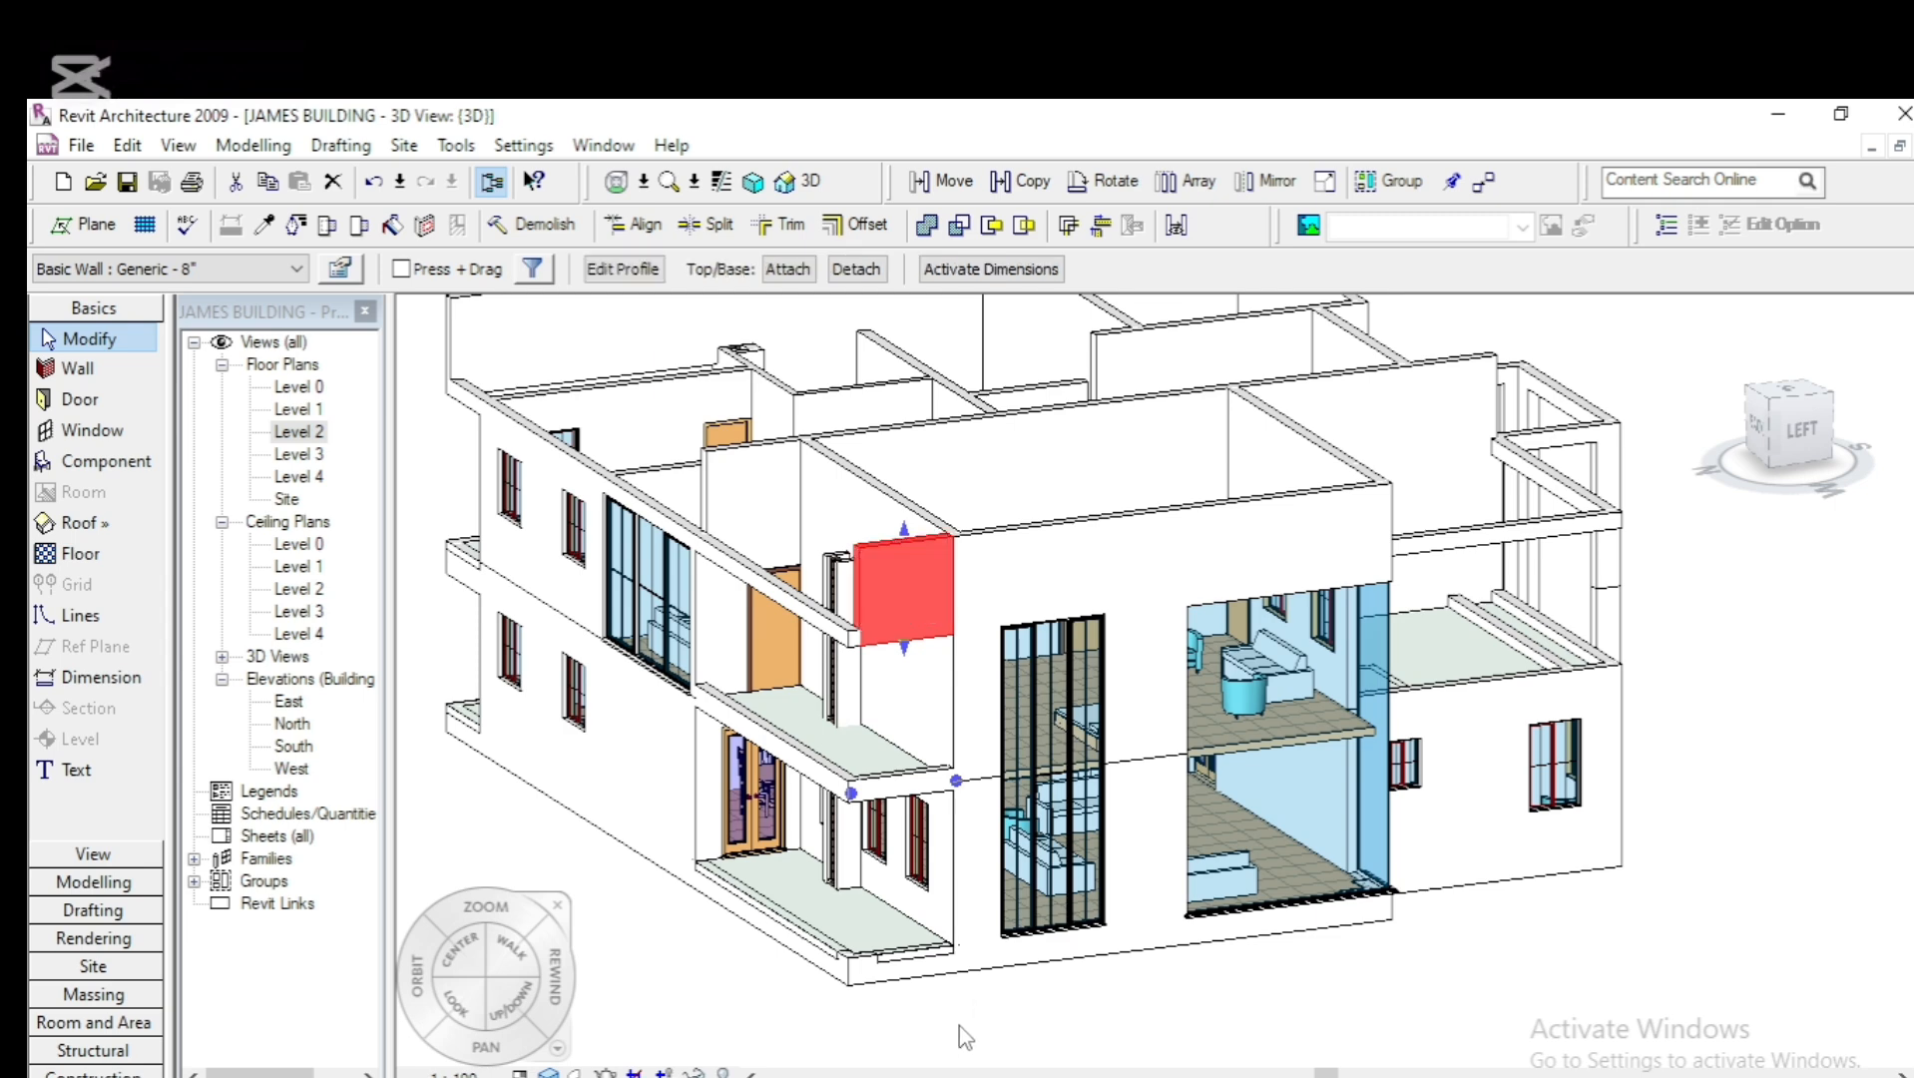
left_click(928, 1044)
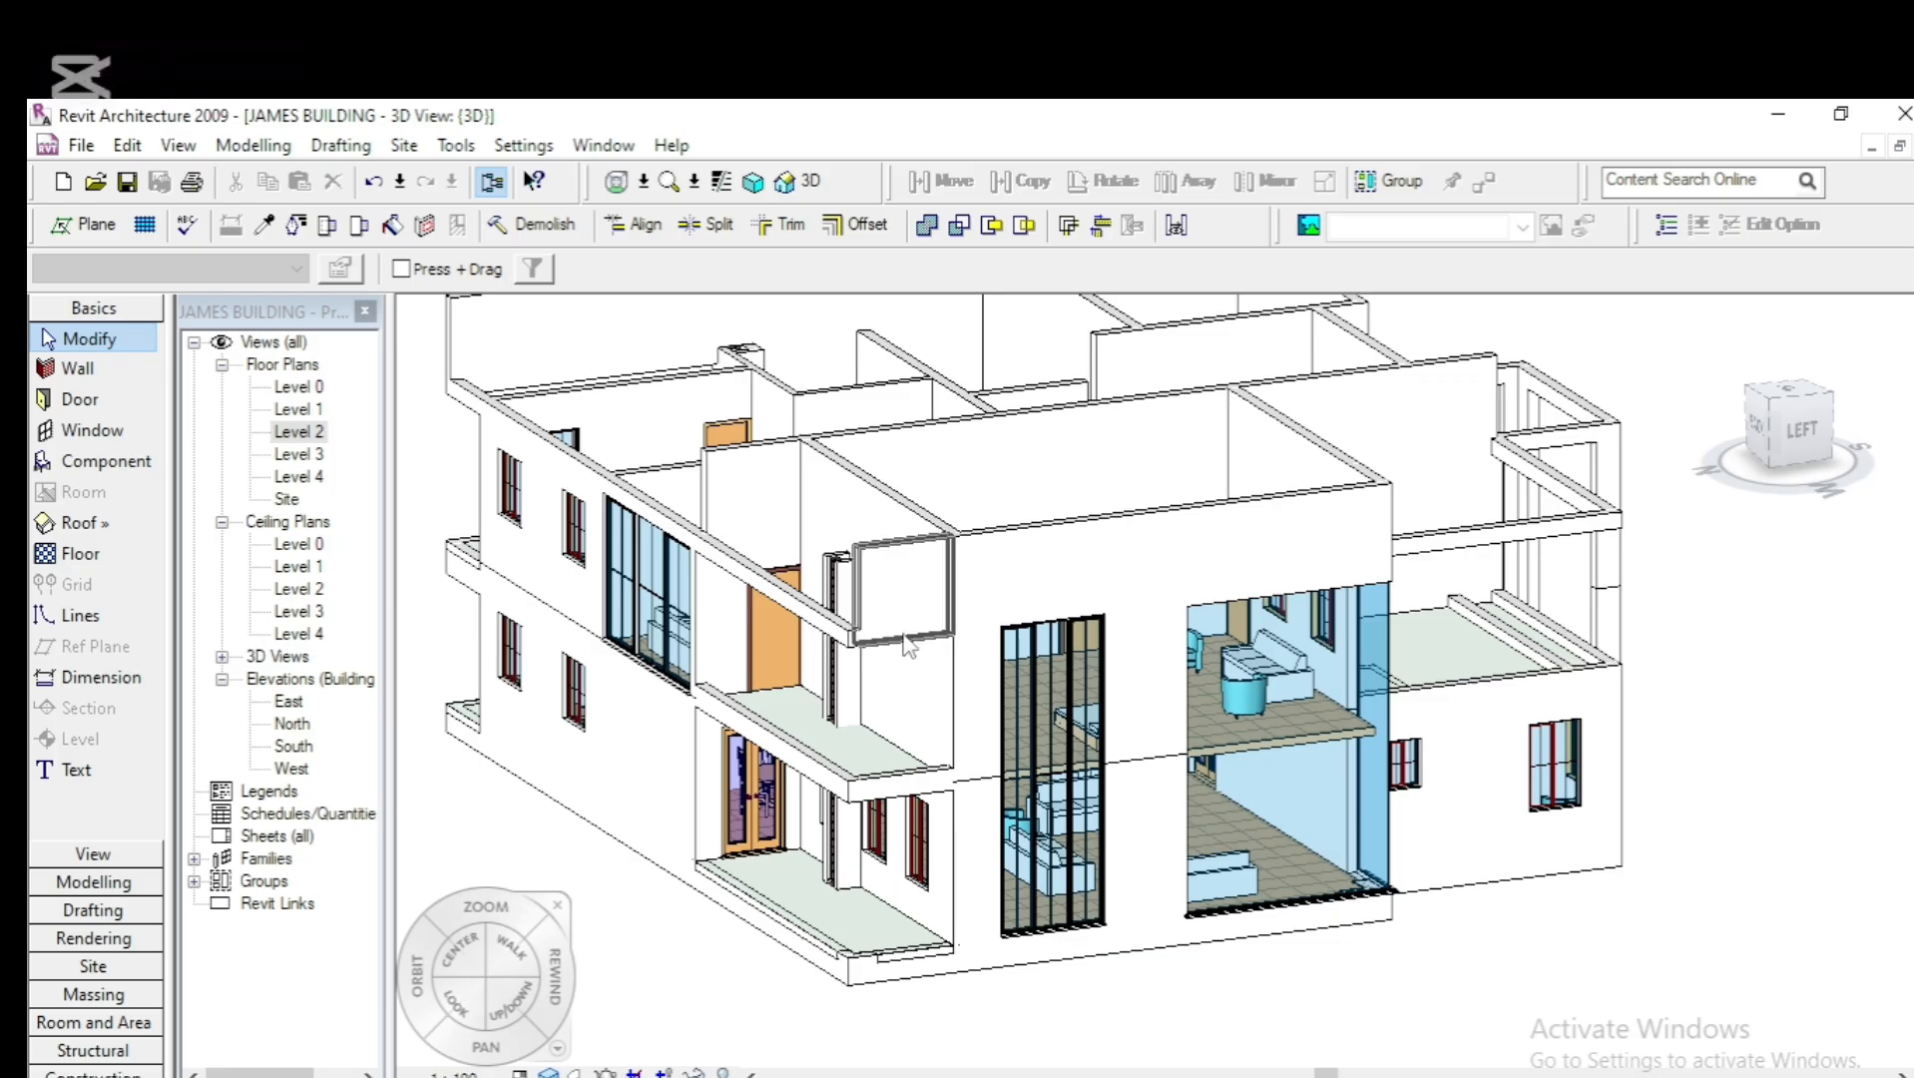
Edit the profile of the balcony-end wall from the left view, moving its outer vertical edge flush with the adjoining wall's outer face
left_click(874, 590)
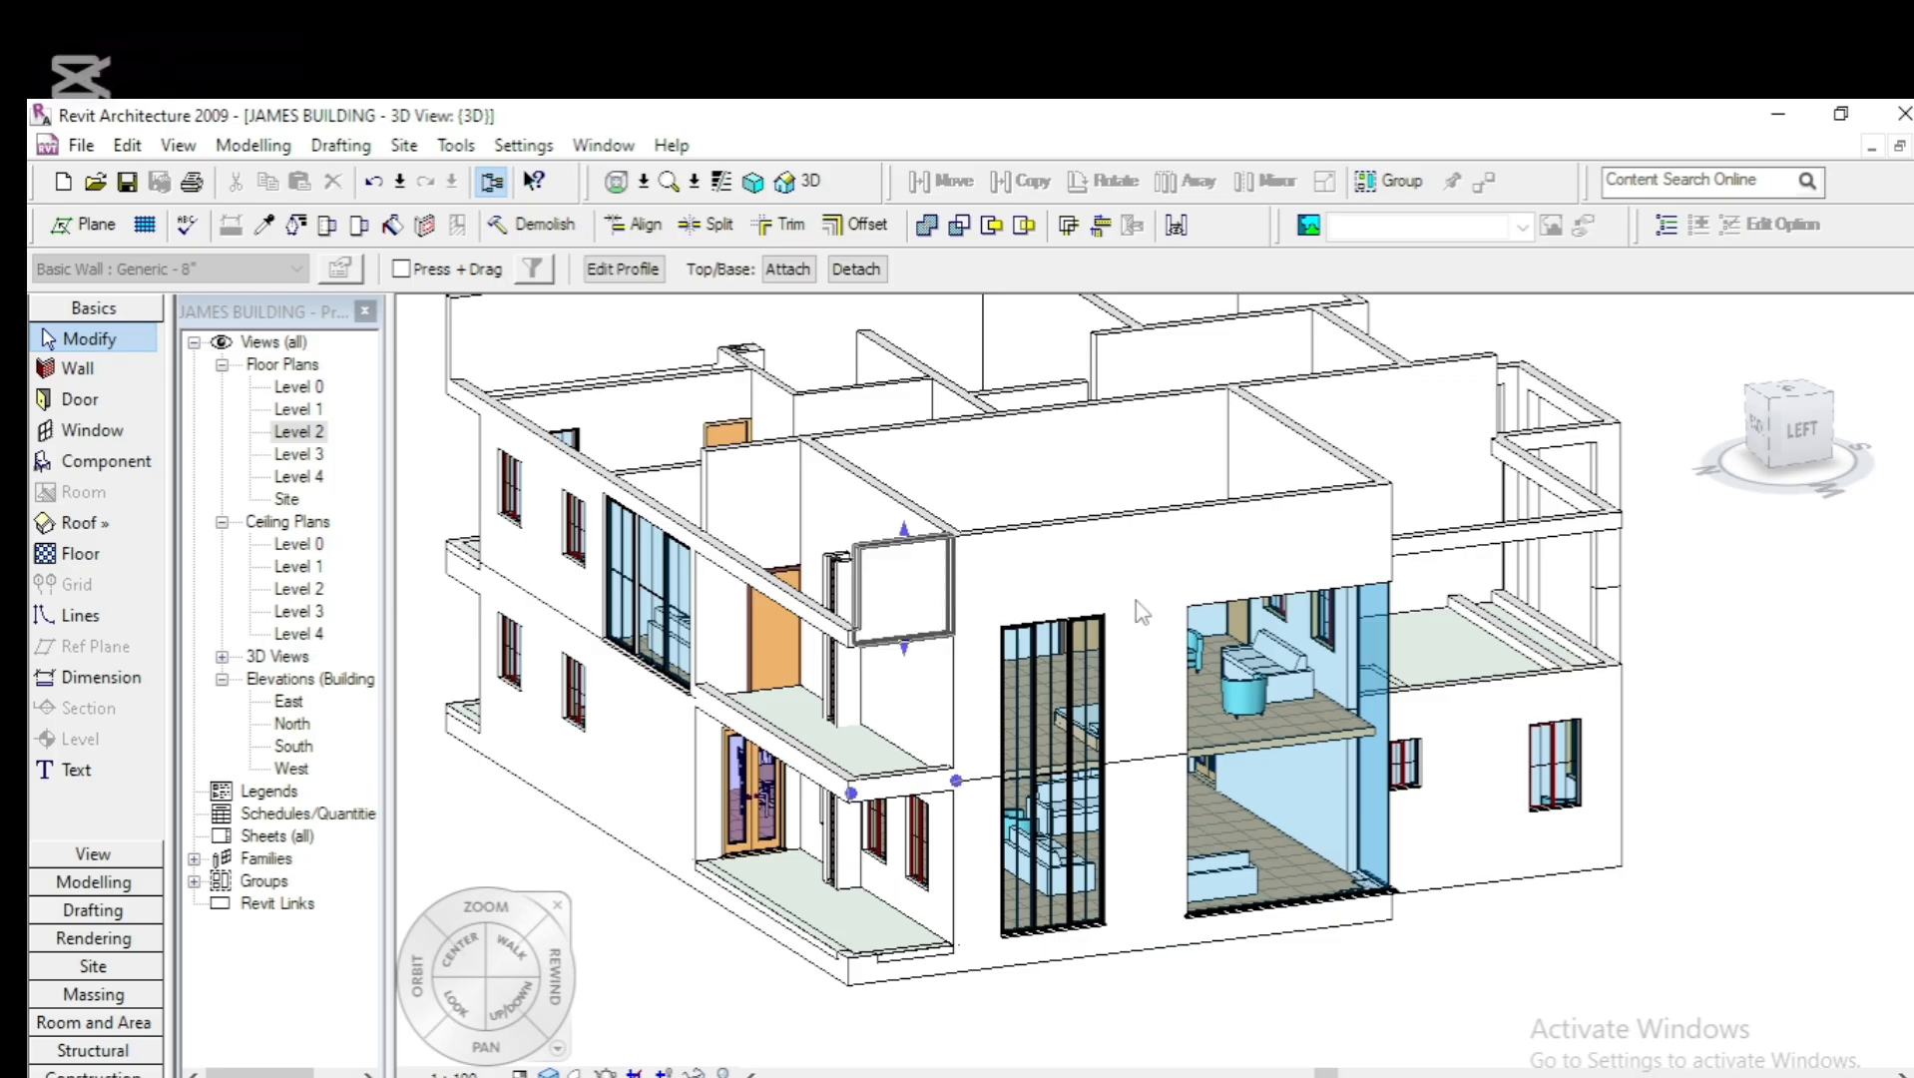
left_click(1796, 434)
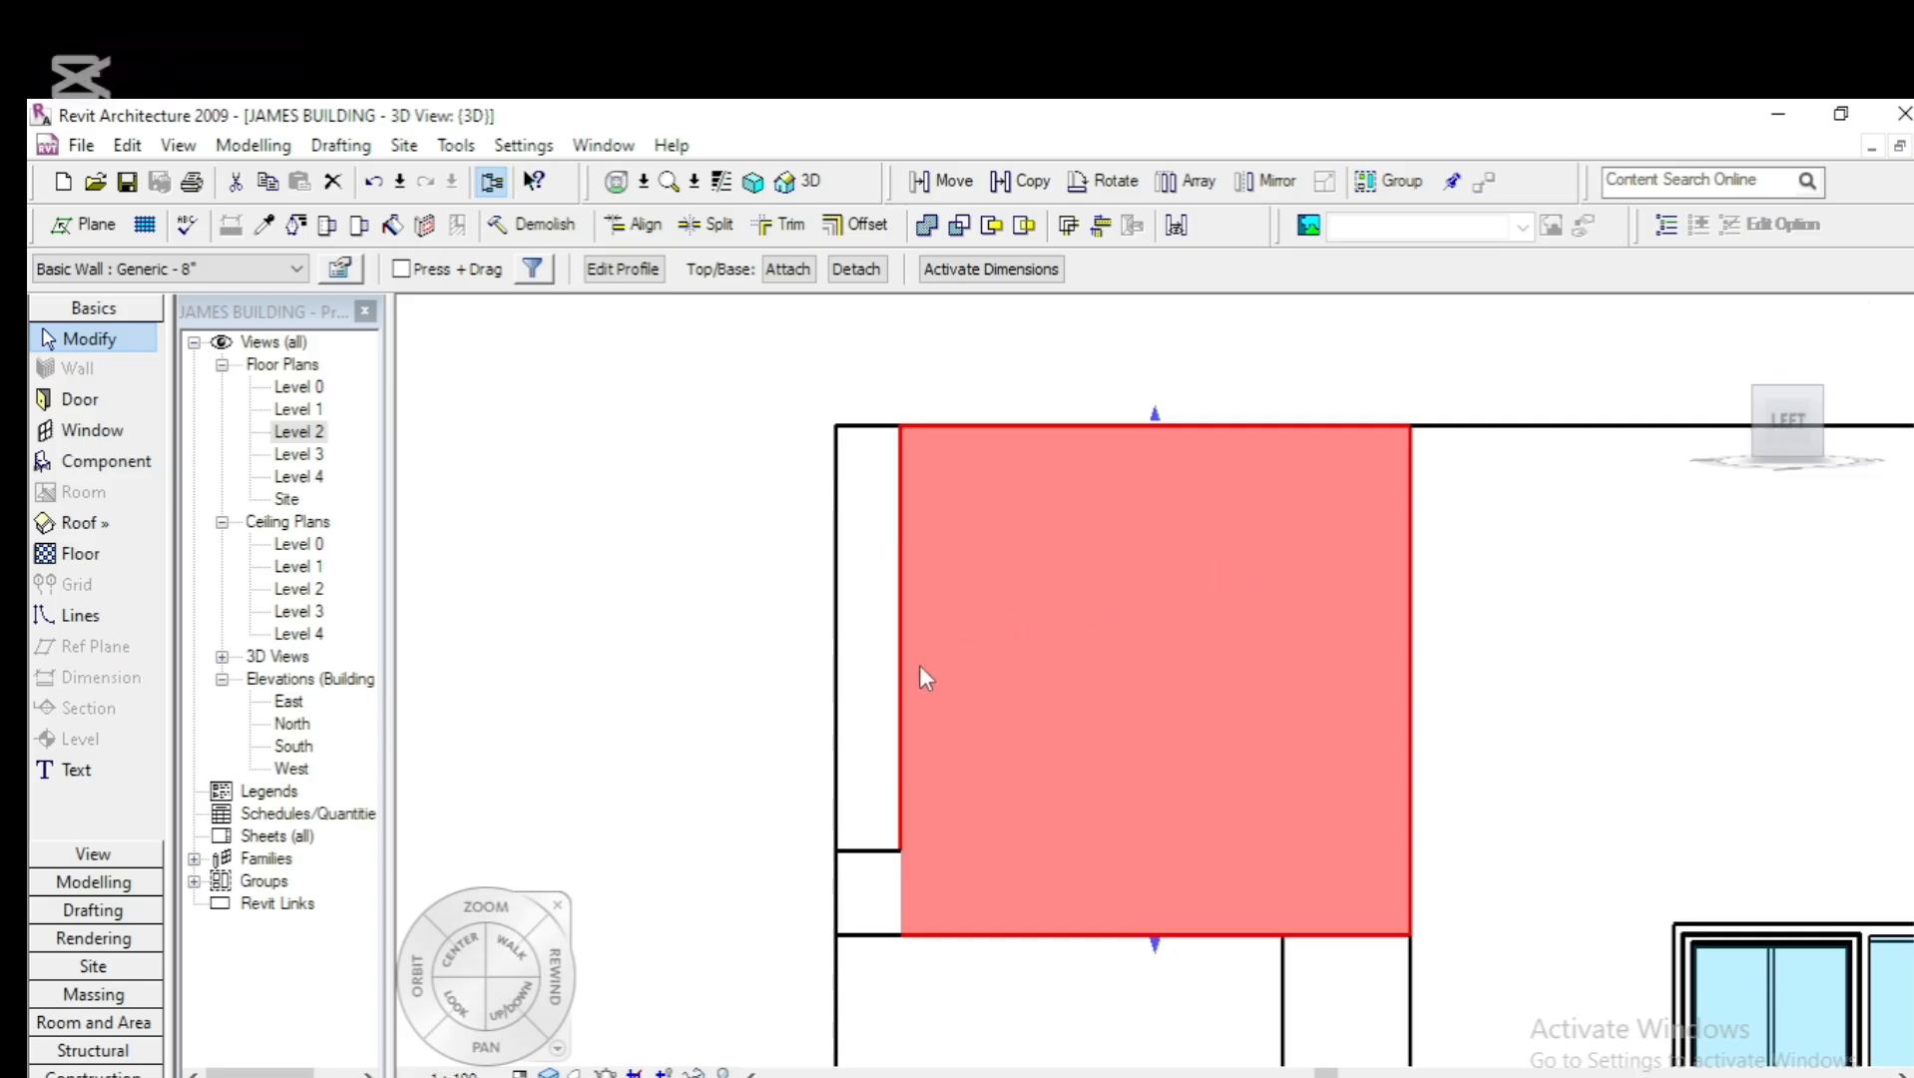
left_click(622, 269)
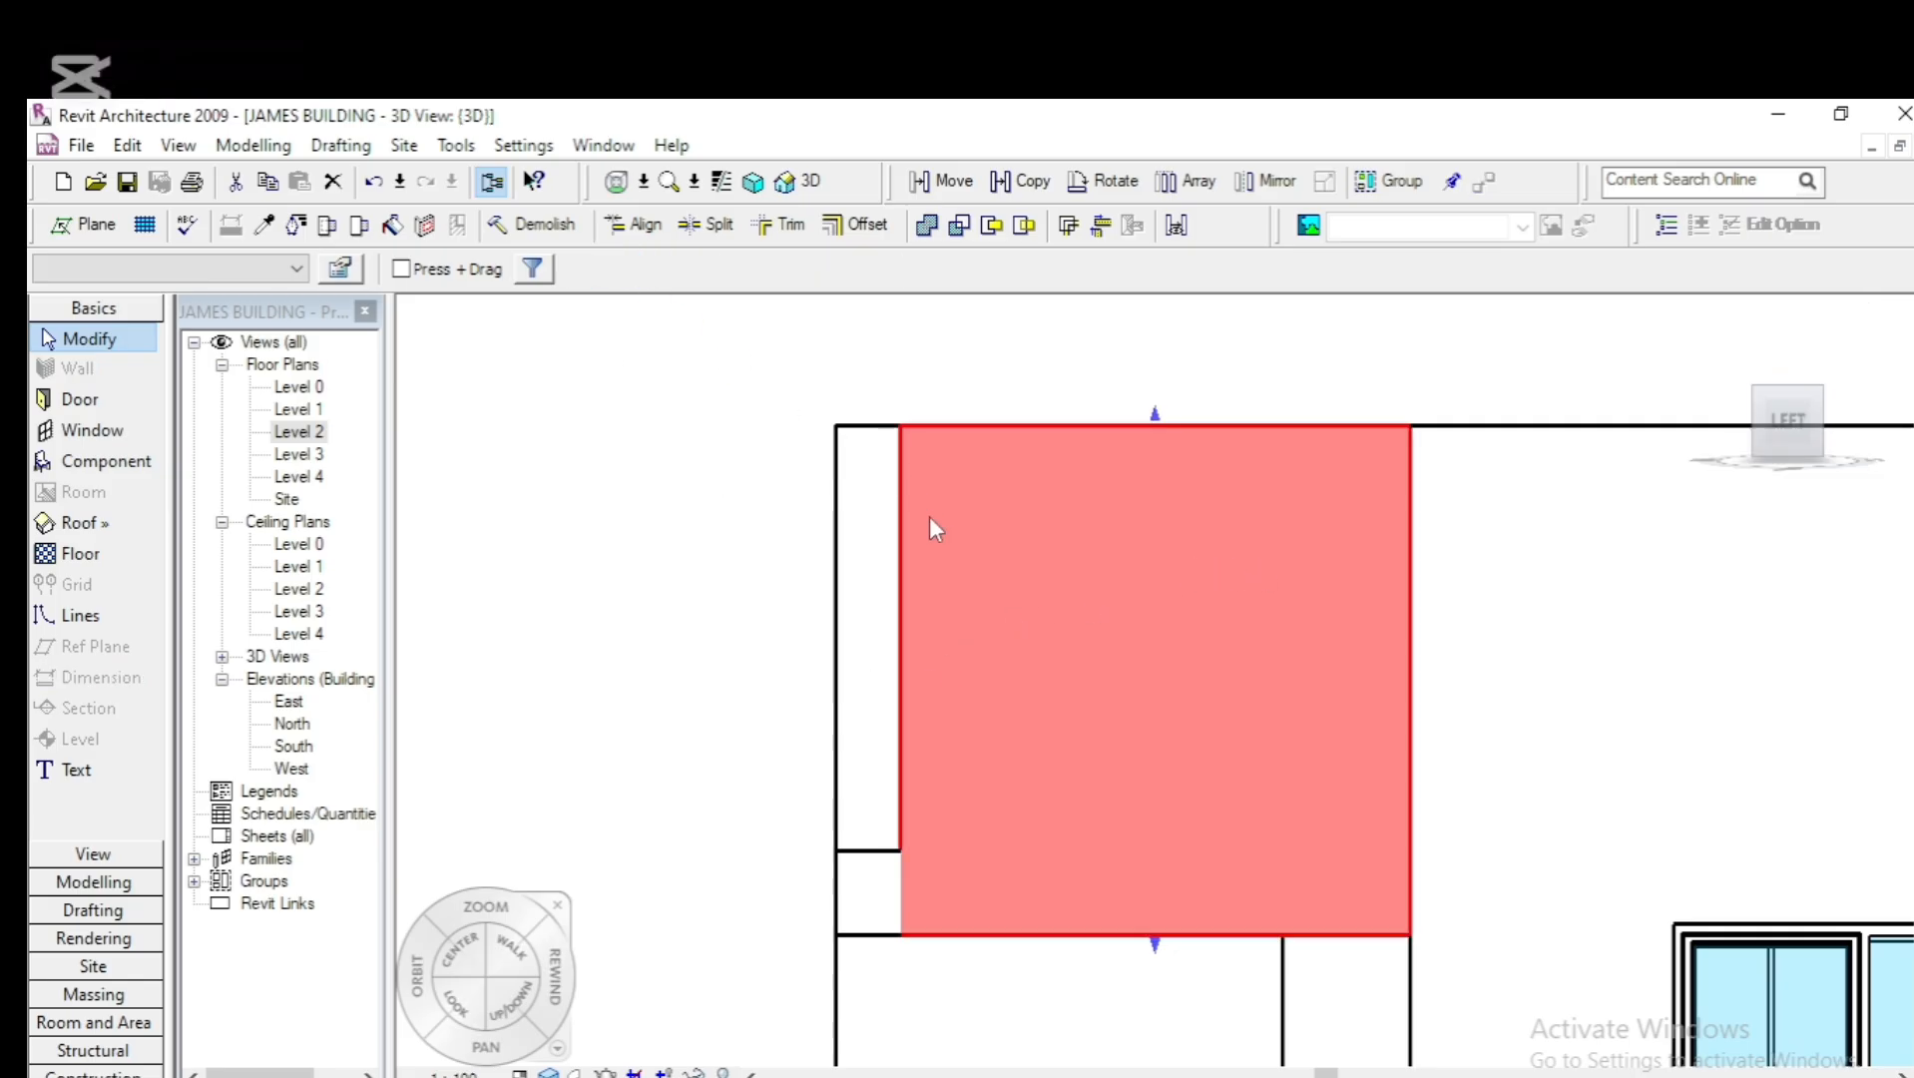
left_click(866, 649)
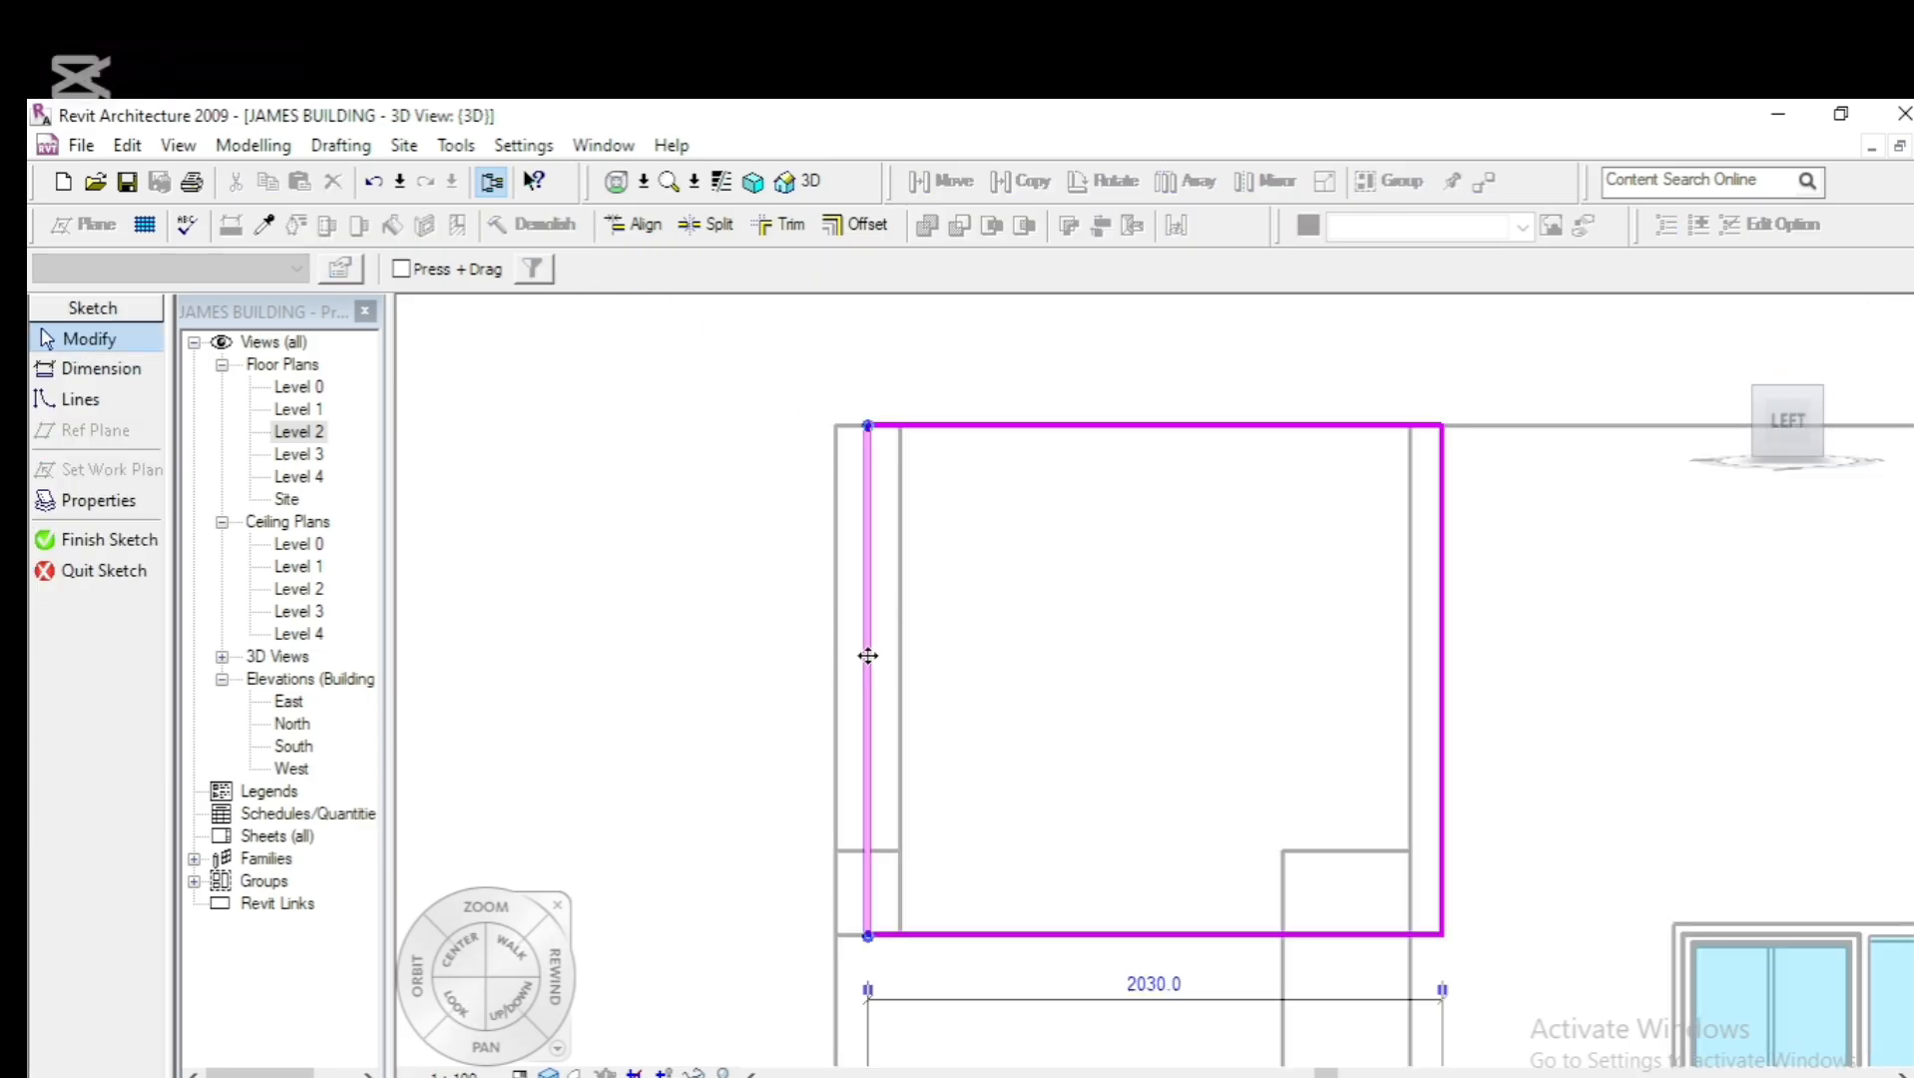
left_click_drag(849, 673, 795, 684)
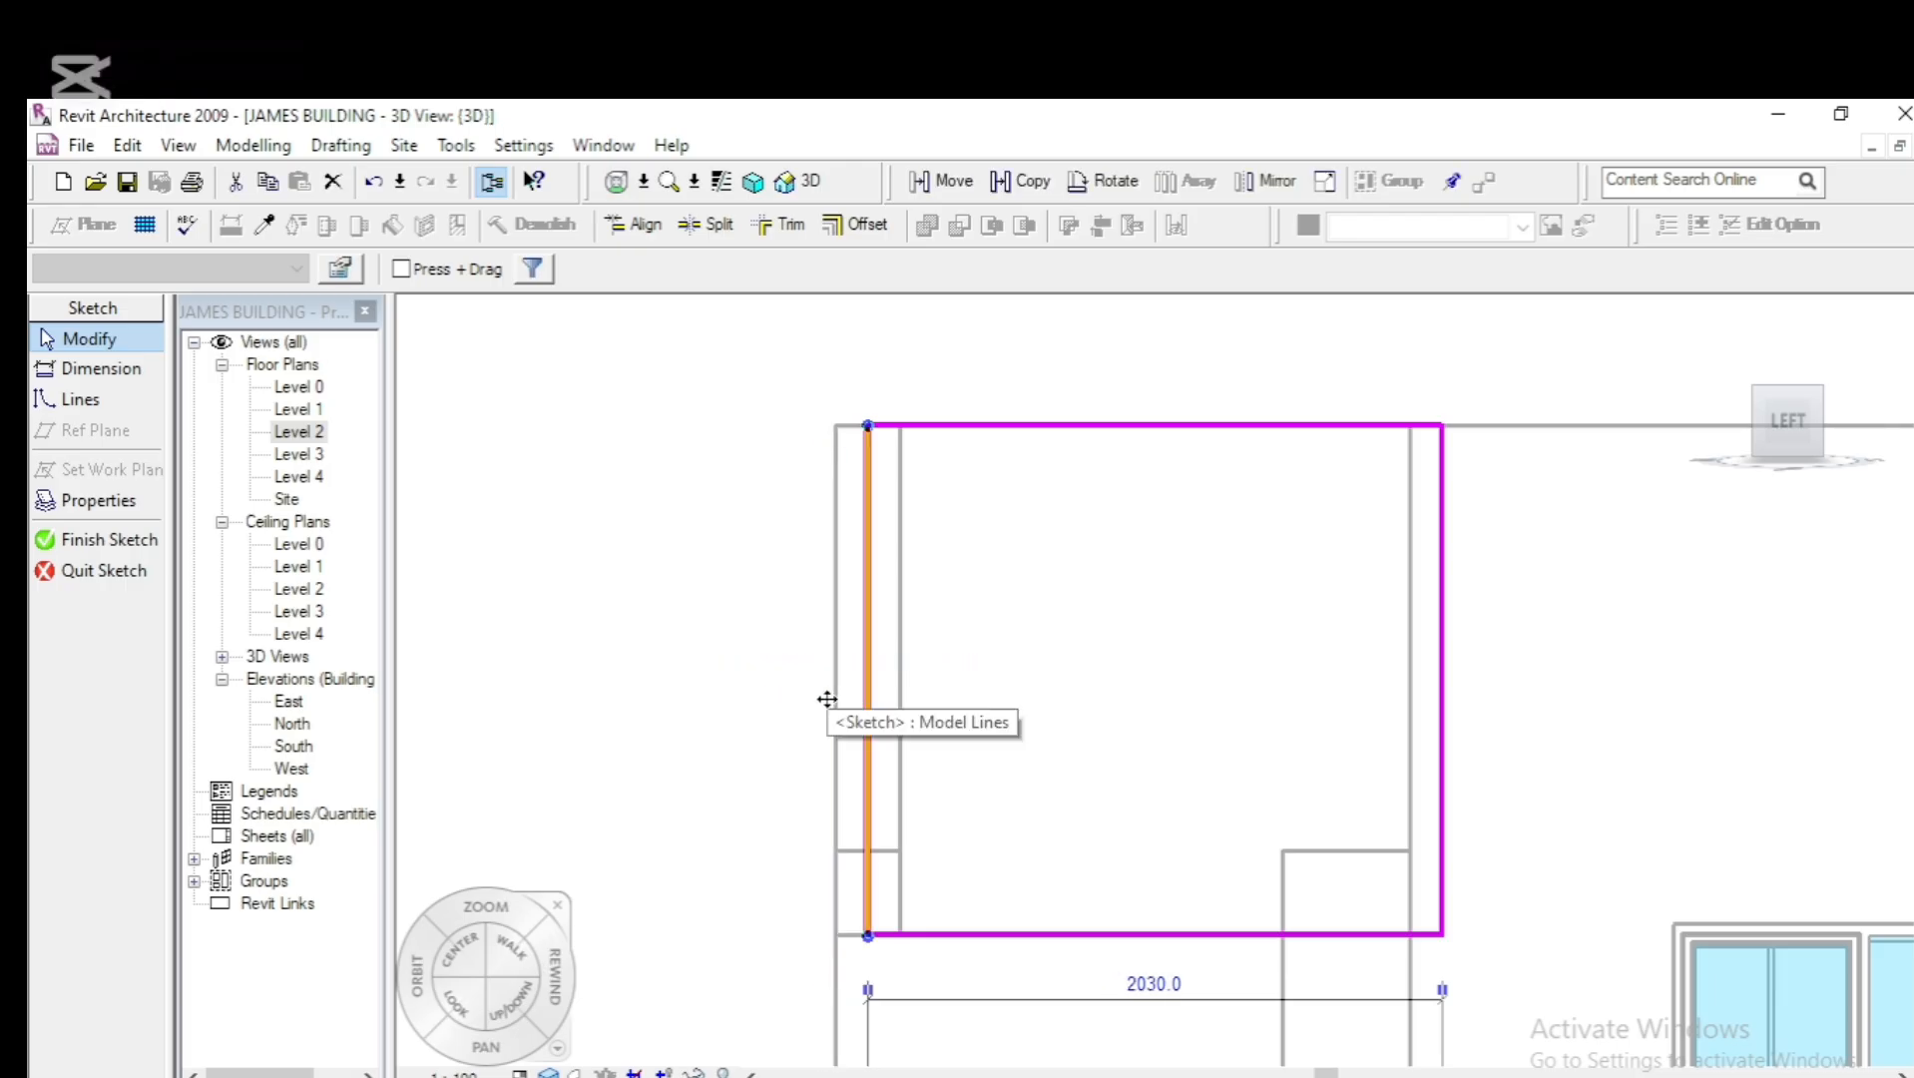
left_click_drag(824, 701, 827, 713)
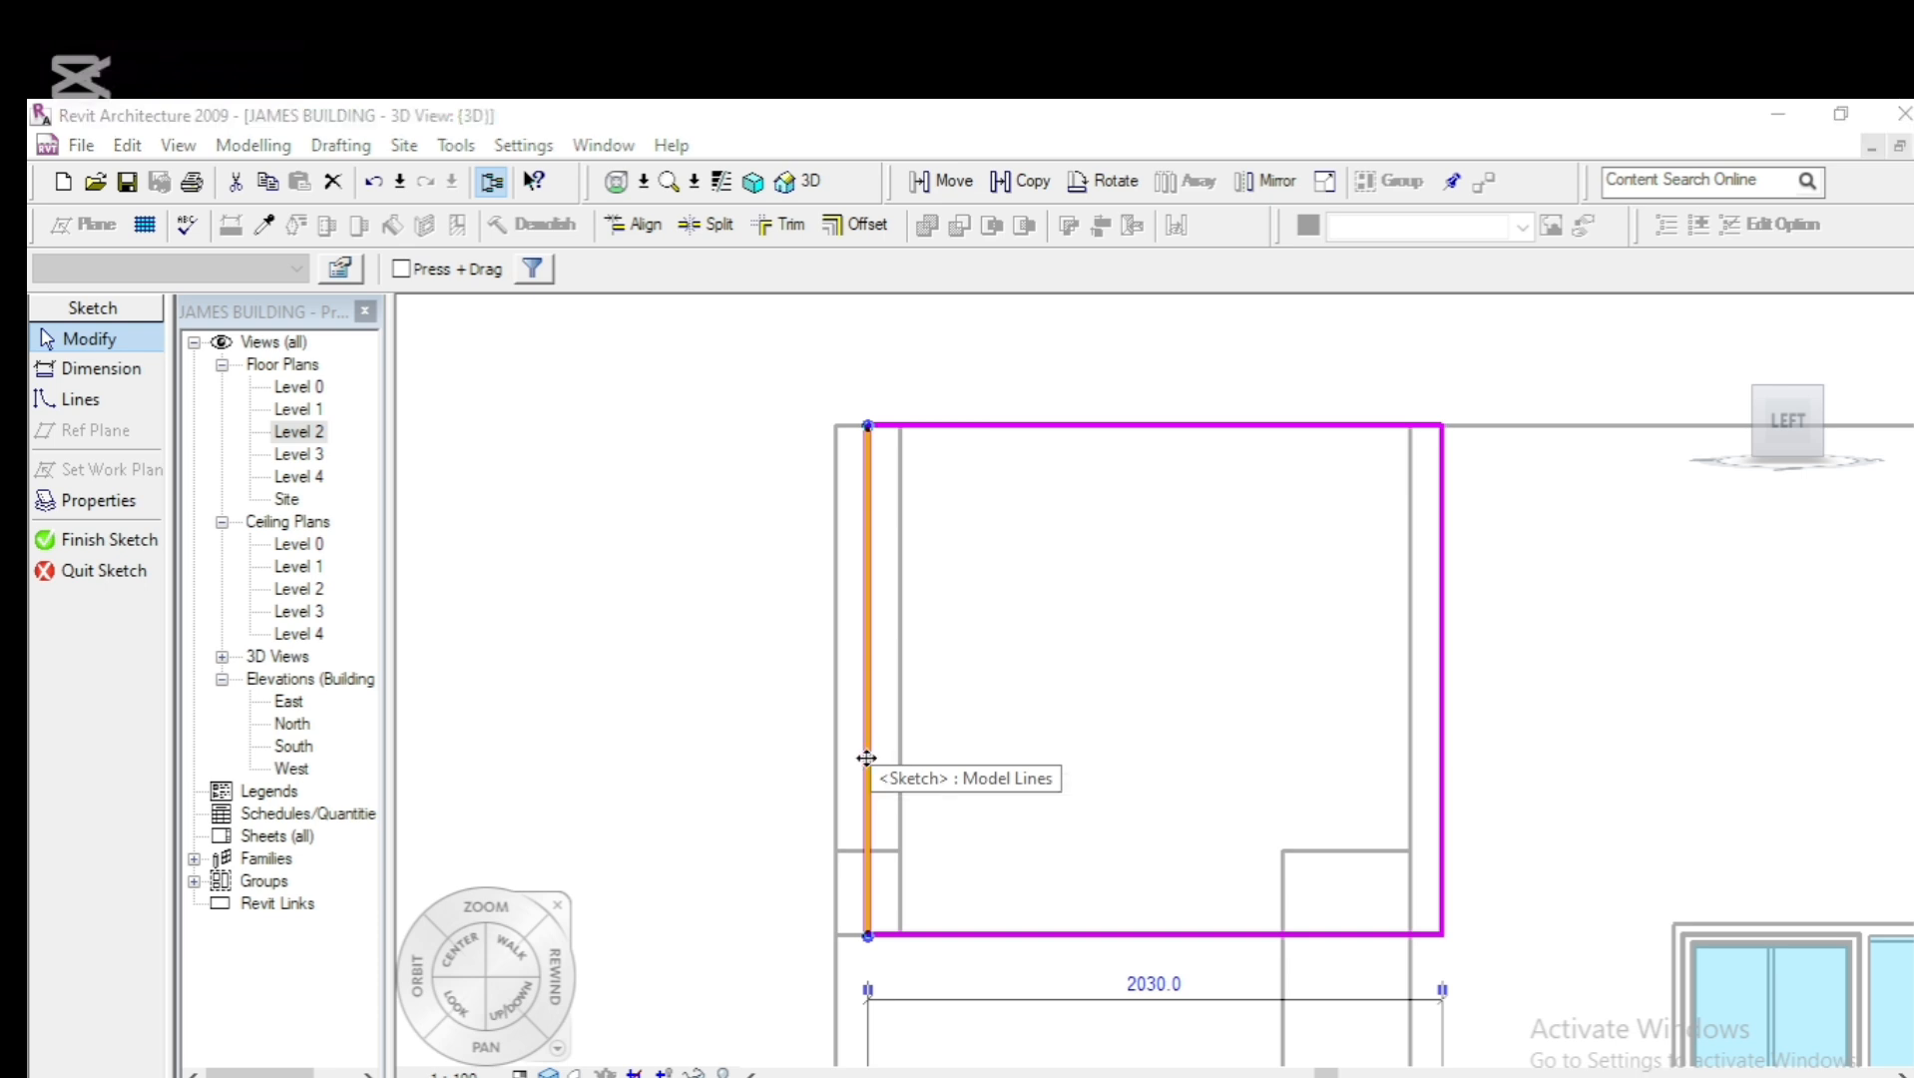
left_click_drag(869, 756, 863, 756)
left_click(102, 409)
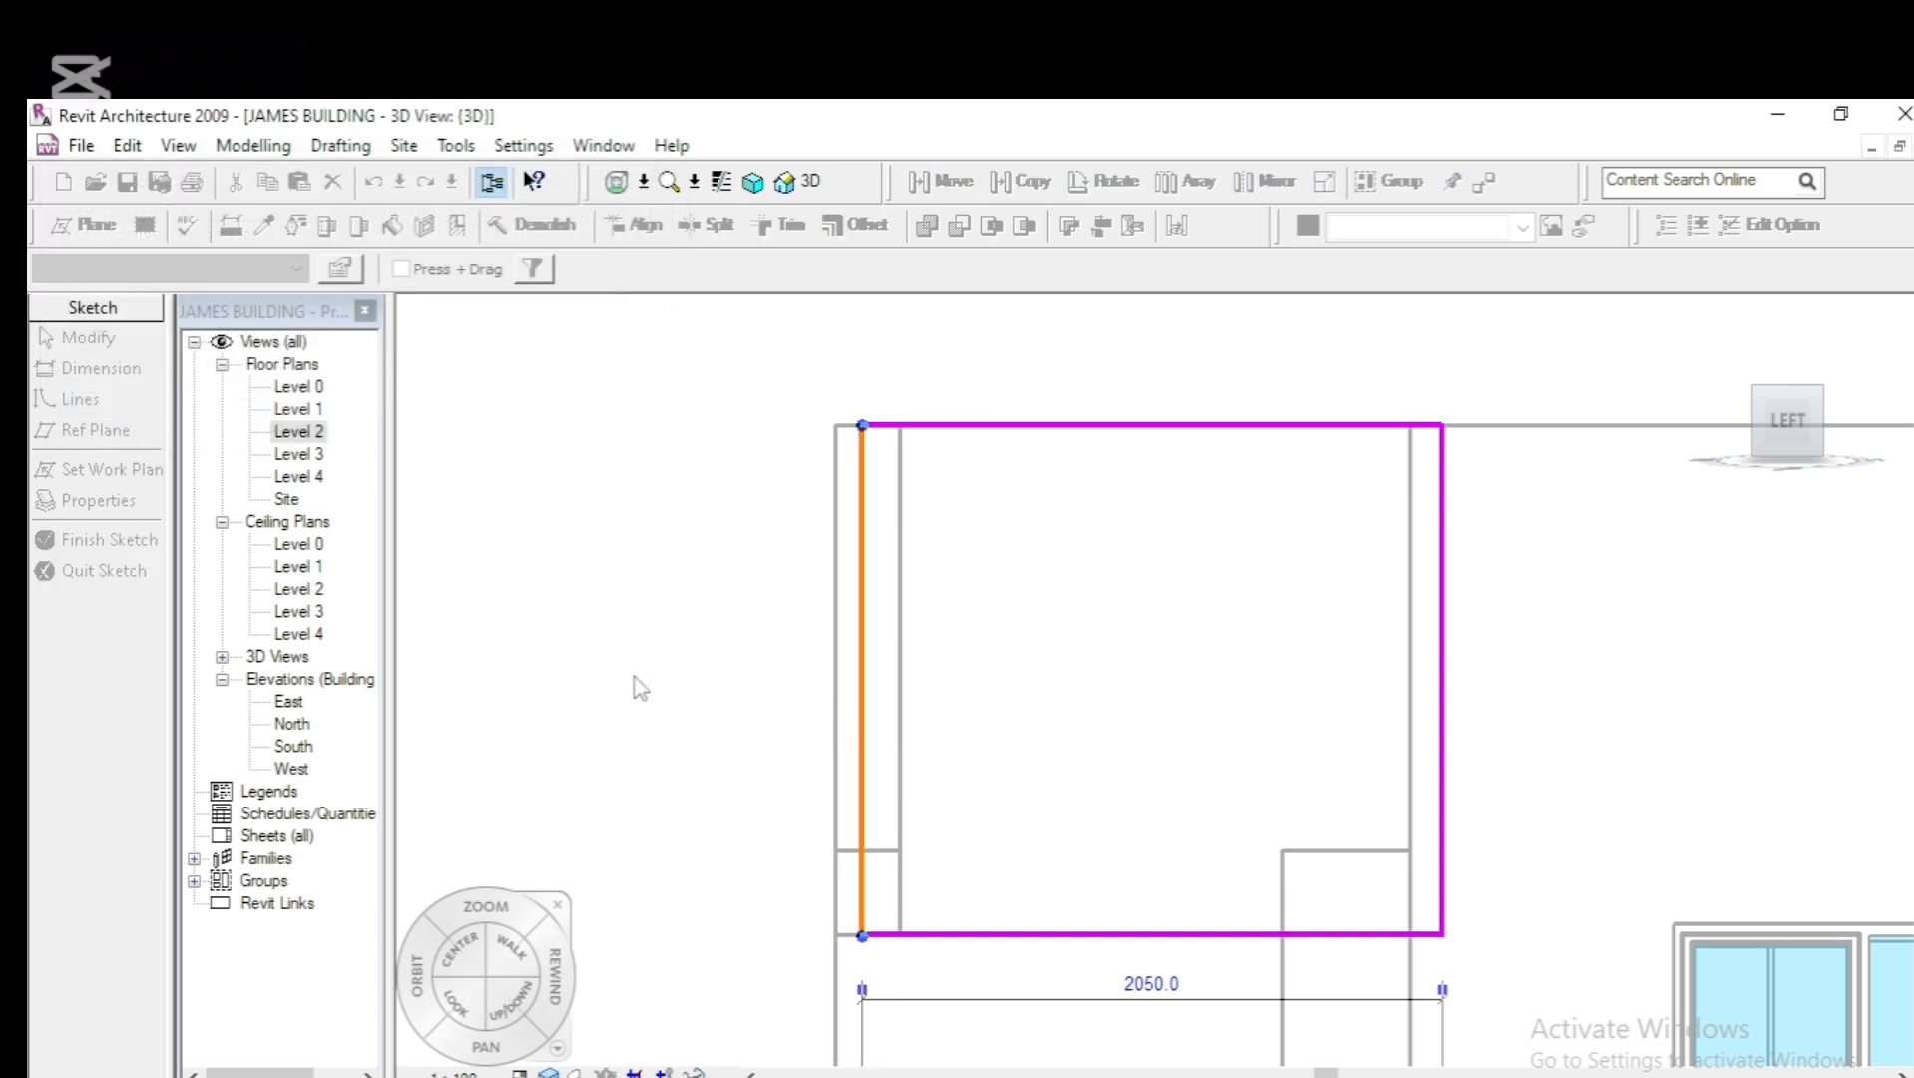
mouse_move(859, 708)
left_mouse_down()
mouse_move(813, 727)
mouse_move(830, 729)
left_mouse_up()
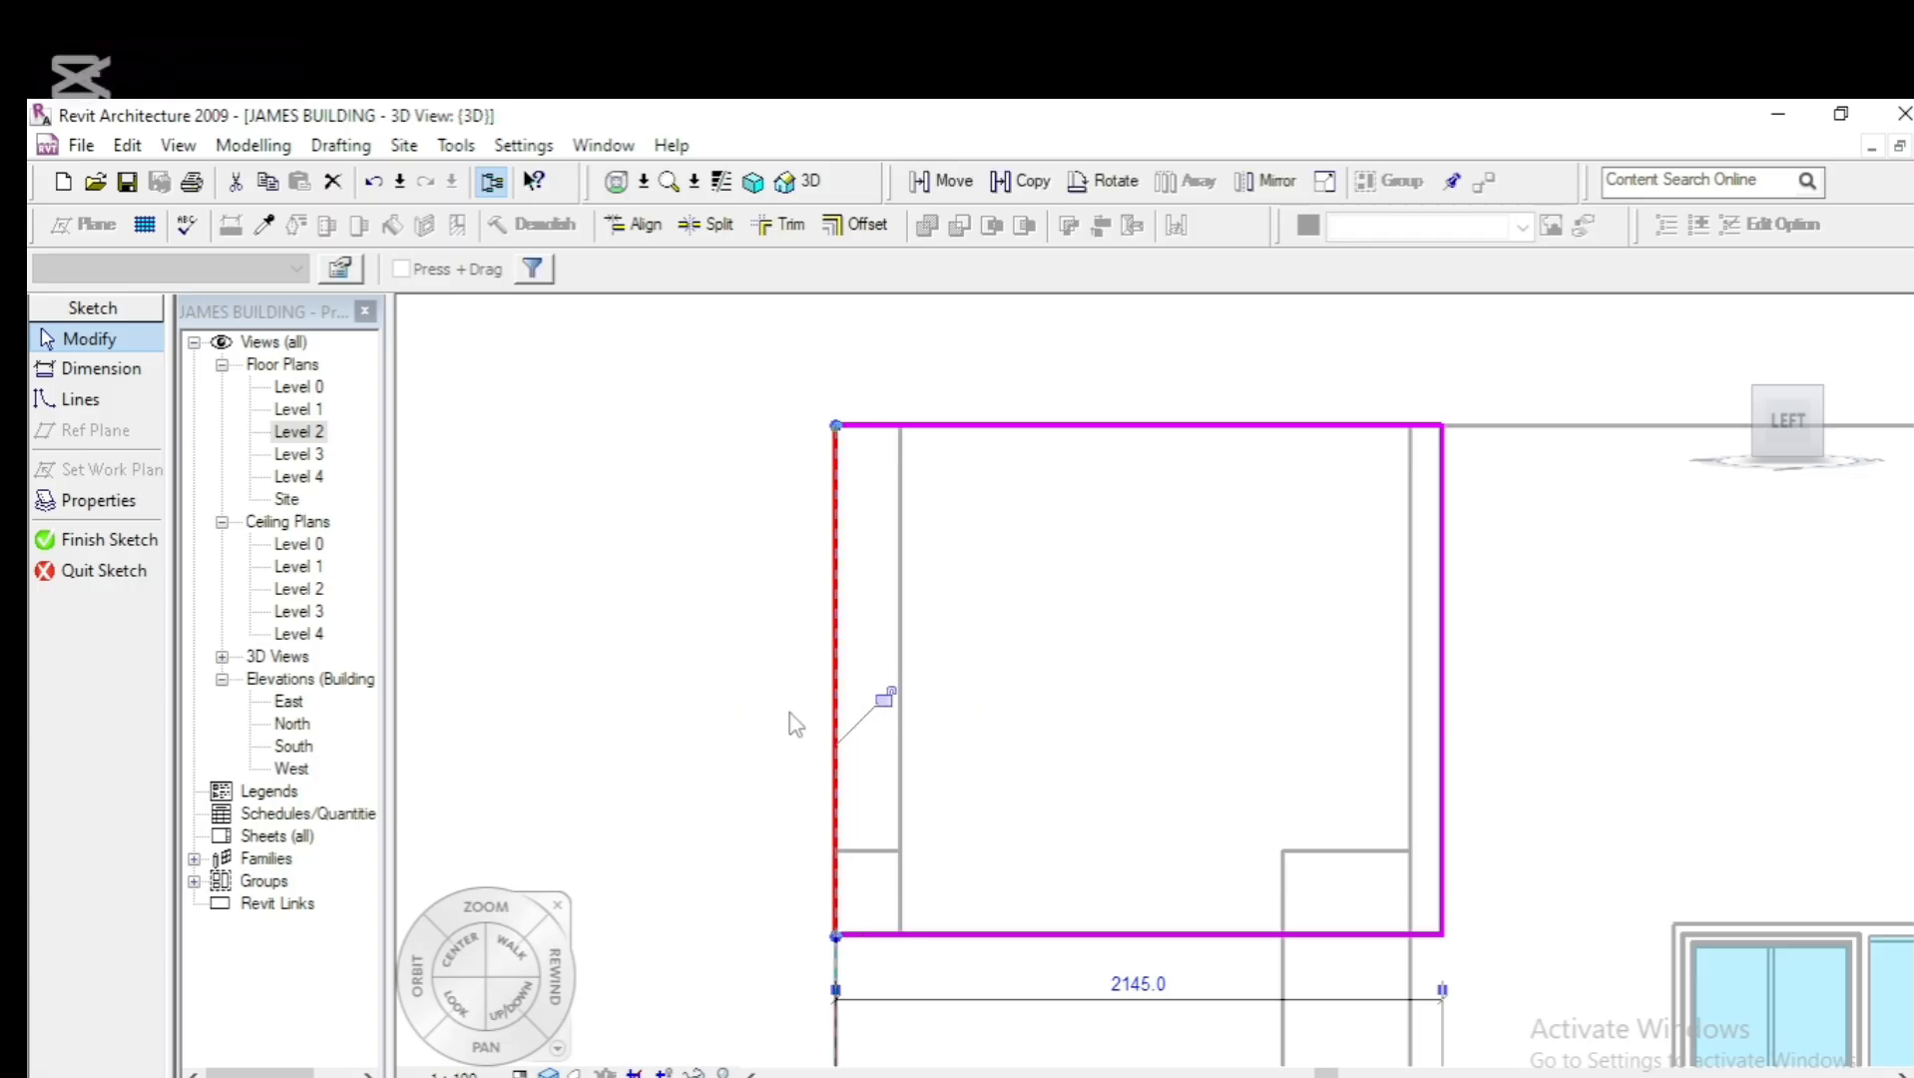
left_click(692, 693)
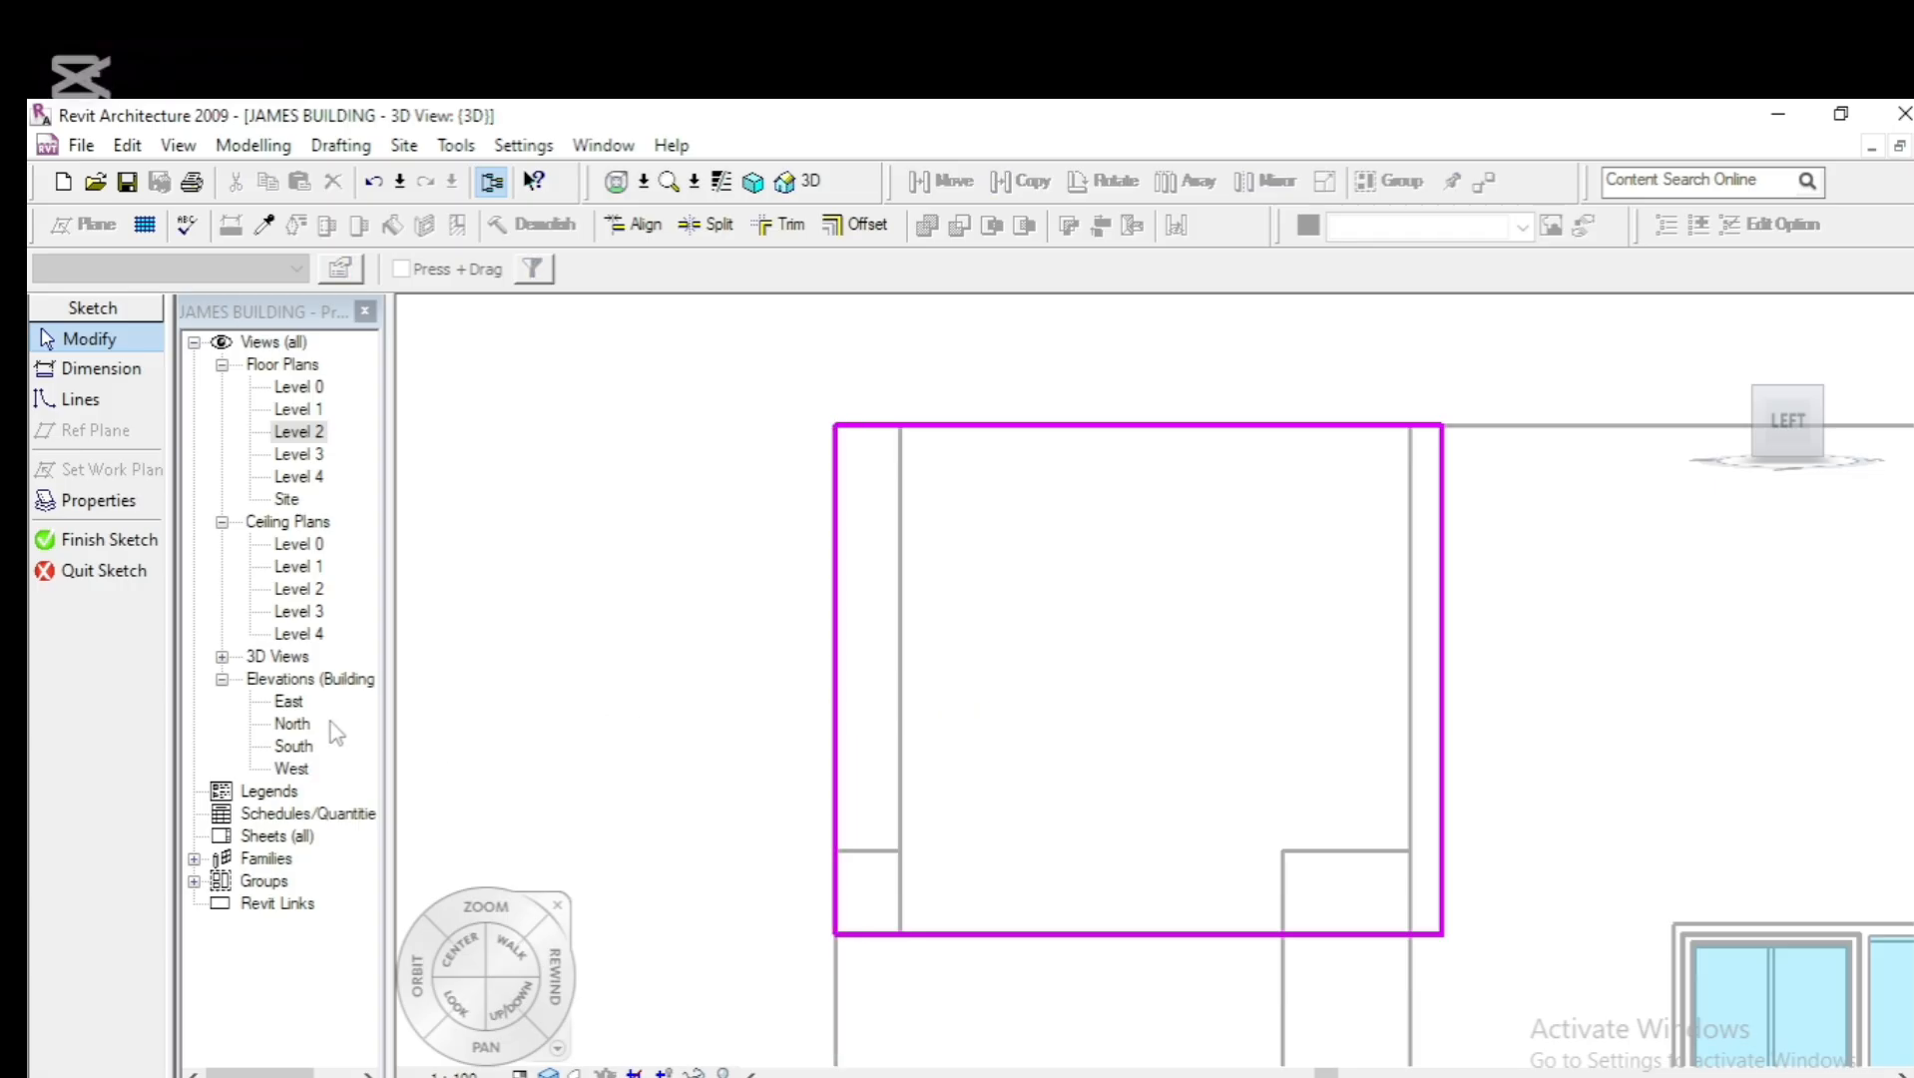
left_click(86, 552)
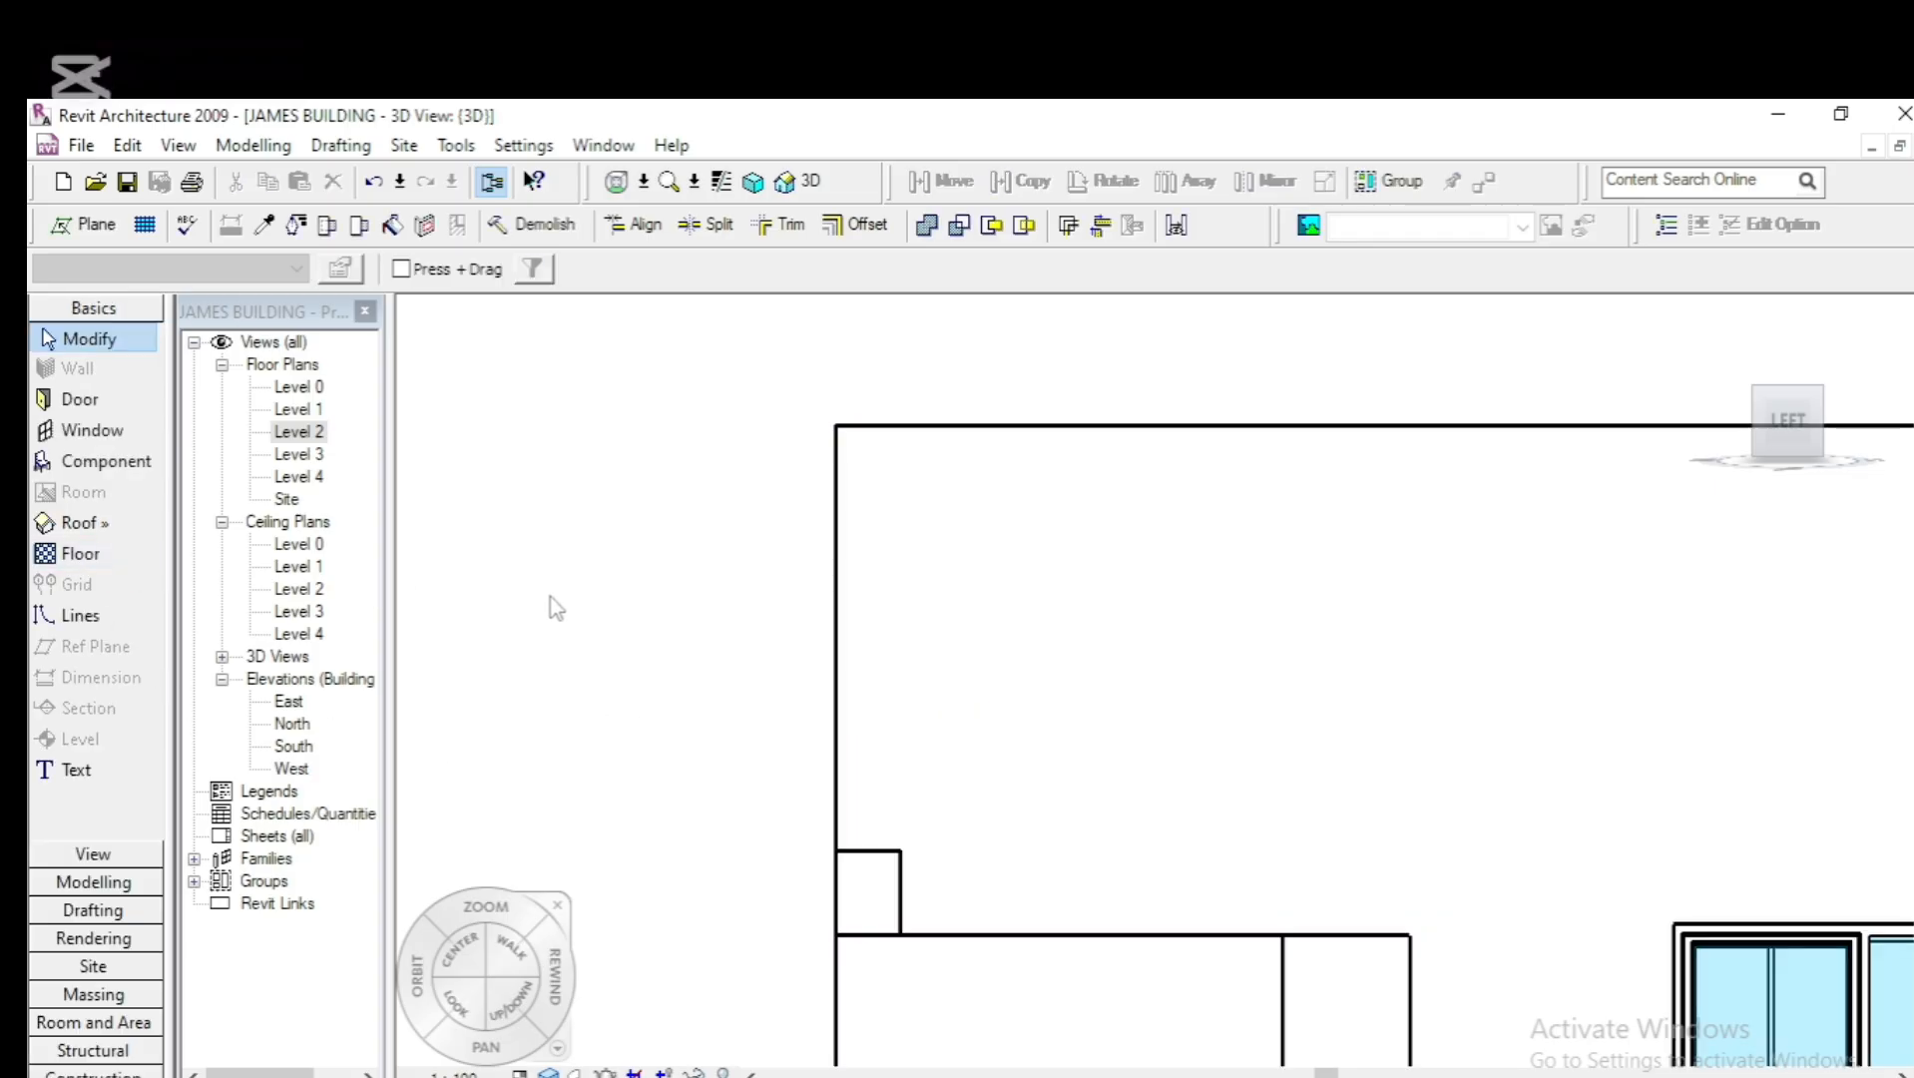
Examine the reshaped wall in 3D and the long wall projecting past the front rooms toward the entrance porch
scroll(560, 594, "down", 5)
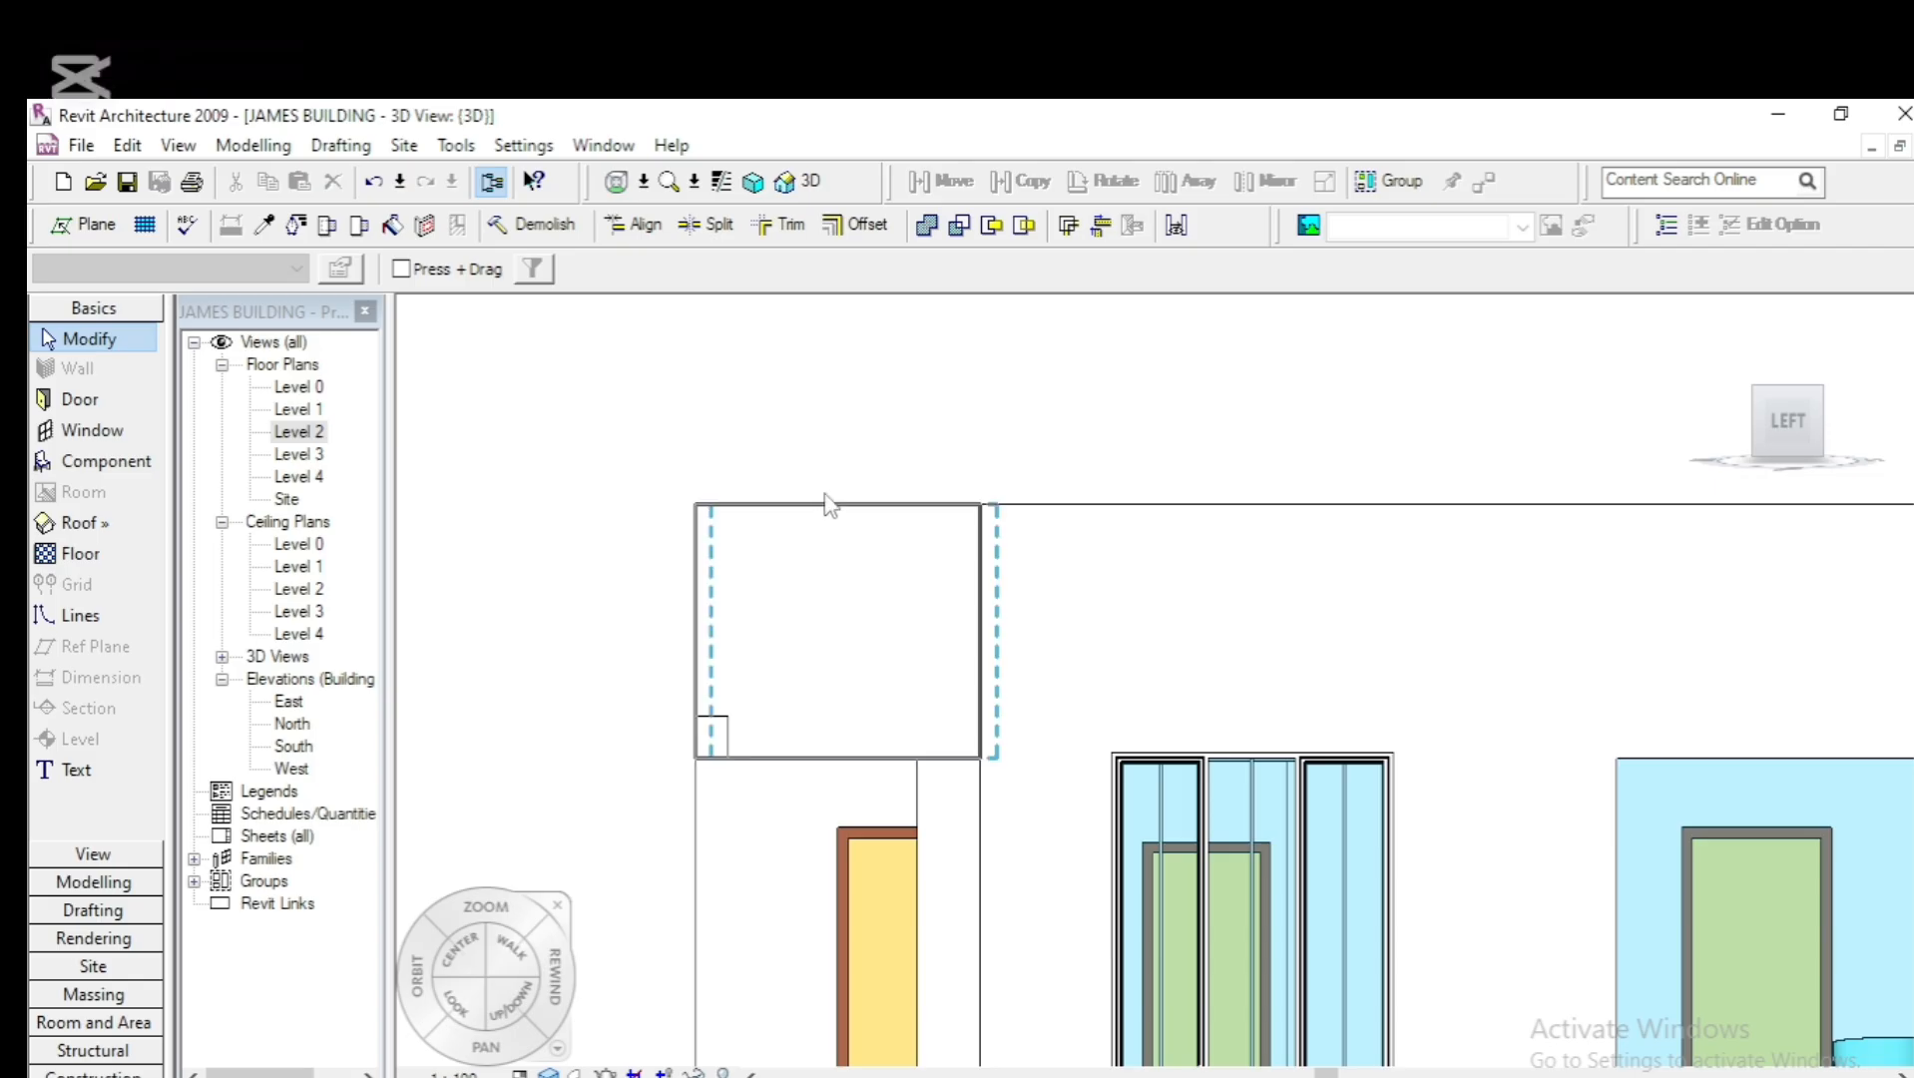
scroll(828, 504, "down", 2)
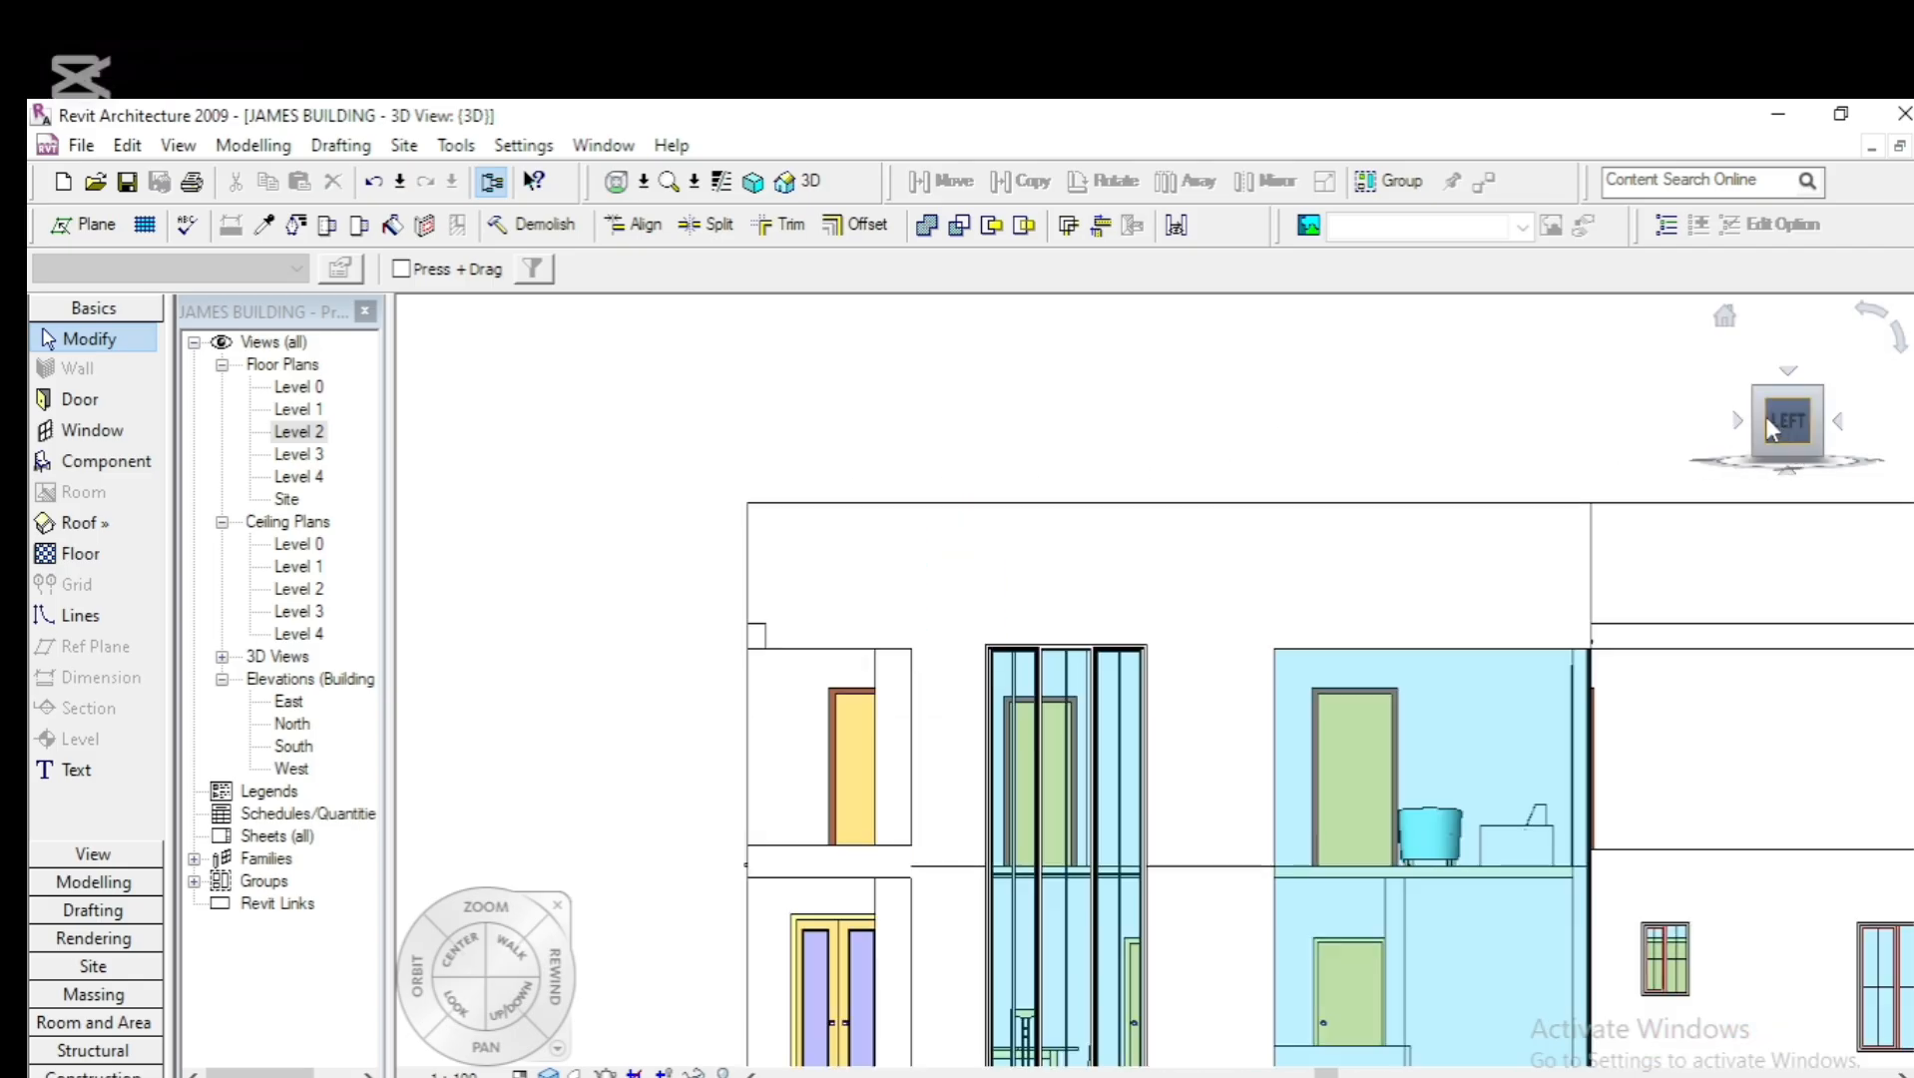
left_click_drag(1788, 421, 1798, 463)
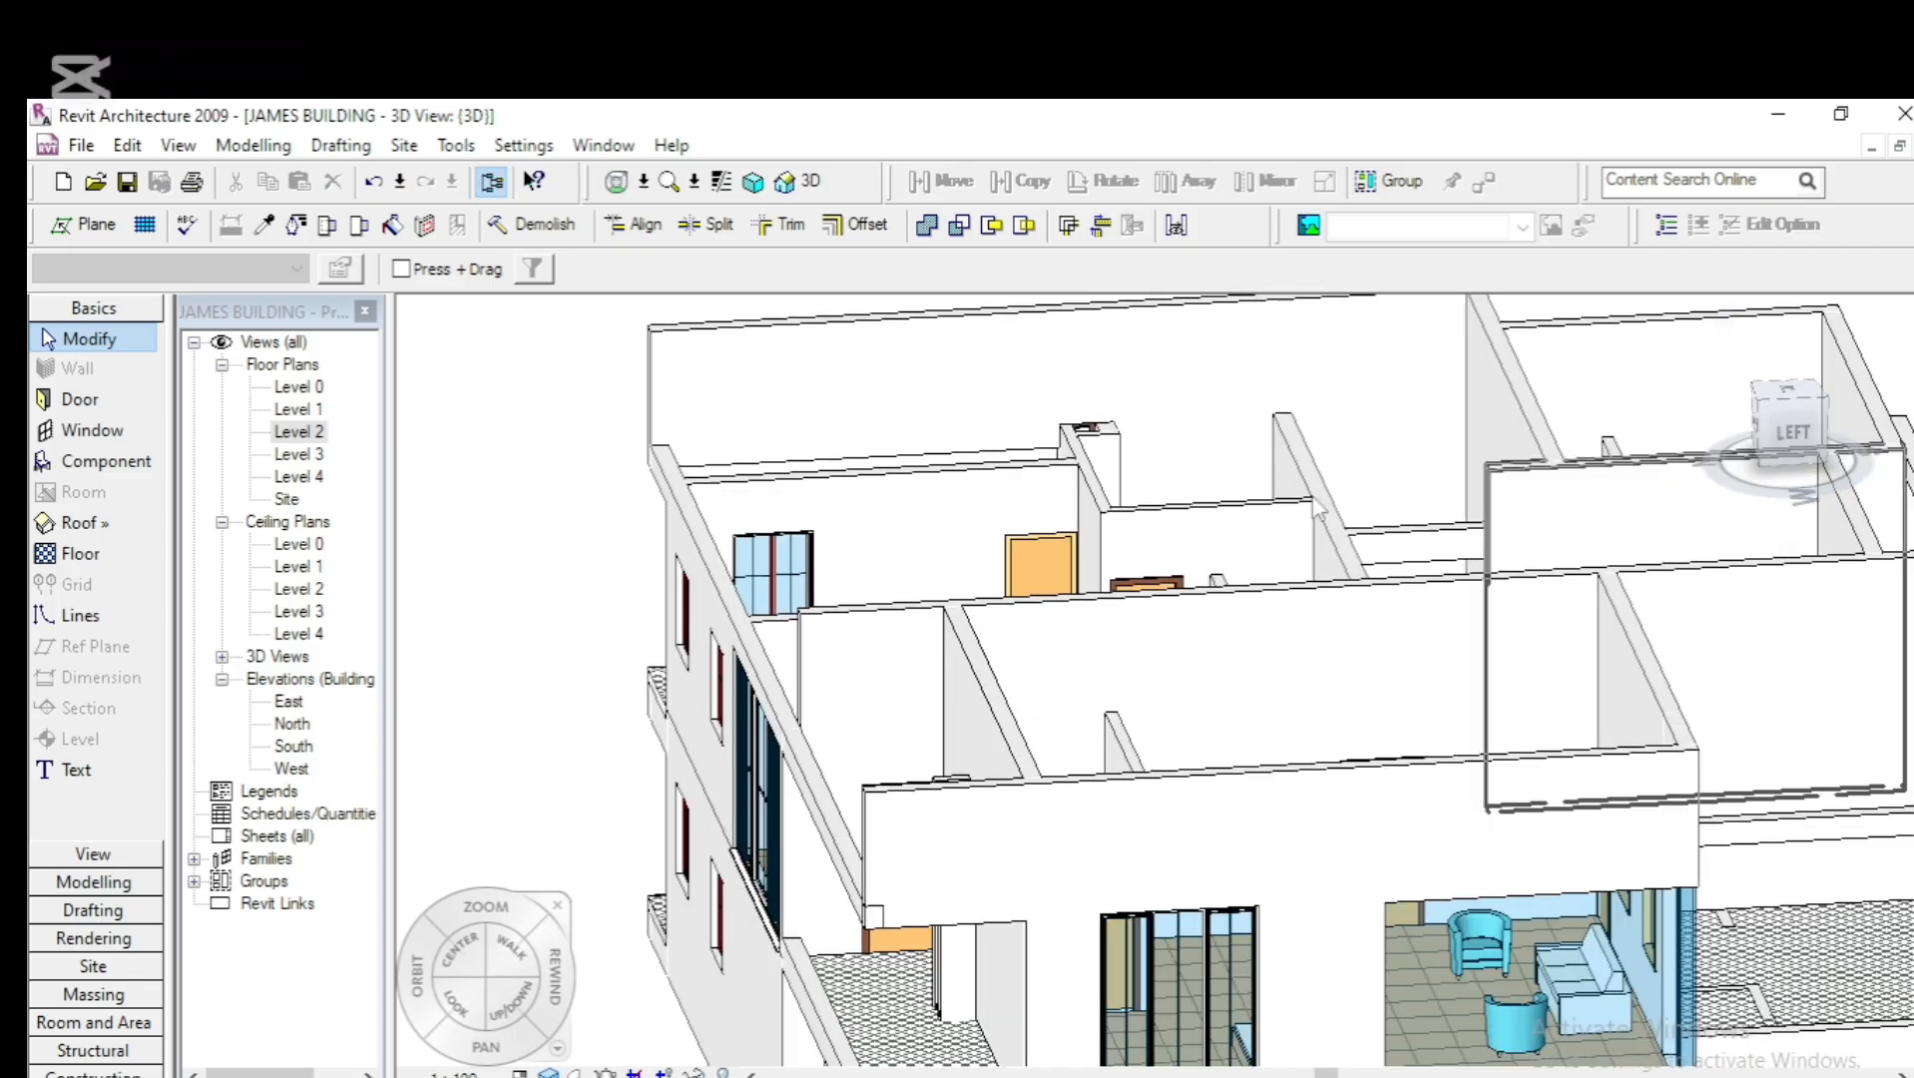
scroll(1180, 491, "down", 3)
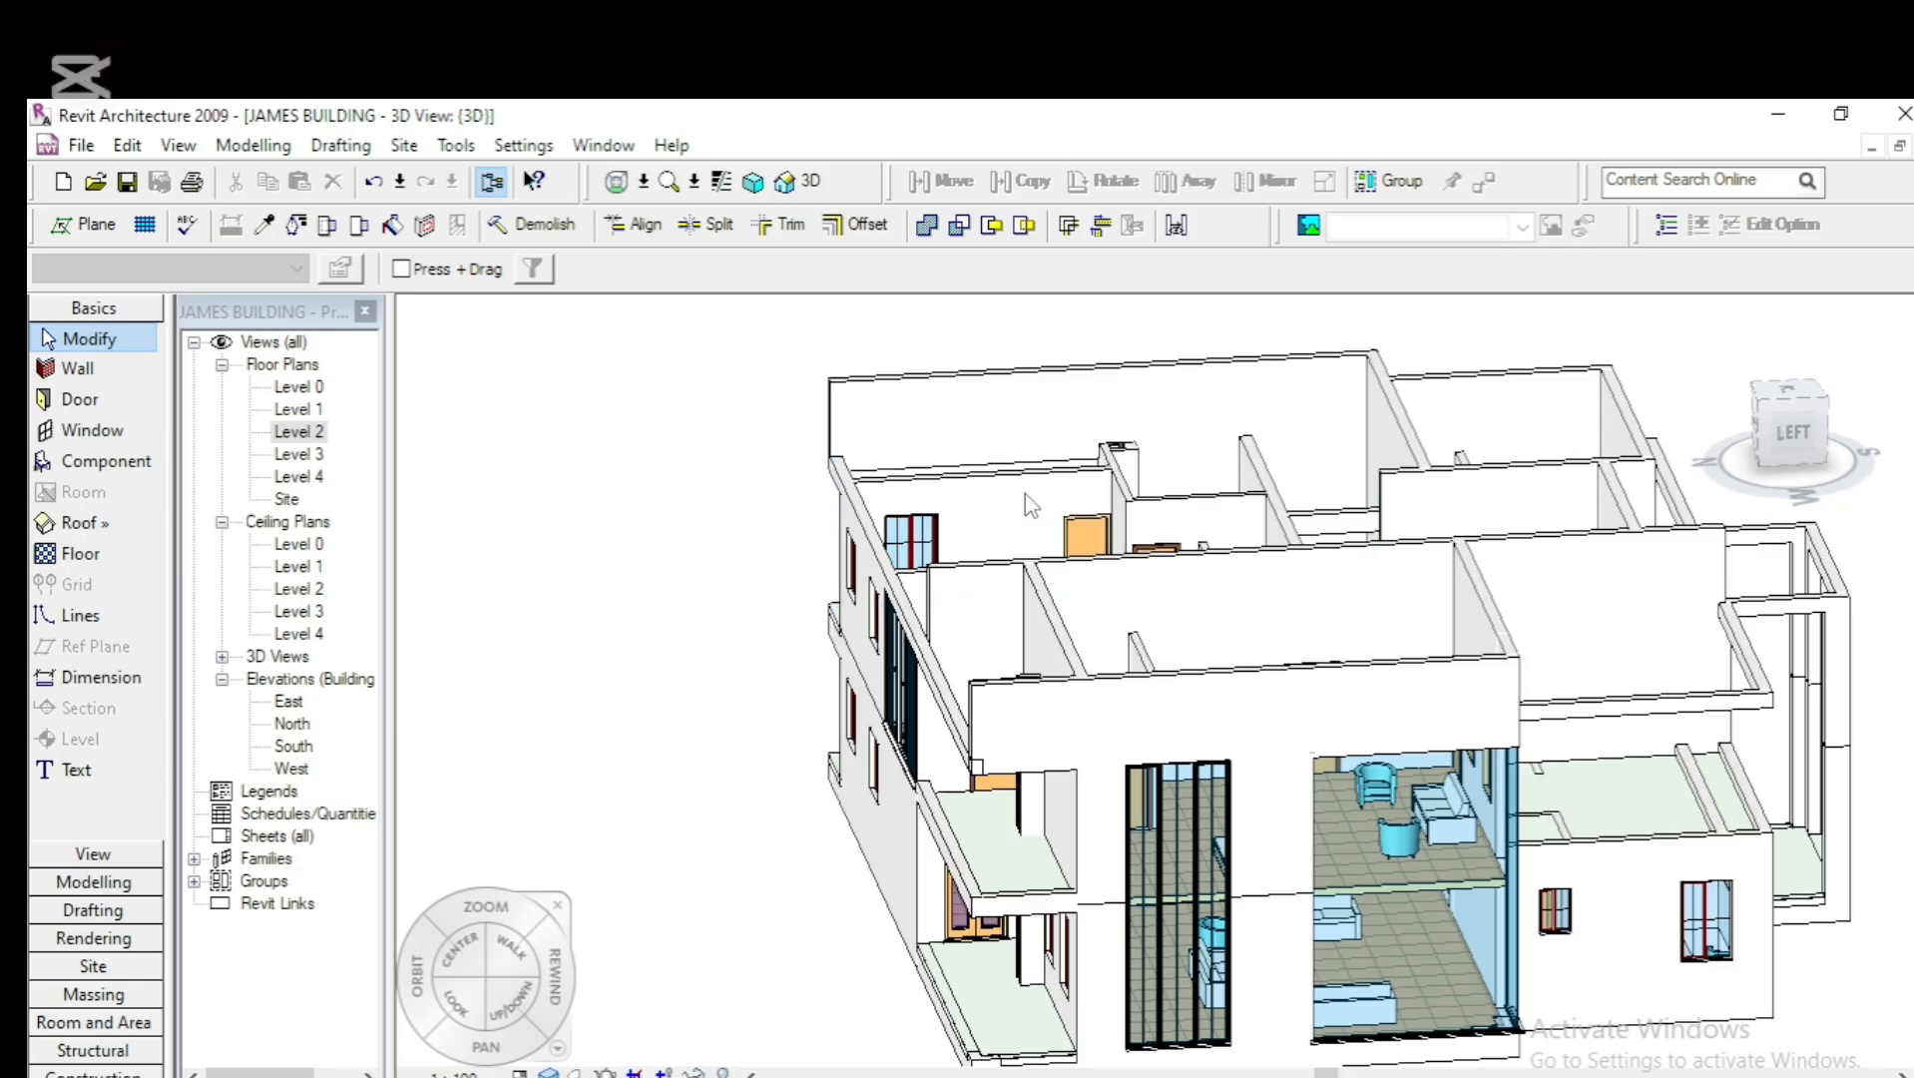
scroll(1031, 506, "down", 1)
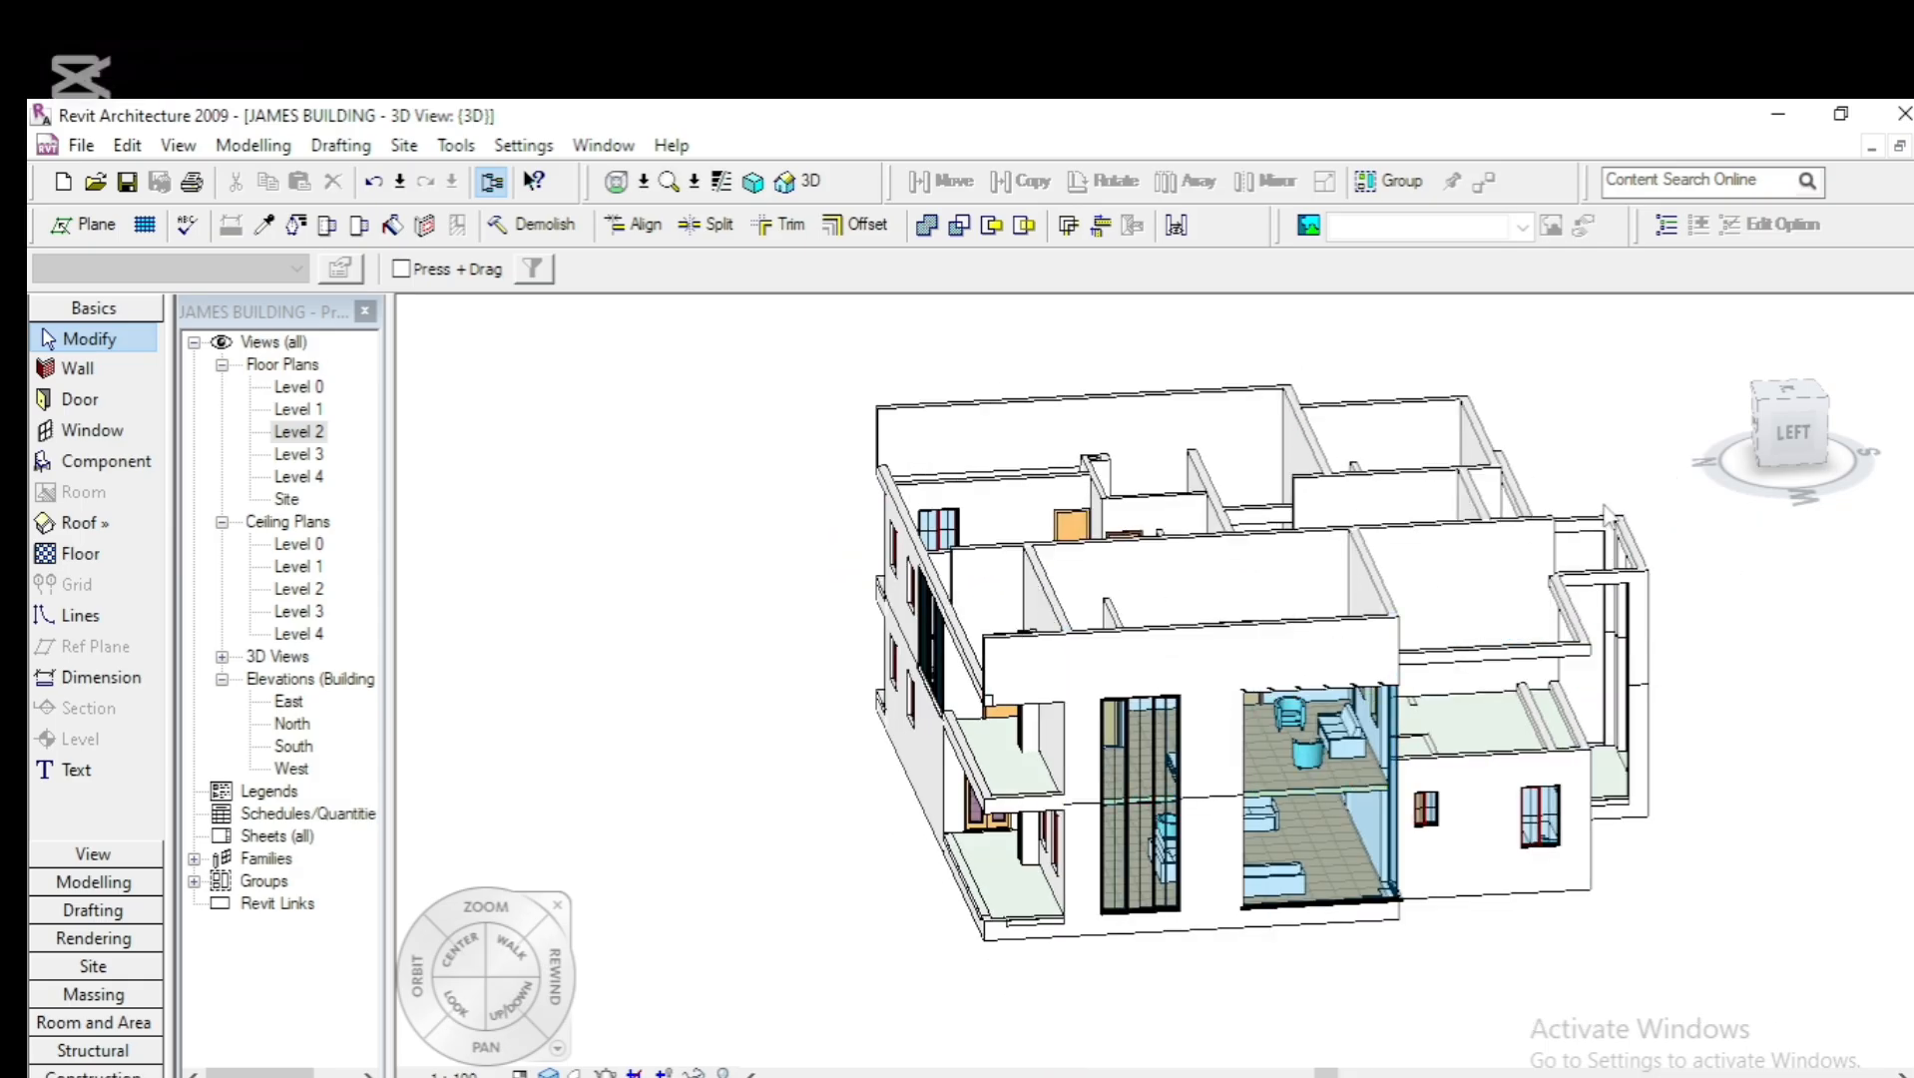
scroll(1600, 503, "up", 1)
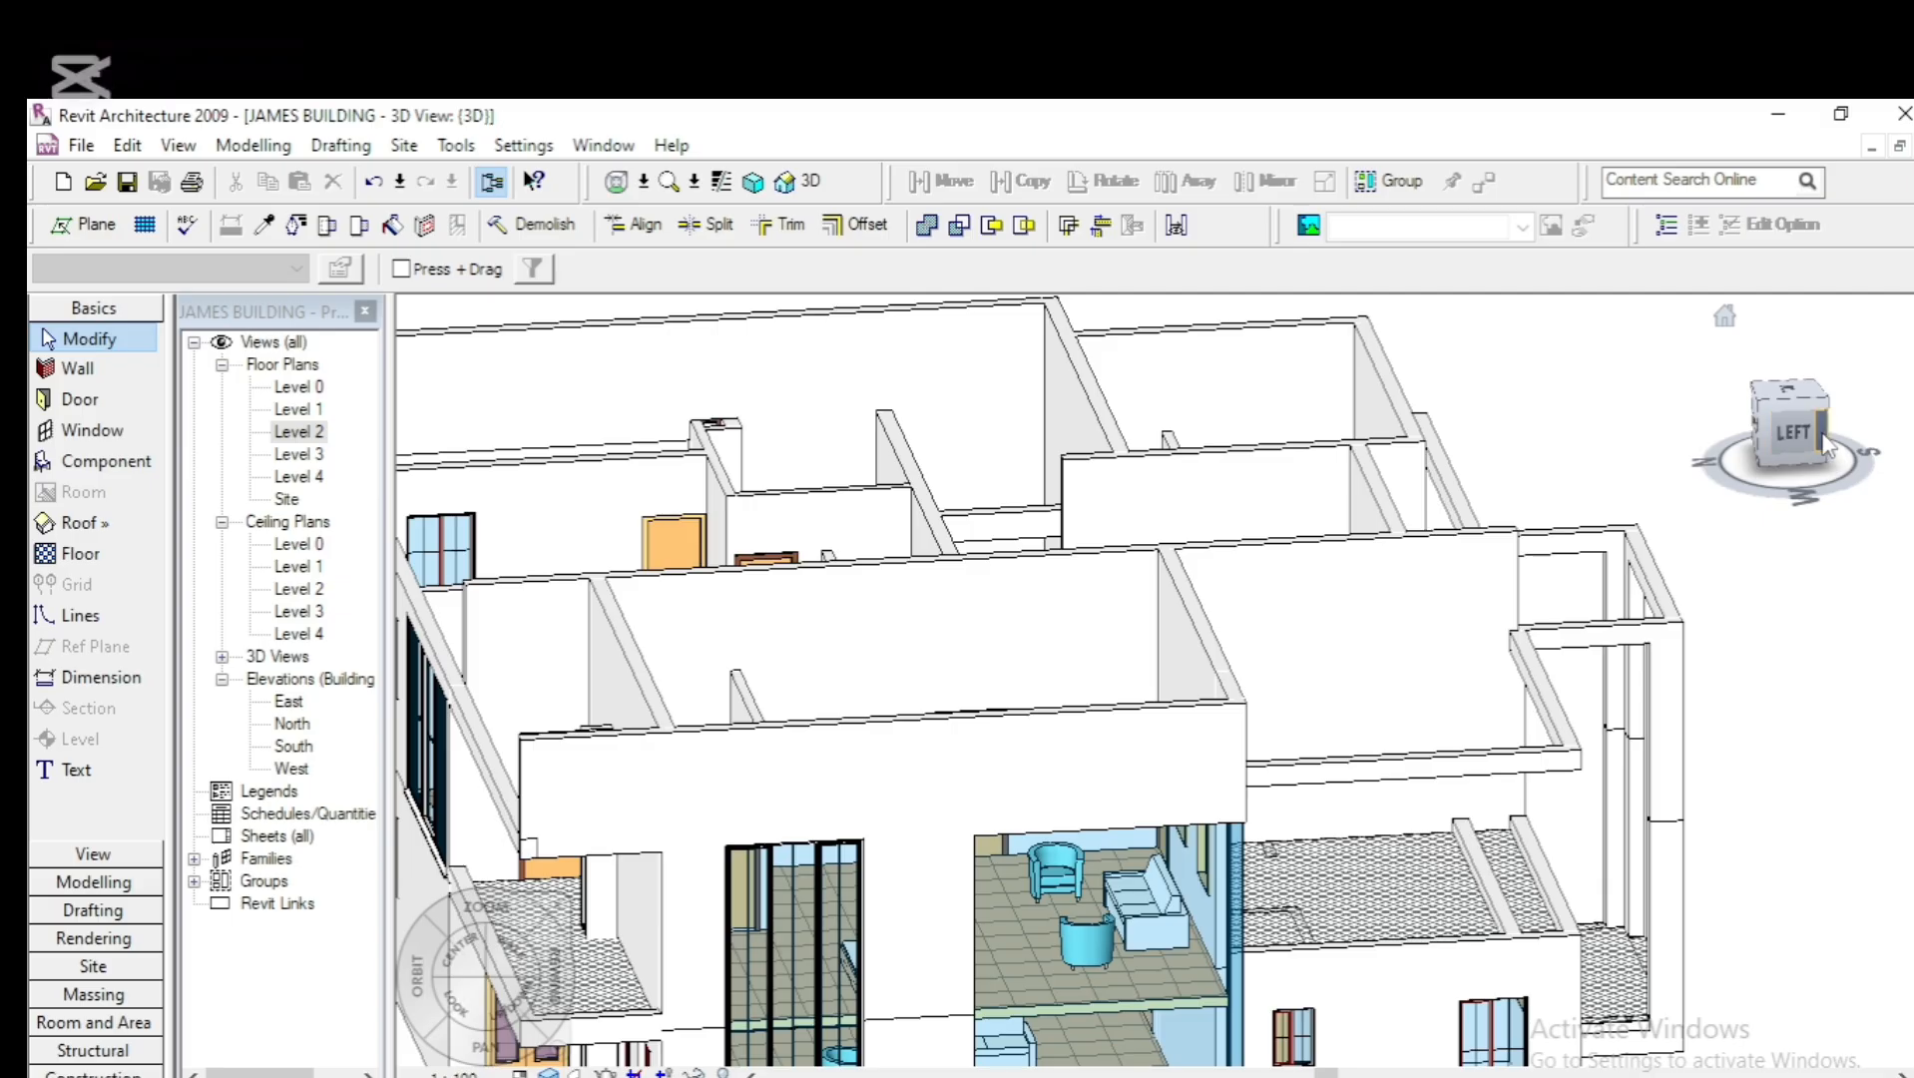
left_click(1825, 414)
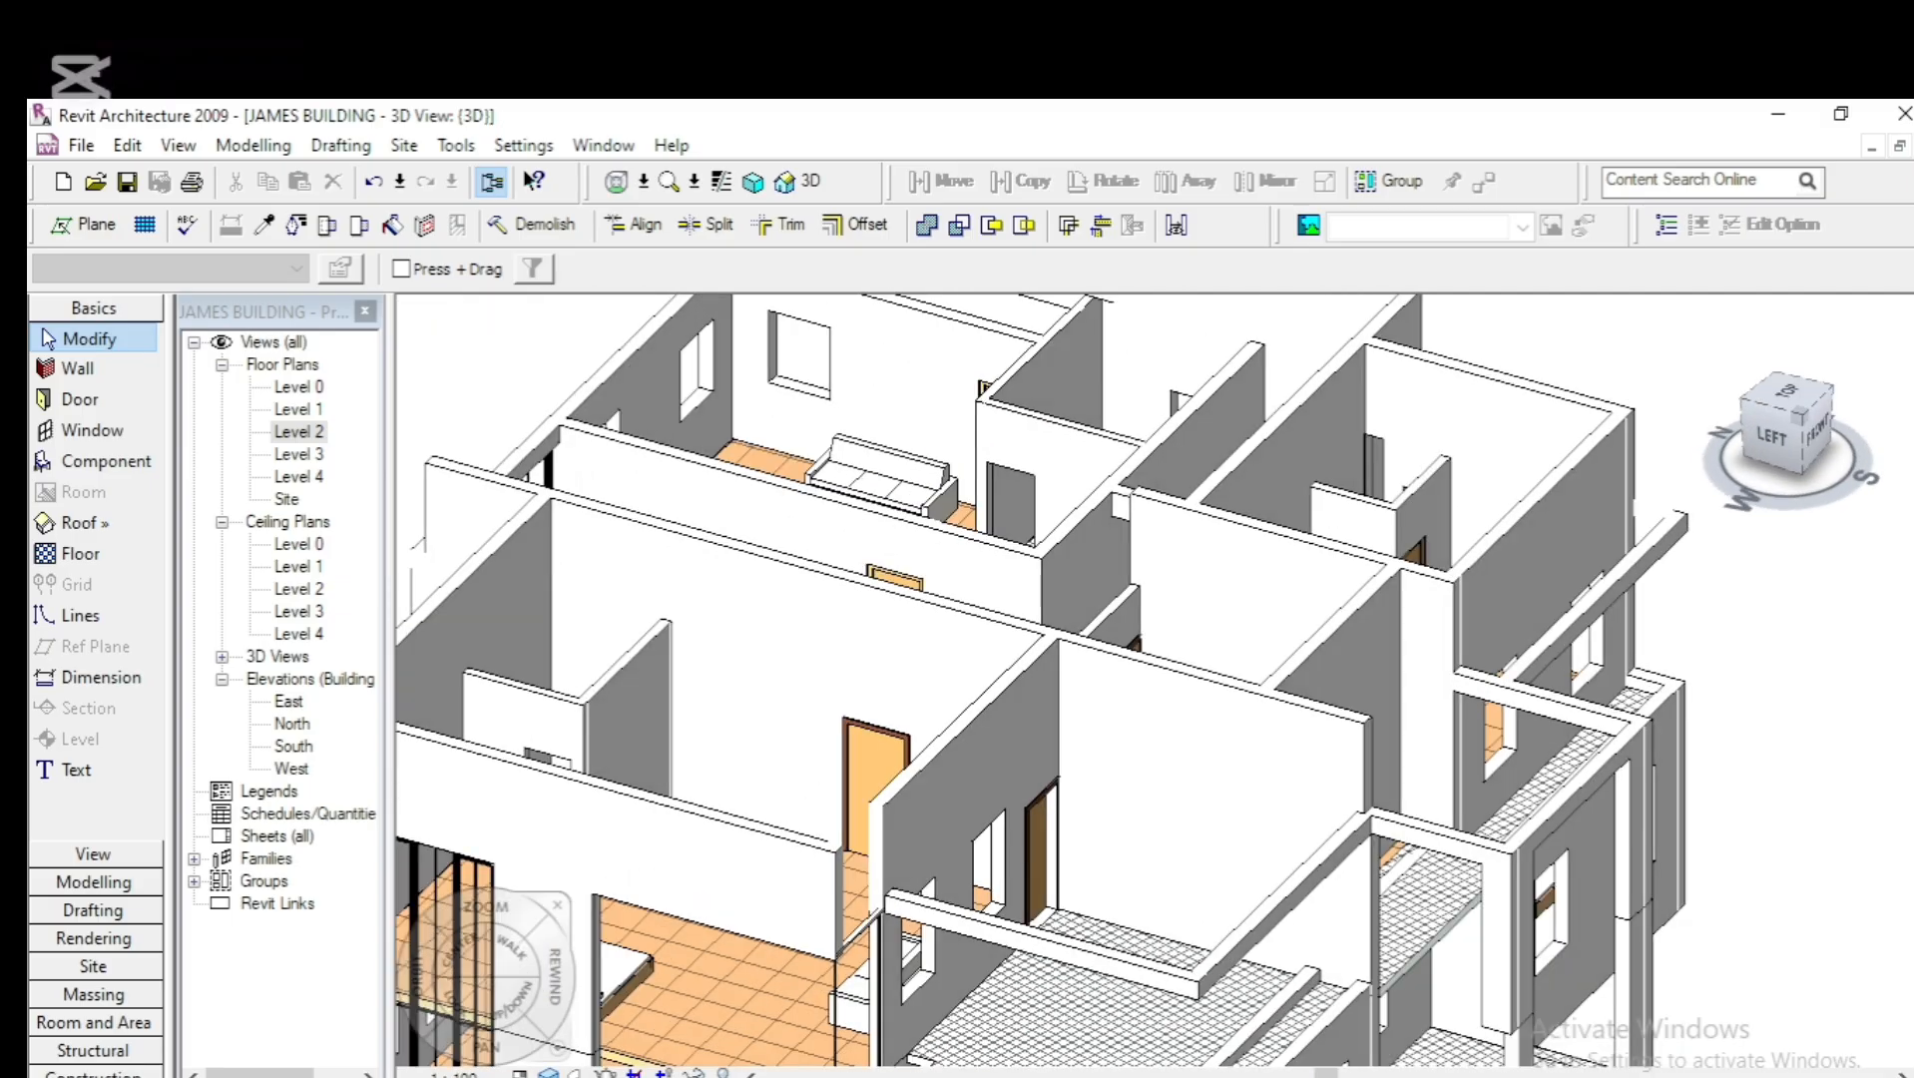
scroll(1691, 437, "down", 1)
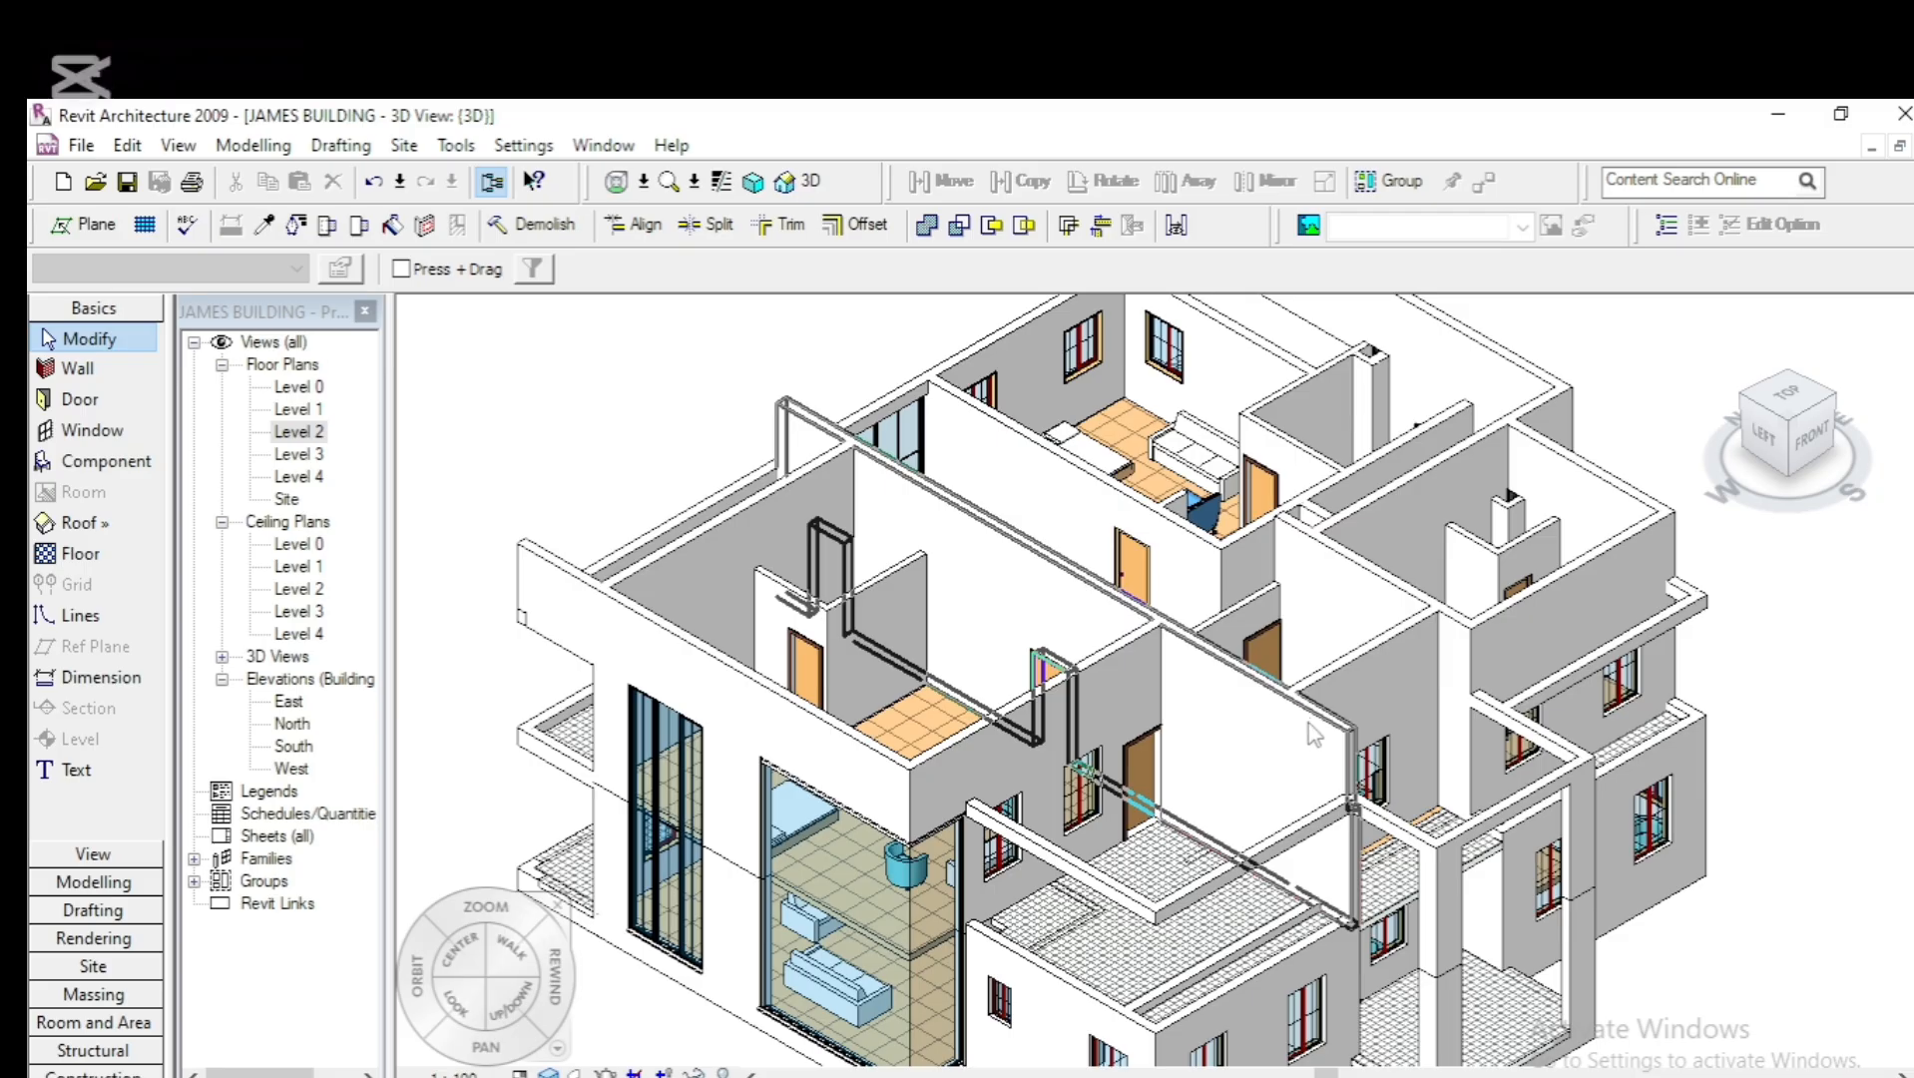
scroll(1307, 723, "up", 3)
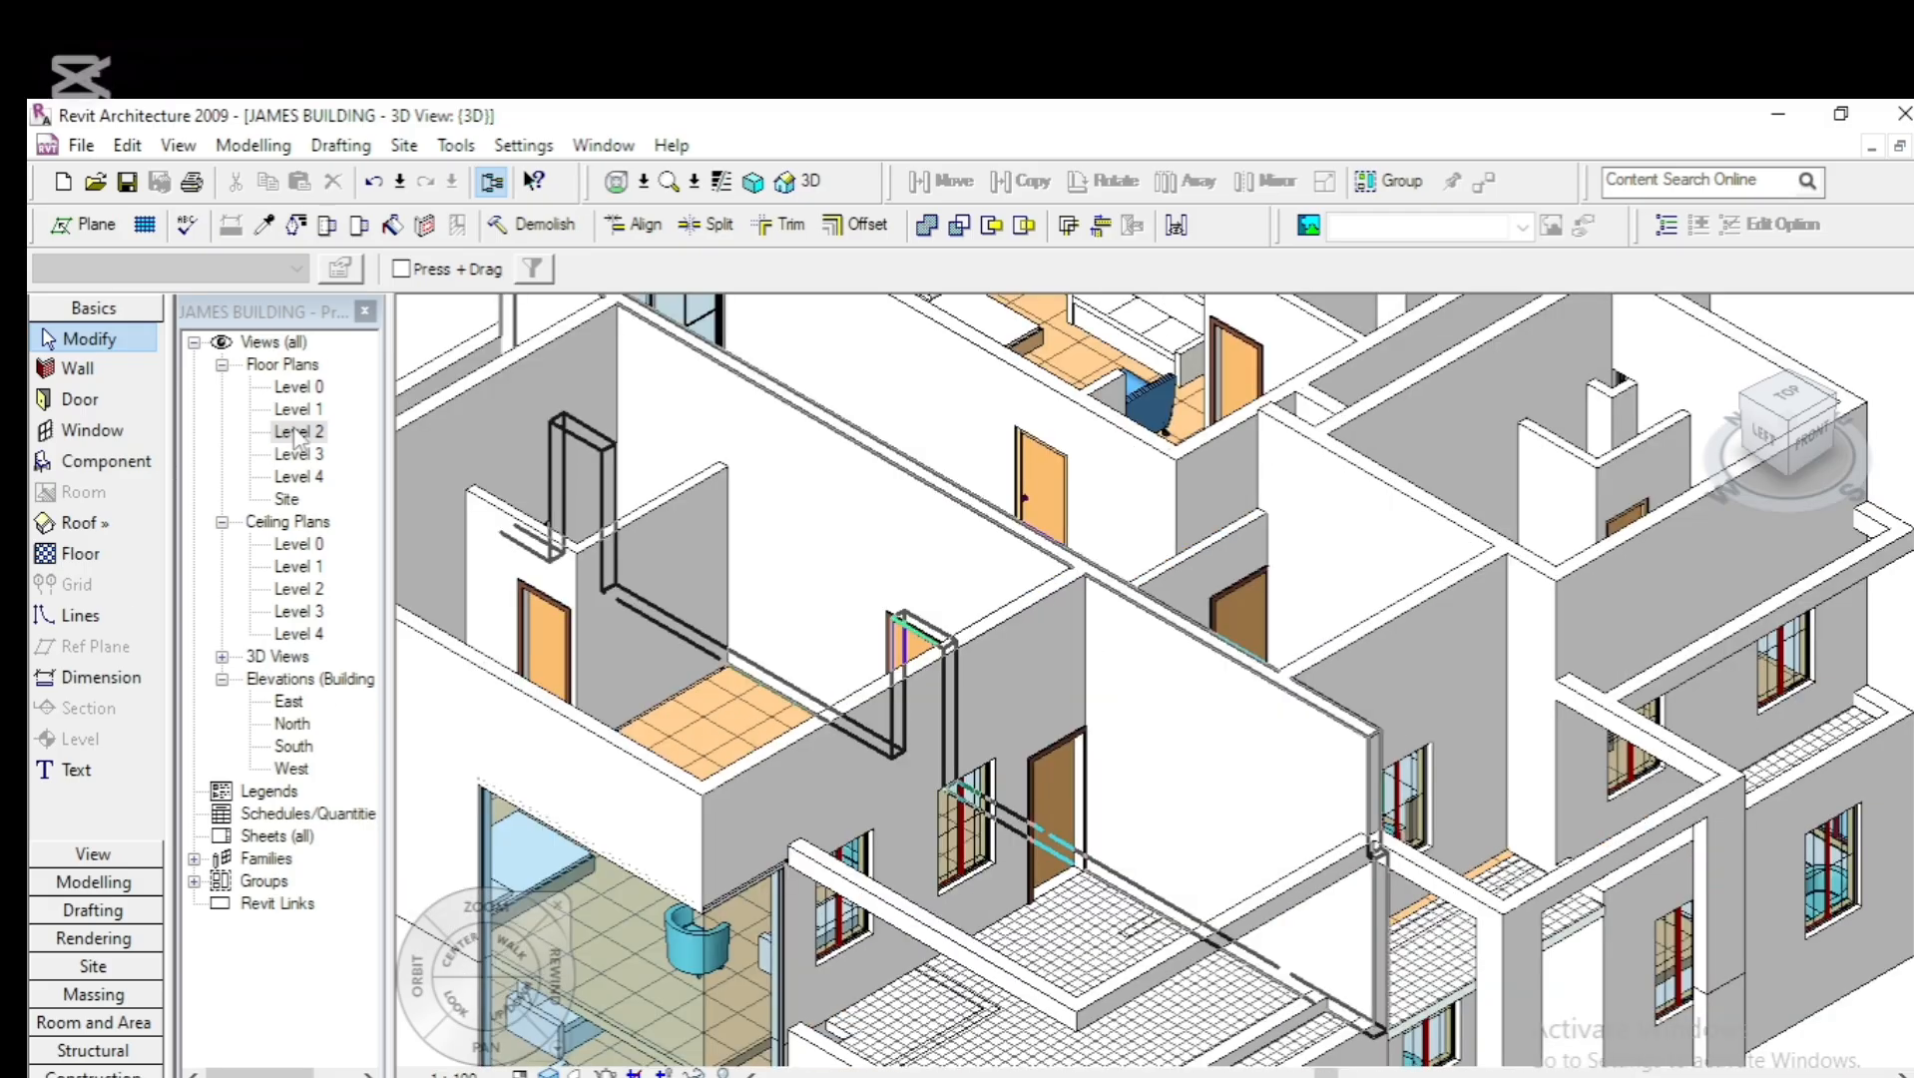
In the Level 2 floor plan, split the long wall beside front balcony door D2 where it meets the W1 window wall
double_click(296, 433)
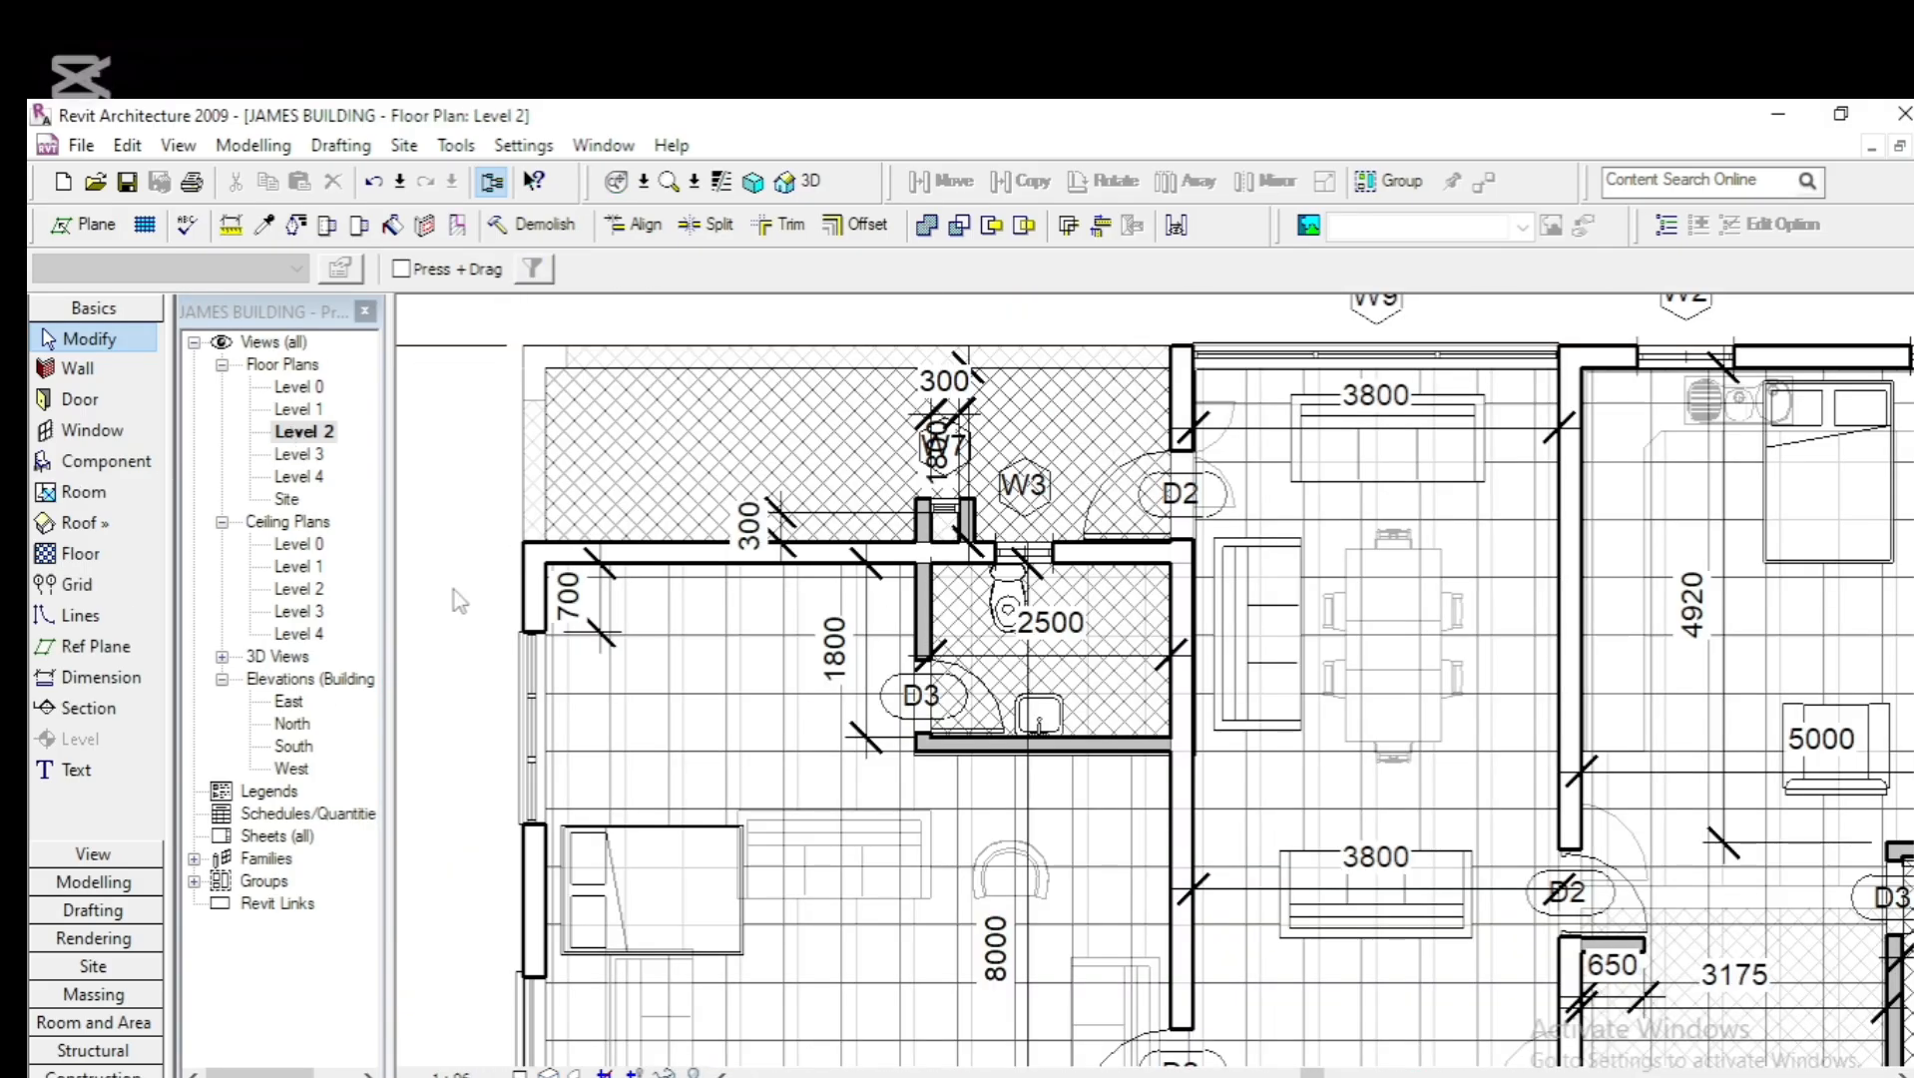
scroll(727, 594, "down", 5)
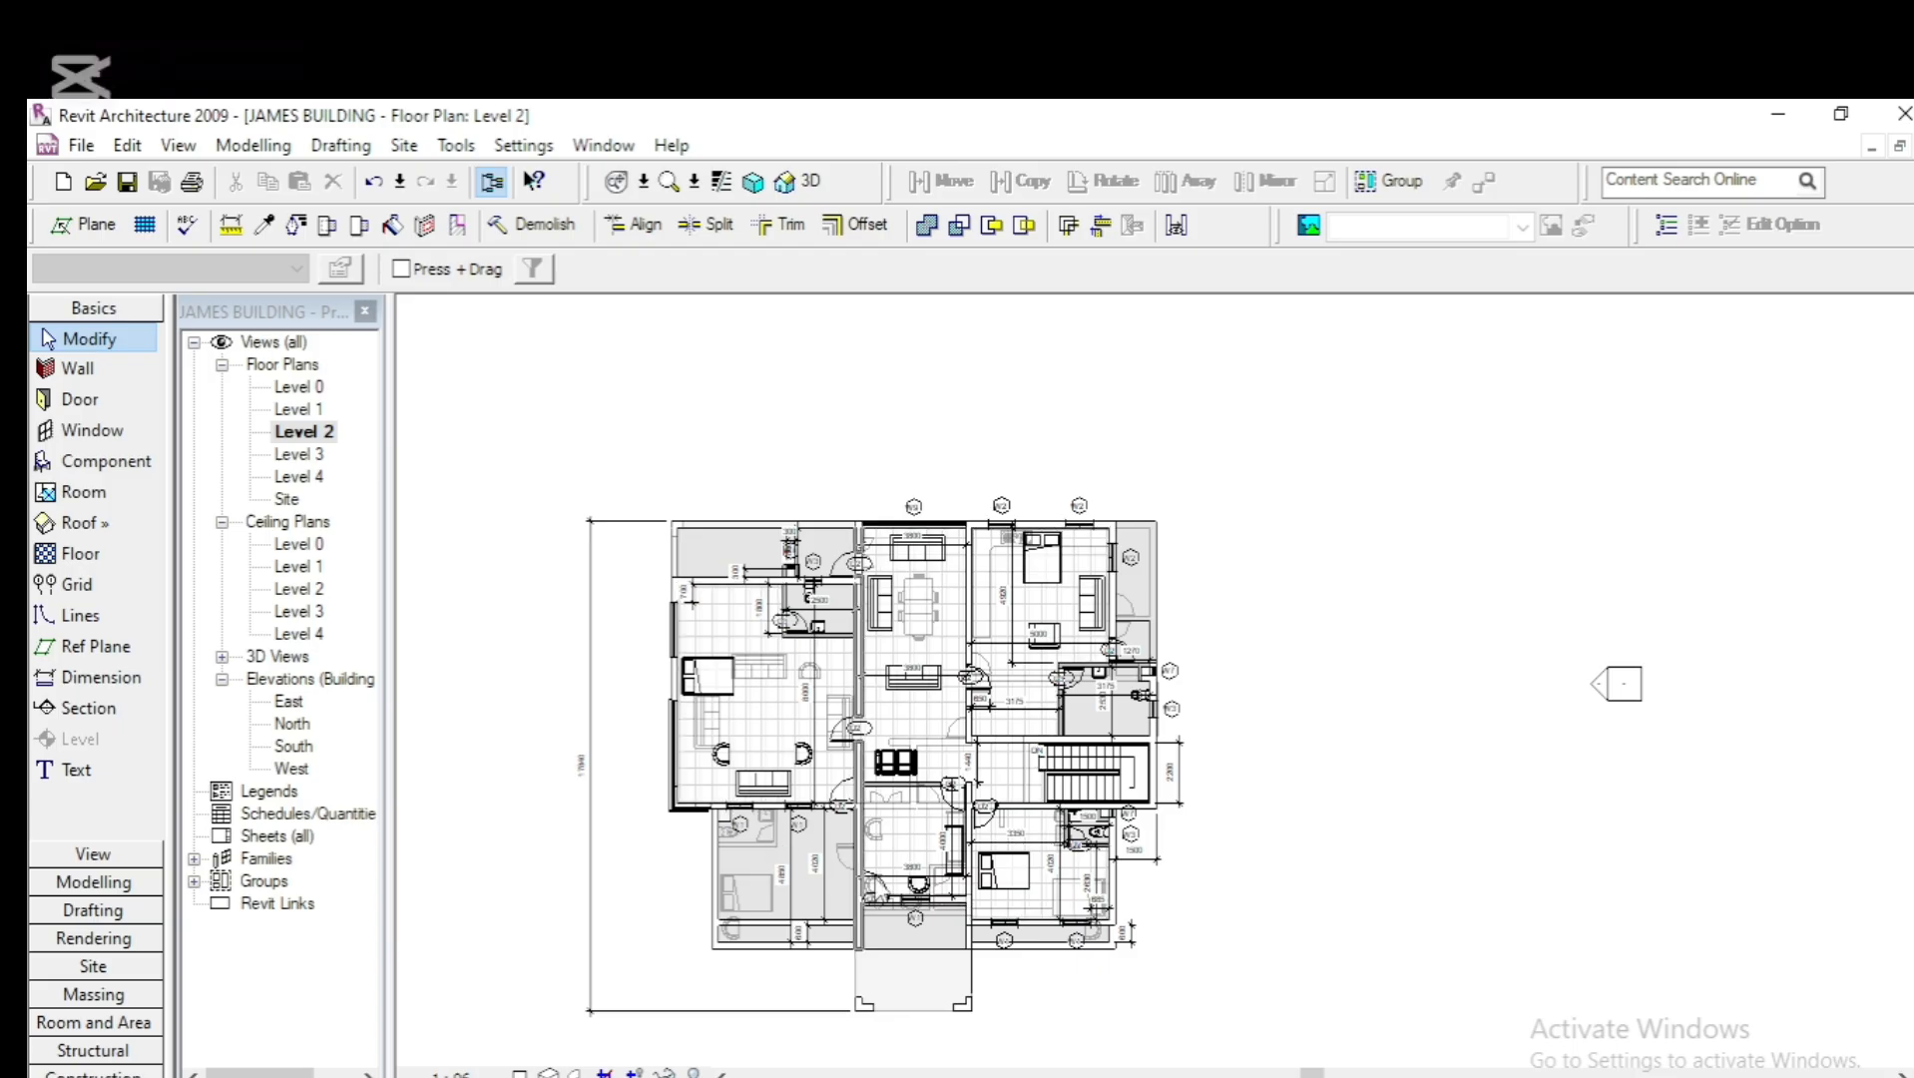
scroll(888, 958, "up", 5)
scroll(893, 986, "down", 3)
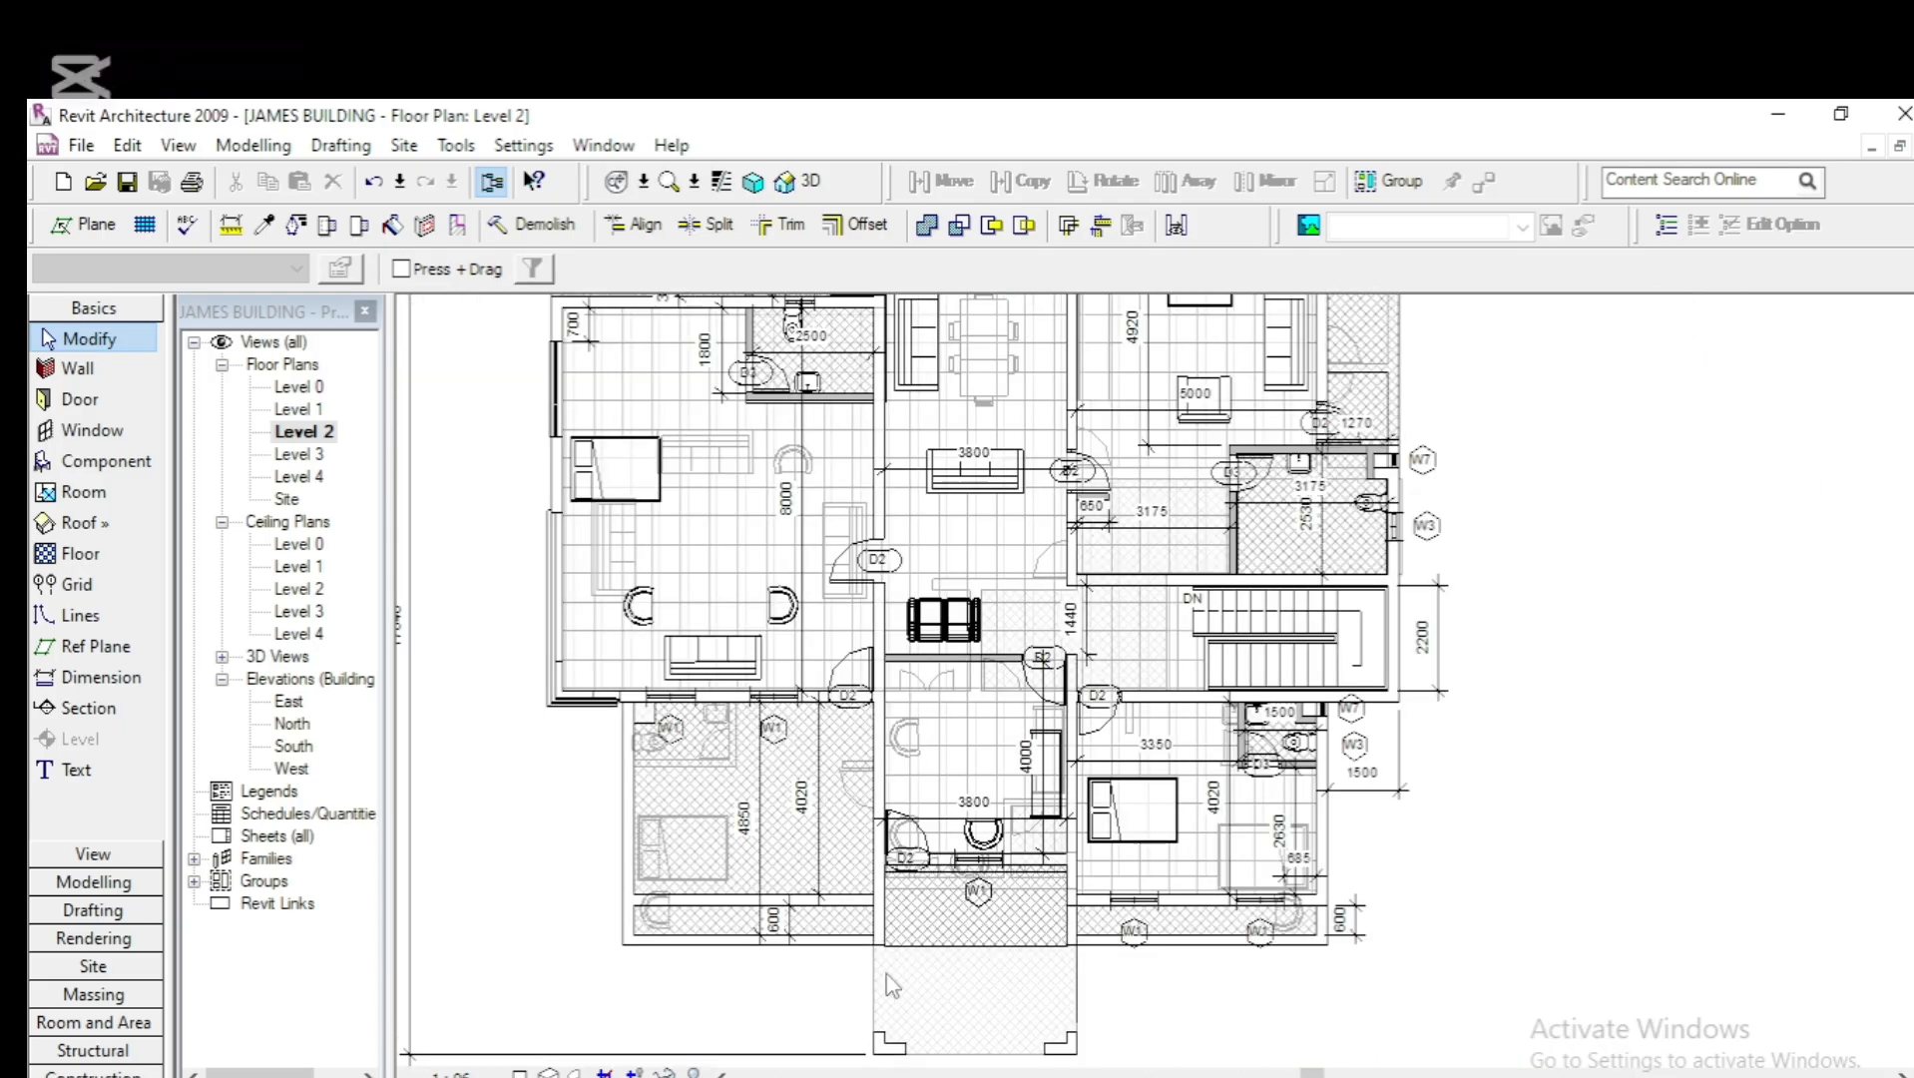
scroll(893, 986, "up", 3)
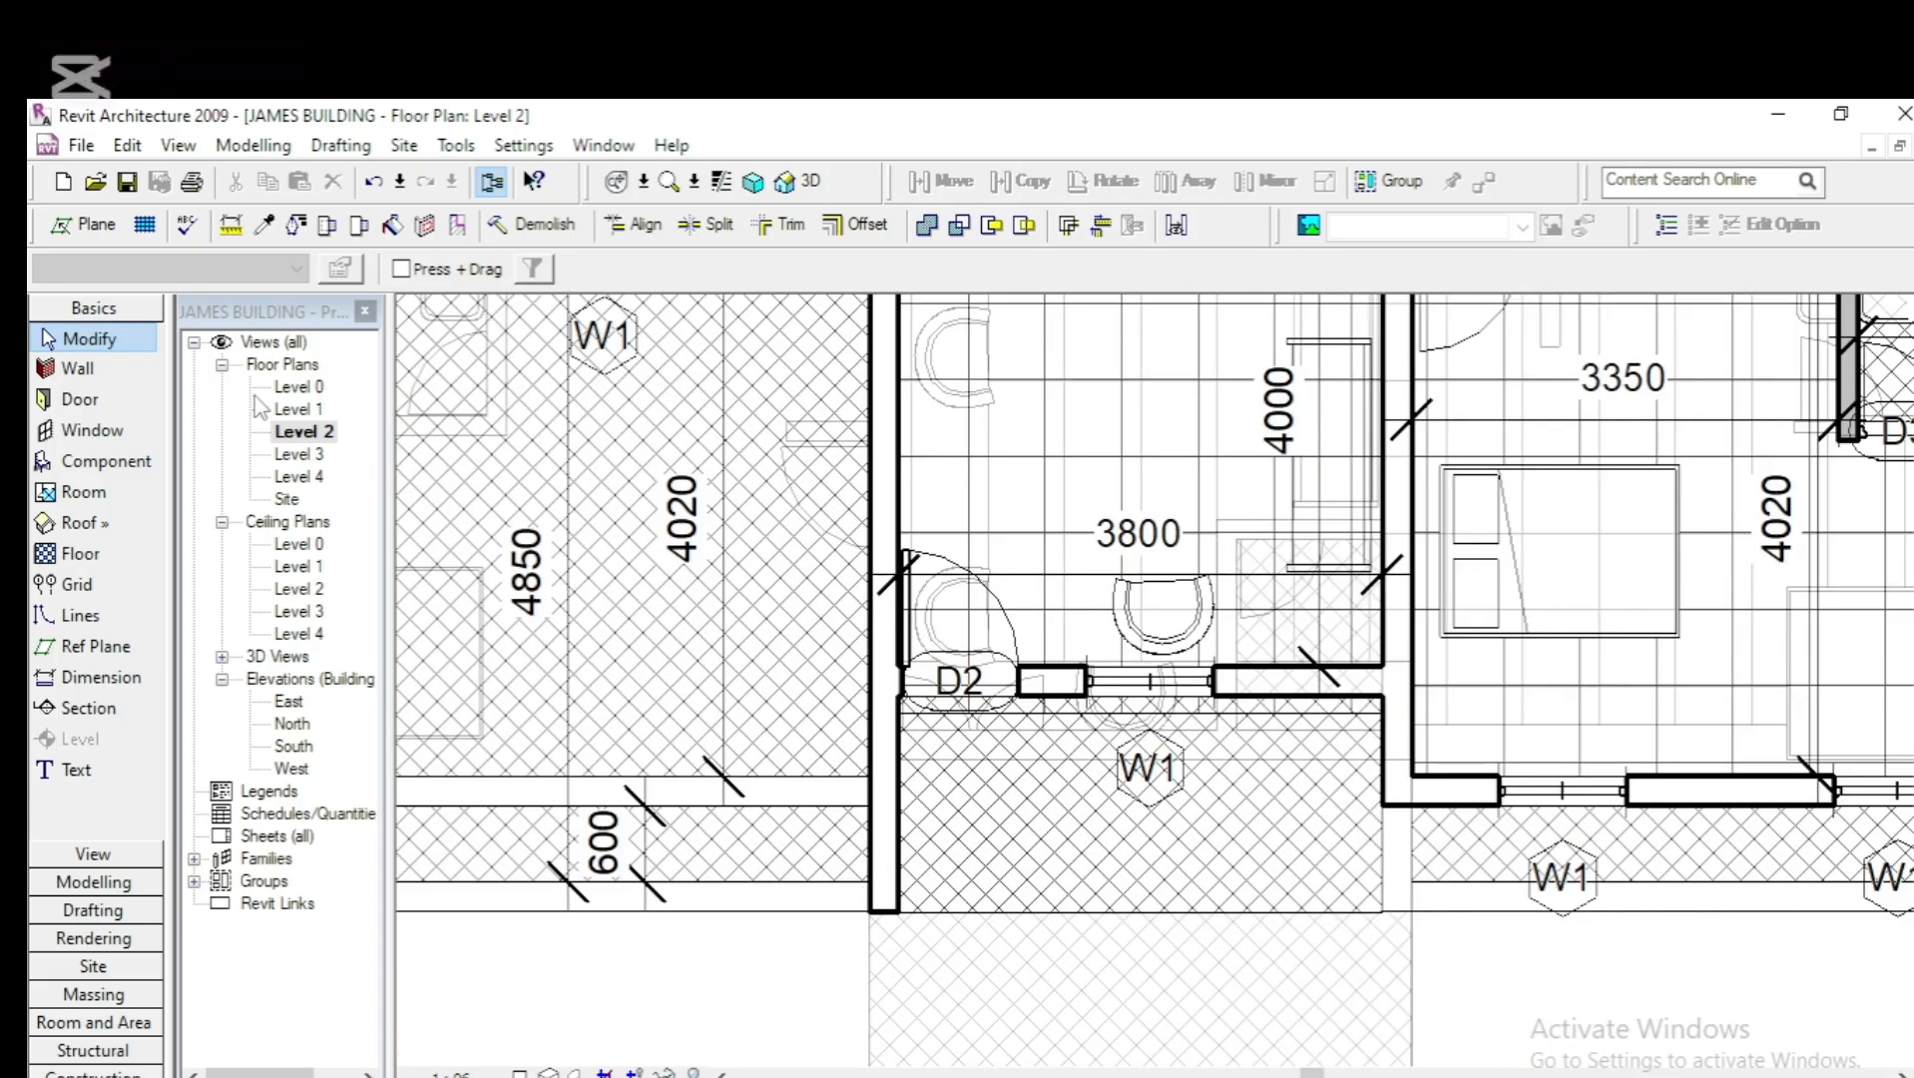
left_click(715, 228)
scroll(898, 699, "up", 2)
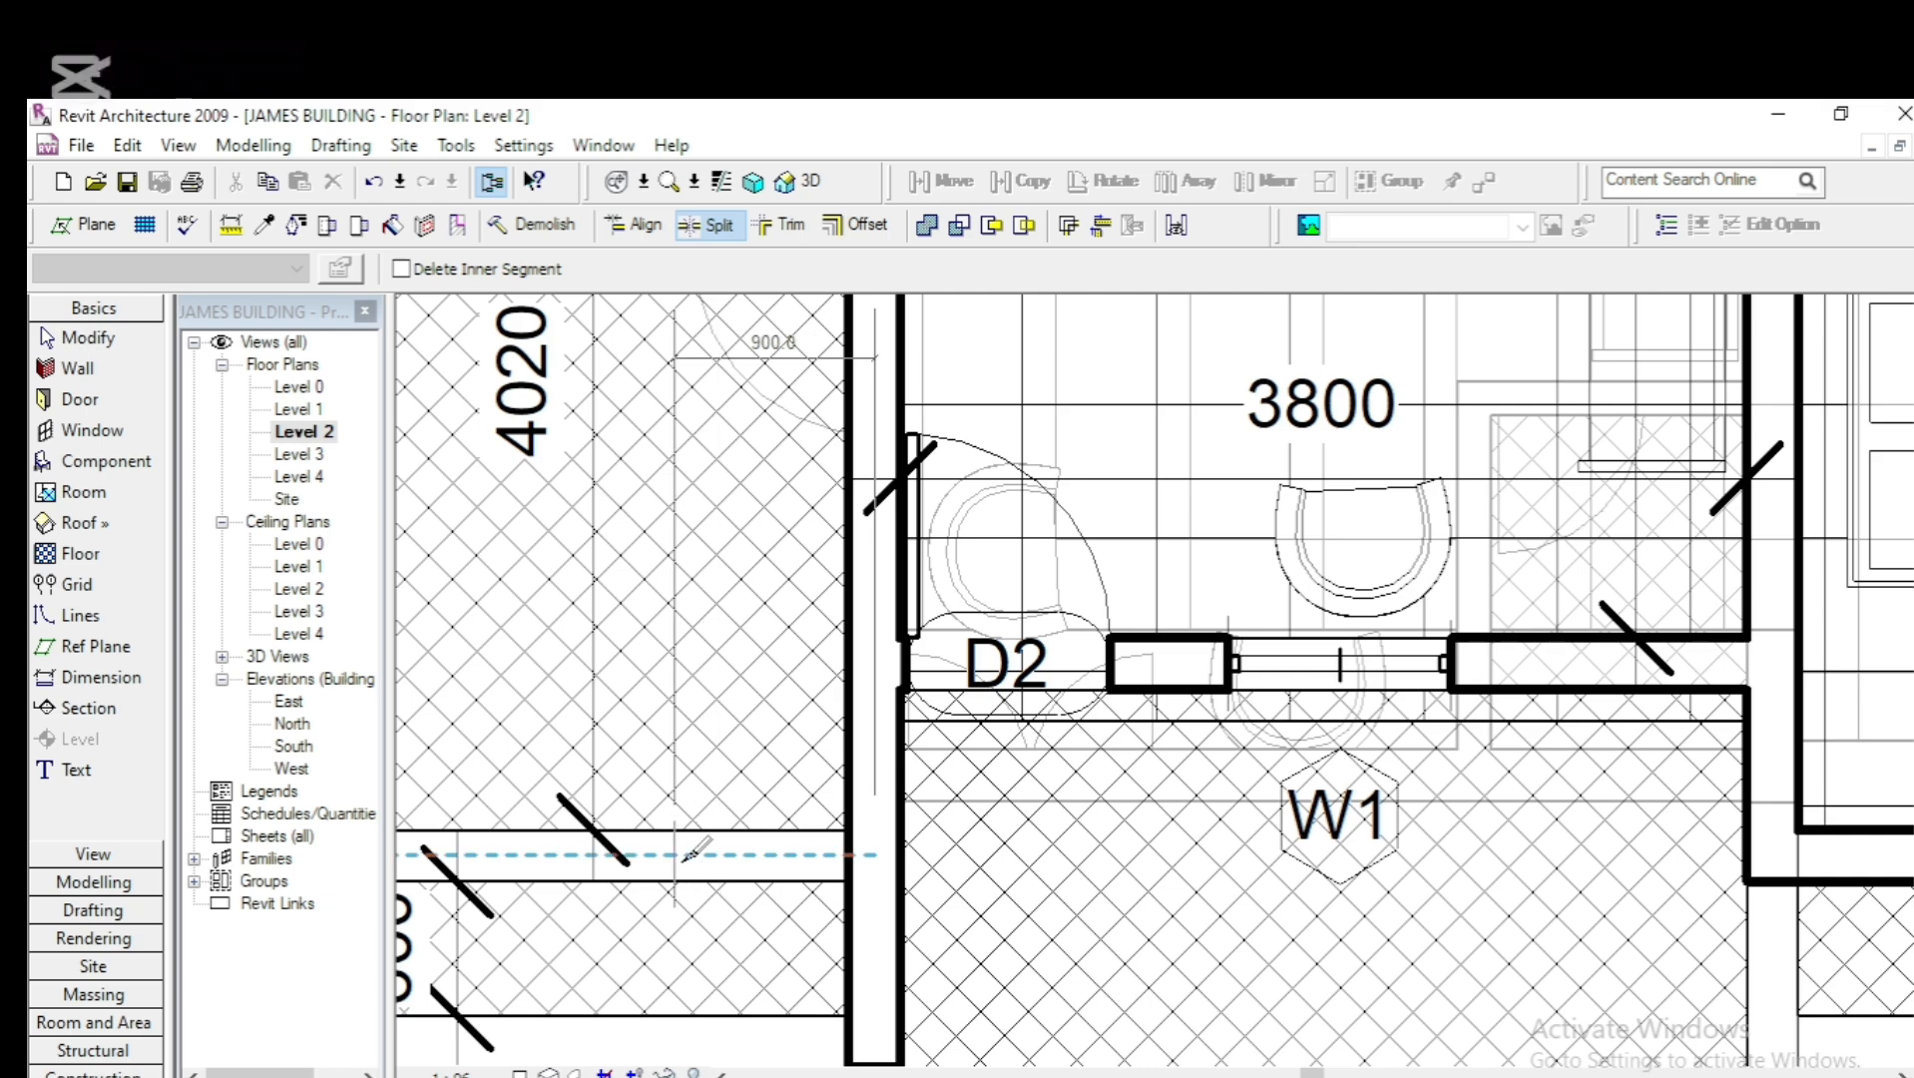
key("Escape")
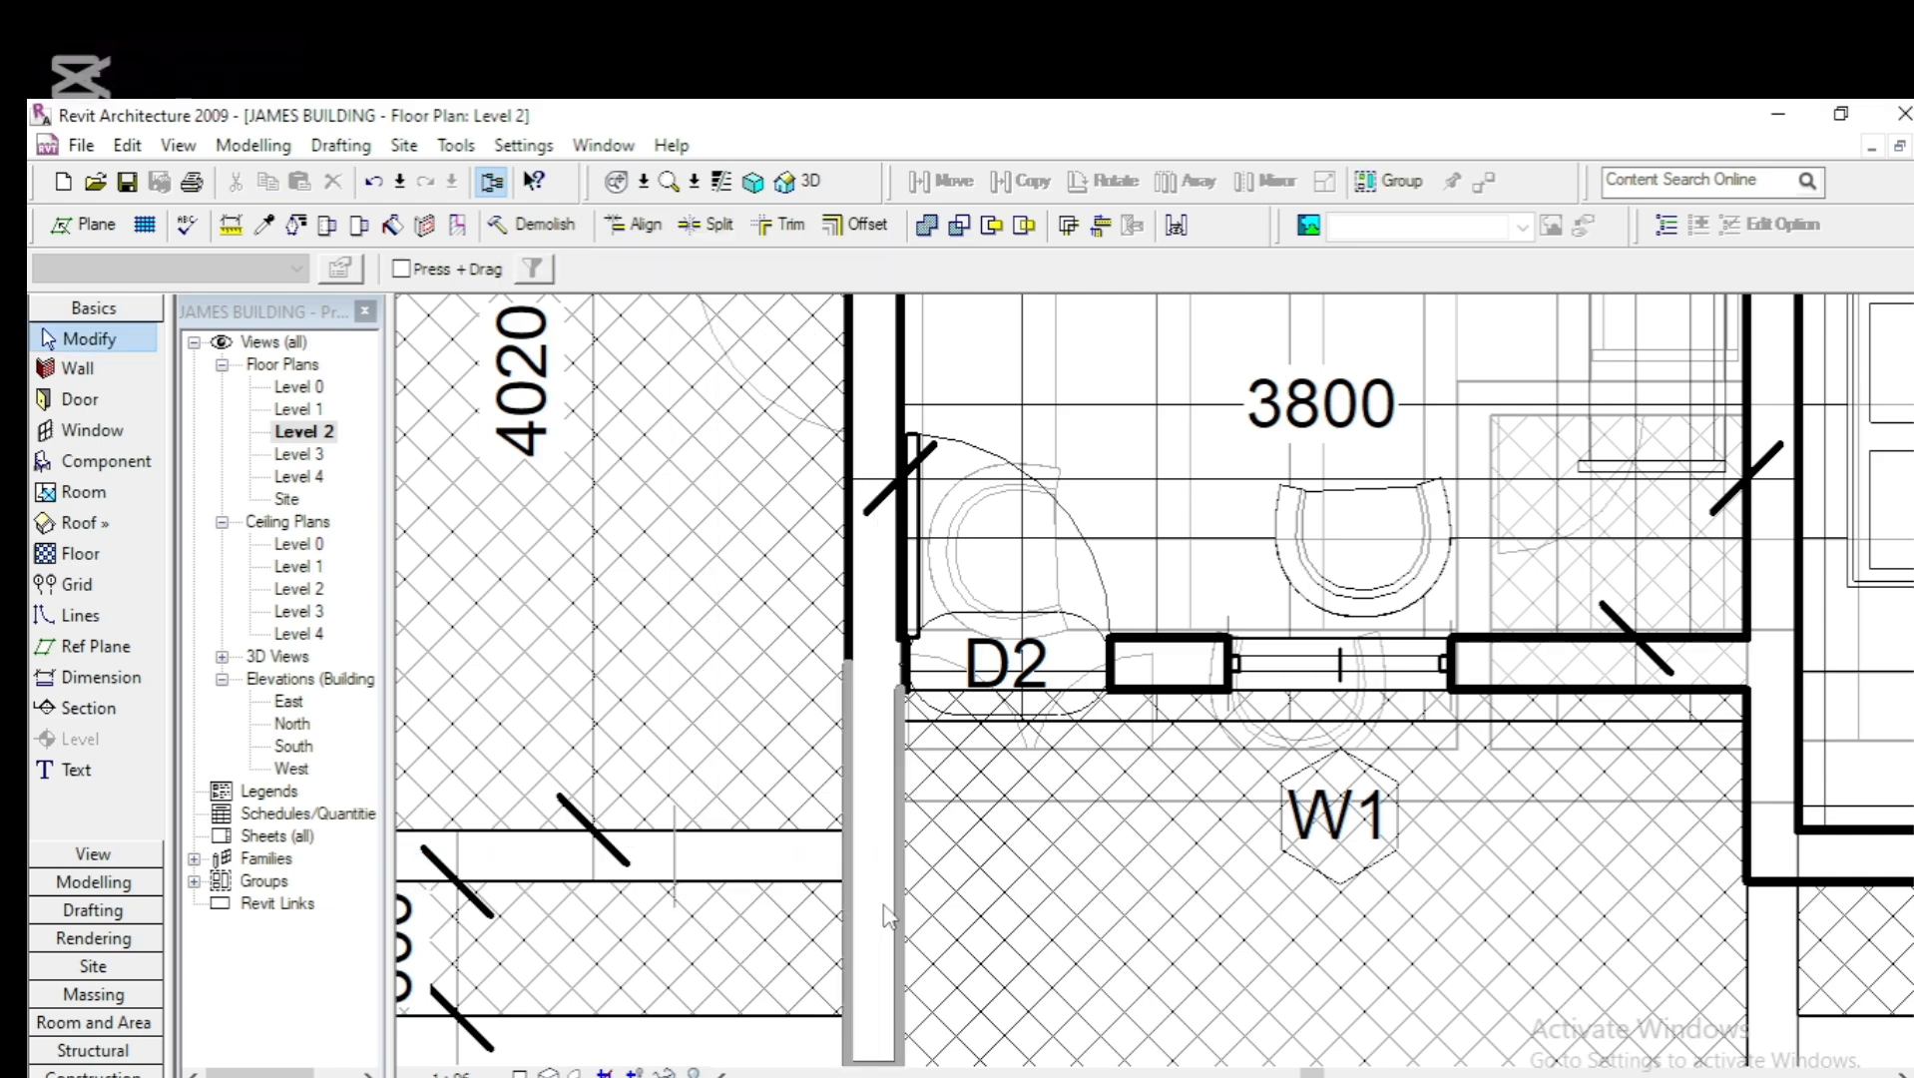
Reduce the unconnected height of the split-off wall segment beside the front balcony to match the adjoining beams
left_click(884, 903)
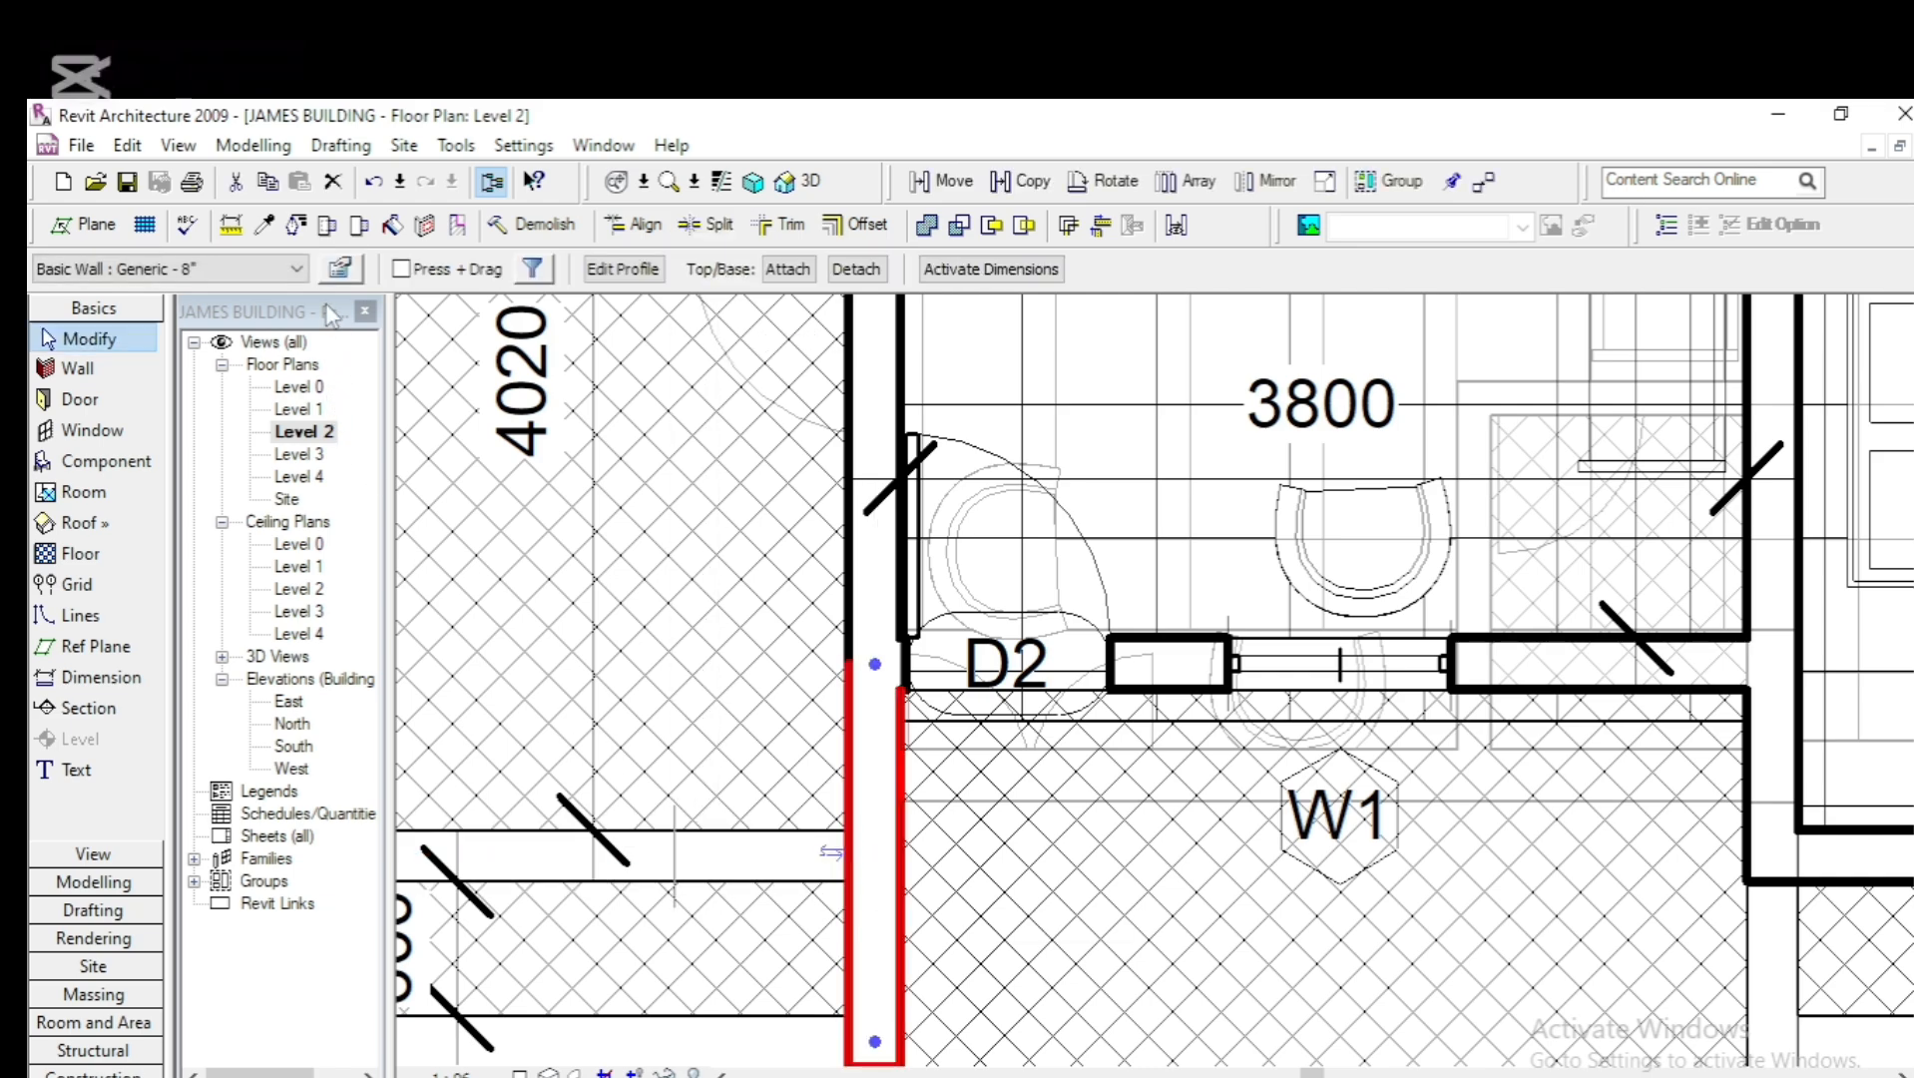
left_click(344, 270)
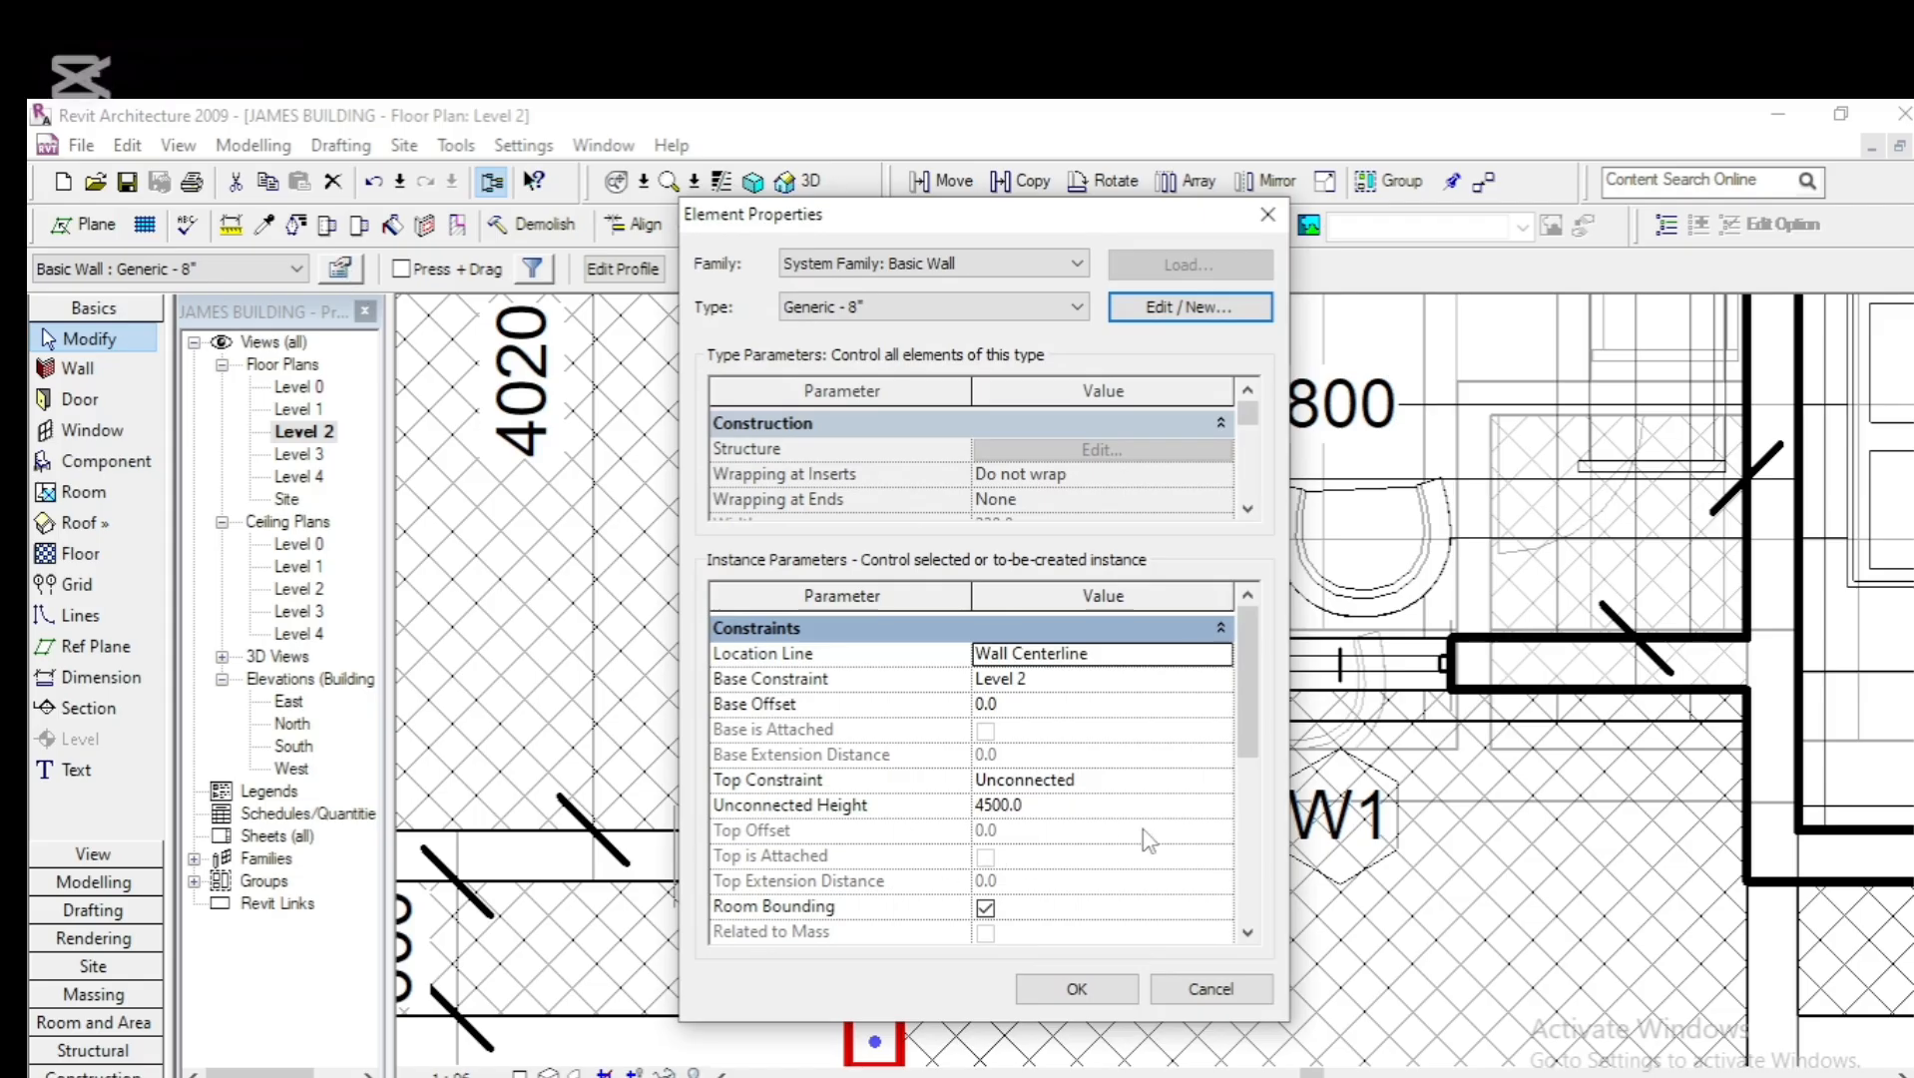
left_click(996, 805)
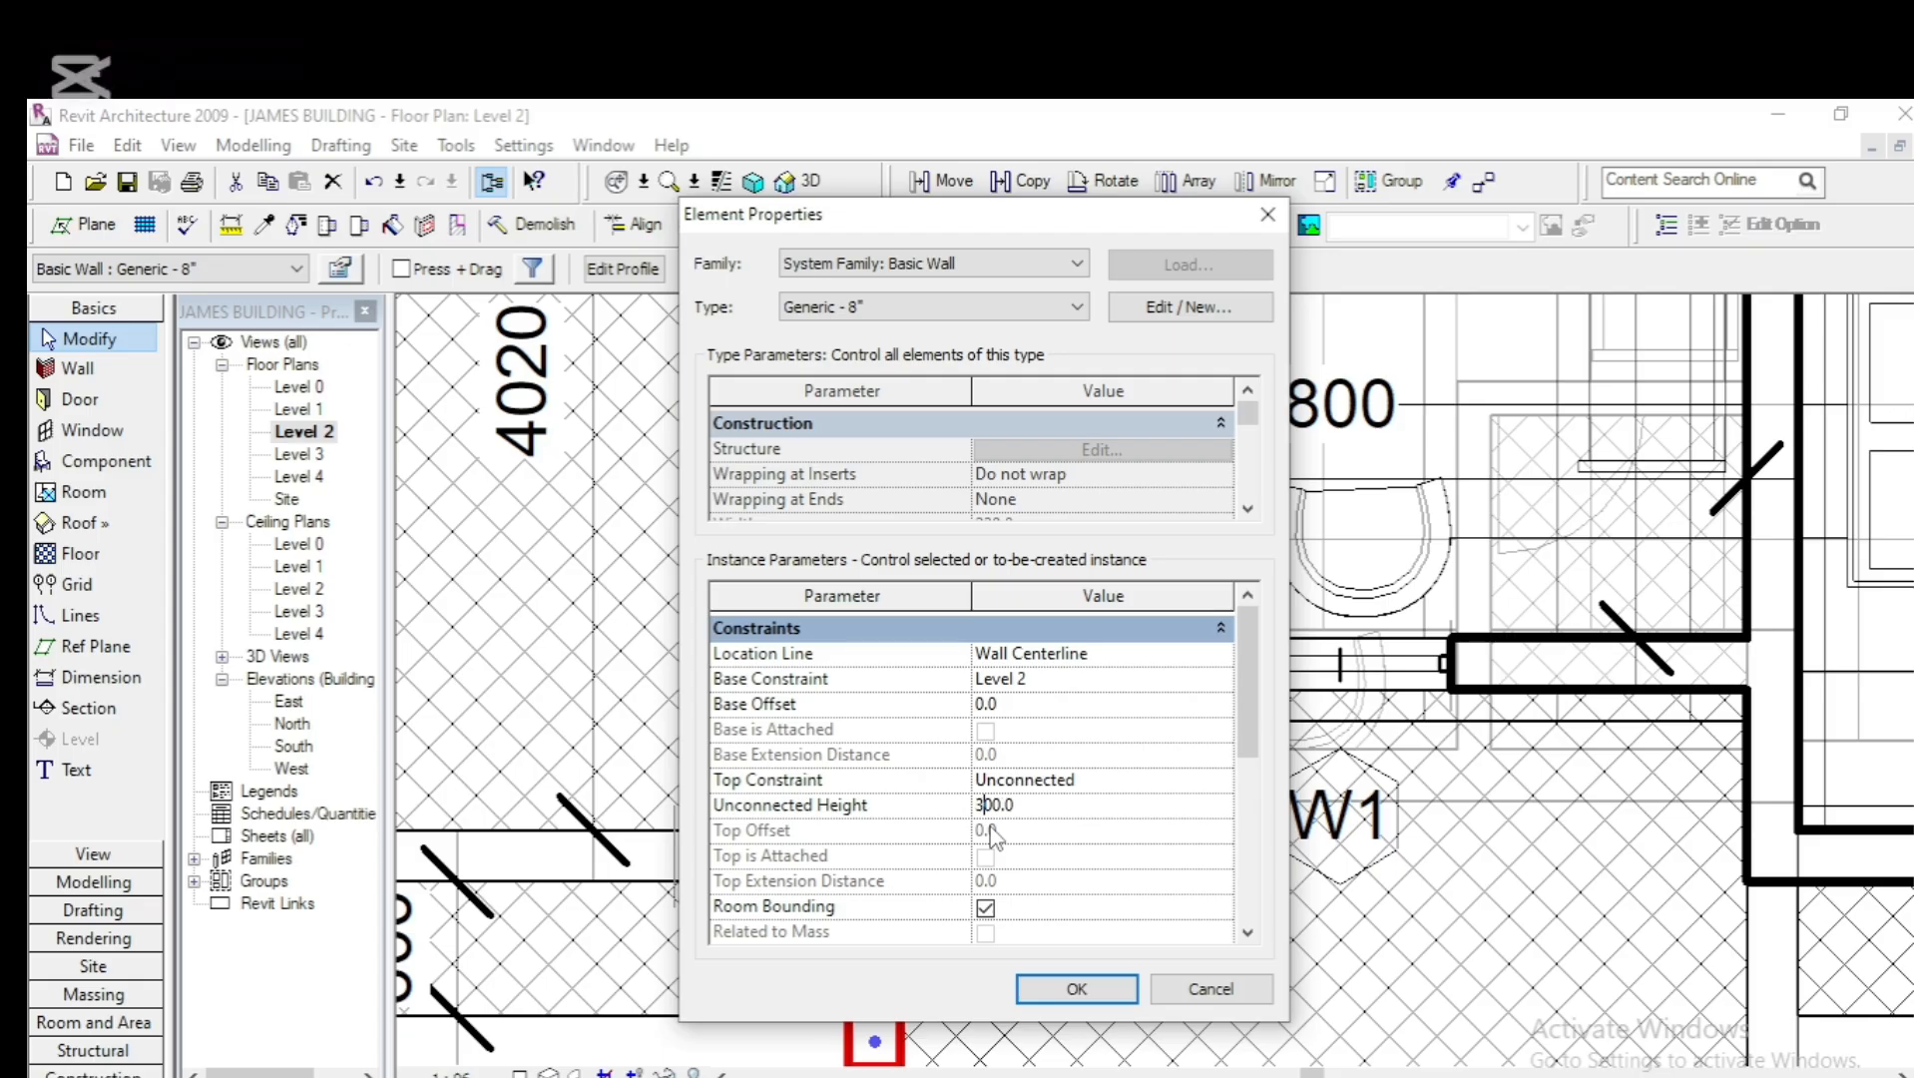
left_click(1077, 988)
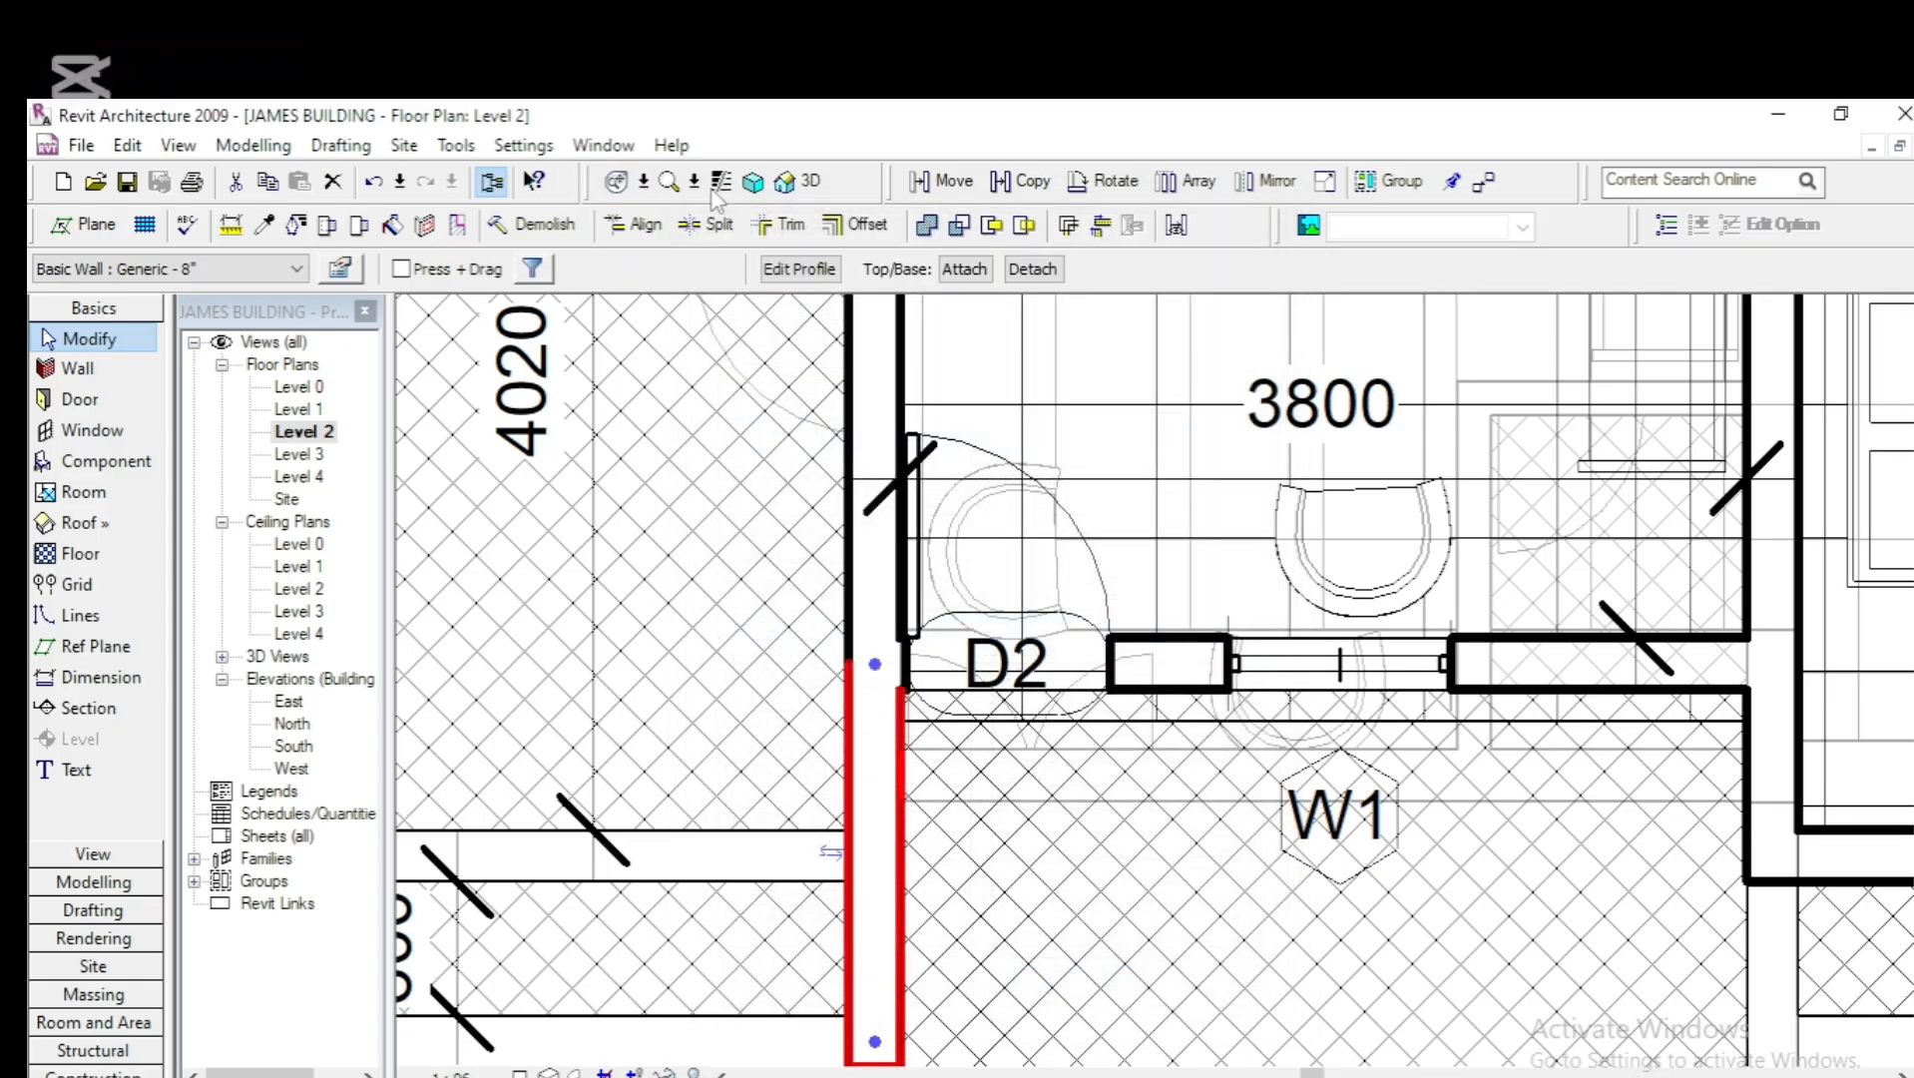
Examine the shortened wall segment in 3D, along with the building's front and right sides
left_click(816, 185)
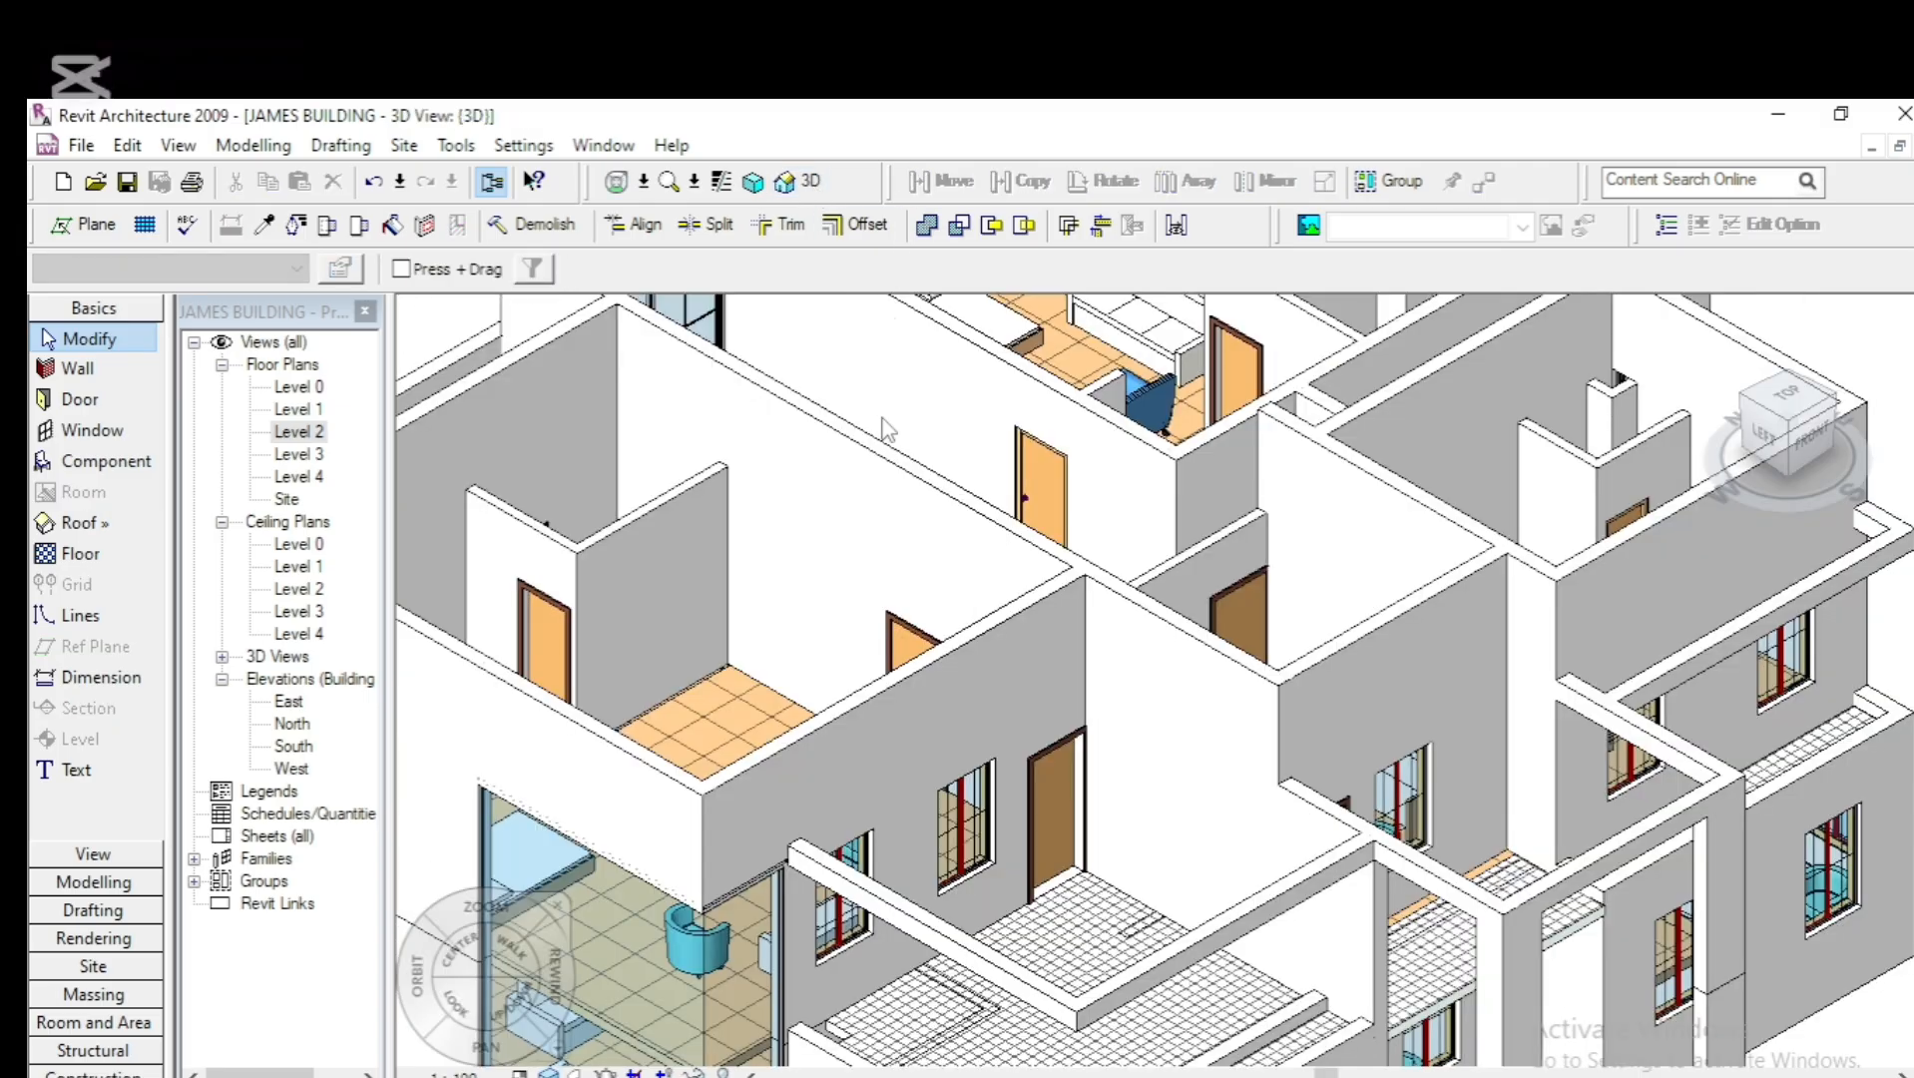
scroll(854, 572, "down", 3)
scroll(851, 559, "up", 2)
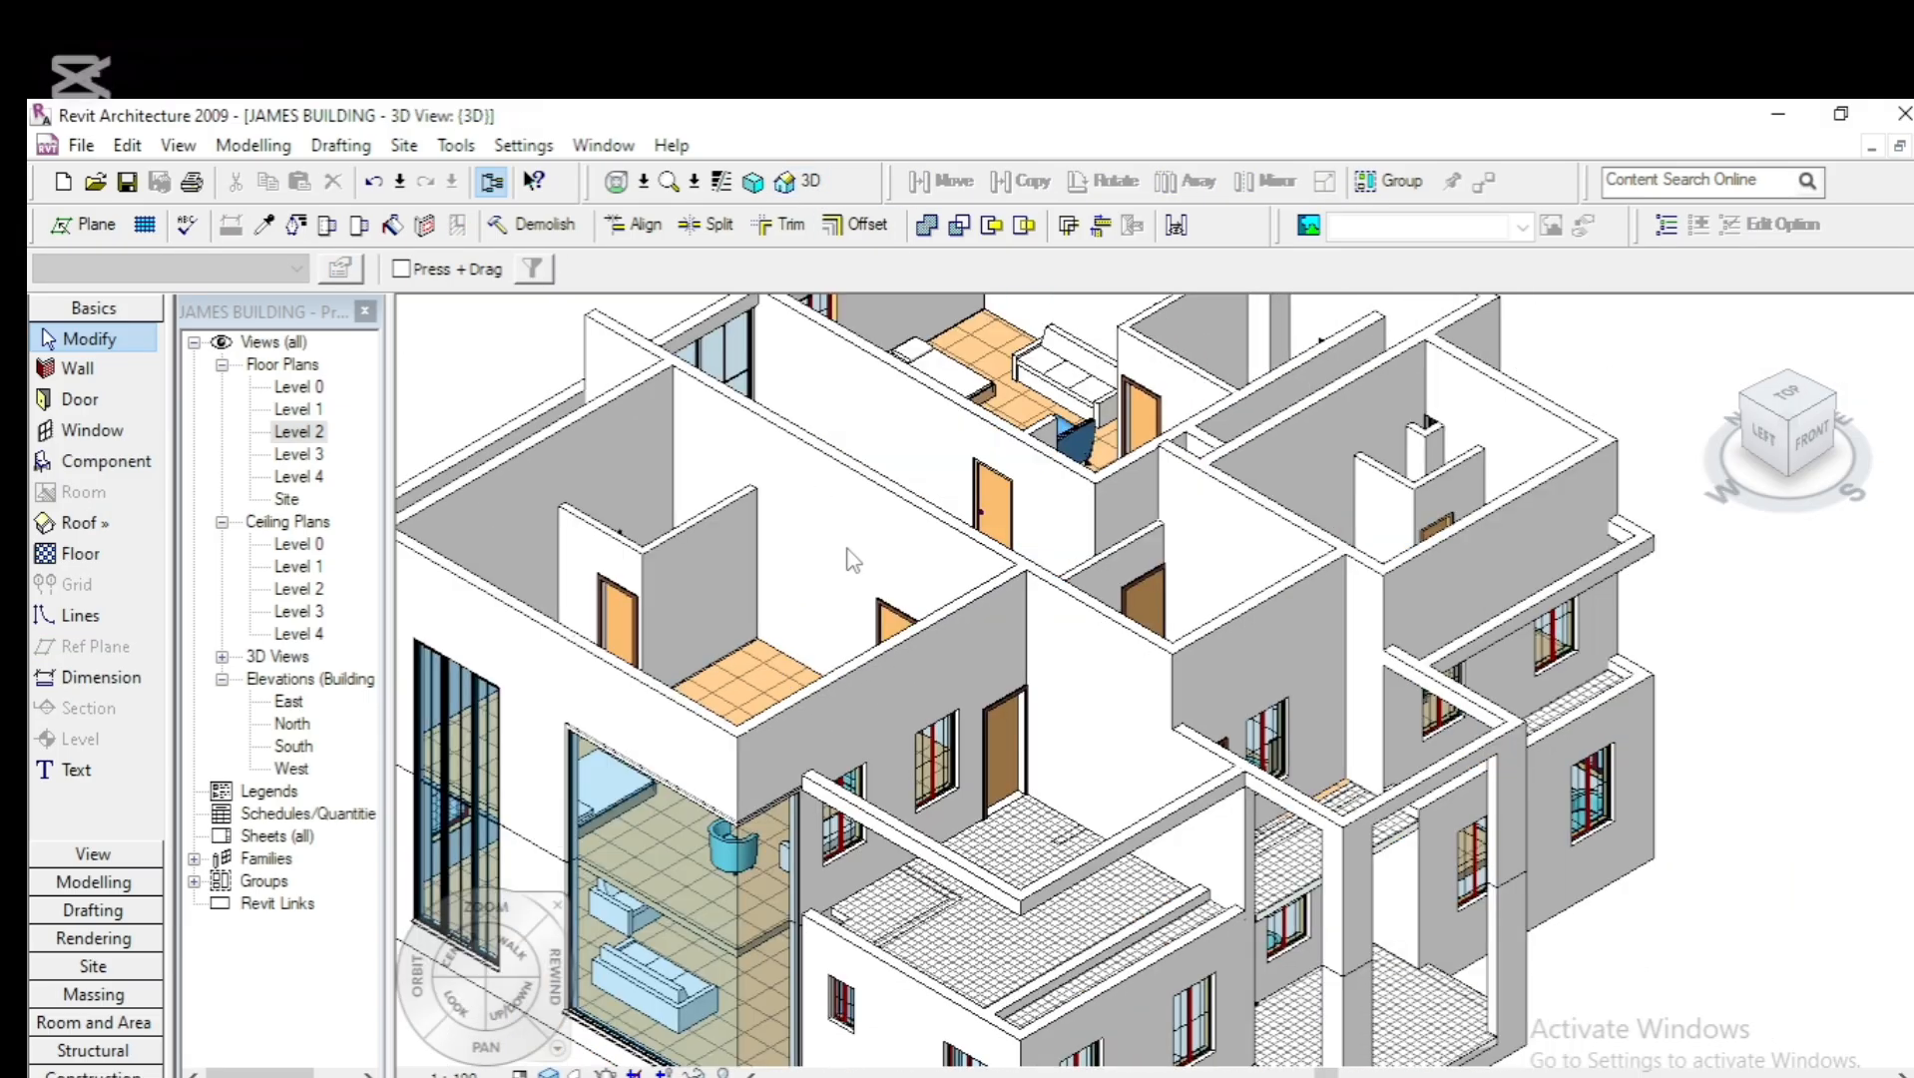
scroll(851, 561, "down", 2)
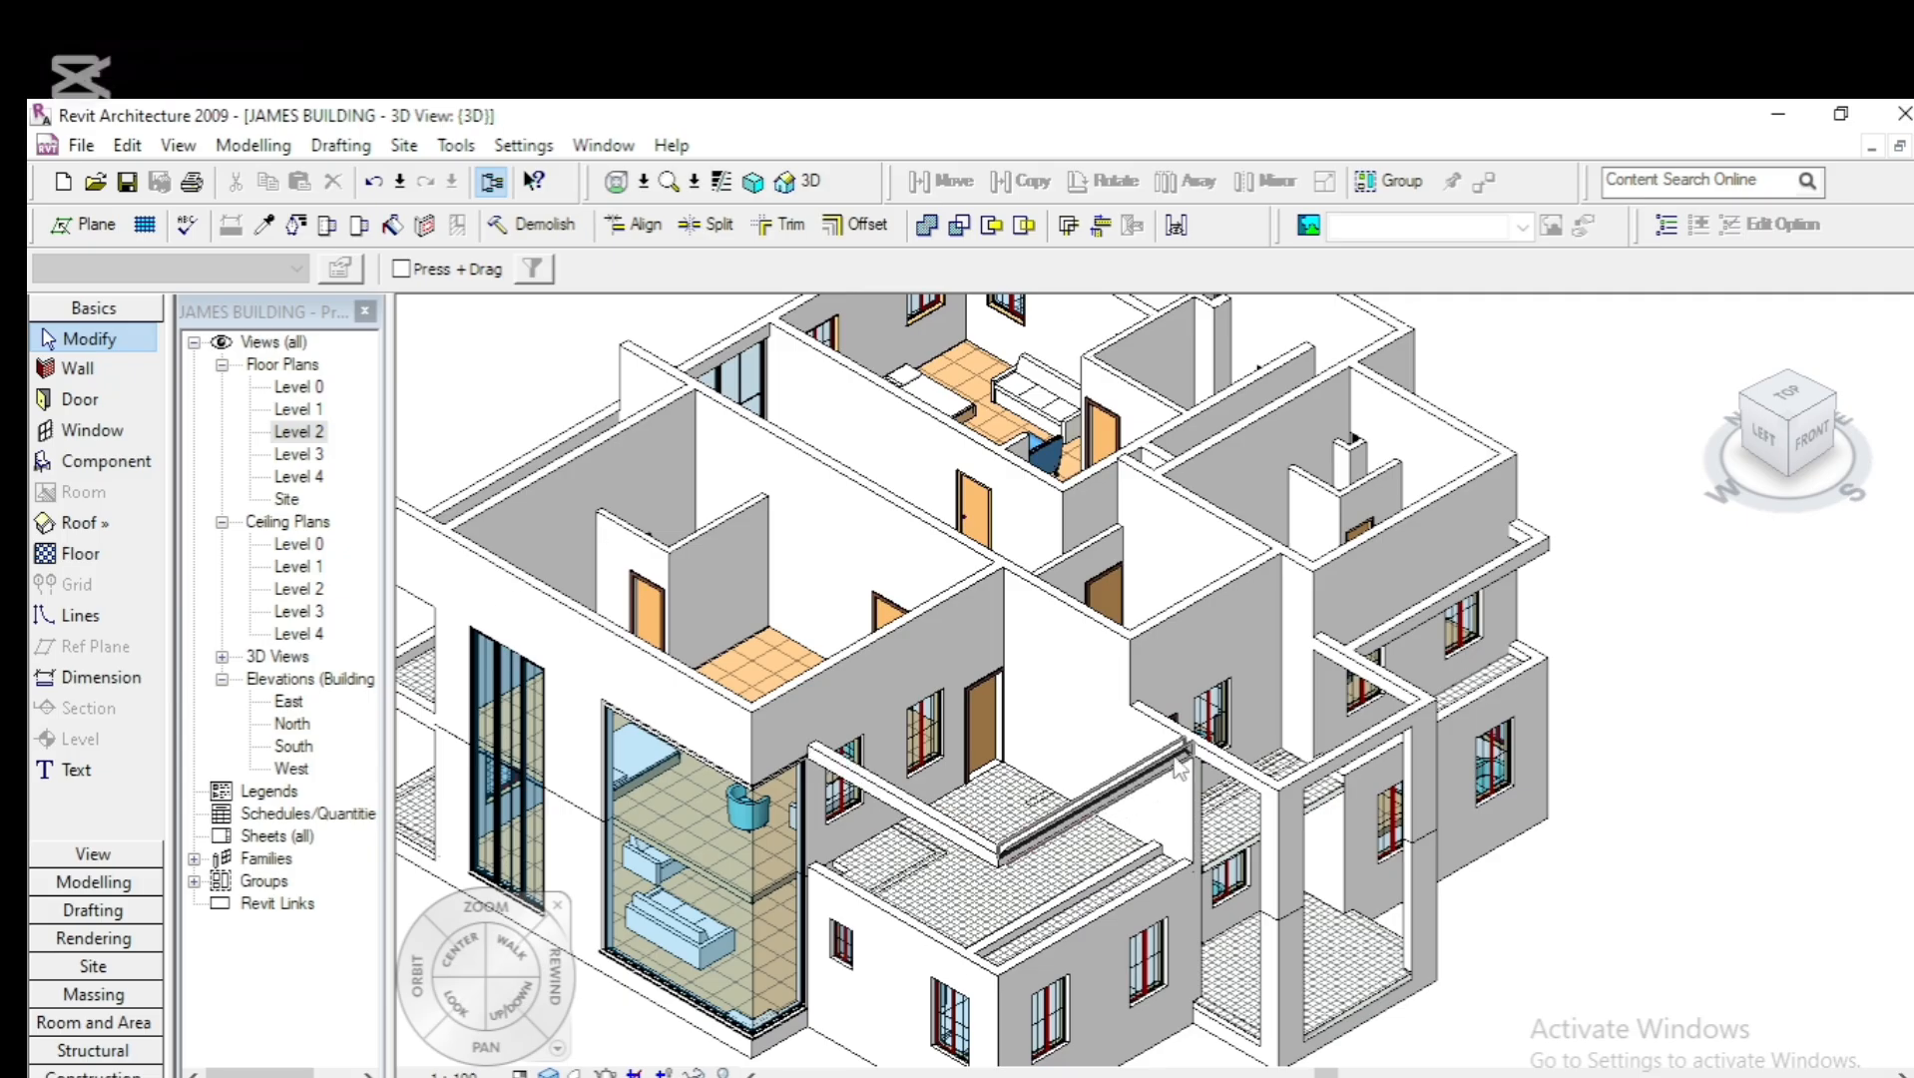
scroll(1112, 800, "down", 2)
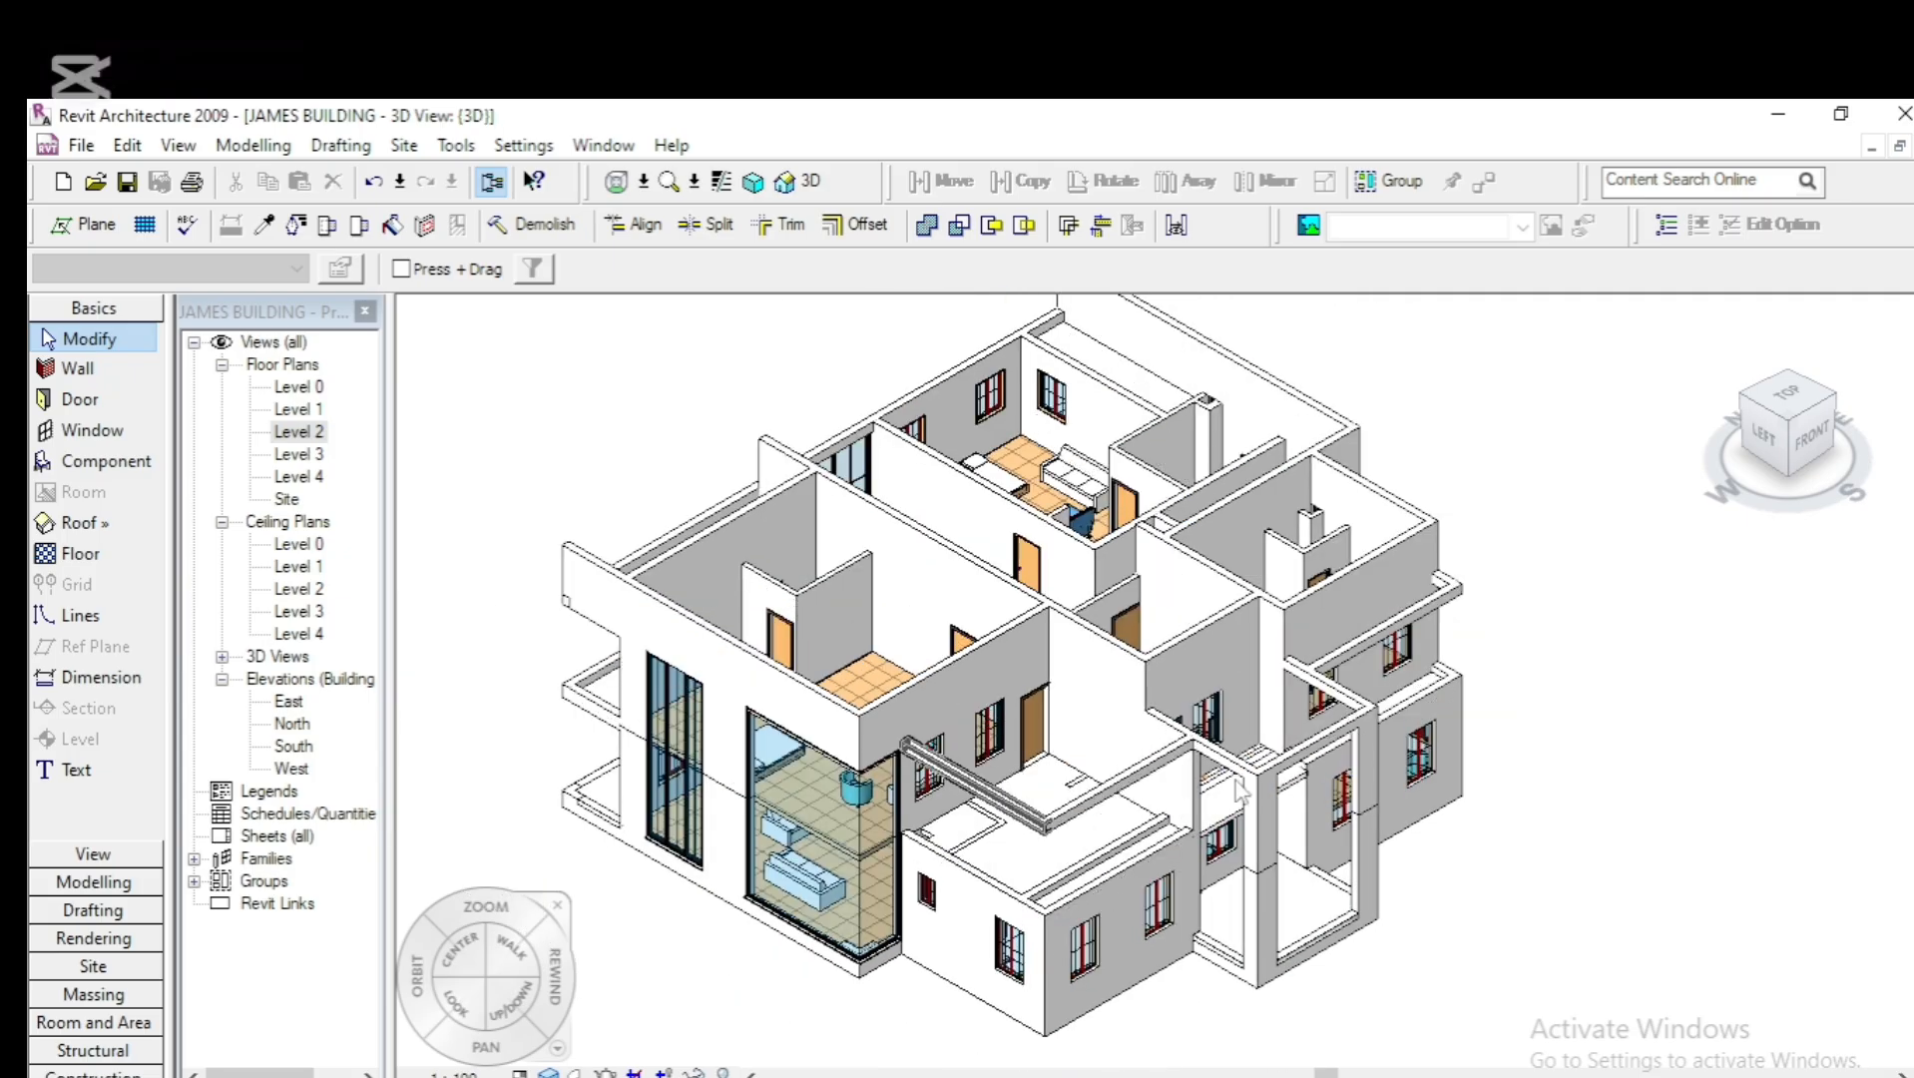
left_click(1809, 436)
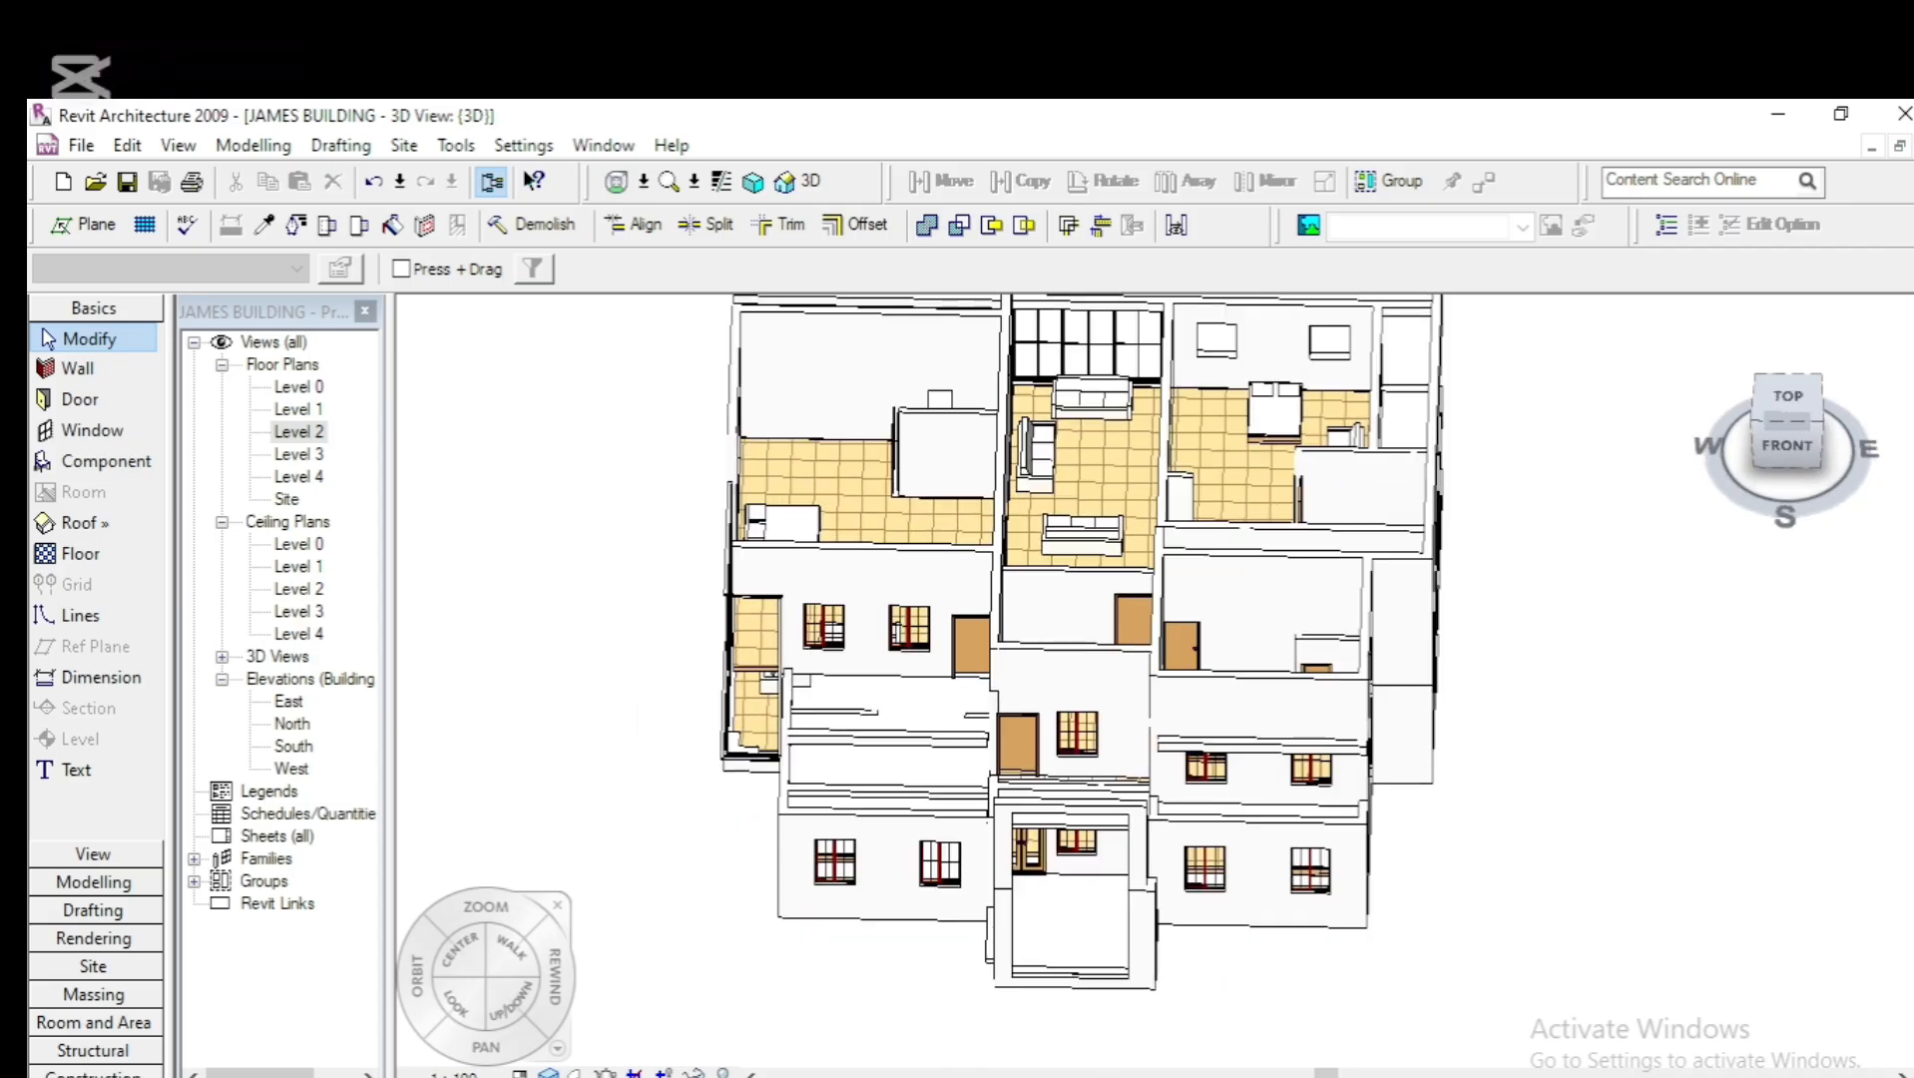
left_click_drag(1761, 423, 1710, 385)
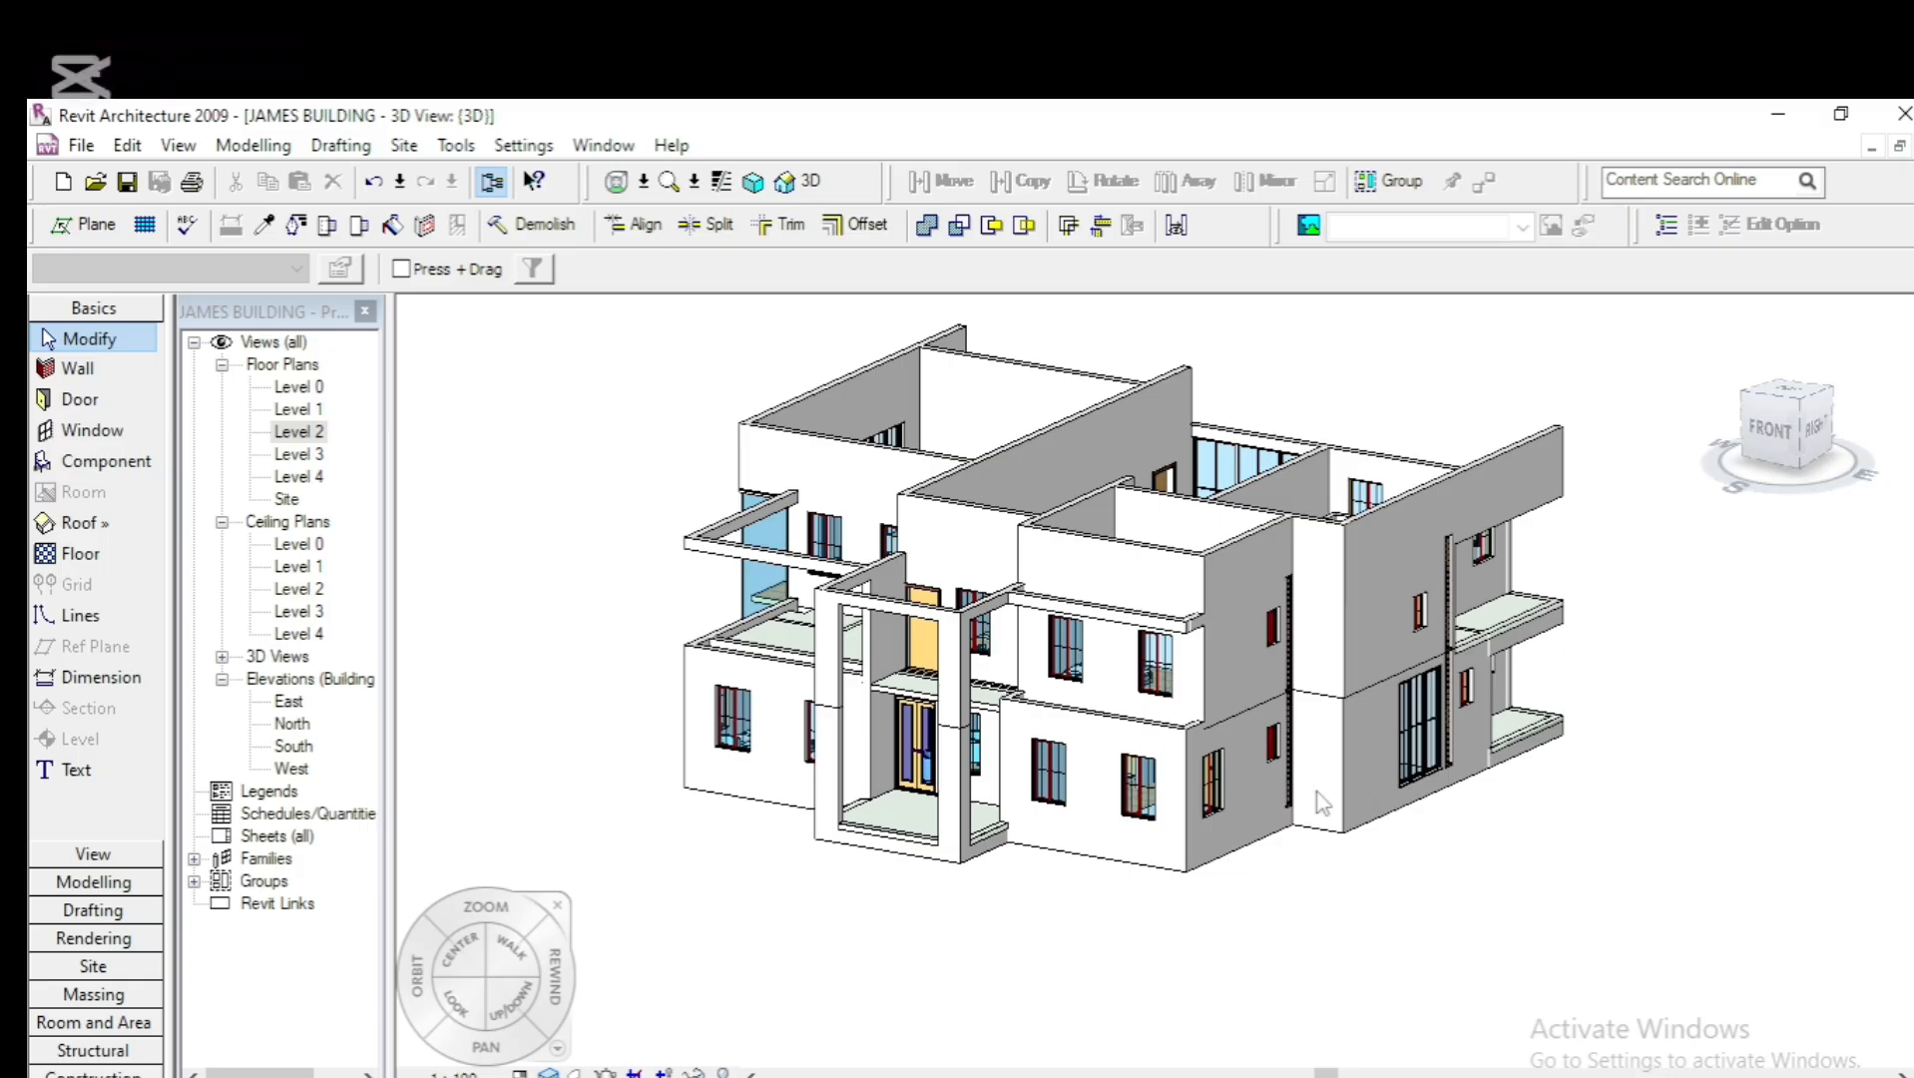
Examine the building's right side in 3D and the front bedroom and balcony area in the Level 2 floor plan
scroll(1244, 816, "up", 4)
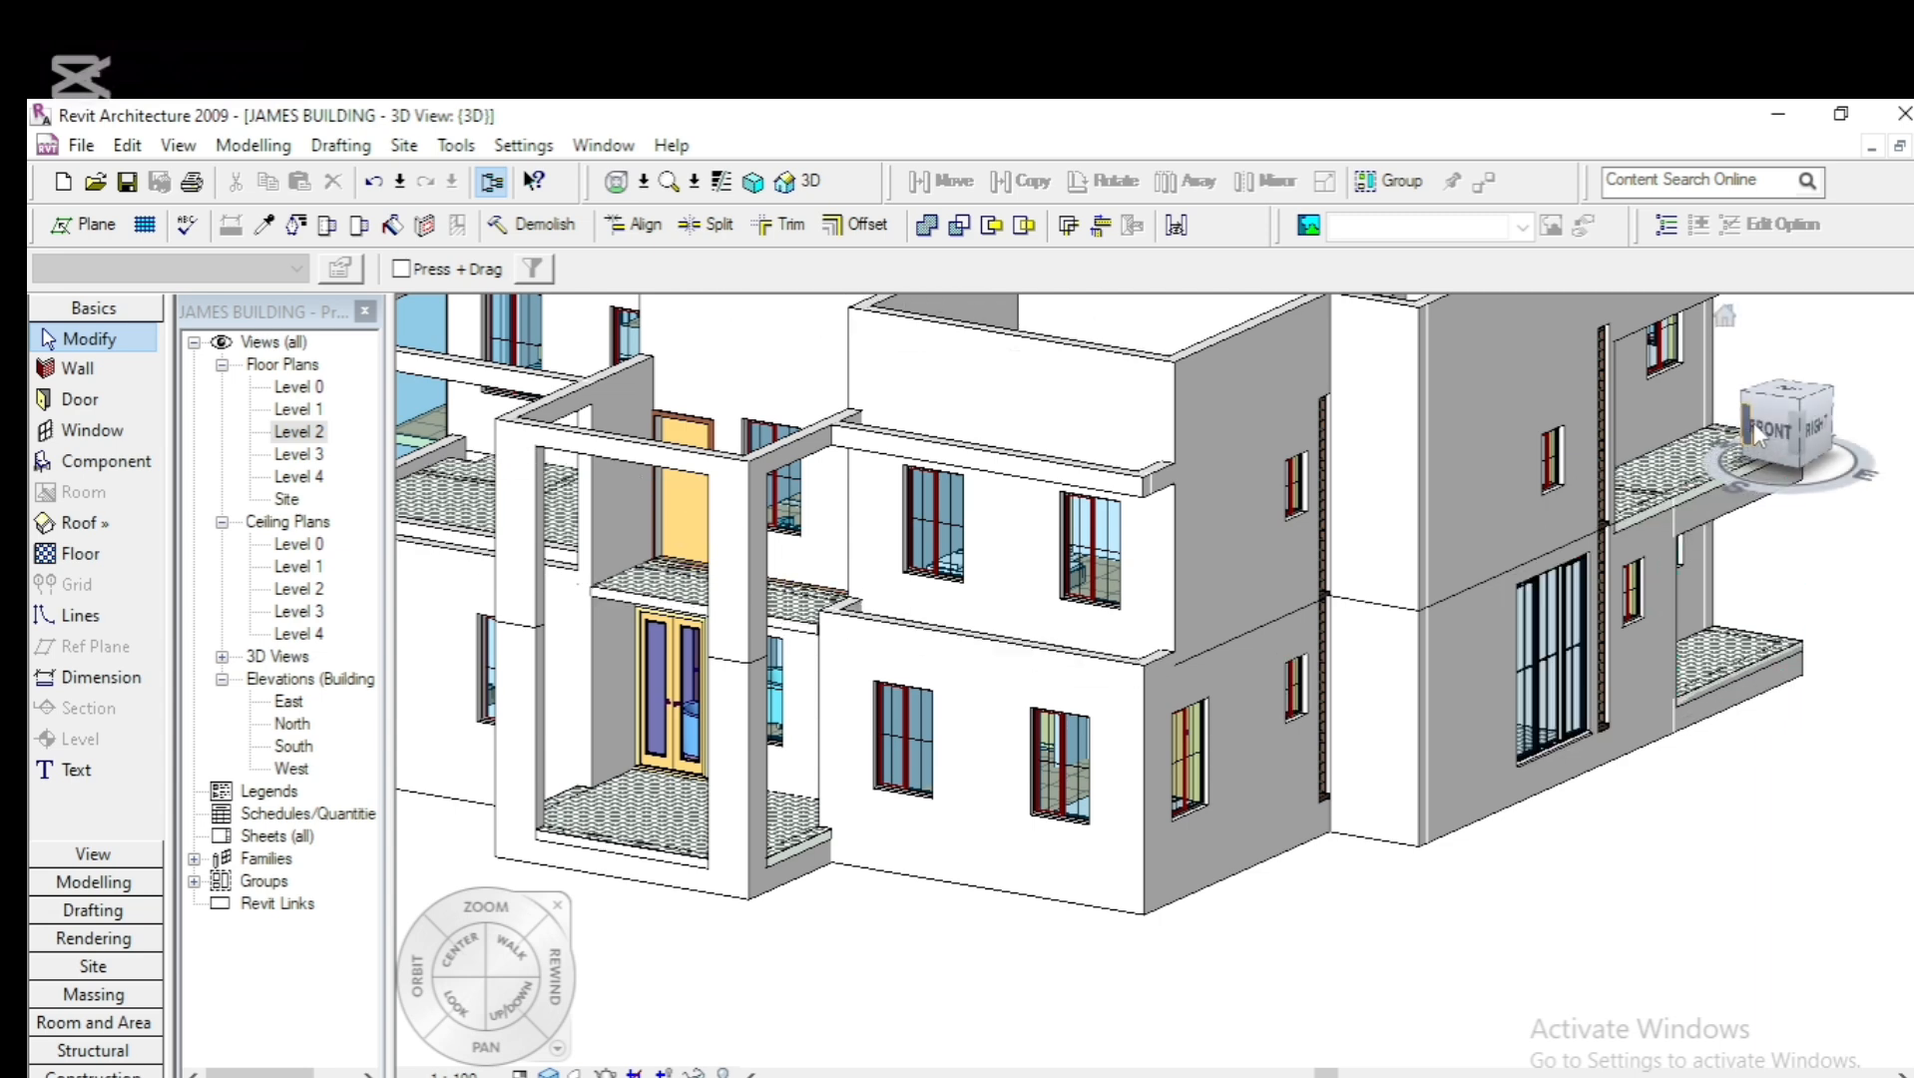
left_click(1816, 431)
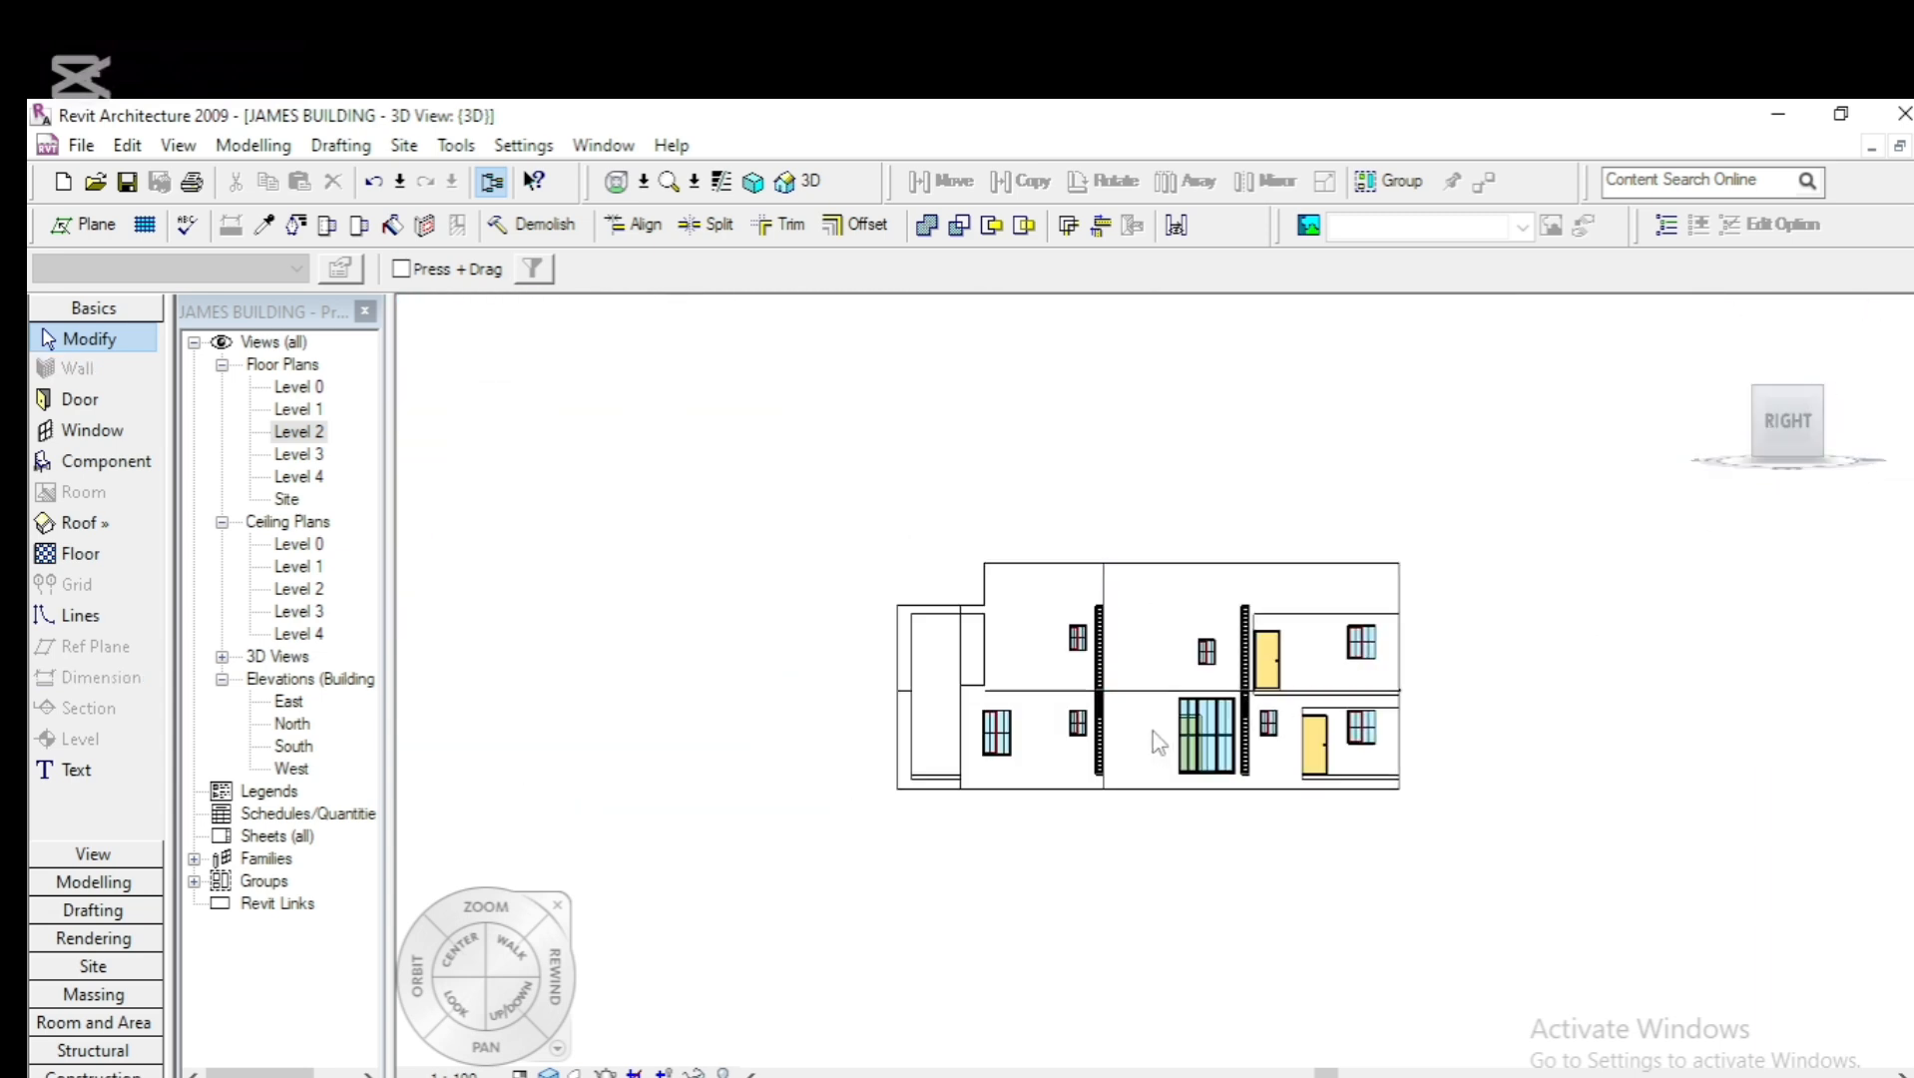
scroll(1152, 731, "up", 4)
scroll(898, 614, "up", 3)
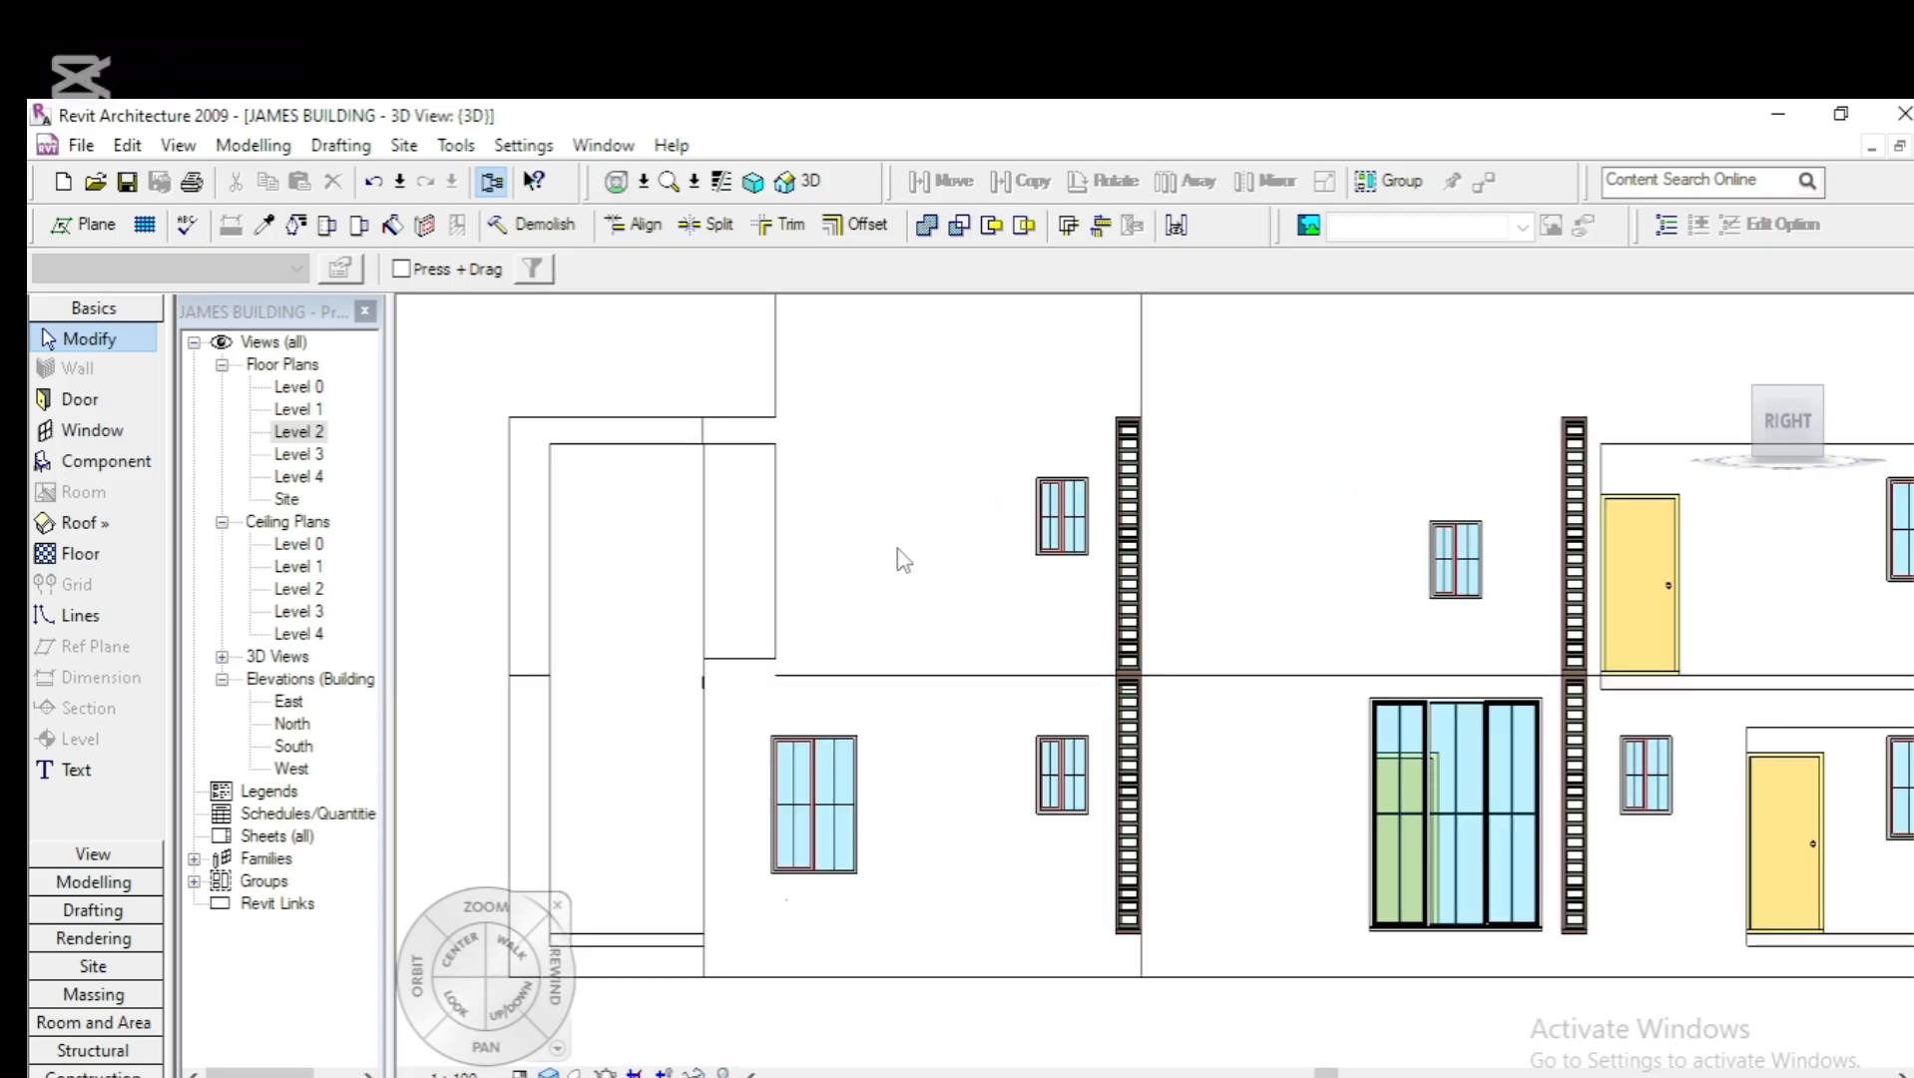
mouse_move(1764, 420)
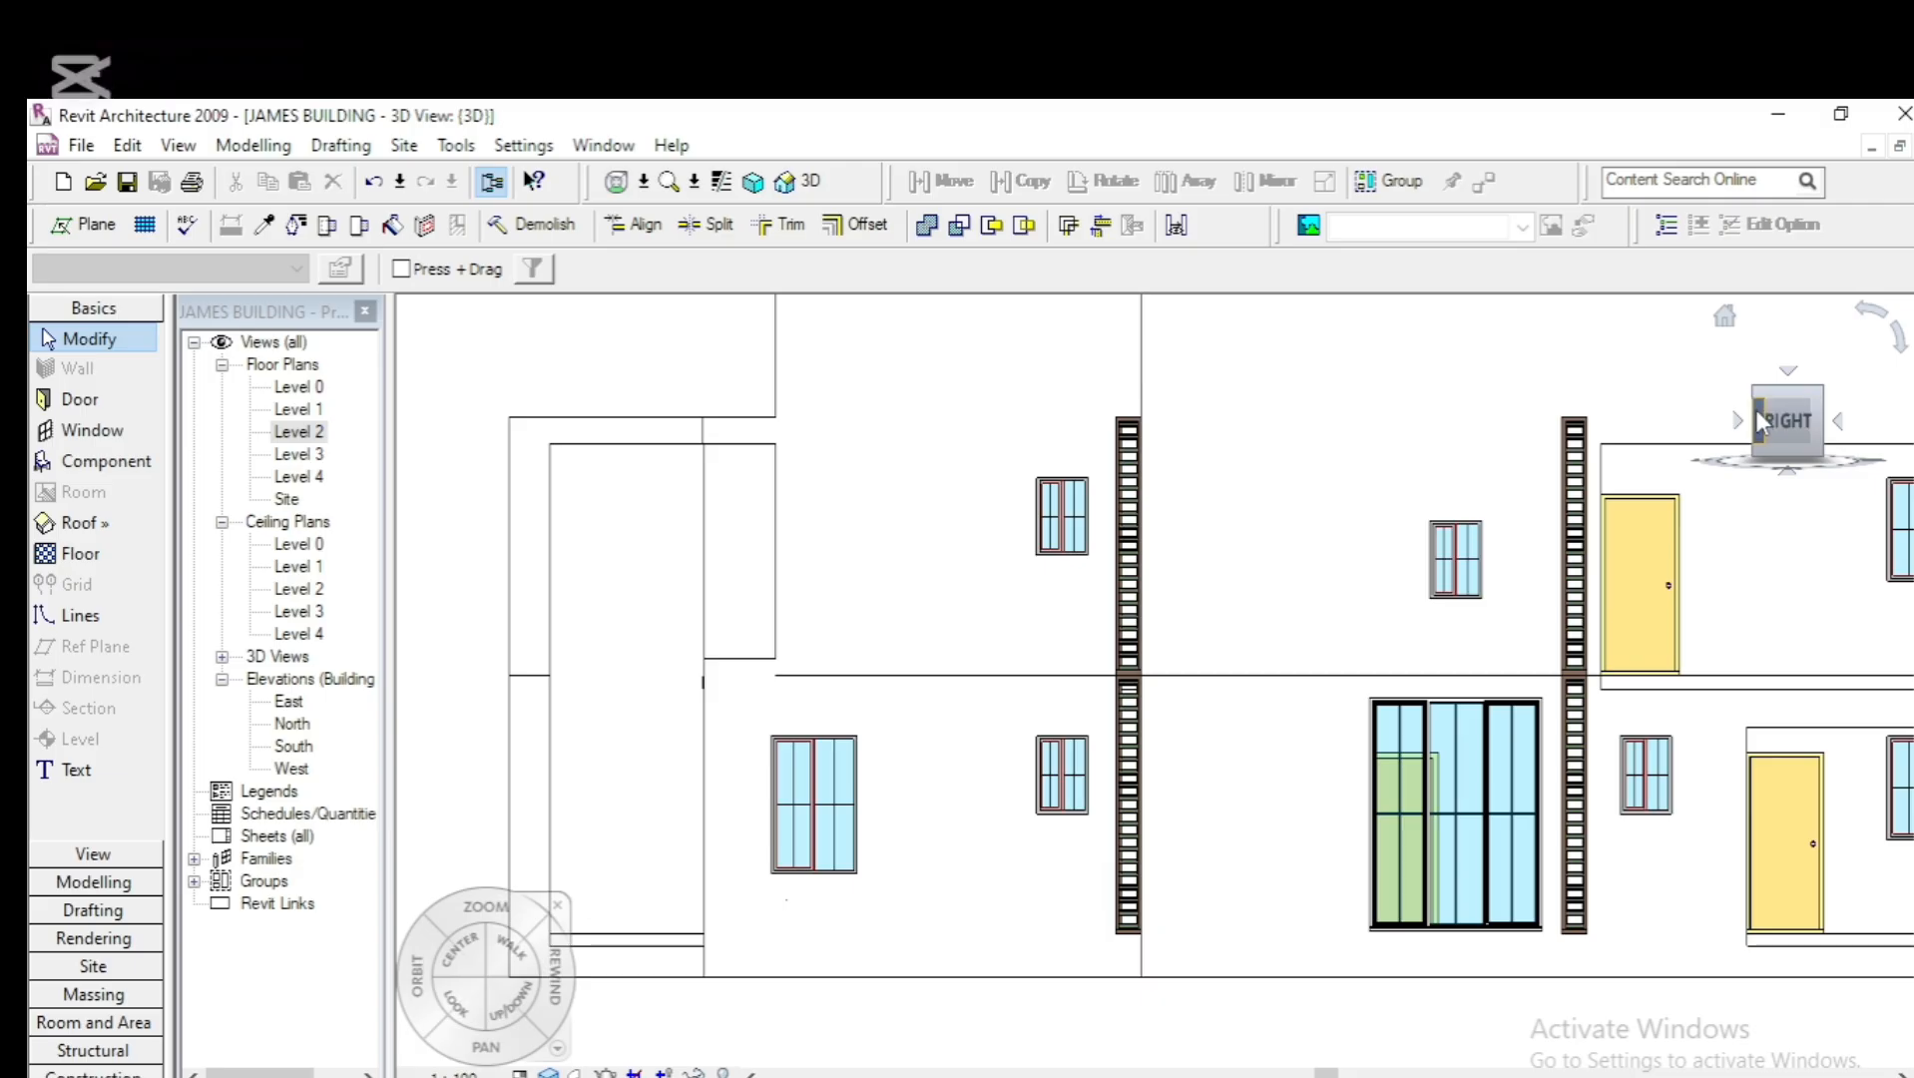
left_click_drag(1763, 420, 1764, 495)
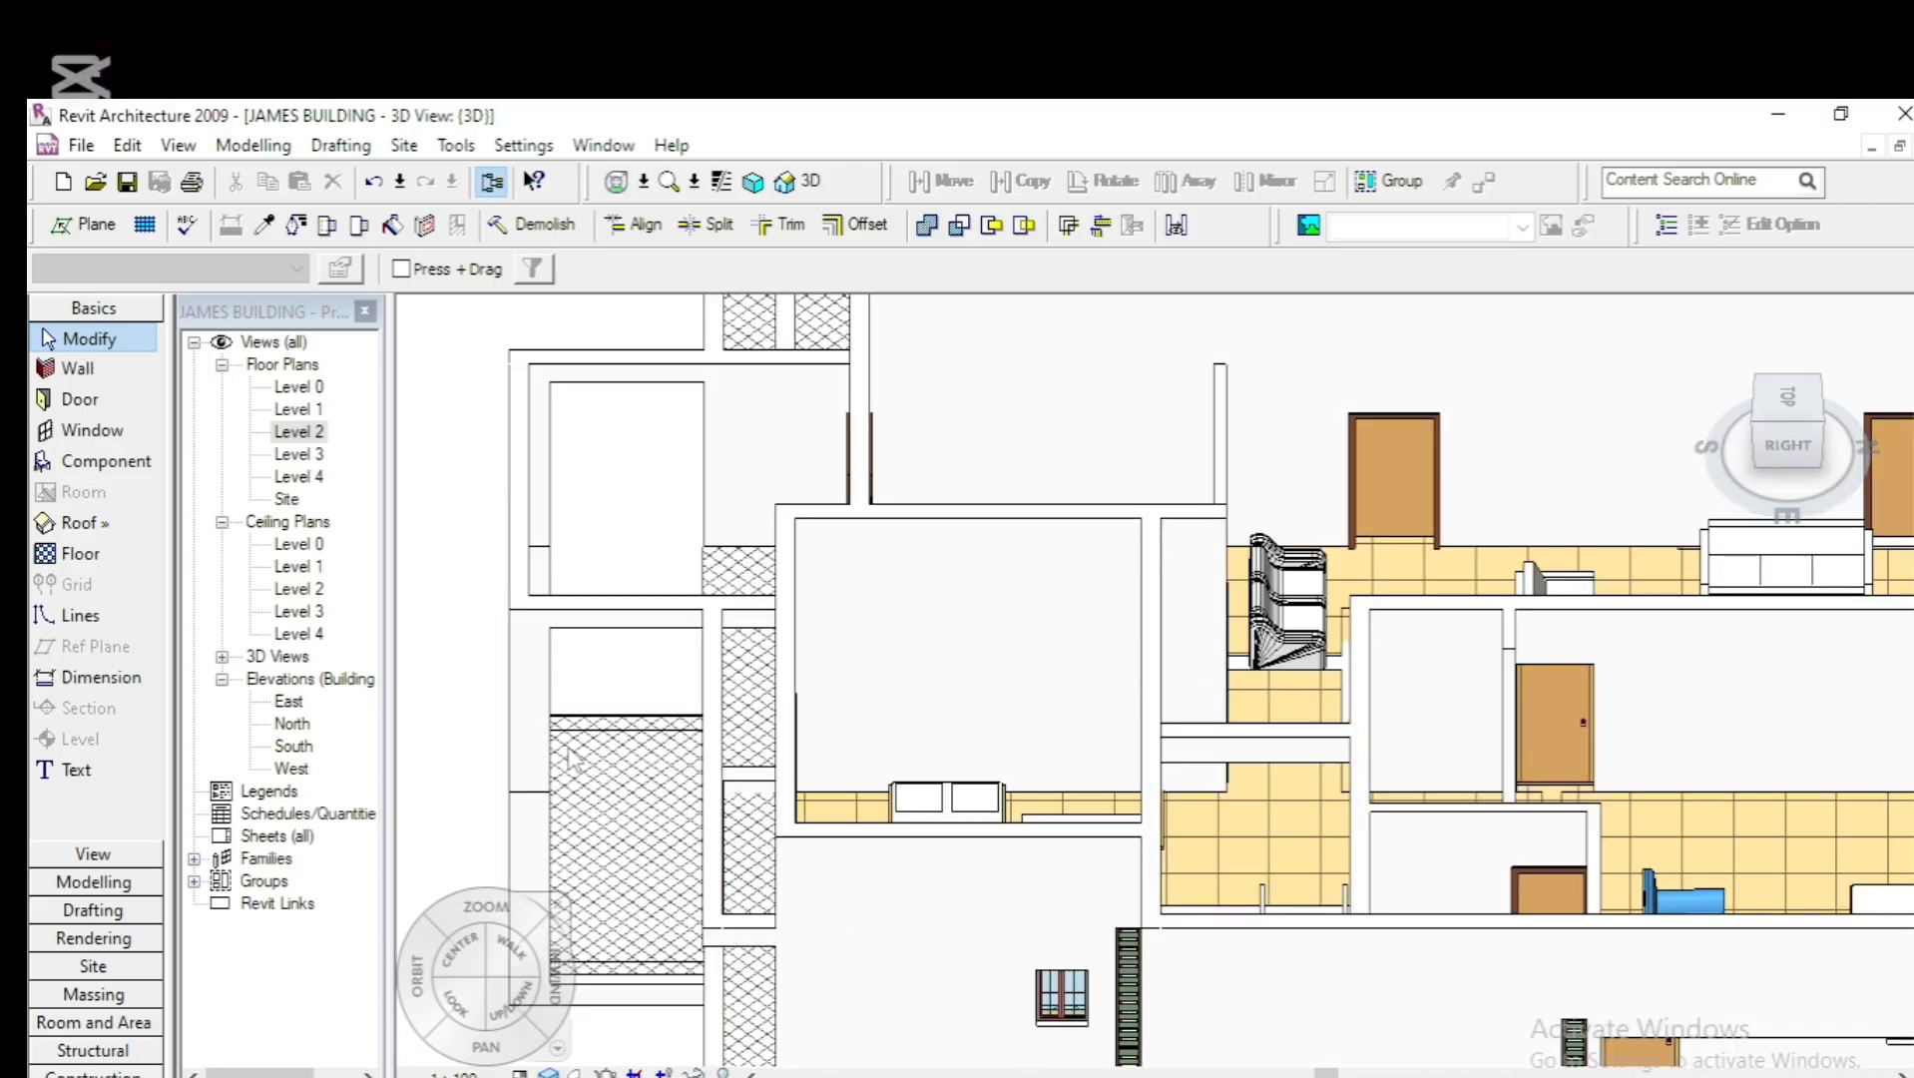
double_click(287, 435)
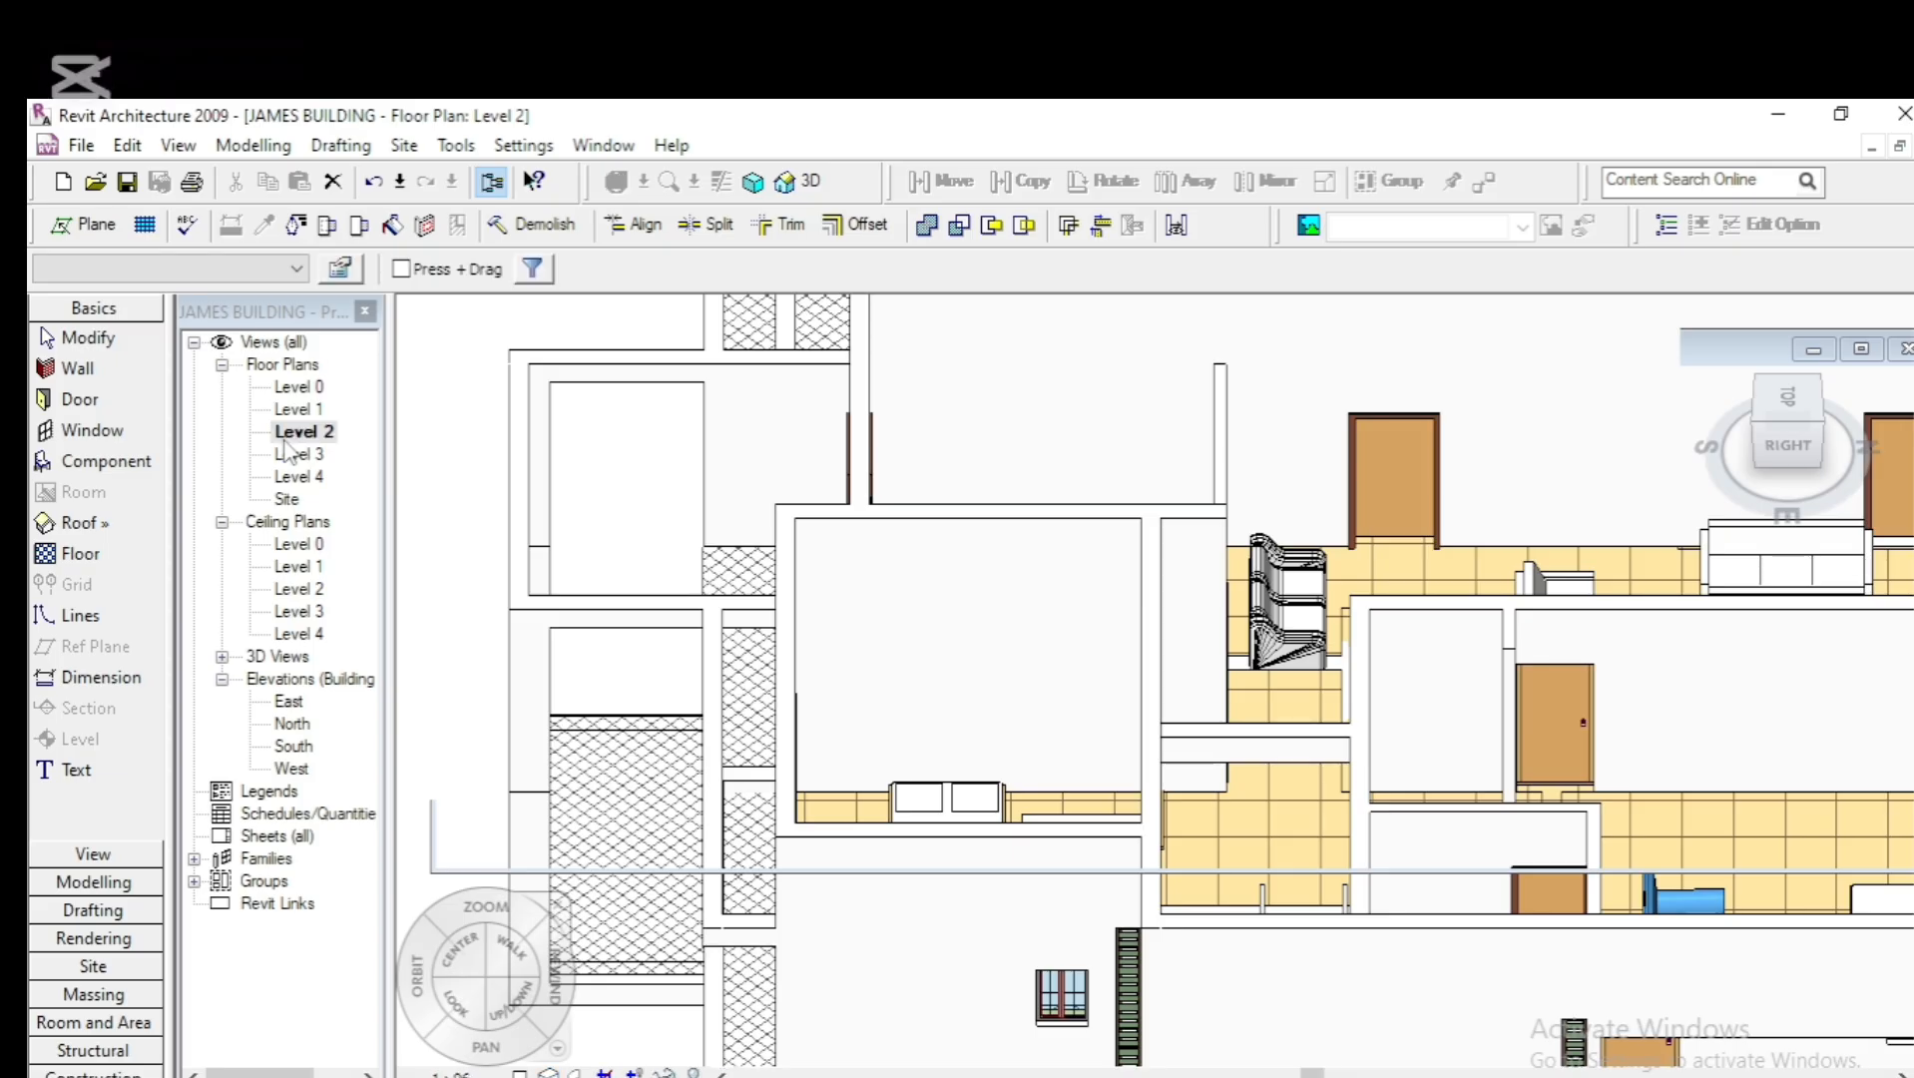
scroll(878, 583, "down", 4)
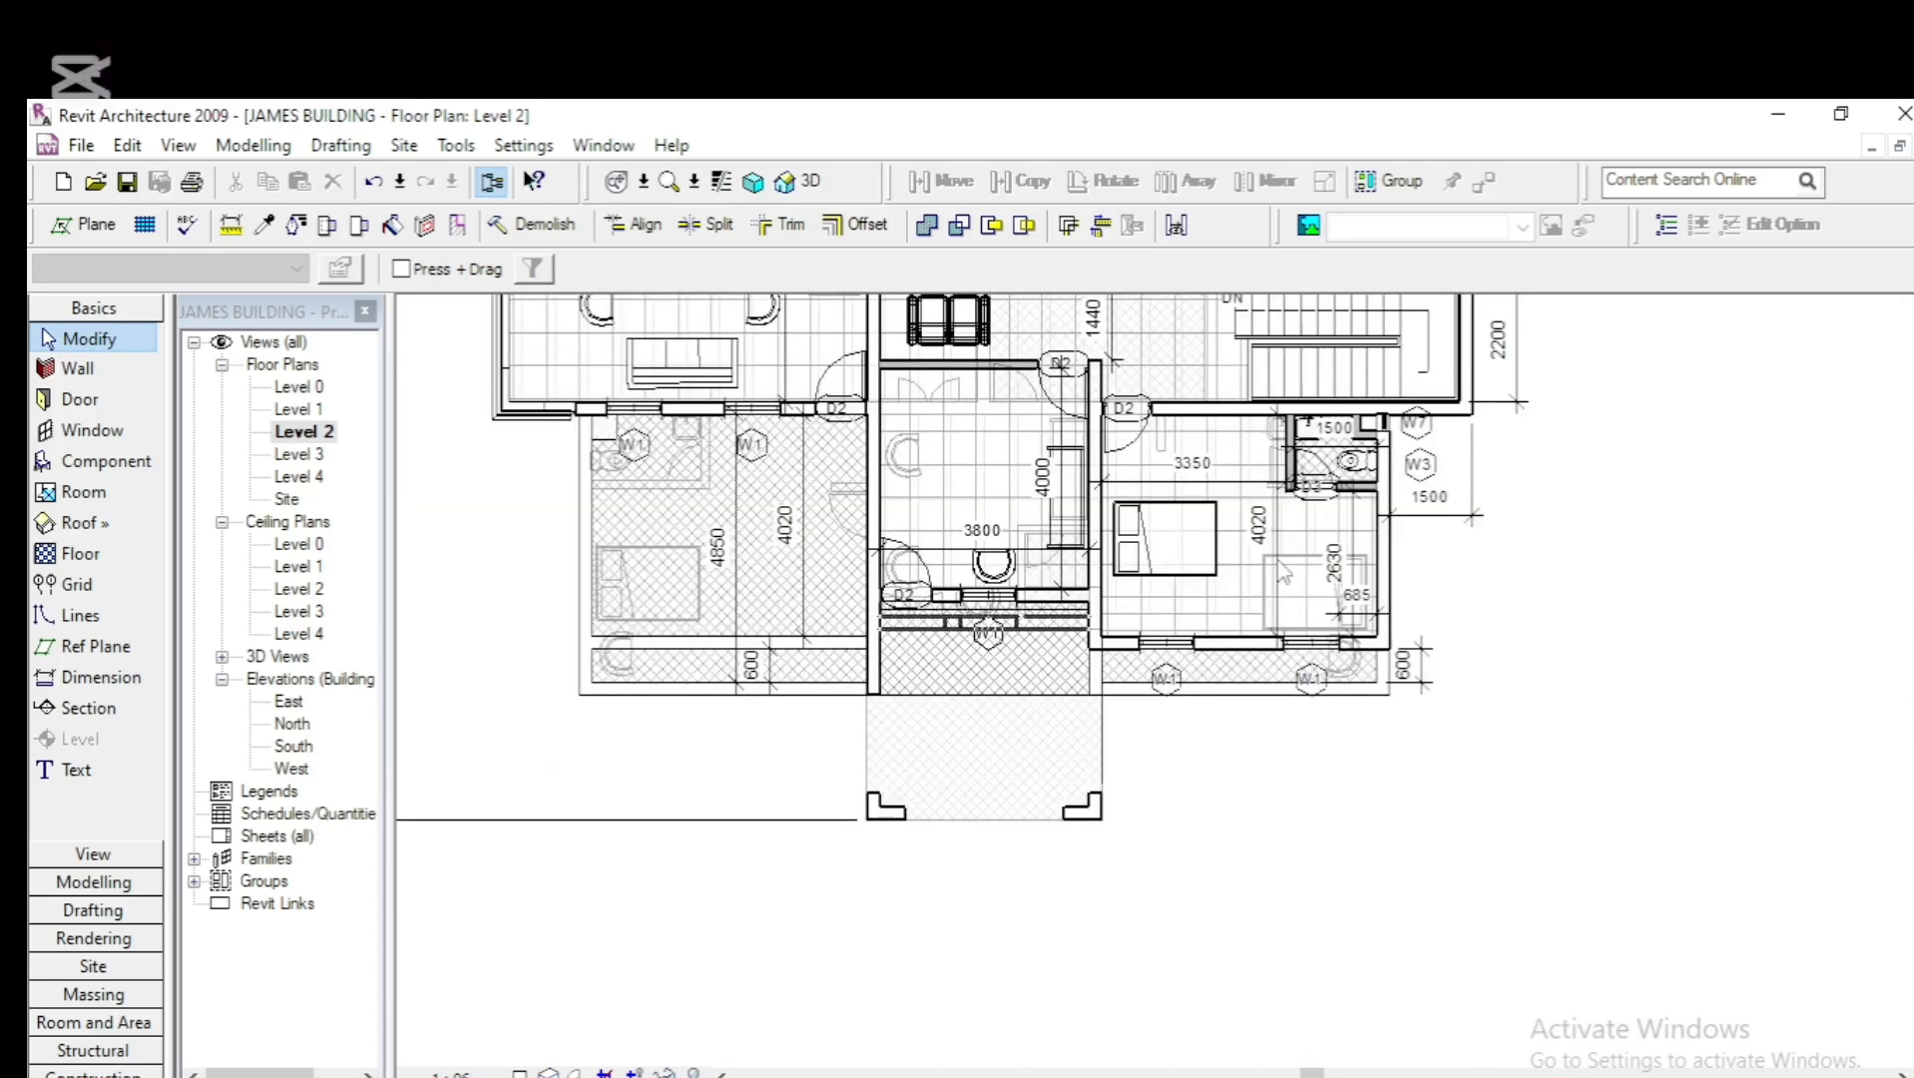
scroll(1400, 567, "up", 1)
scroll(1400, 567, "up", 1)
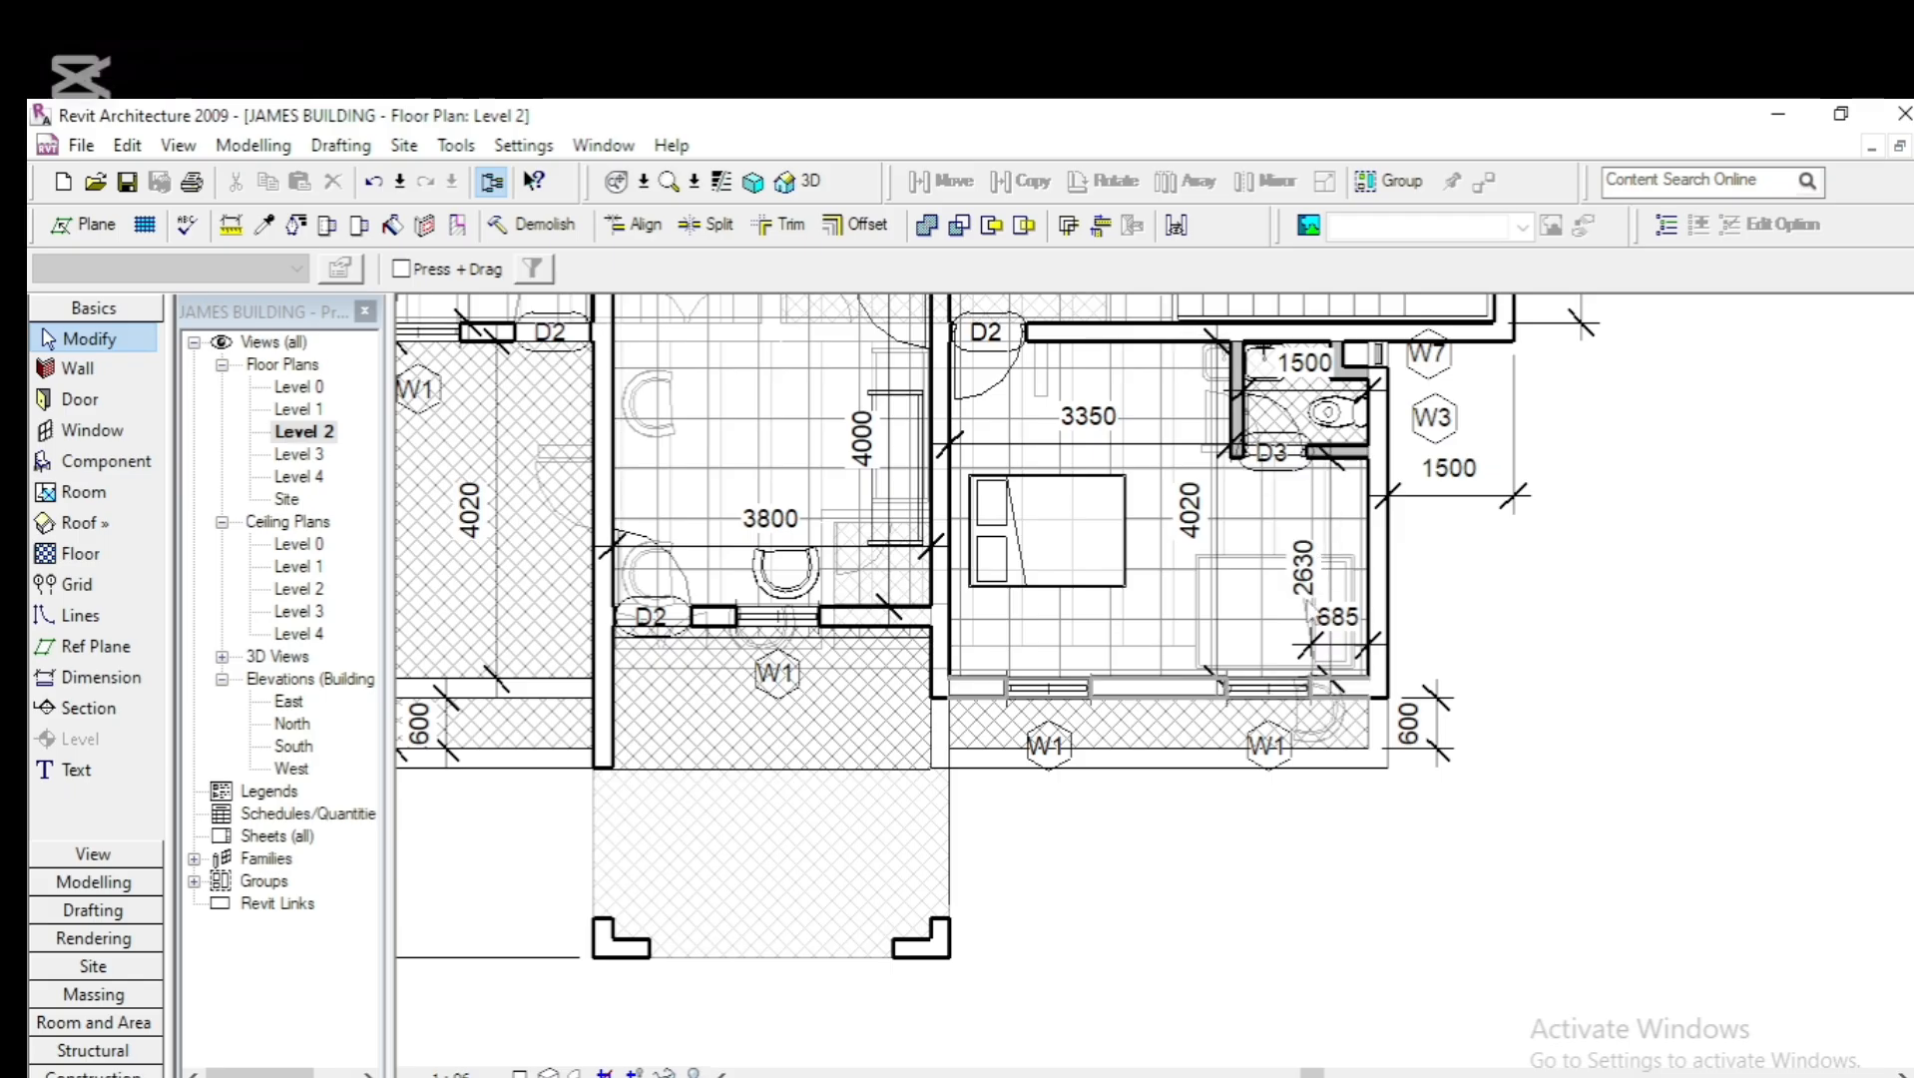
scroll(1228, 726, "down", 2)
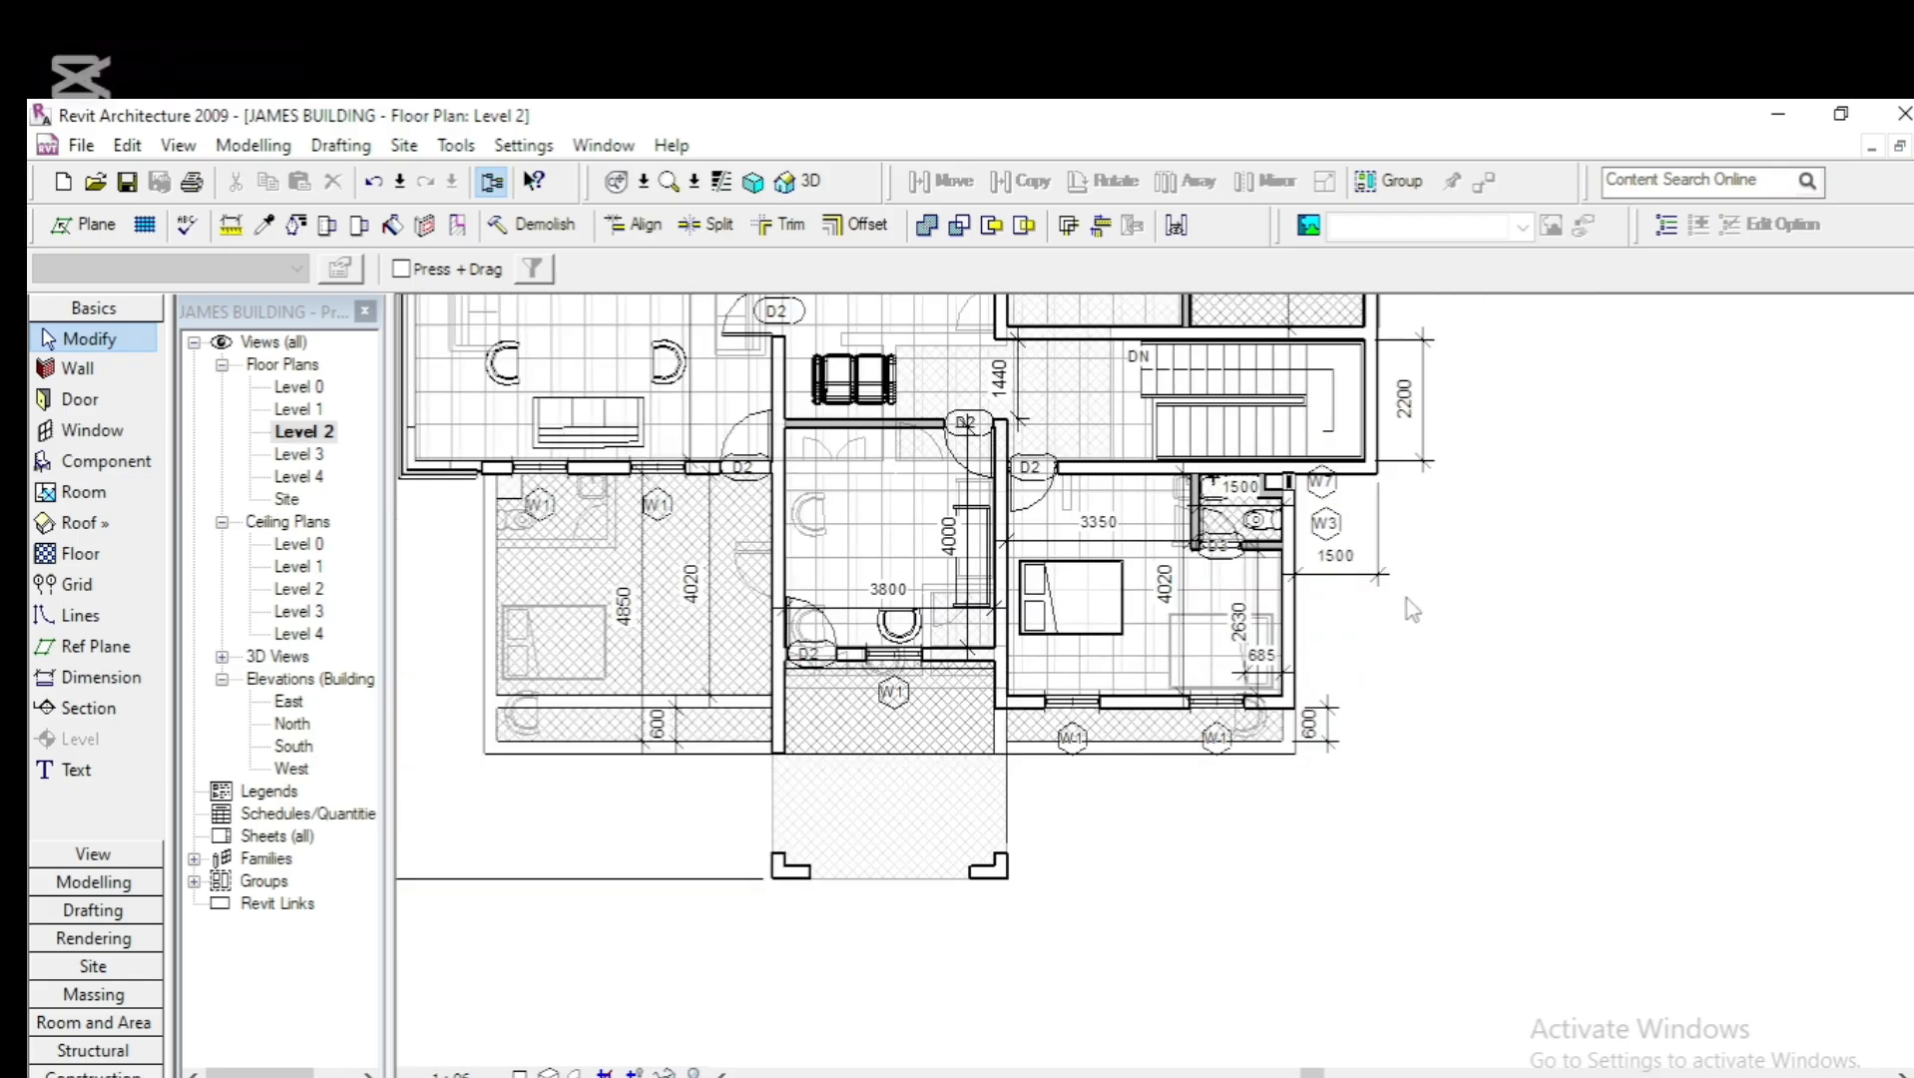
scroll(945, 536, "up", 2)
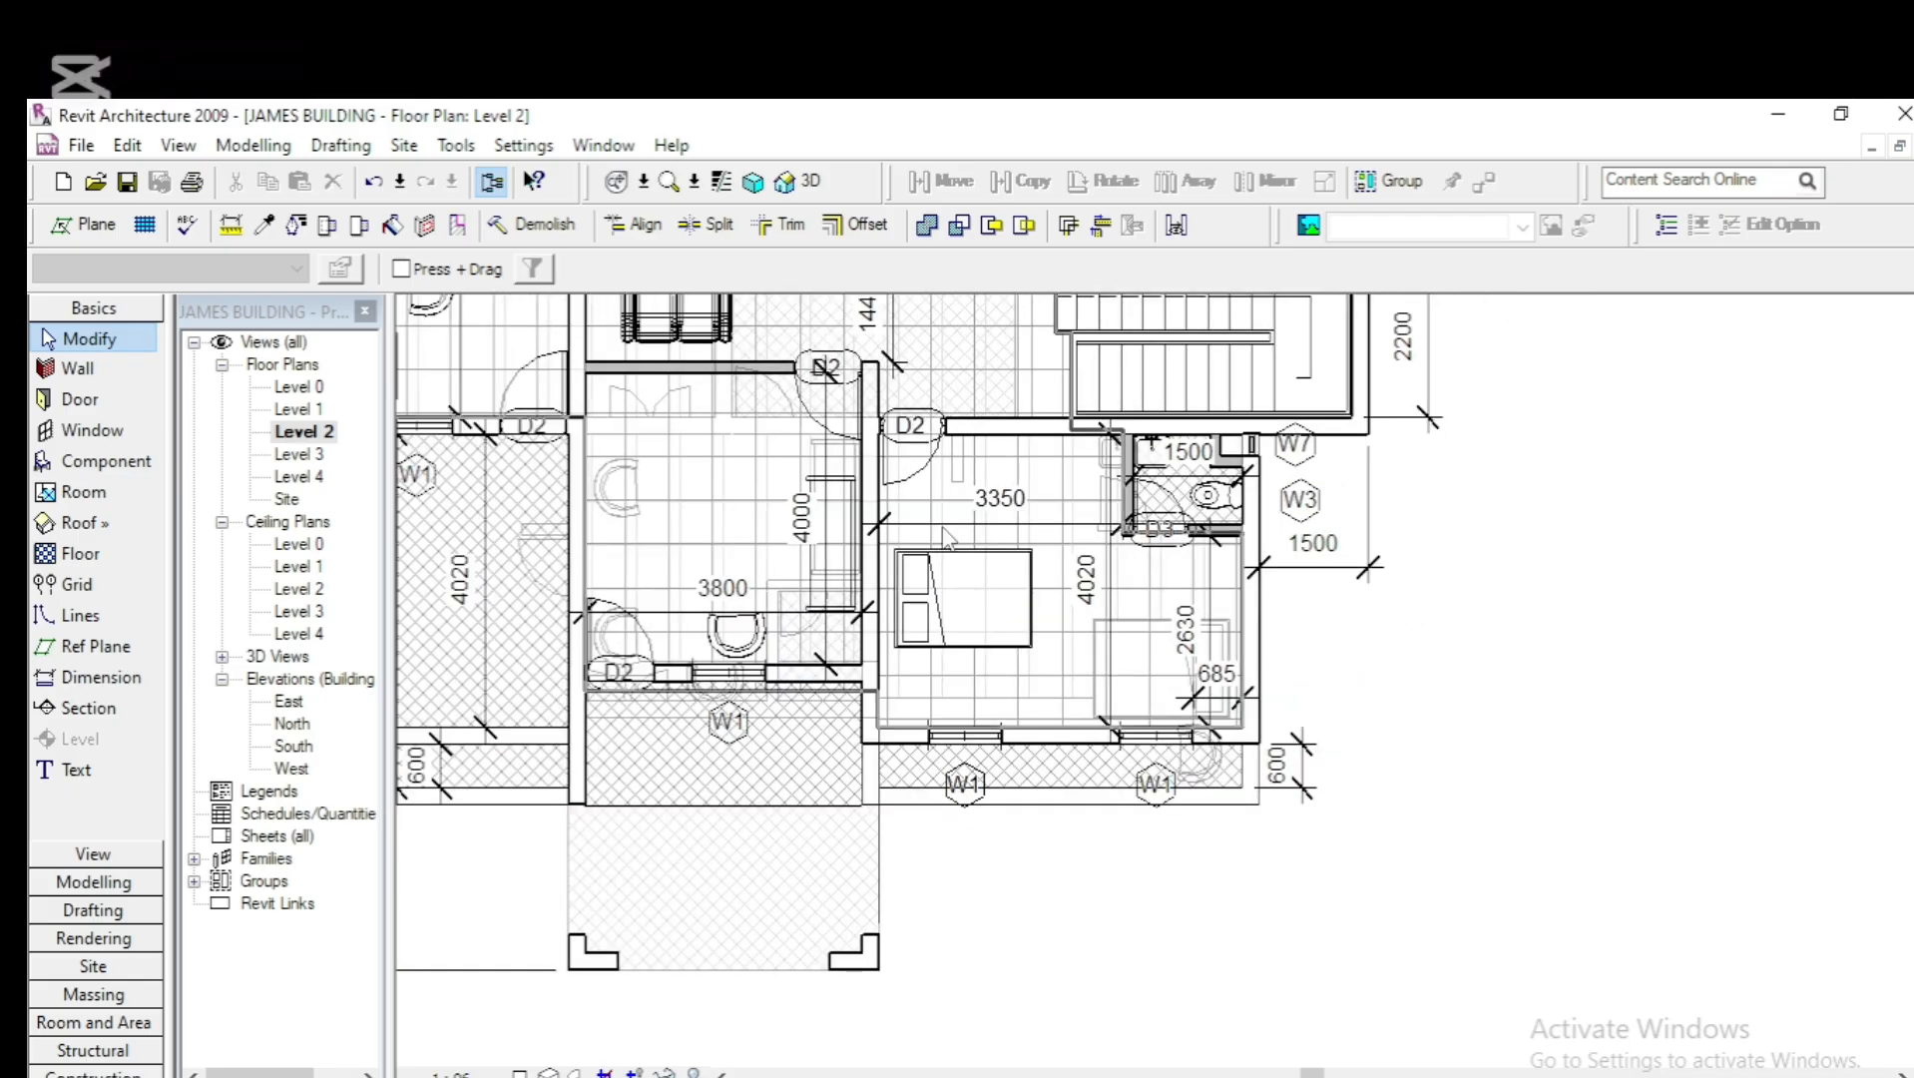
Face the building's right side in the 3D view and create an in-place mass named Mass 1
left_click(806, 183)
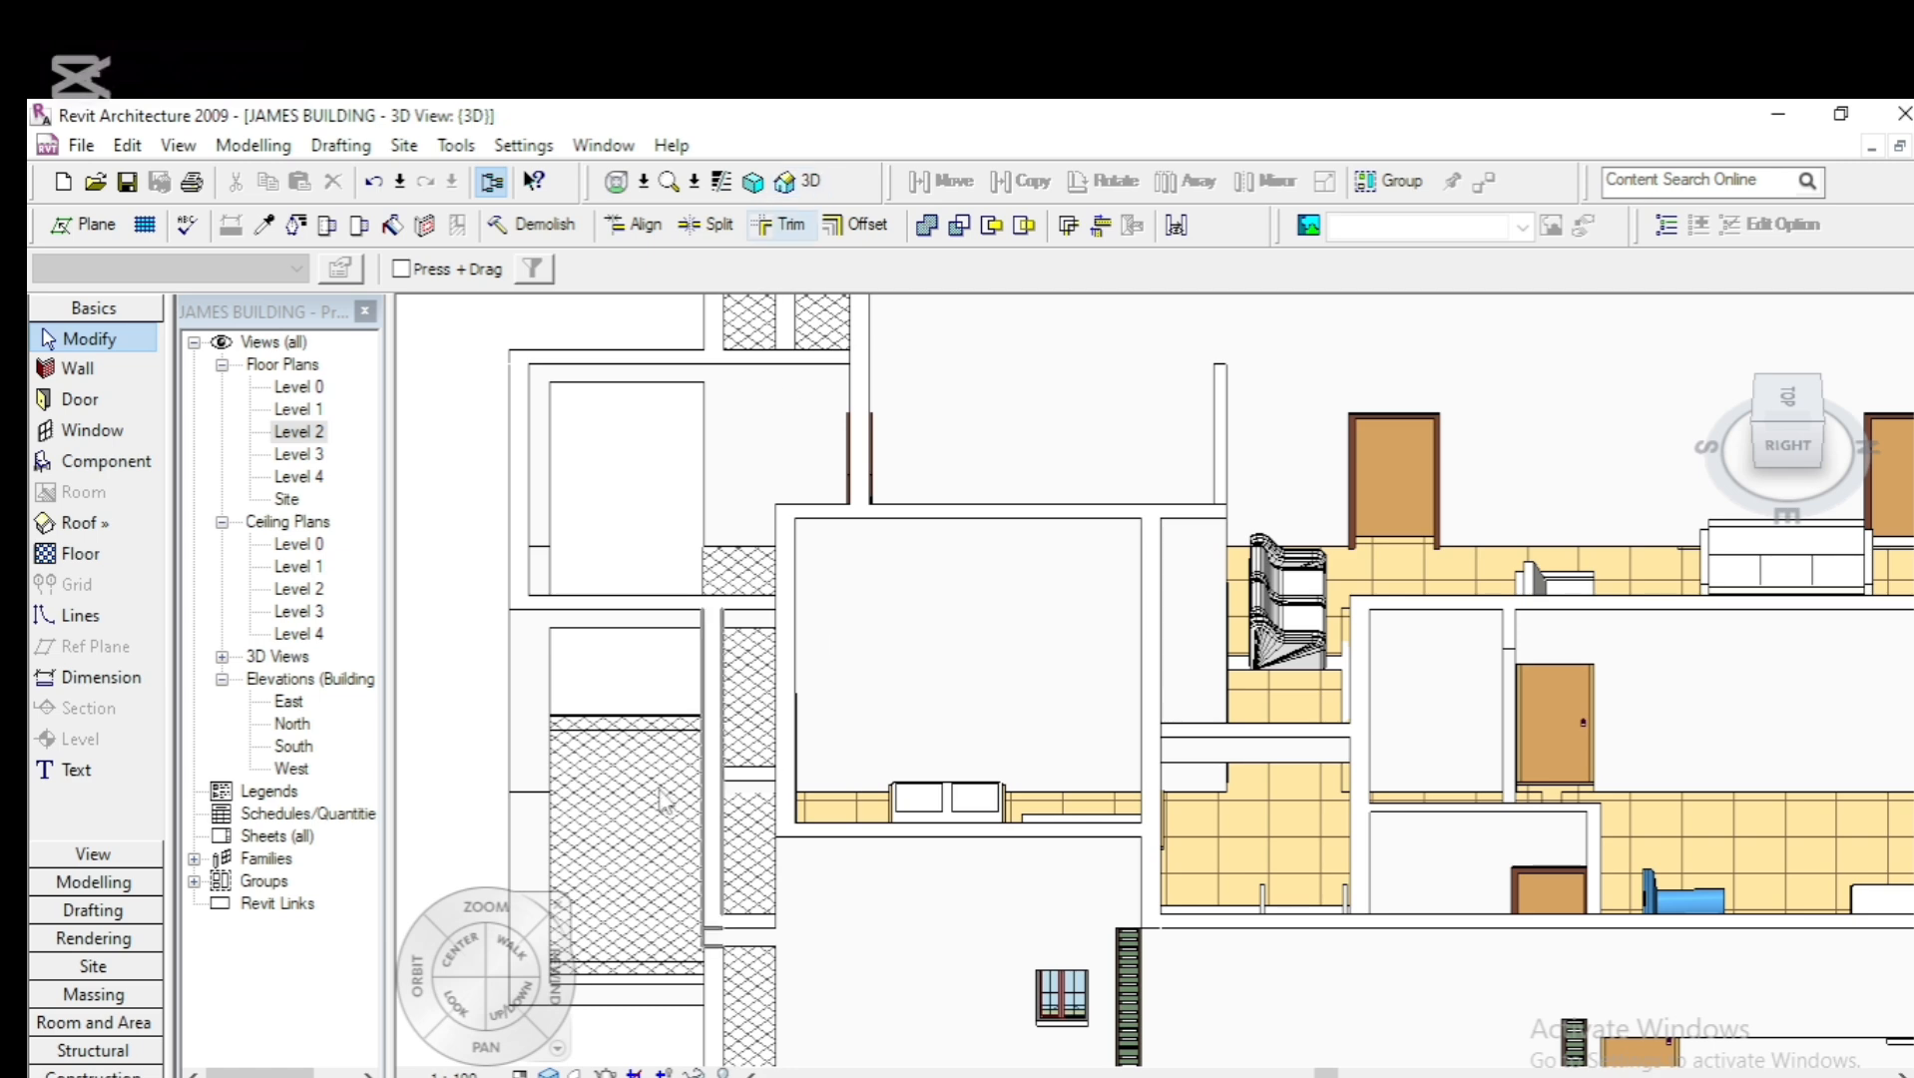
scroll(499, 688, "down", 3)
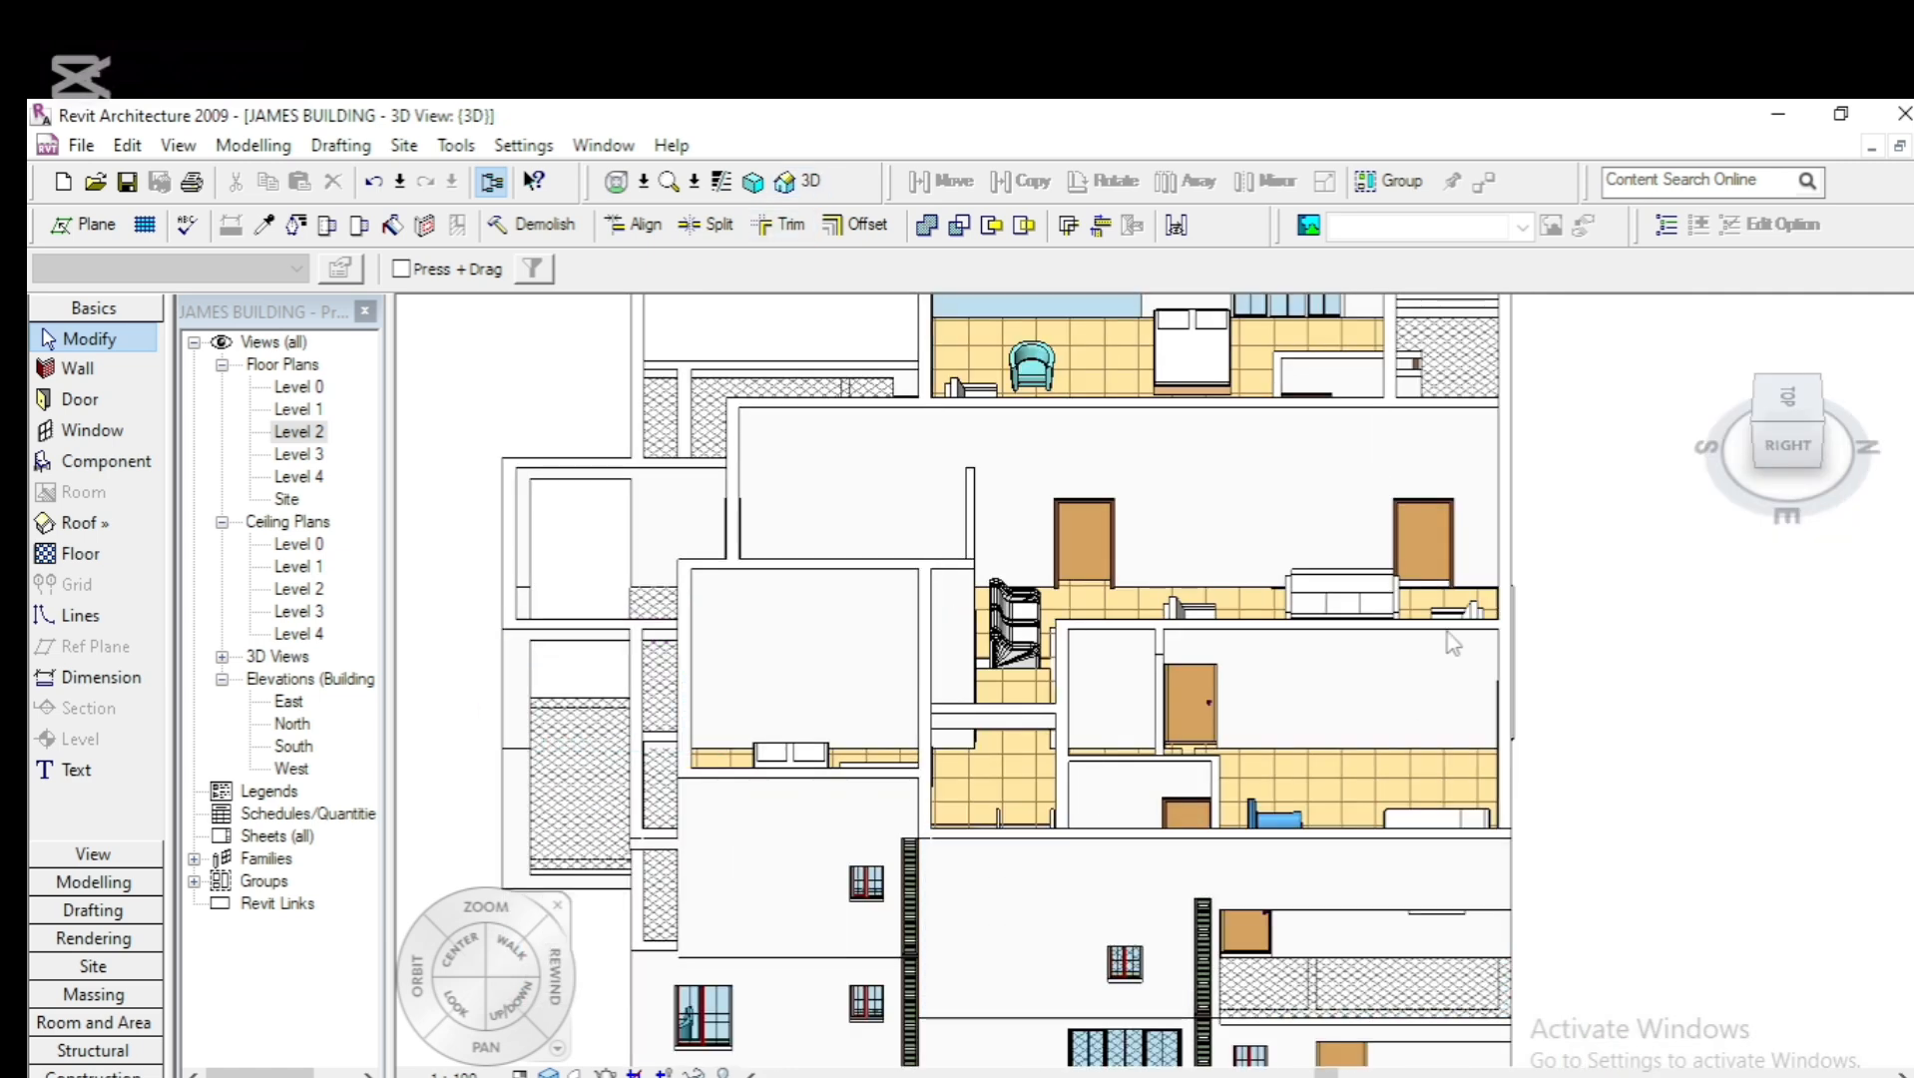
left_click(1793, 446)
scroll(803, 629, "up", 3)
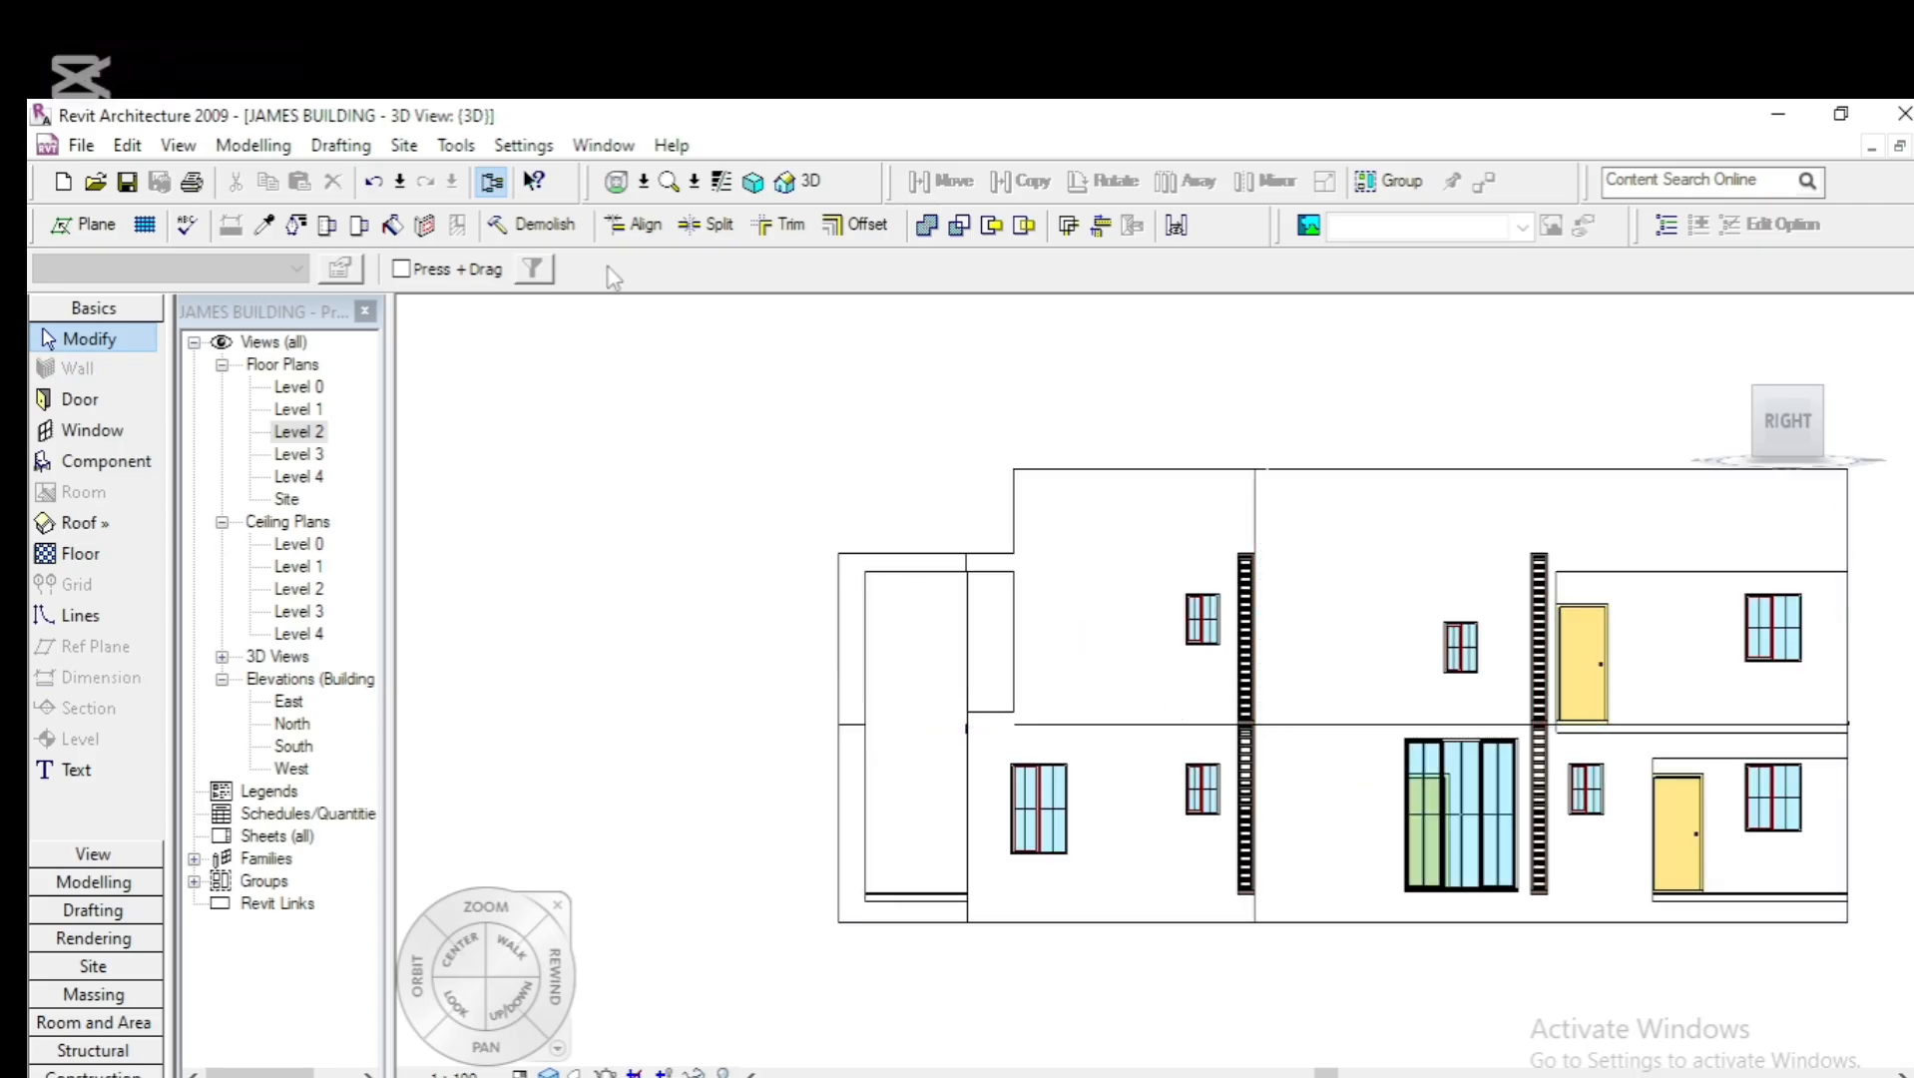
left_click(257, 147)
mouse_move(341, 796)
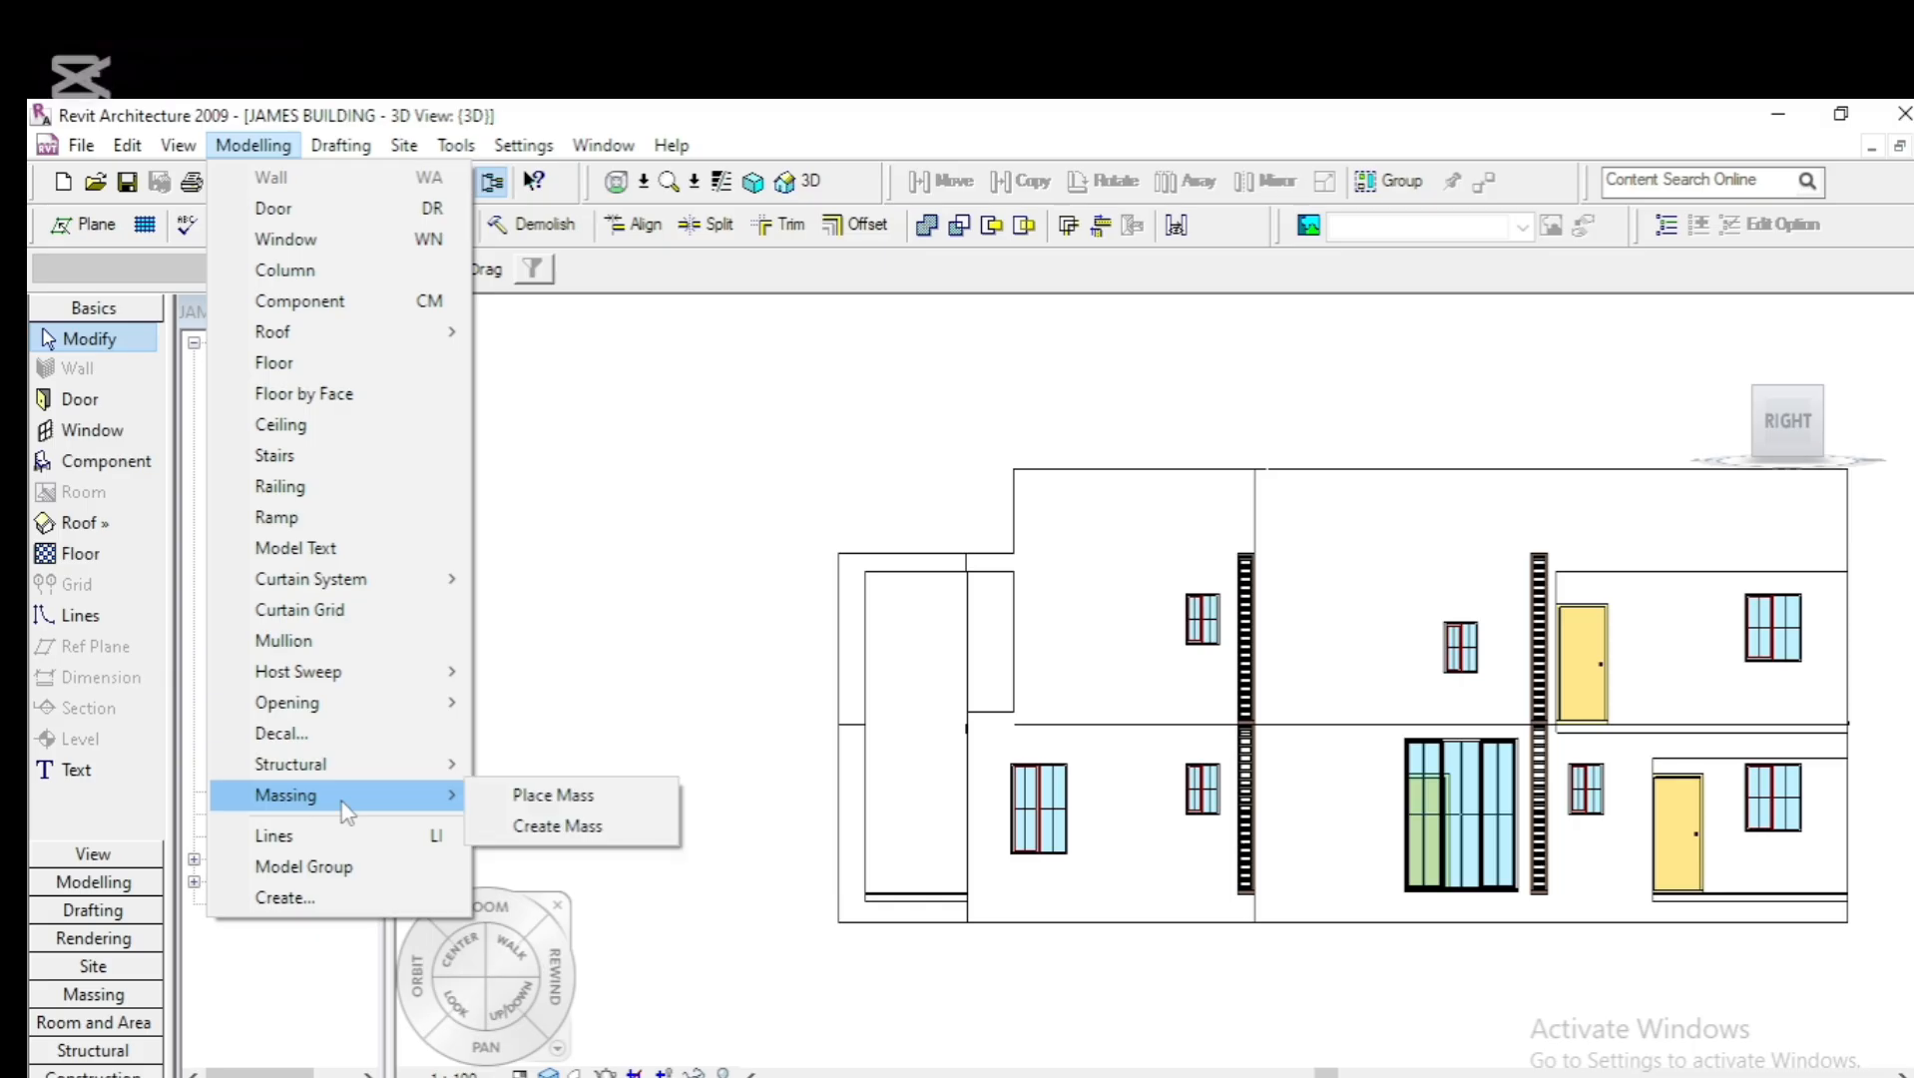
left_click(509, 827)
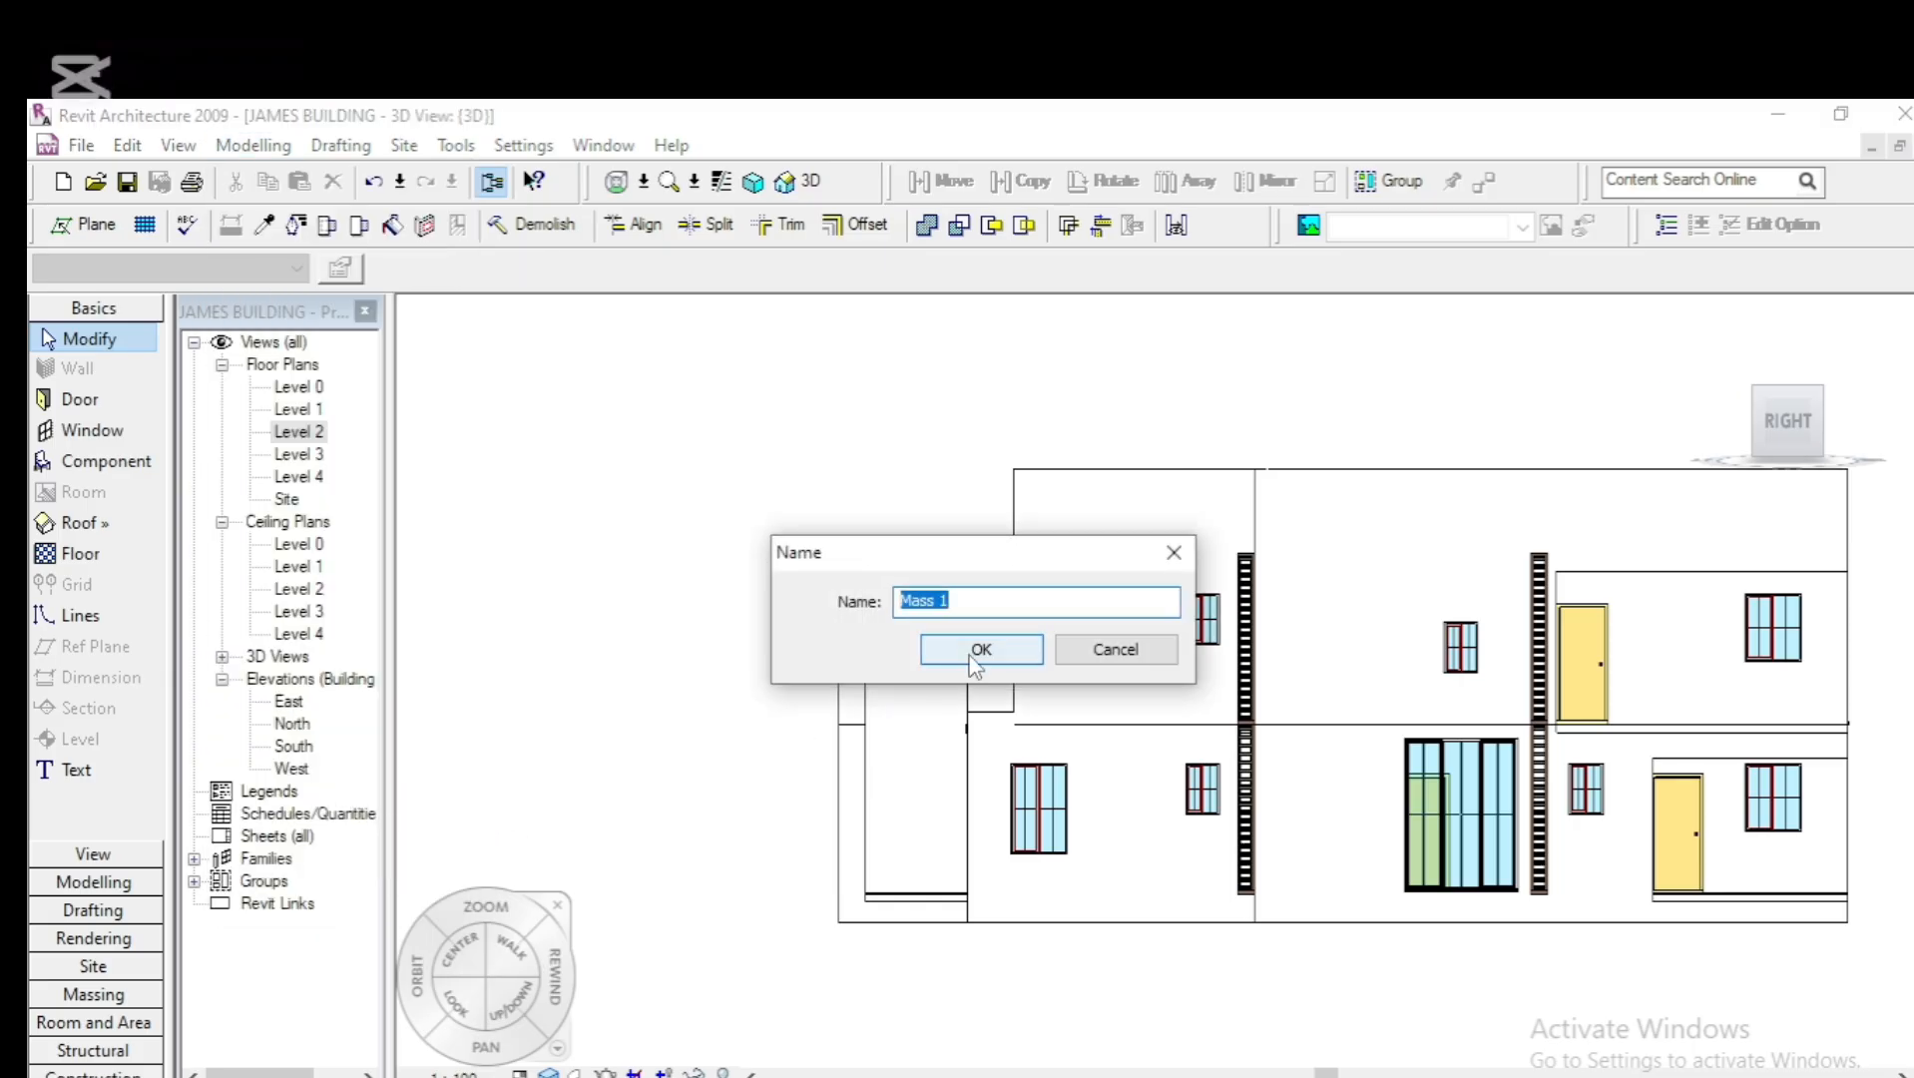
left_click(974, 661)
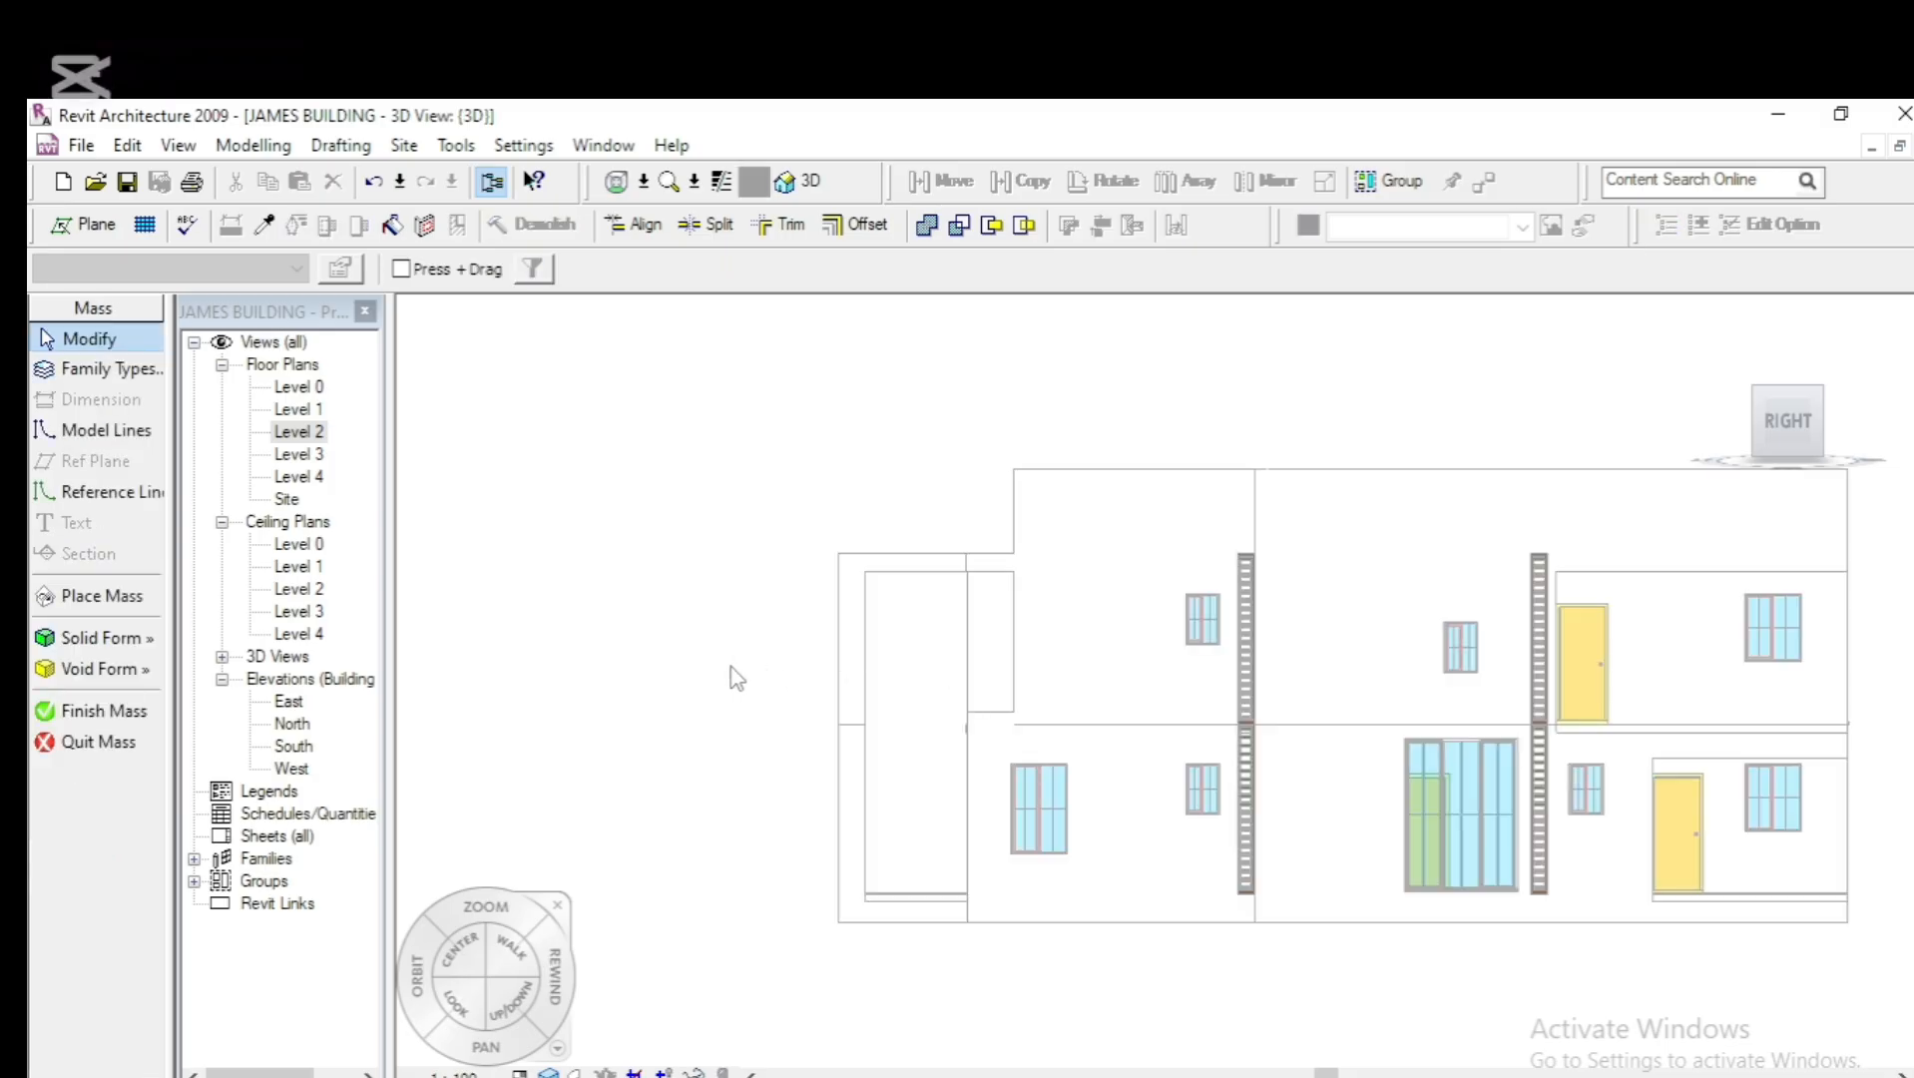
Start a solid sweep with a sketched 2D path and set its work plane to the front ground-floor wall face on the right side
left_click(86, 646)
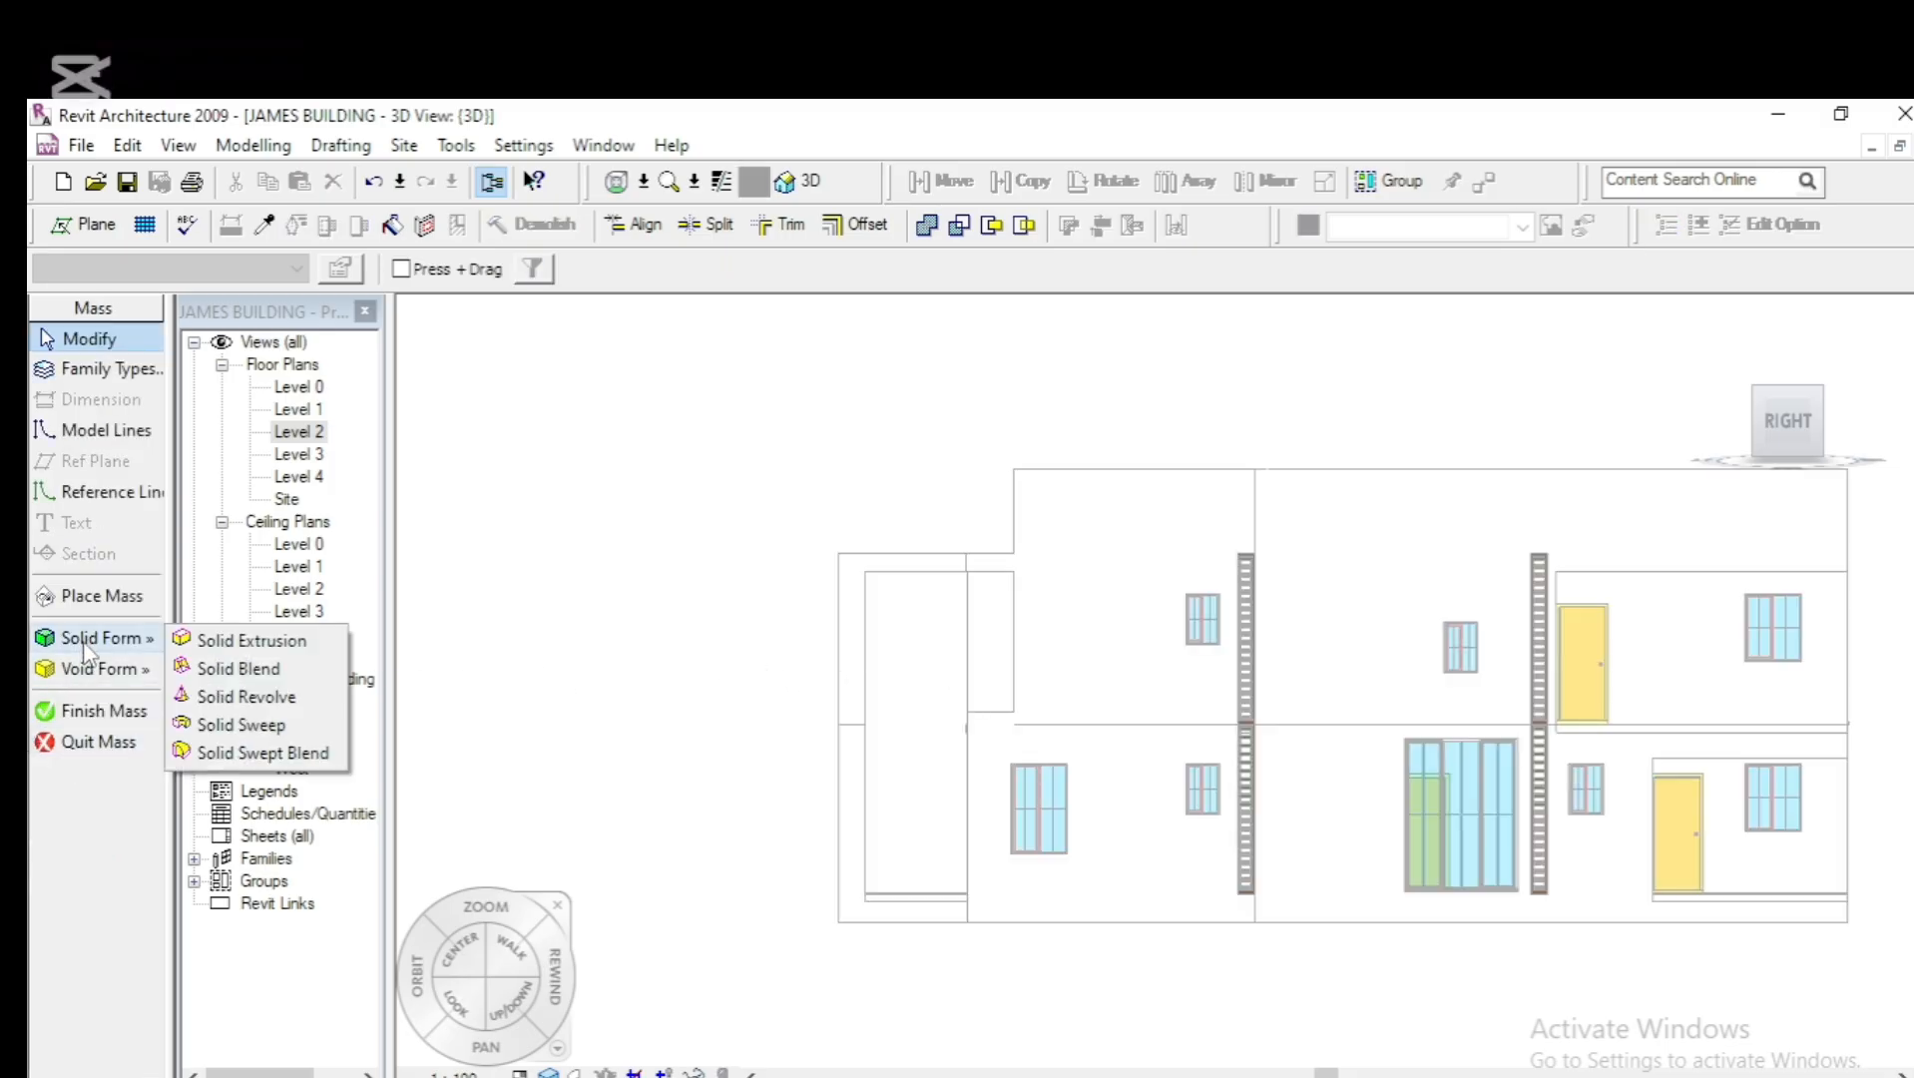
left_click(221, 734)
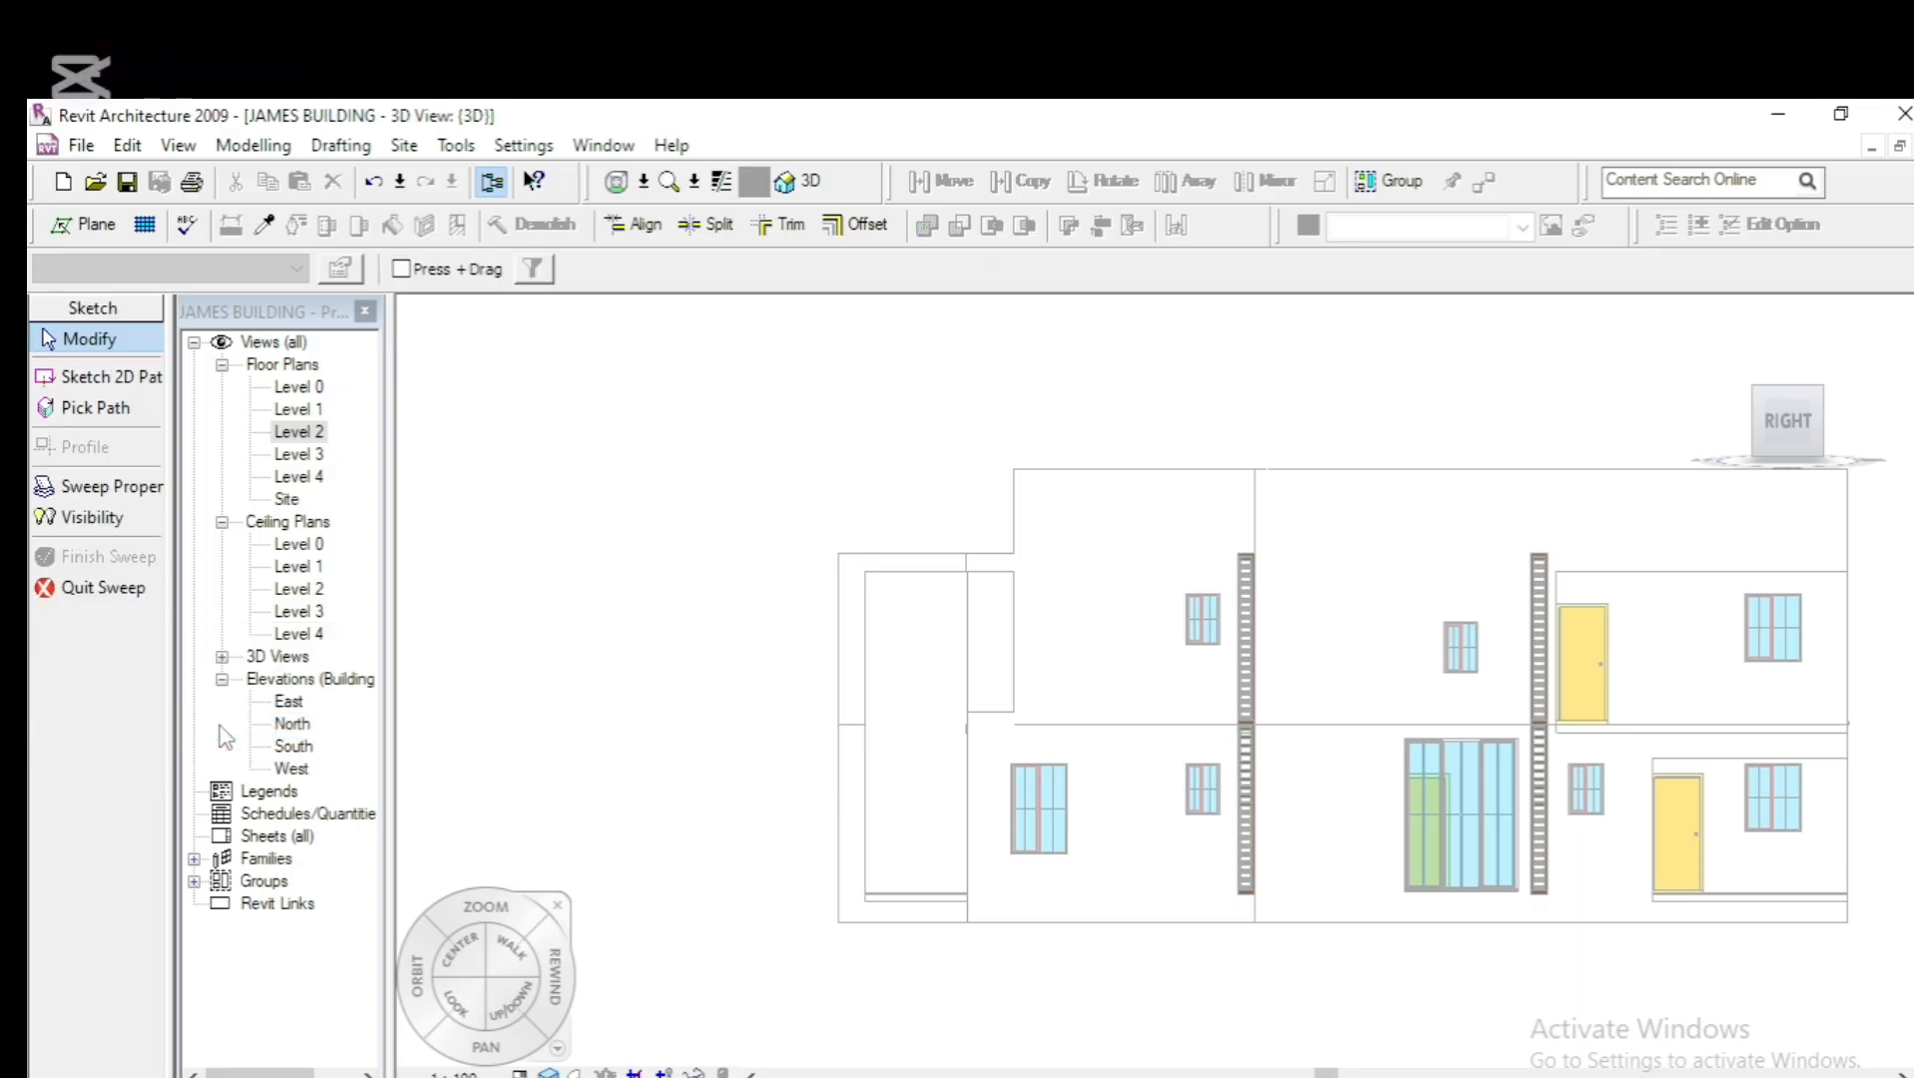
left_click(85, 383)
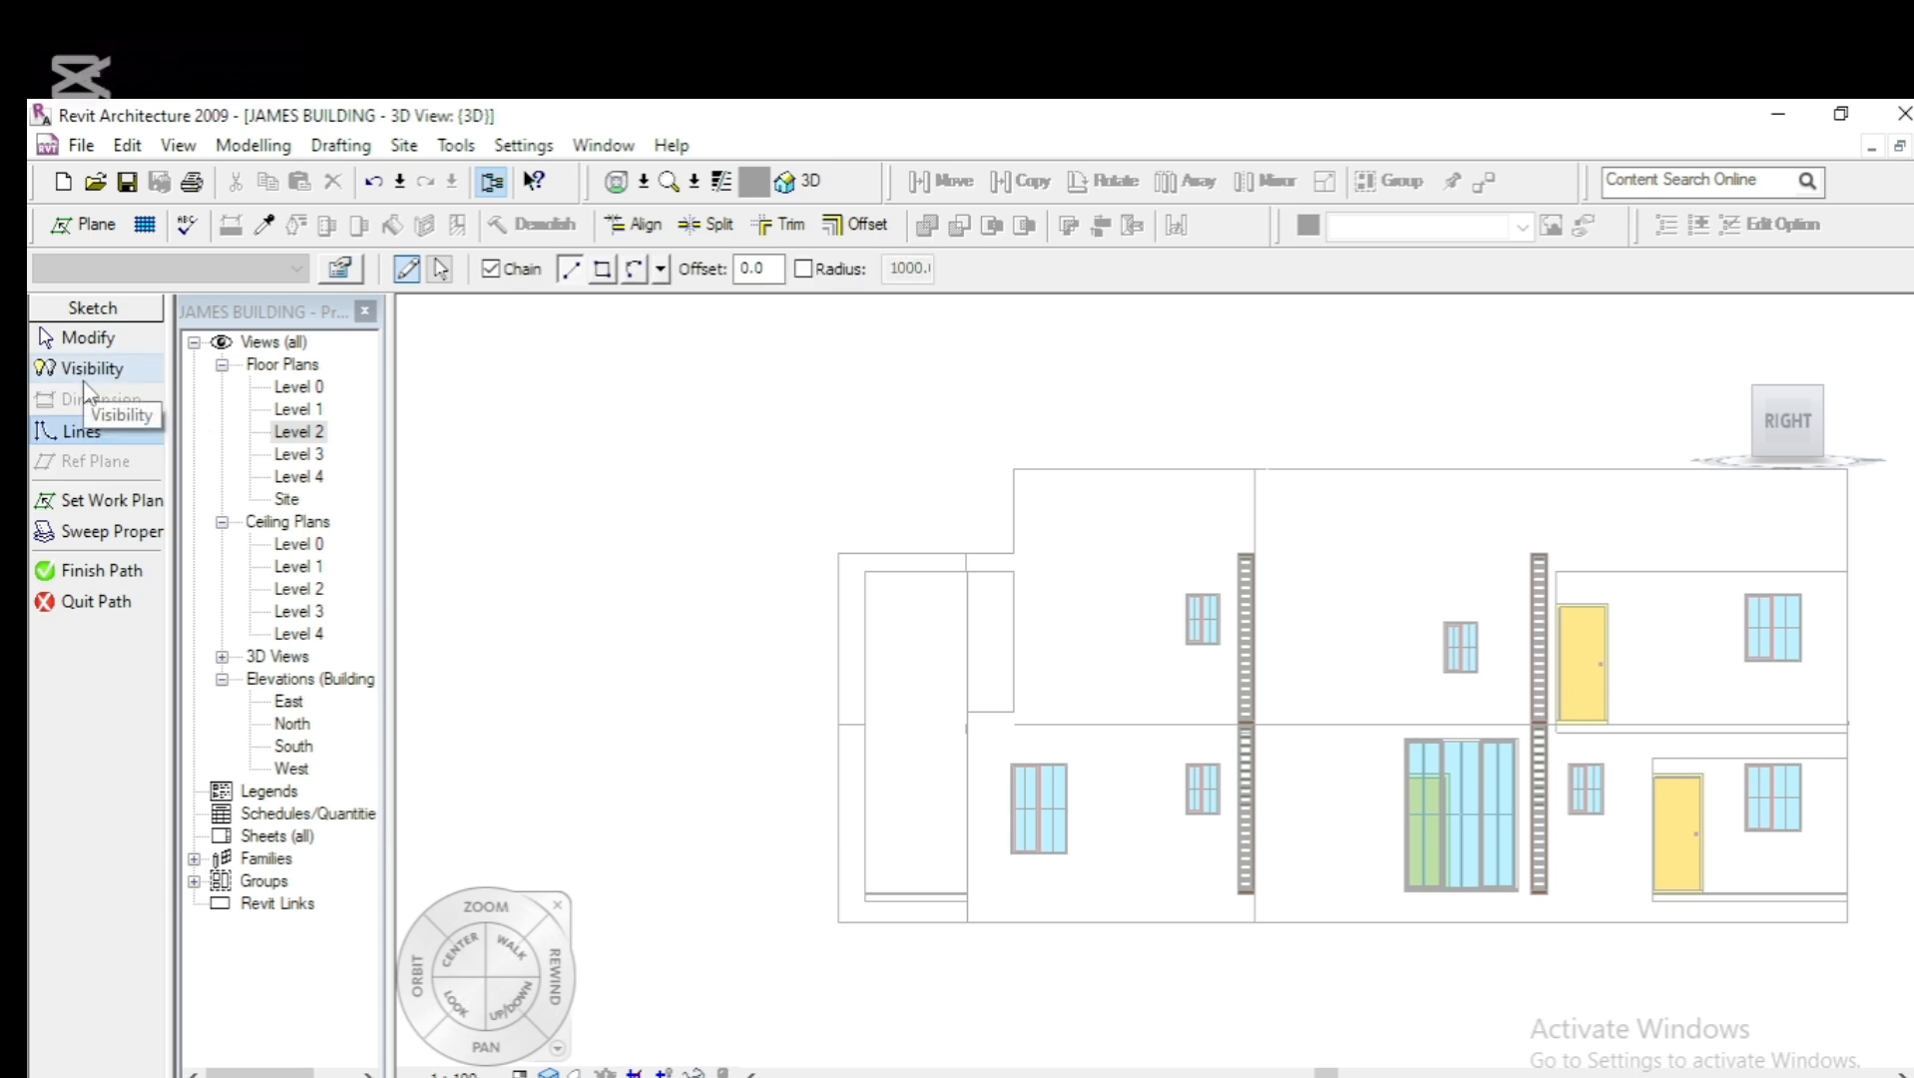
left_click(93, 511)
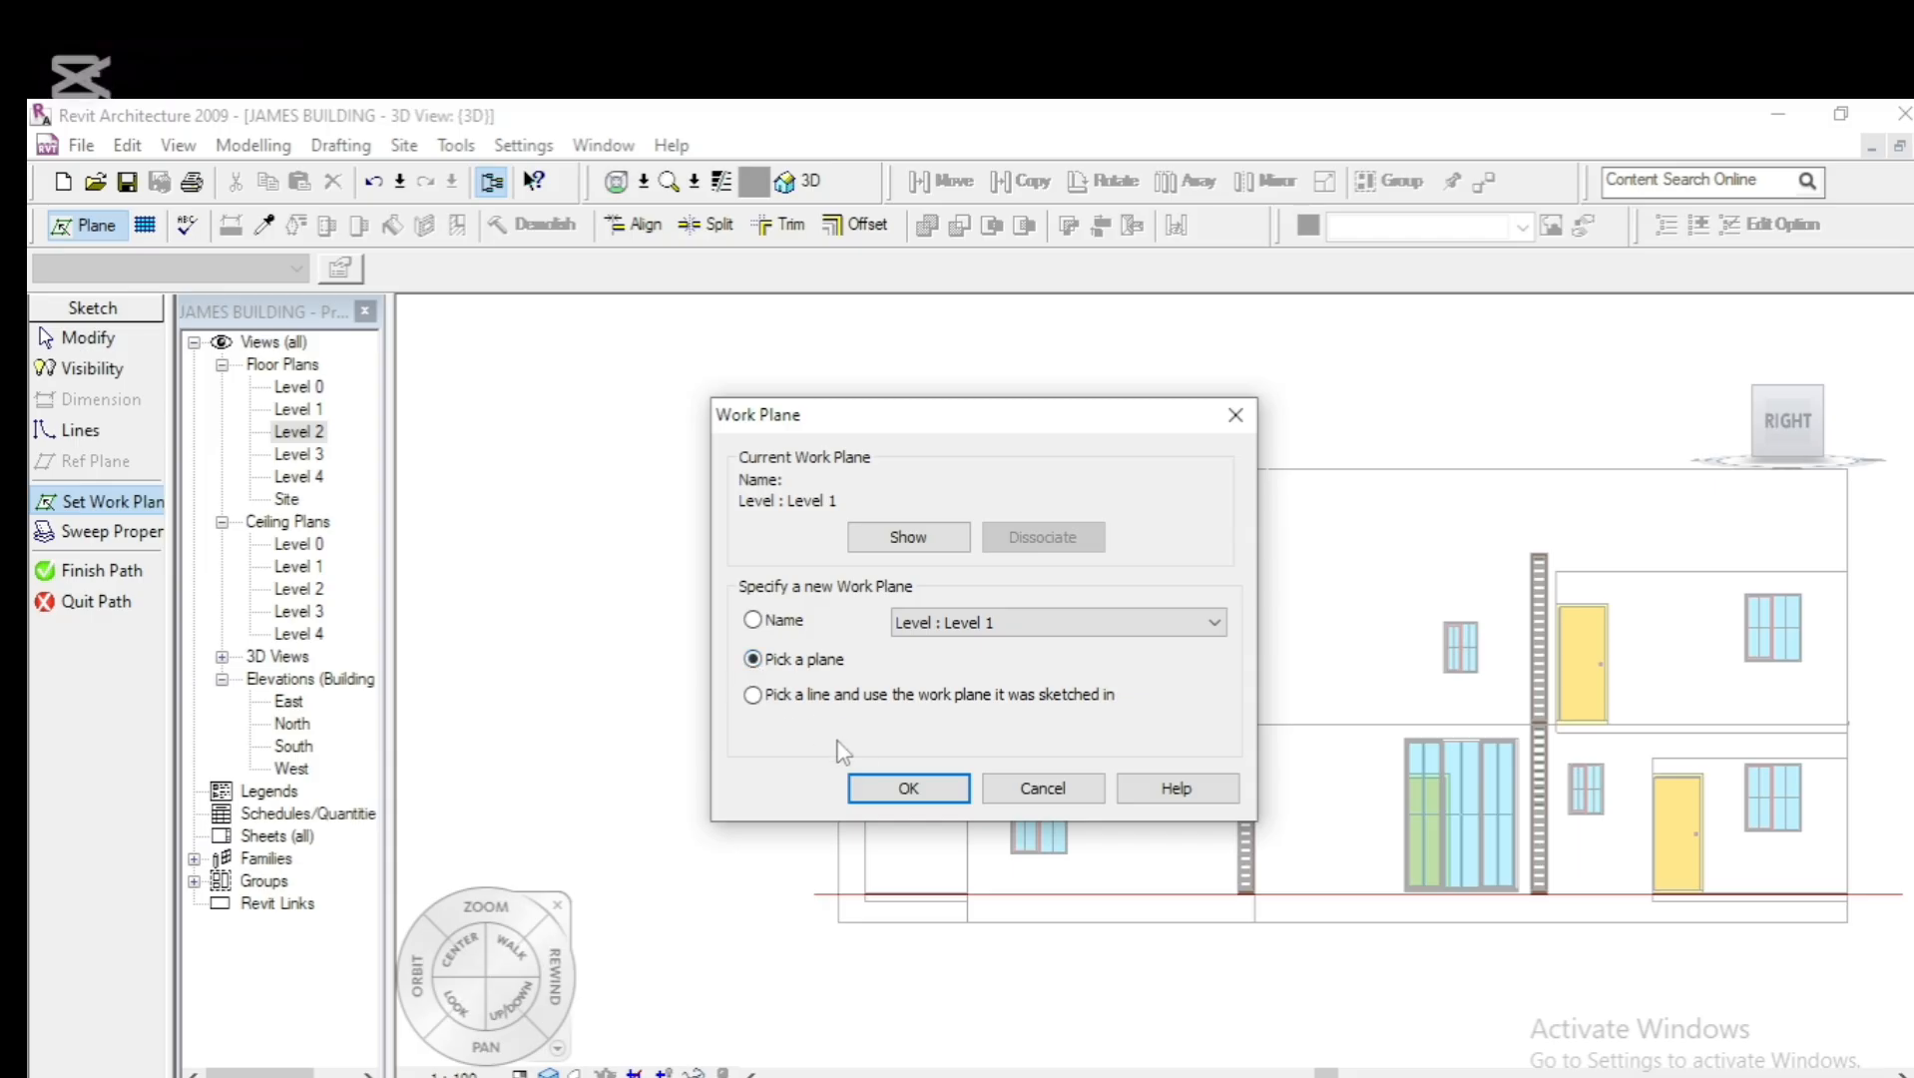
left_click(901, 788)
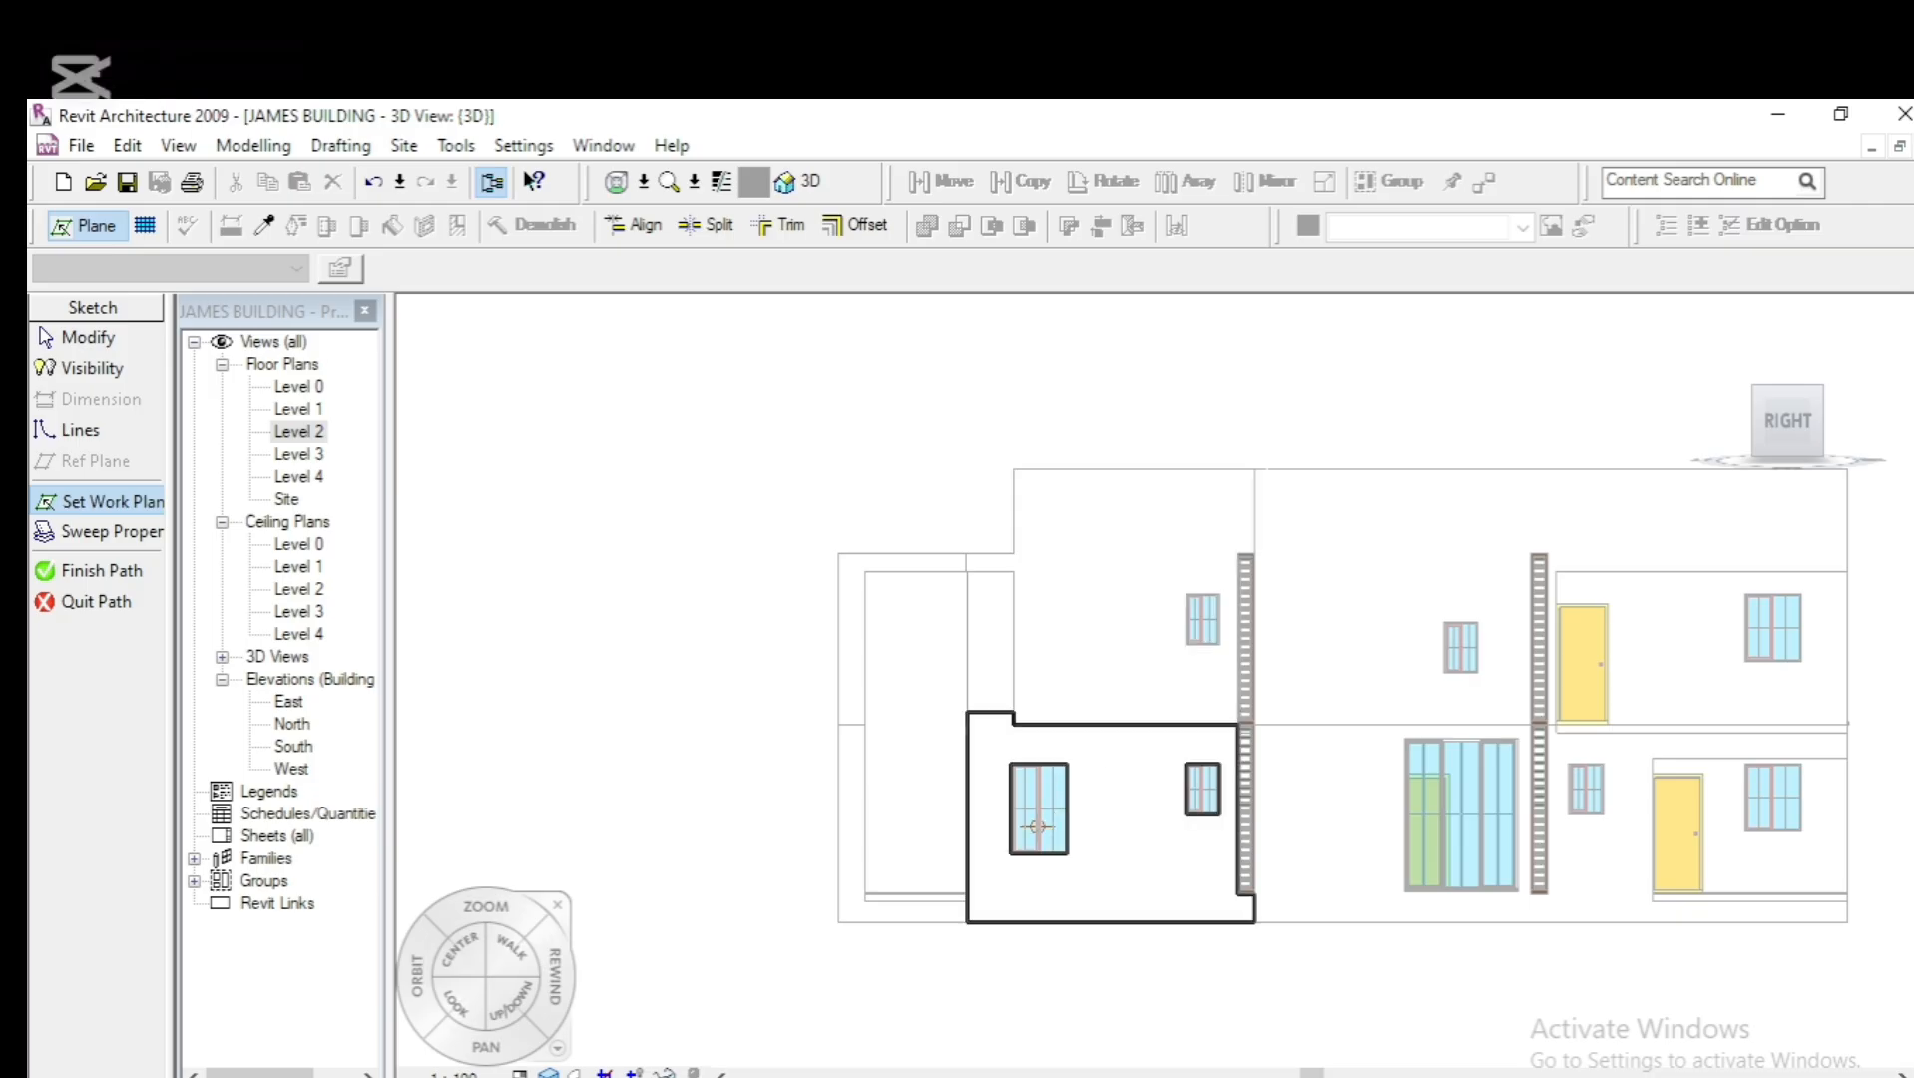
left_click(973, 846)
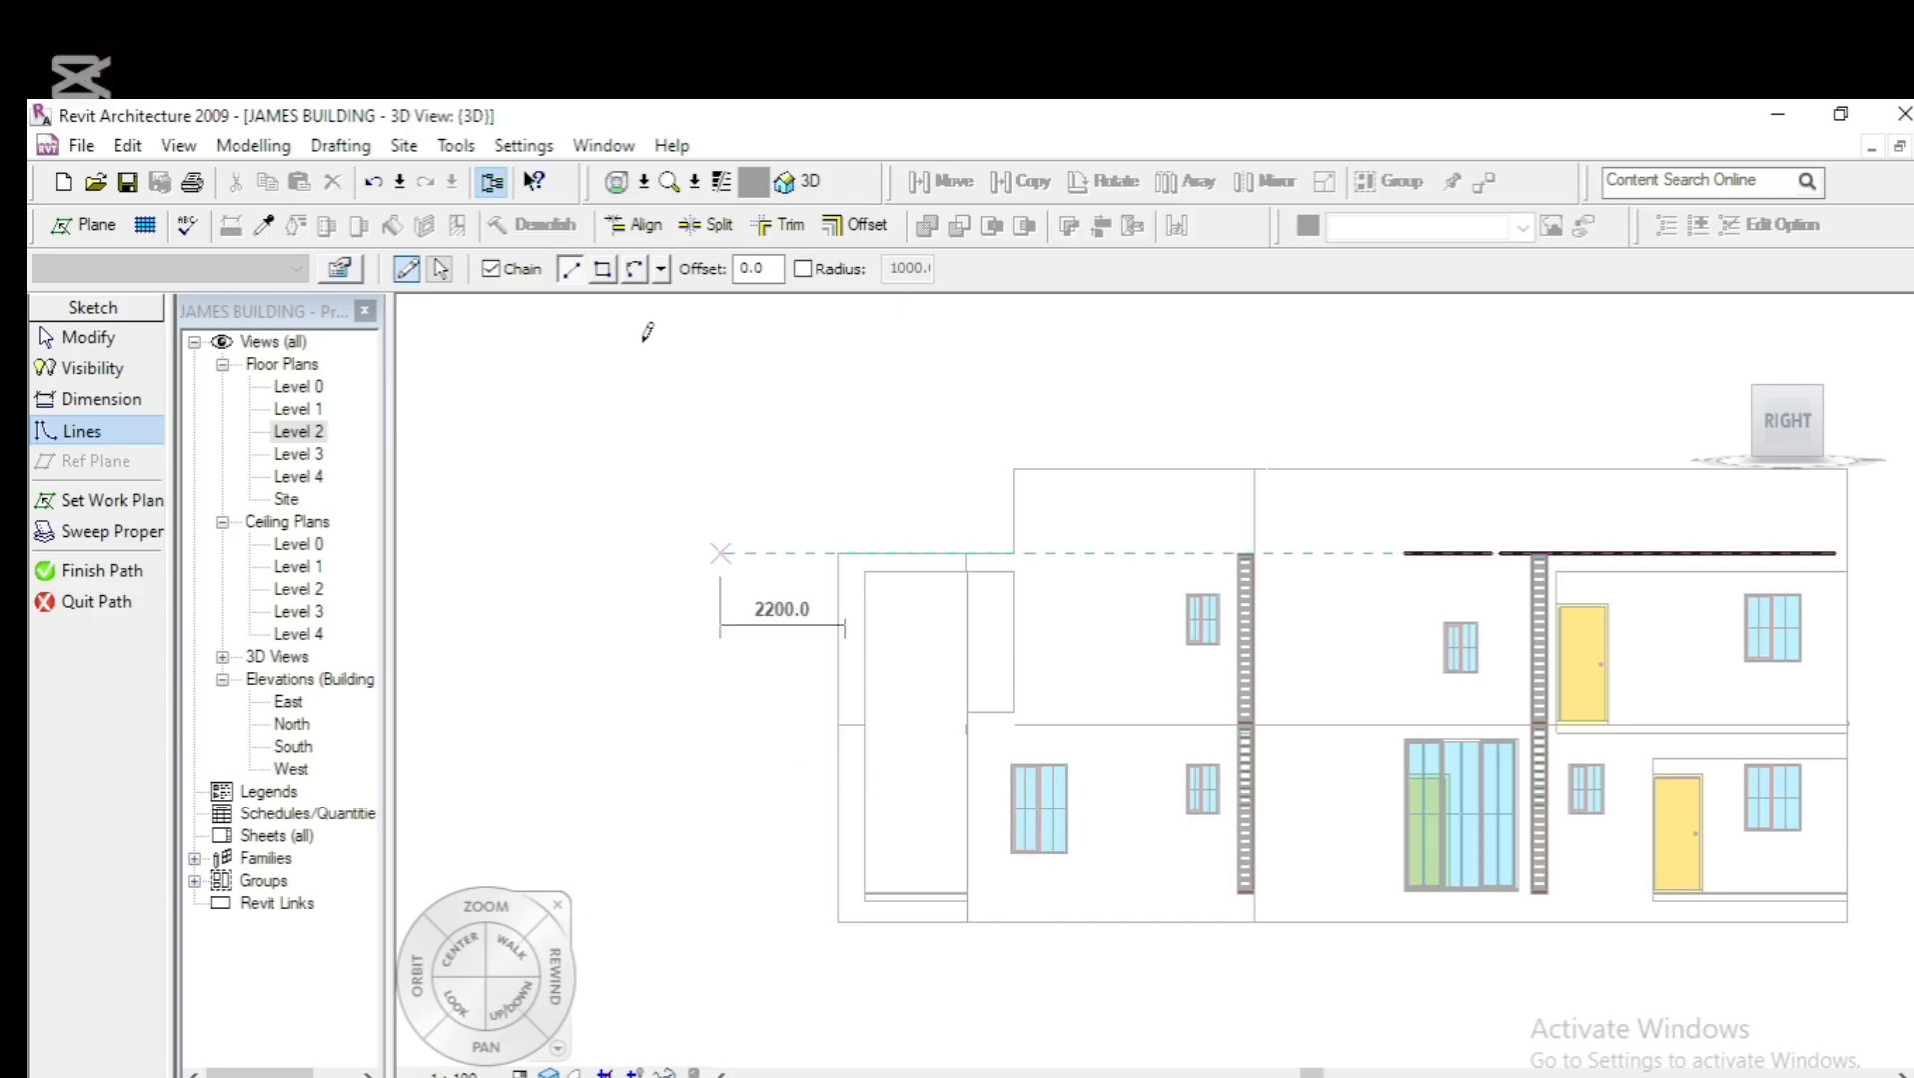
Sketch a rectangular sweep path 1600 mm high around the large ground-floor window near the front corner and finish the path
left_click(603, 271)
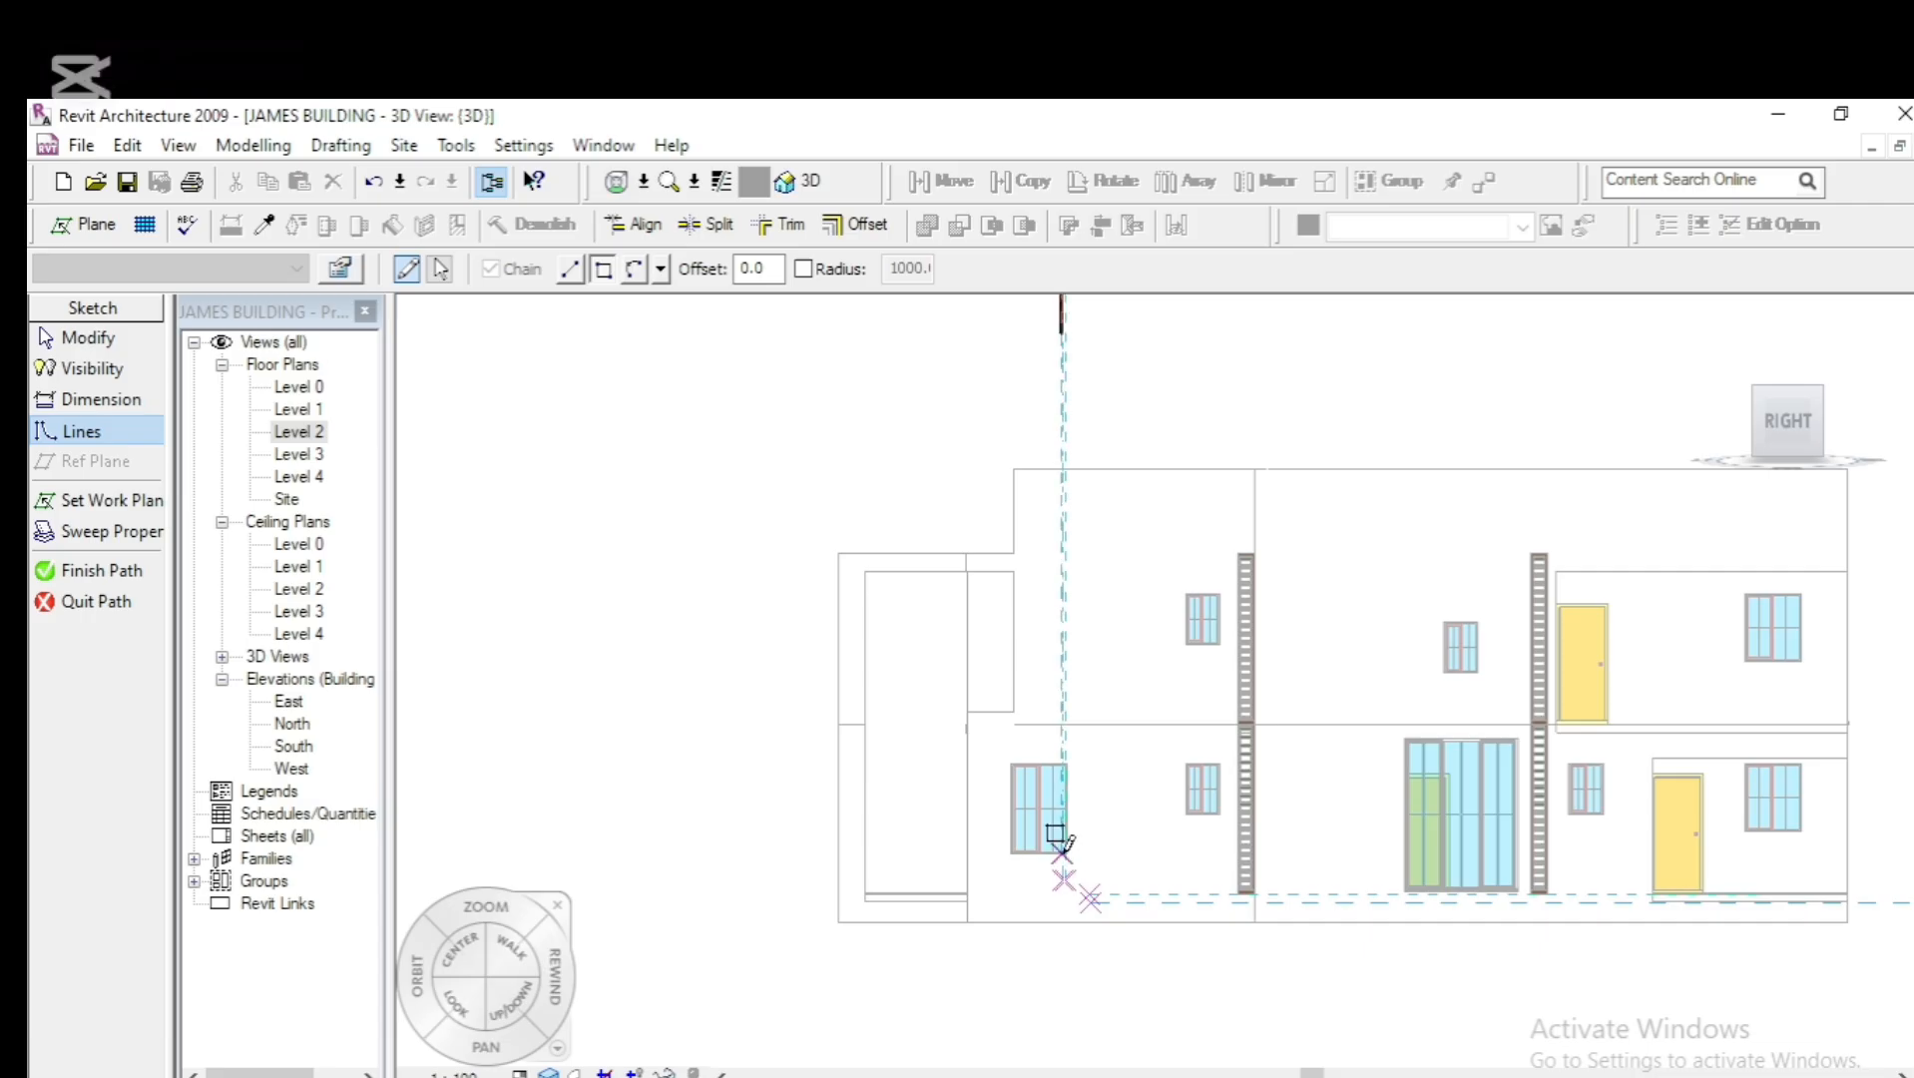
scroll(1055, 836, "up", 5)
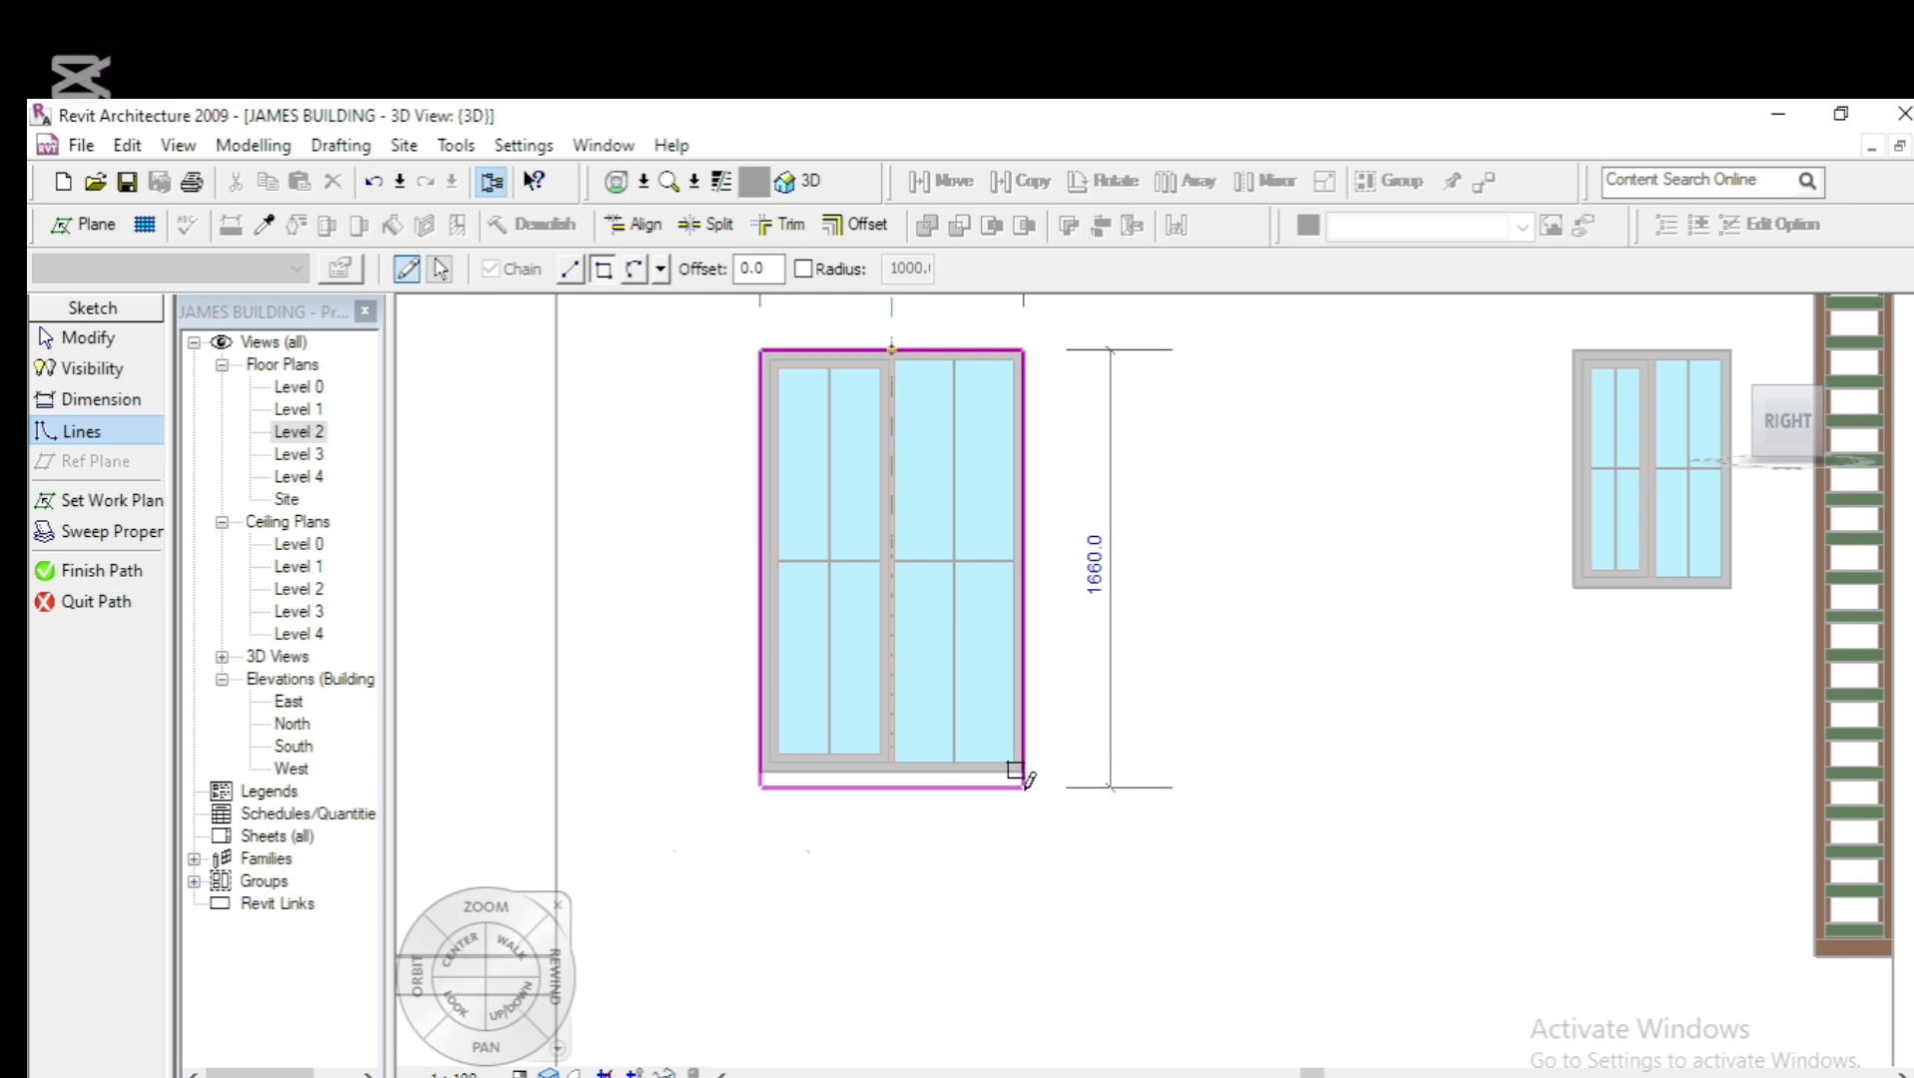
left_click(1024, 770)
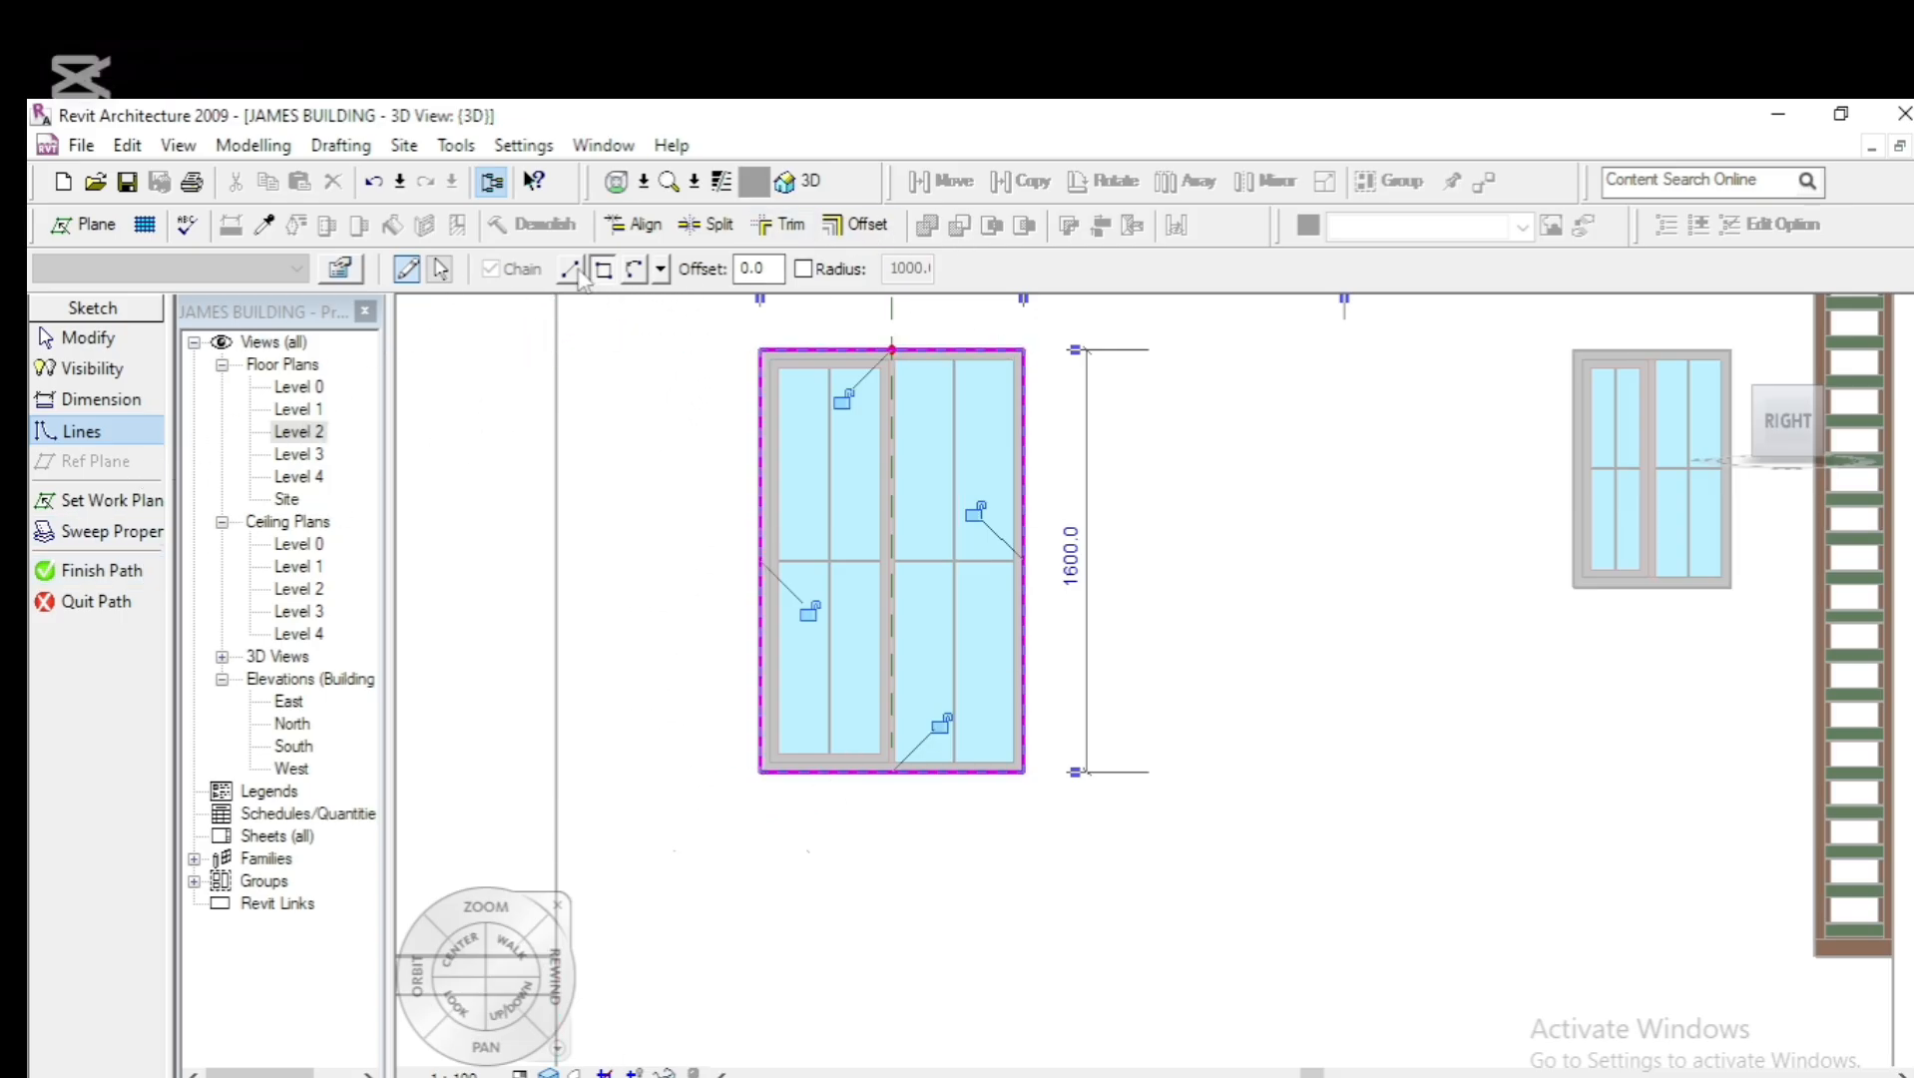
left_click(100, 570)
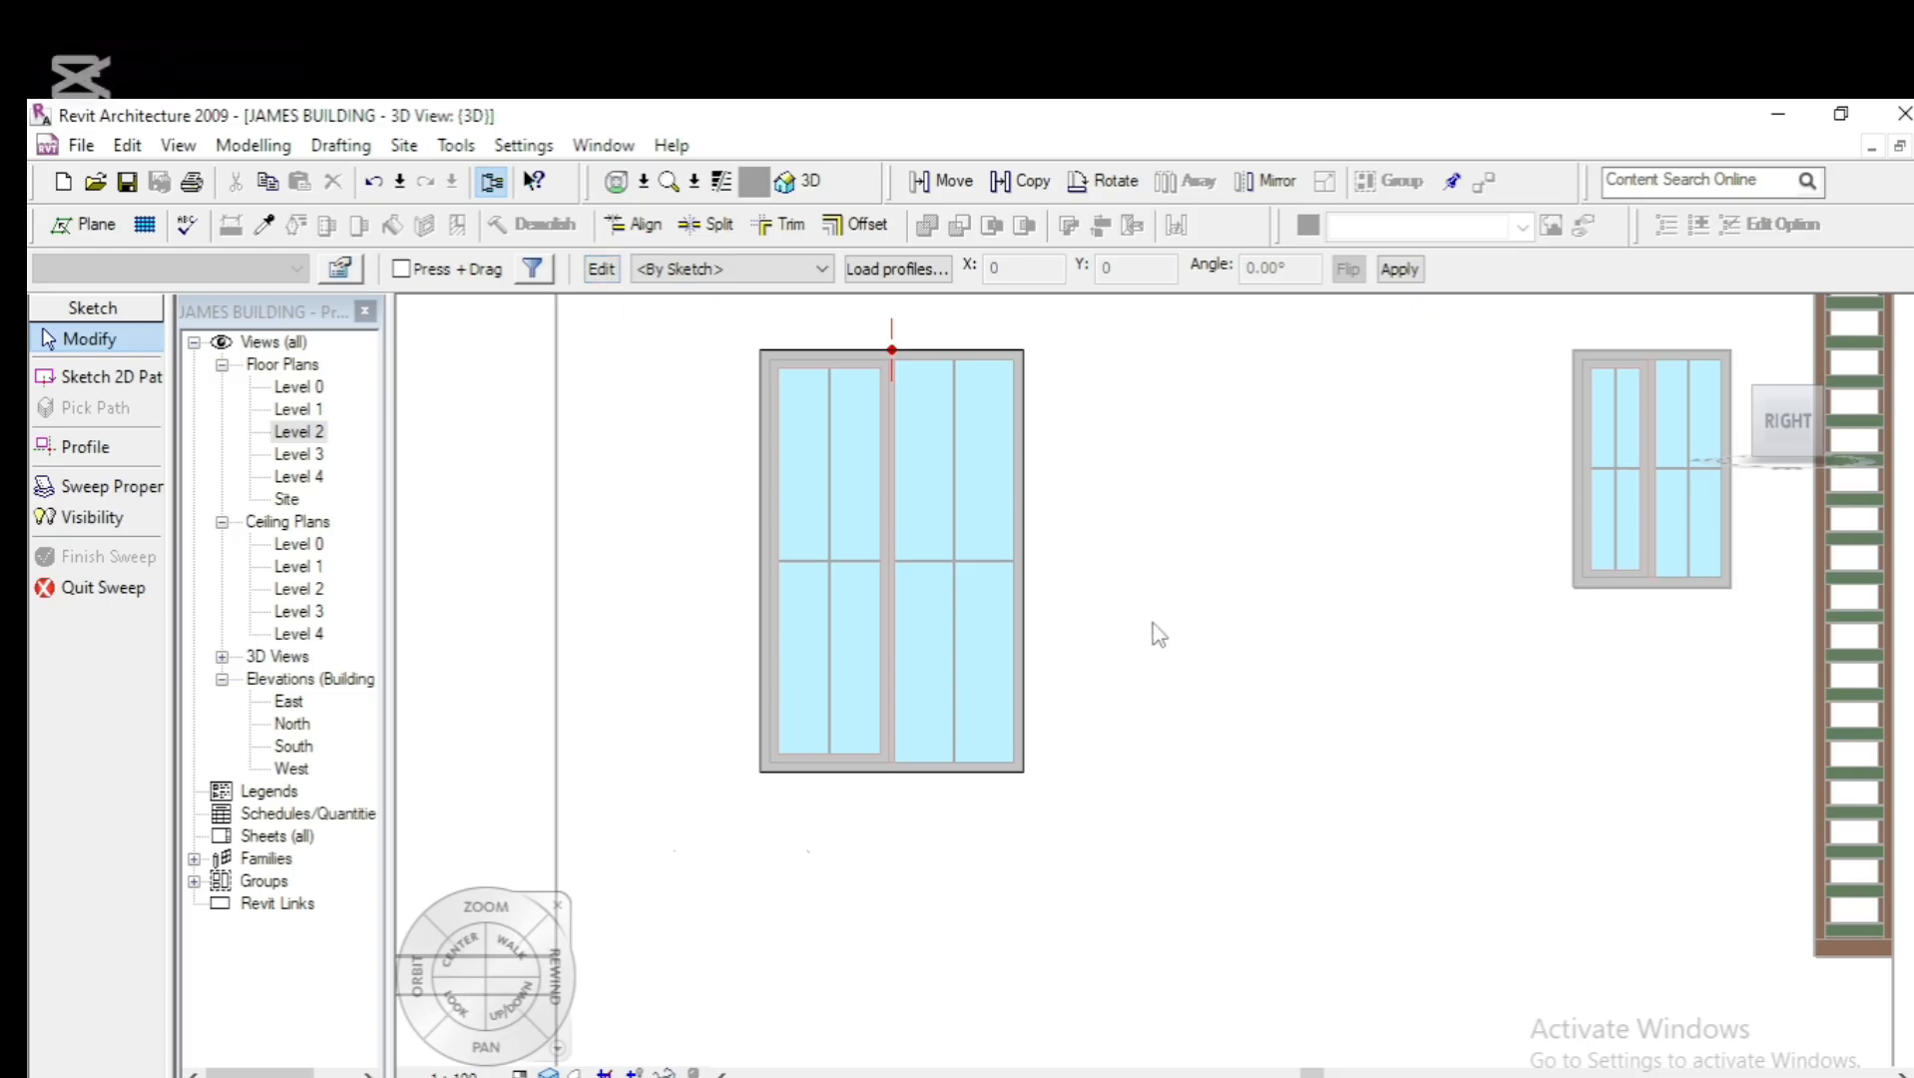
Start sketching the sweep profile and show the window path's profile plane in the South elevation
scroll(1138, 635, "down", 4)
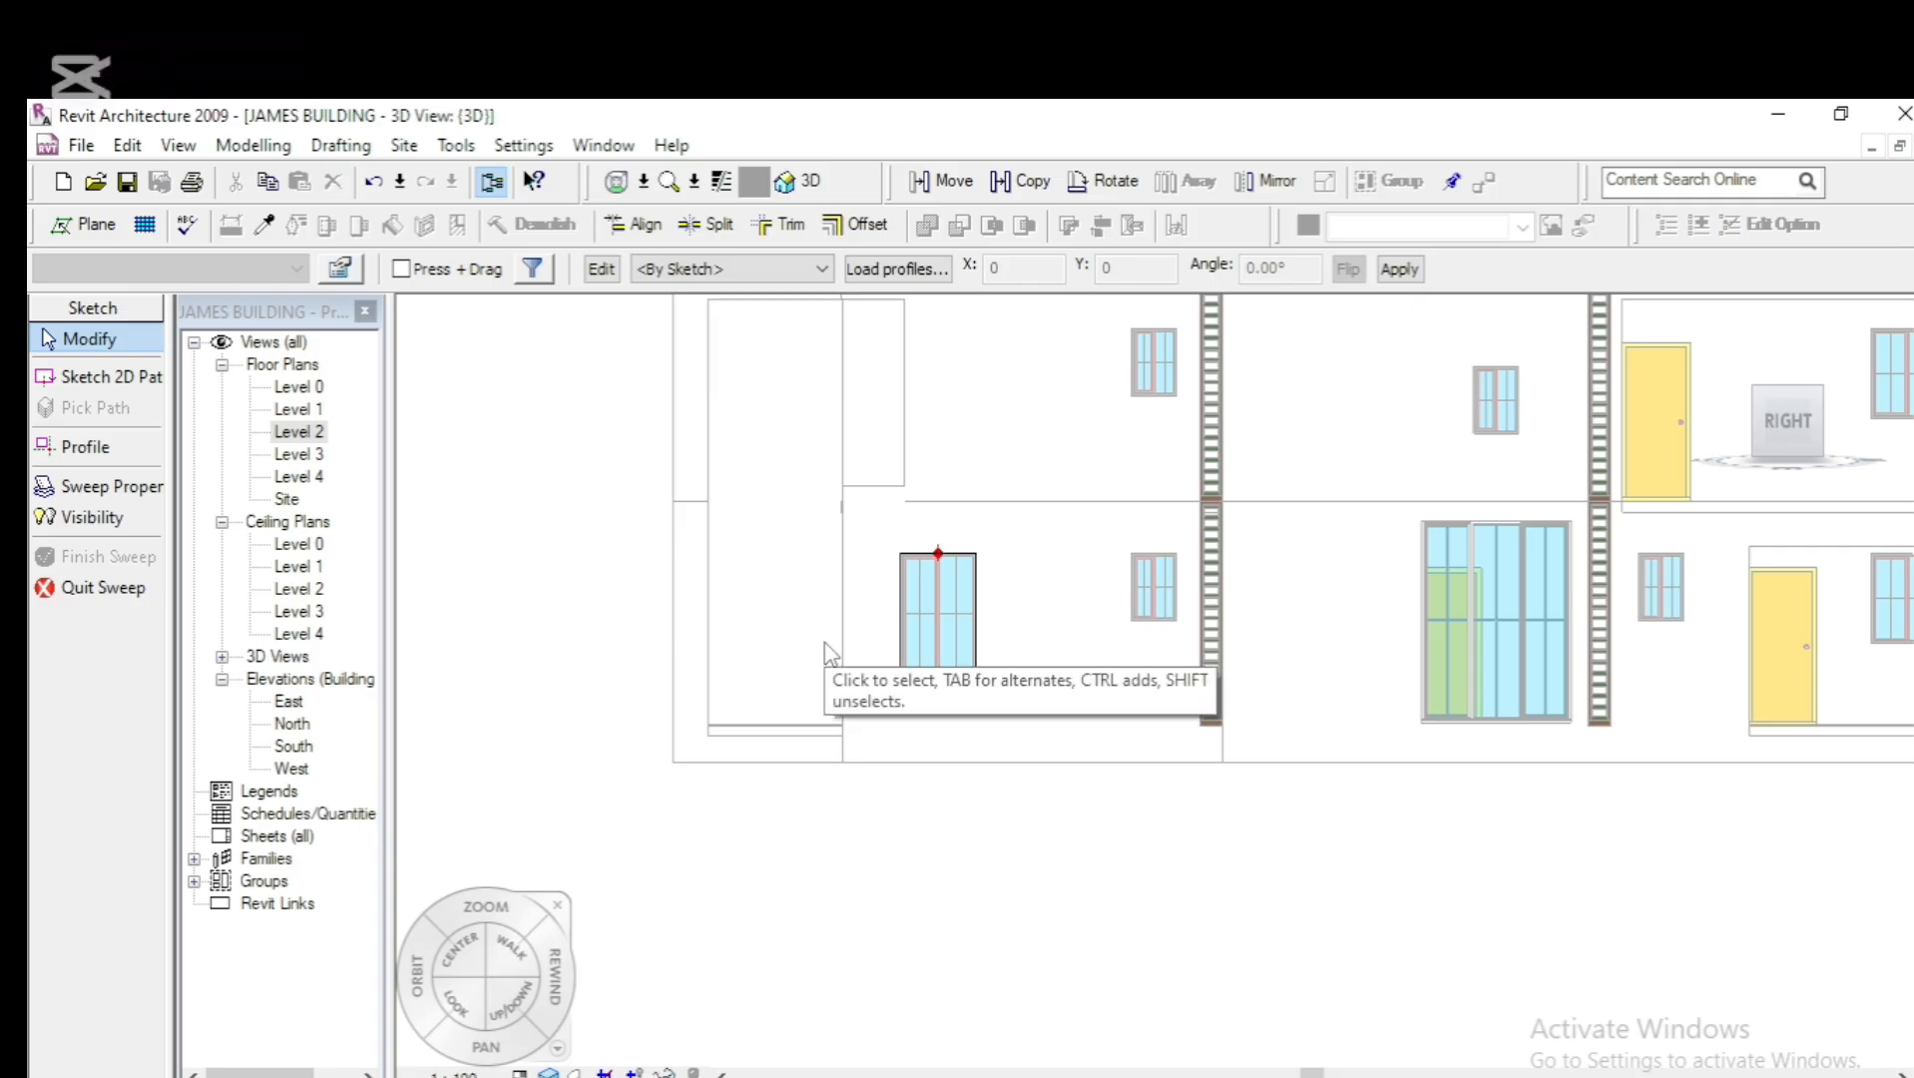
scroll(824, 654, "down", 3)
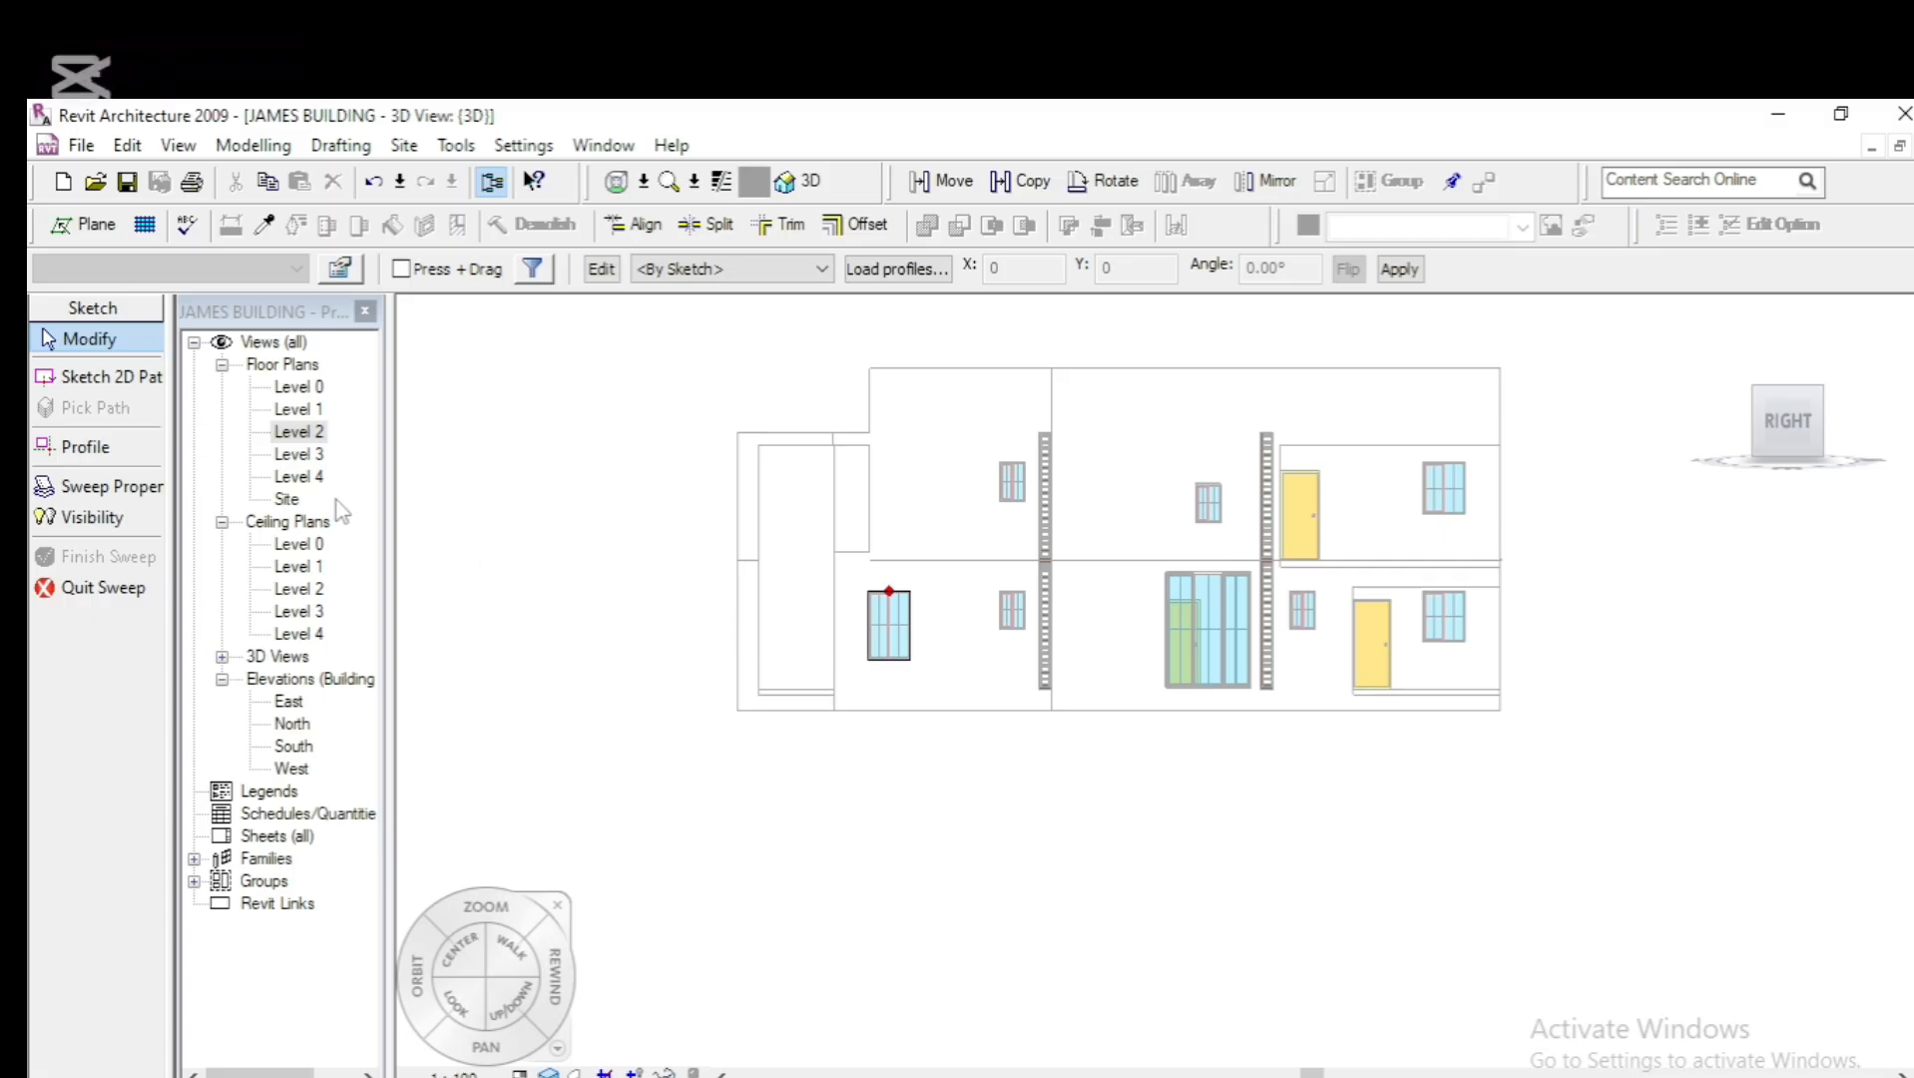
left_click(601, 268)
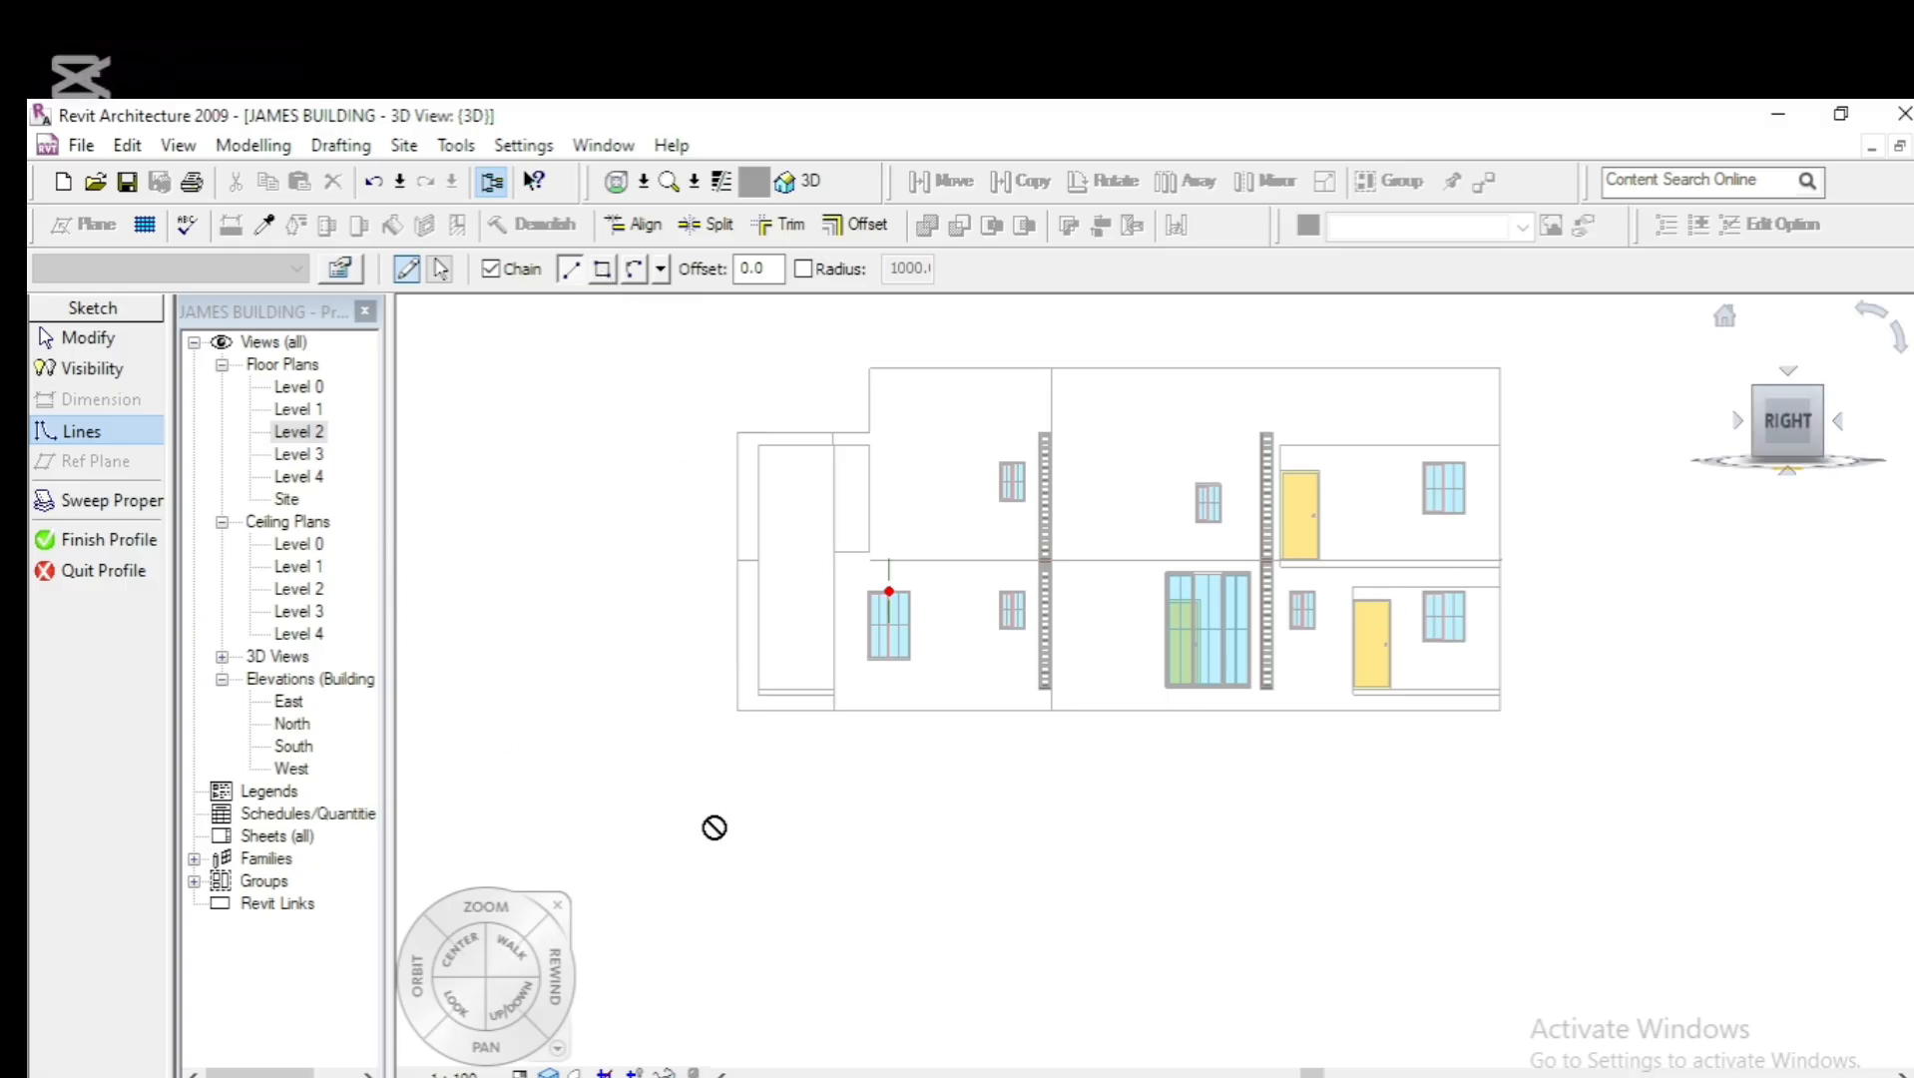
double_click(296, 724)
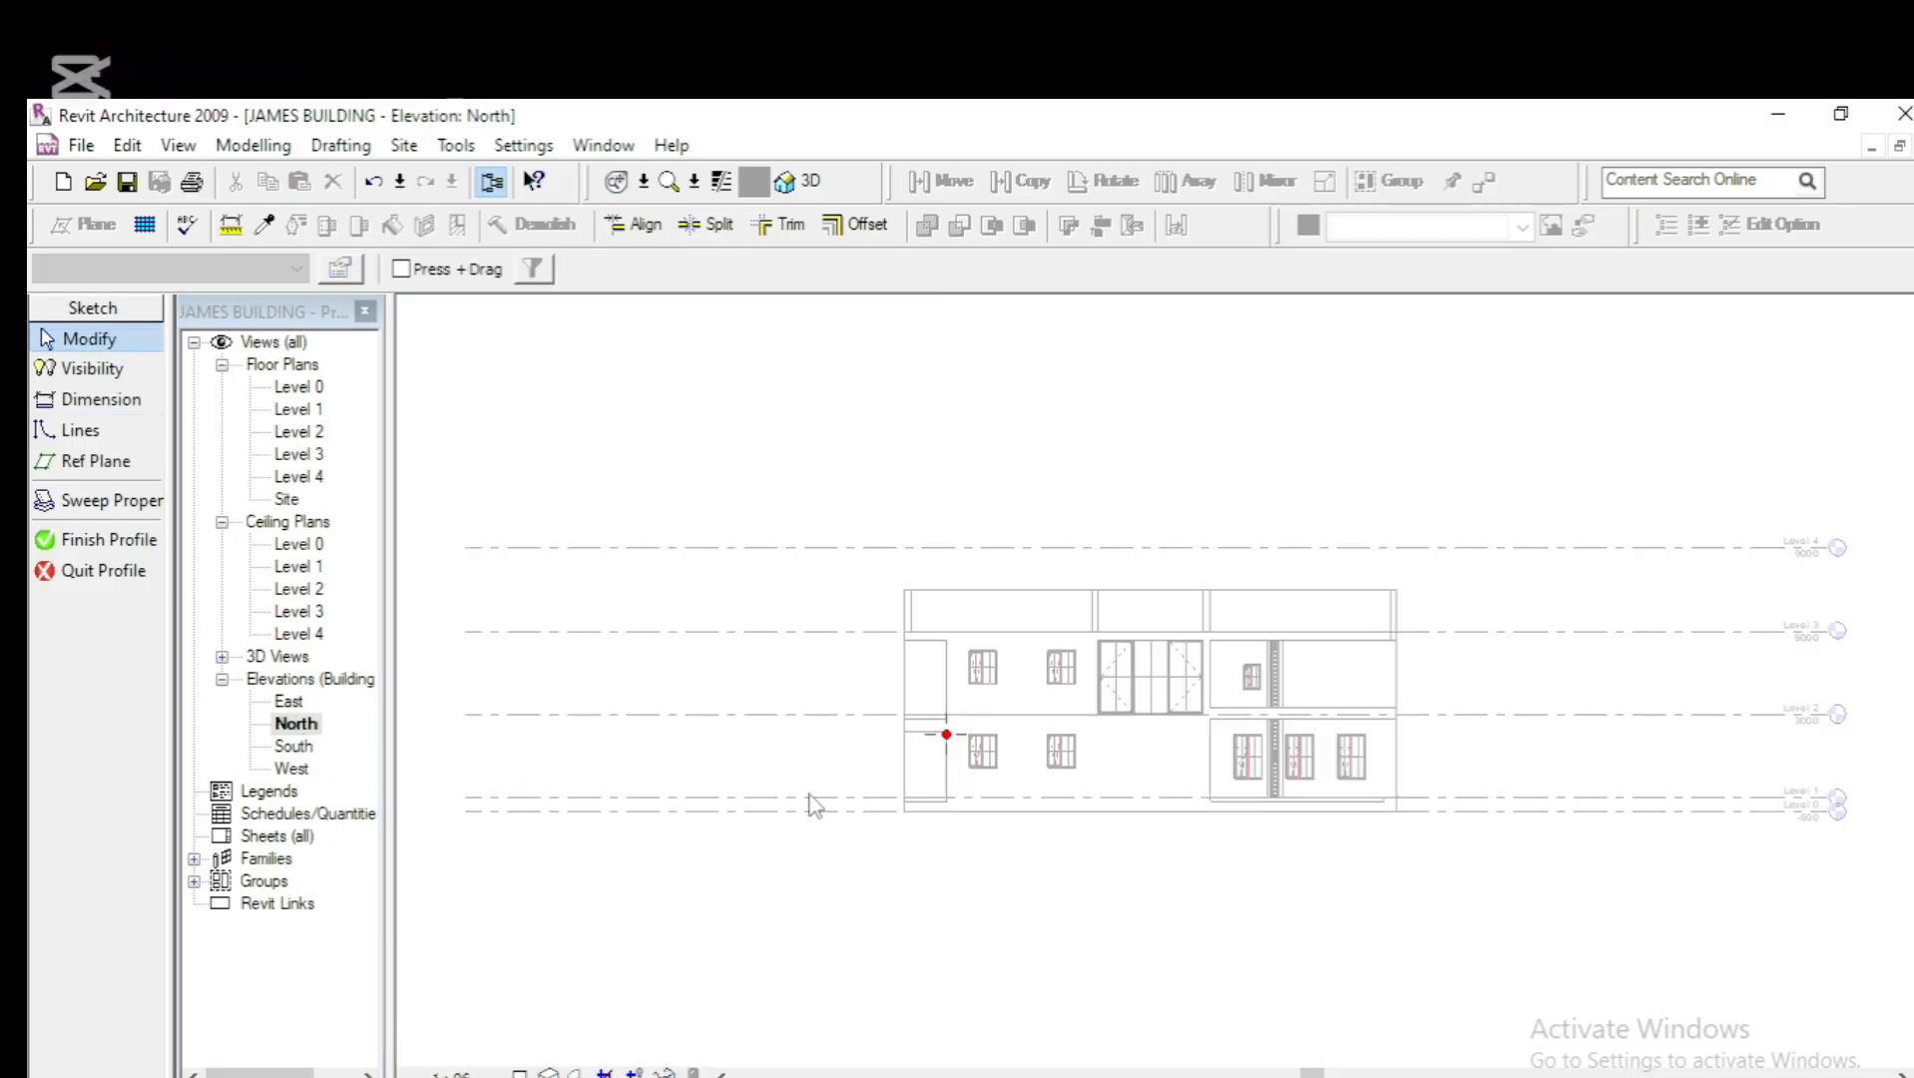
scroll(944, 734, "up", 3)
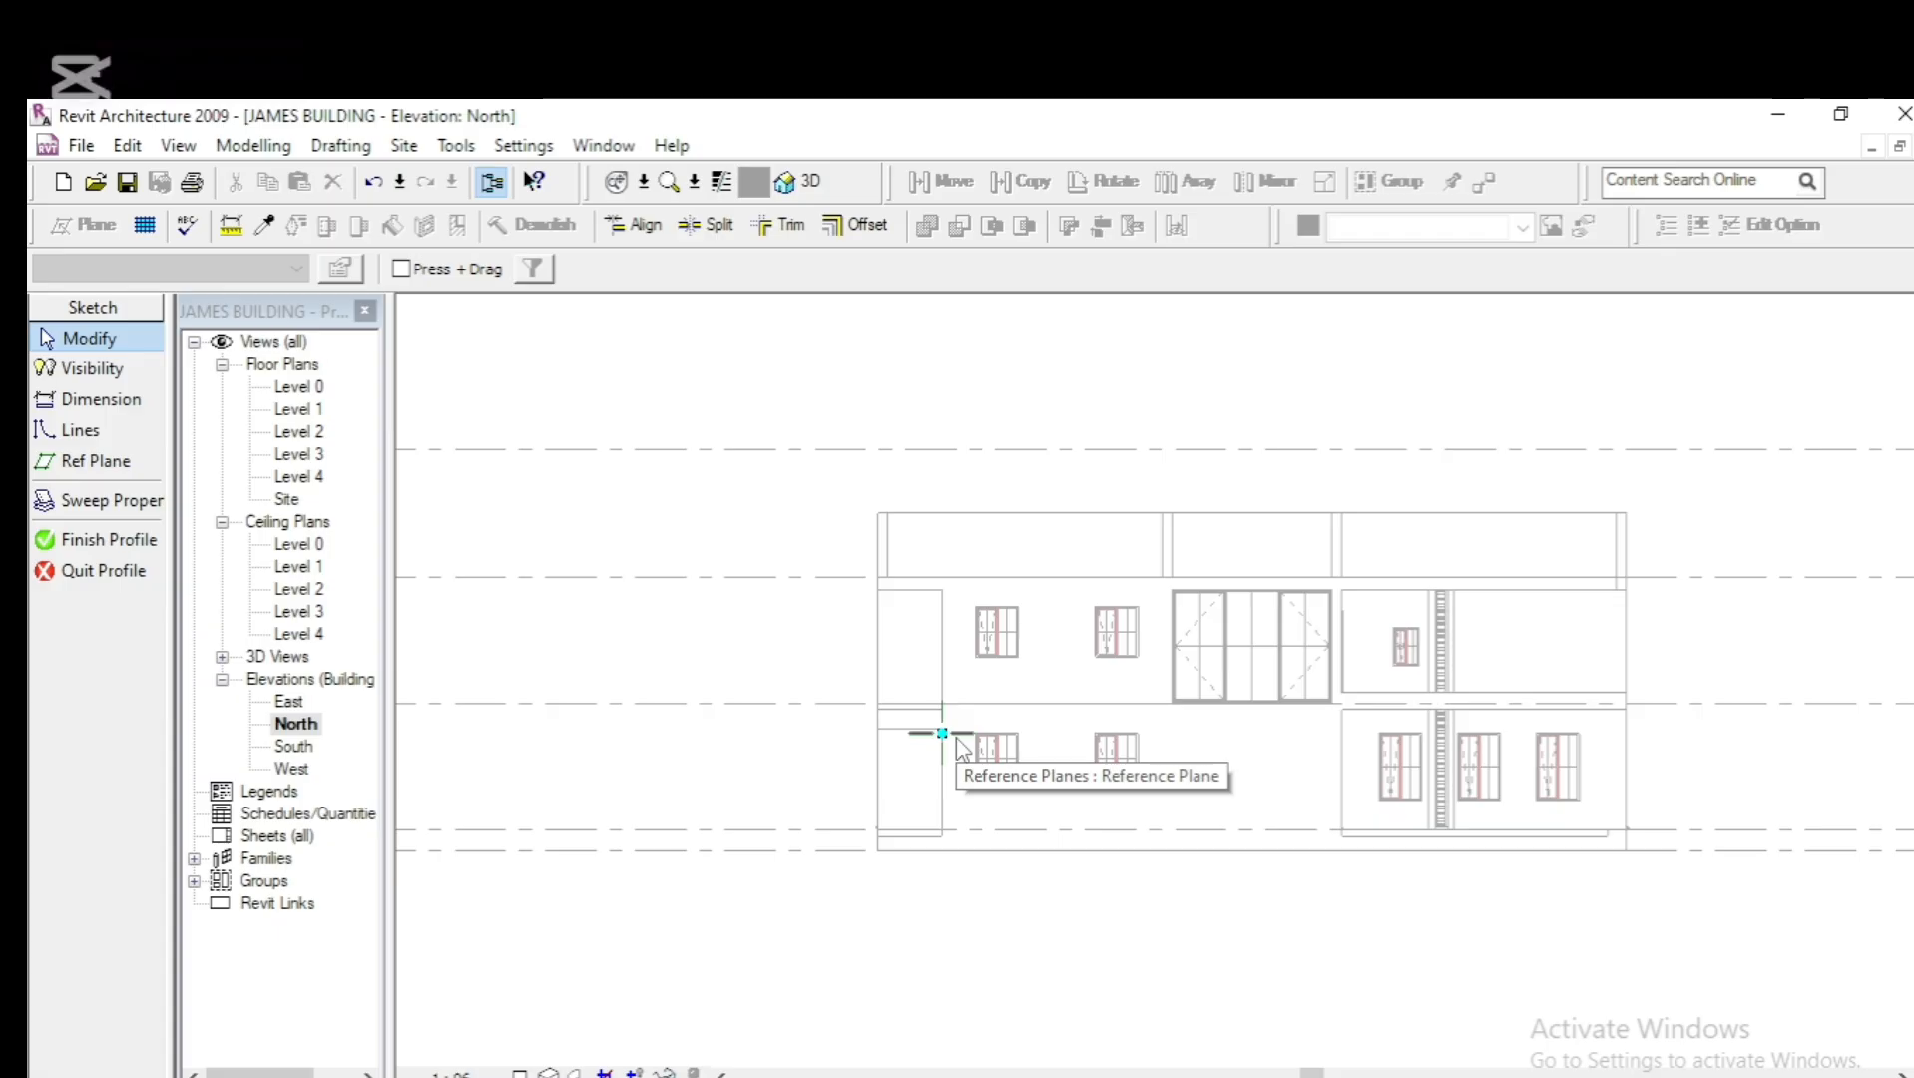
double_click(297, 748)
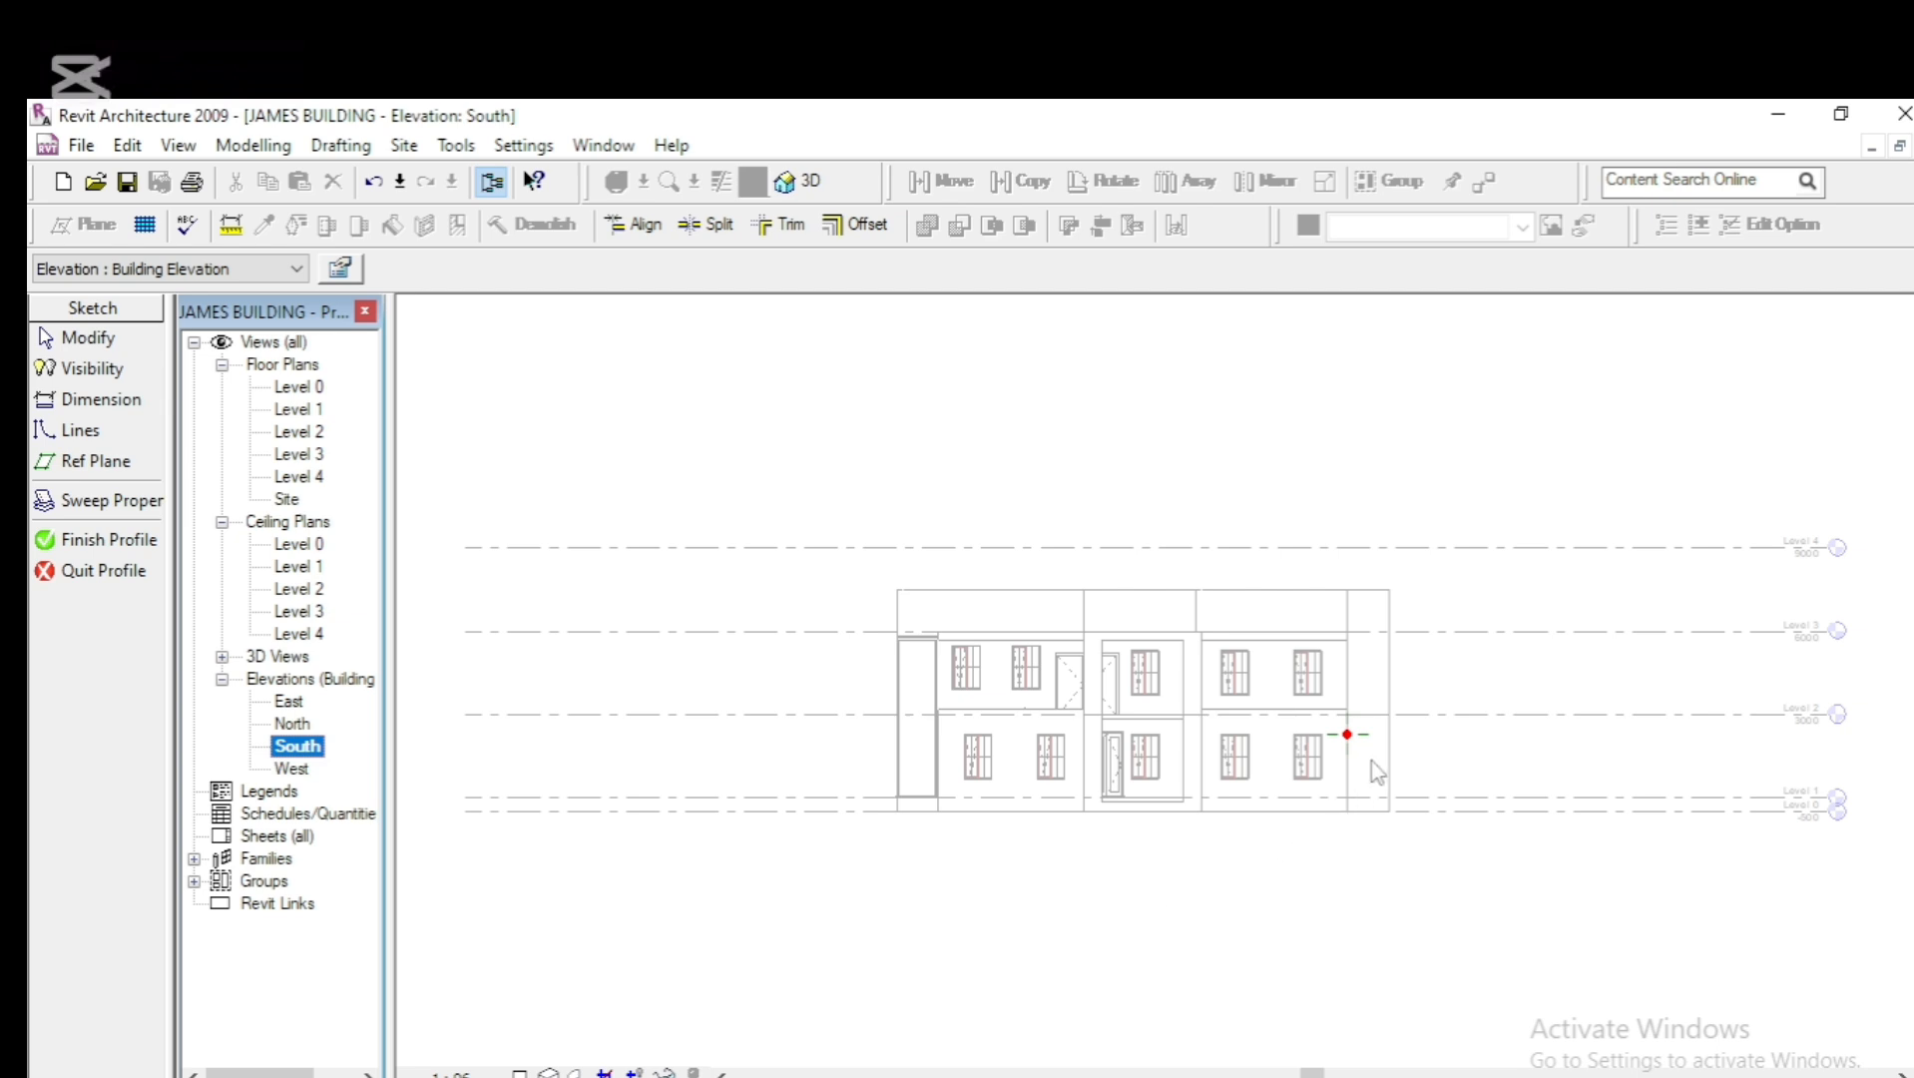
scroll(1373, 759, "up", 4)
scroll(1373, 755, "up", 1)
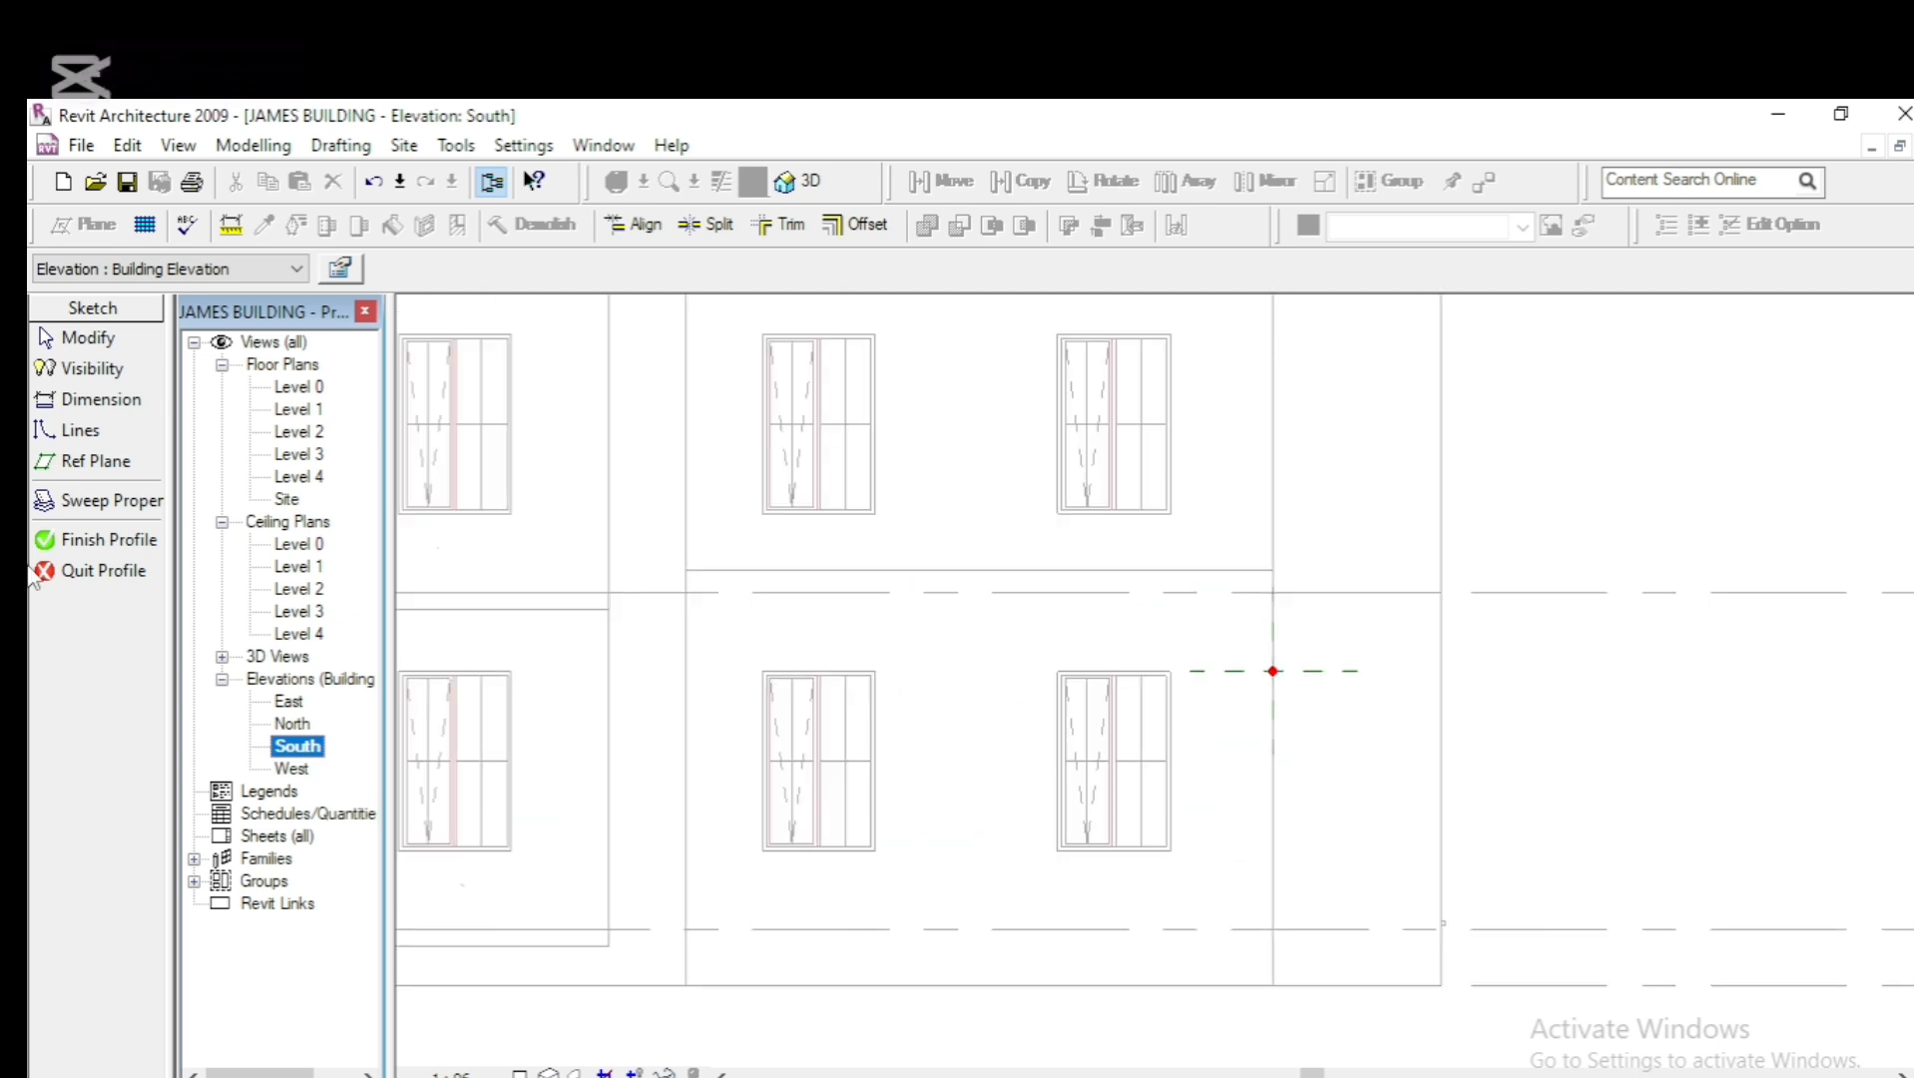
Sketch a closed stepped profile outside the wall face, about 90 mm wide at its base, with a 50 mm outward step 45 mm up and 110 mm above it
left_click(70, 434)
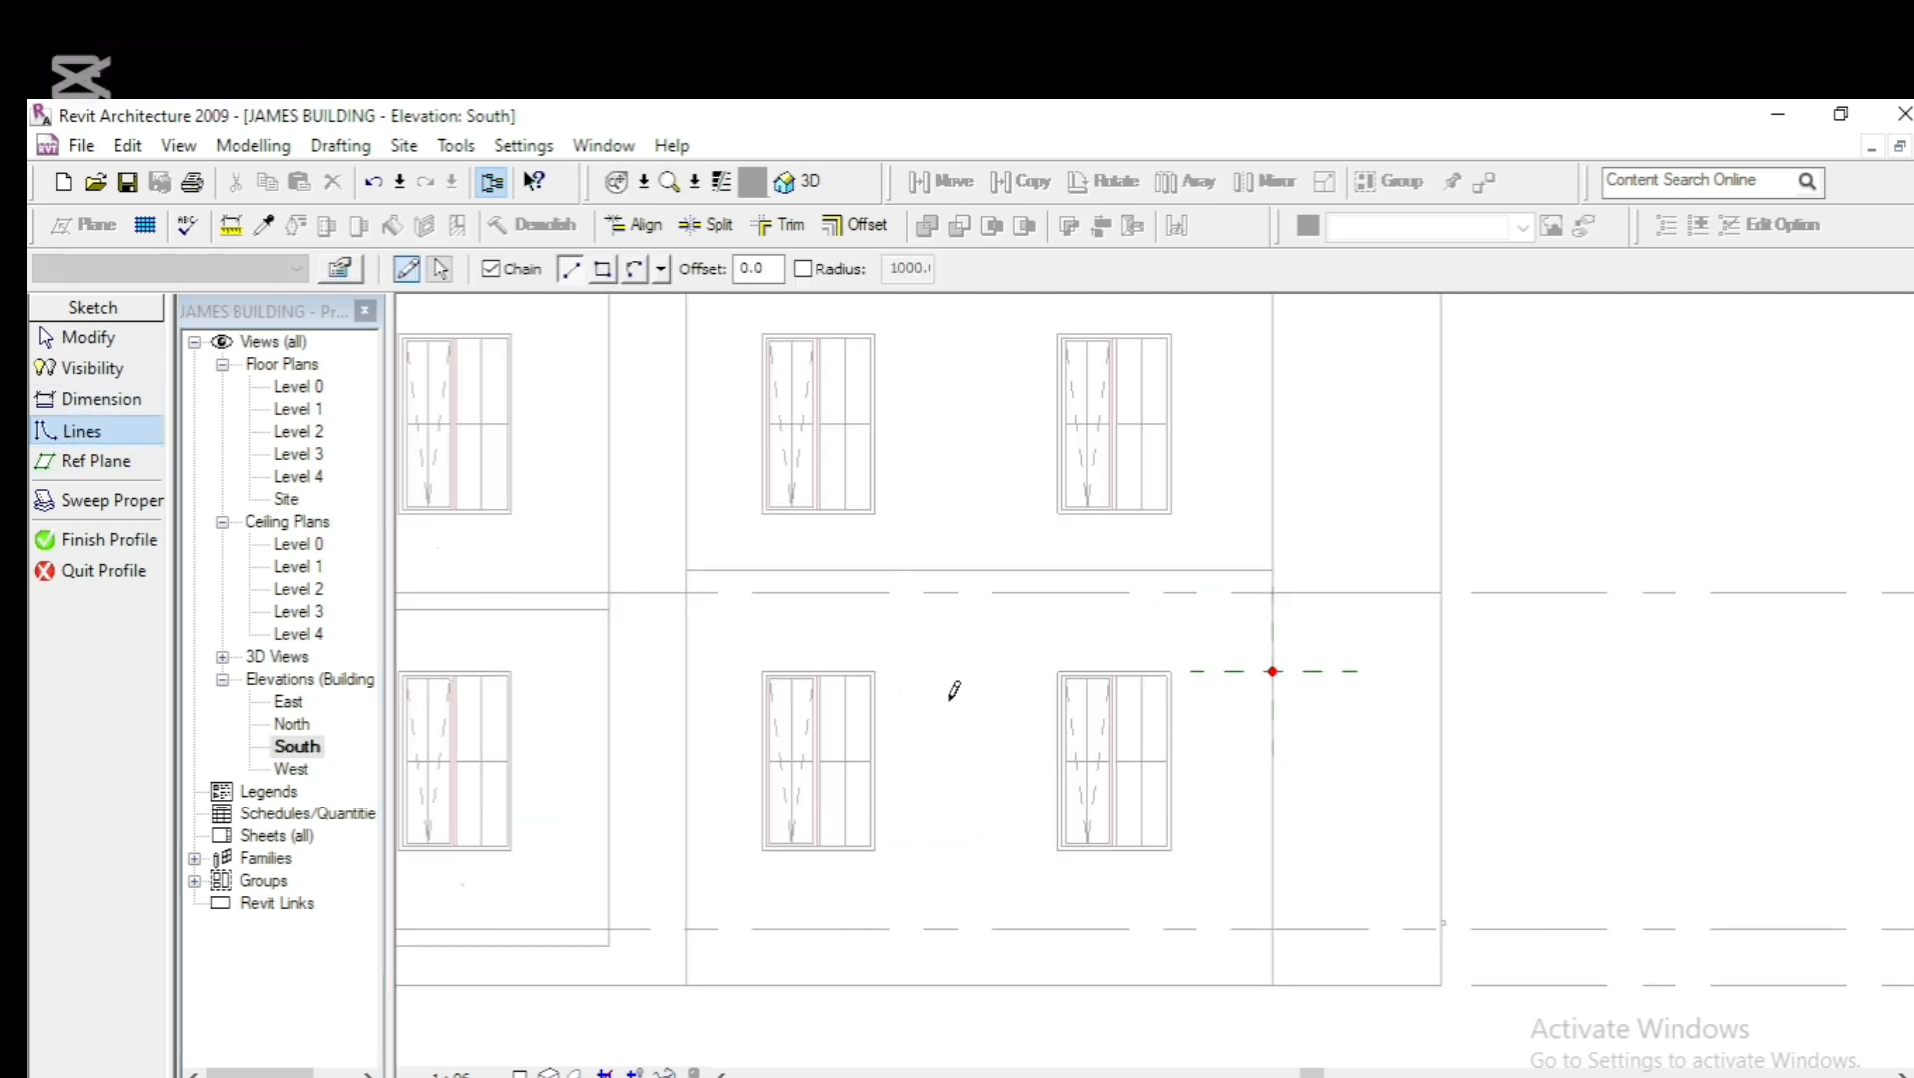
scroll(1275, 671, "up", 1)
scroll(1275, 669, "up", 5)
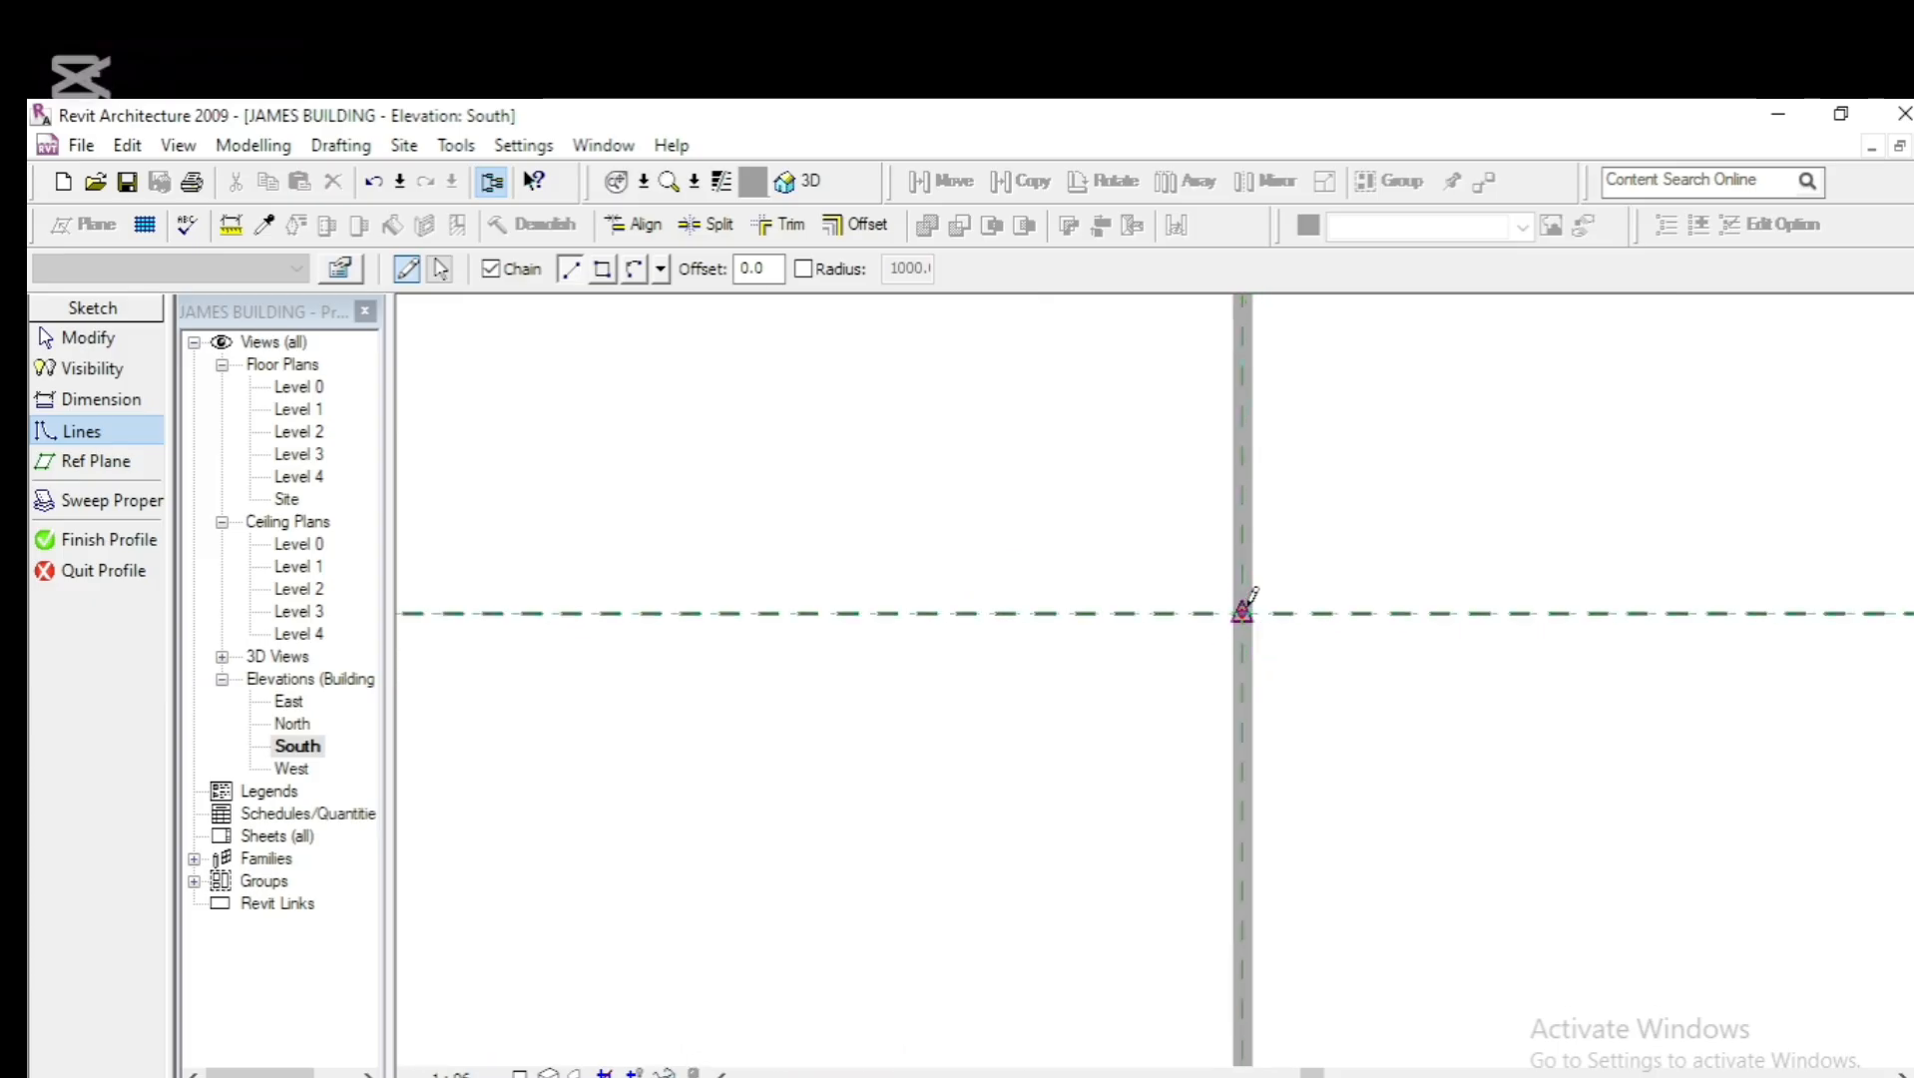
left_click(1244, 611)
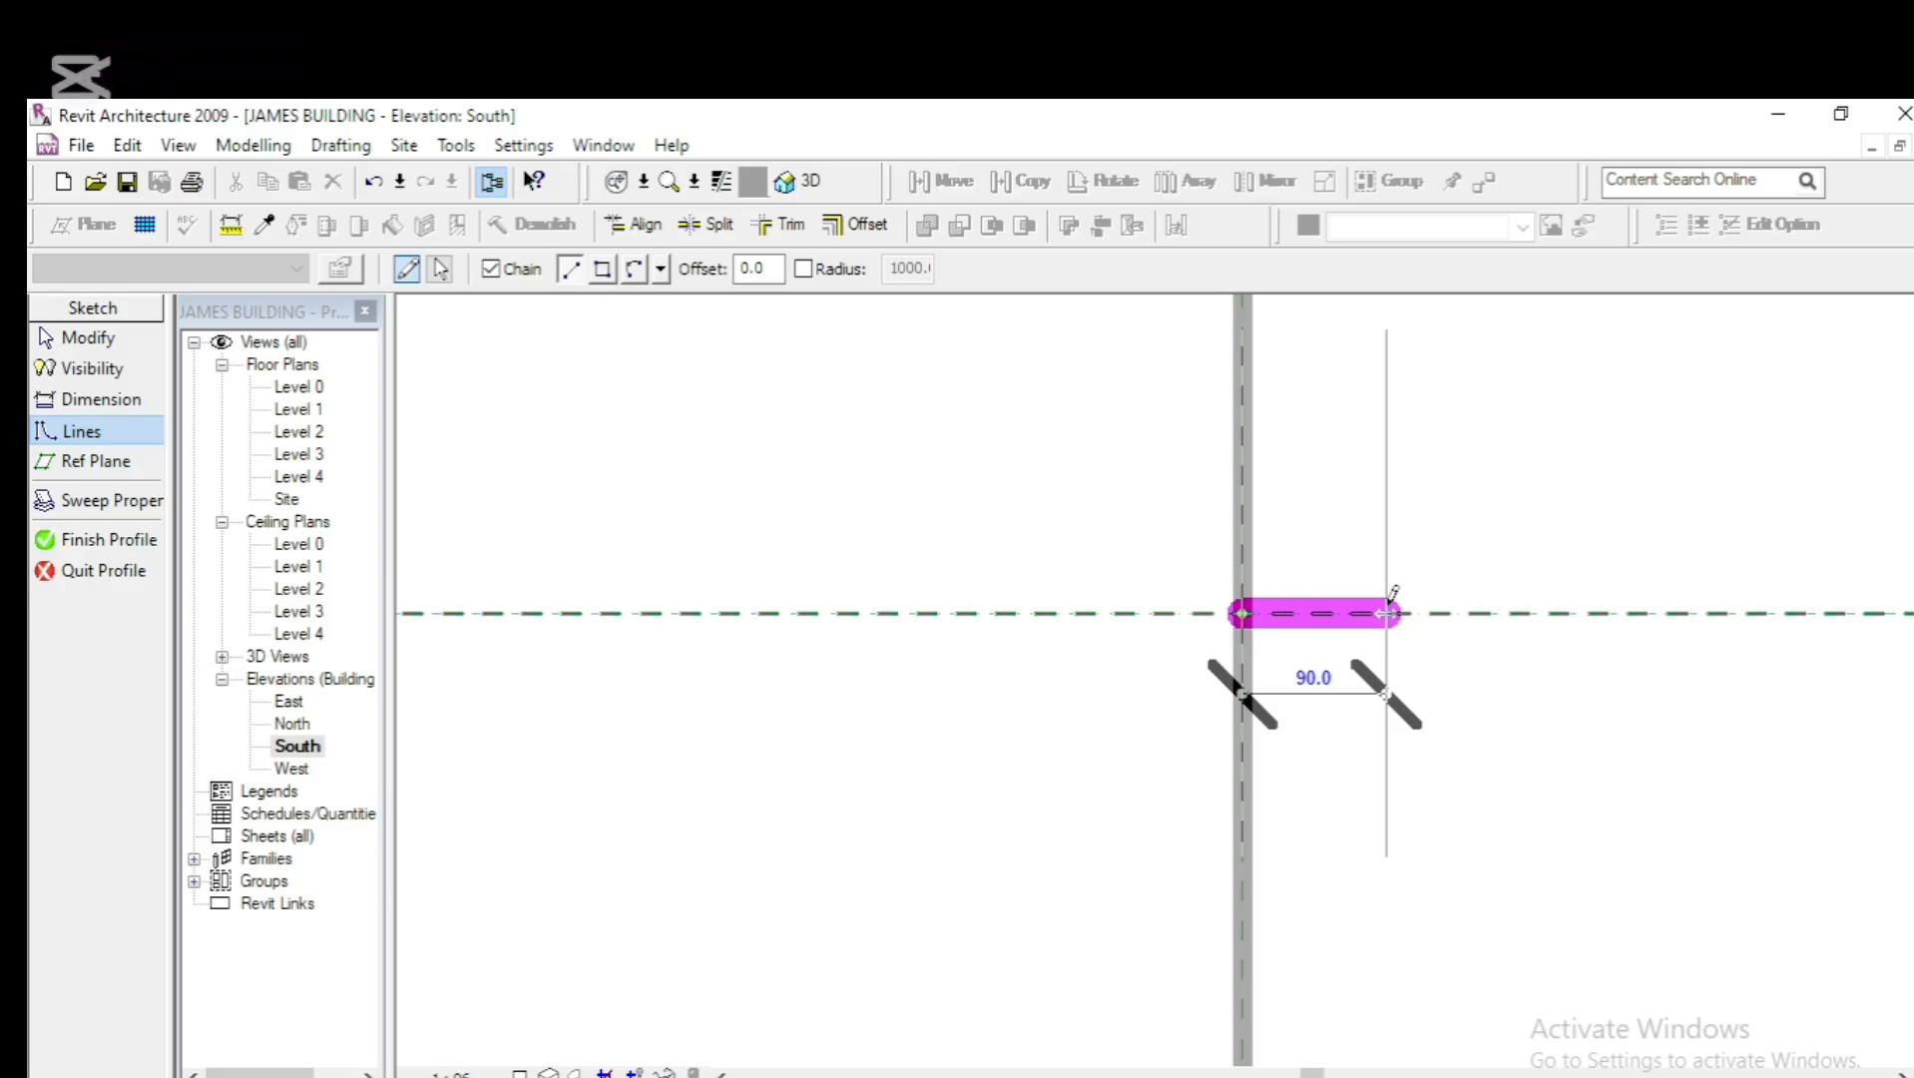
left_click(1386, 612)
left_click(1386, 541)
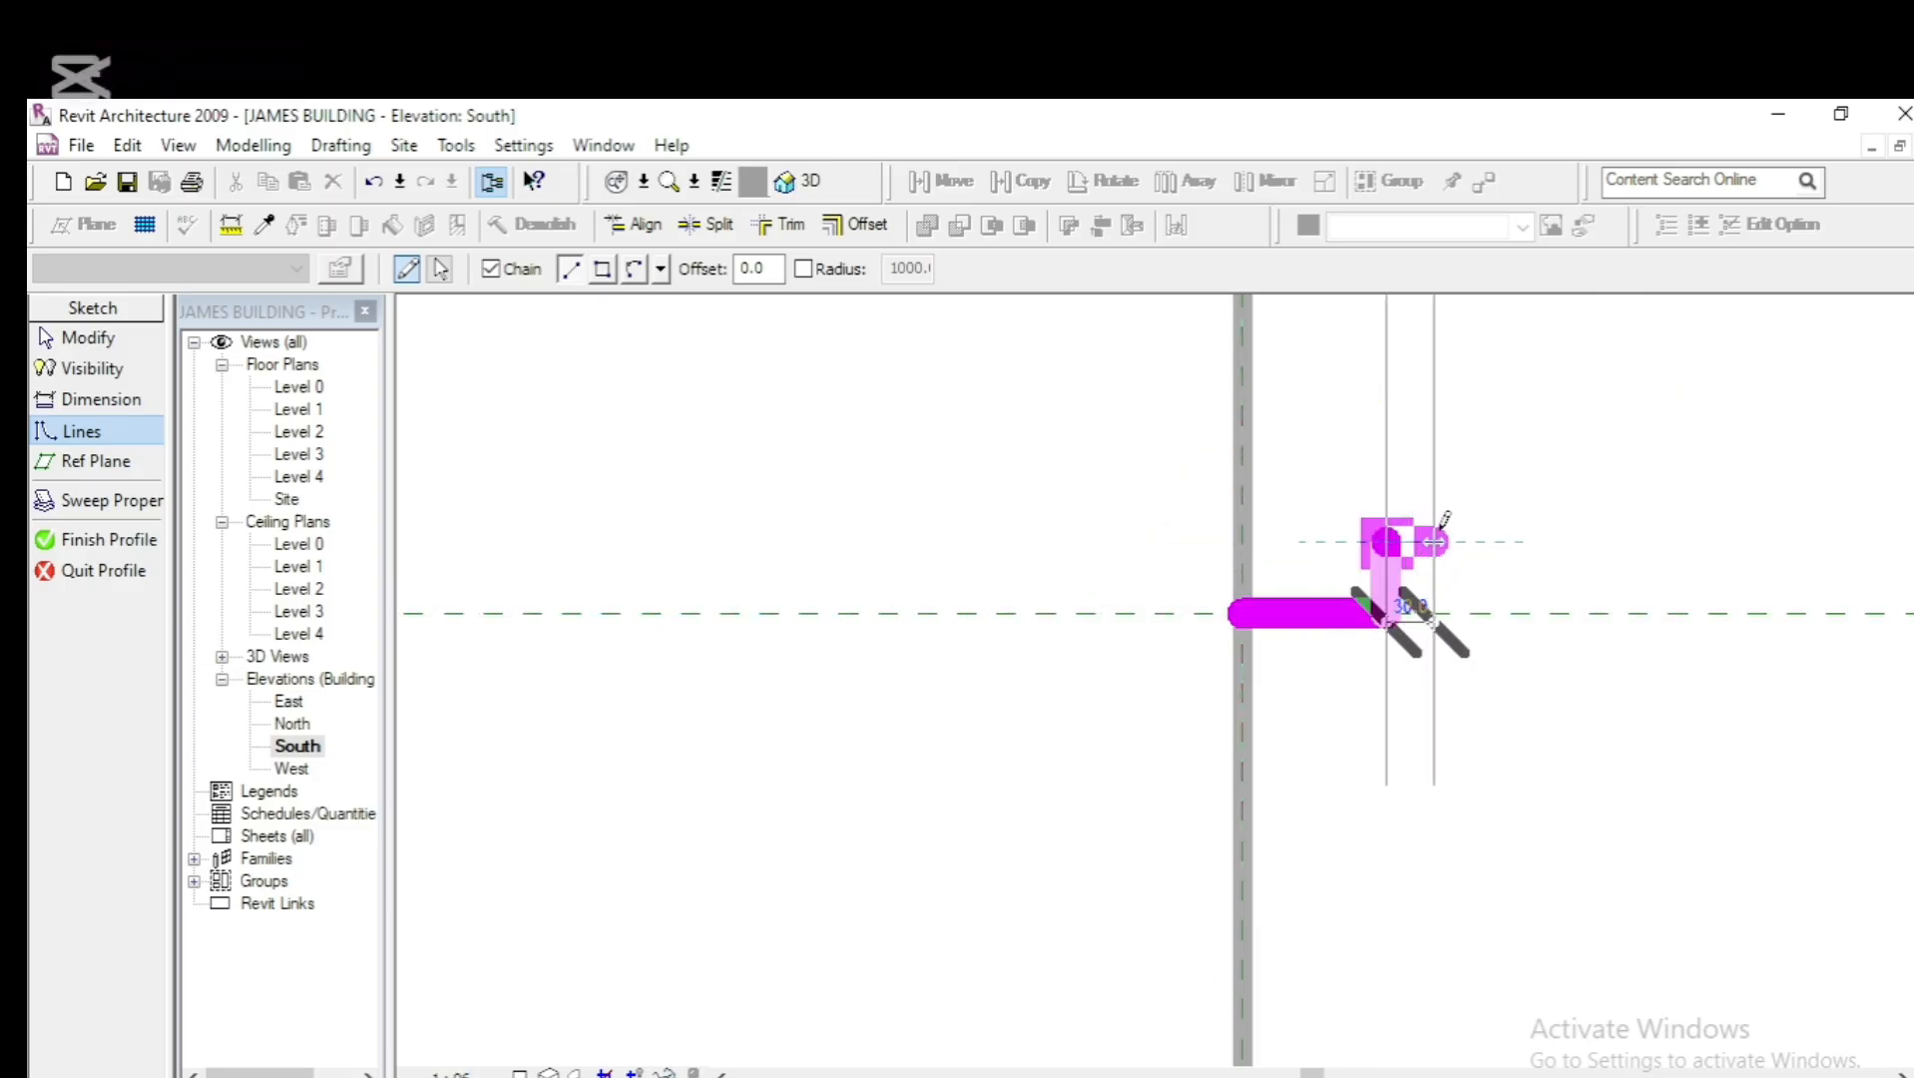
left_click(1466, 542)
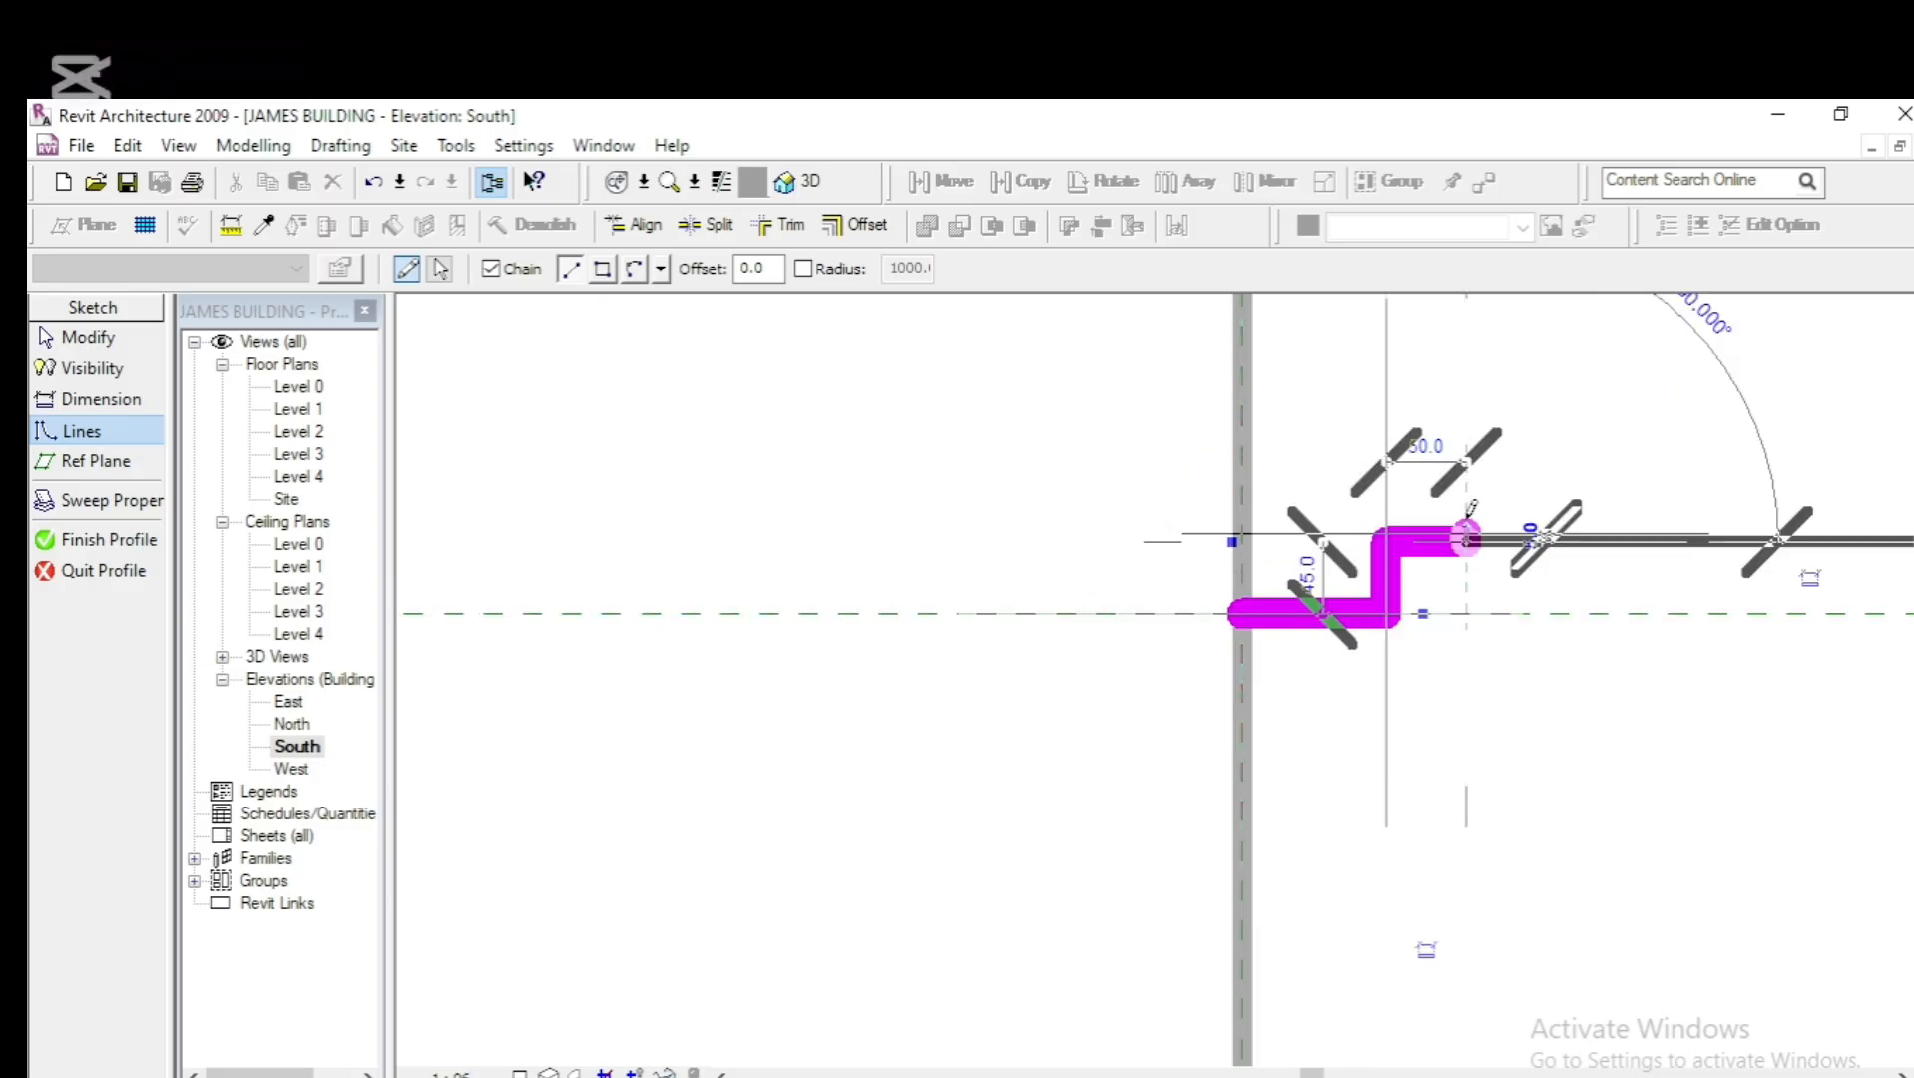
left_click(1466, 367)
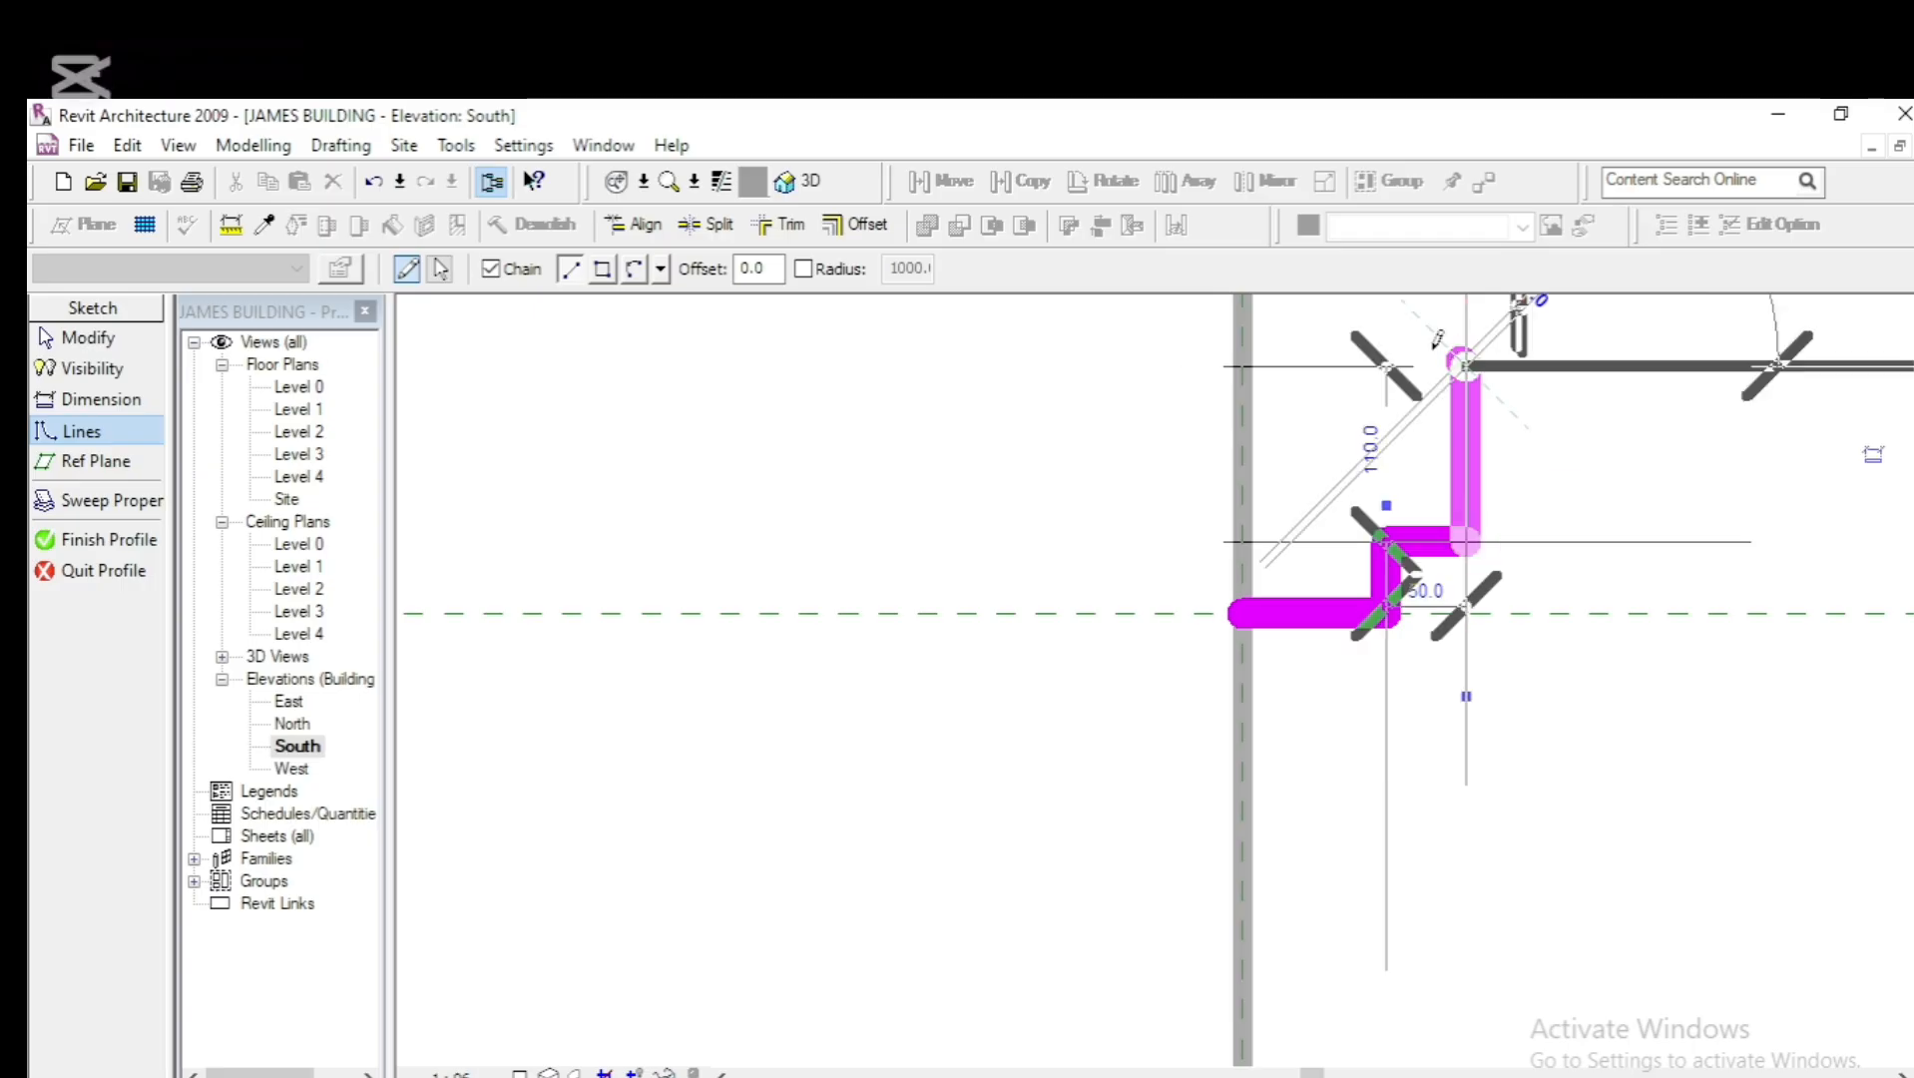
left_click(1241, 366)
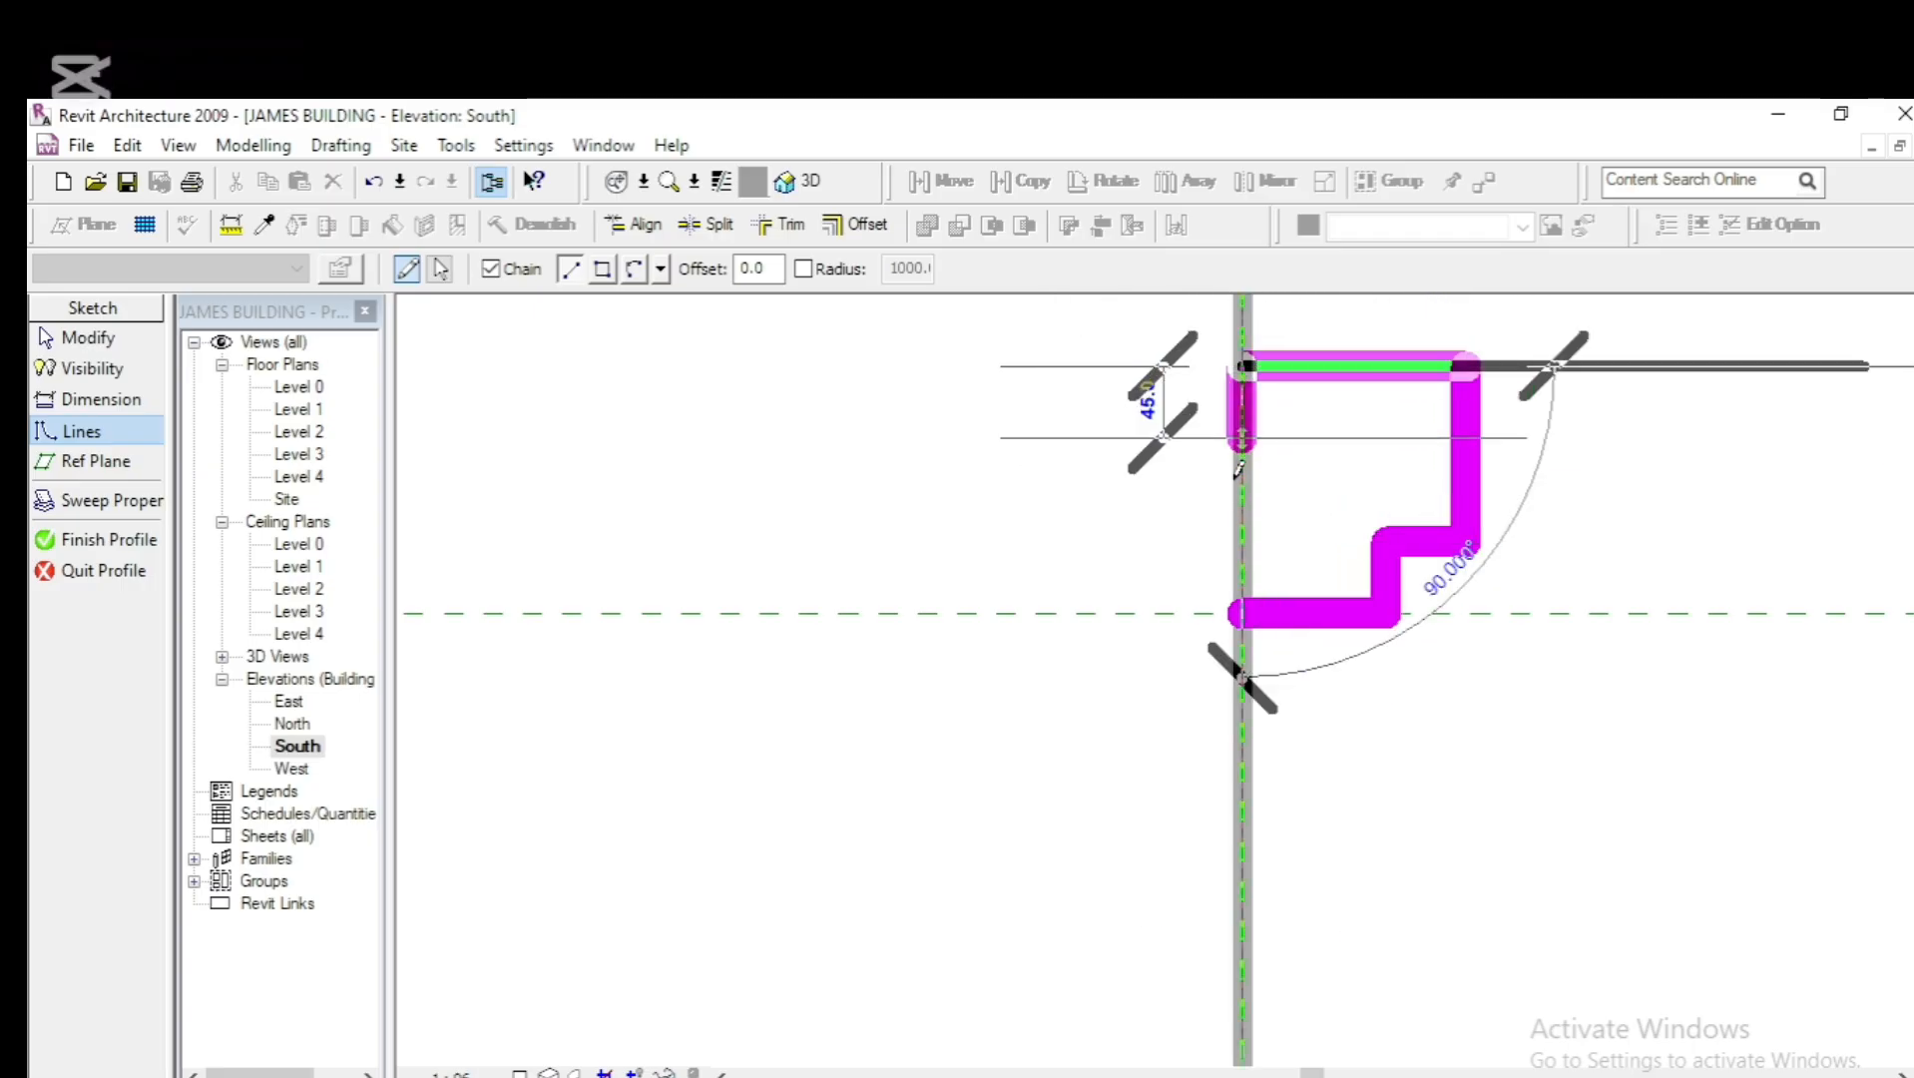
left_click(1272, 595)
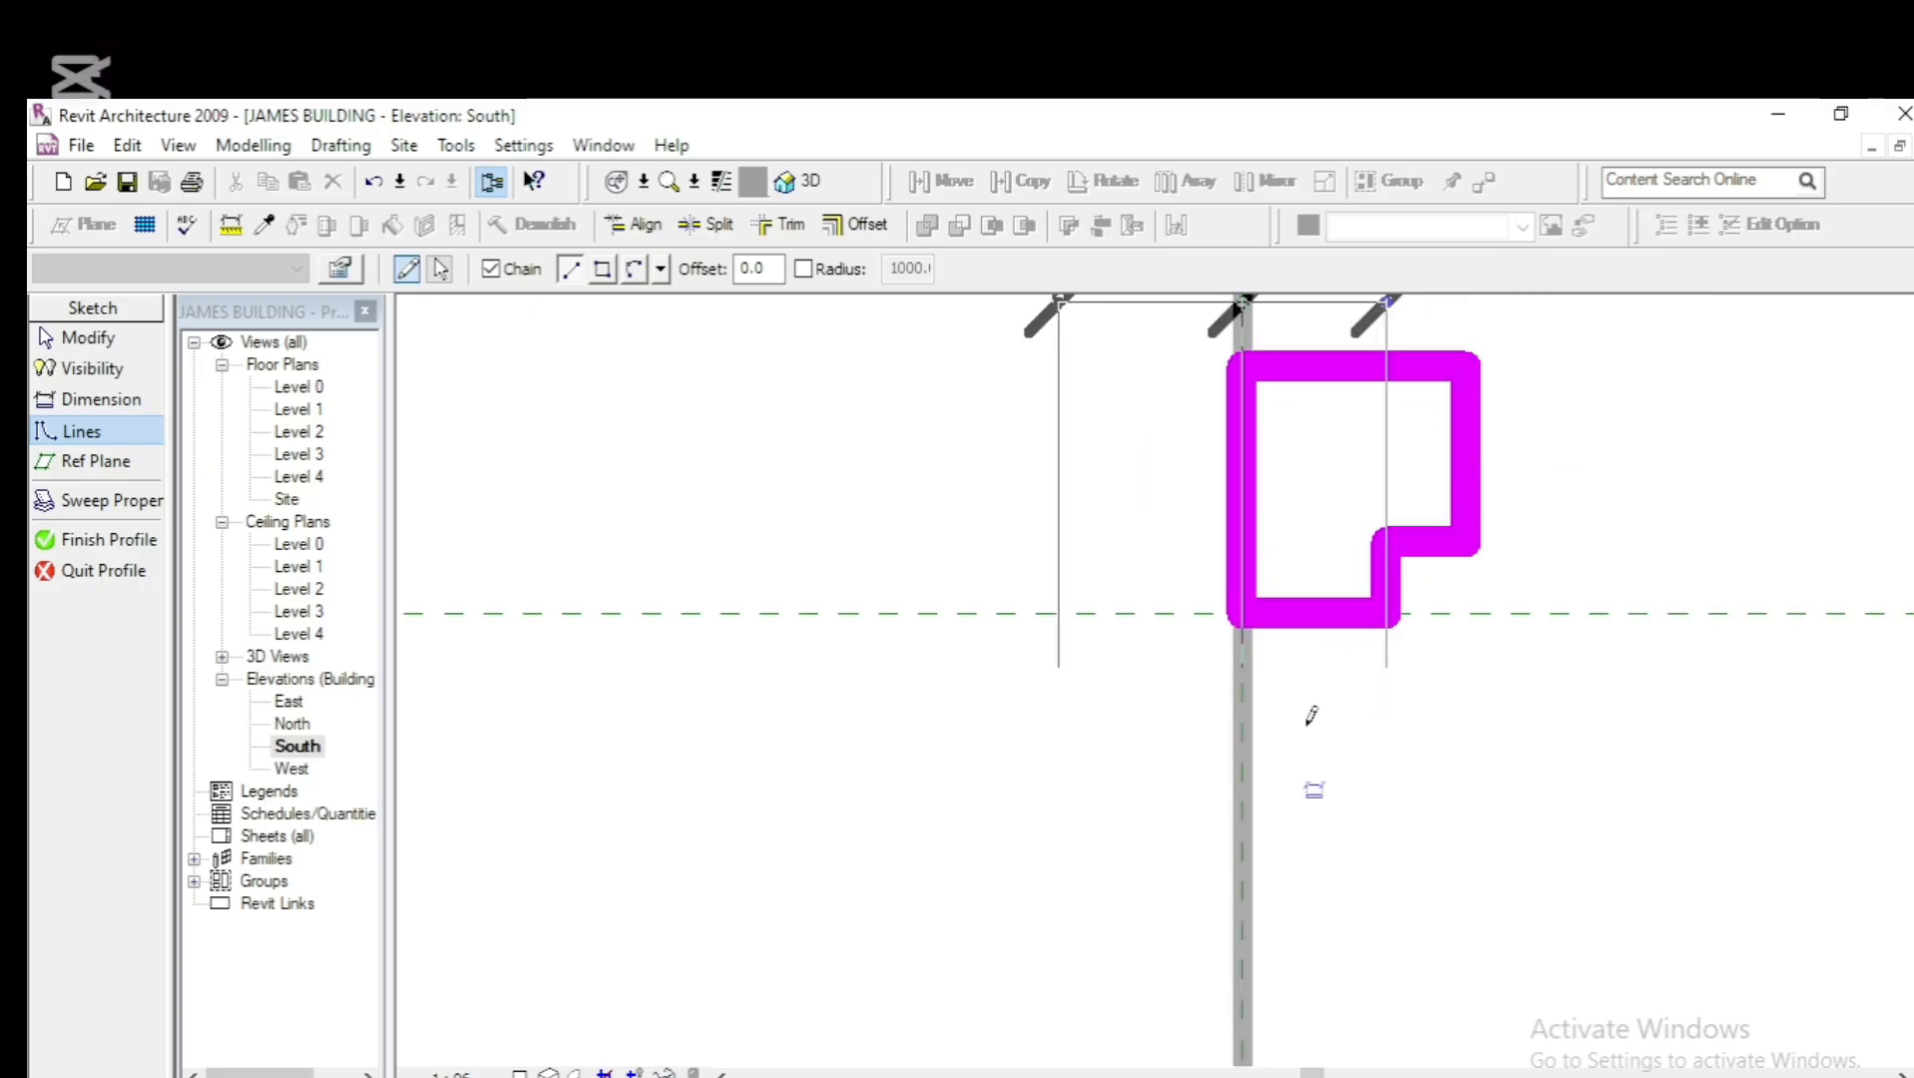
key("Escape")
key("Escape")
Set the profile's short vertical step edge 50 mm from the wall face
scroll(1274, 706, "up", 3)
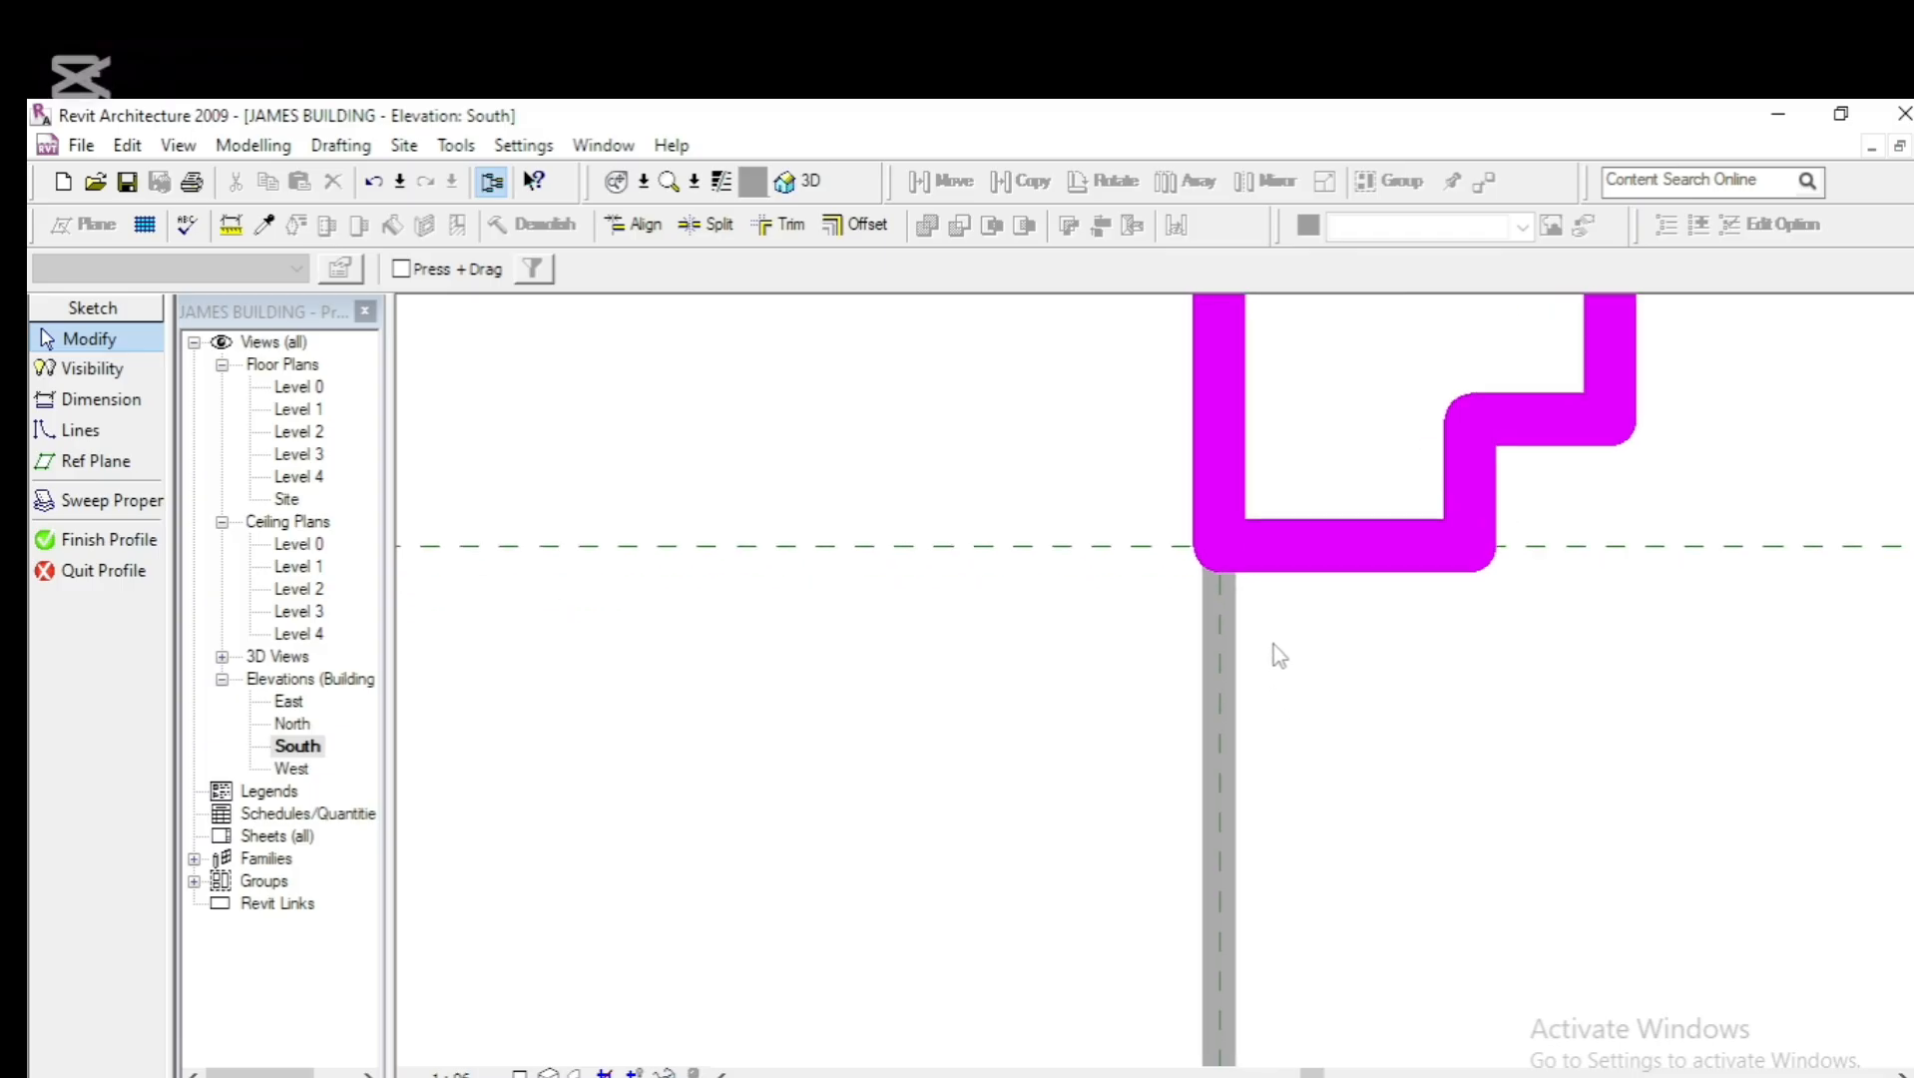
scroll(1382, 517, "down", 3)
left_click(1419, 454)
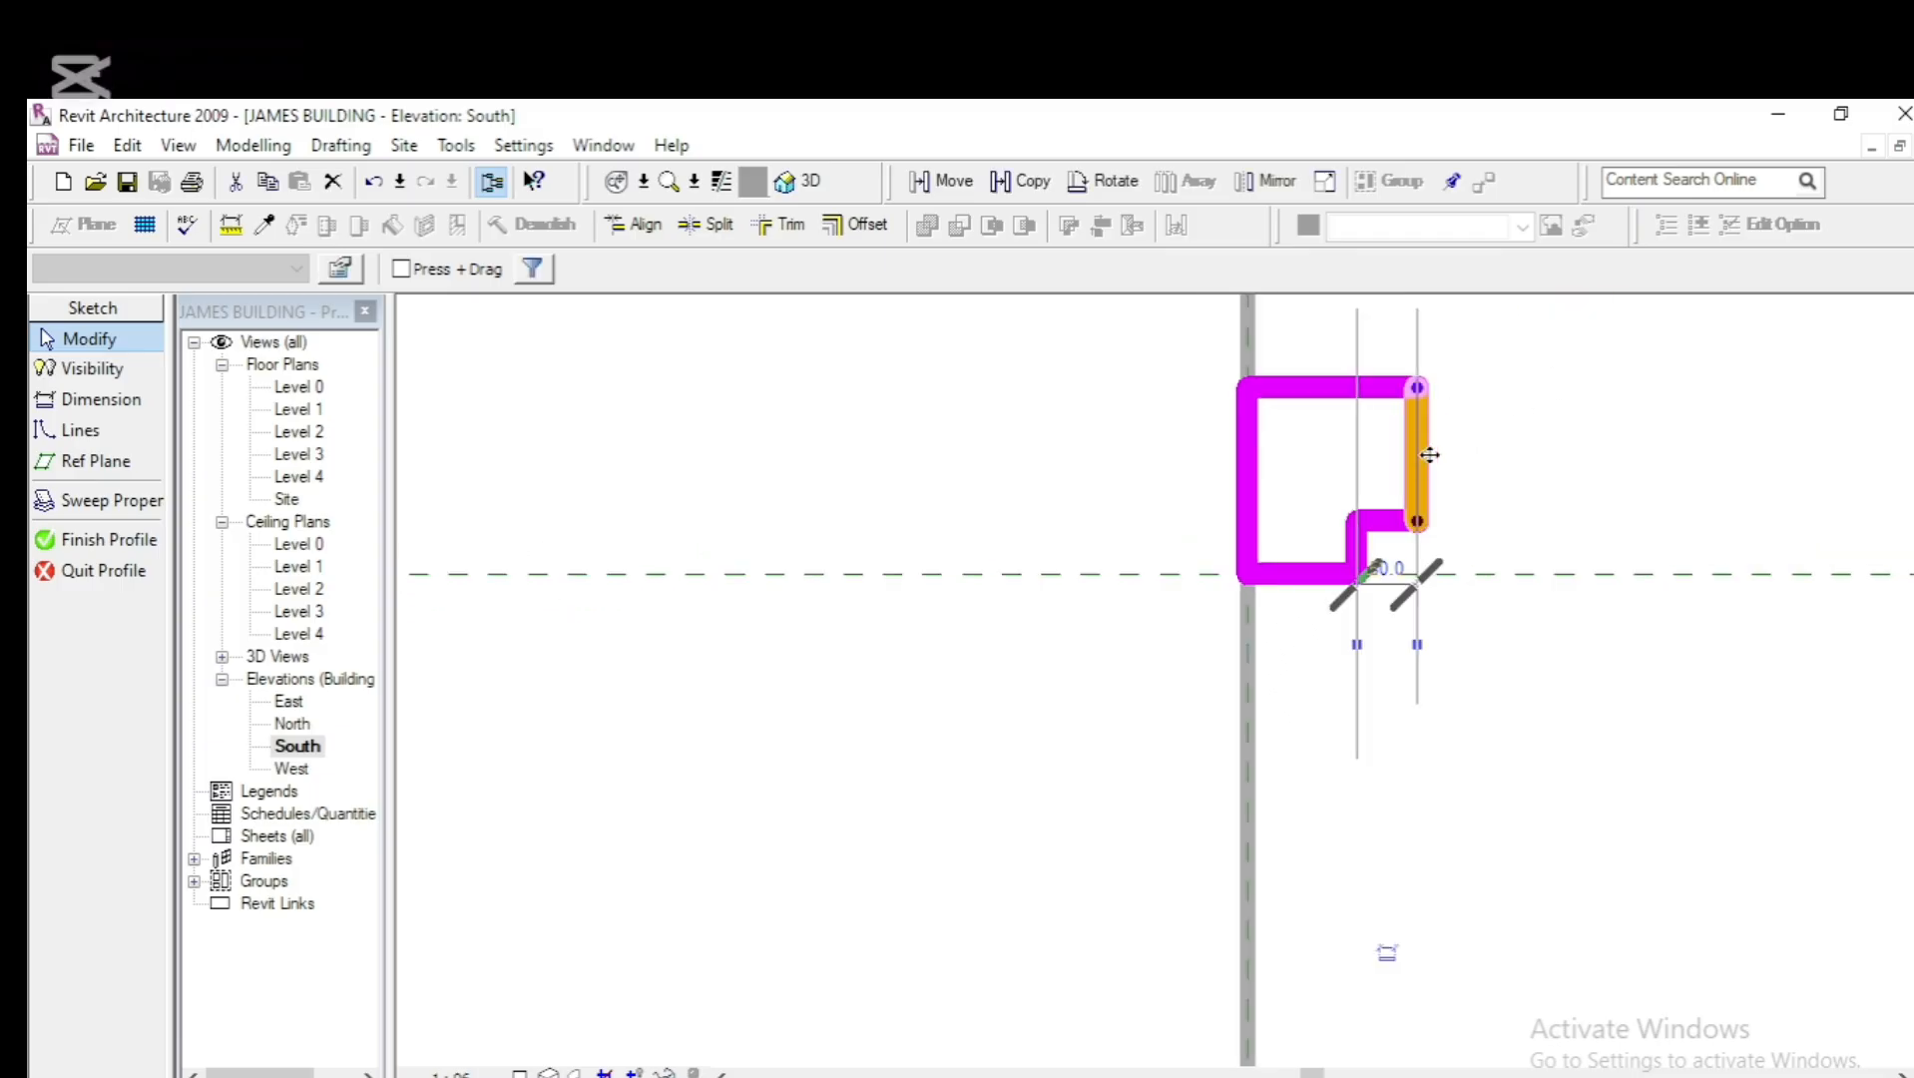
scroll(1352, 544, "up", 2)
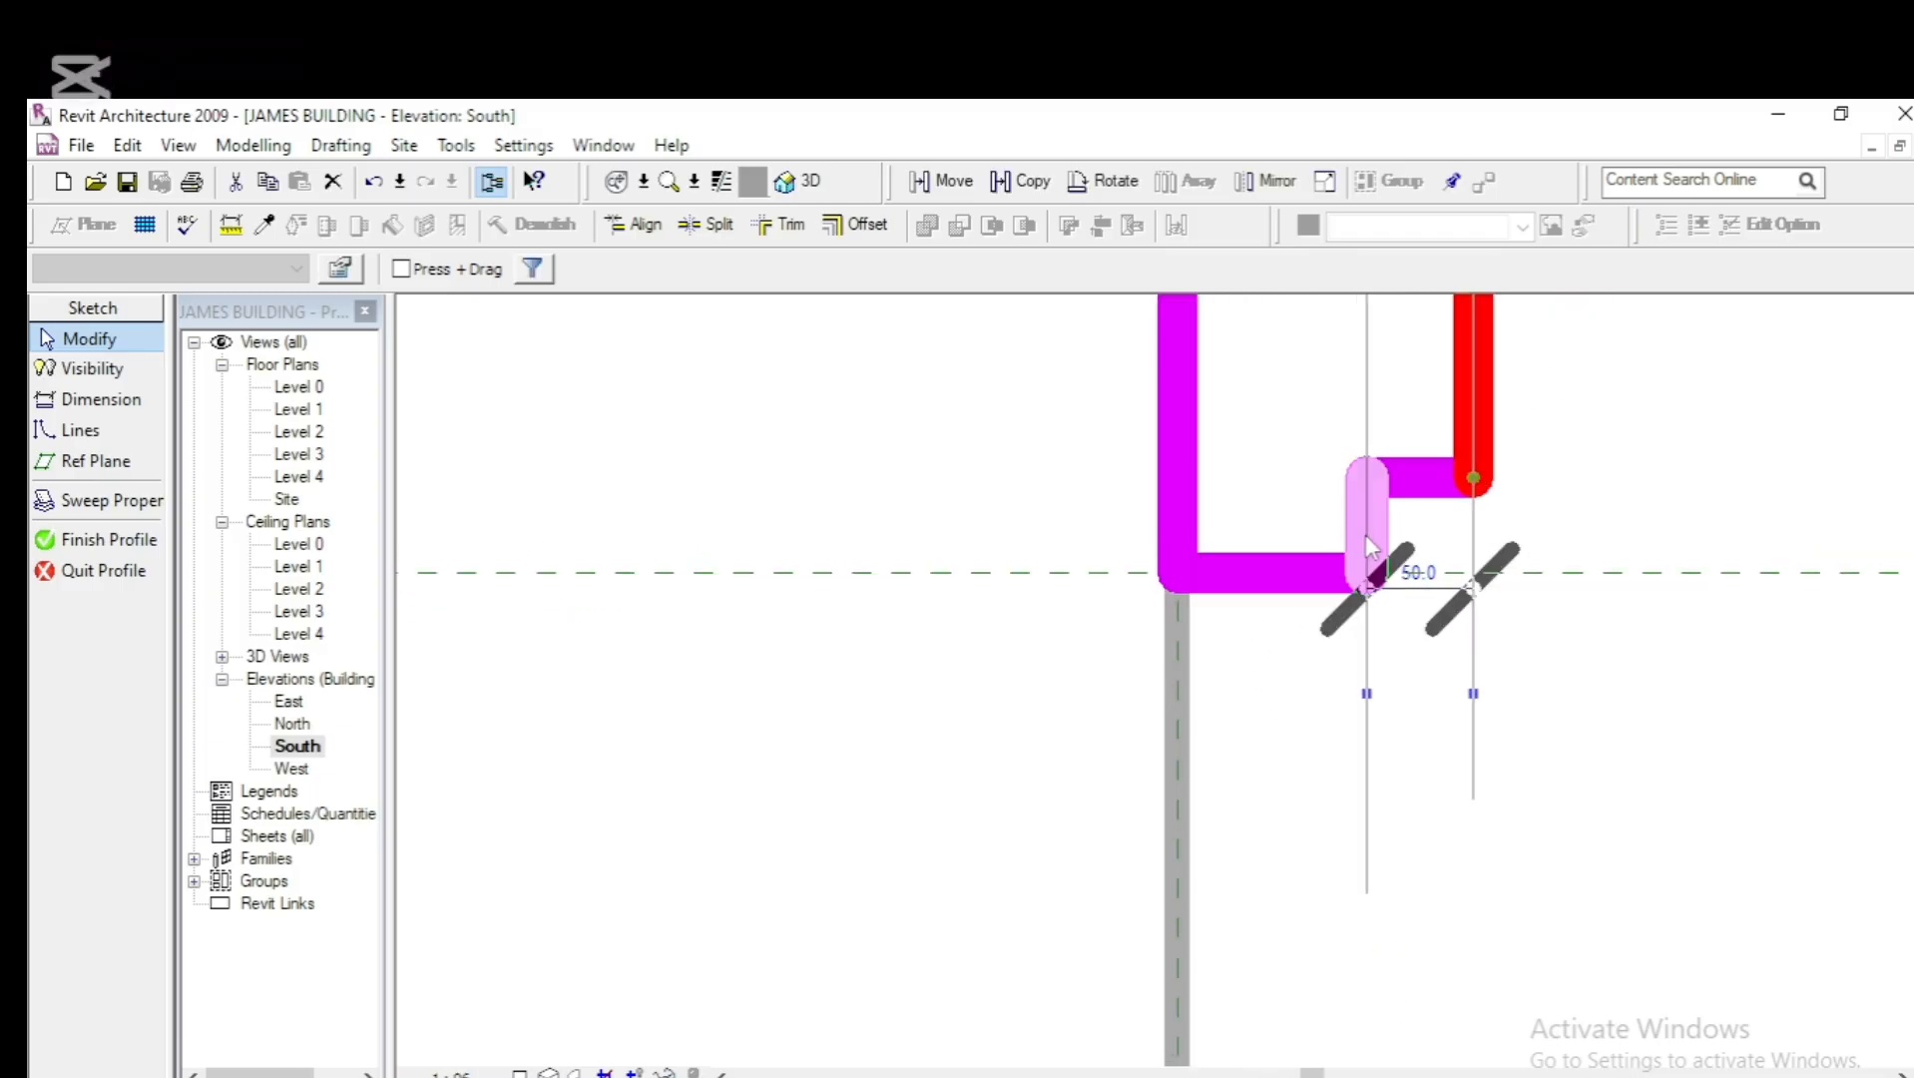
left_click(1365, 534)
left_click(1271, 620)
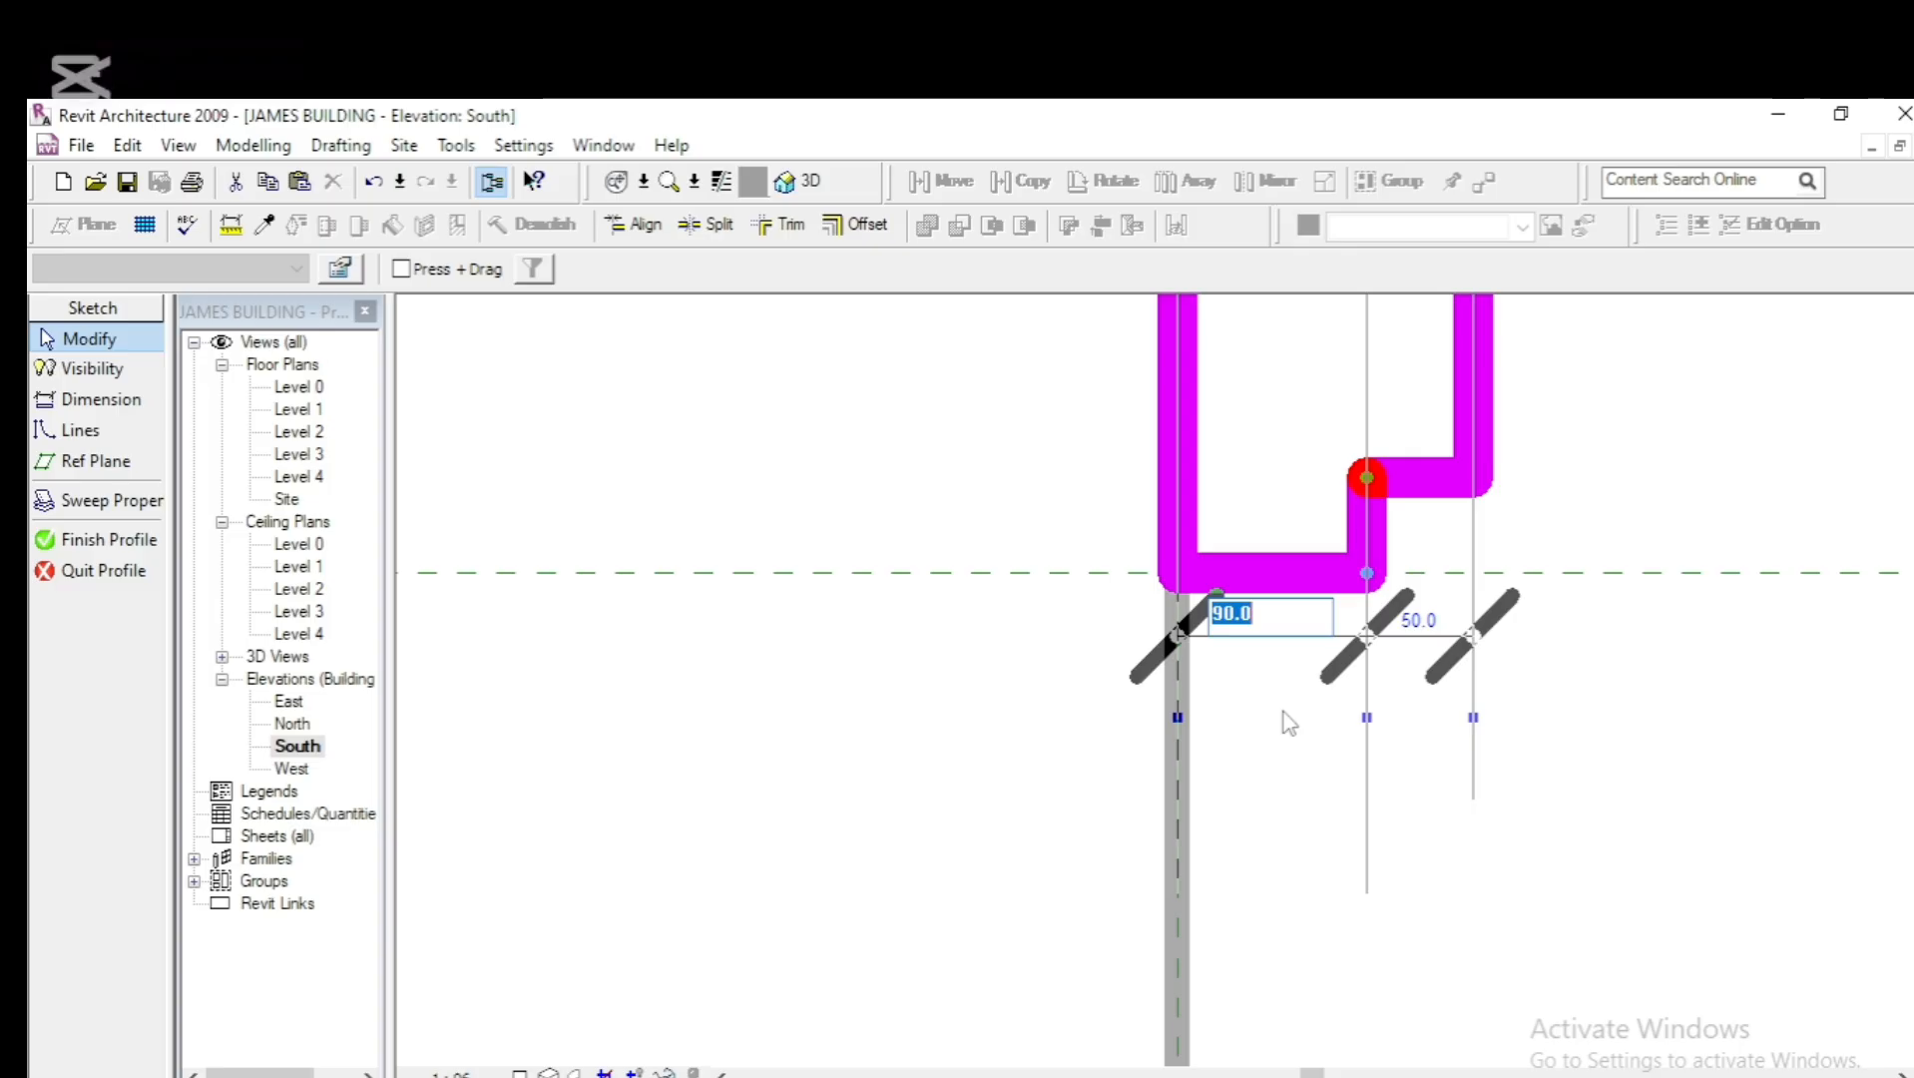
type("50")
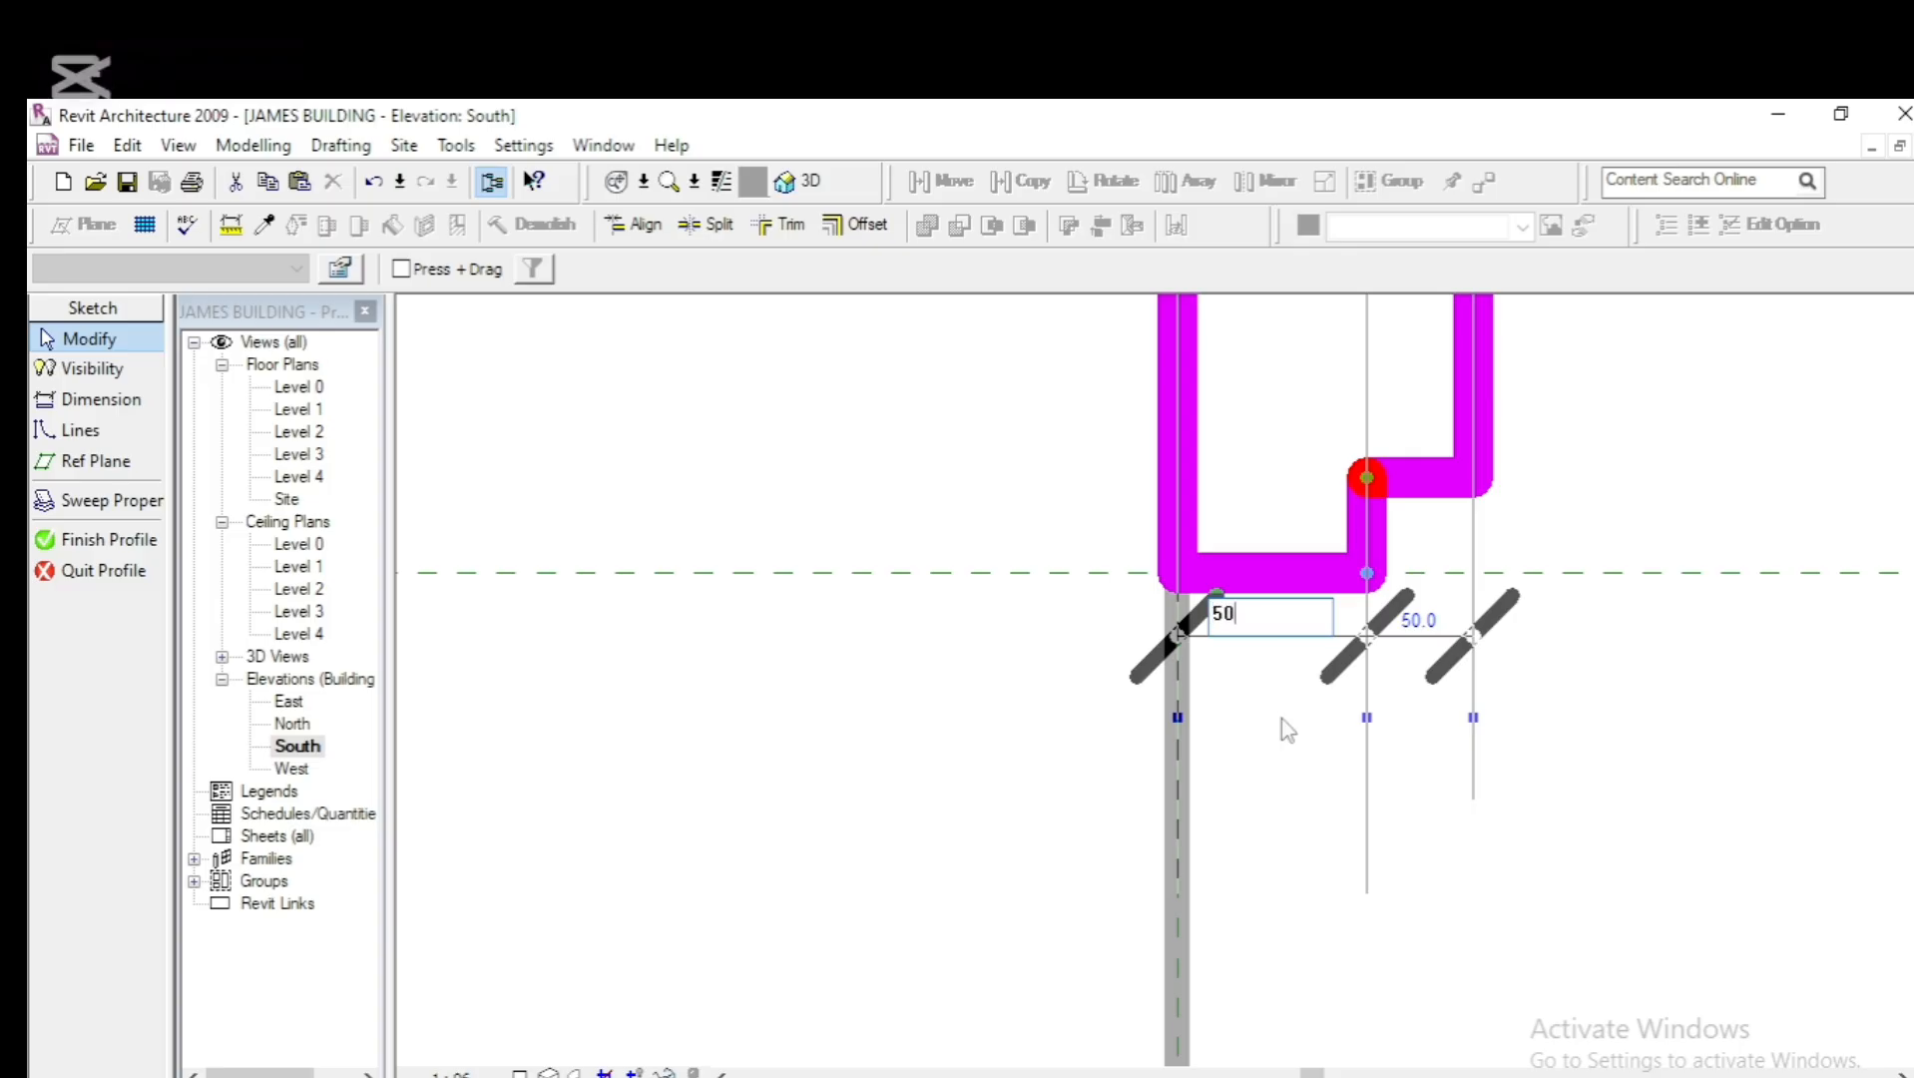
key("Return")
scroll(1286, 736, "down", 2)
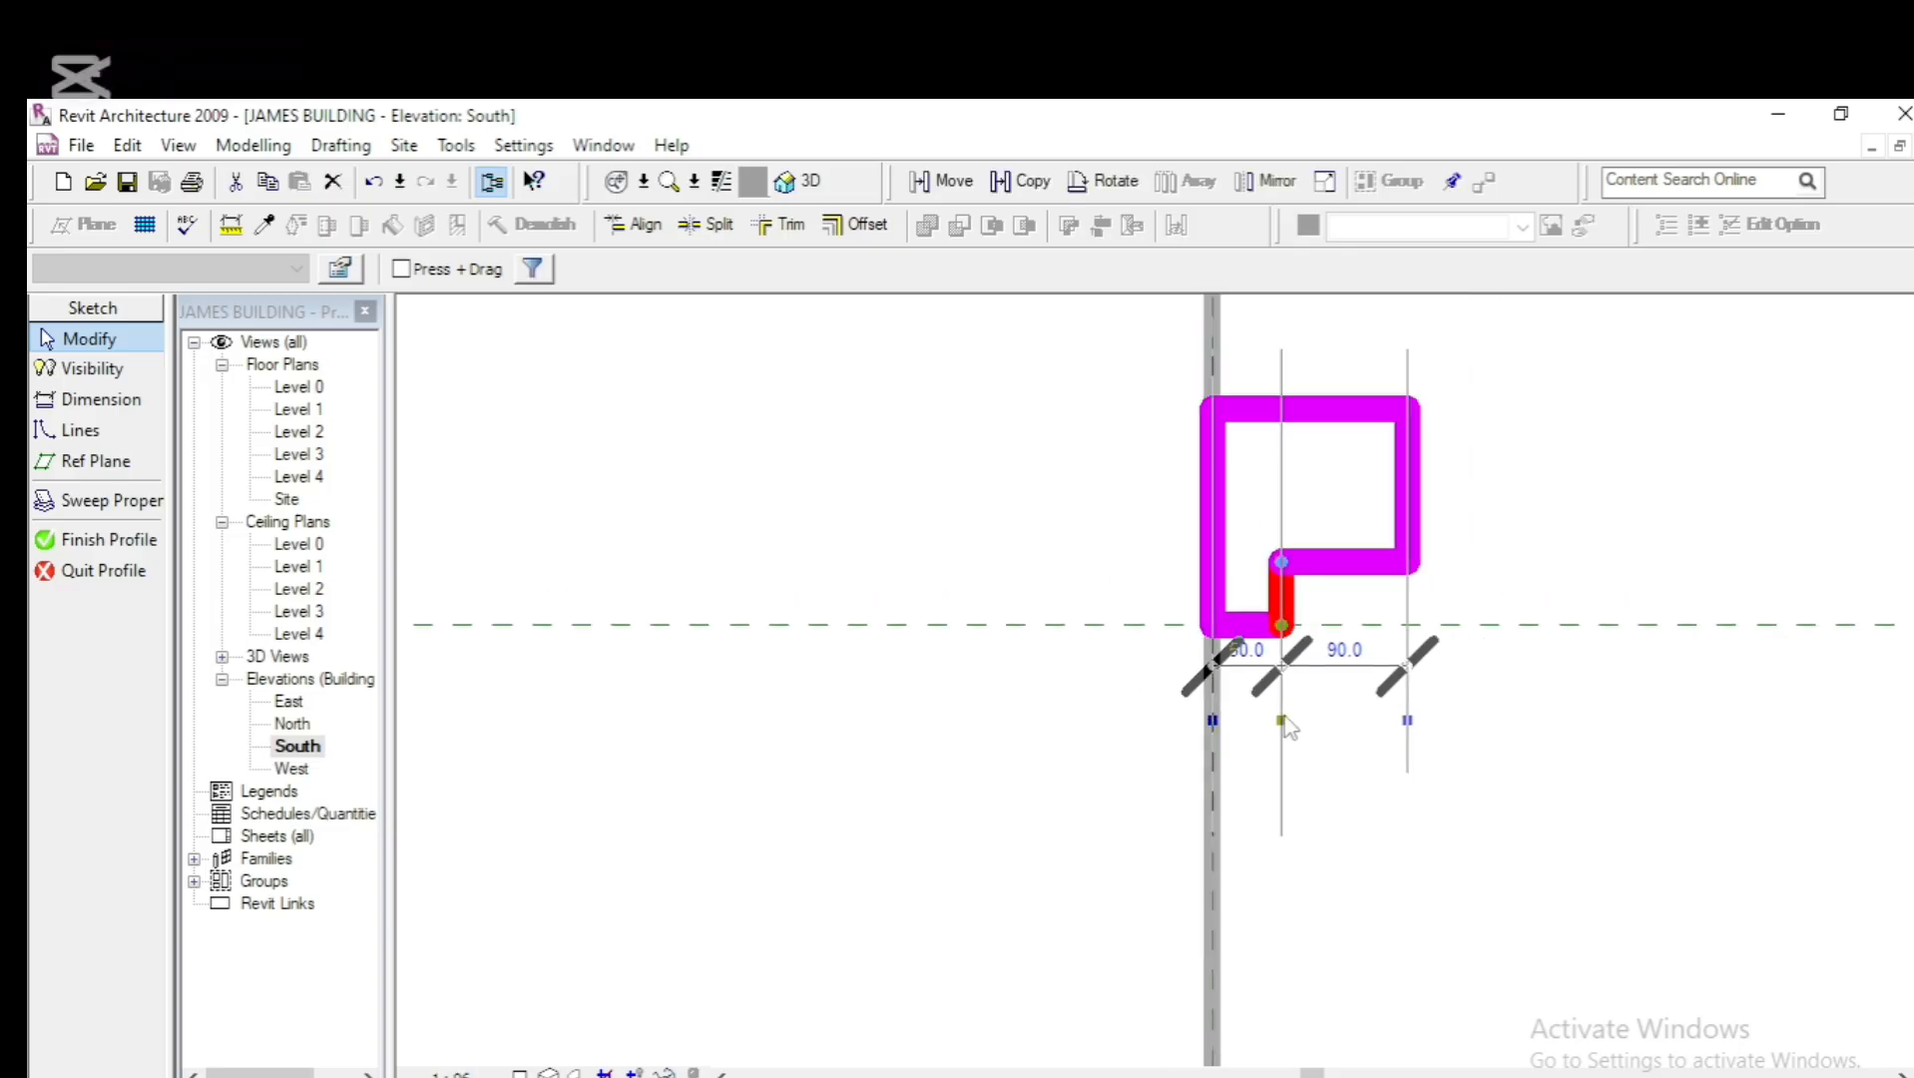
Set the profile's outer vertical edge 100 mm from the short step edge
left_click(1414, 524)
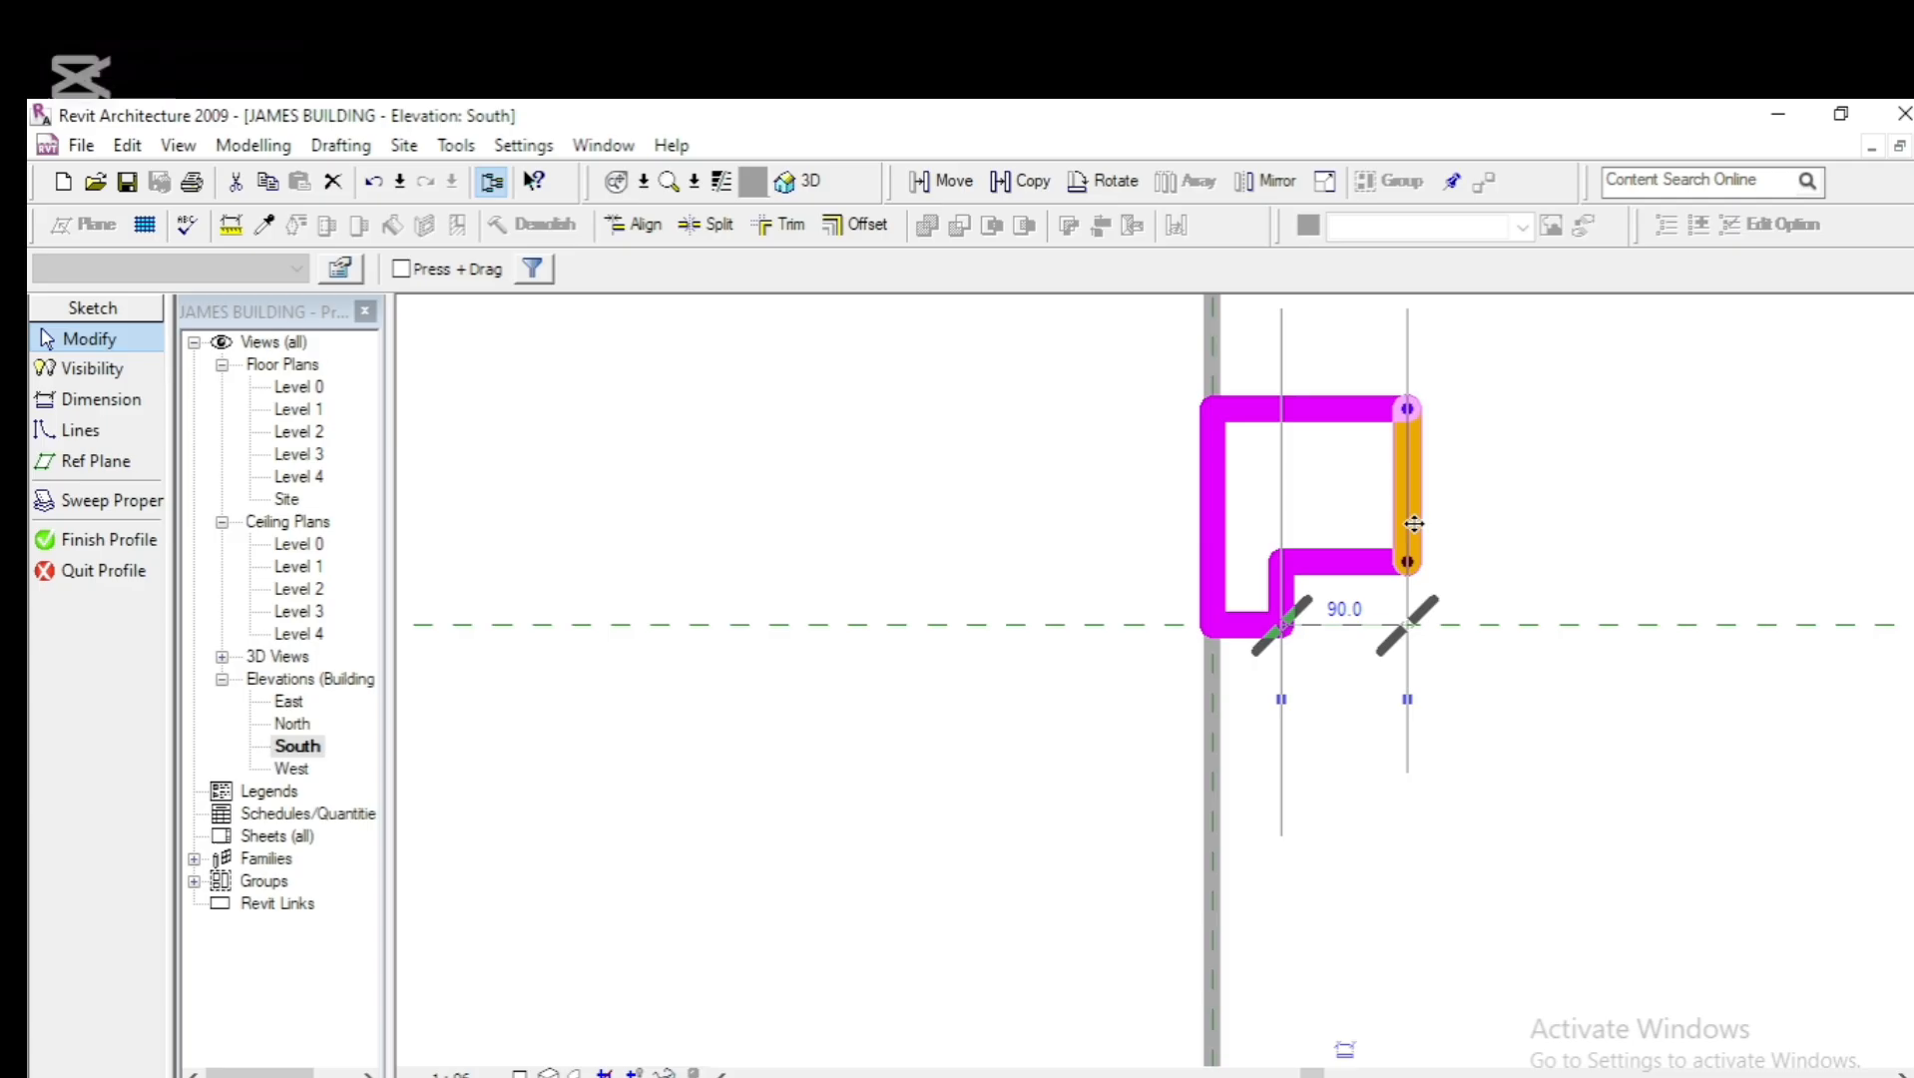
left_click(1359, 611)
left_click(1363, 611)
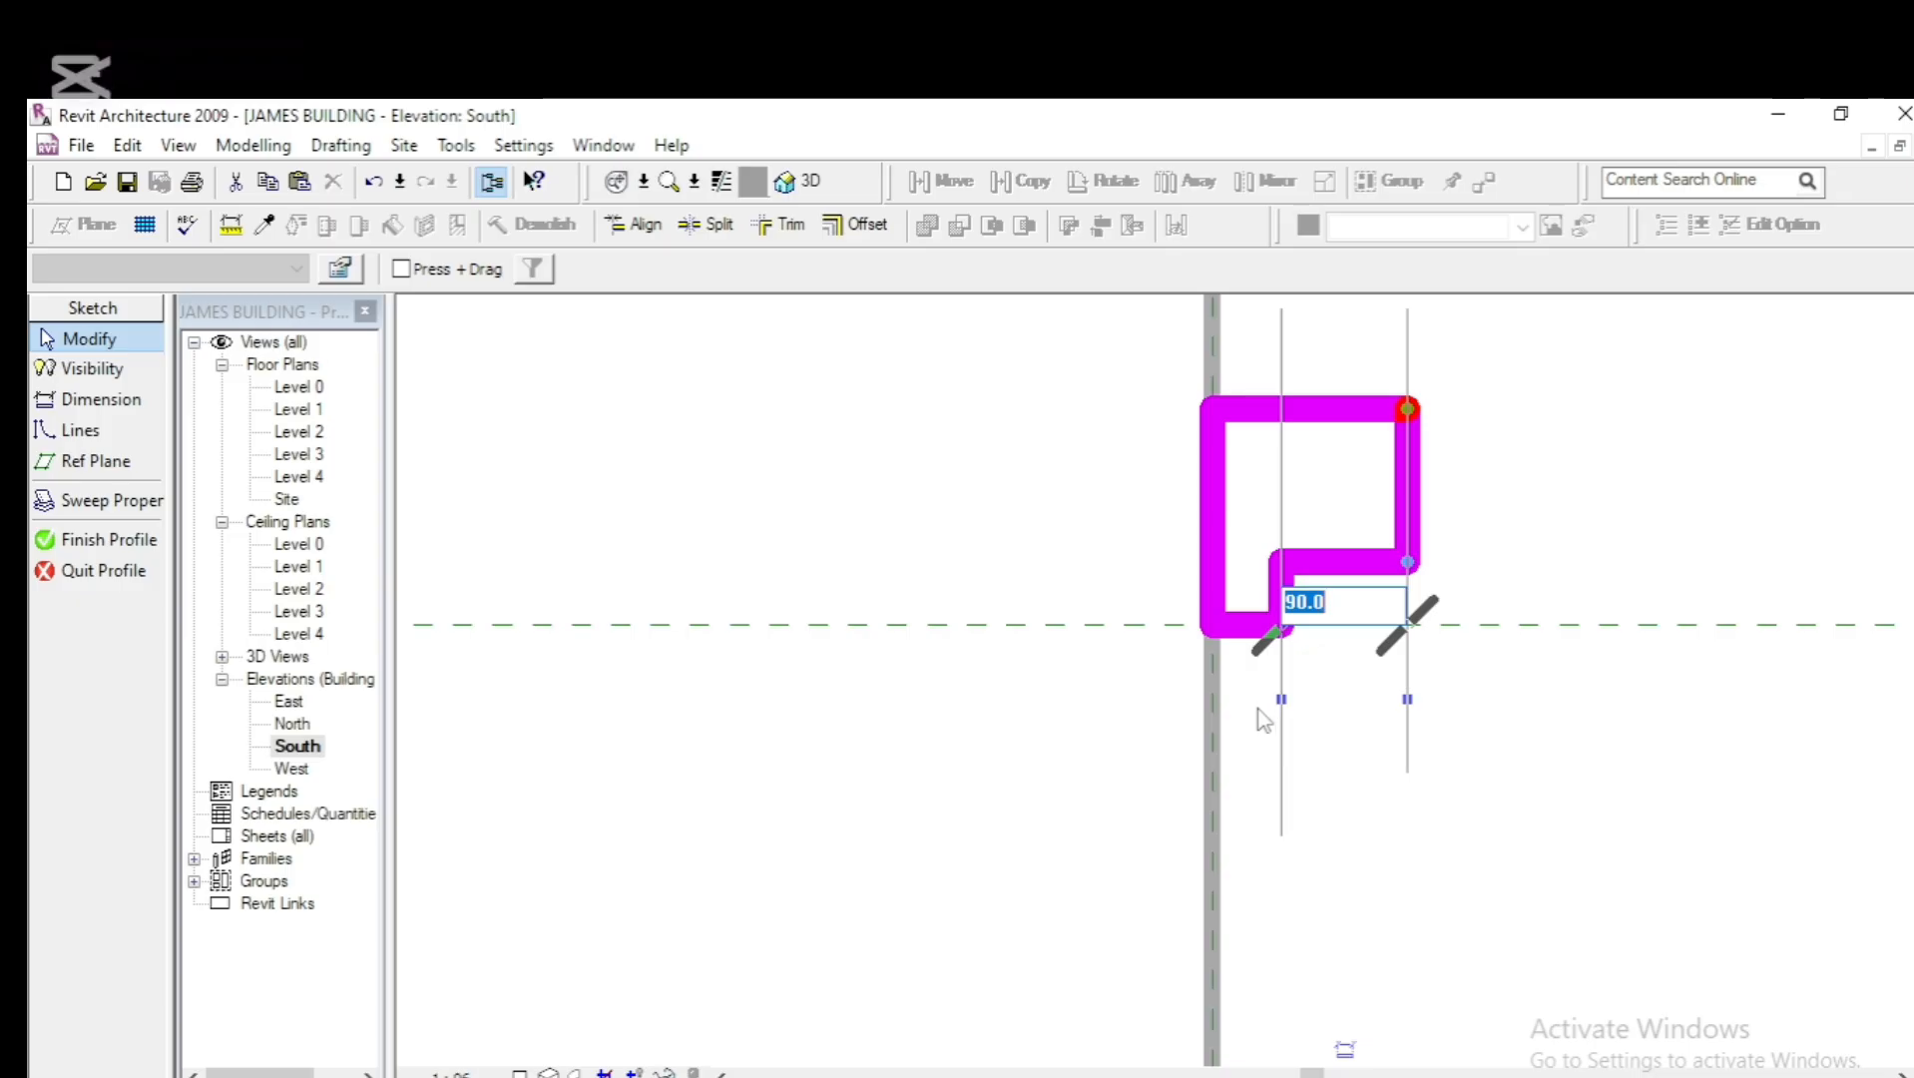
type("100")
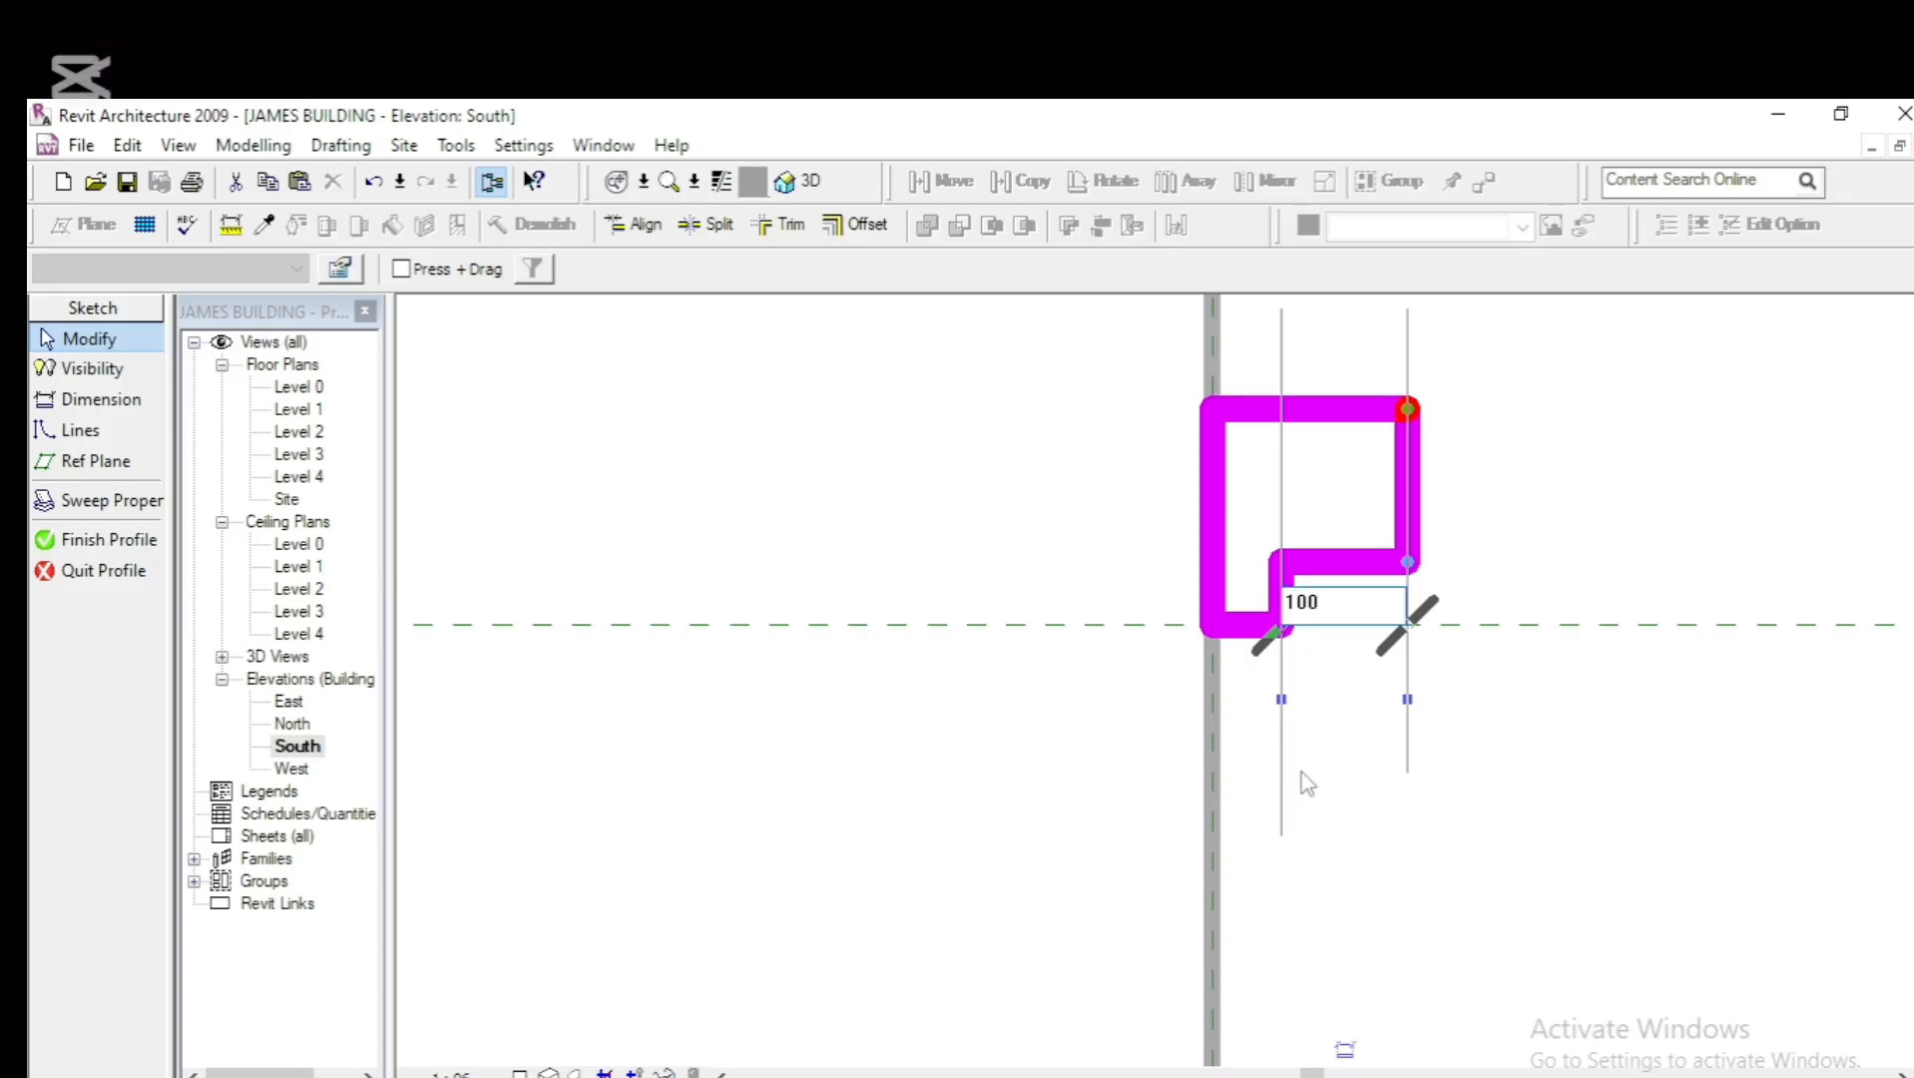
key("Return")
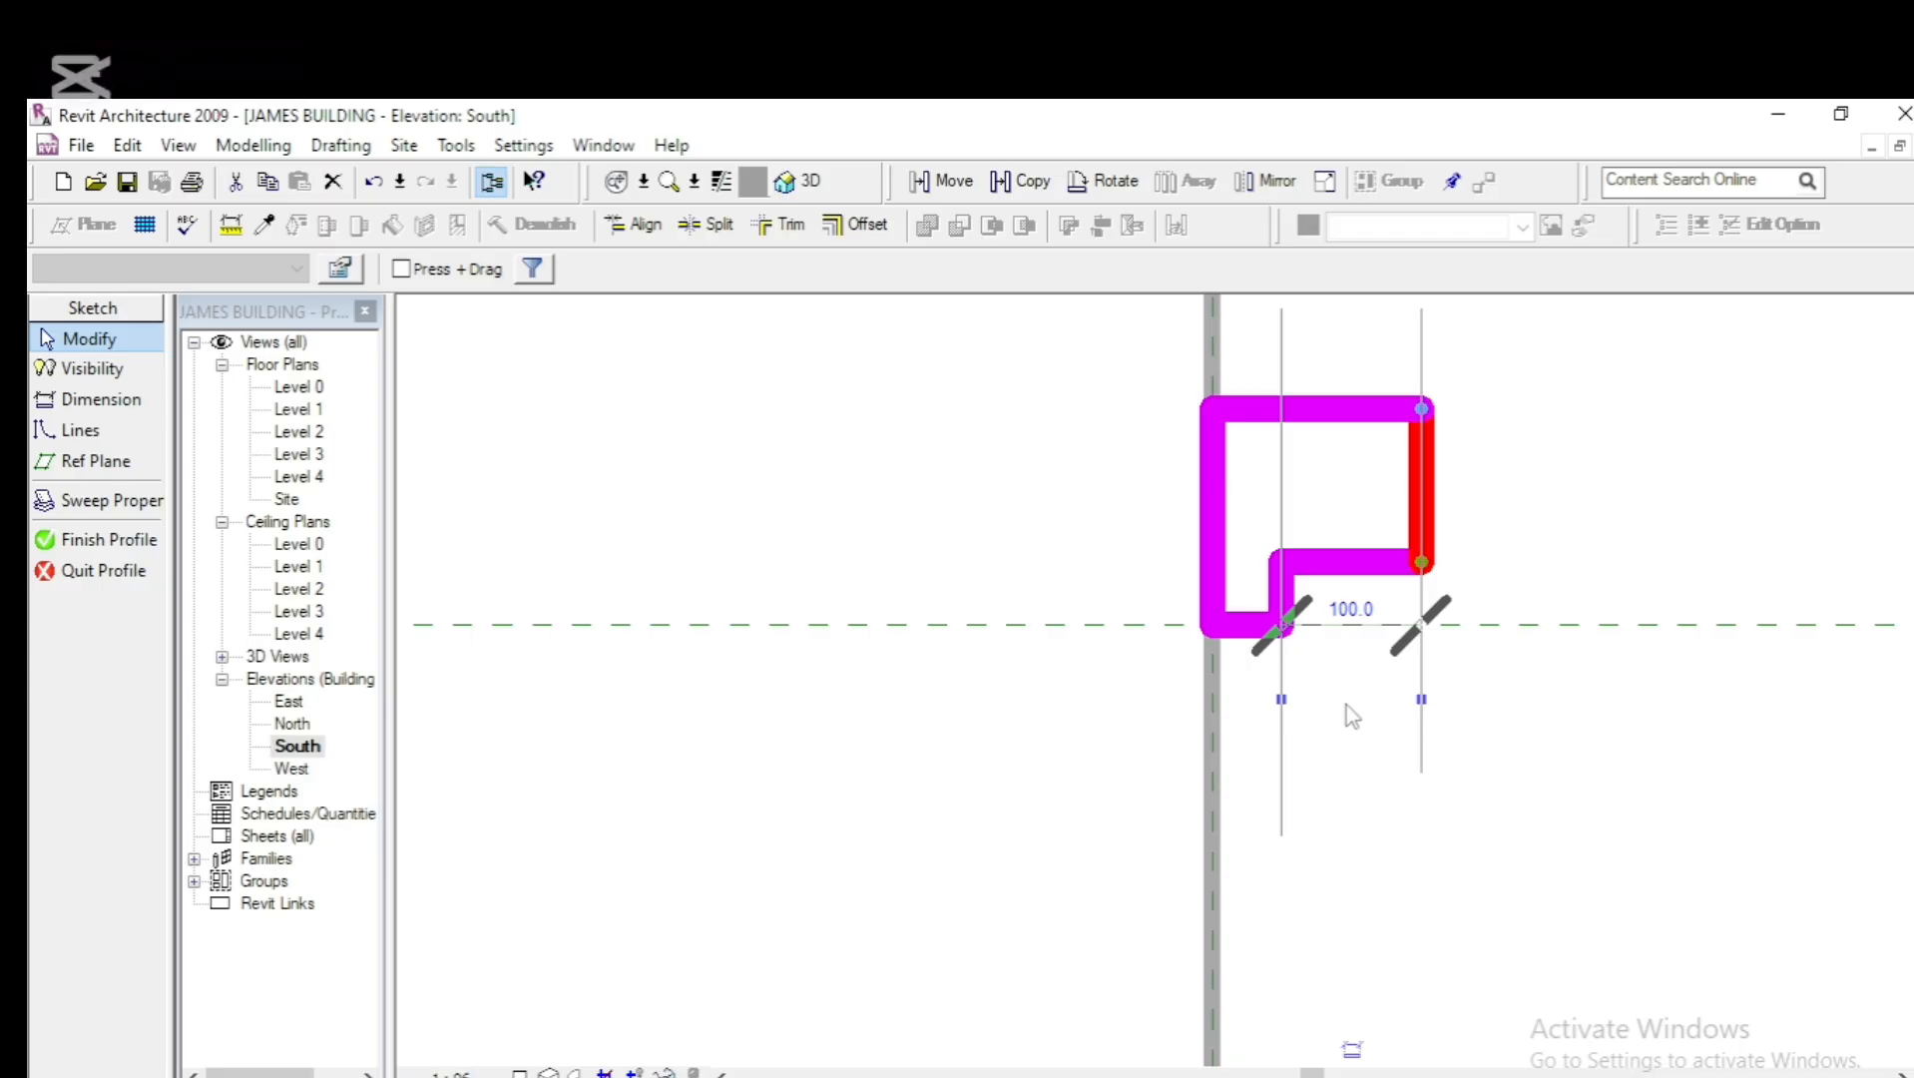
Set the distance between the outer vertical edge and the short step edge to 50 mm
left_click(1350, 608)
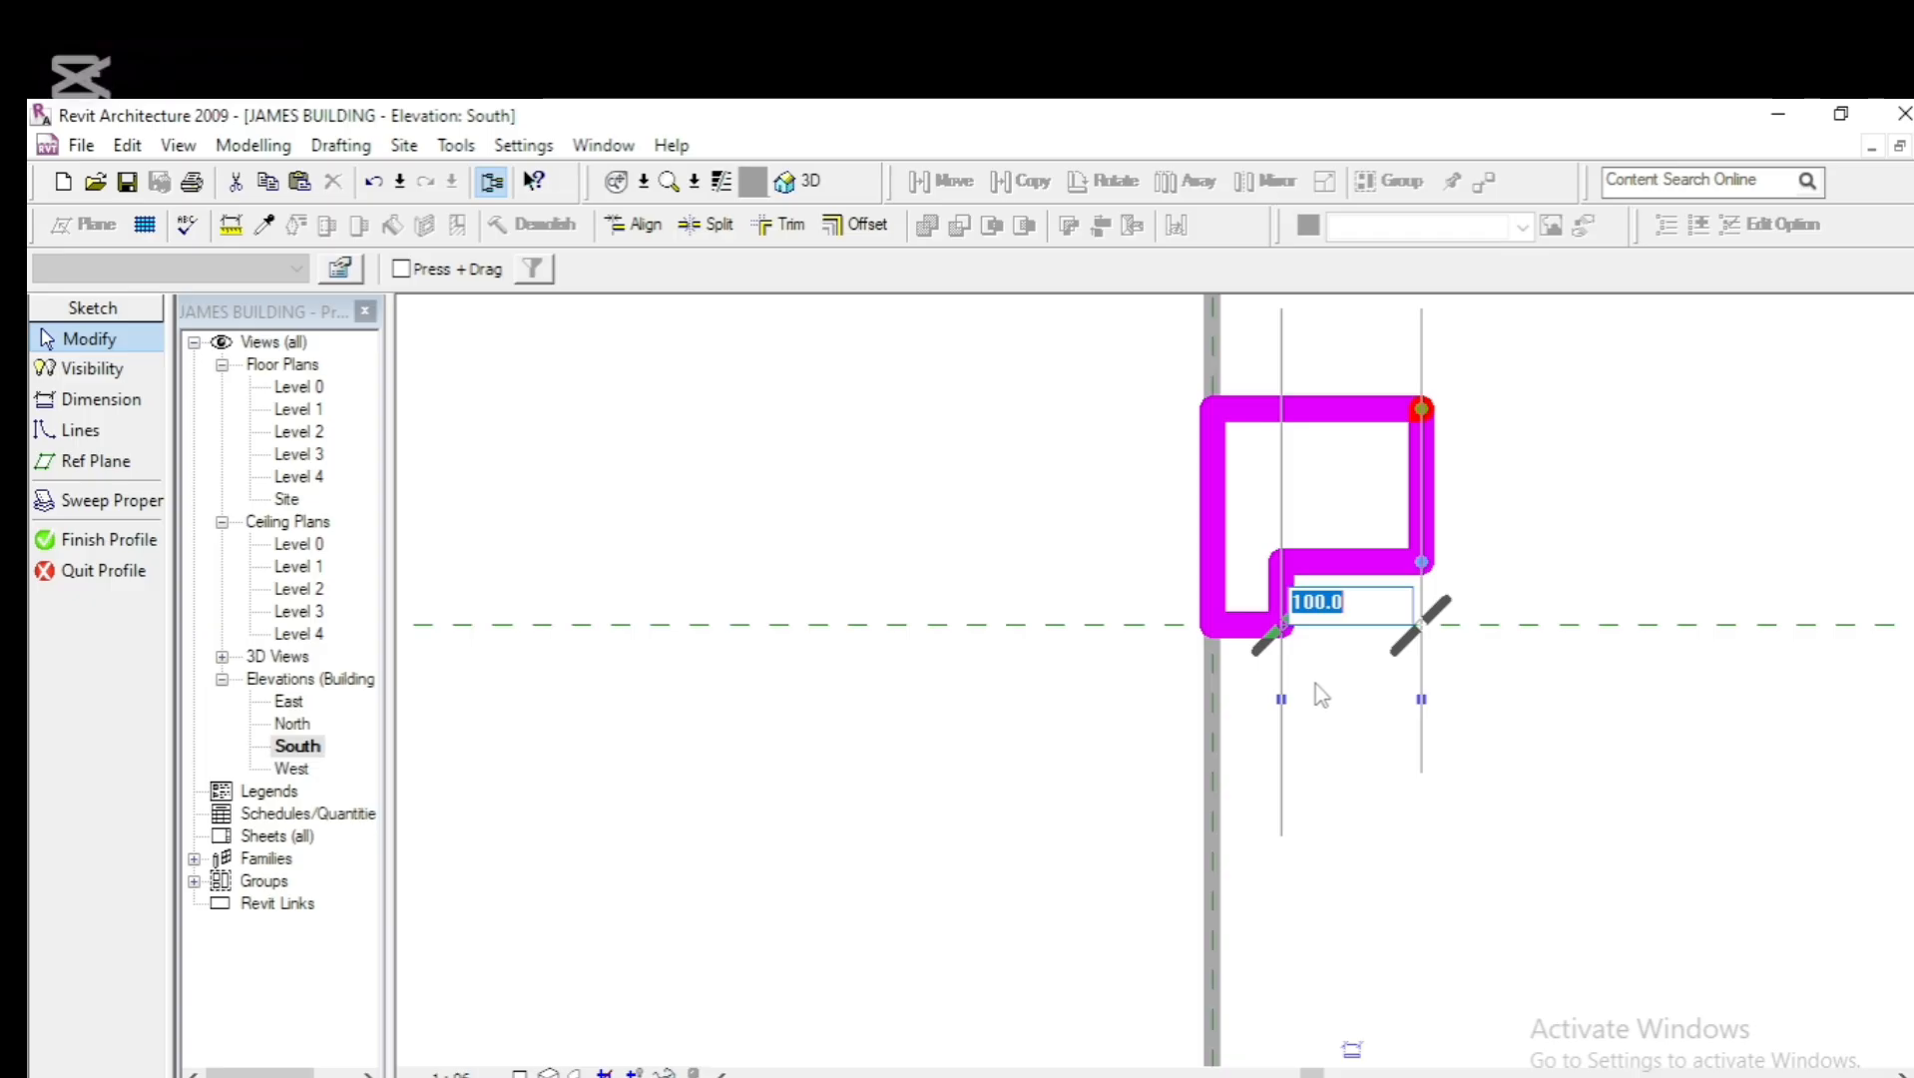
type("50")
key("Return")
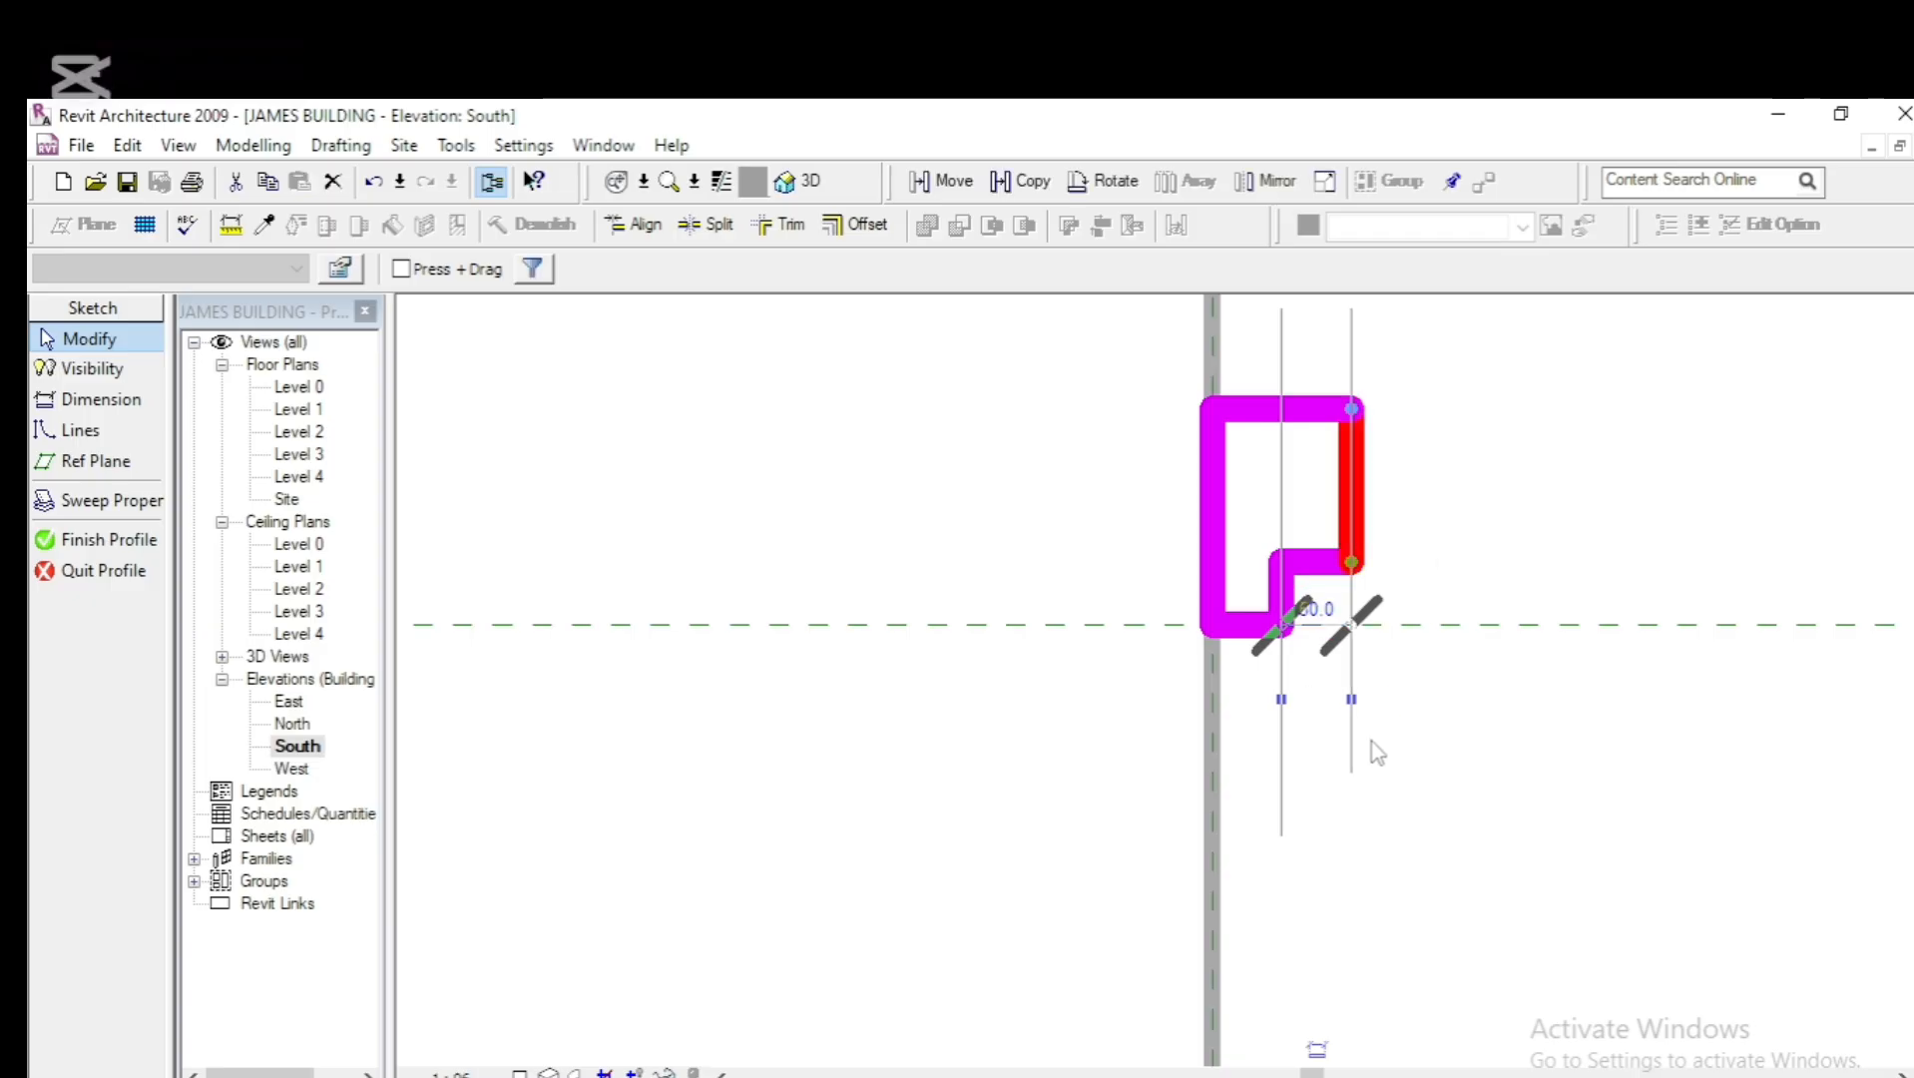
Set the height of the profile's narrow lower part to 50 mm above the base line
scroll(1377, 753, "down", 3)
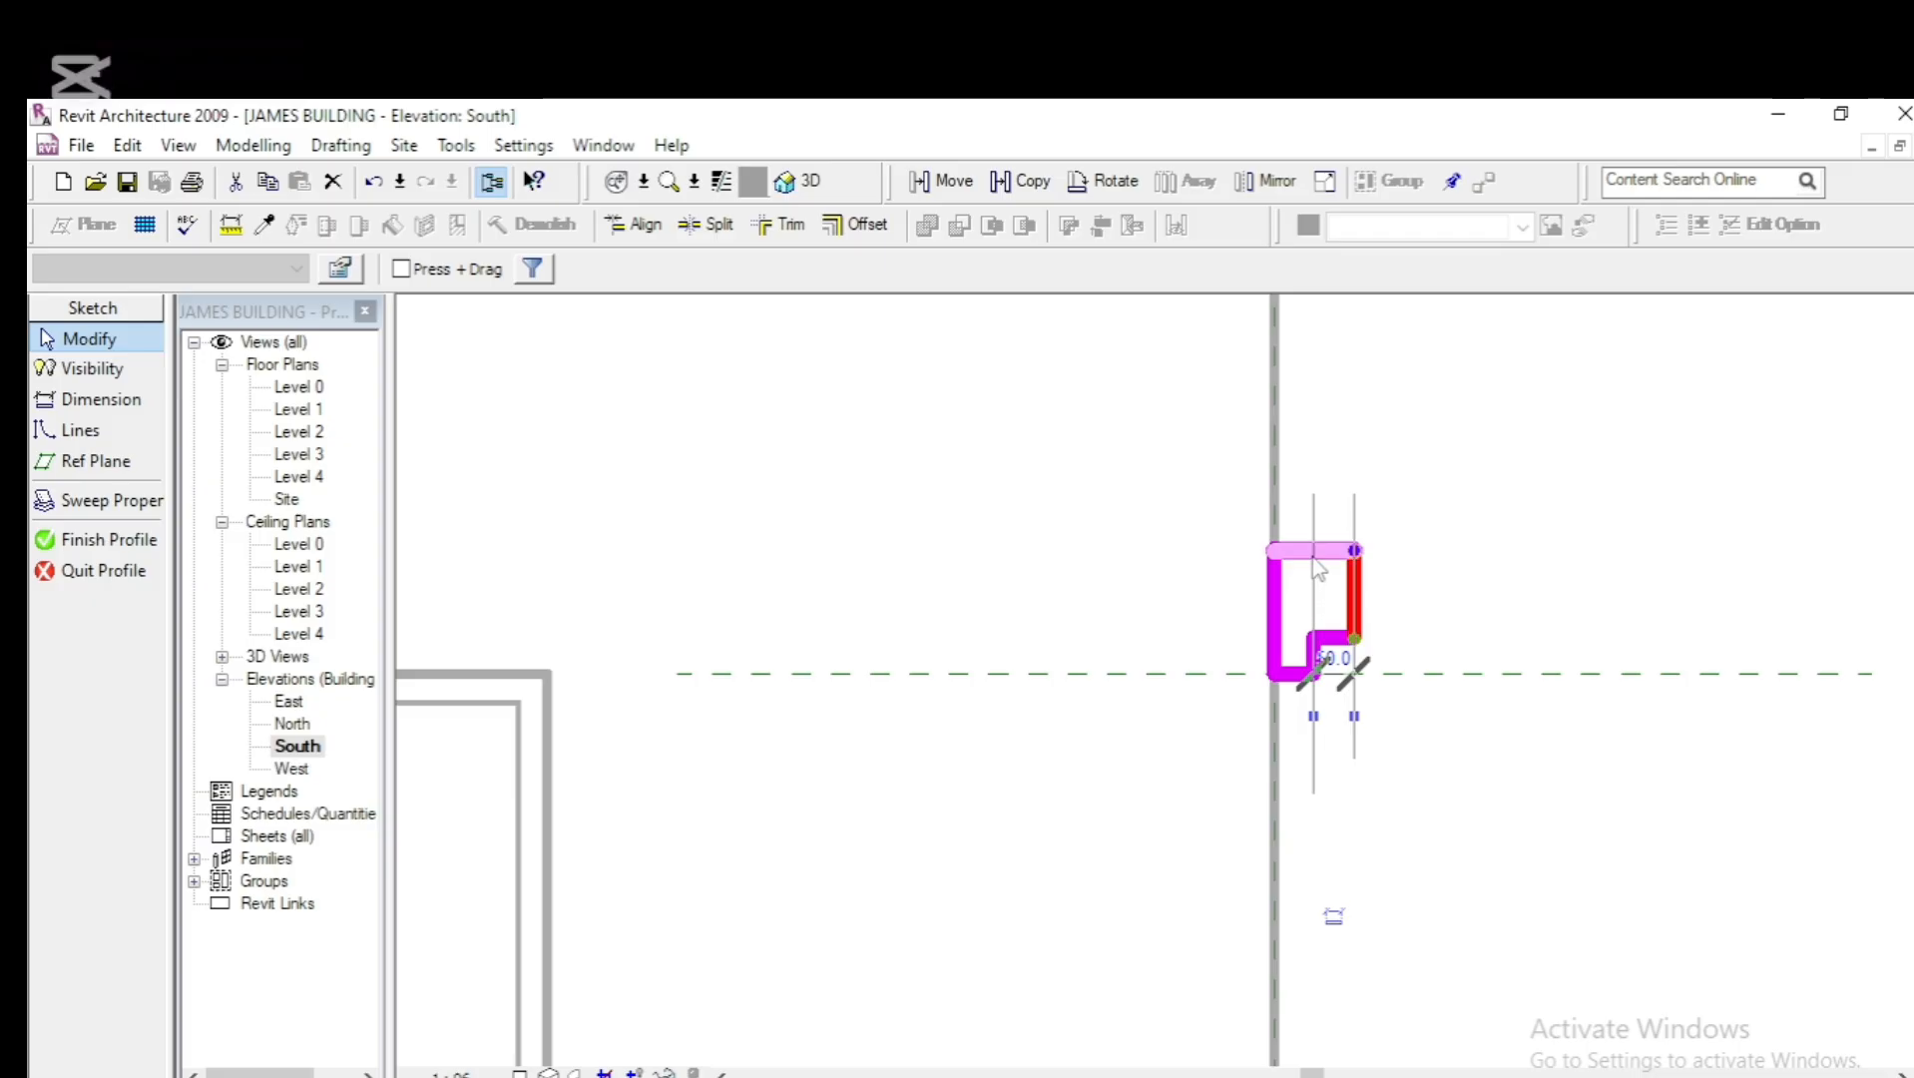
left_click(1313, 552)
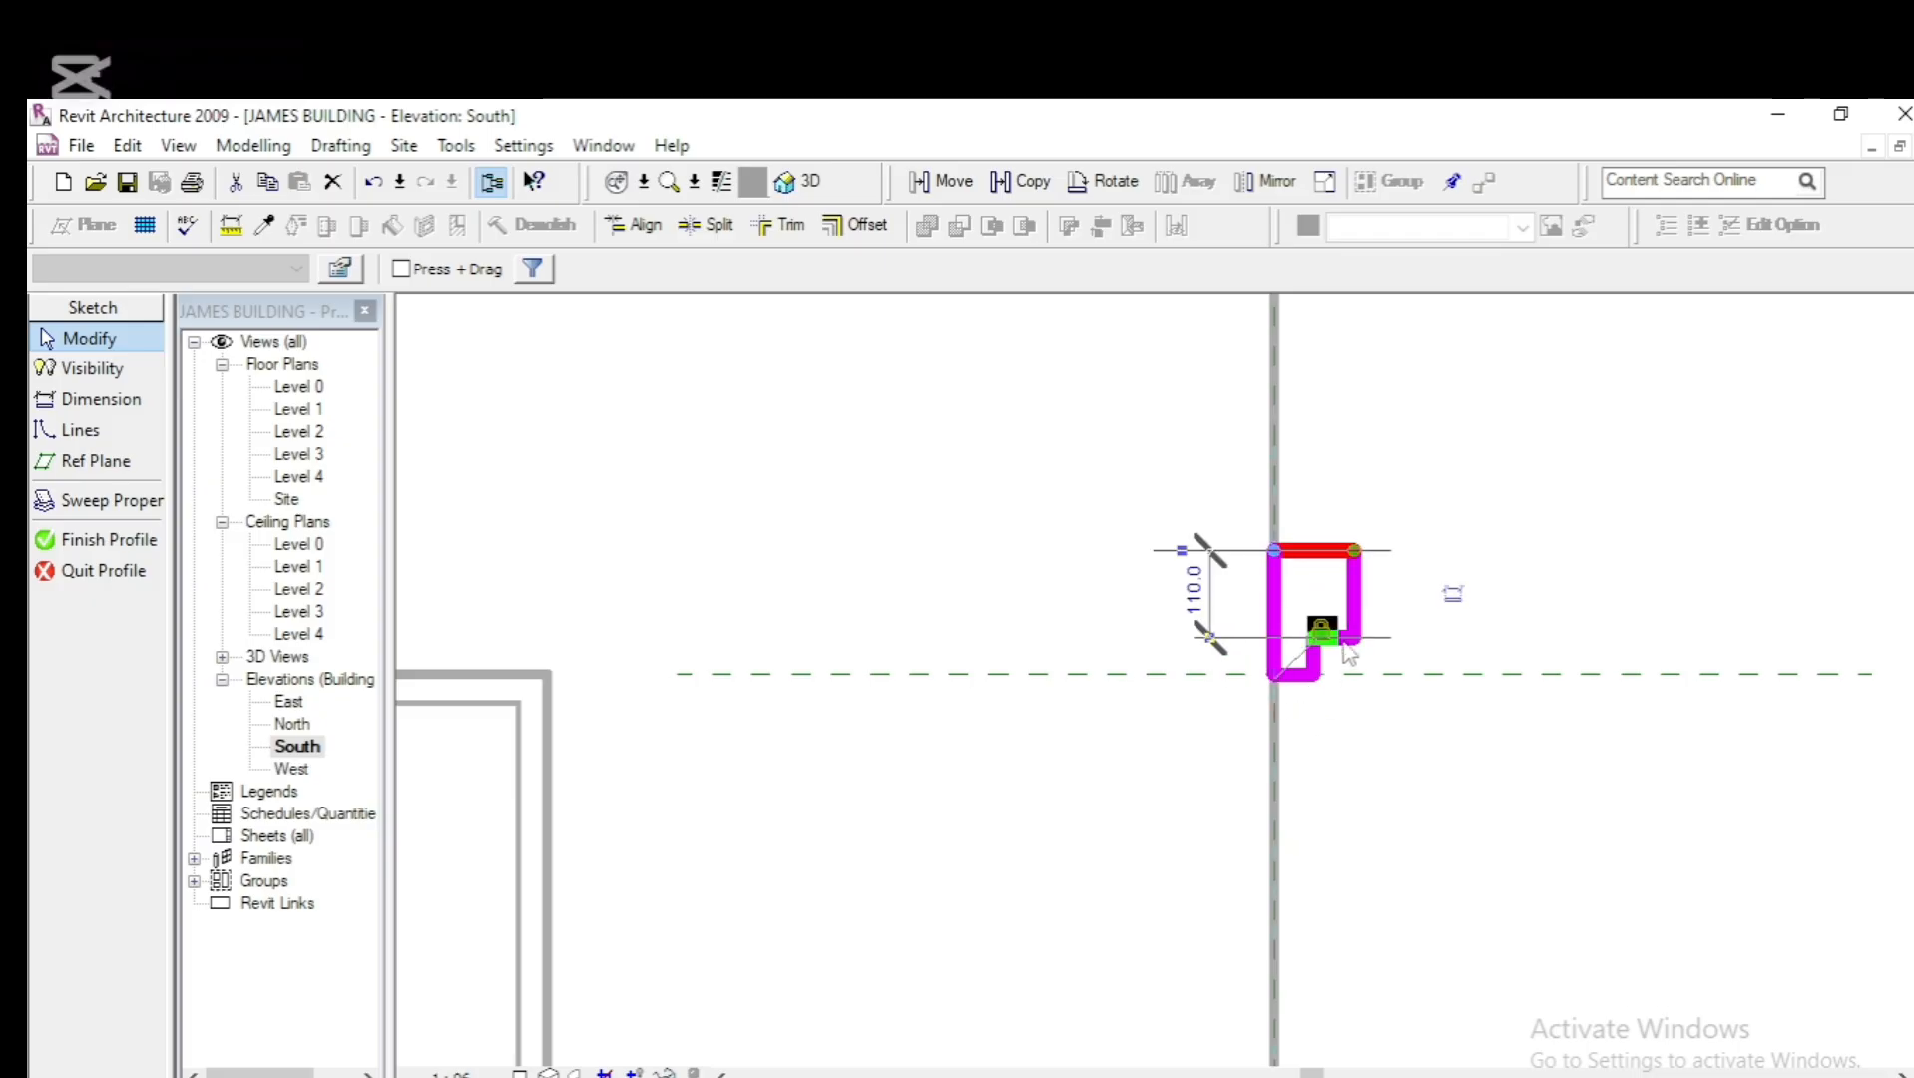
scroll(1348, 649, "up", 3)
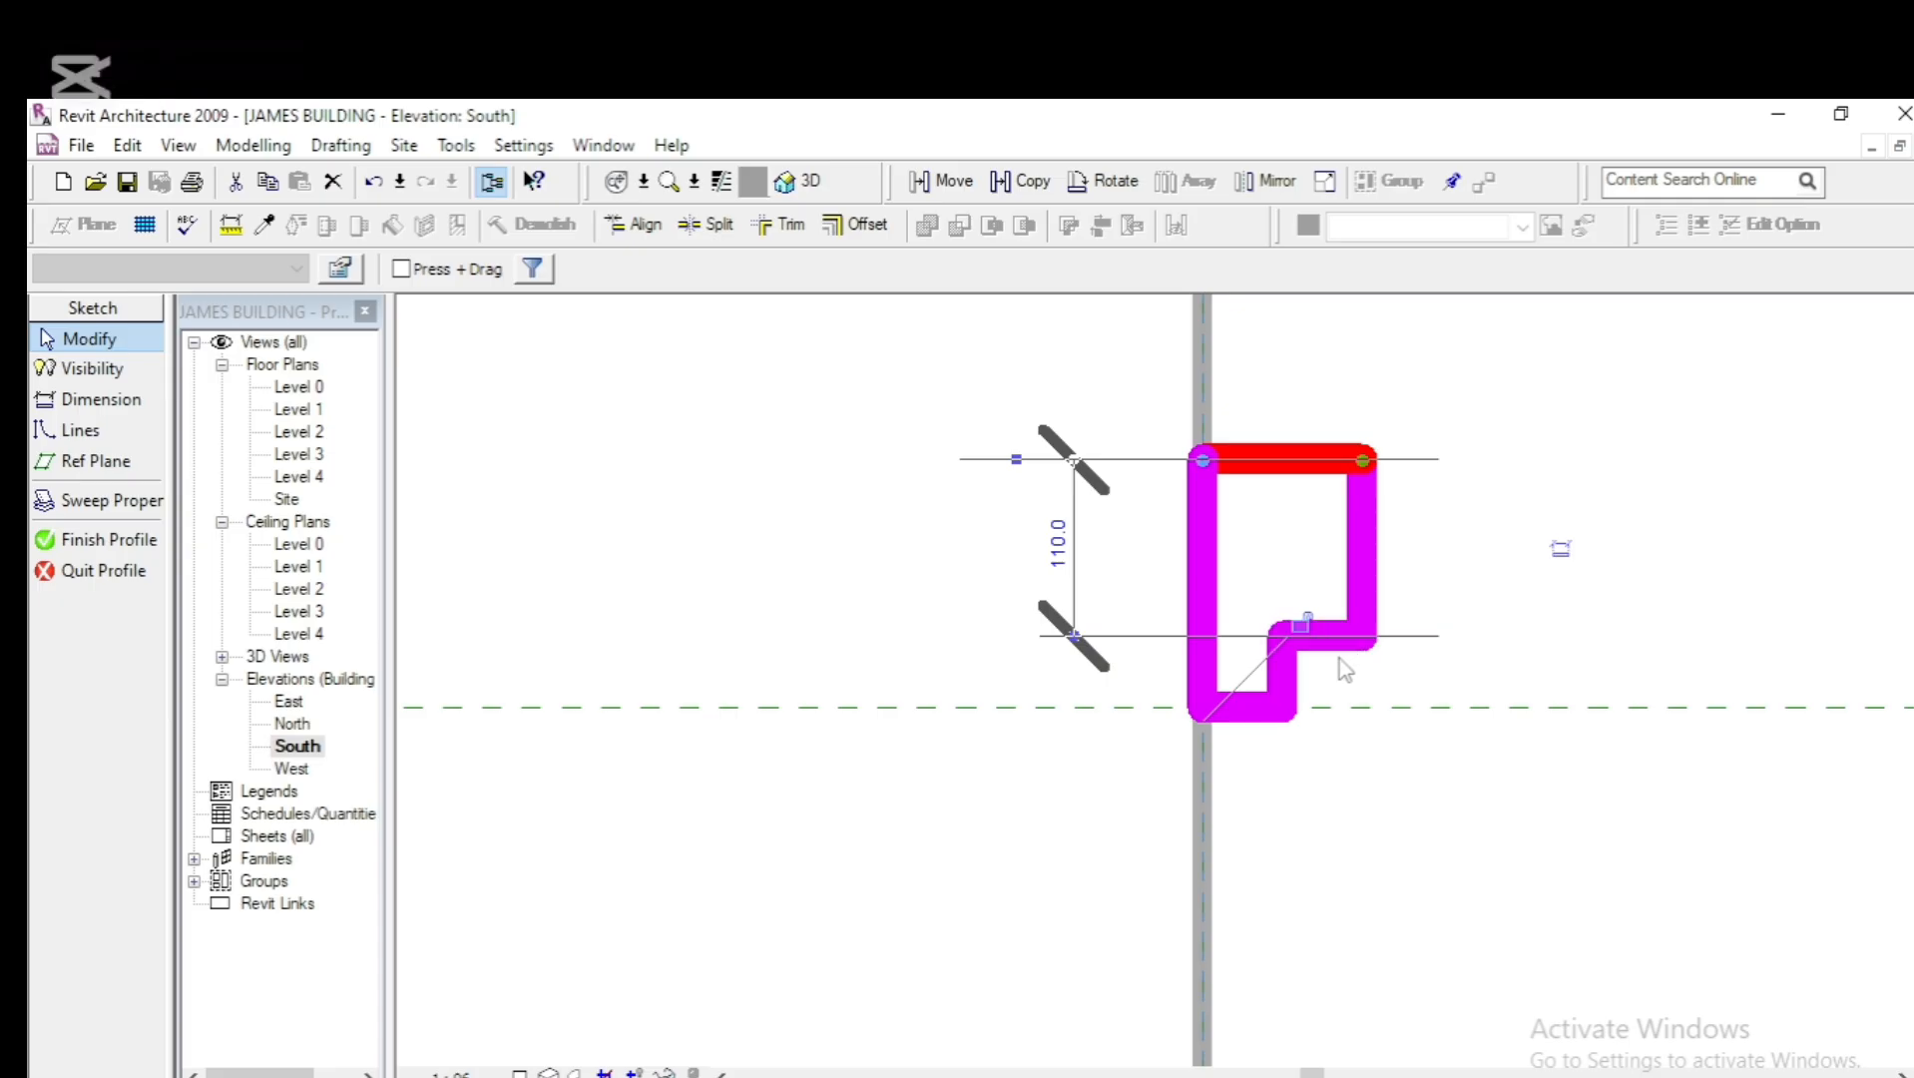
left_click(1333, 651)
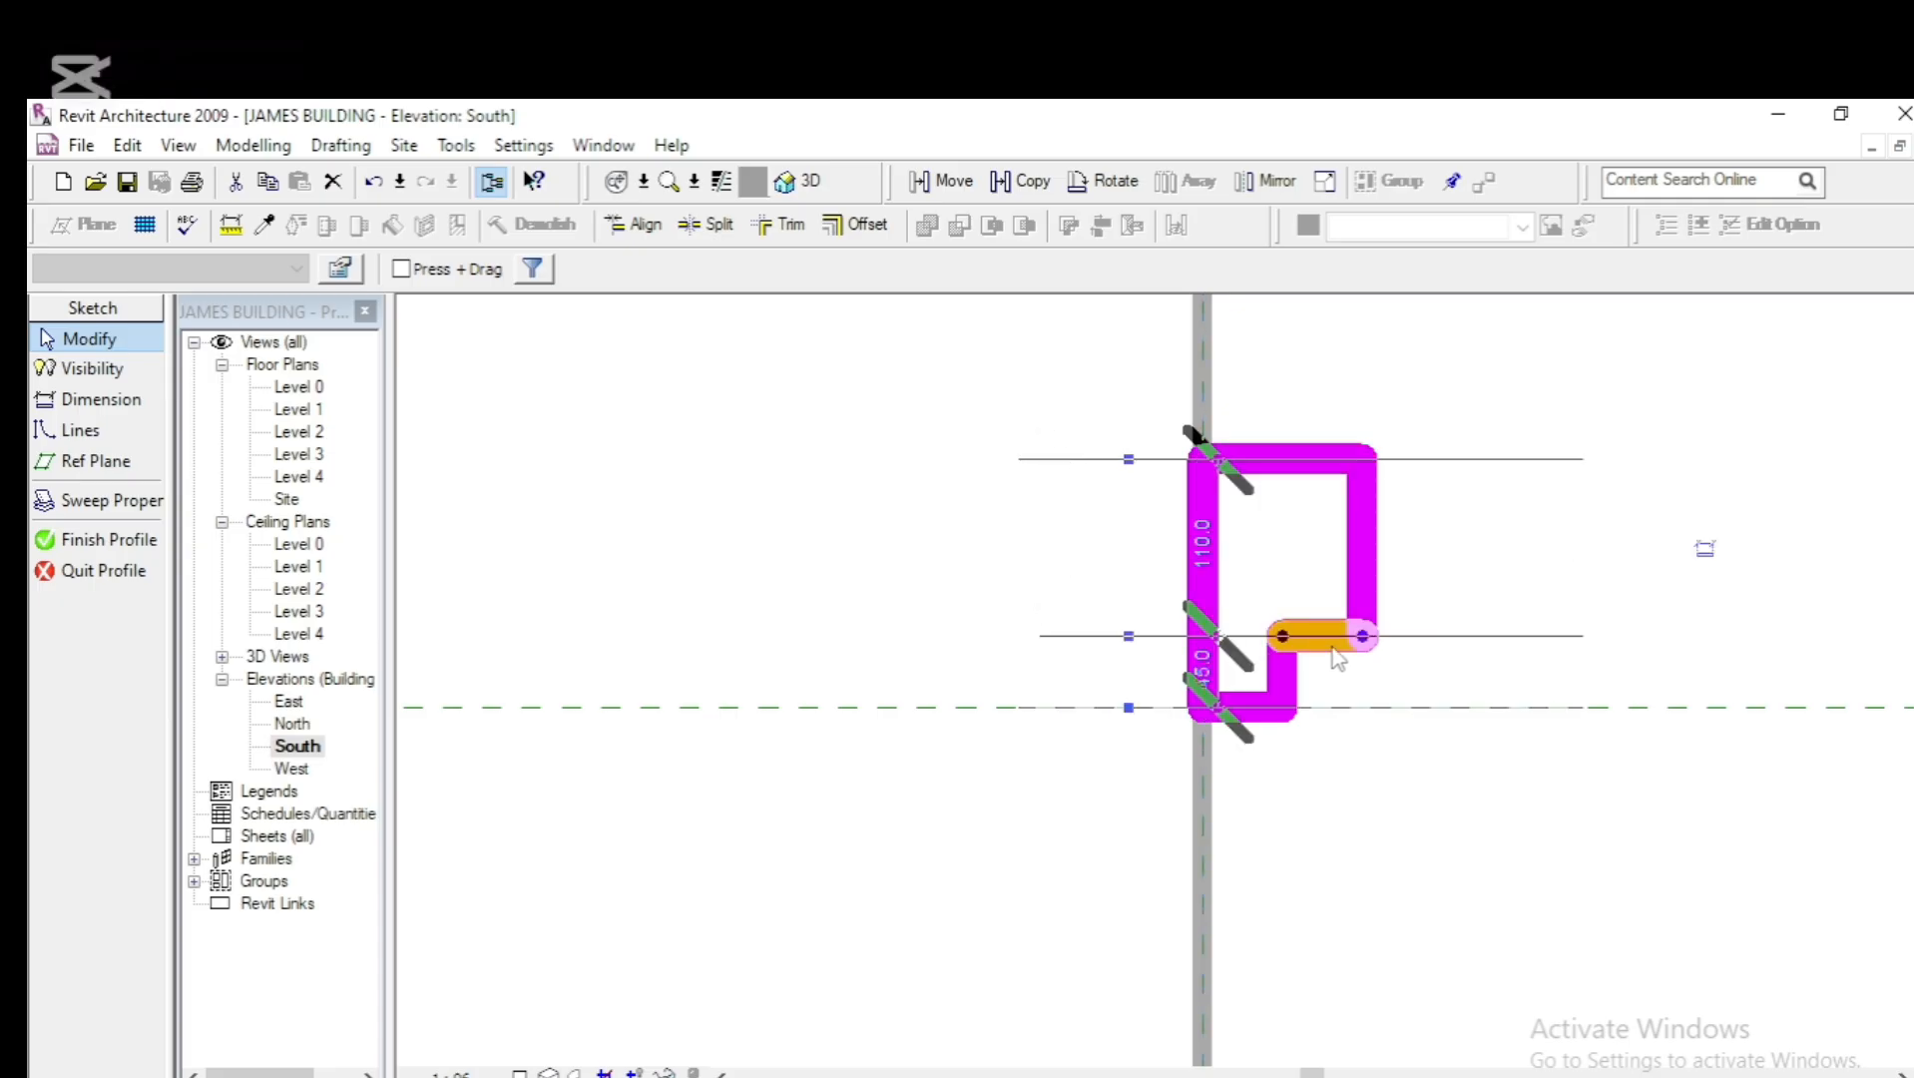
left_click(1202, 668)
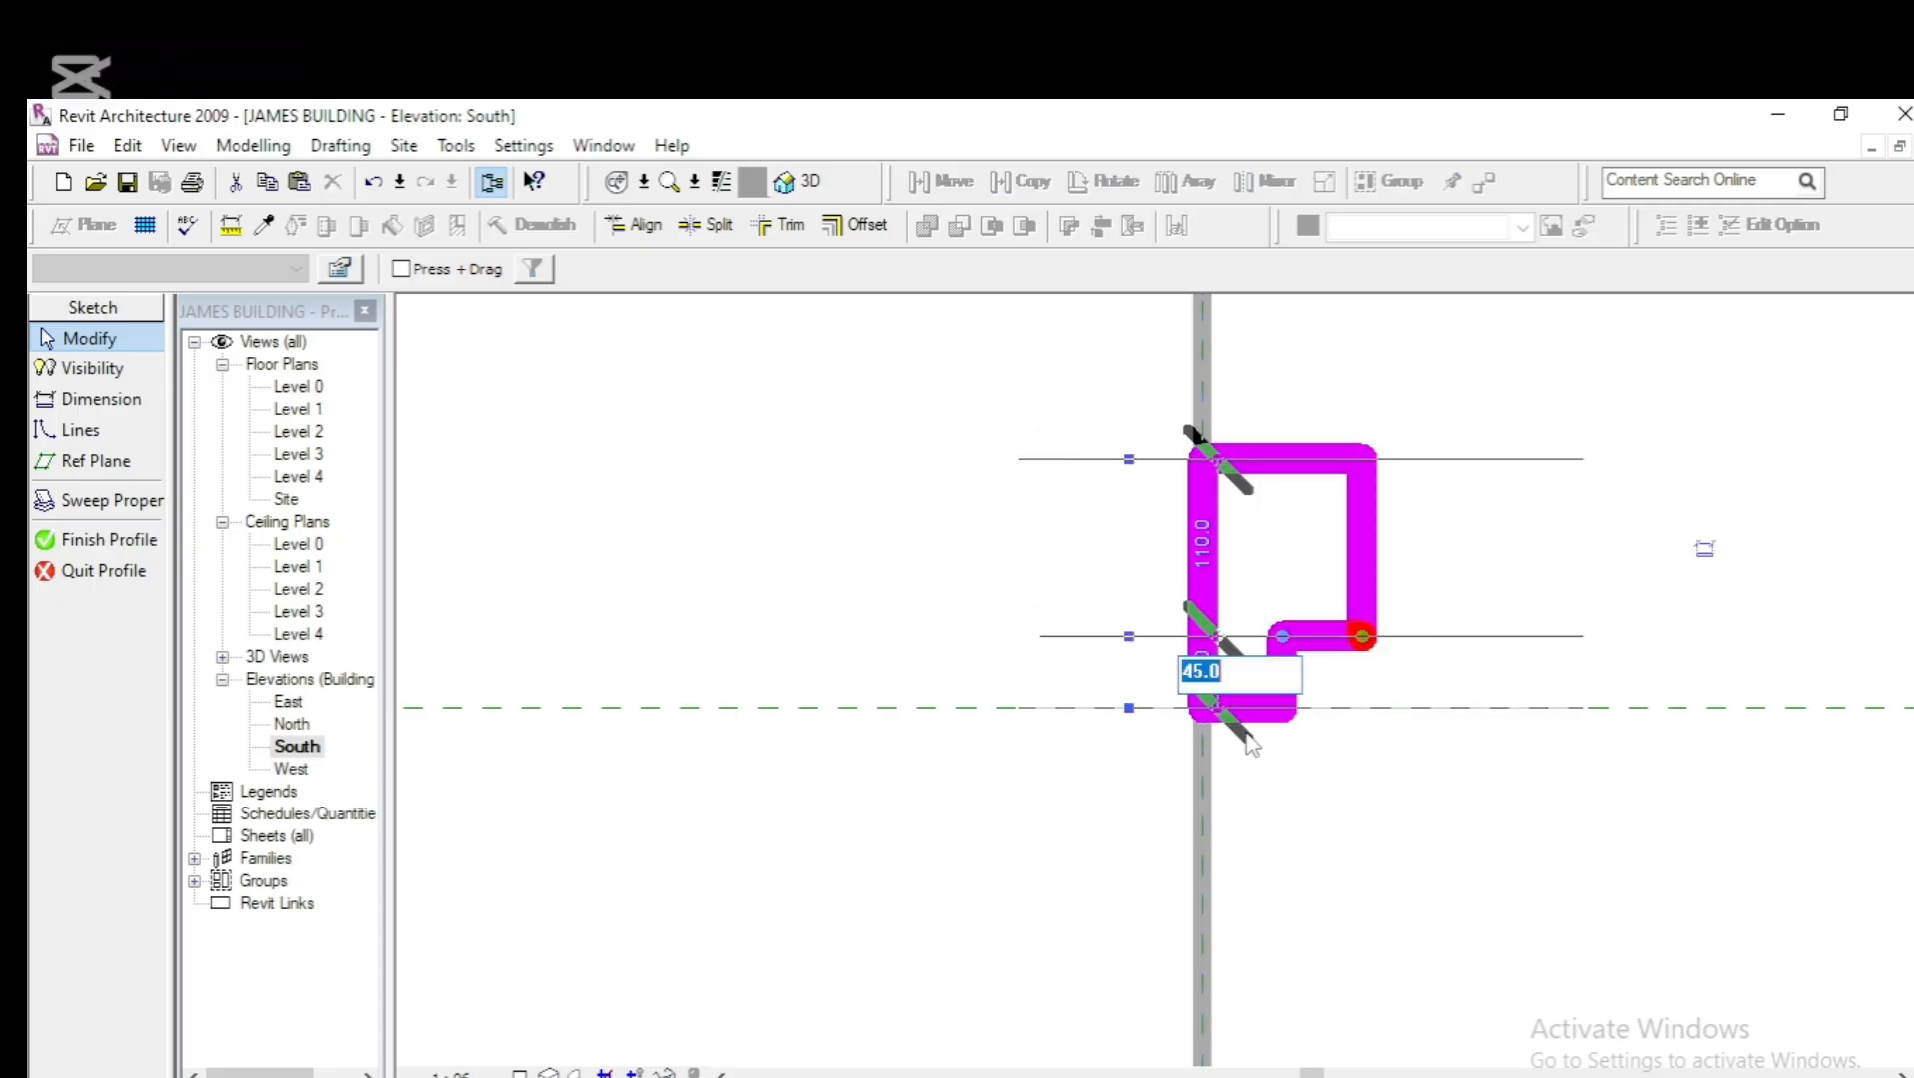
type("50")
key("Return")
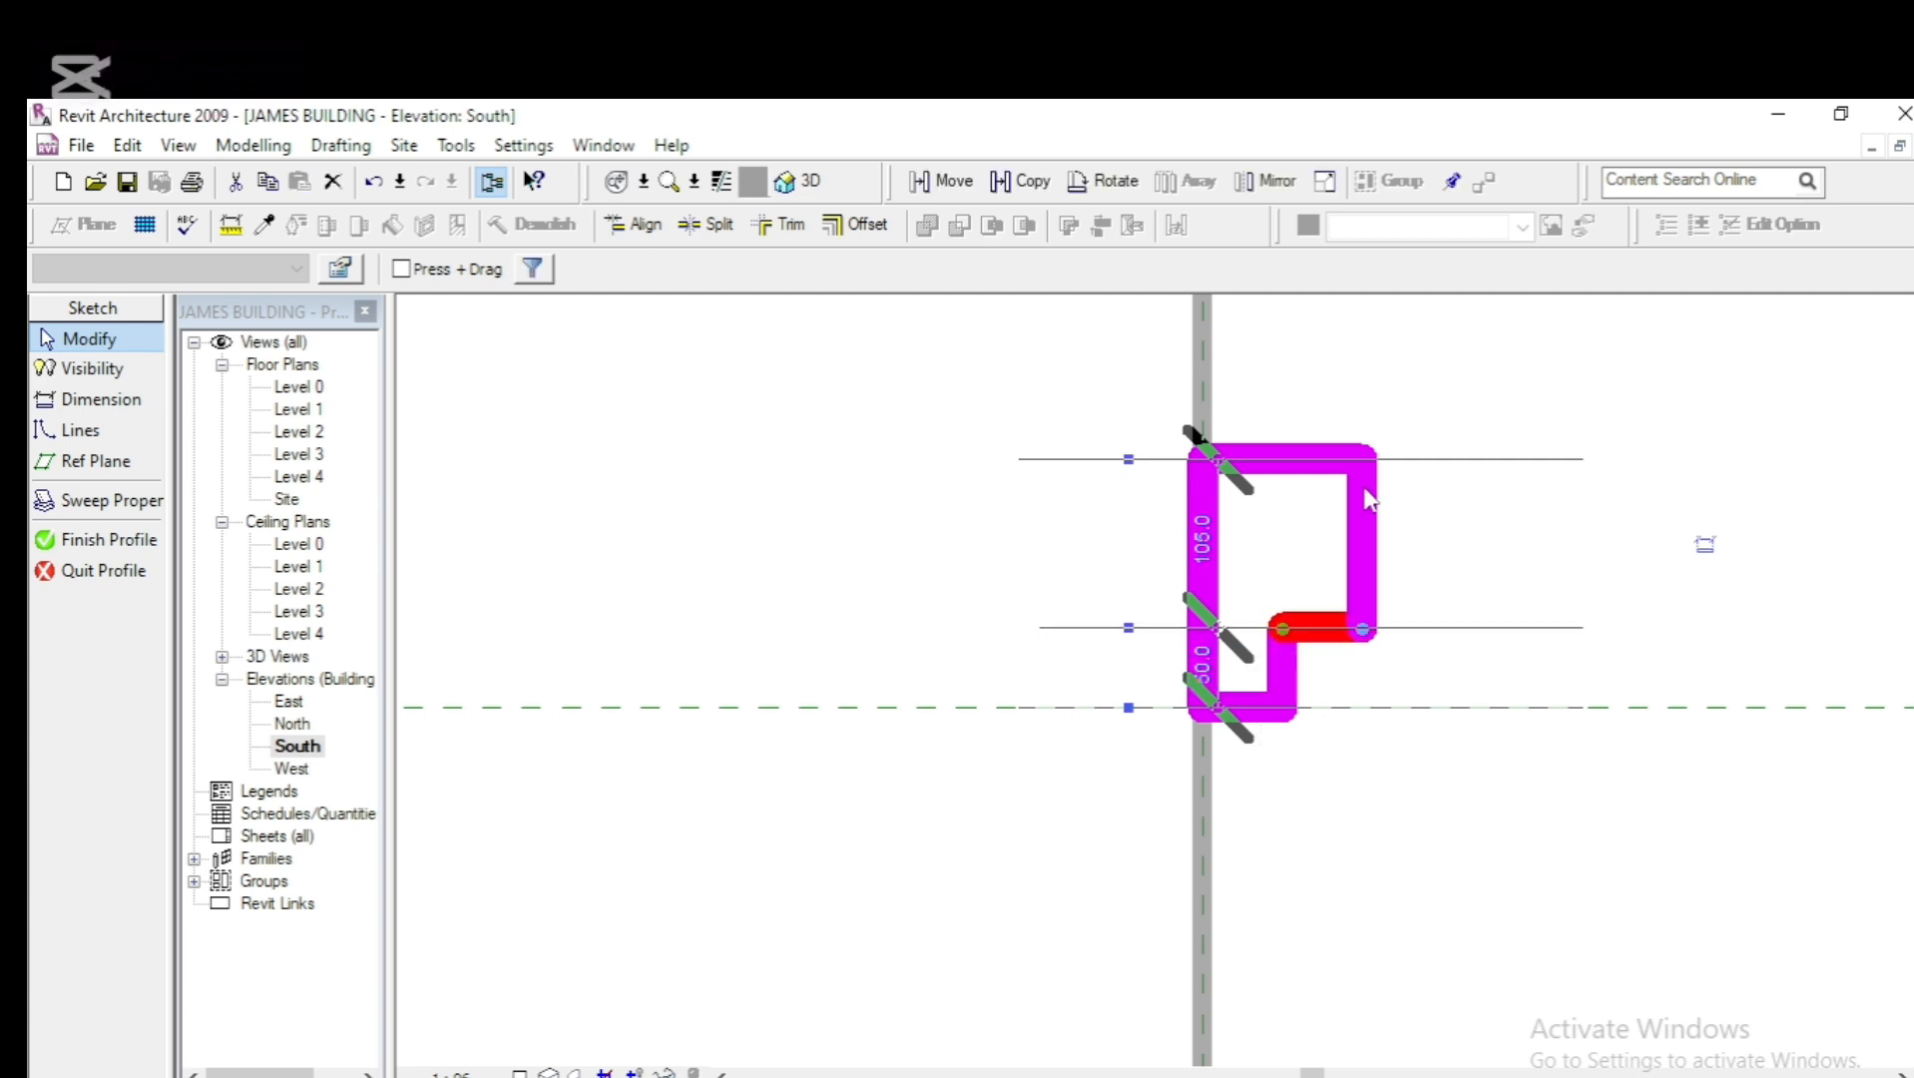
Set the profile's top edge 100 mm above the horizontal step edge
left_click(1325, 479)
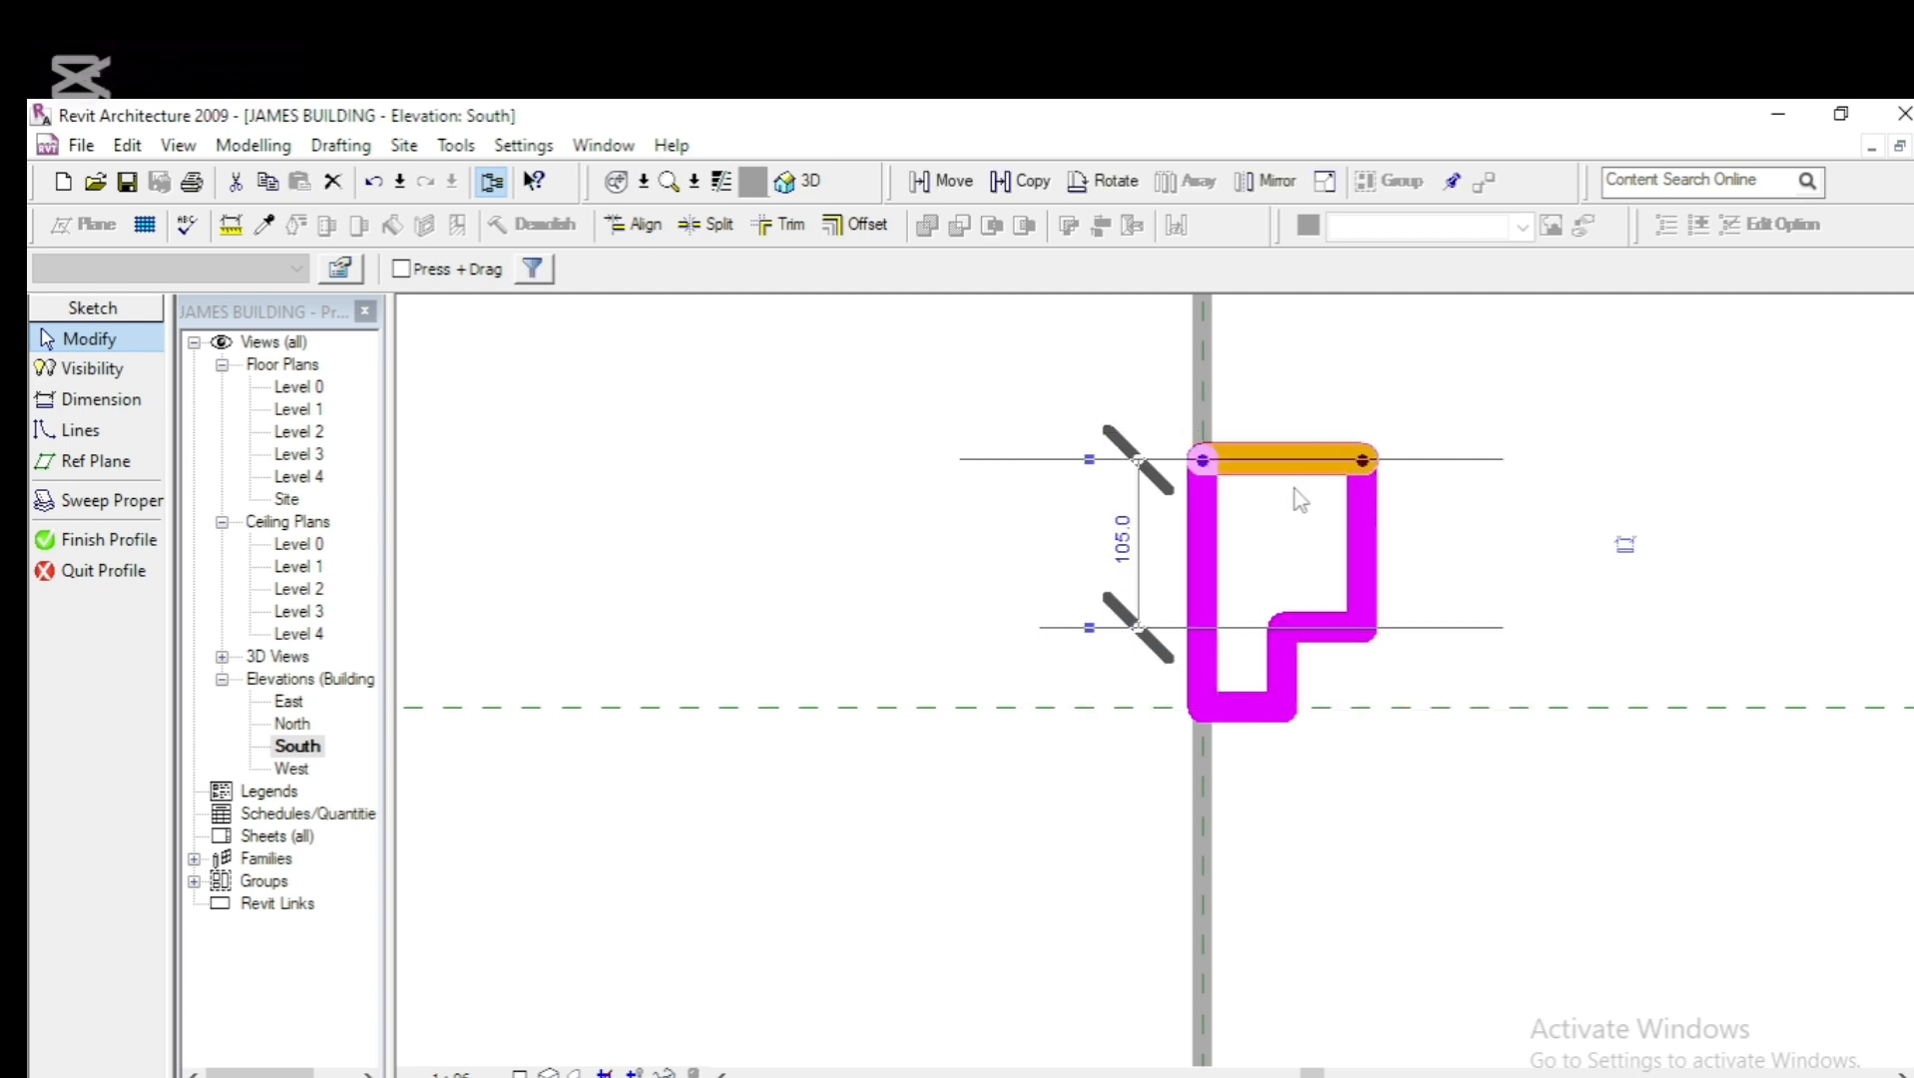
left_click(1122, 544)
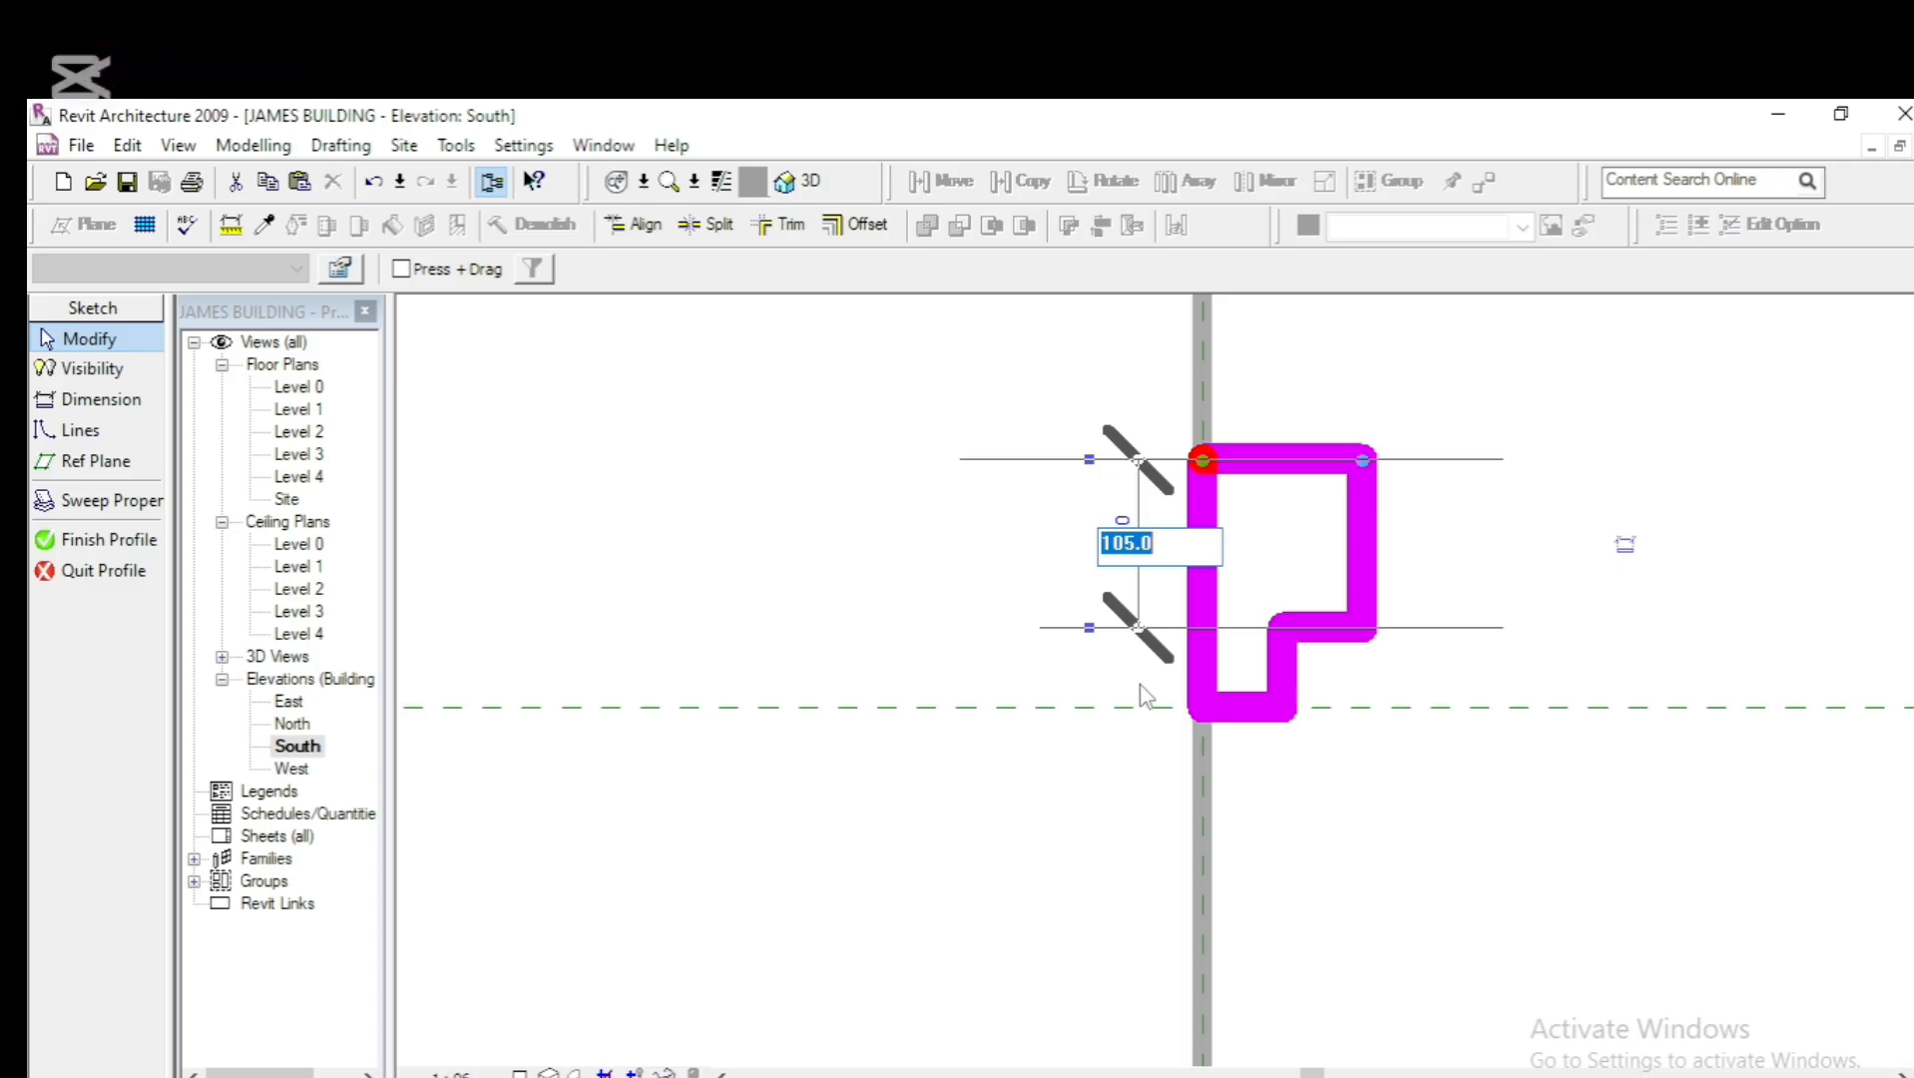
type("100")
key("Return")
scroll(968, 607, "down", 4)
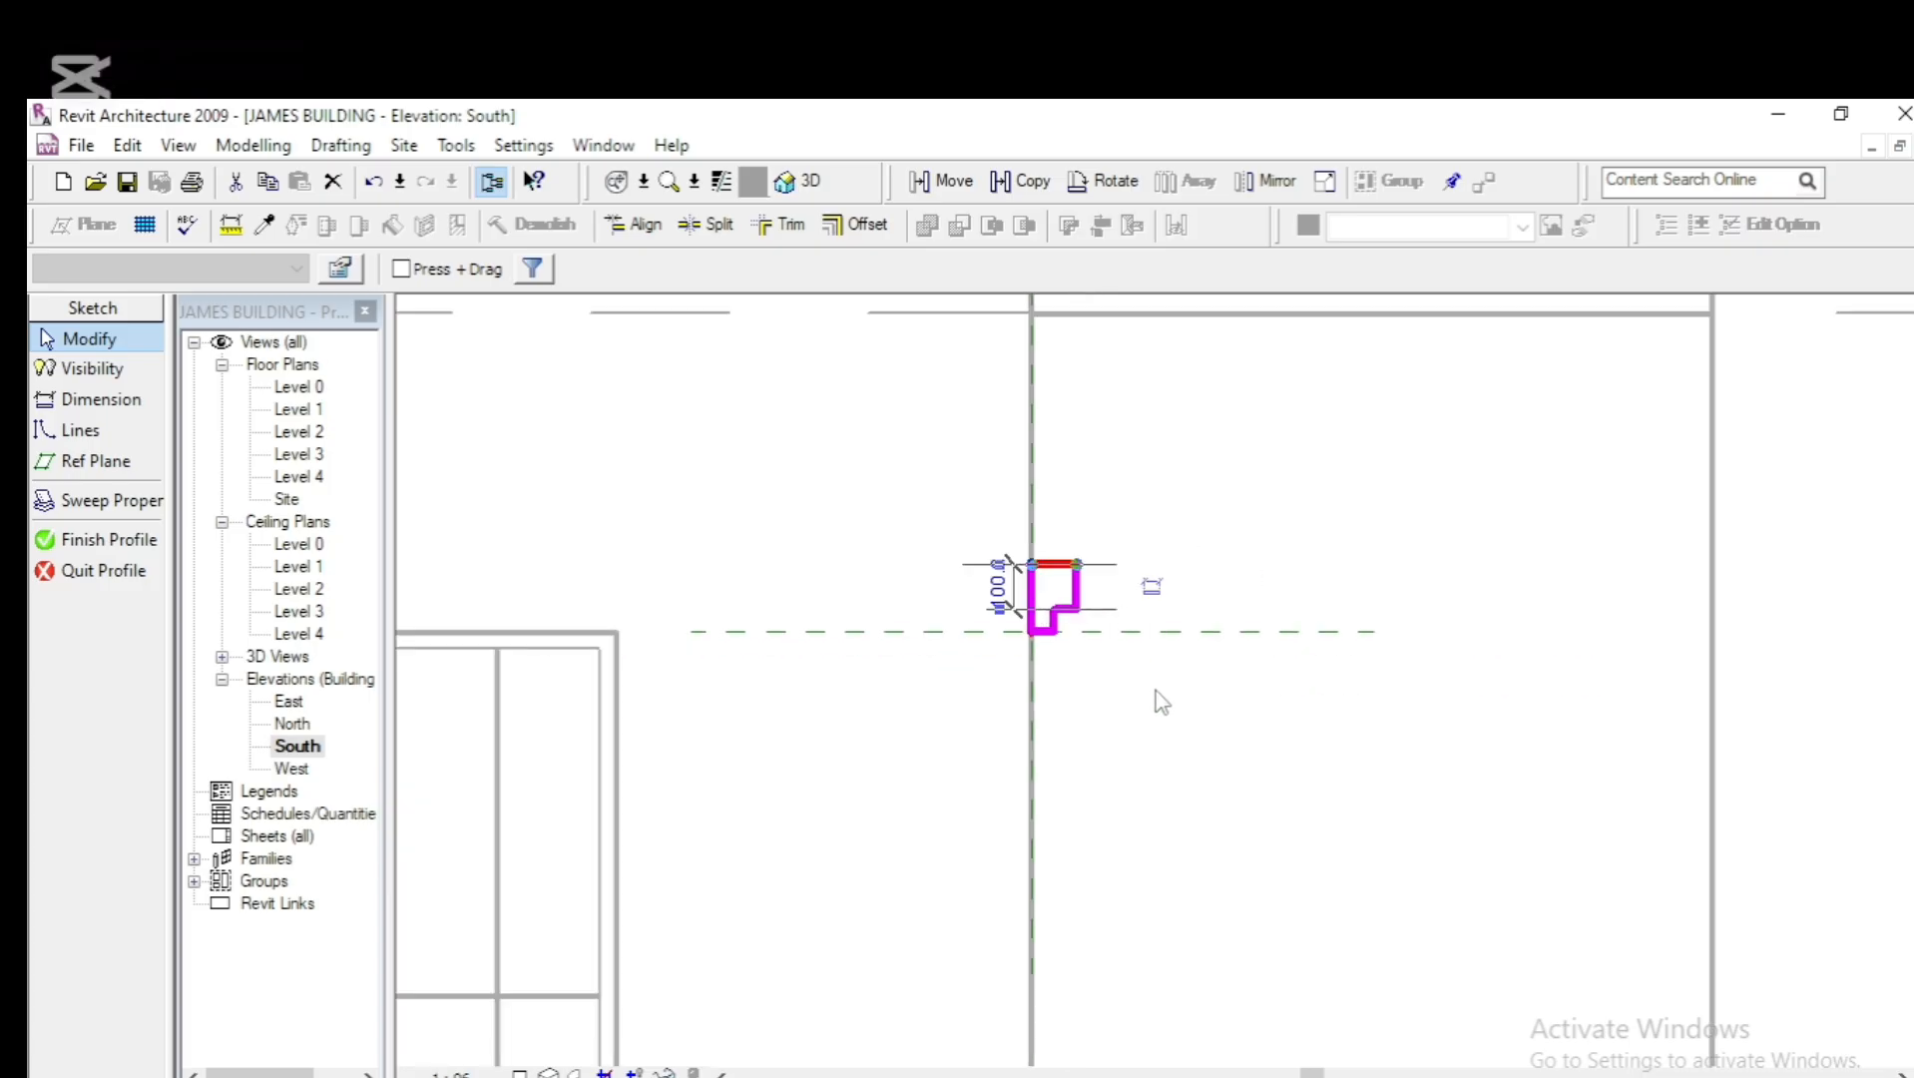
Widen the profile's lower part by setting the short vertical step edge 70 mm from the wall face
scroll(1080, 649, "up", 3)
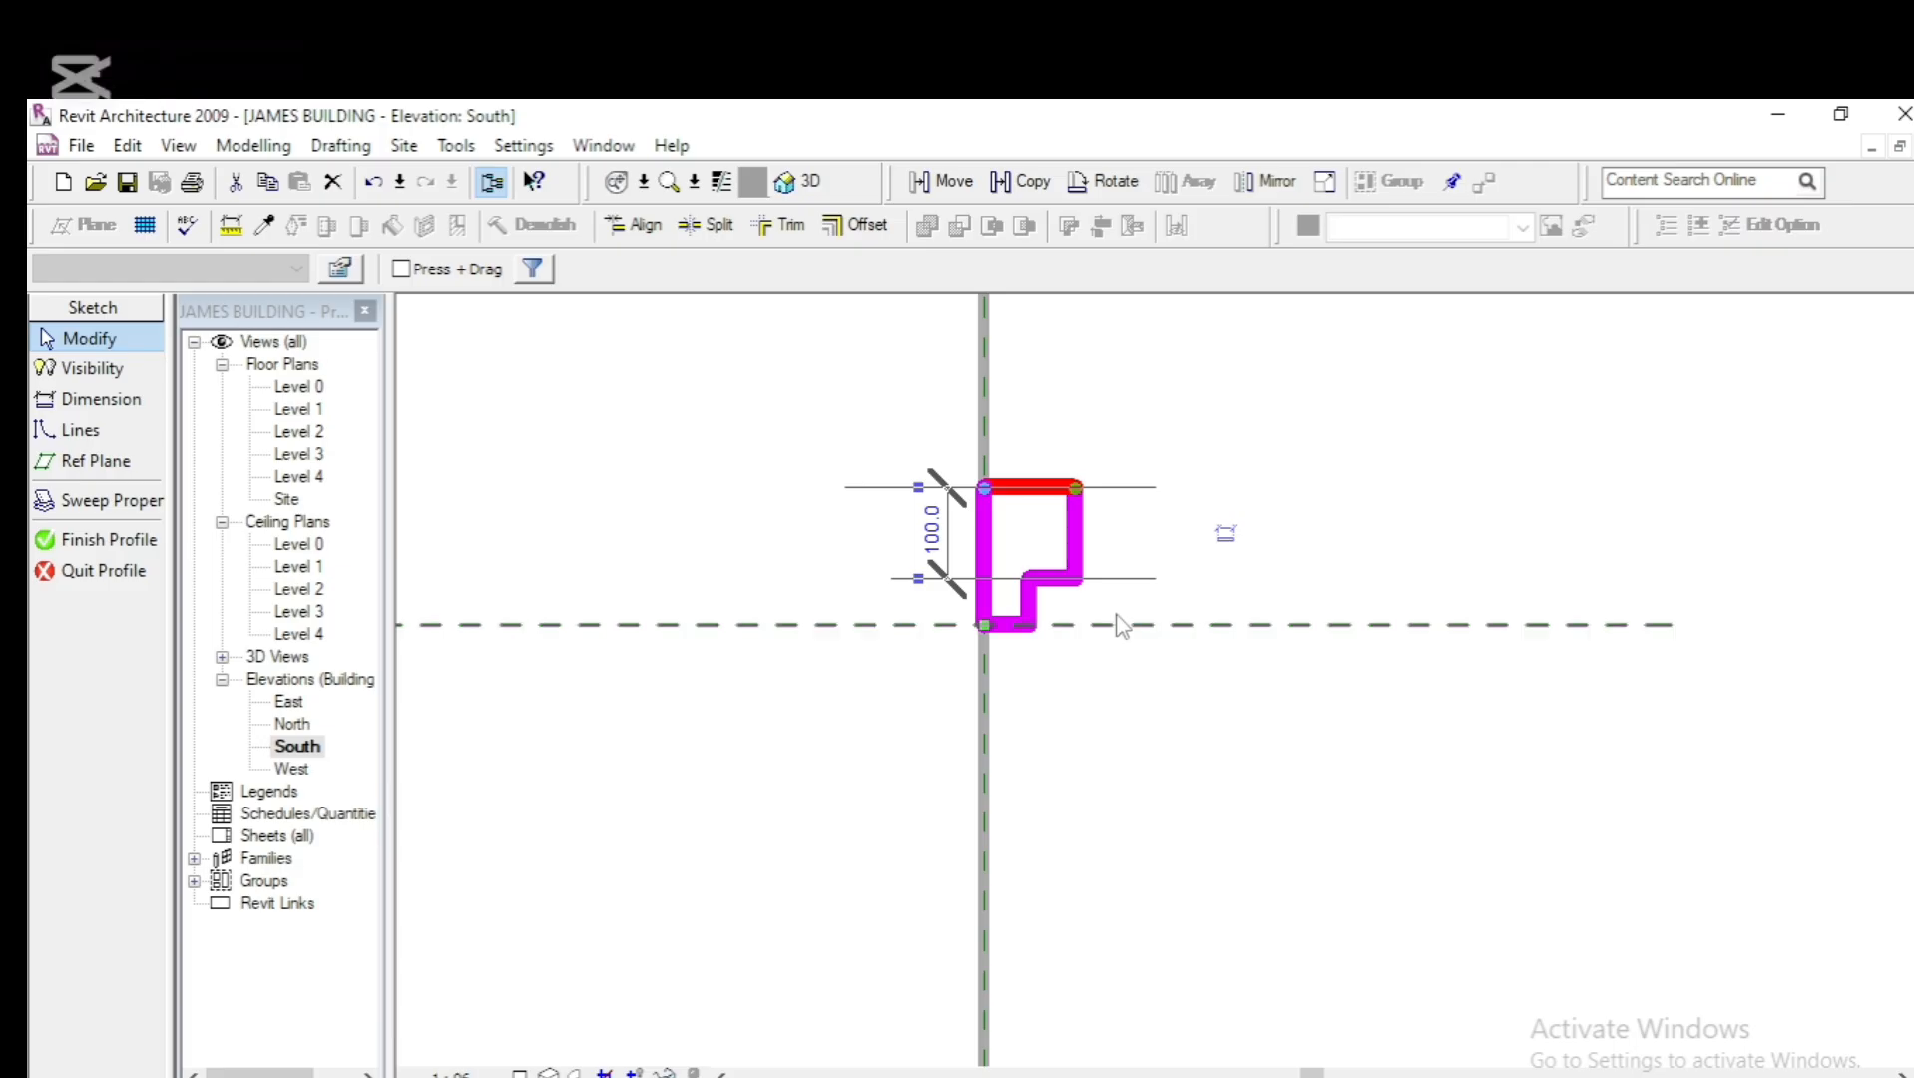
left_click(1031, 614)
left_click(1011, 674)
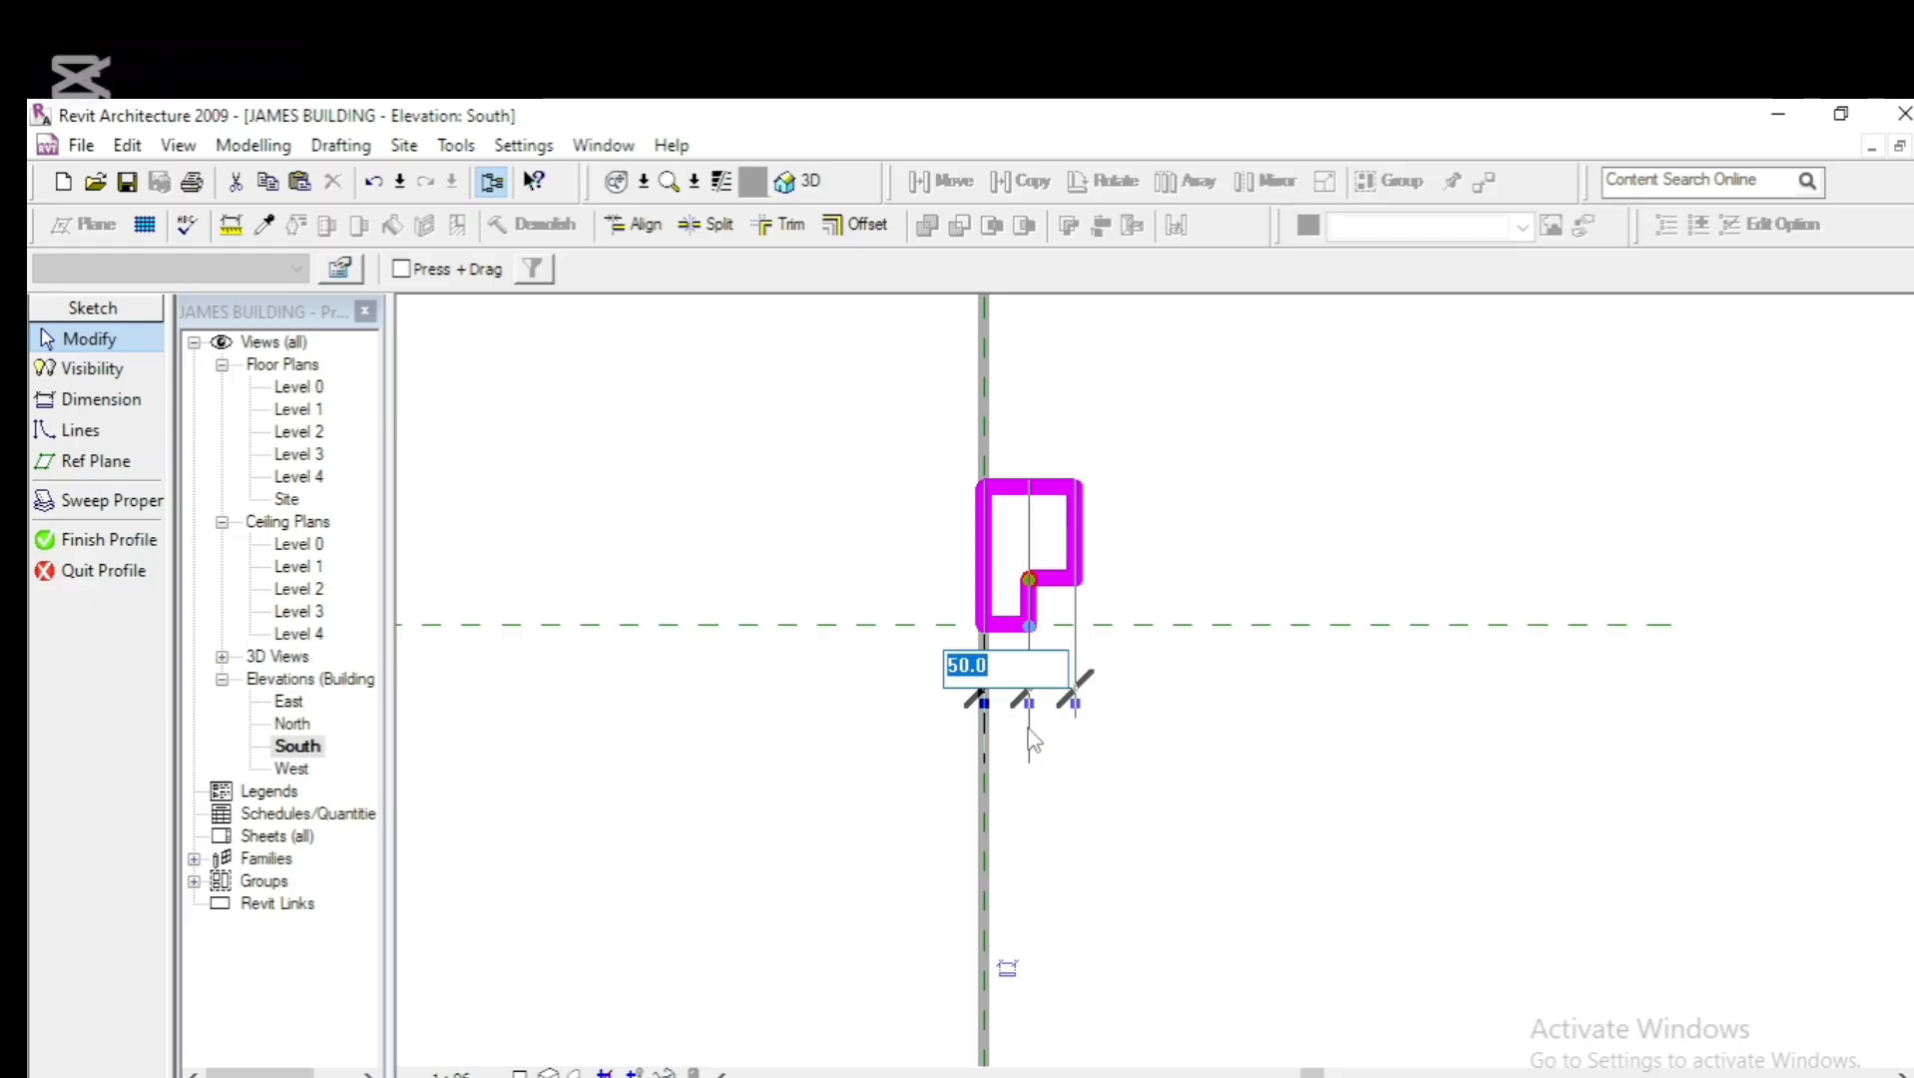
type("70")
key("Return")
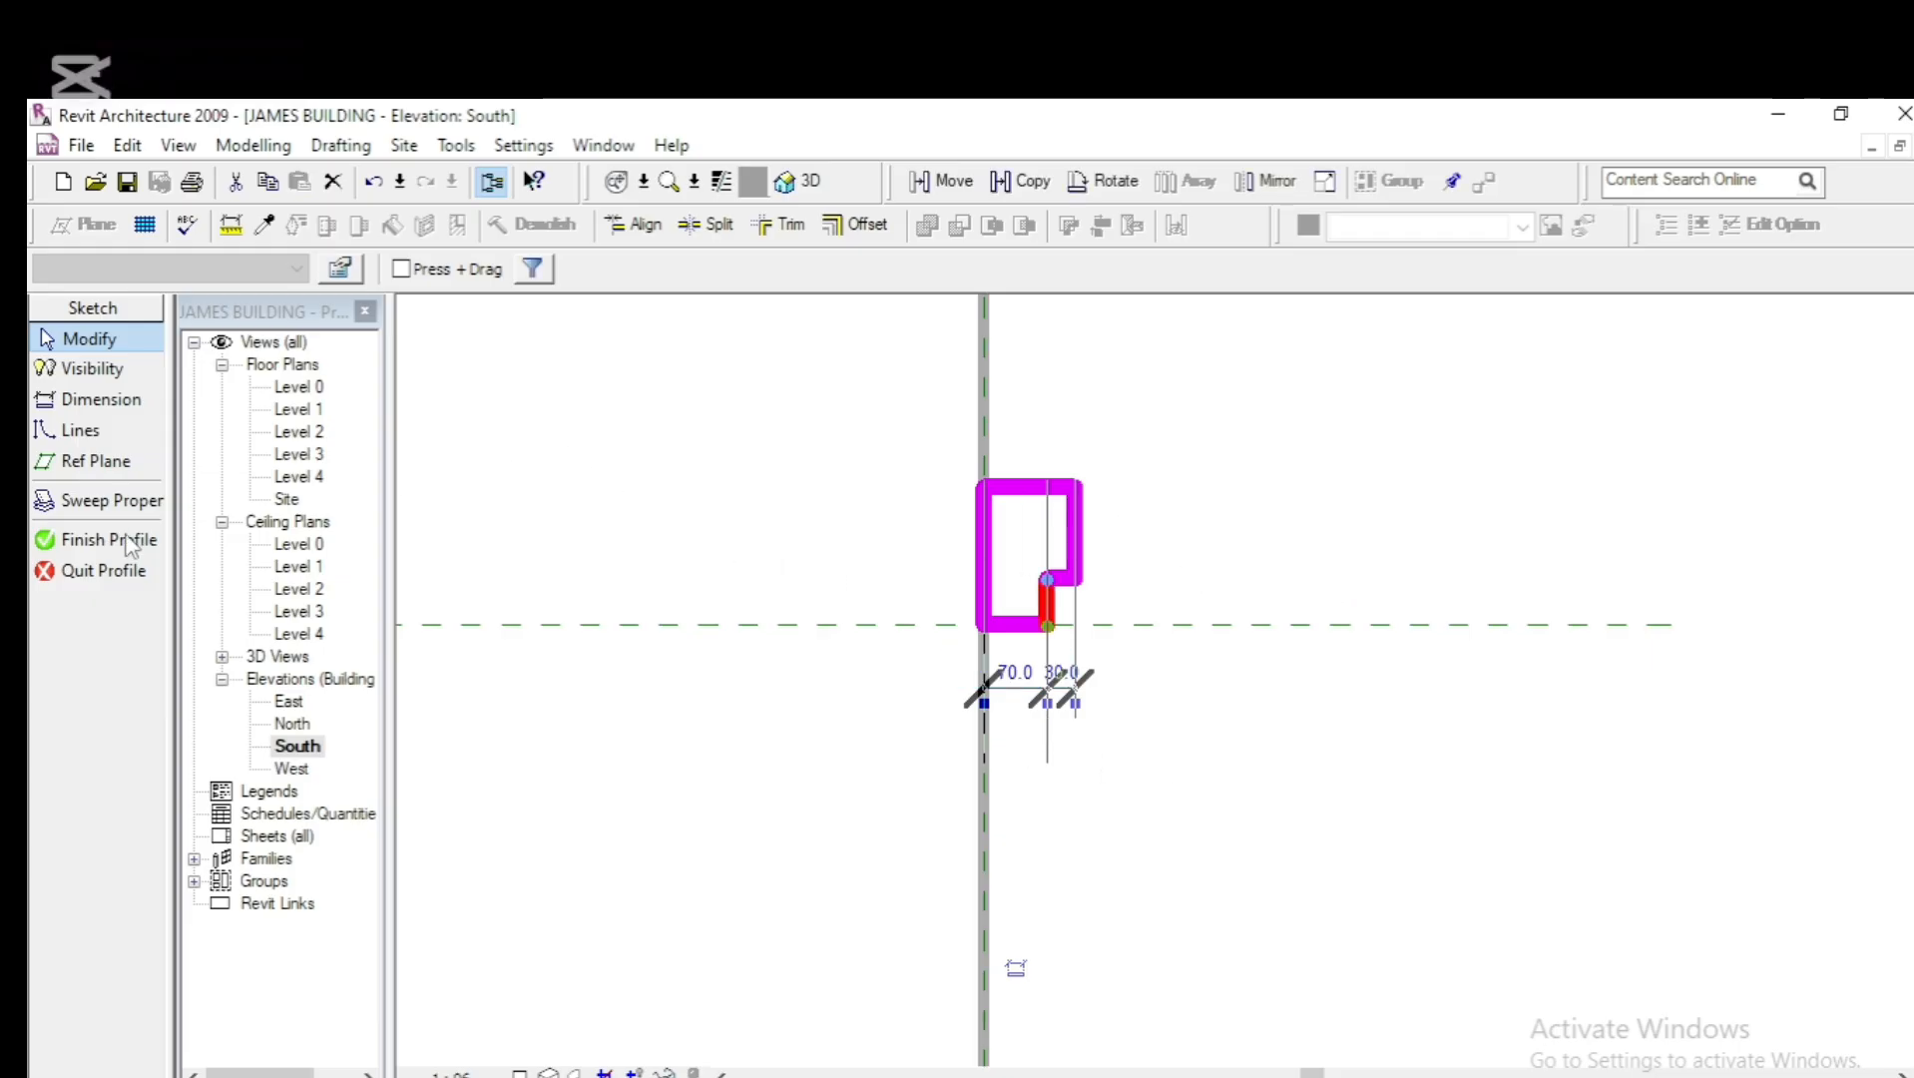
Finish the sweep profile, the sweep and the in-place mass around the window
left_click(90, 542)
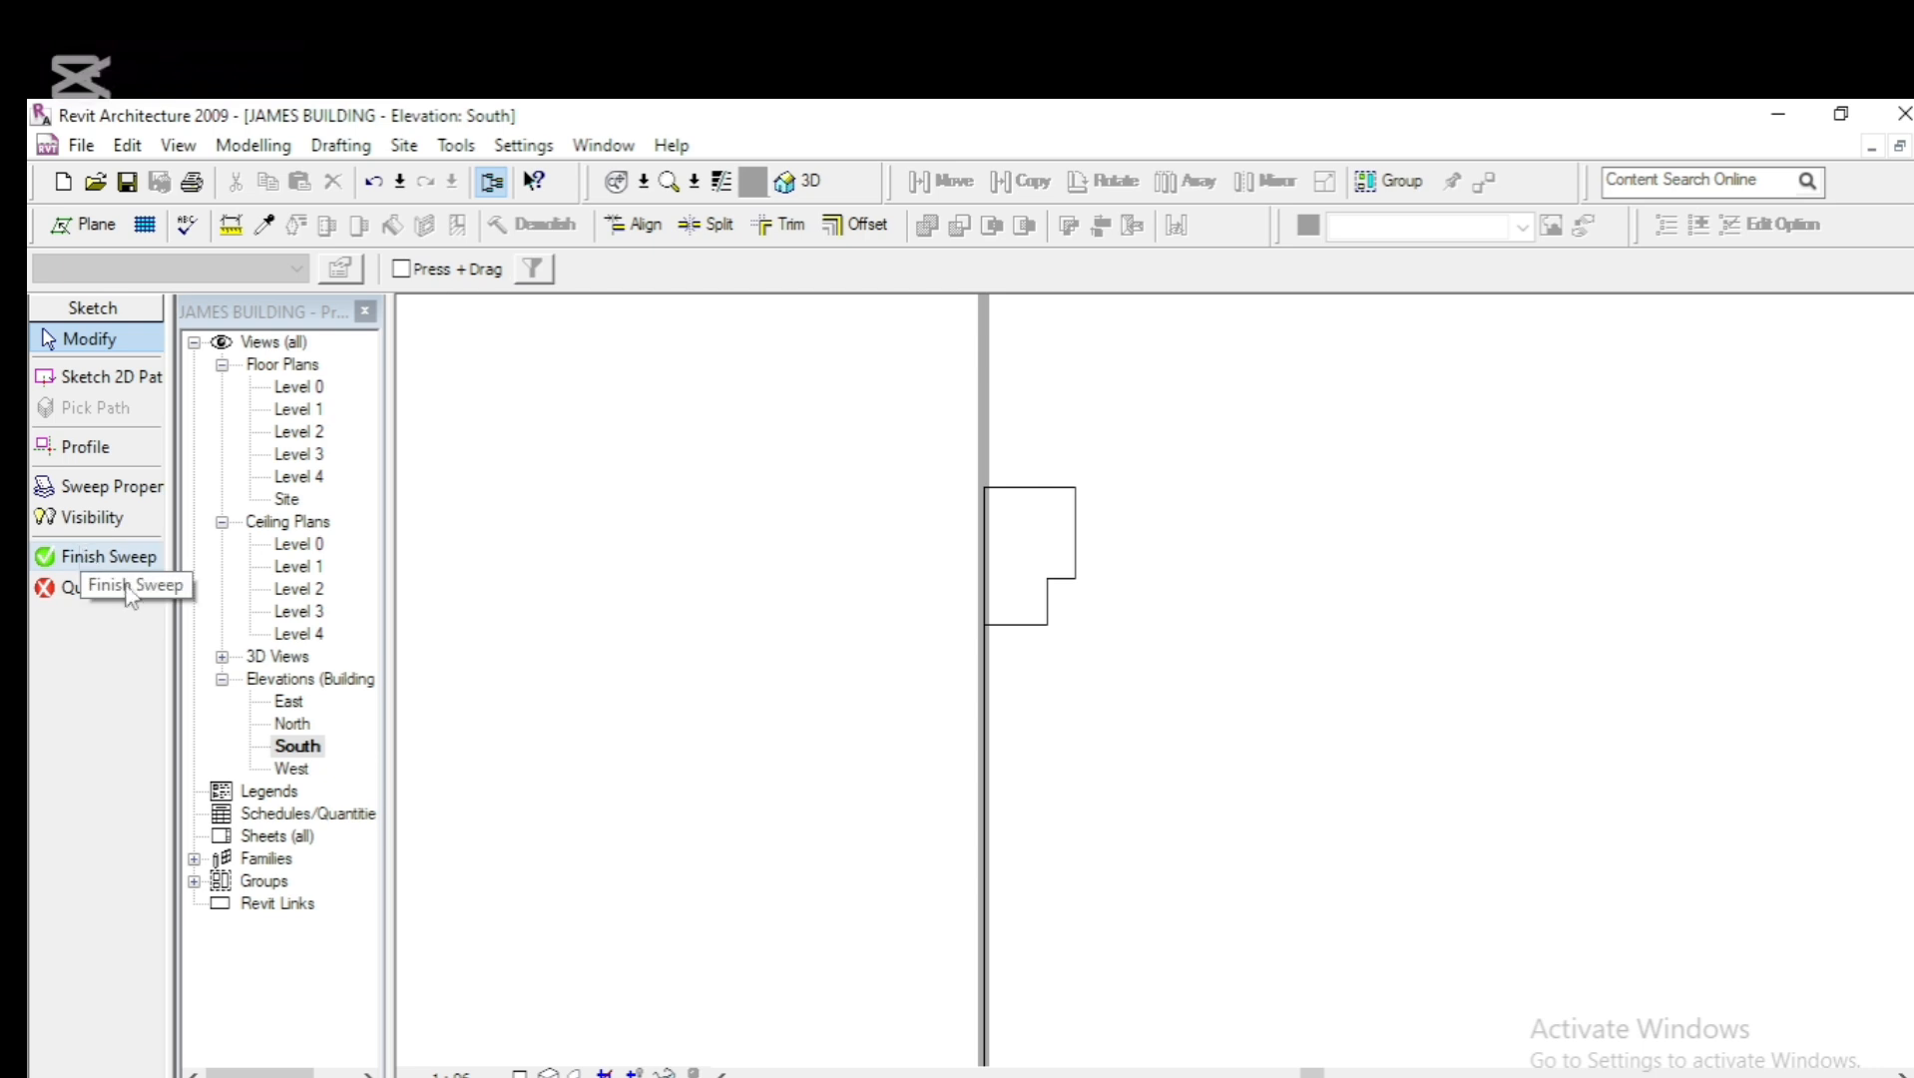
left_click(69, 558)
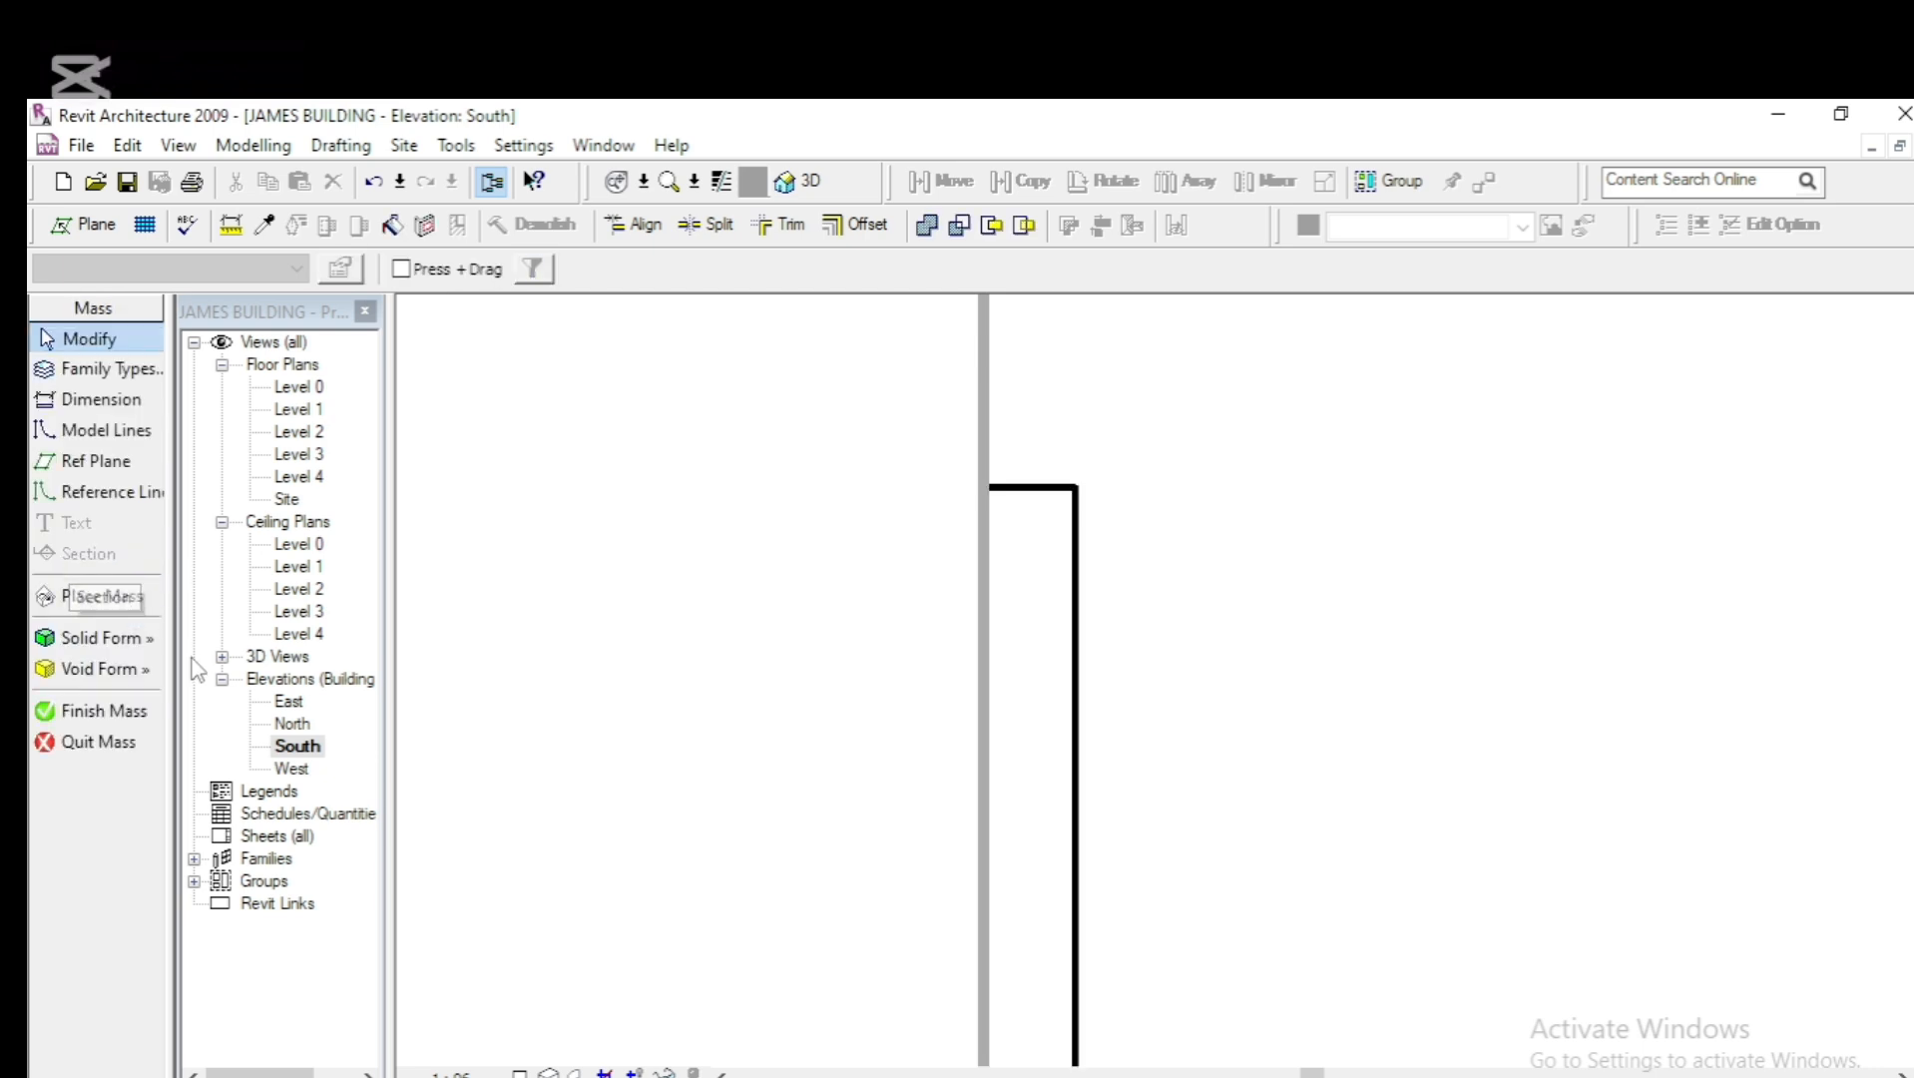
left_click(104, 712)
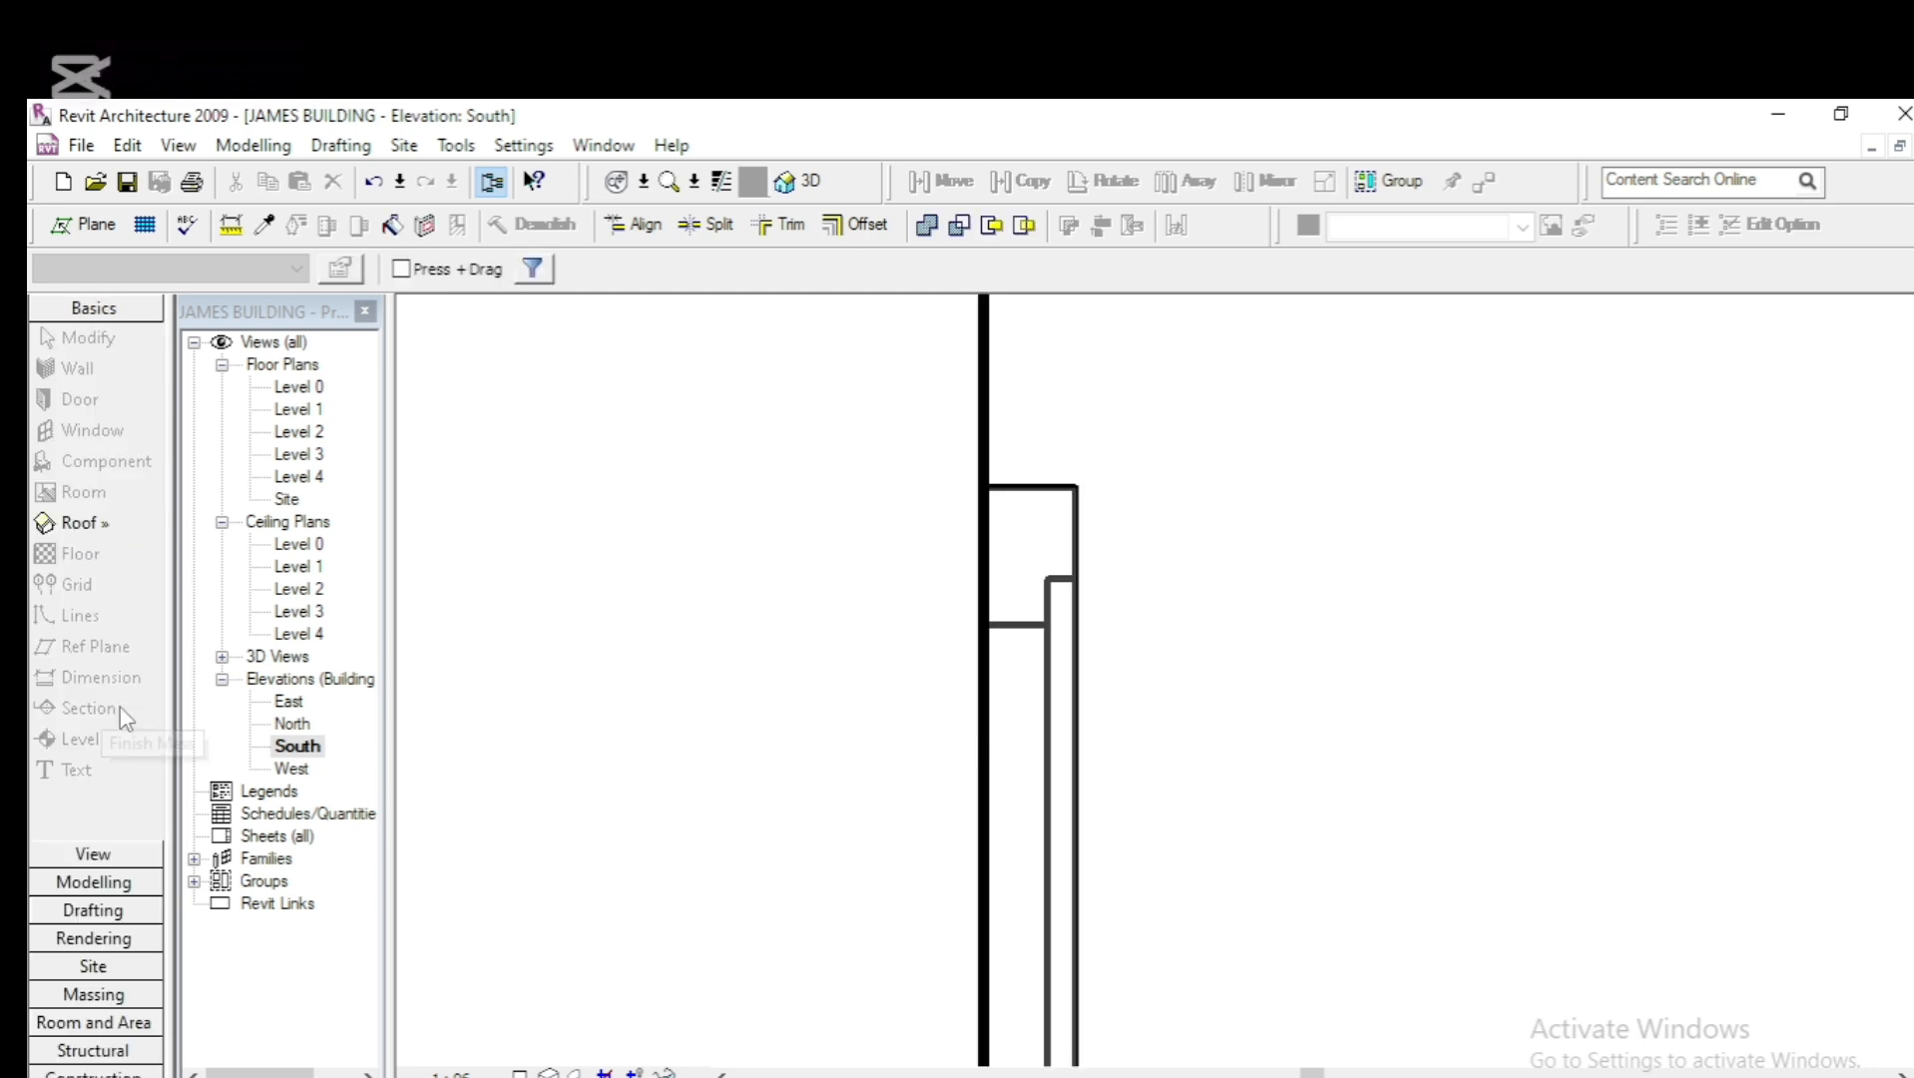
Open the 3D view and inspect the finished mass surround around the right side's ground-floor window
scroll(828, 642, "down", 2)
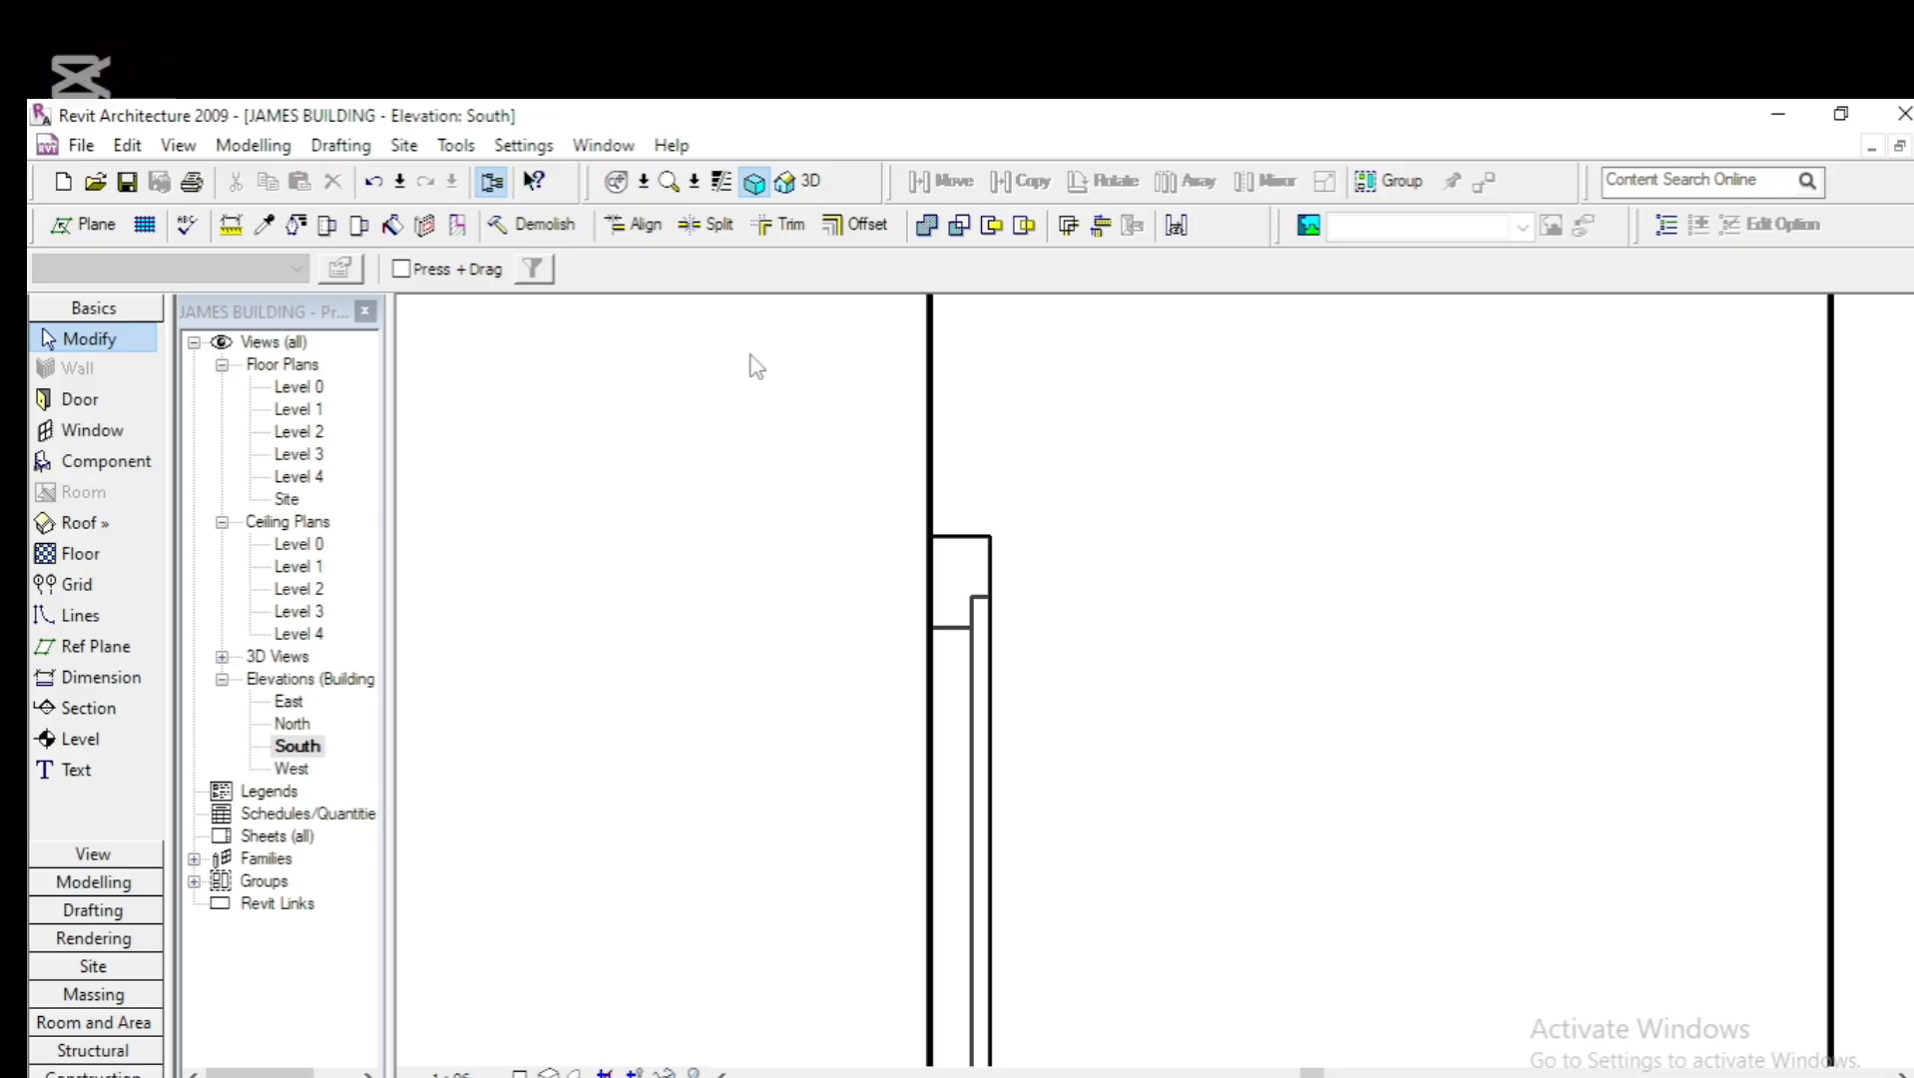
left_click(798, 185)
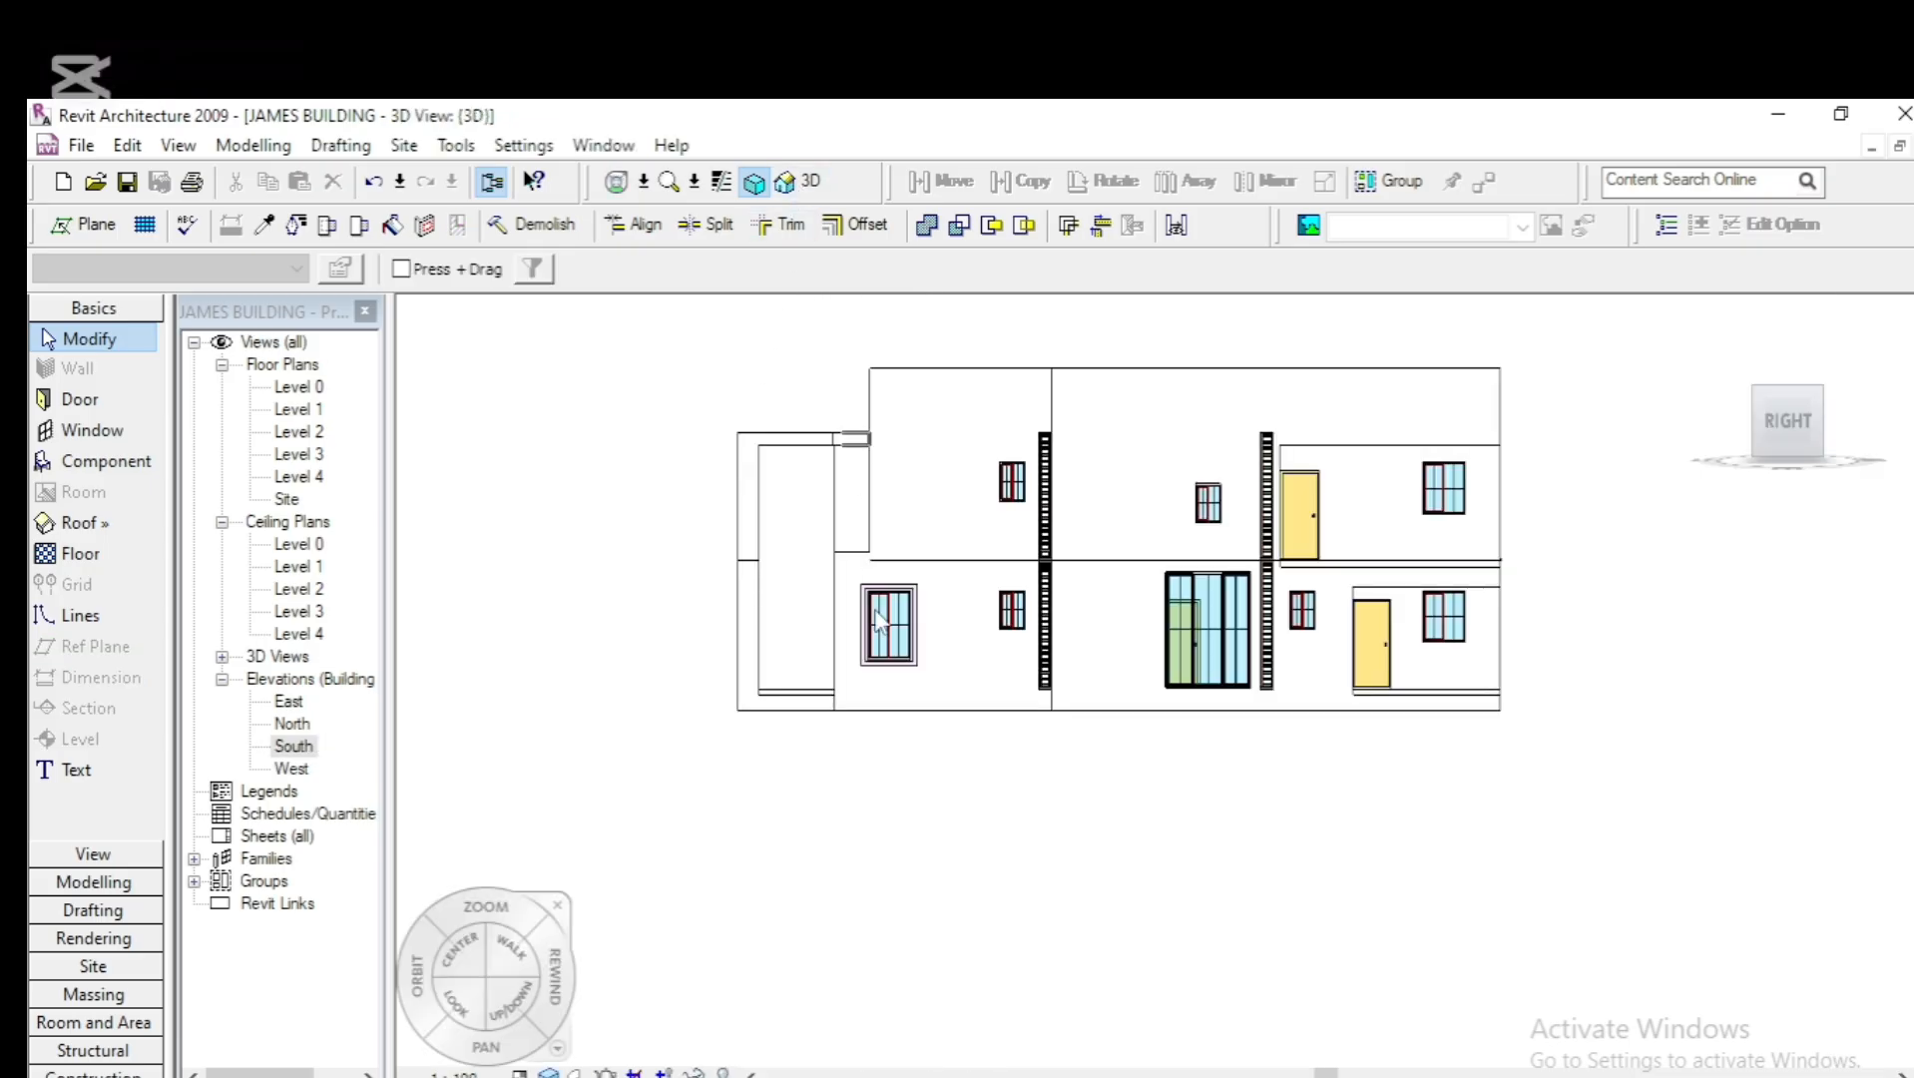
scroll(886, 618, "up", 5)
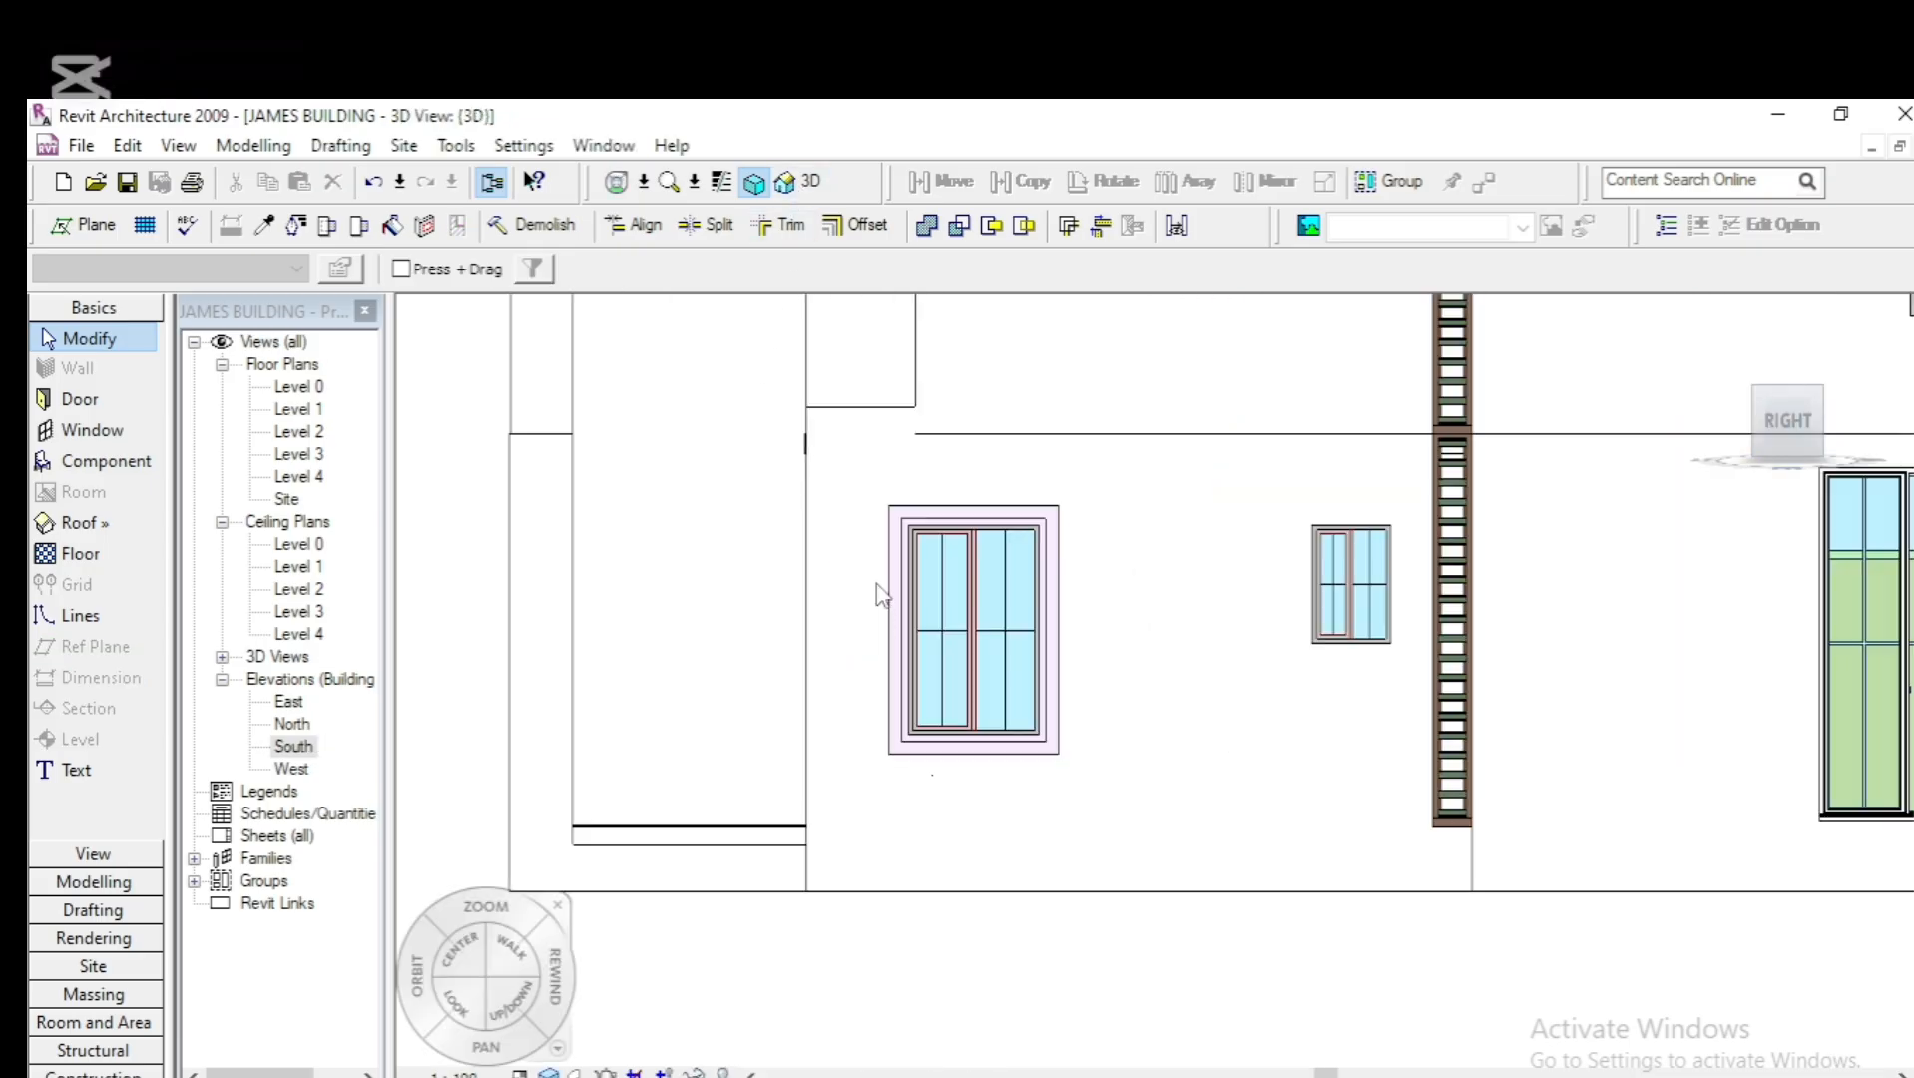
scroll(886, 611, "up", 2)
scroll(1209, 534, "up", 3)
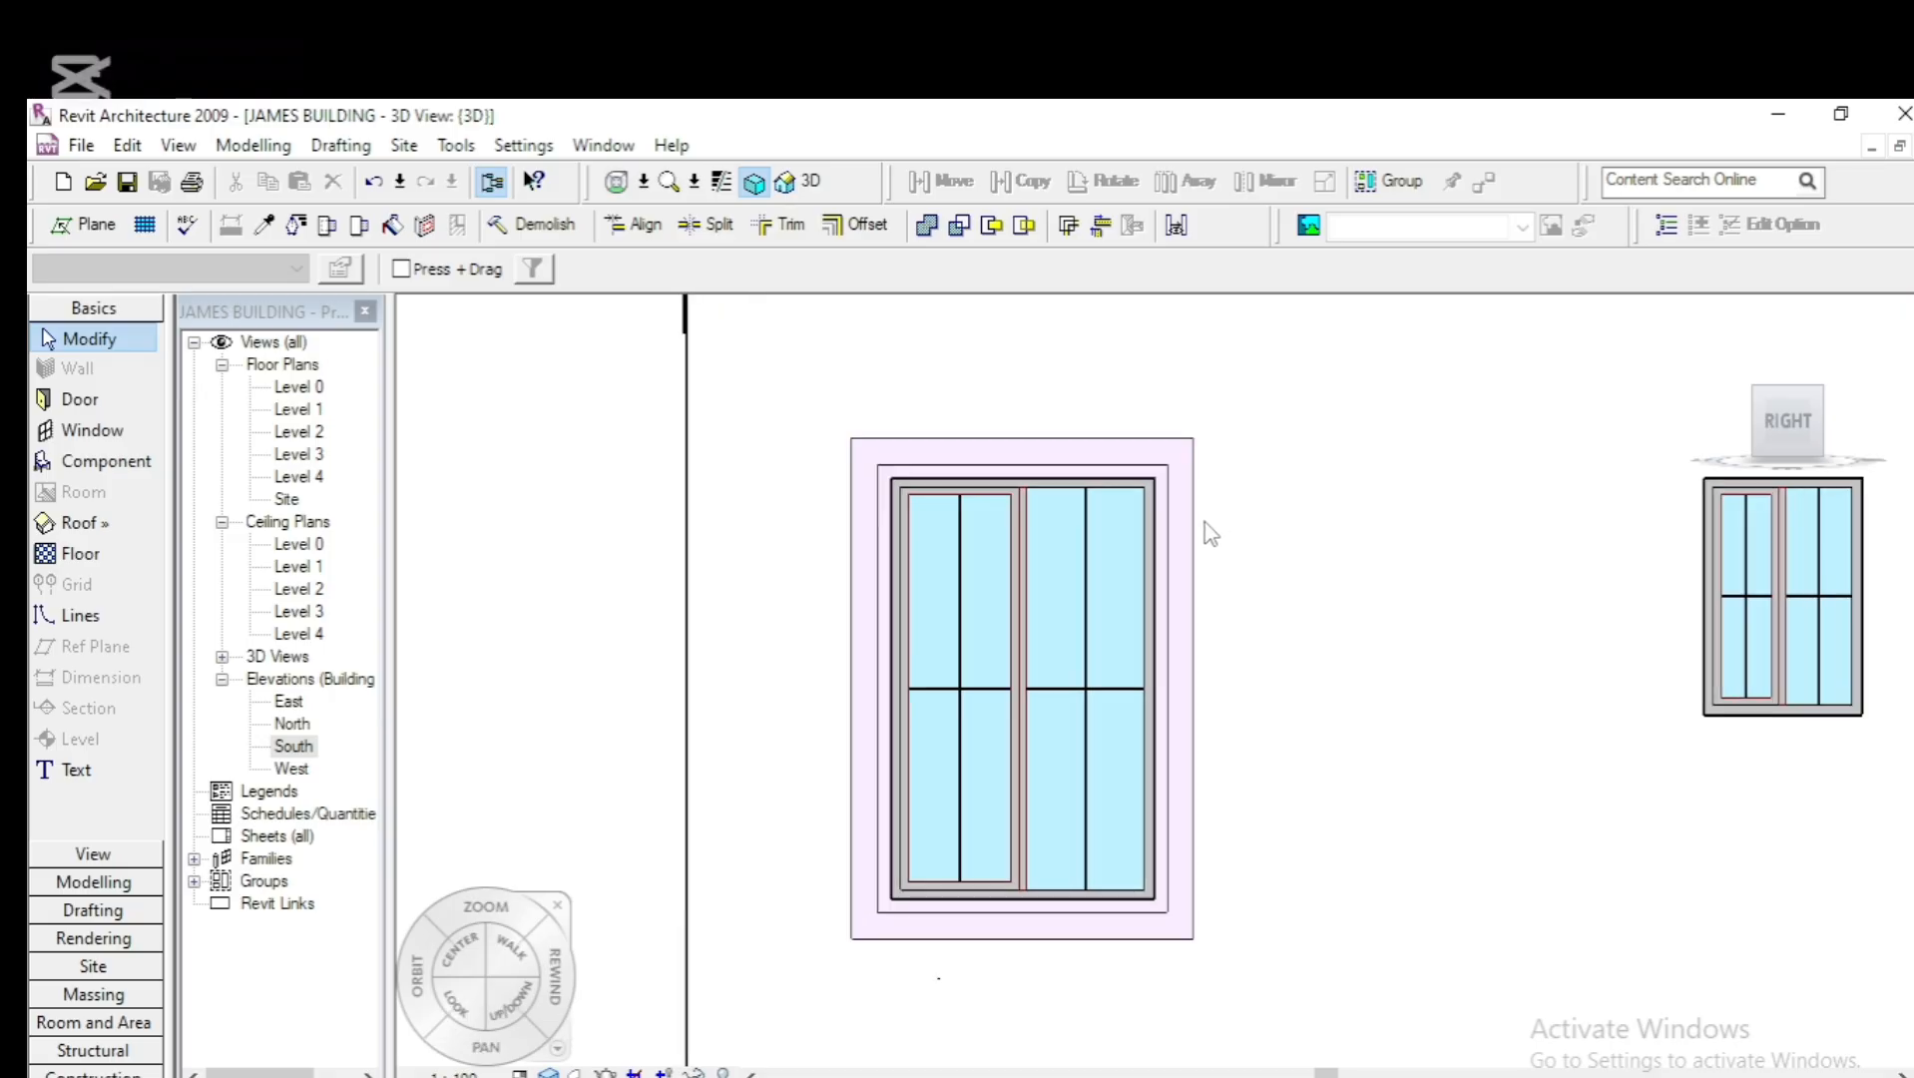
Inspect the window surround's element properties, including its type parameters, mass floors and phasing
left_click(1187, 553)
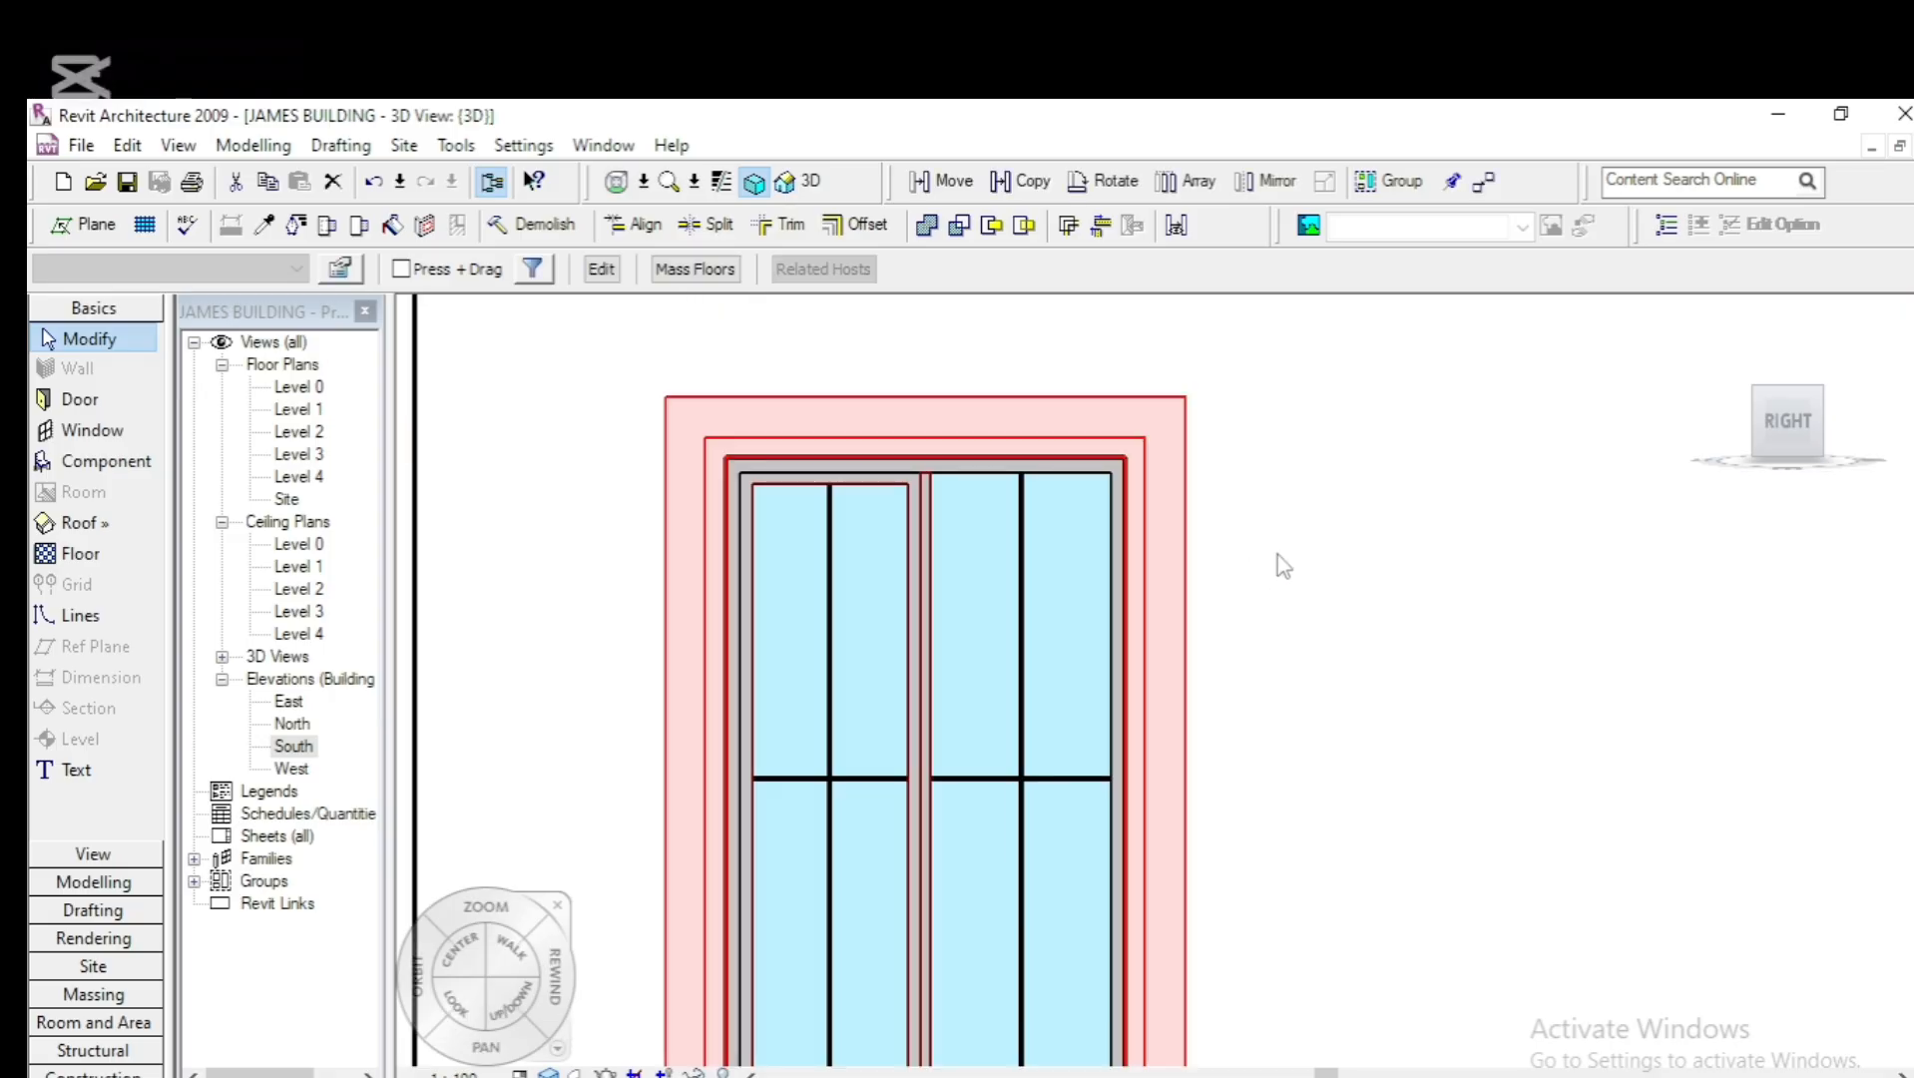
left_click(344, 270)
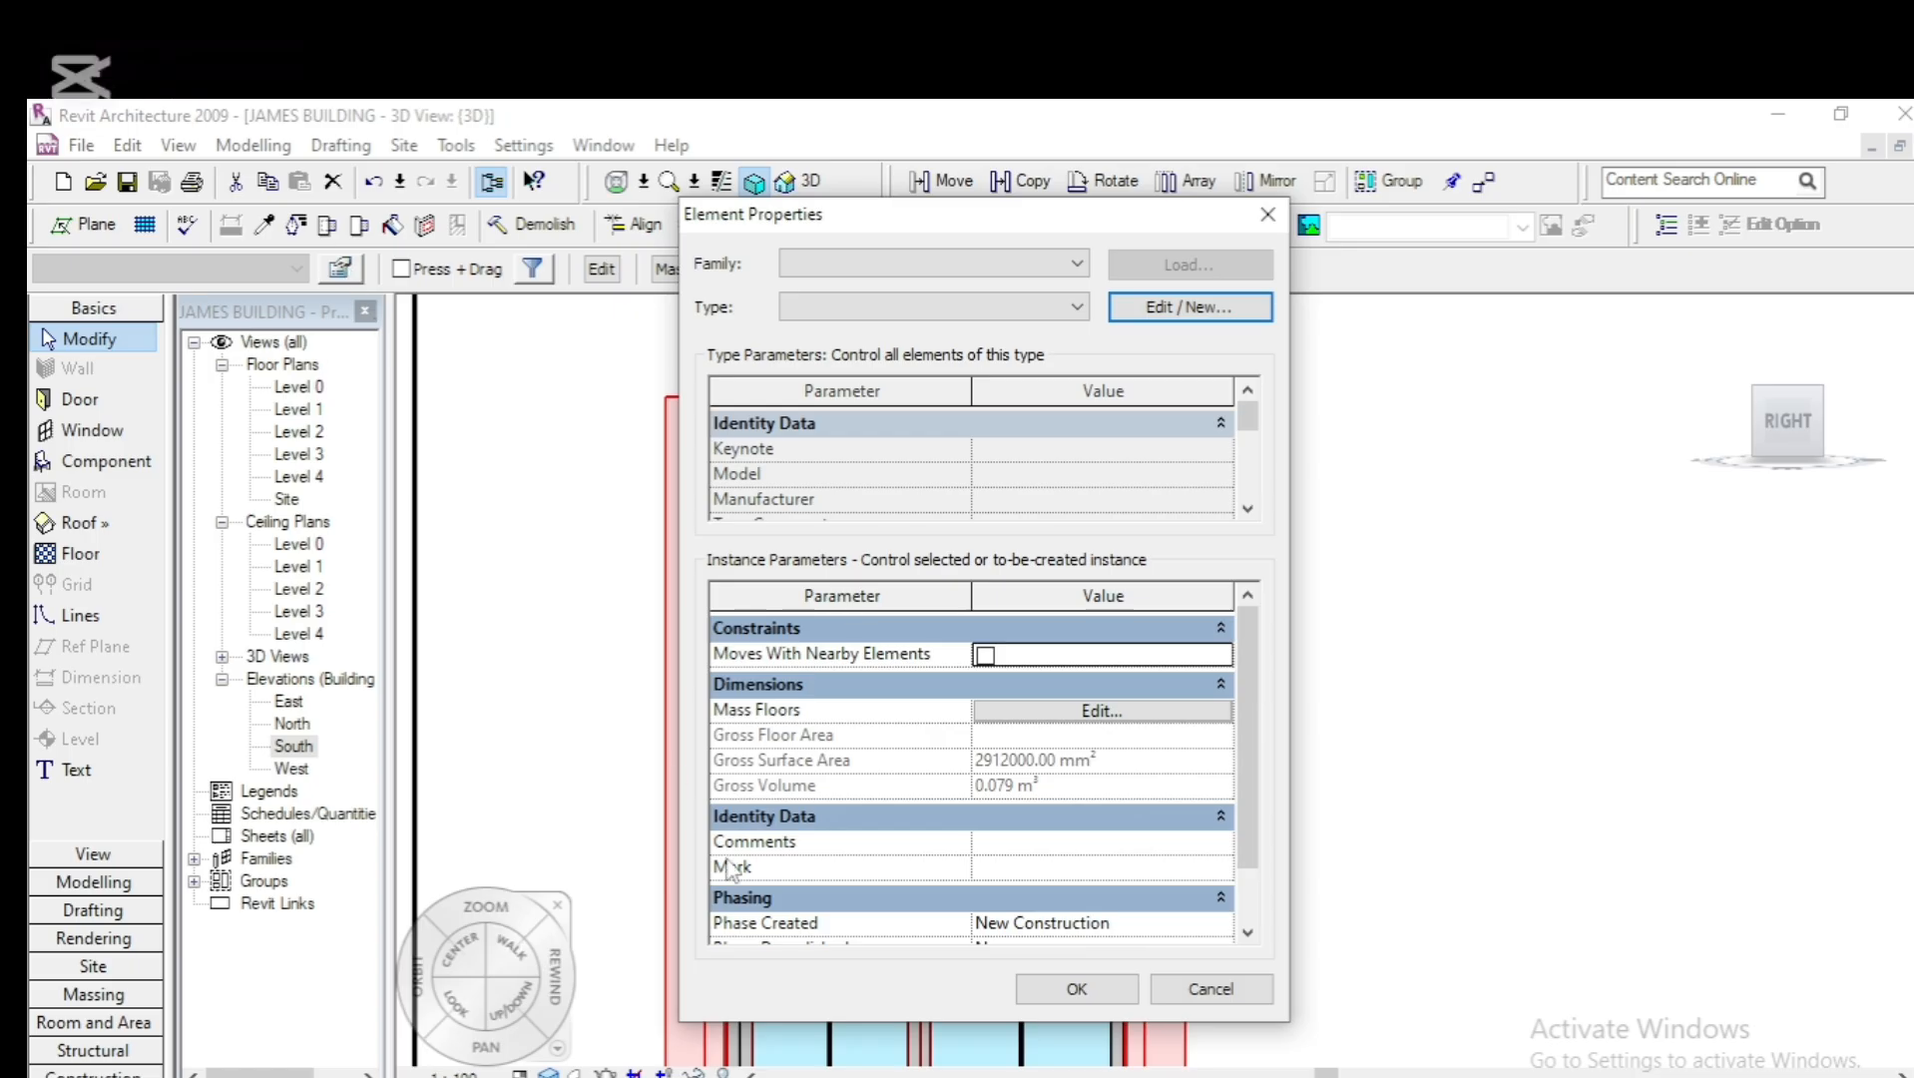
left_click(1237, 315)
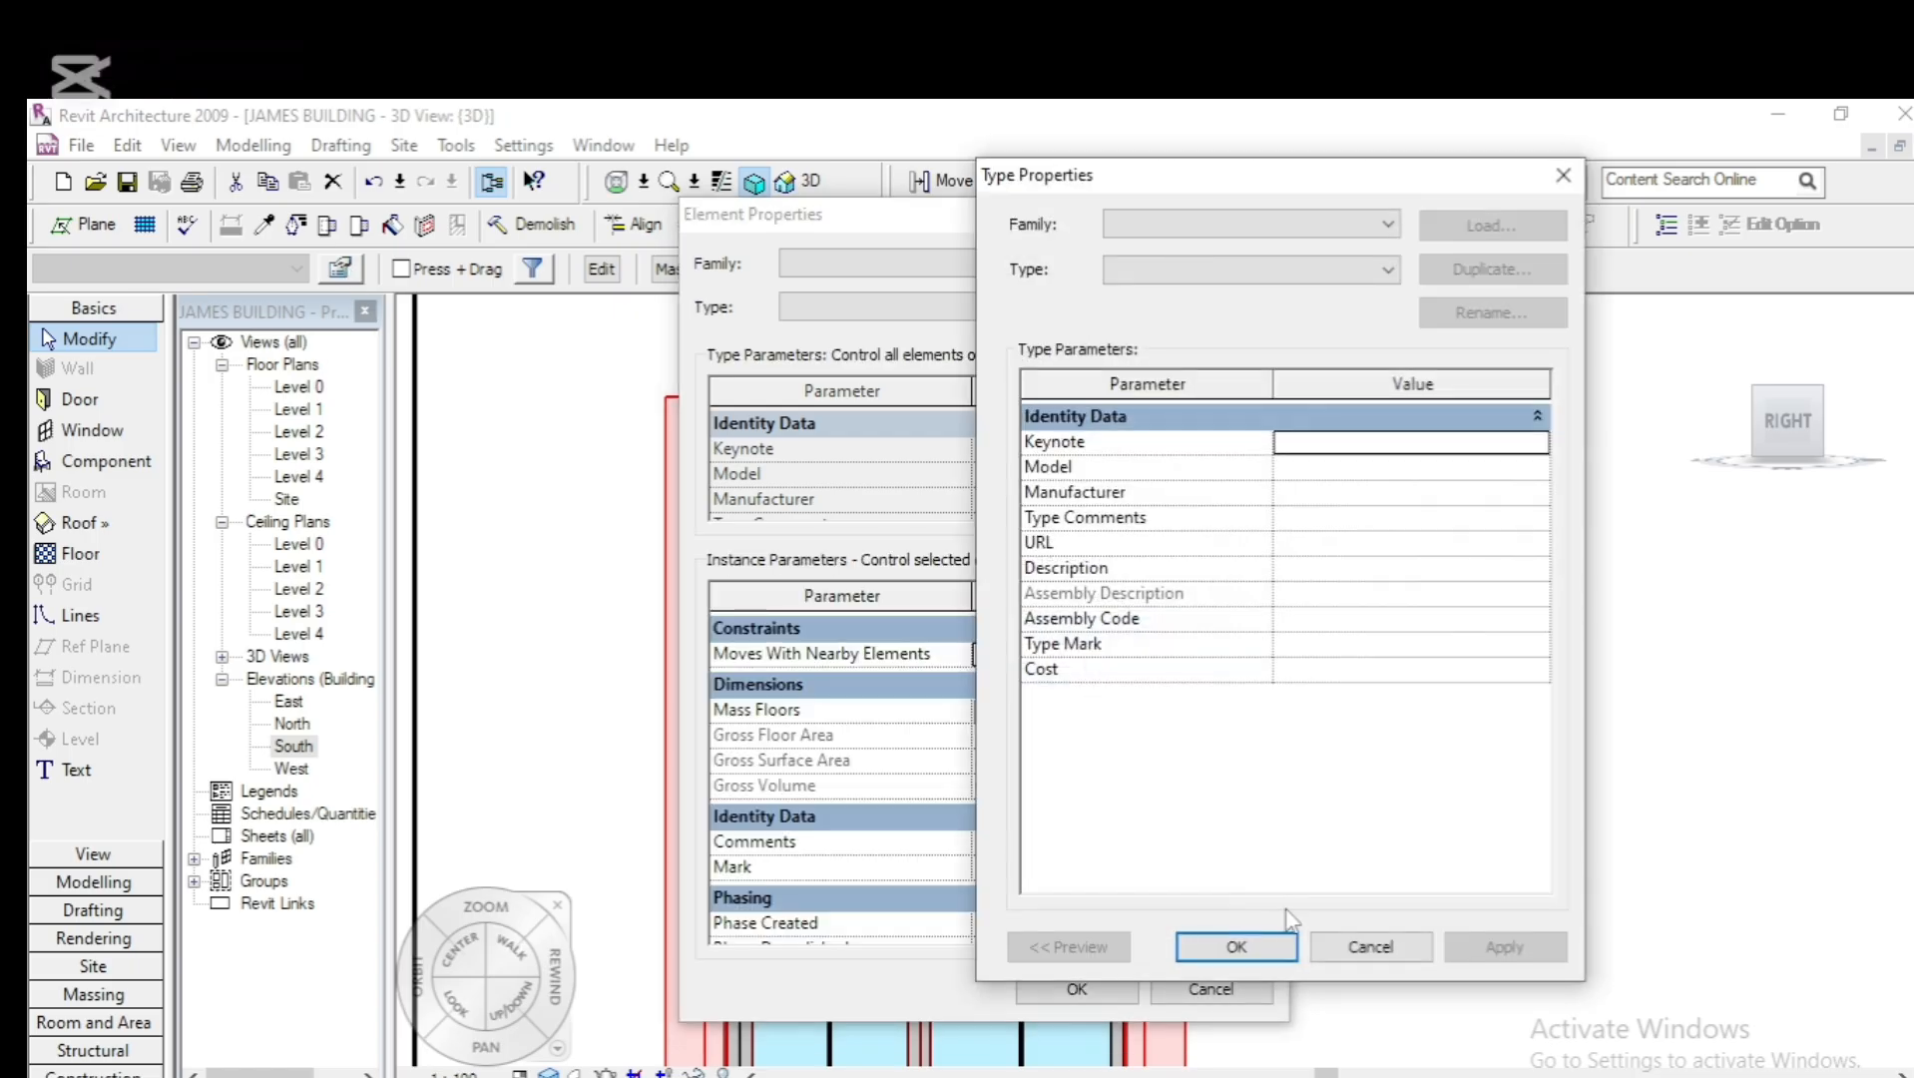
left_click(1284, 954)
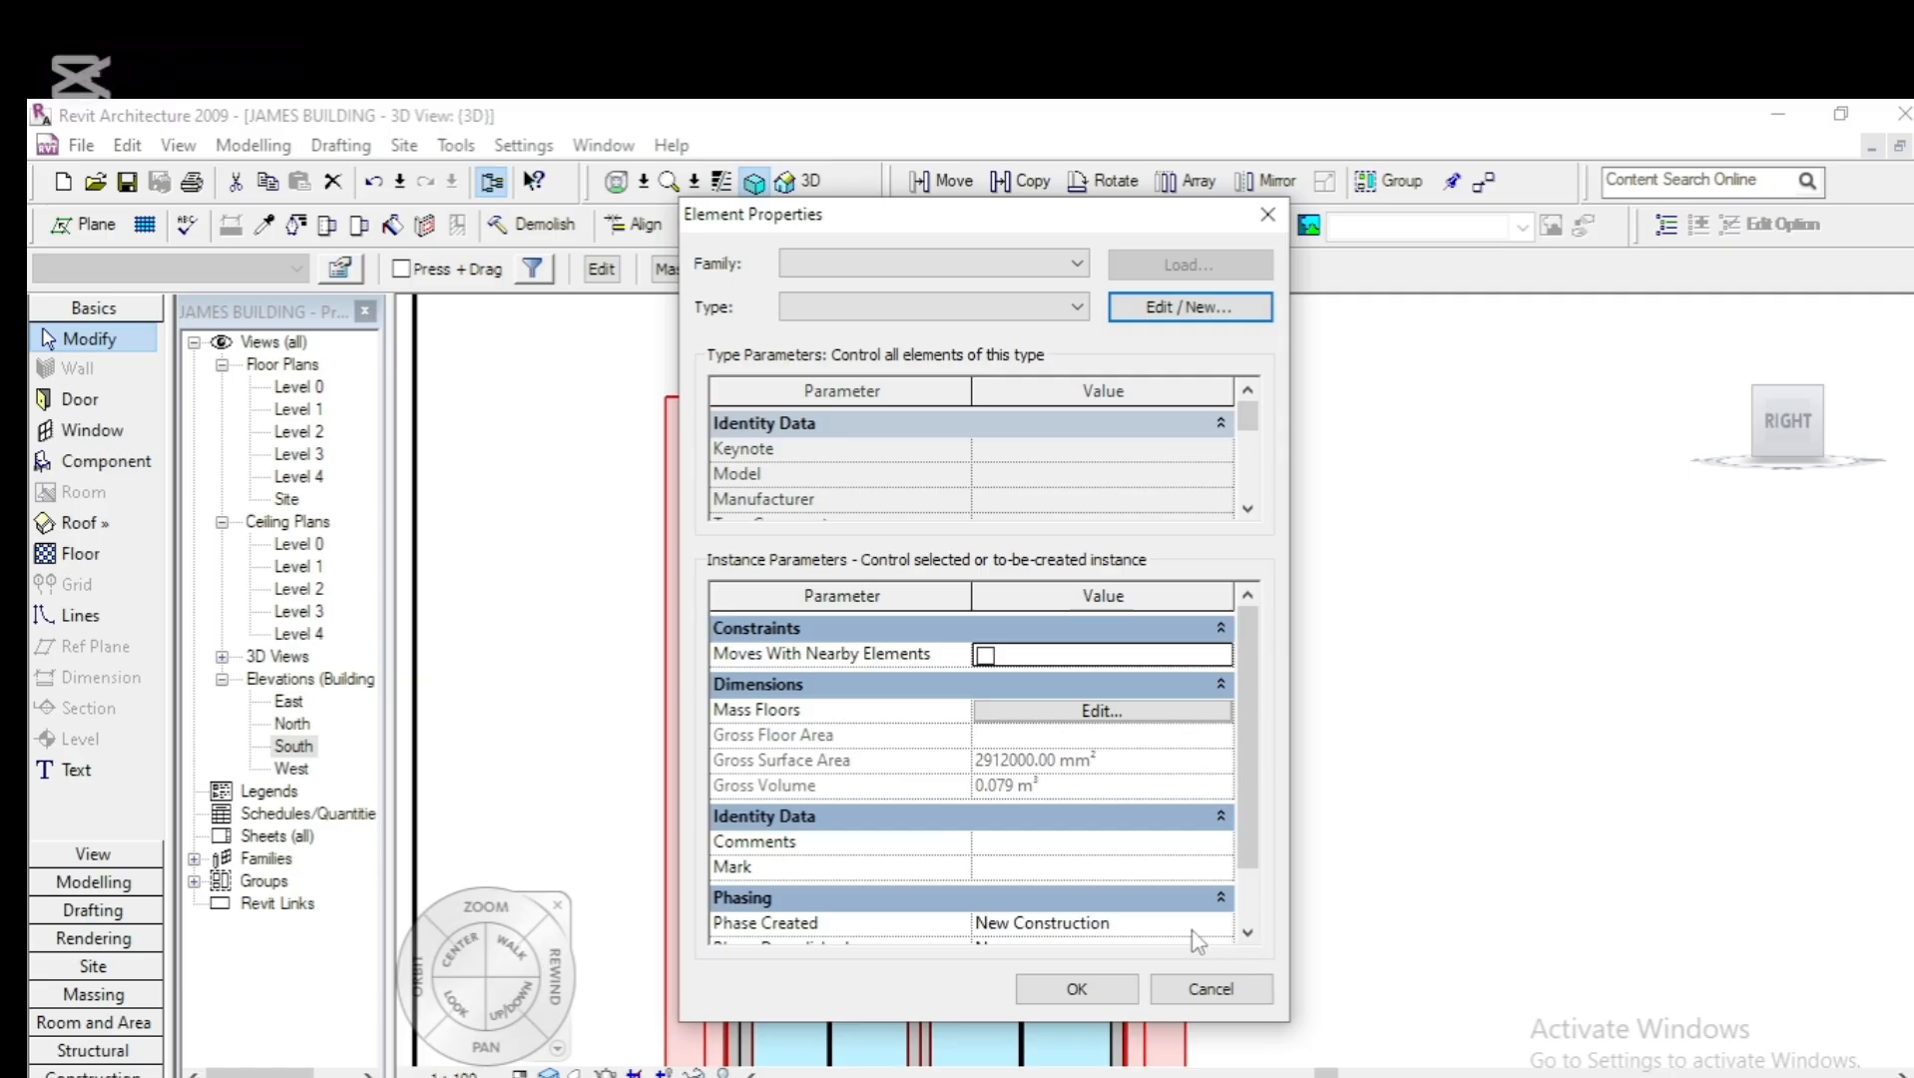
left_click(1139, 714)
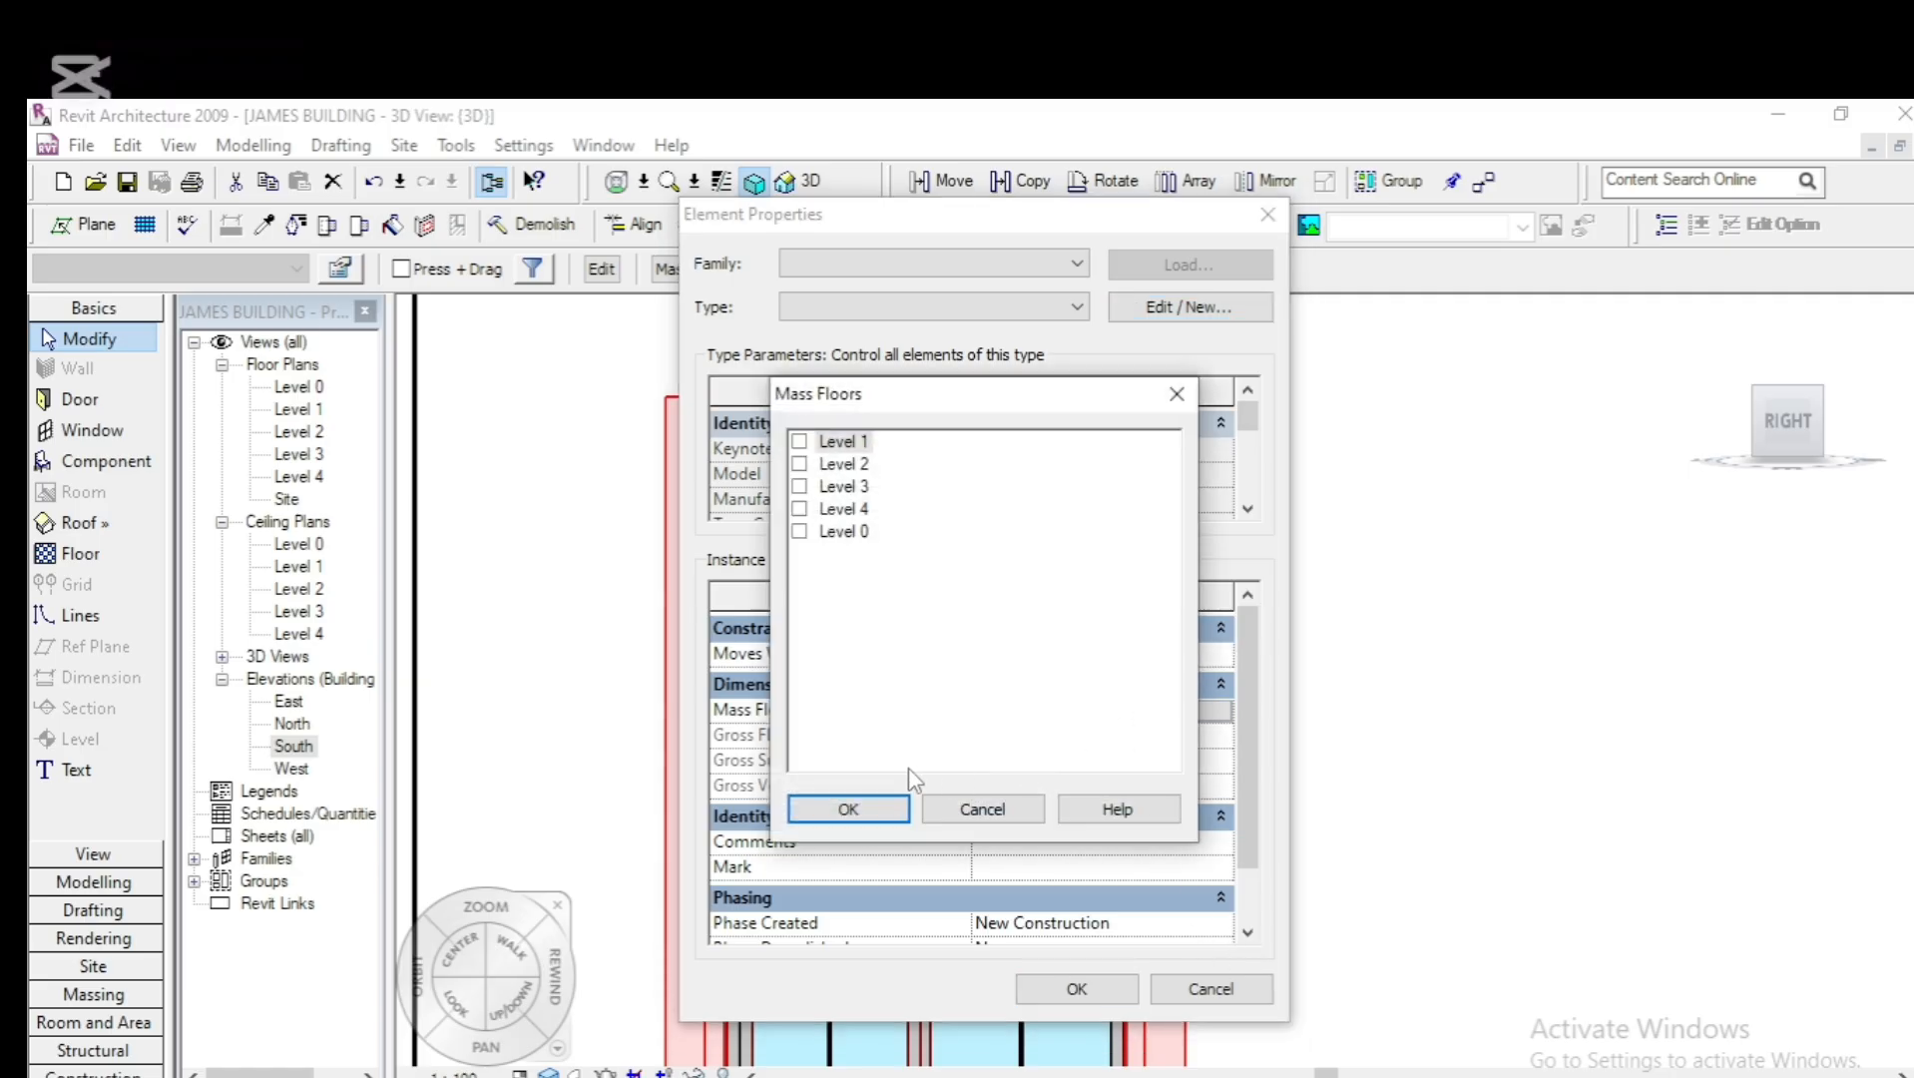
left_click(848, 809)
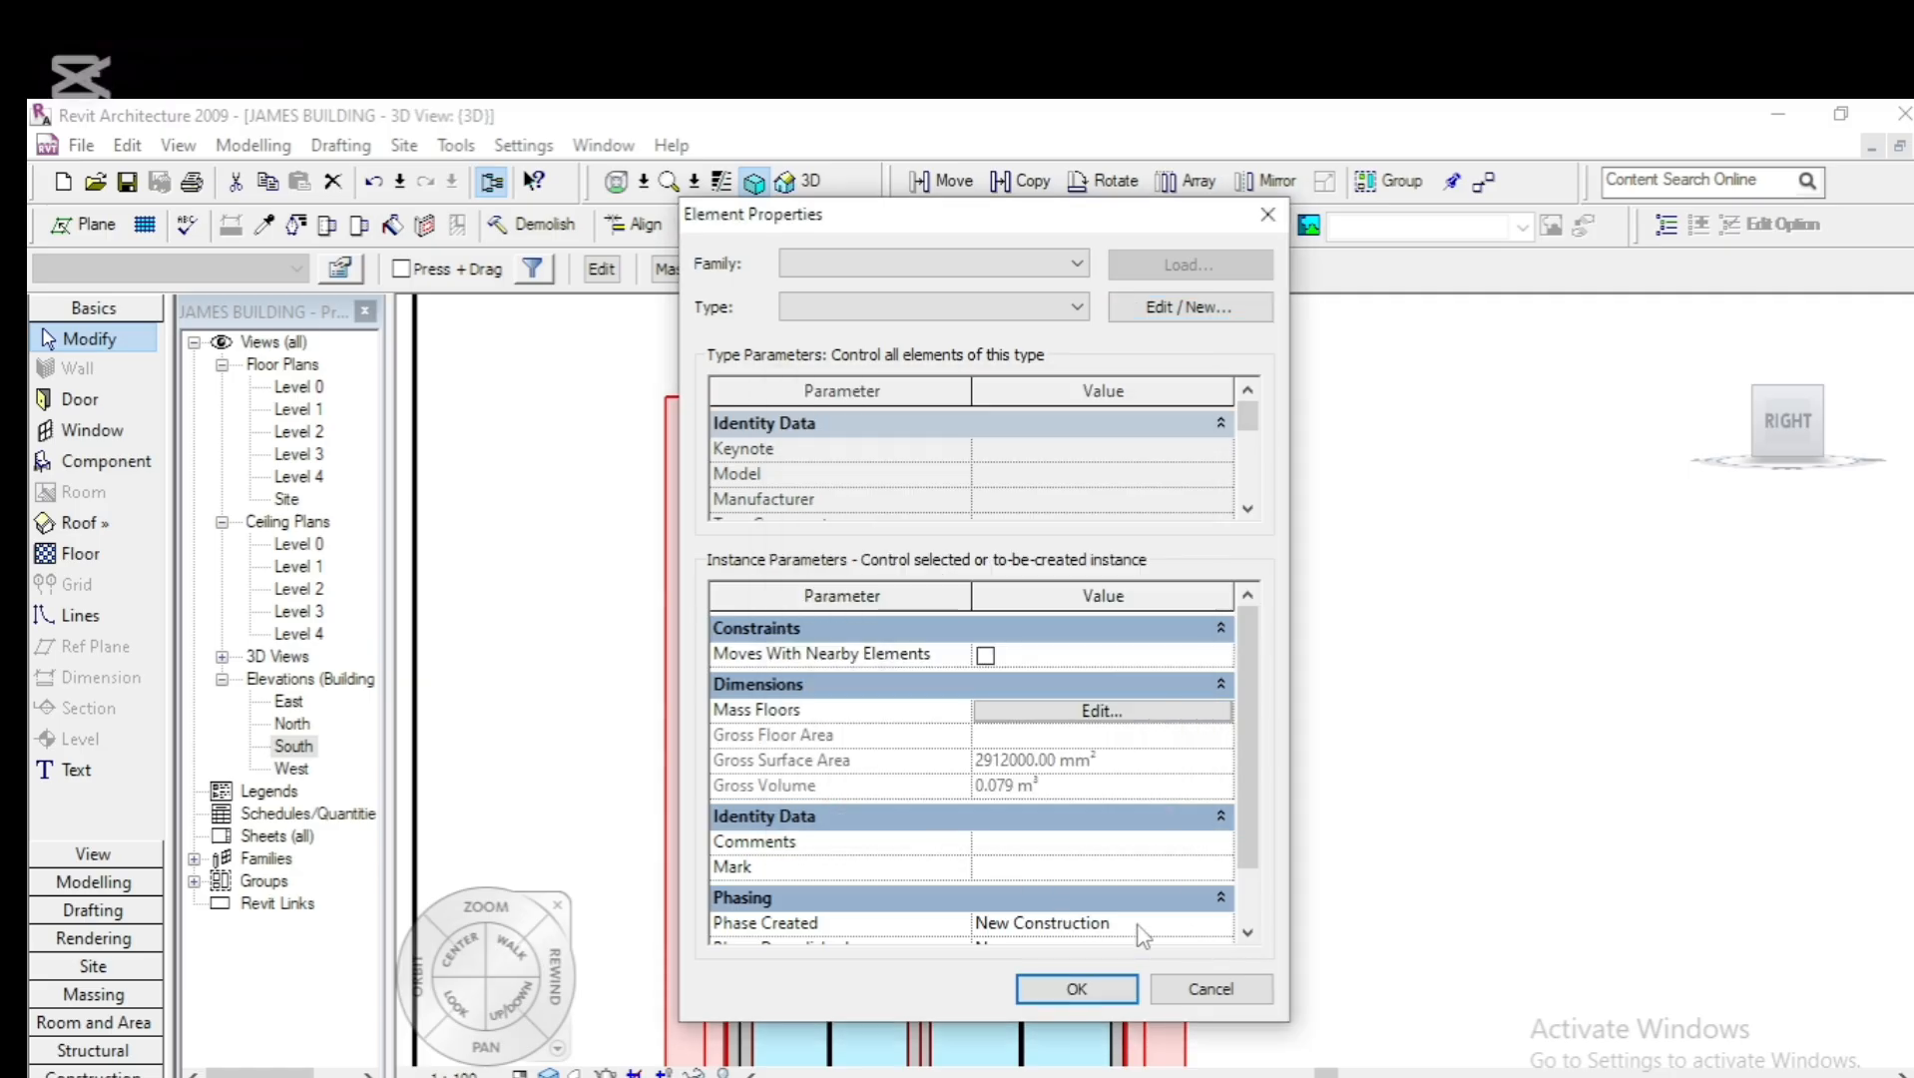
left_click_drag(1242, 803, 1243, 856)
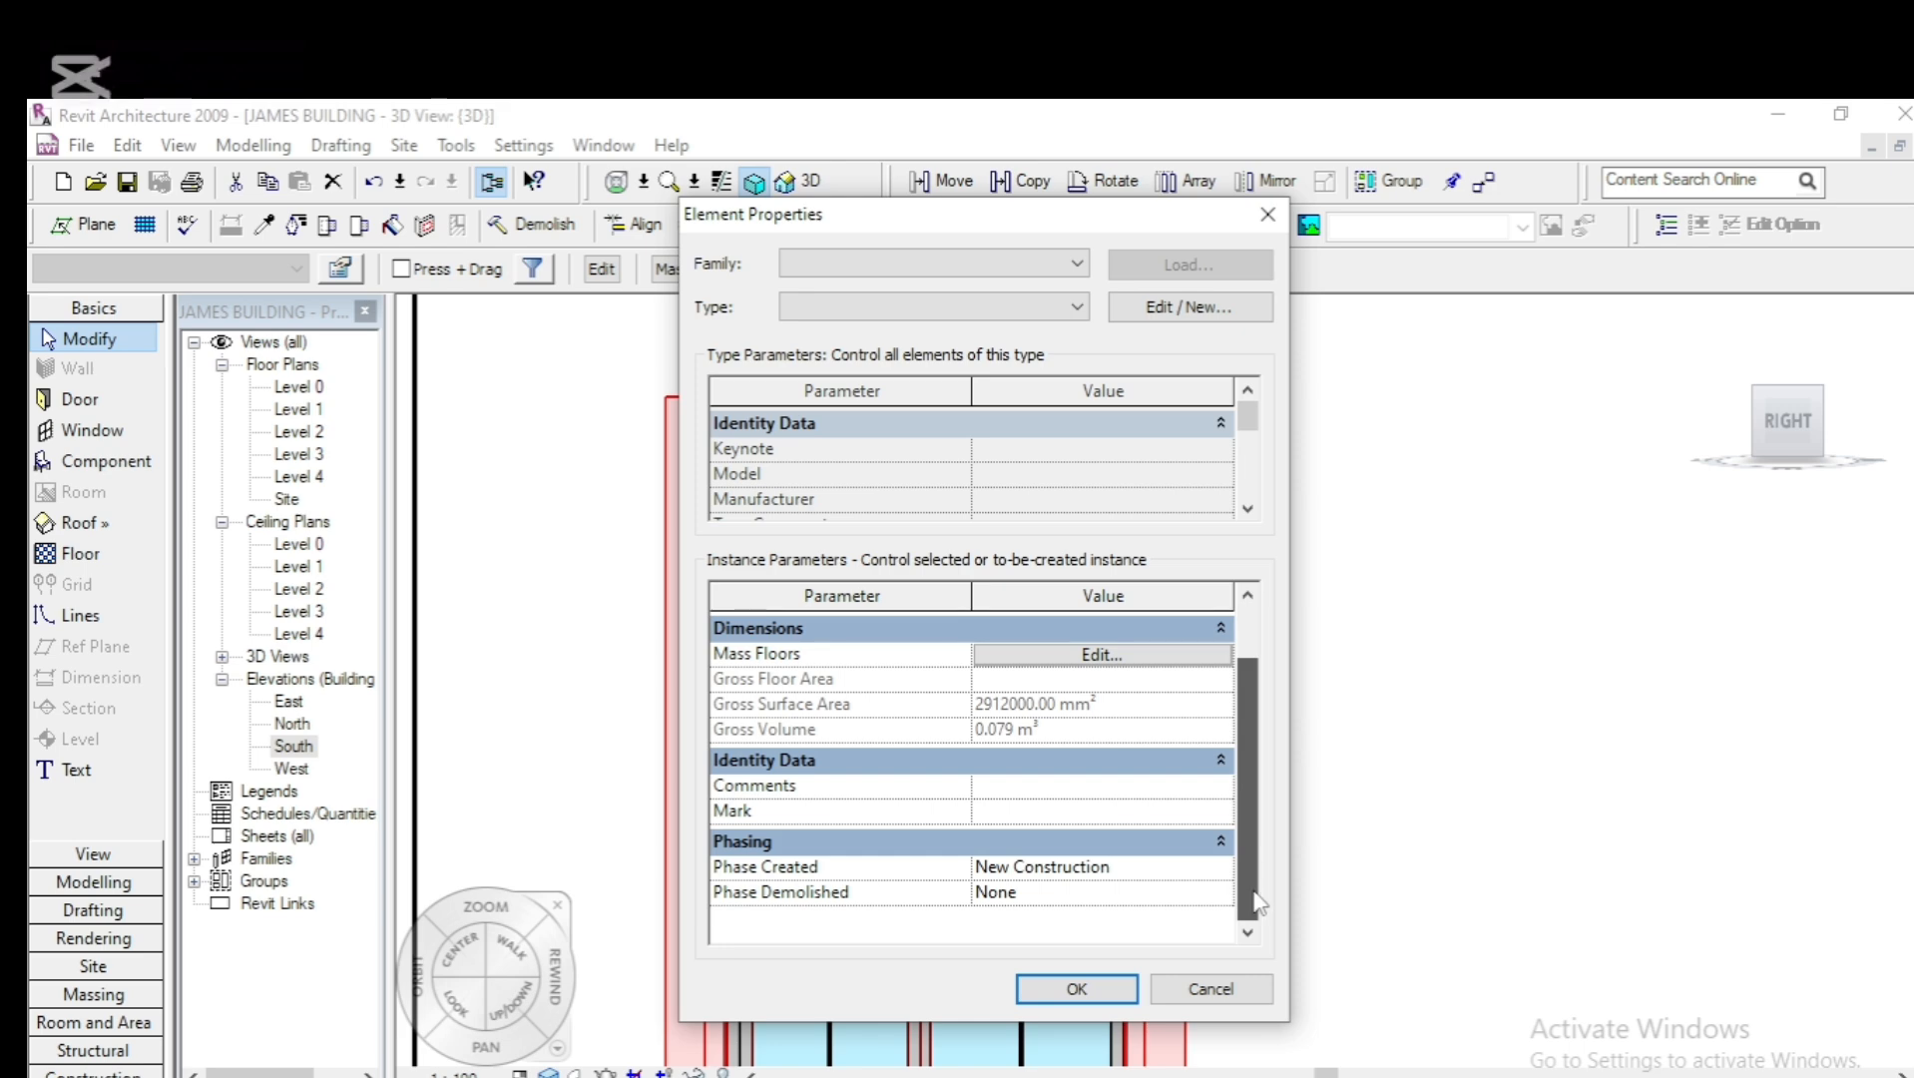
left_click(1030, 990)
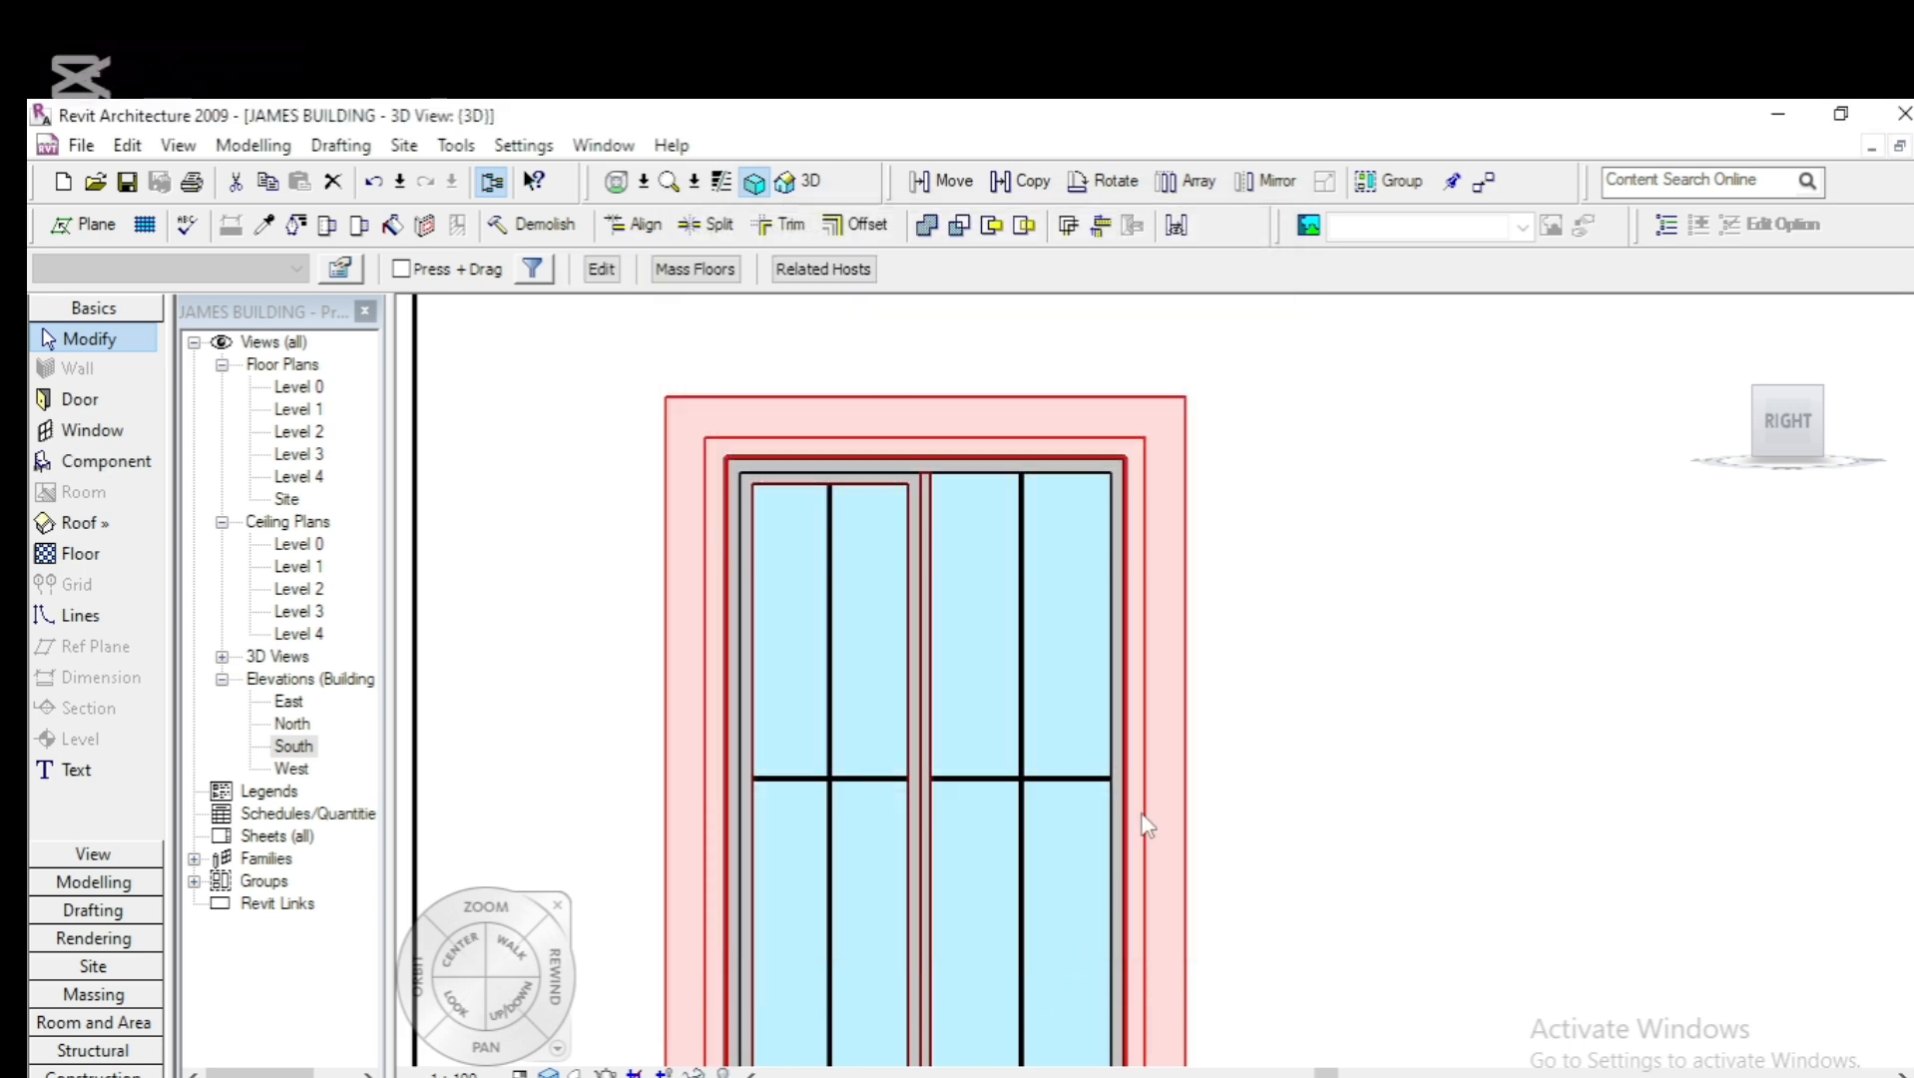
Recheck the surround mass's type and instance parameters for a material setting, then deselect it
right_click(696, 539)
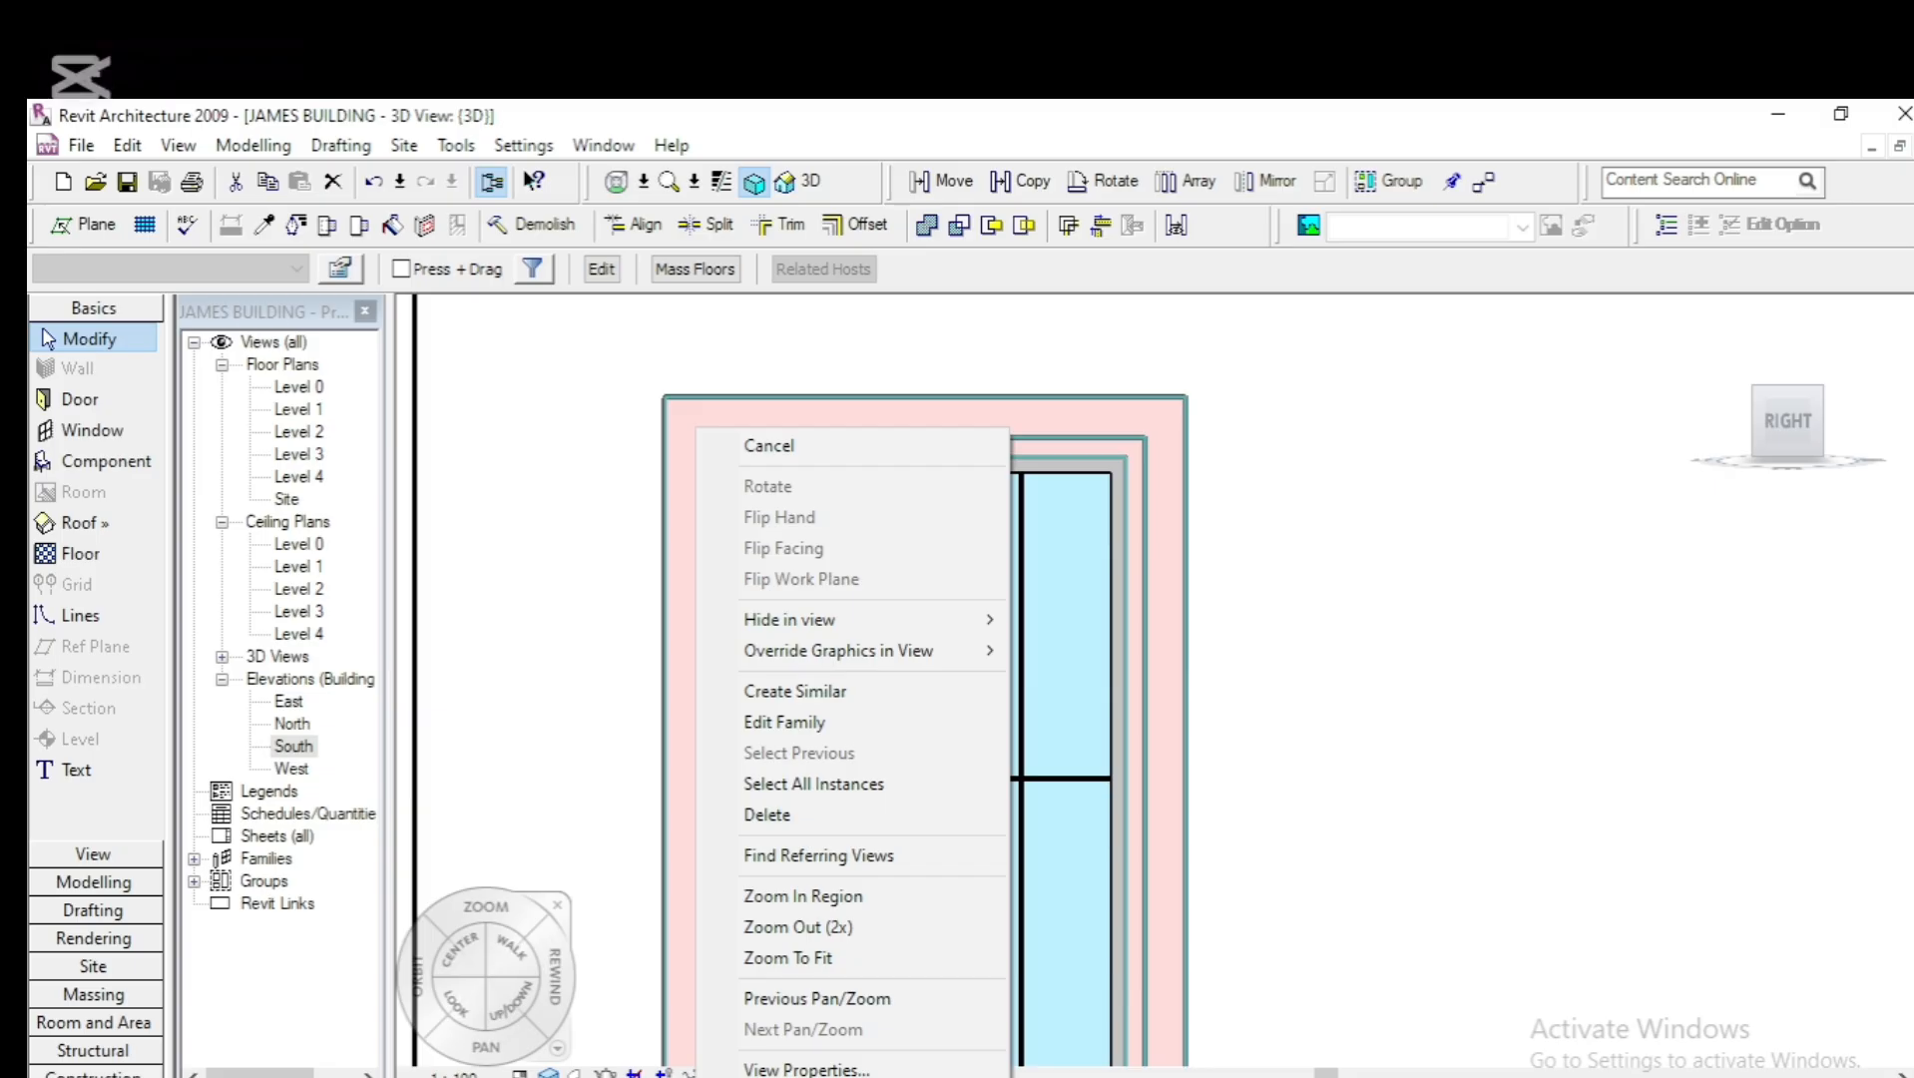
left_click(806, 1076)
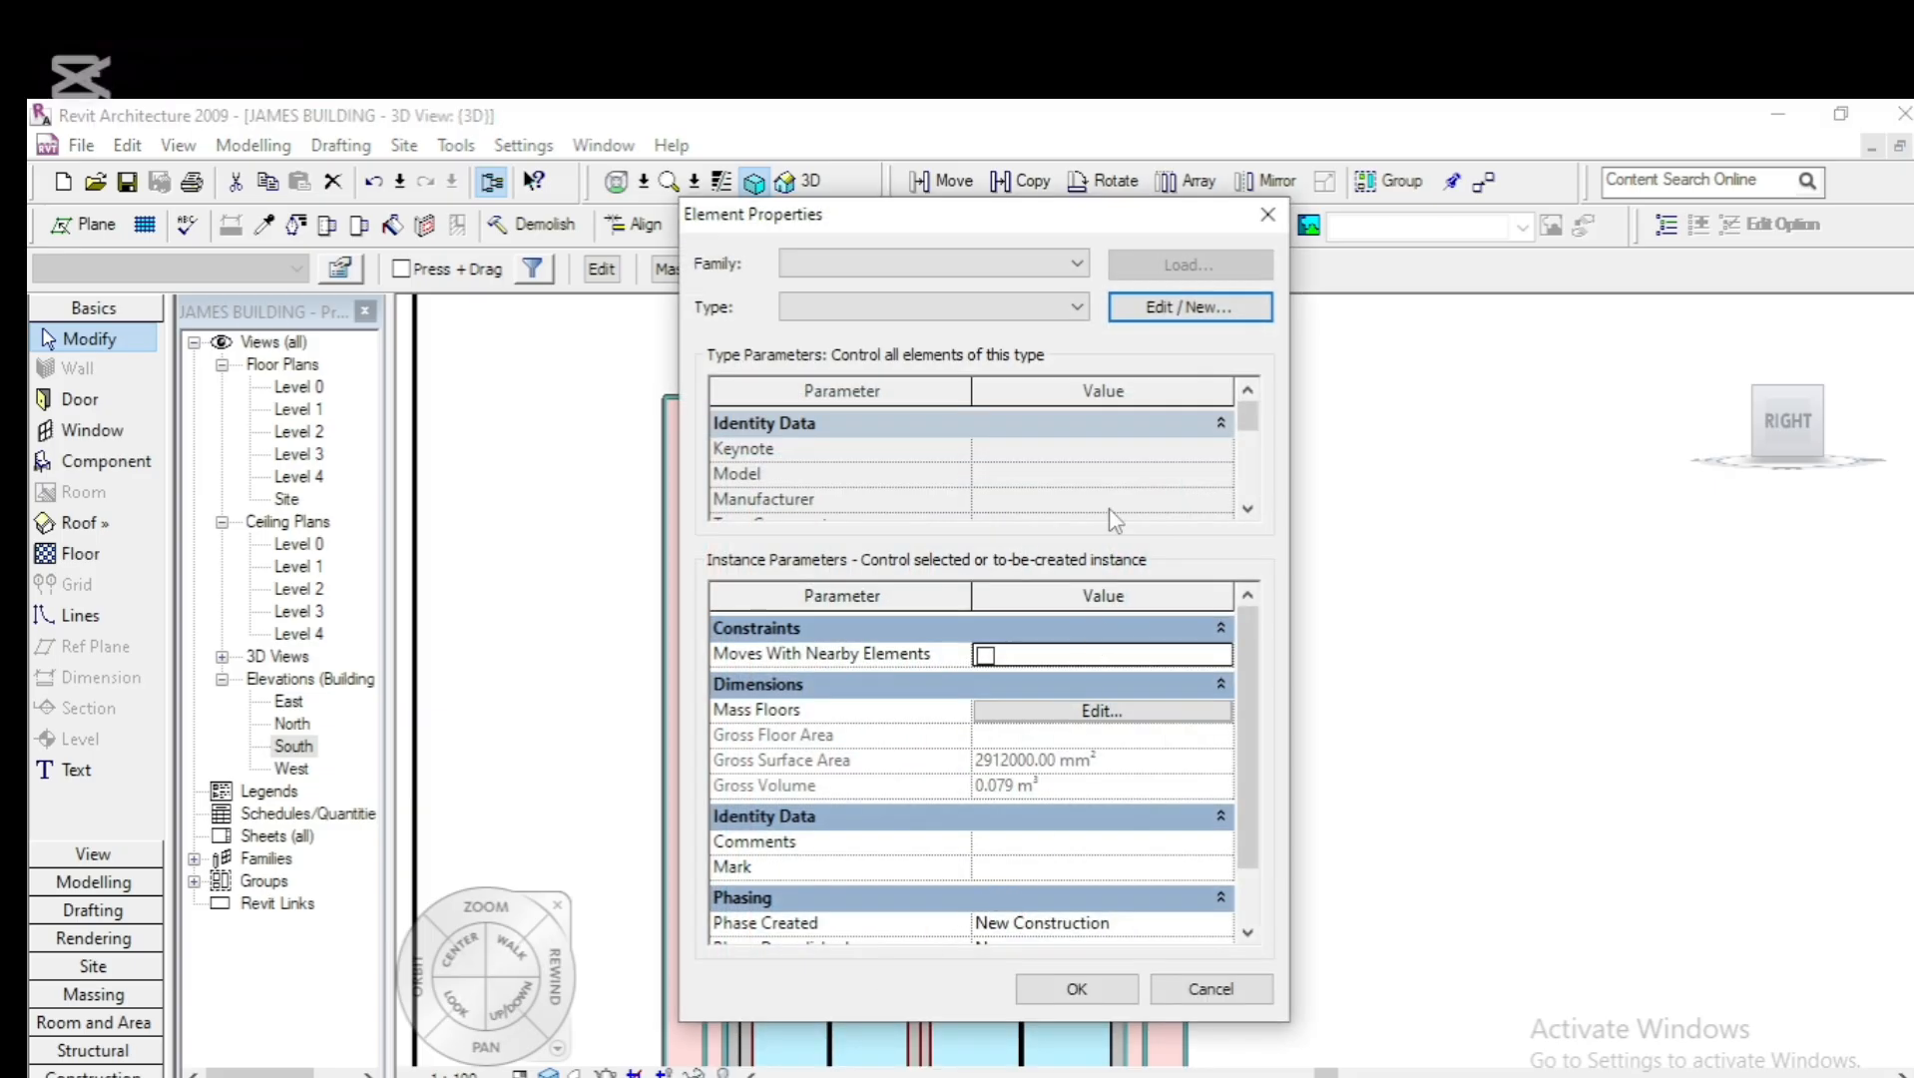
left_click(1173, 307)
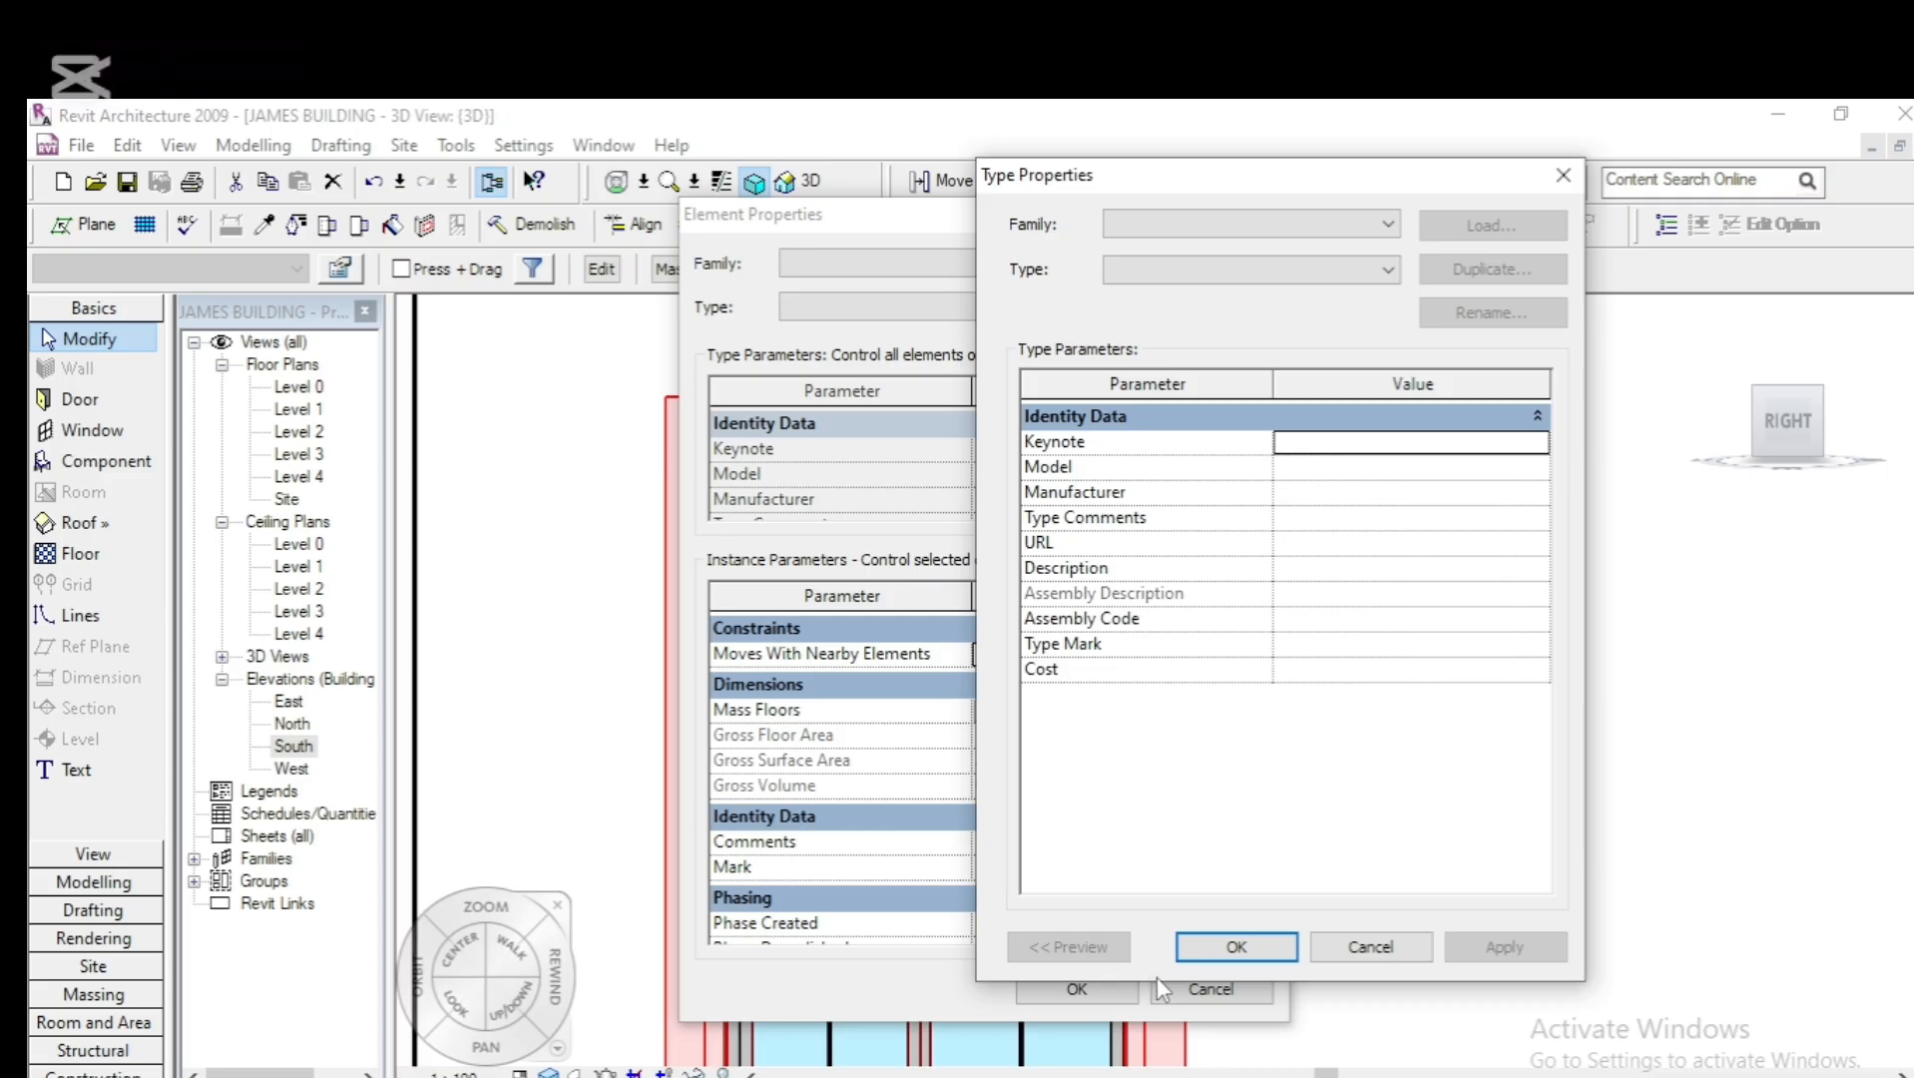
left_click(1190, 948)
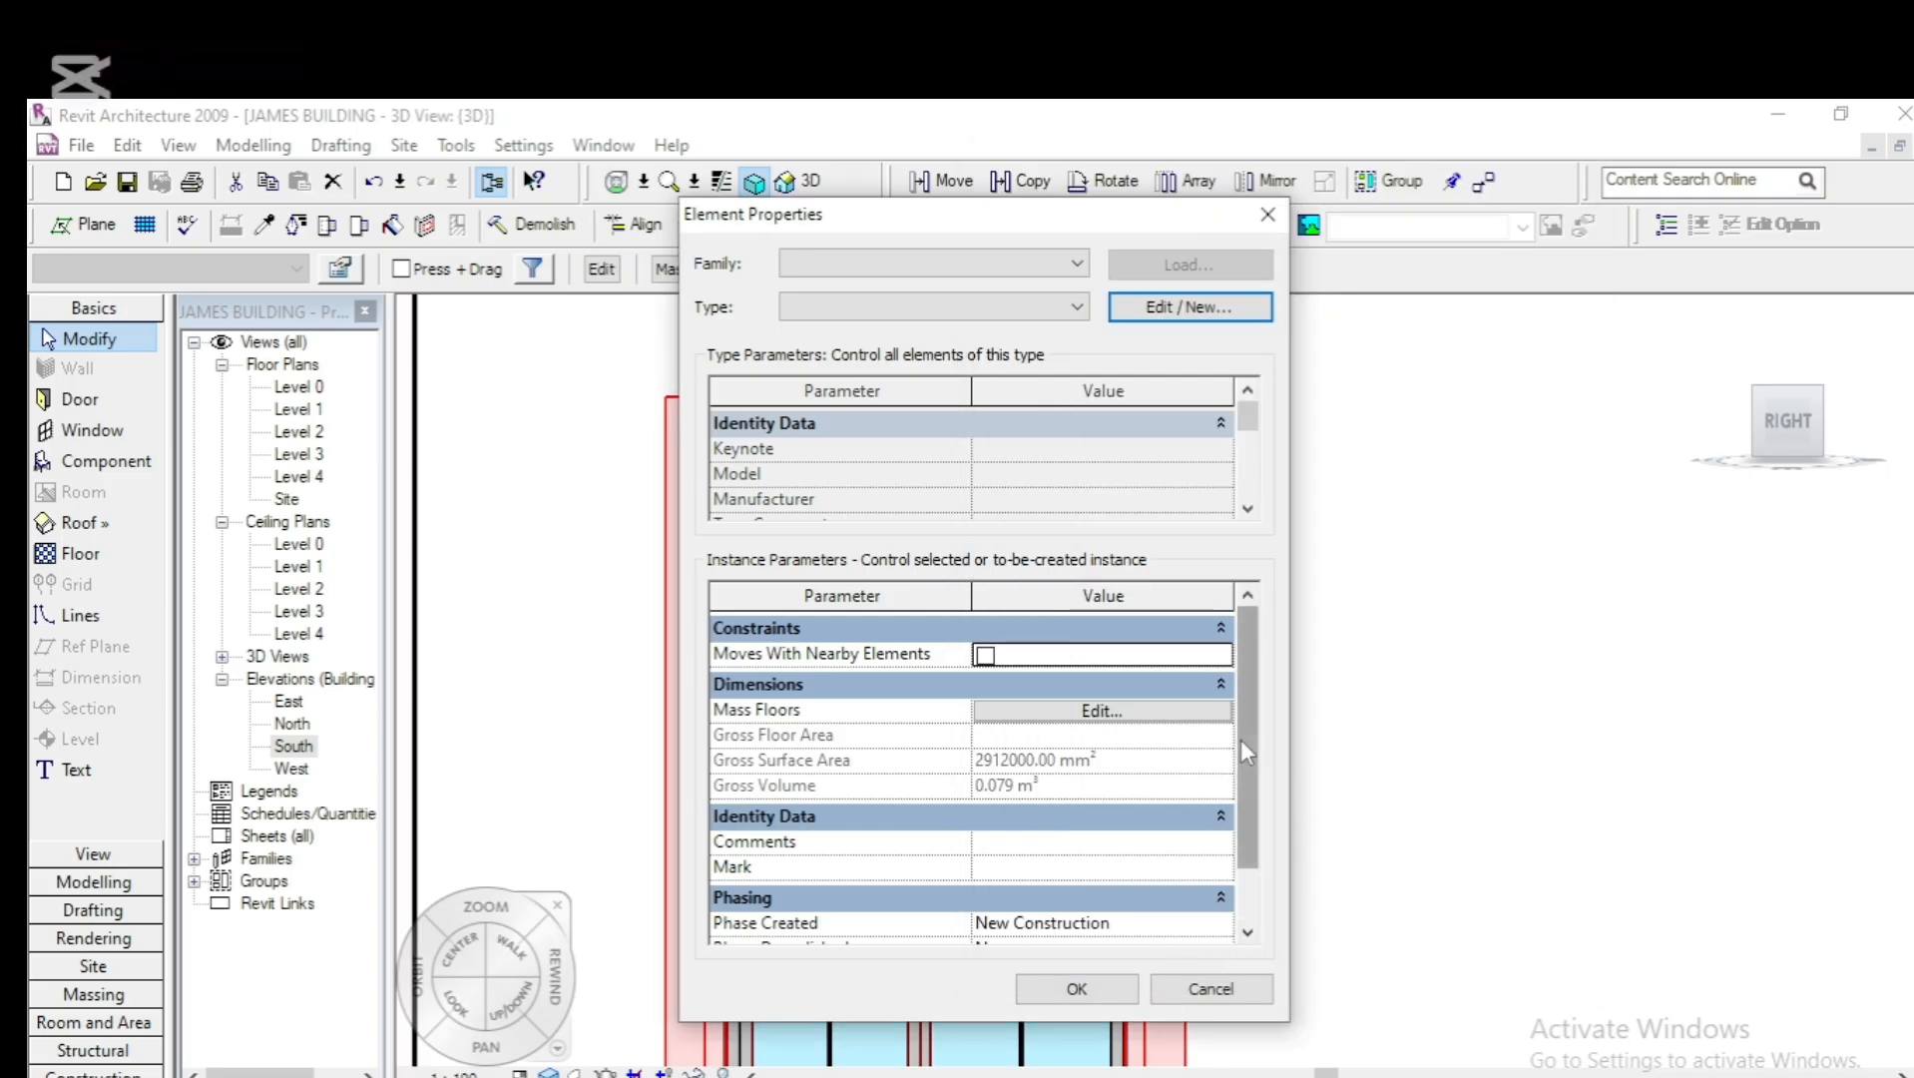
scroll(1245, 748, "down", 2)
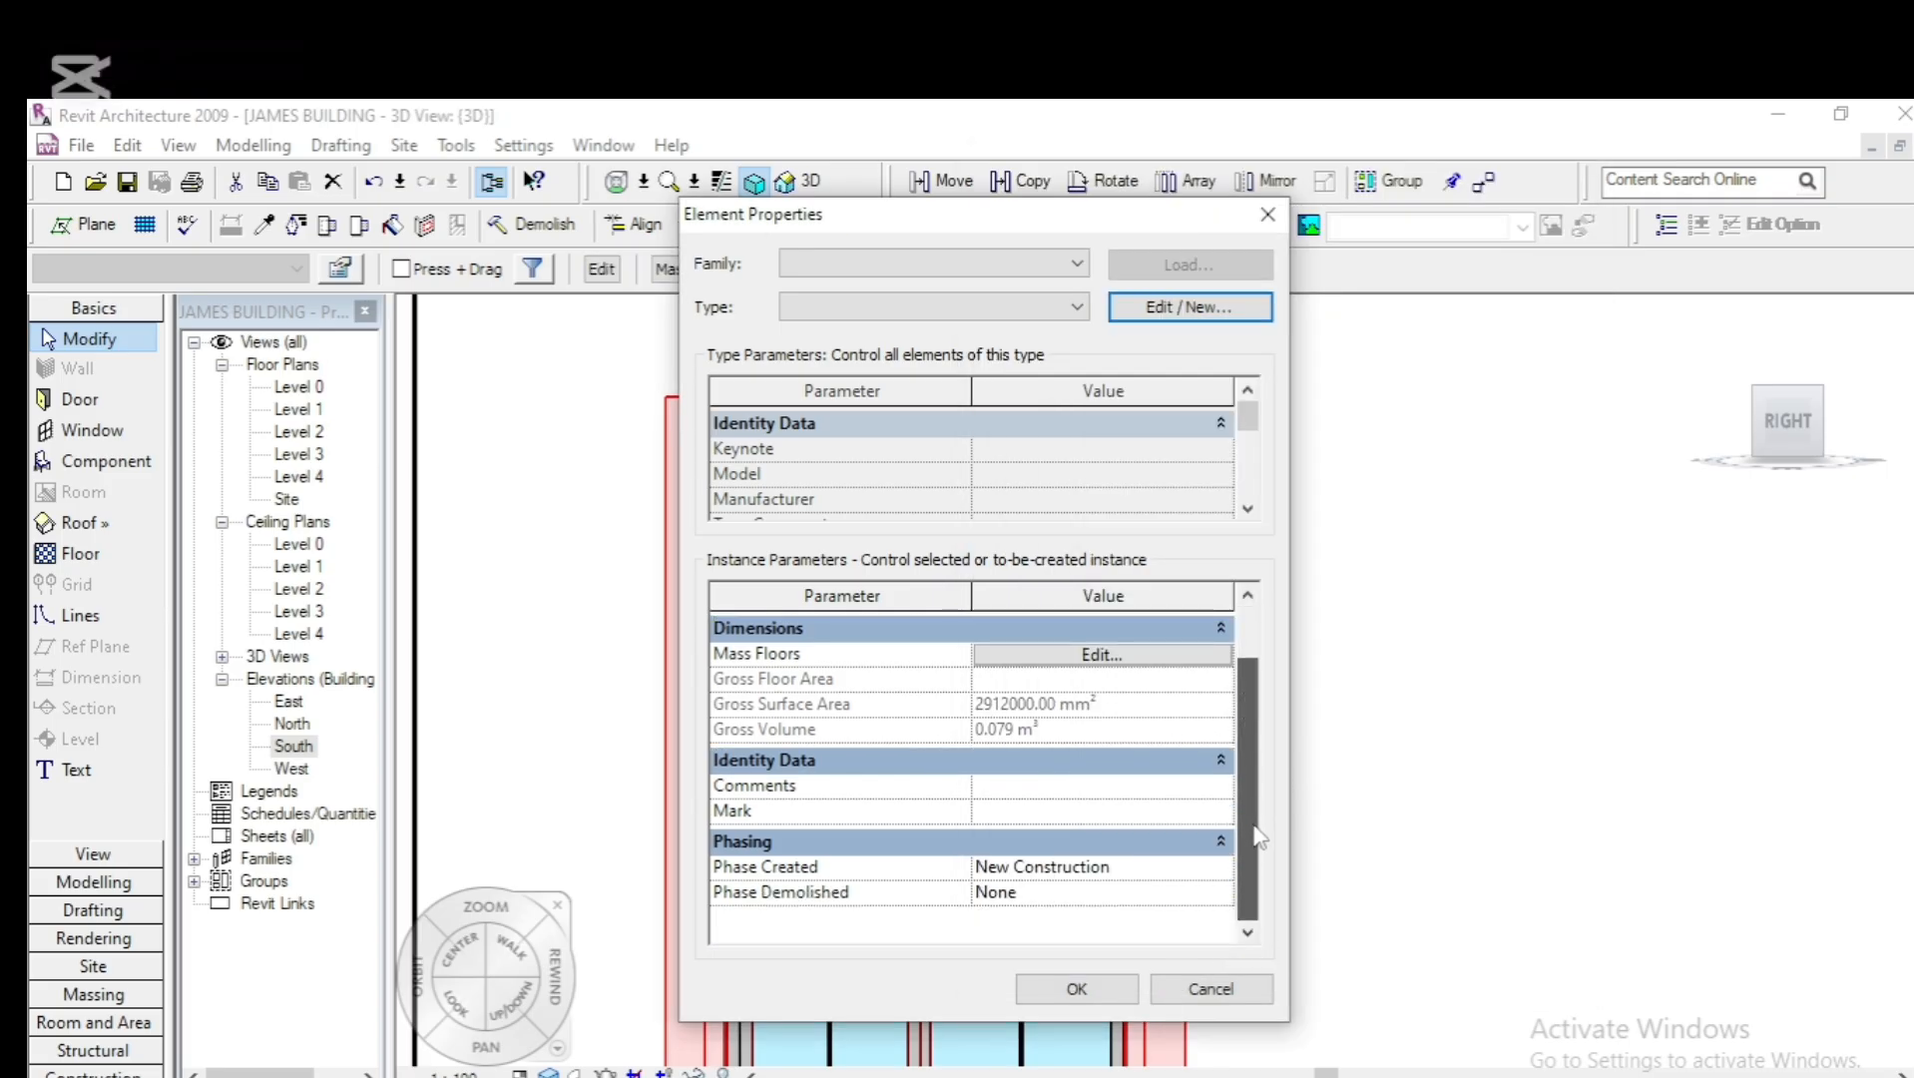
left_click(1076, 987)
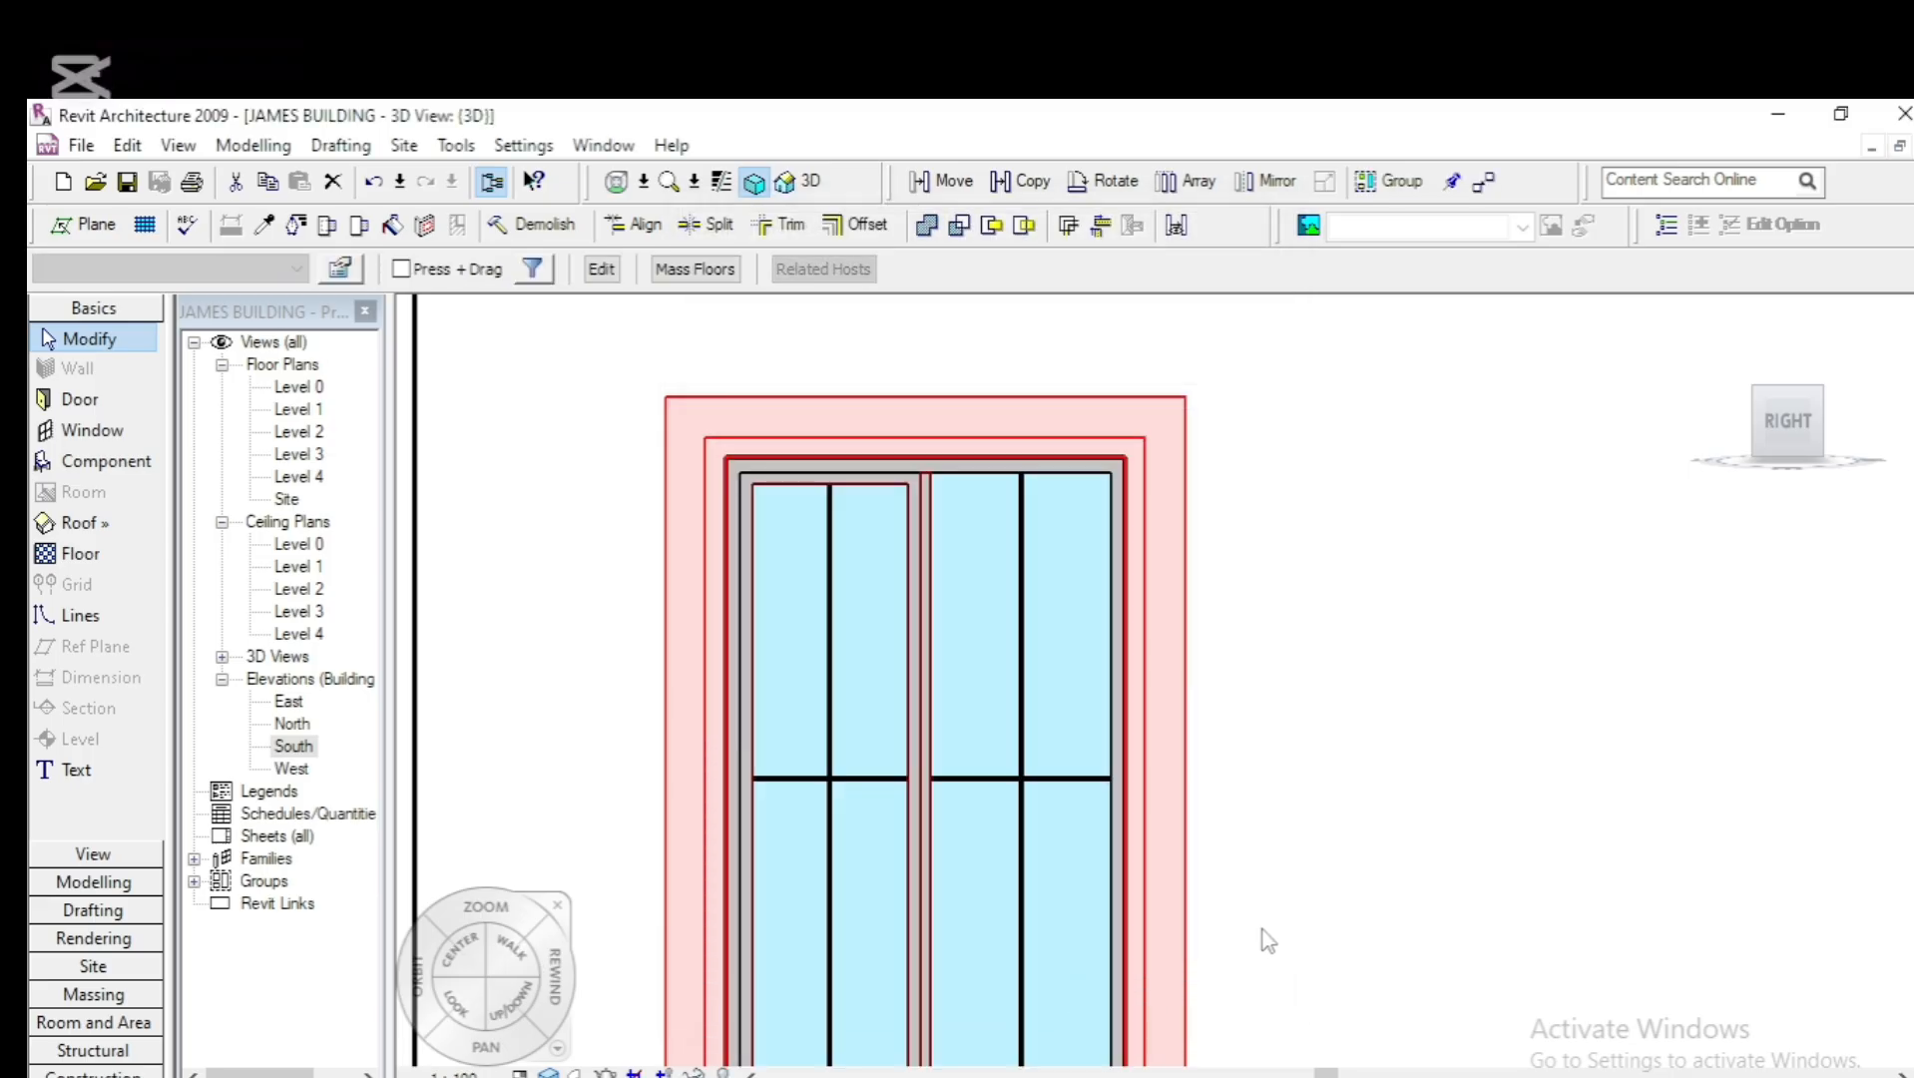
left_click(1302, 916)
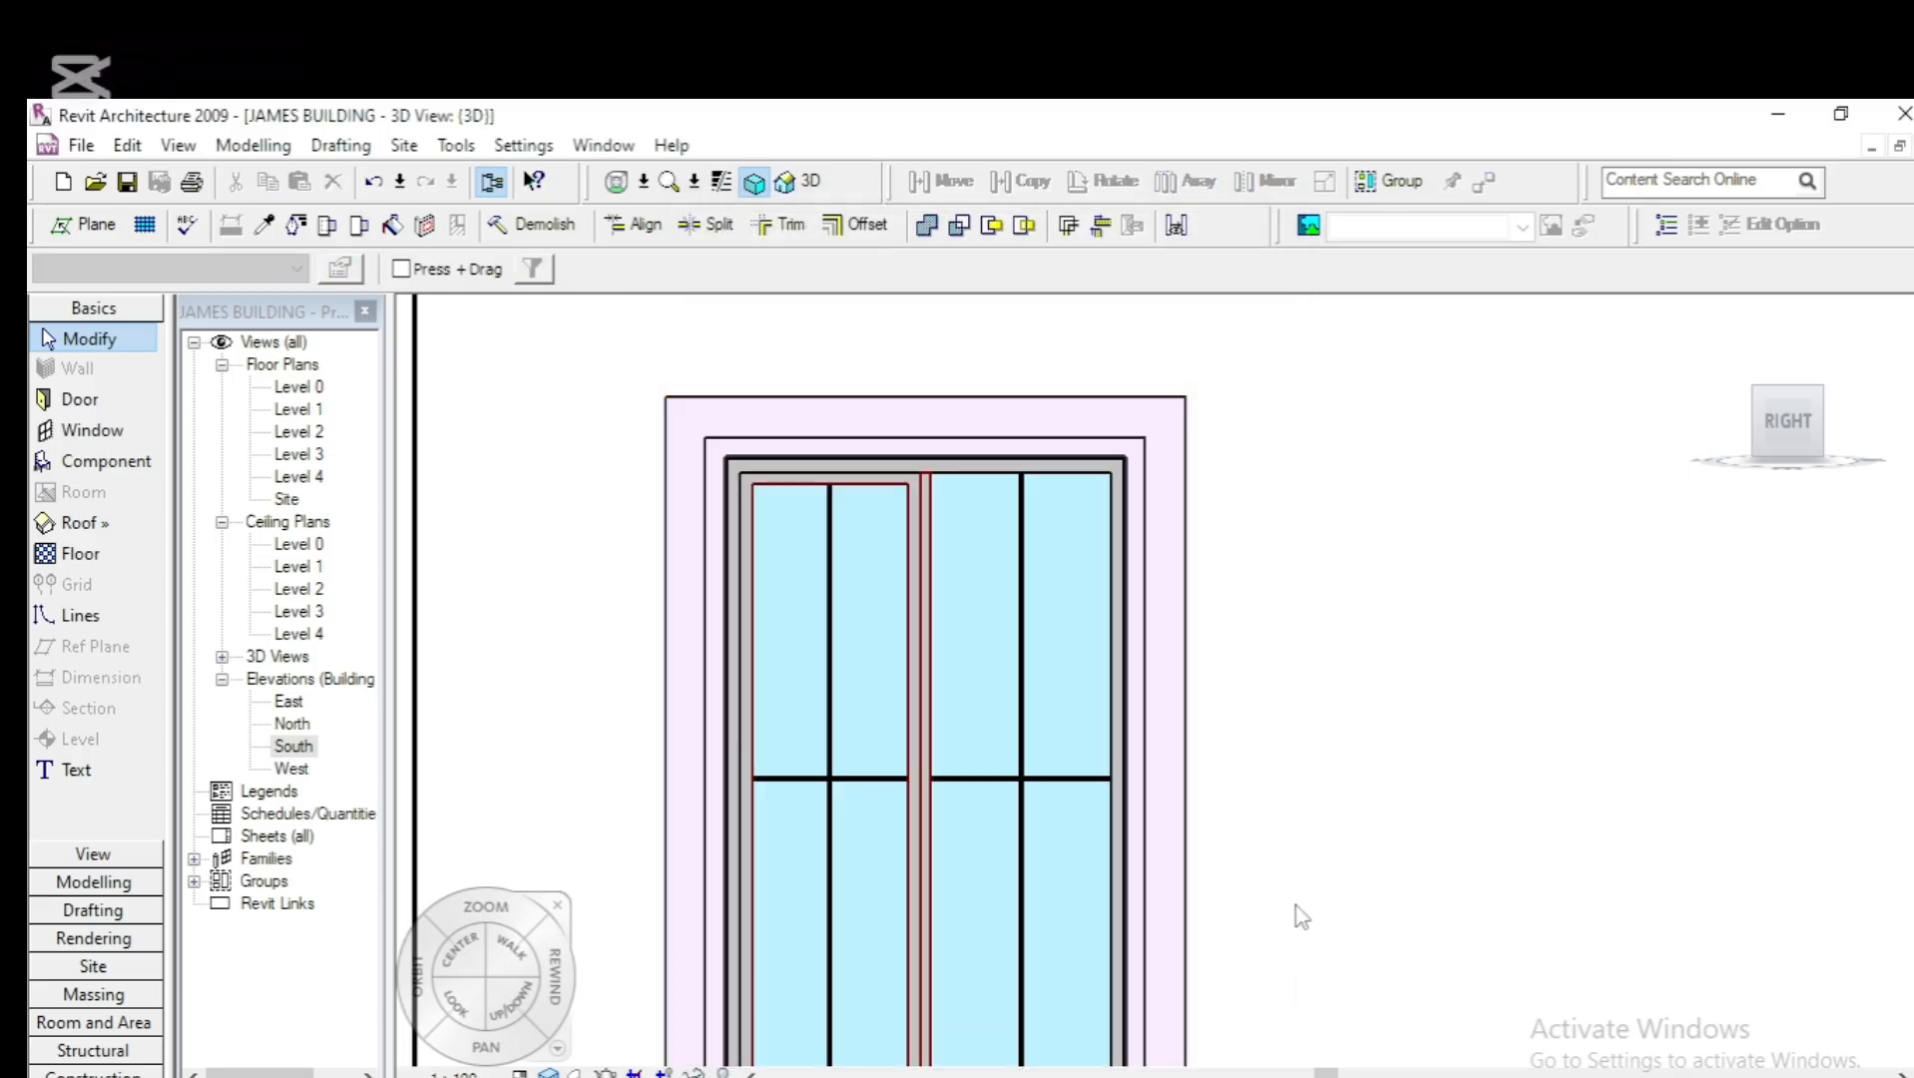
In the 3D view's visibility/graphics overrides, show categories from all disciplines and open the object styles
left_click(1167, 740)
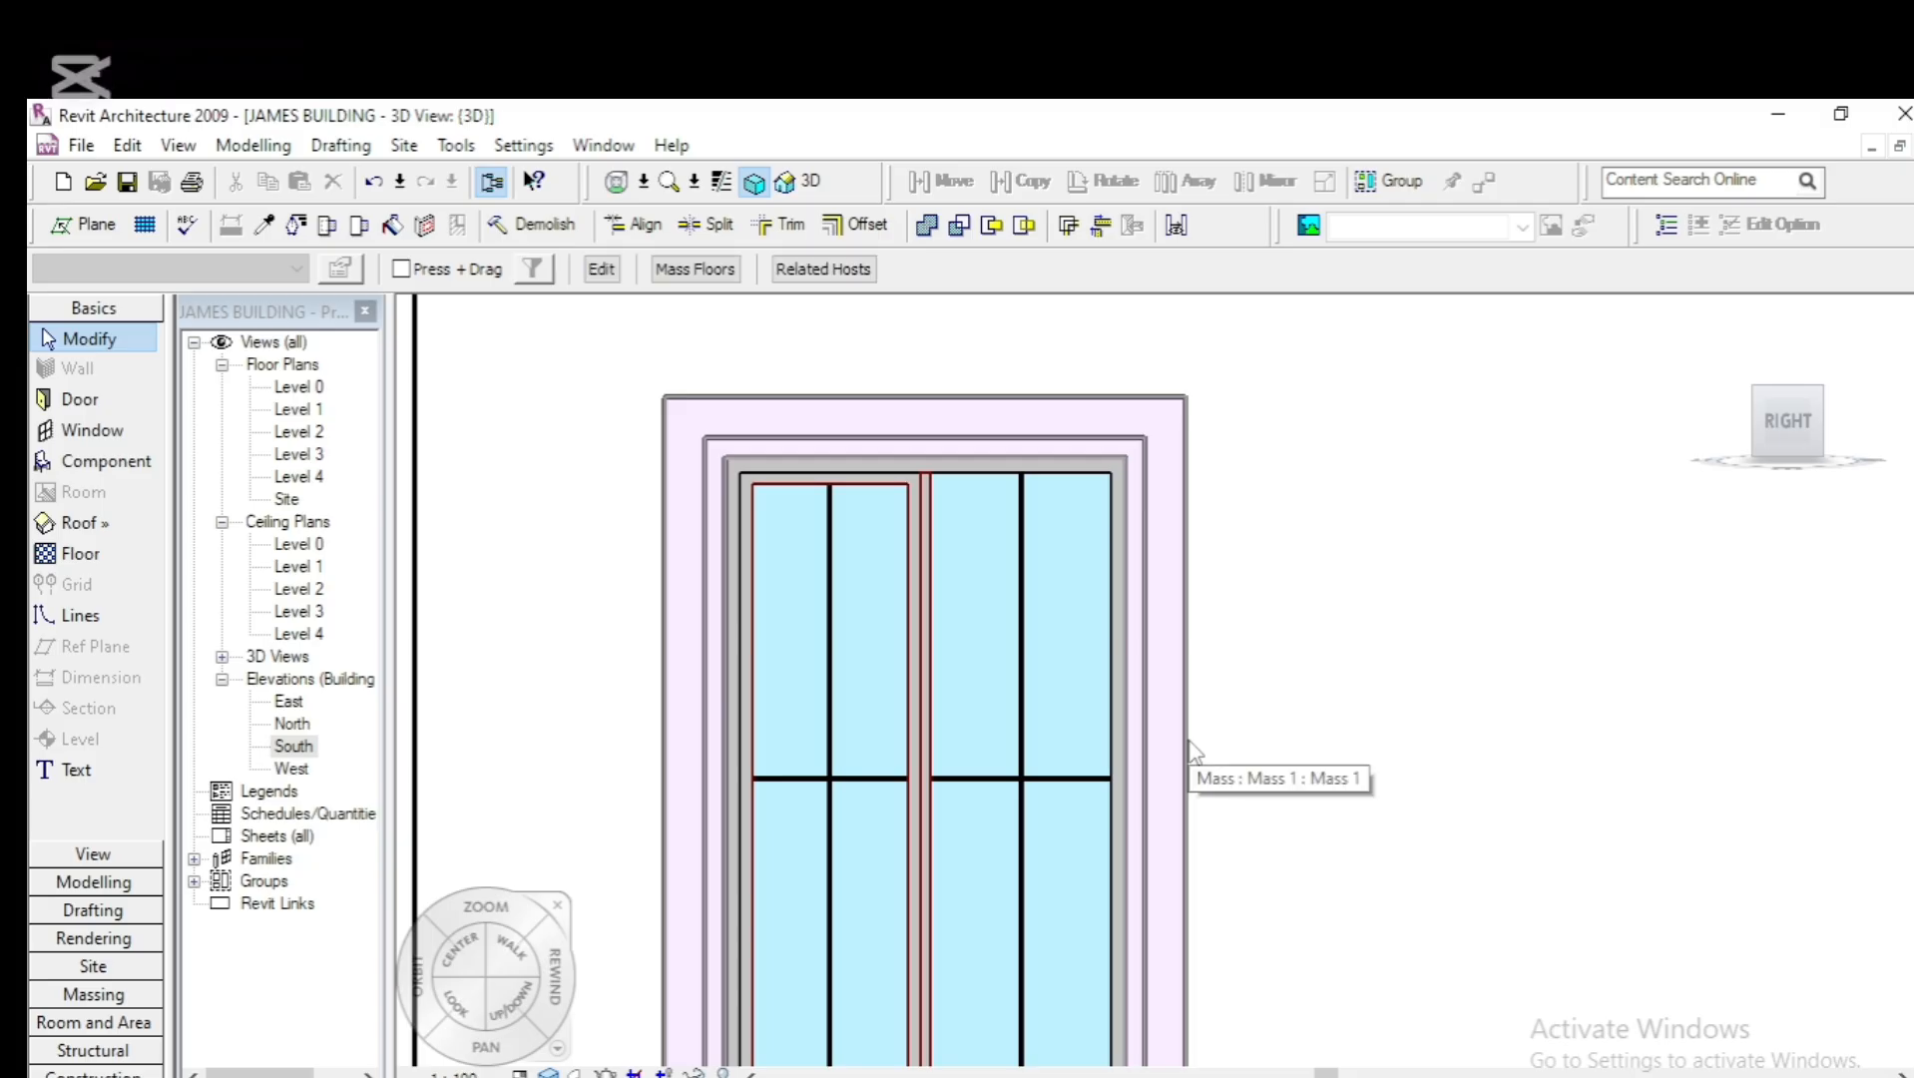
right_click(1165, 716)
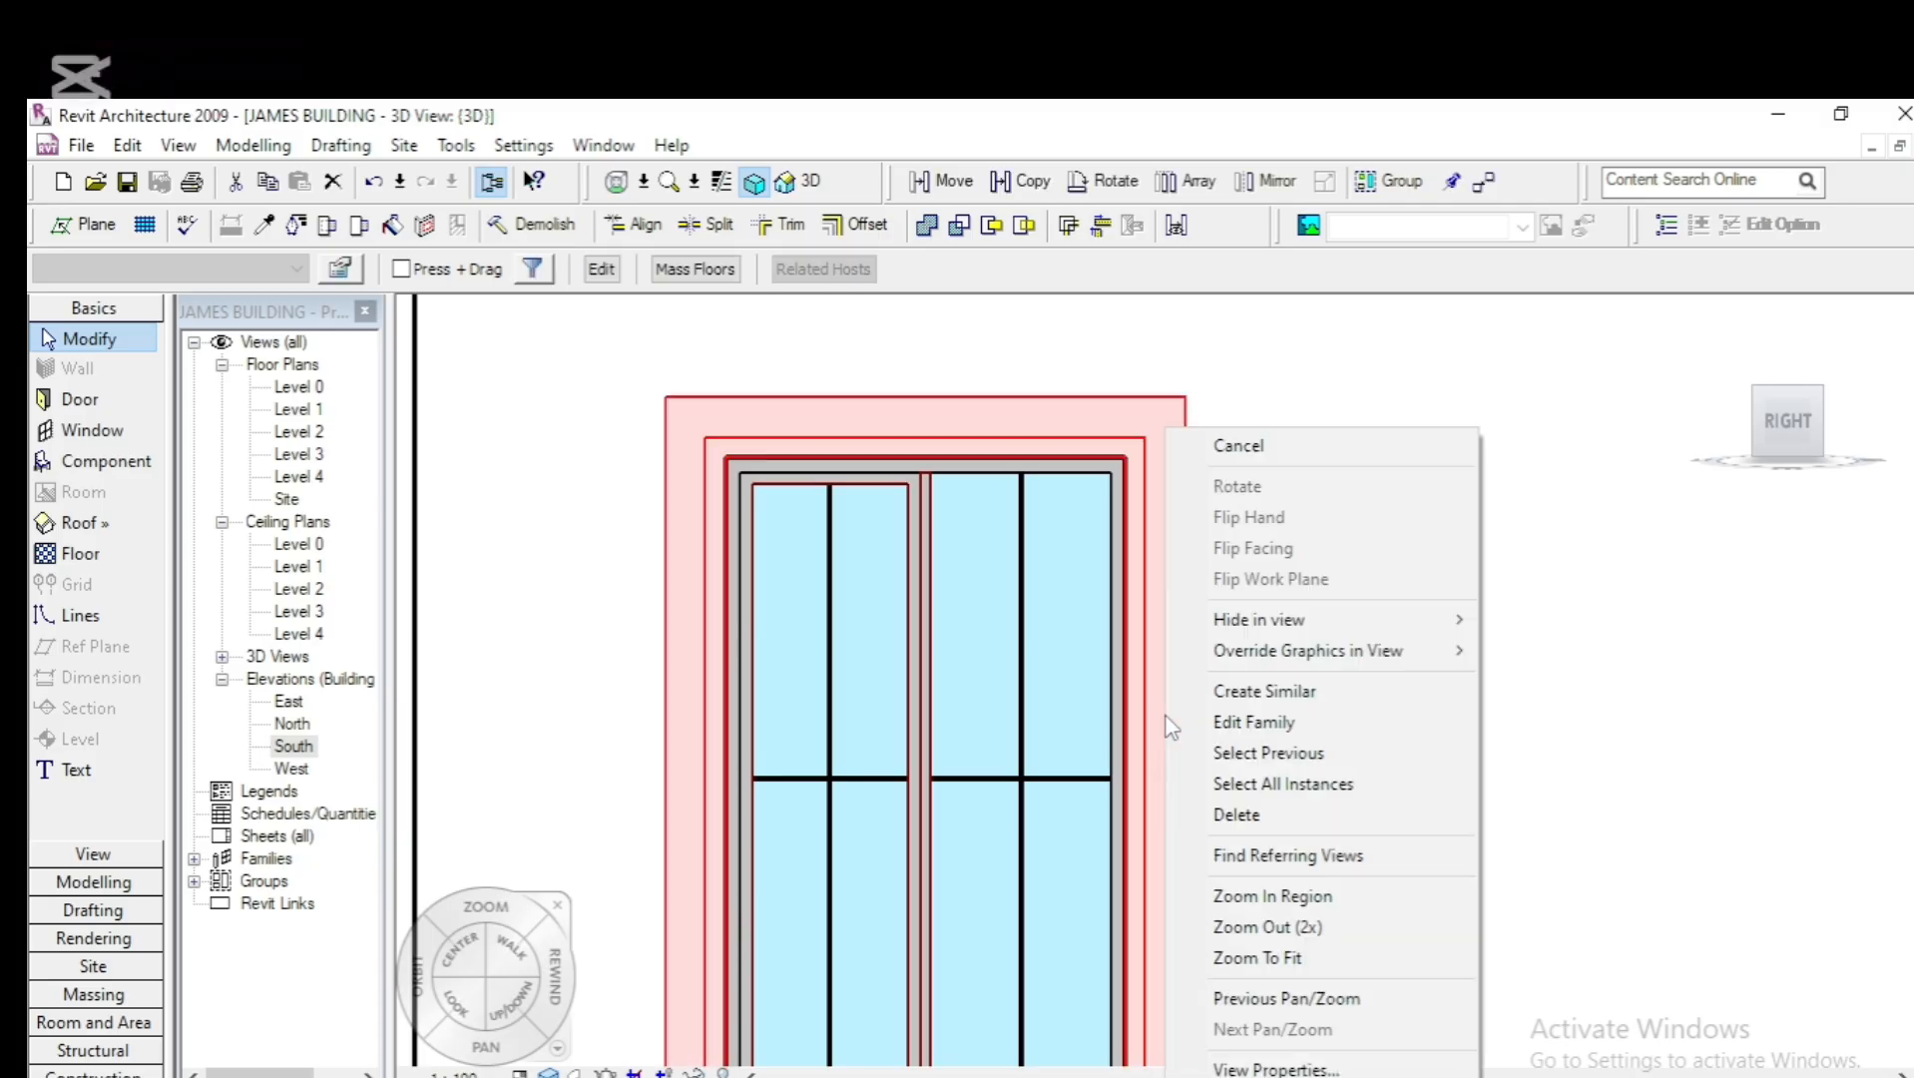
left_click(1275, 1068)
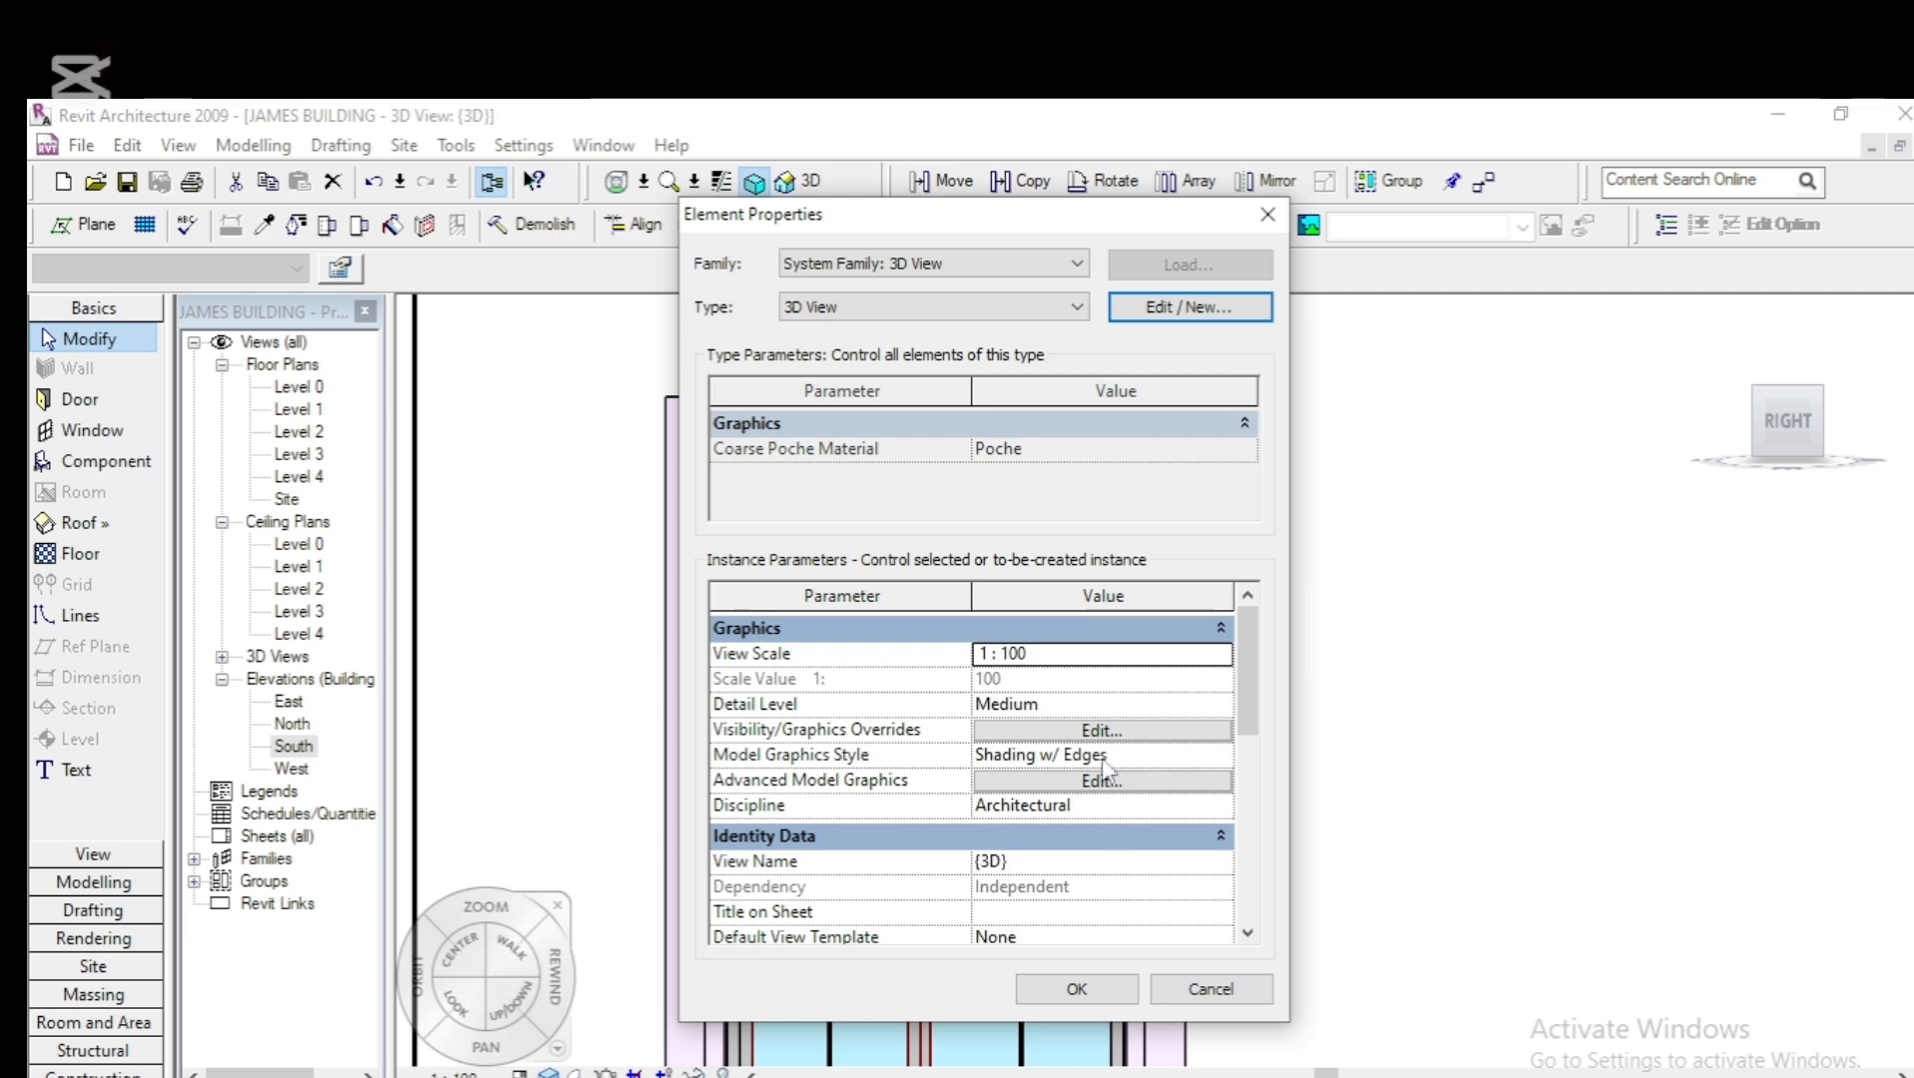
left_click(1102, 730)
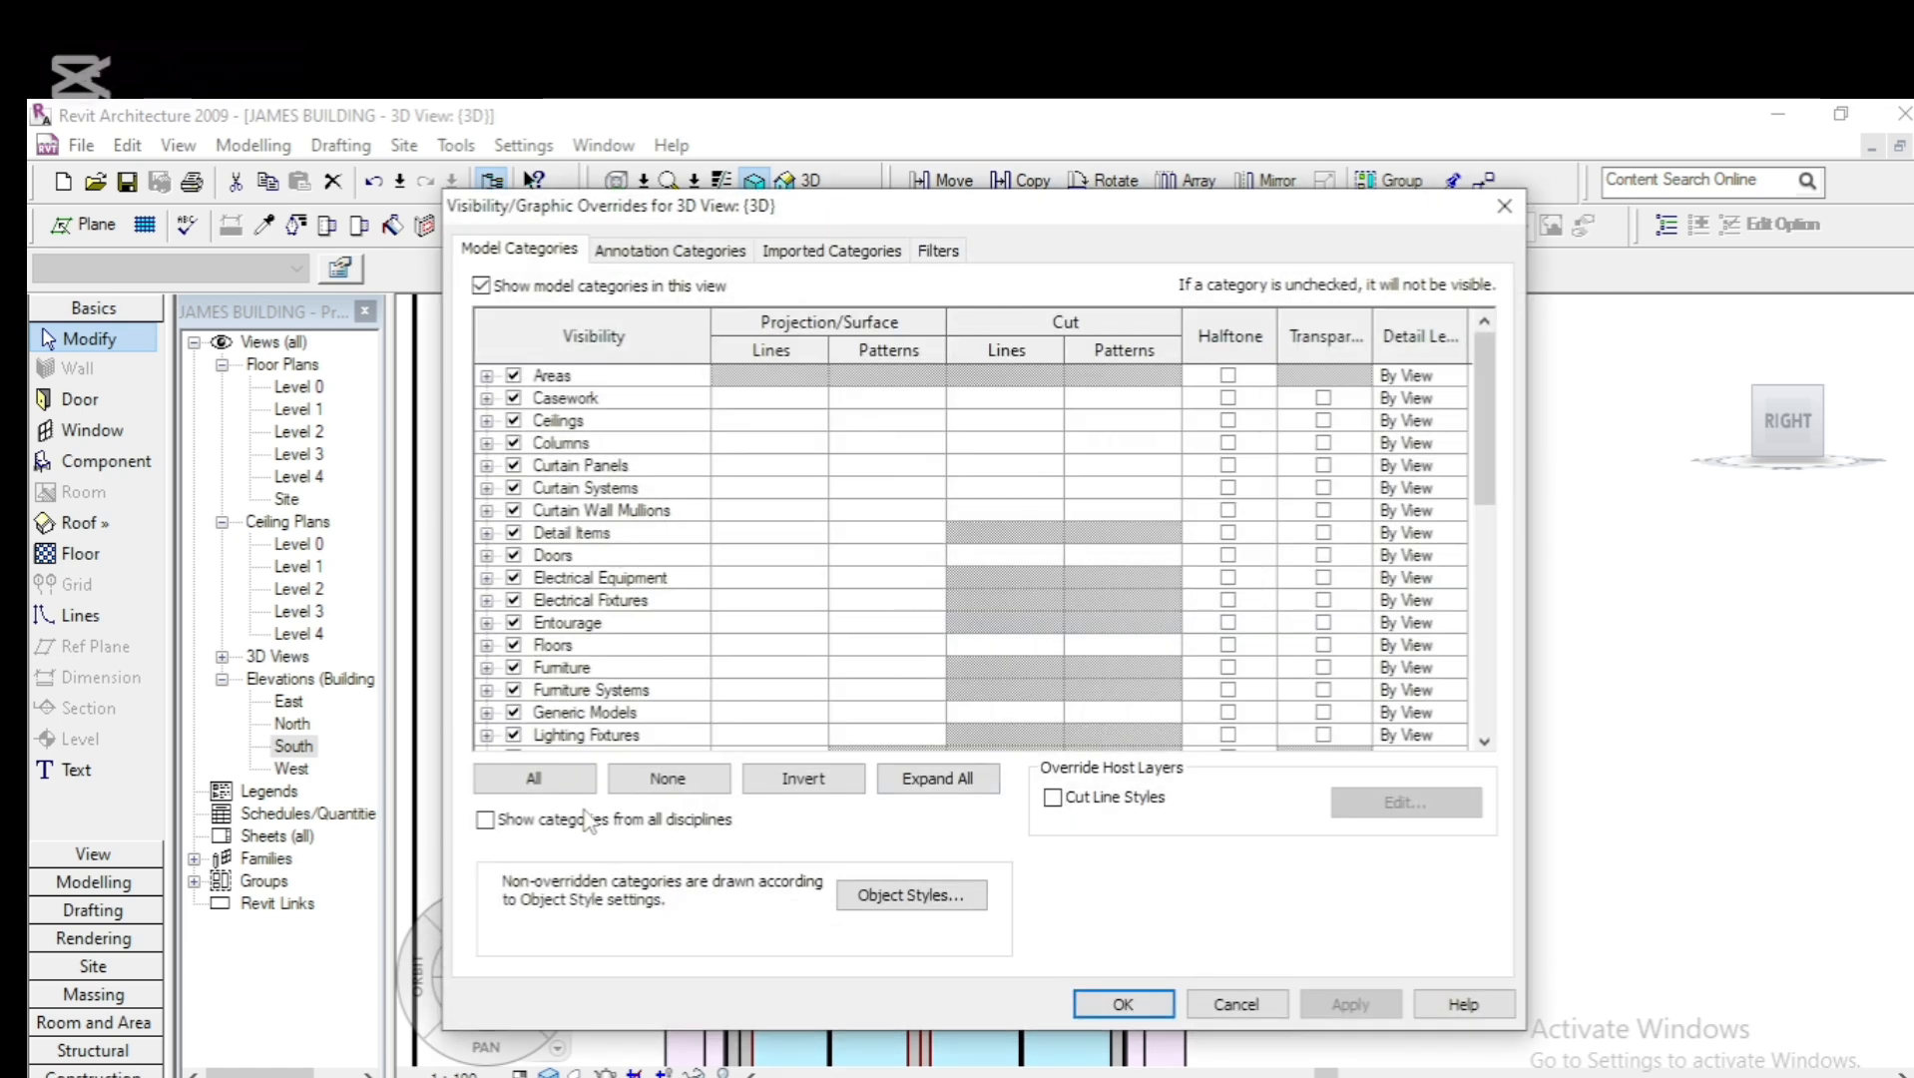
left_click(487, 822)
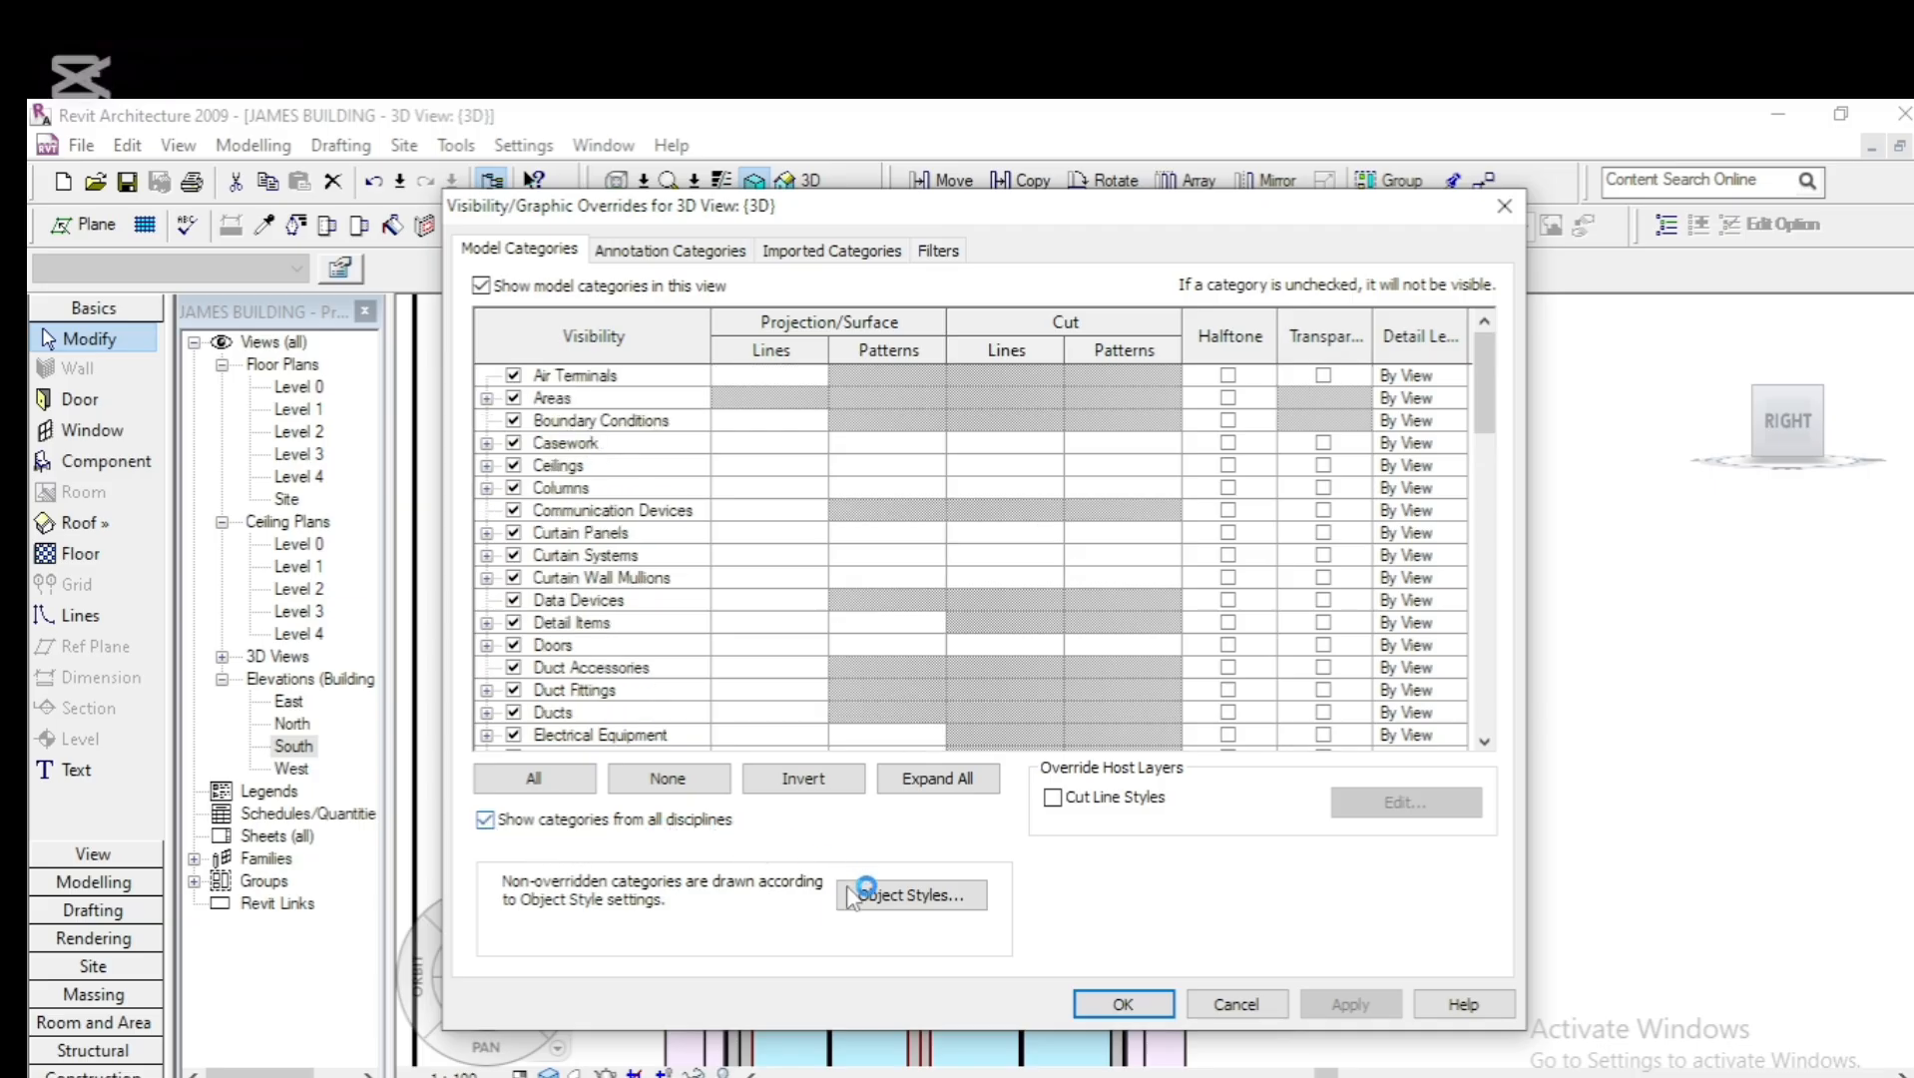
left_click(888, 899)
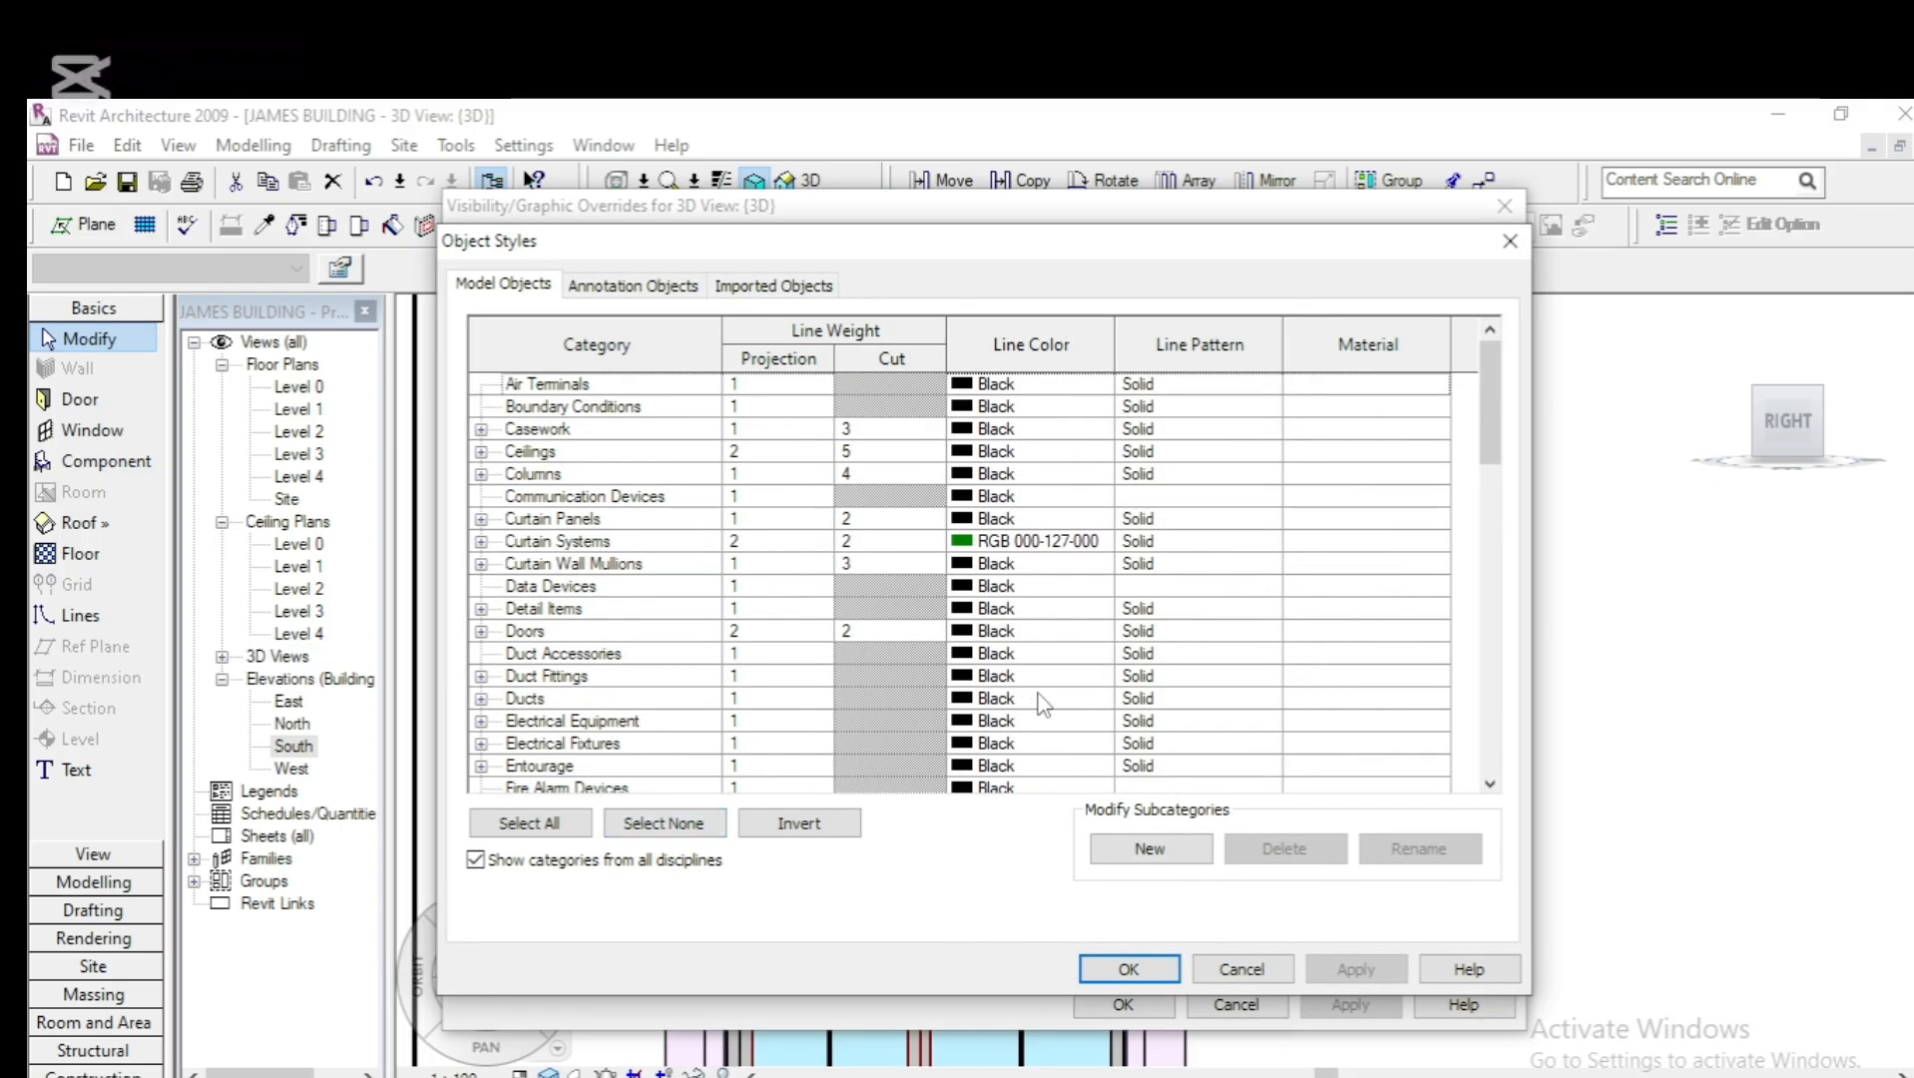
Find the Mass category in the model object styles and open its Default Mass material for editing
scroll(701, 742, "down", 3)
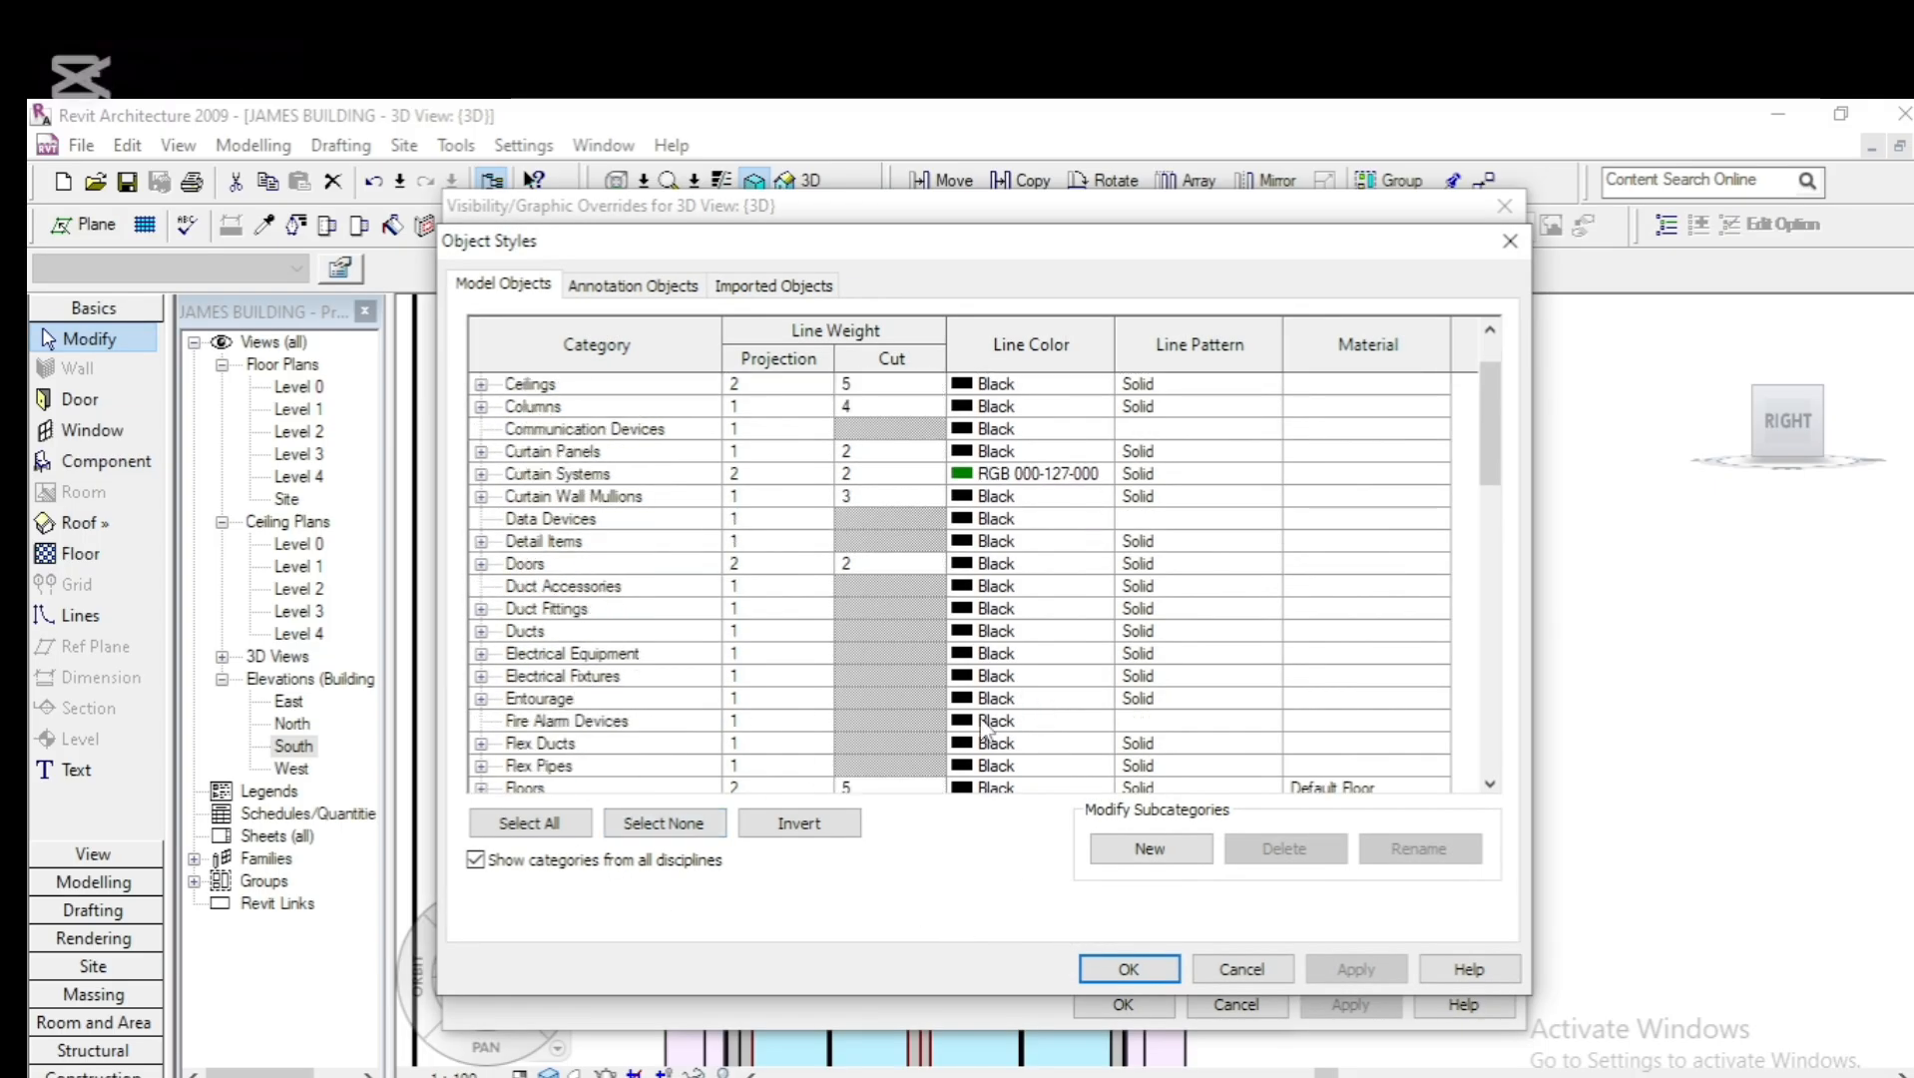
scroll(1057, 730, "down", 1)
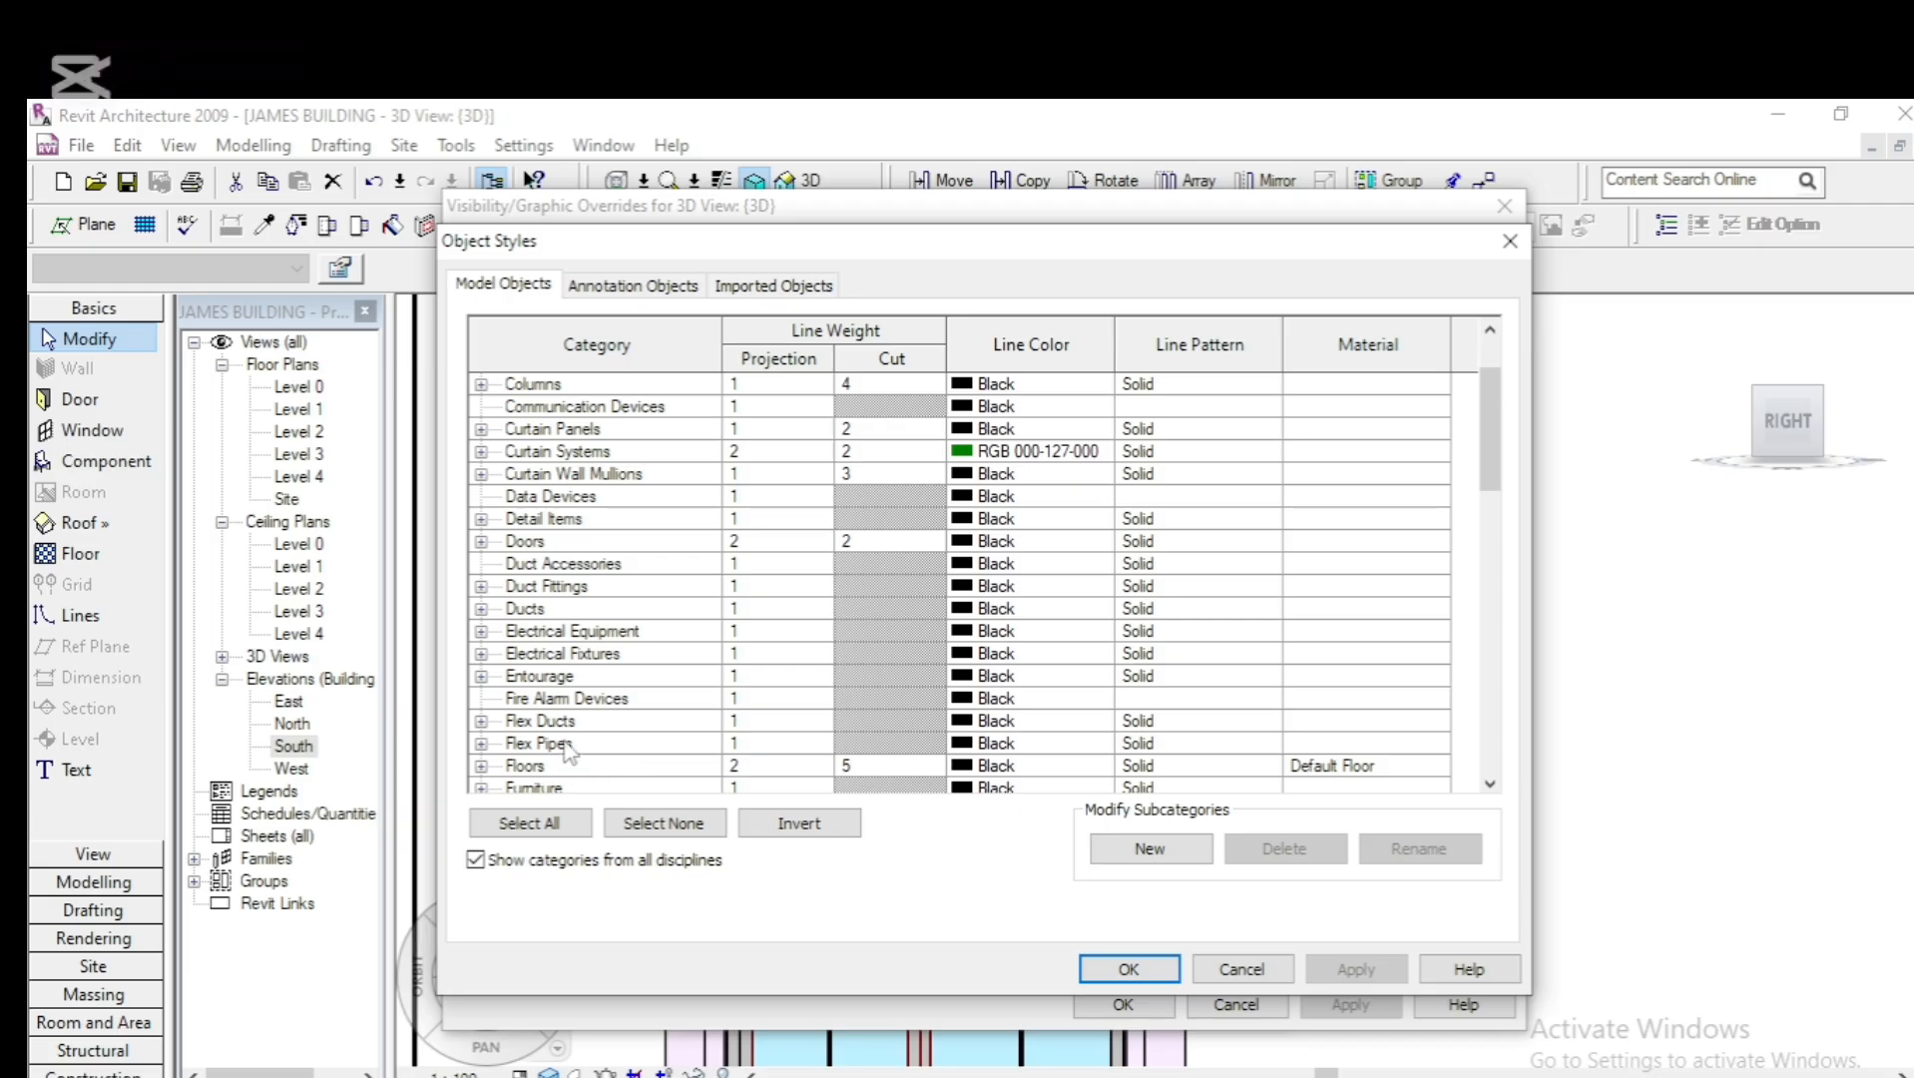
scroll(572, 721, "down", 5)
scroll(571, 721, "down", 4)
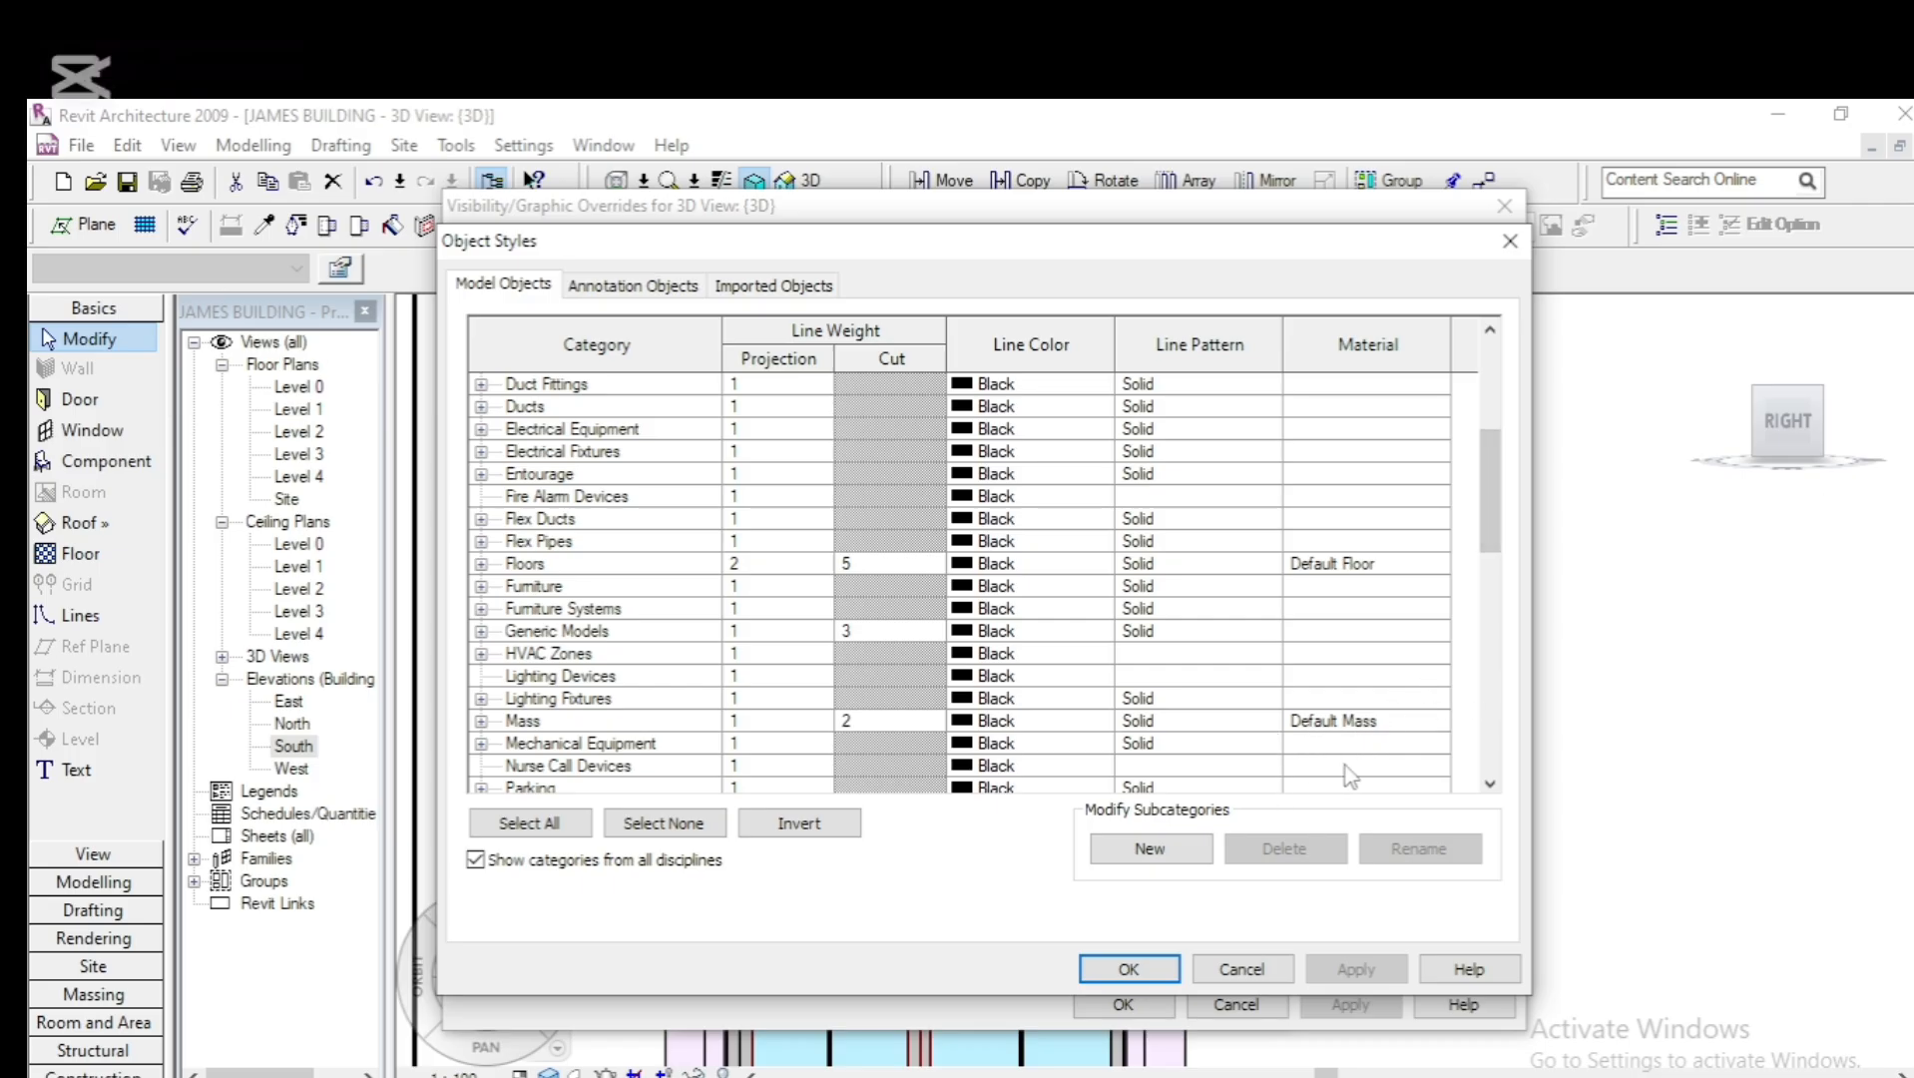
left_click(1434, 721)
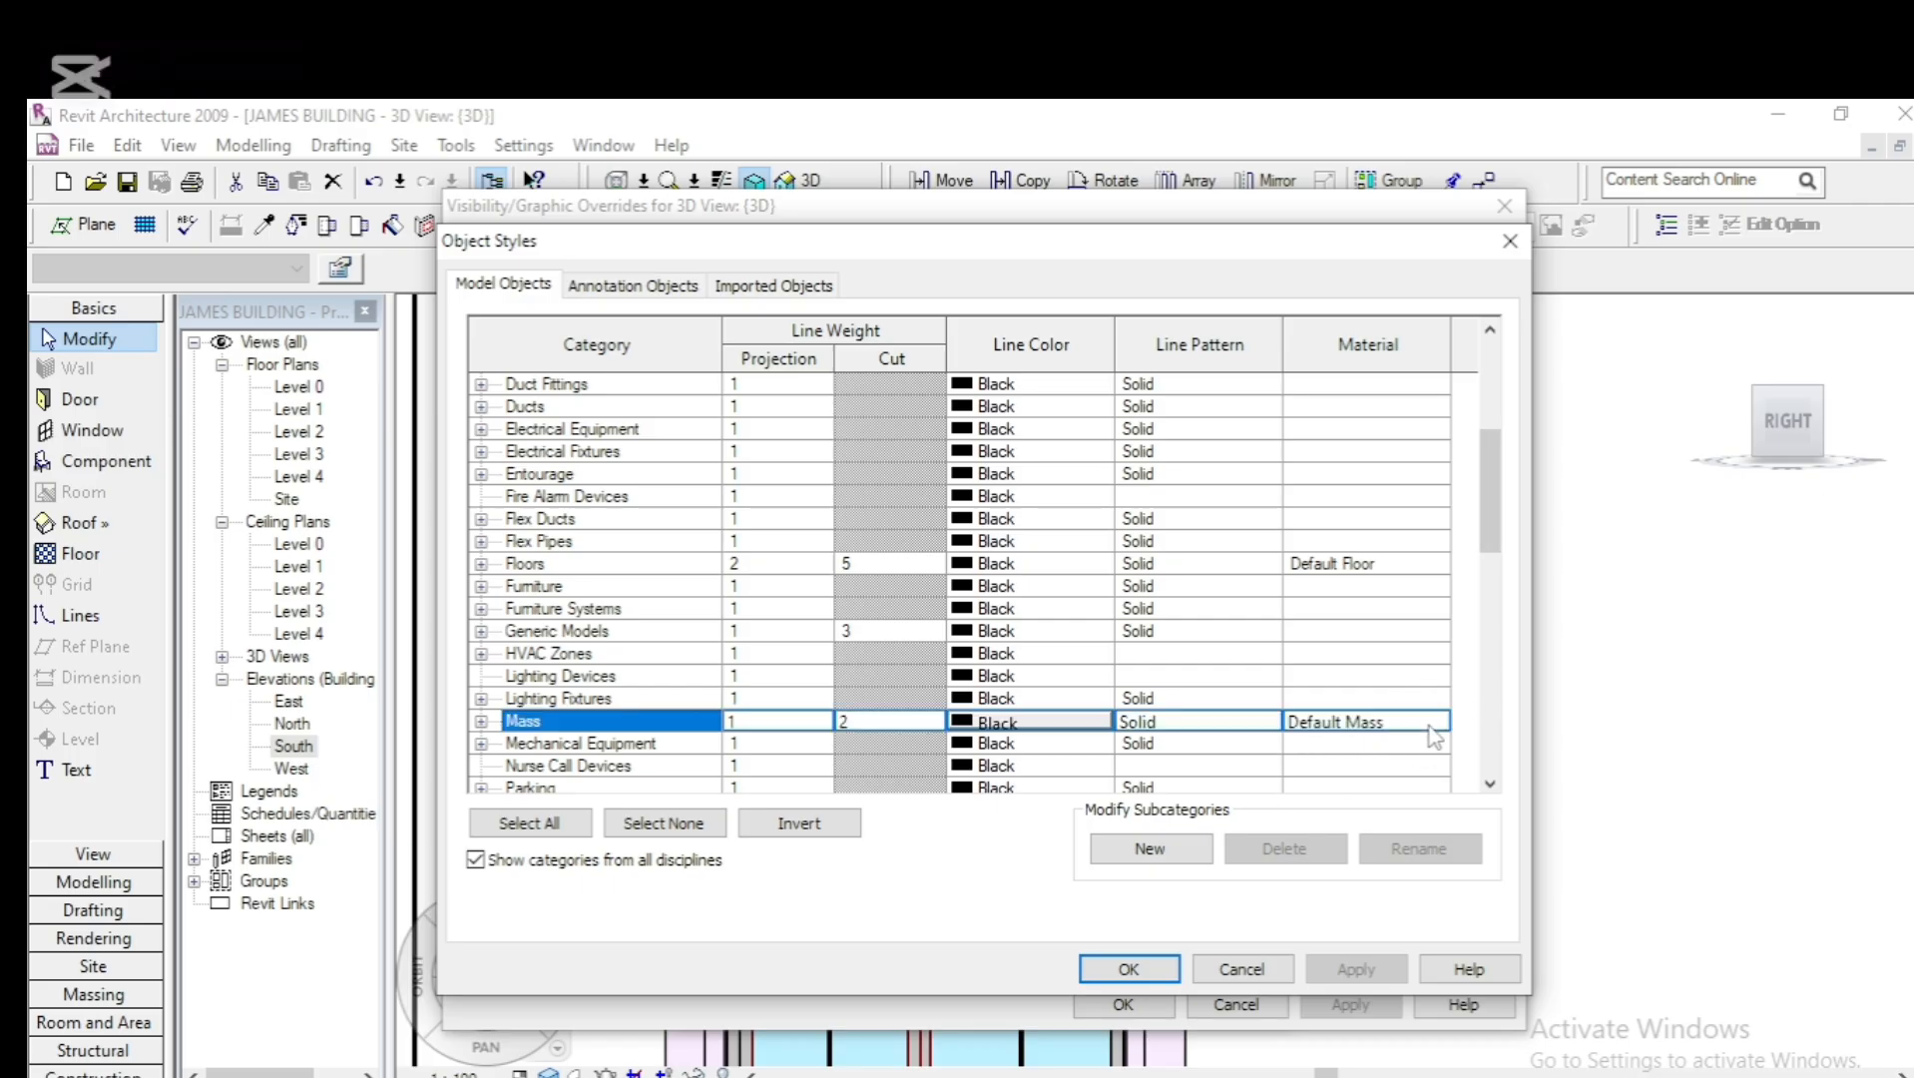
left_click(1433, 721)
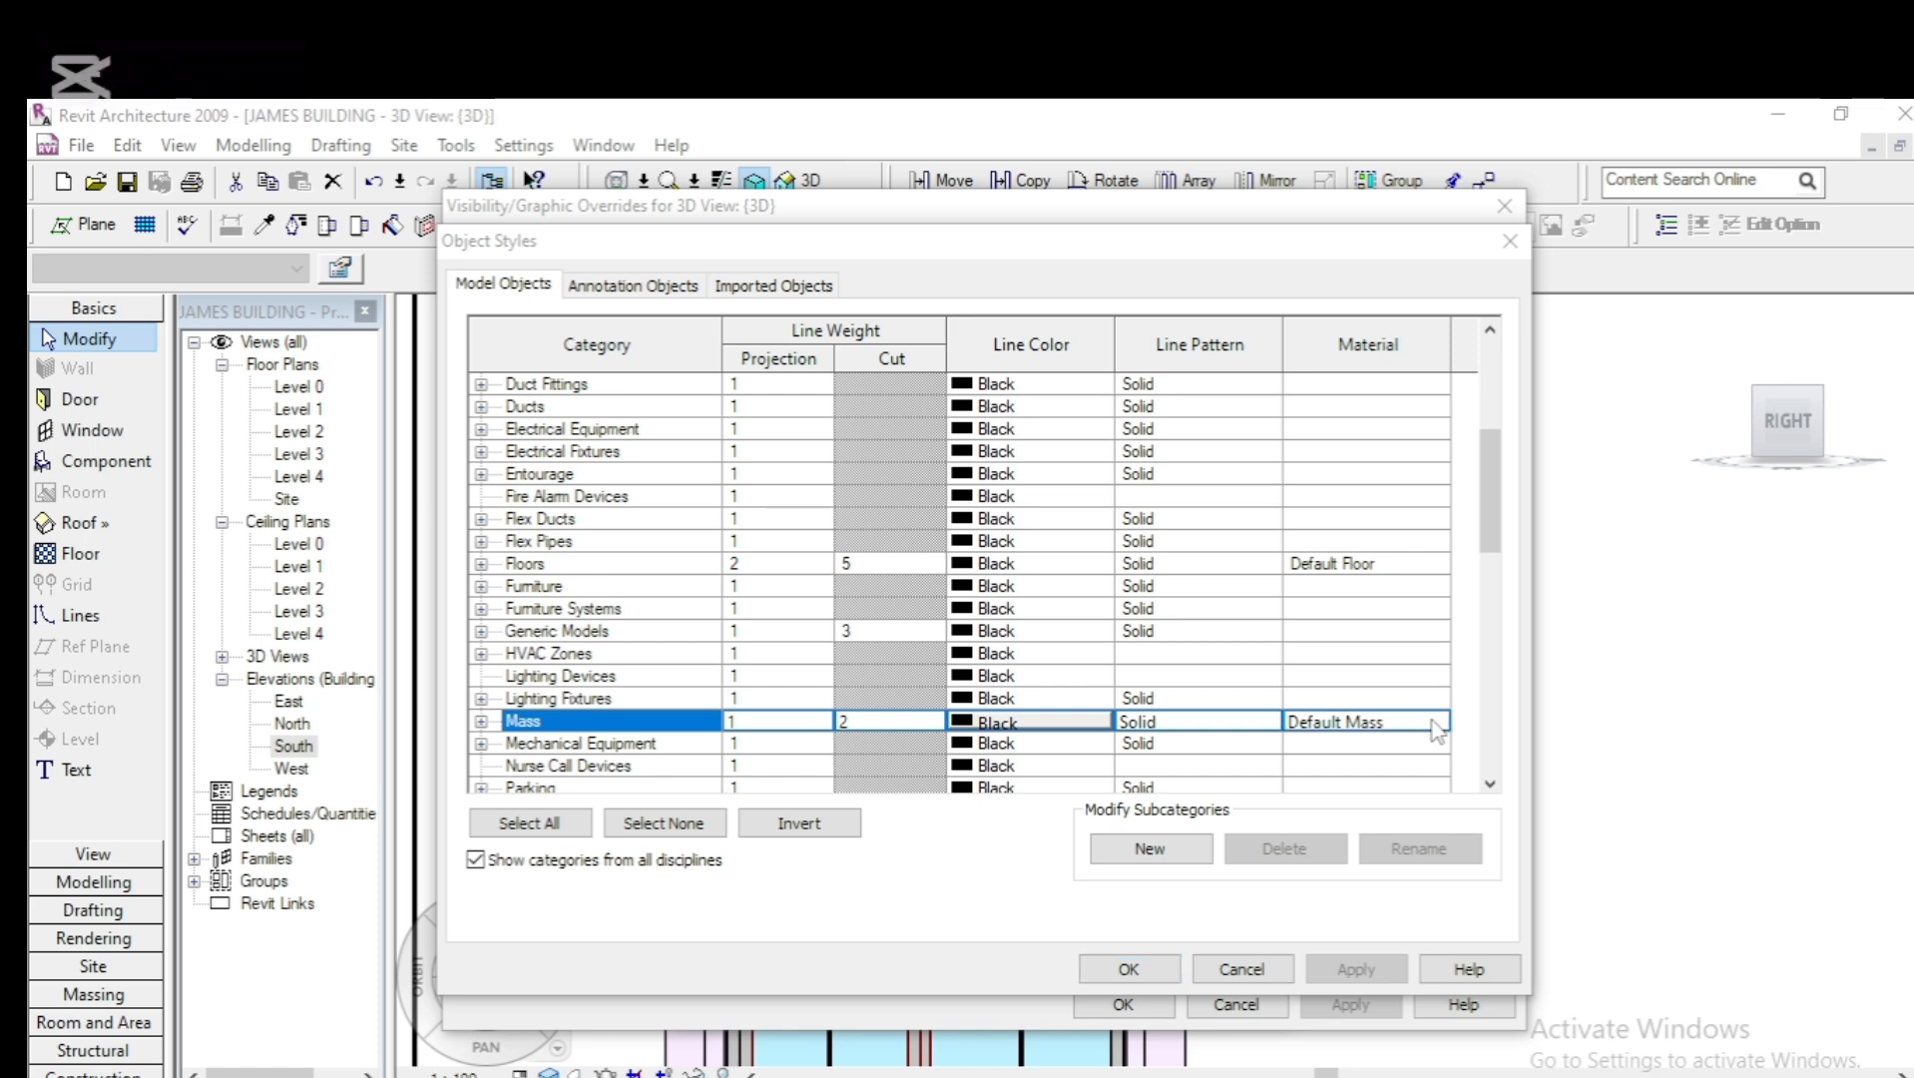
left_click(1432, 722)
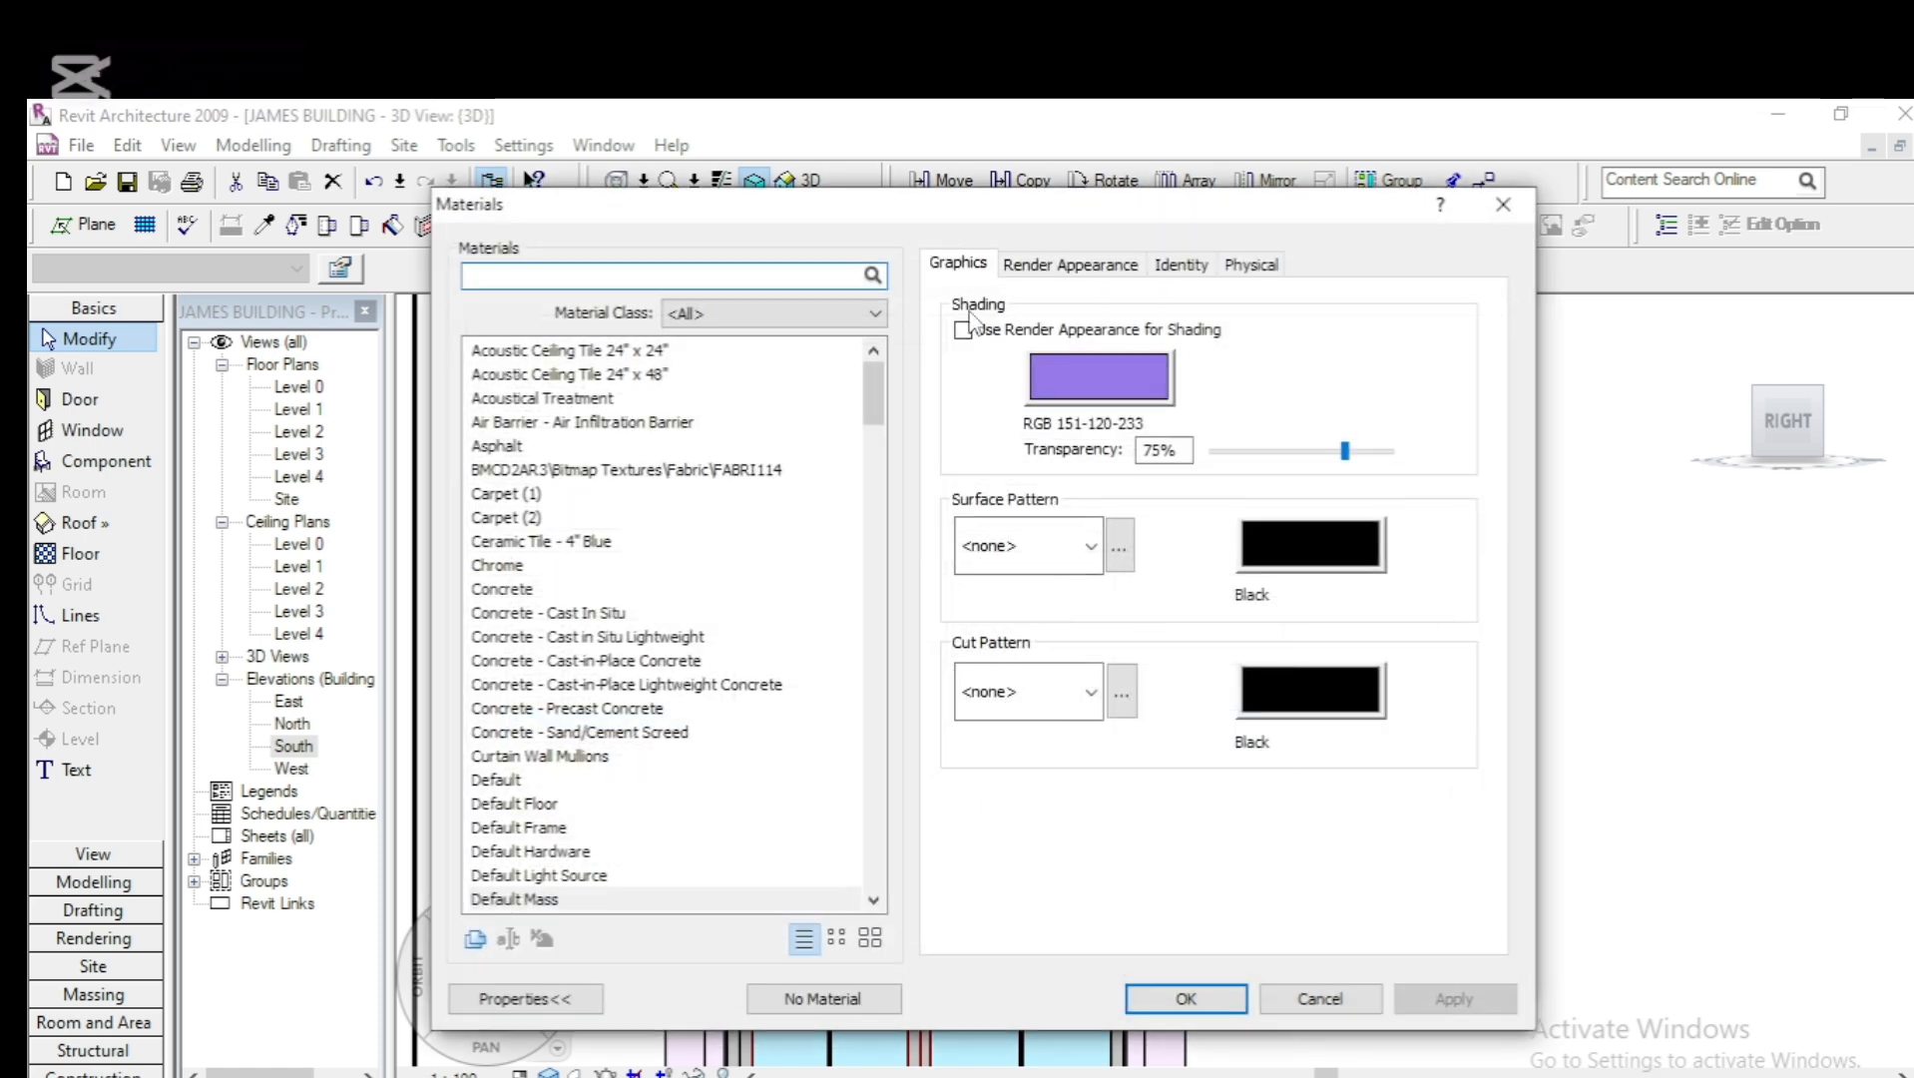
Replace the Default Mass material's render appearance with Plastic White Smooth from the render appearance library
left_click(1050, 271)
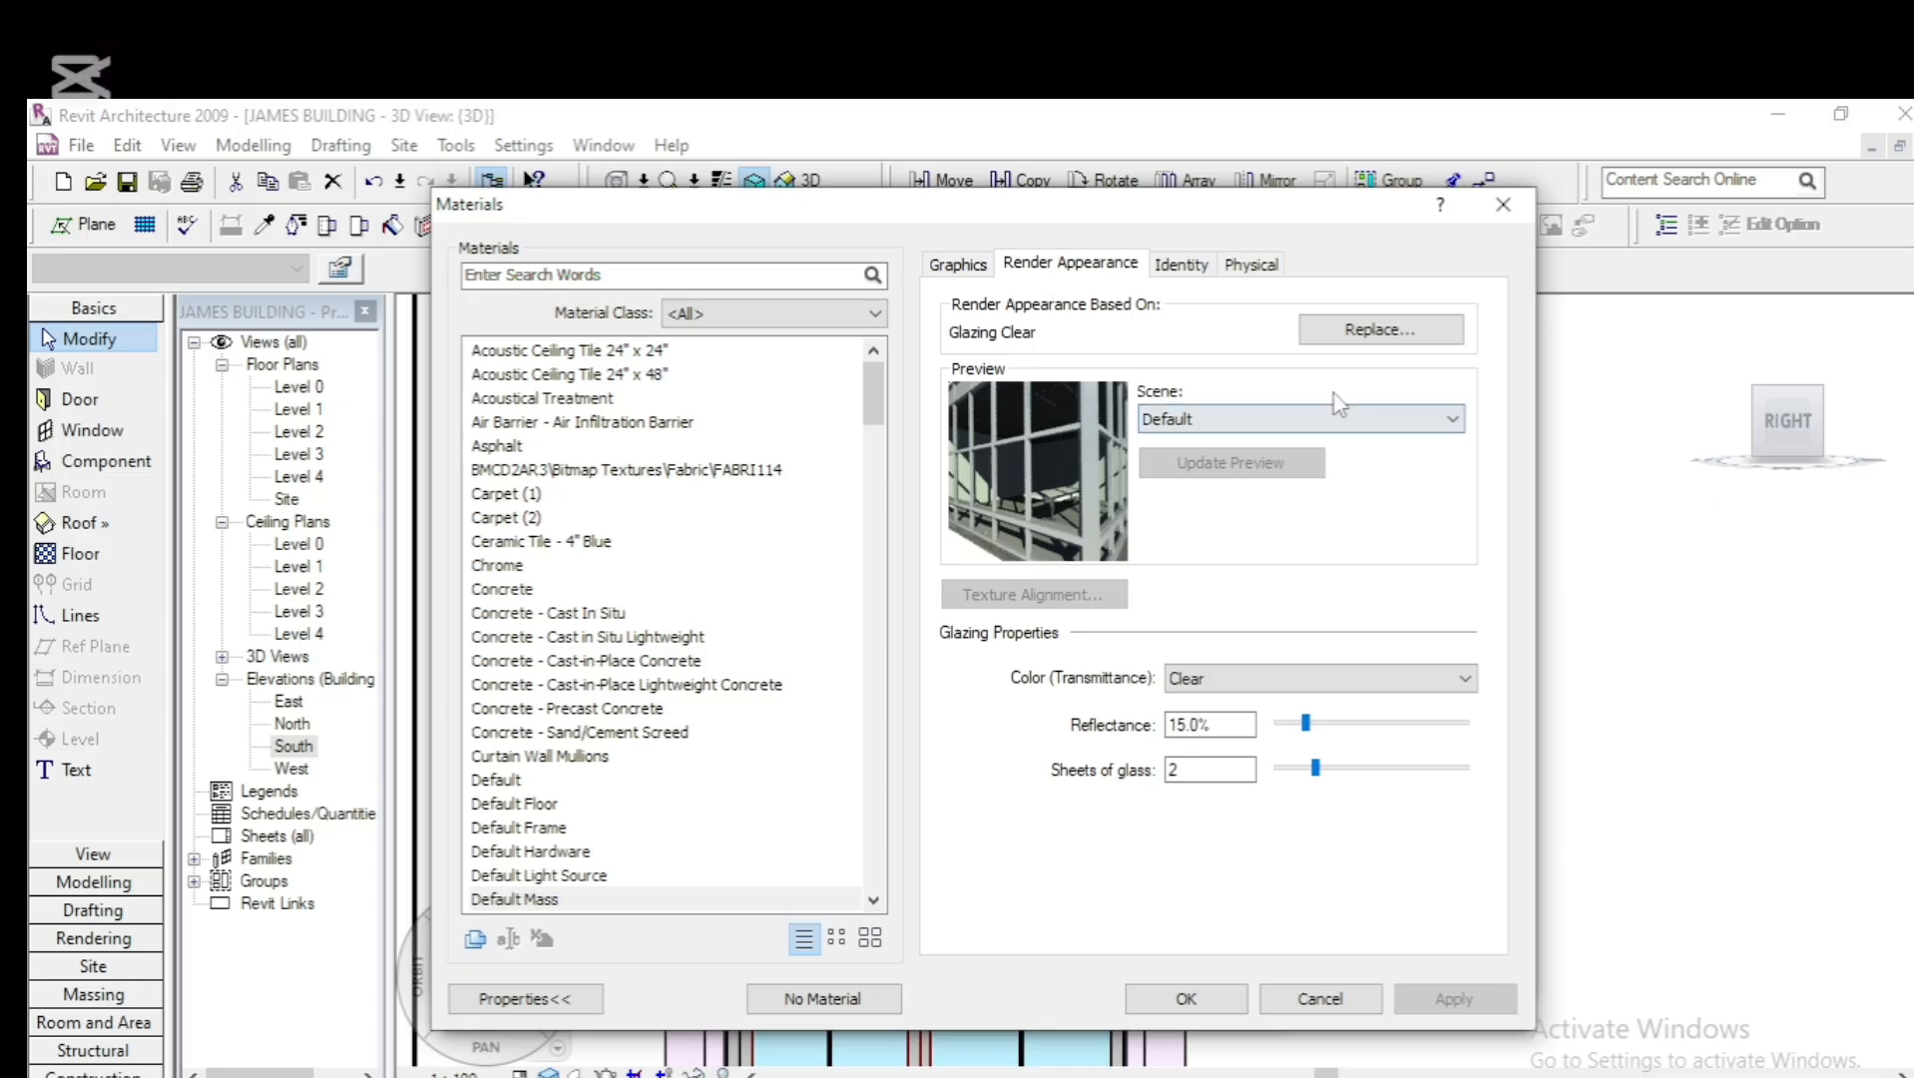
left_click(1373, 335)
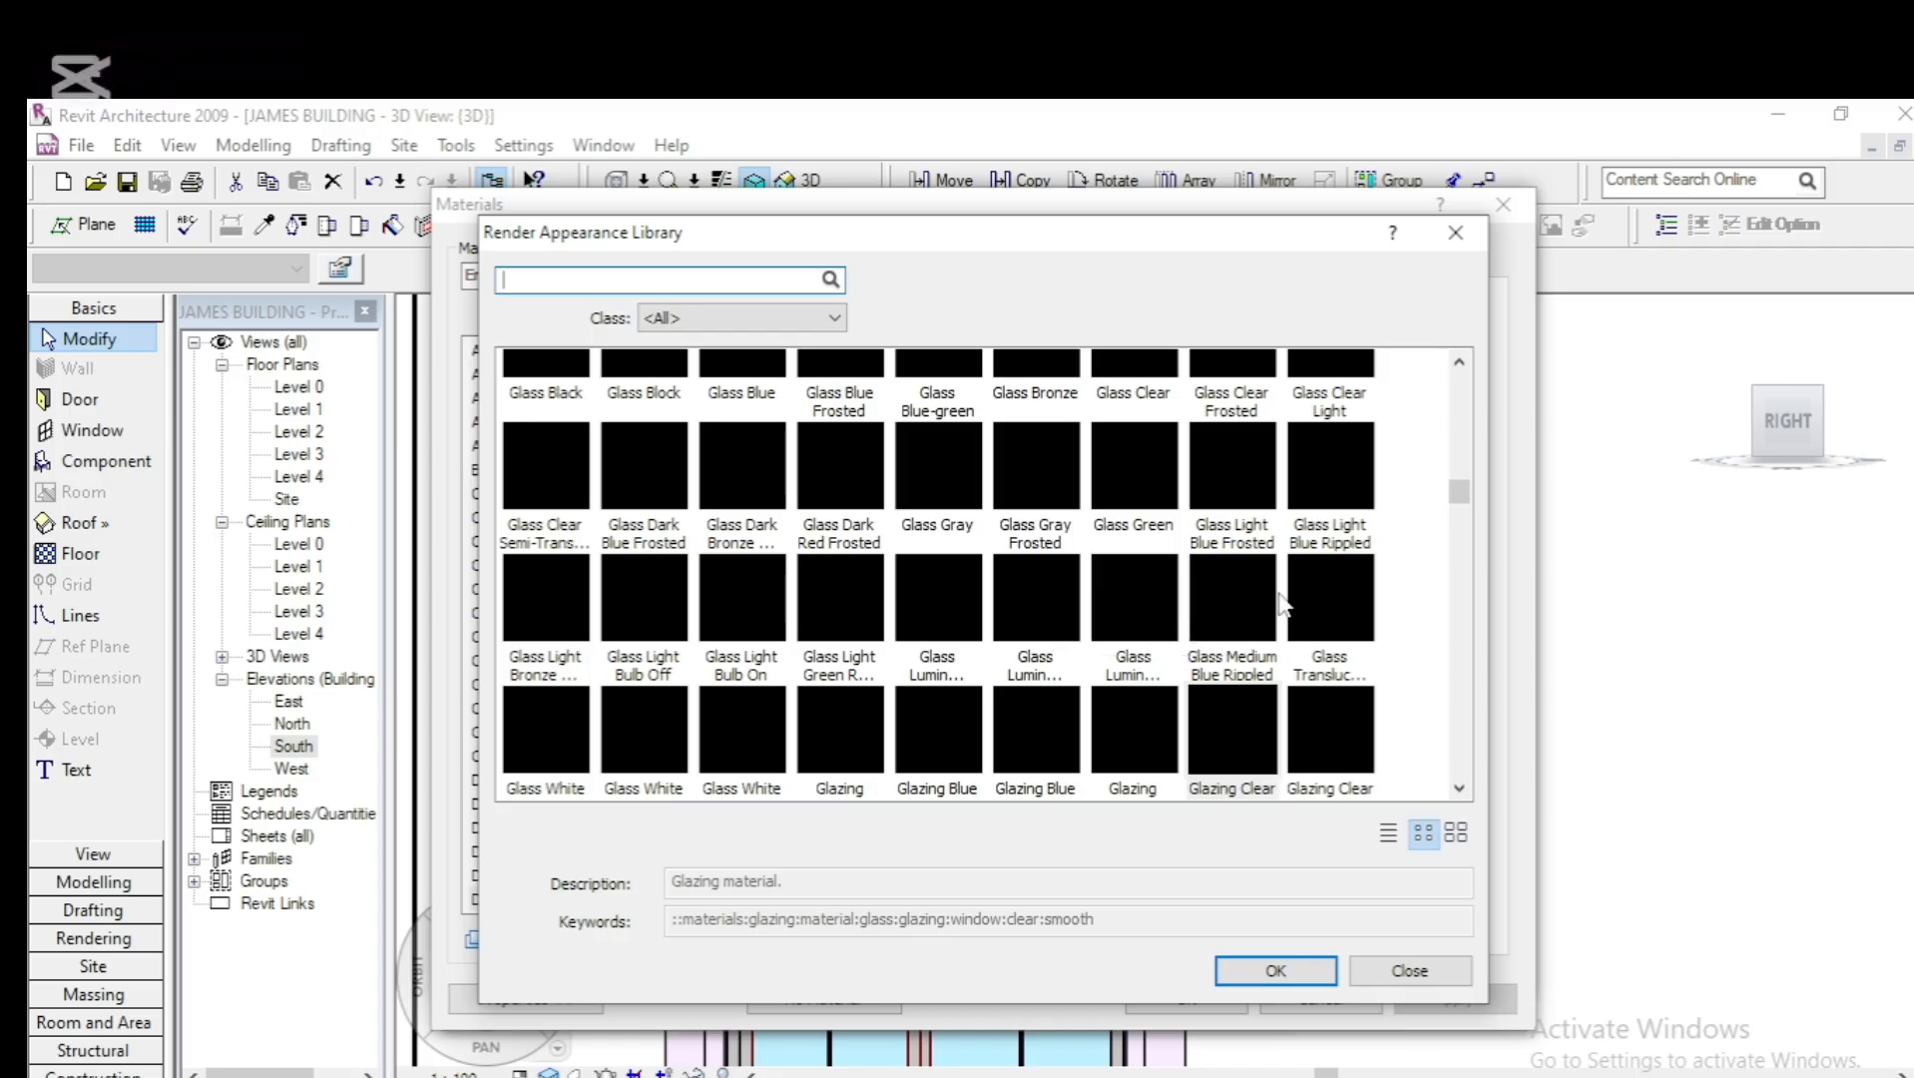
mouse_move(1458, 492)
left_mouse_down()
mouse_move(1464, 464)
mouse_move(1480, 631)
mouse_move(1740, 502)
mouse_move(1555, 546)
mouse_move(1537, 508)
mouse_move(1504, 487)
mouse_move(1504, 504)
mouse_move(1493, 398)
mouse_move(1479, 599)
mouse_move(1551, 644)
mouse_move(1559, 685)
left_mouse_up()
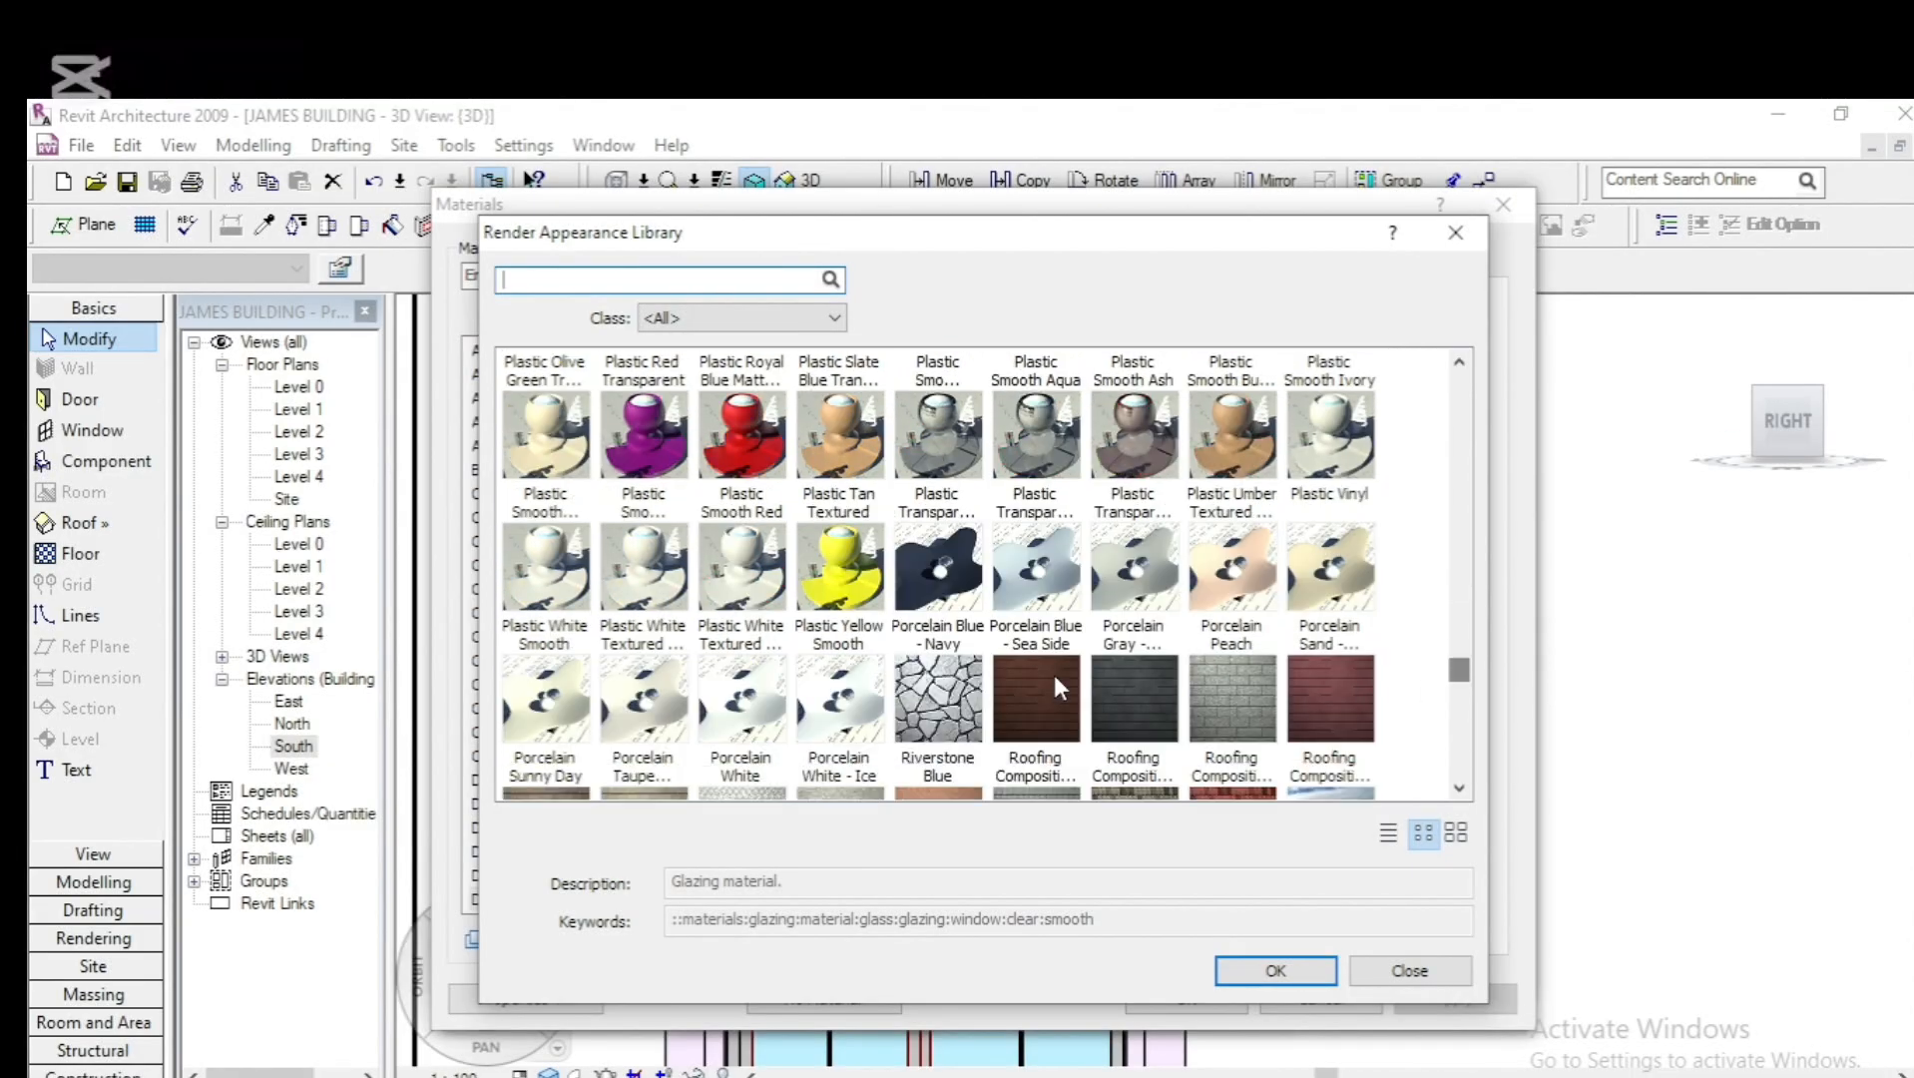
left_click(559, 599)
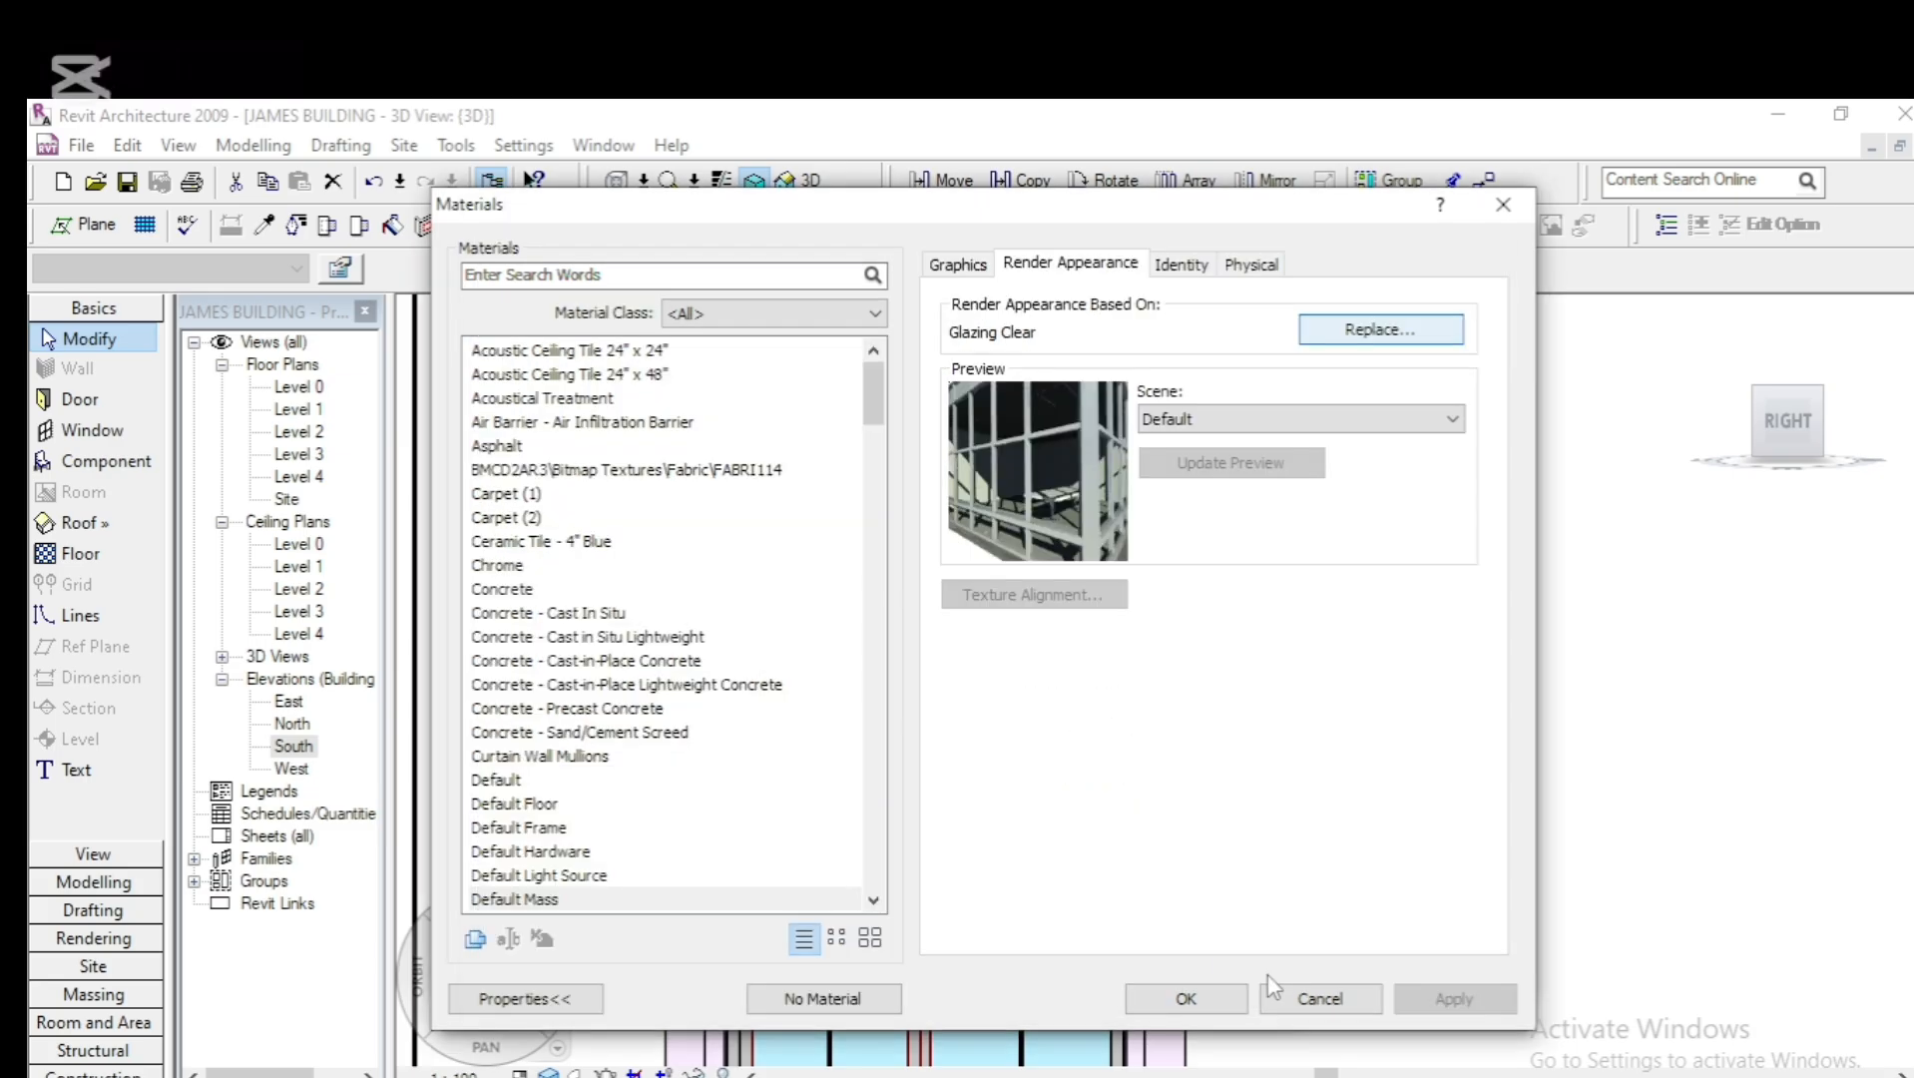
Set the Default Mass material's plastic colour to RGB 248-248-248 and update its render preview
left_click(1275, 970)
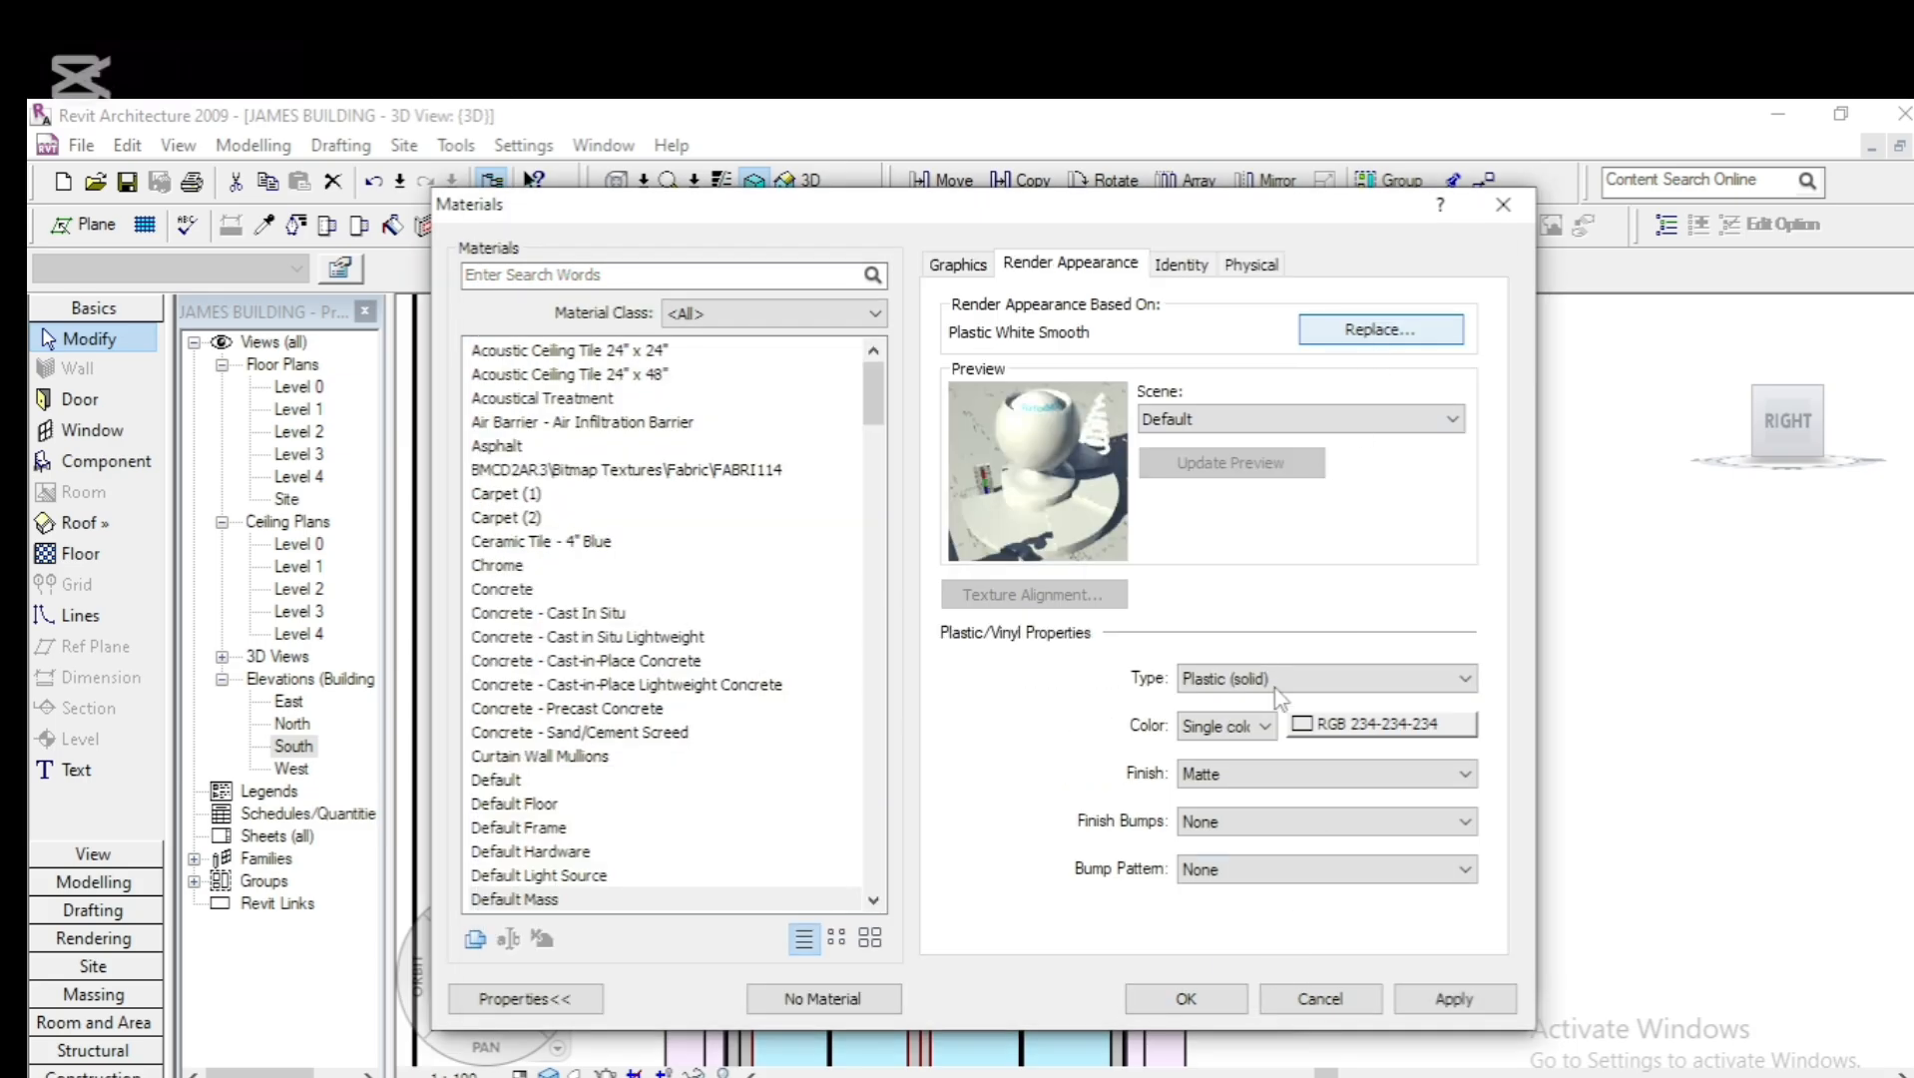
left_click(1302, 724)
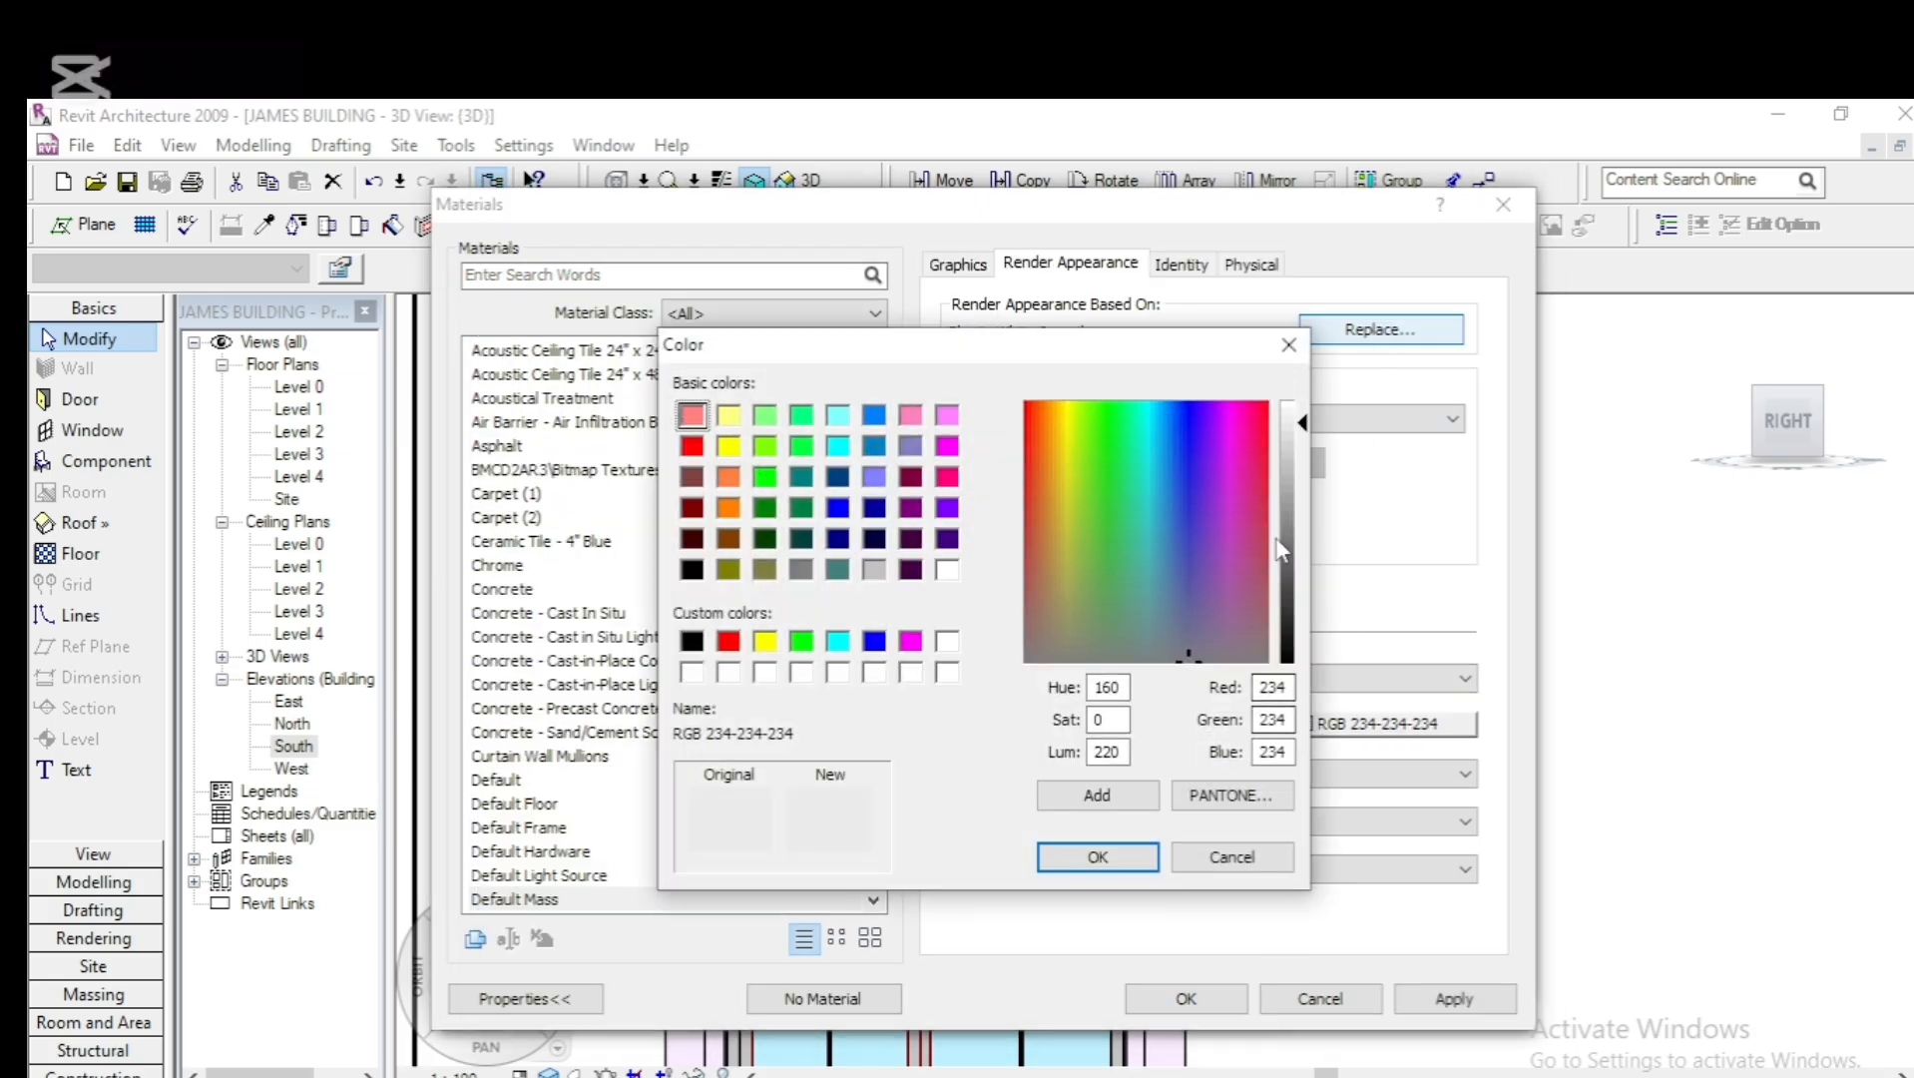
left_click_drag(1311, 418, 1305, 411)
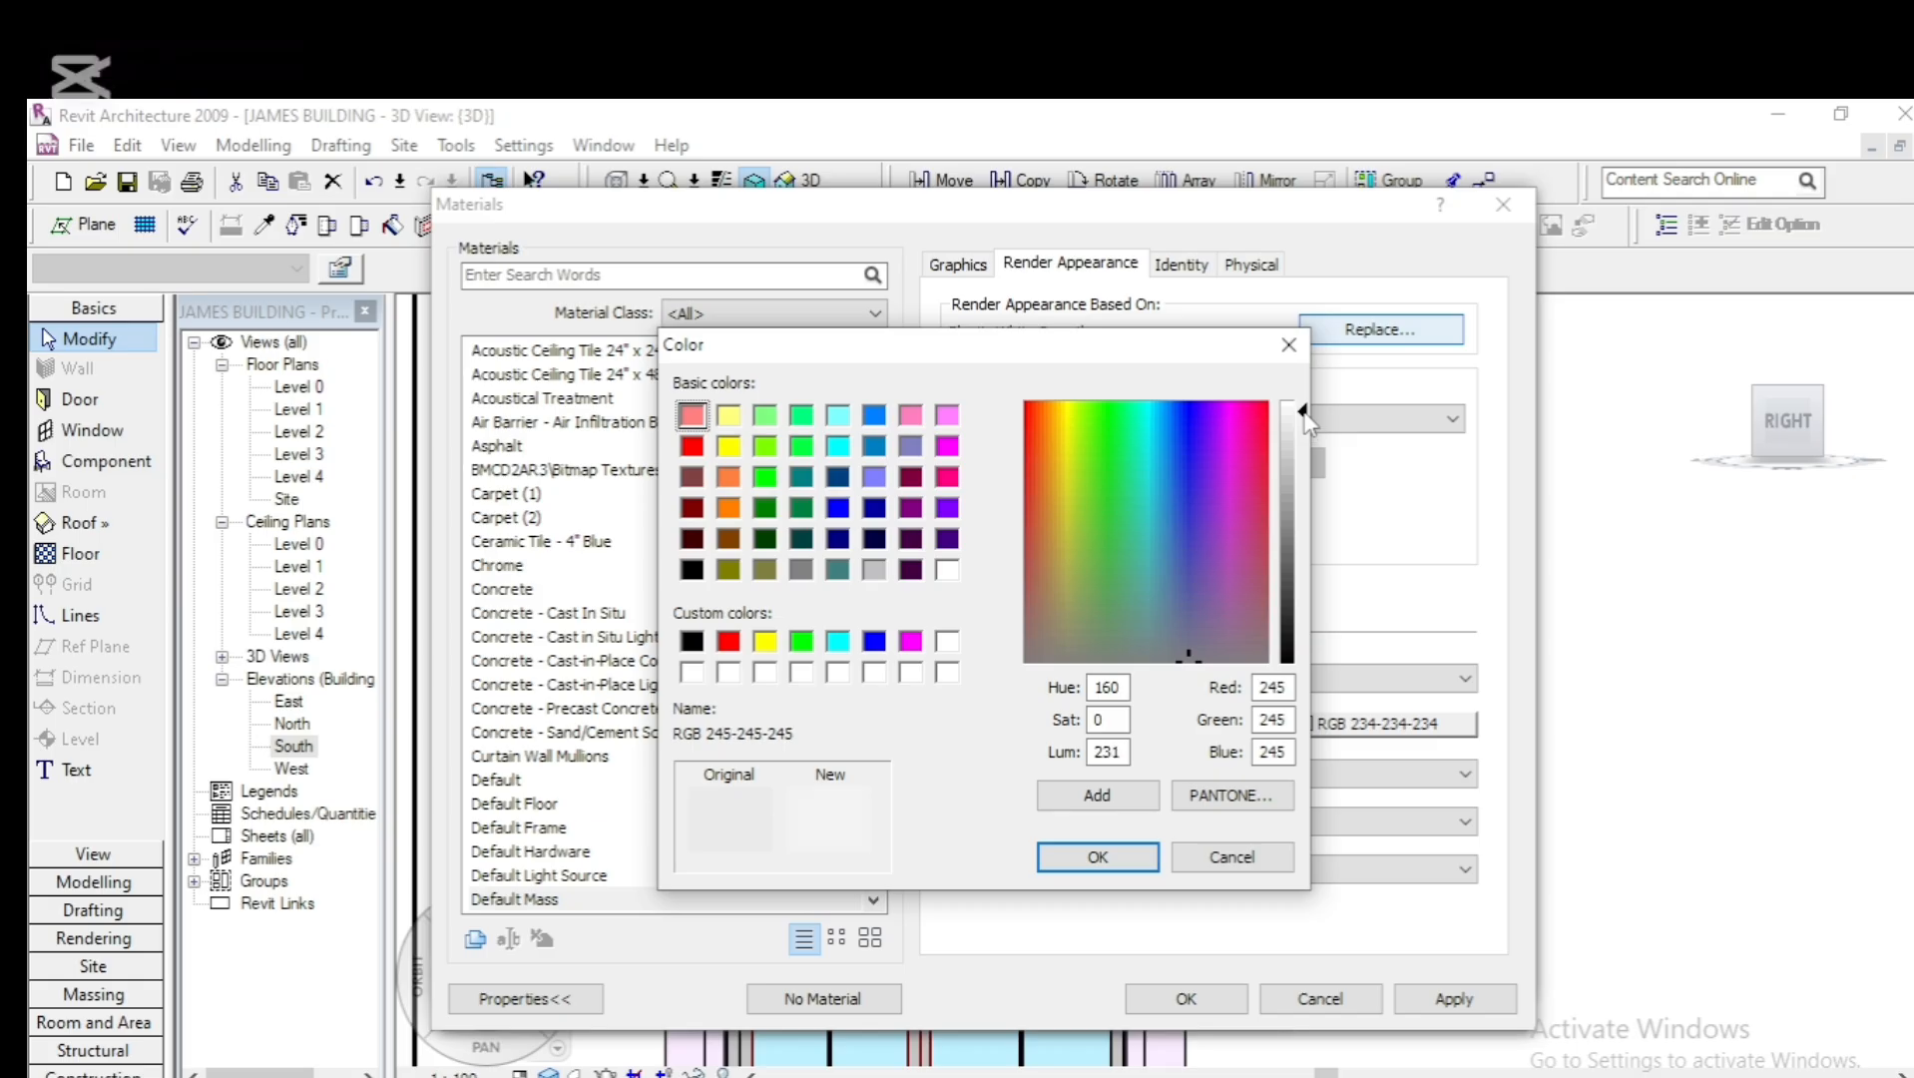
left_click(1098, 855)
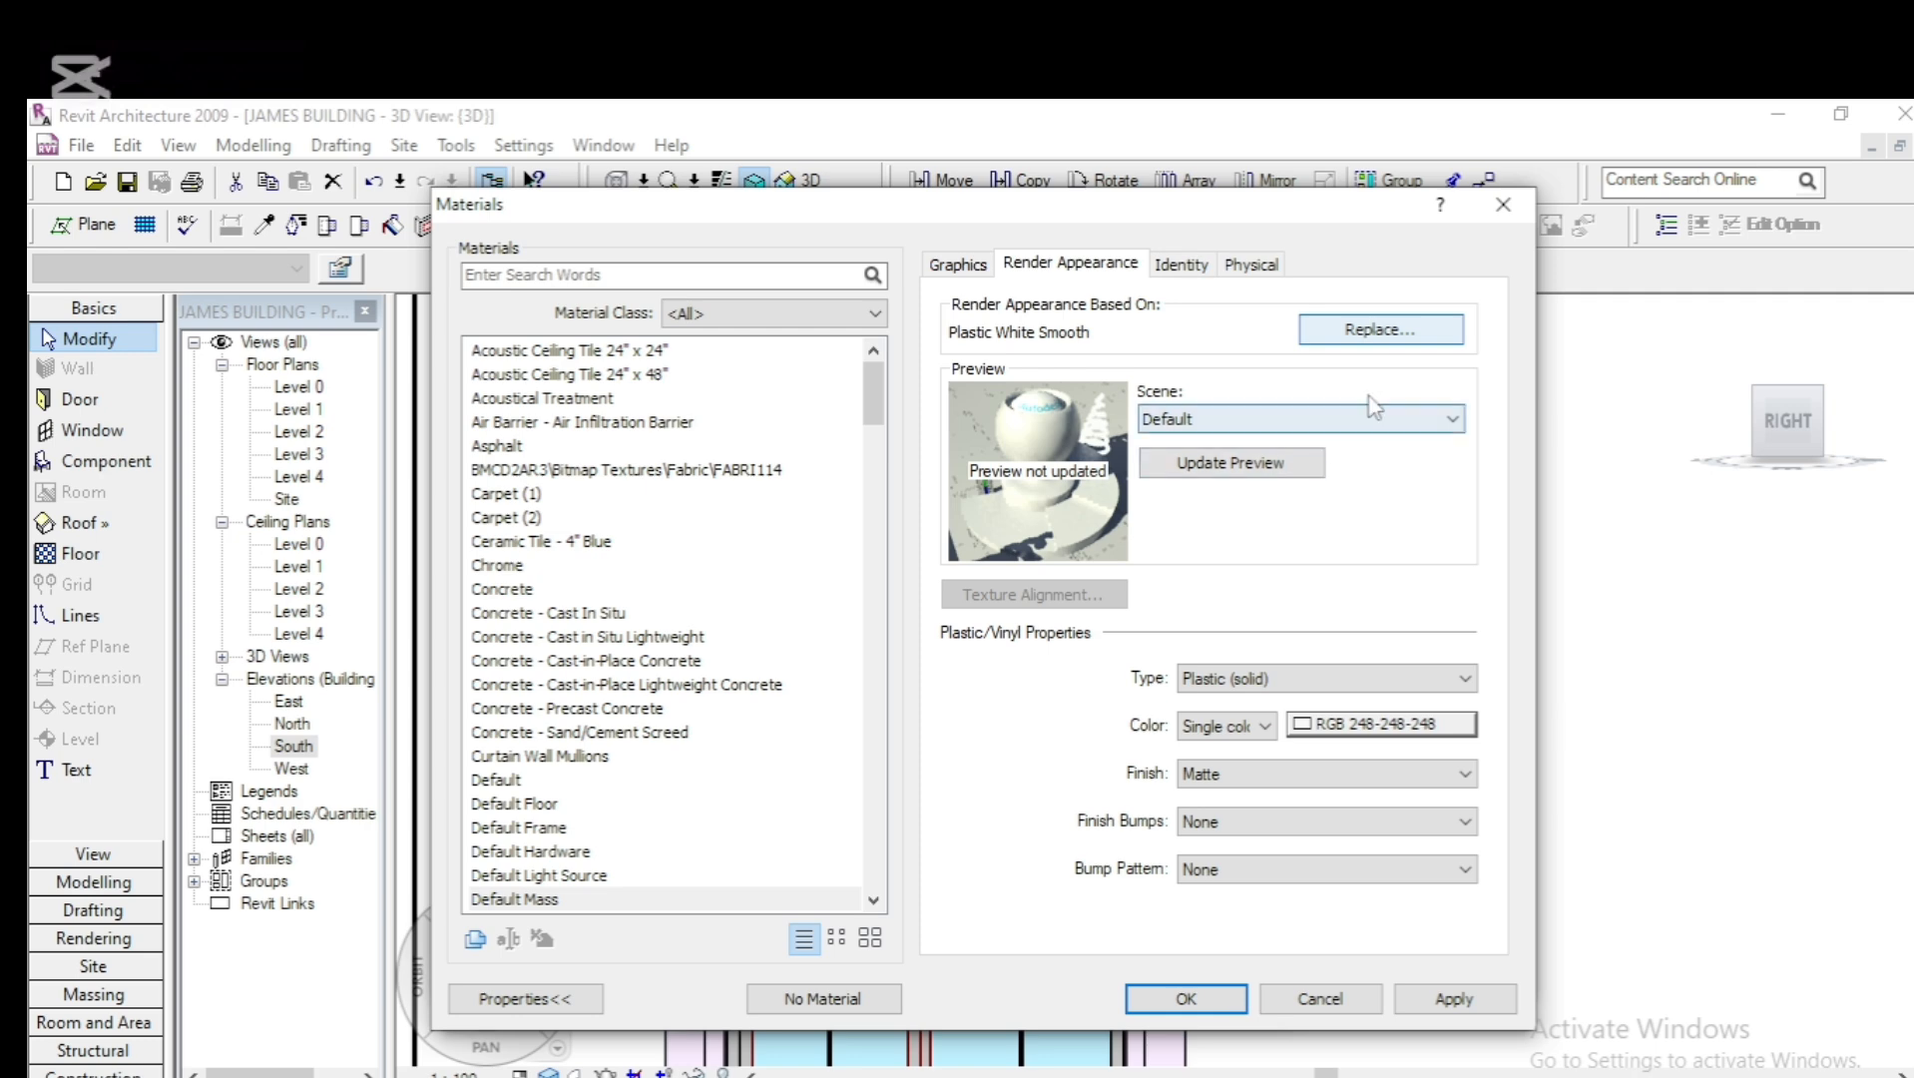
left_click(1239, 467)
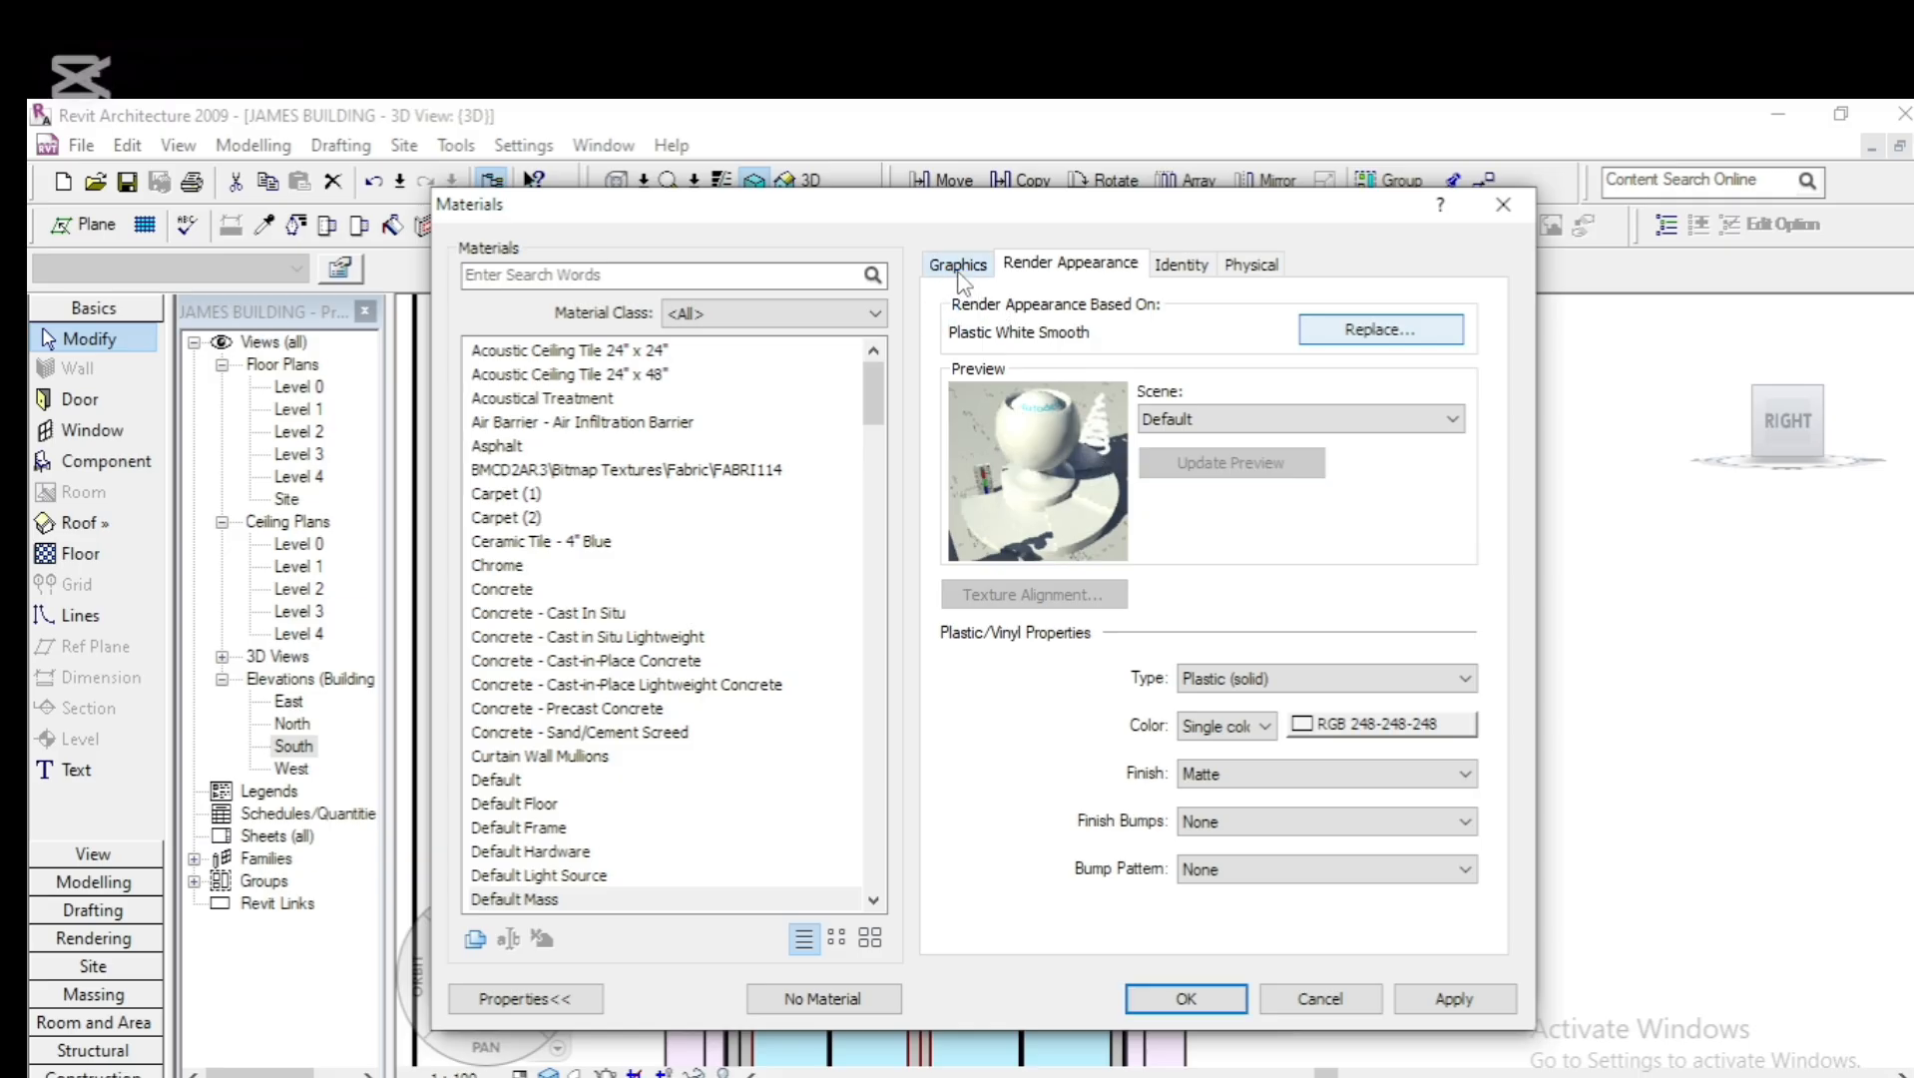
Use the render appearance for the Default Mass material's shading, then accept the material, object style, visibility and view property settings
left_click(959, 267)
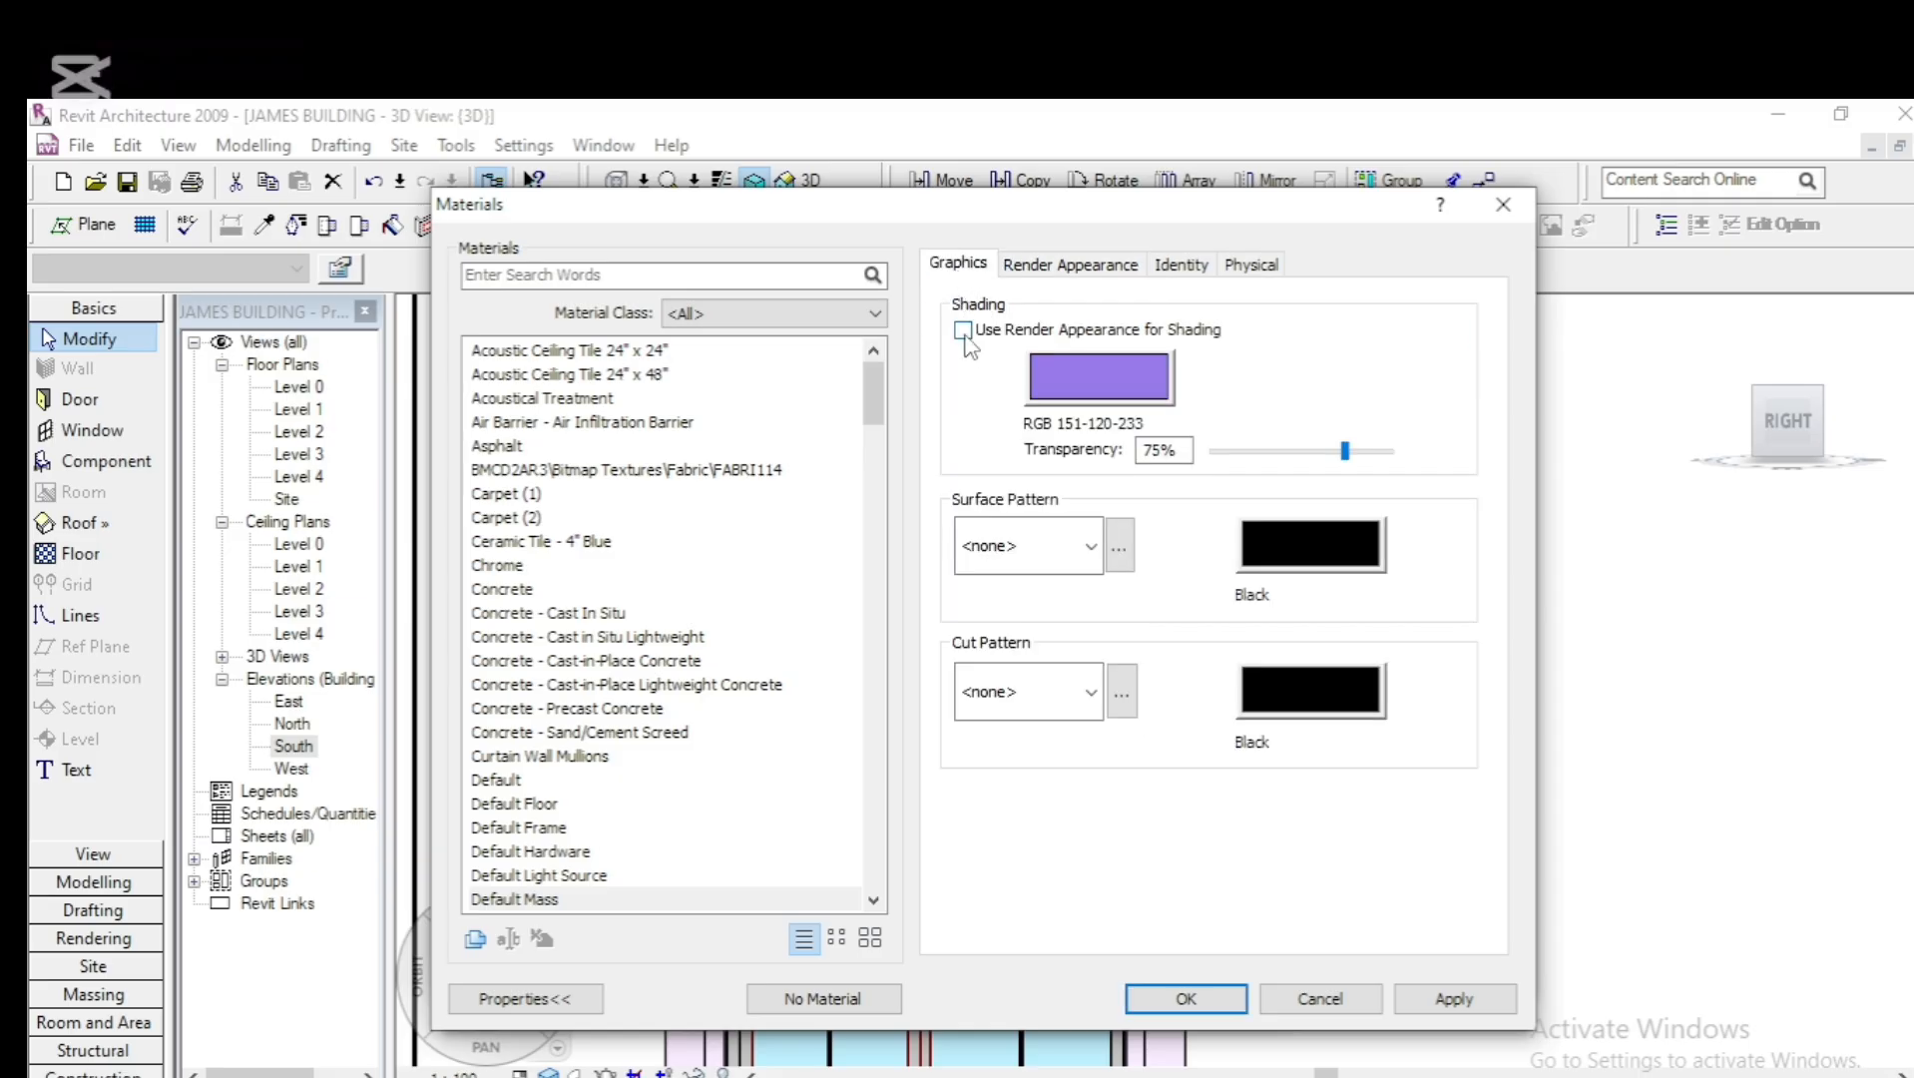
left_click(963, 331)
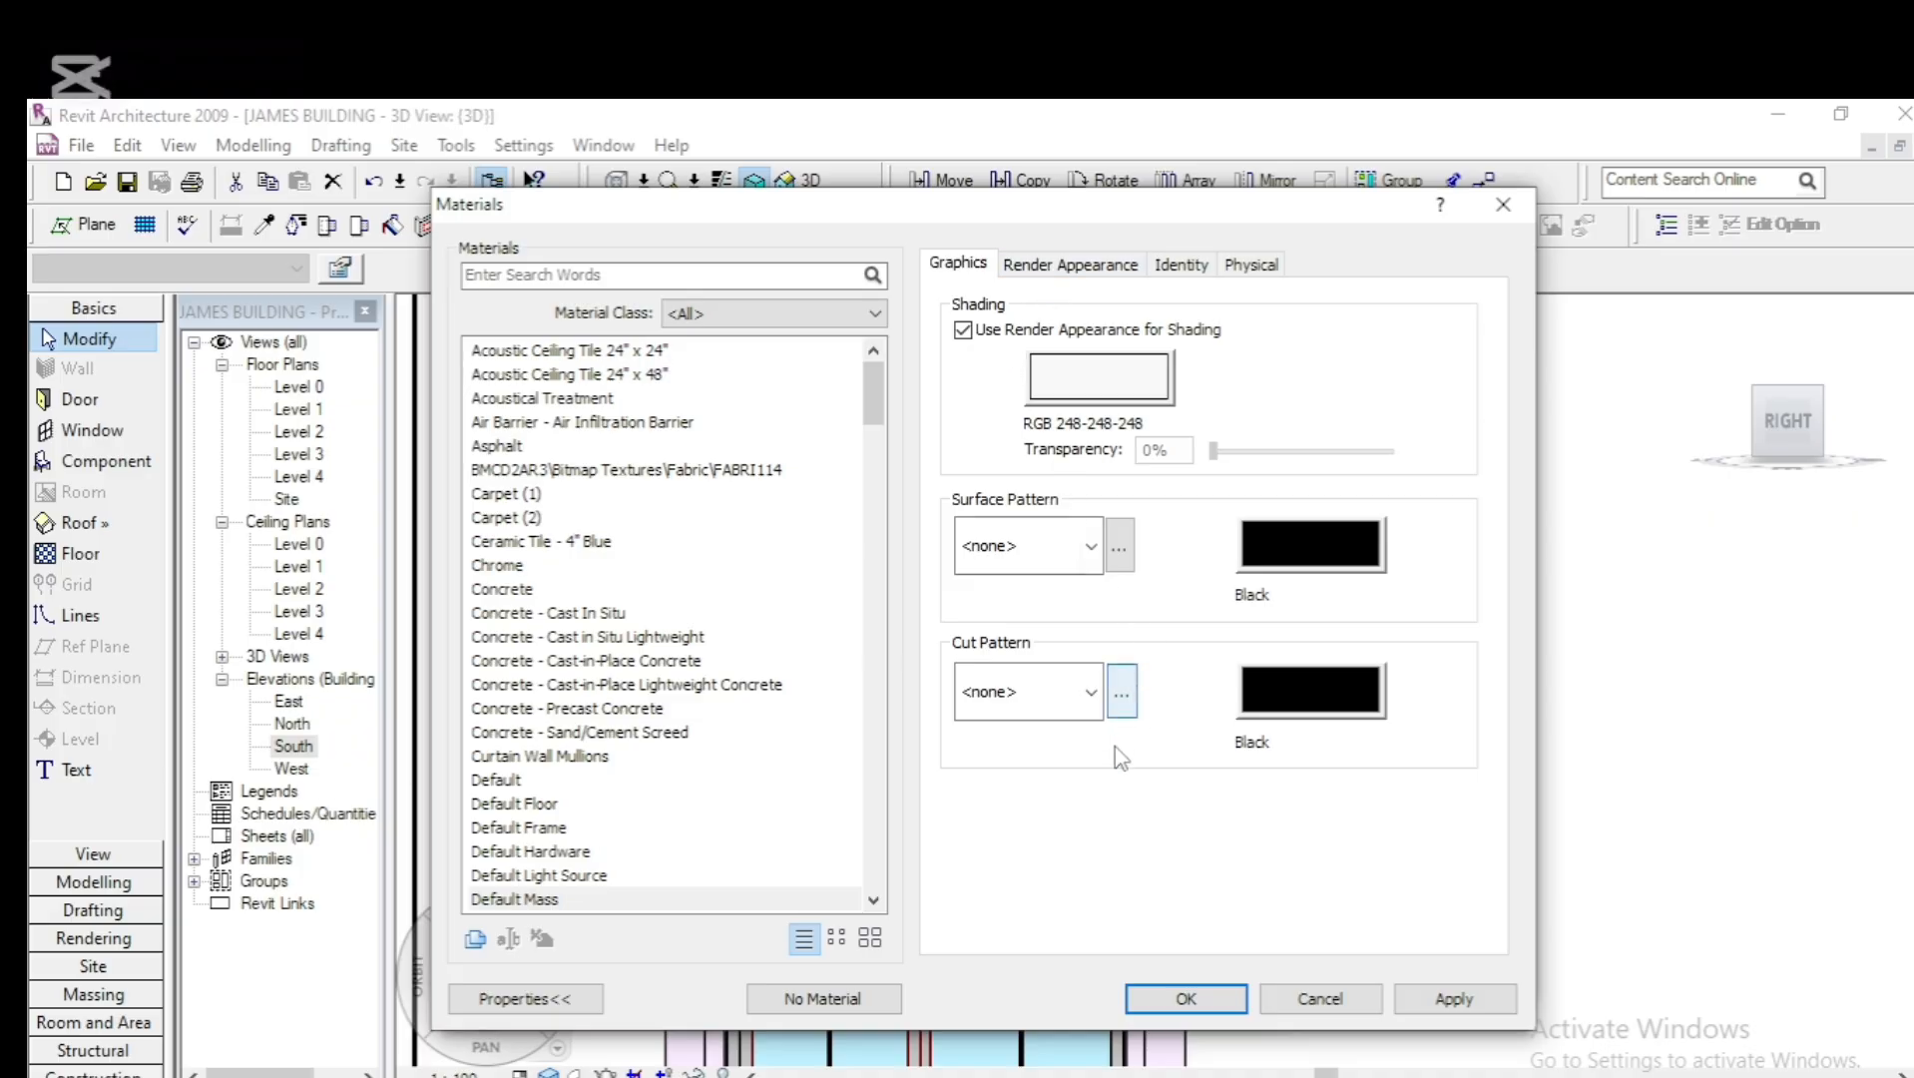
left_click(1198, 998)
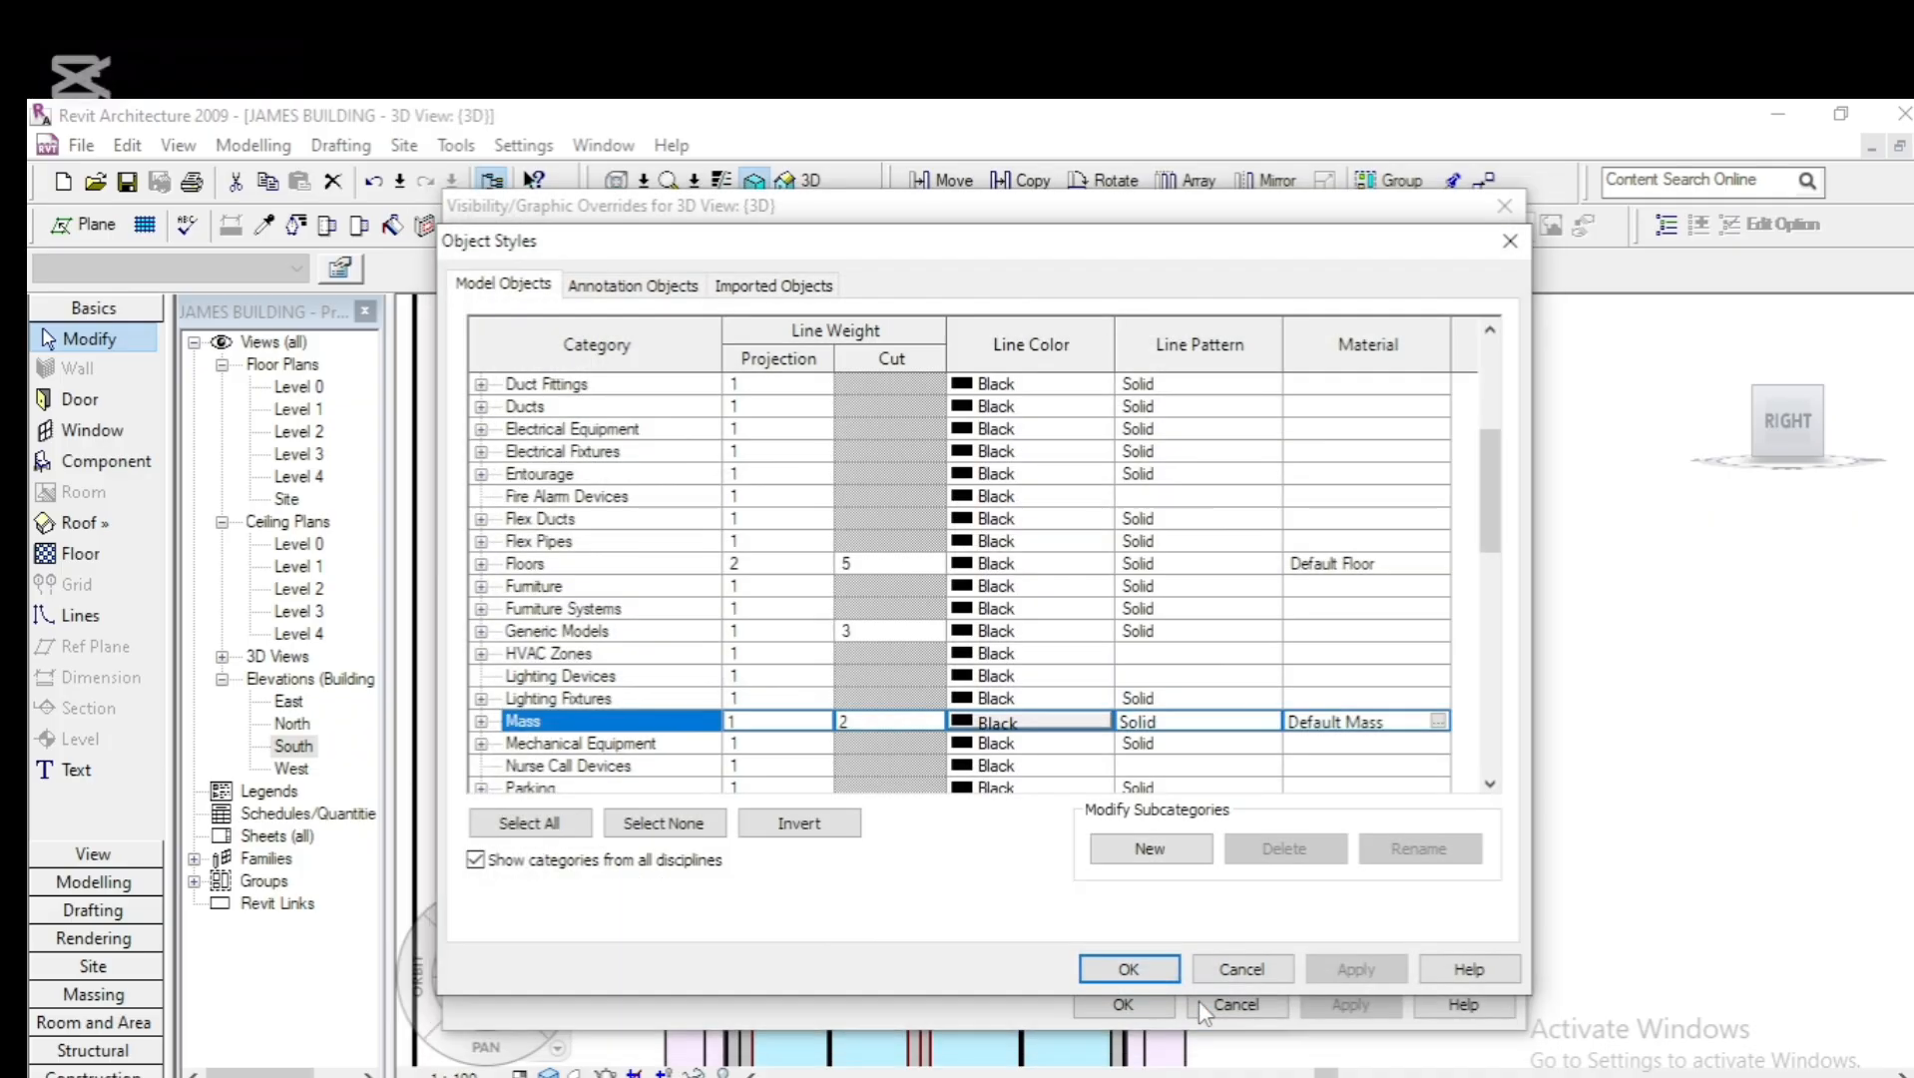
left_click(1143, 970)
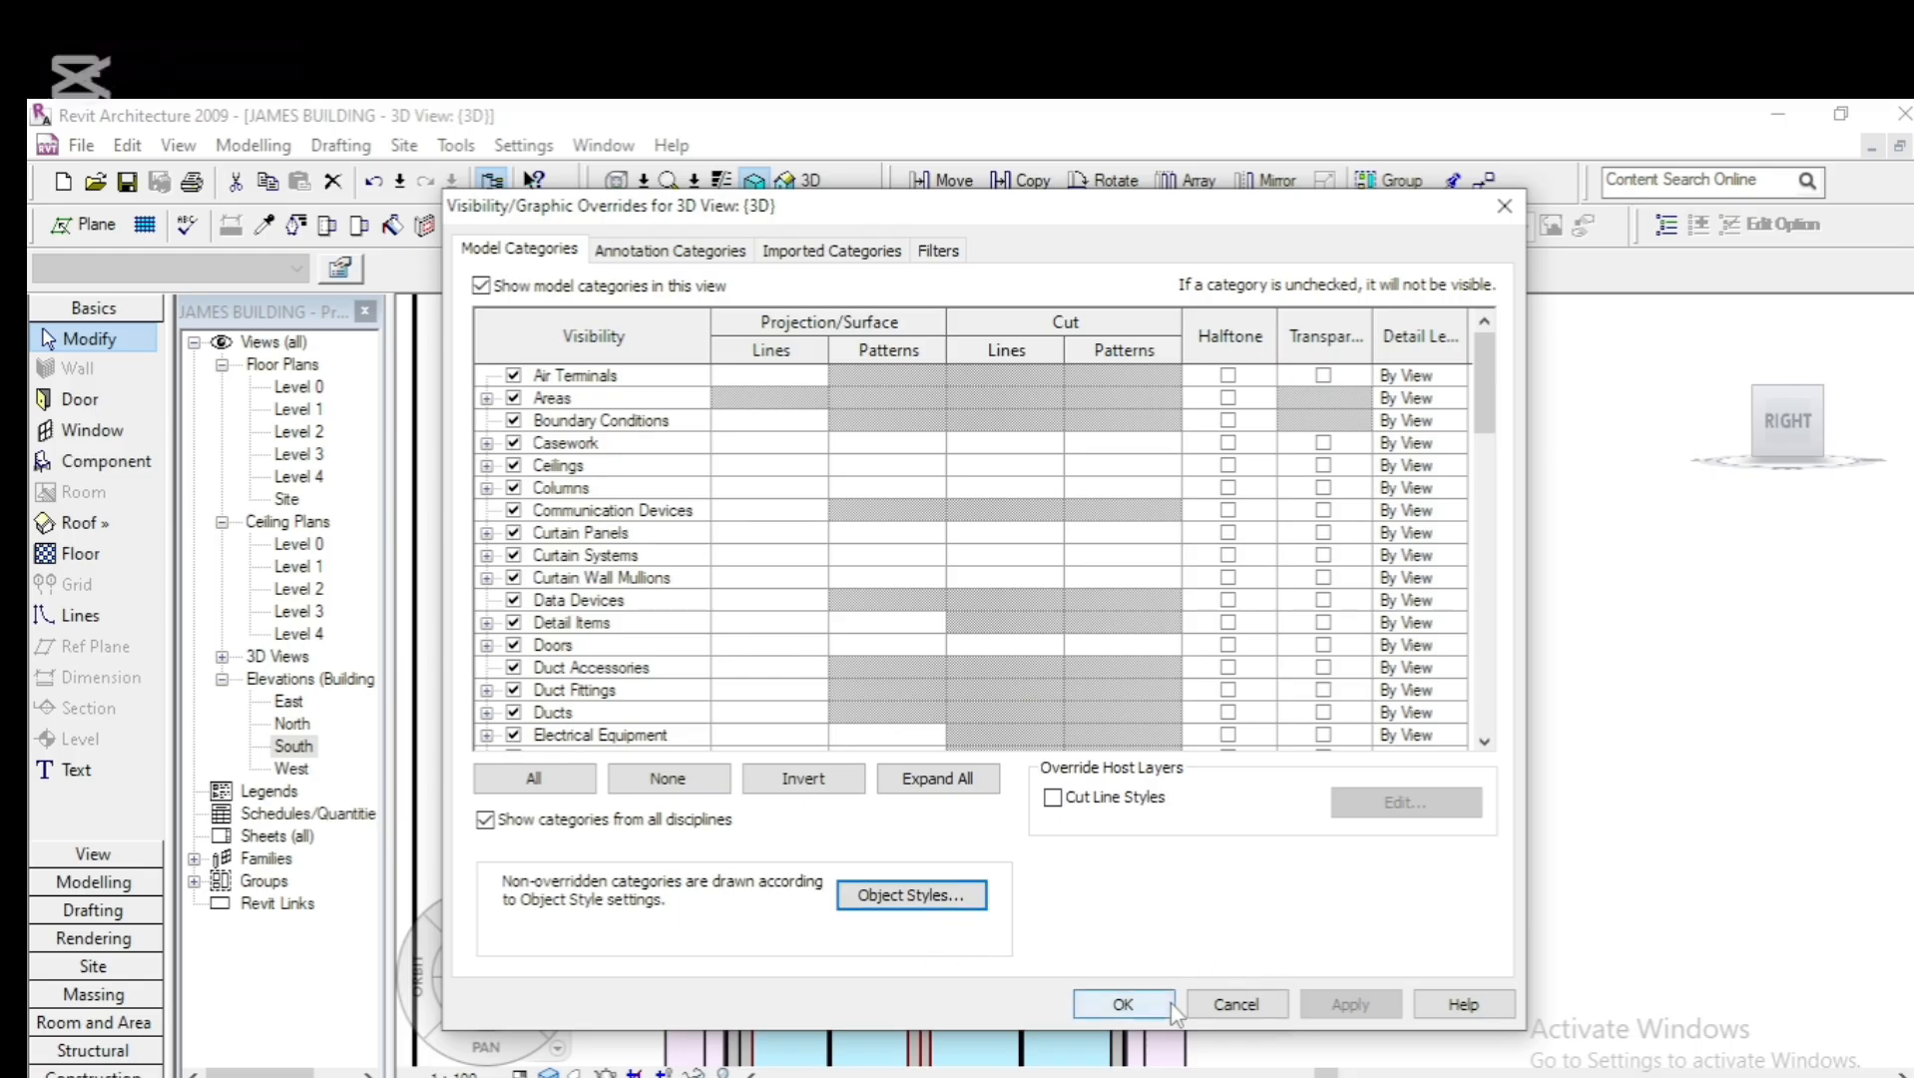
left_click(1131, 1010)
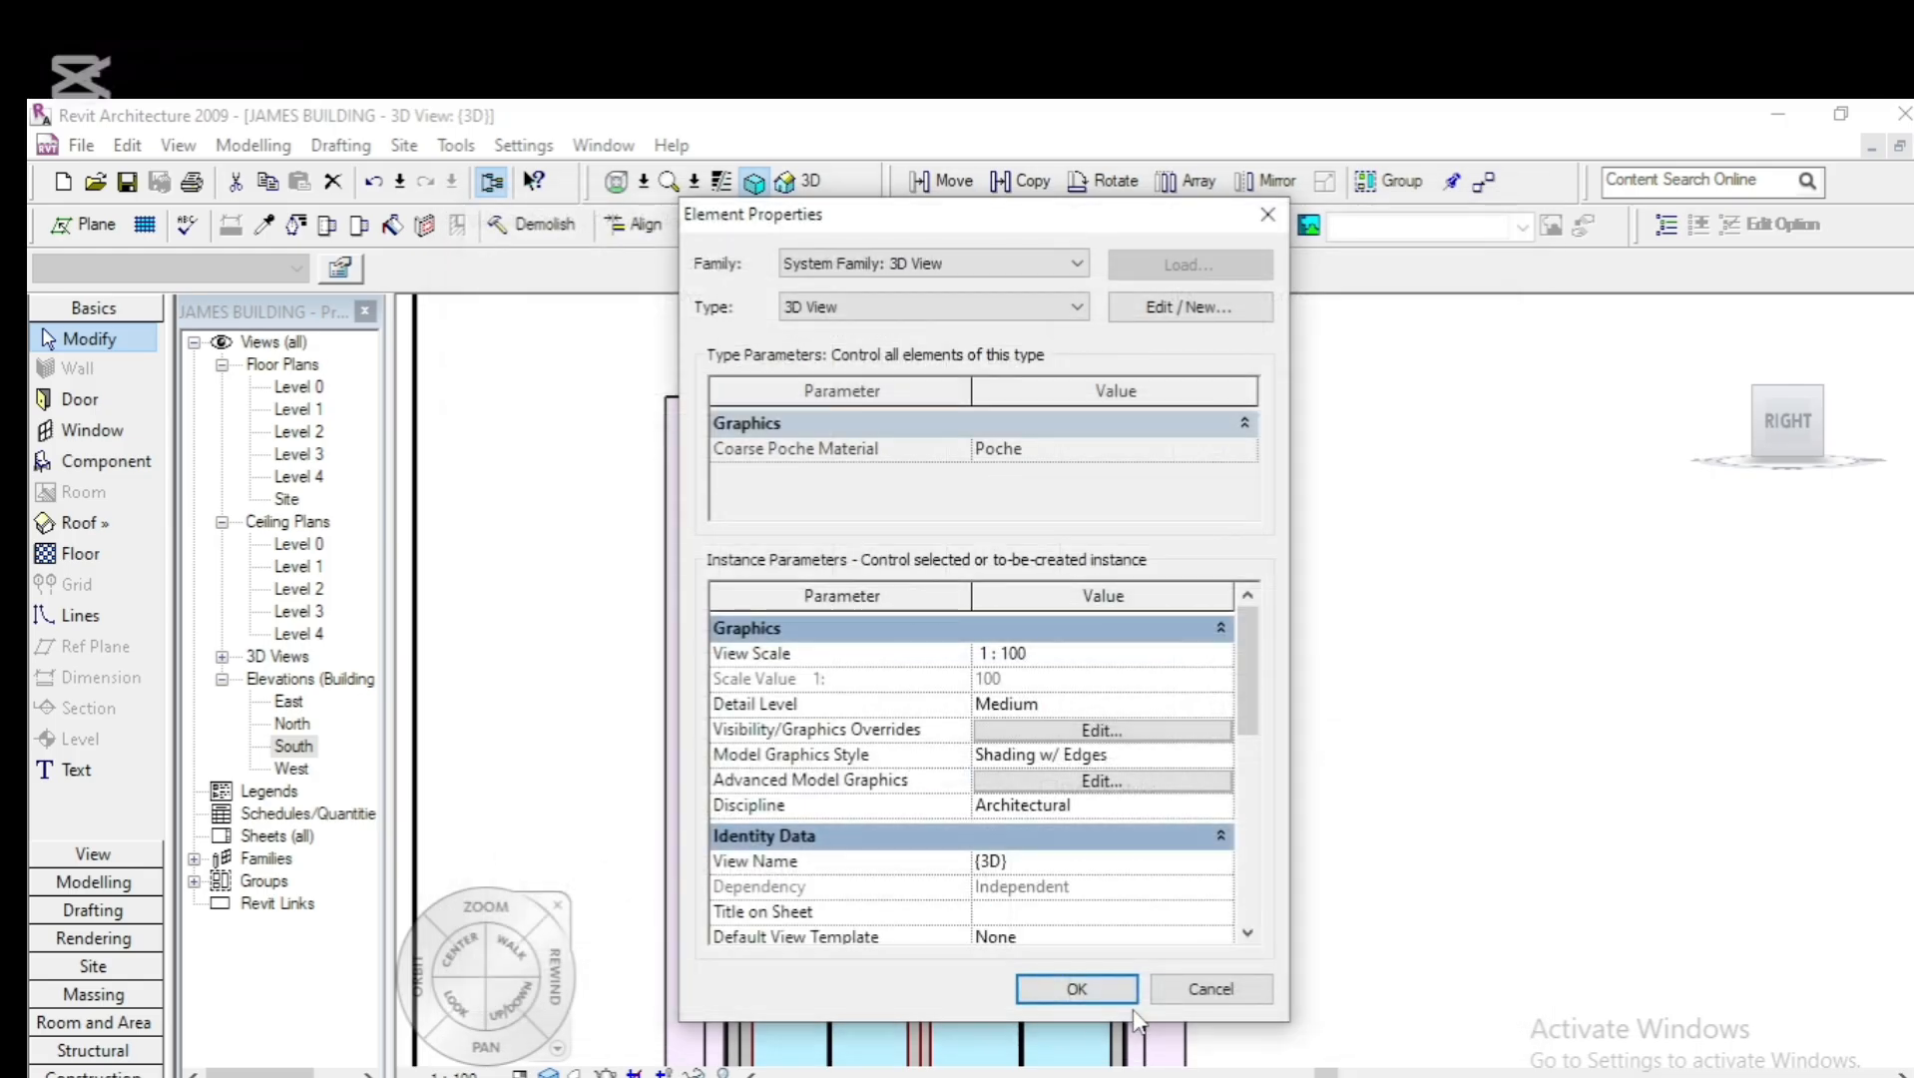
left_click(1076, 988)
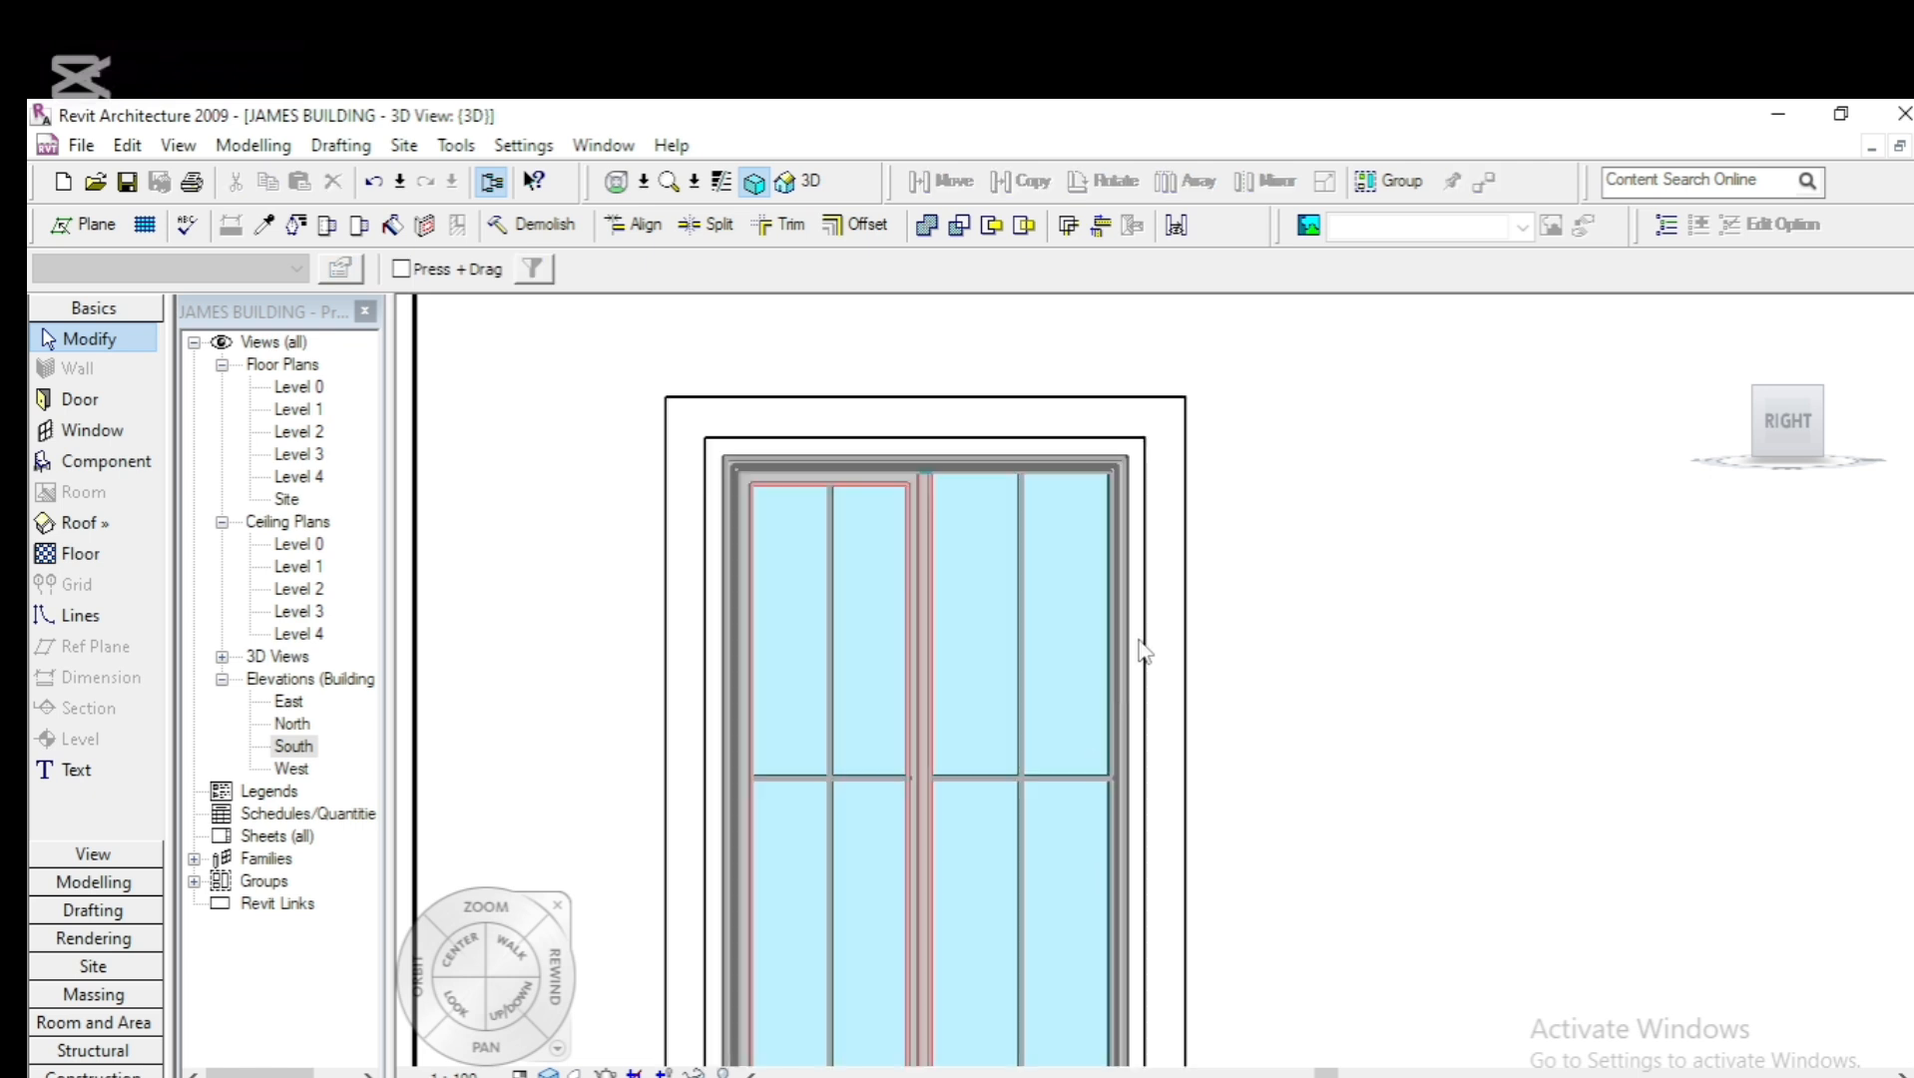
Examine the recoloured window surround from the right side and at an angle in the 3D view
scroll(1254, 570, "down", 2)
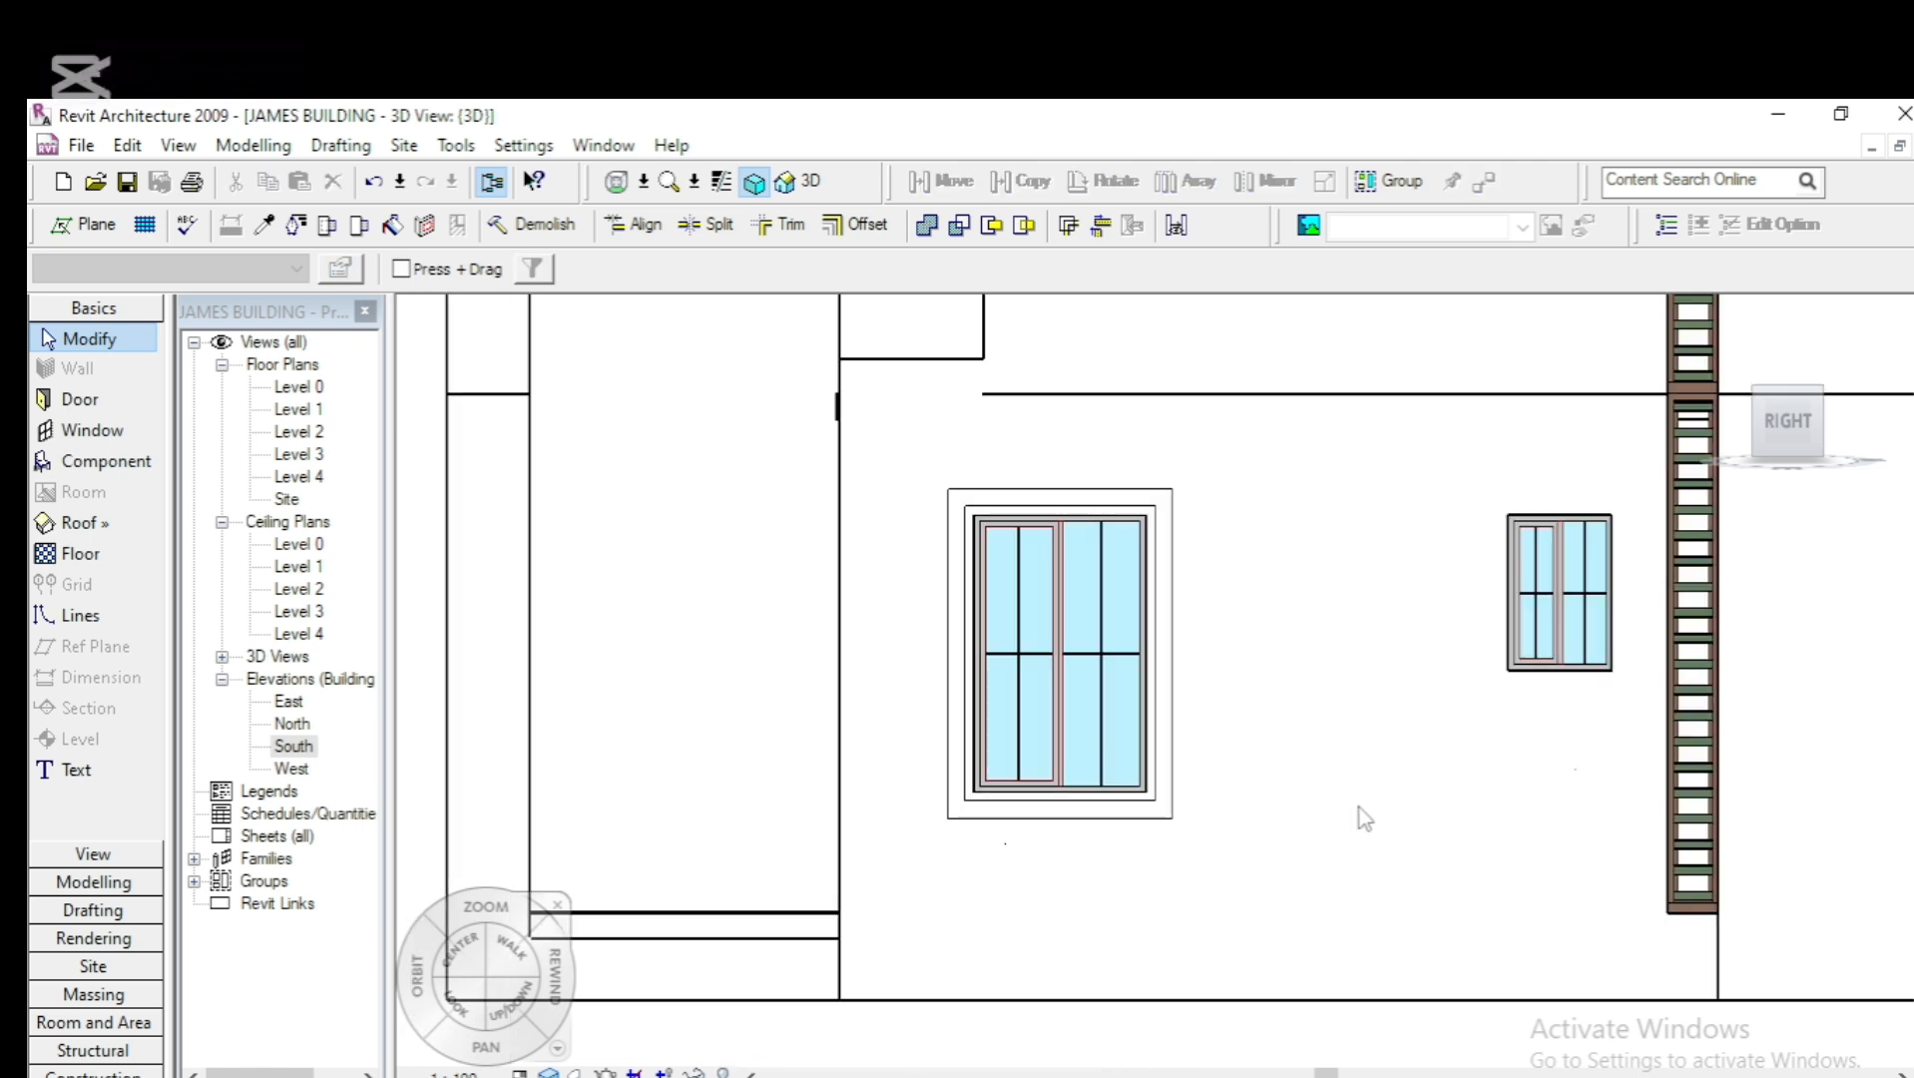
scroll(998, 537, "up", 1)
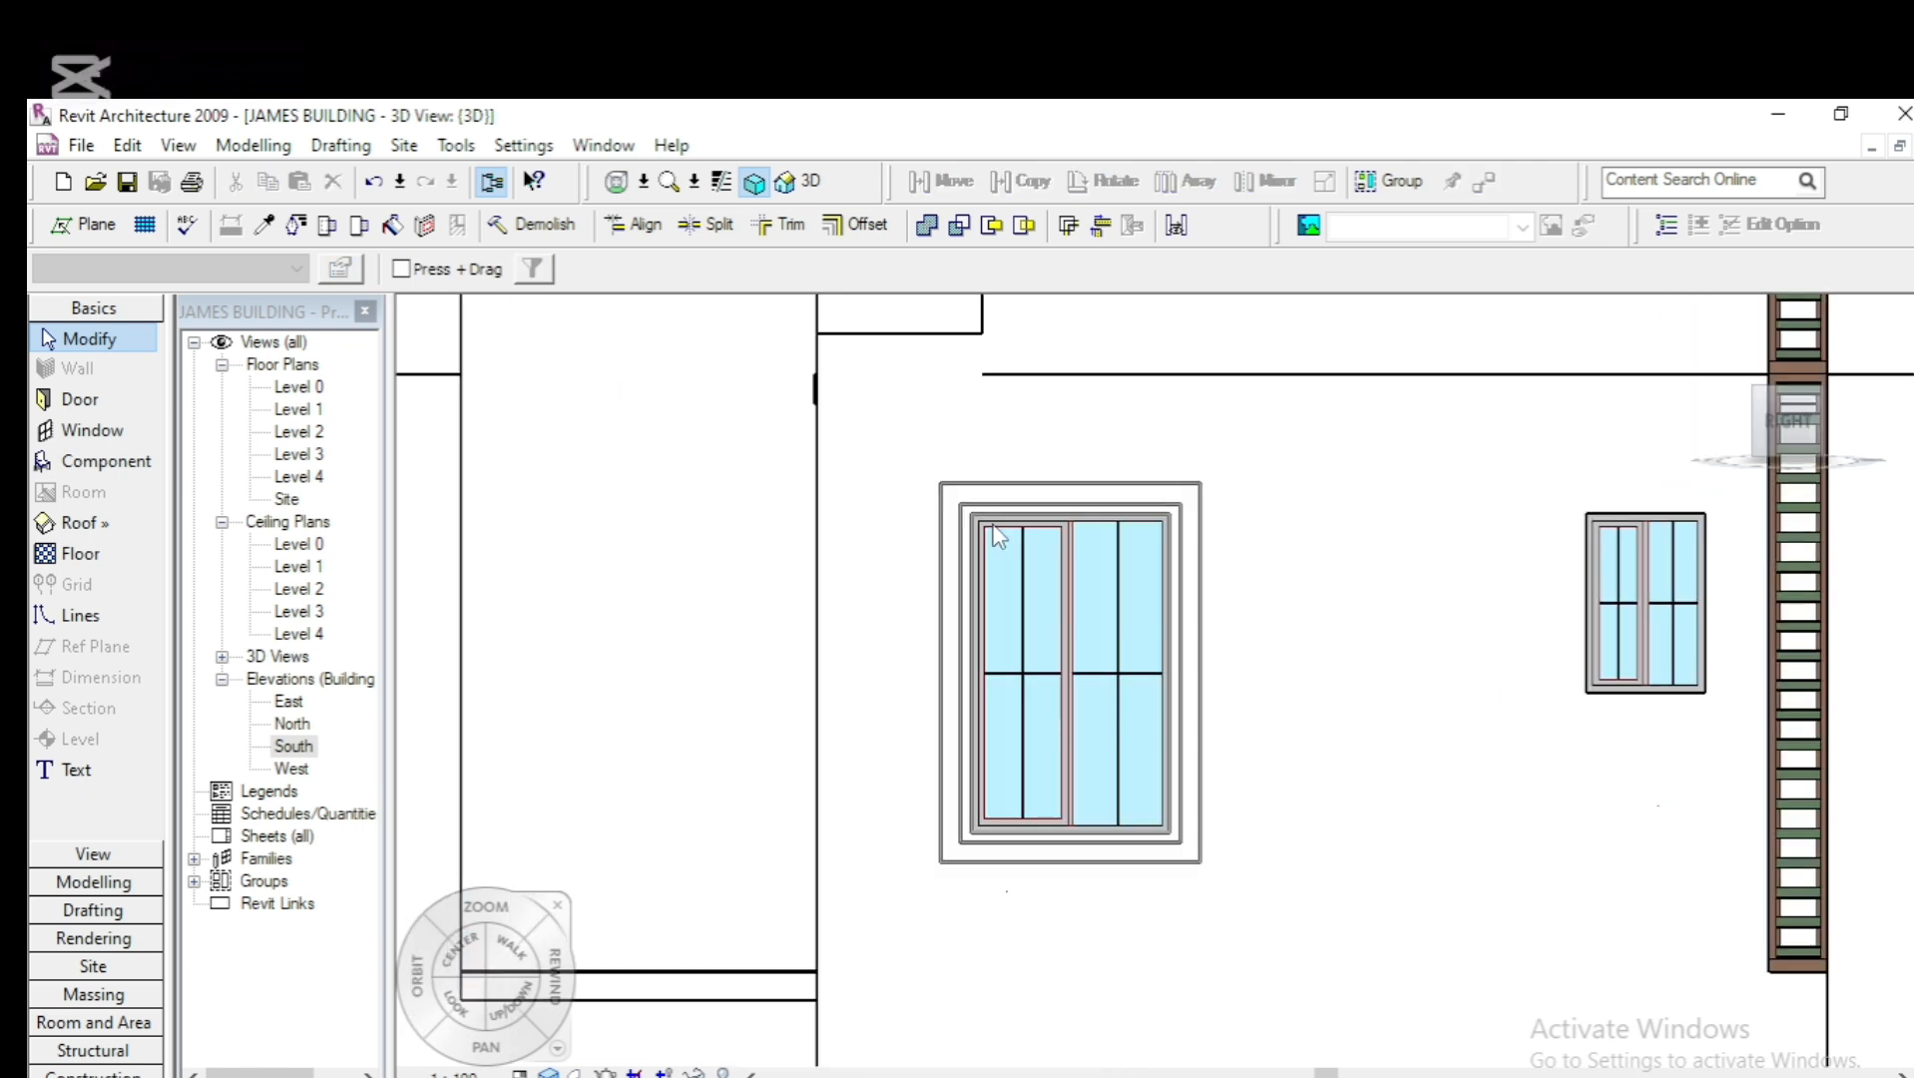
scroll(994, 525, "up", 3)
scroll(1017, 410, "down", 3)
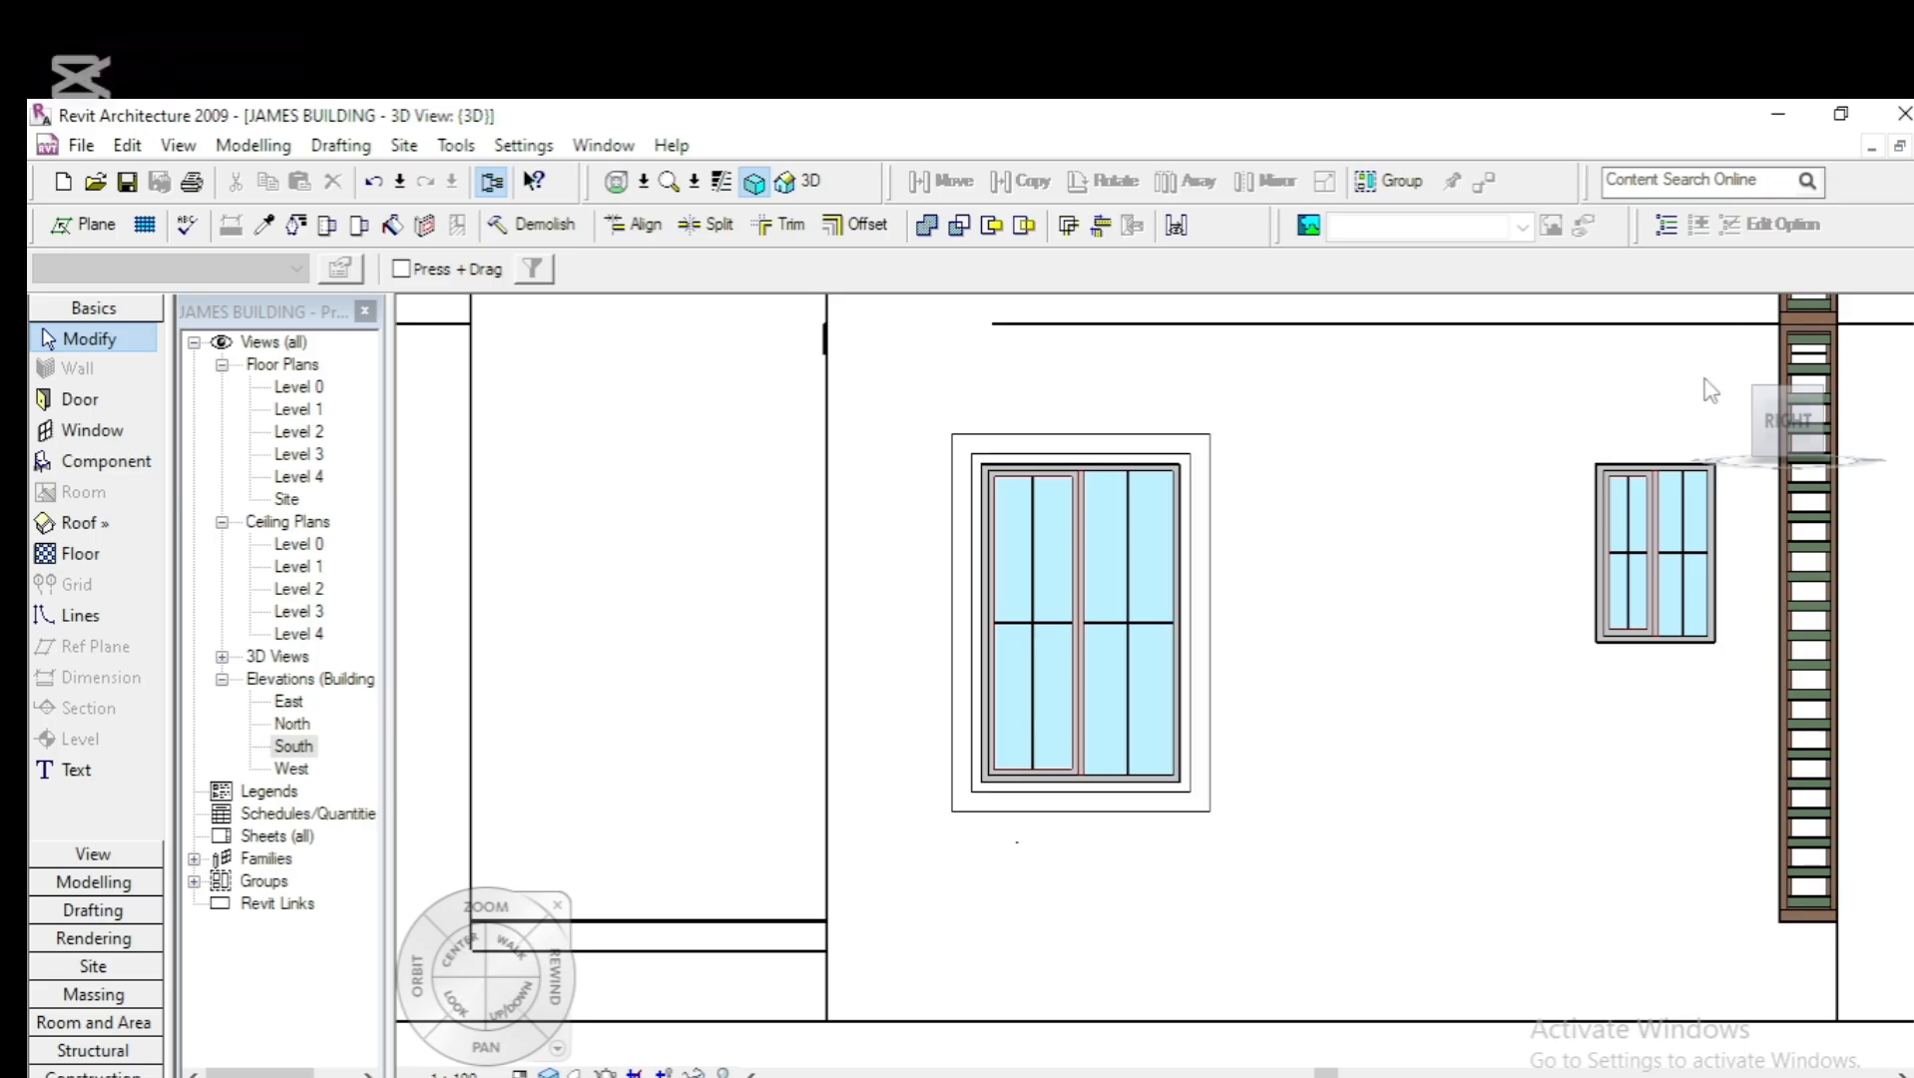
mouse_move(1758, 424)
left_click_drag(1758, 424, 1783, 445)
scroll(1283, 435, "down", 3)
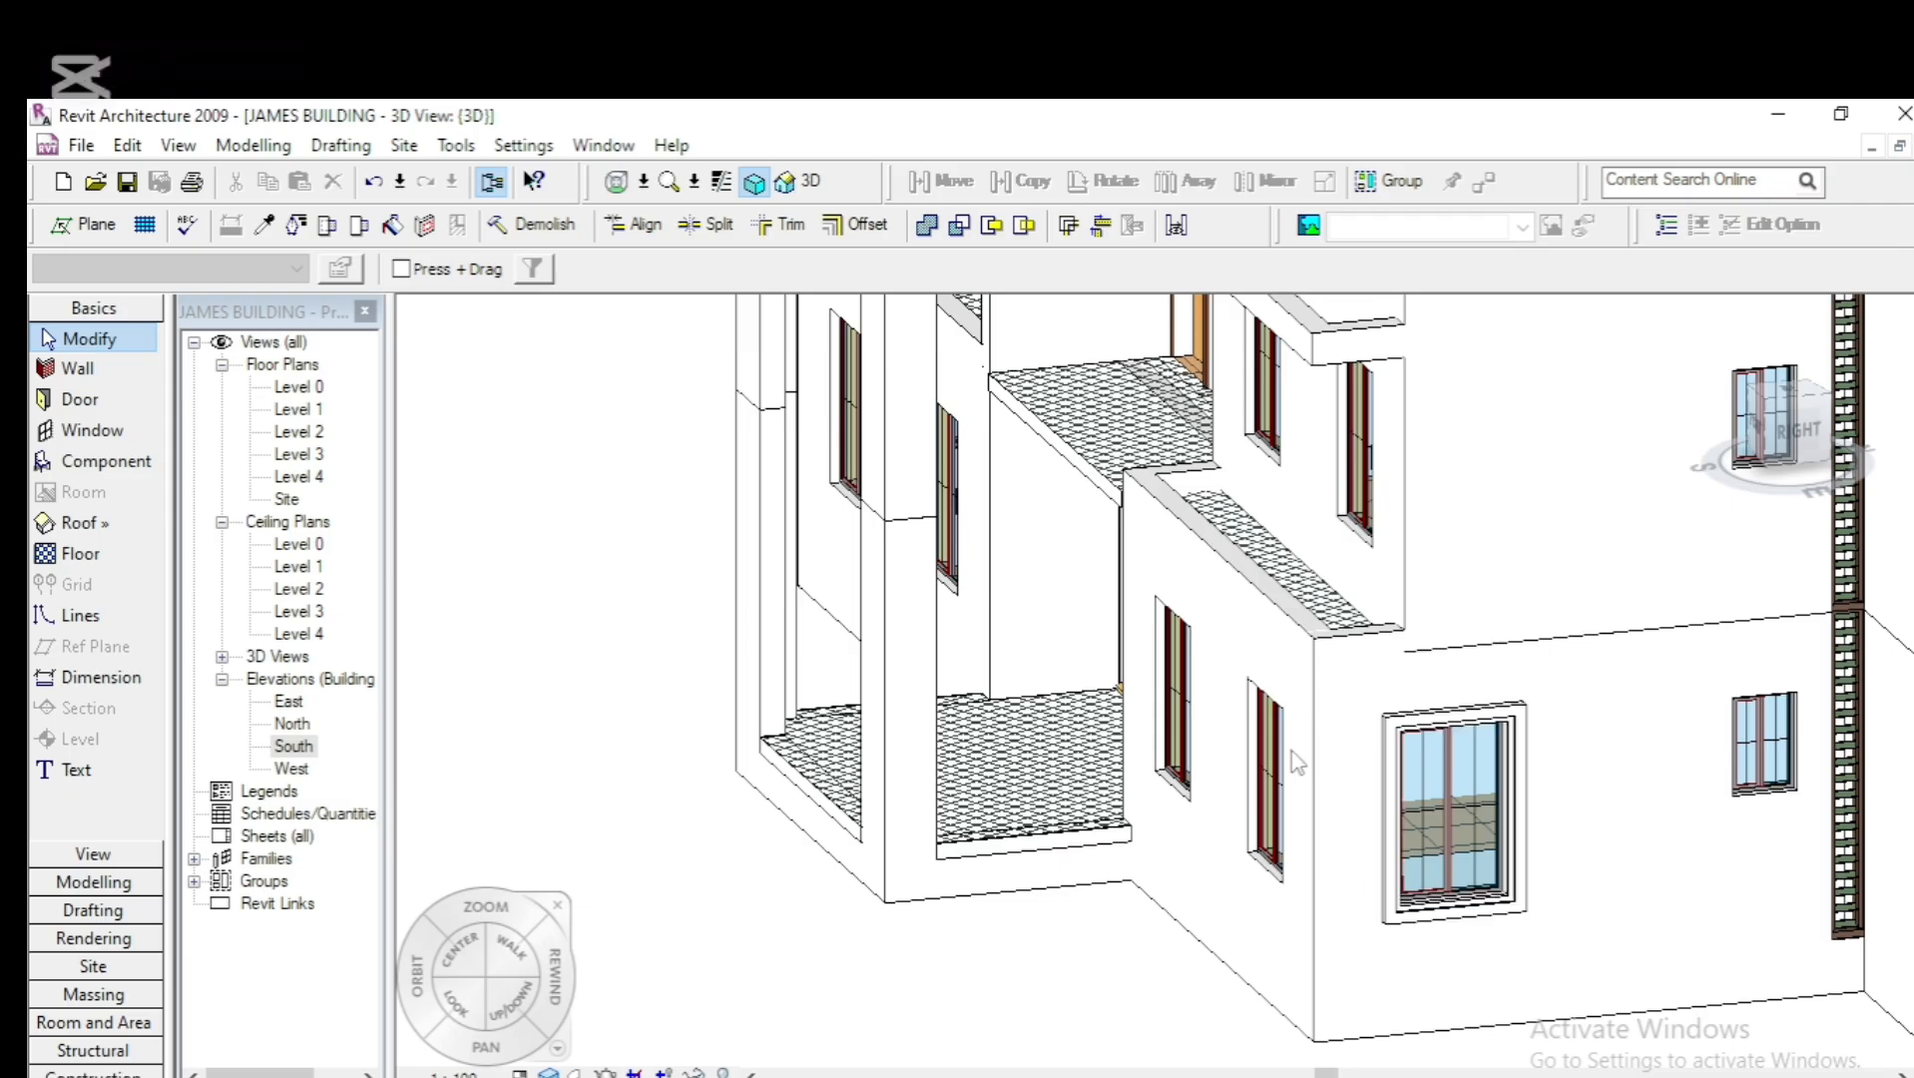
scroll(1265, 747, "down", 3)
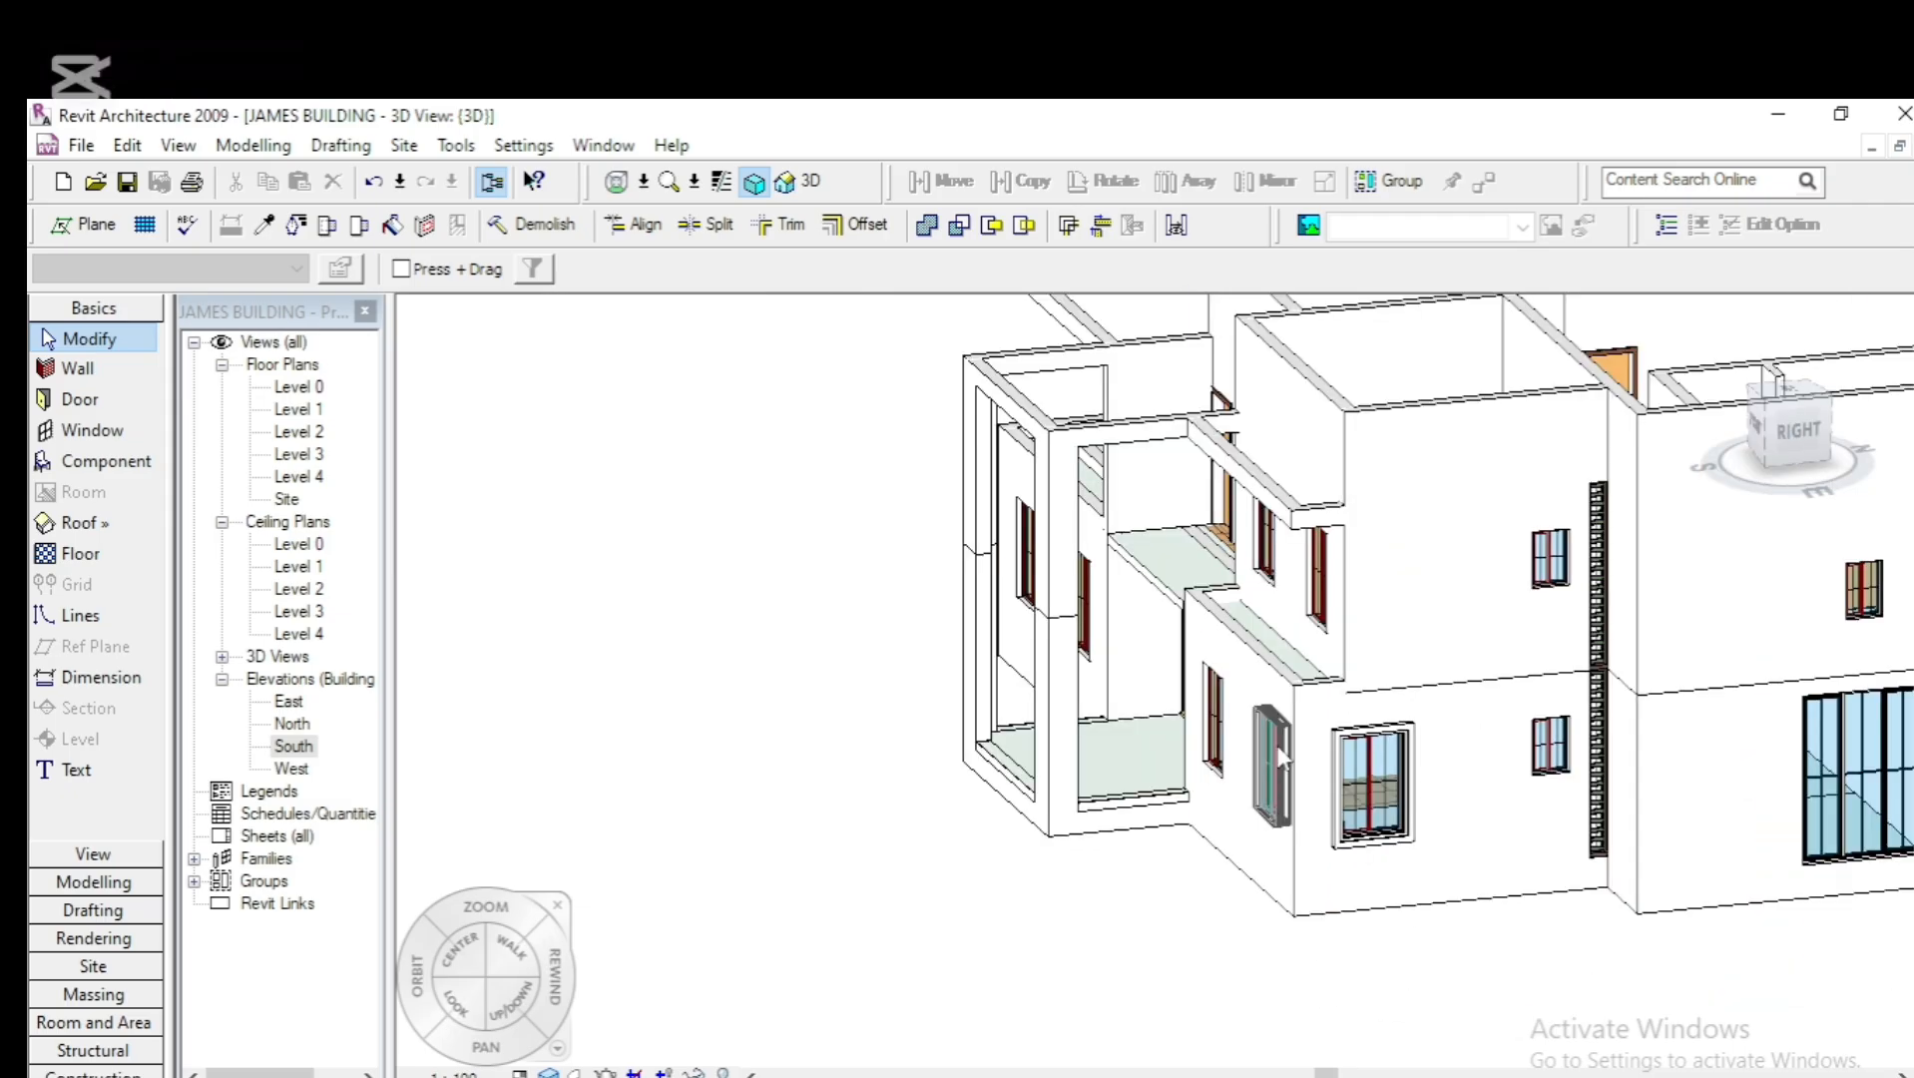
In the right-side view, copy the window surround mass about 2740 mm sideways onto the neighbouring small ground-floor window
left_click(1423, 739)
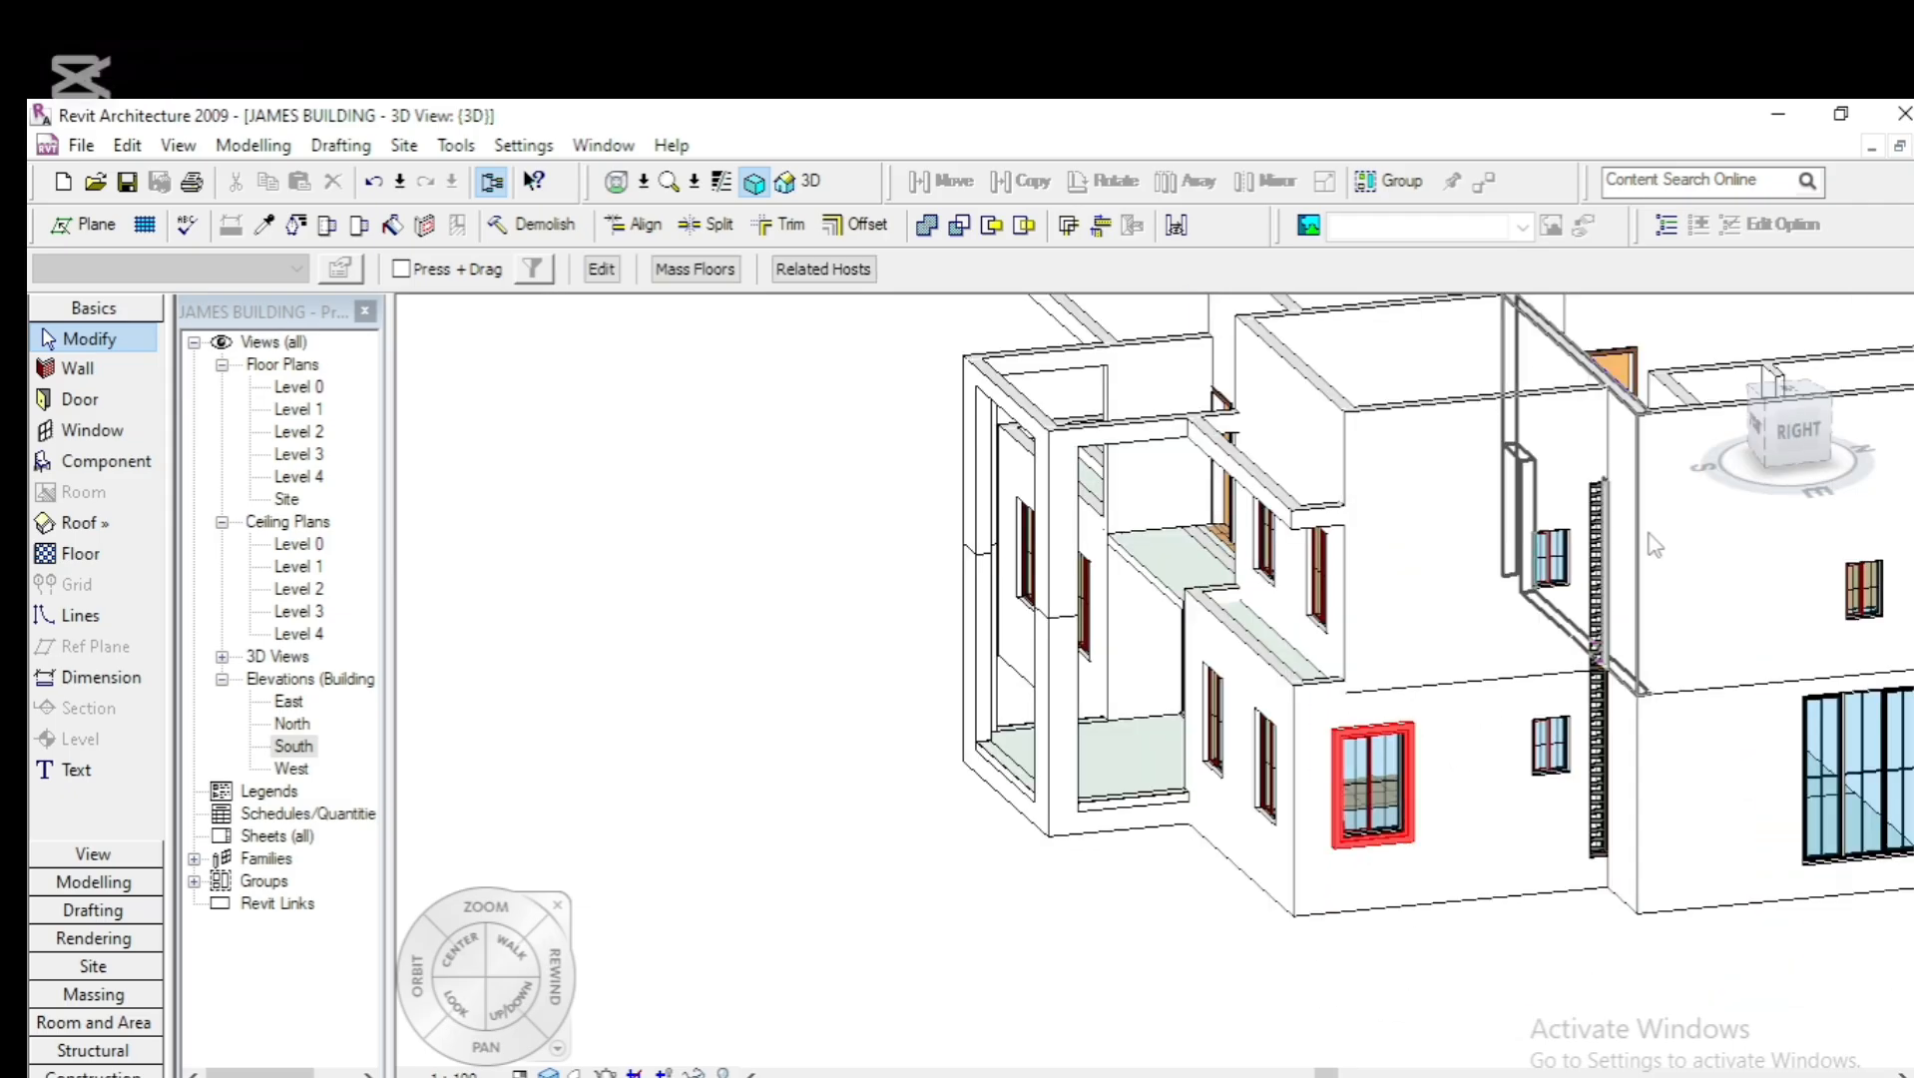
left_click(1801, 432)
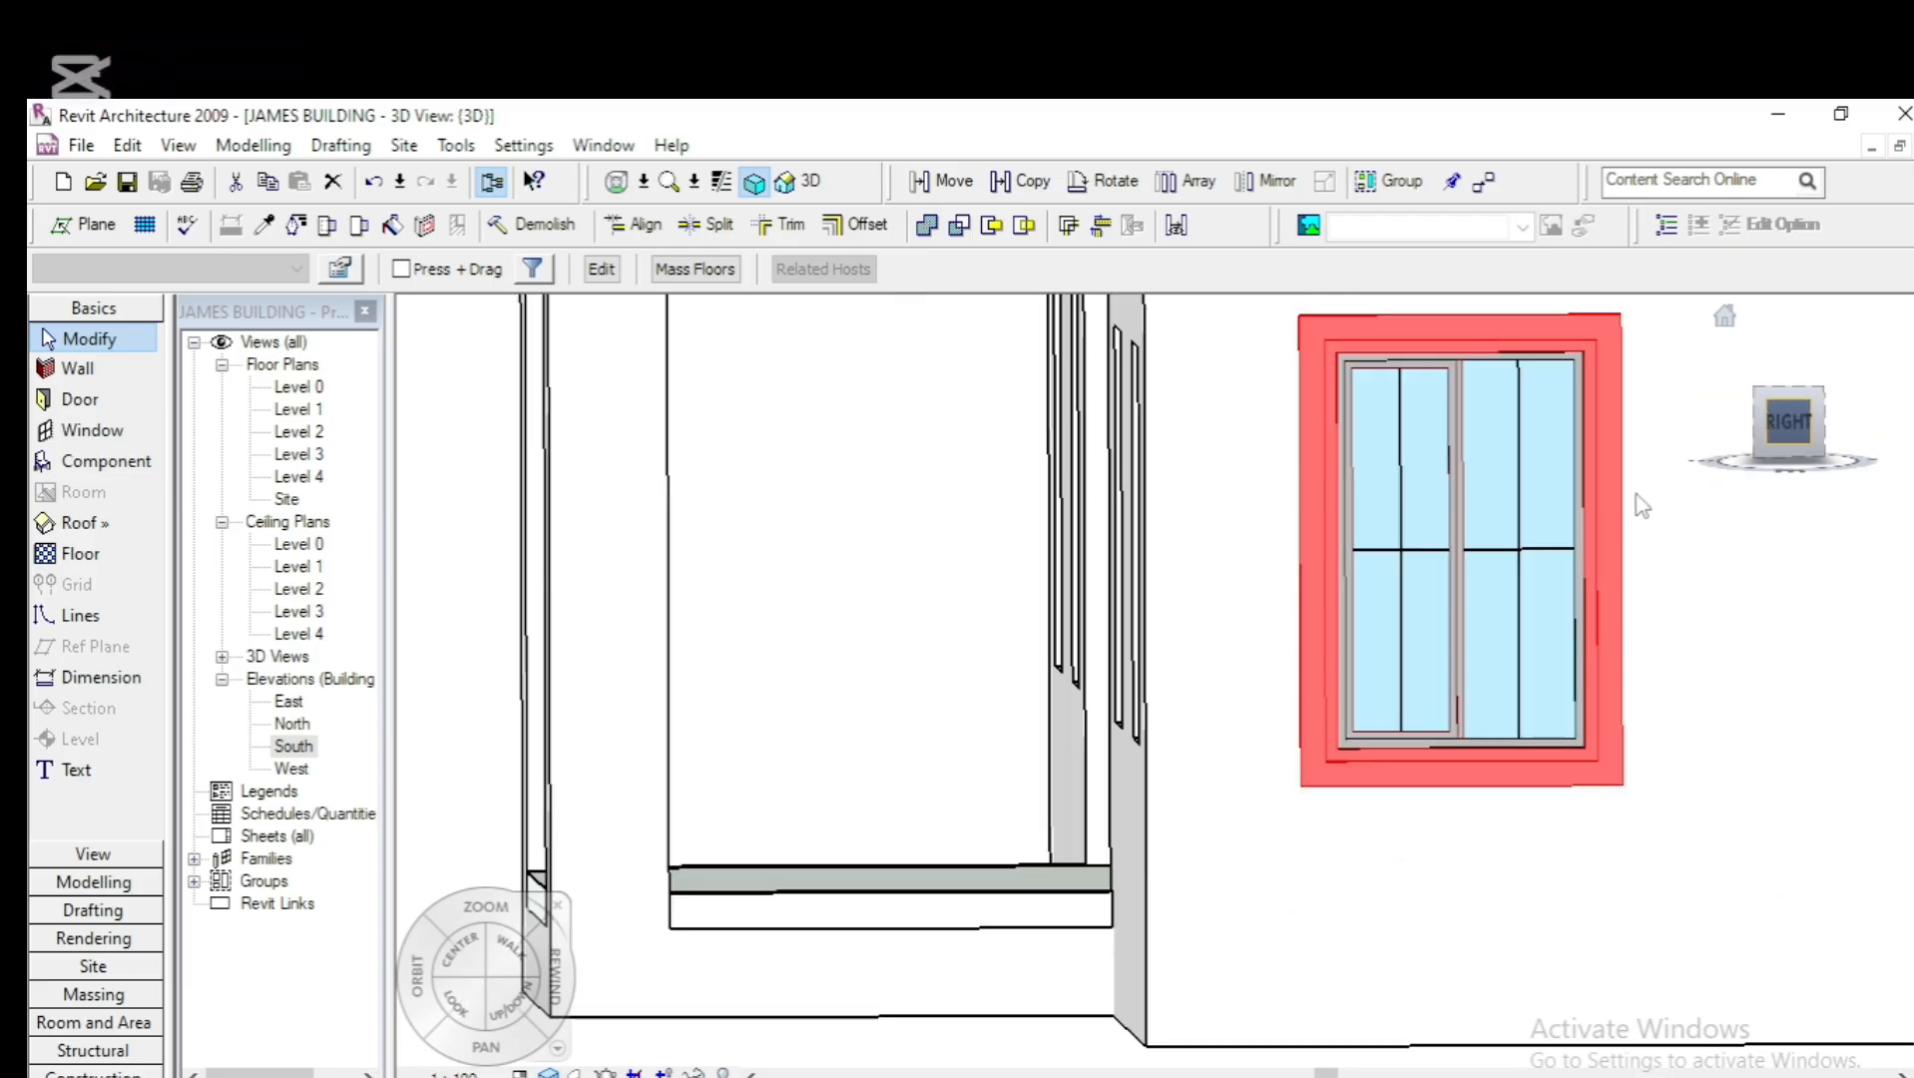
scroll(991, 664, "down", 5)
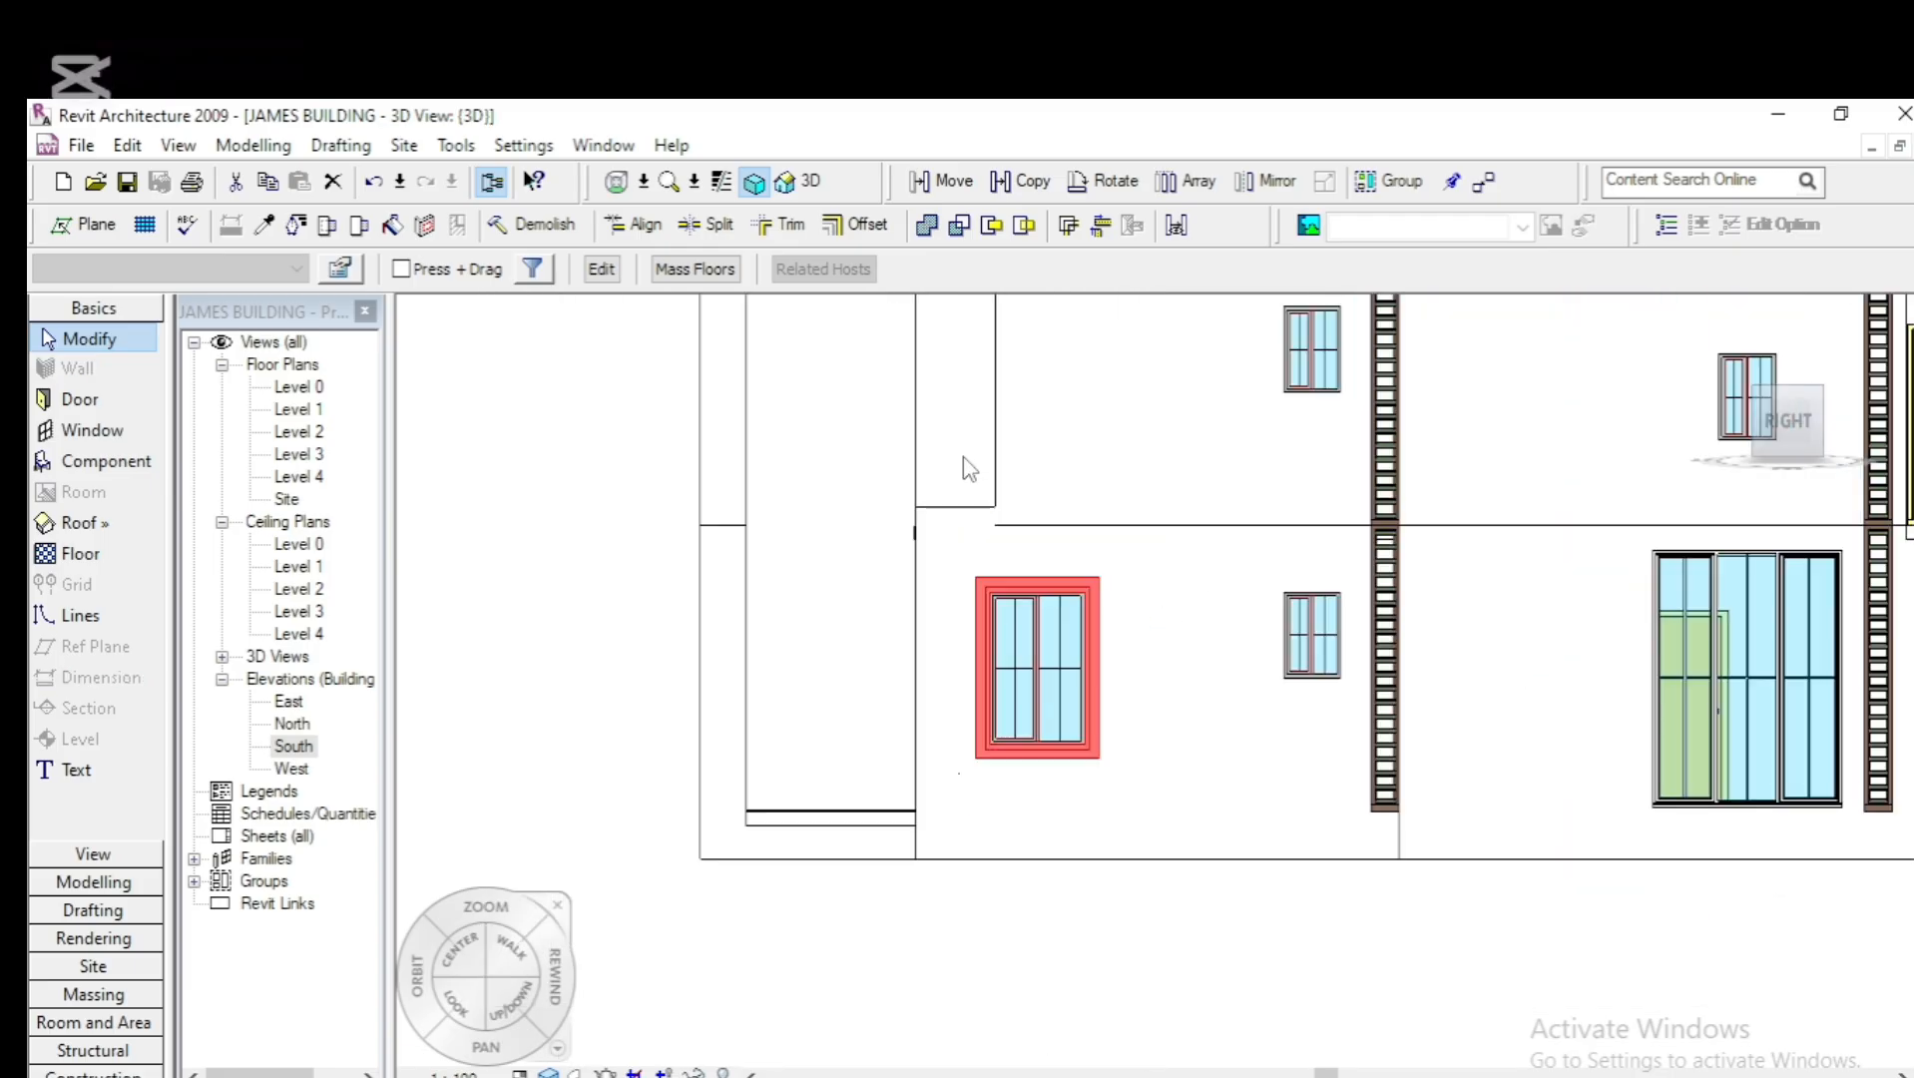
left_click(1023, 181)
left_click(1075, 580)
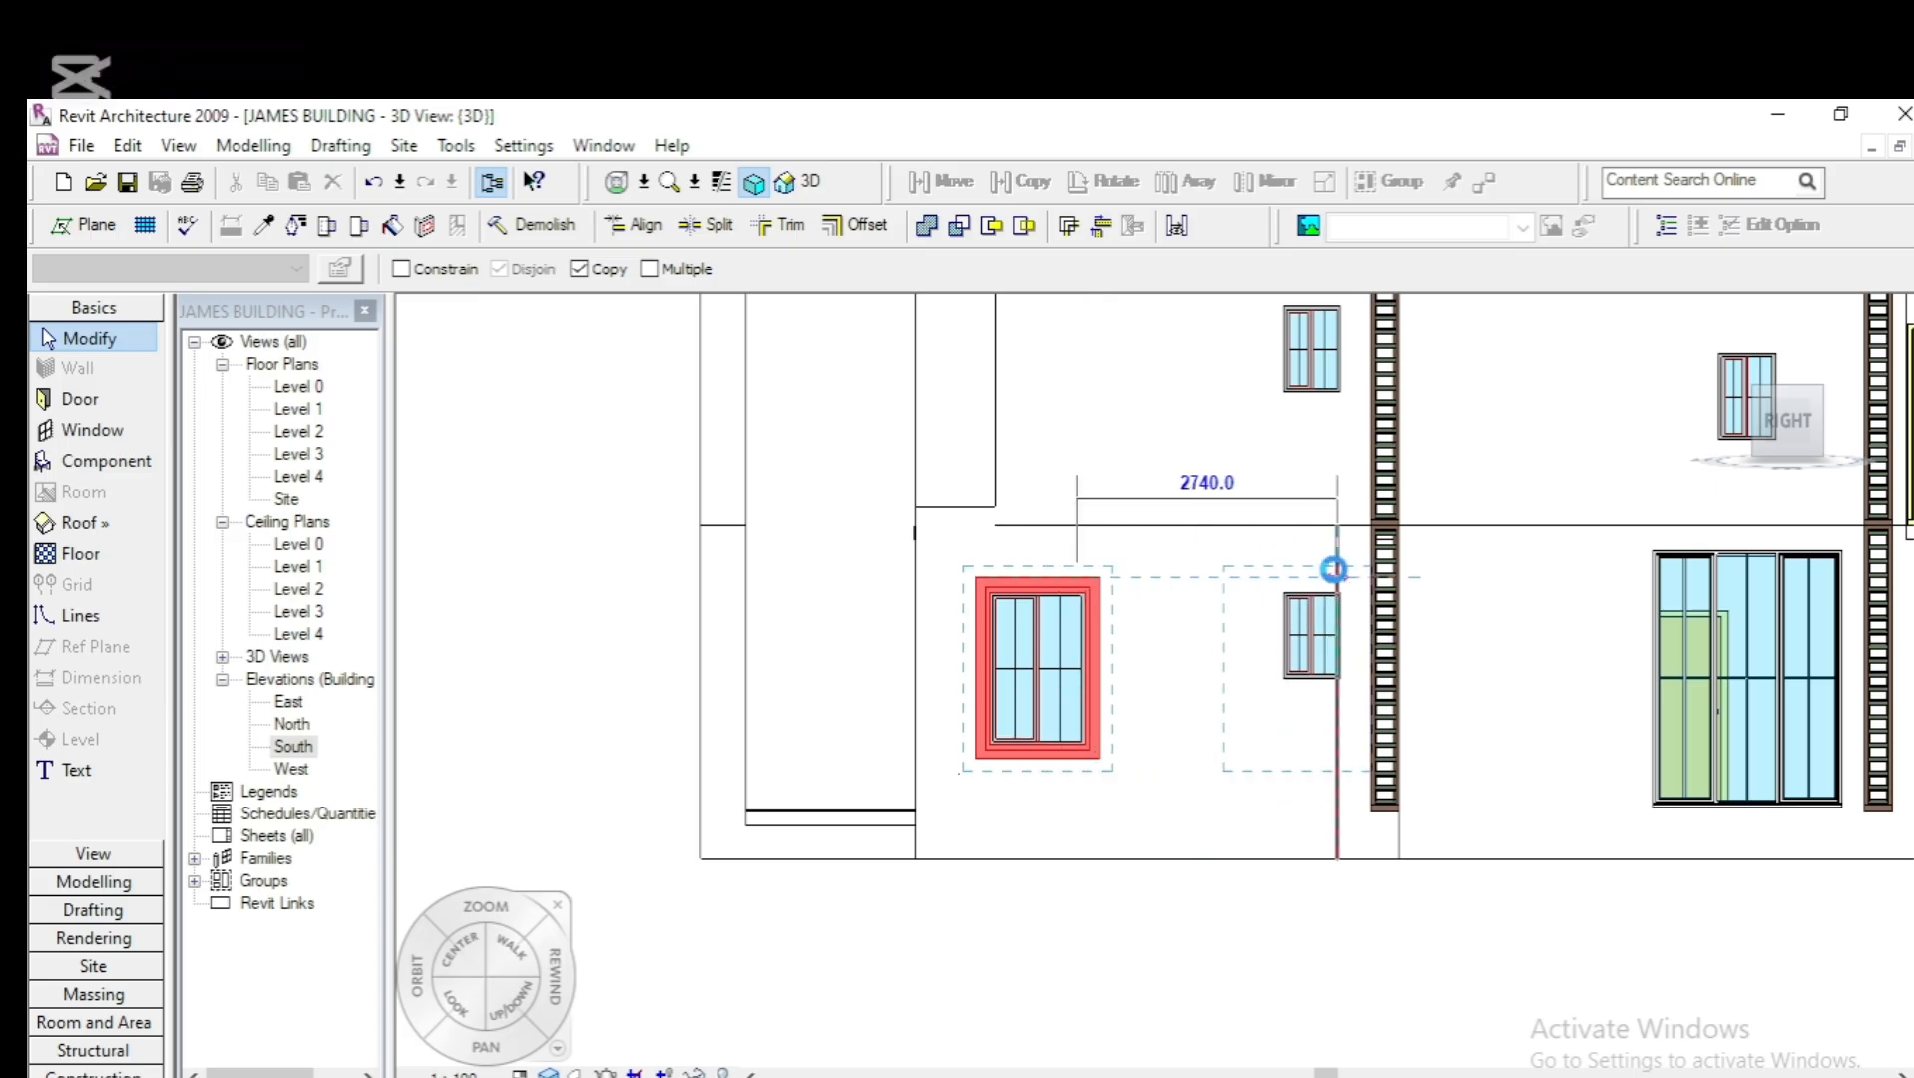
left_click(1334, 568)
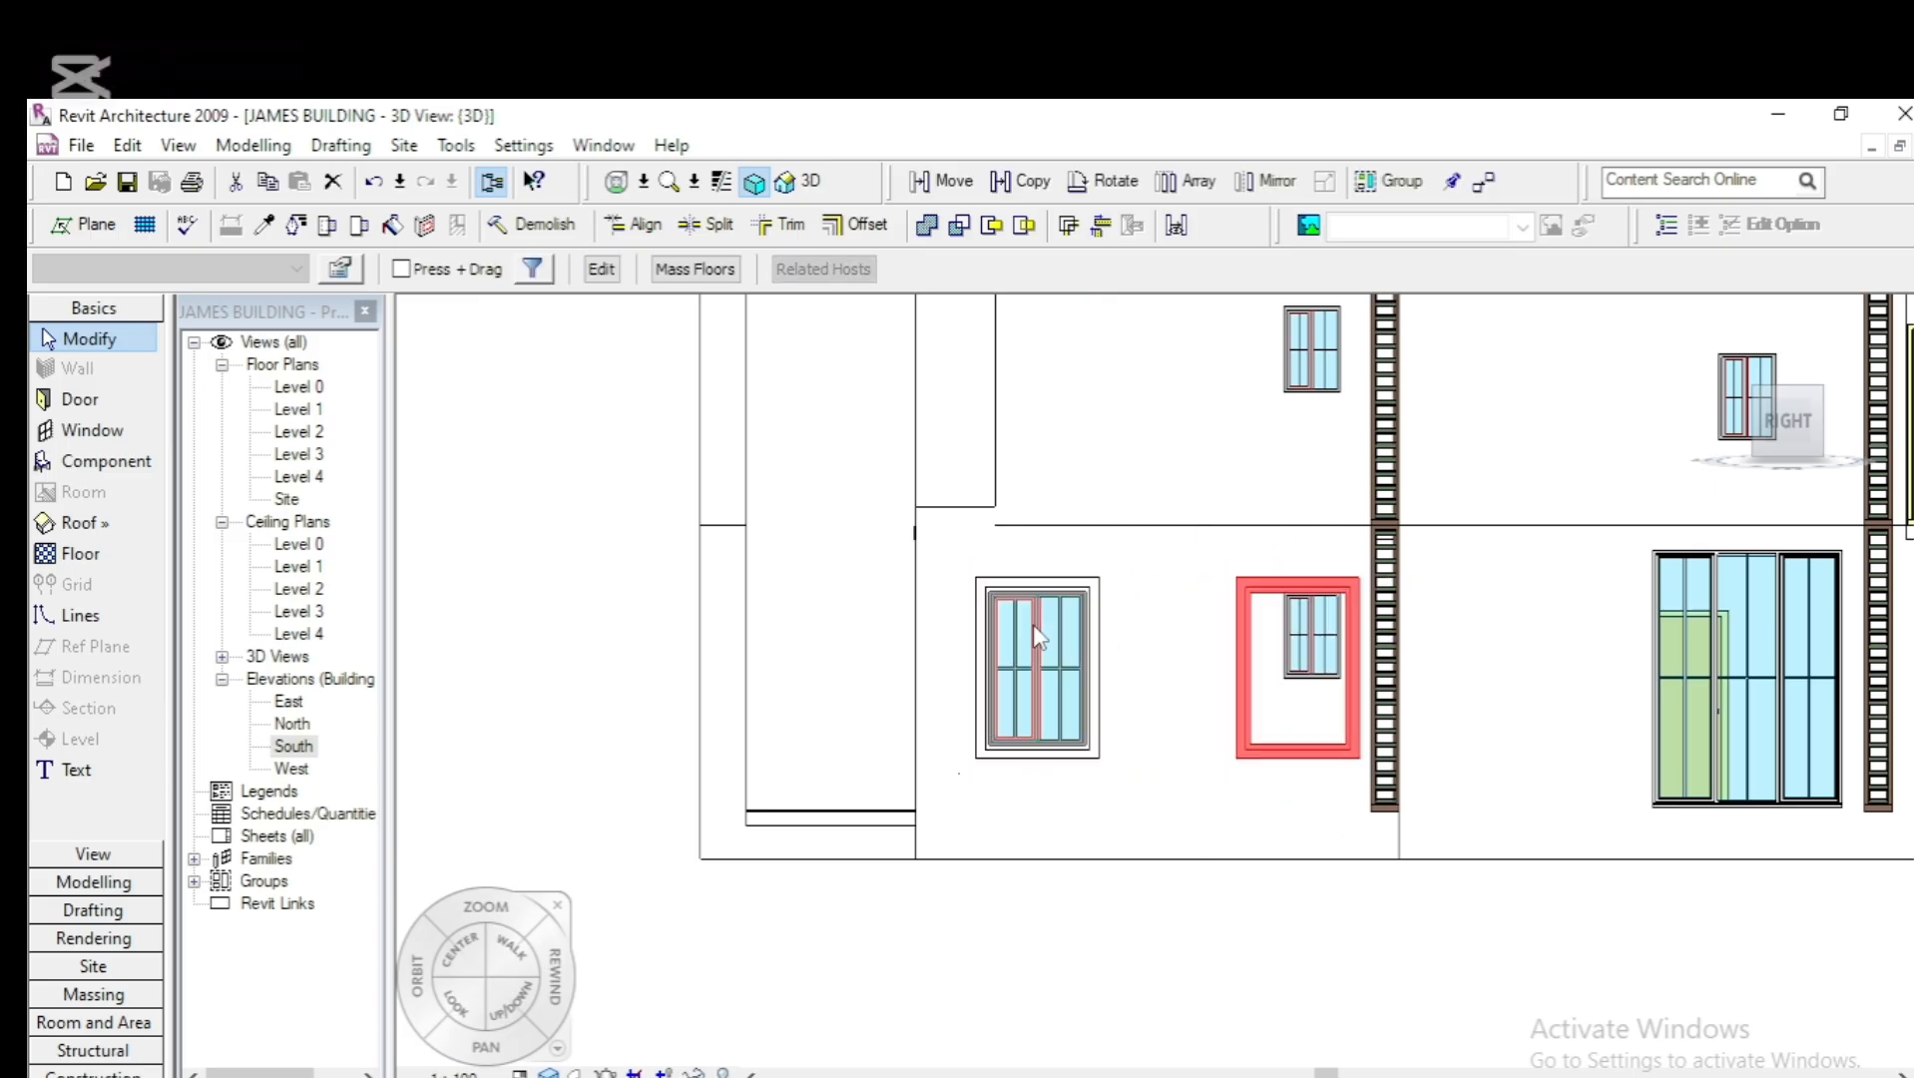
Nudge the copied surround sideways until its inner right edge lines up with the small window's right edge
scroll(1265, 625, "down", 3)
scroll(1290, 638, "up", 3)
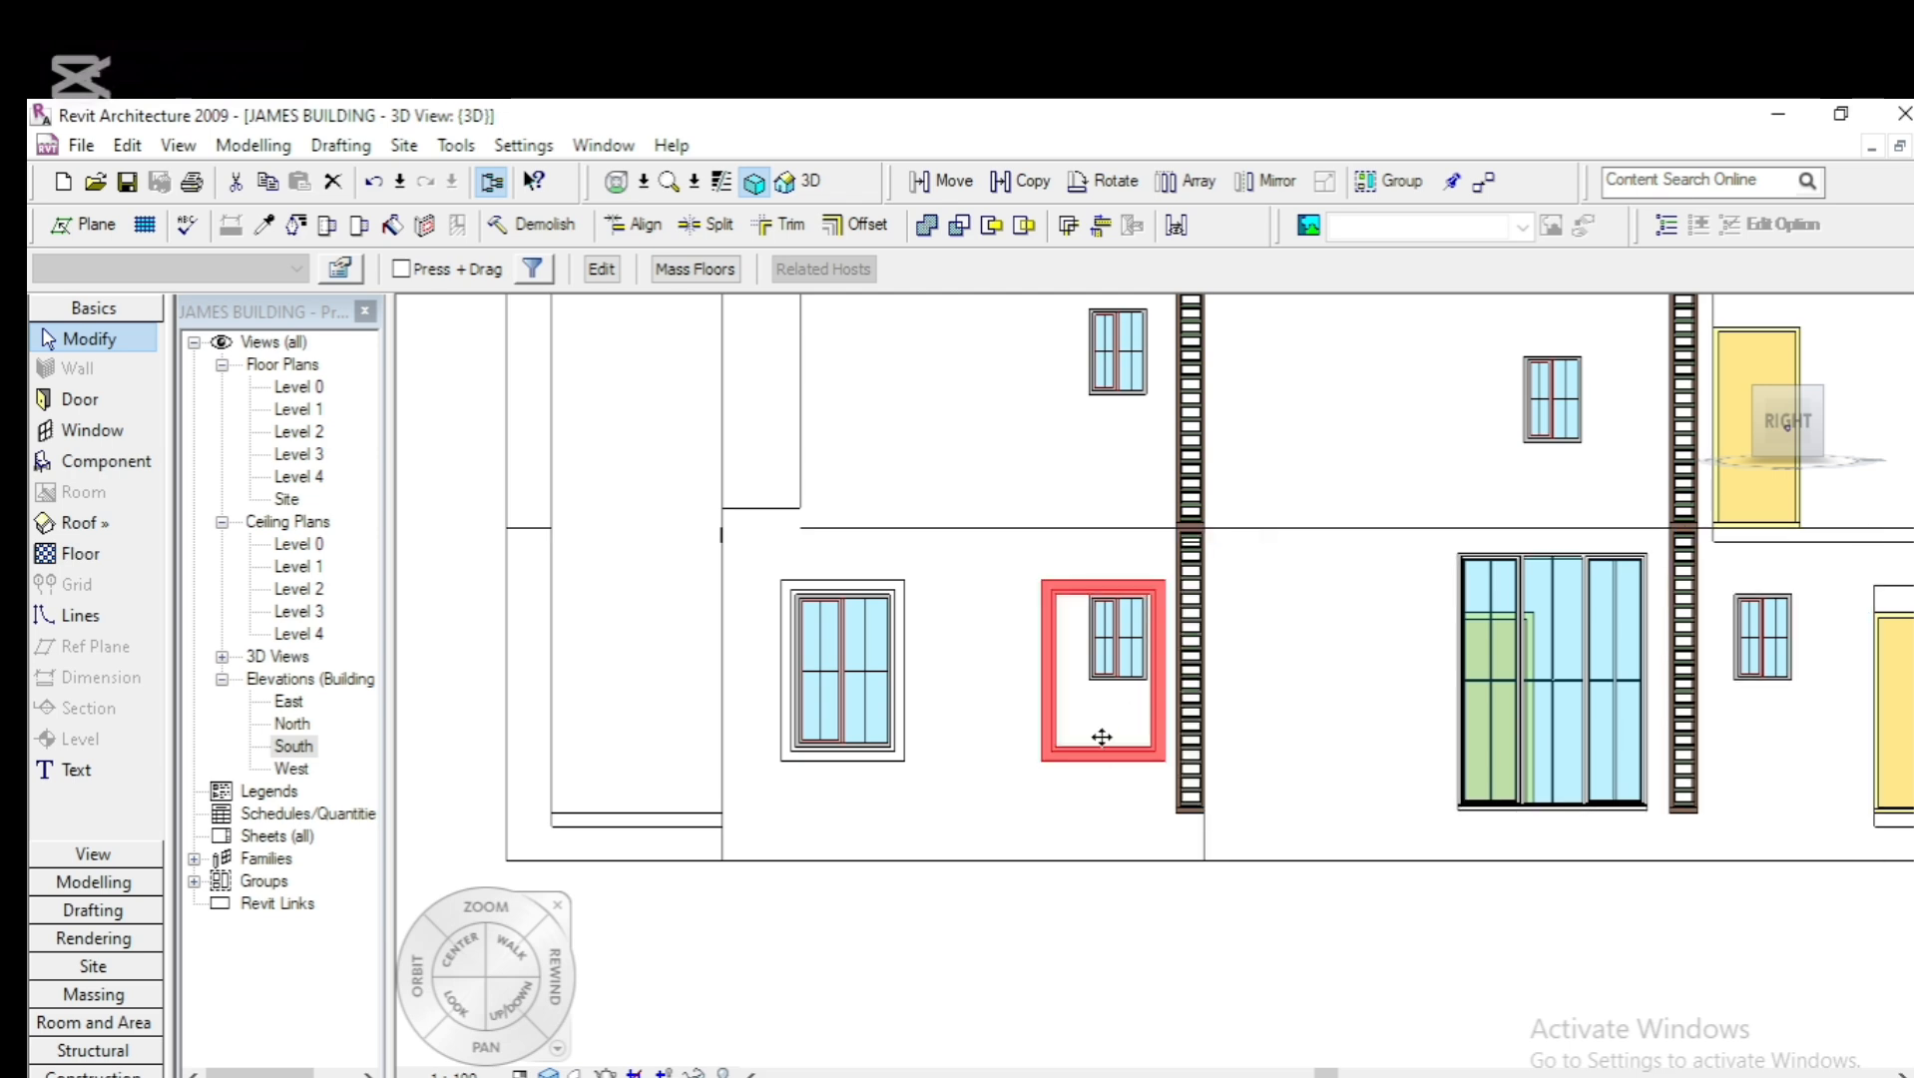
scroll(1102, 737, "down", 2)
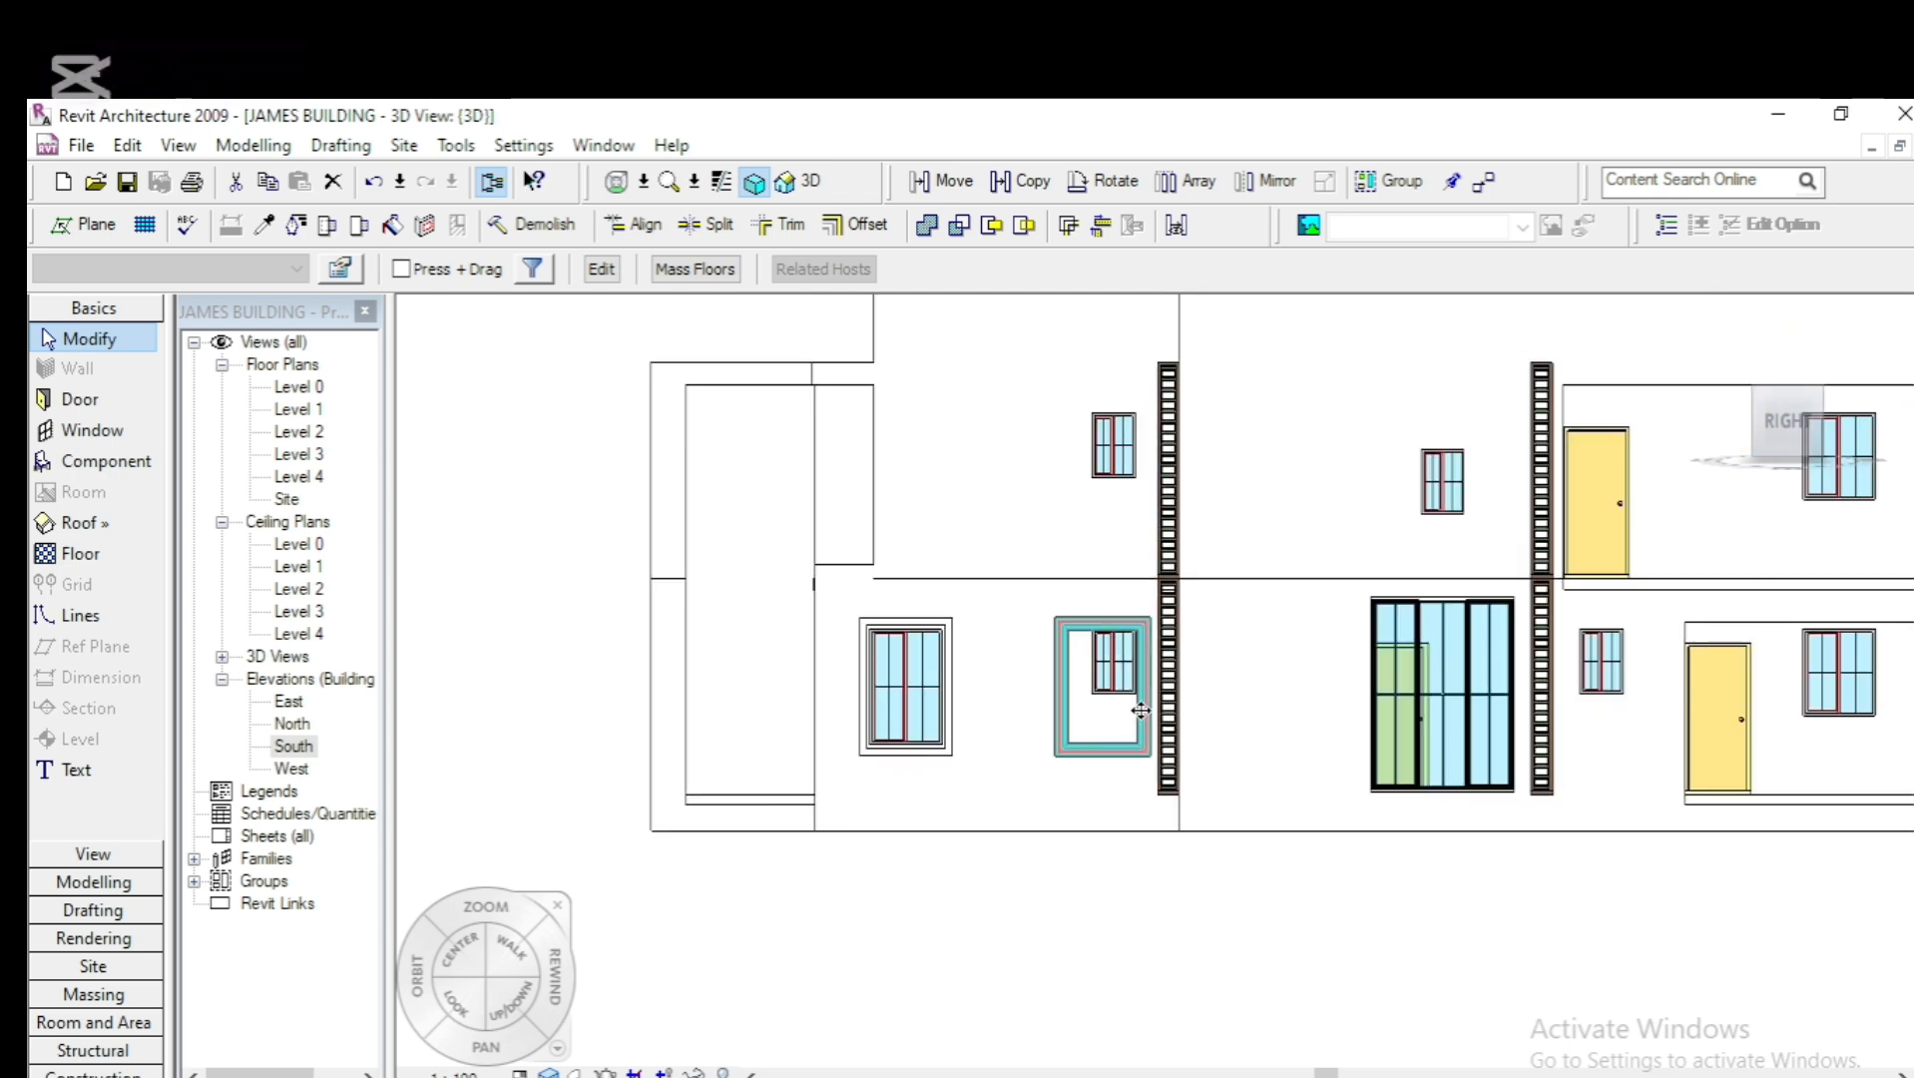
left_click(1141, 710)
scroll(1098, 619, "up", 3)
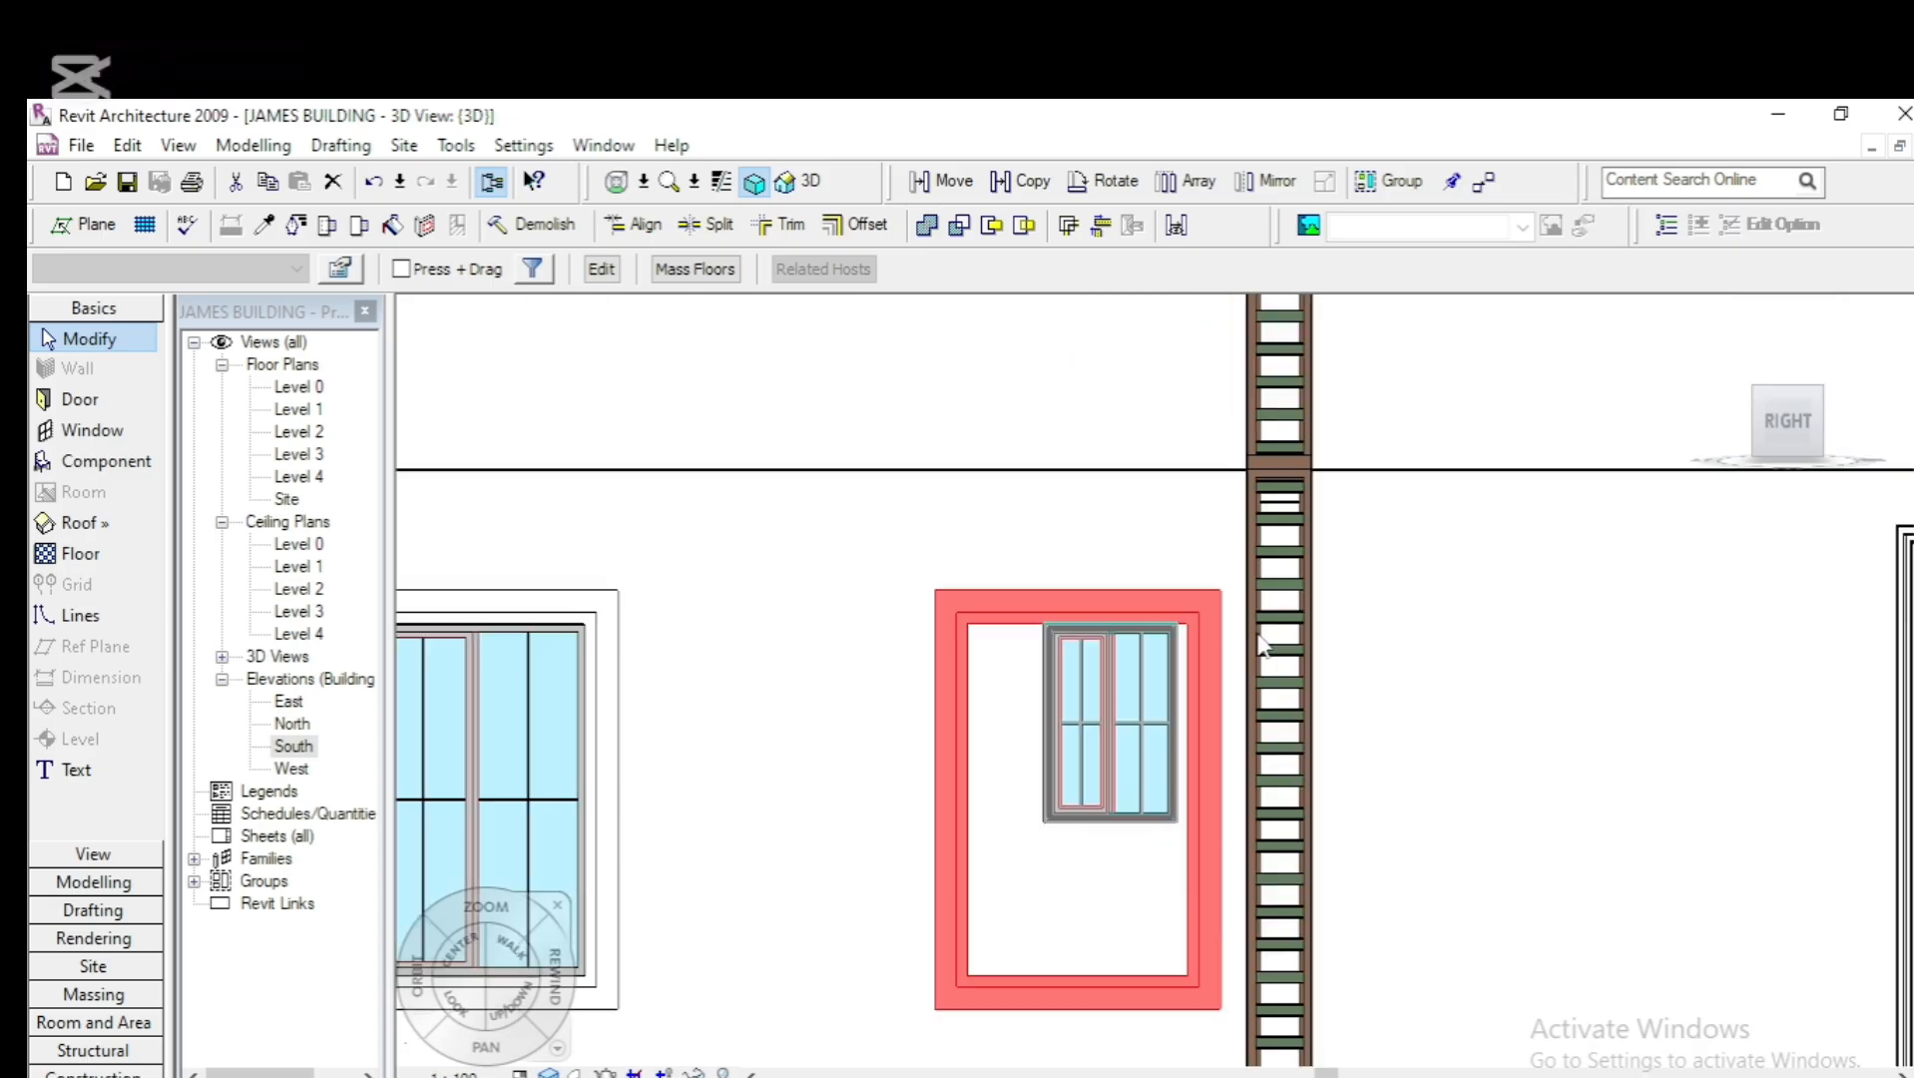
key("Left")
key("Left")
key("Left")
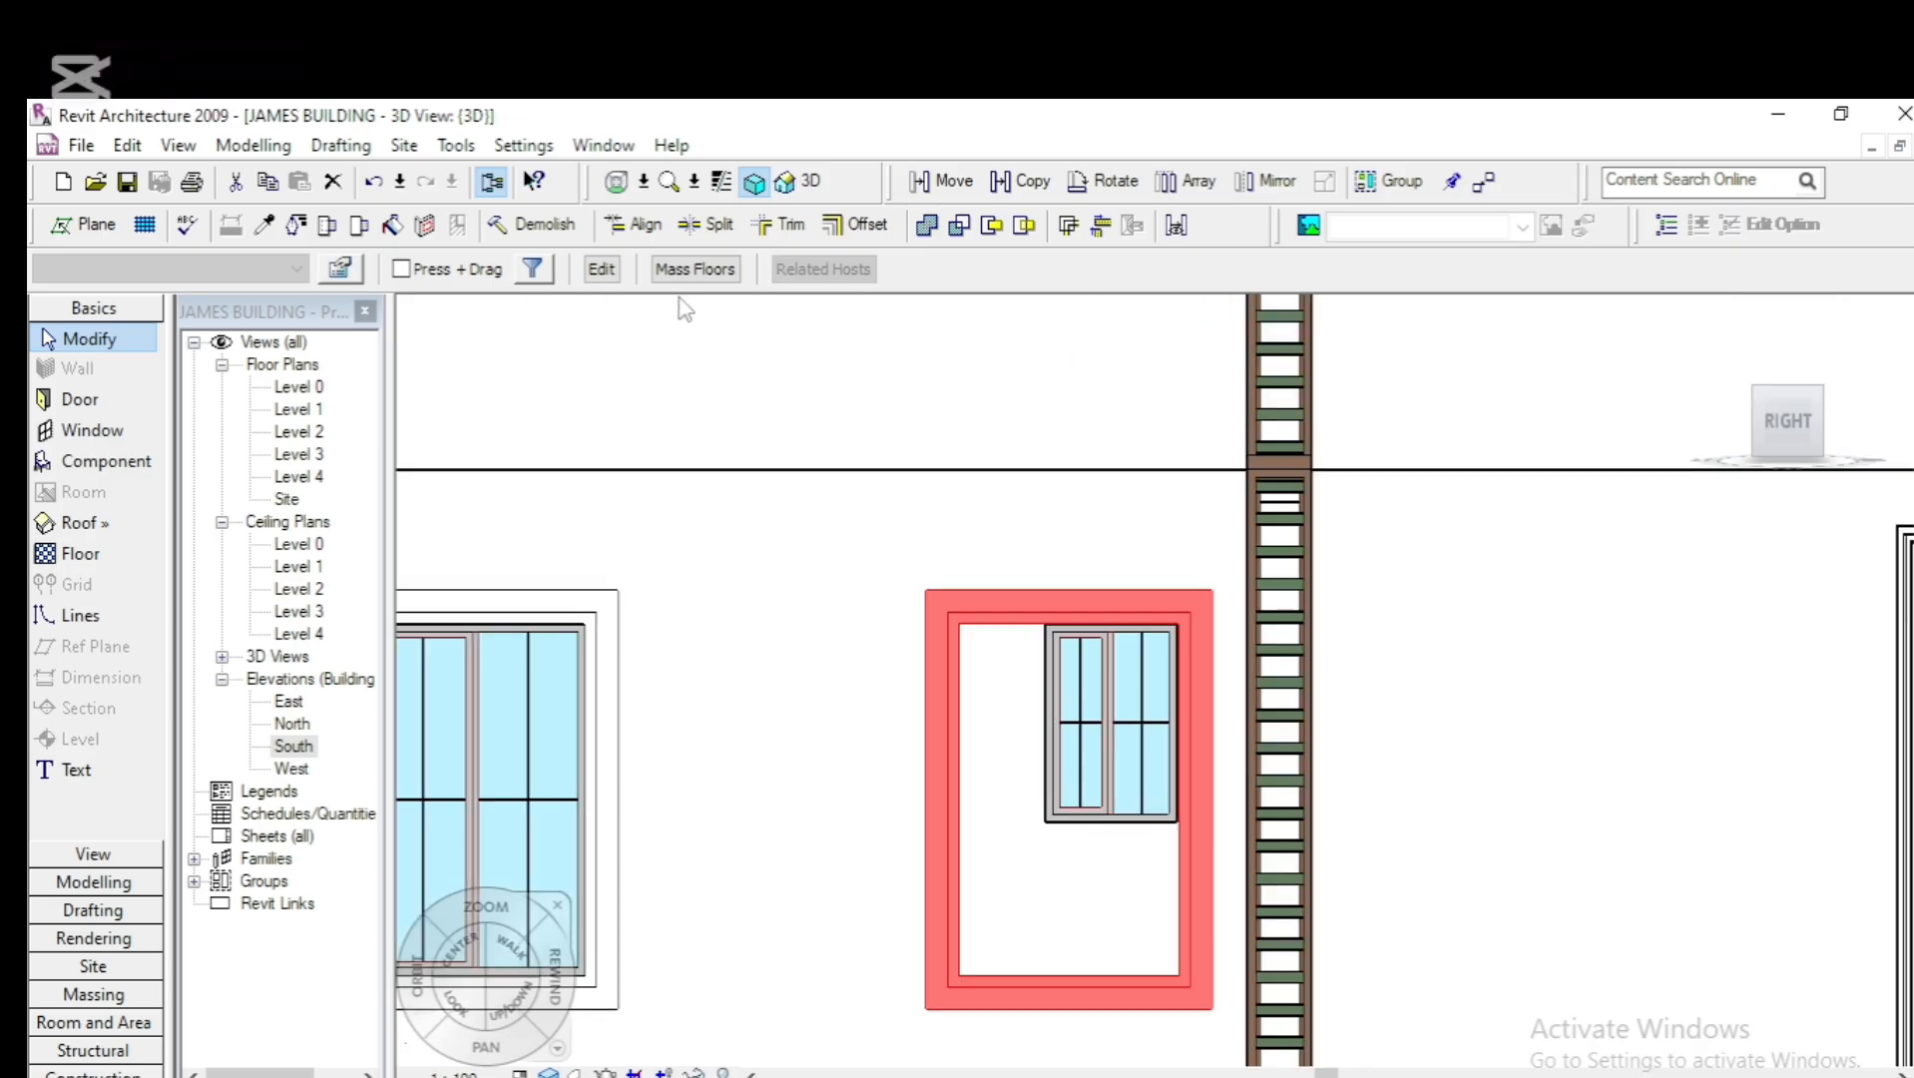
Edit the copied surround mass and open its sweep's 2D path sketch
left_click(600, 269)
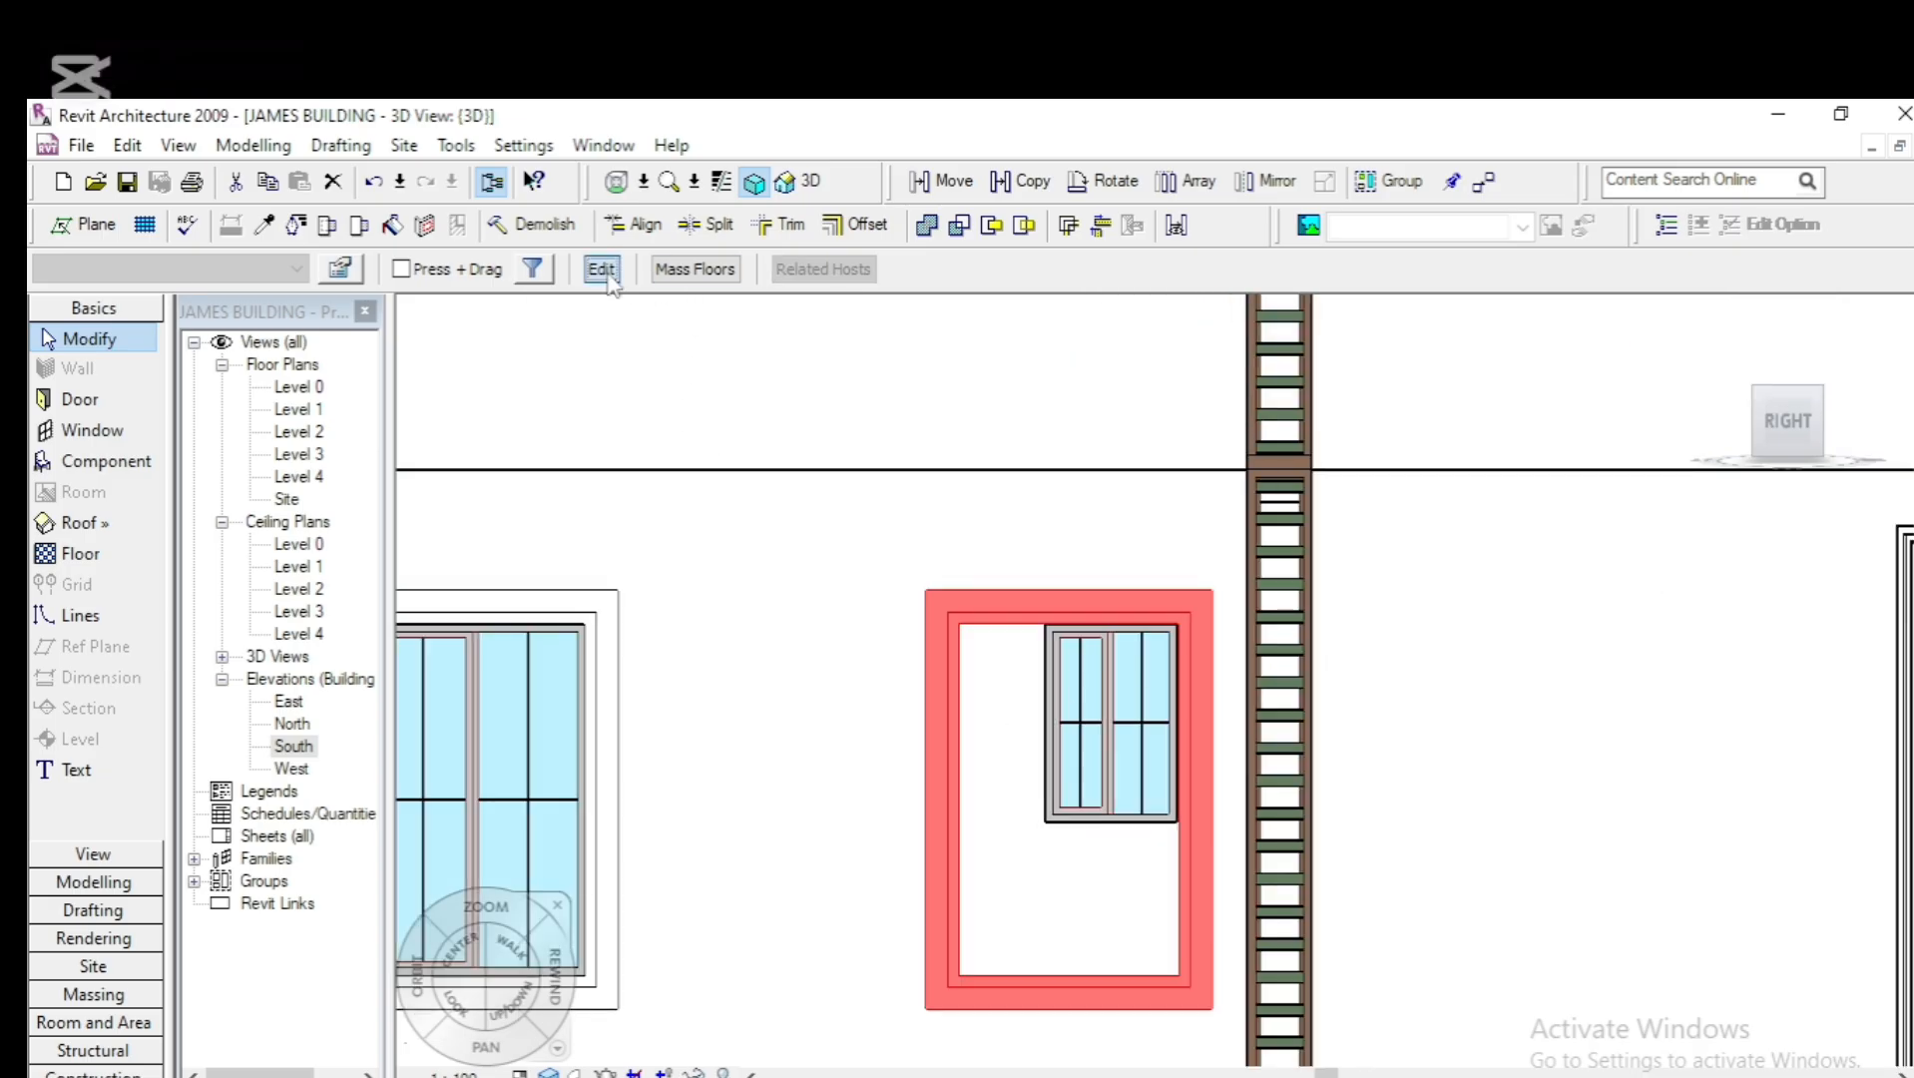
left_click(941, 789)
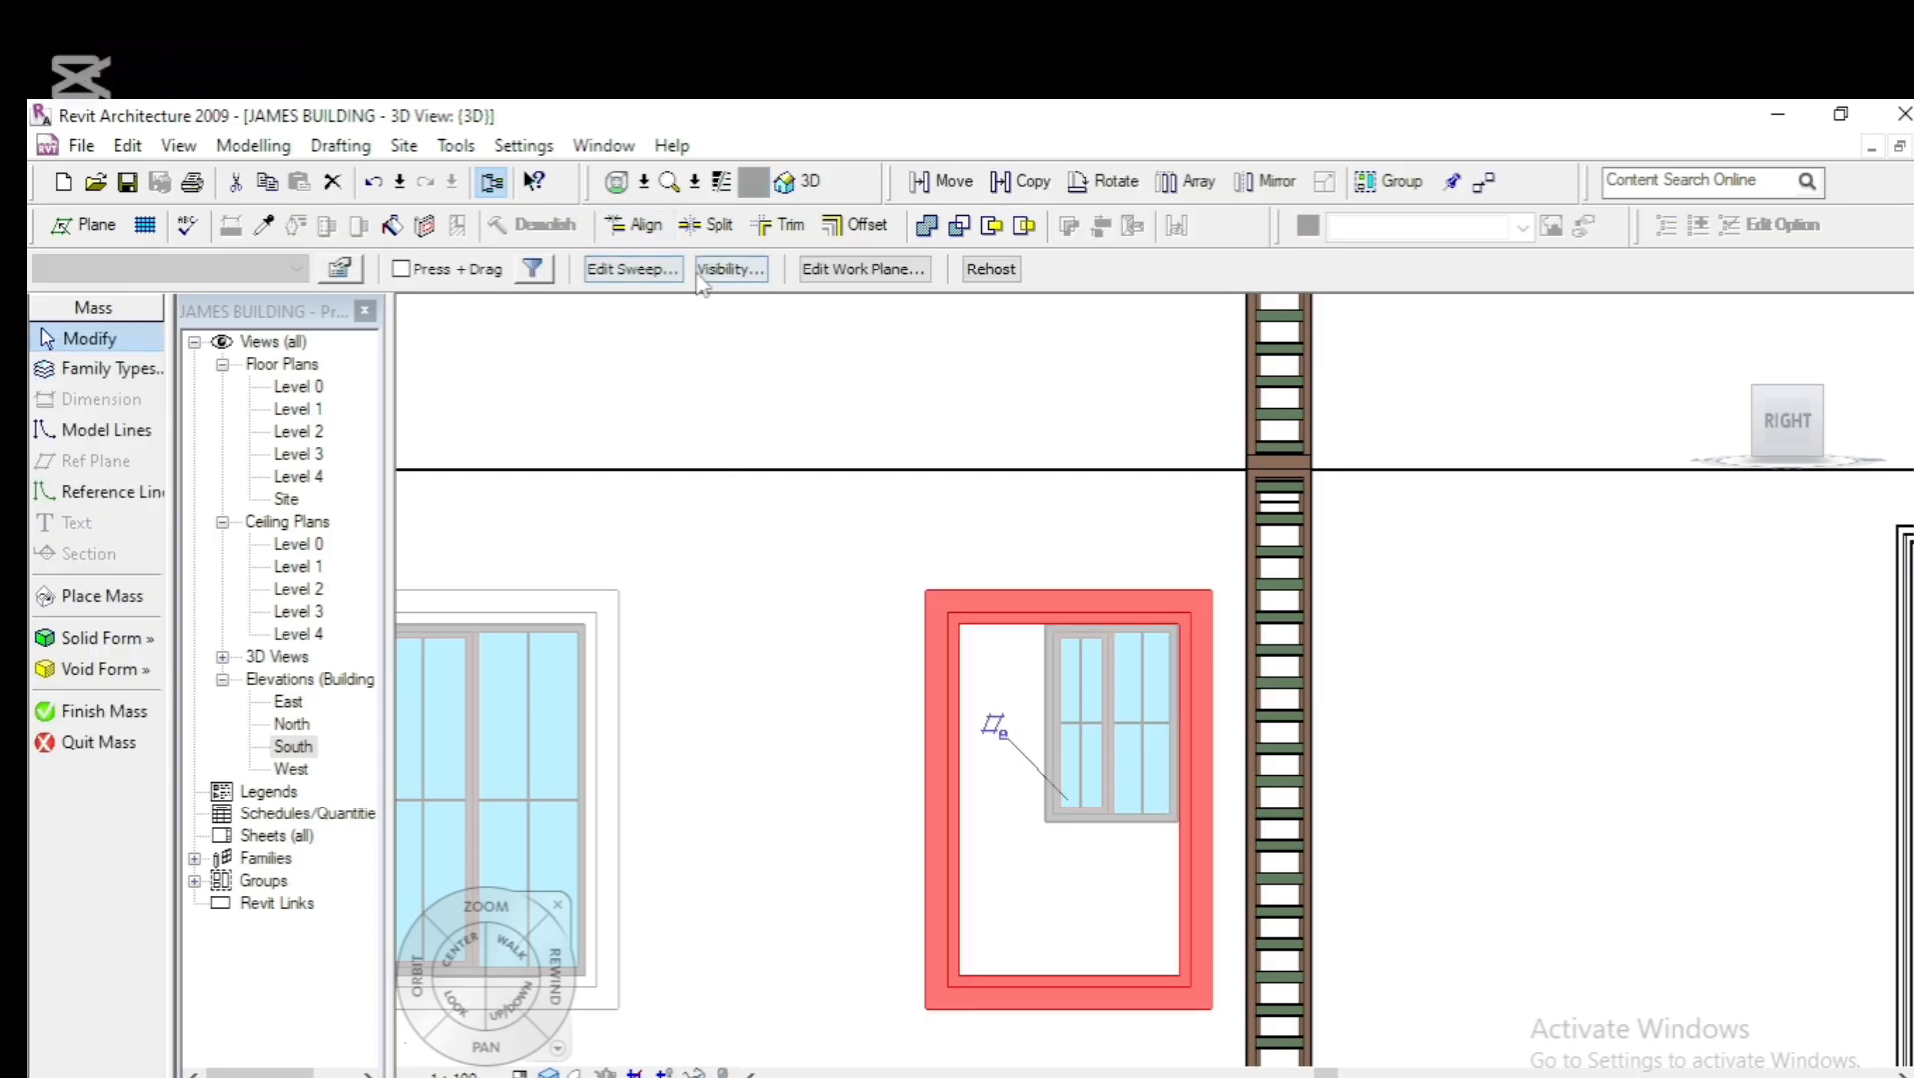
left_click(632, 268)
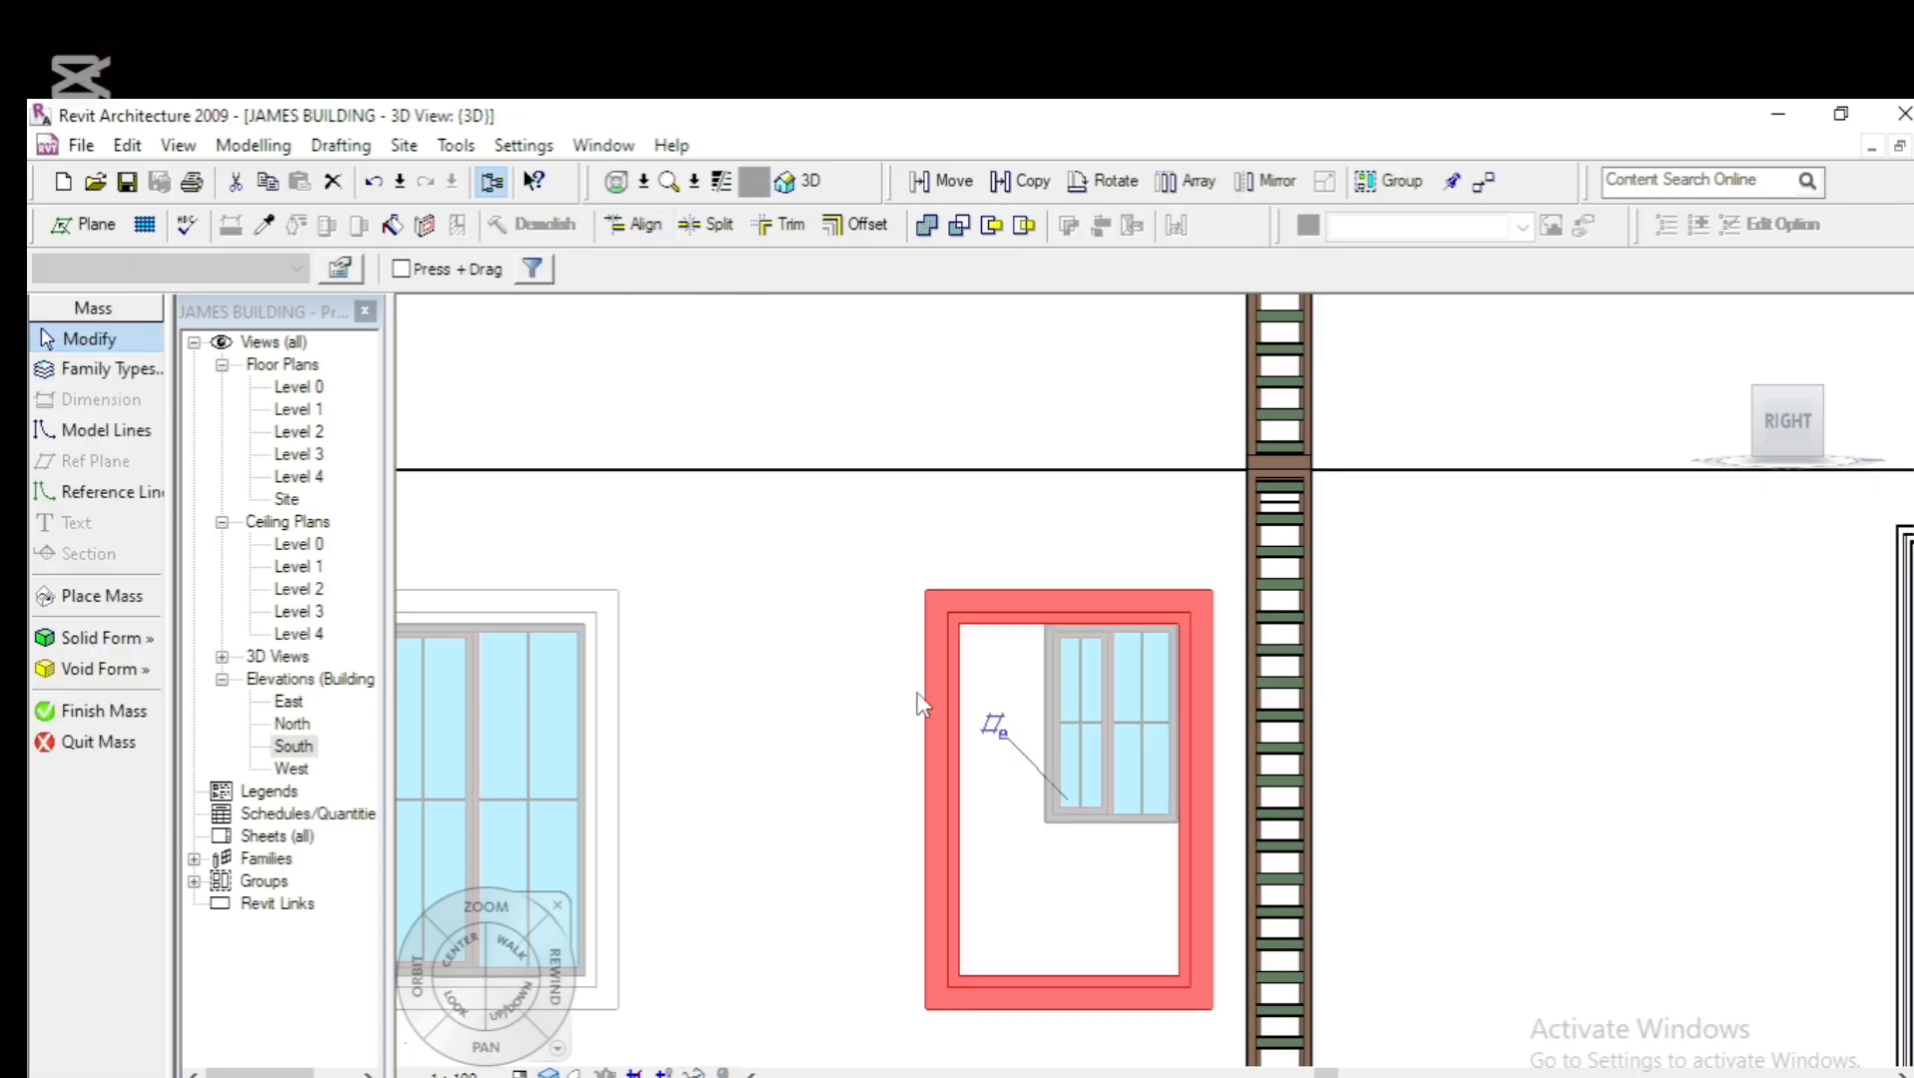
left_click(955, 765)
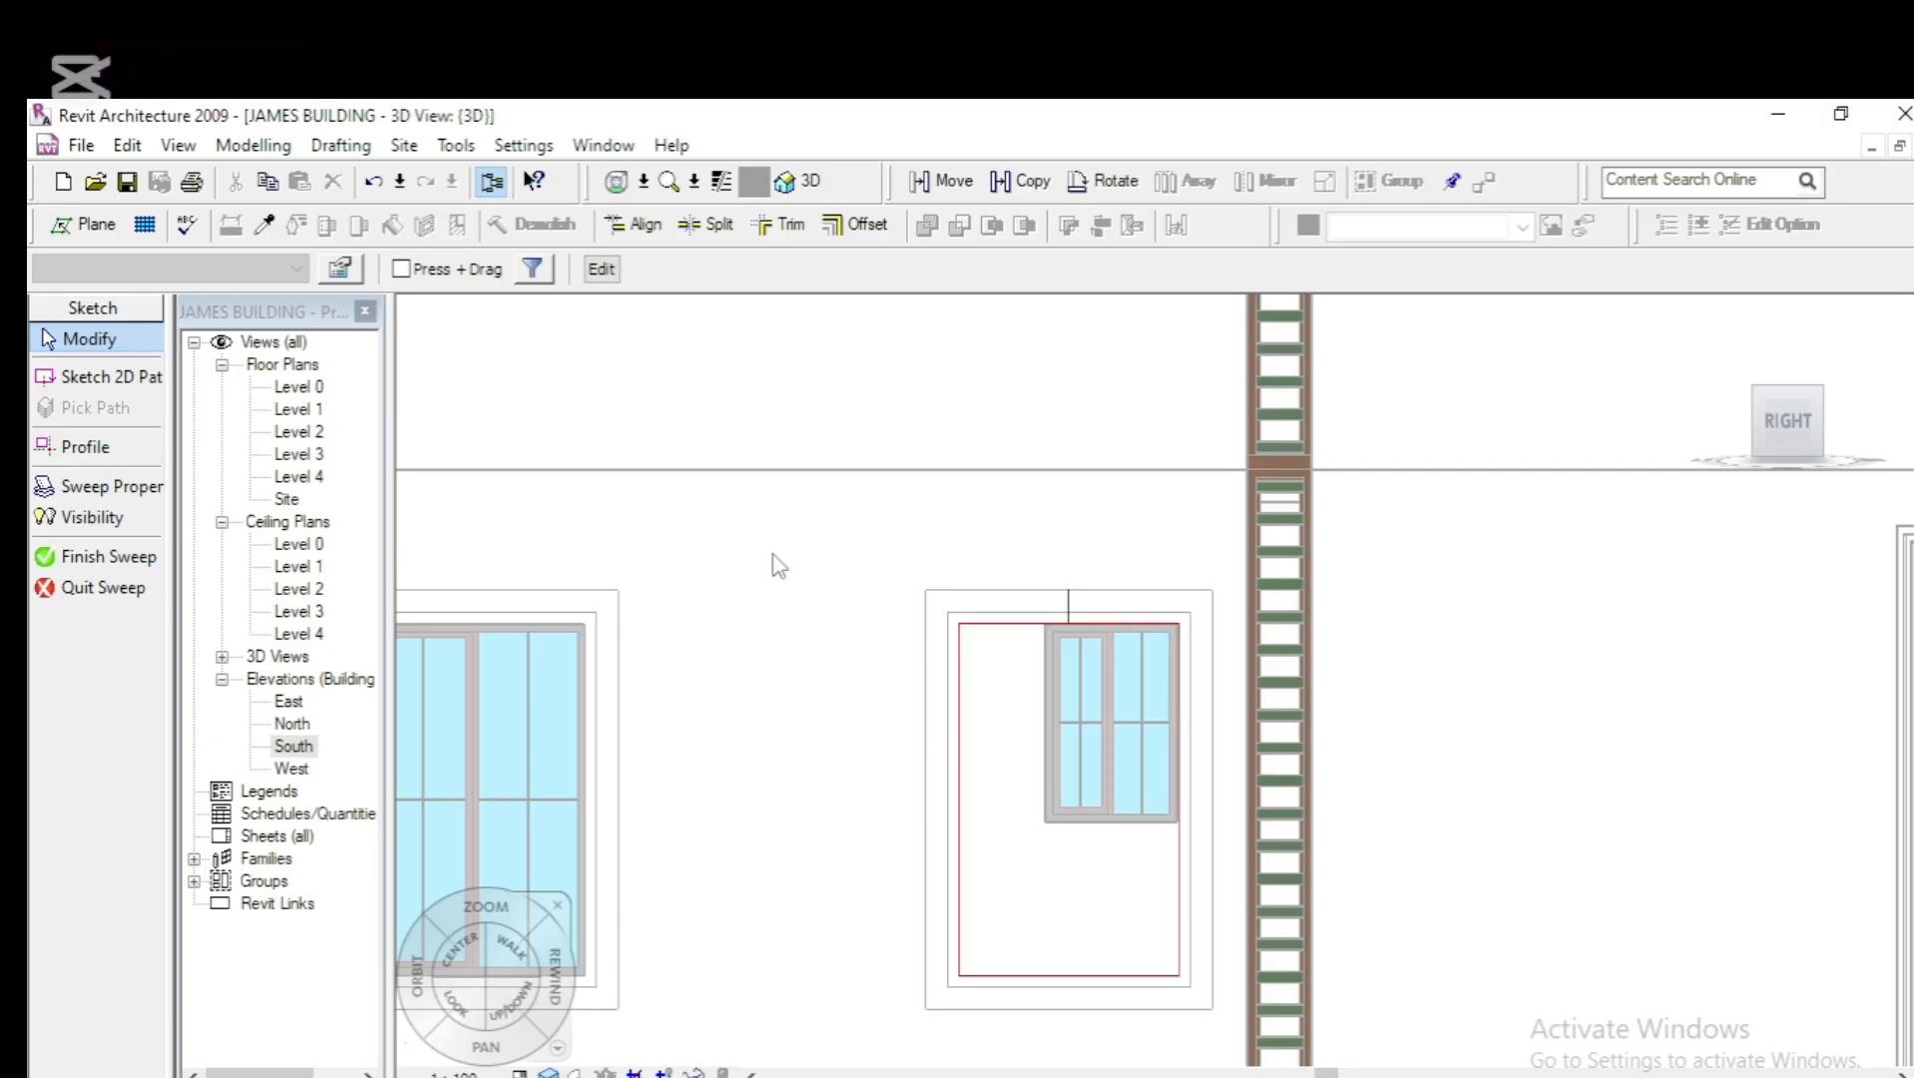
left_click(601, 270)
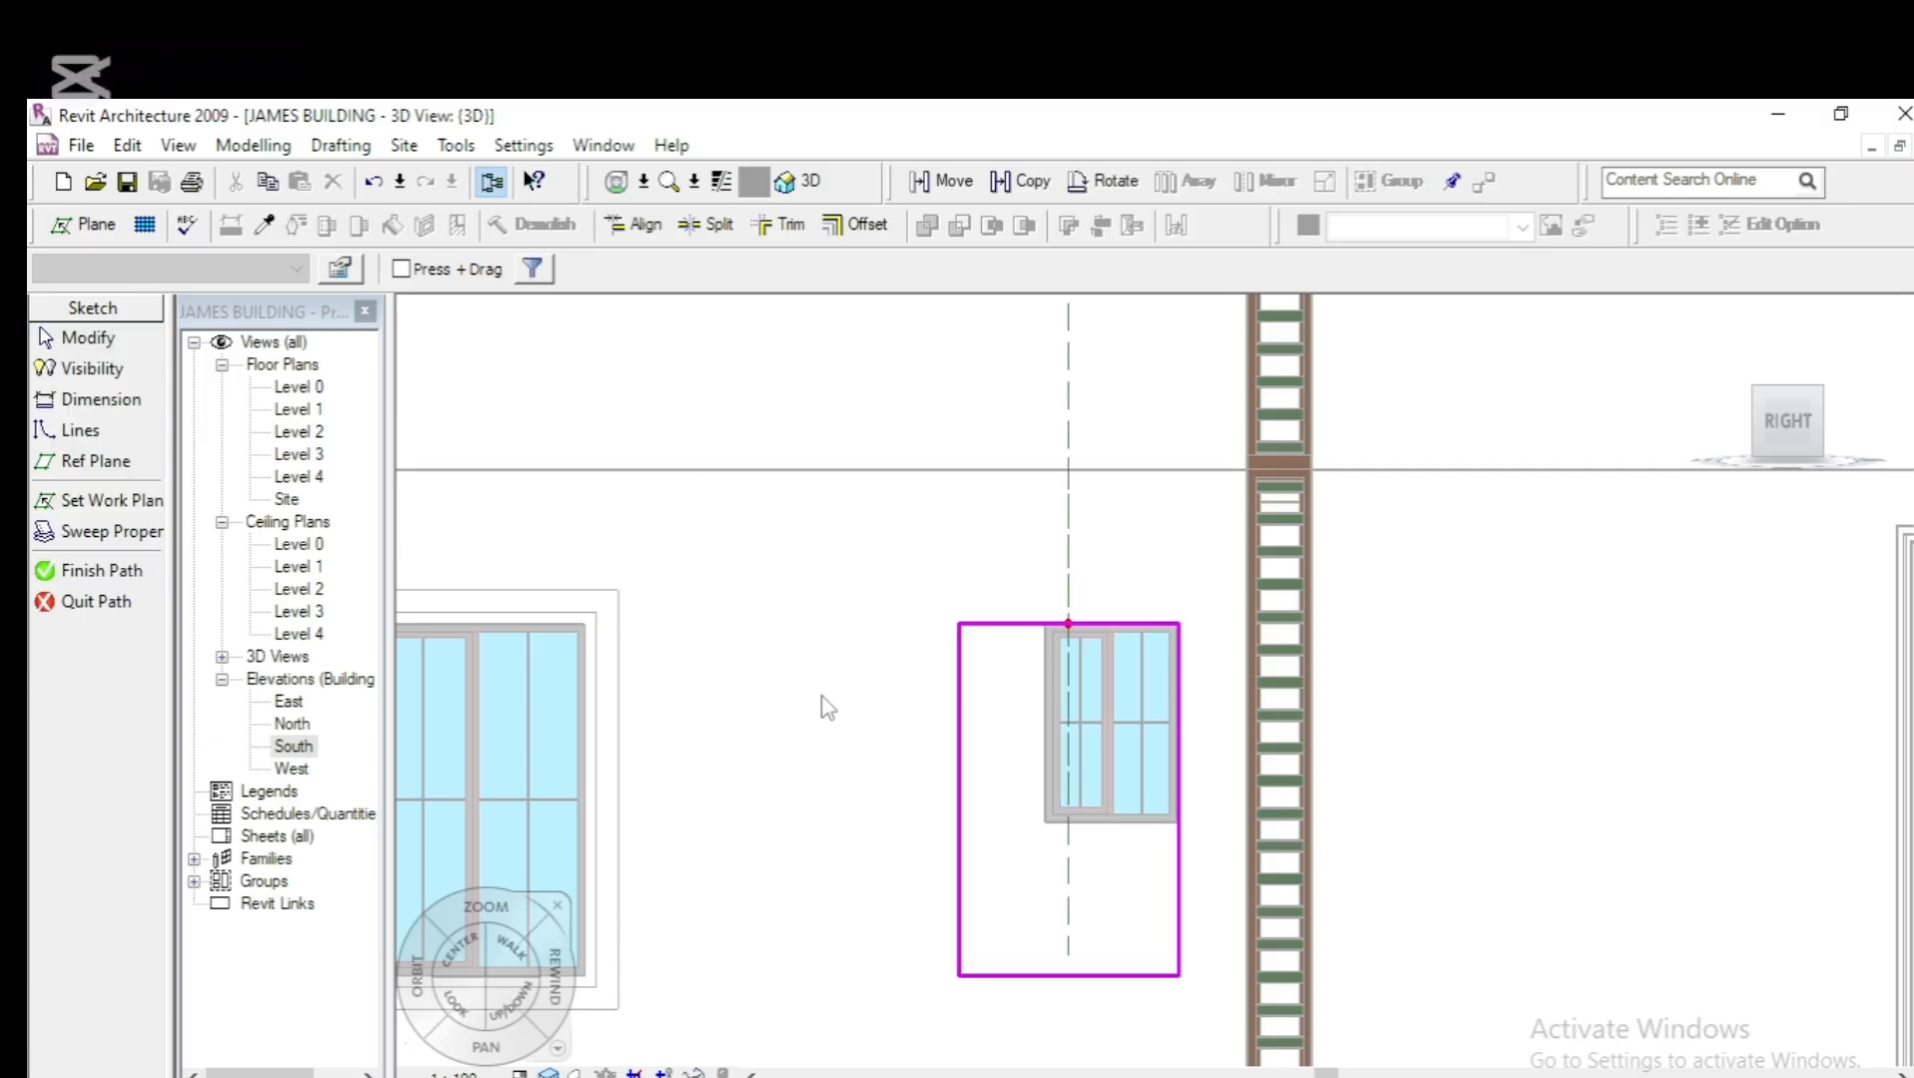
Move the sweep path's left line to the small window's left edge, making the path about 610 mm wide
left_click(960, 810)
left_click_drag(999, 797, 1051, 802)
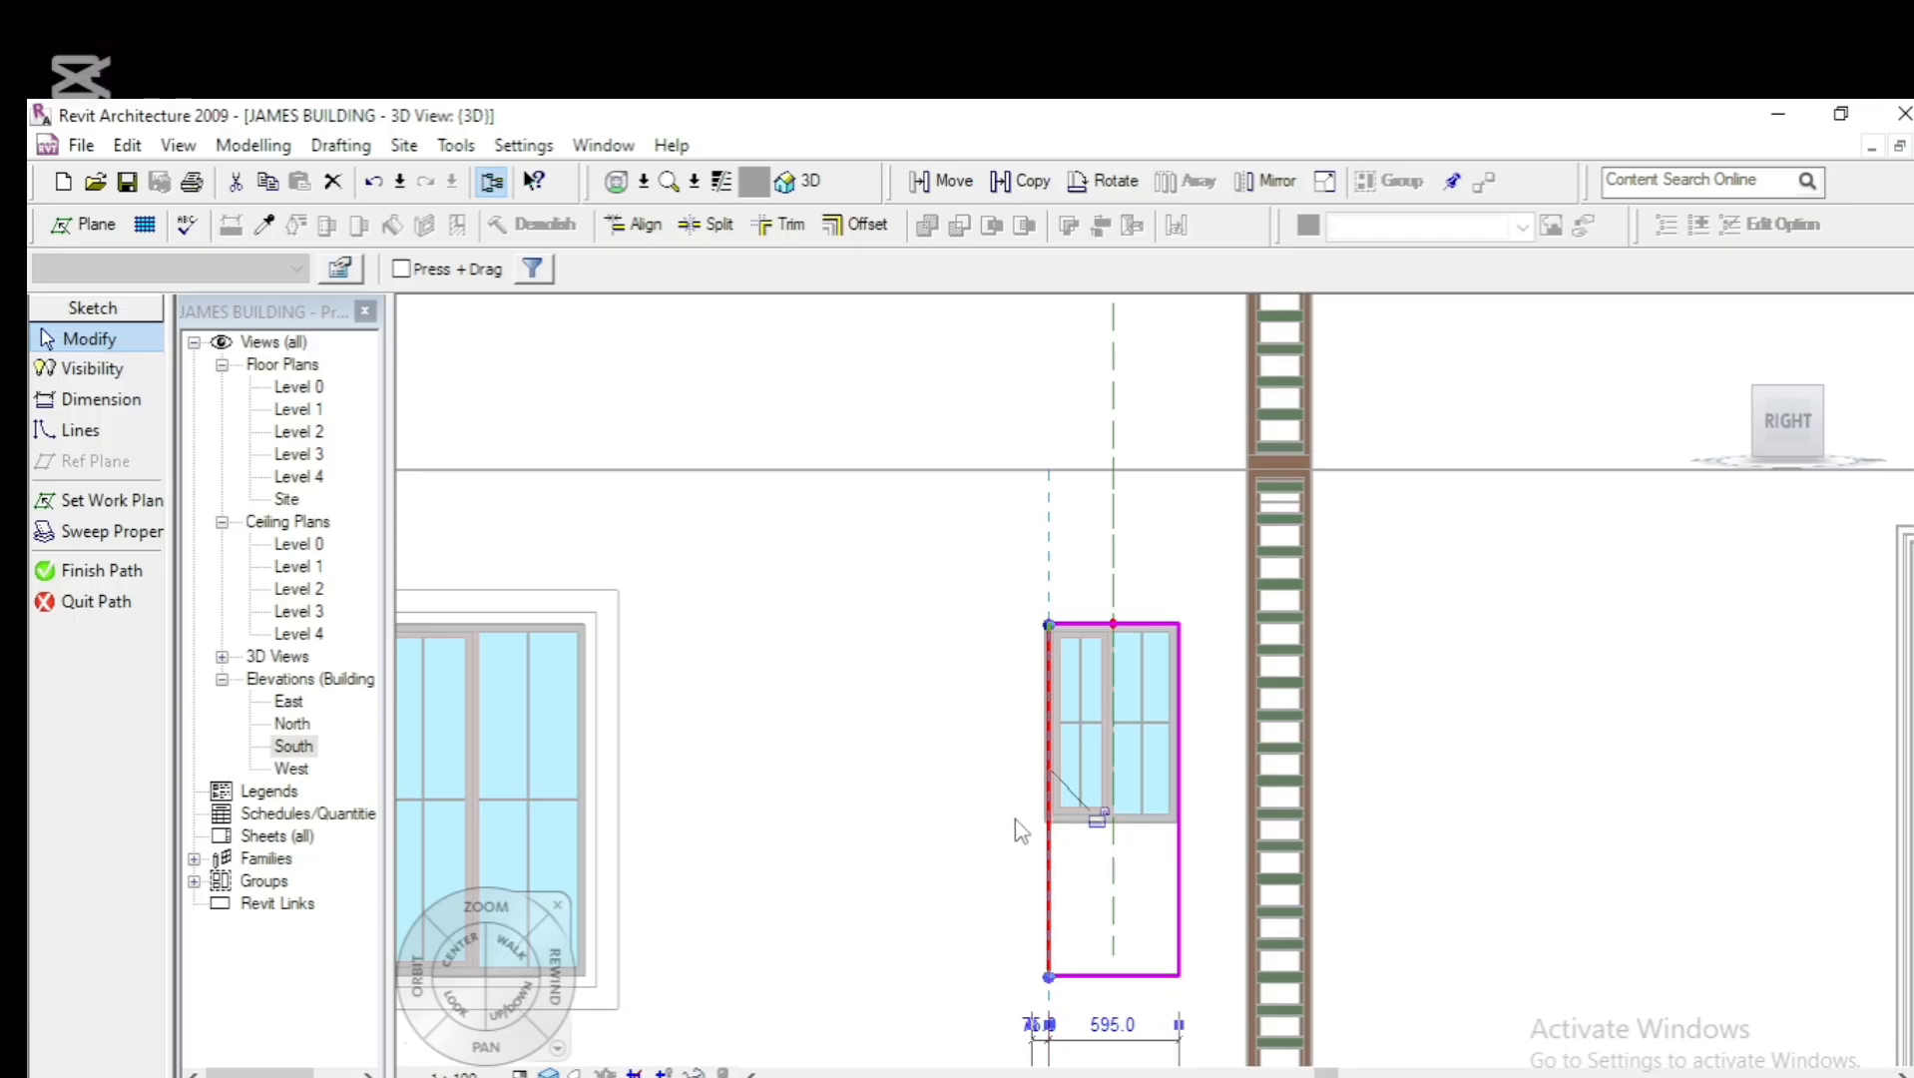
scroll(1022, 808, "up", 4)
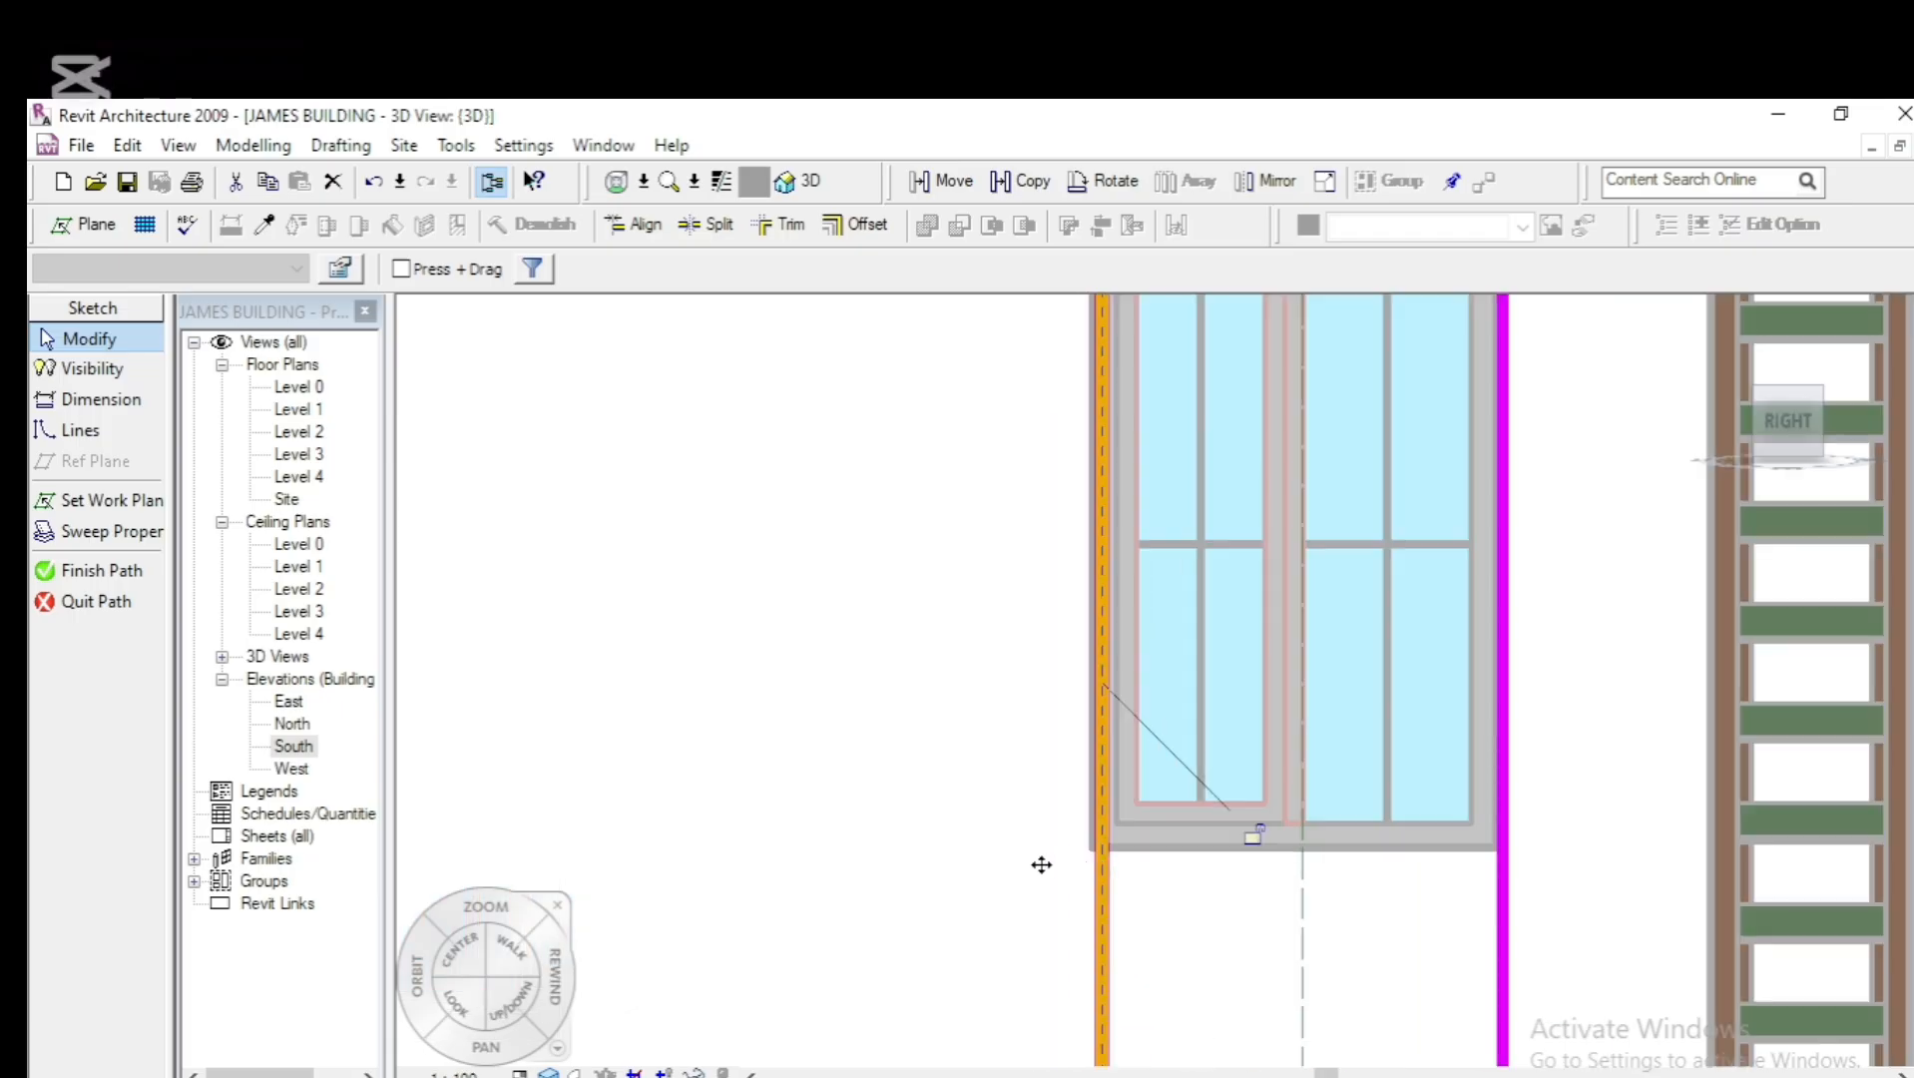
left_click_drag(1041, 864, 1088, 878)
left_click_drag(1093, 878, 1085, 876)
scroll(919, 774, "down", 1)
scroll(919, 774, "down", 3)
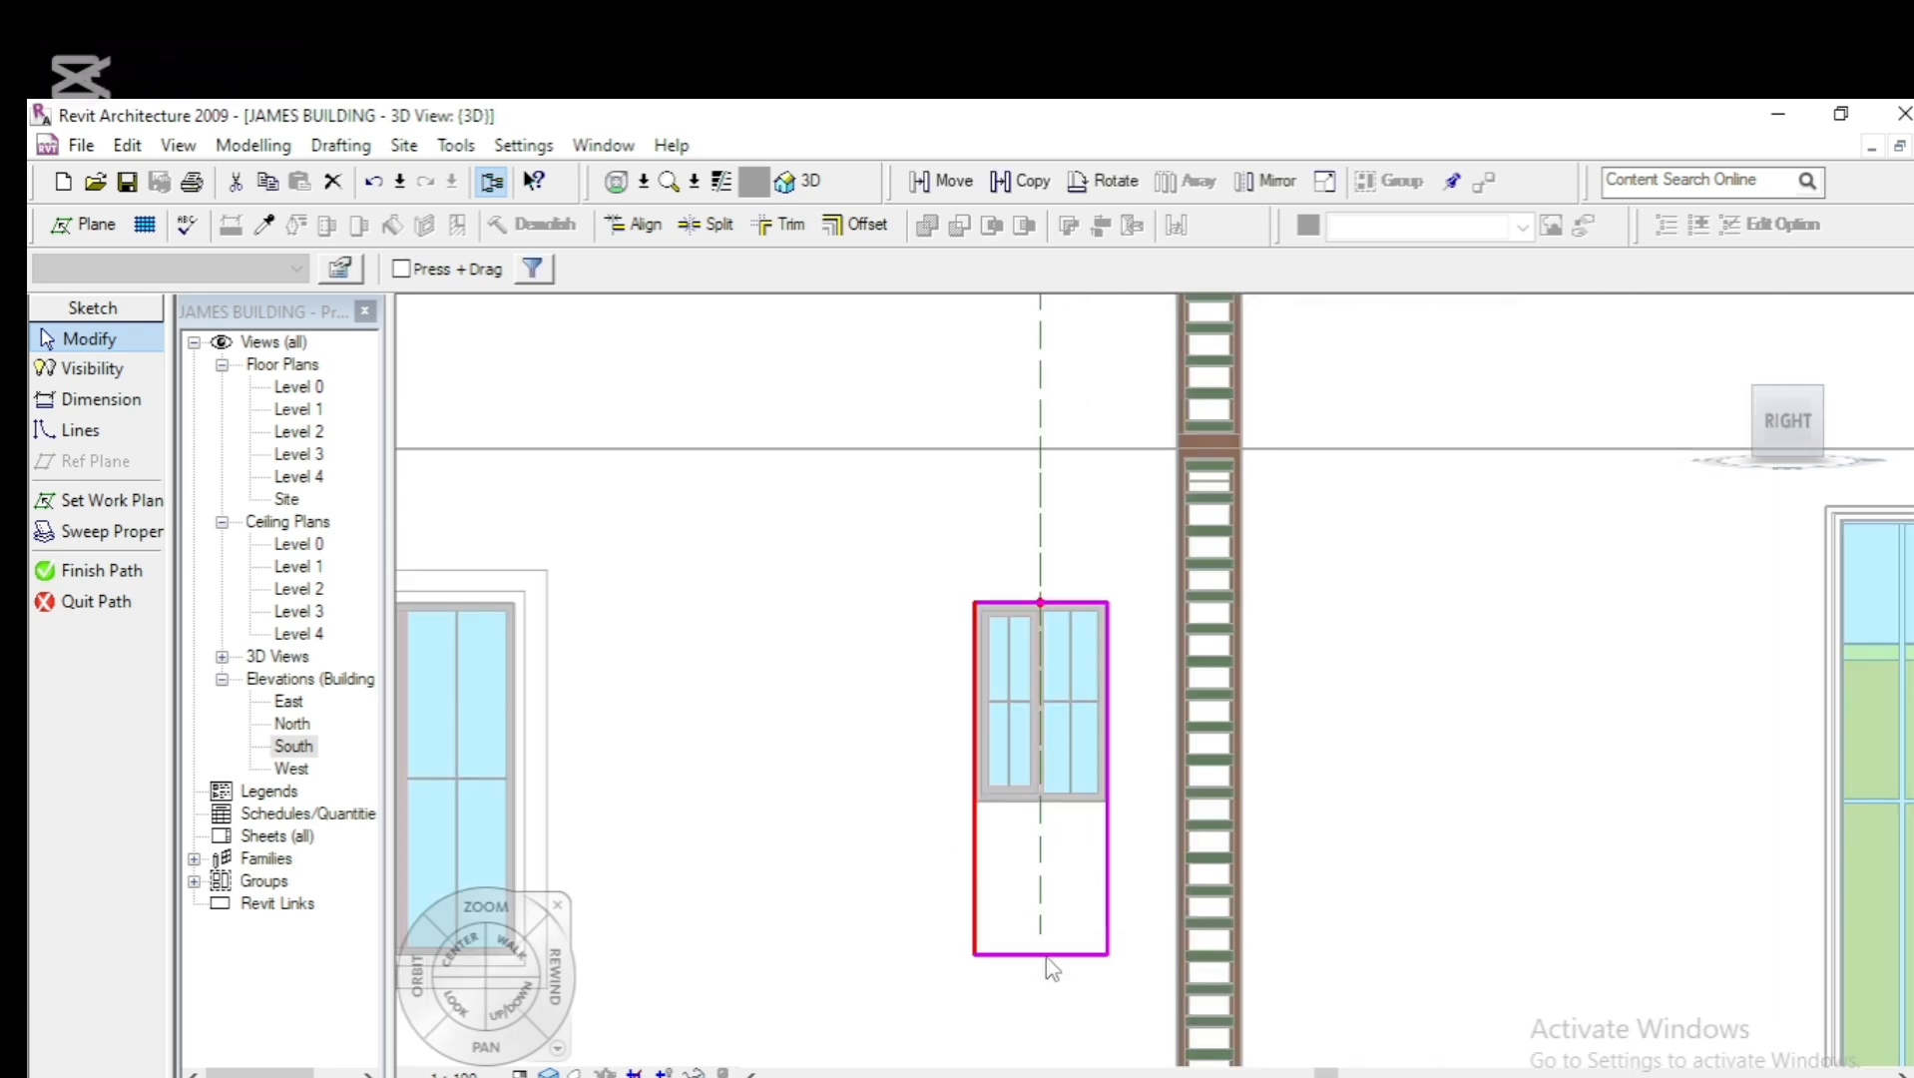
Raise the sweep path's bottom line to the small window's bottom edge, making the path about 900 mm high
scroll(1006, 920, "up", 3)
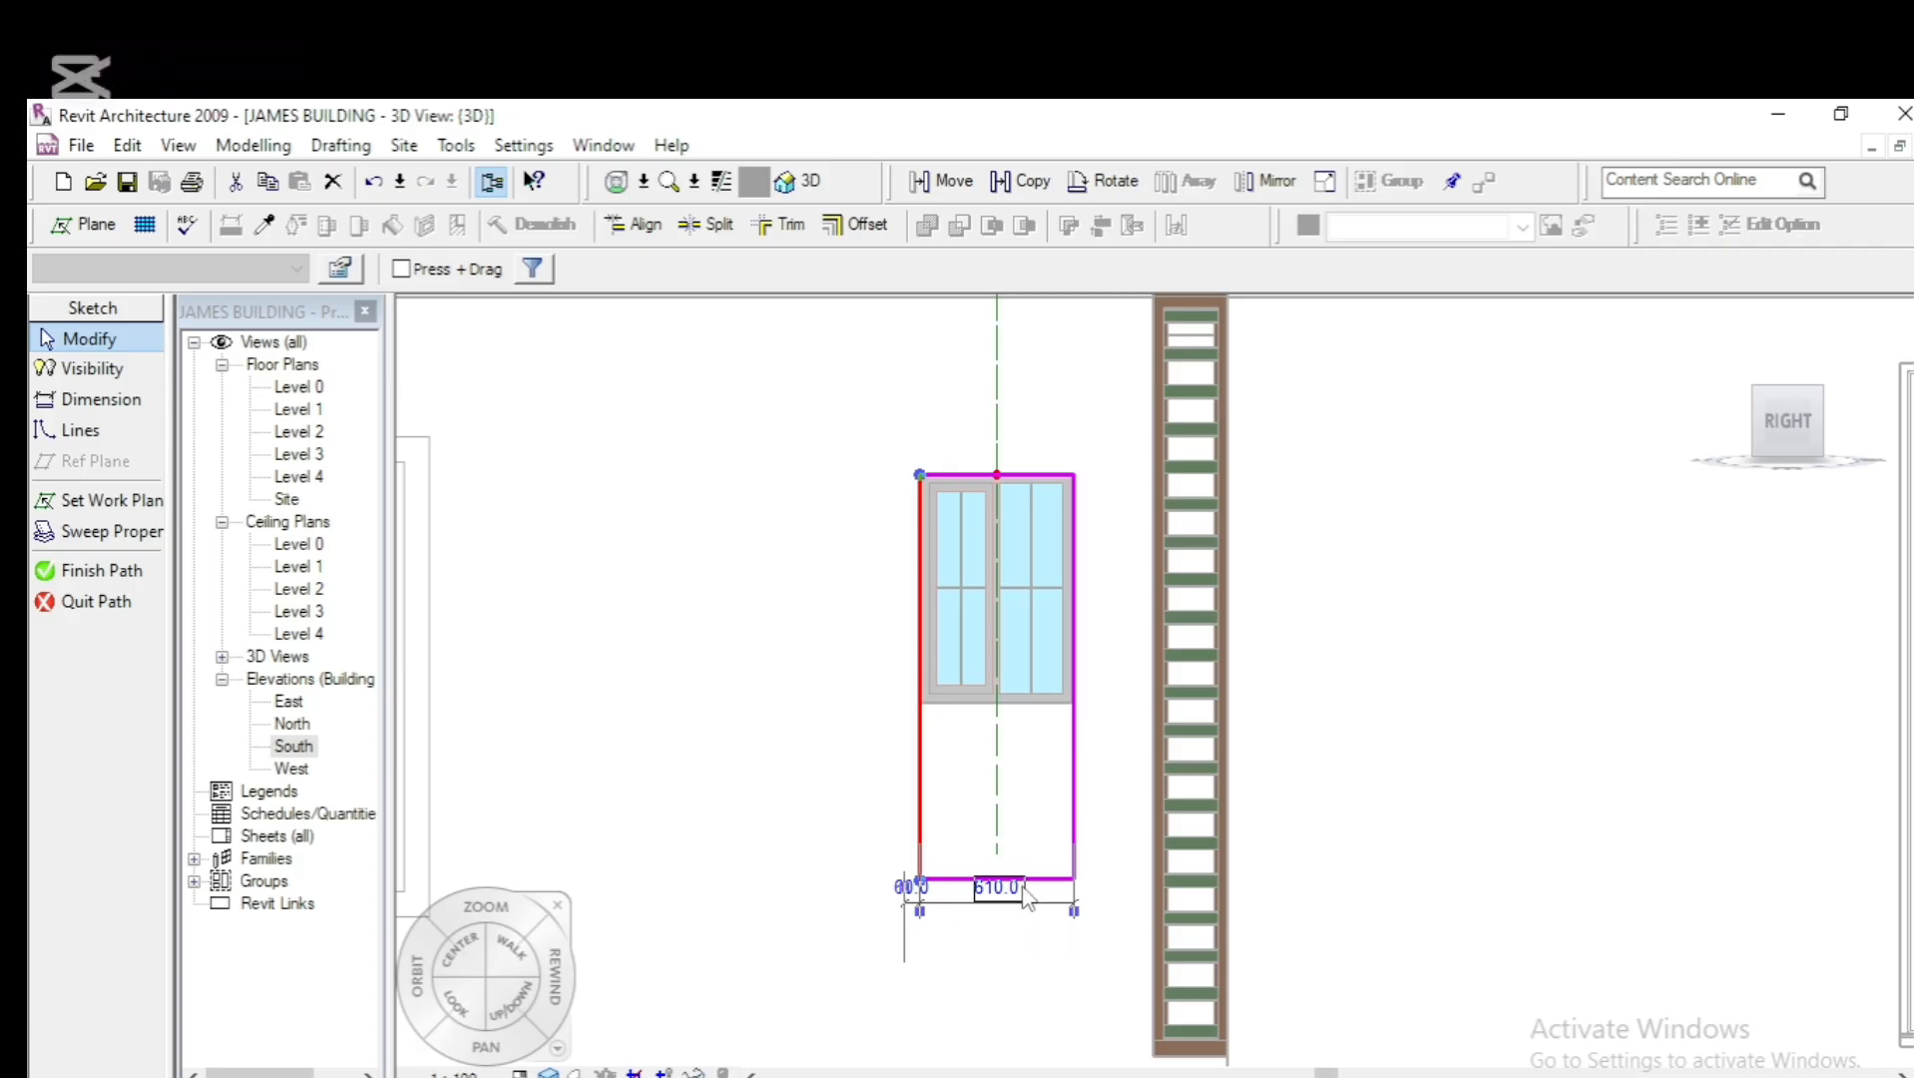
left_click_drag(1051, 888, 1036, 704)
scroll(779, 814, "down", 2)
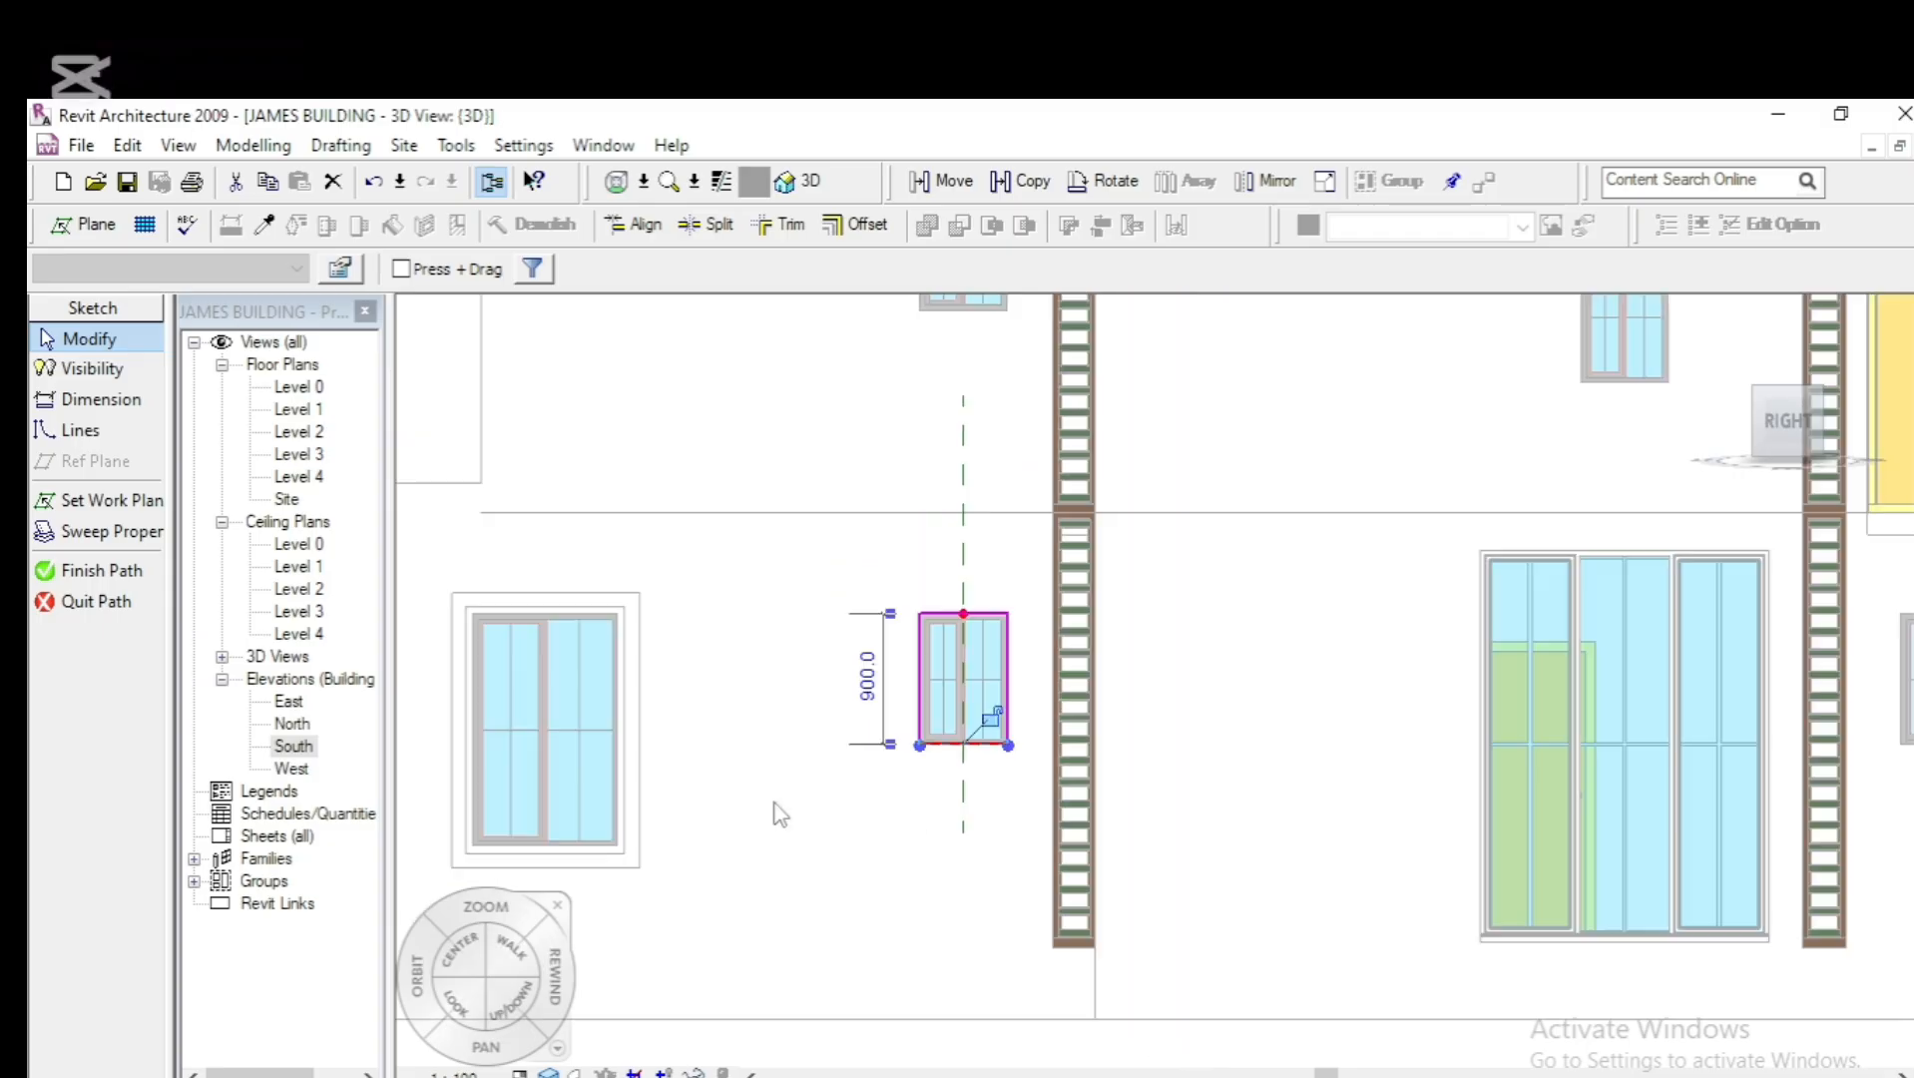
Finish the edited path, the sweep and the mass of the surround around the small ground-floor window
left_click(106, 571)
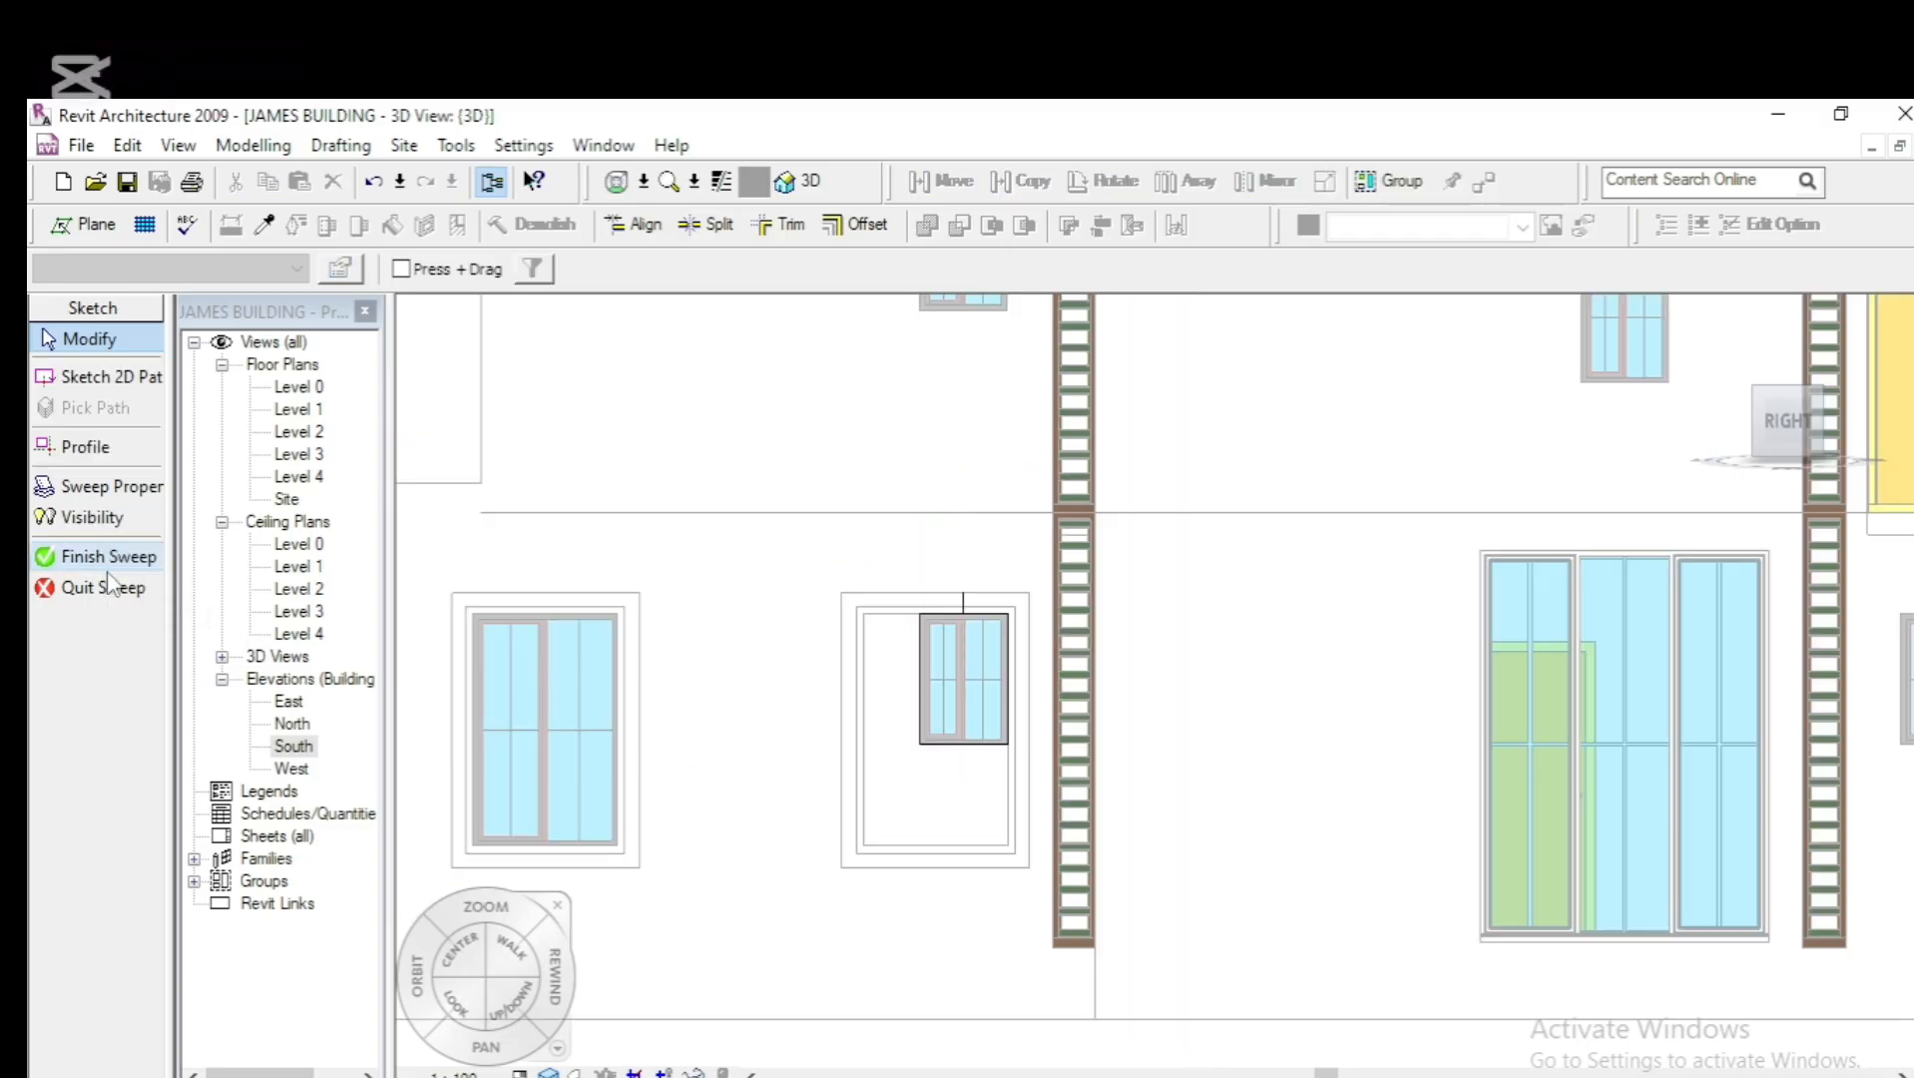
left_click(80, 561)
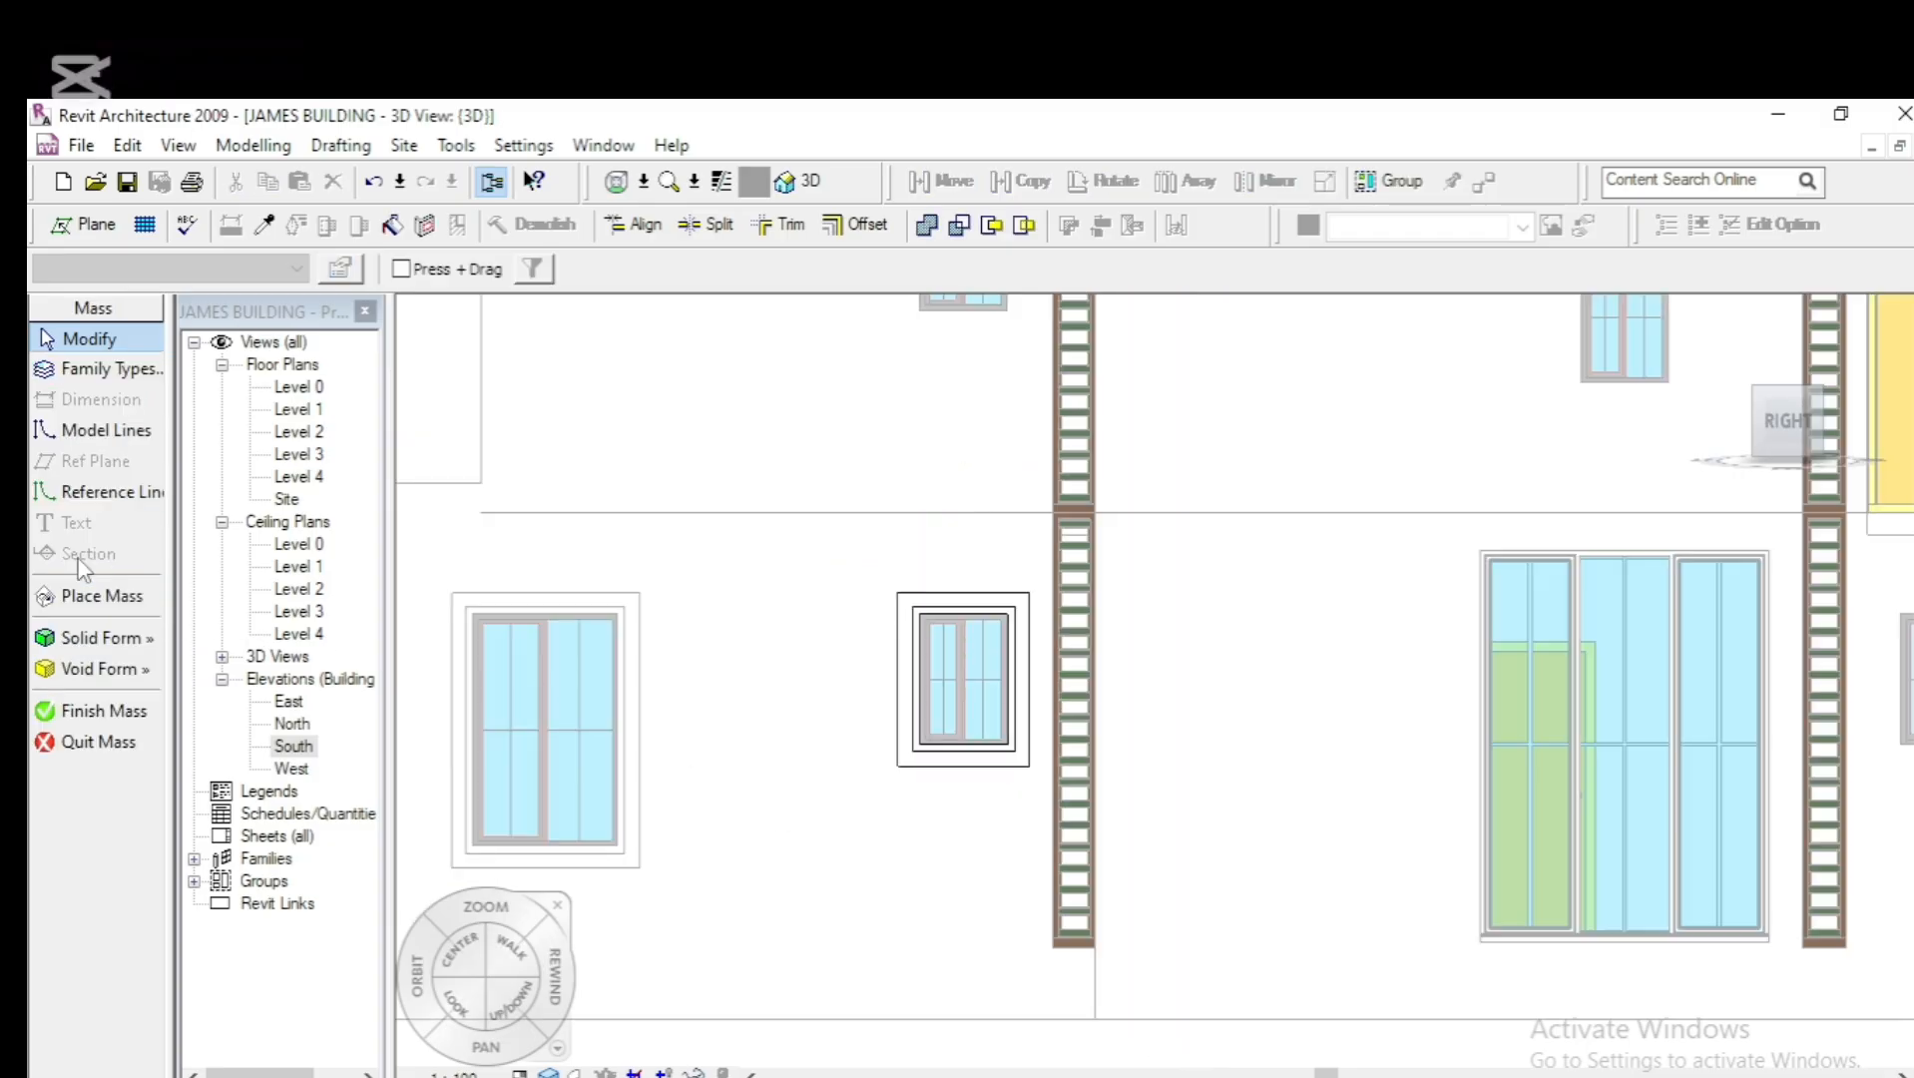
left_click(95, 714)
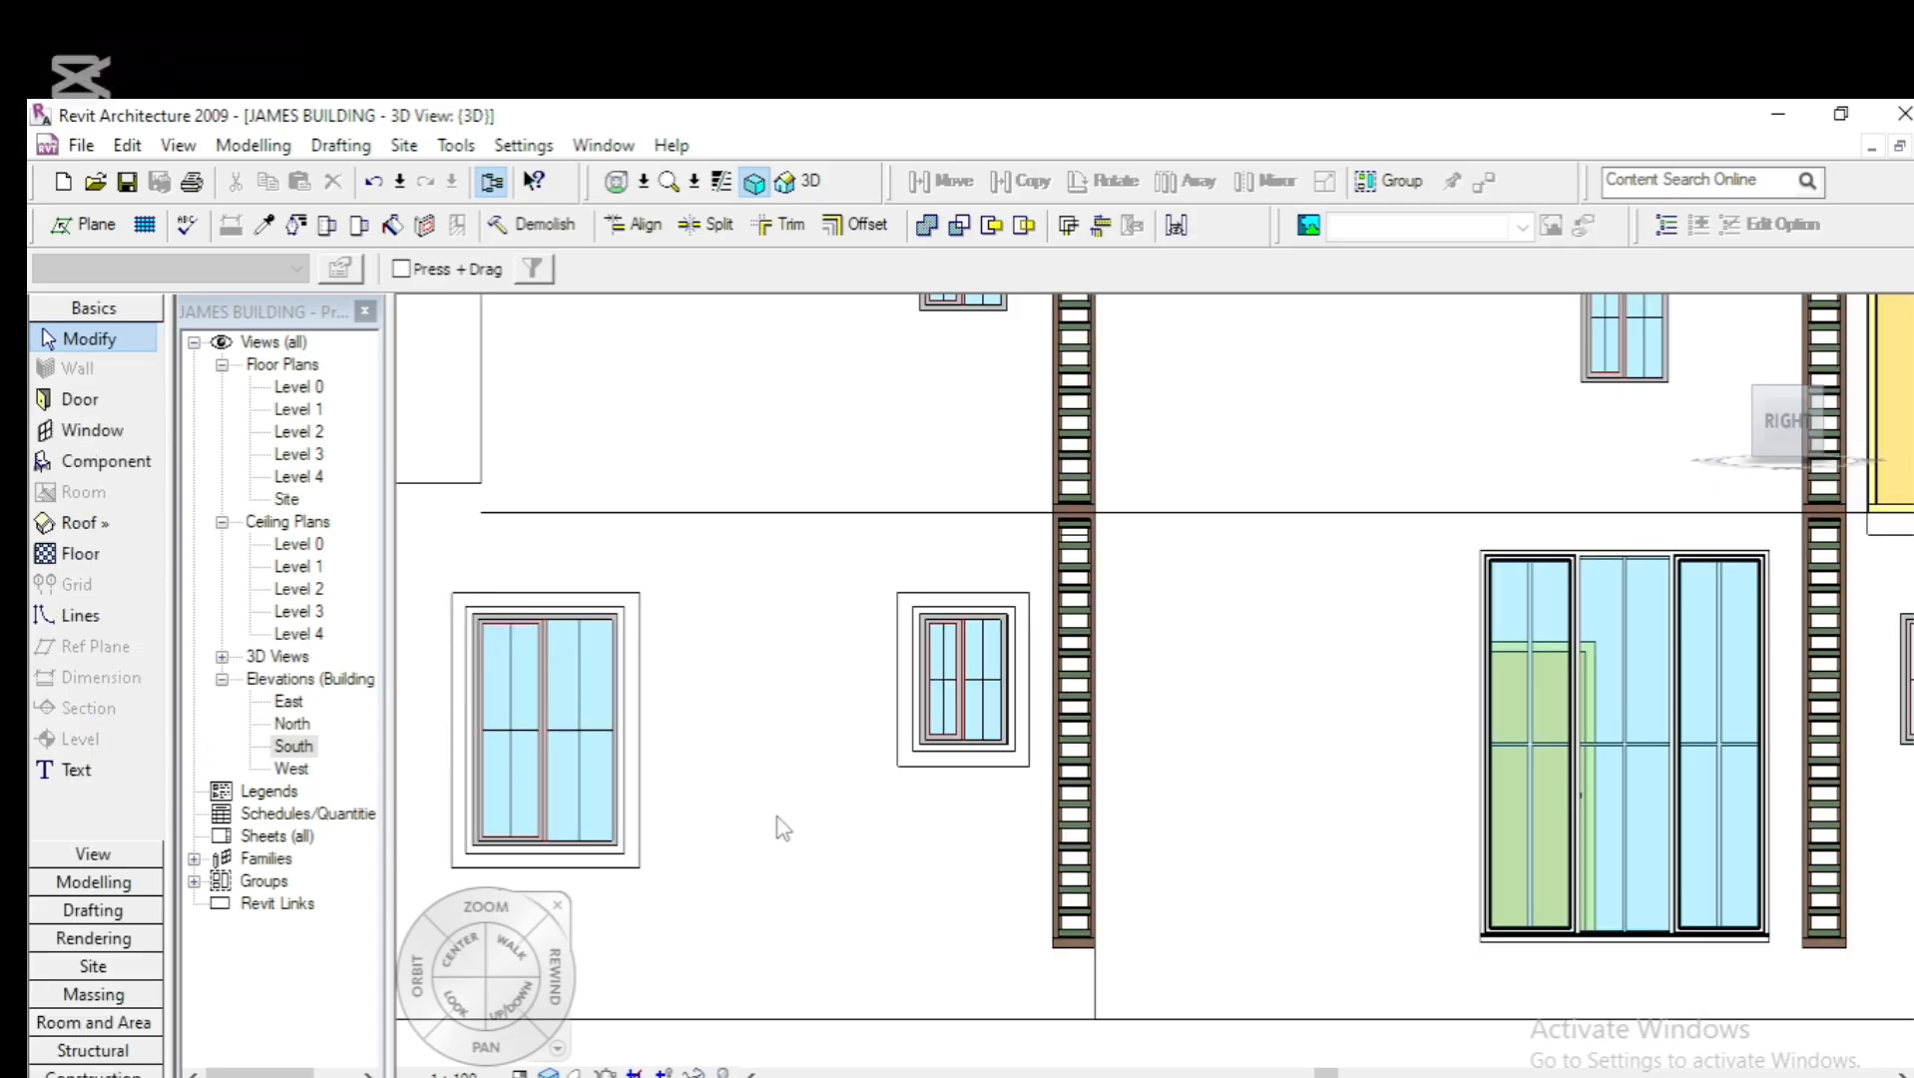
Raise the upper-floor window above the glass door until its sill is 1300 mm above the floor level
scroll(822, 843, "down", 3)
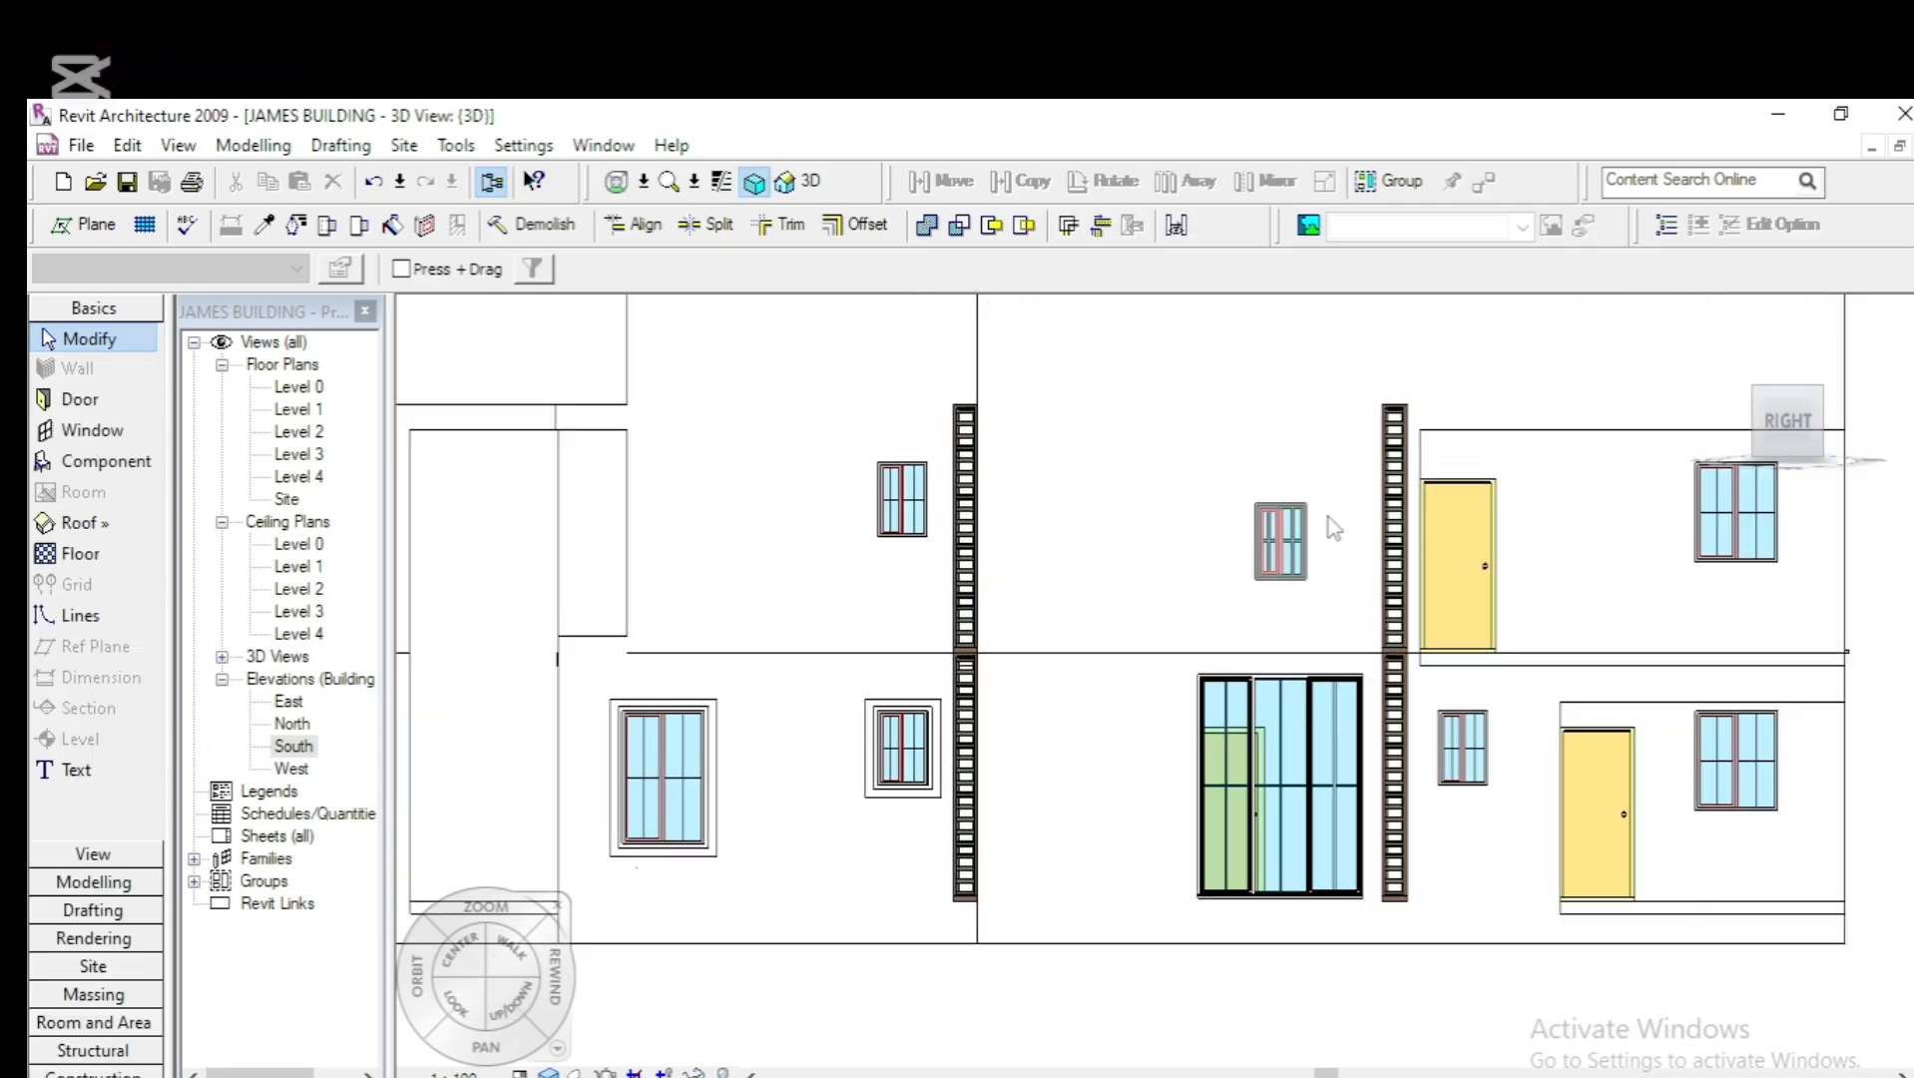
left_click(1309, 534)
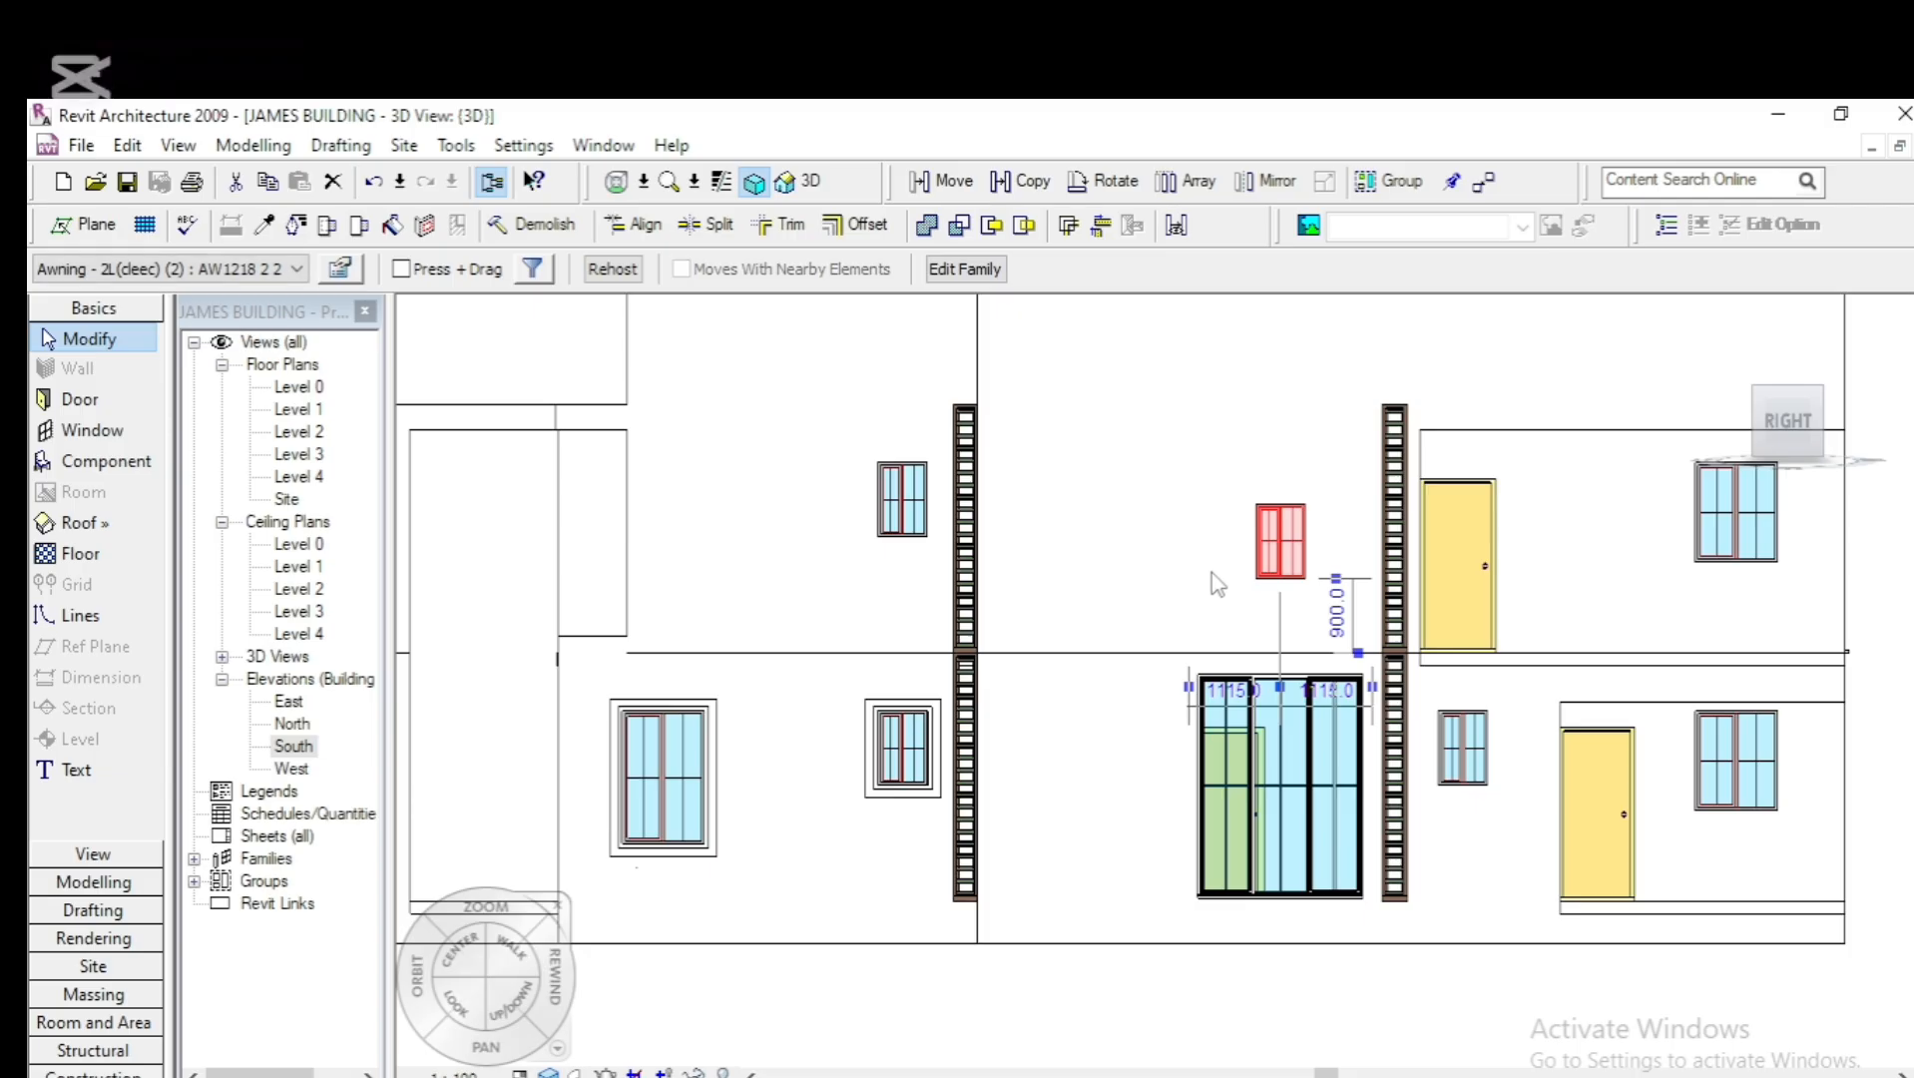
left_click(903, 499)
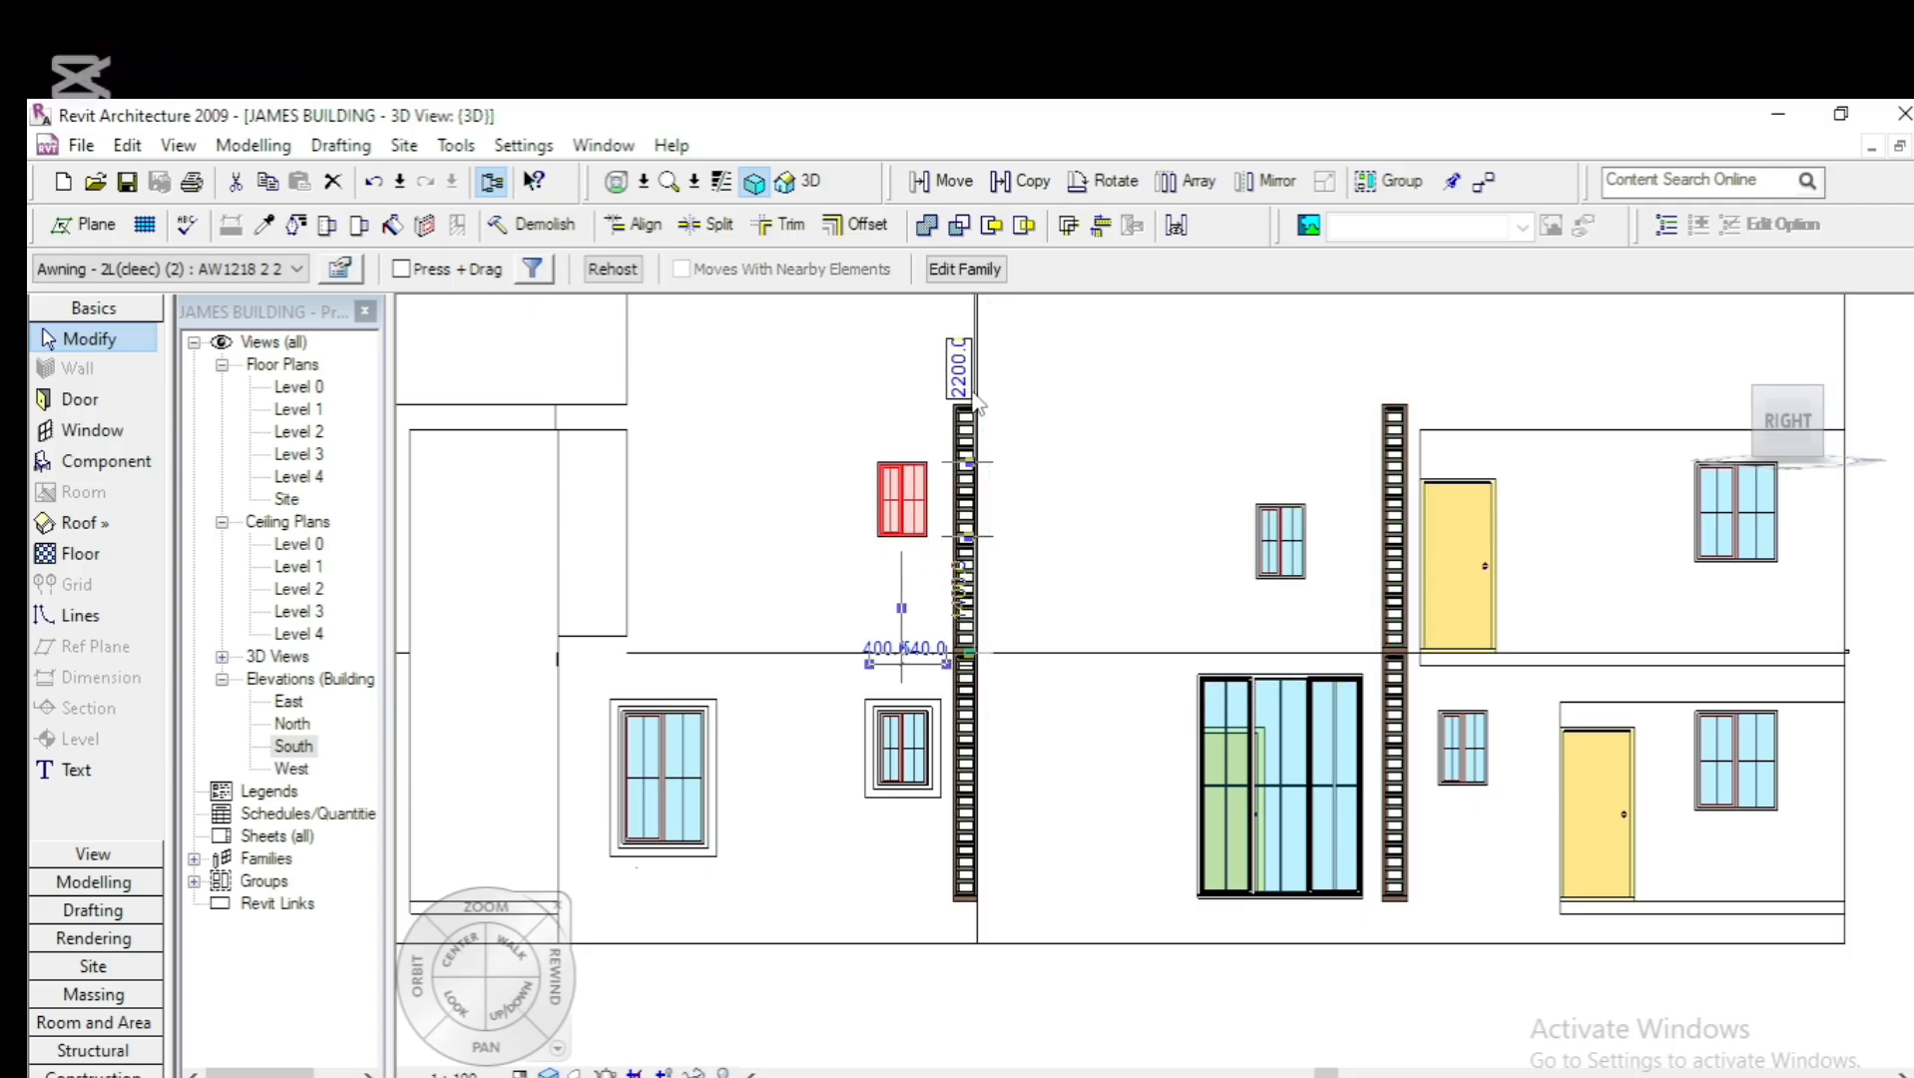
left_click(1272, 544)
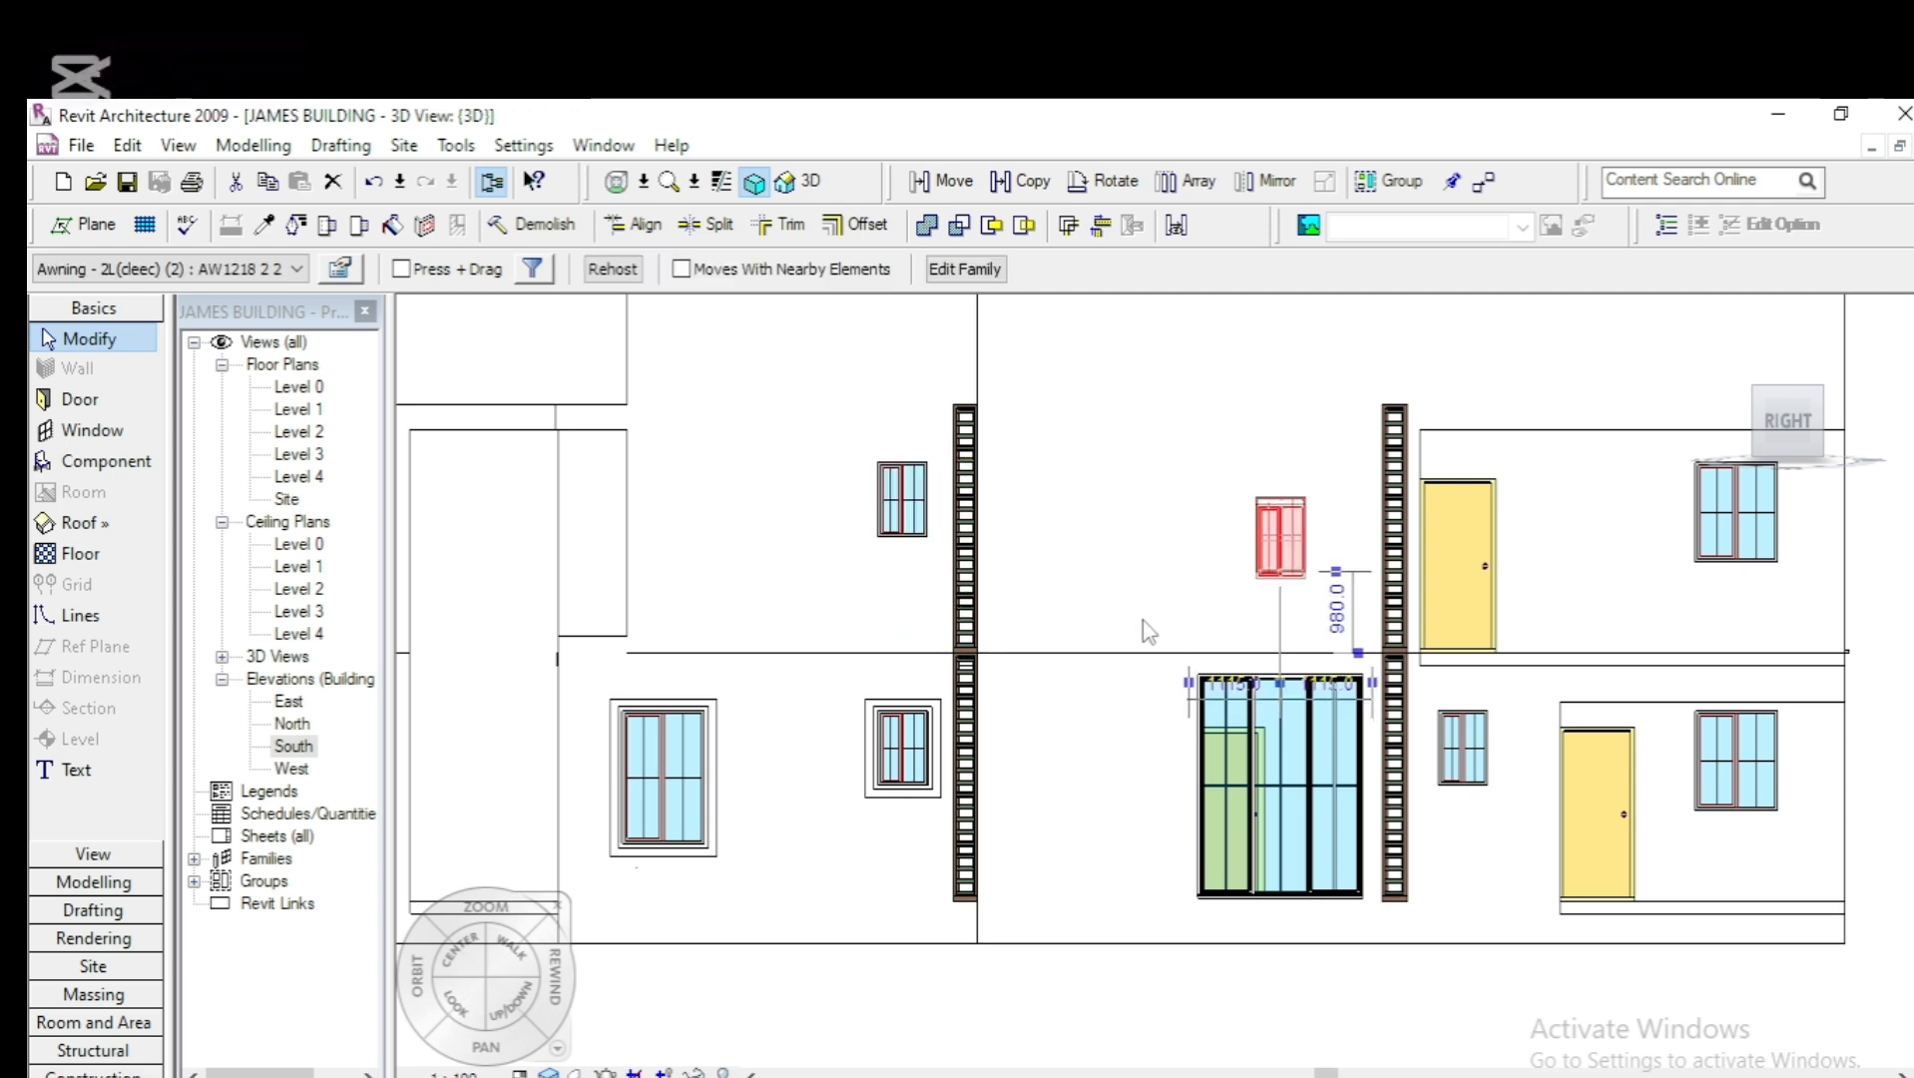
key("Up")
key("Up")
key("Up")
key("Up")
key("Up")
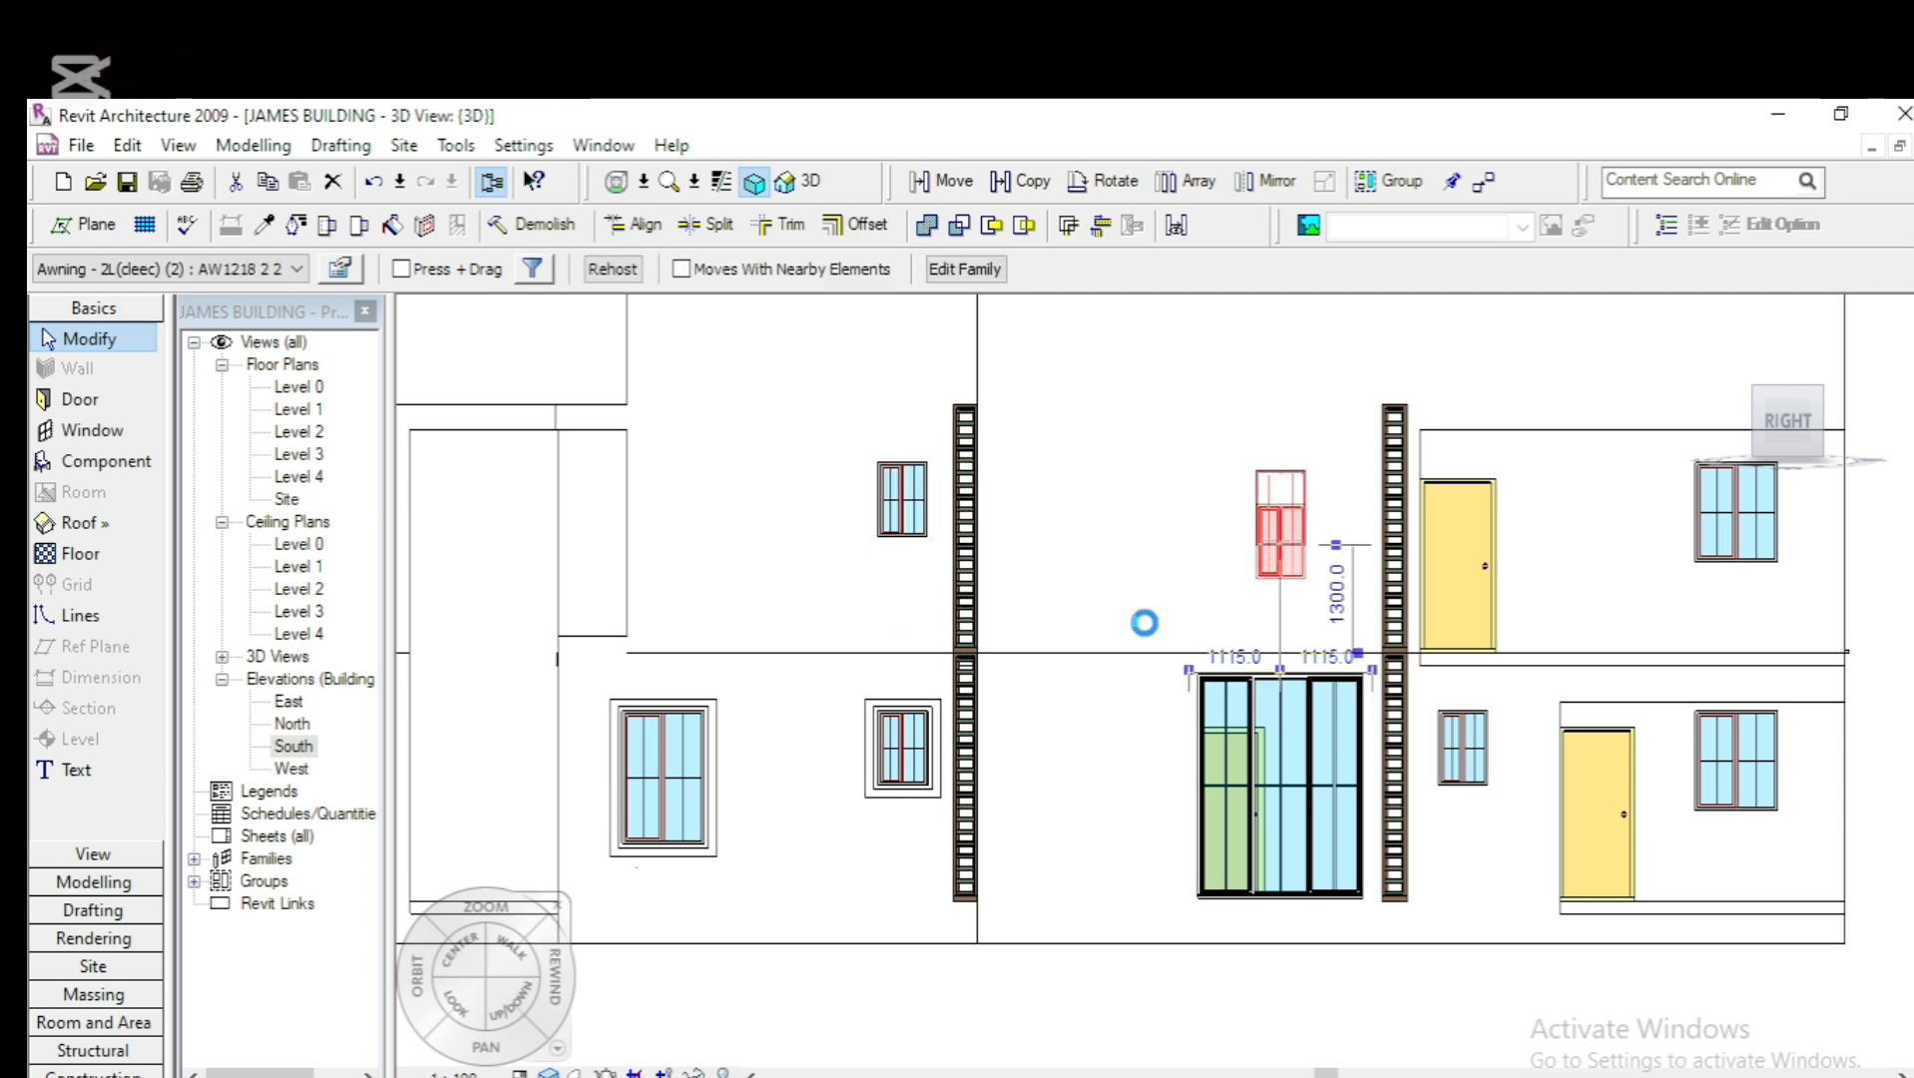
key("Up")
key("Up")
key("Up")
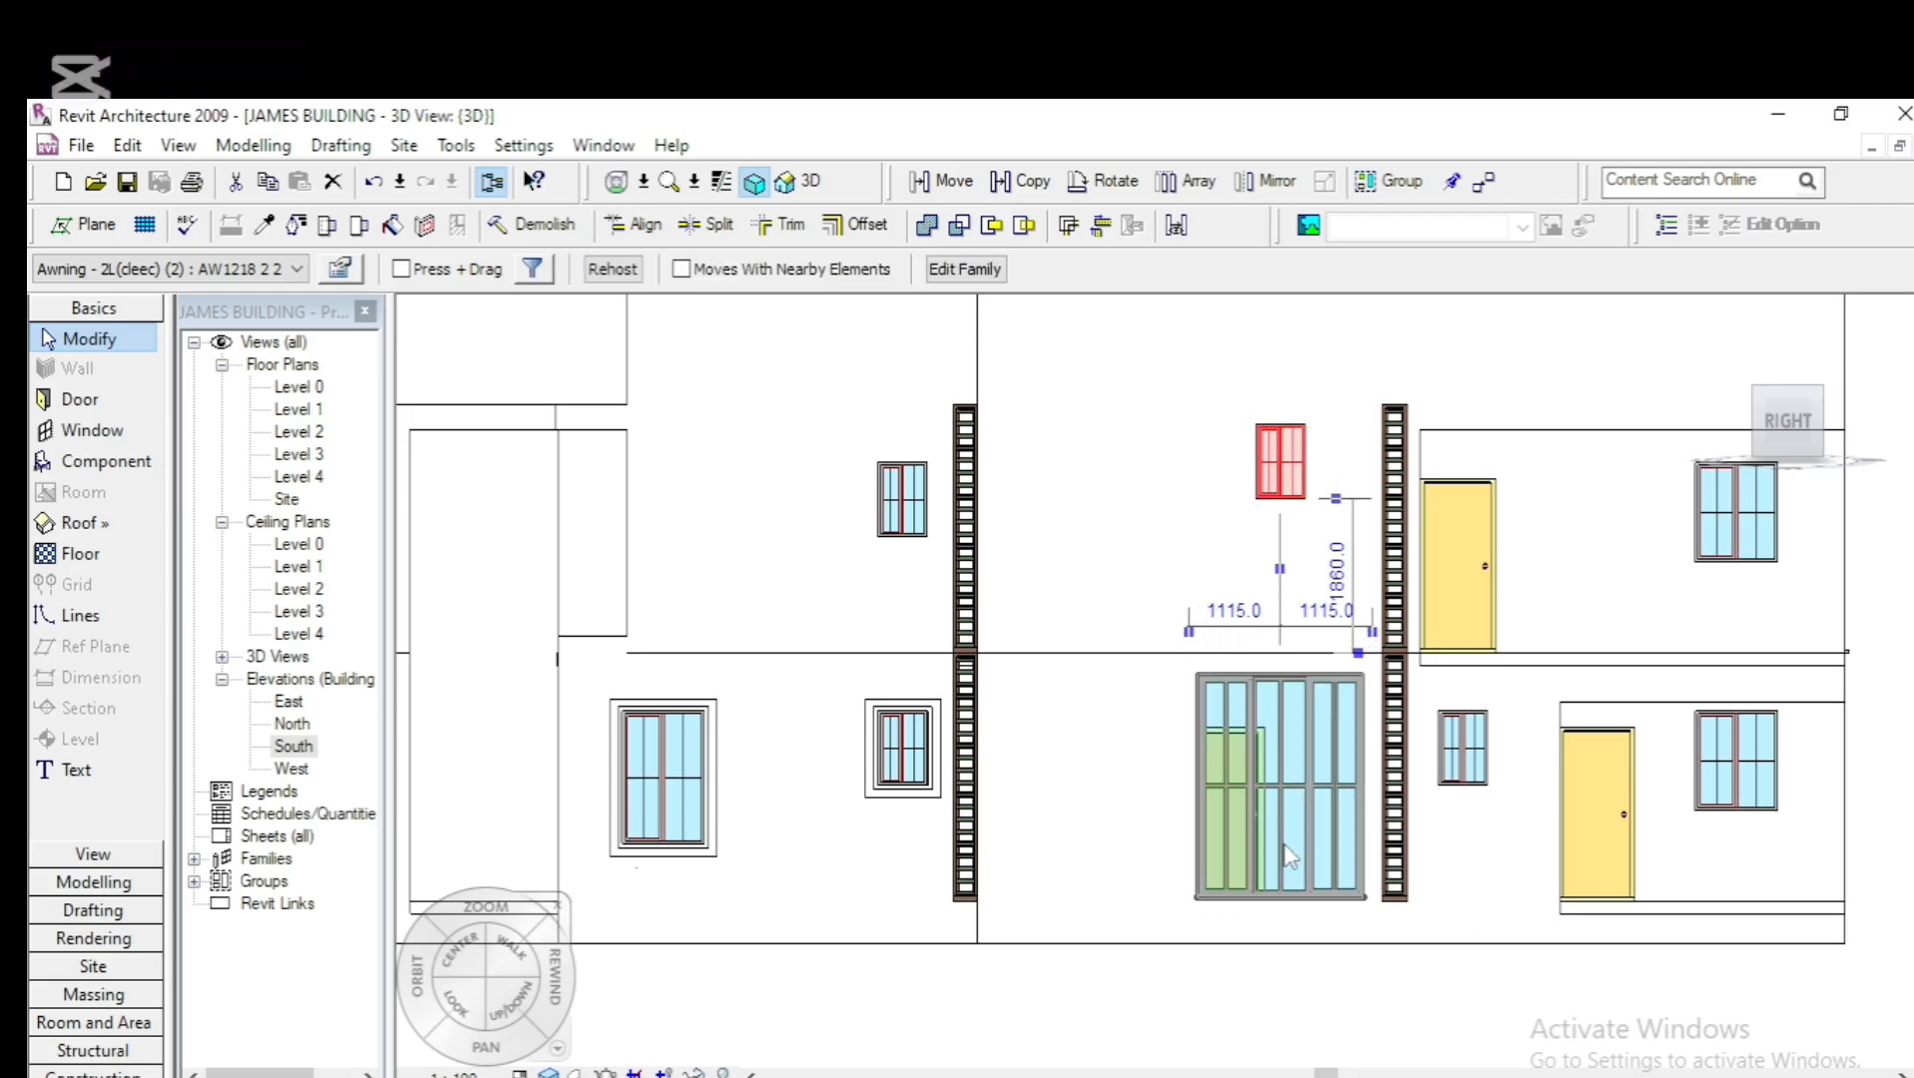
key("Down")
key("Down")
key("Down")
key("Down")
key("Down")
key("Down")
key("Down")
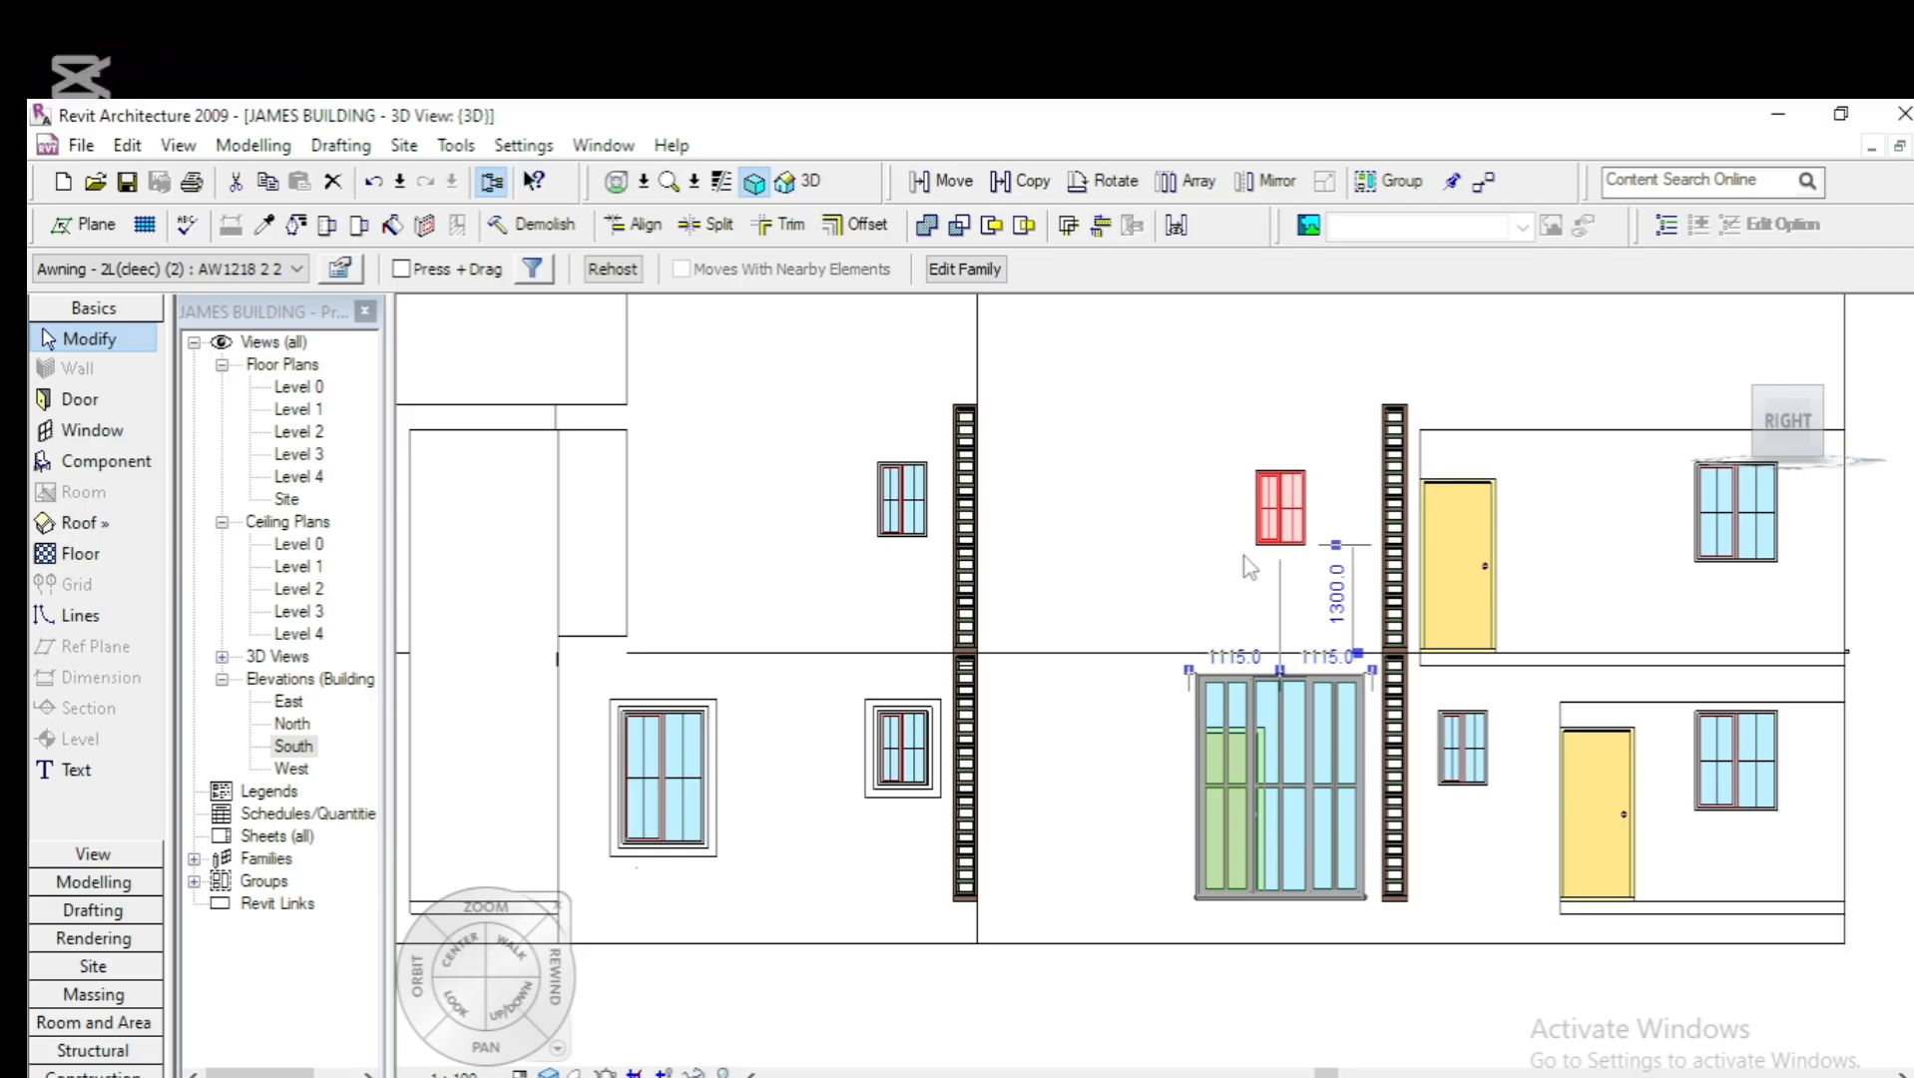
Copy the small ground-floor window's surround 3000 mm straight up onto the upper-floor window above it
scroll(1175, 673, "down", 2)
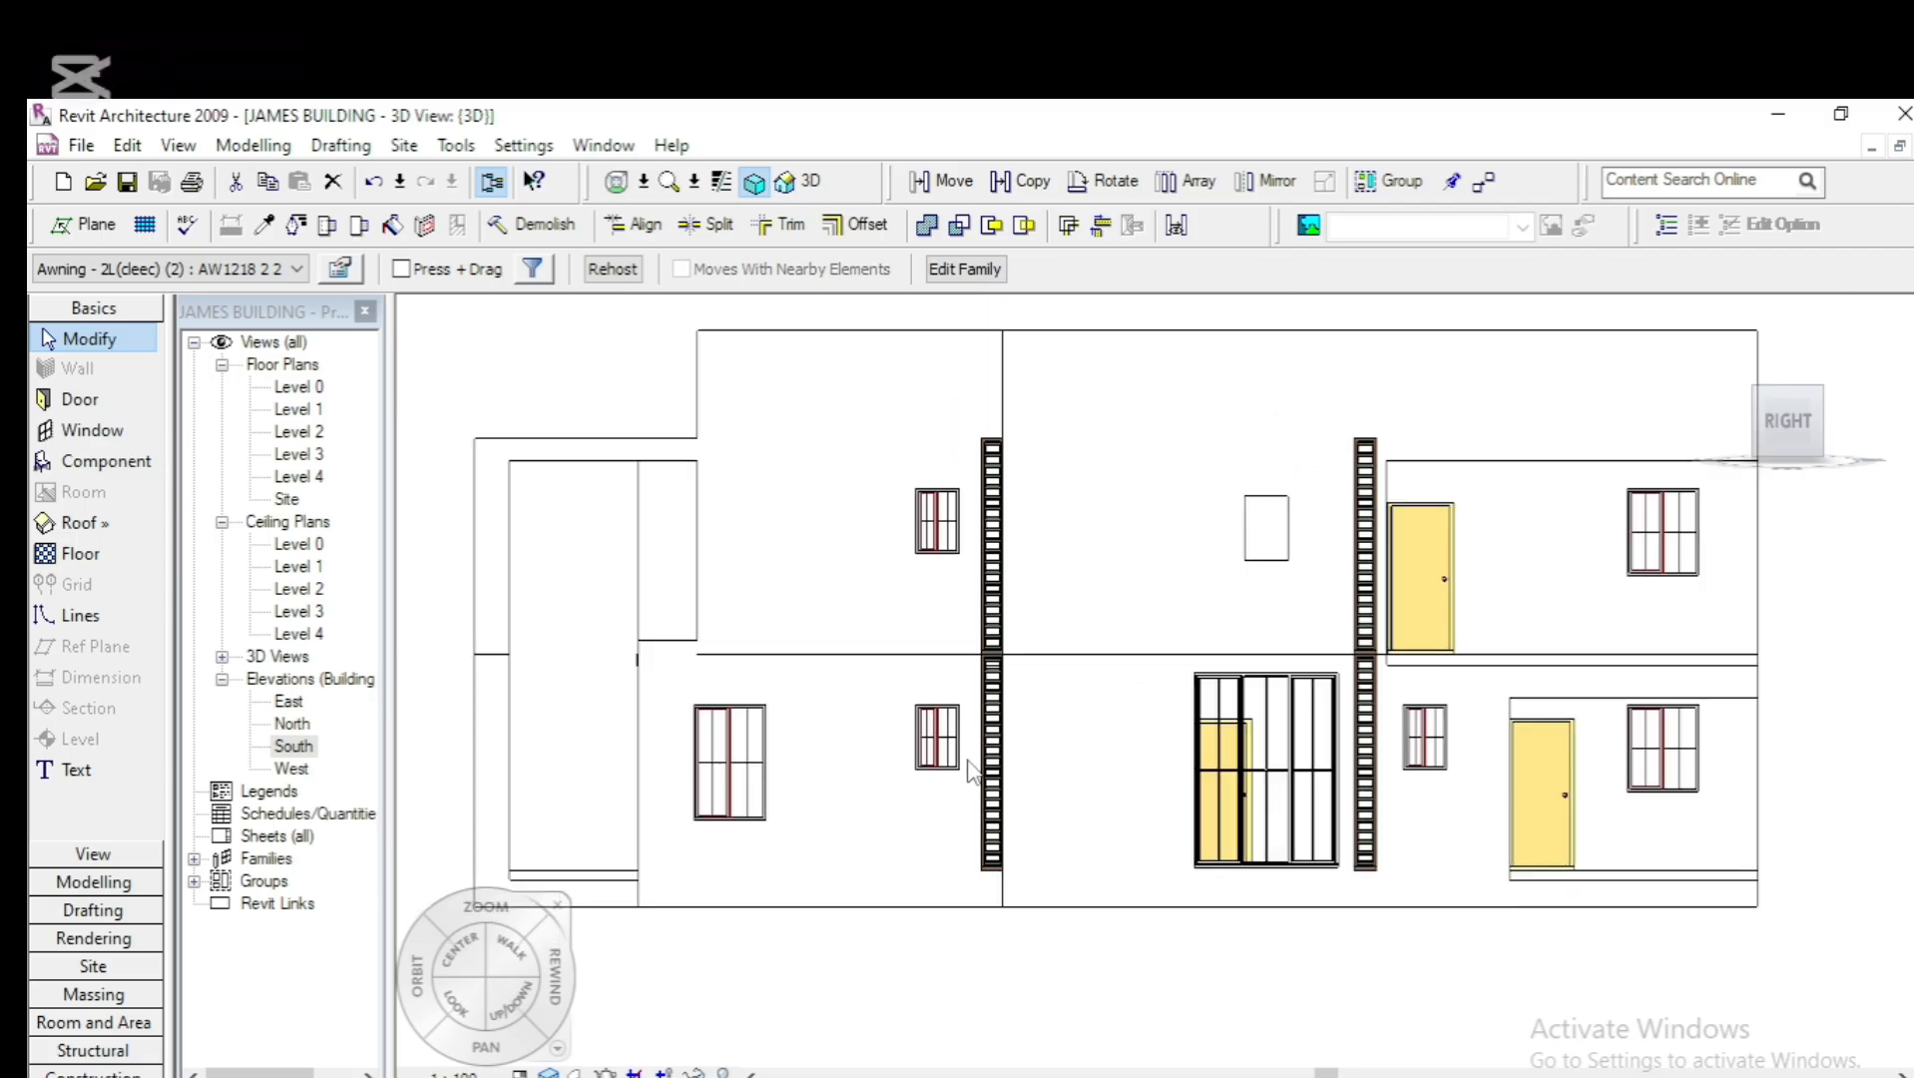
scroll(964, 763, "down", 1)
left_click(965, 769)
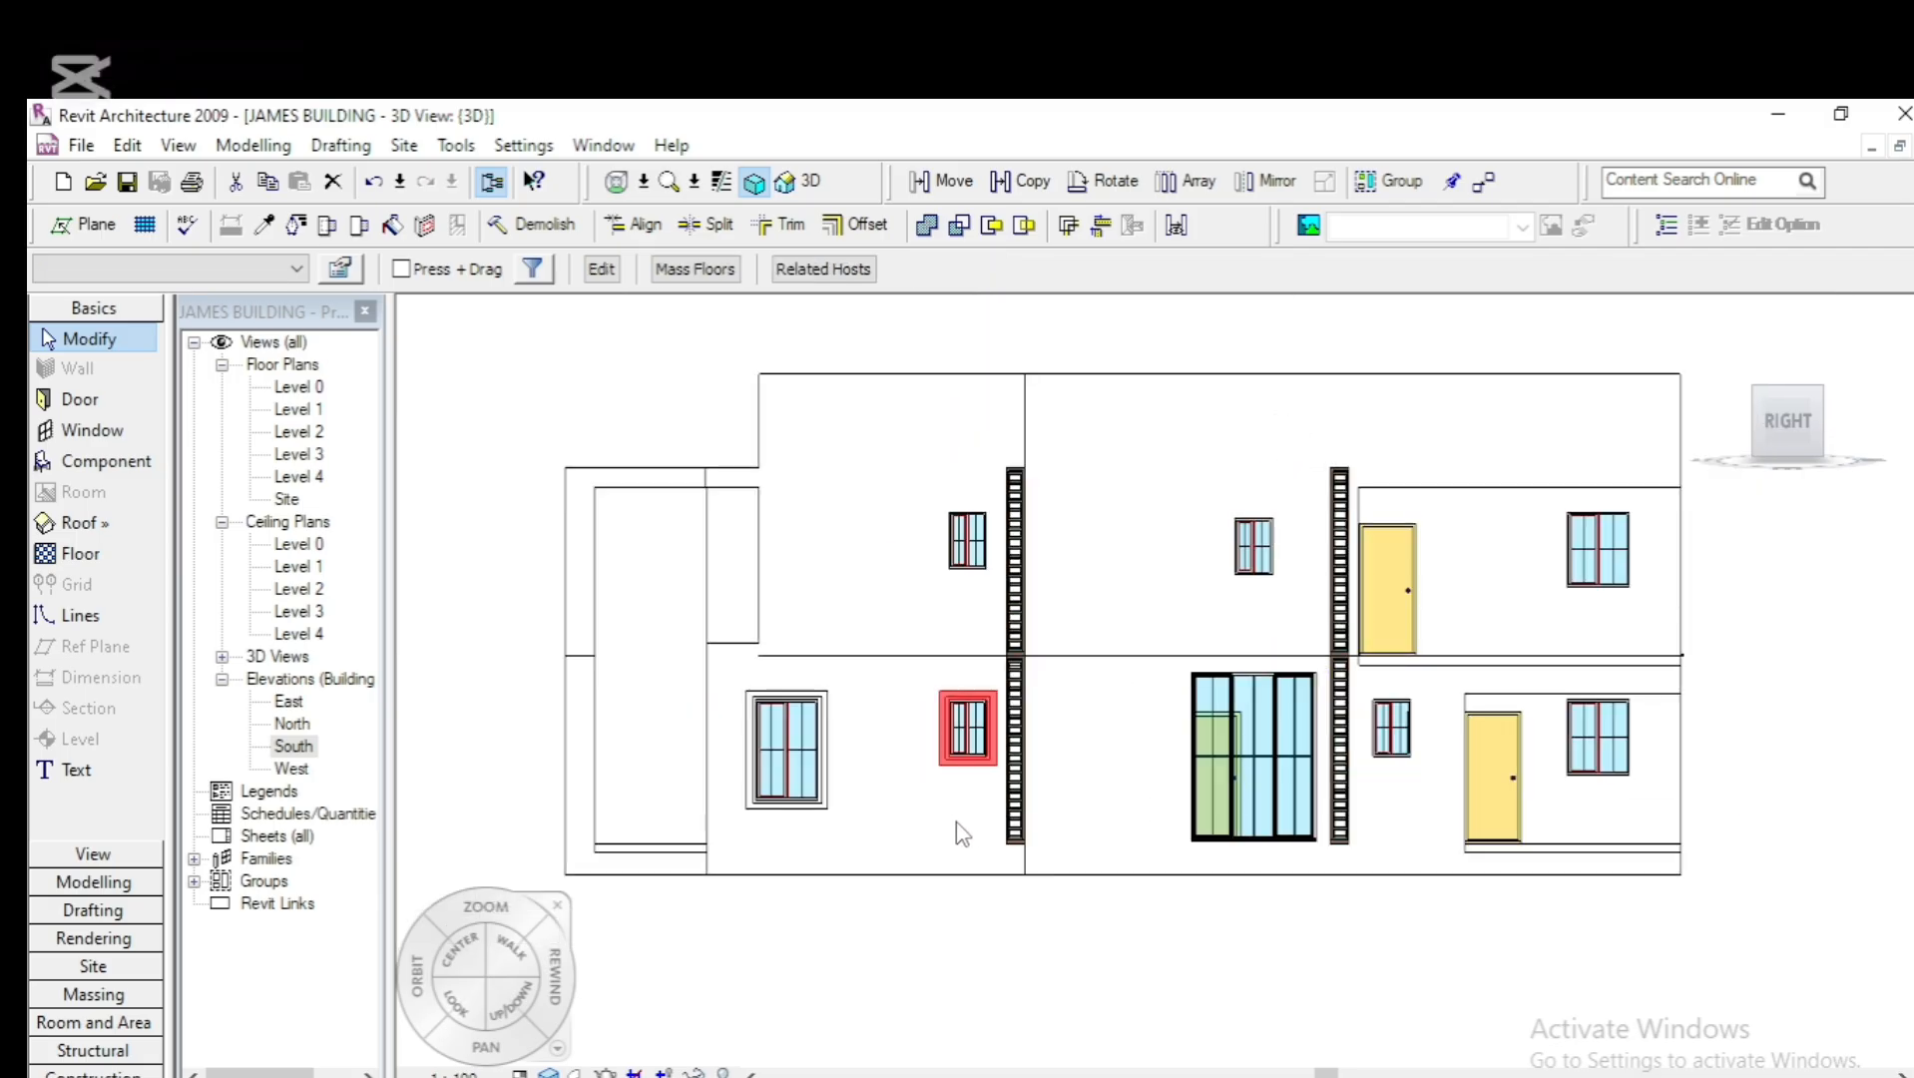
left_click(1032, 184)
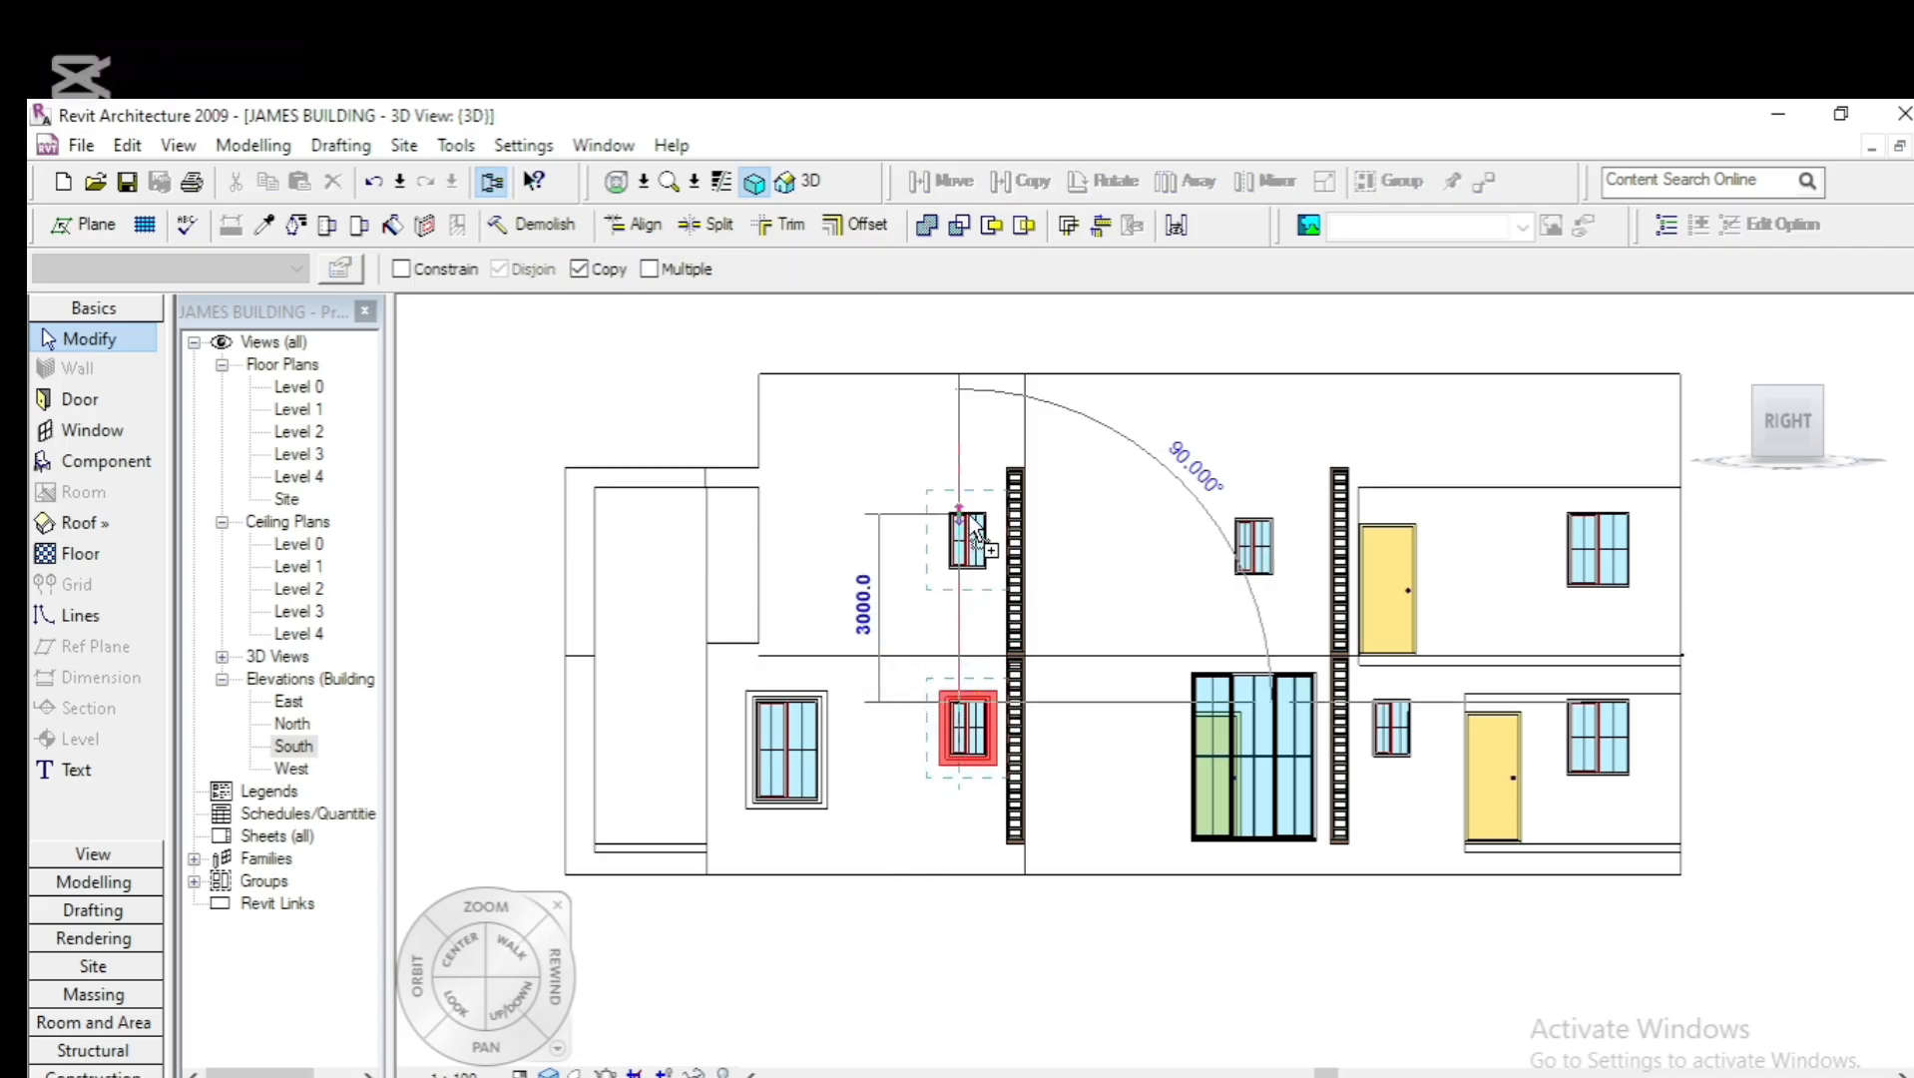
left_click(975, 538)
scroll(968, 544, "up", 5)
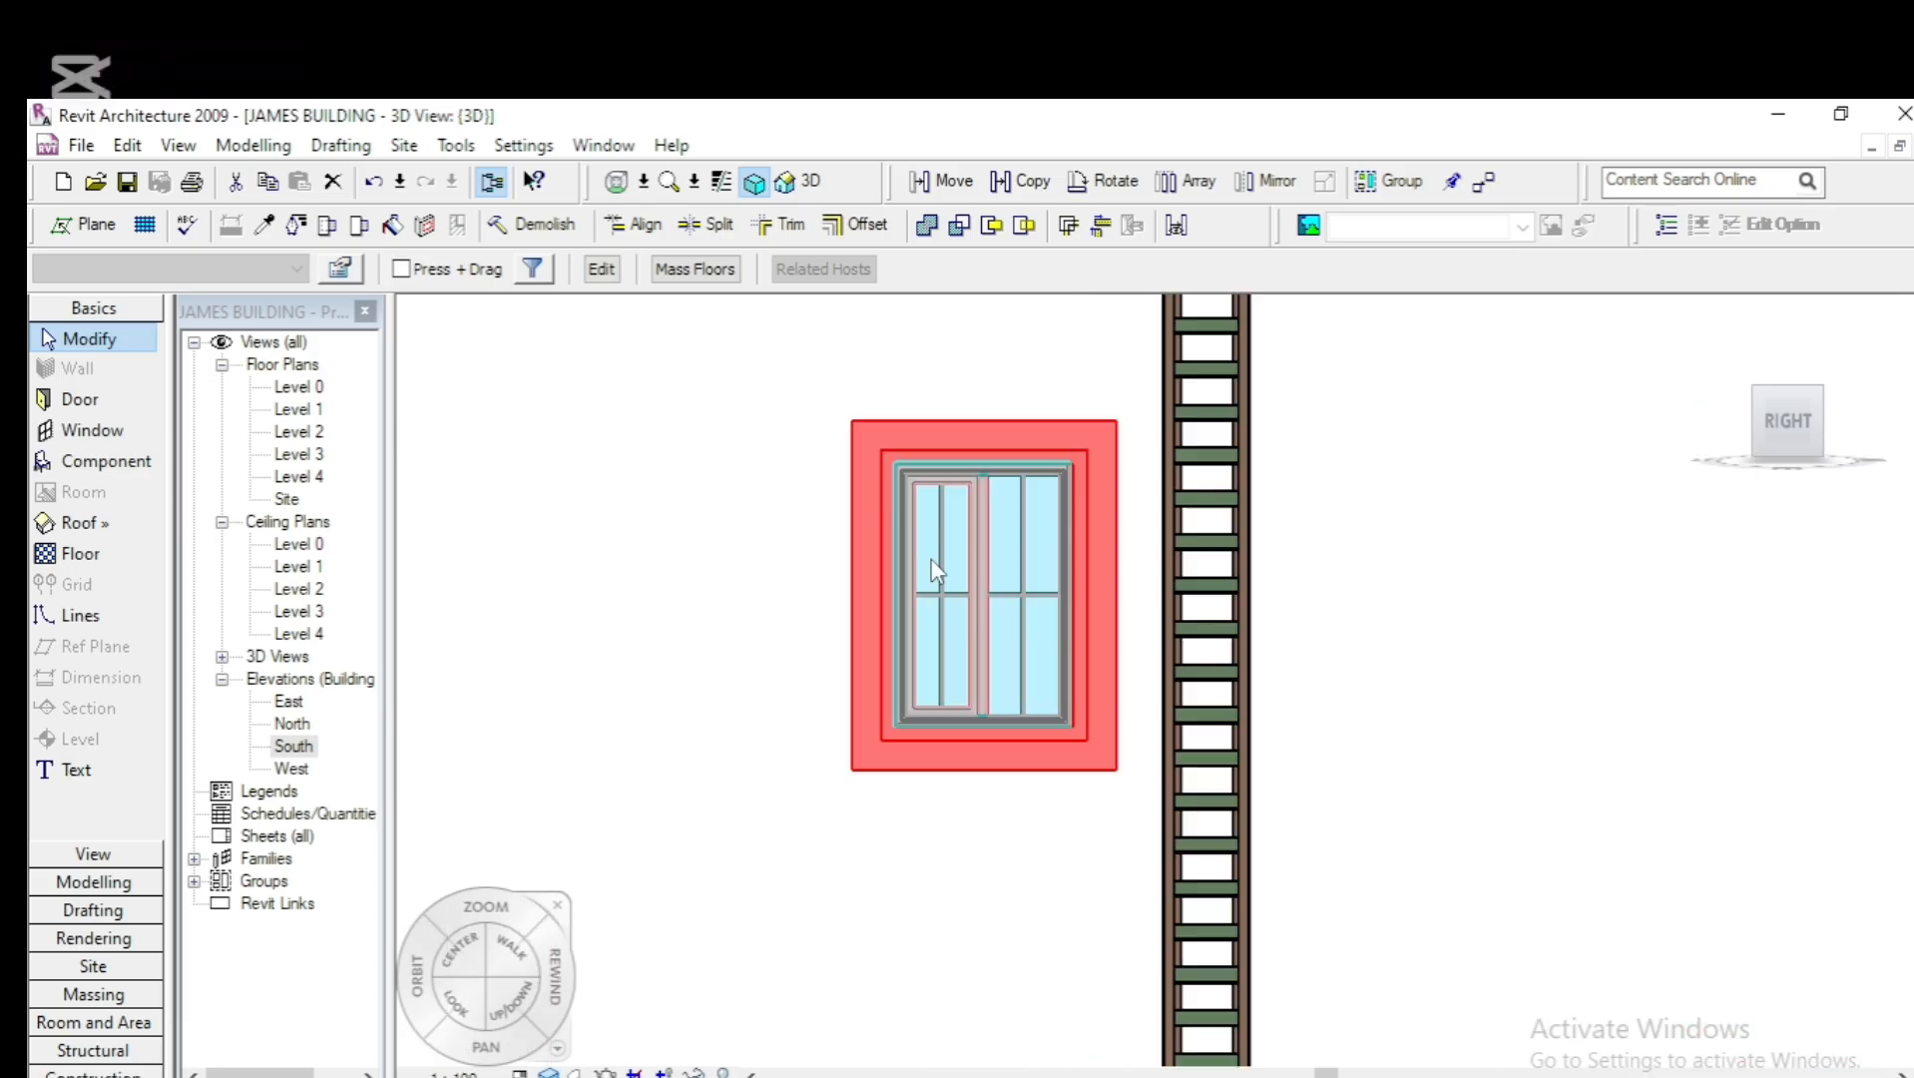
scroll(1038, 534, "up", 3)
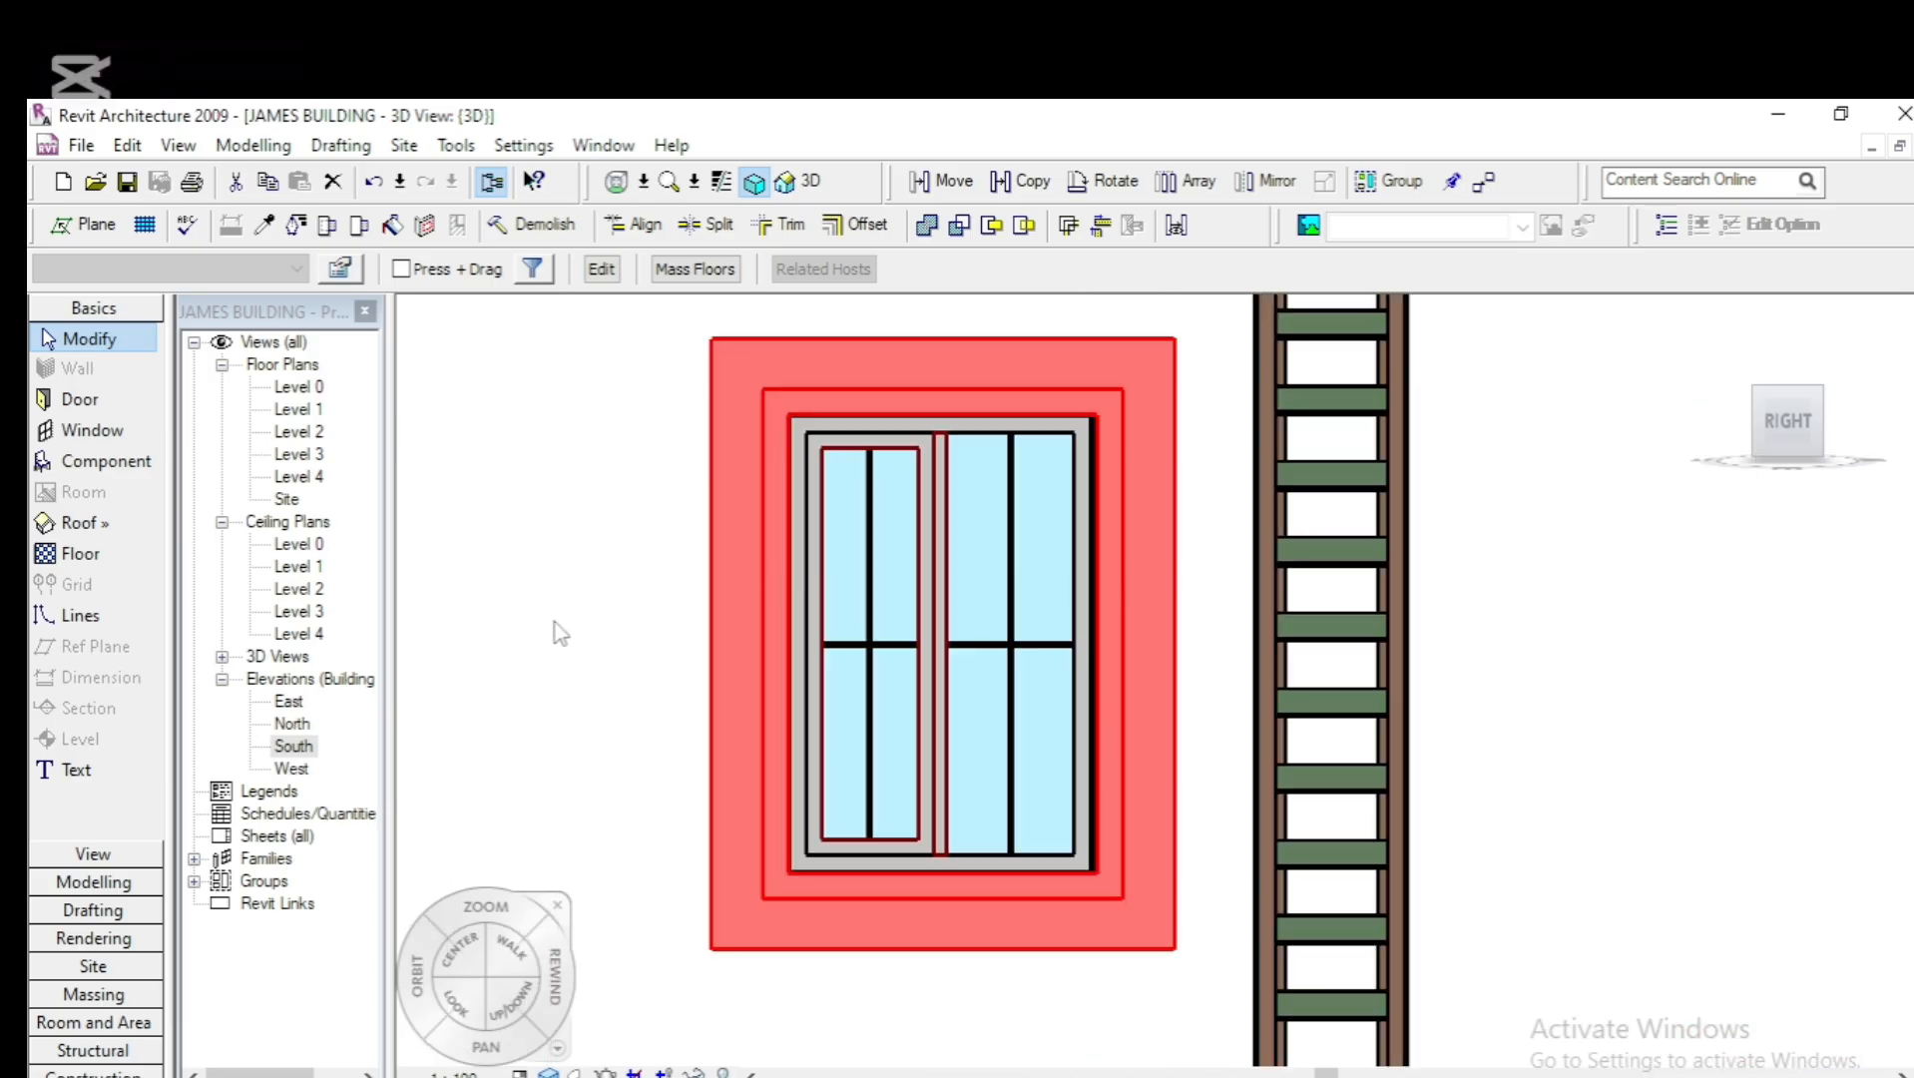
scroll(685, 521, "up", 3)
scroll(682, 522, "down", 5)
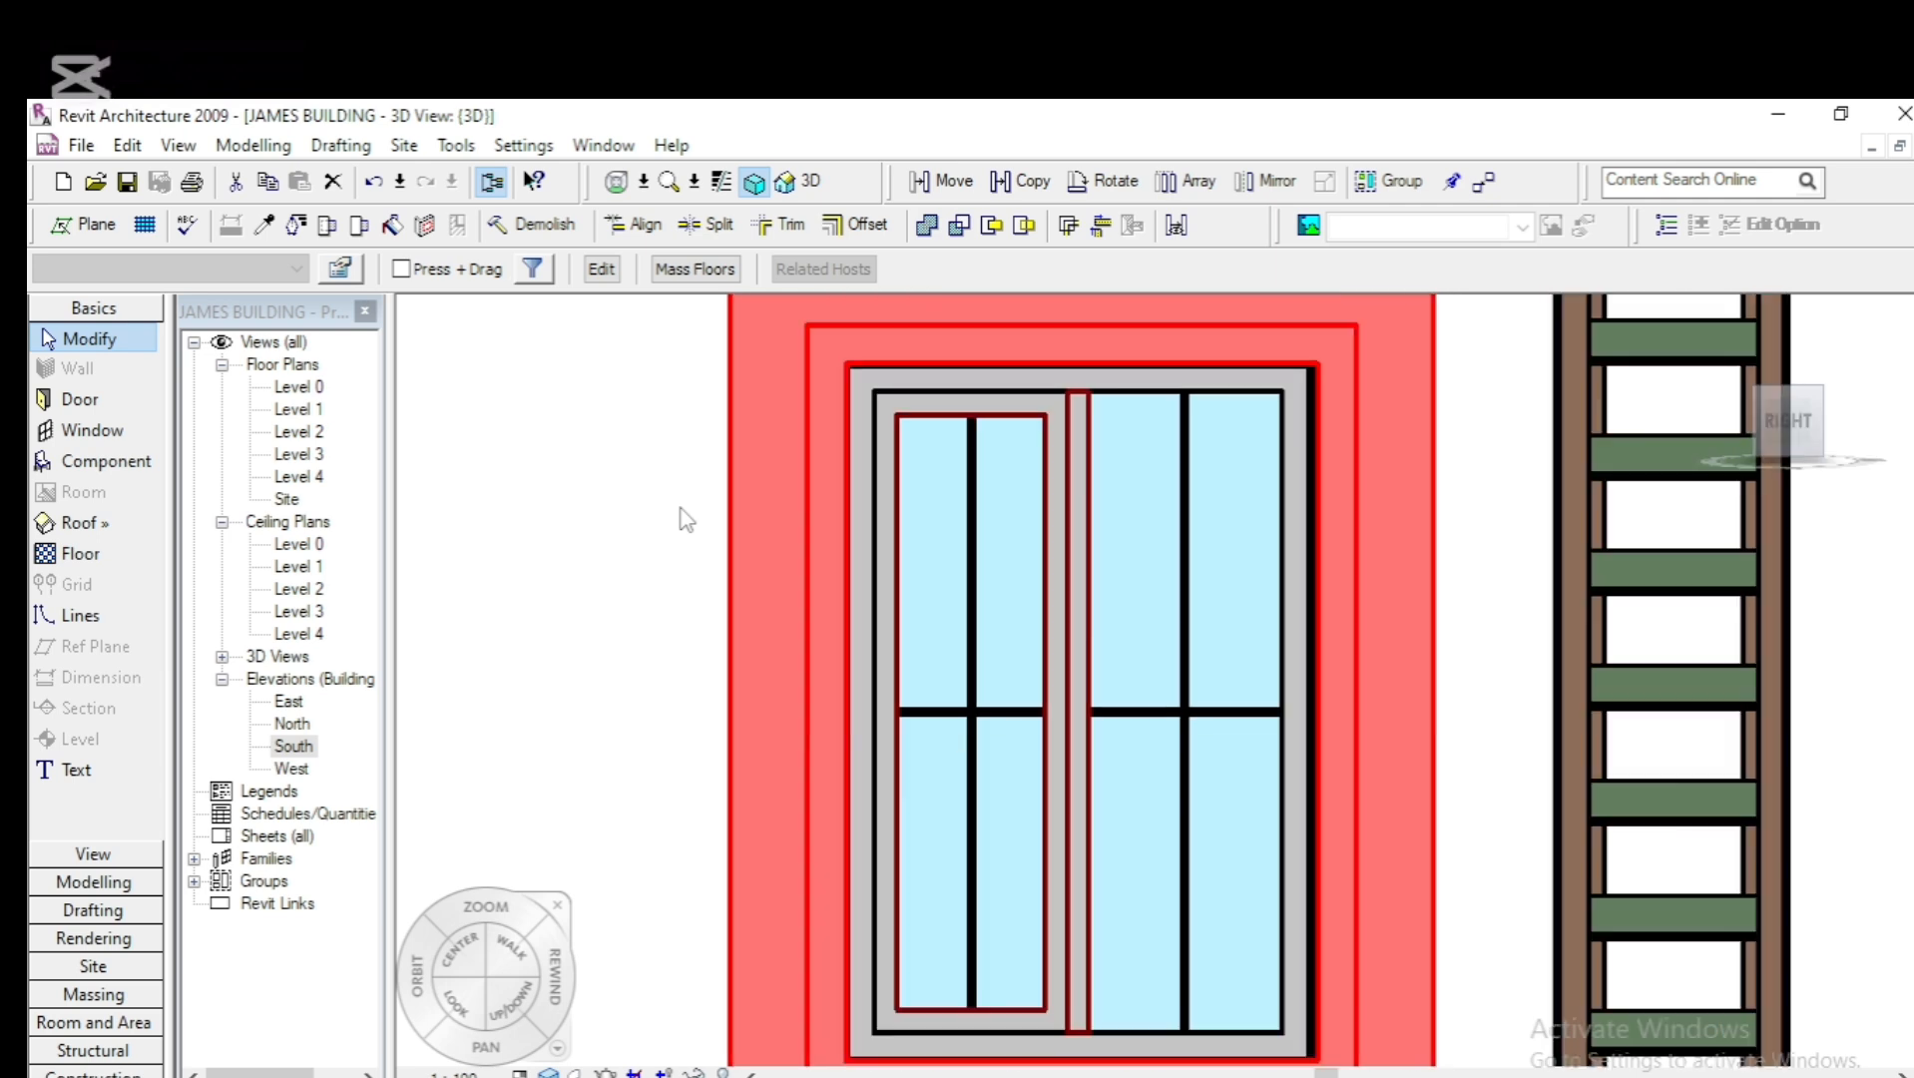
scroll(673, 527, "down", 2)
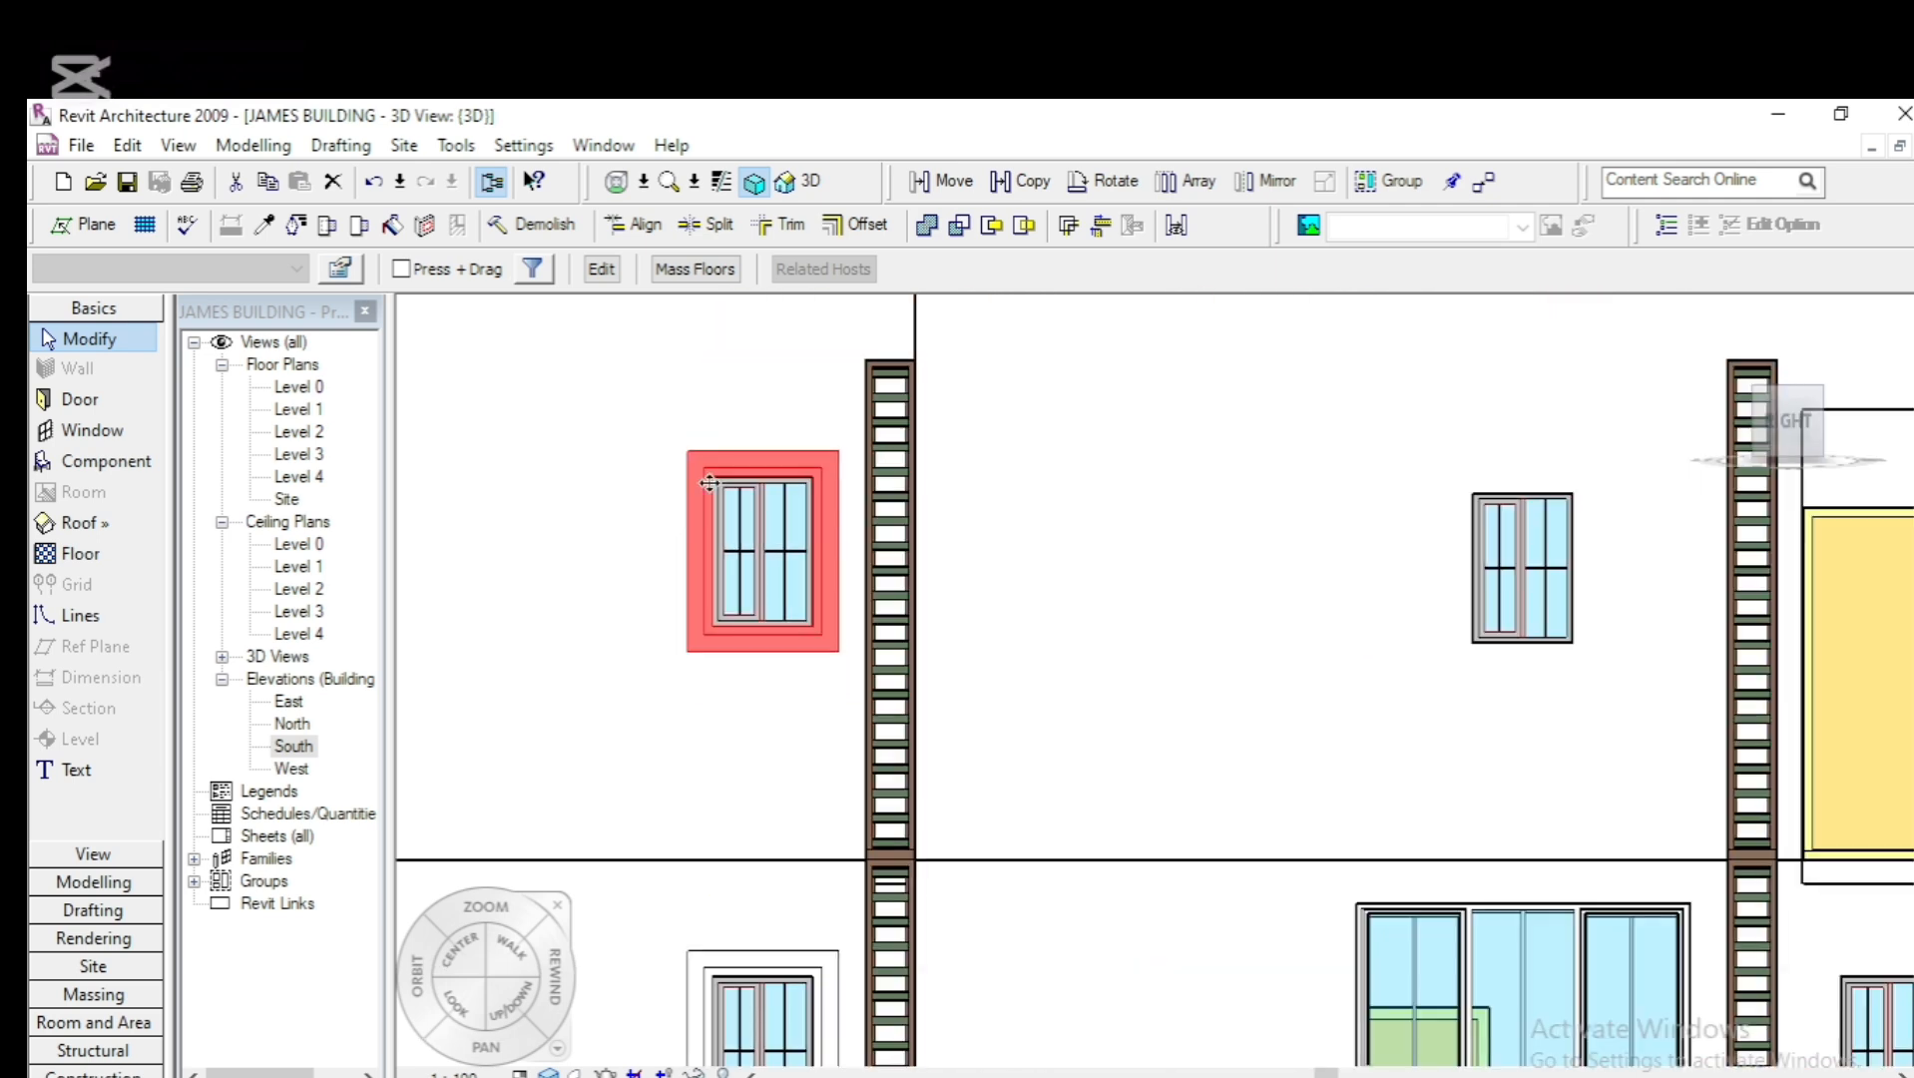
Copy the upper-floor window surround 4500 mm horizontally to the window above the glass door
left_click(1106, 180)
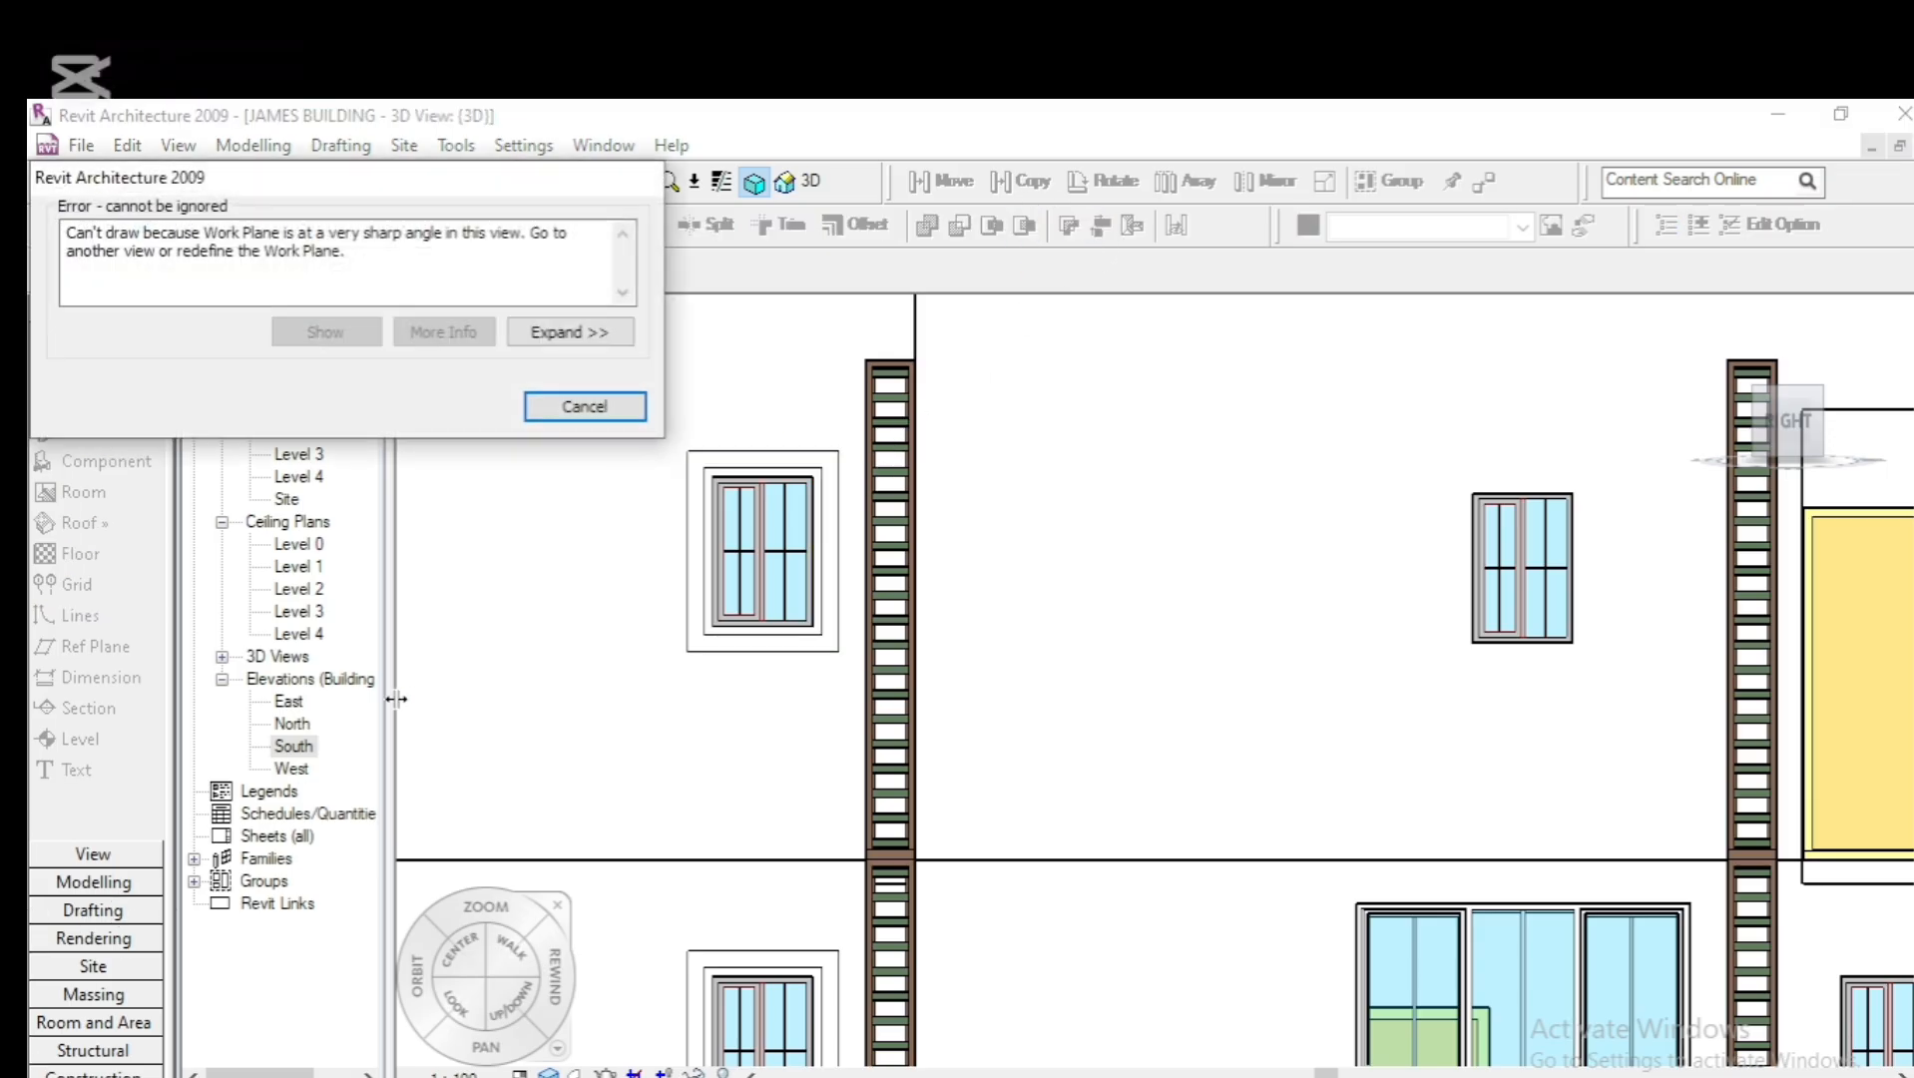
left_click(586, 406)
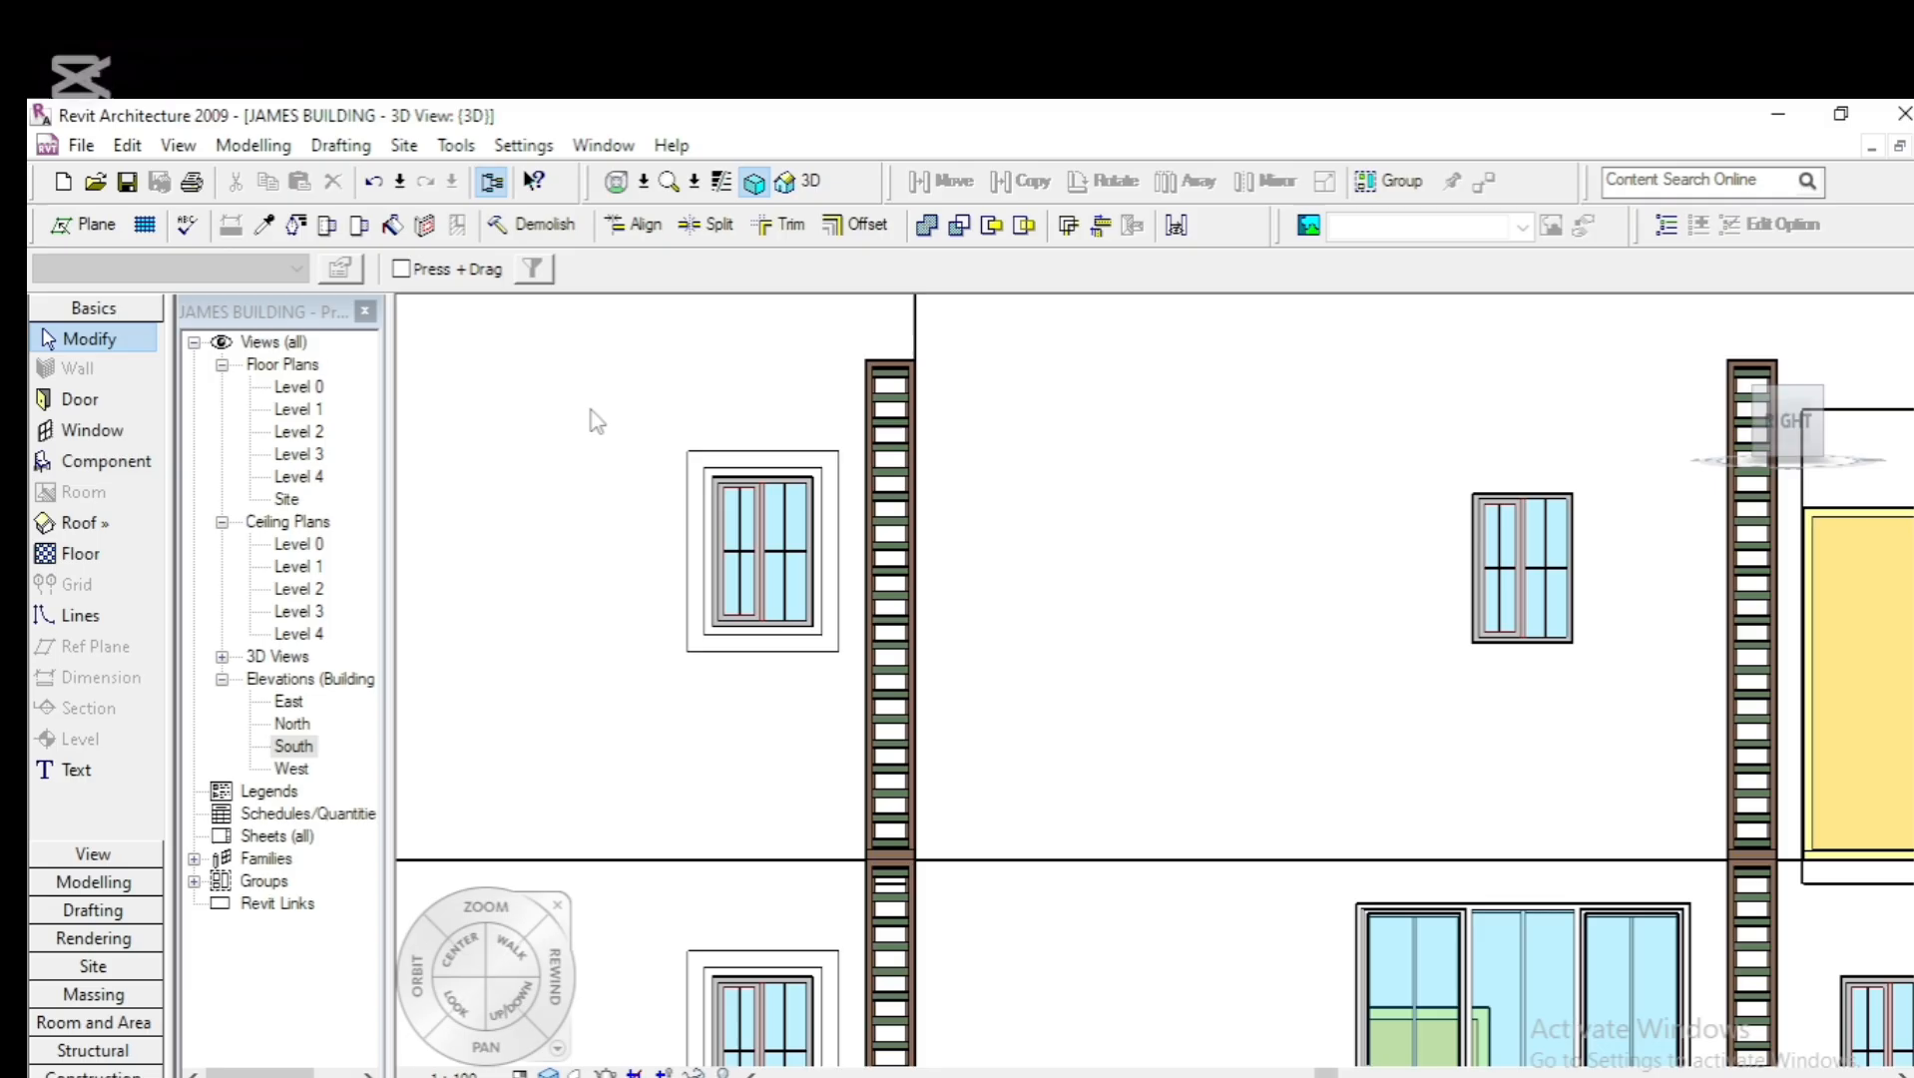
left_click(712, 467)
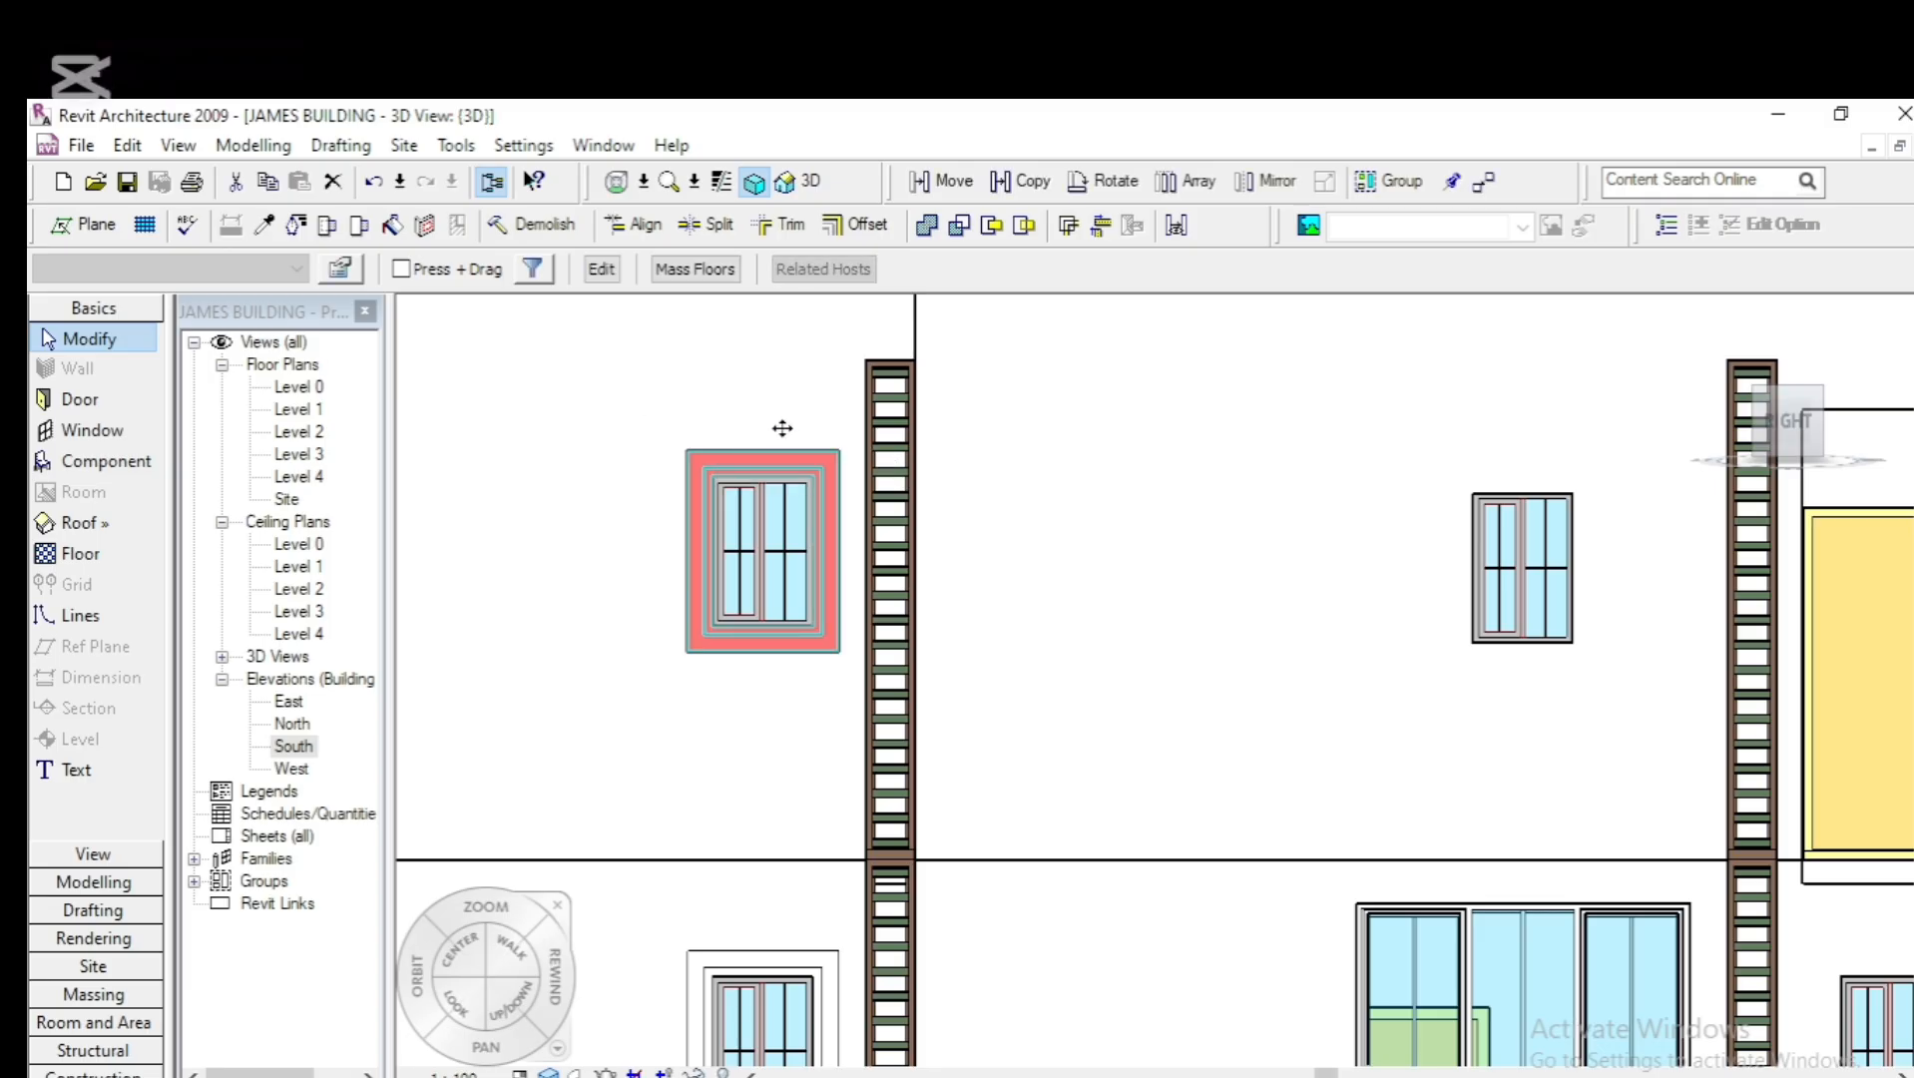
left_click(1022, 184)
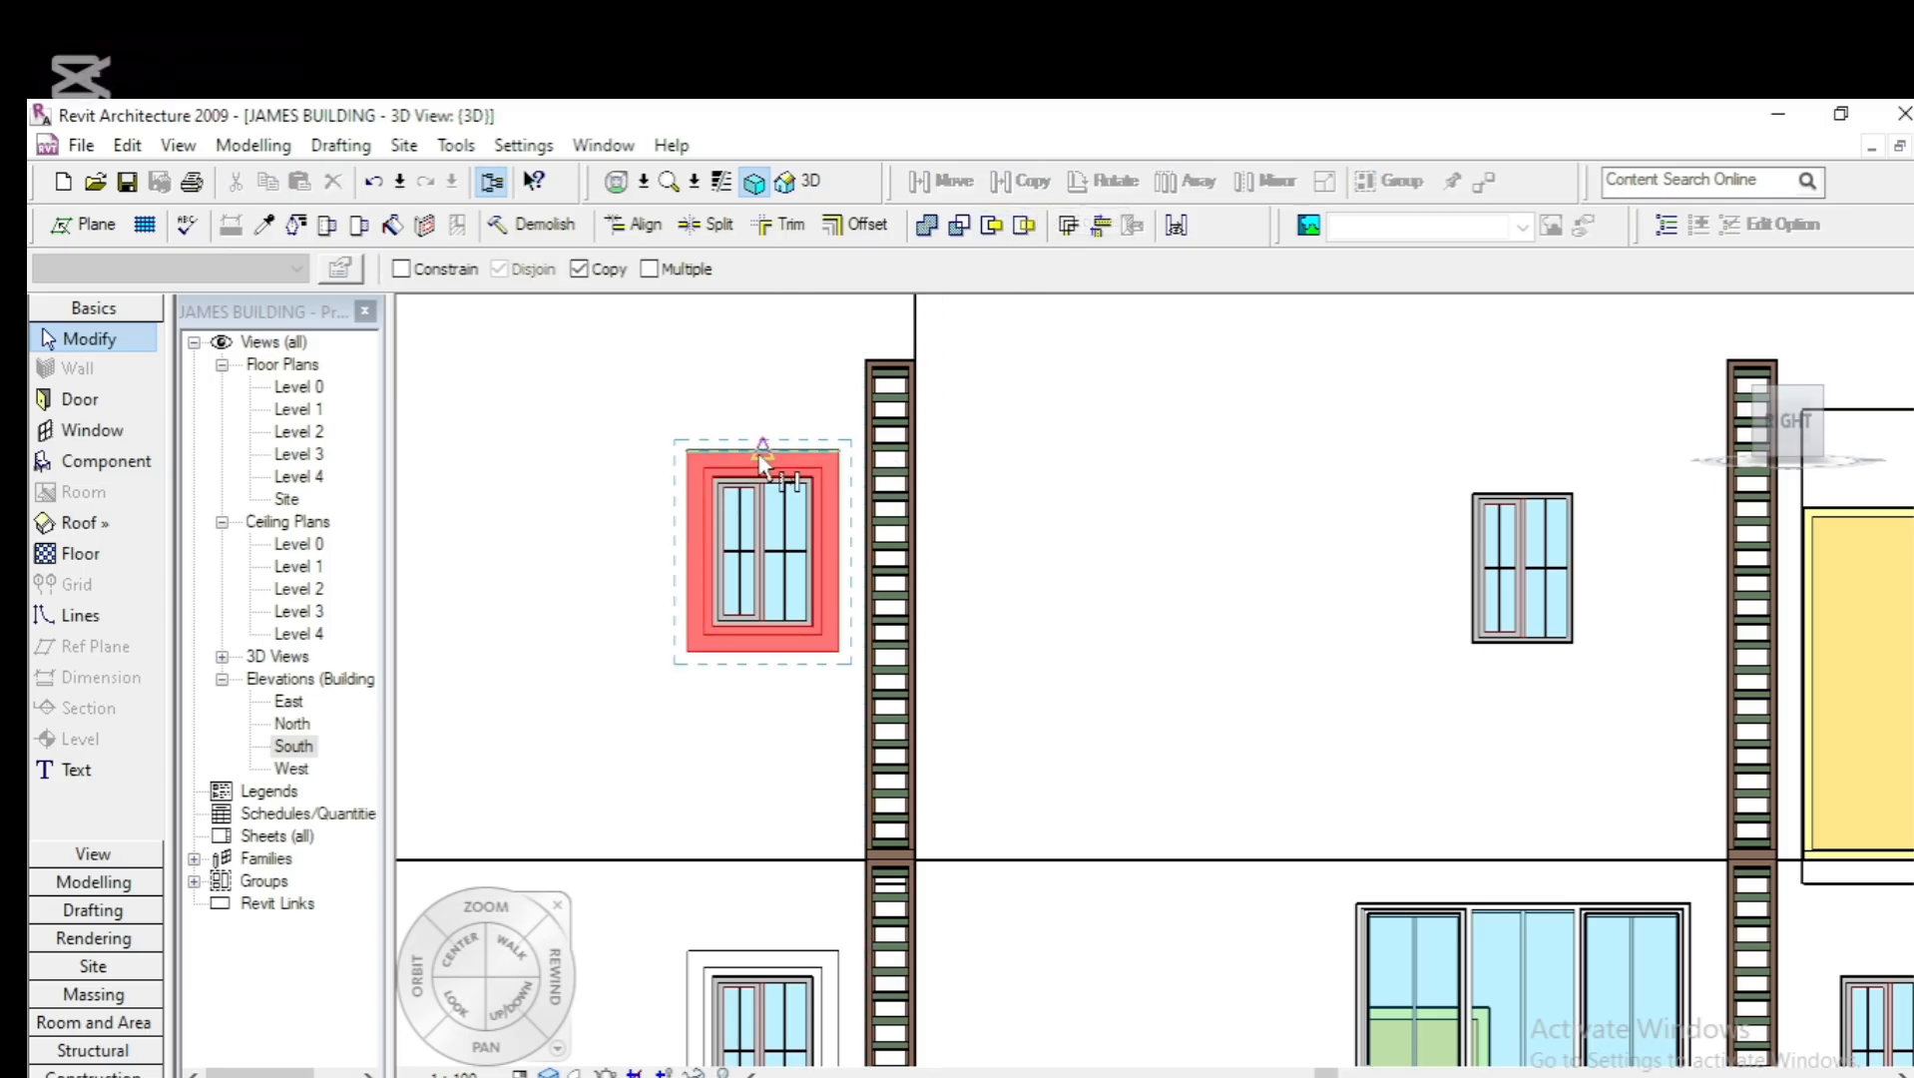
left_click(757, 452)
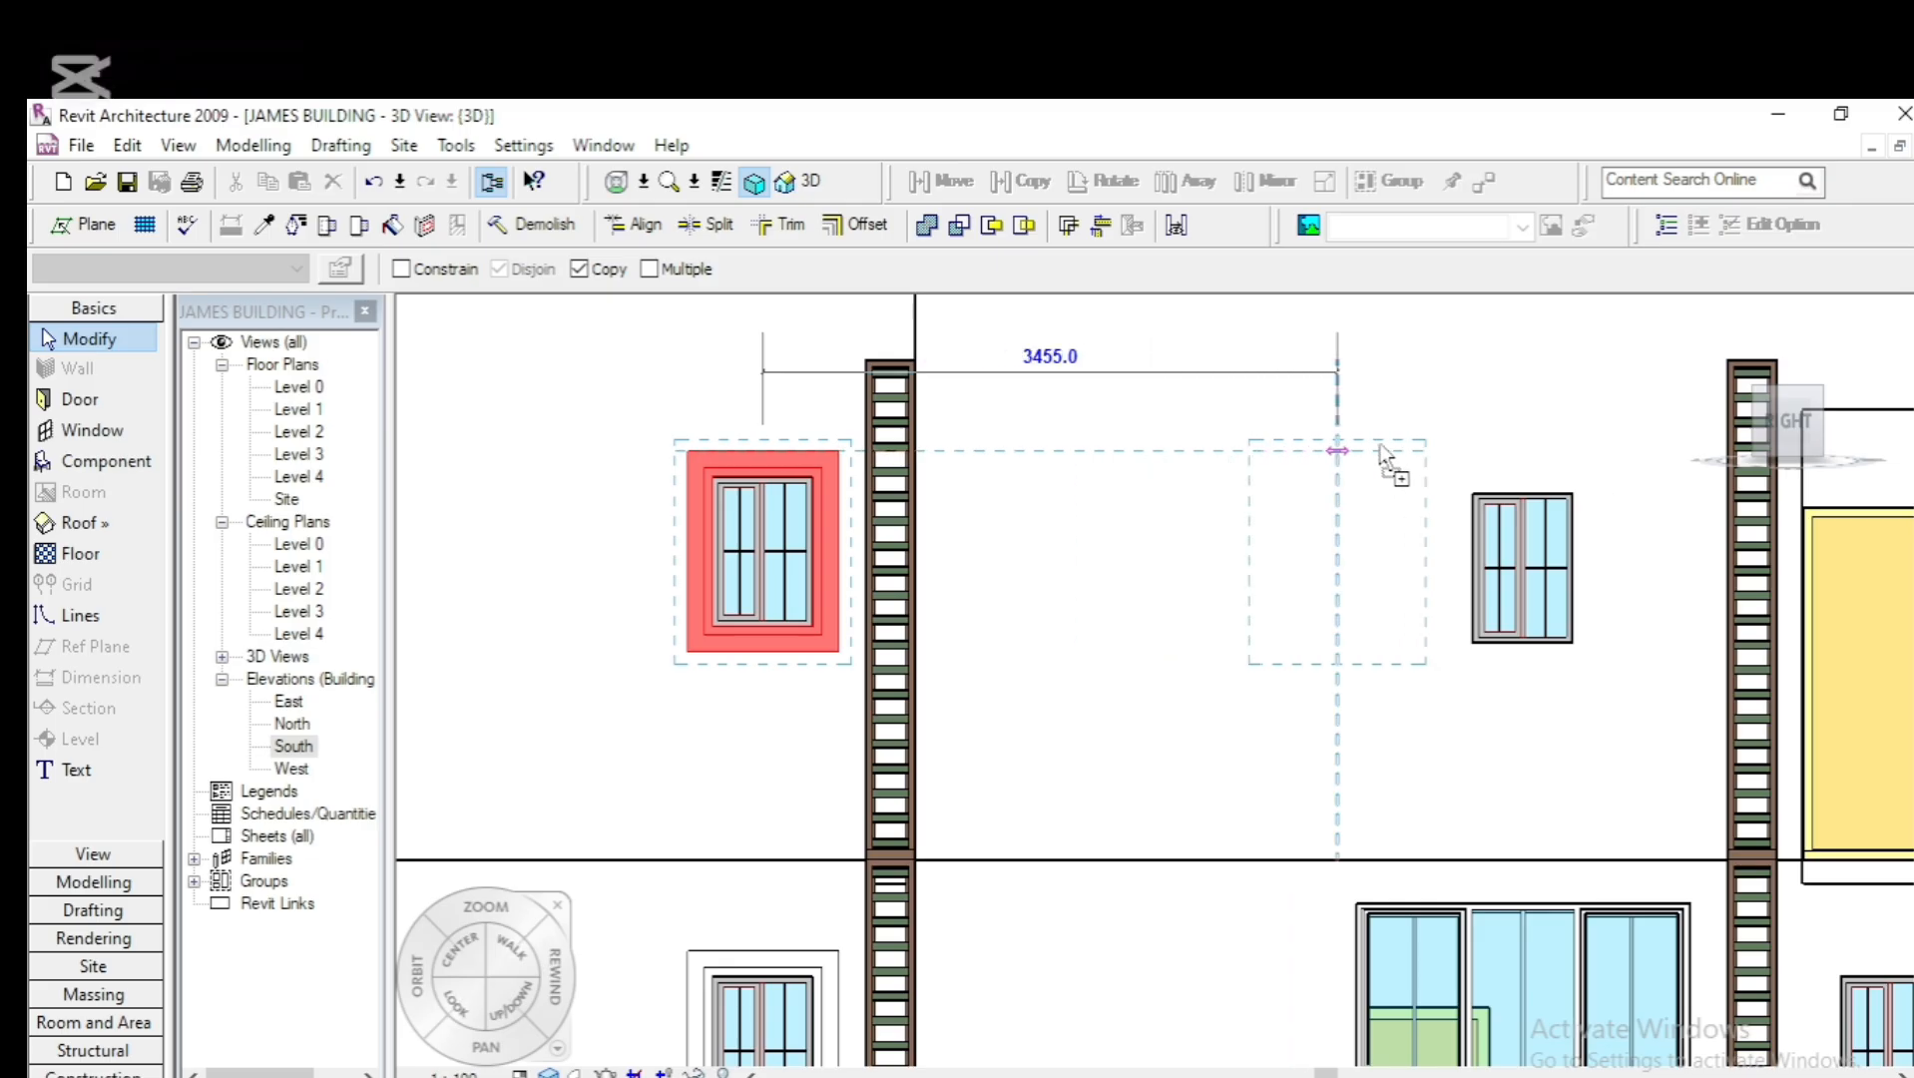
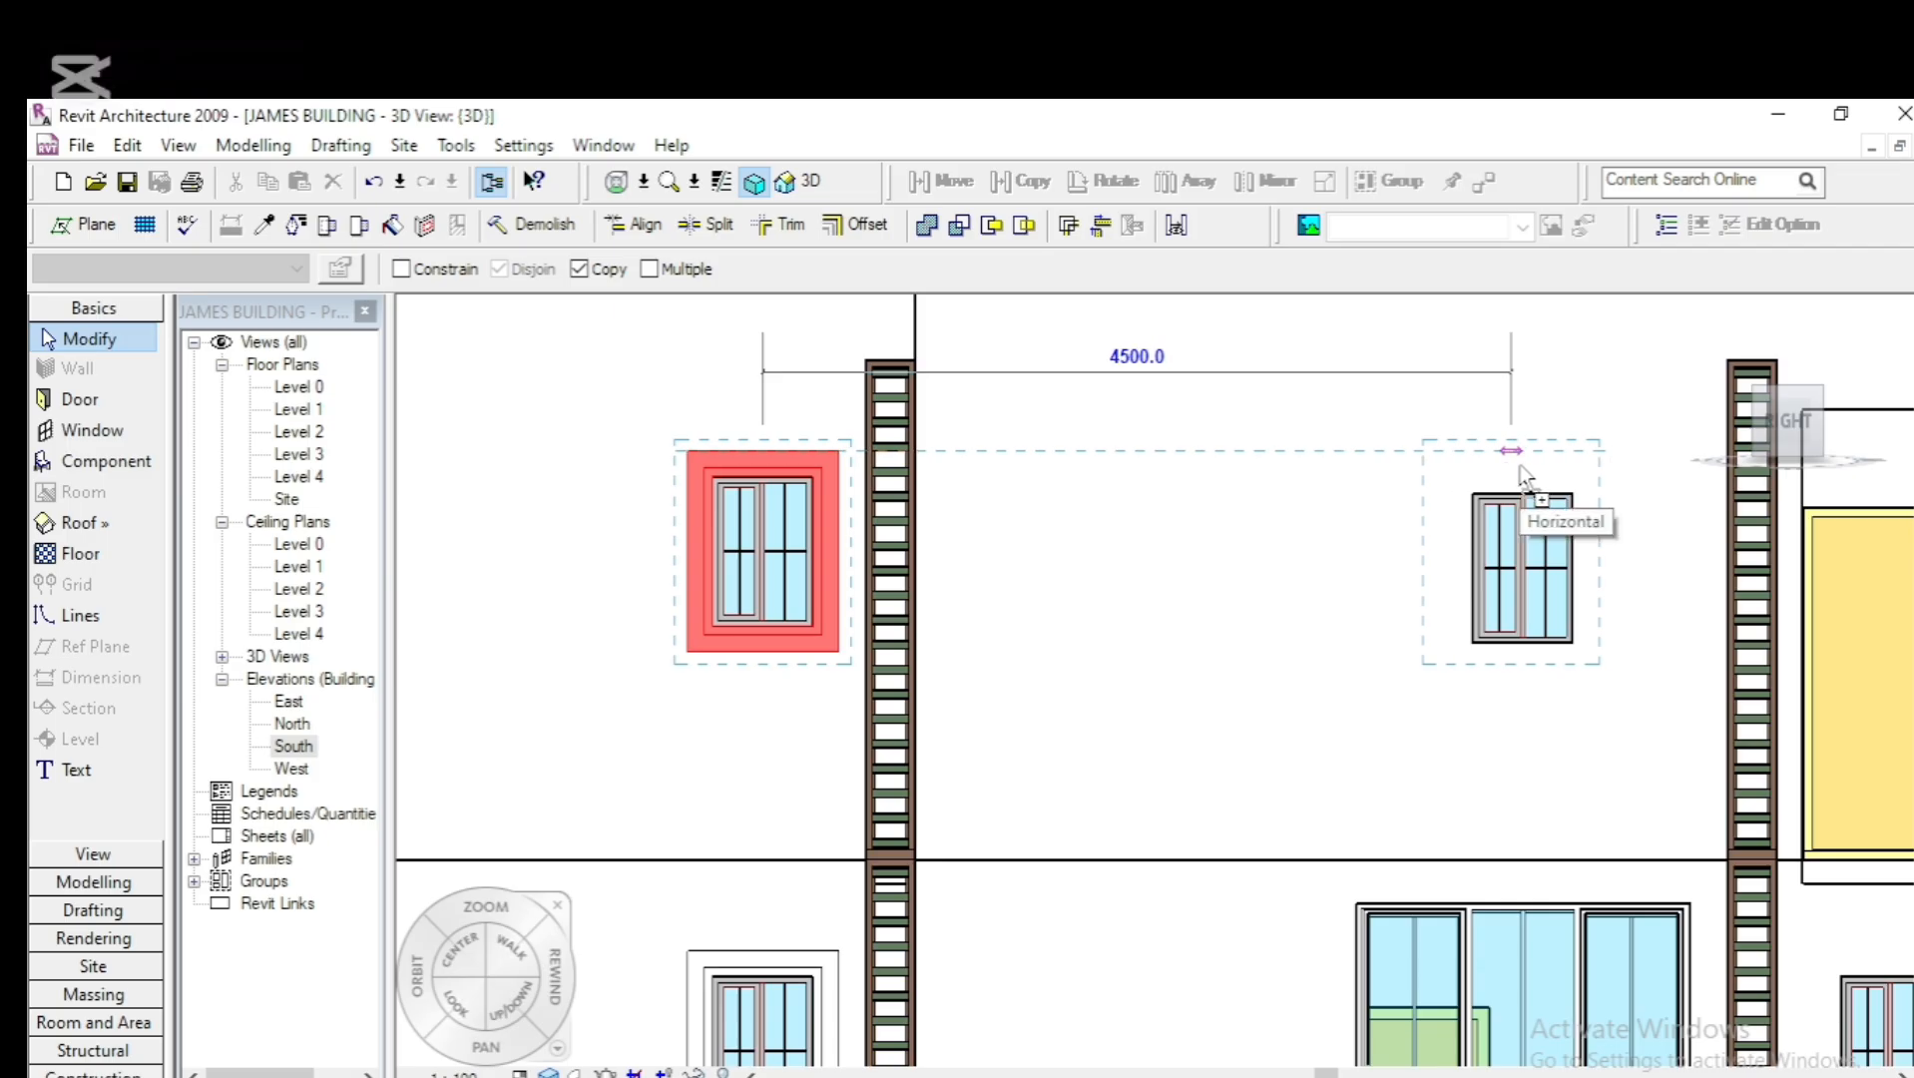
left_click(1527, 481)
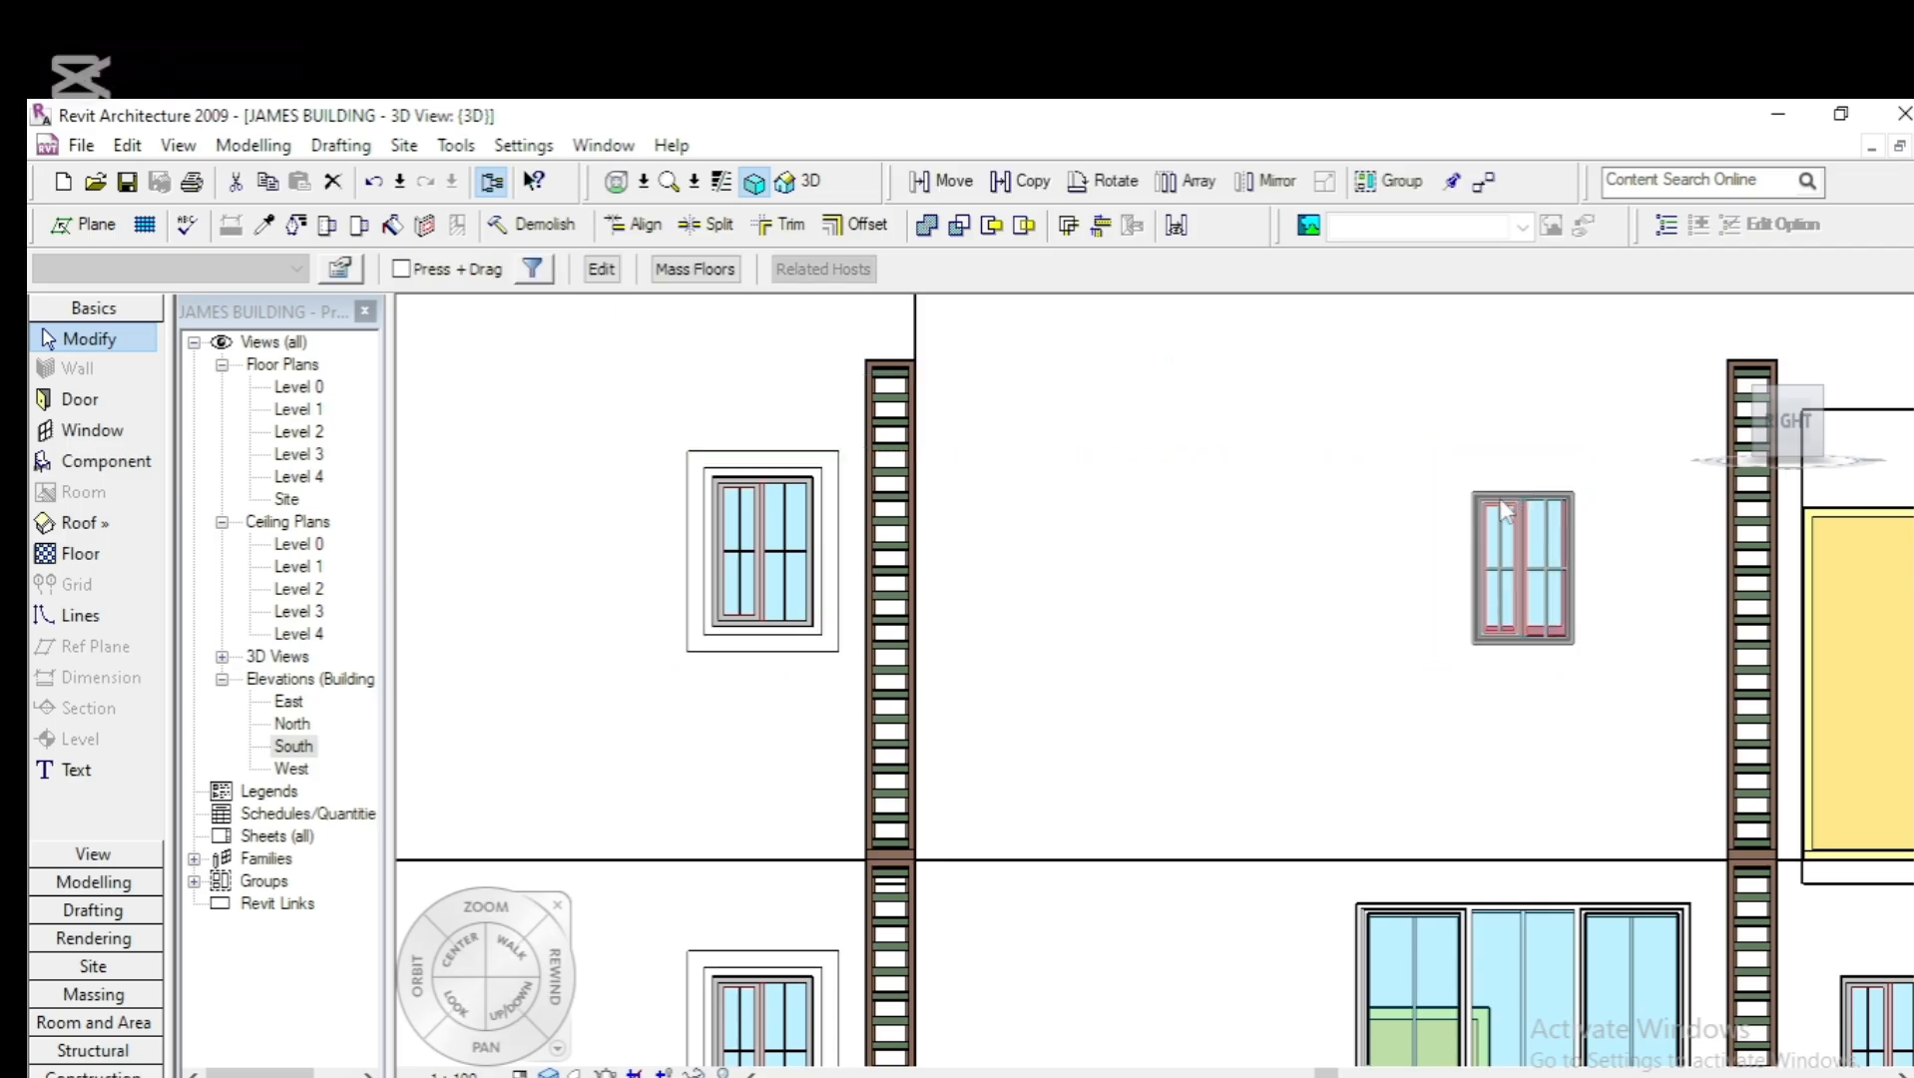
scroll(992, 623, "down", 3)
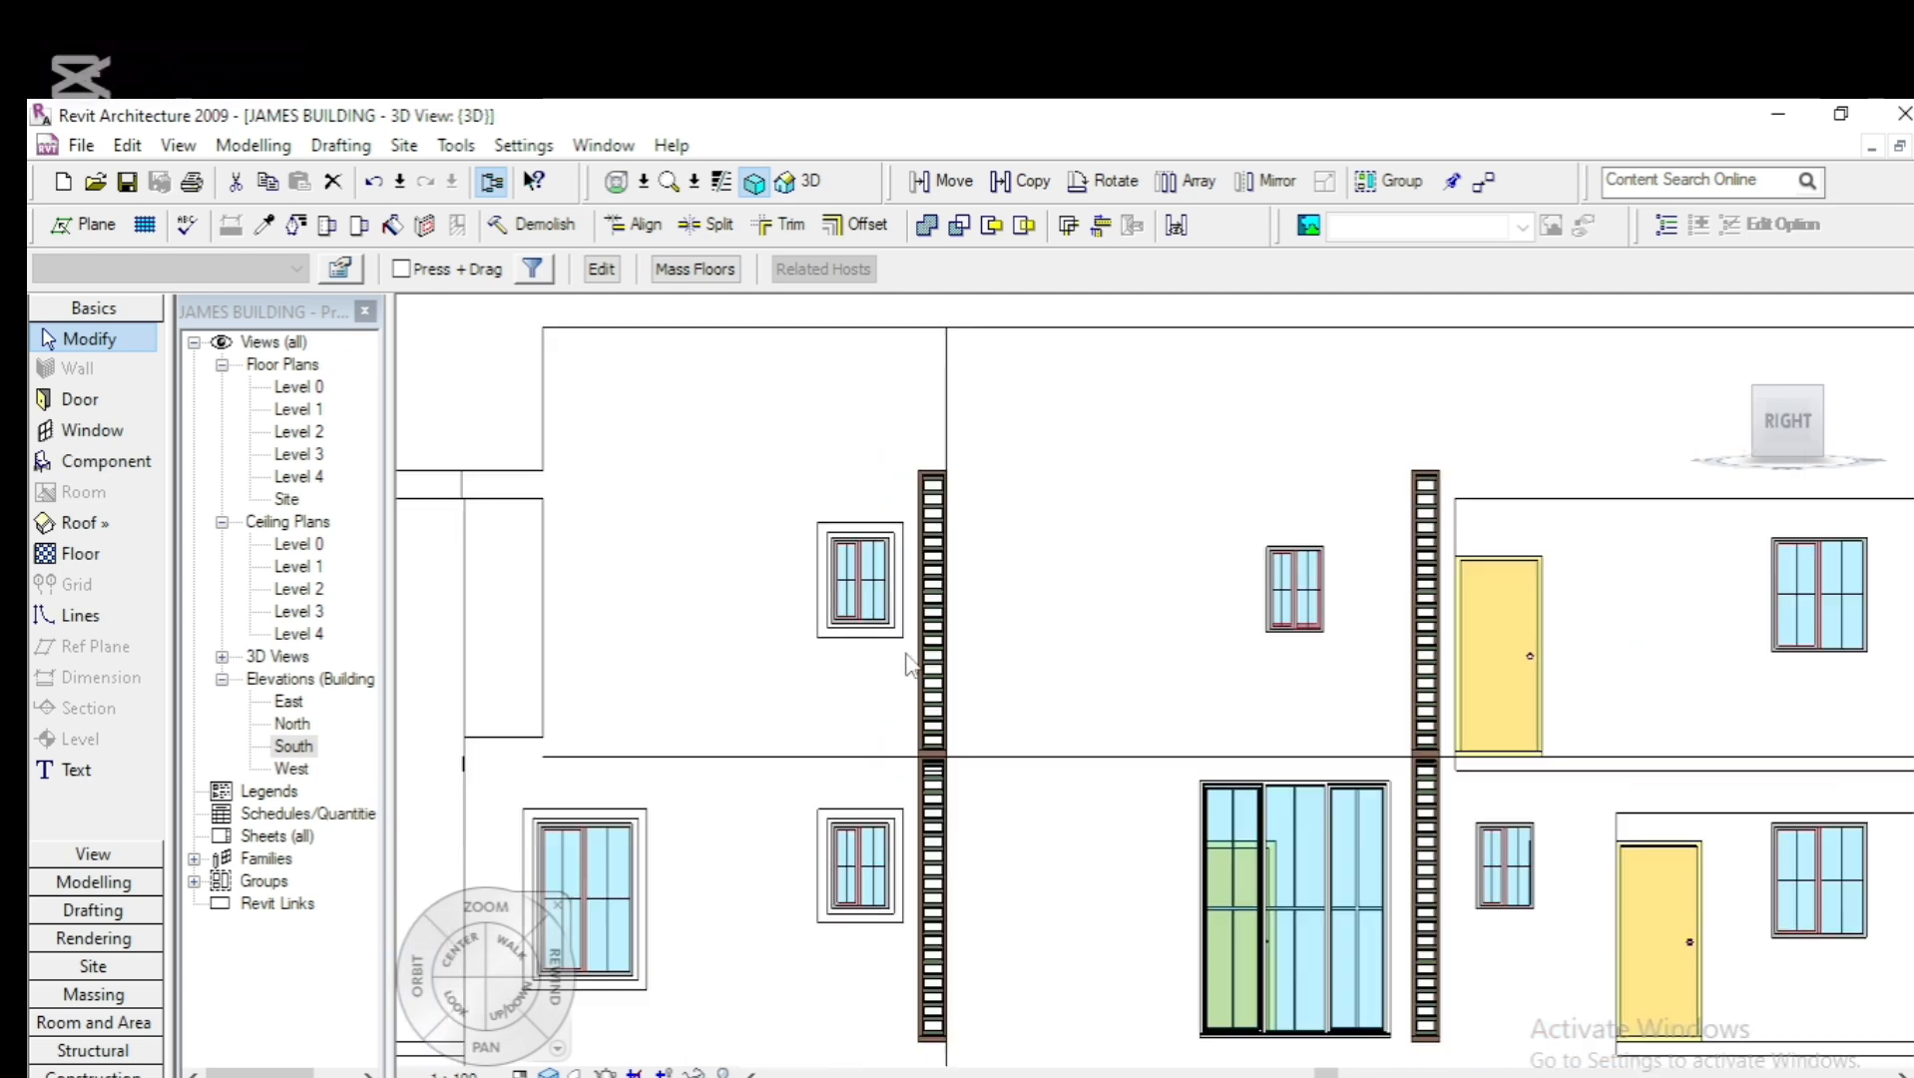
Examine the Level 2 floor plan along the right-side wall for the copied surround, and return to the 3D view
double_click(305, 435)
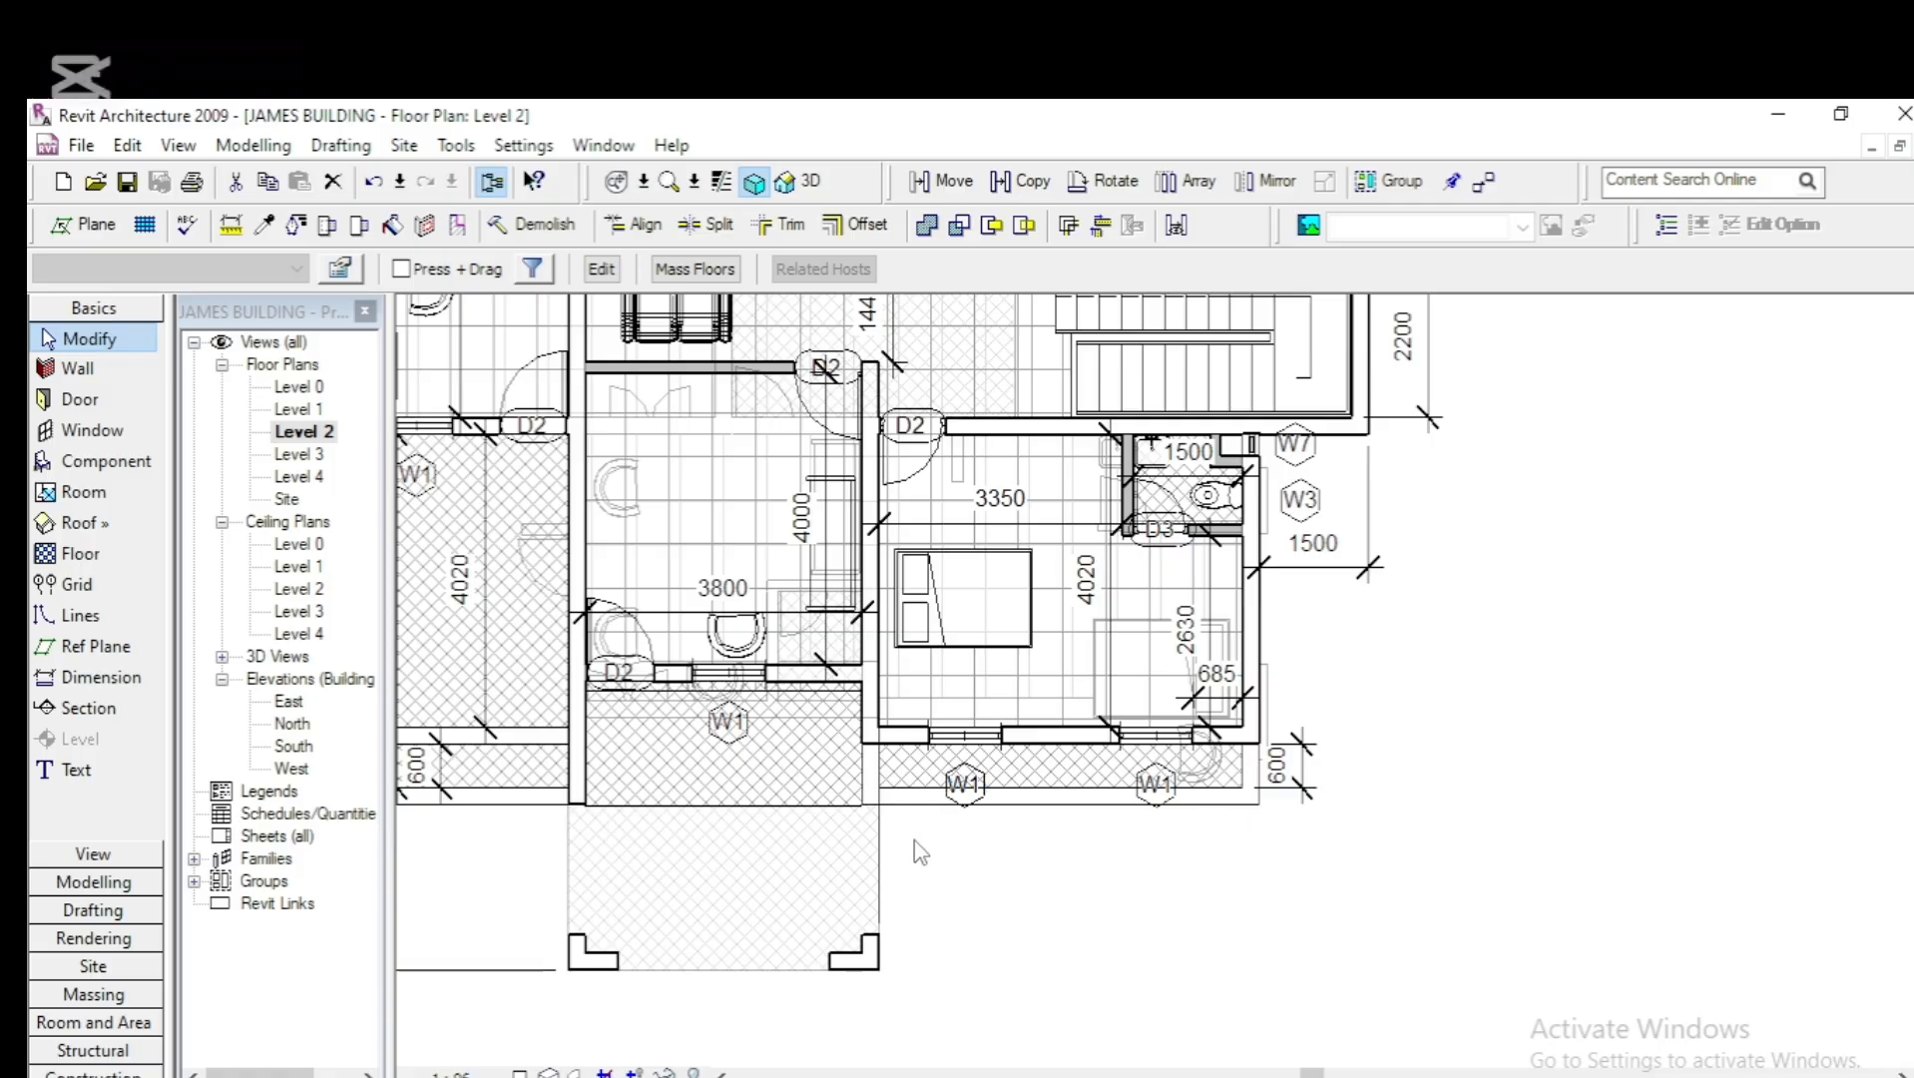
scroll(915, 847, "down", 1)
scroll(909, 844, "down", 4)
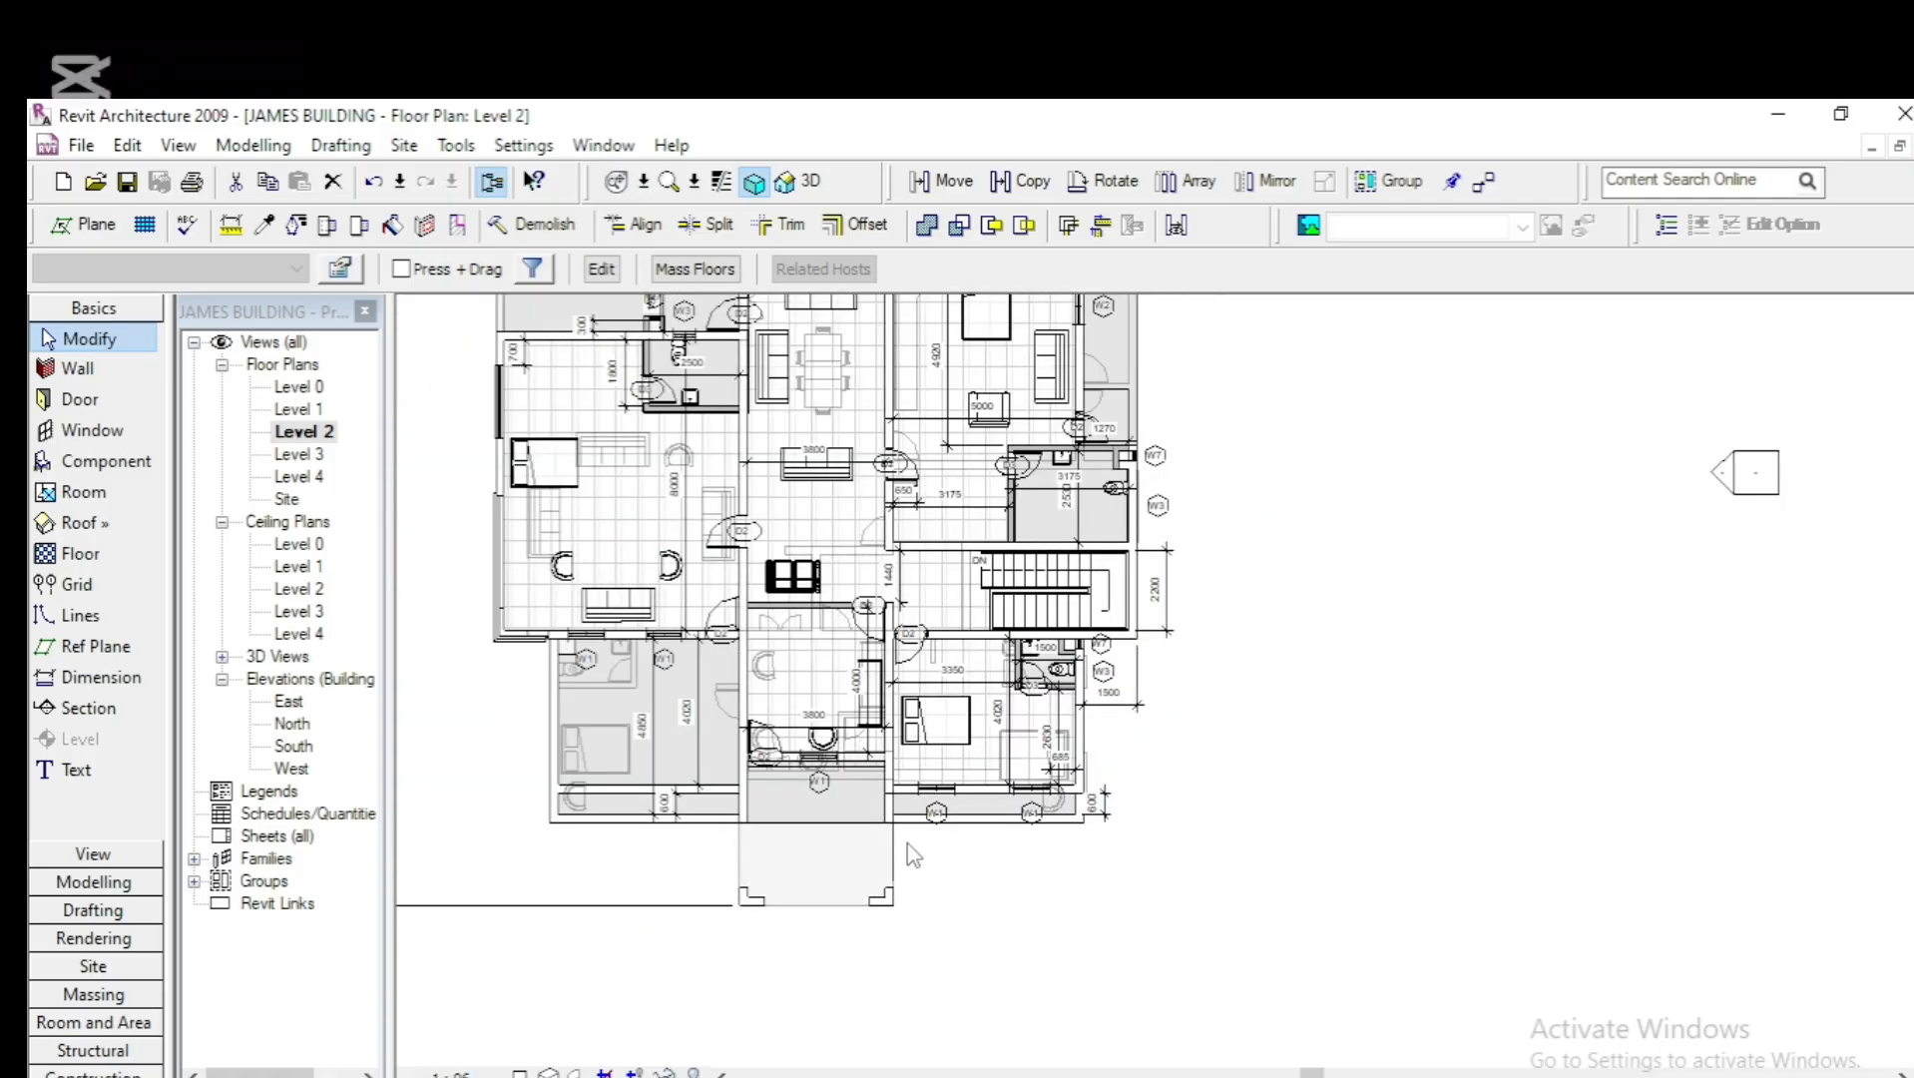
scroll(1074, 564, "up", 5)
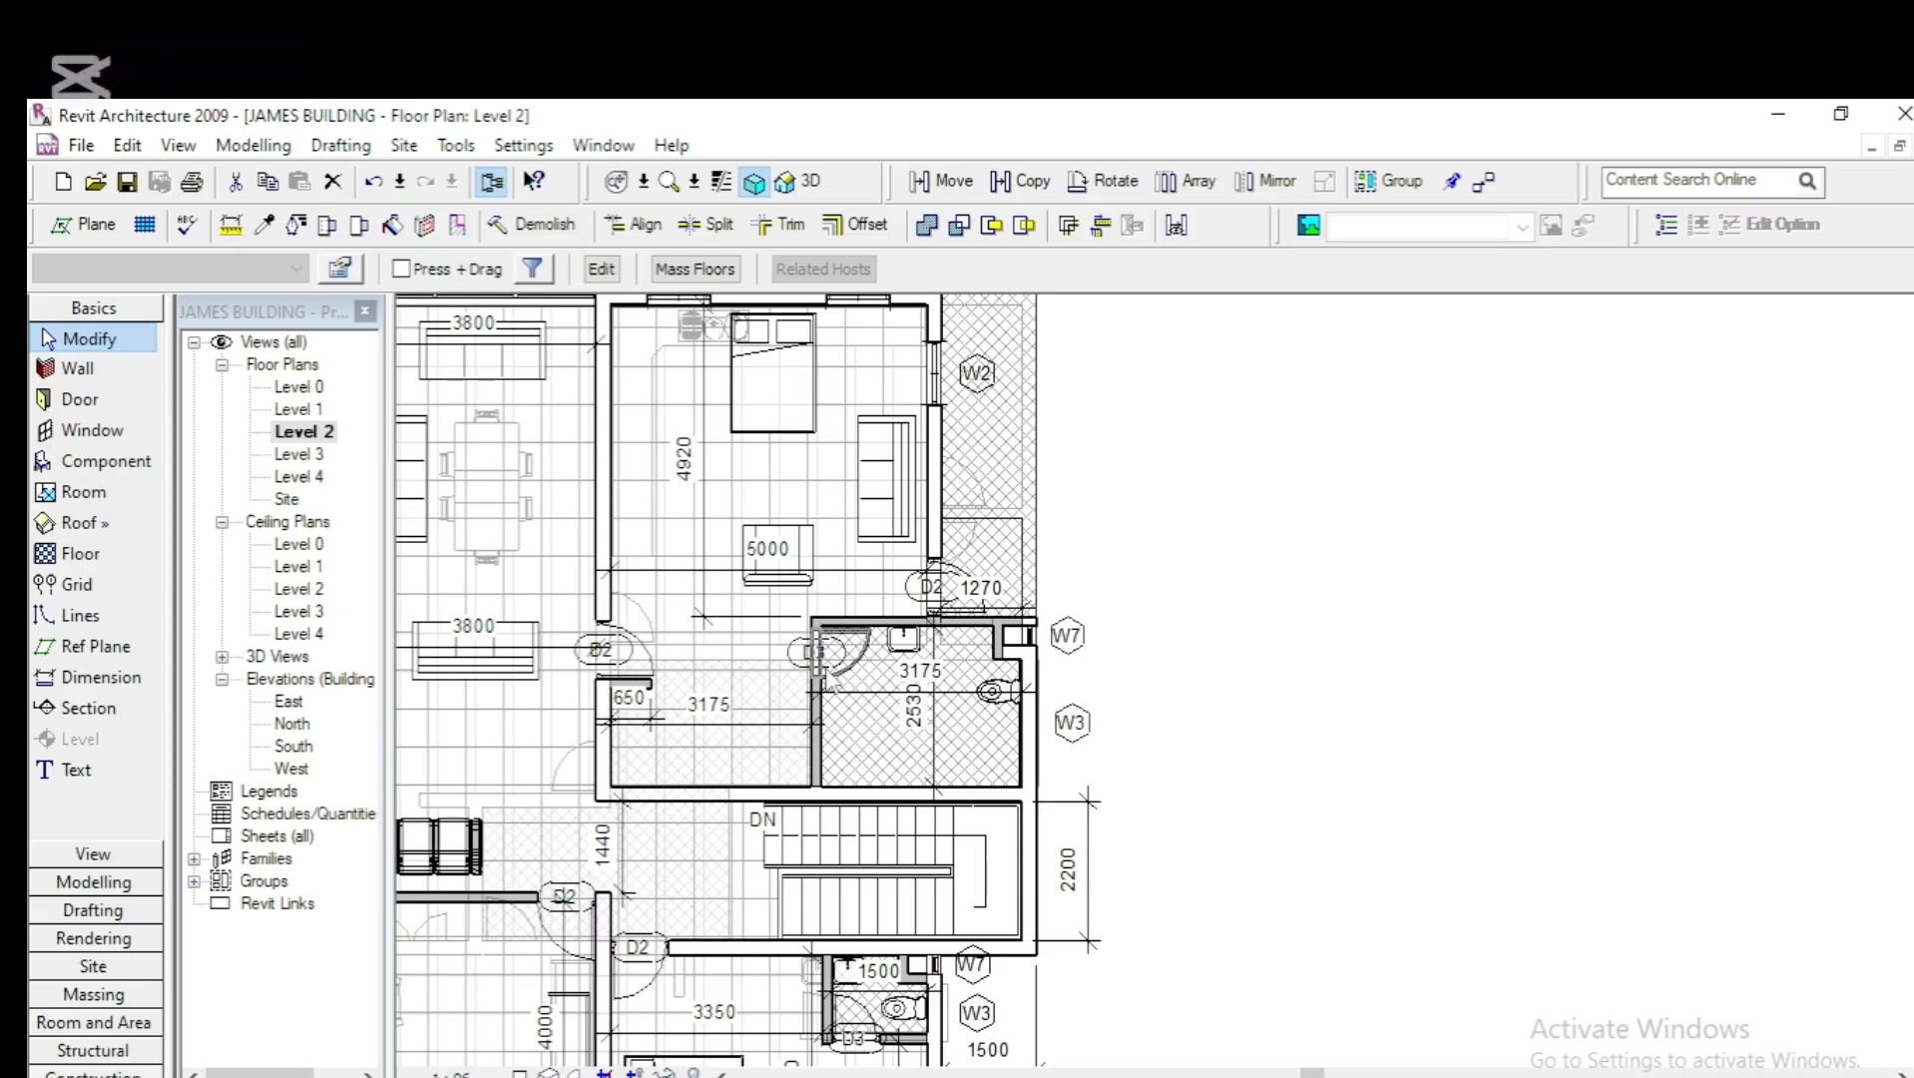
scroll(850, 639, "down", 2)
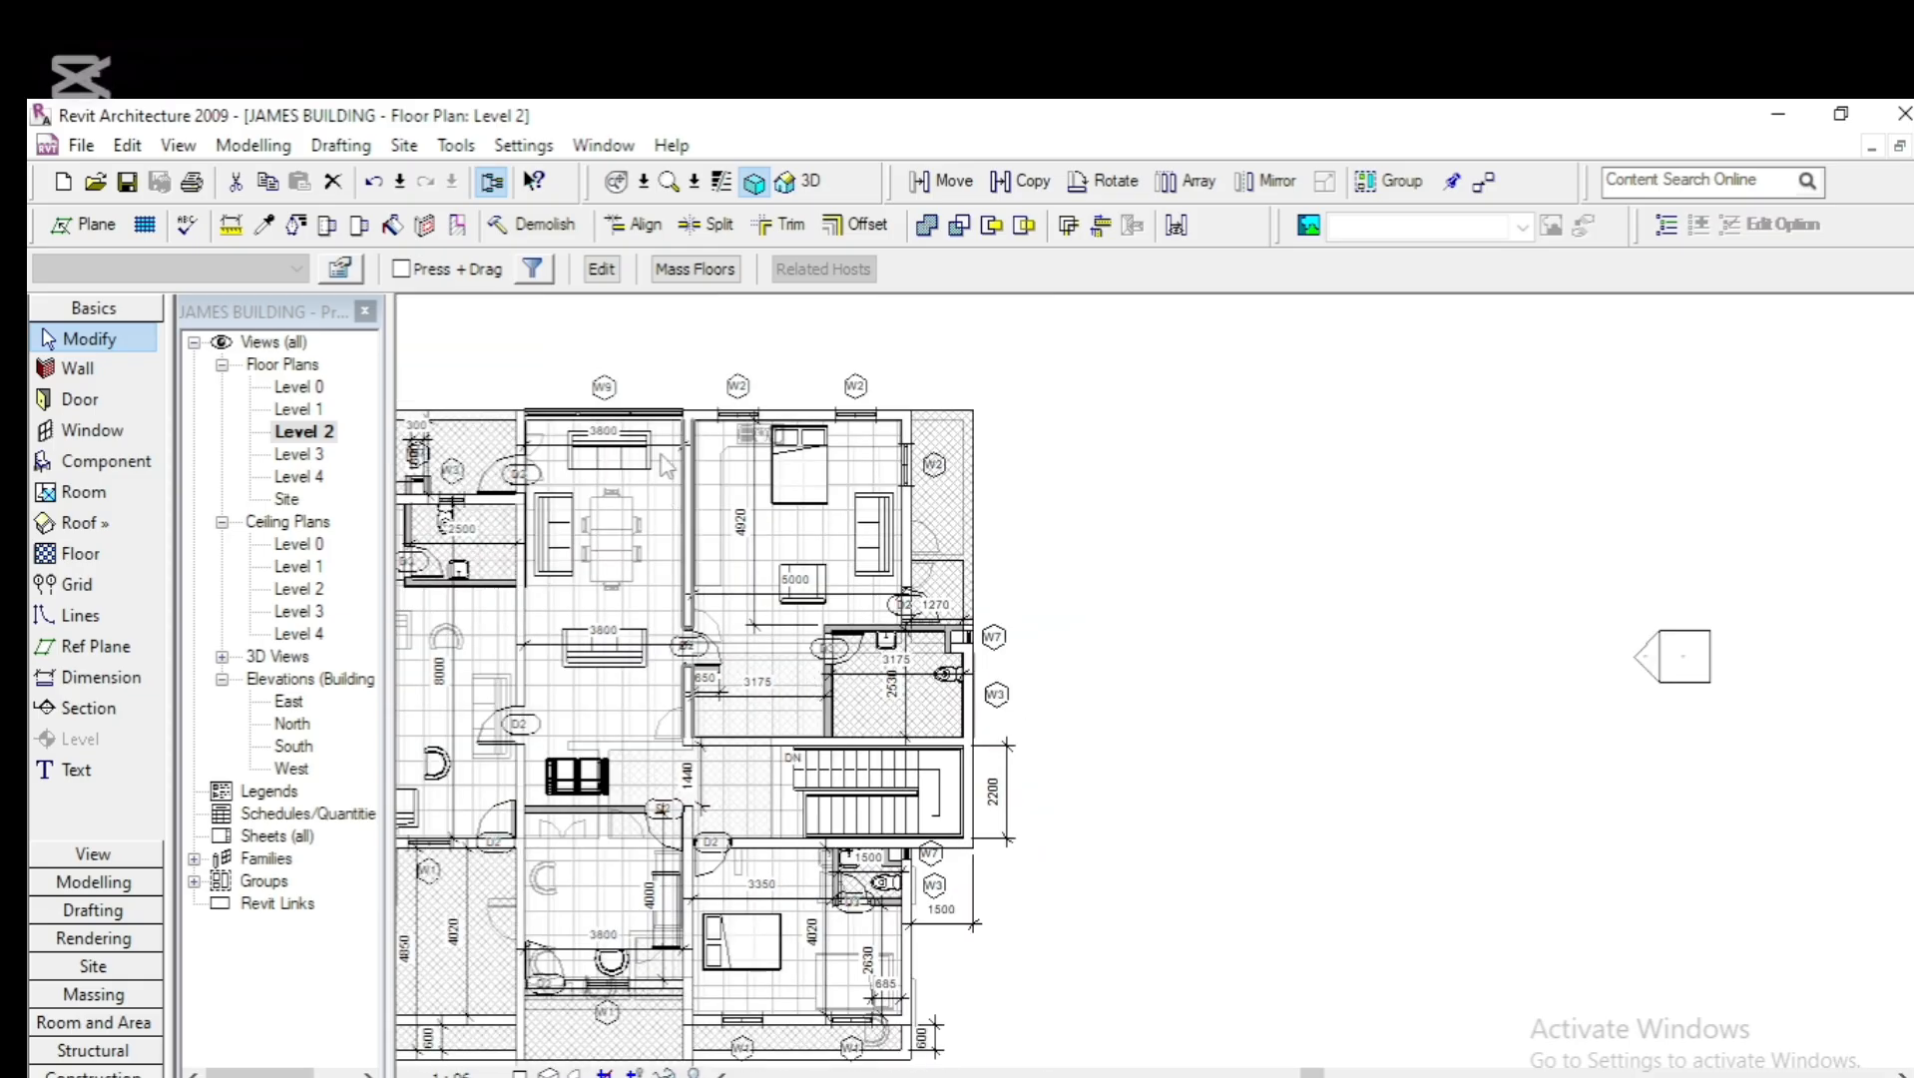
left_click(795, 180)
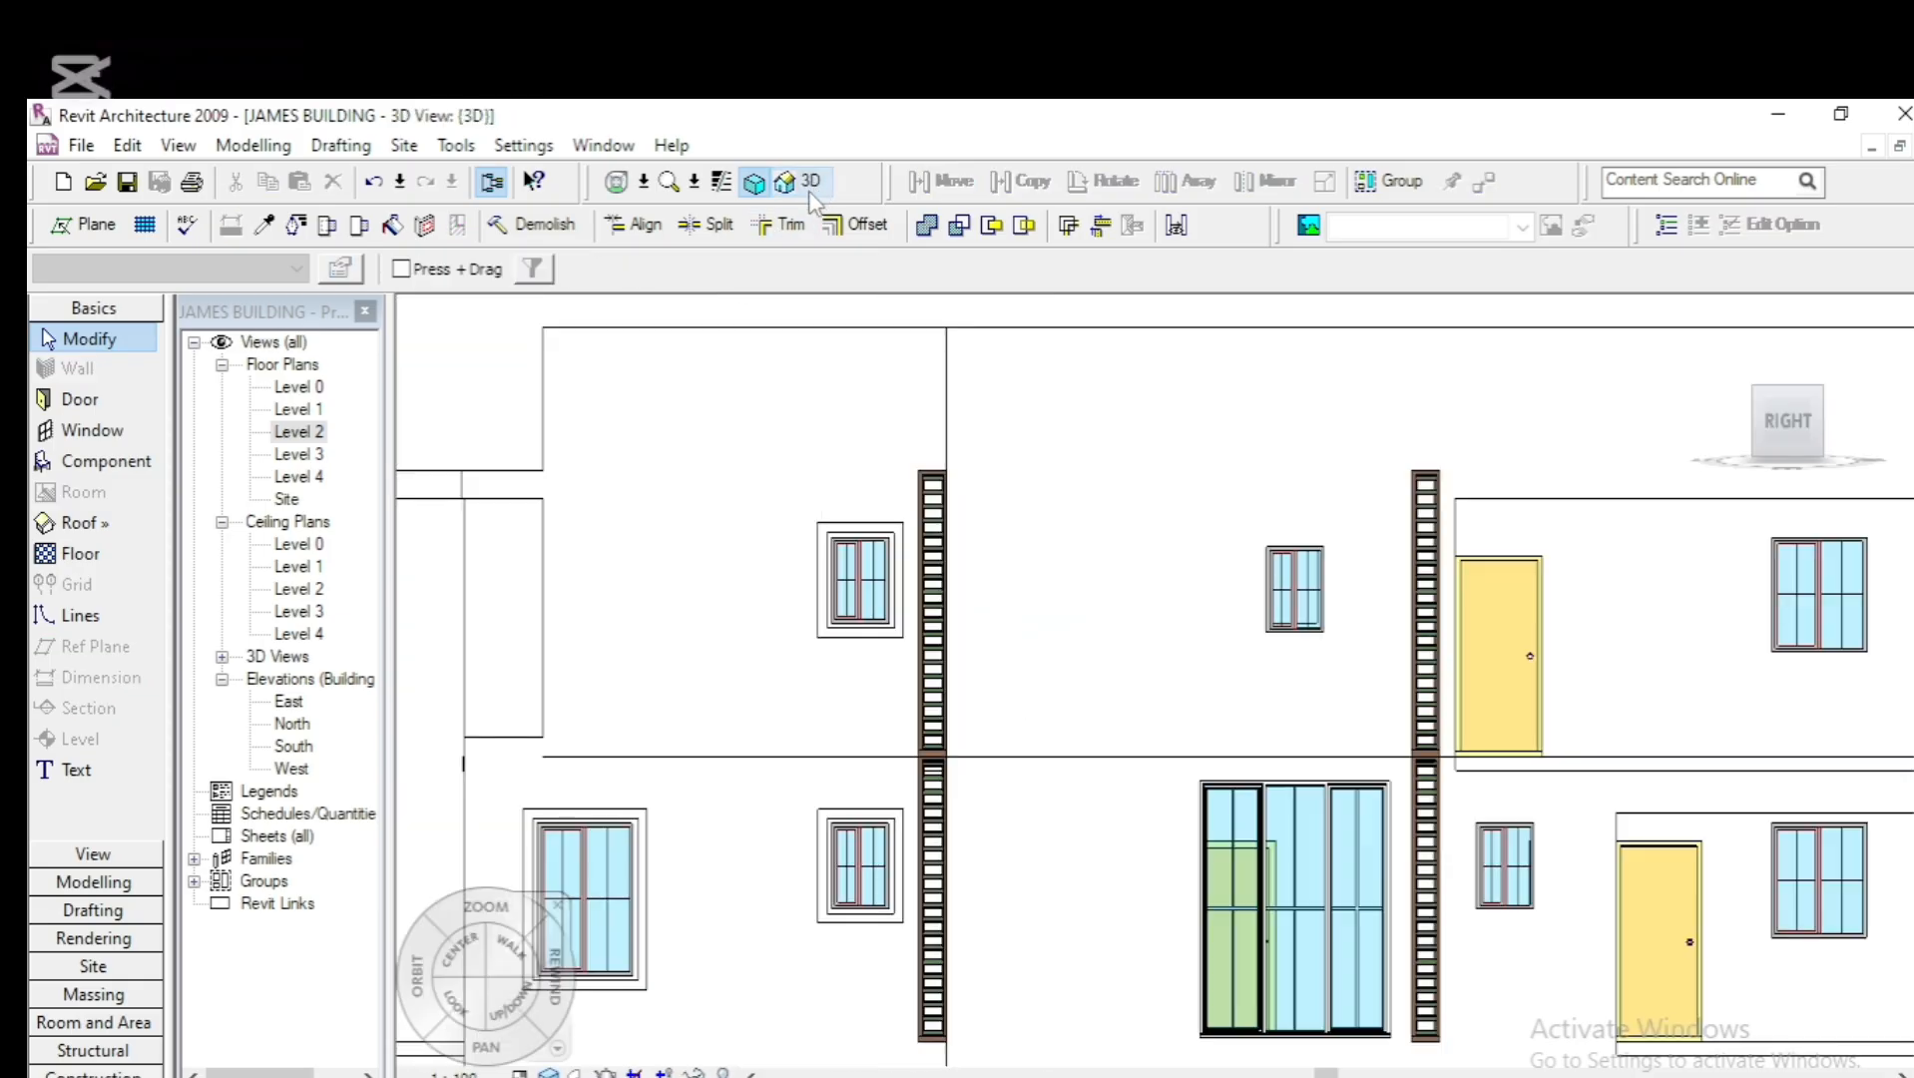
View the model from the top and nudge the copied surround out of the bathroom to the exterior wall's outer face
scroll(901, 721, "down", 3)
mouse_move(1786, 394)
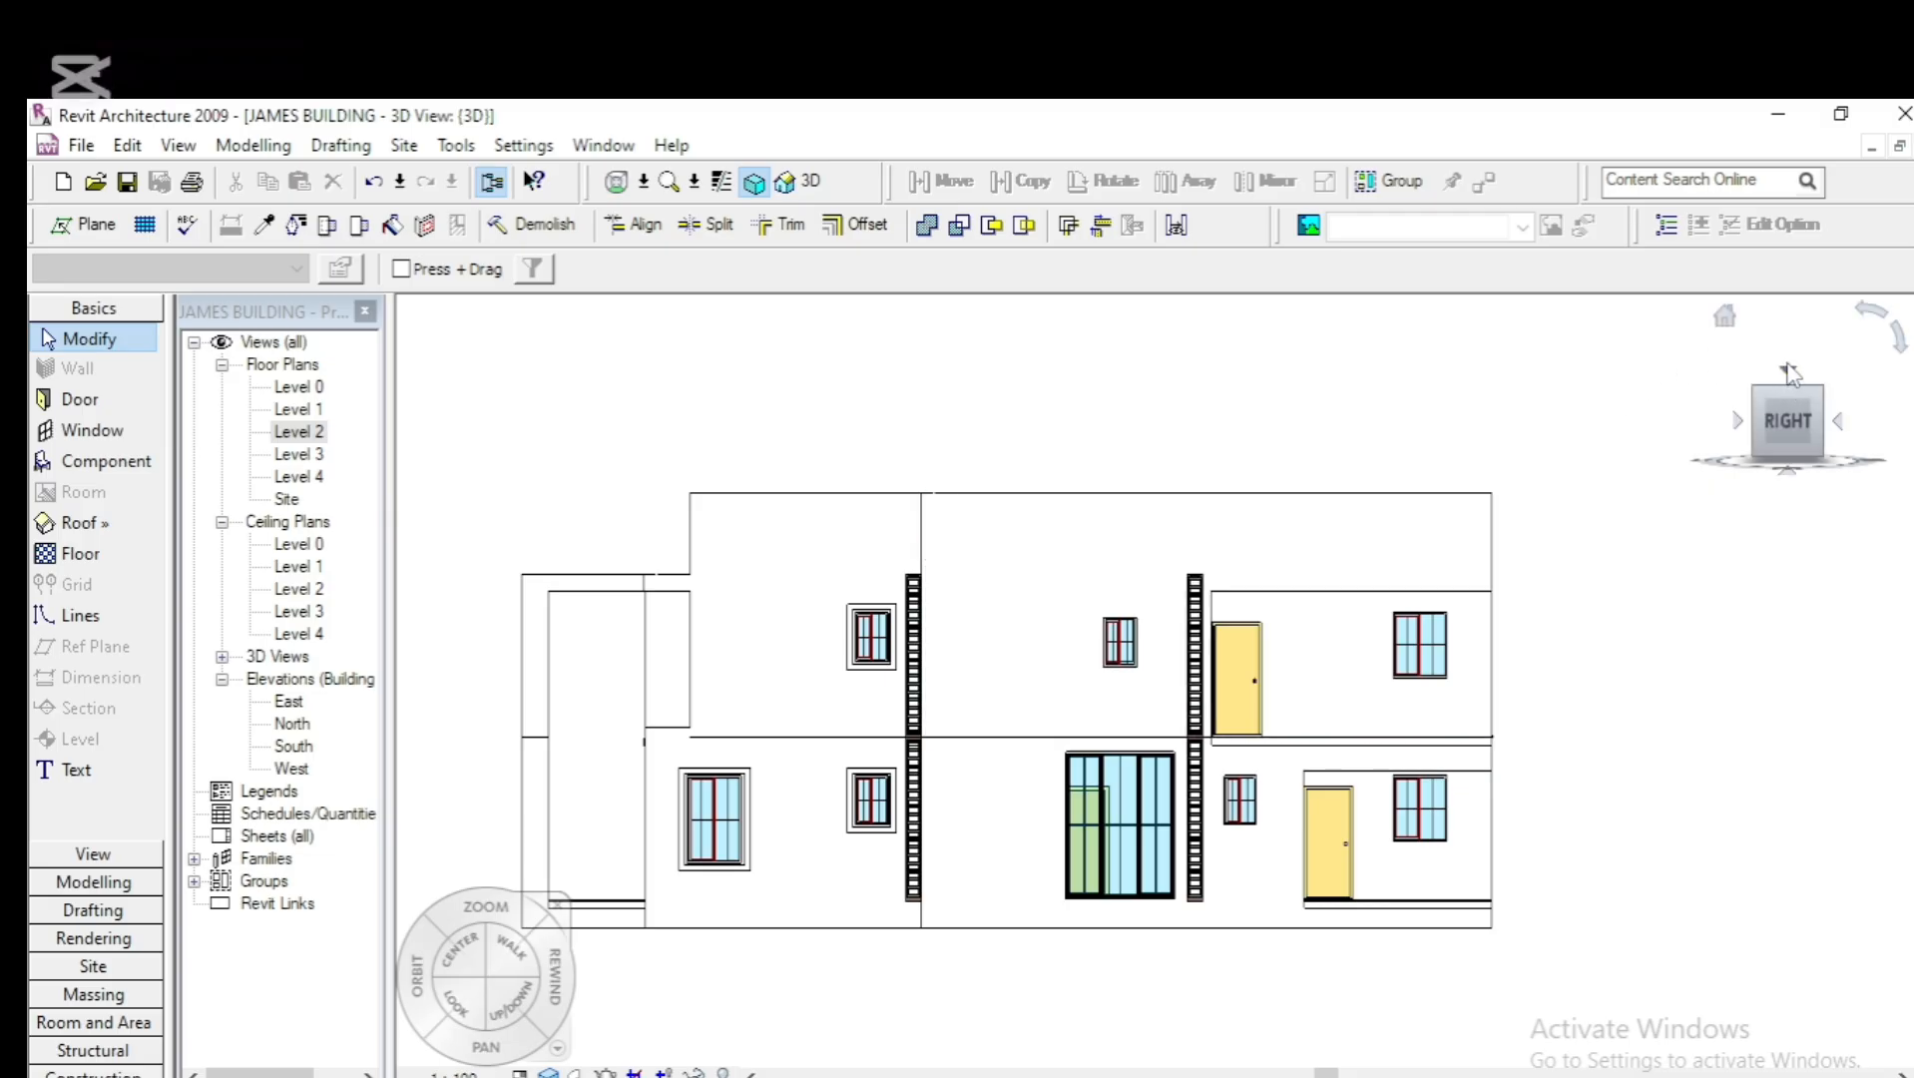
left_click(1788, 367)
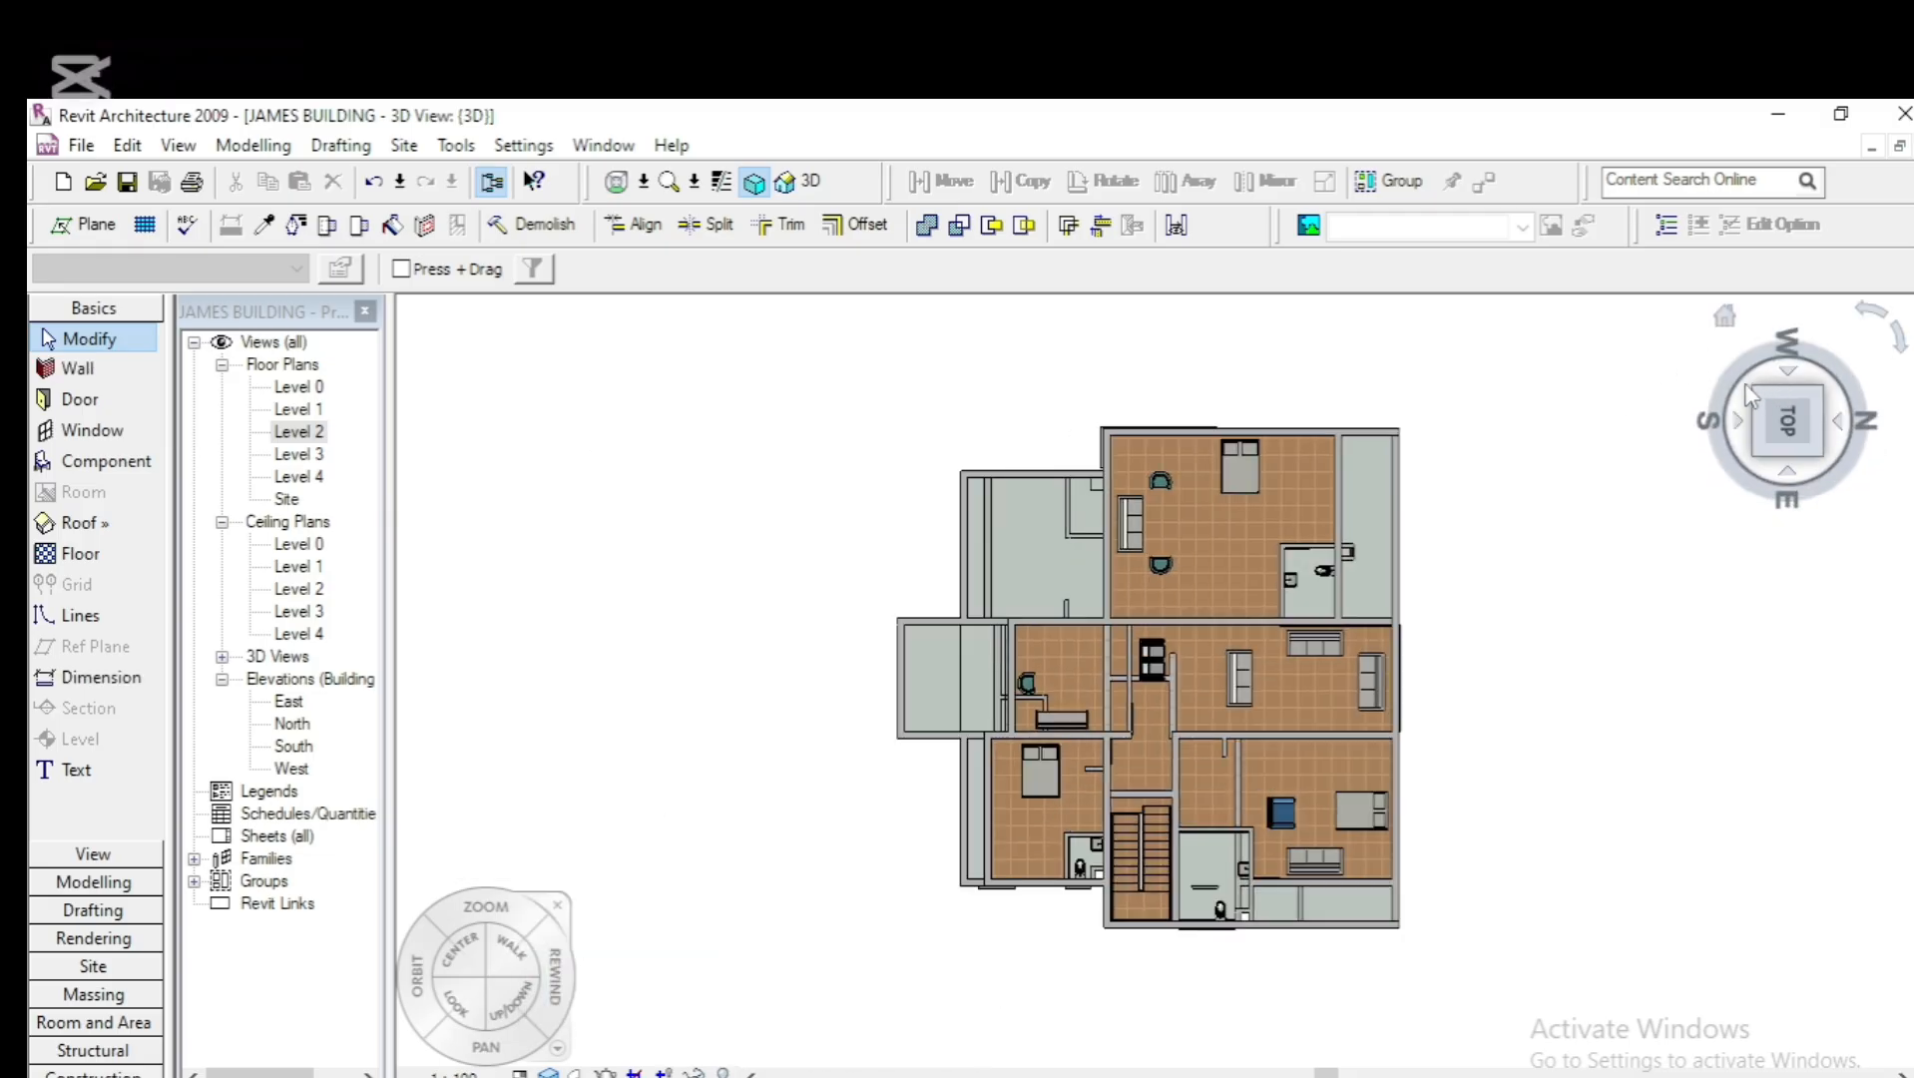
scroll(1215, 947, "up", 4)
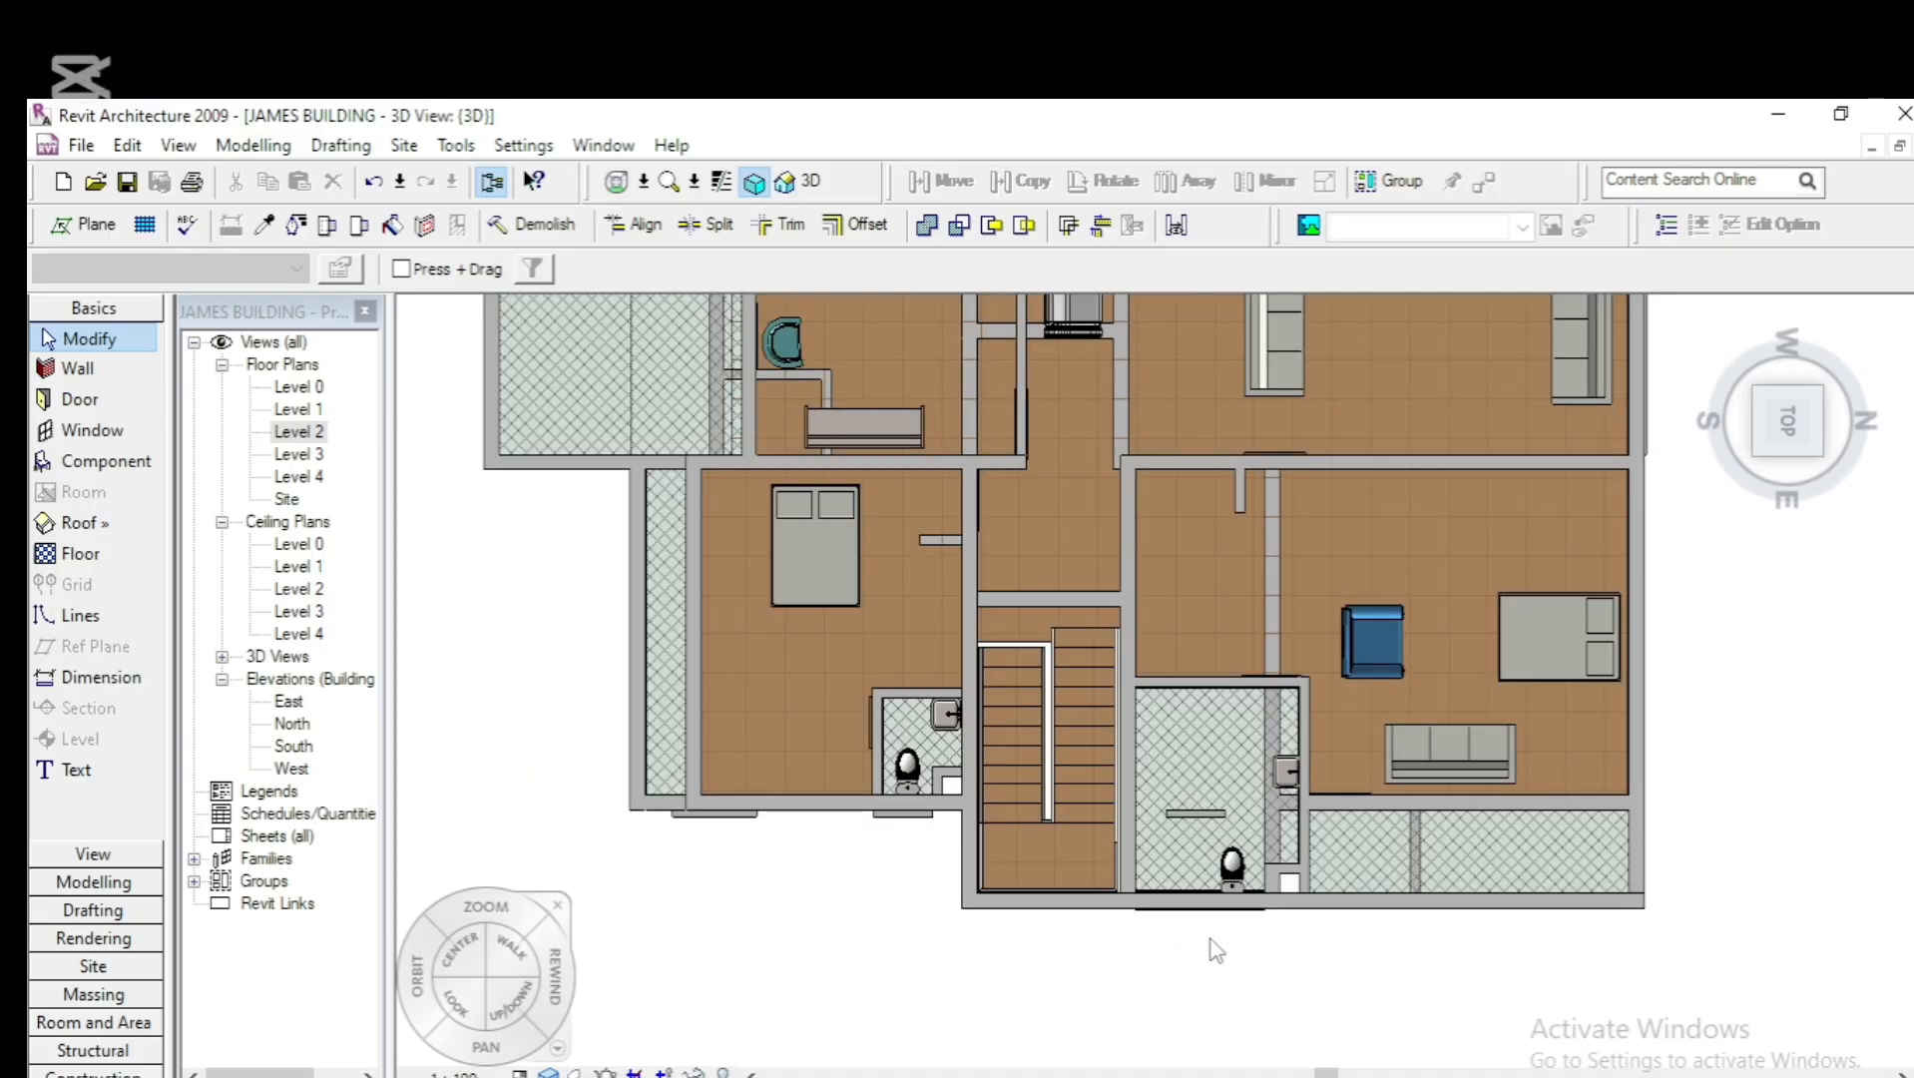
scroll(1215, 949, "up", 3)
left_click(1188, 725)
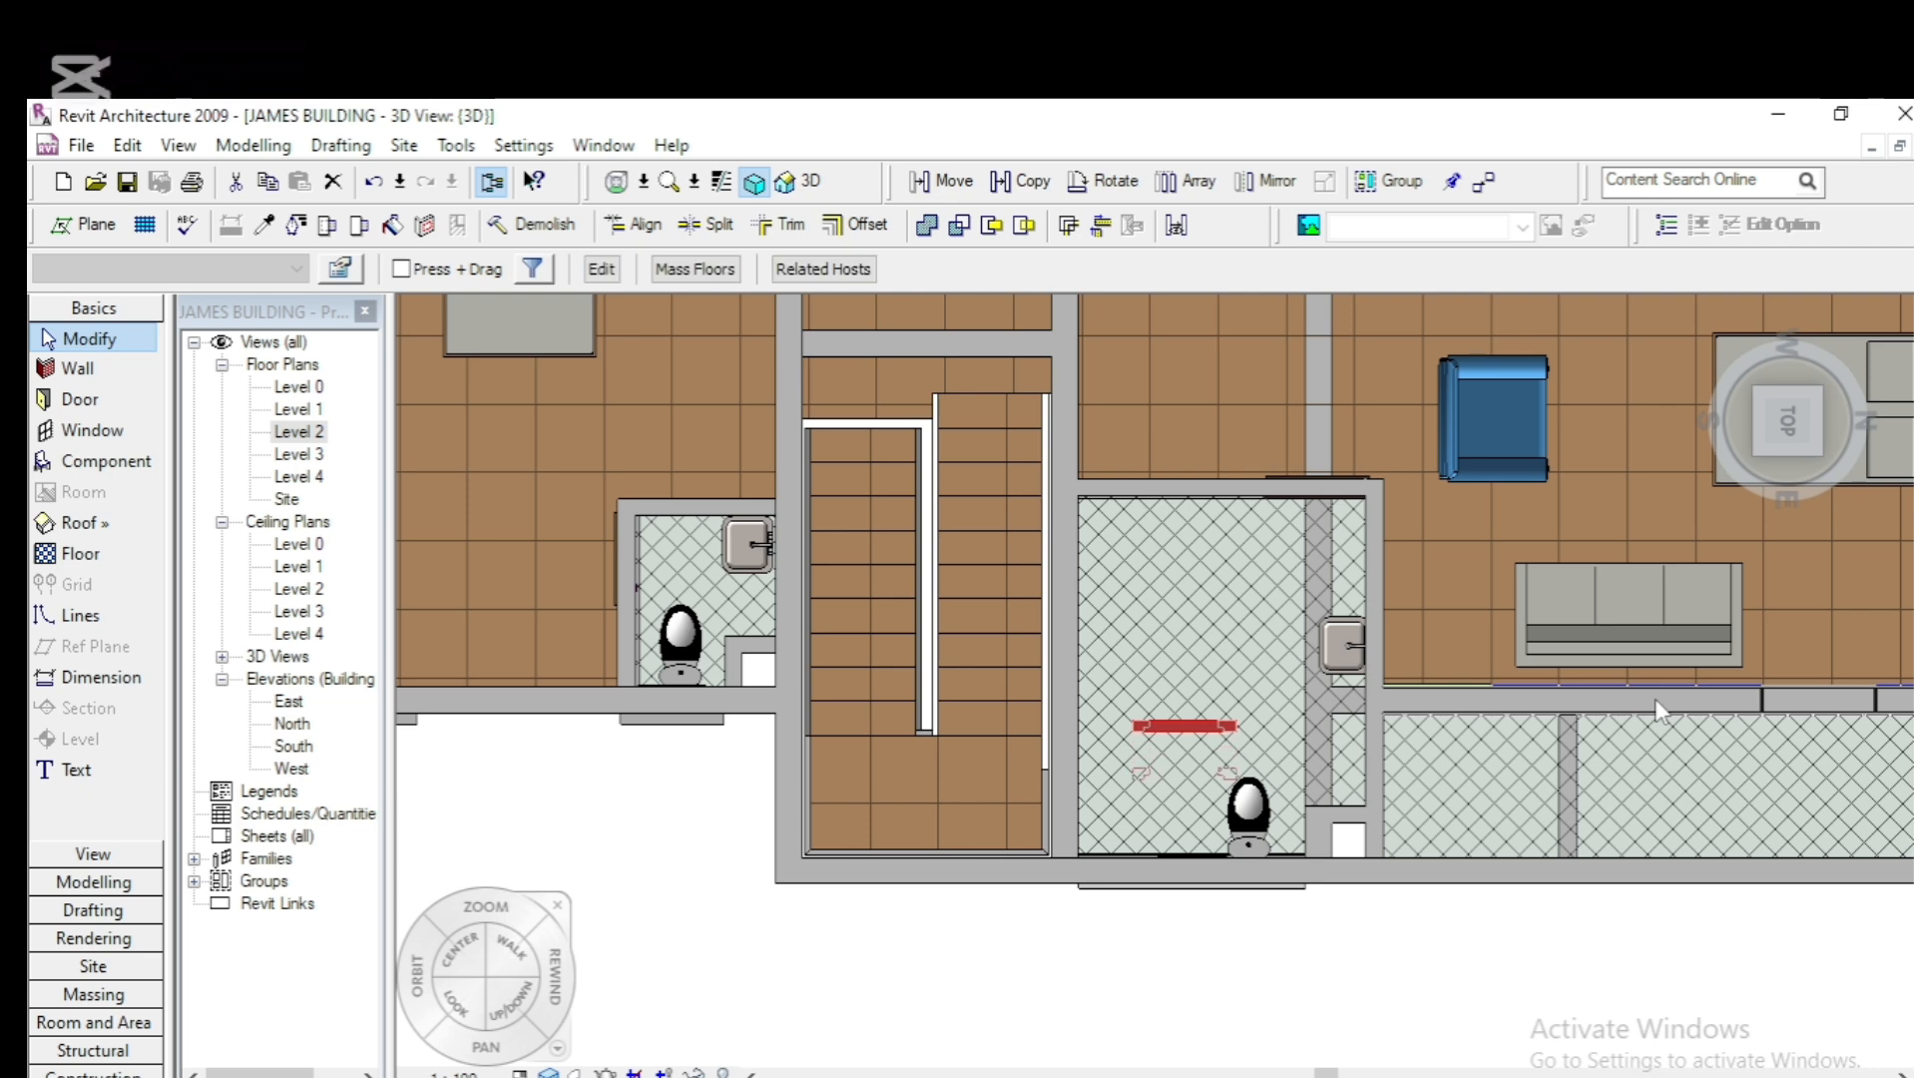
key("Down")
key("Down")
key("Down")
key("Down")
key("Down")
key("Down")
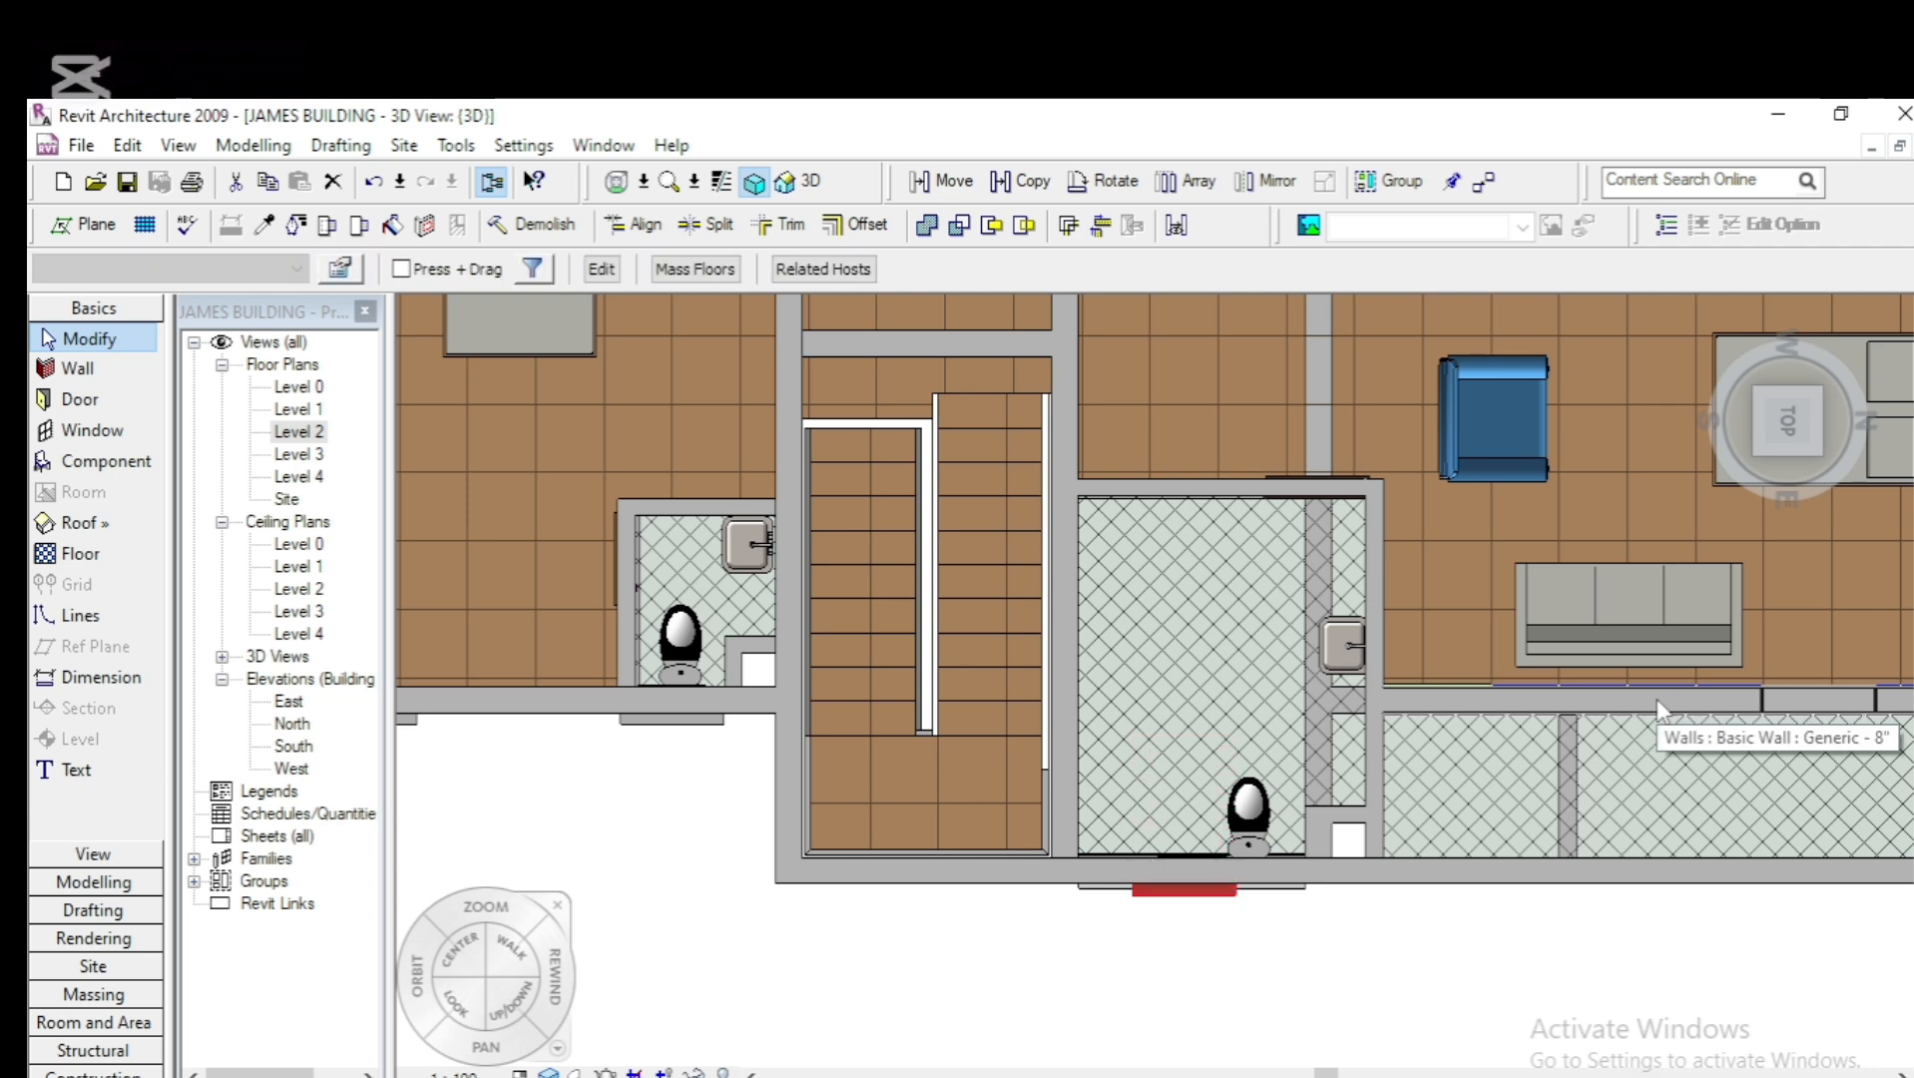
Fine-tune the copied surround's position in the top view so its back sits flush against the exterior wall's outer face
scroll(1256, 953, "up", 3)
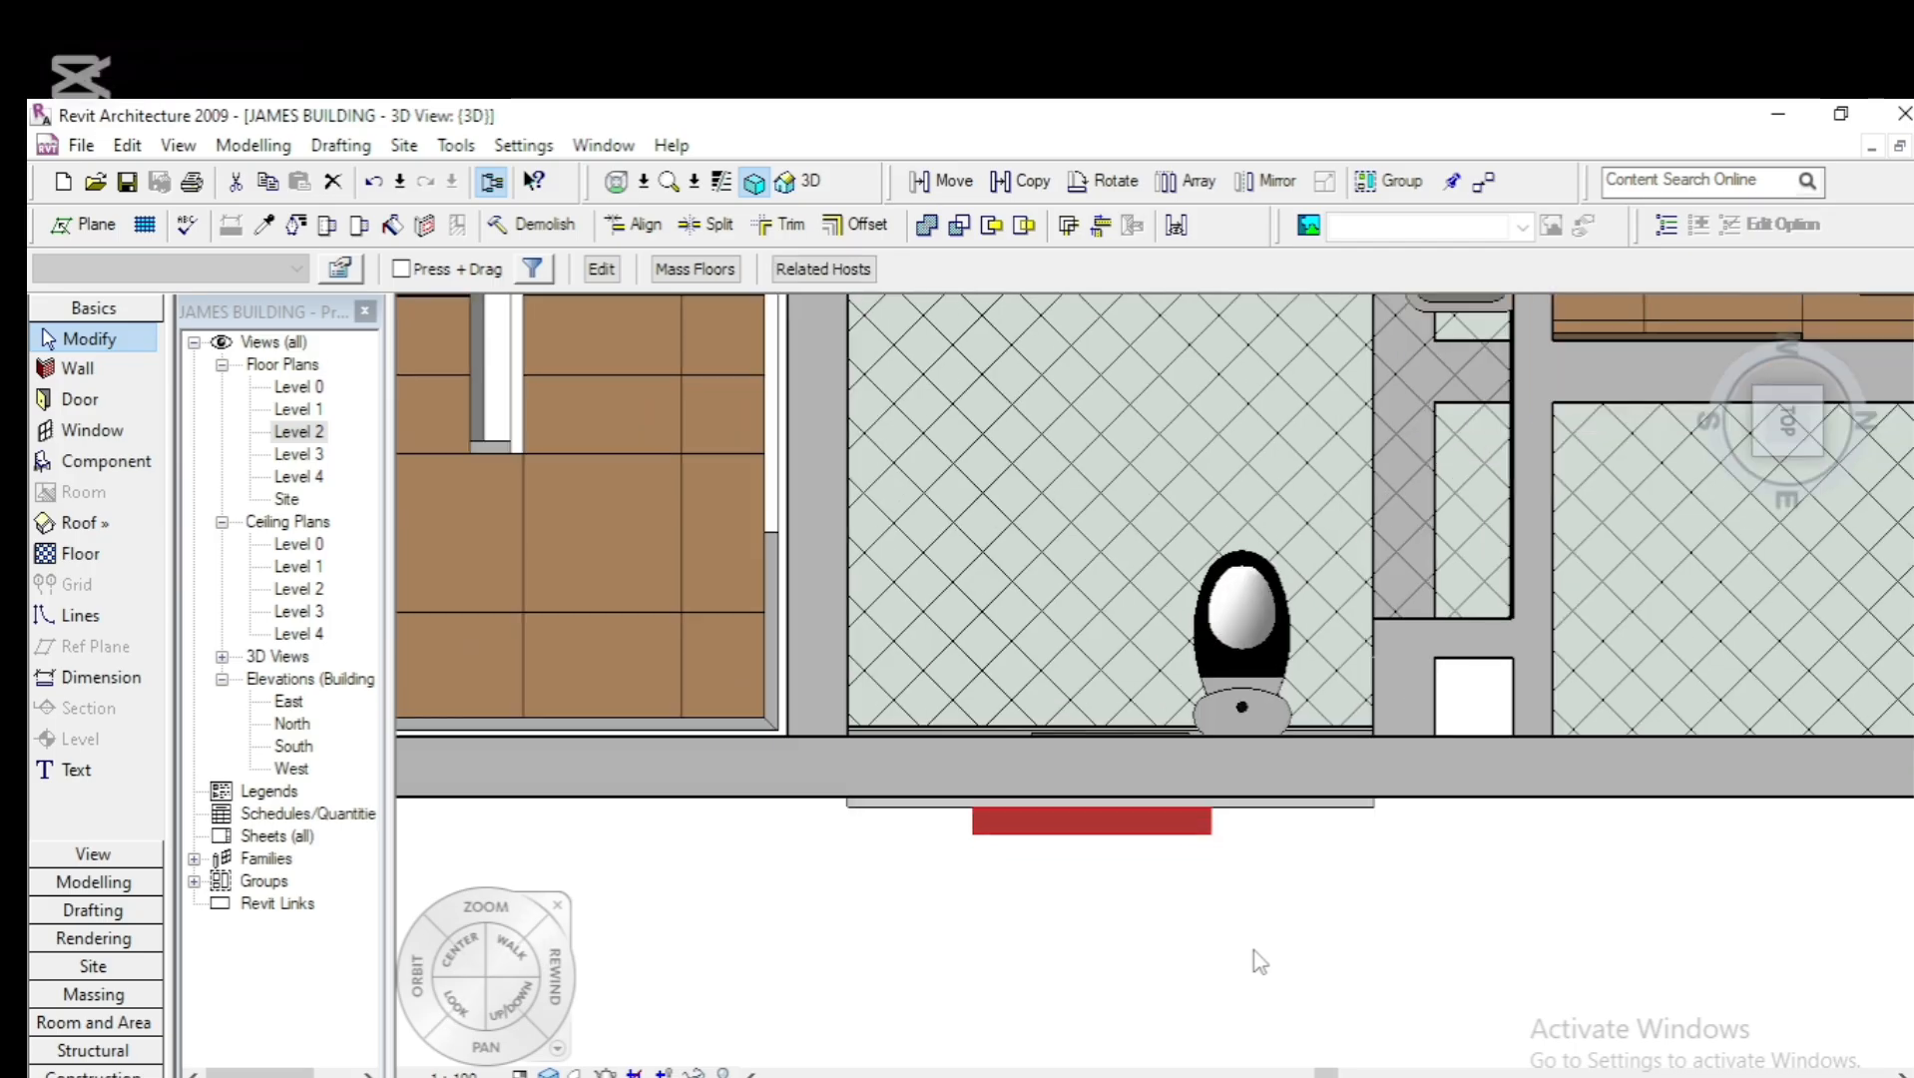
scroll(1145, 894, "up", 4)
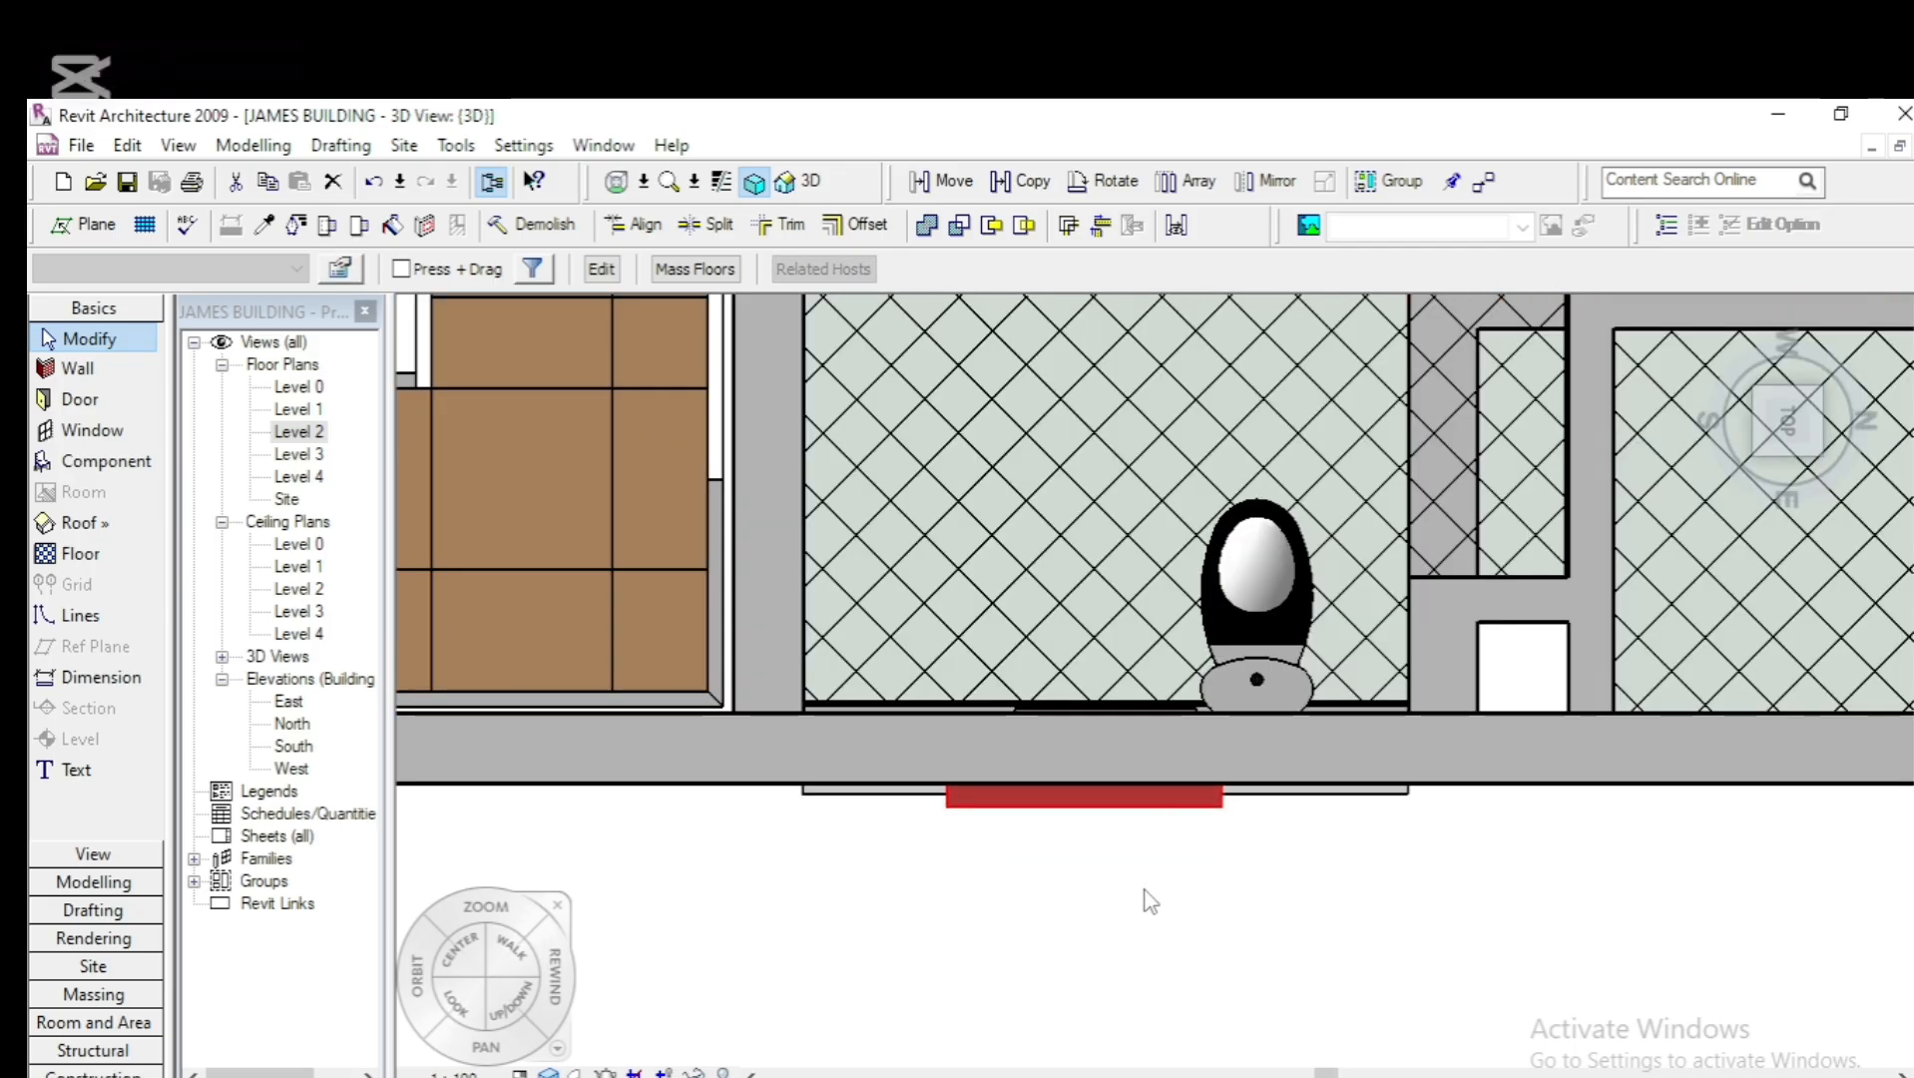
key("Down")
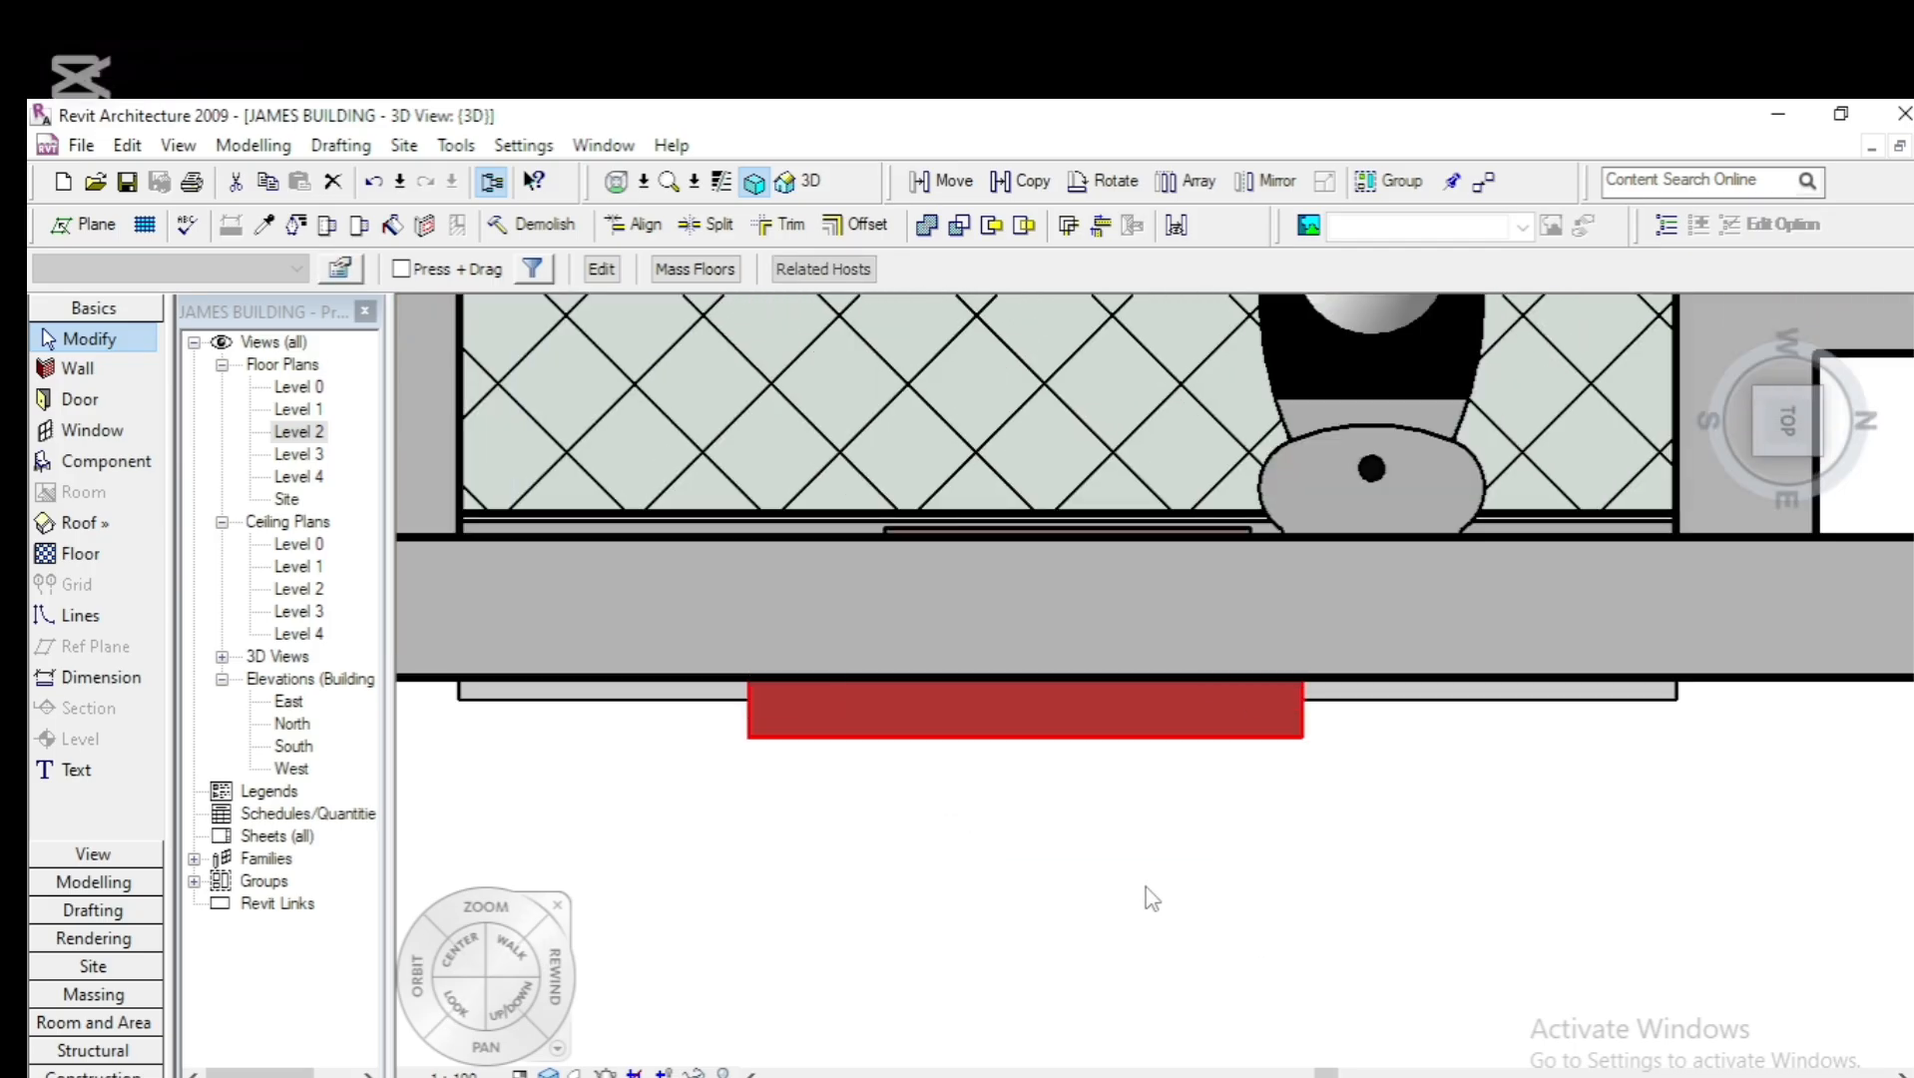
key("Down")
key("Up")
View the building from the right side and raise the upper-floor window above the glass door to fit the surround's opening height
left_click(1778, 450)
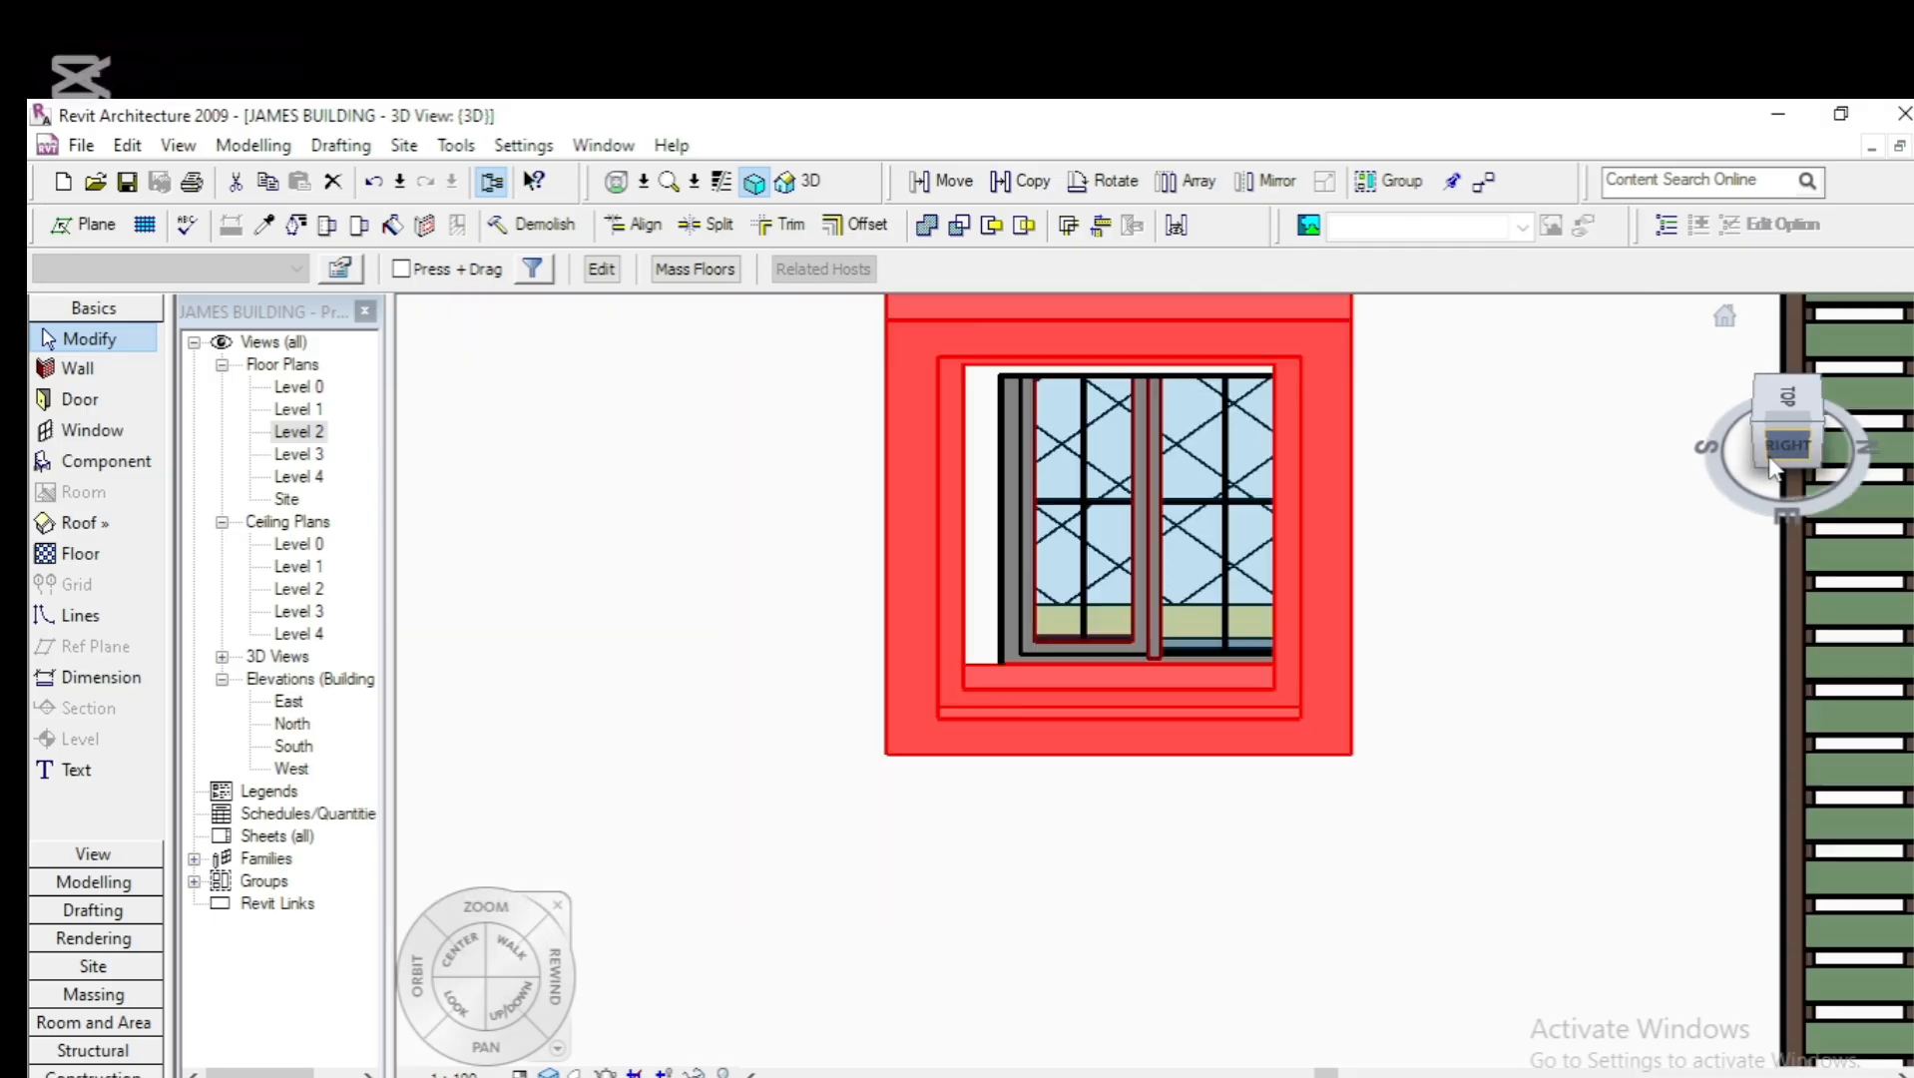
left_click(1791, 446)
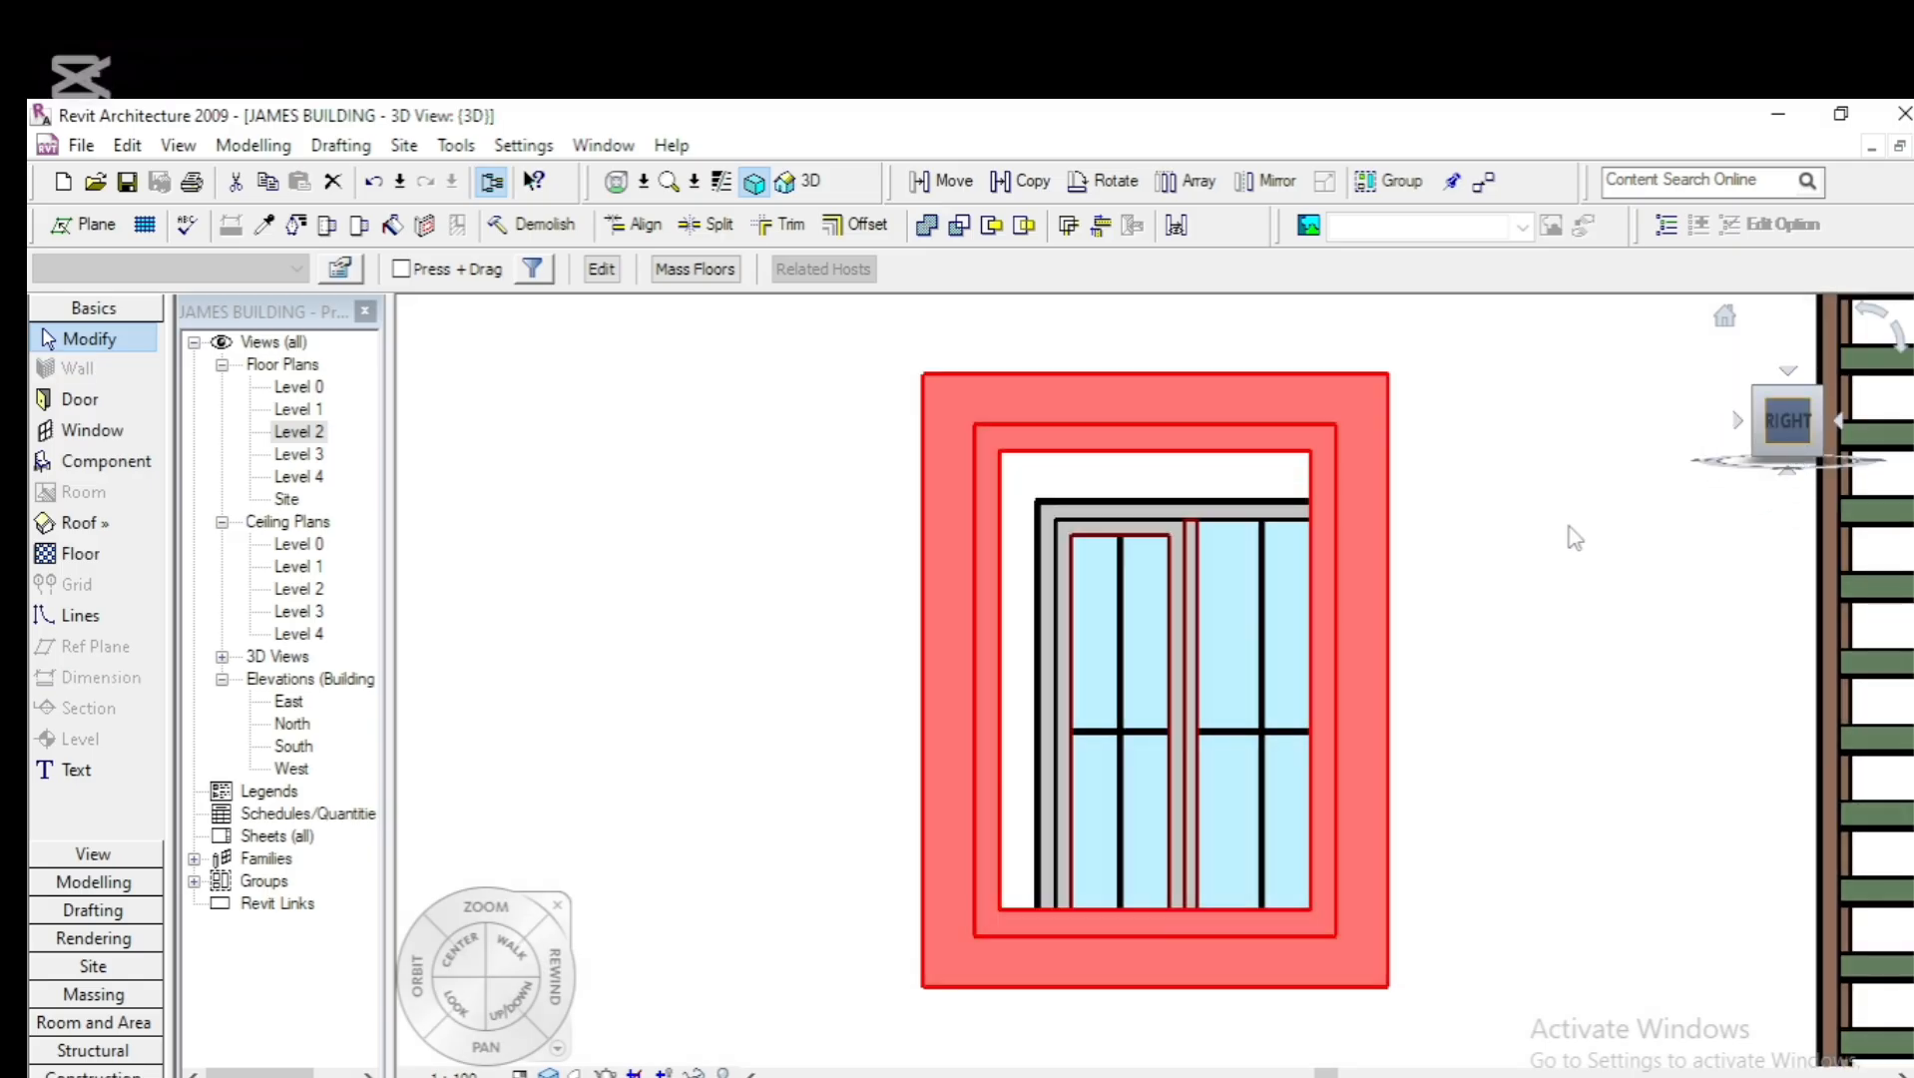
left_click(1161, 523)
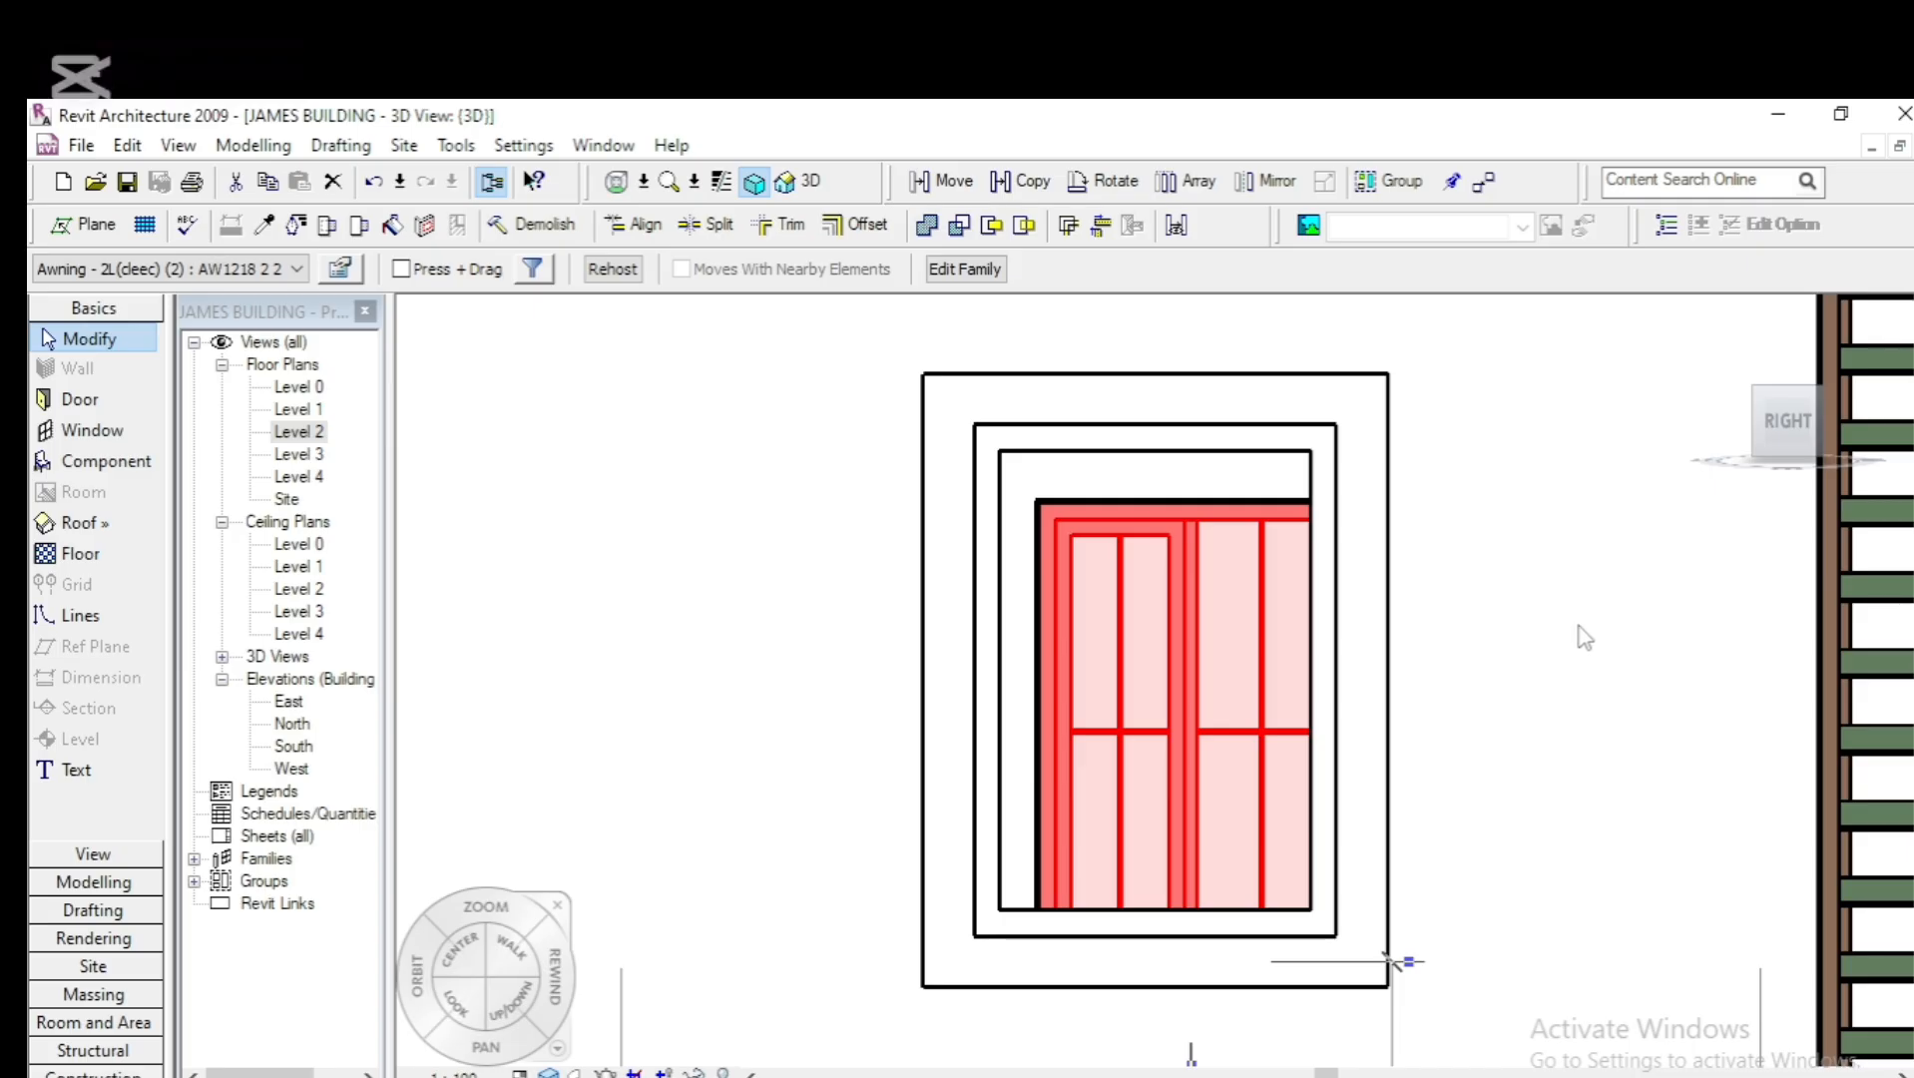
left_click_drag(1394, 961, 1394, 914)
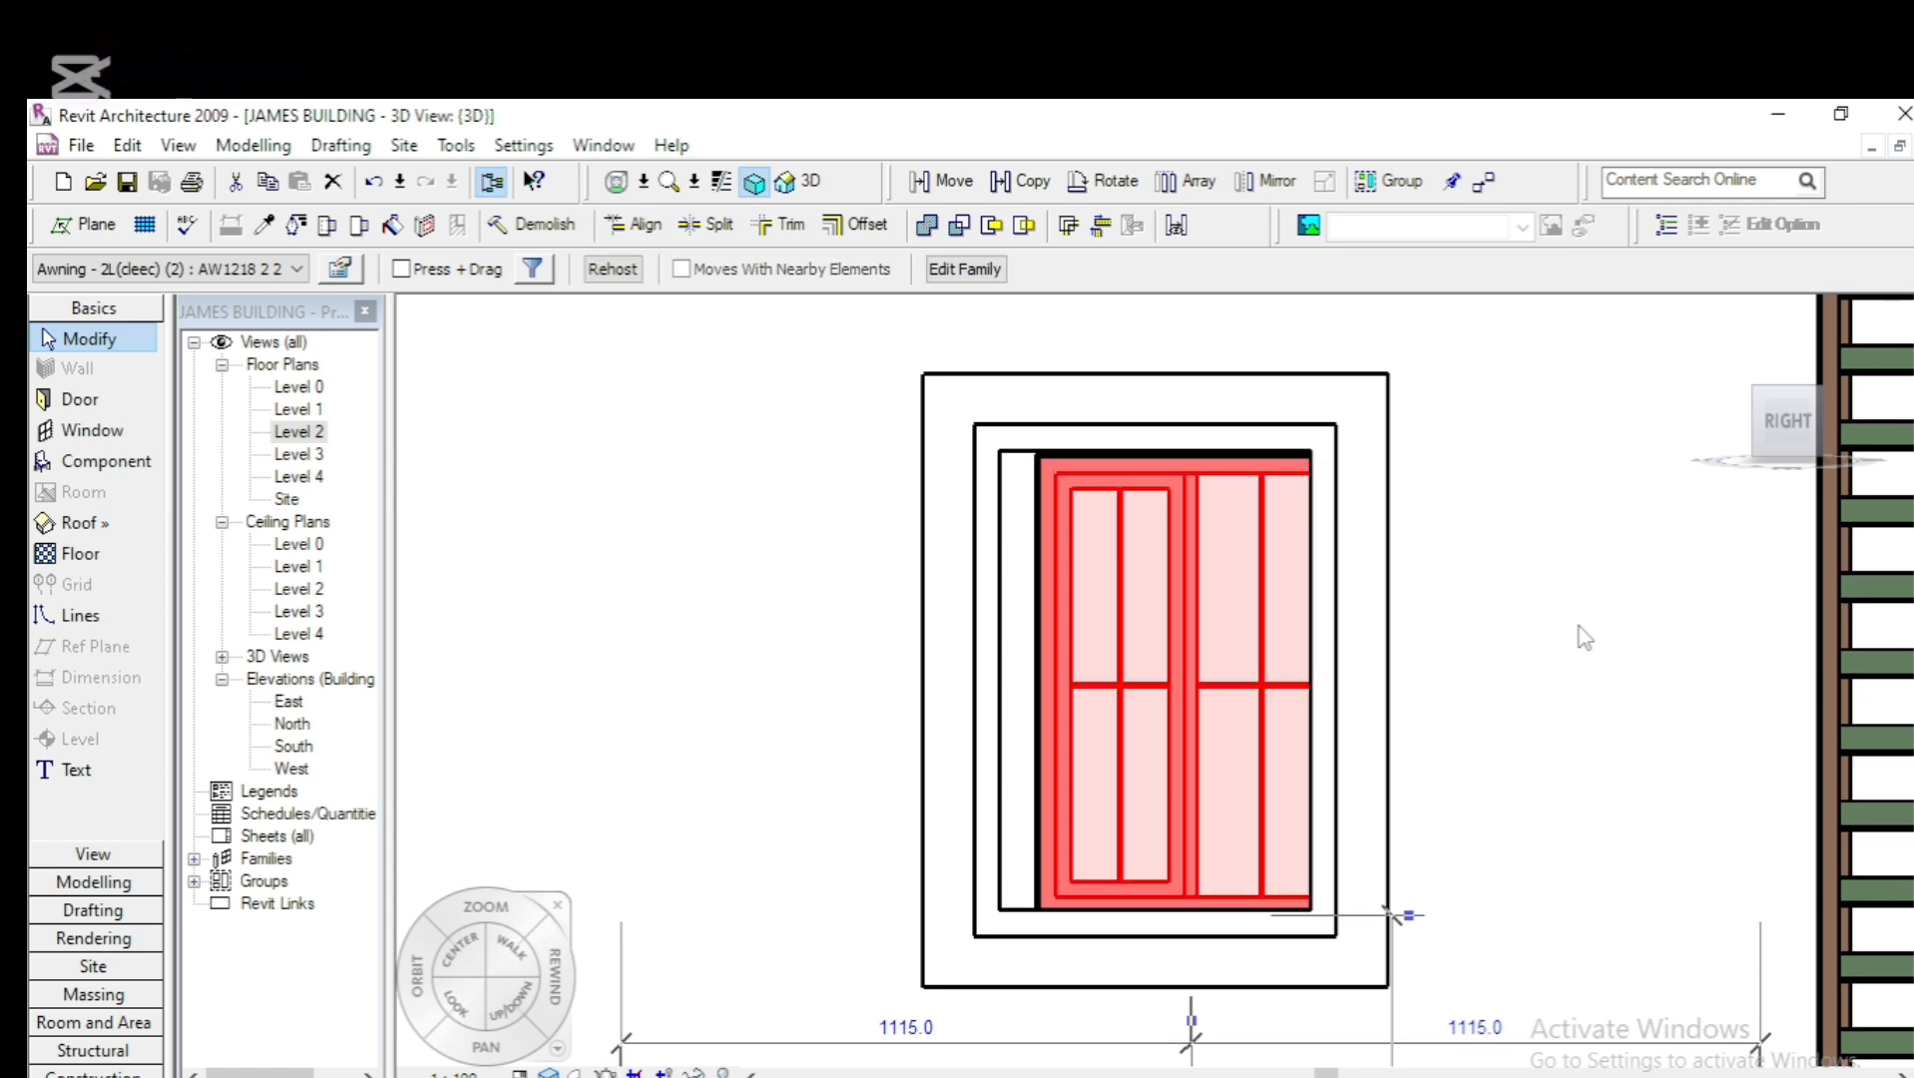
scroll(1216, 505, "up", 3)
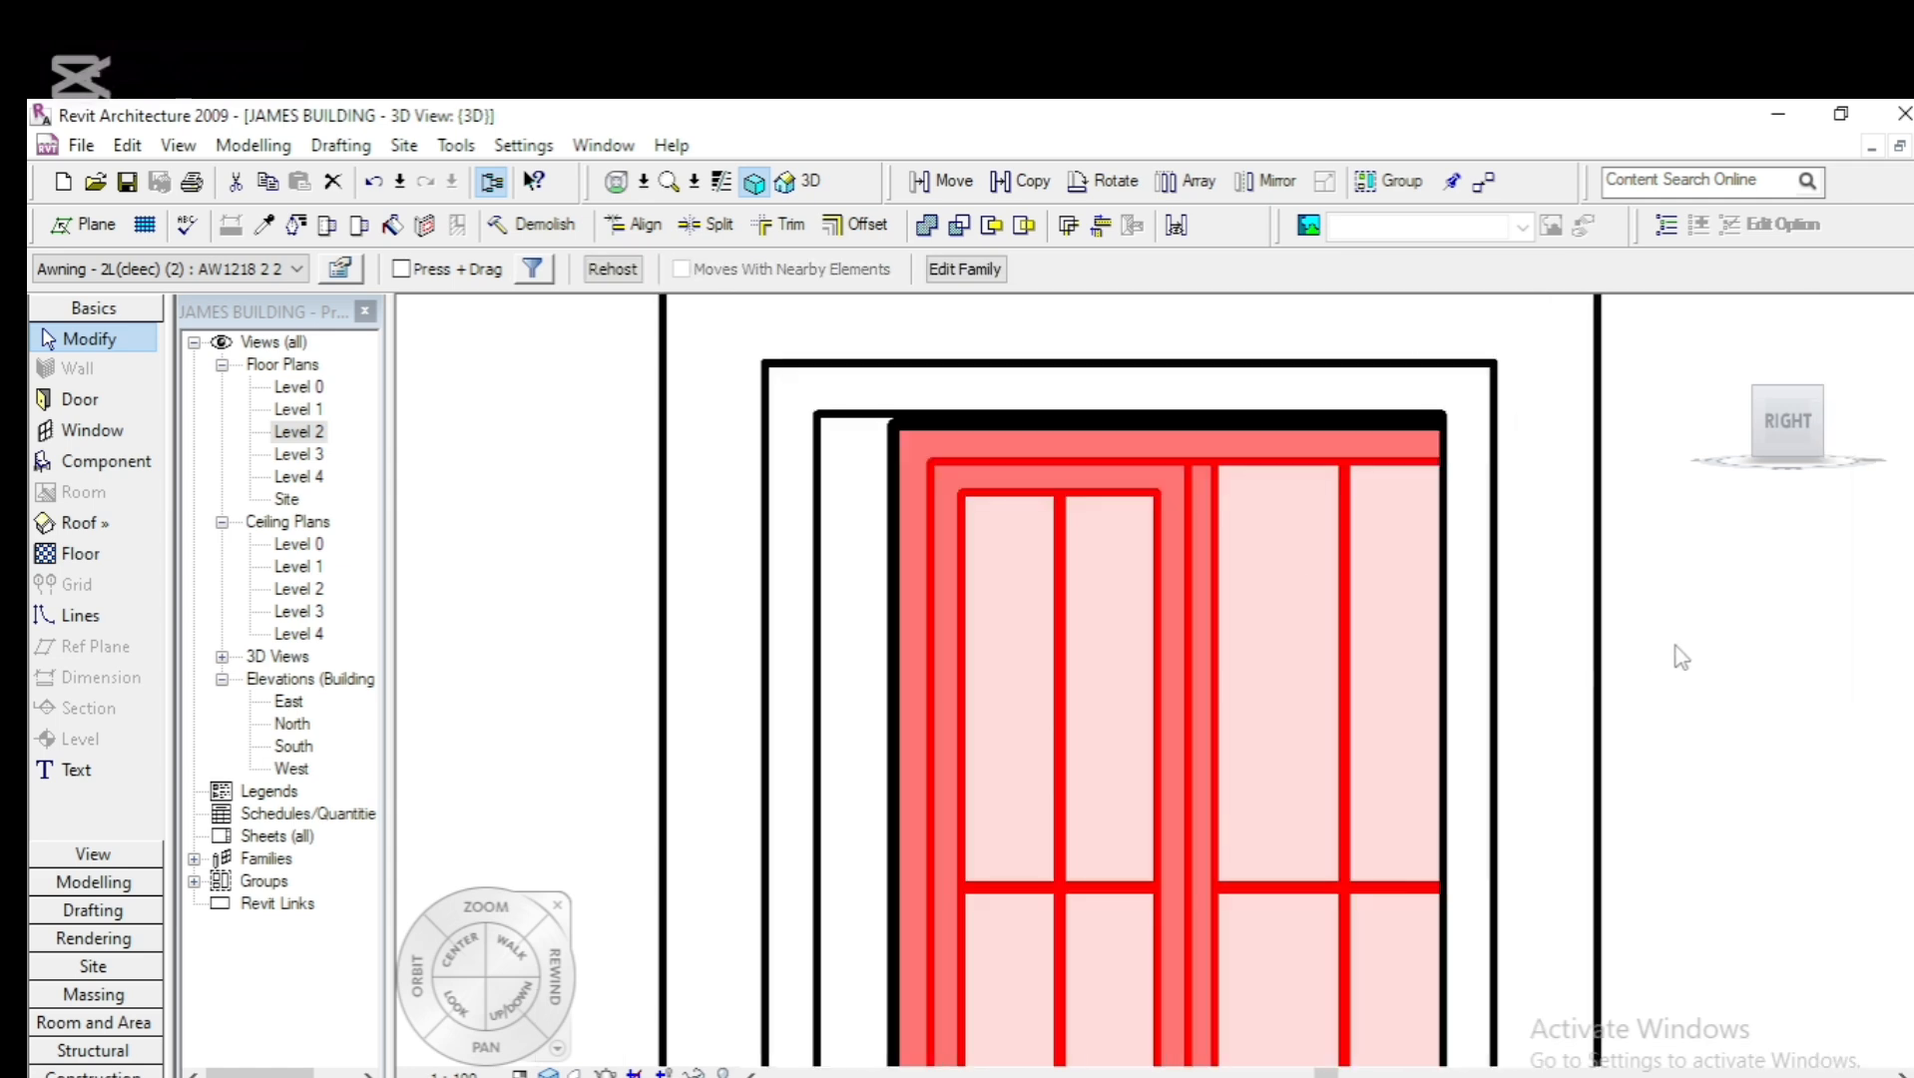
key("Up")
key("Up")
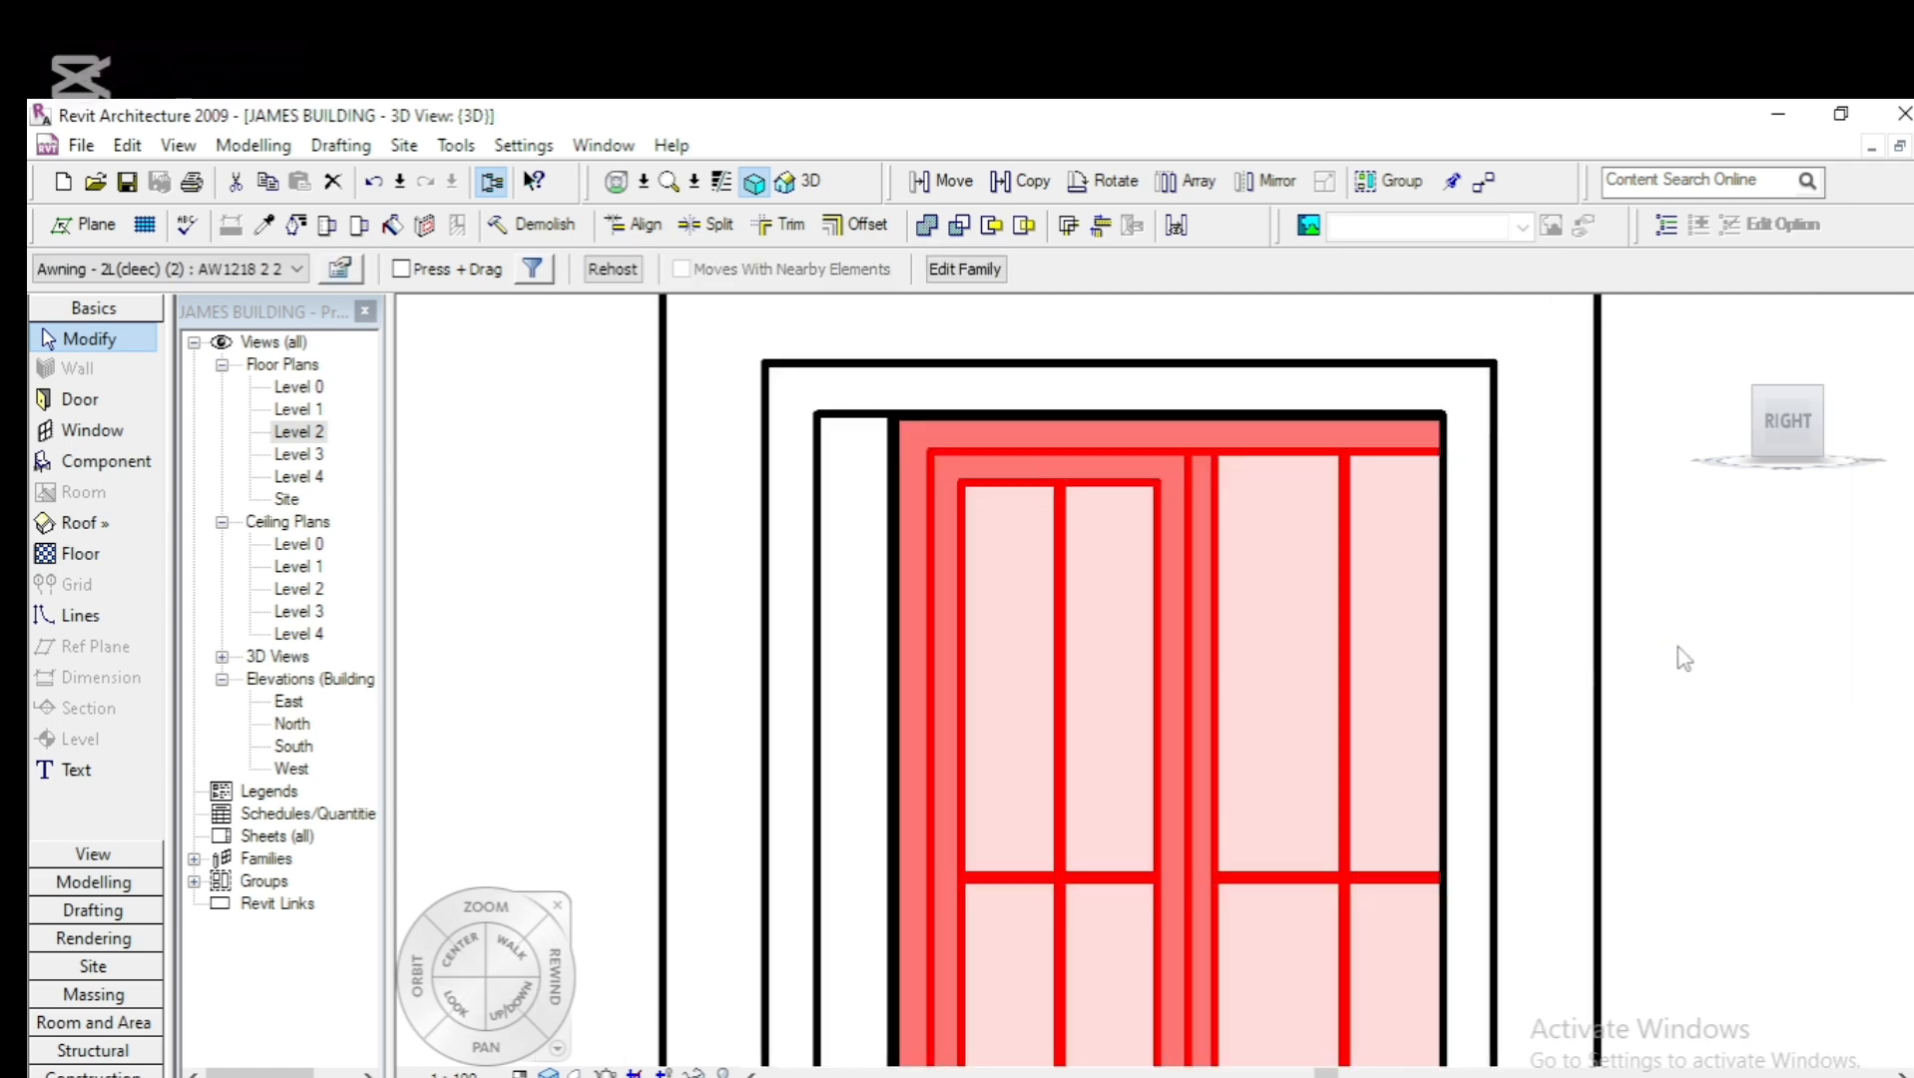
key("Up")
scroll(1382, 502, "down", 4)
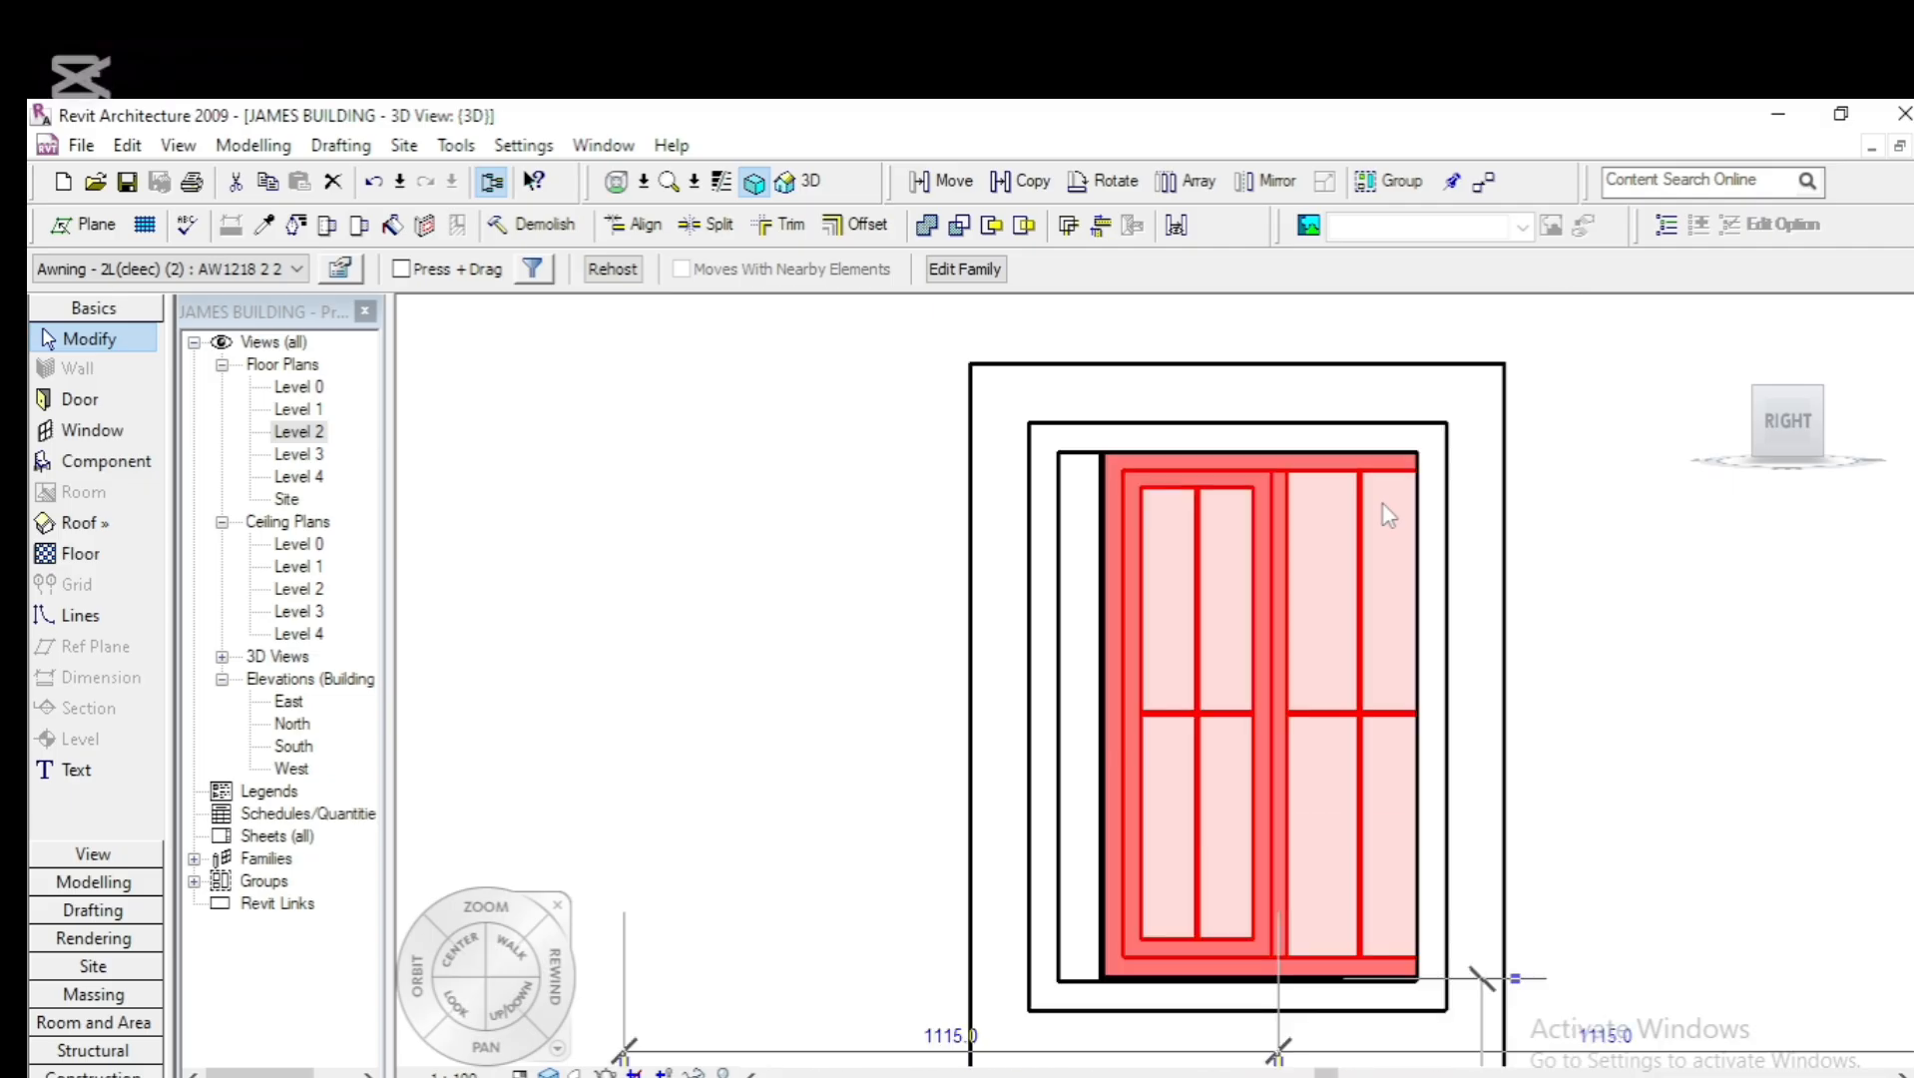
Nudge the surround sideways toward the nearby ladder-like strip until its opening frames the window above the glass door
left_click(1455, 688)
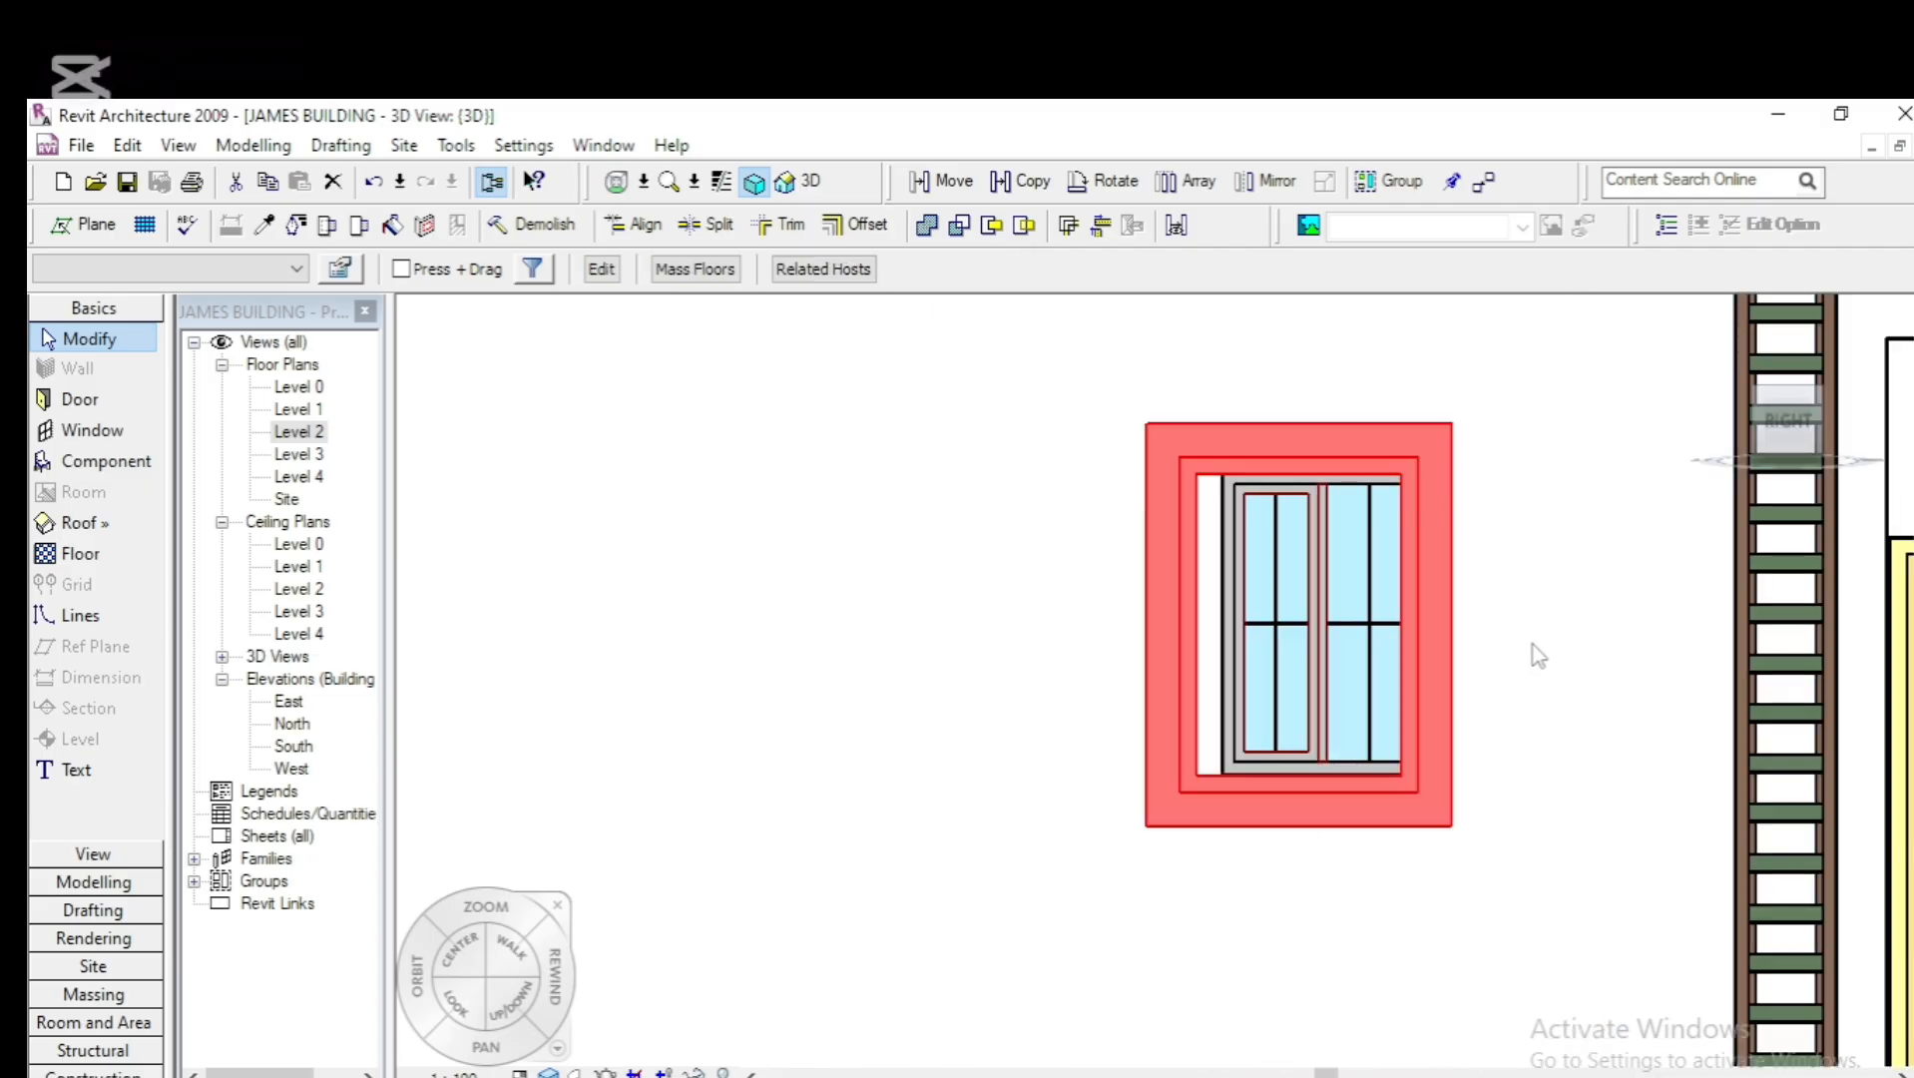
key("Right")
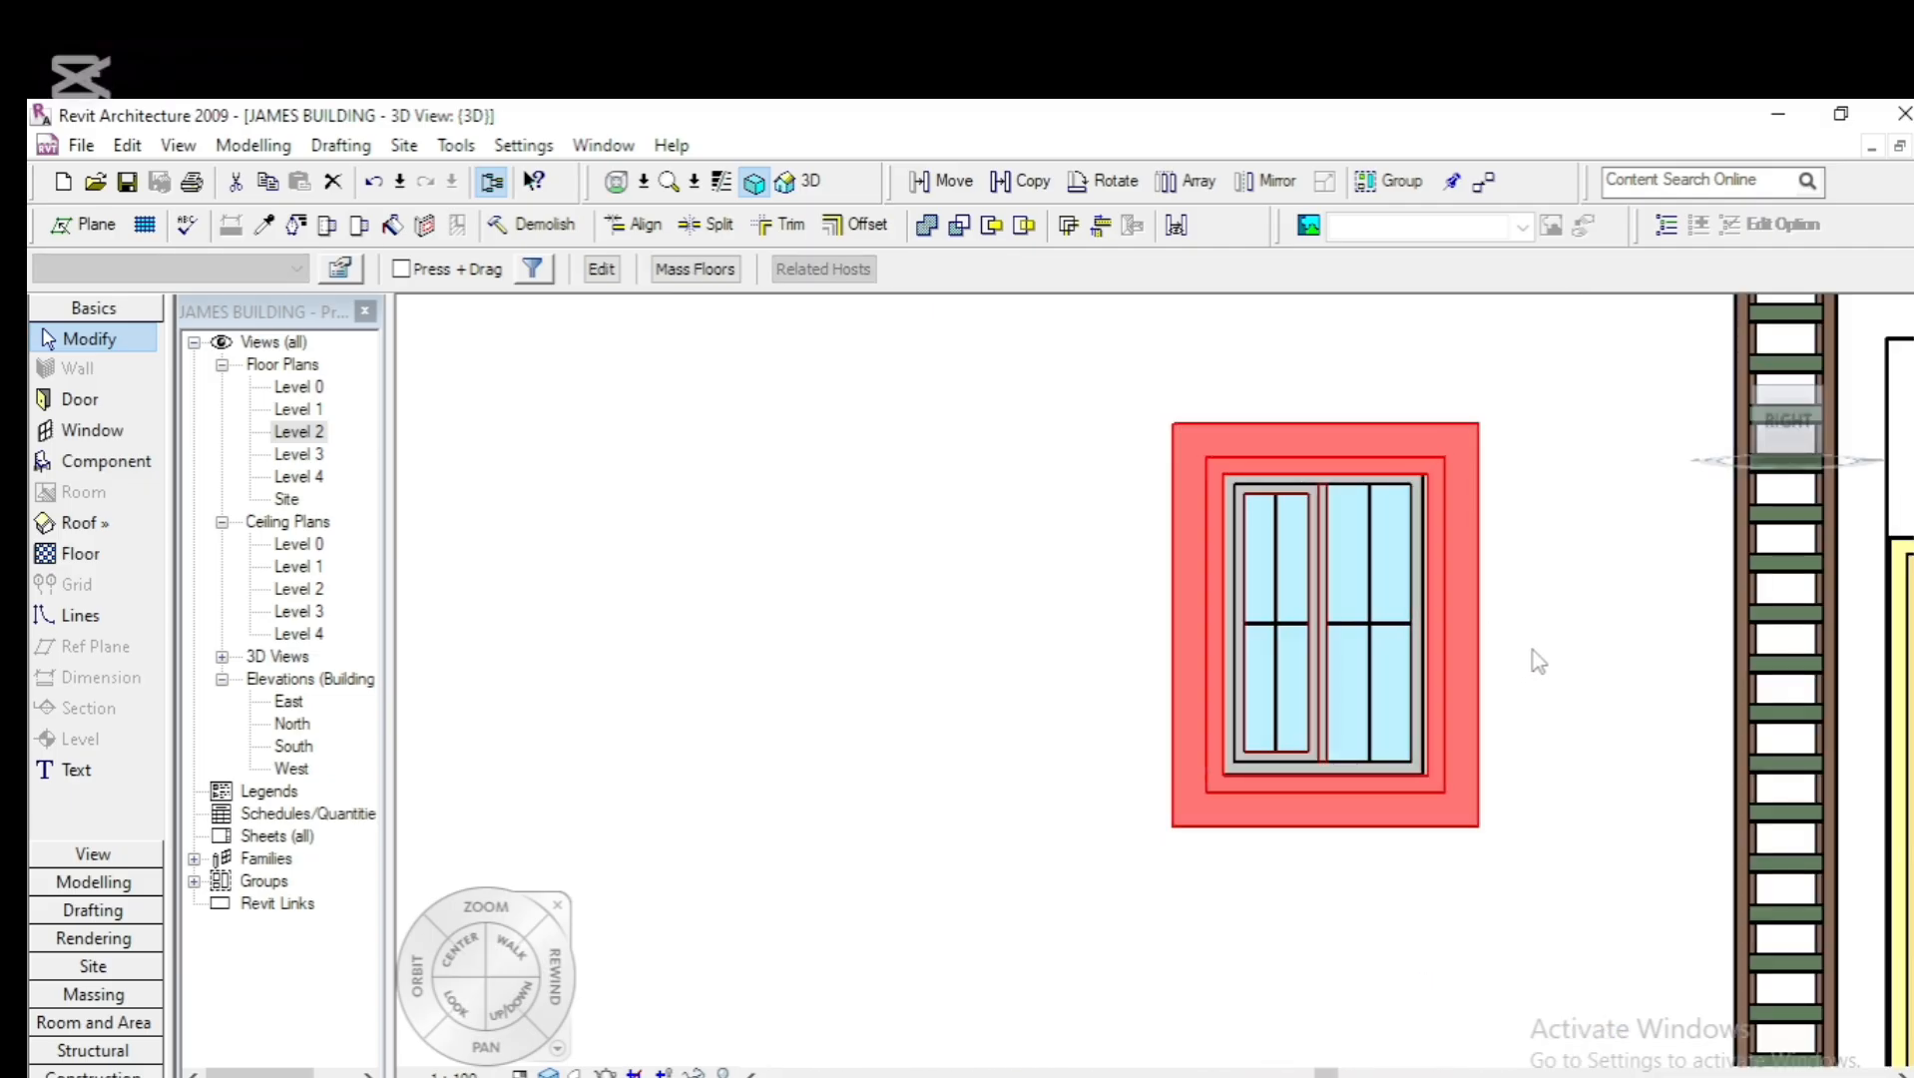
scroll(1497, 664, "up", 2)
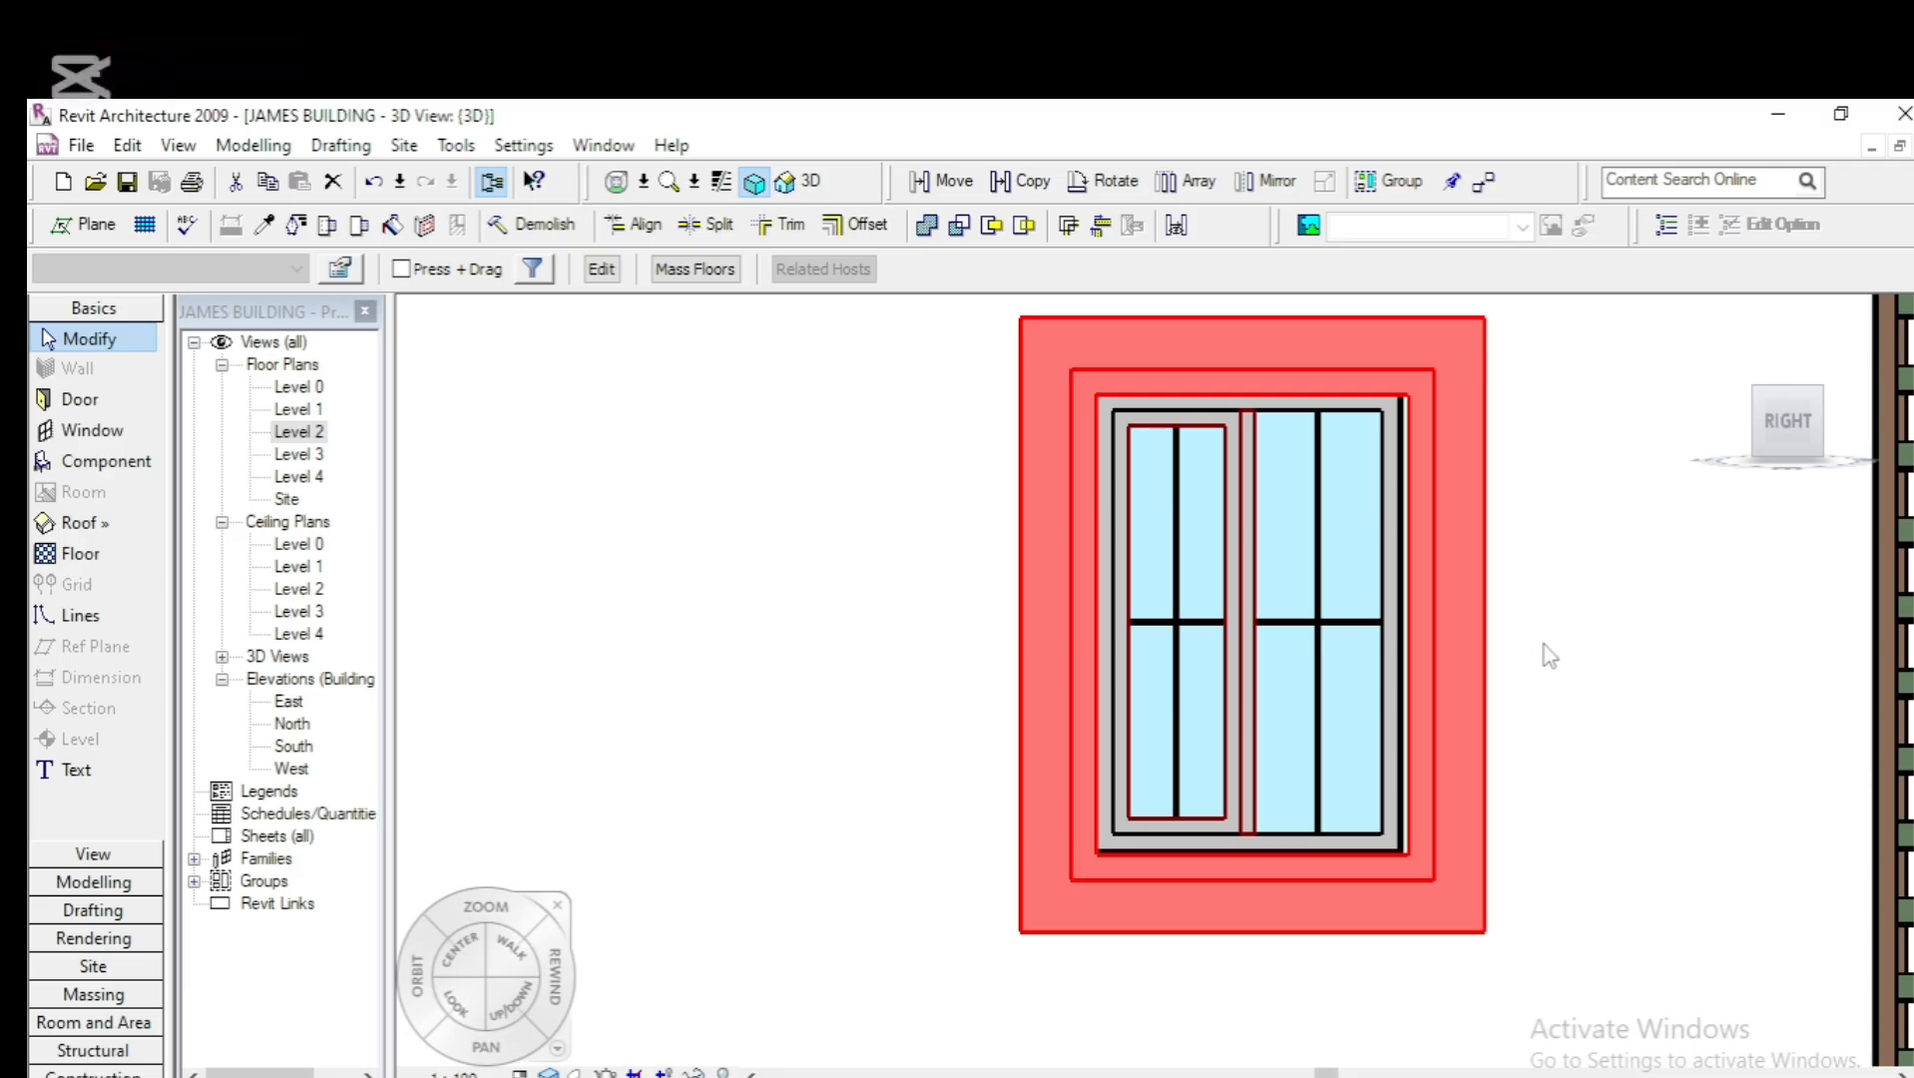
scroll(1509, 664, "up", 2)
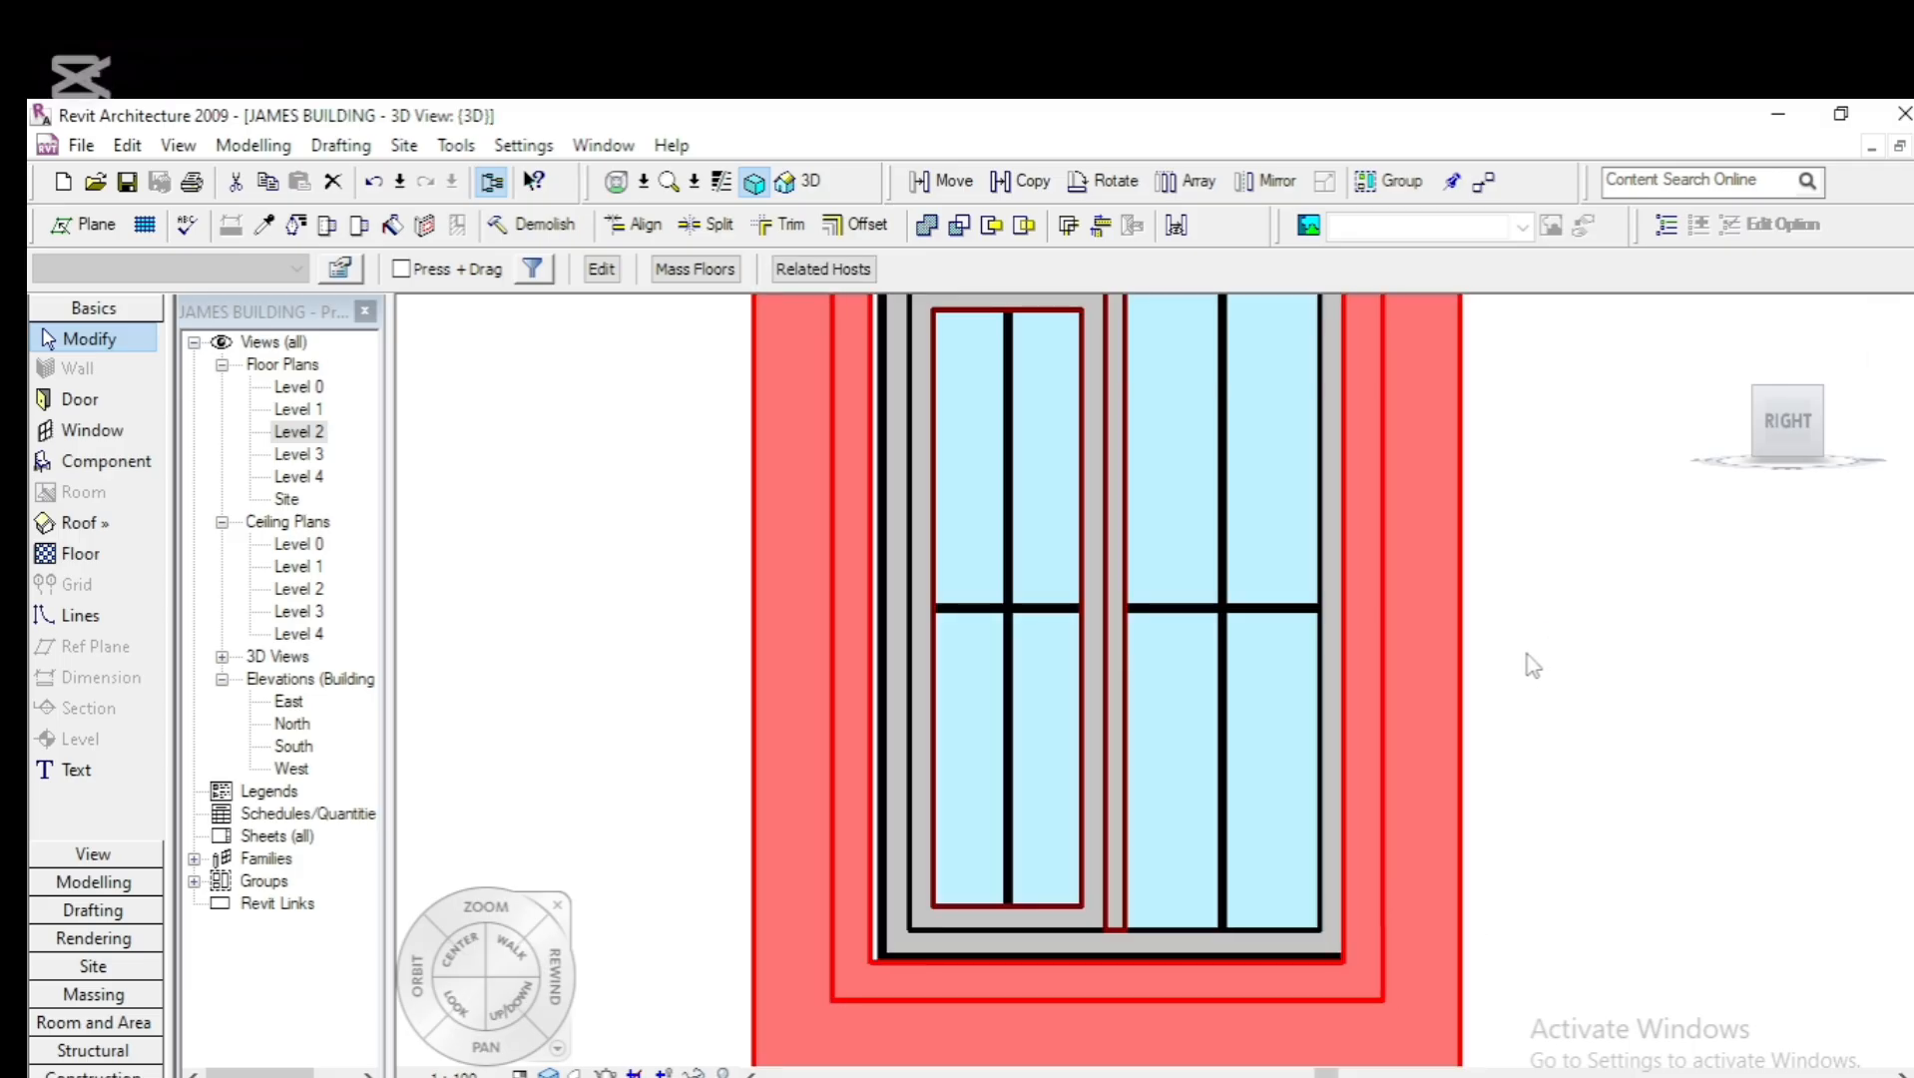
scroll(1476, 643, "down", 5)
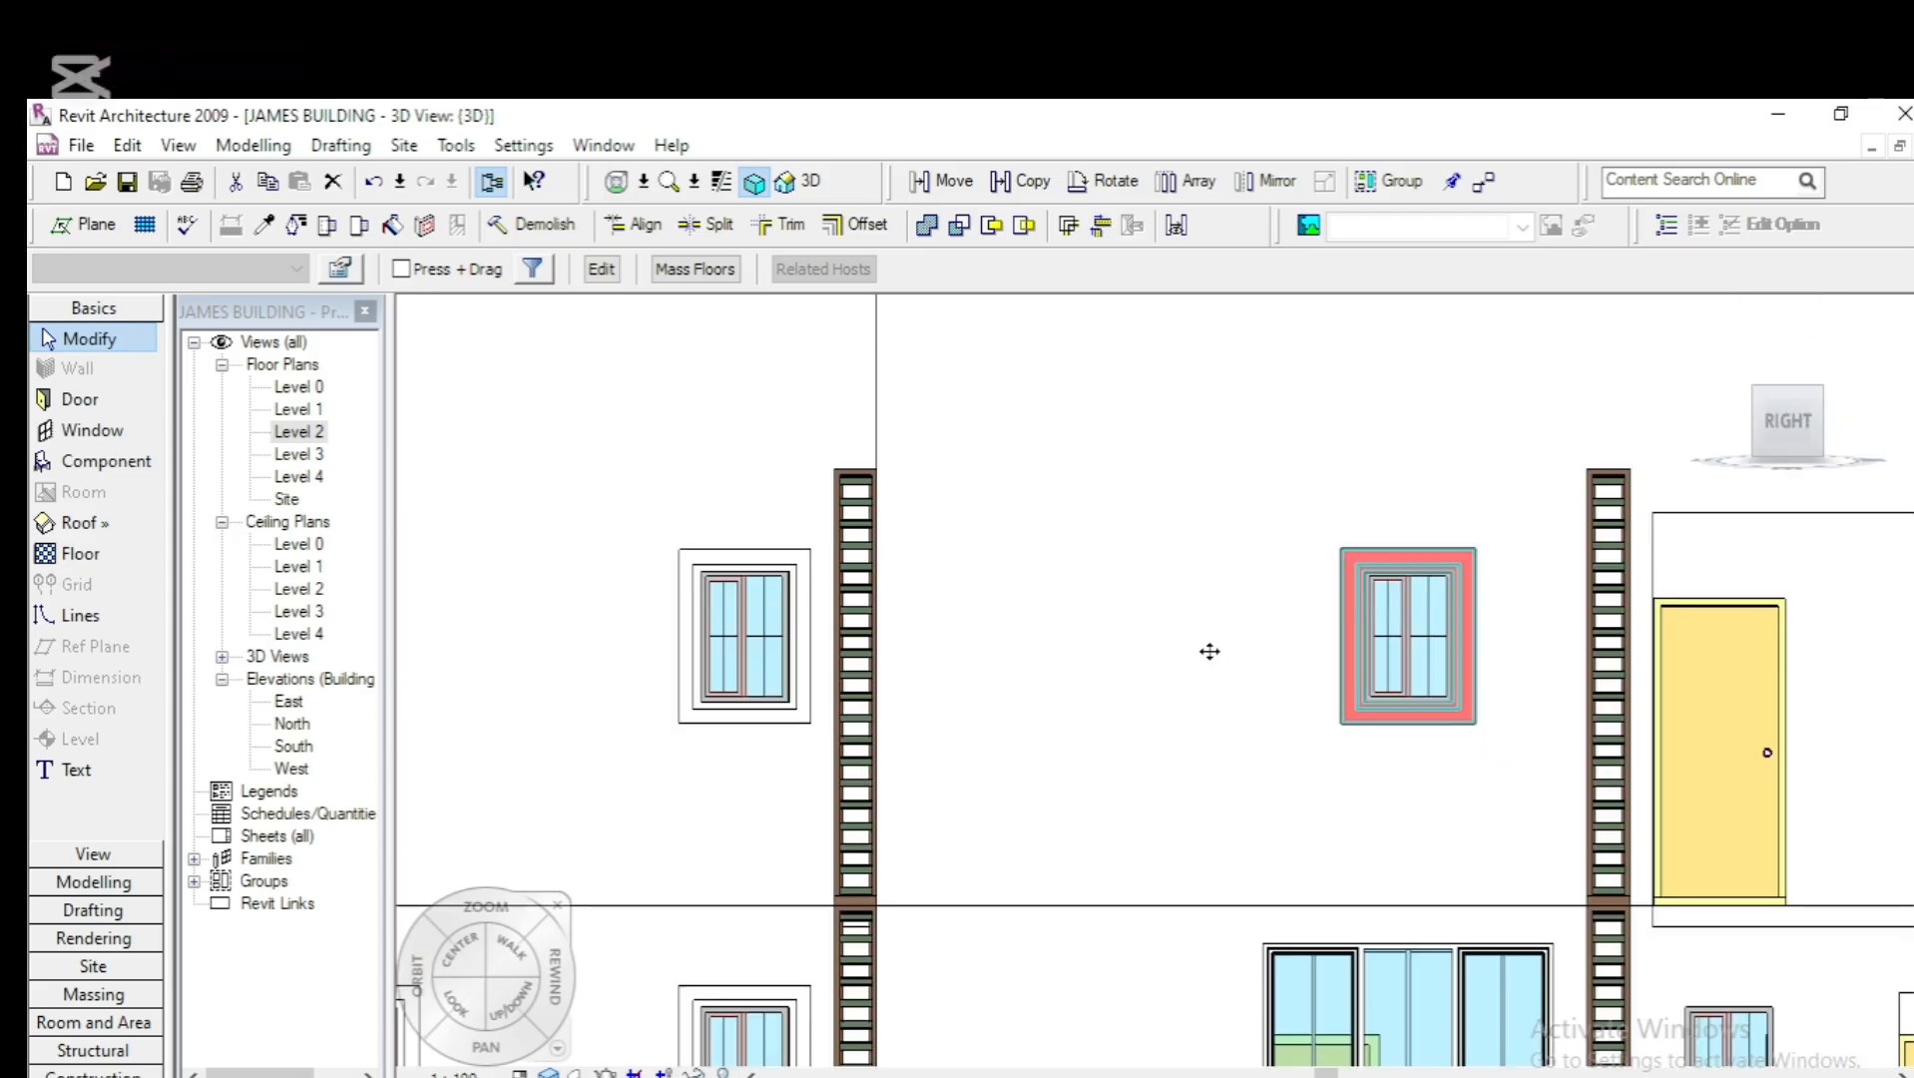
Copy the surround from the window above down onto the upper-left corner of the ground-floor glass door
scroll(1187, 639, "down", 4)
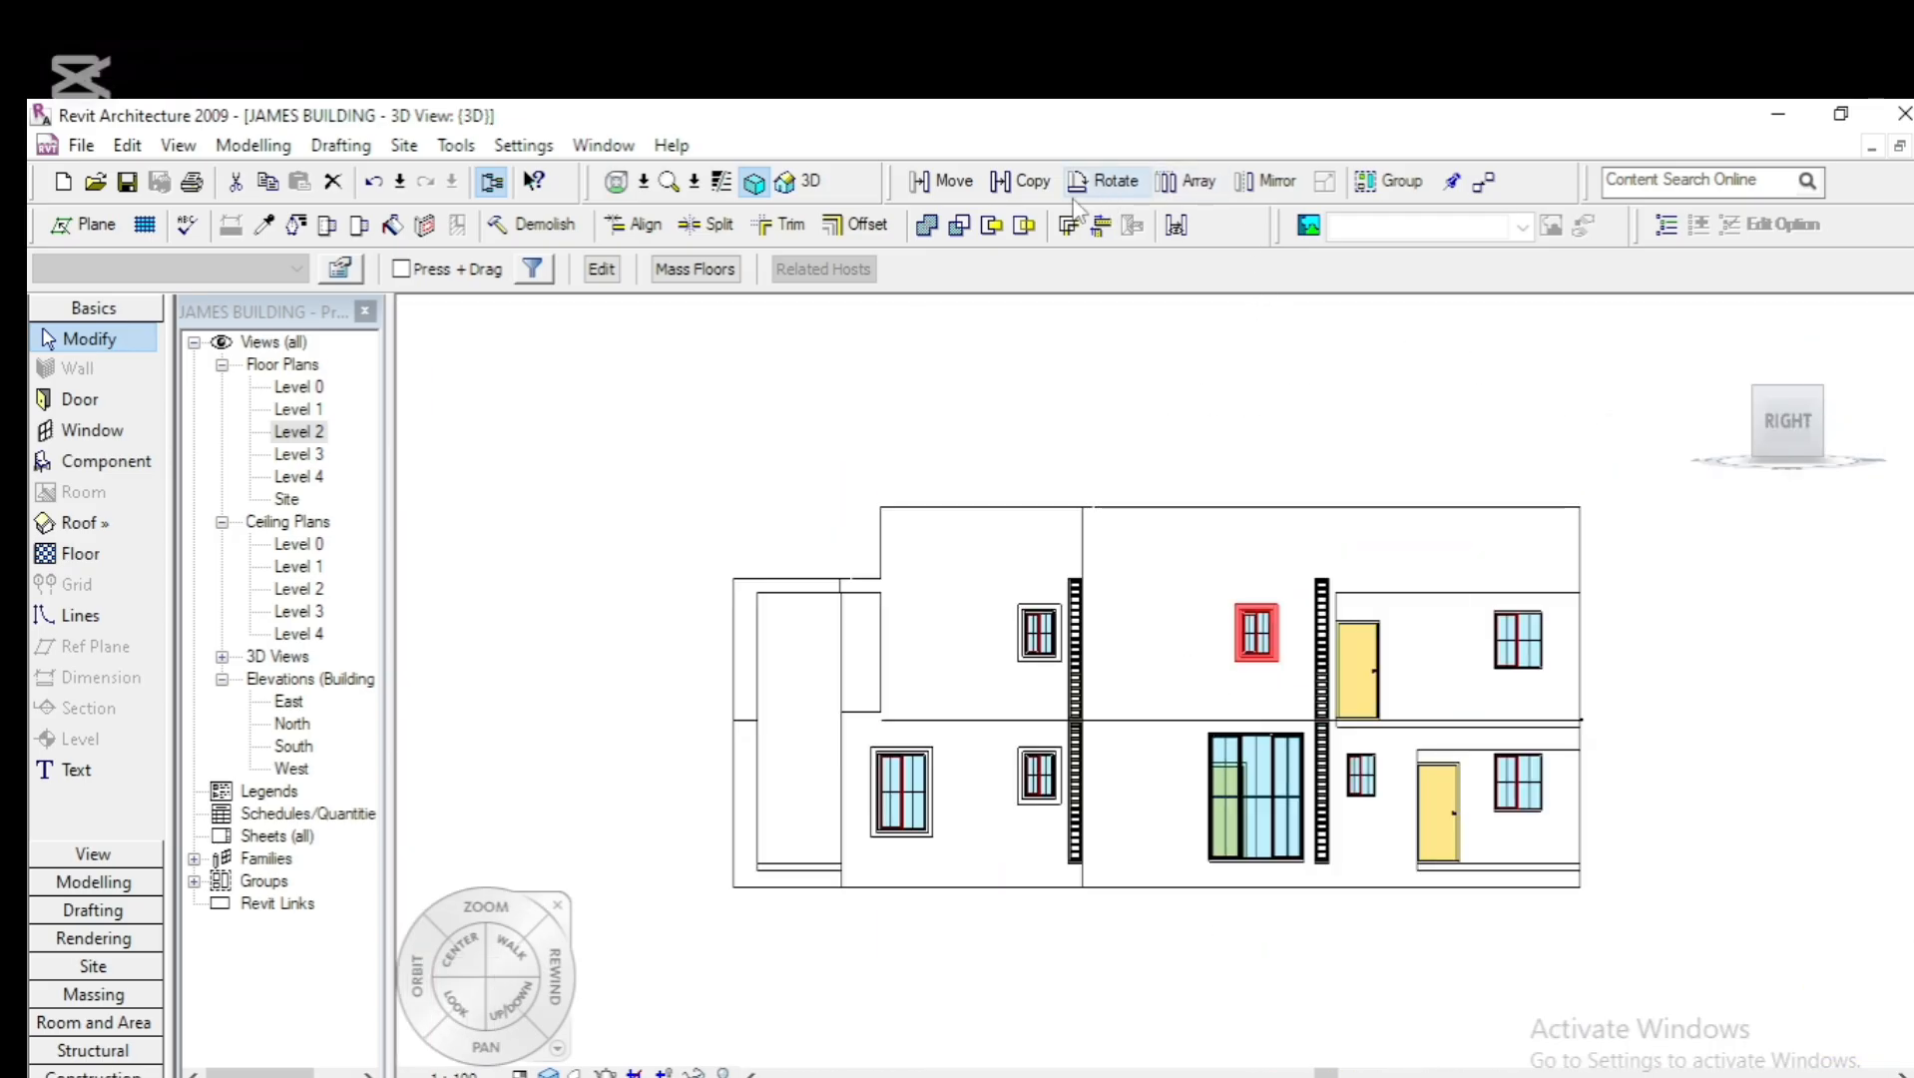
left_click(1020, 181)
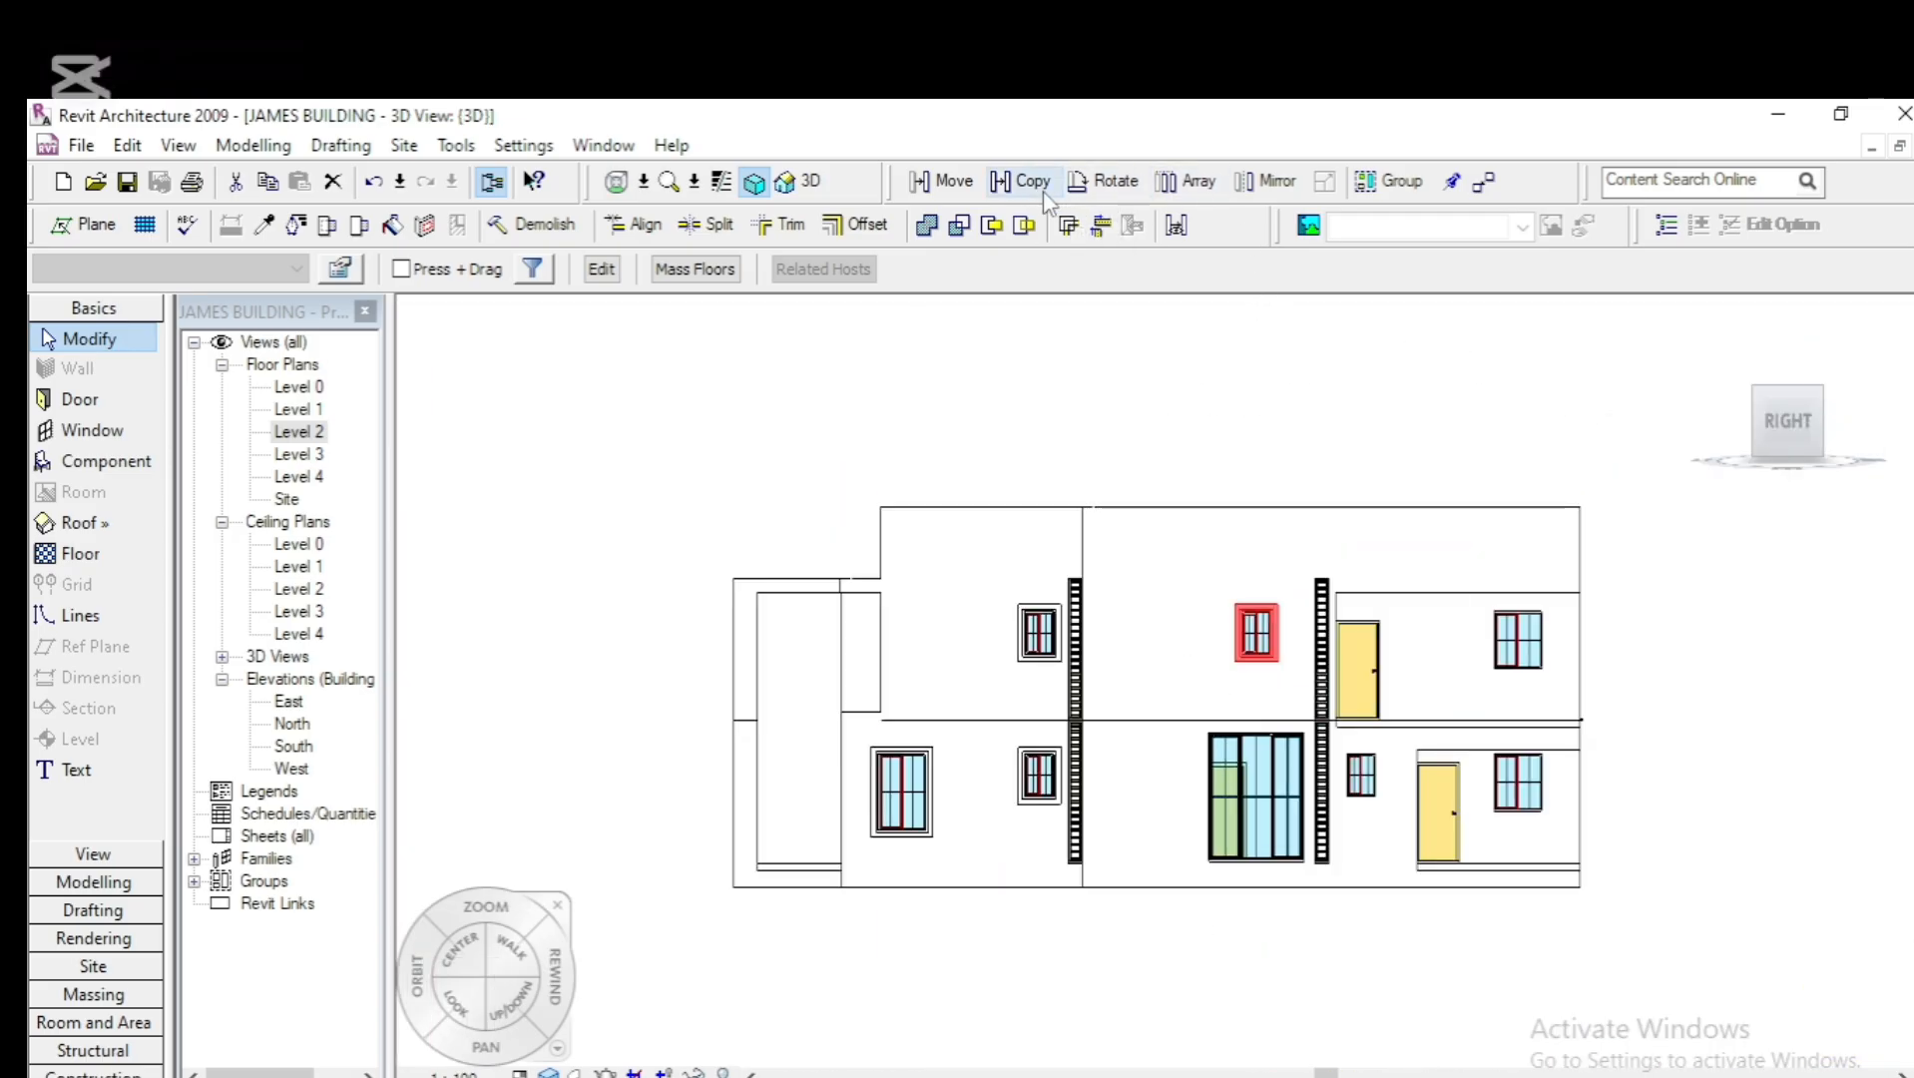
left_click(1254, 623)
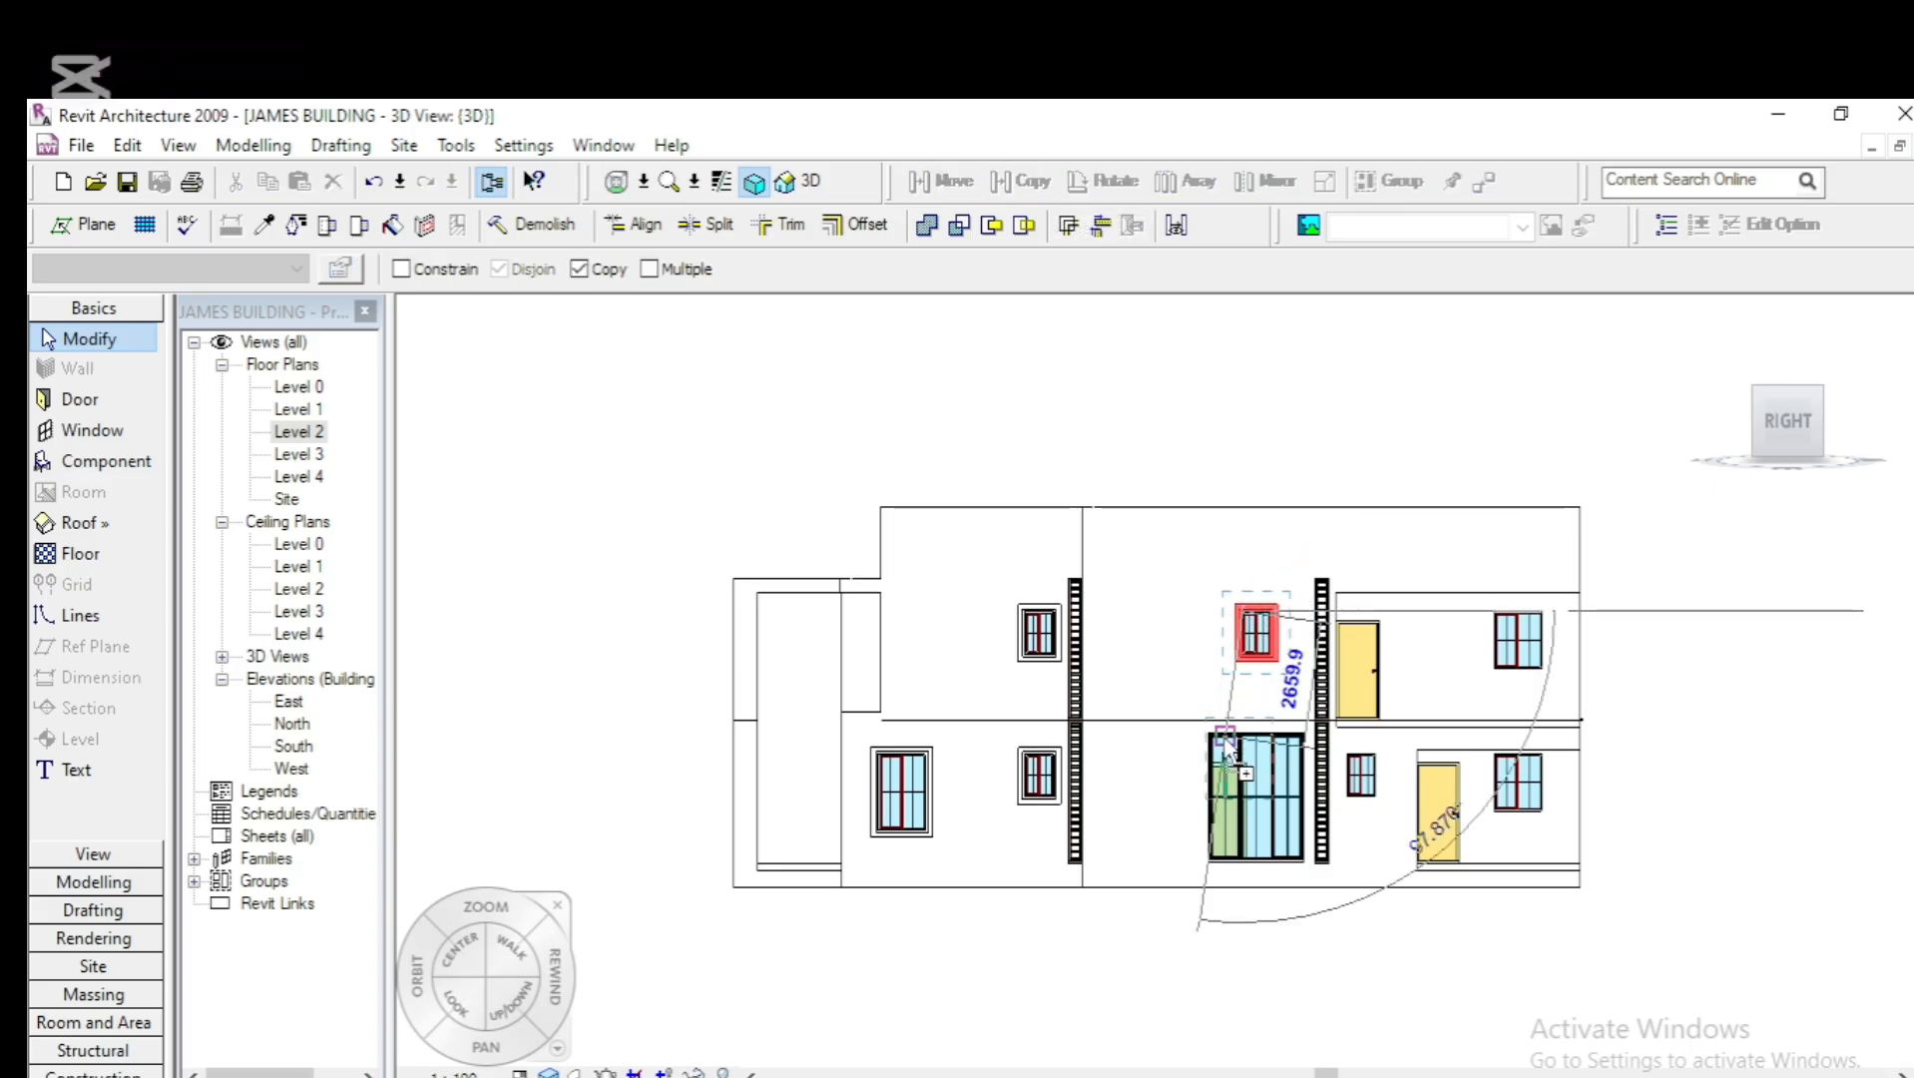
left_click(1214, 740)
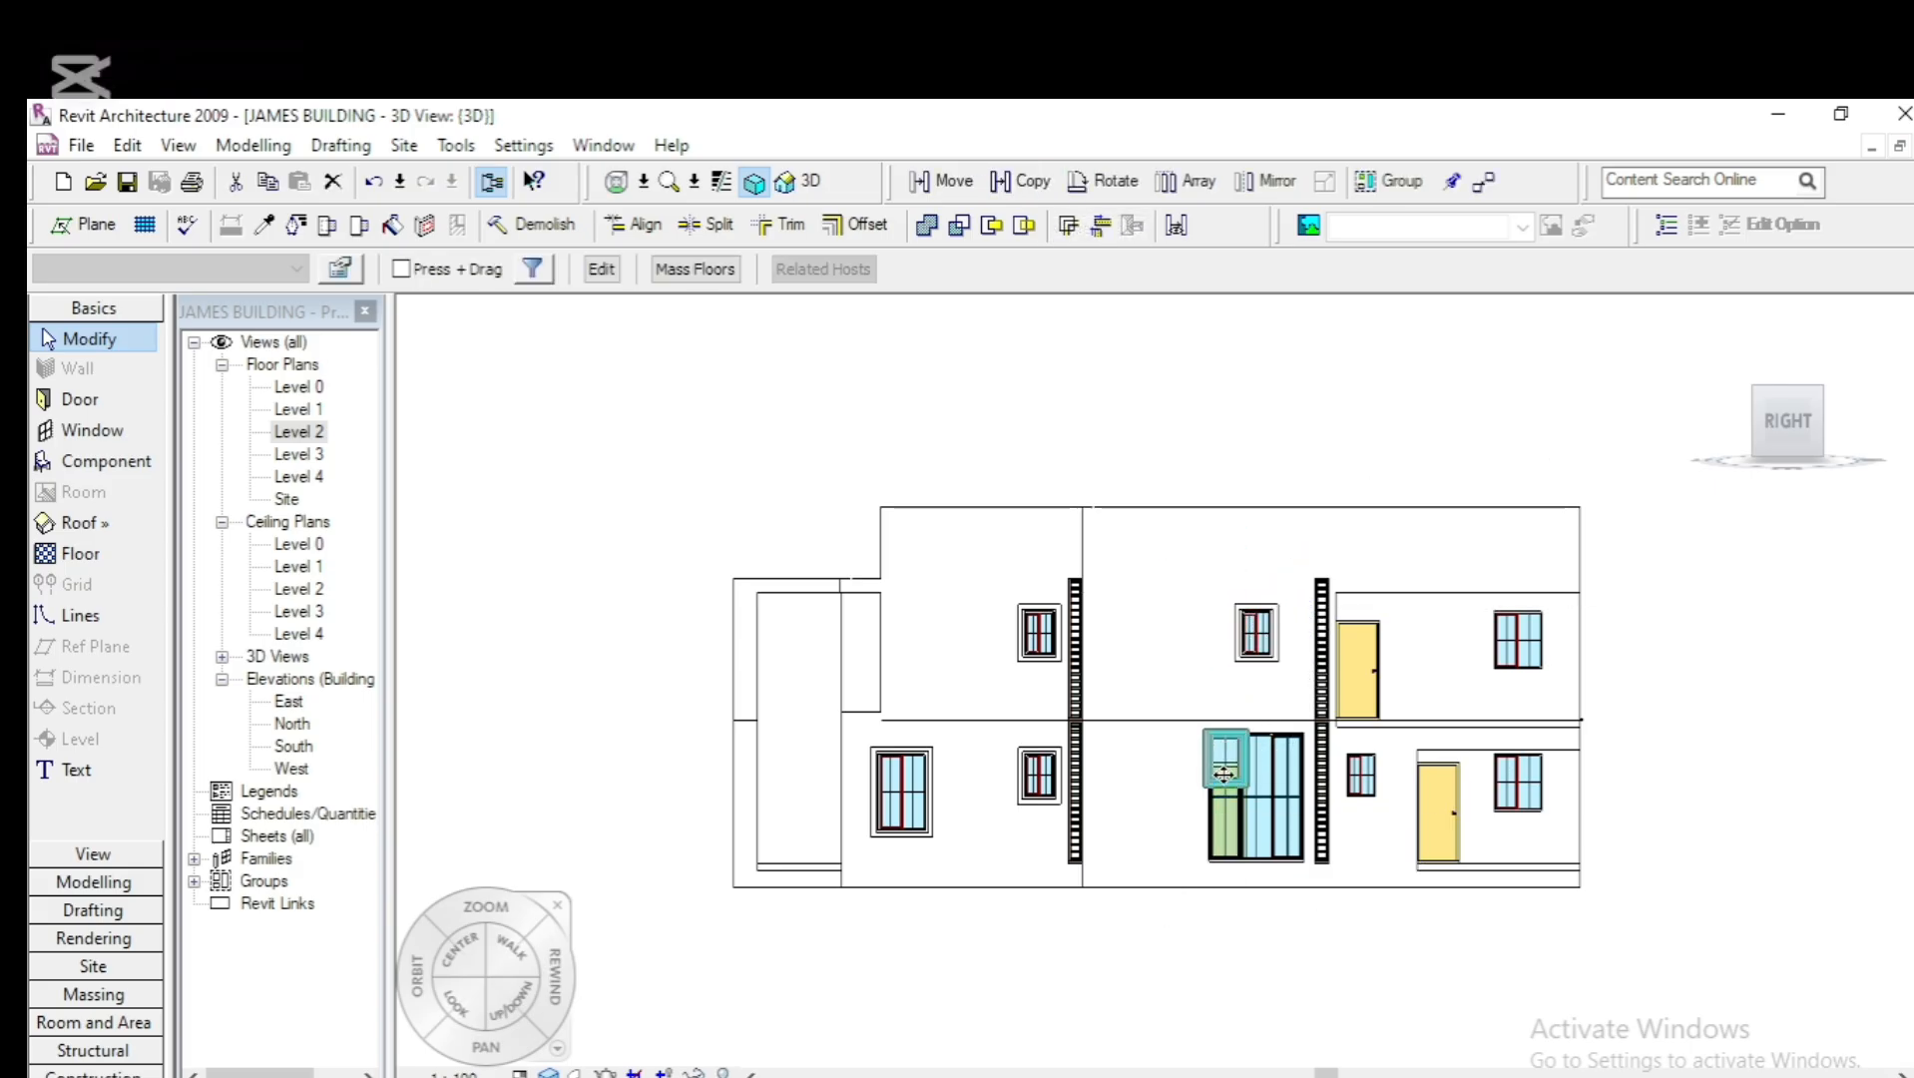
Edit the copied surround's mass on the glass door and open its sweep's 2D path for editing
scroll(1194, 802, "up", 4)
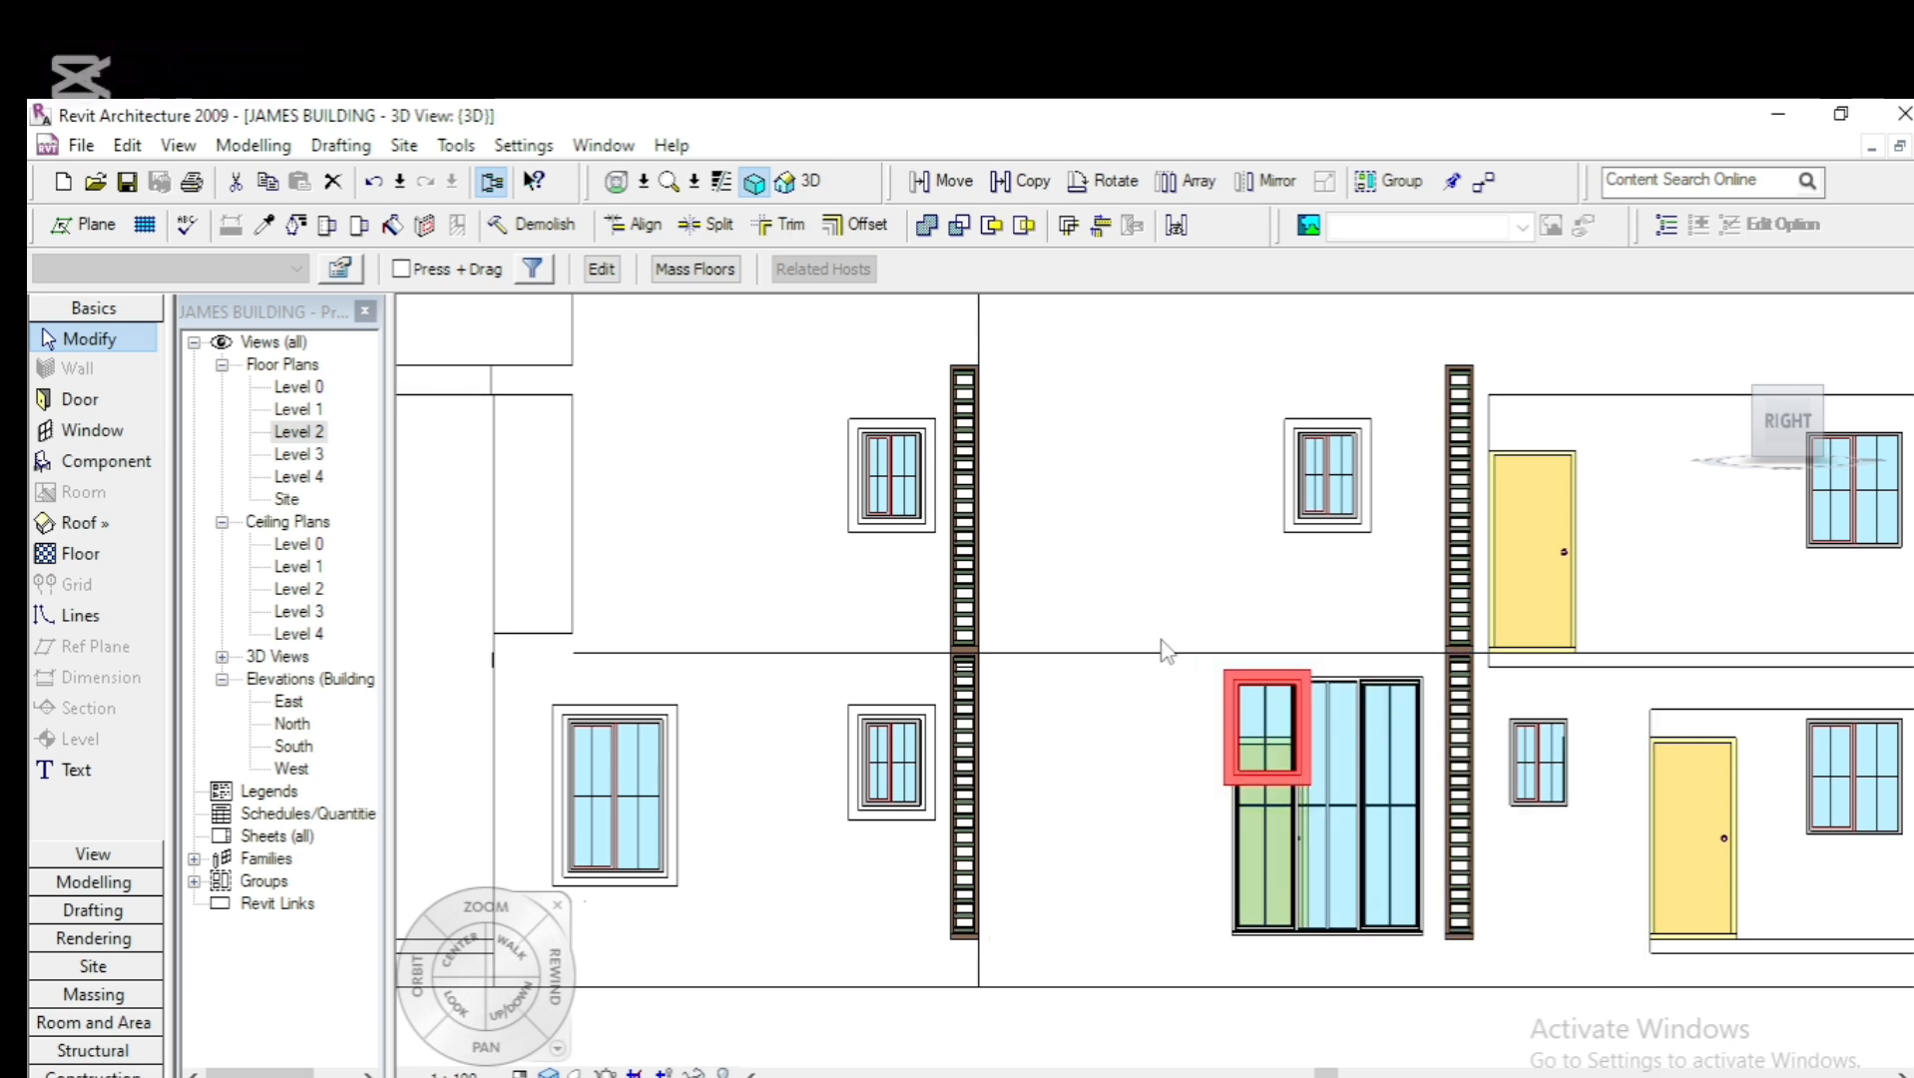
left_click(600, 270)
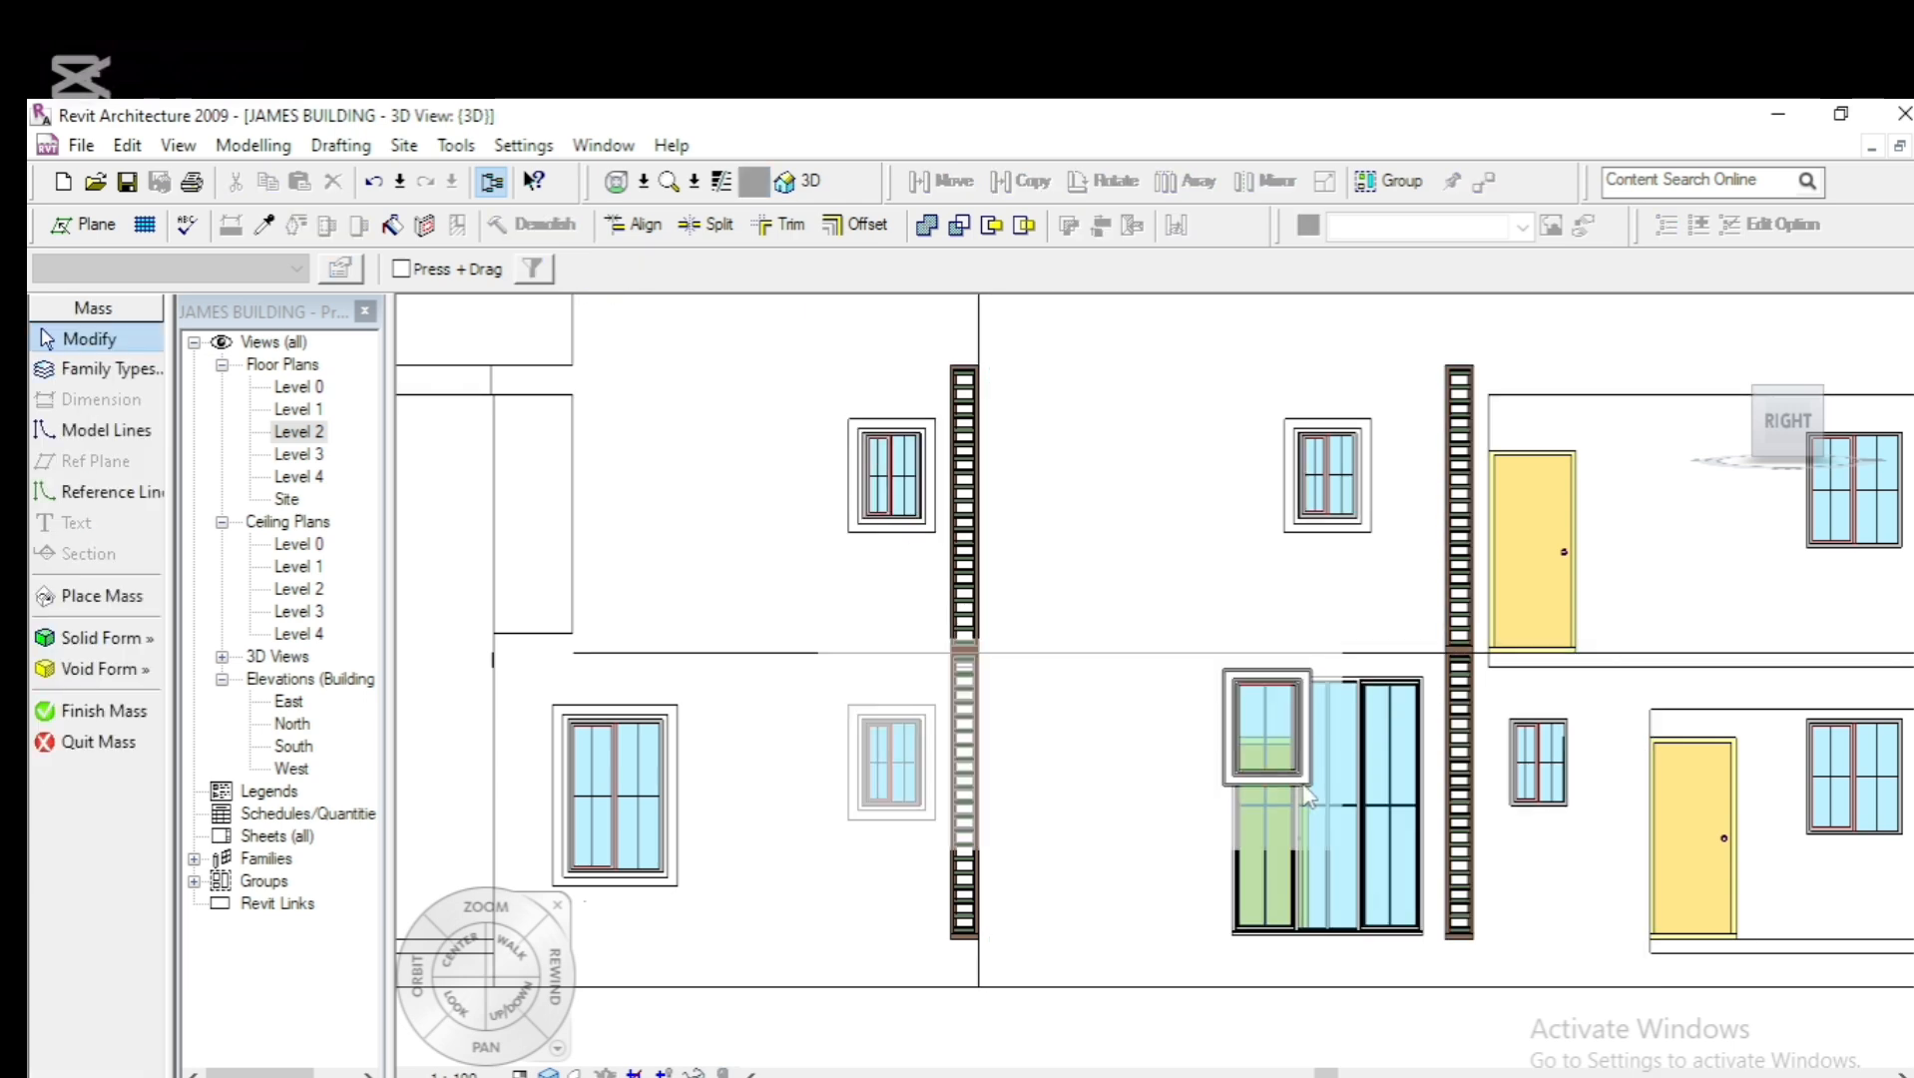
scroll(1307, 795, "up", 6)
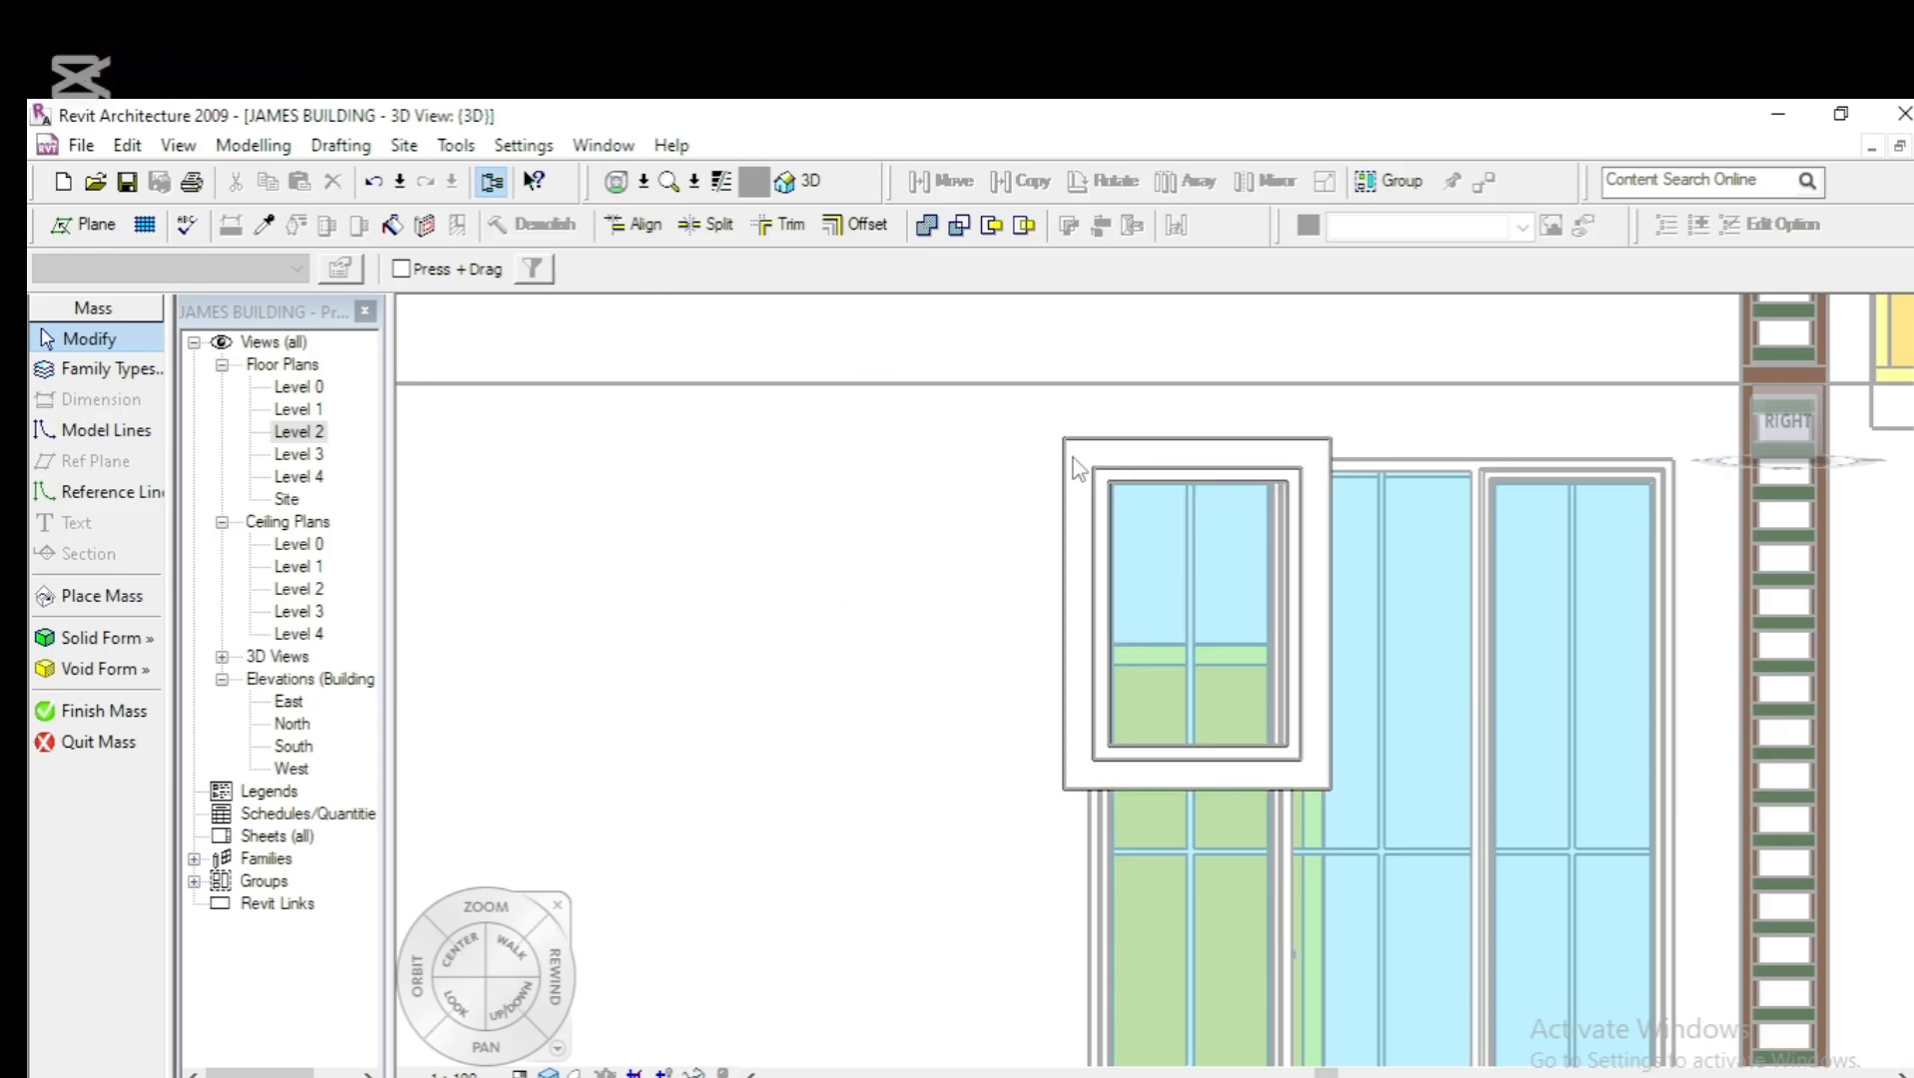
left_click(1097, 465)
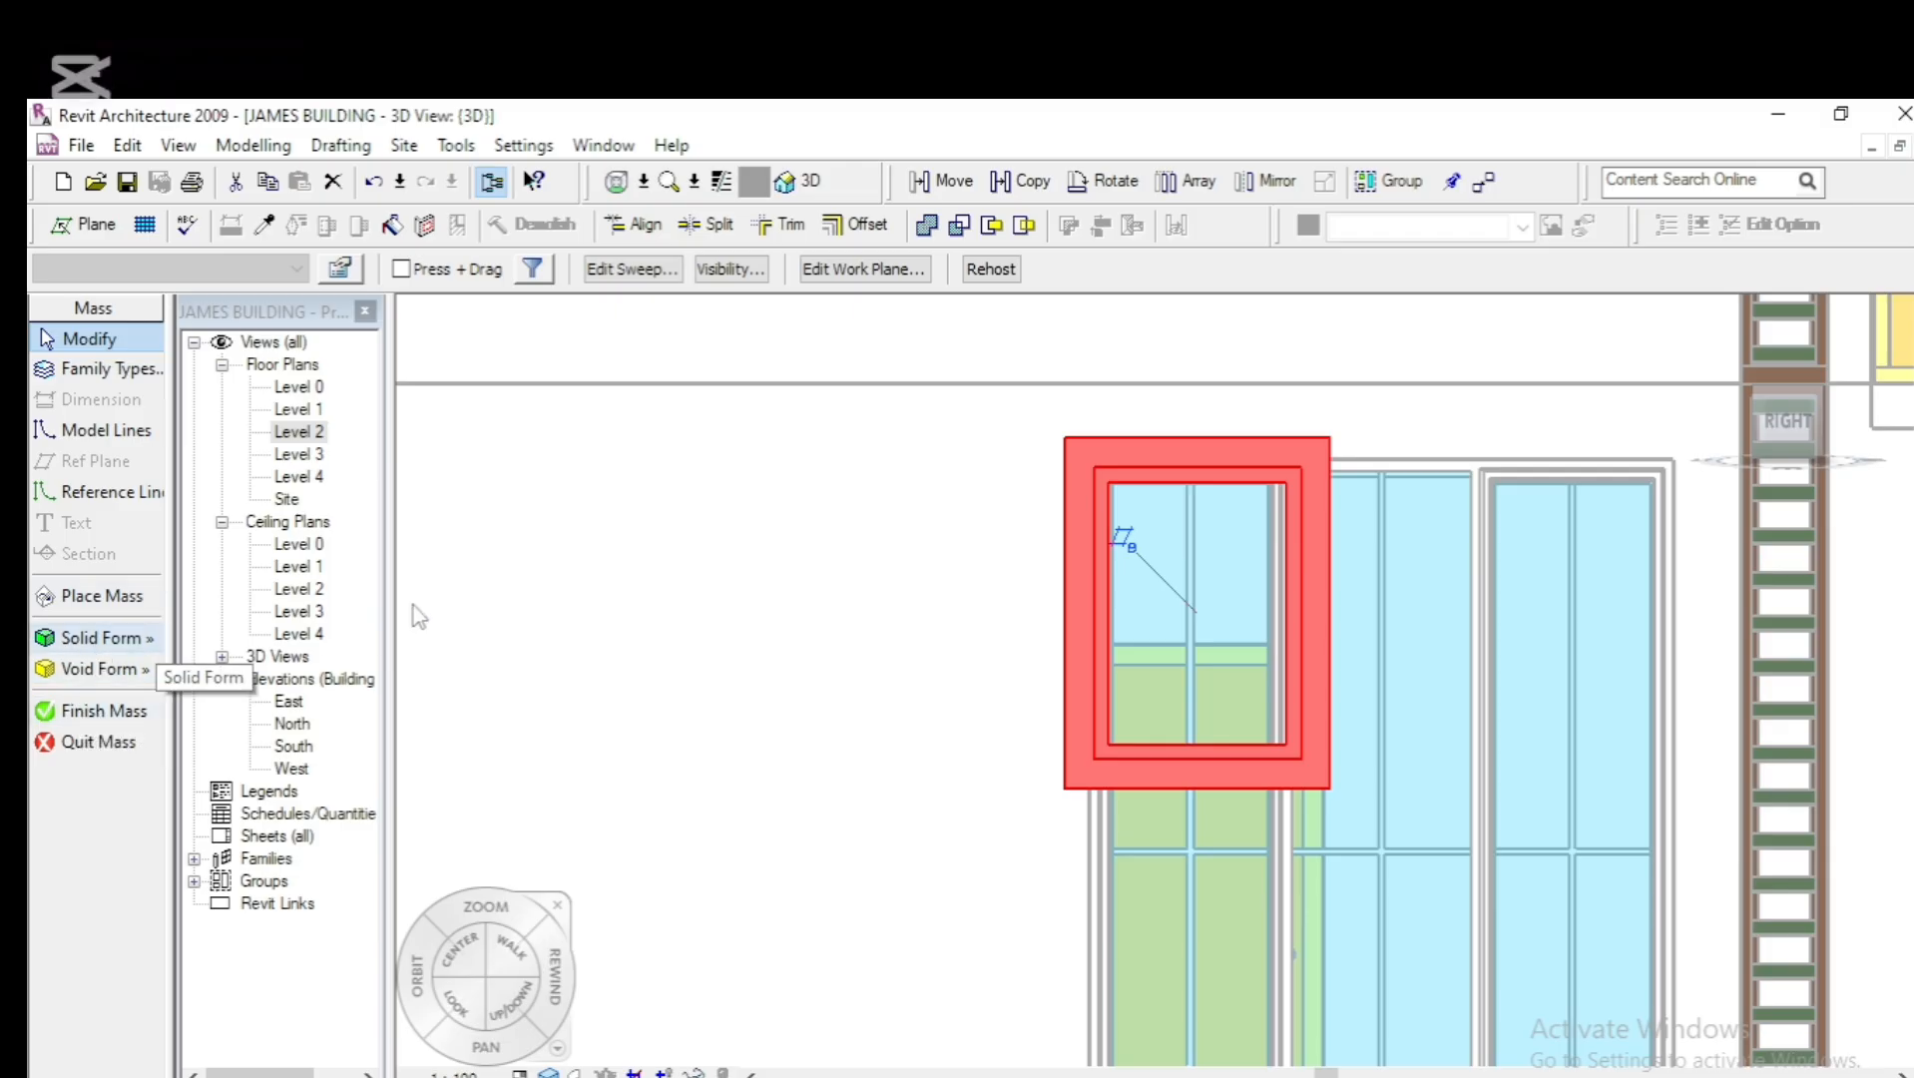
left_click(632, 269)
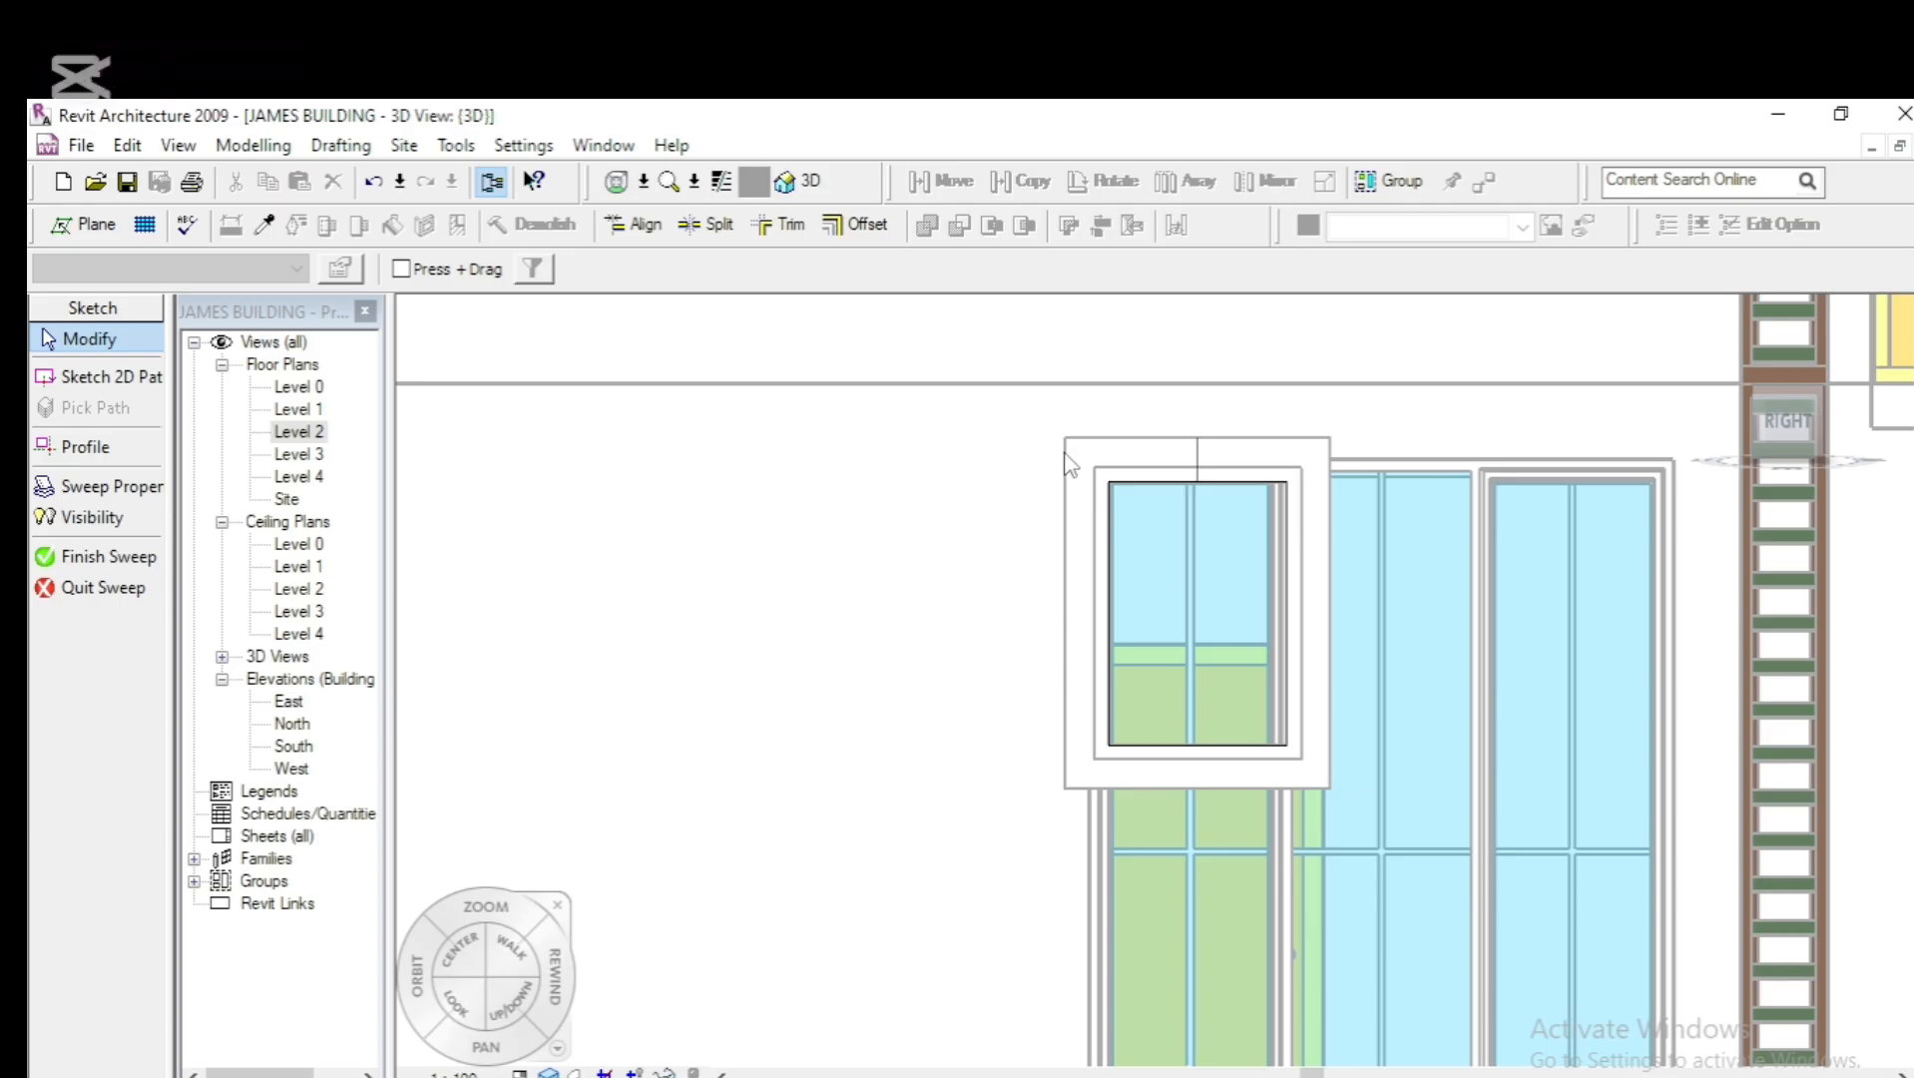
left_click(1197, 469)
left_click(1121, 742)
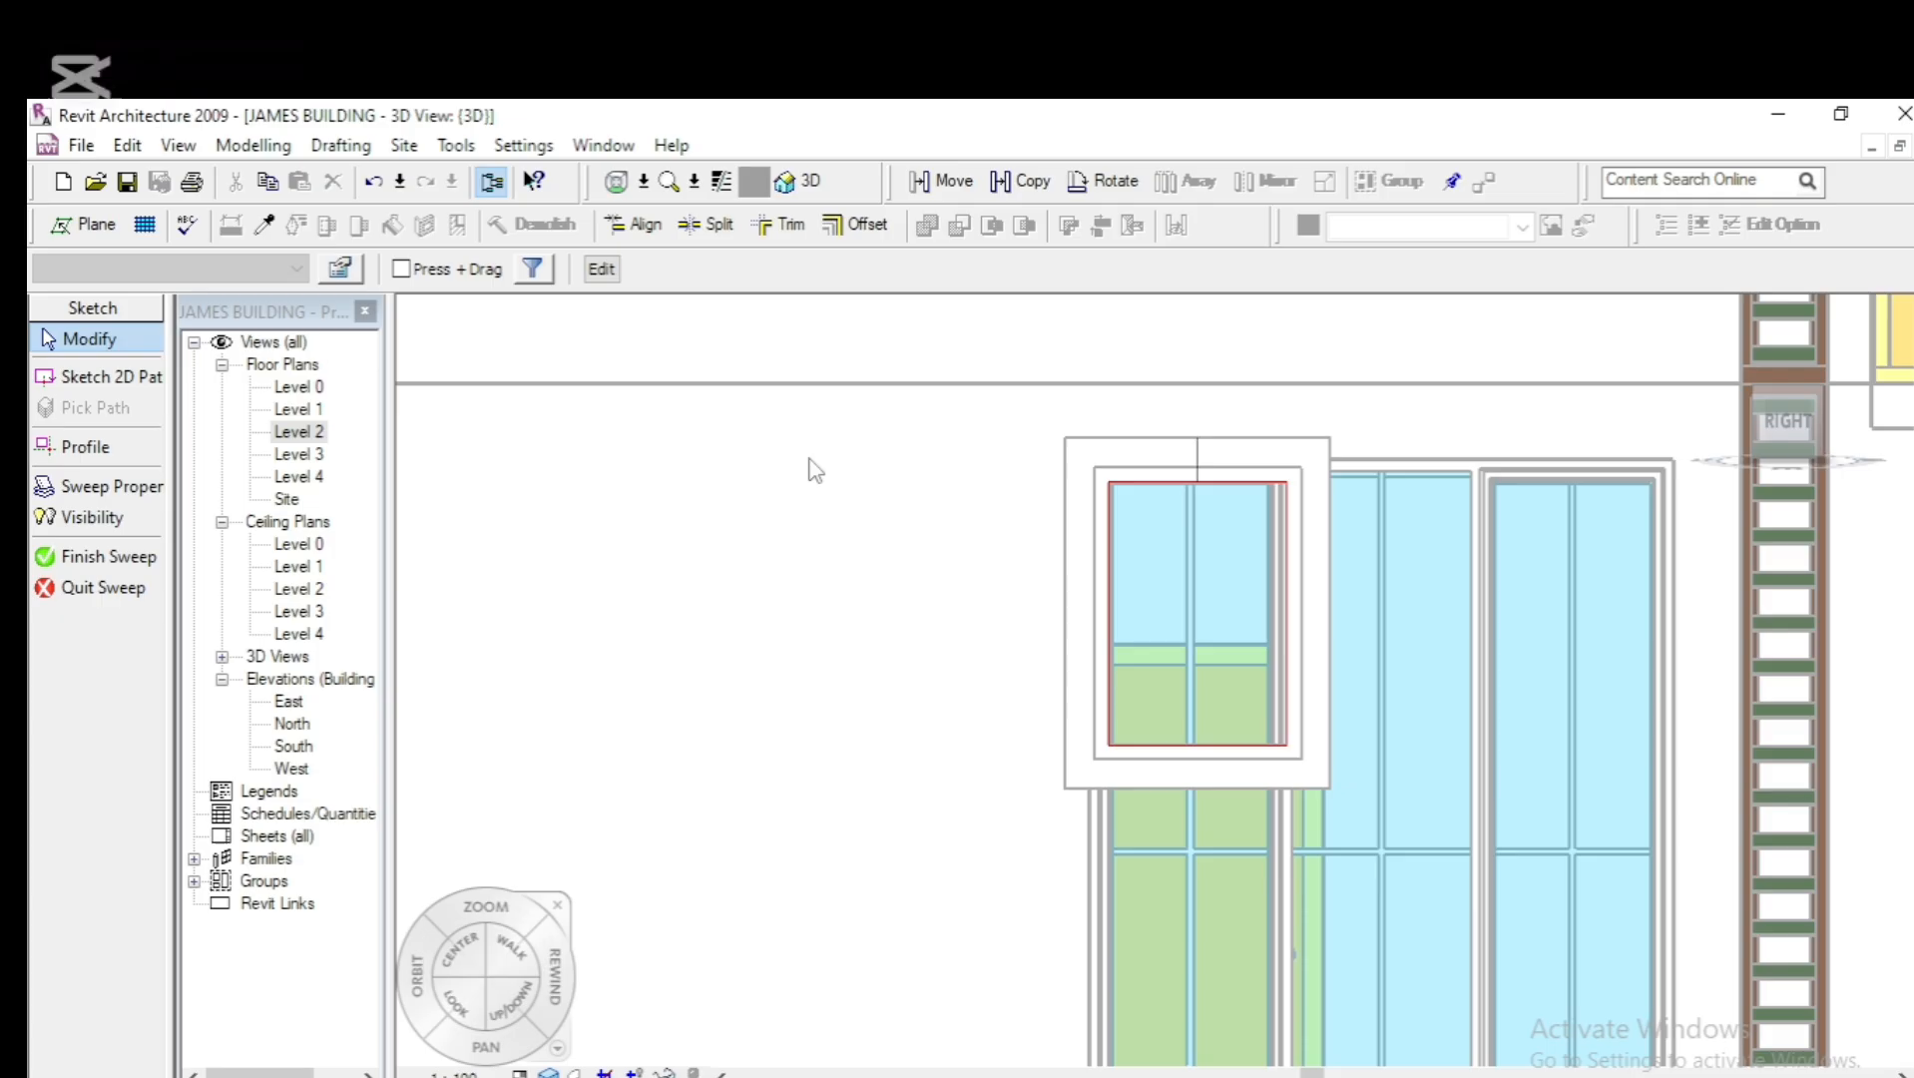
left_click(597, 270)
left_click(1129, 744)
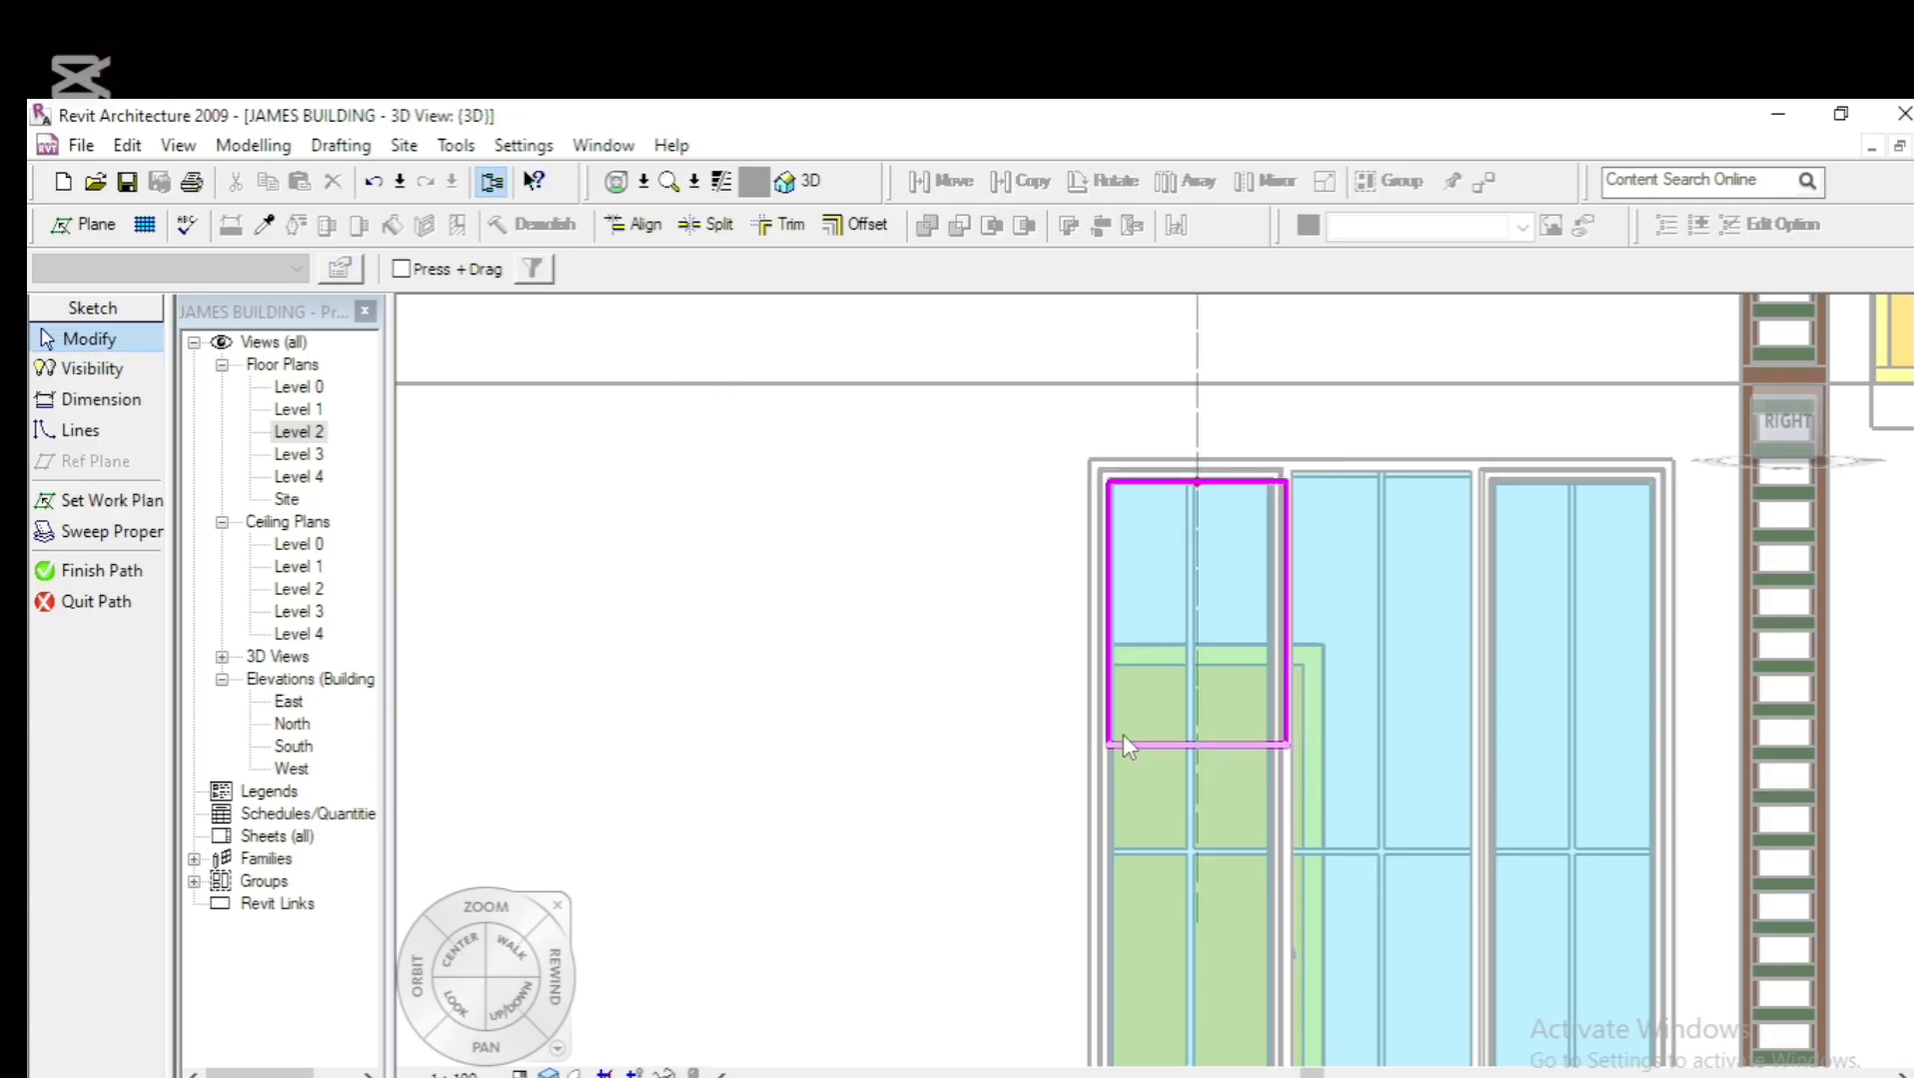
Move the path's left, top and right lines to the glass door frame's outer edges, making the path 2000 mm wide
left_click(1110, 608)
mouse_move(1115, 615)
left_mouse_down()
mouse_move(1038, 601)
mouse_move(1090, 598)
left_mouse_up()
left_click(1223, 484)
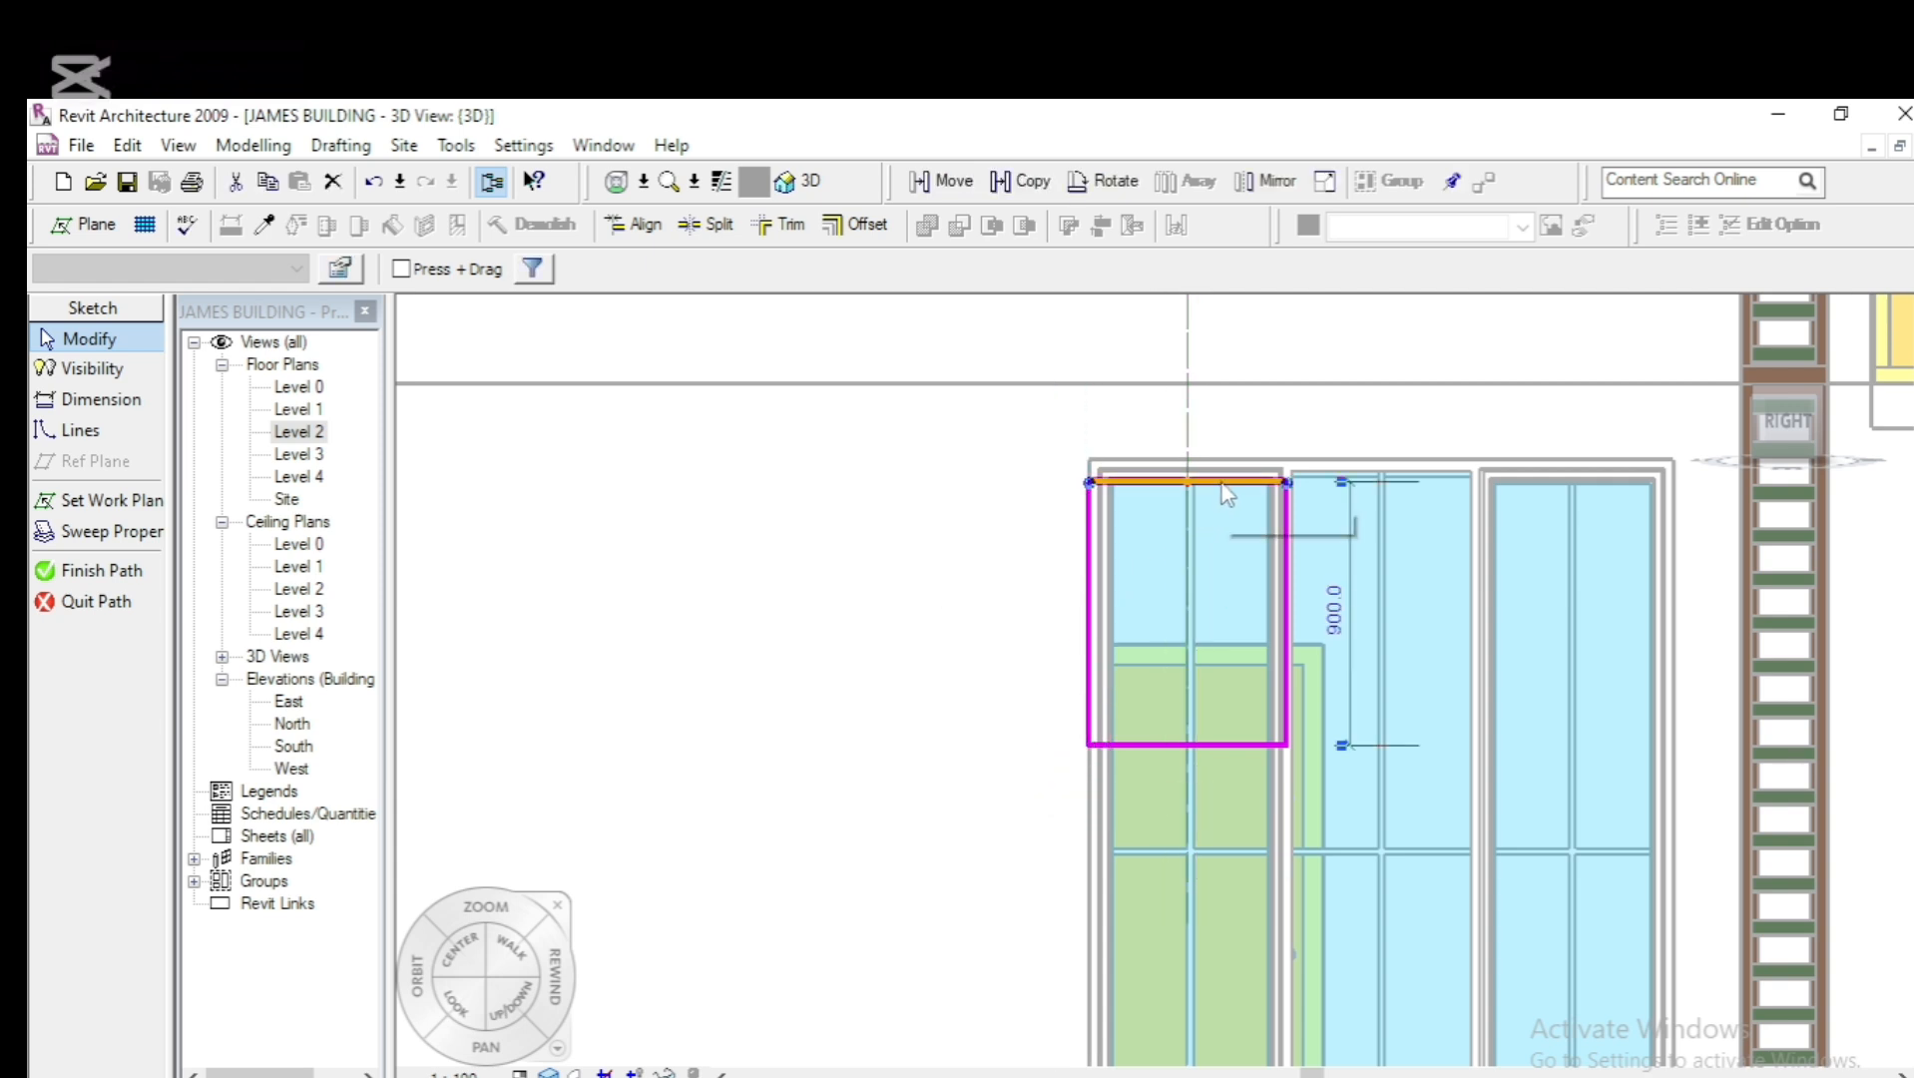
left_click_drag(1235, 482, 1236, 461)
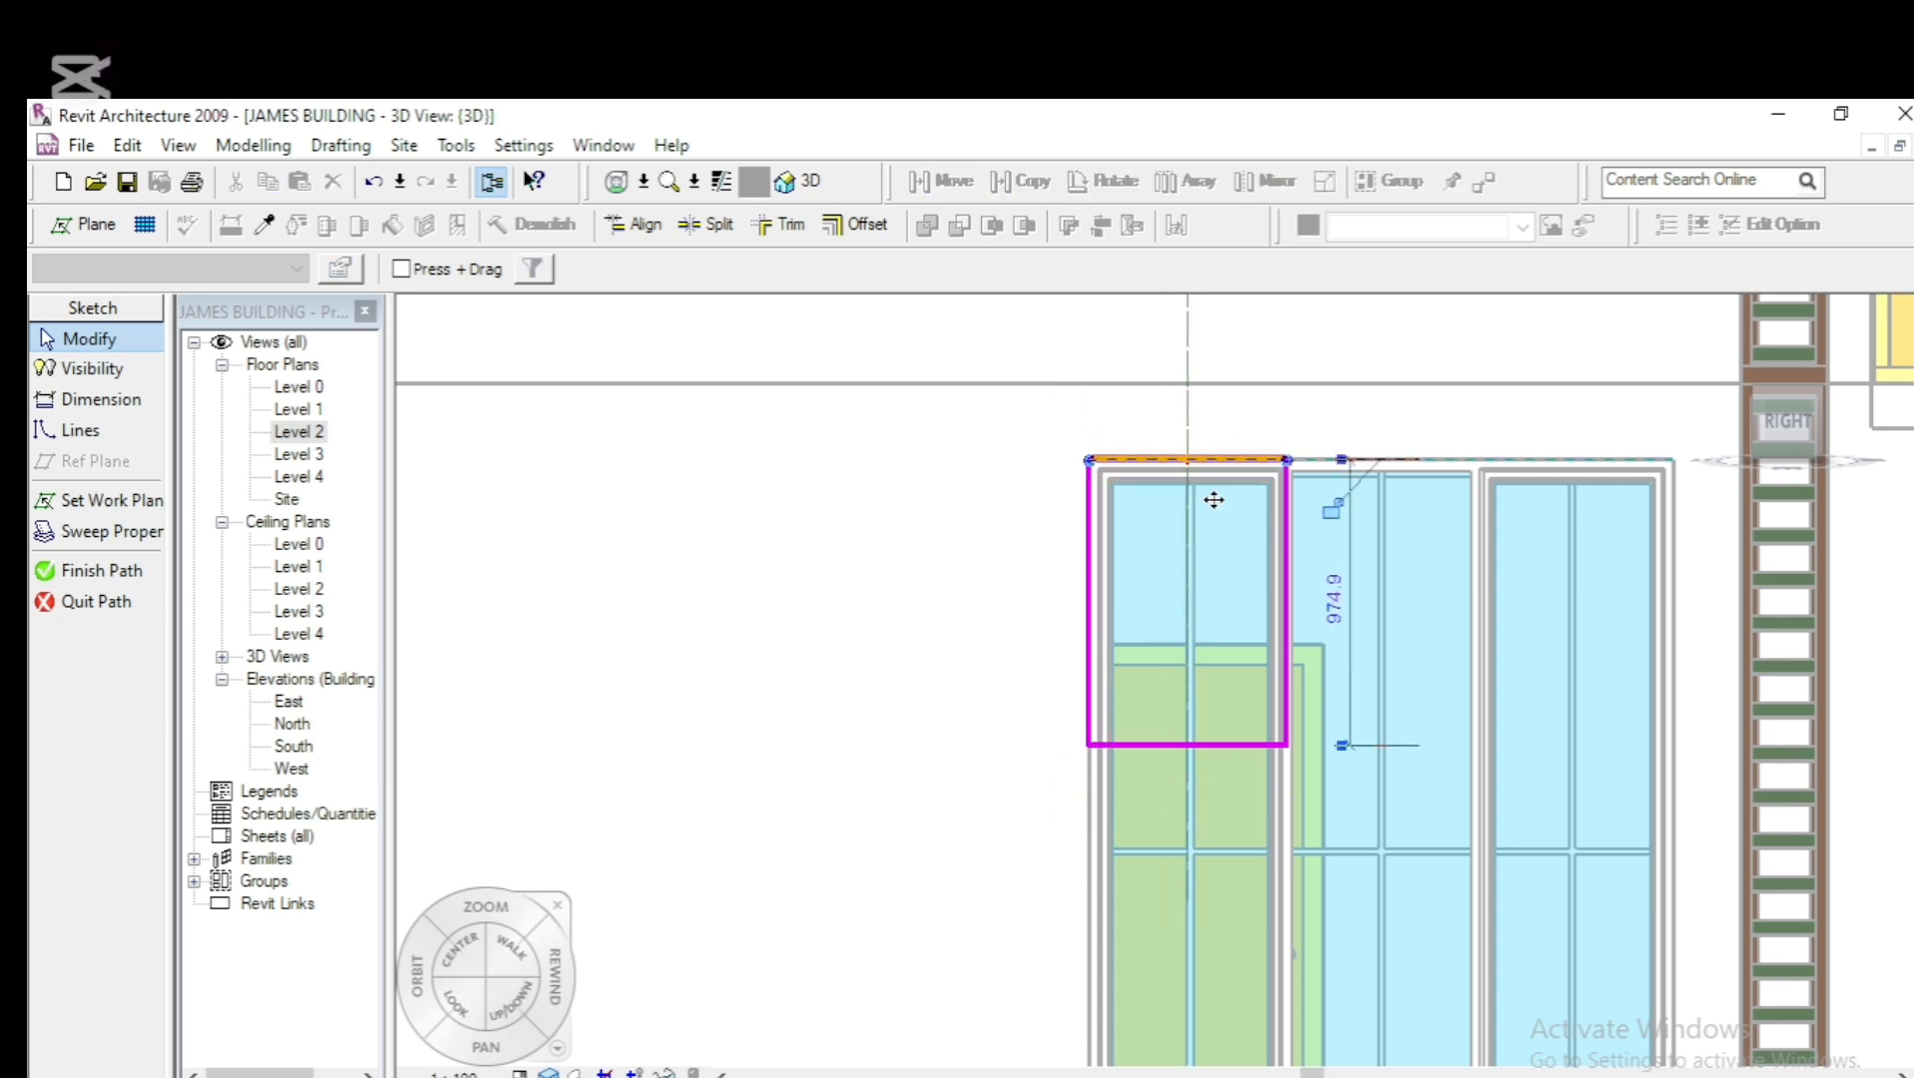
left_click(1283, 605)
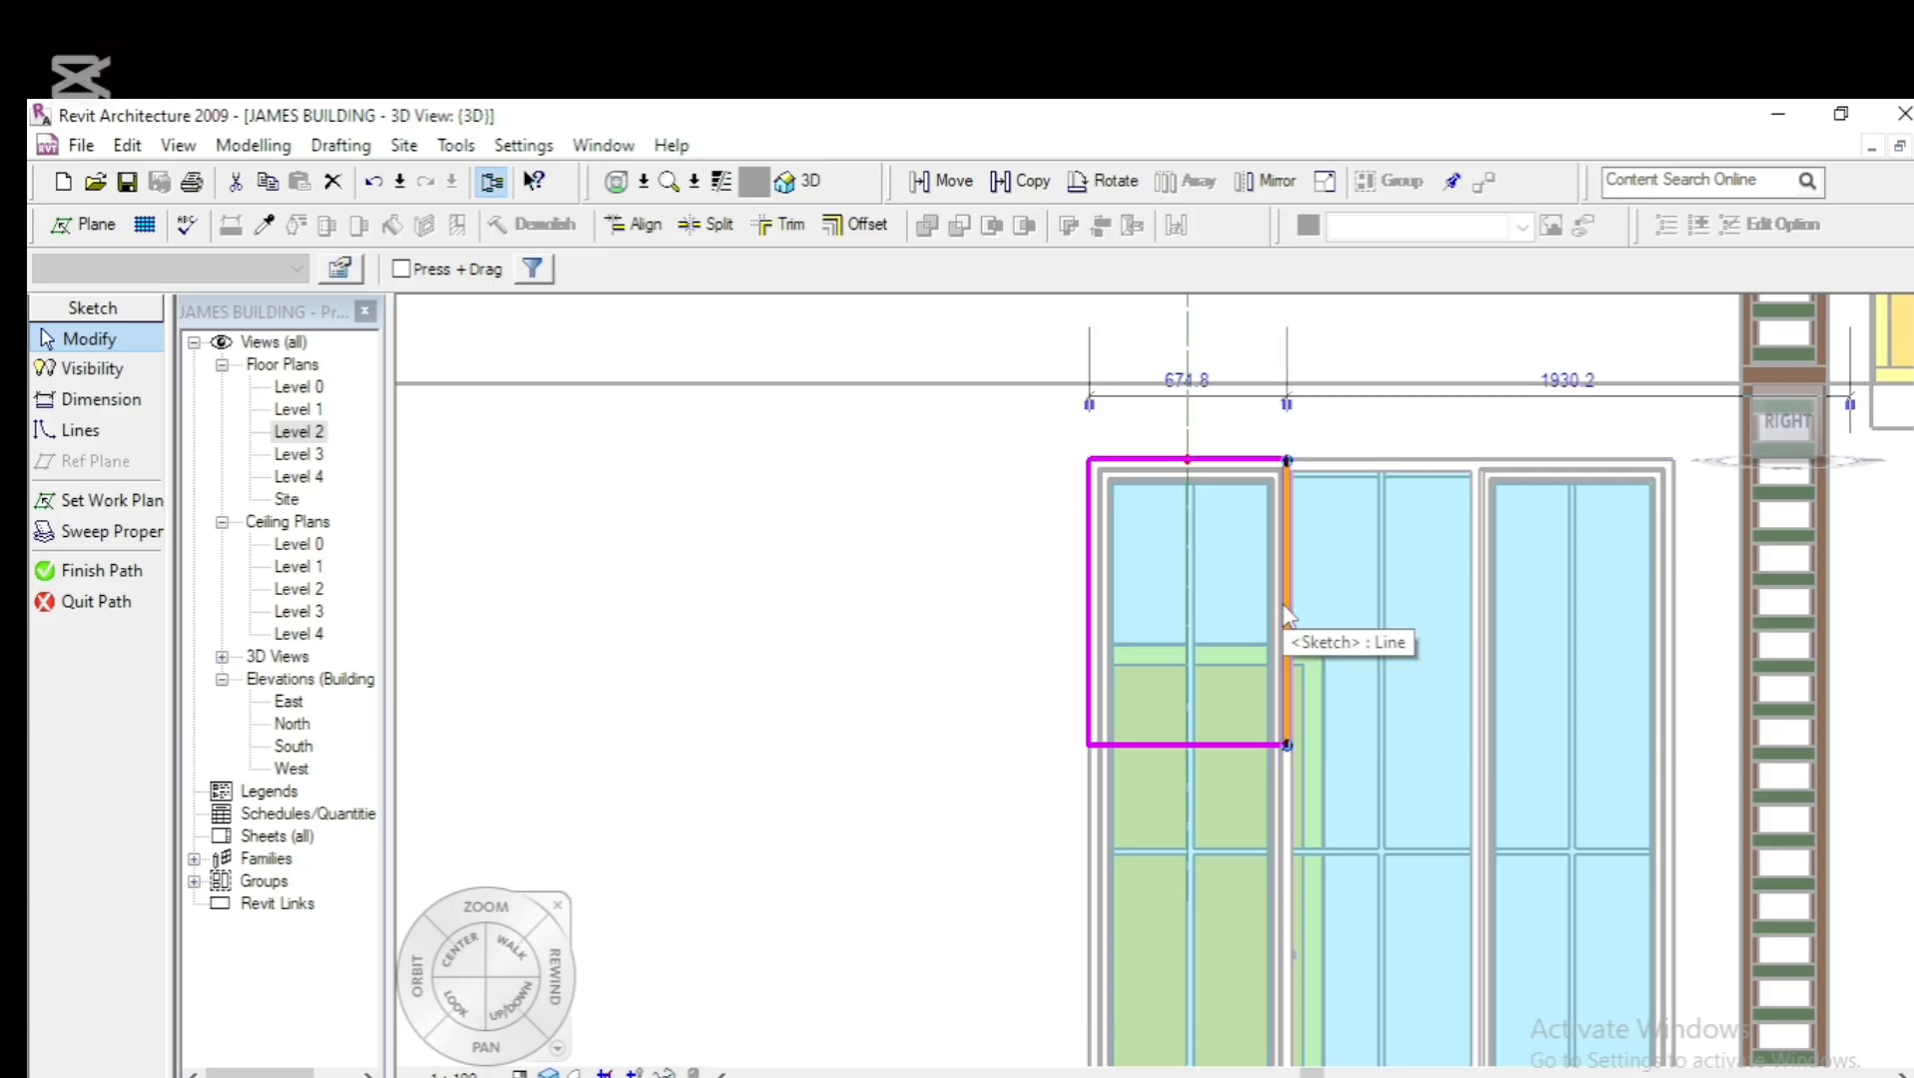
mouse_move(1285, 617)
left_mouse_down()
mouse_move(1708, 661)
mouse_move(1661, 670)
mouse_move(1680, 675)
left_mouse_up()
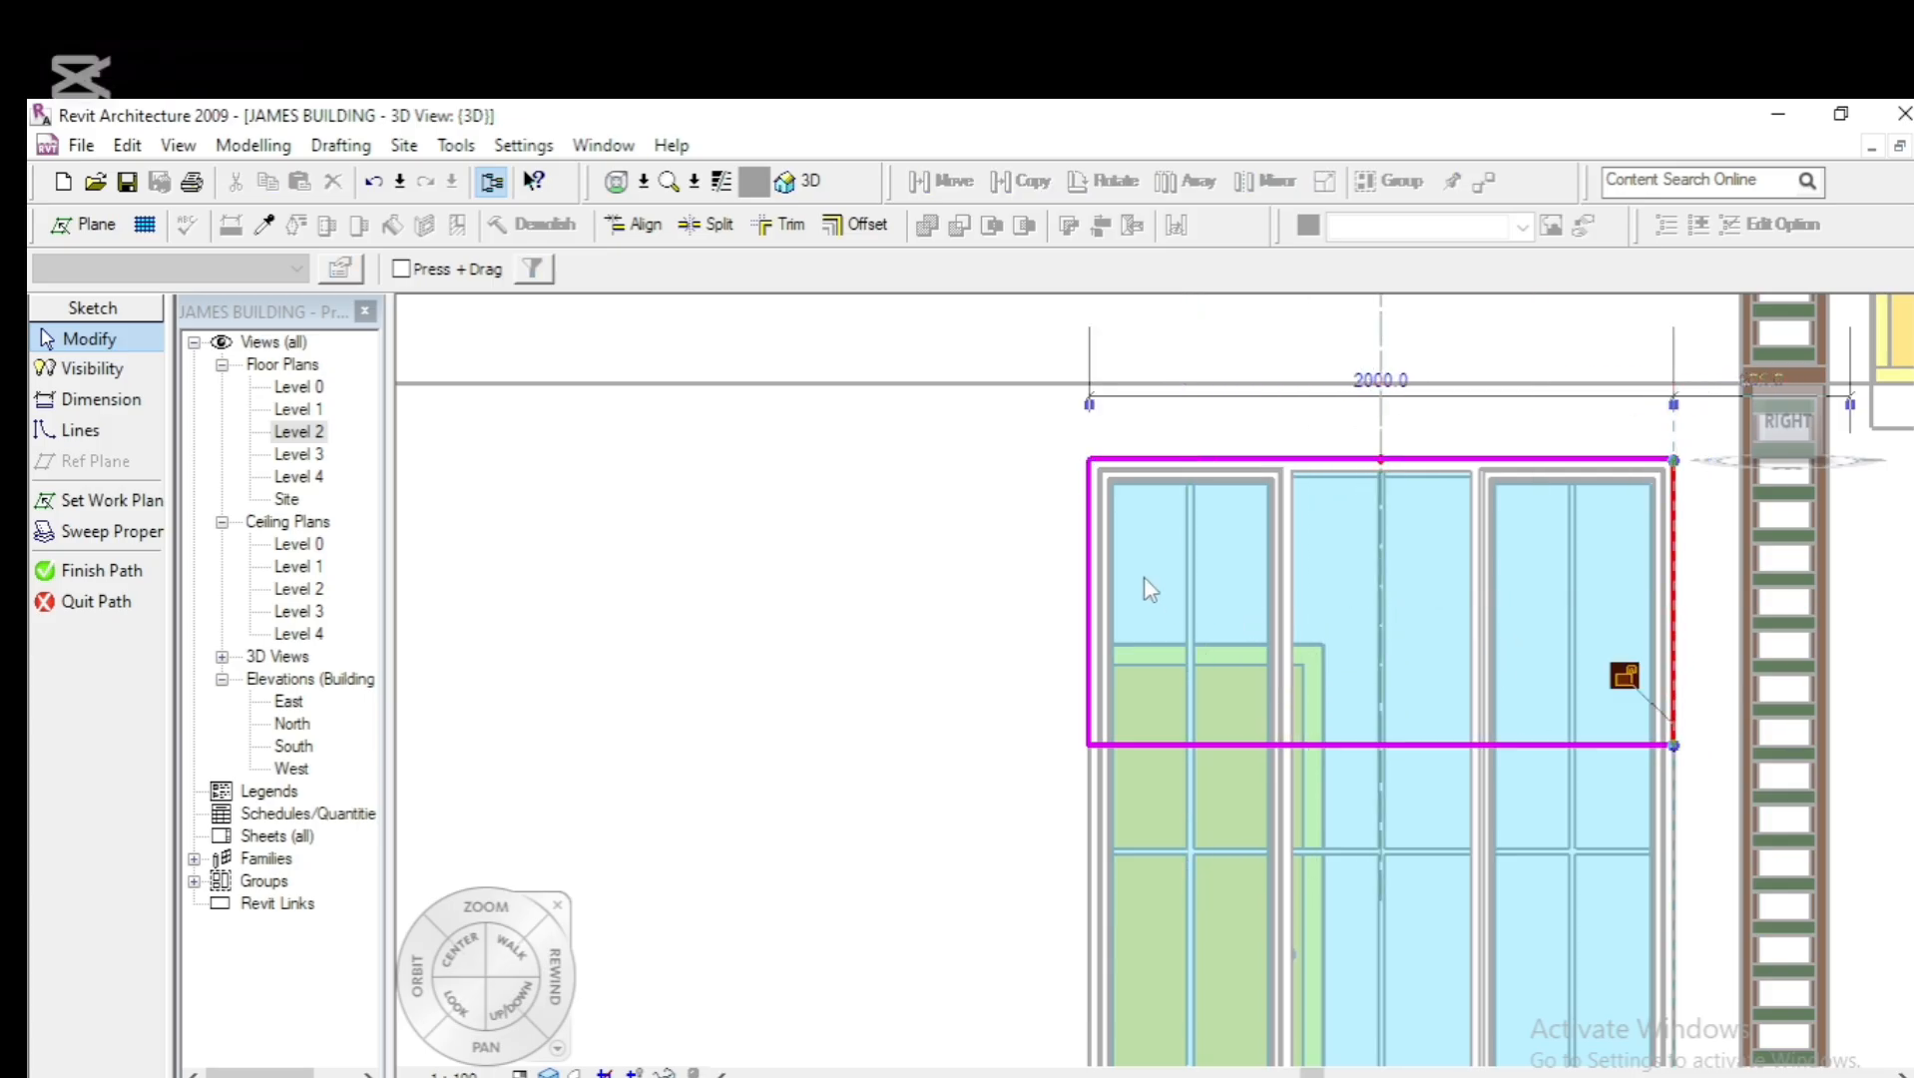
Move the path's bottom line down to the glass door frame's bottom edge and finish the path
scroll(1047, 530, "down", 5)
scroll(1174, 645, "up", 5)
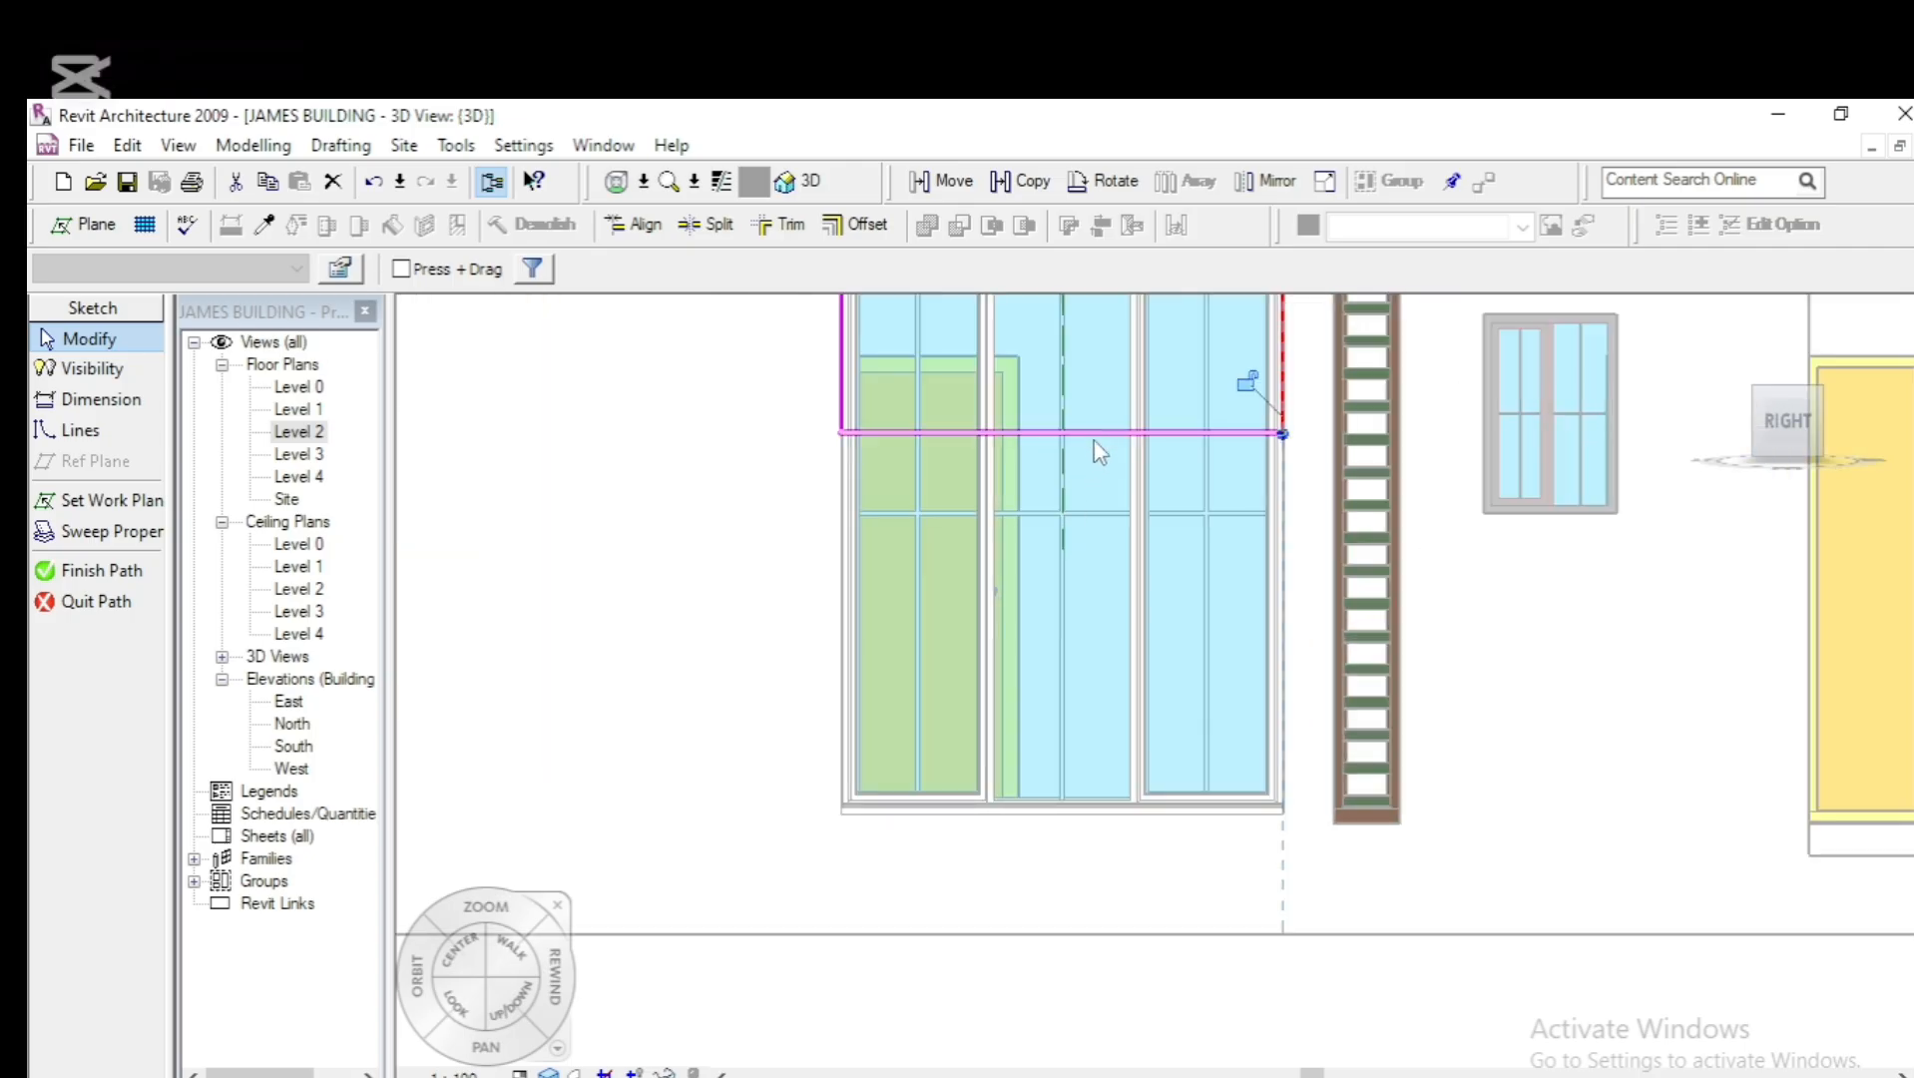
left_click(1311, 445)
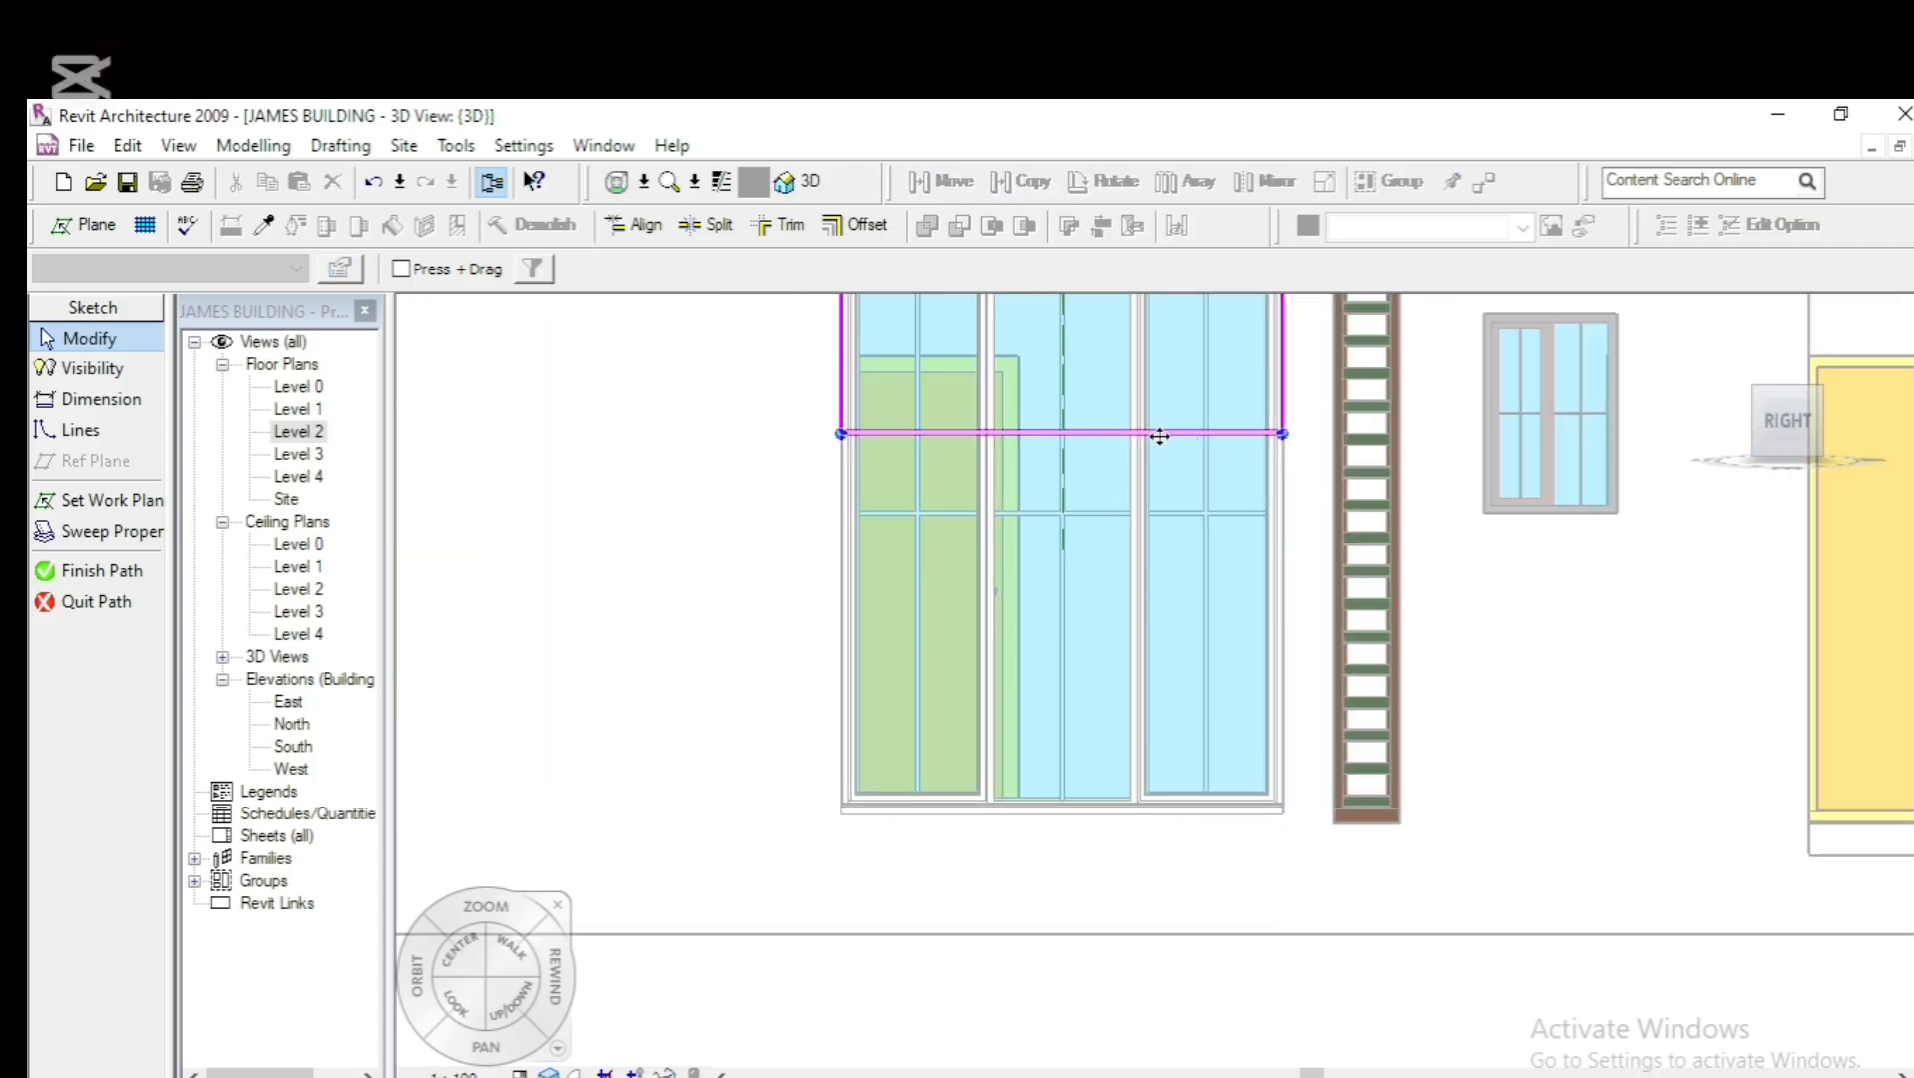
mouse_move(1158, 436)
left_mouse_down()
mouse_move(1186, 618)
mouse_move(1169, 834)
mouse_move(1168, 811)
left_mouse_up()
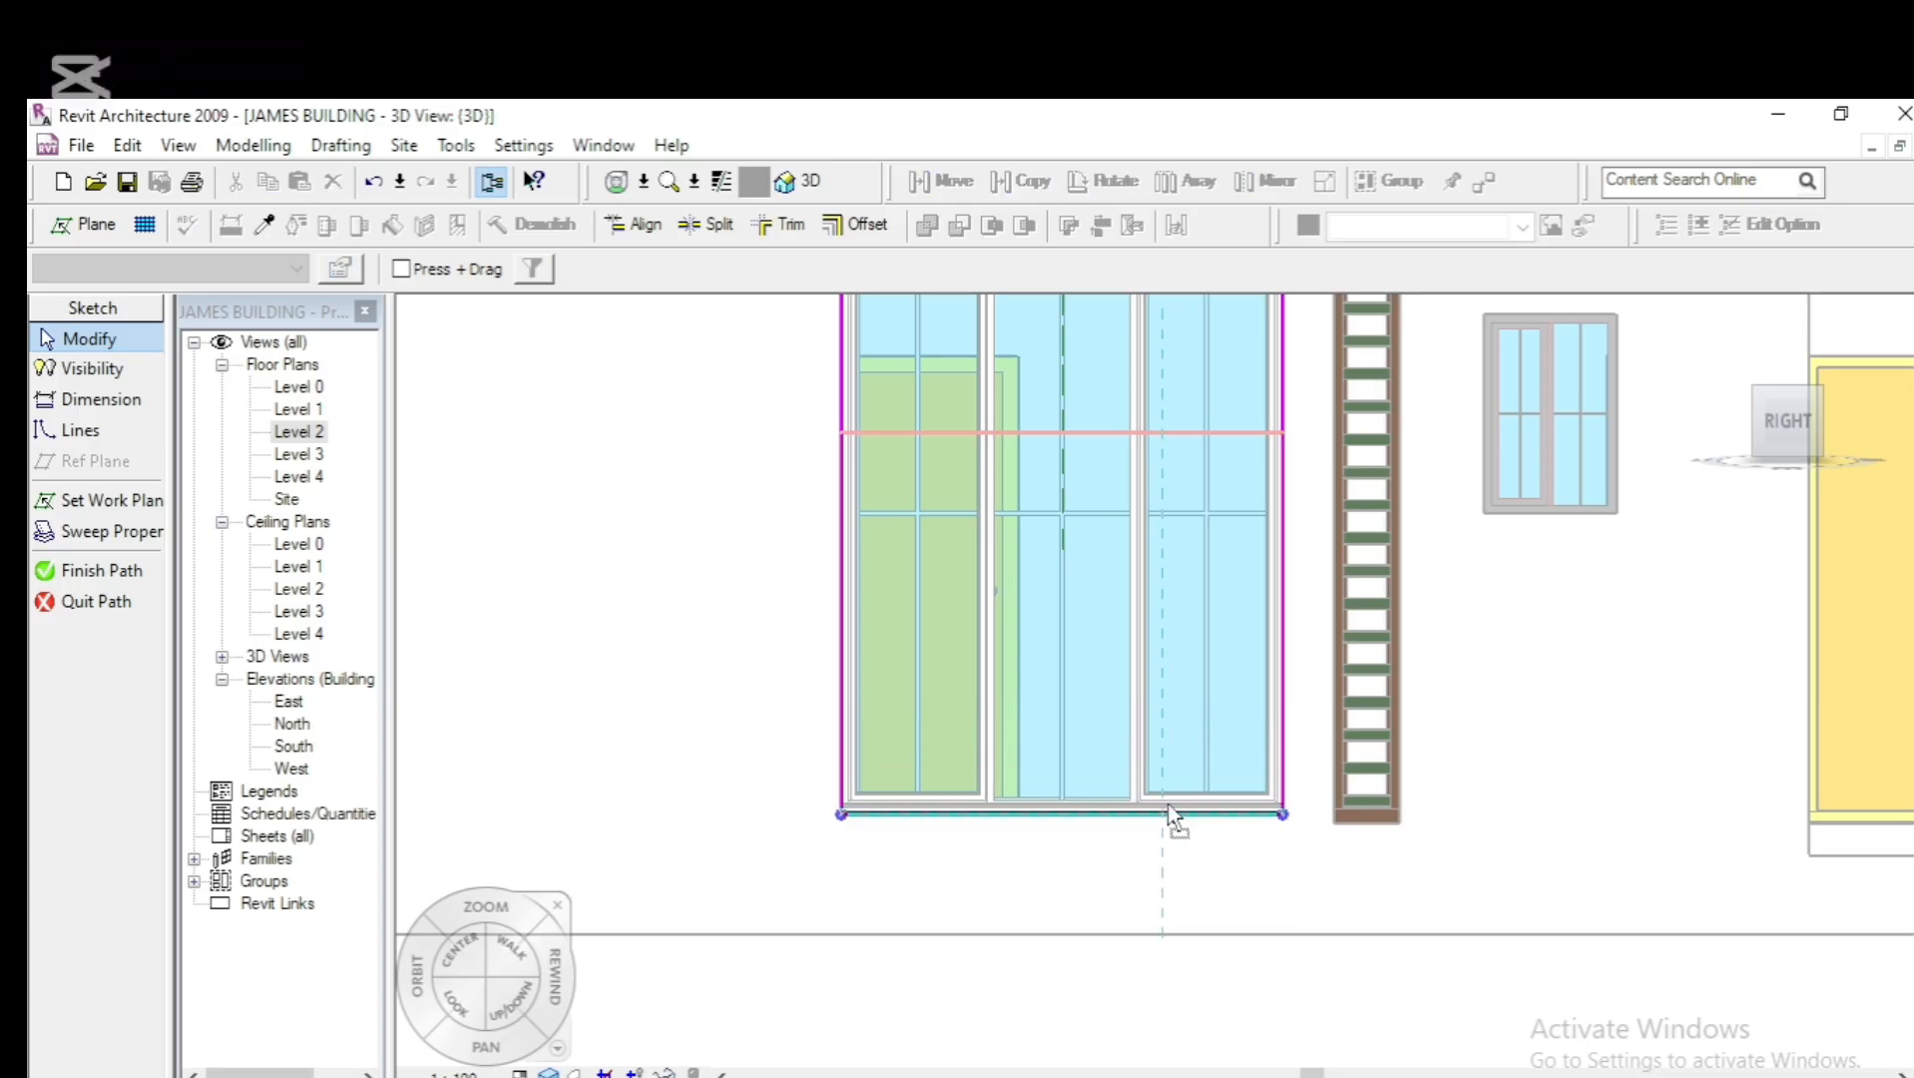
left_click(1169, 810)
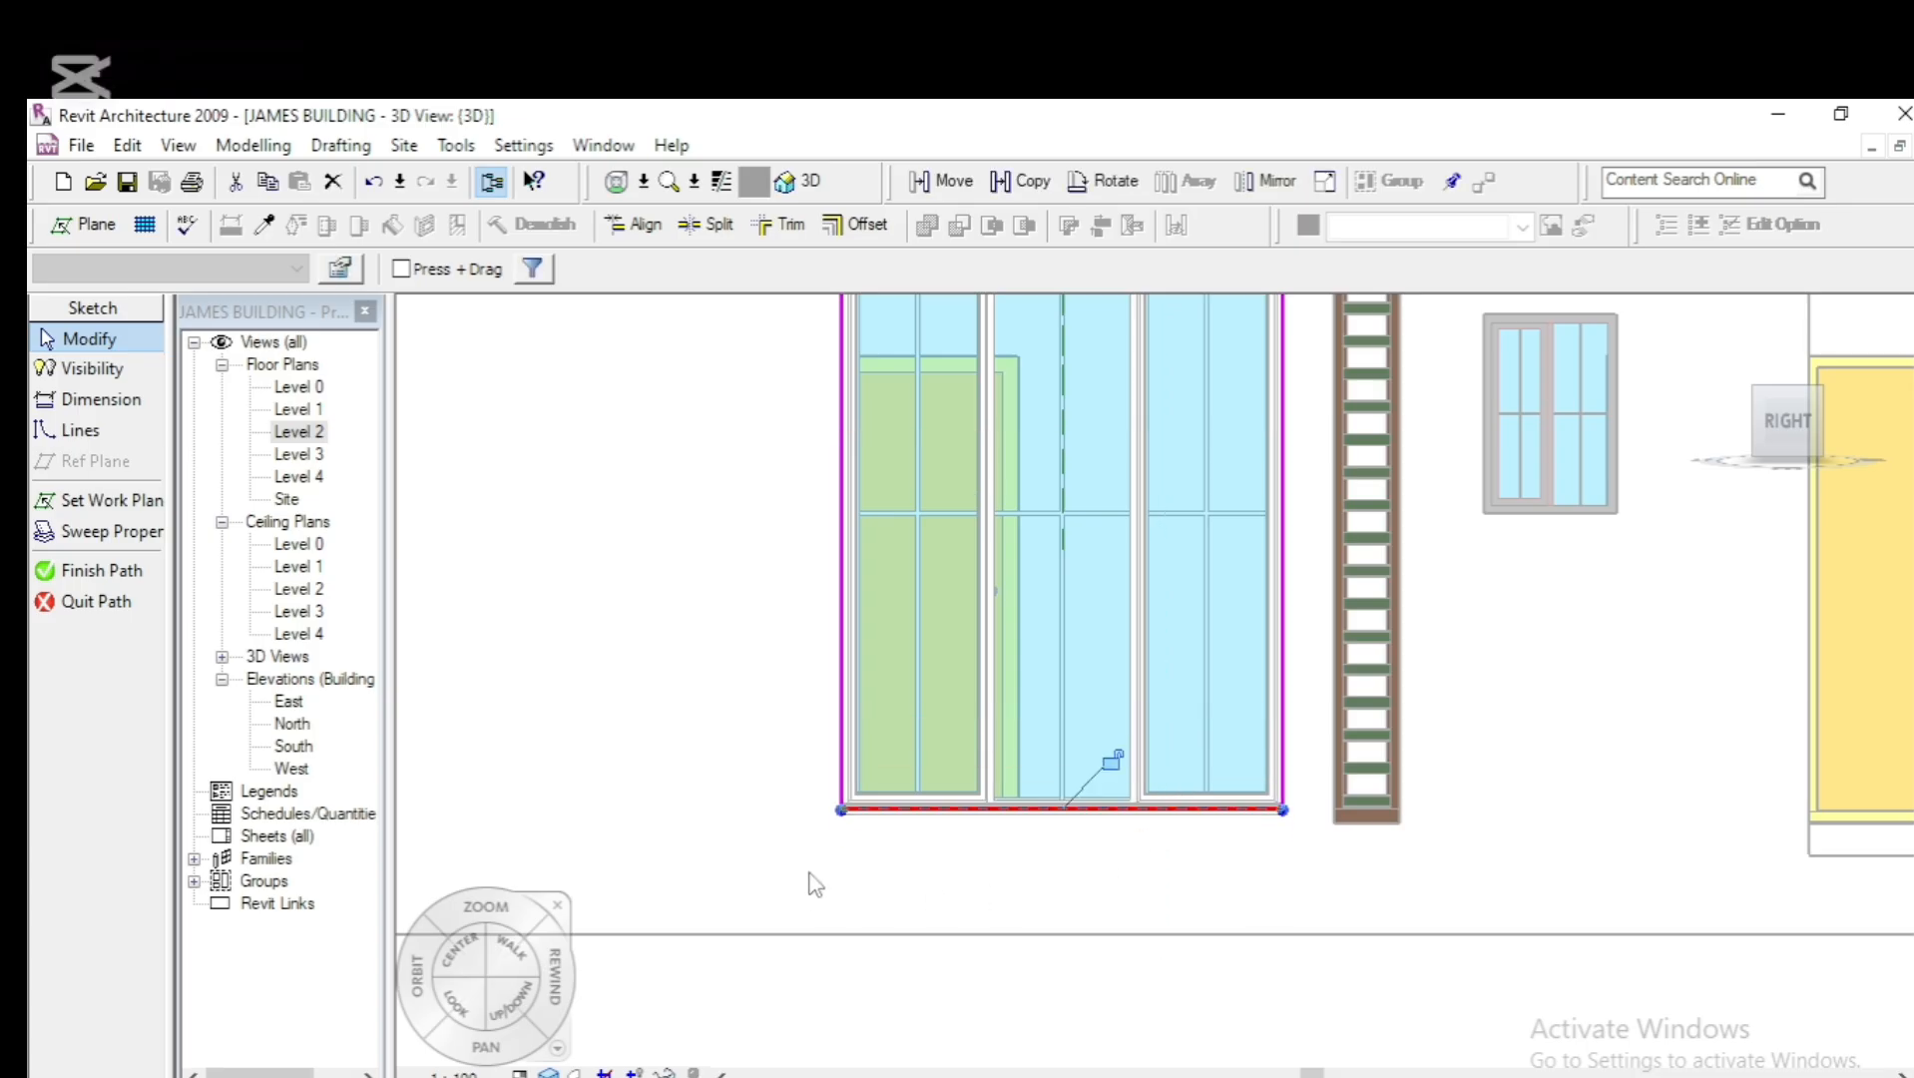
left_click(110, 576)
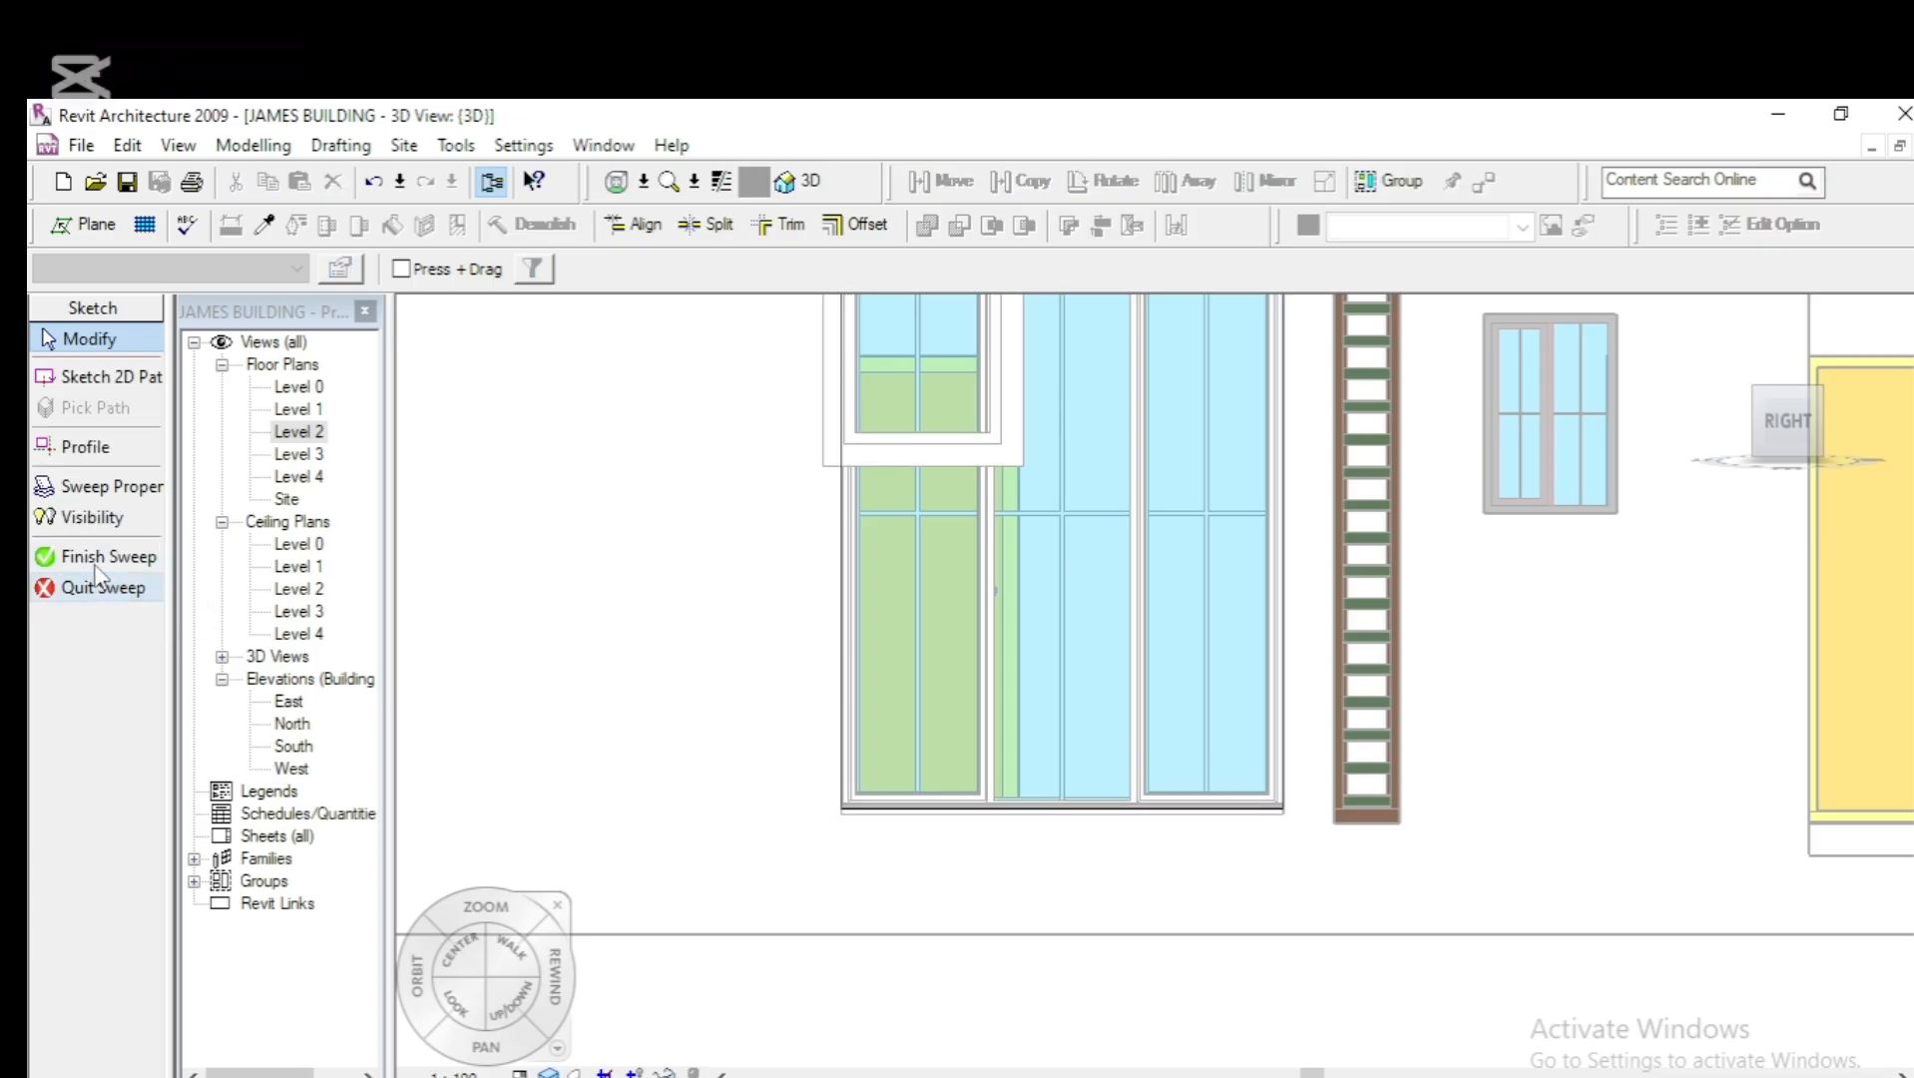
Finish the glass door surround's sweep and its in-place mass
left_click(104, 555)
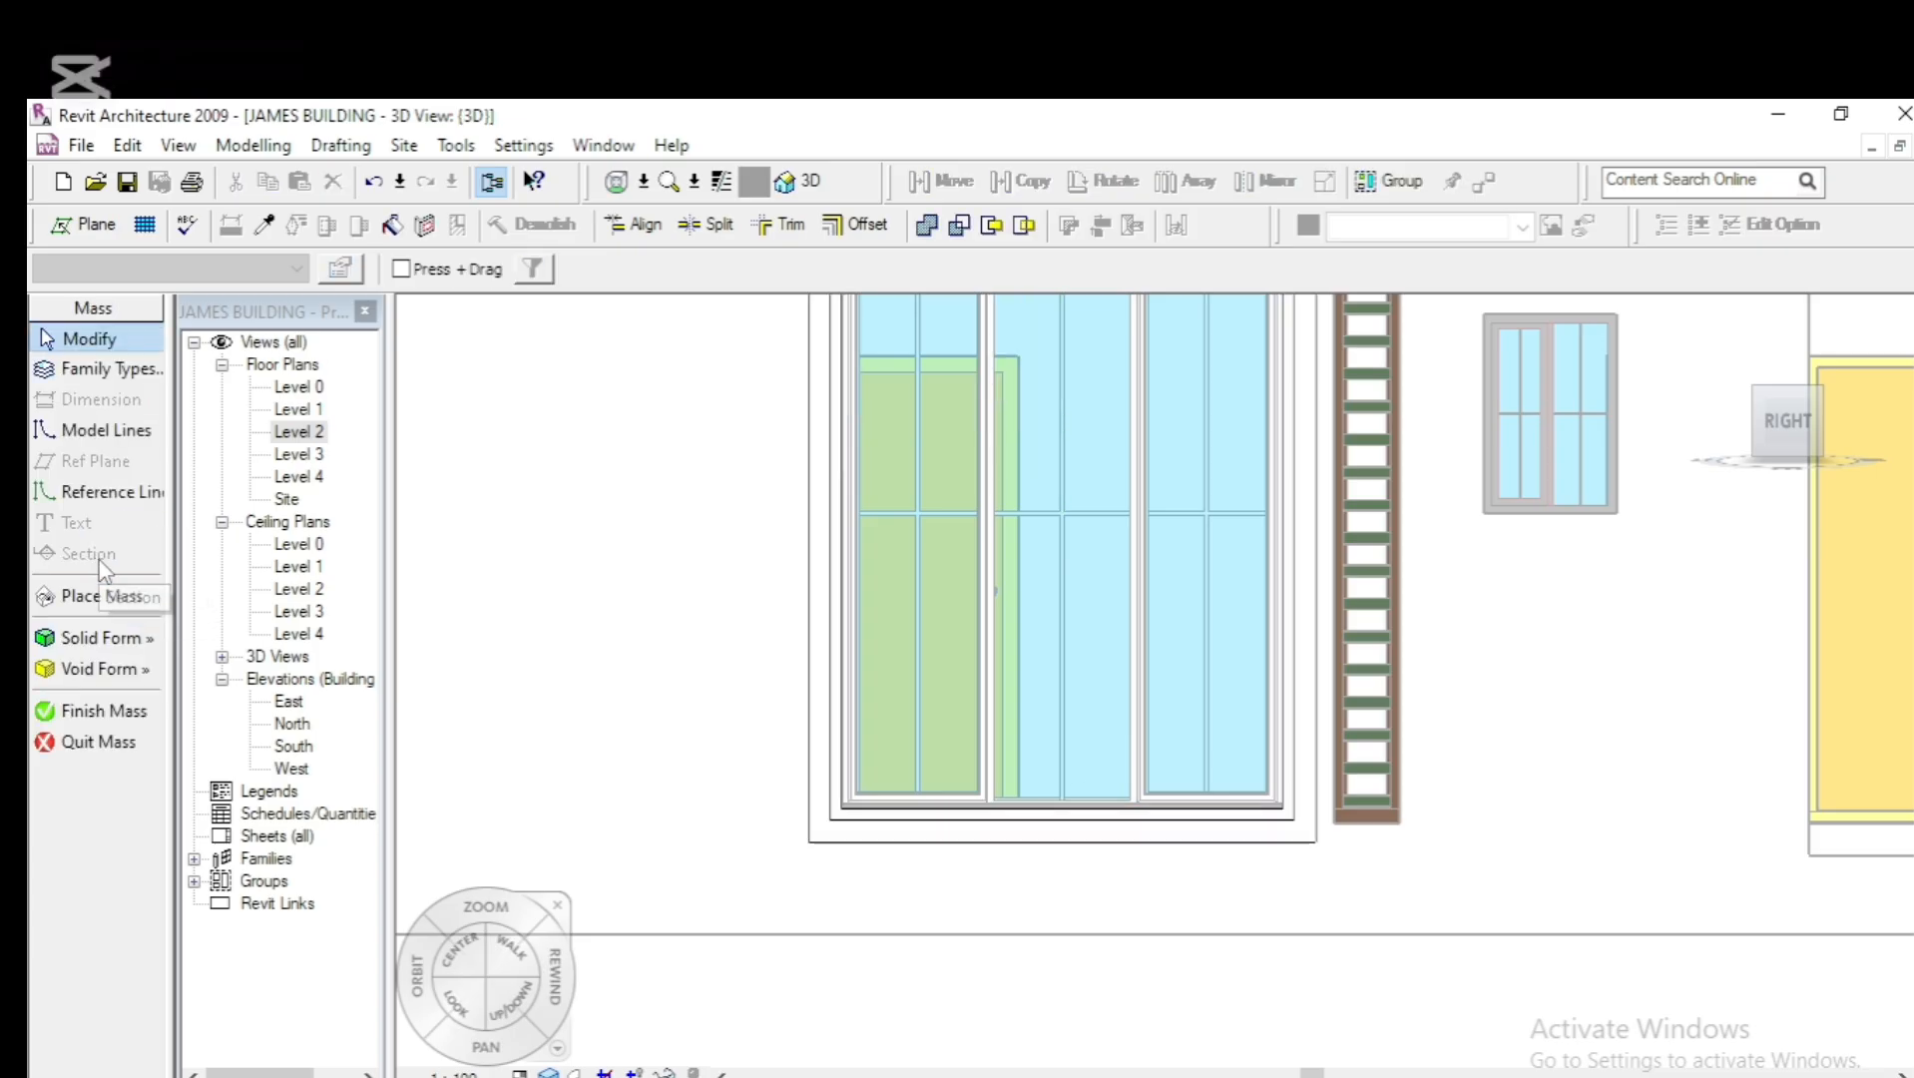
left_click(108, 710)
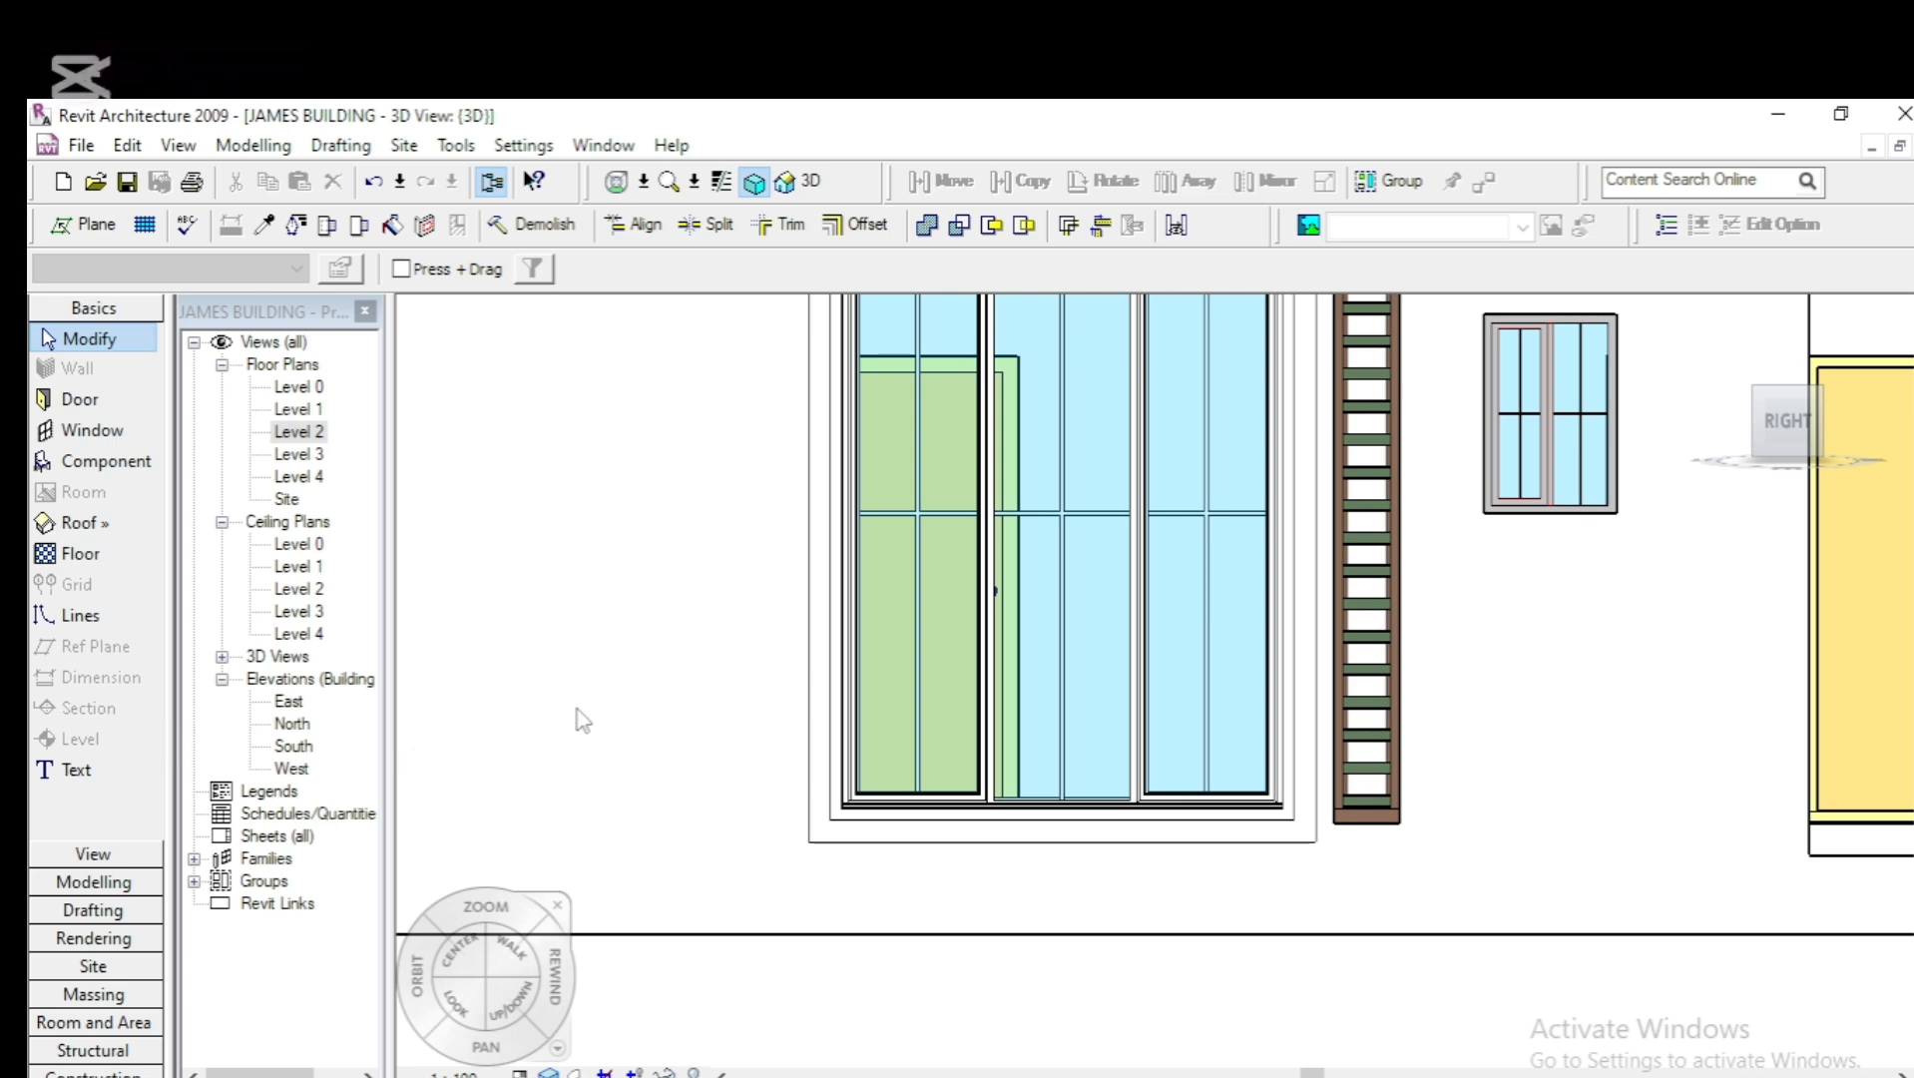
Inspect the building from above and on its right elevation, checking the surrounds around the windows and glass door
scroll(614, 709, "down", 4)
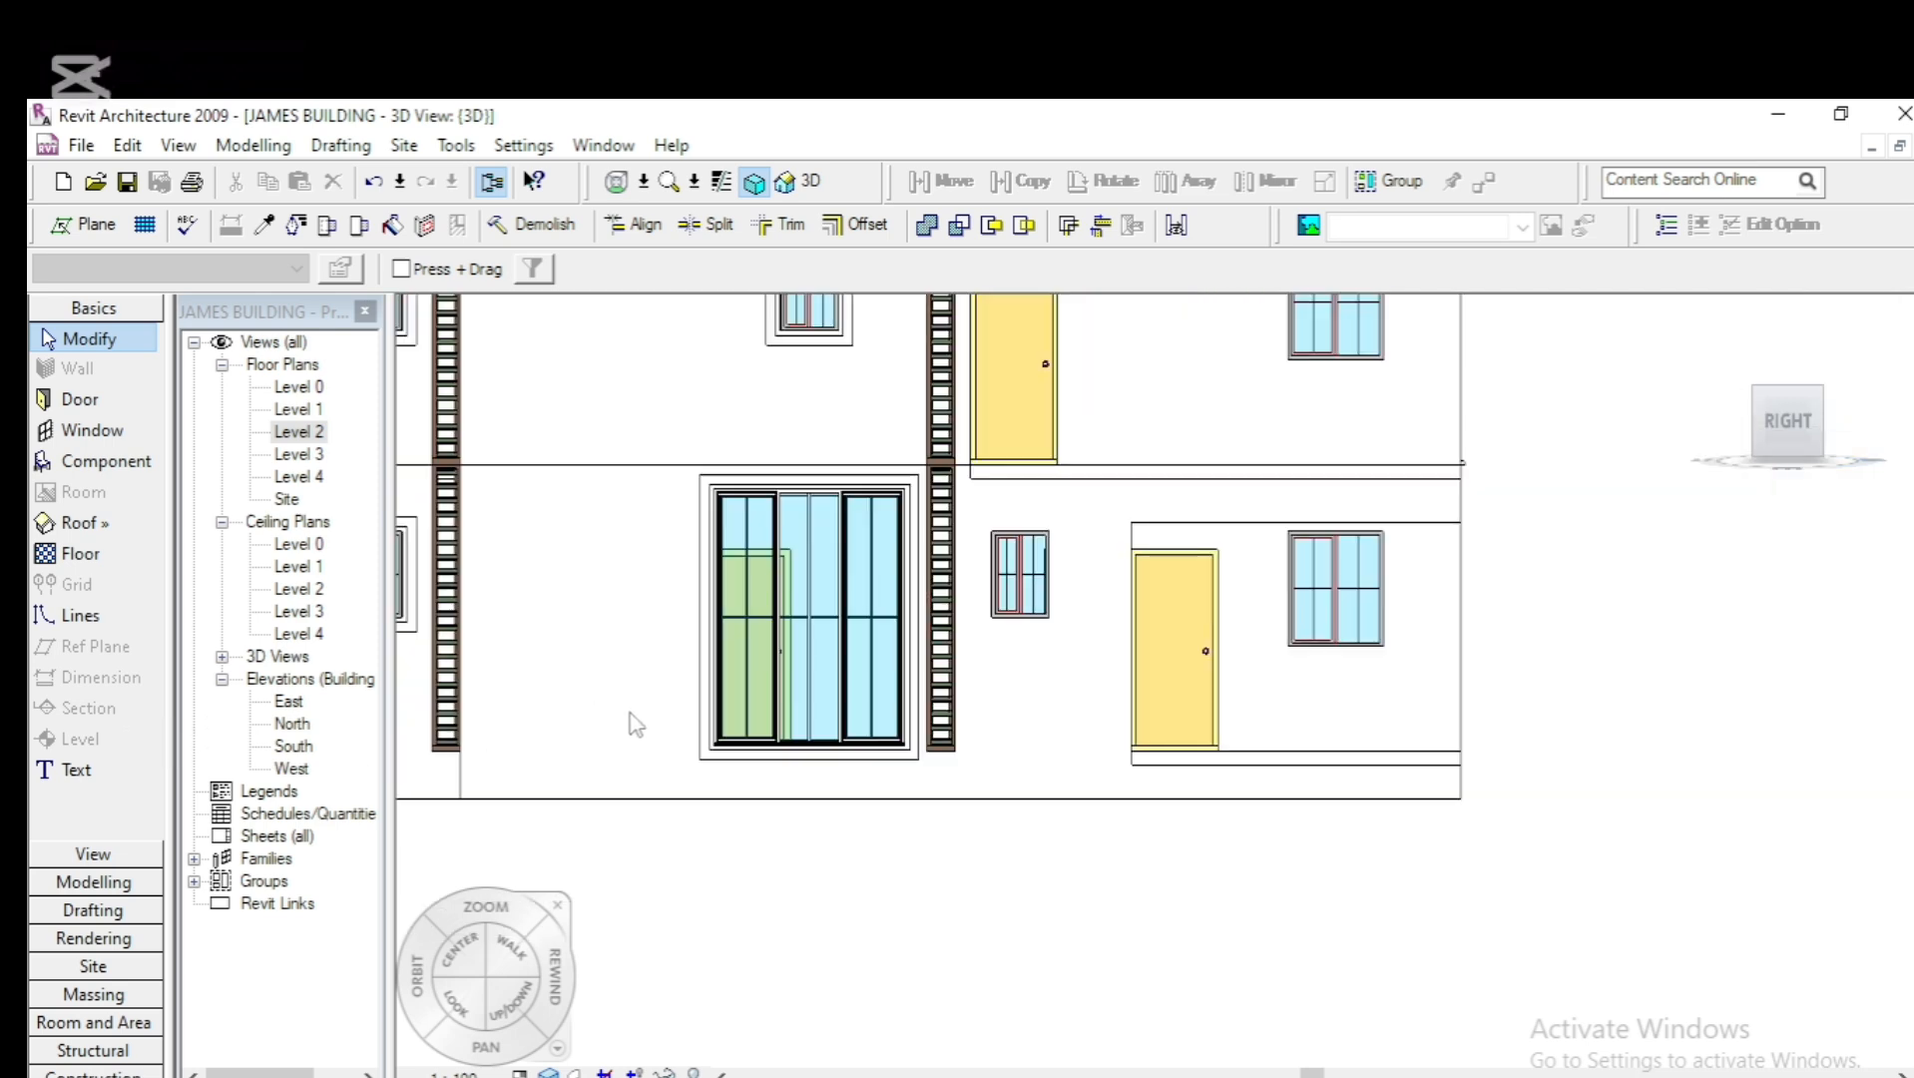
scroll(635, 725, "down", 2)
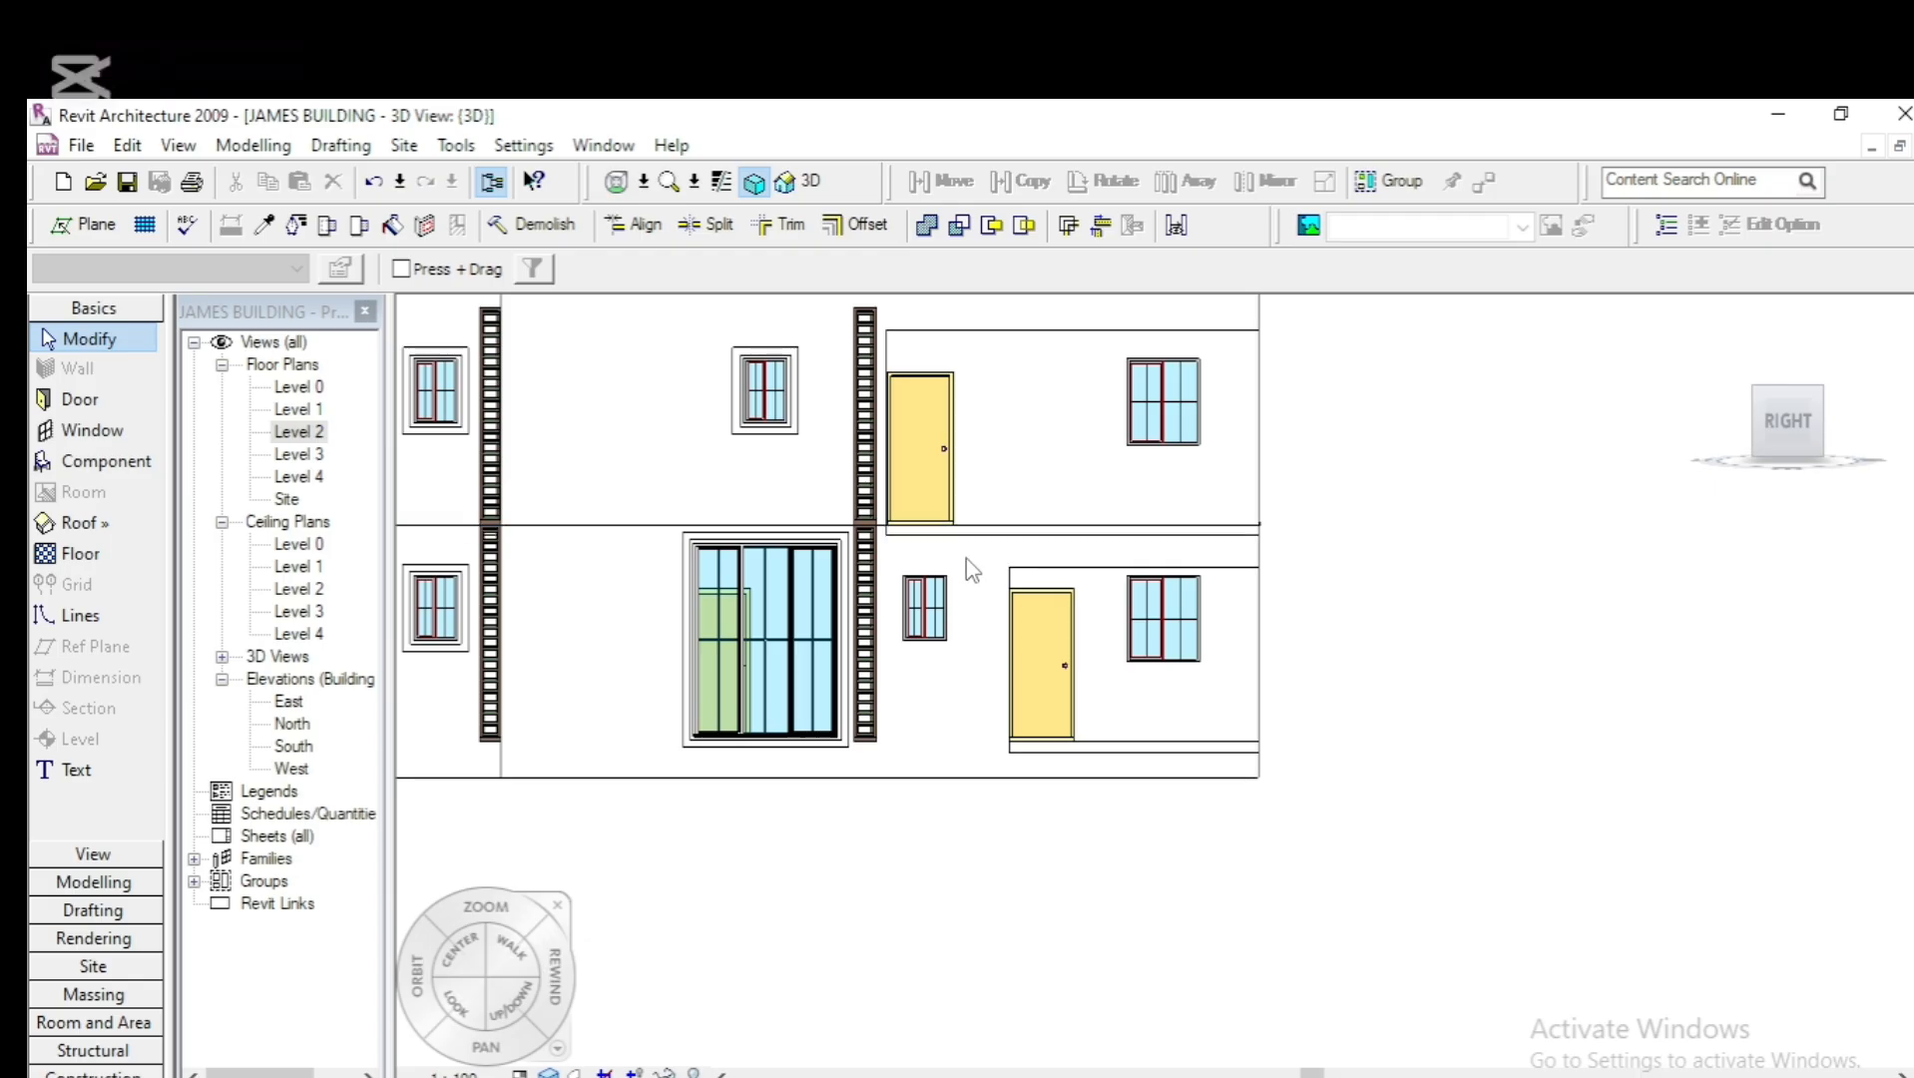
scroll(973, 569, "down", 1)
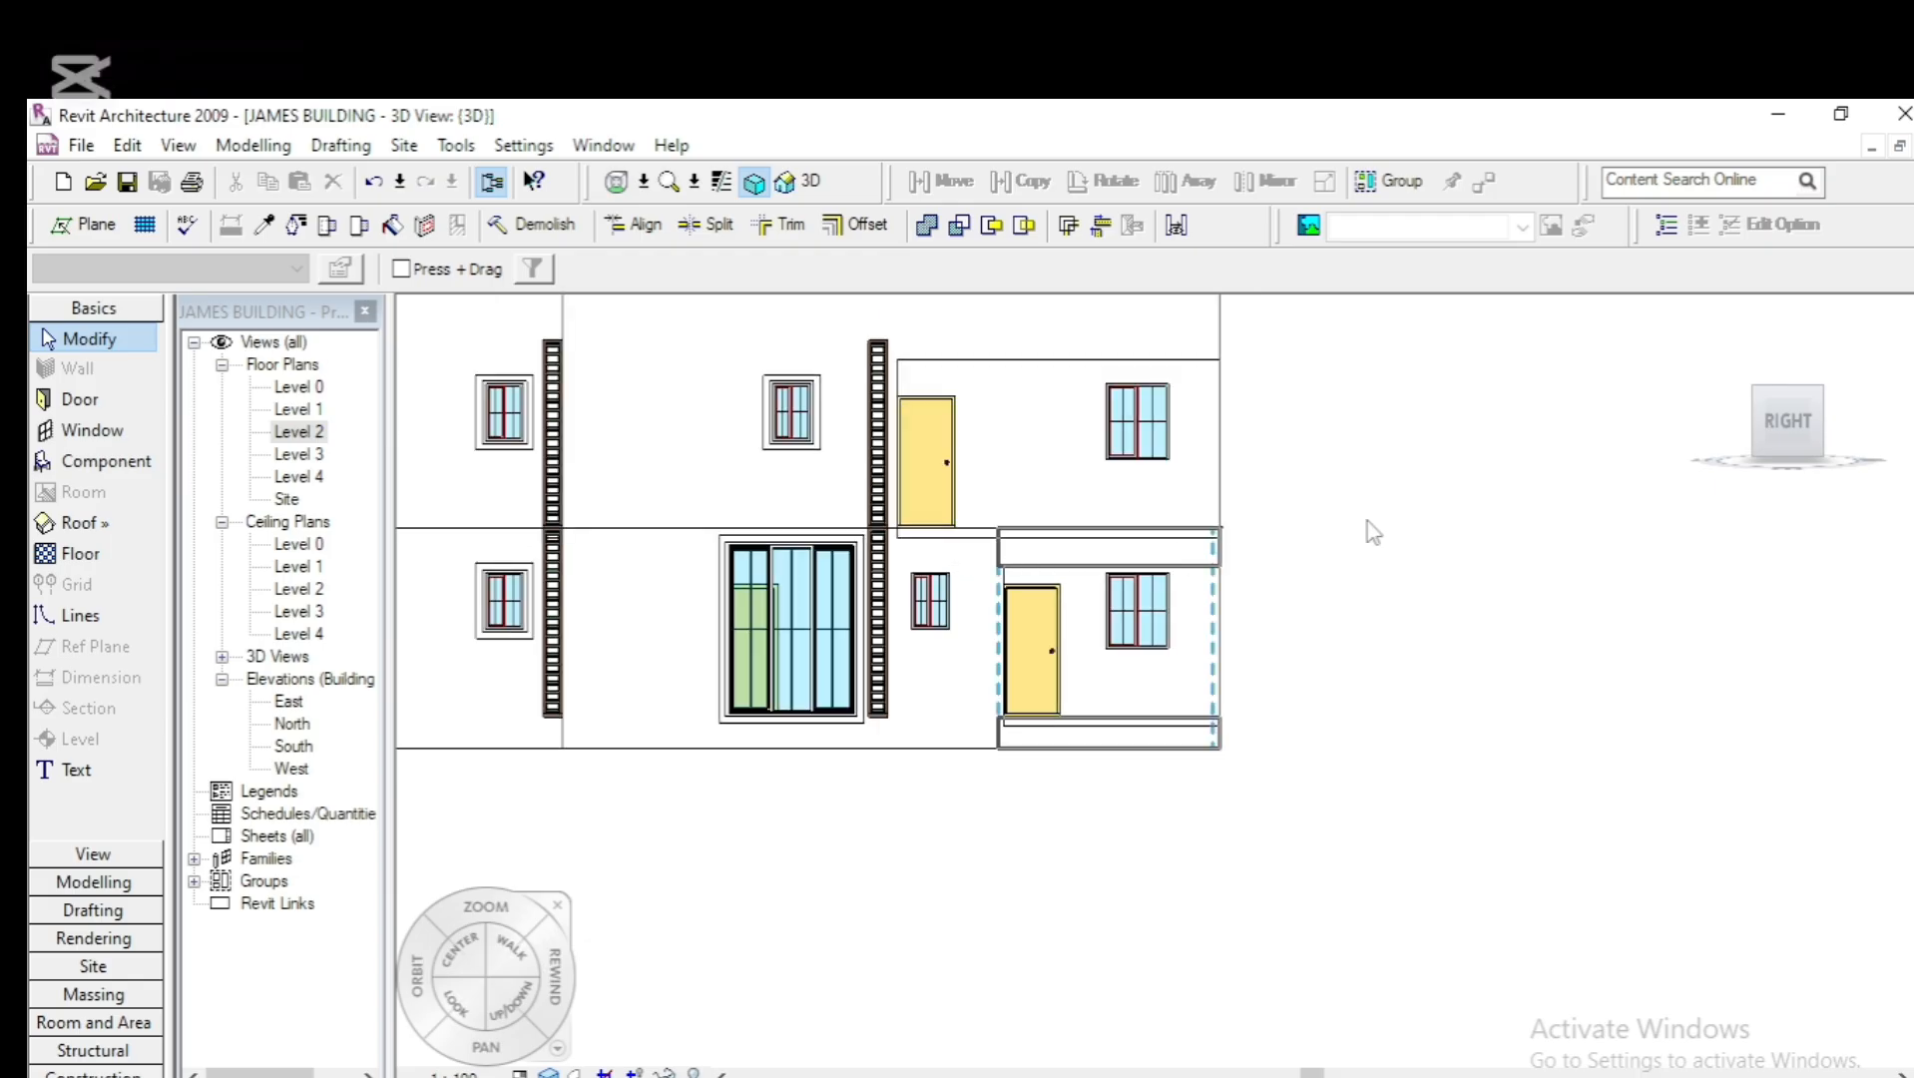
left_click(1788, 402)
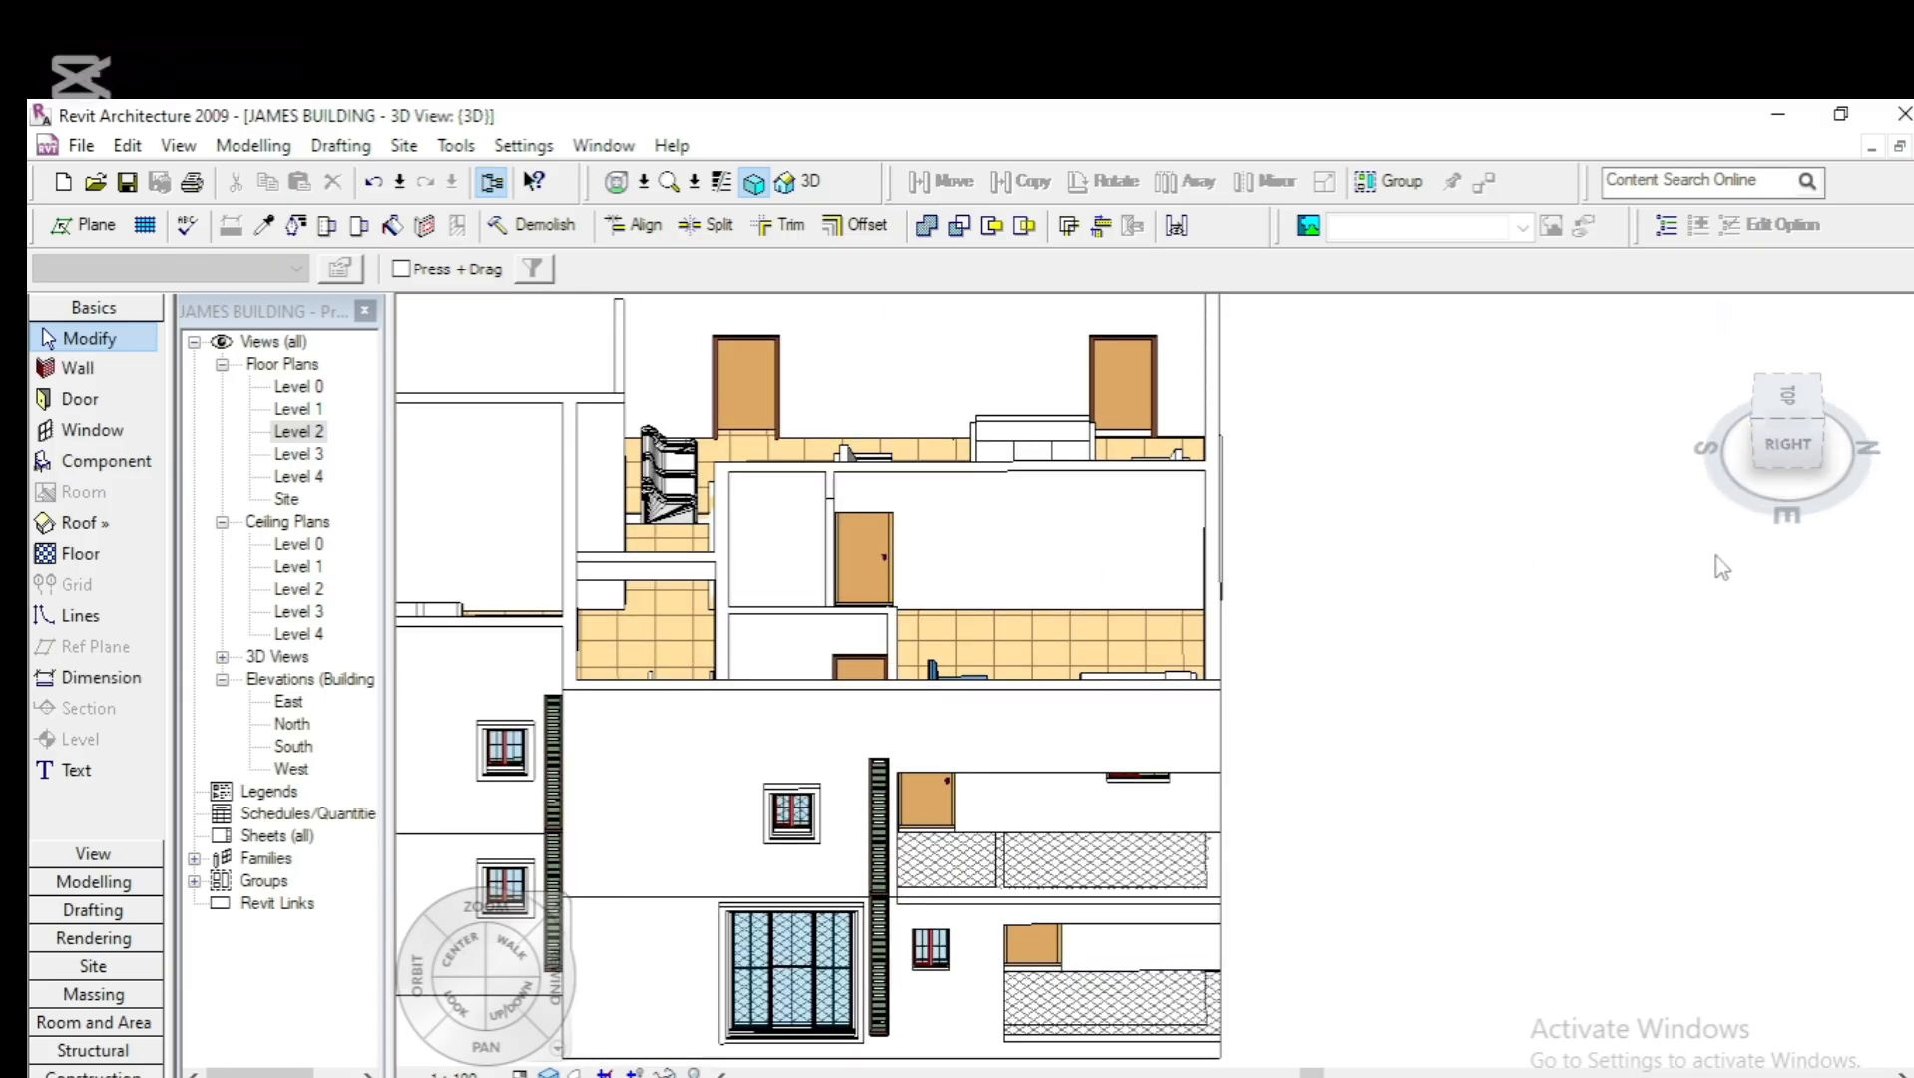
left_click(1788, 401)
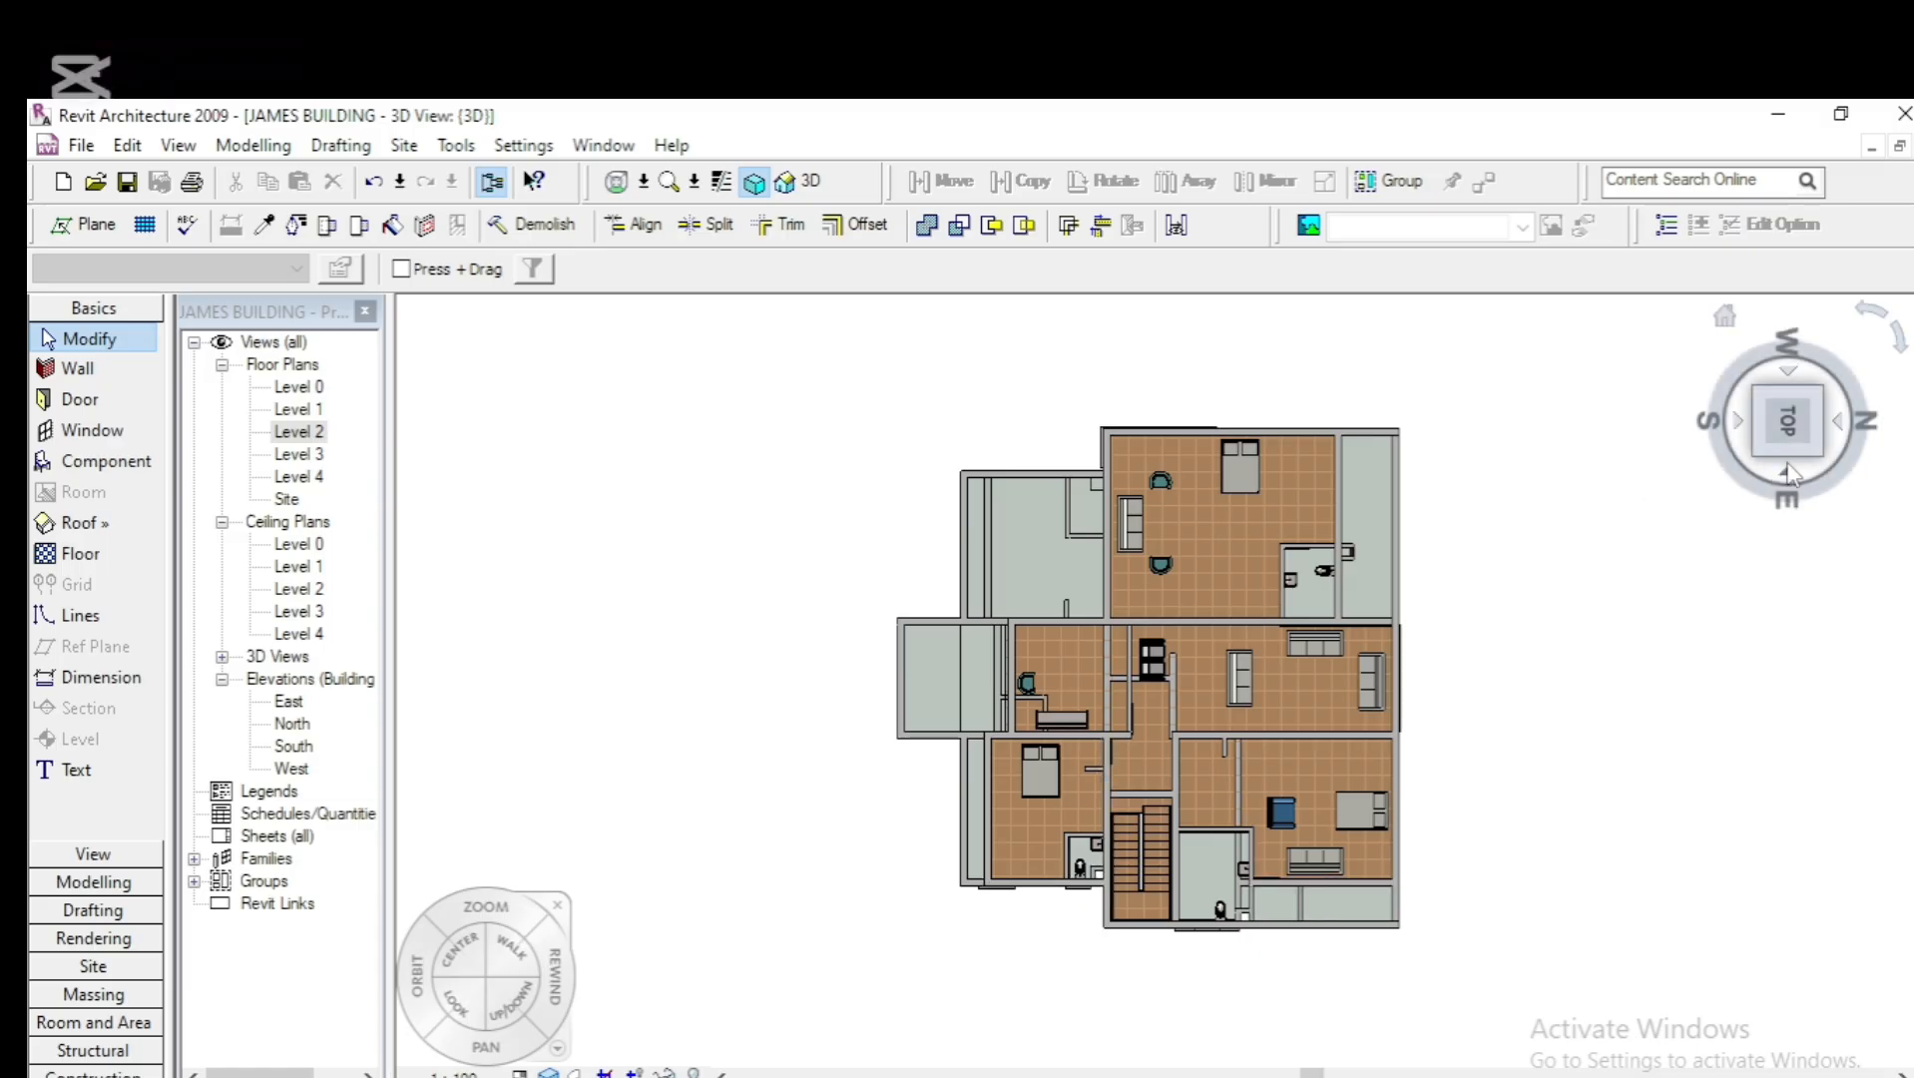
left_click(1785, 470)
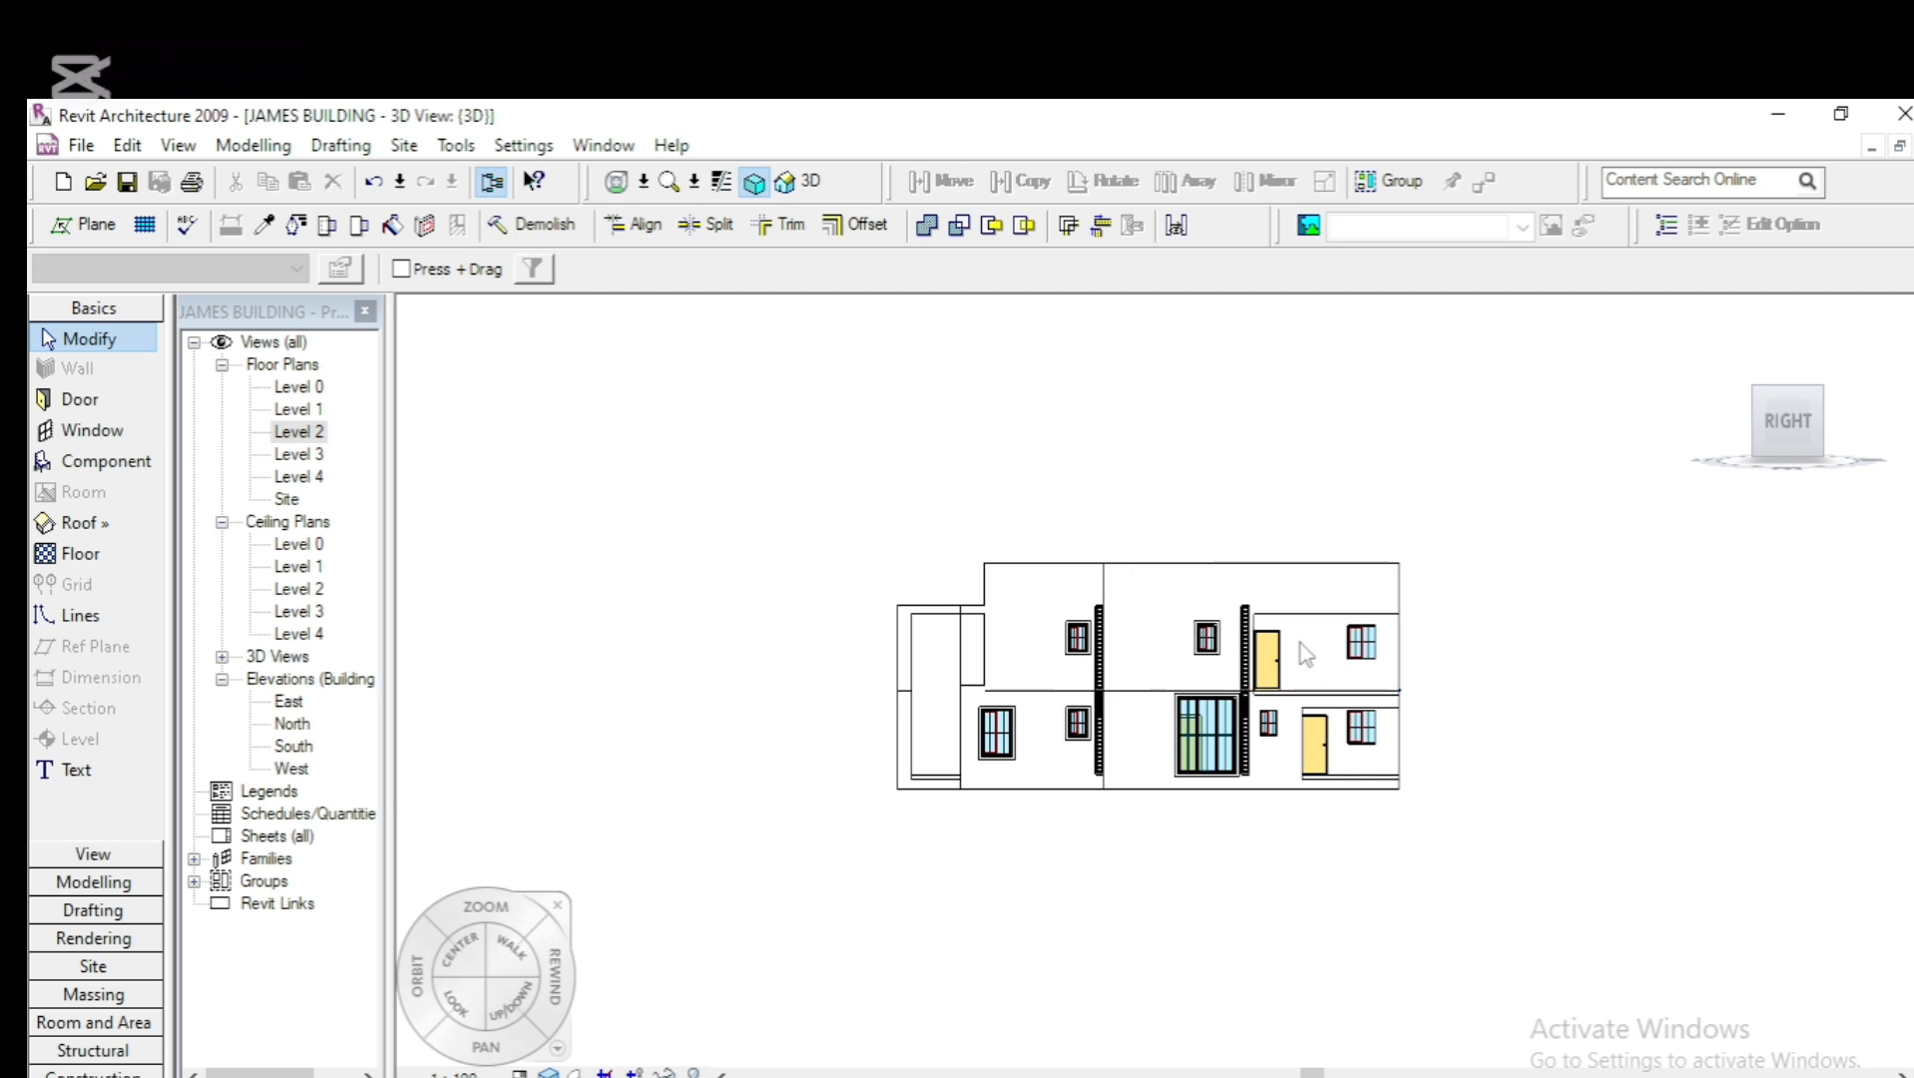
scroll(1302, 650, "up", 5)
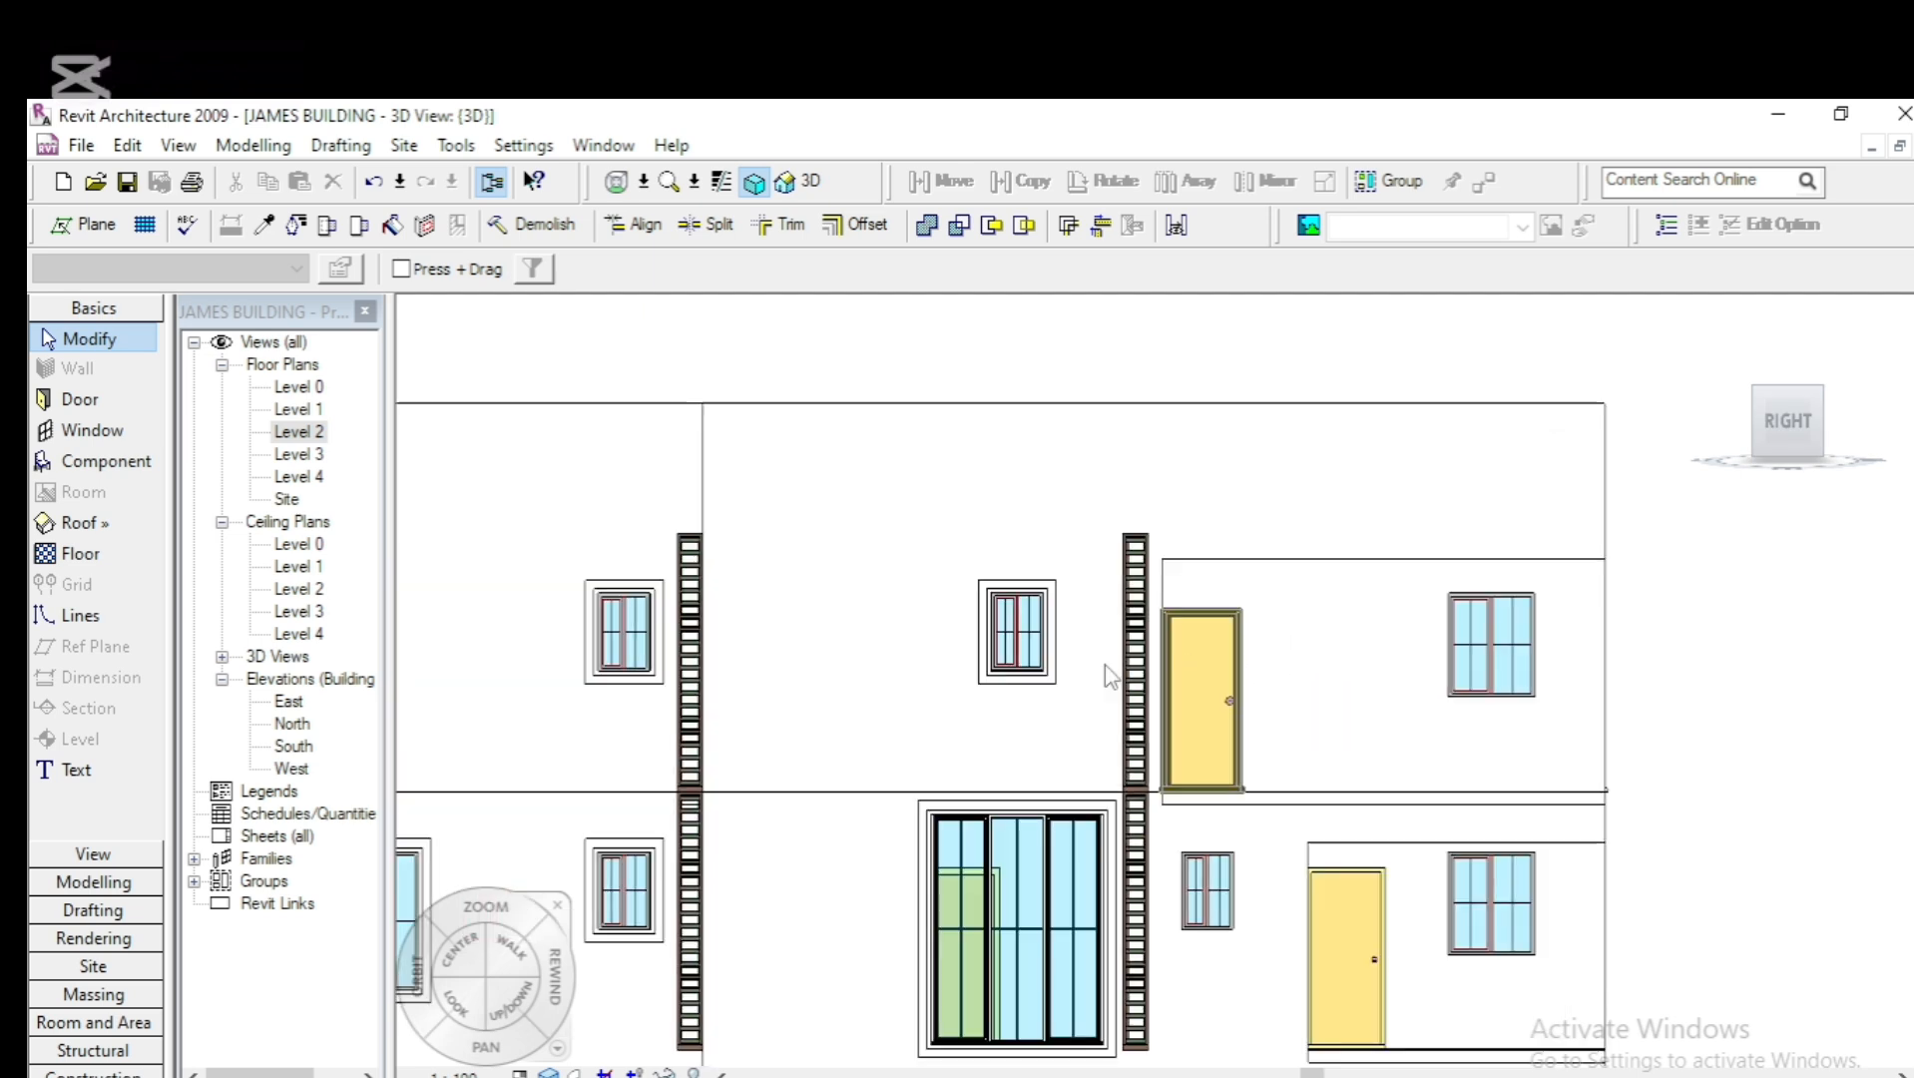
Copy the frame mass from the small upper-floor window onto the larger window beside the upper-floor door
left_click(647, 672)
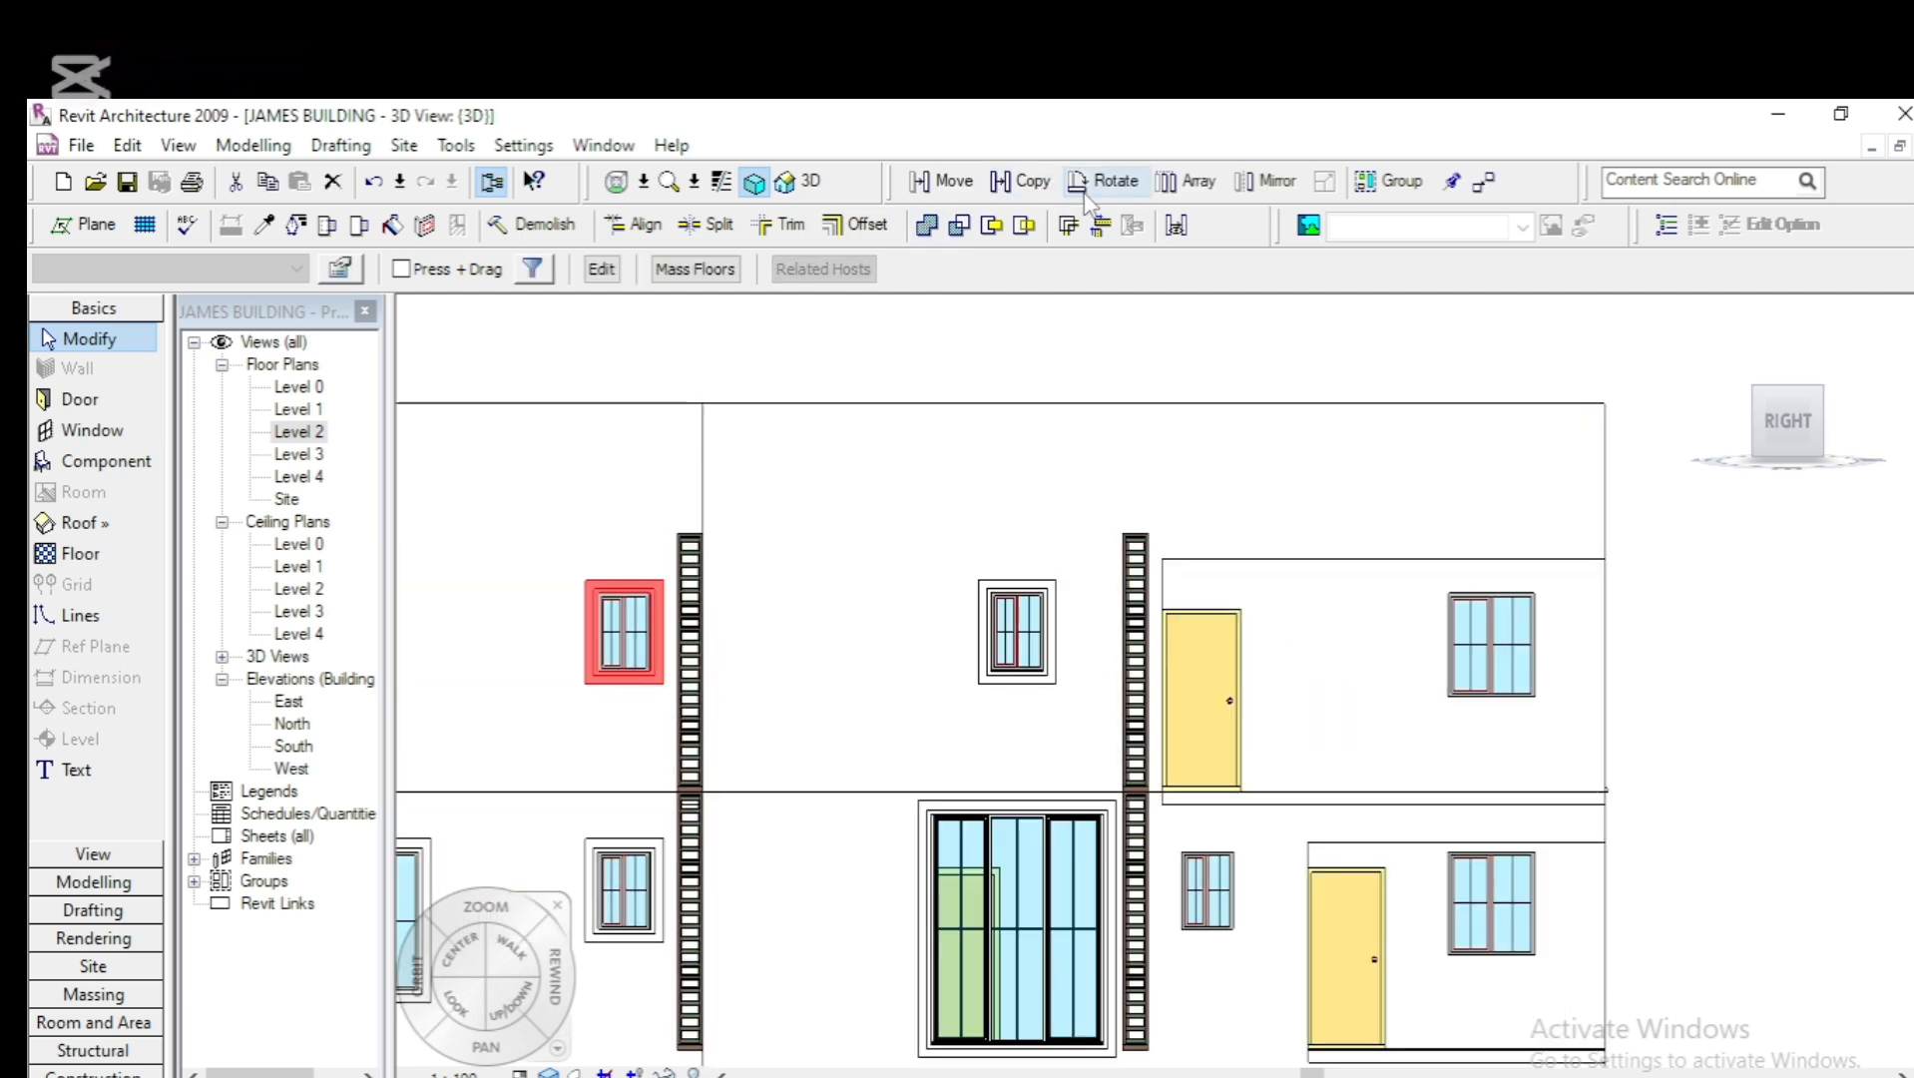
left_click(1024, 181)
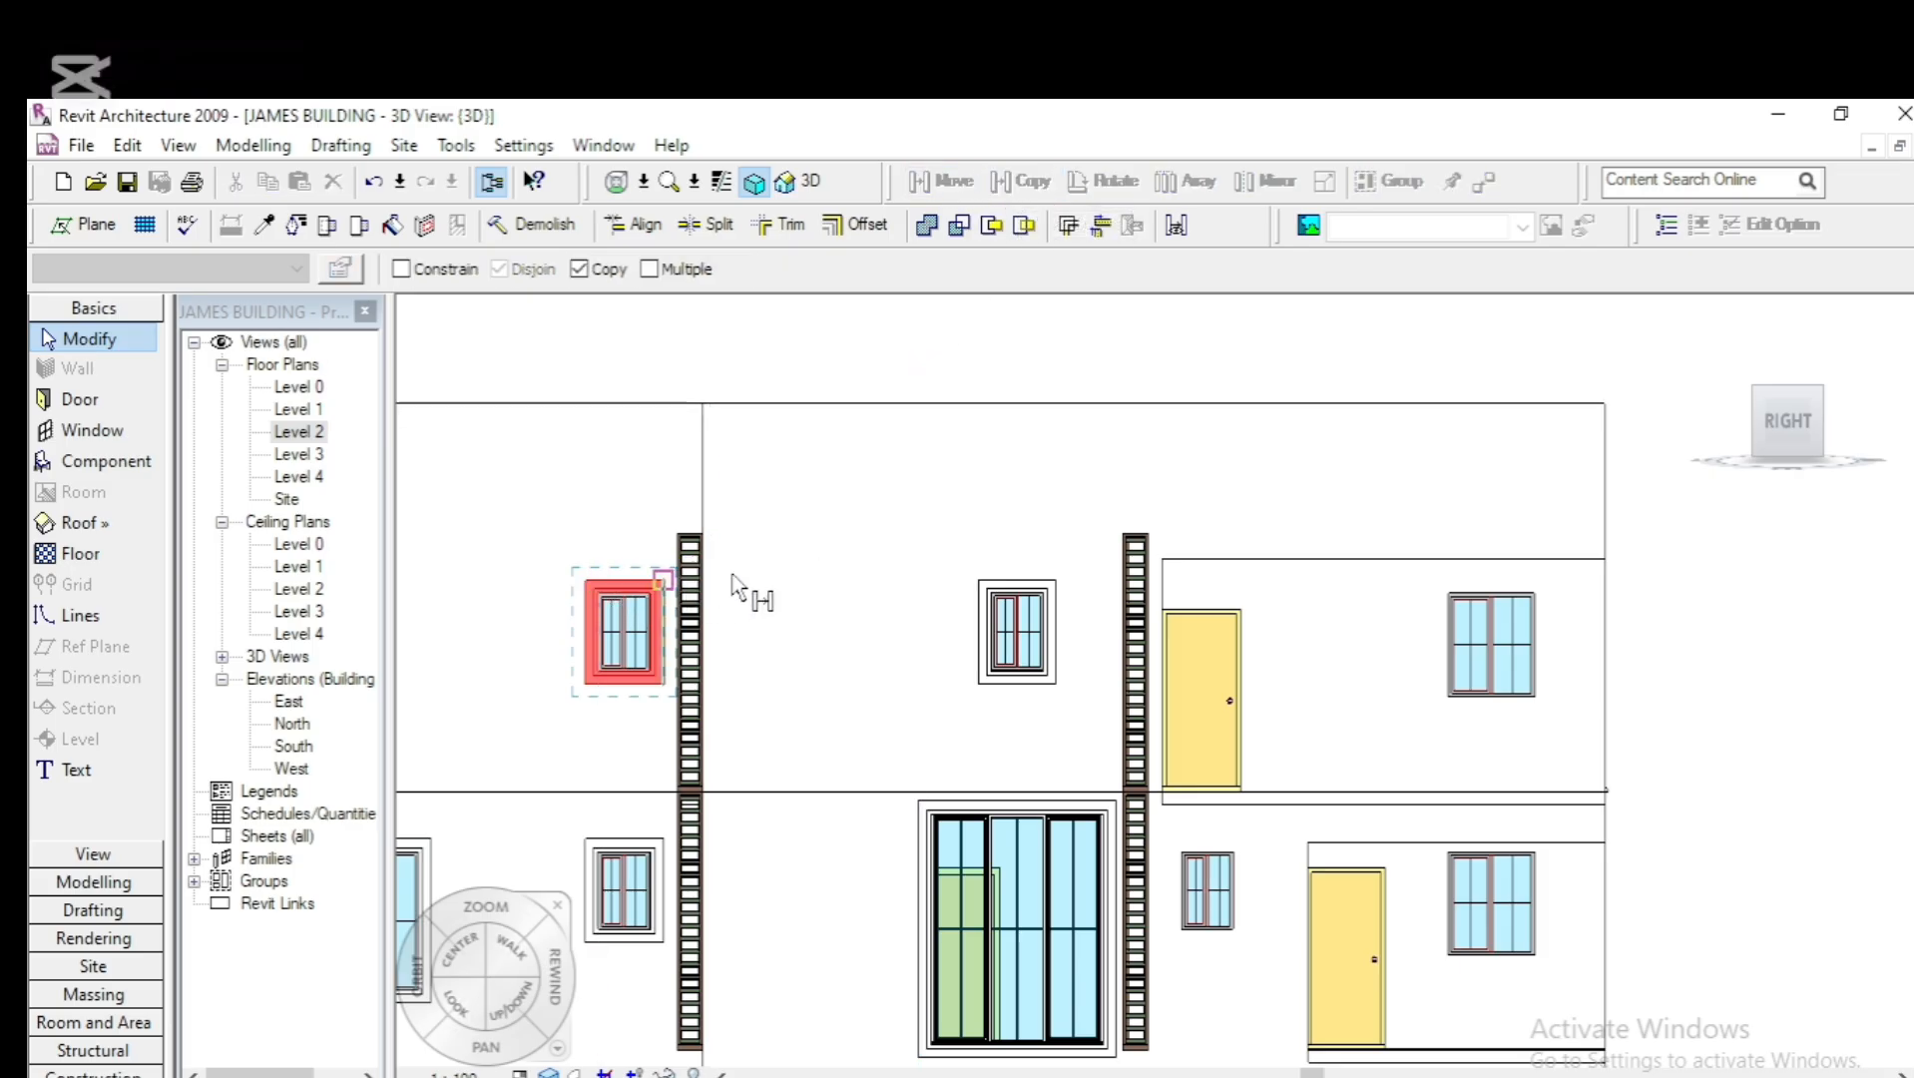
scroll(818, 517, "down", 2)
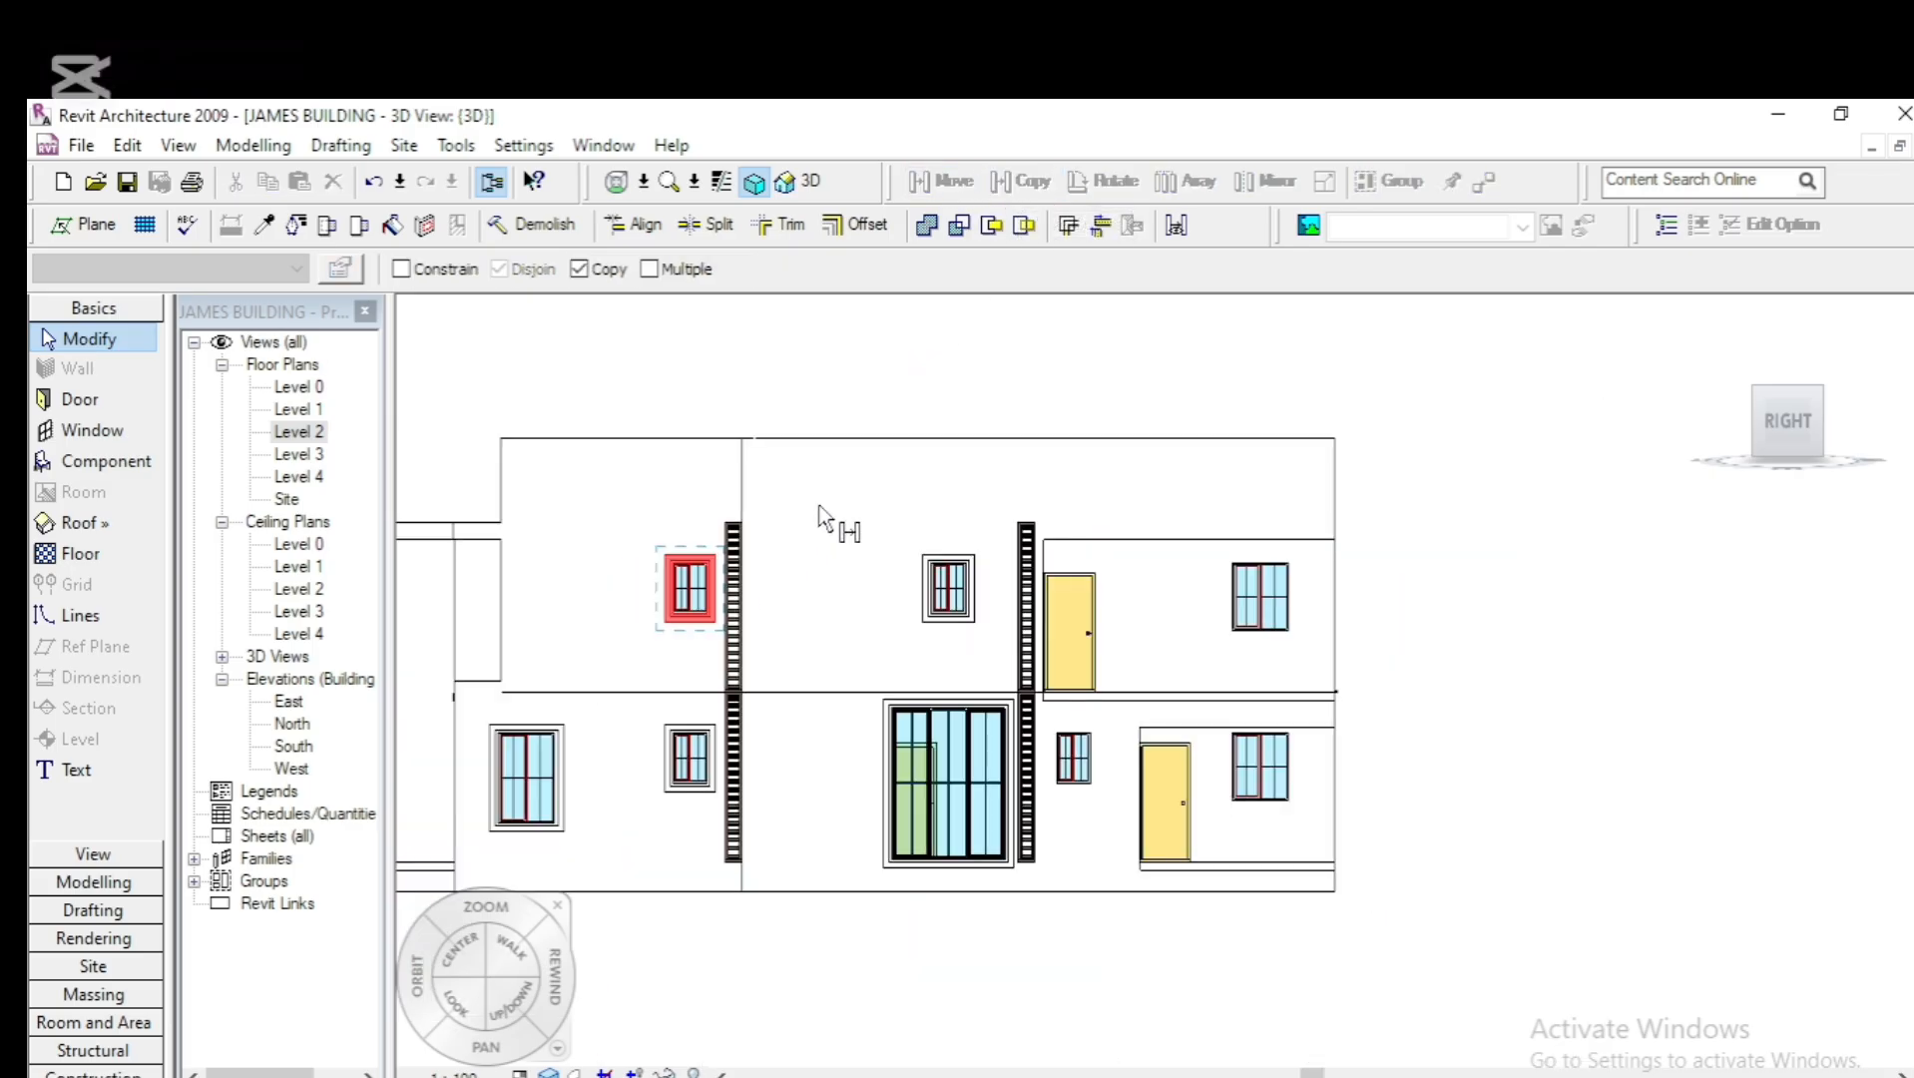
left_click(679, 562)
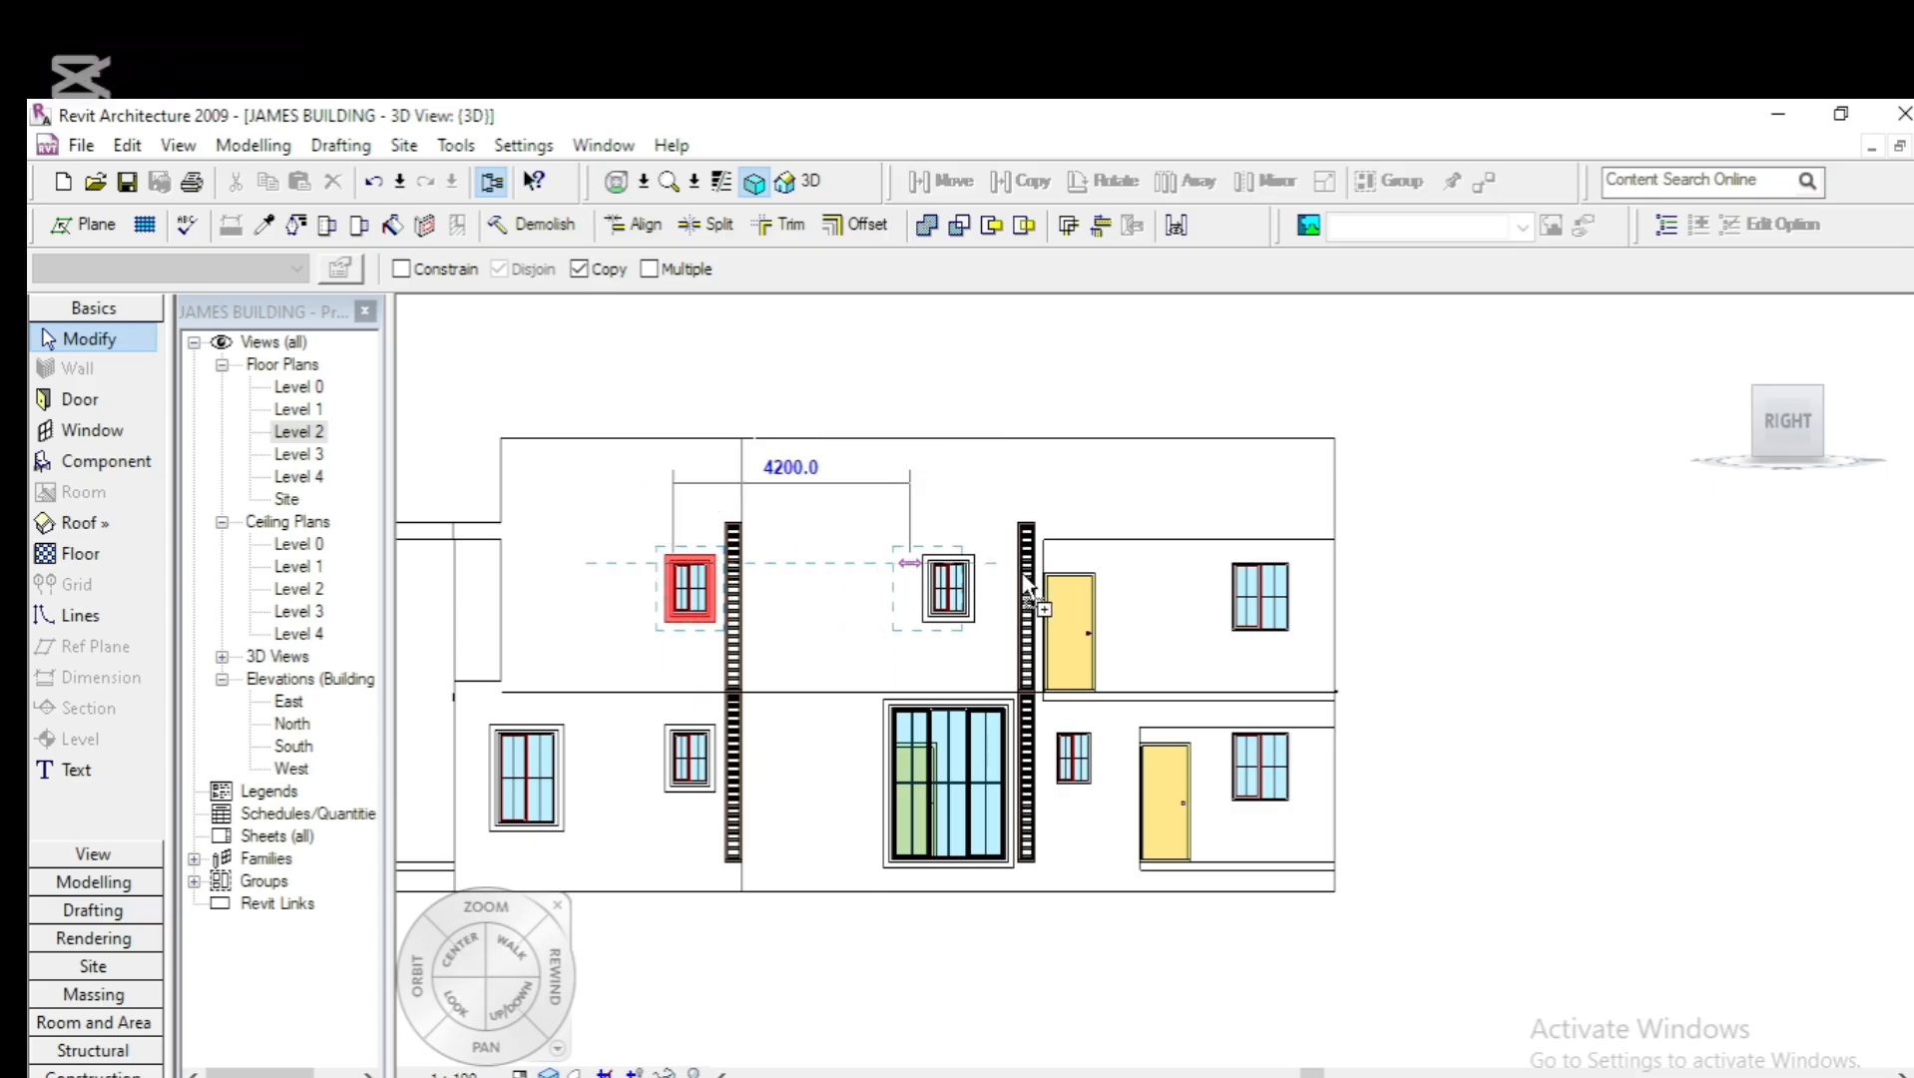
left_click(1243, 577)
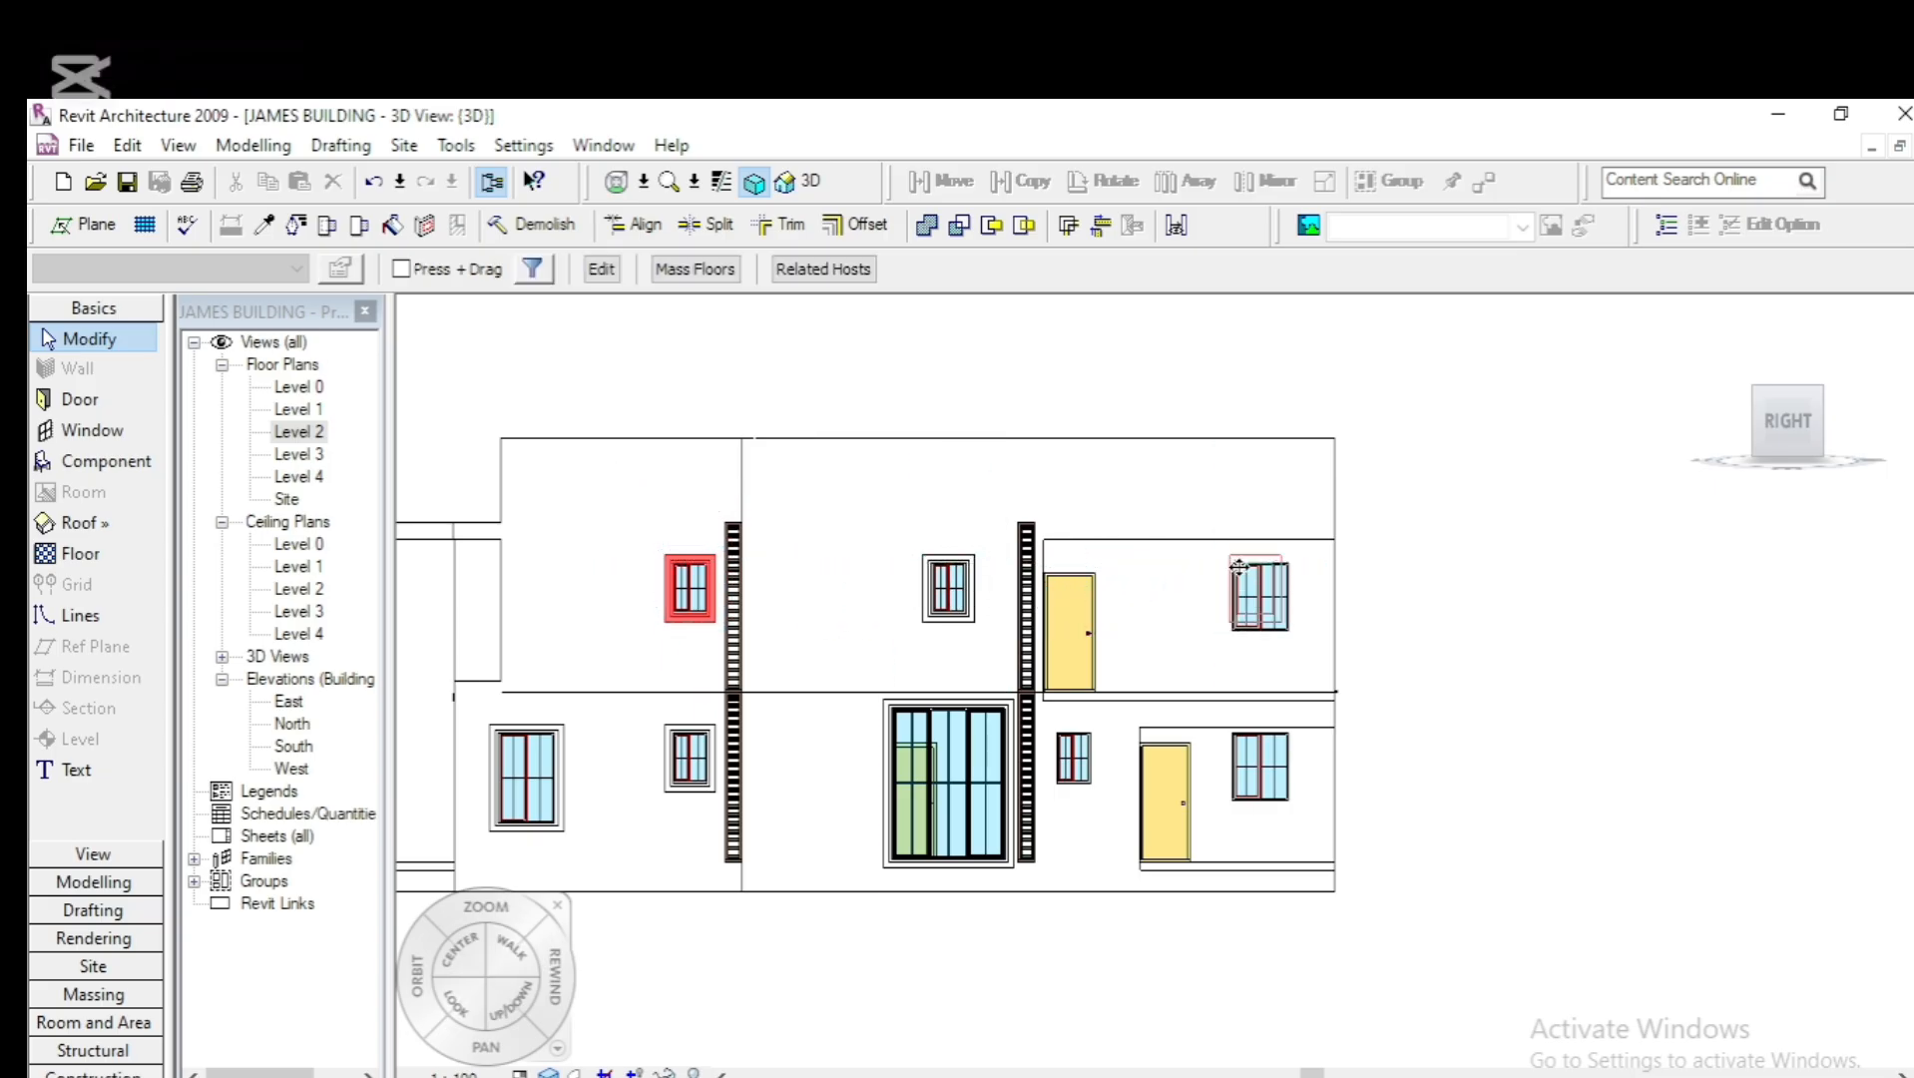
Open the copied frame mass's sweep for editing, down to its 2D path sketch
scroll(1255, 567, "up", 3)
scroll(1255, 567, "up", 3)
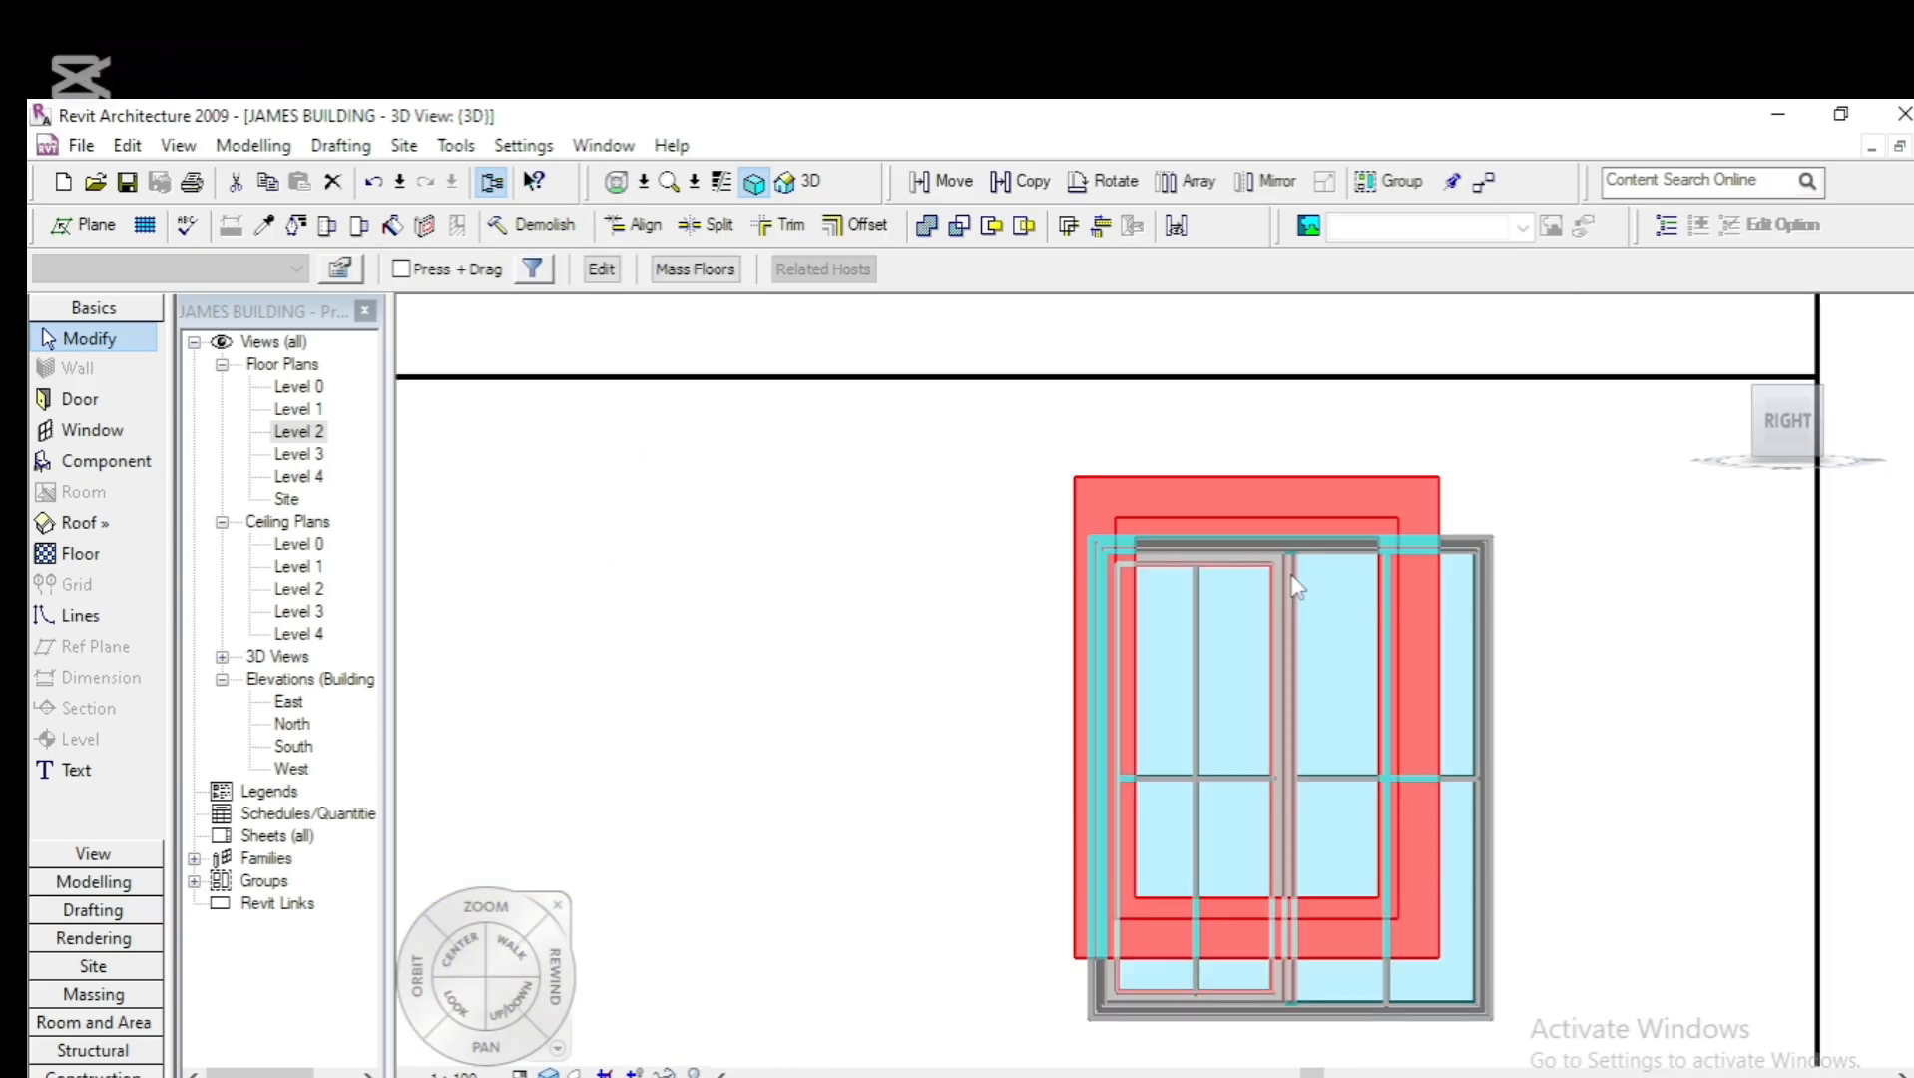
left_click(600, 270)
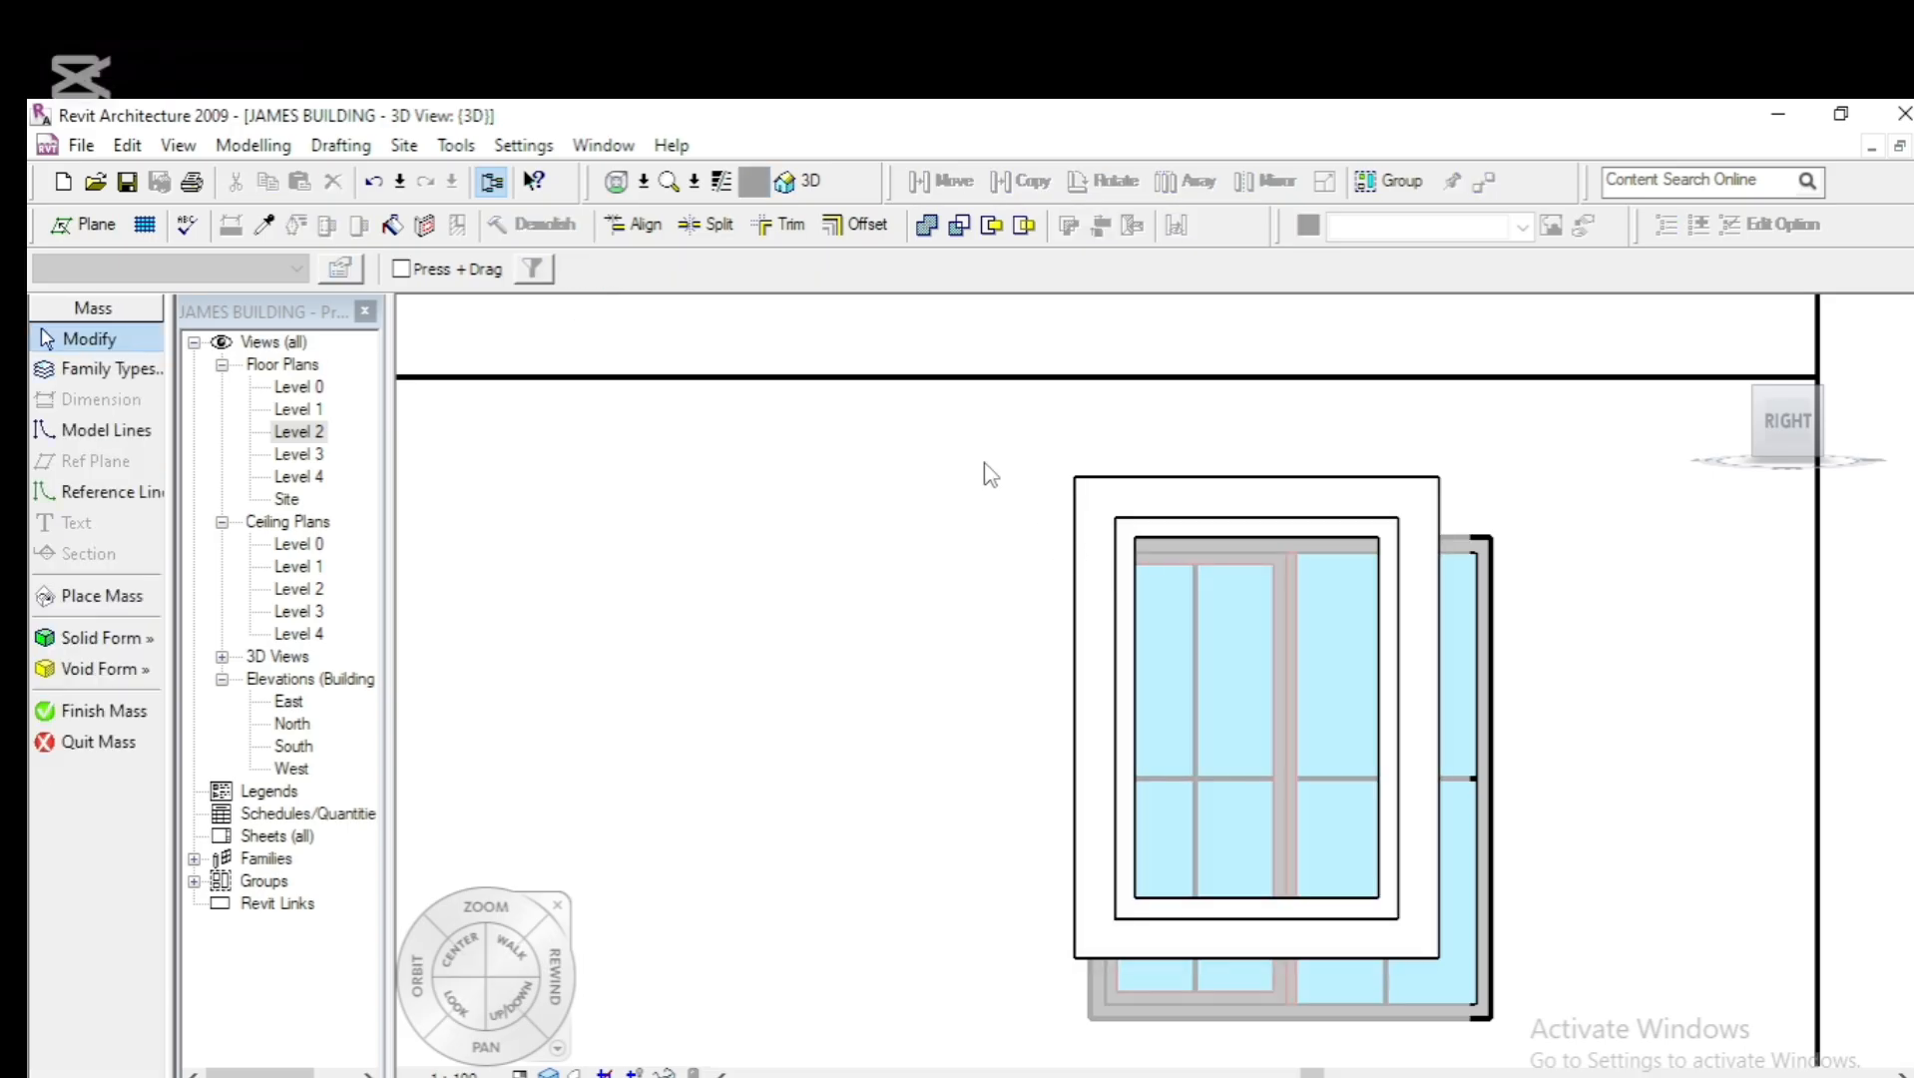
left_click(1075, 485)
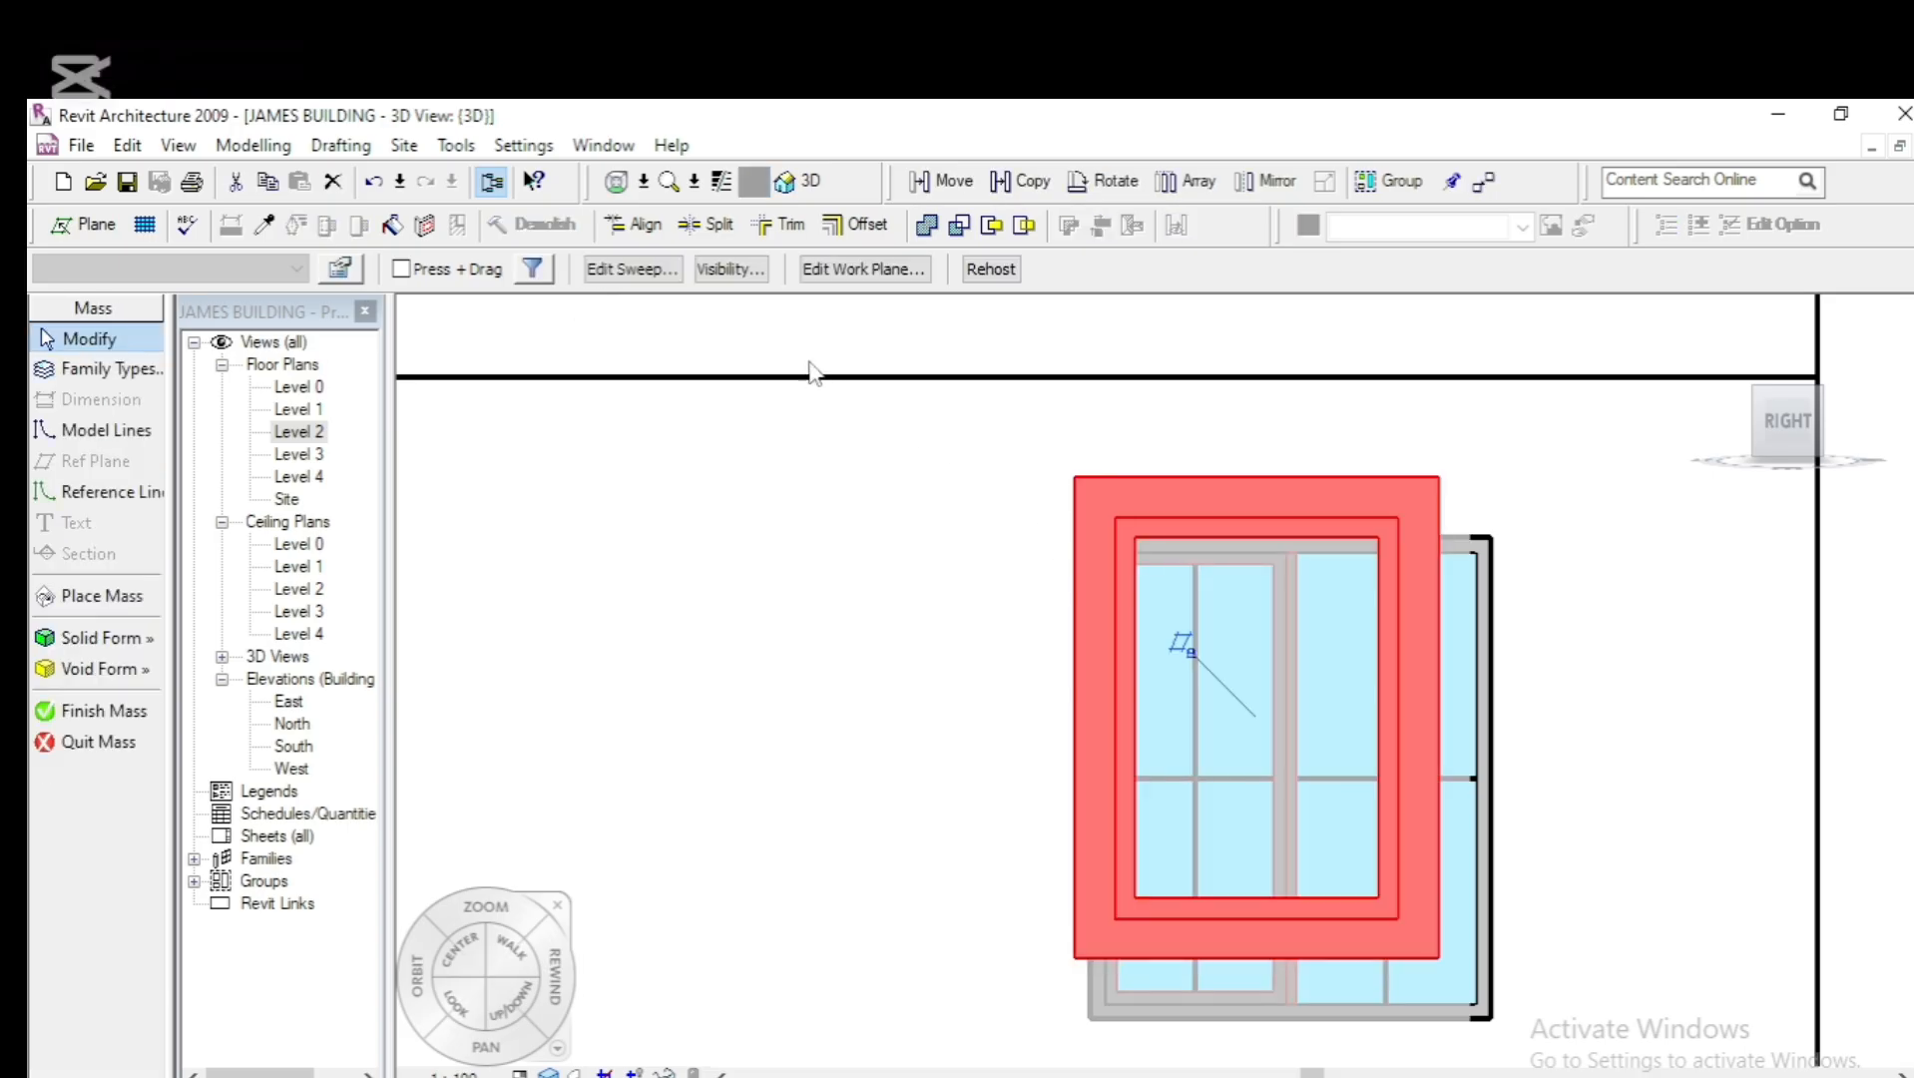
left_click(670, 278)
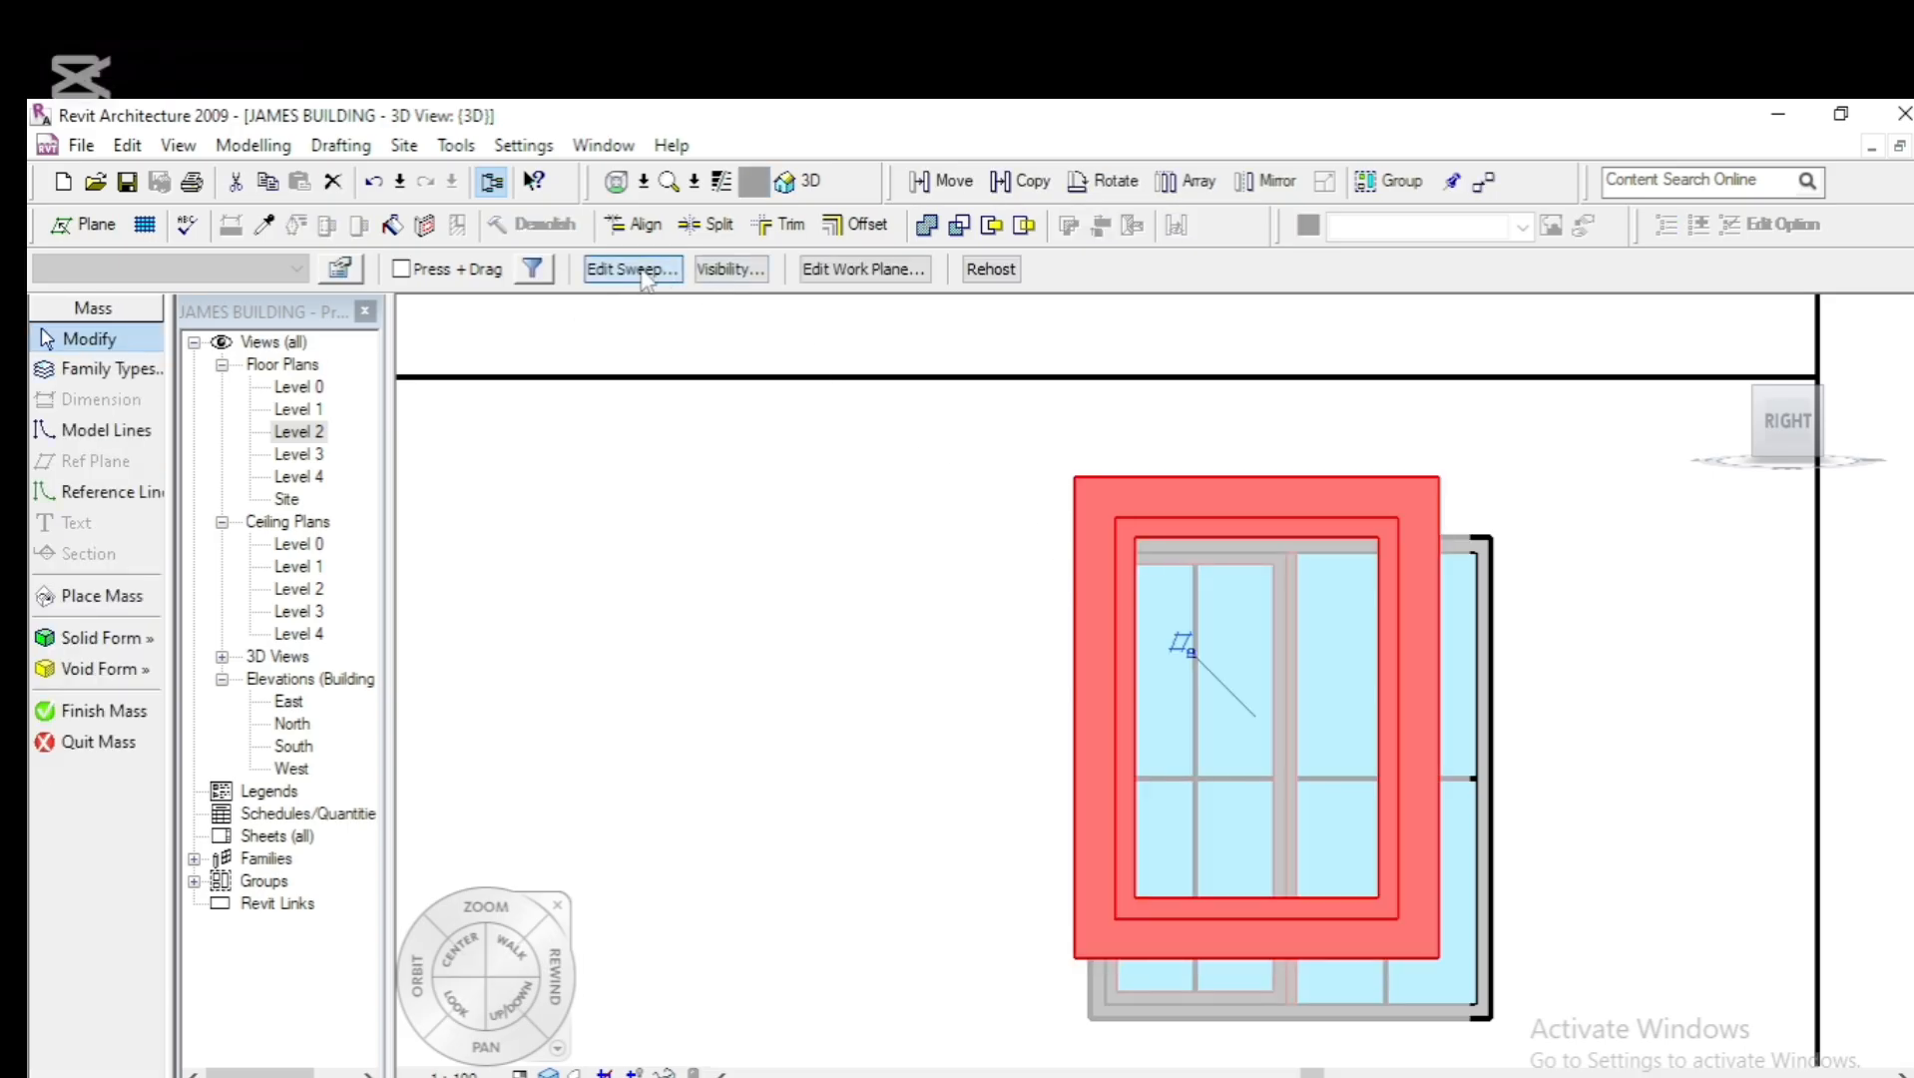
left_click(1135, 595)
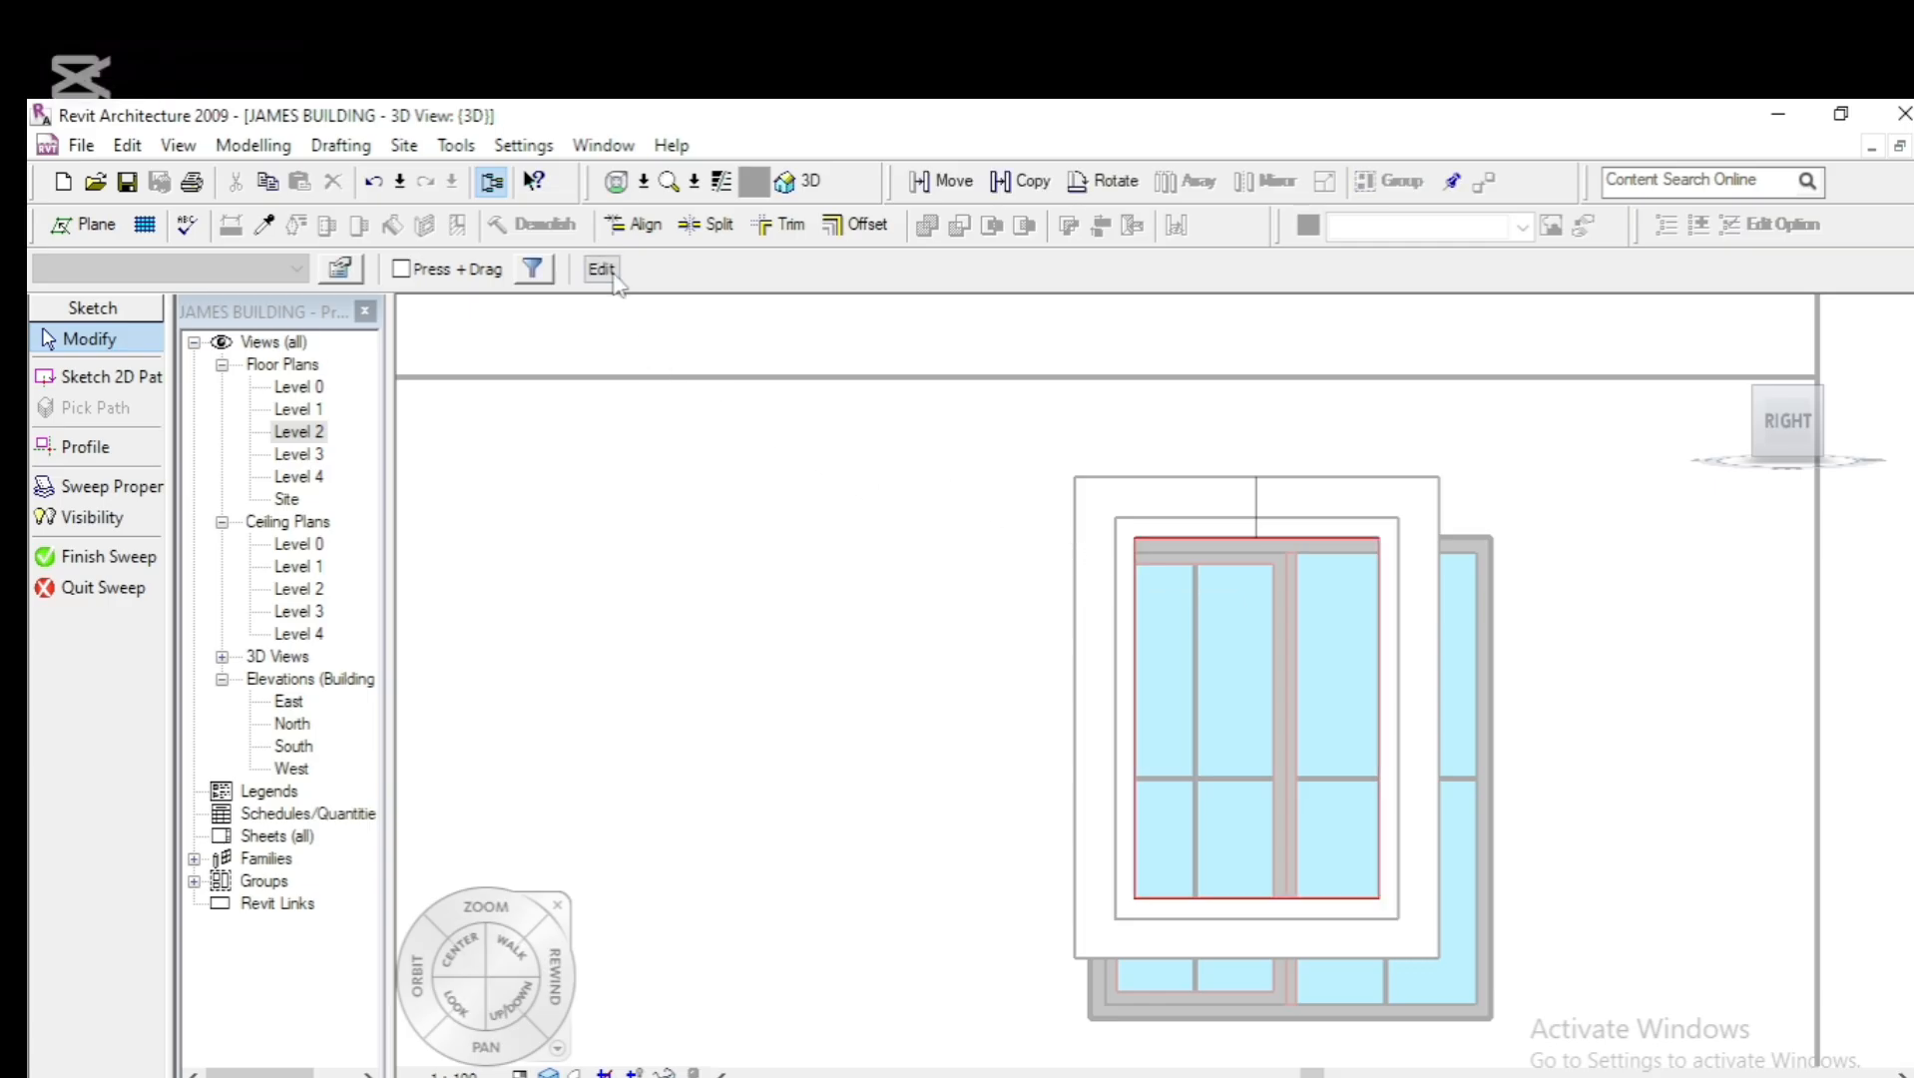
left_click(110, 376)
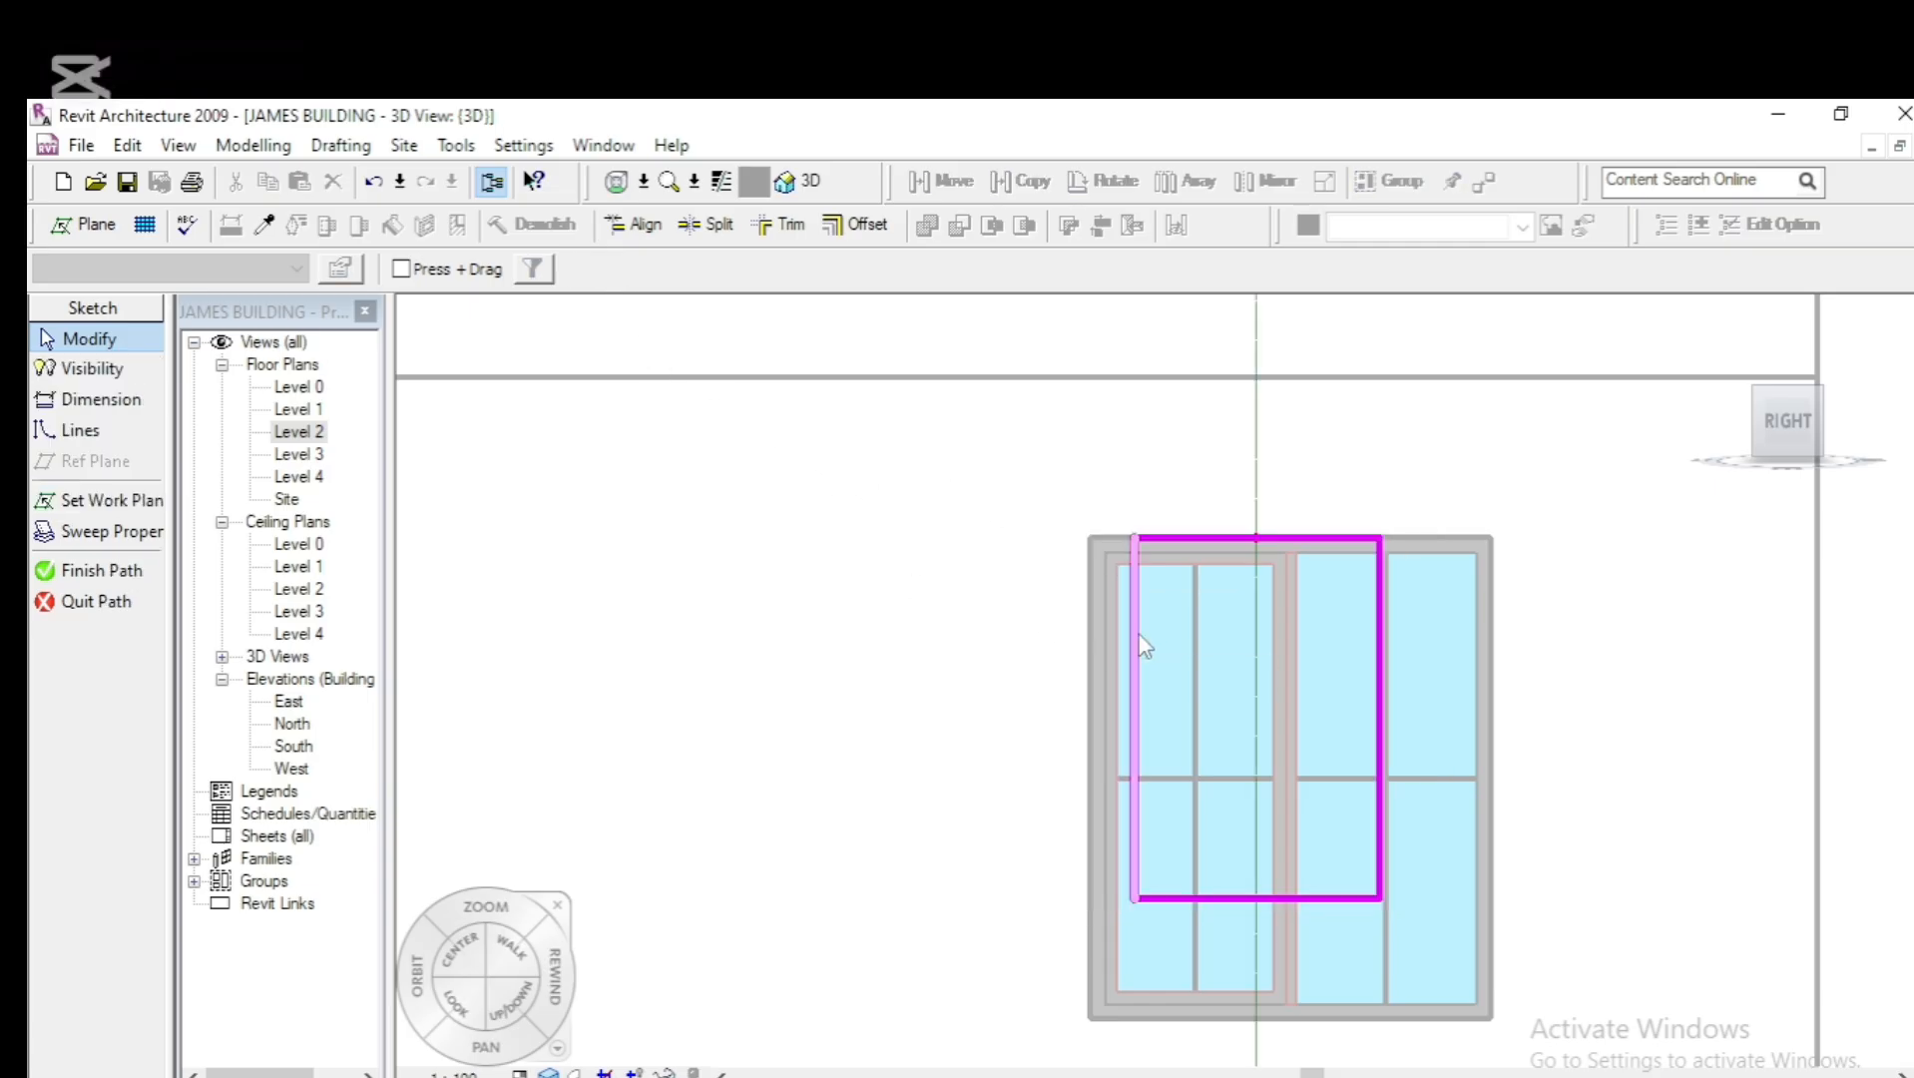
Stretch the path's two vertical sides and lower edge to the window's outline, making it 1000 wide and 1200 high
left_click(1136, 632)
mouse_move(1081, 648)
left_mouse_down()
mouse_move(1038, 649)
mouse_move(1108, 654)
mouse_move(1086, 646)
left_mouse_up()
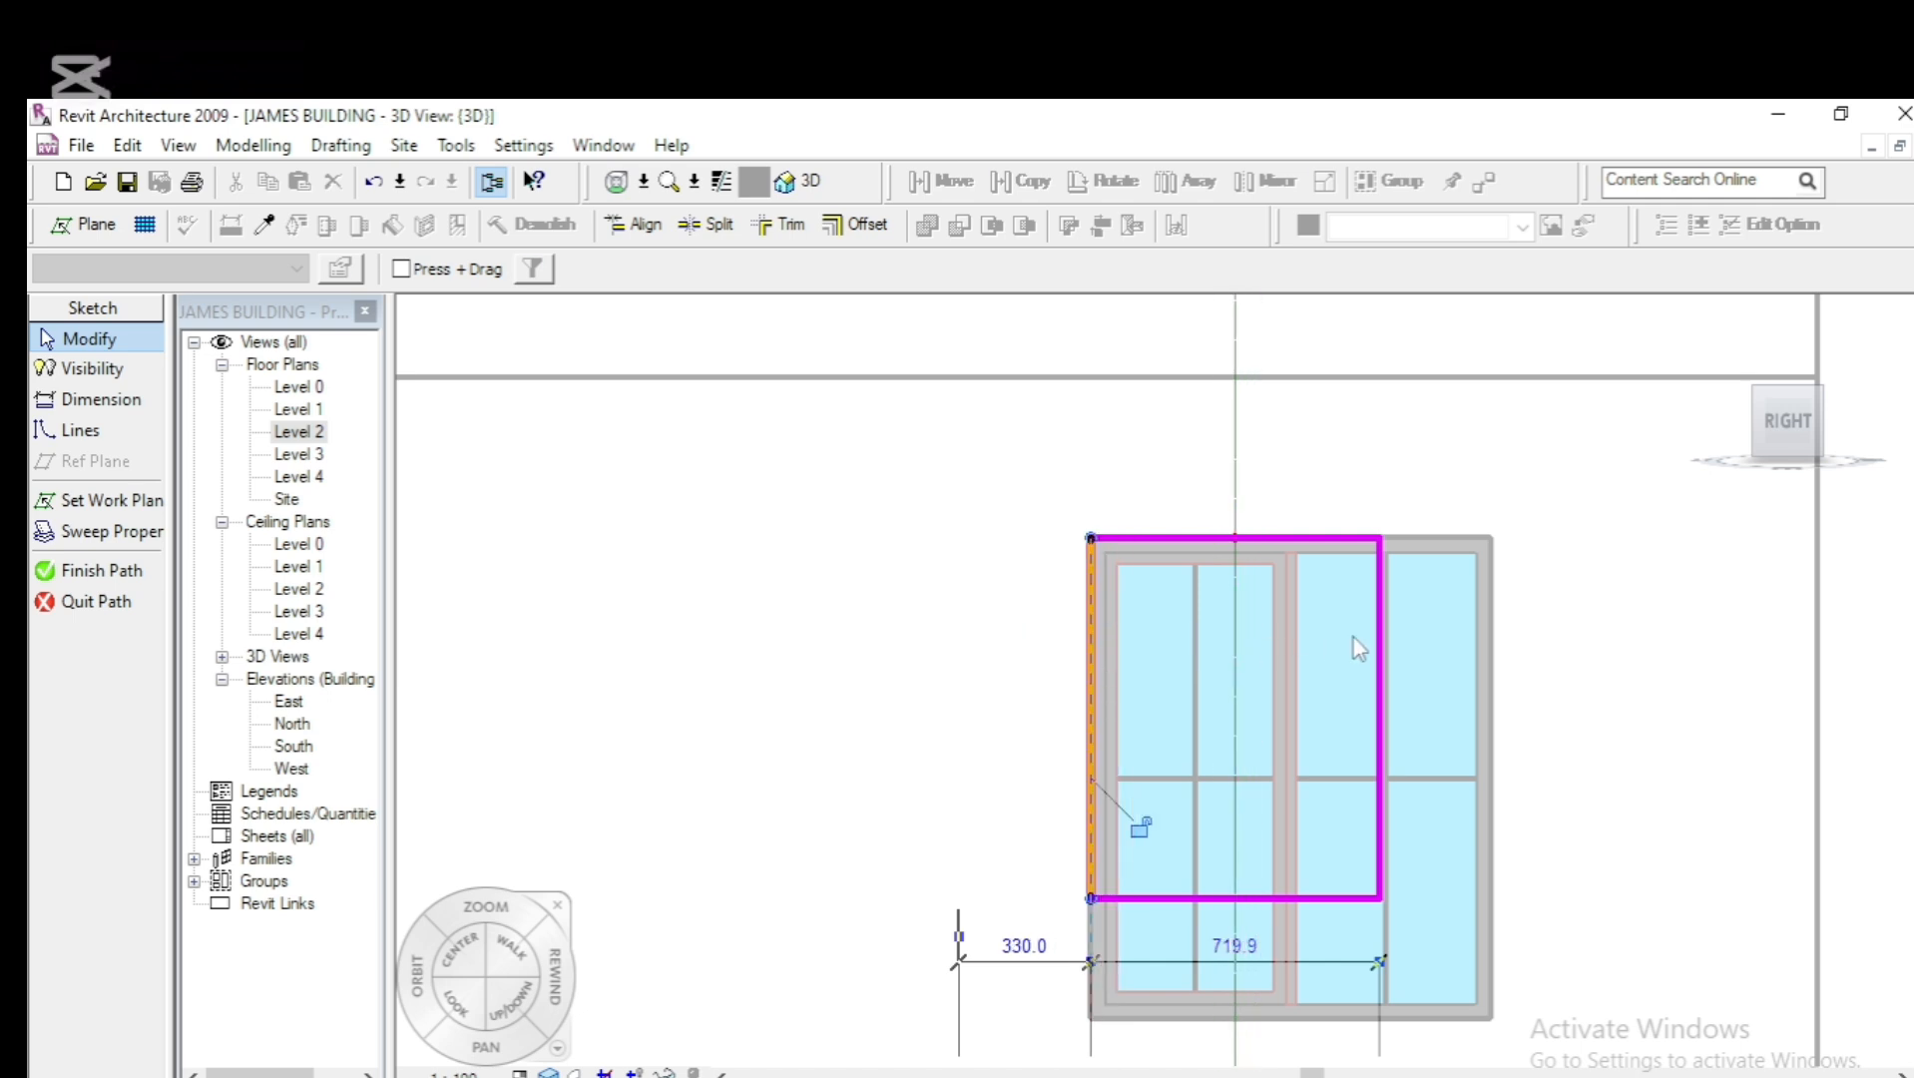
left_click(1380, 650)
left_click_drag(1380, 651, 1497, 667)
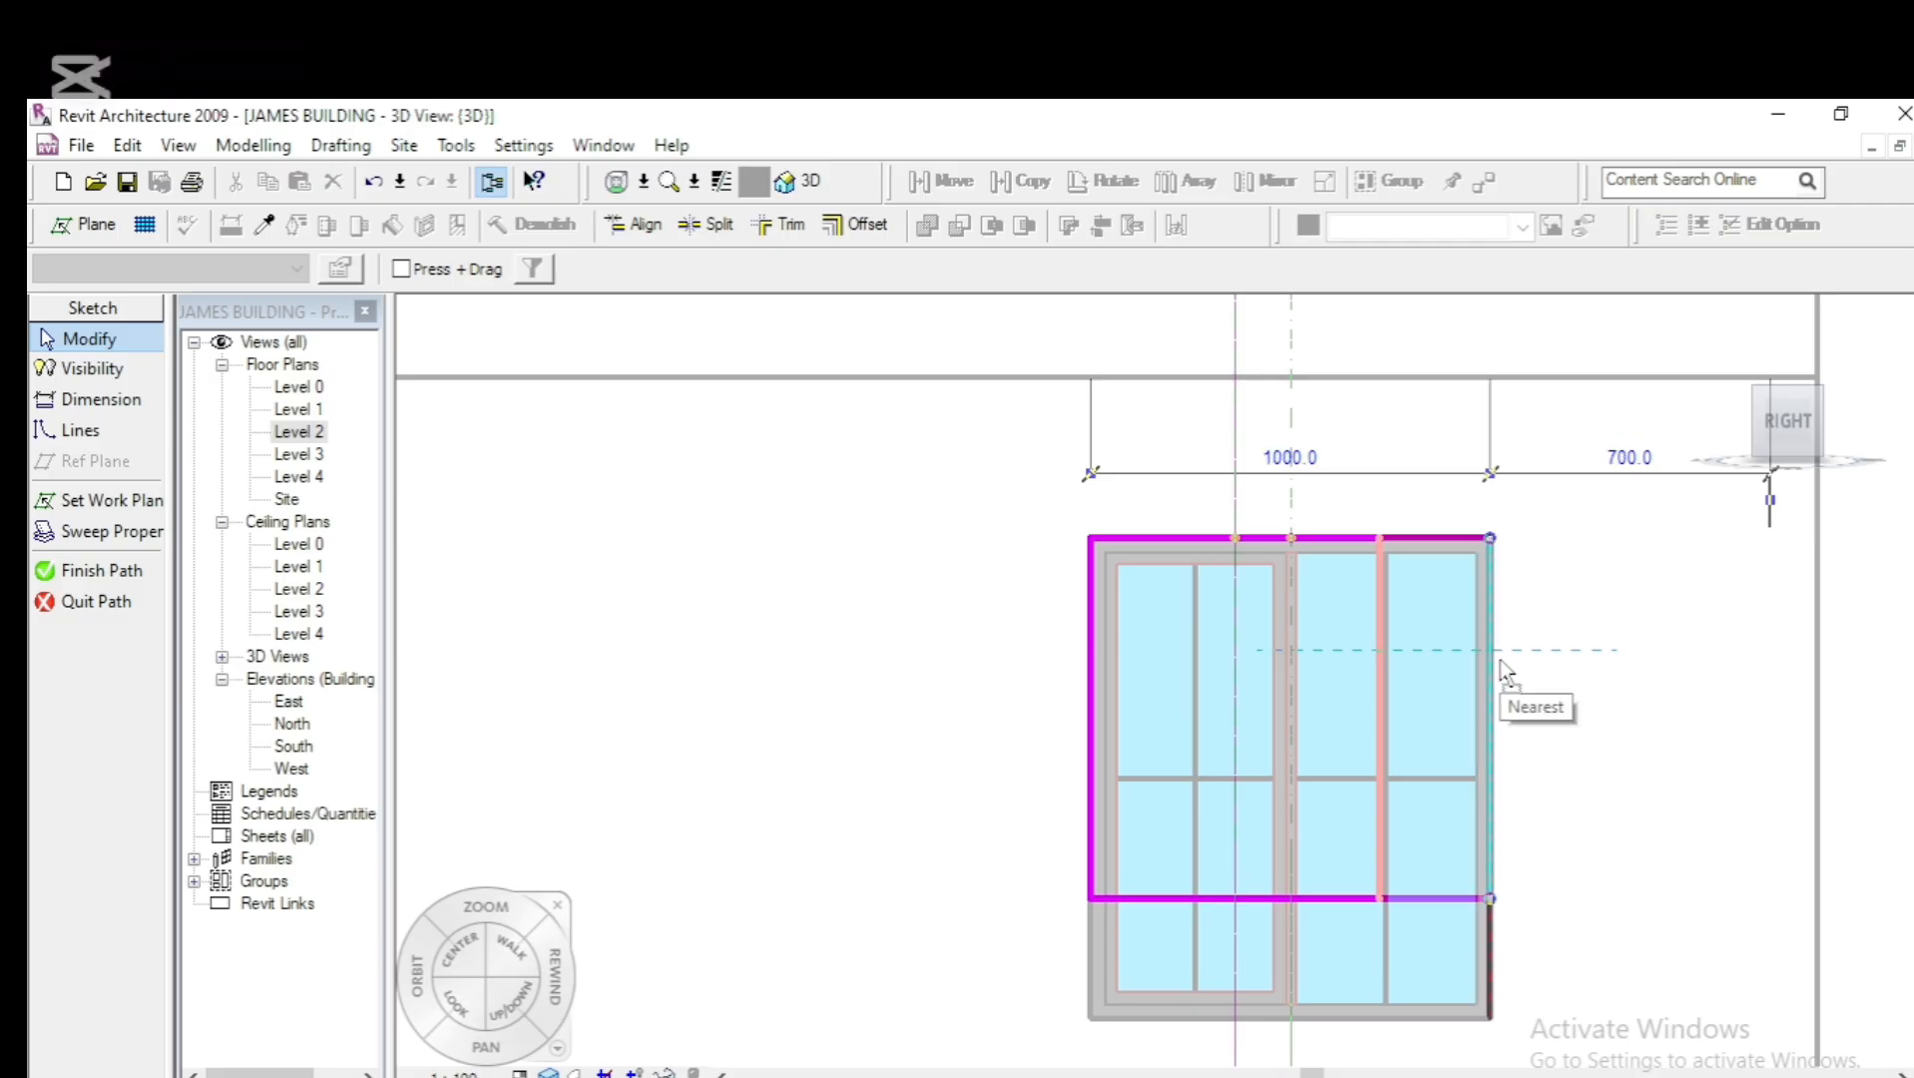
scroll(1317, 624, "down", 2)
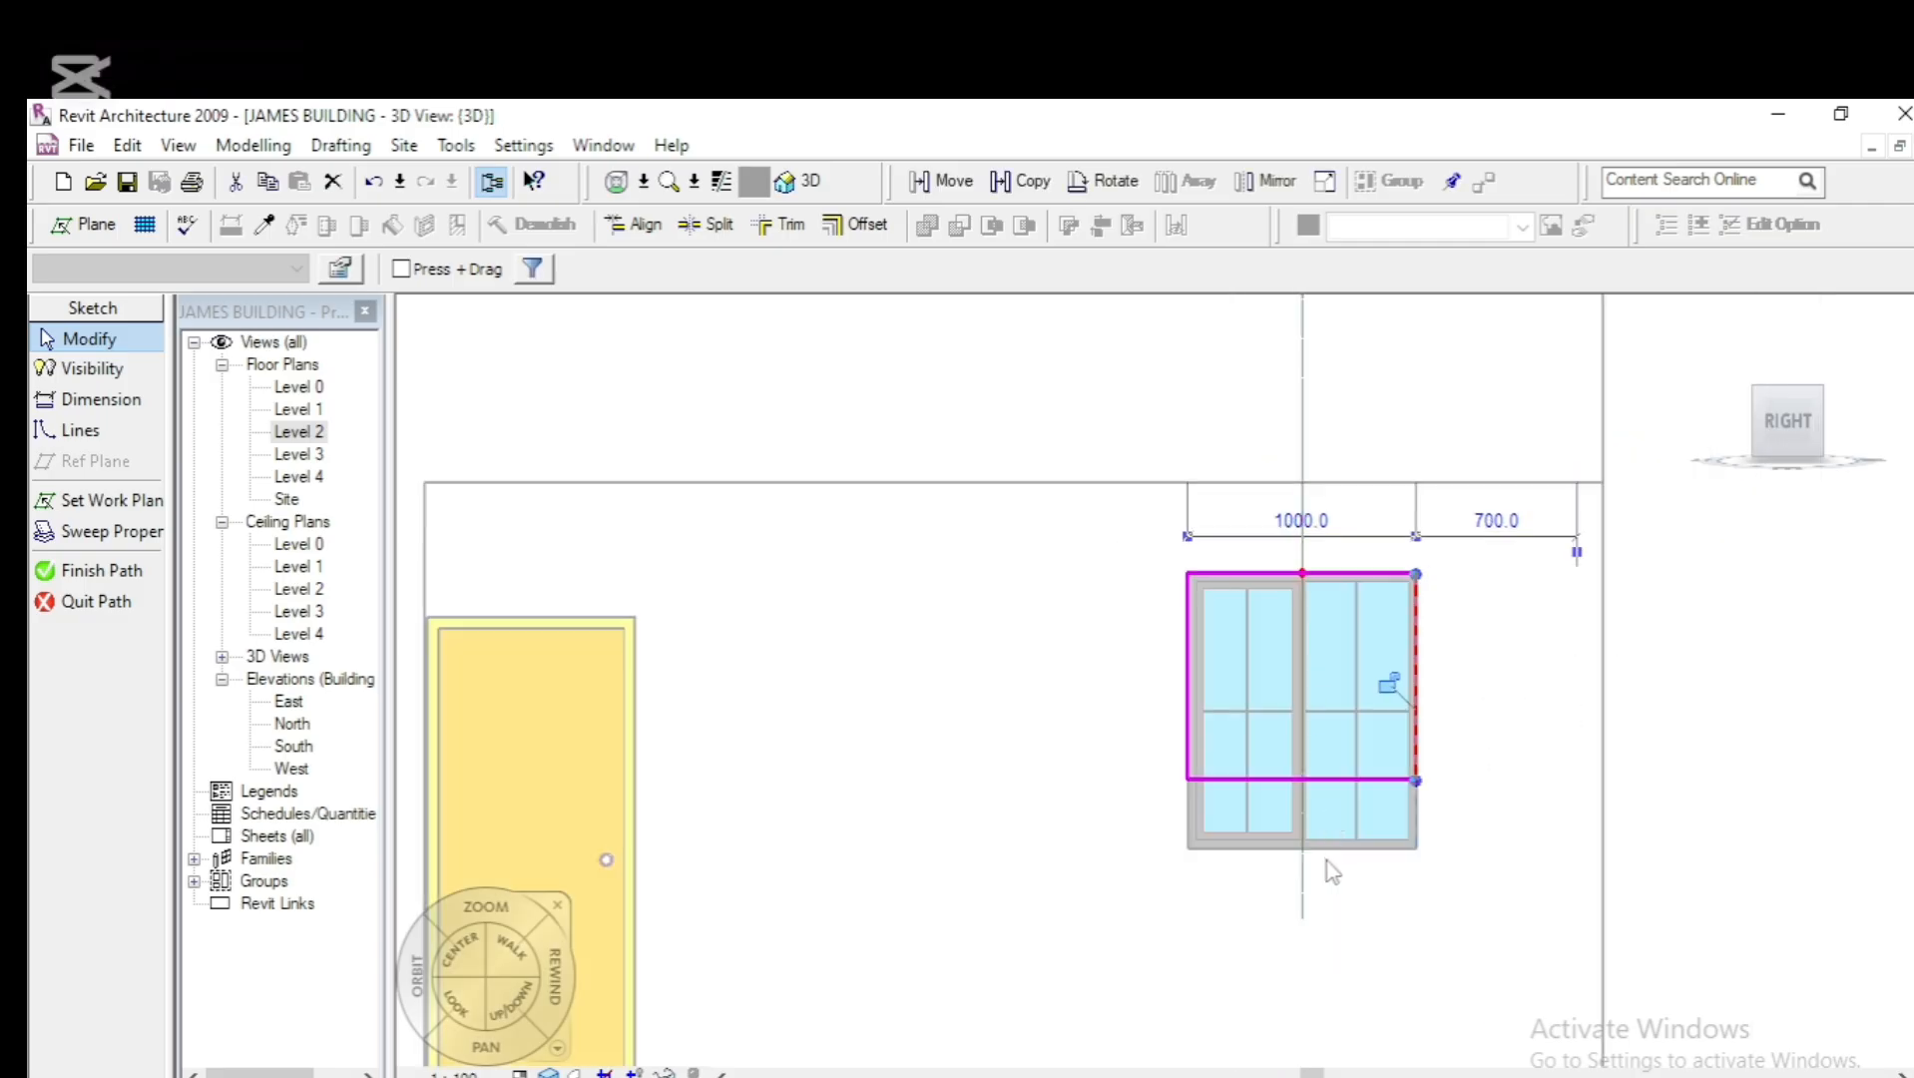
left_click(1347, 779)
left_click_drag(1342, 777, 1353, 855)
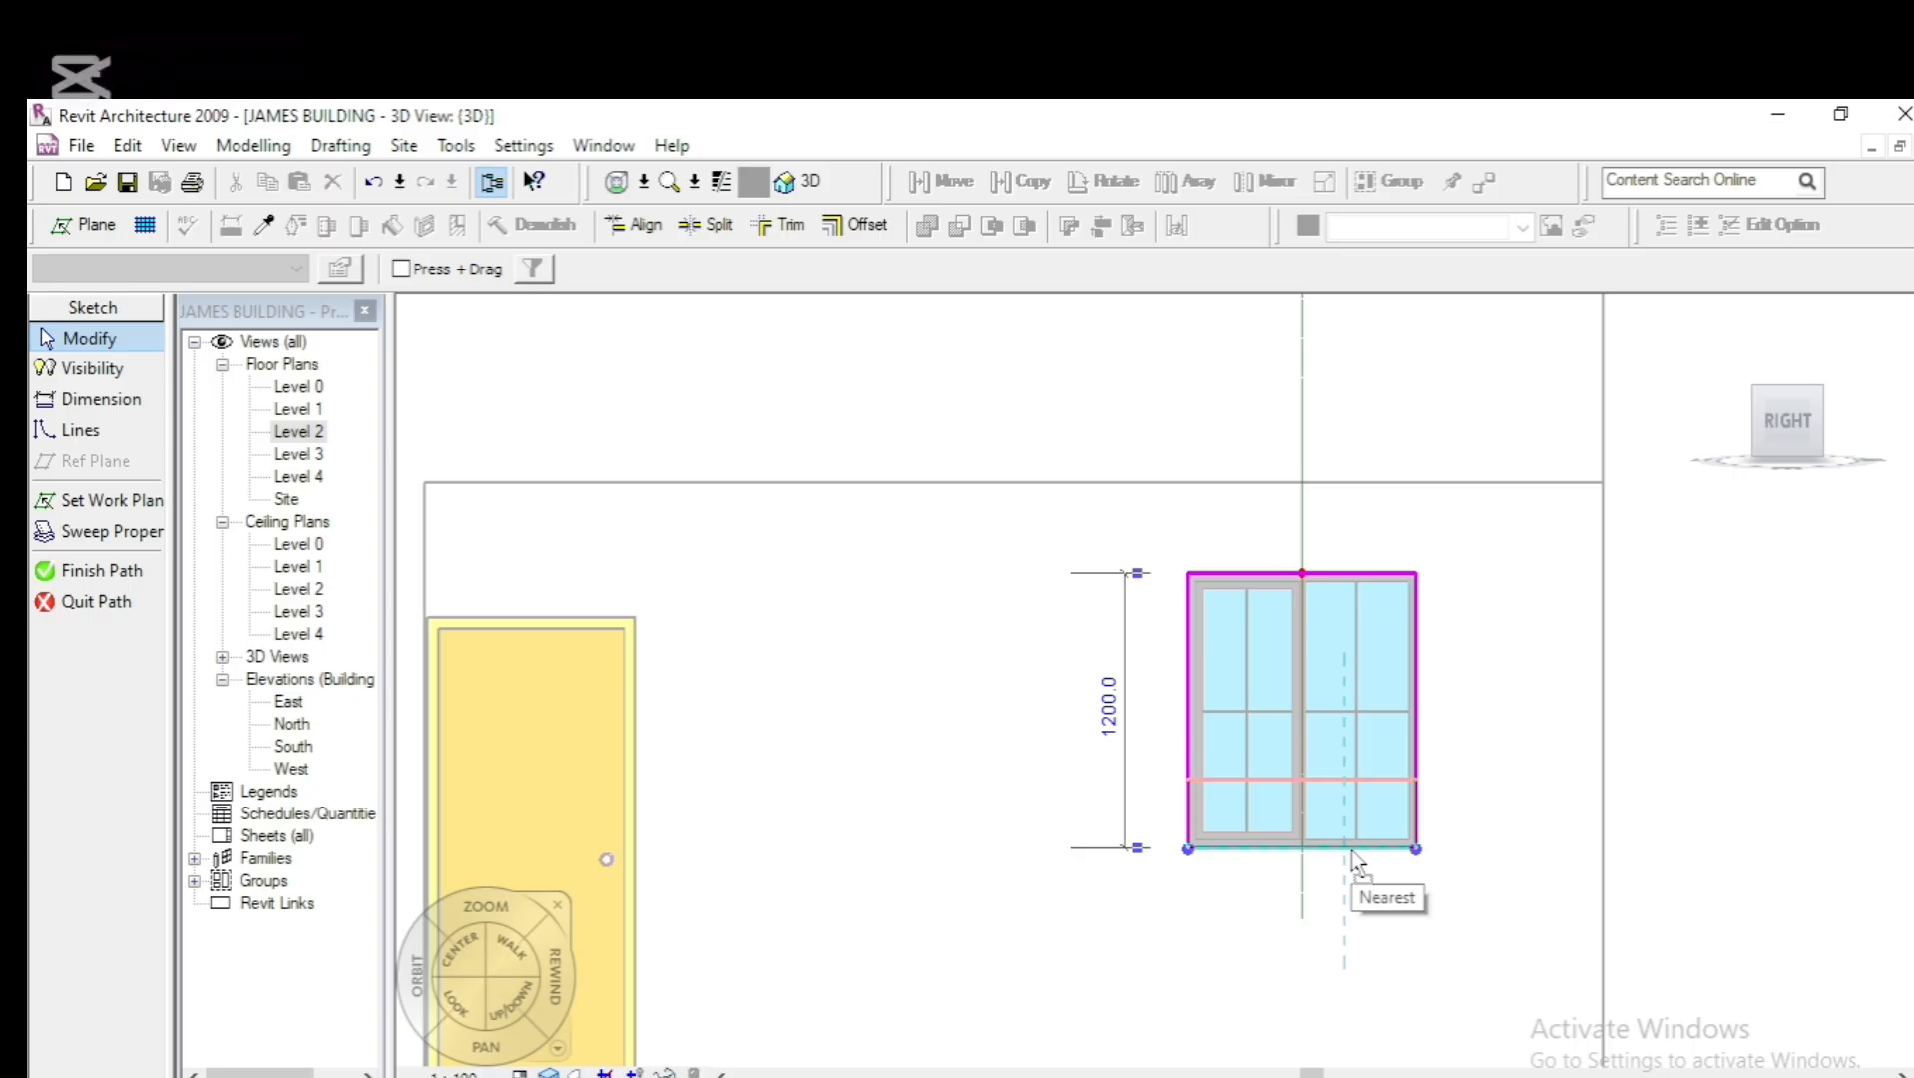
Finish the path, the sweep and the mass edit of the resized window frame
left_click(100, 570)
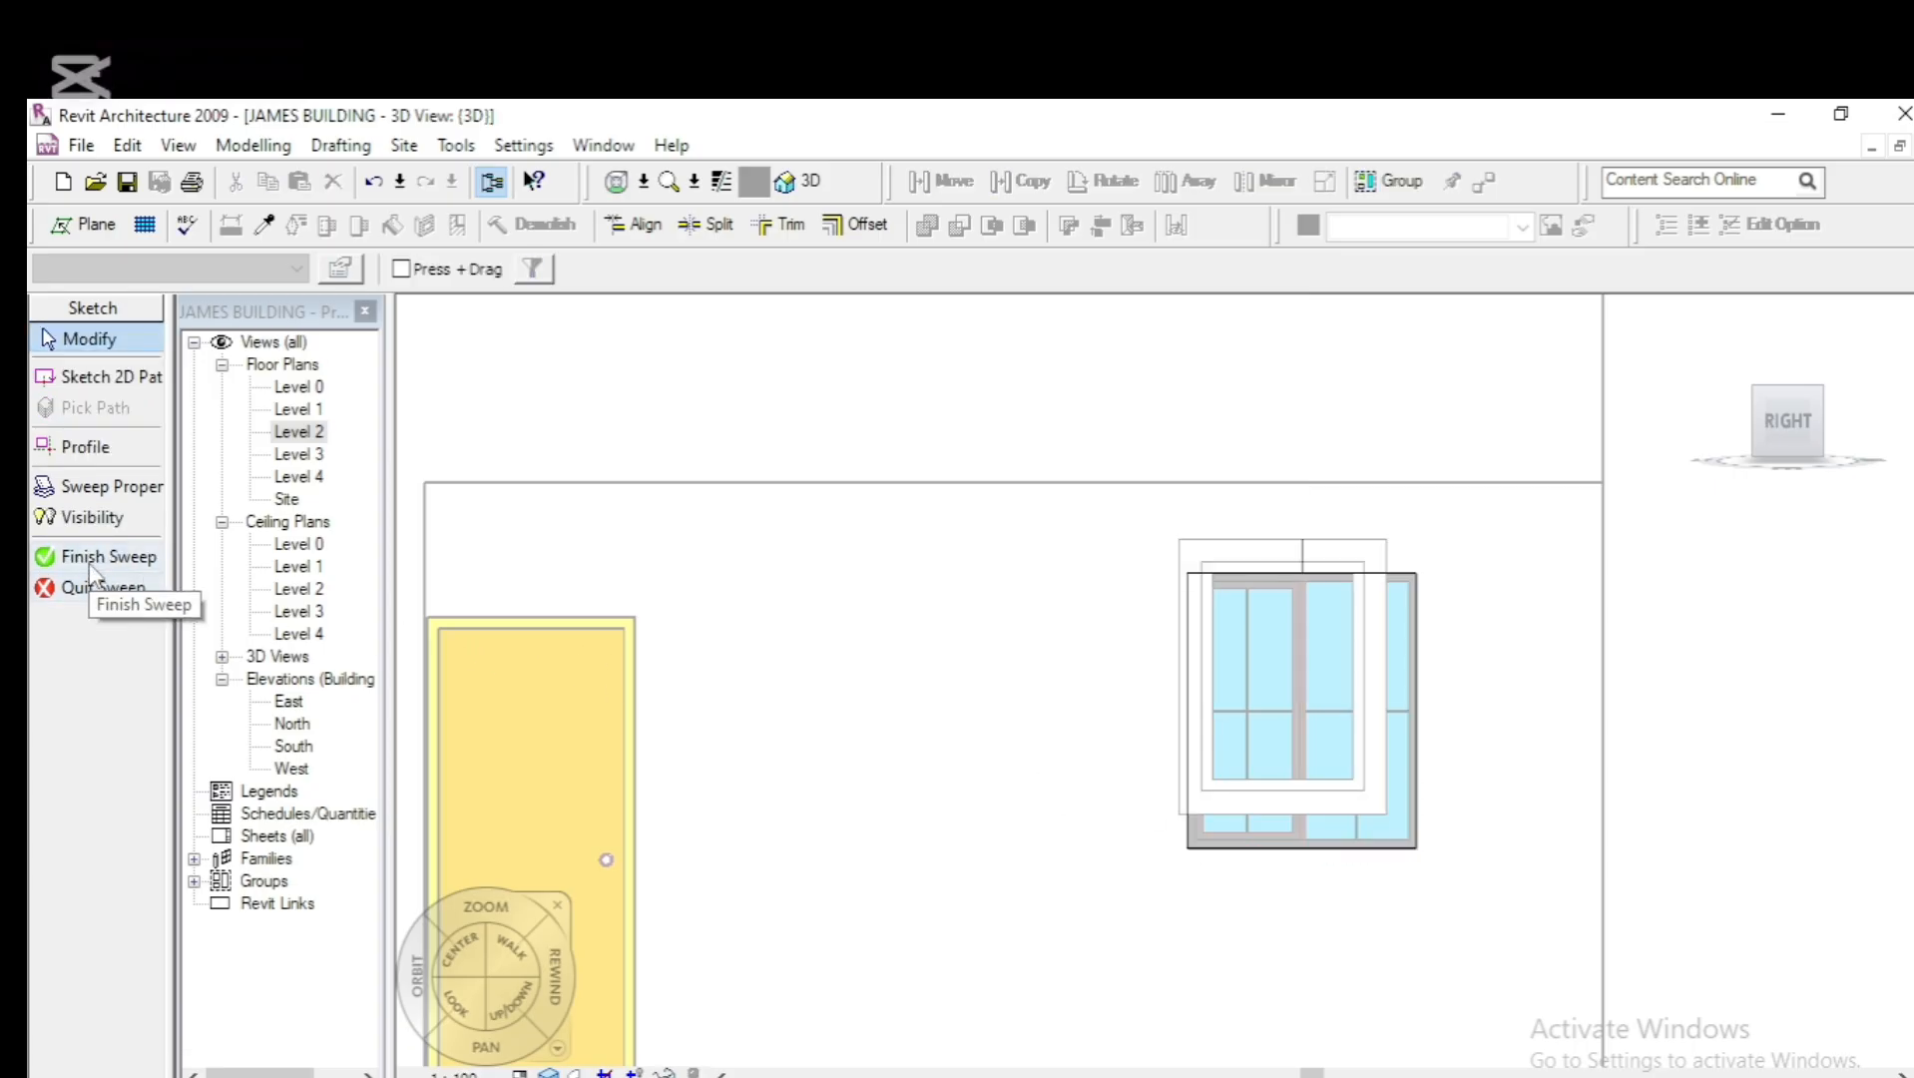
left_click(88, 557)
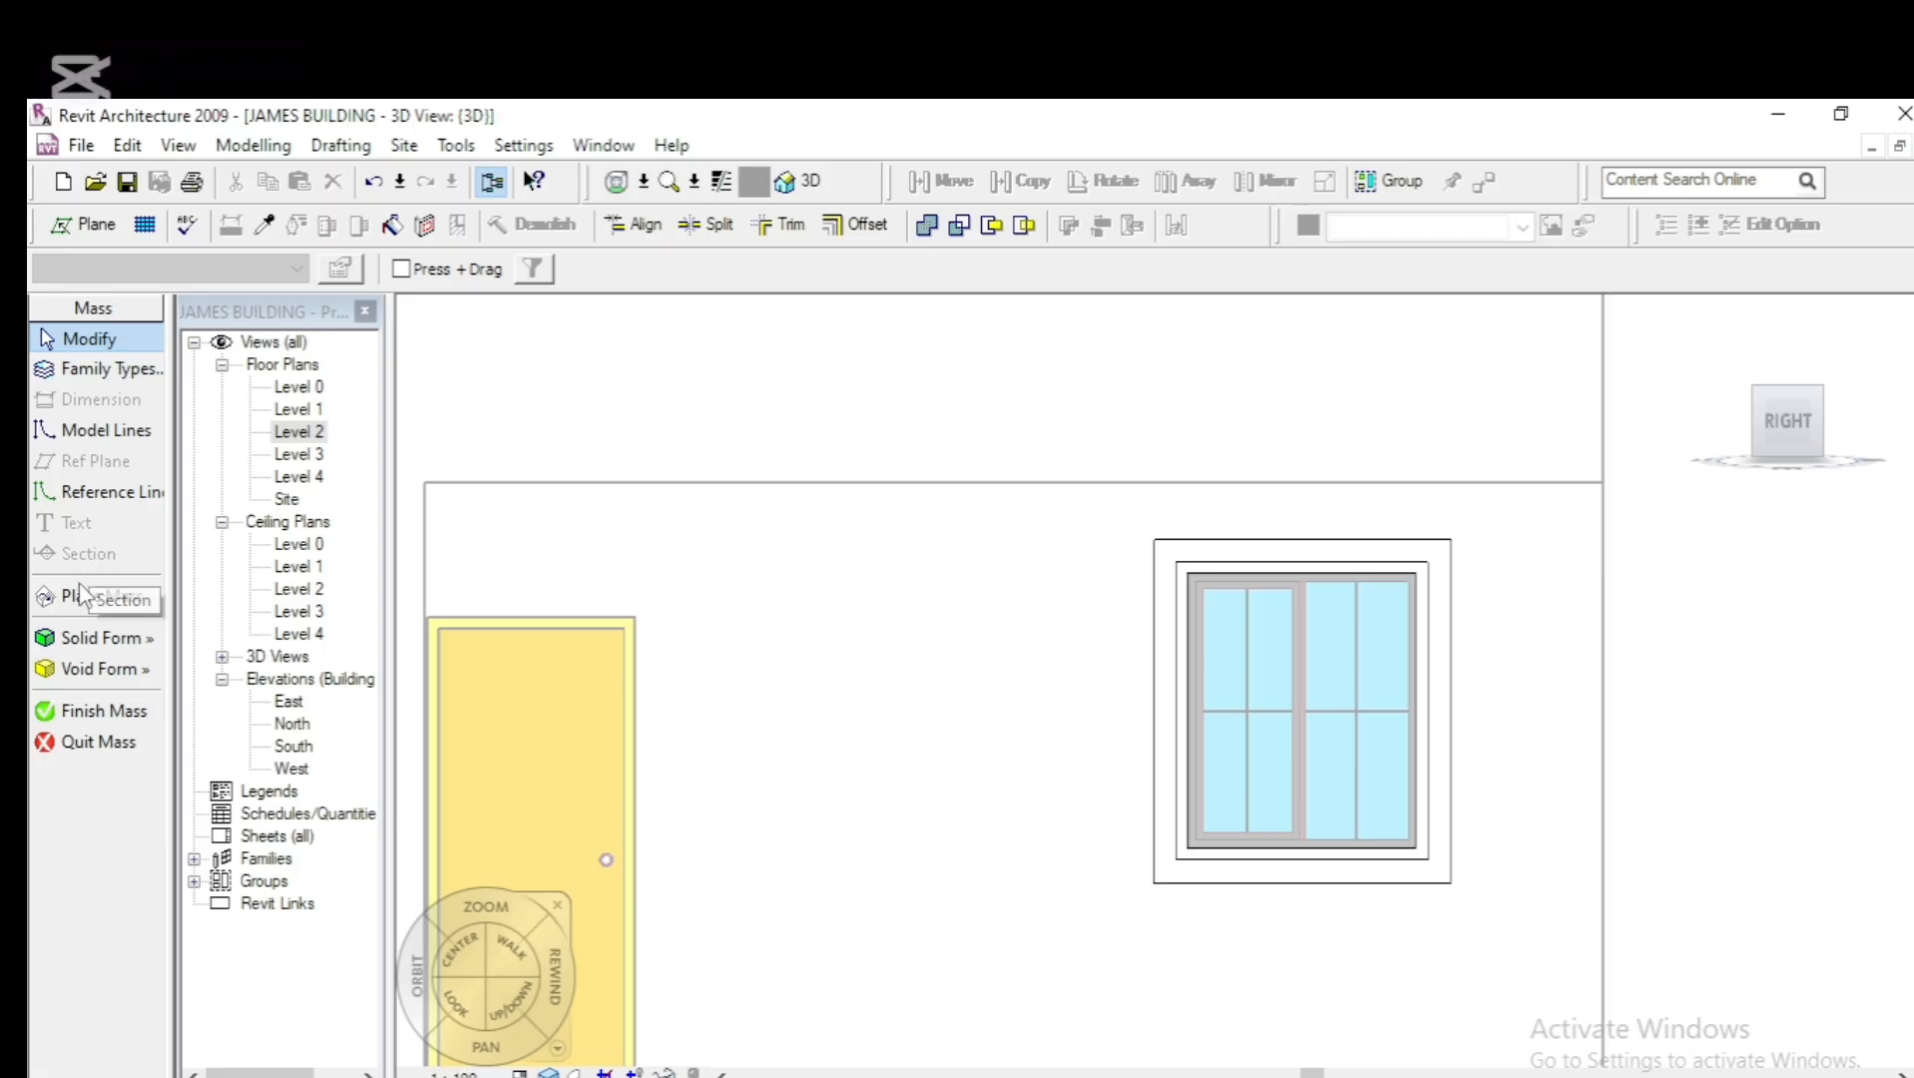
left_click(83, 712)
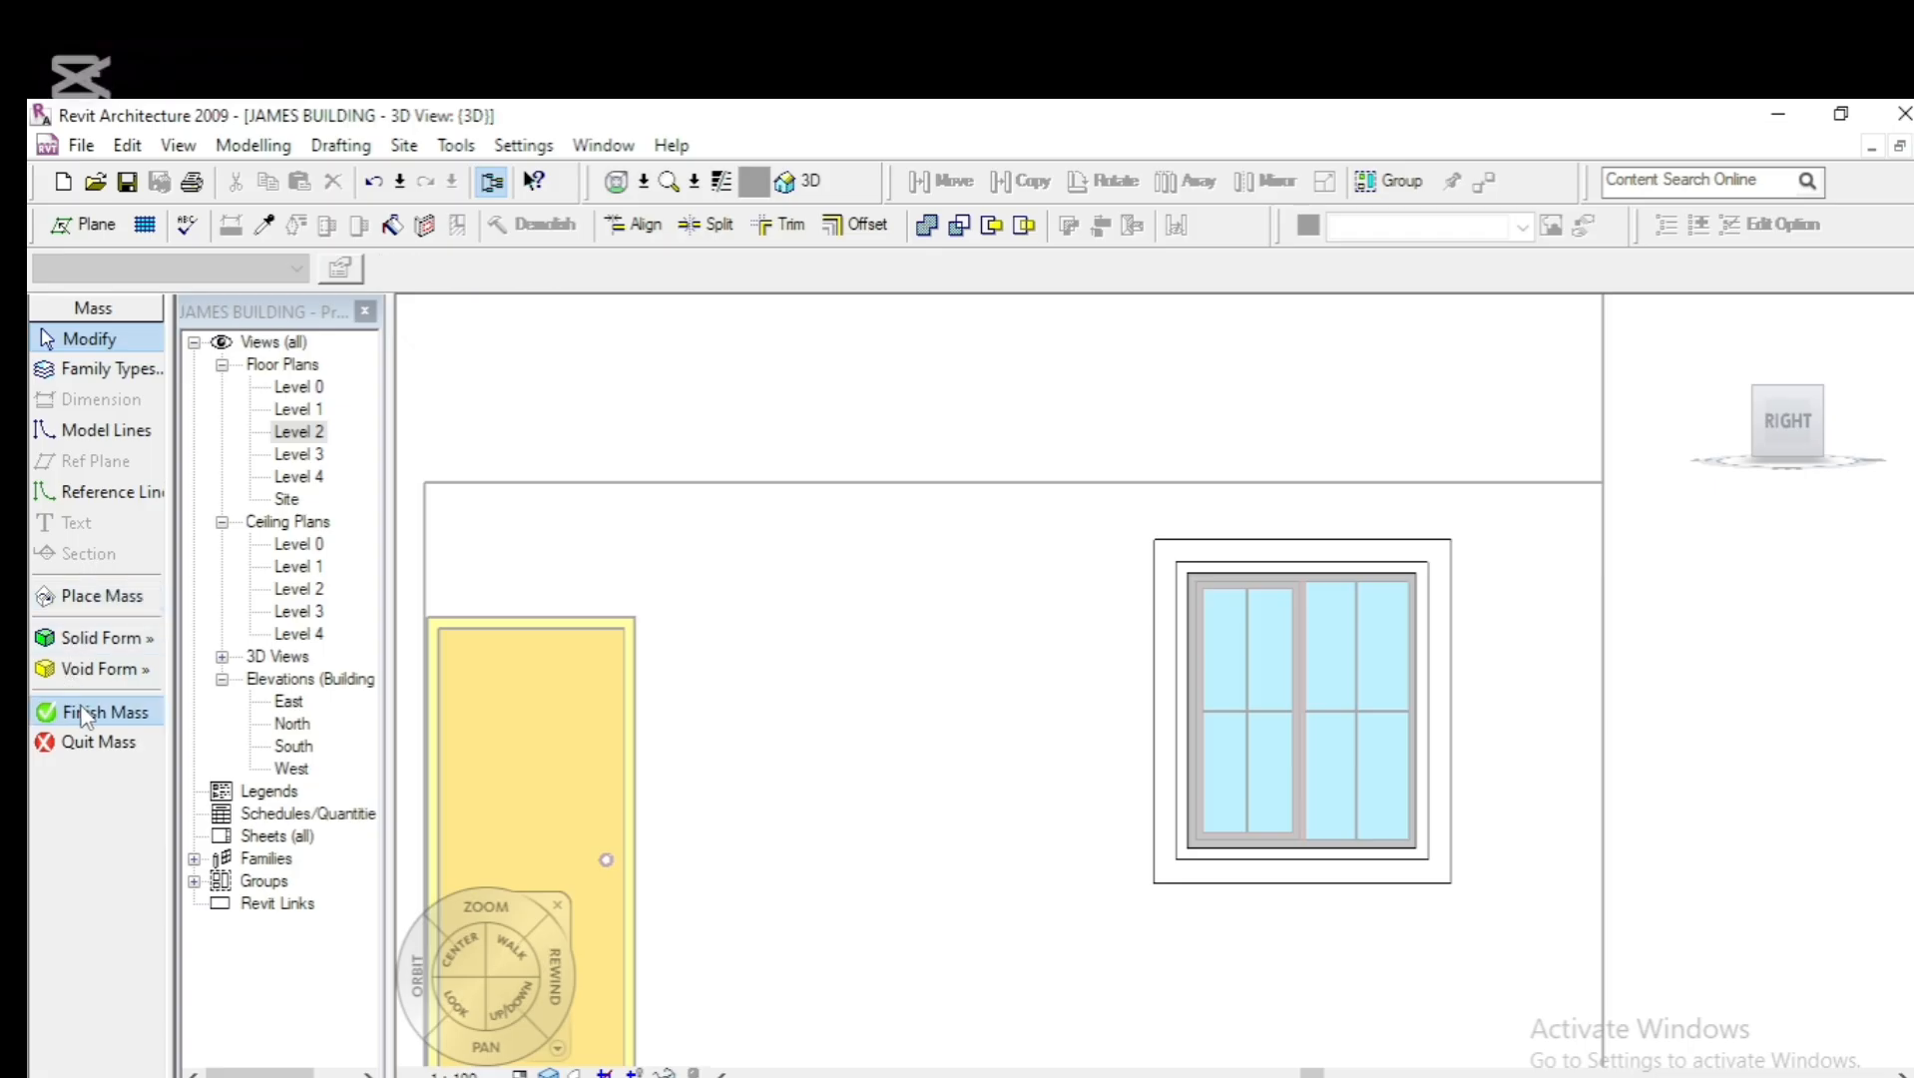
Copy the resized frame mass straight down onto the matching ground-floor window
scroll(534, 574, "down", 2)
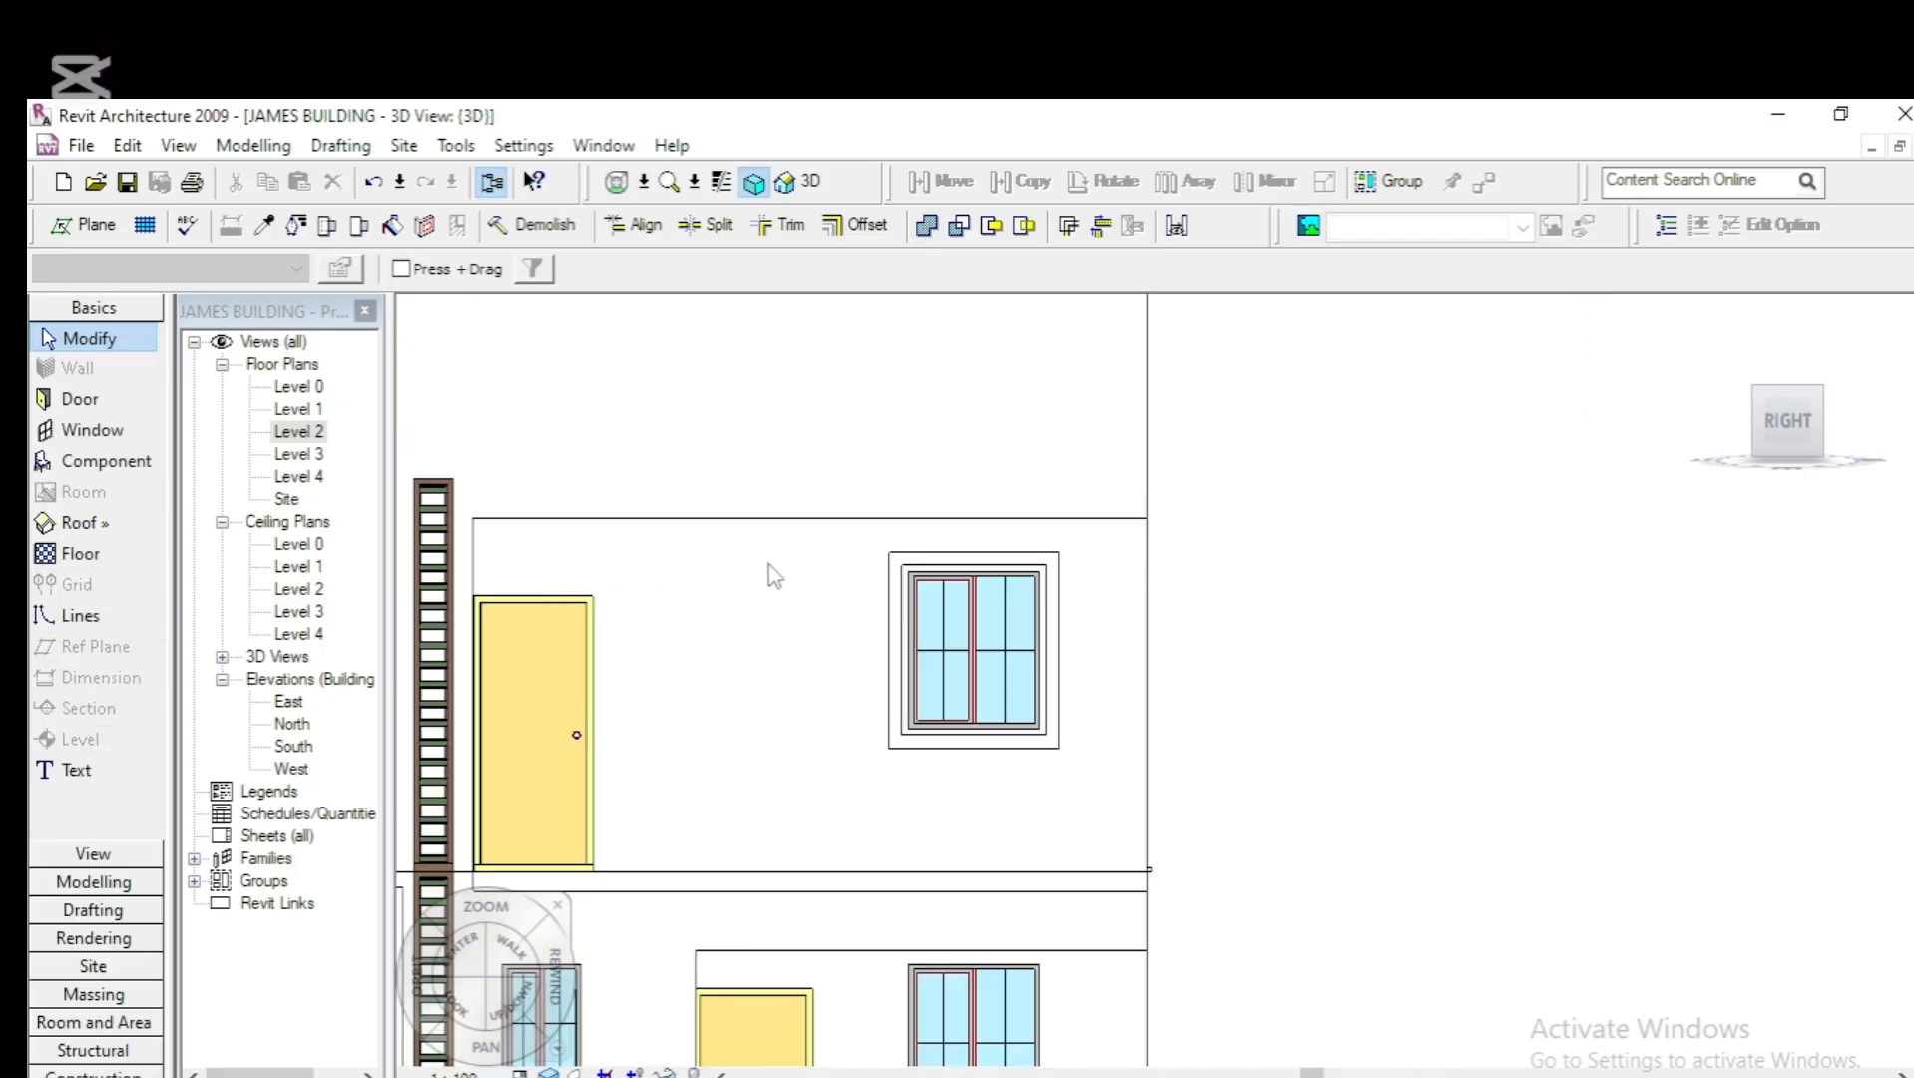
scroll(798, 575, "down", 3)
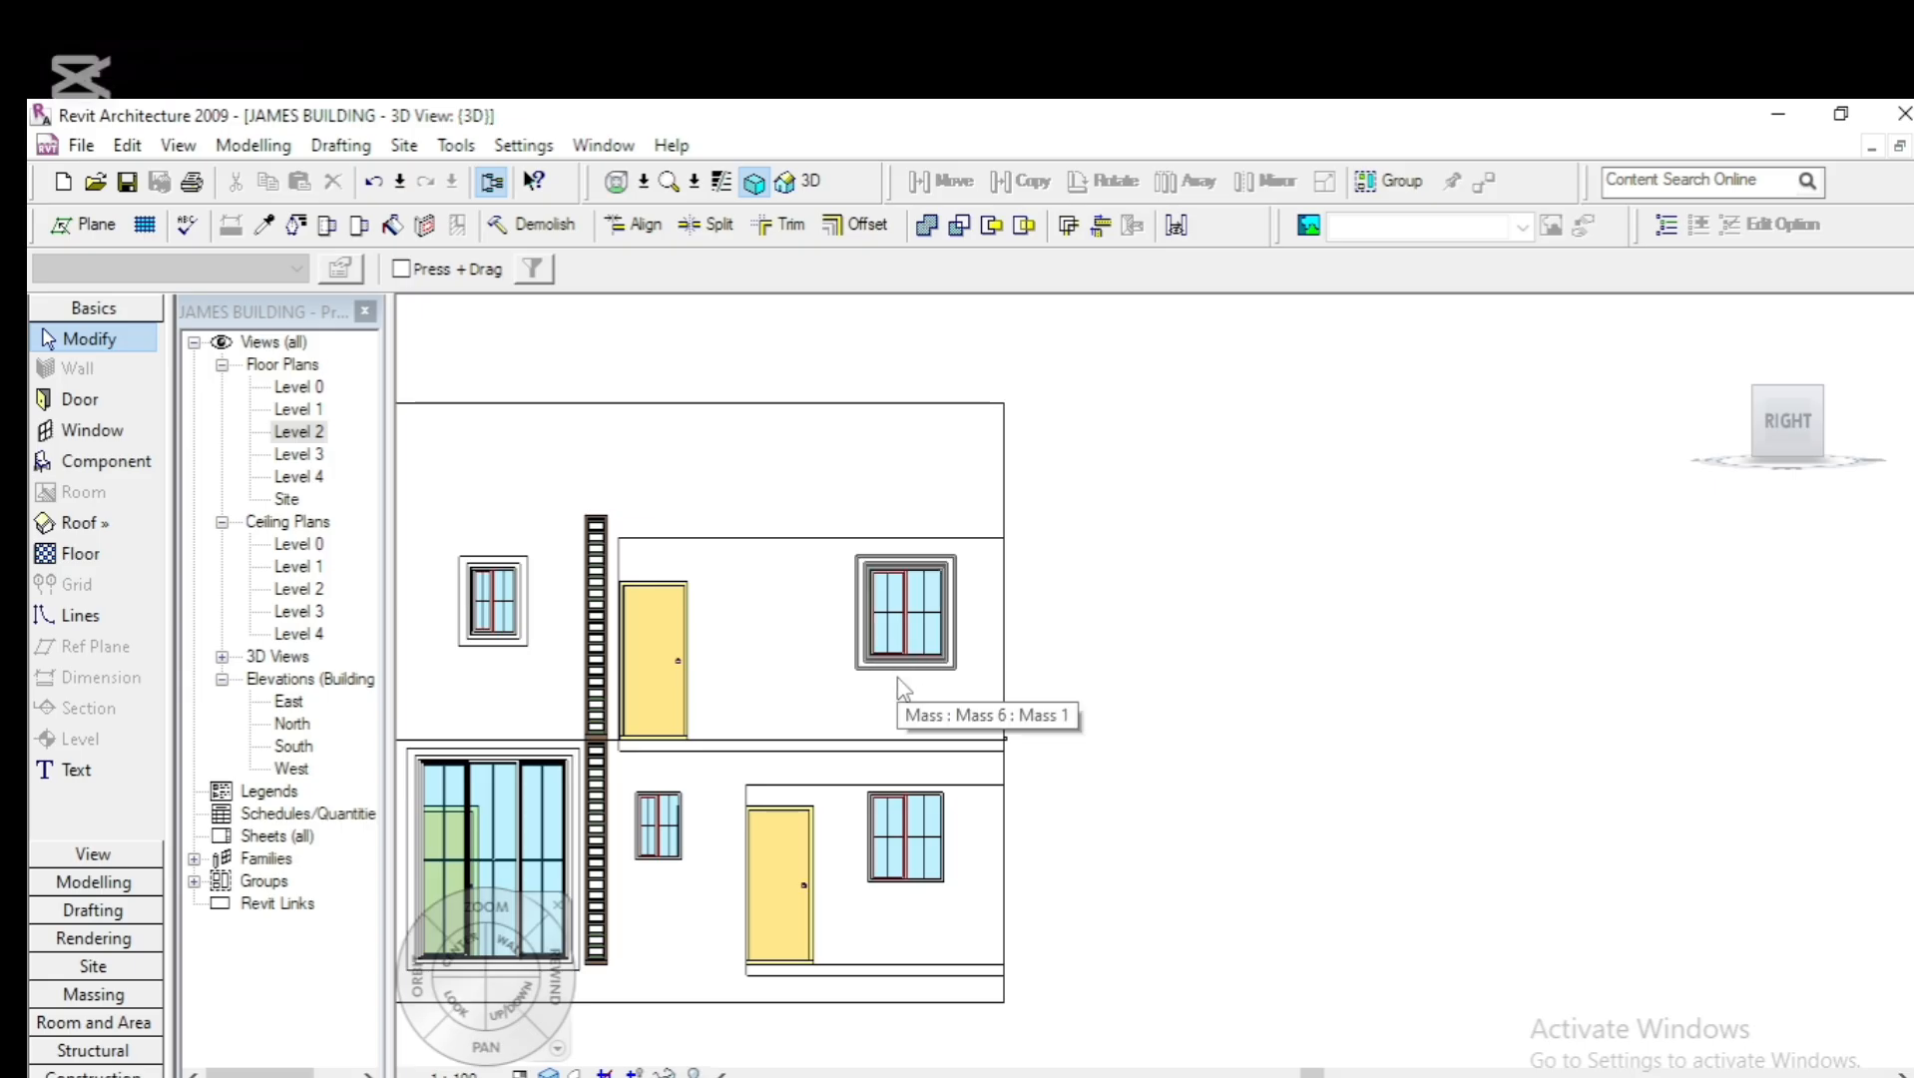
left_click(900, 678)
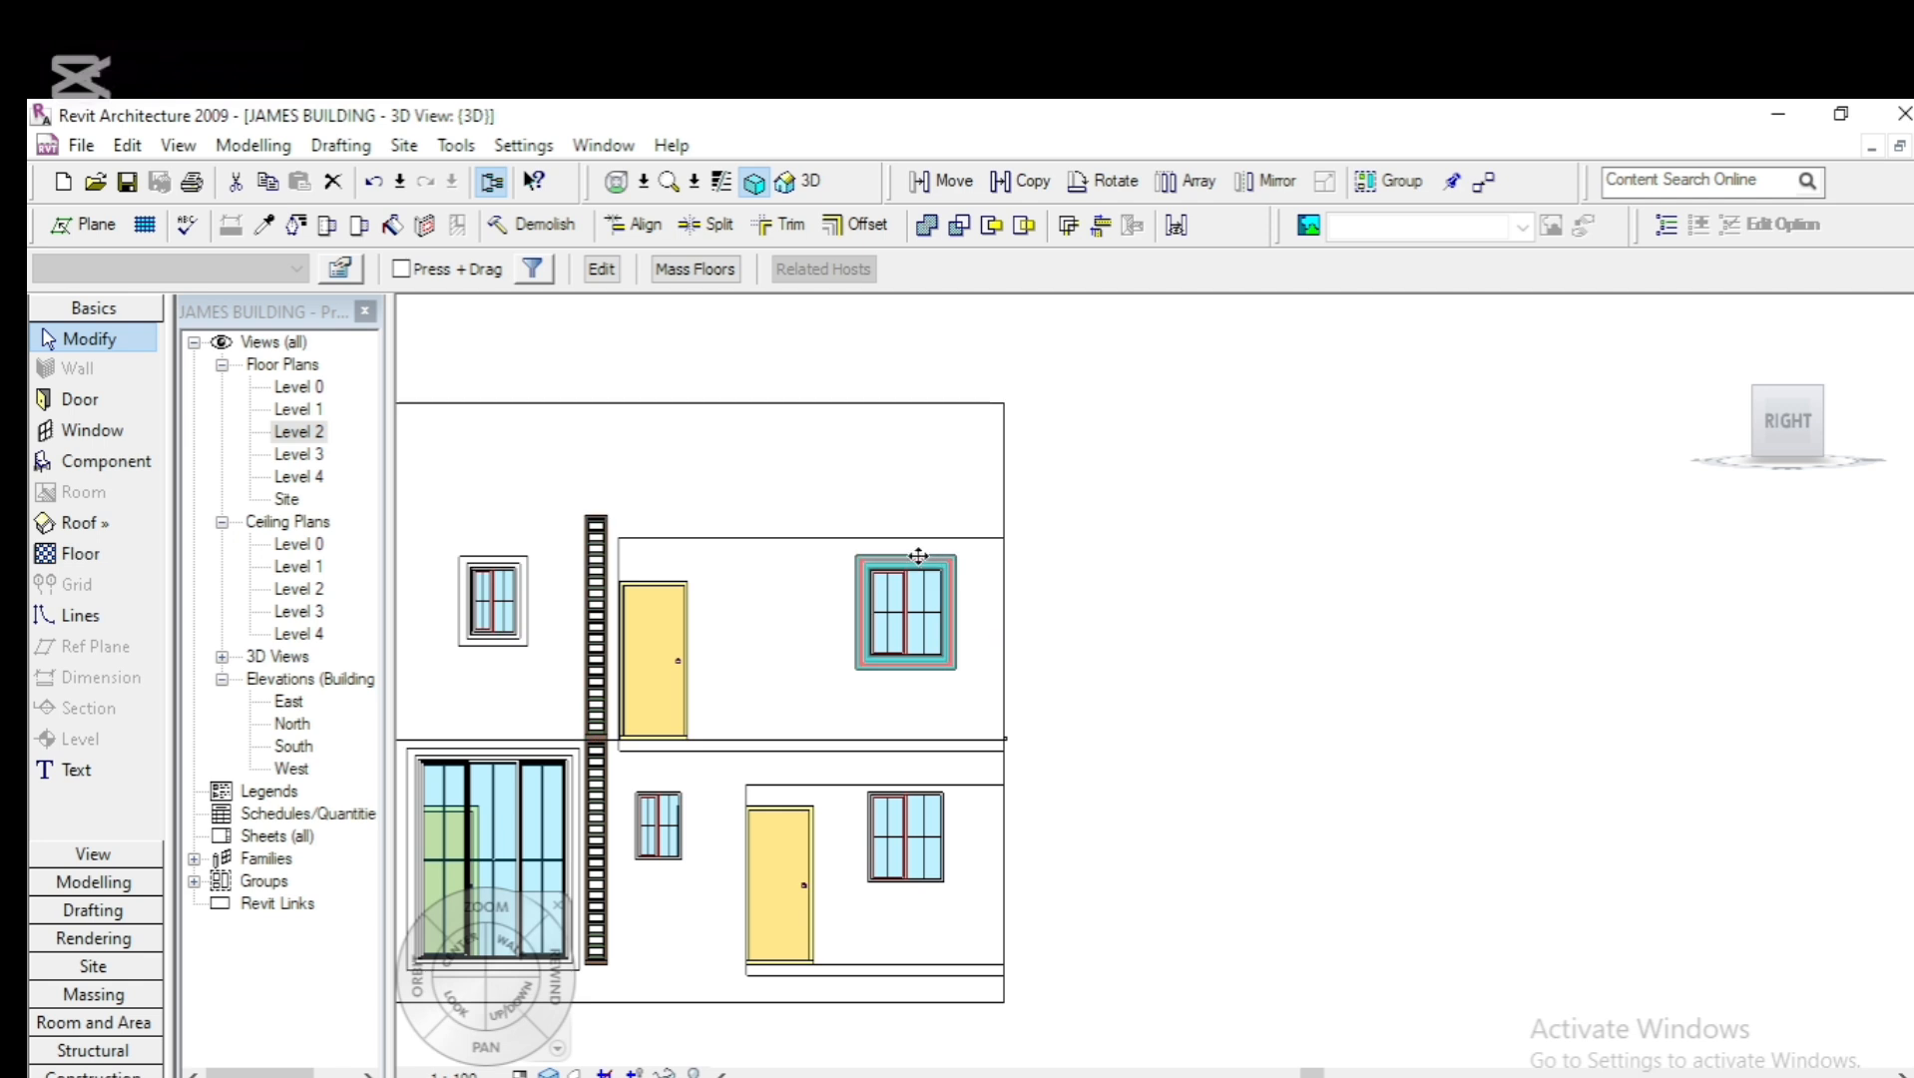
left_click(1032, 183)
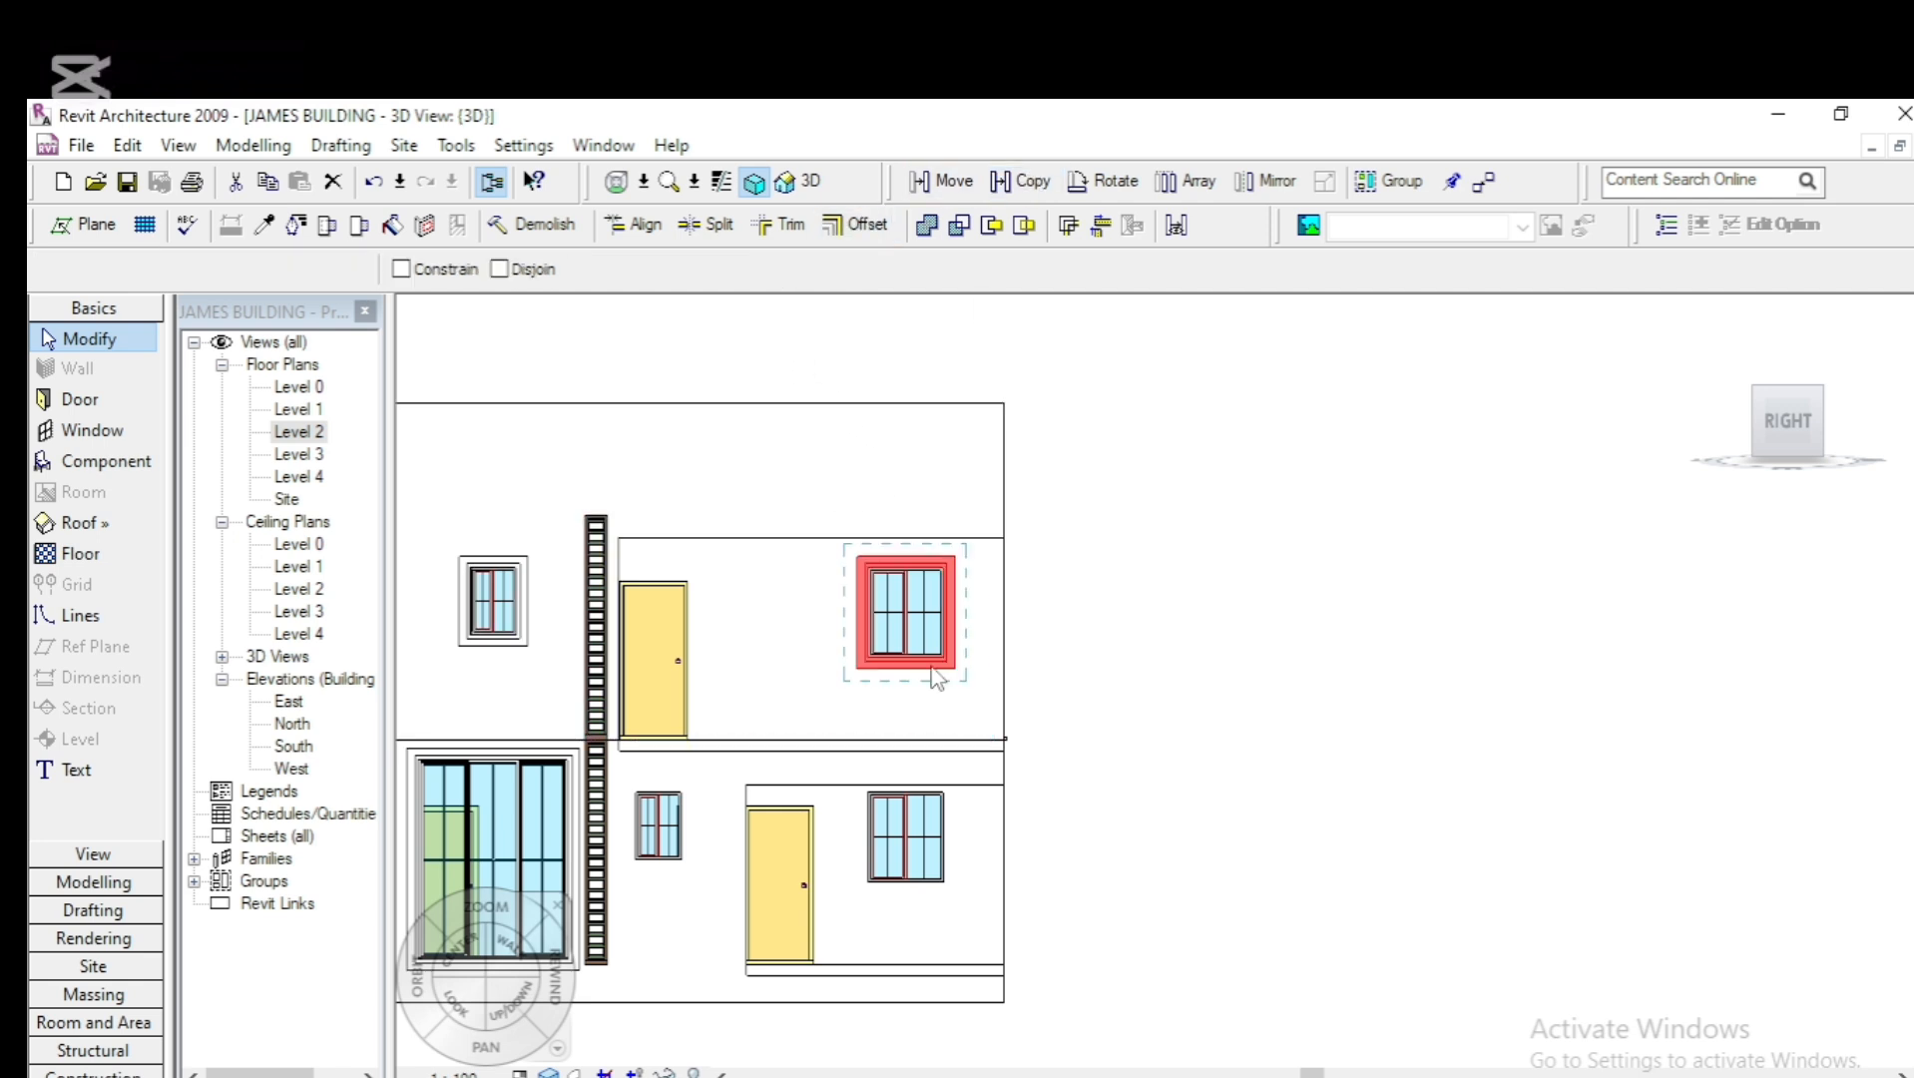
left_click(904, 565)
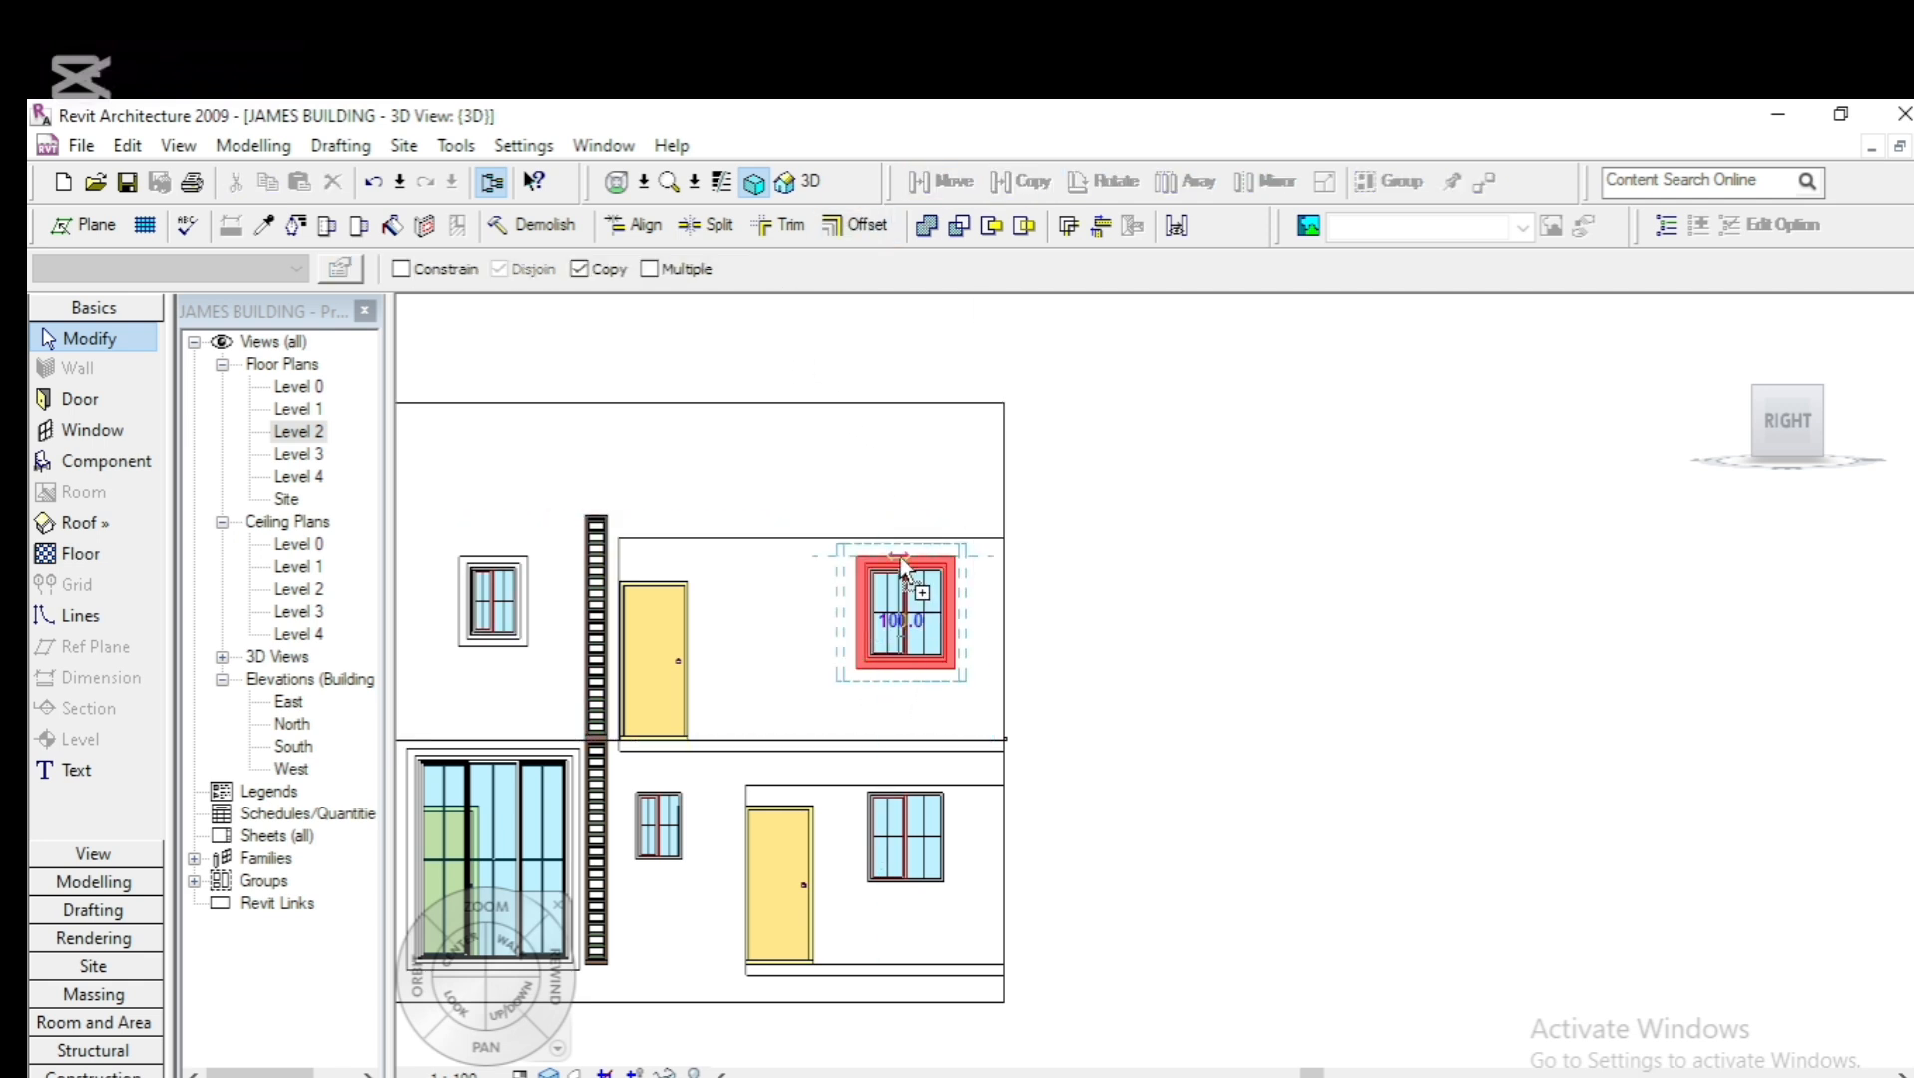
left_click(910, 791)
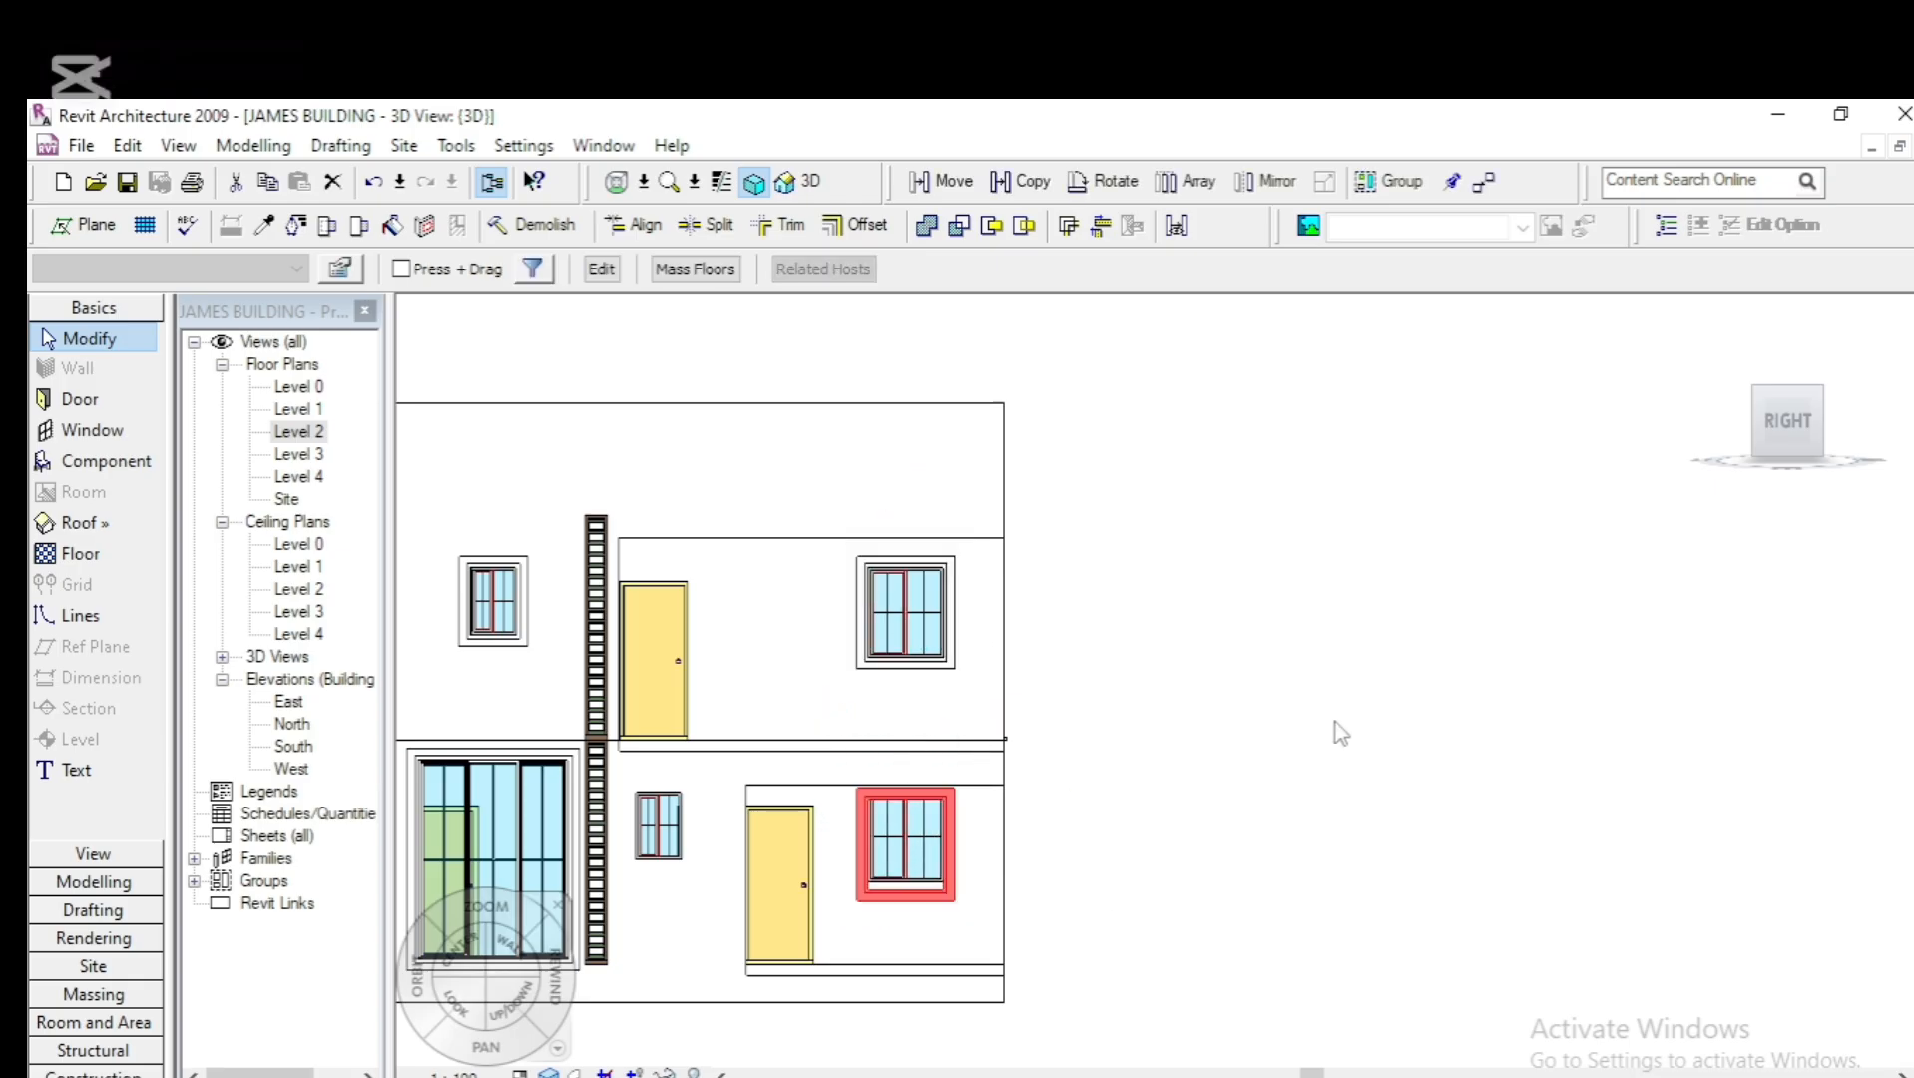
Nudge the ground-floor frame copy upward until its opening lines up with the window's outline
left_click(1794, 425)
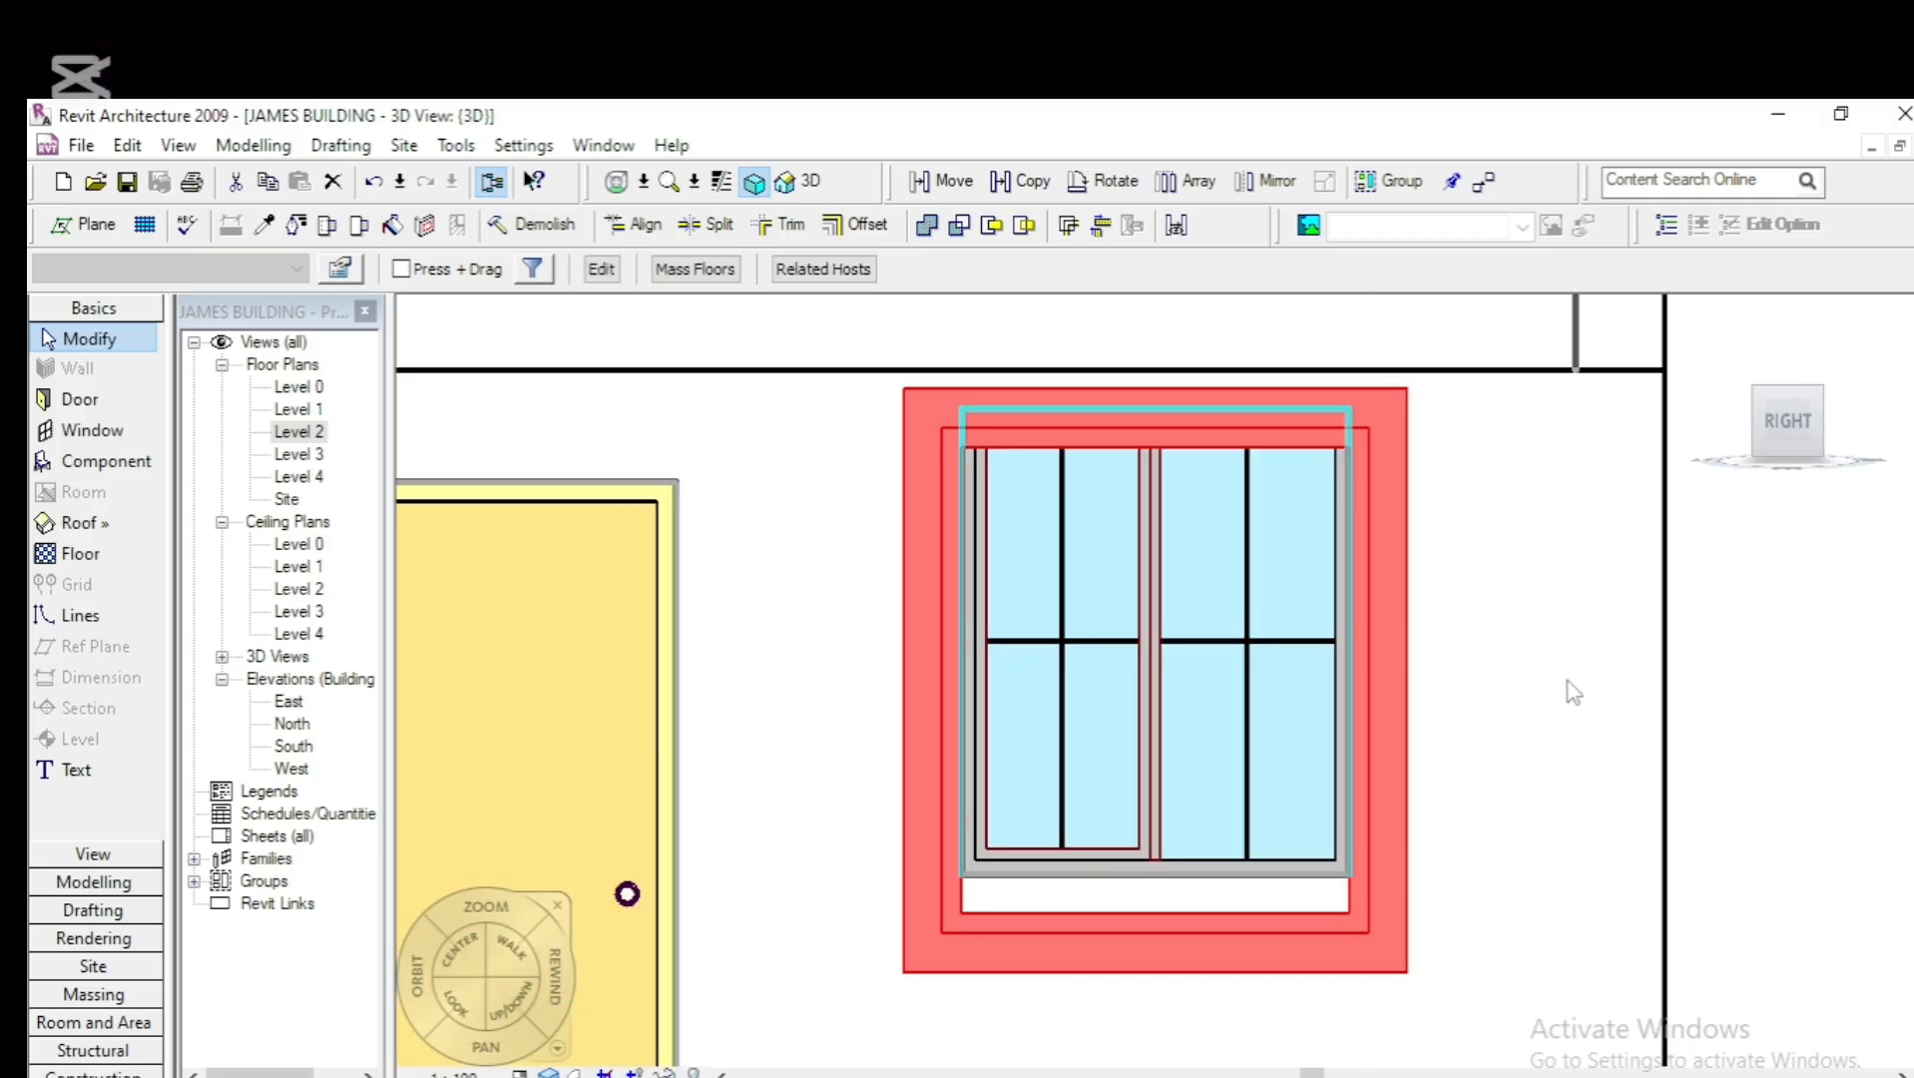
key("Up")
key("Up")
key("Up")
key("Up")
key("Up")
key("Up")
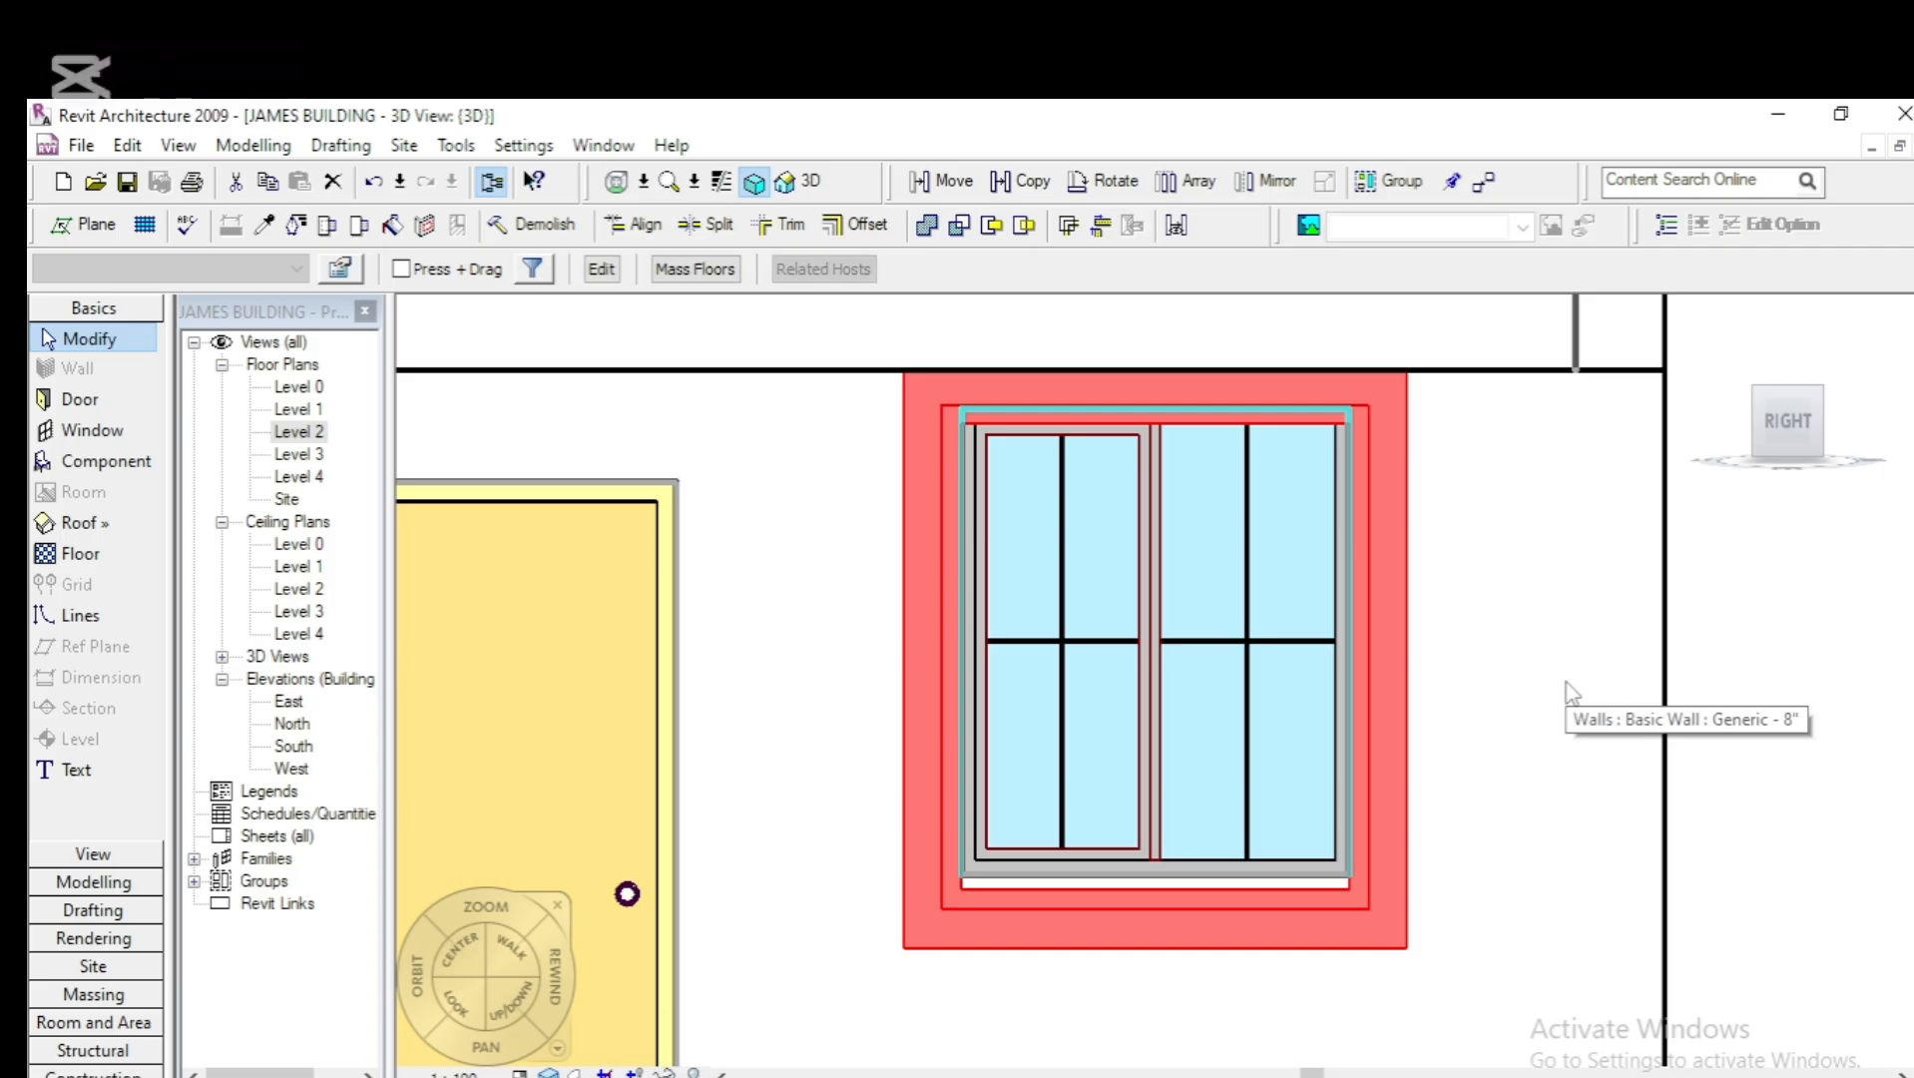
key("Up")
key("Up")
key("Up")
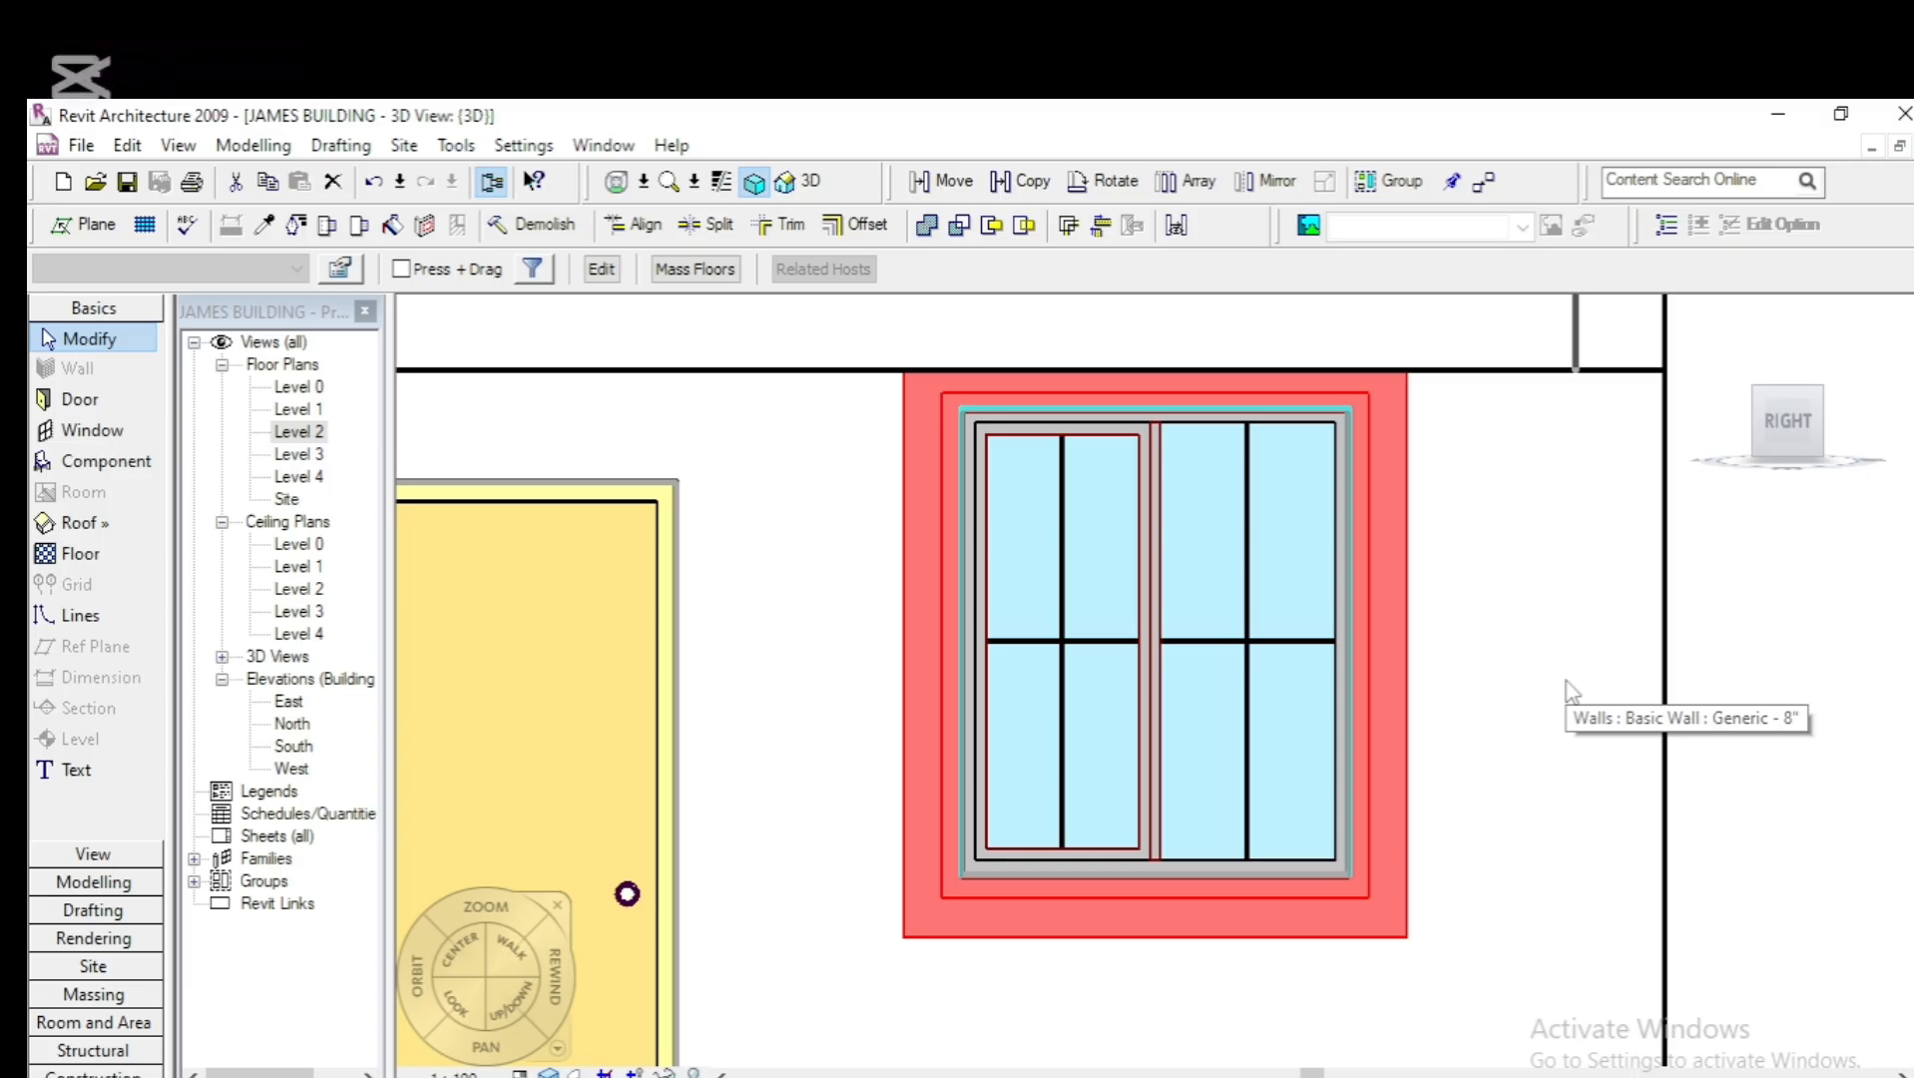
key("Up")
key("Down")
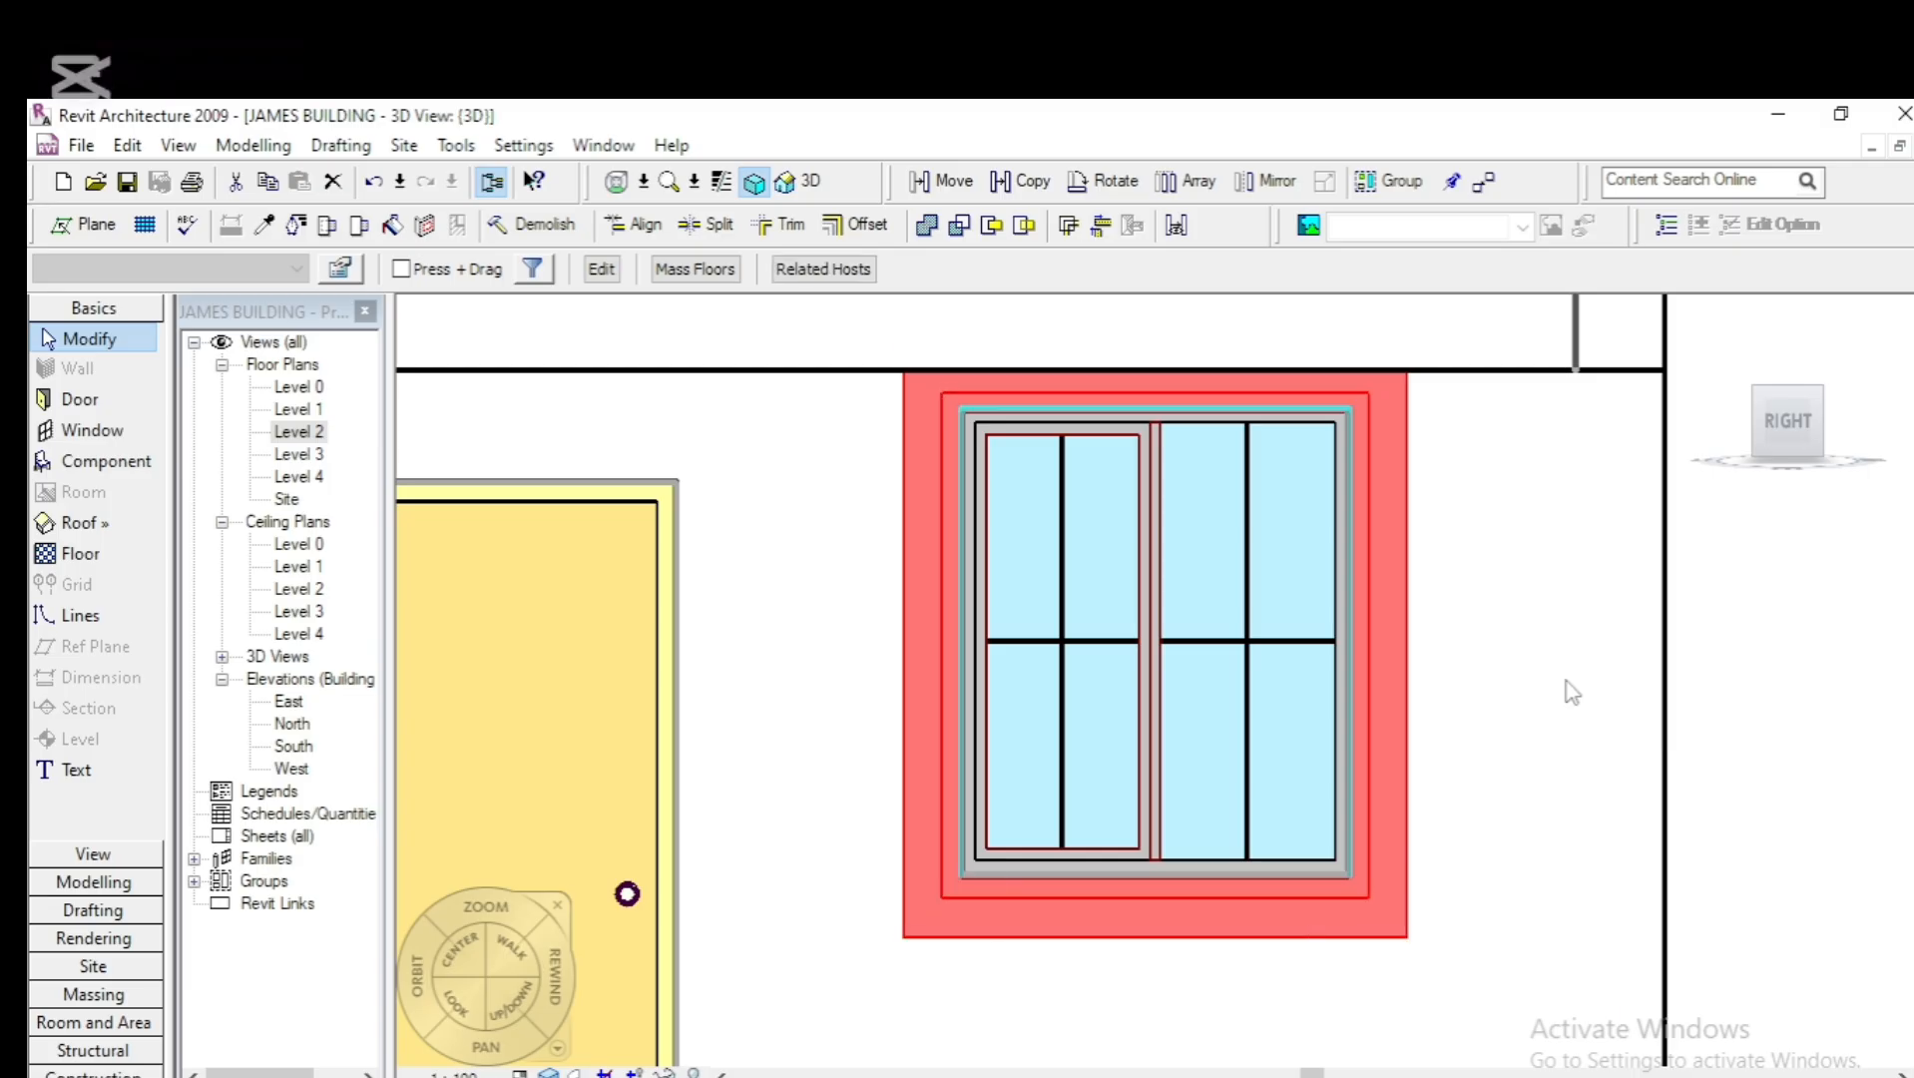
key("Up")
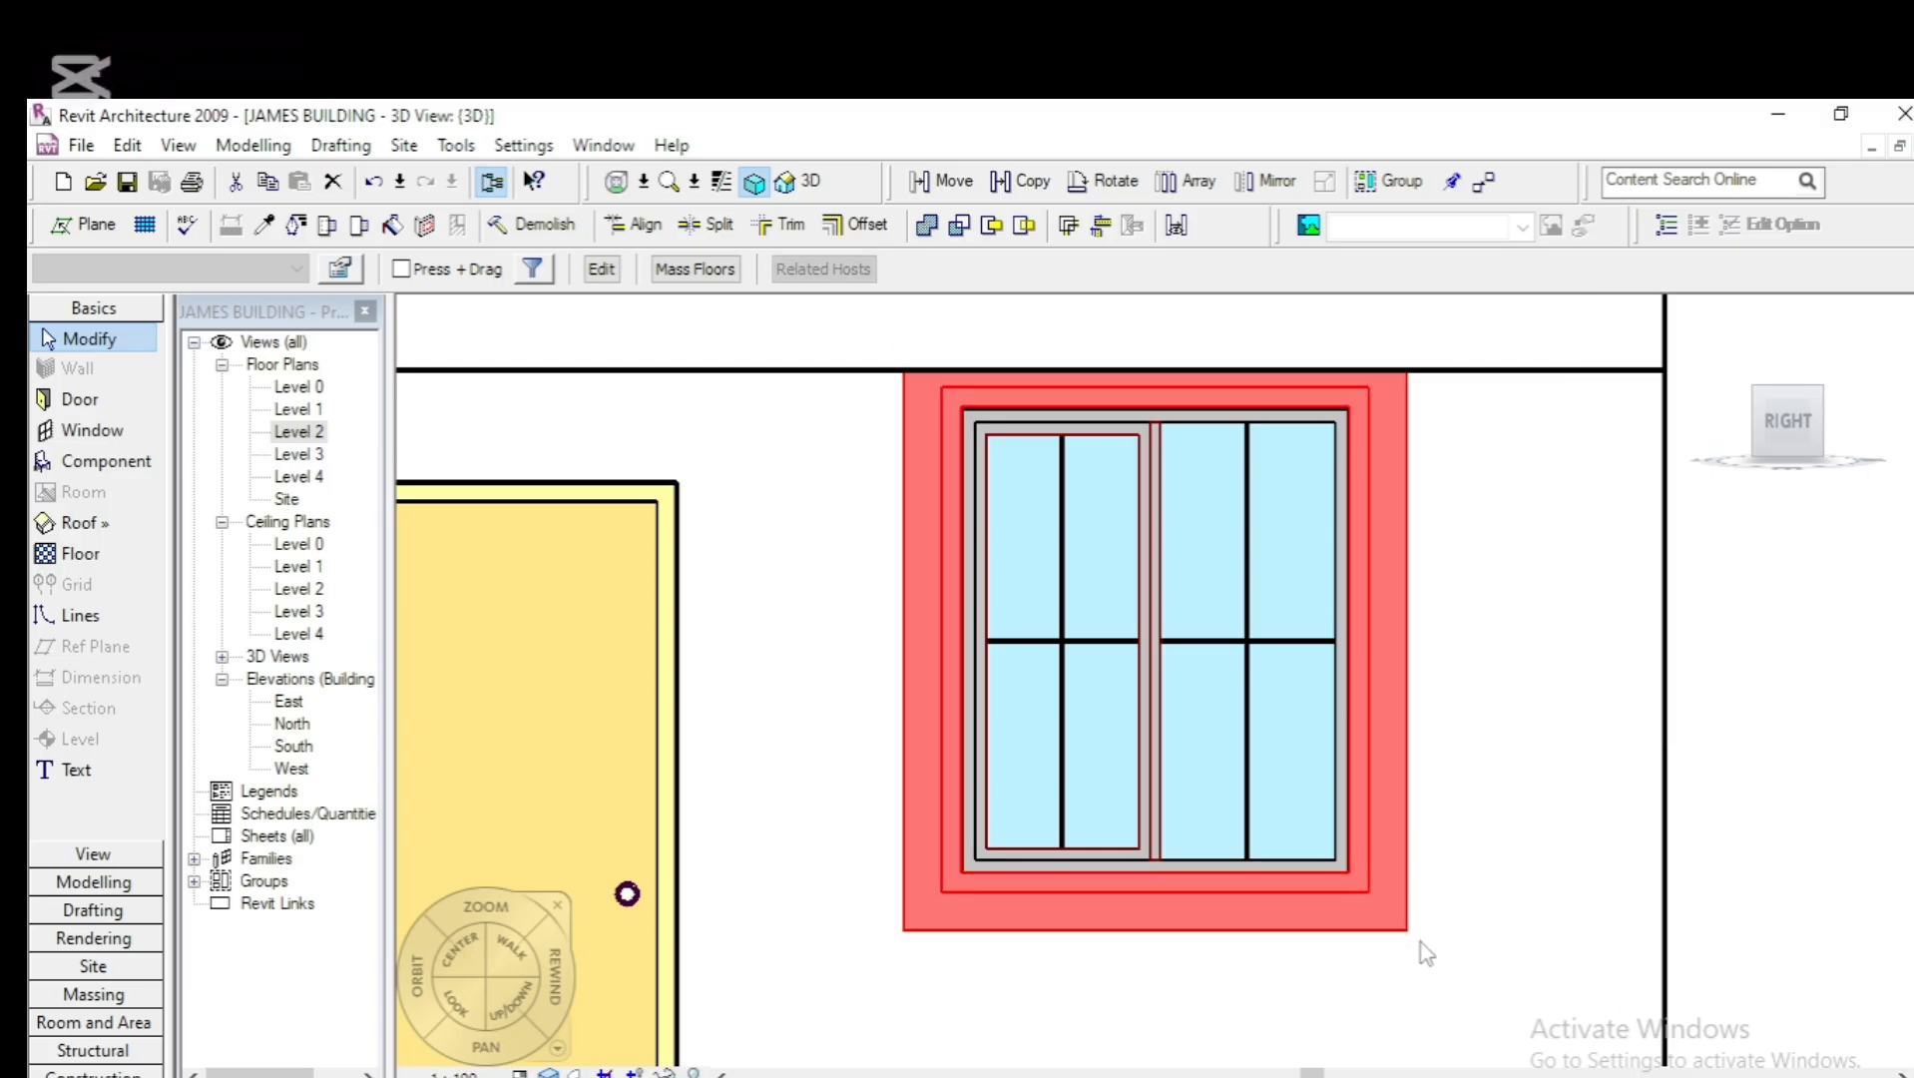
Change the larger upper-floor window beside the door to the type Awning - 2L(deec) (2) : AW1218
scroll(1427, 953, "down", 2)
scroll(1287, 1027, "down", 3)
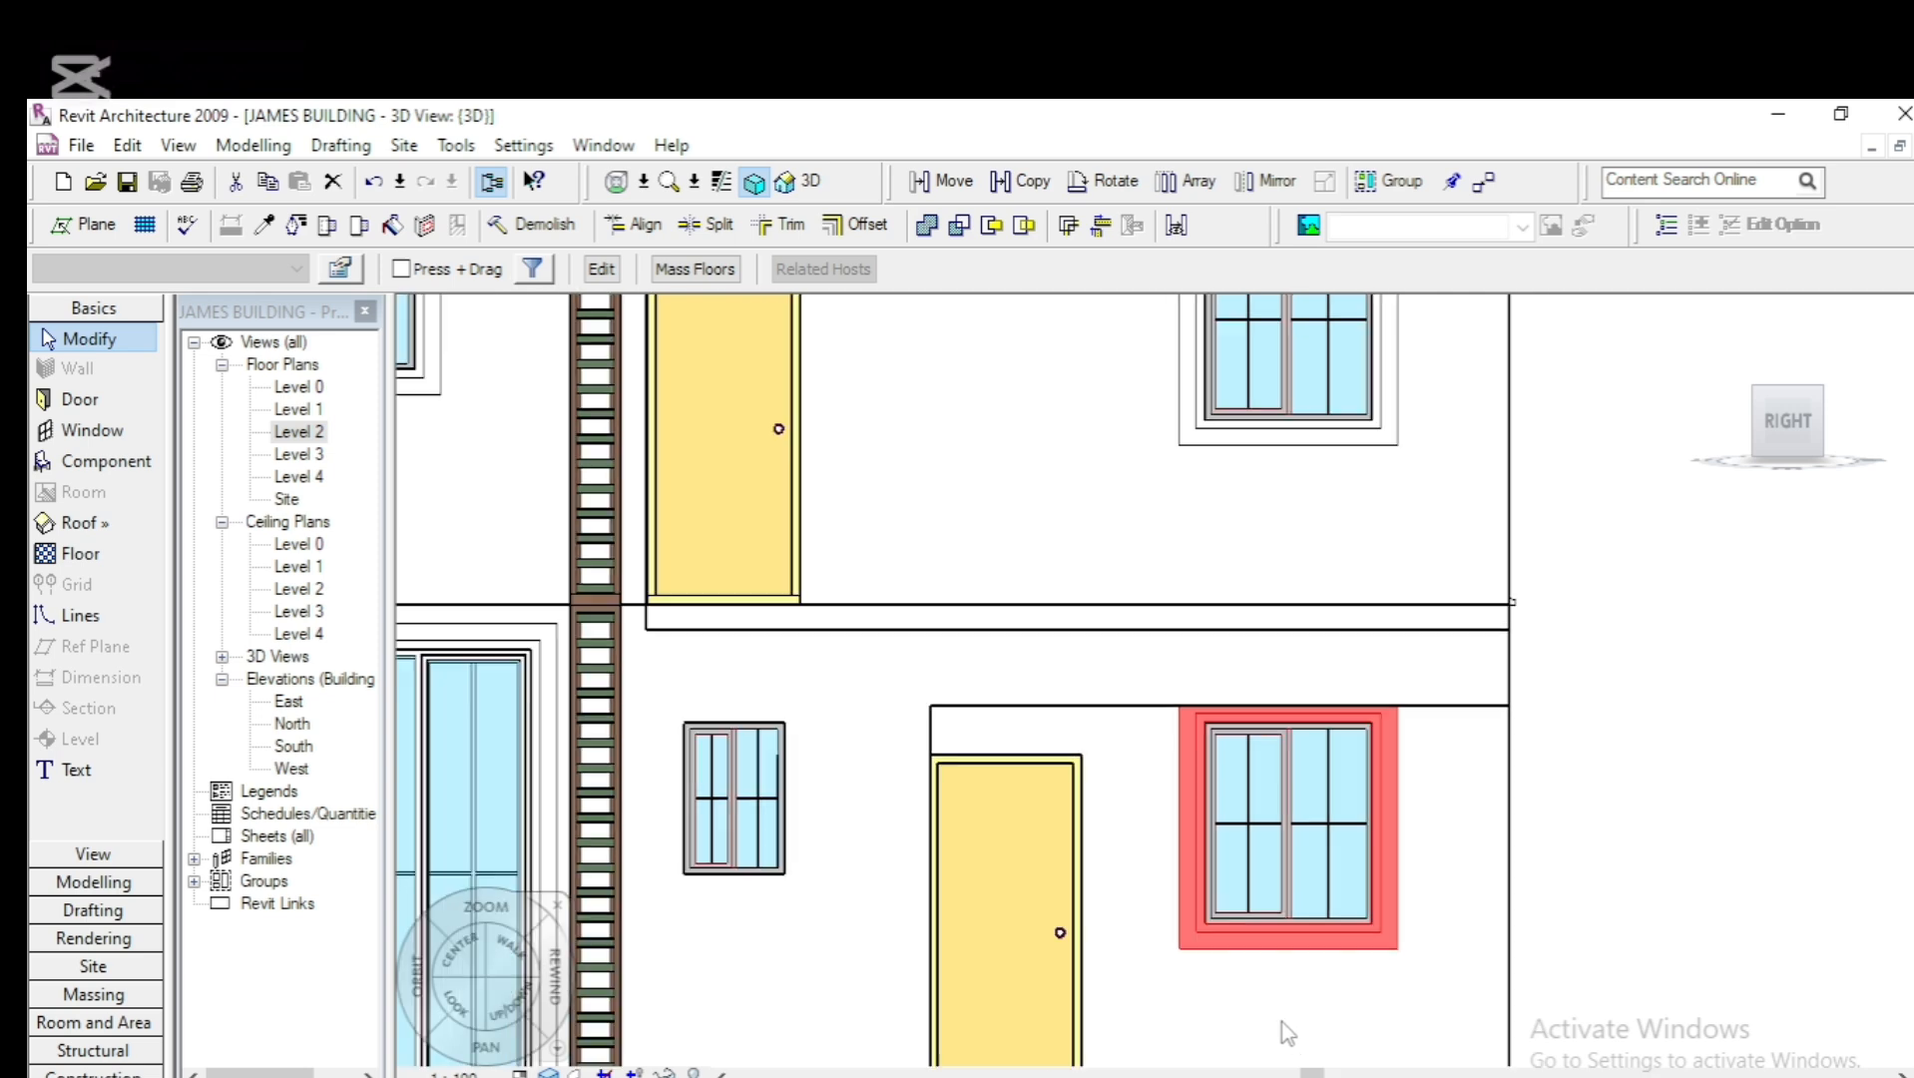
scroll(1288, 773, "up", 3)
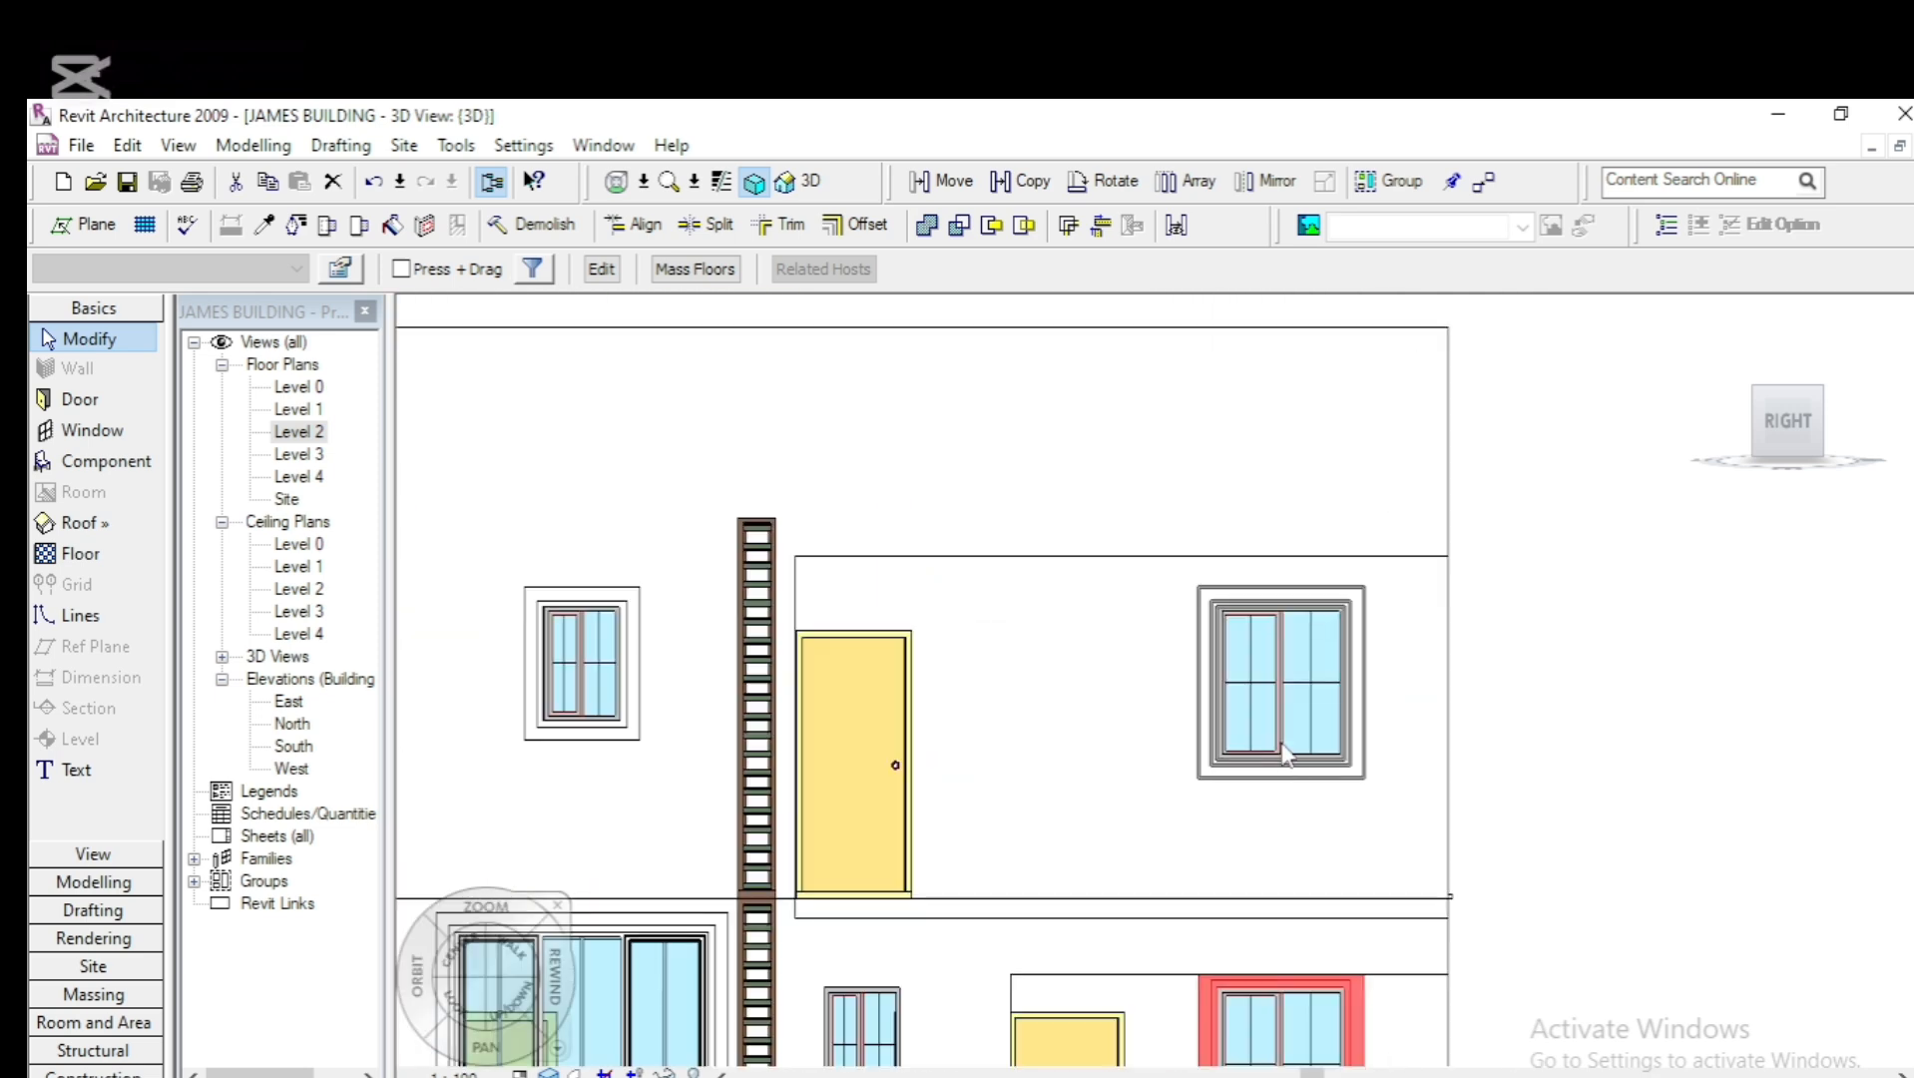
left_click(1281, 723)
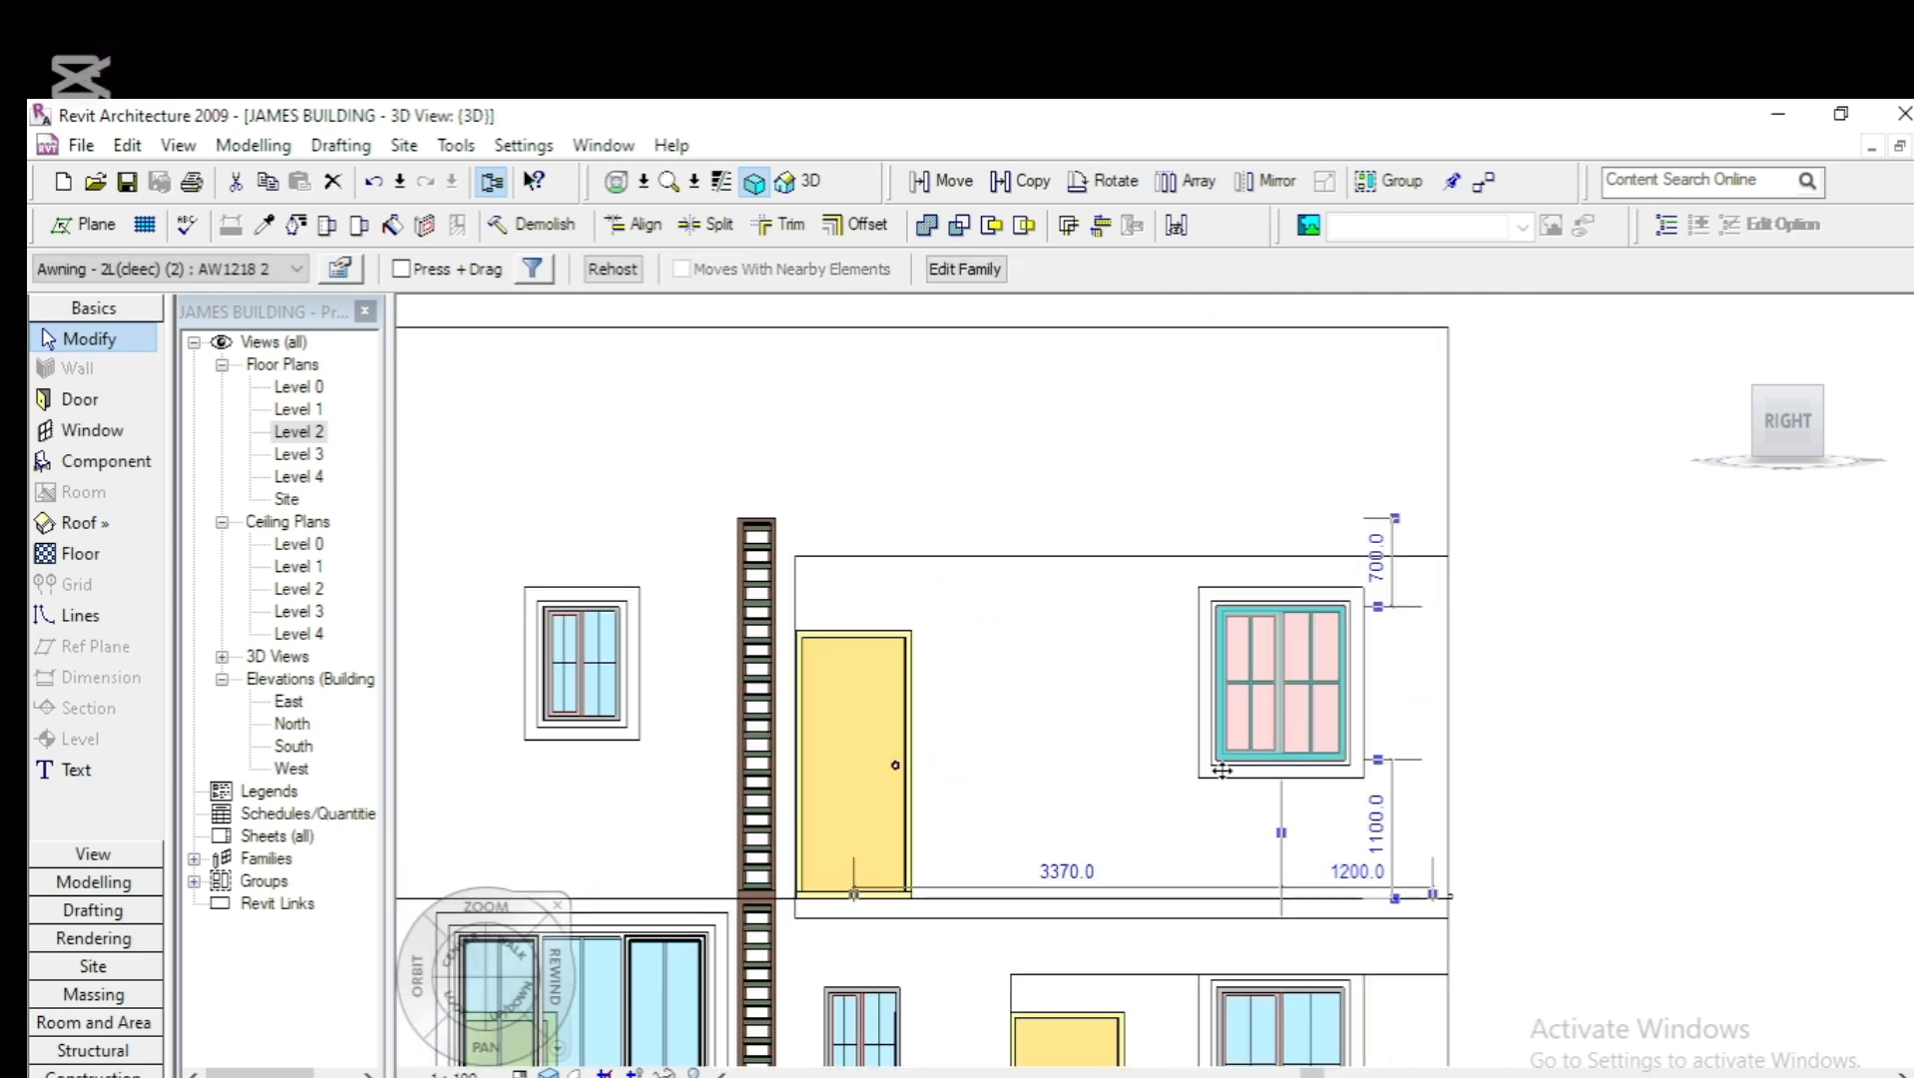
left_click(297, 269)
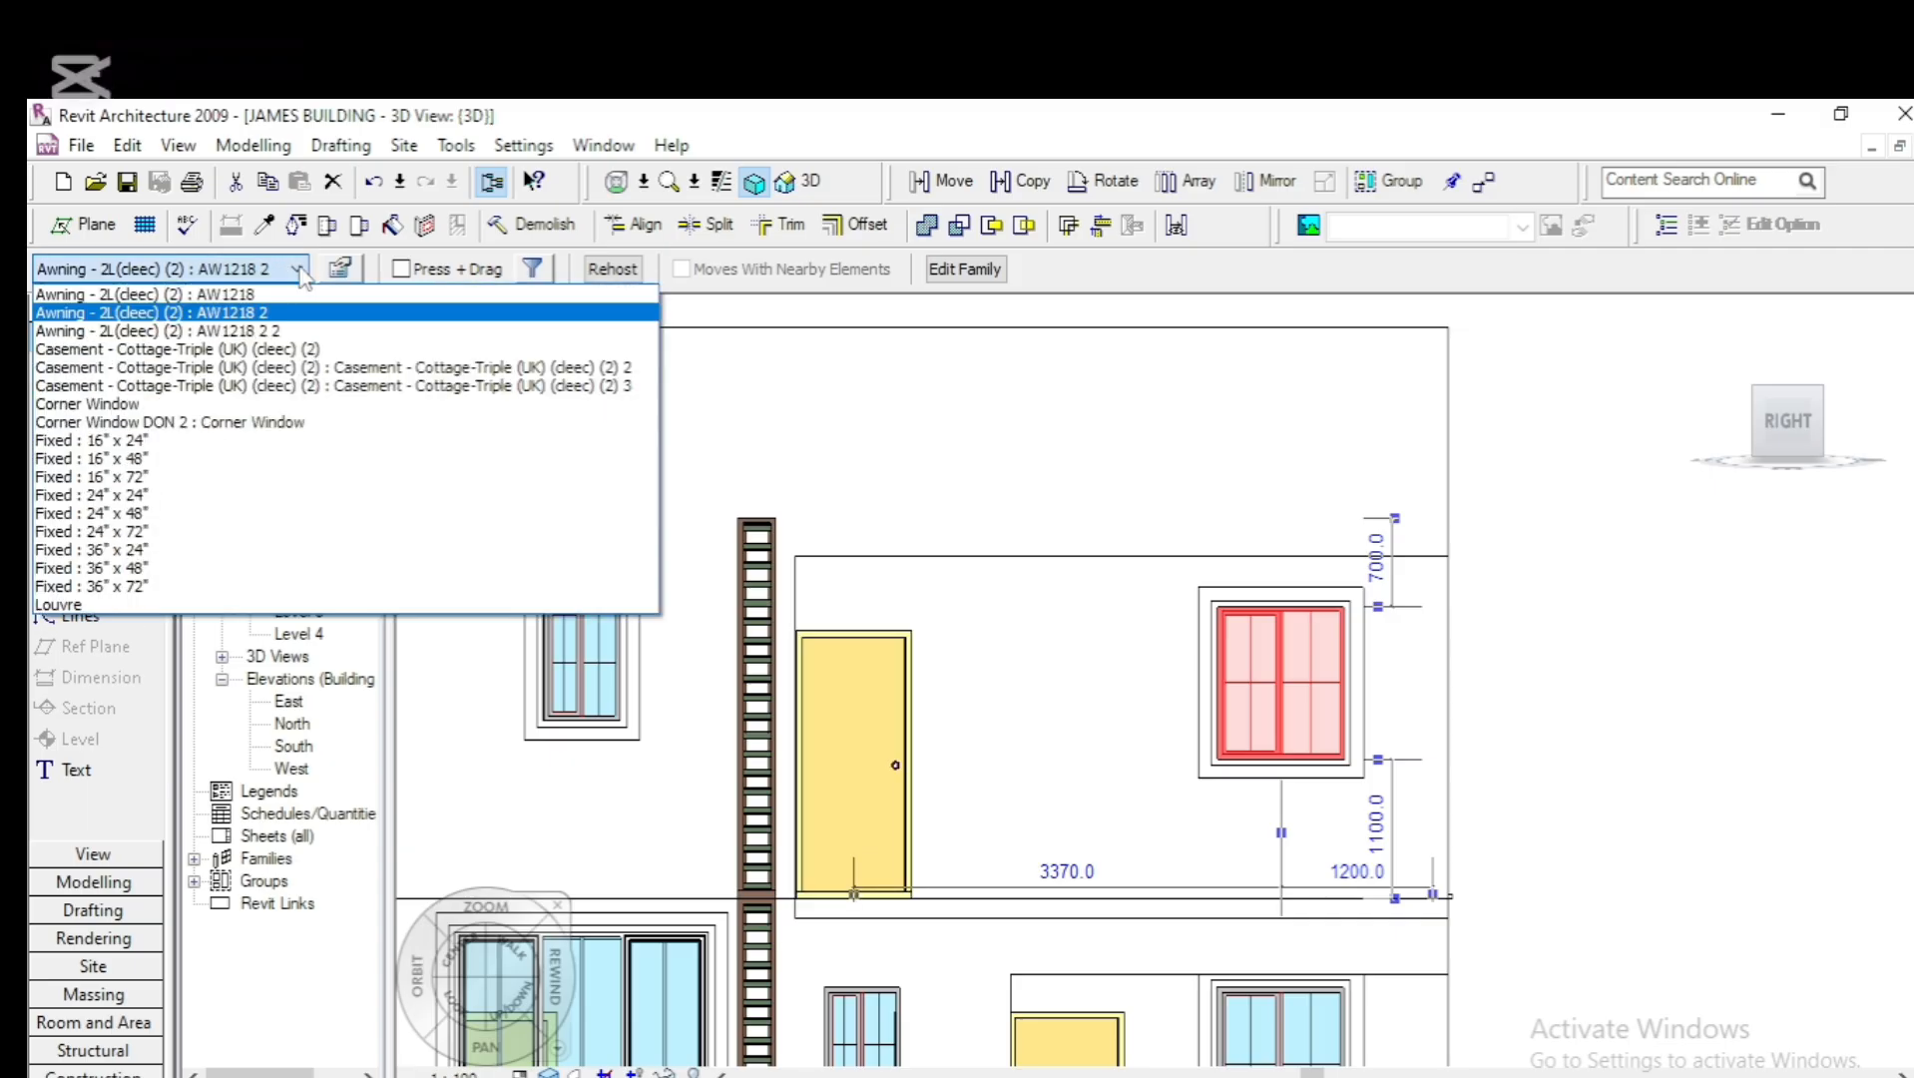
left_click(261, 297)
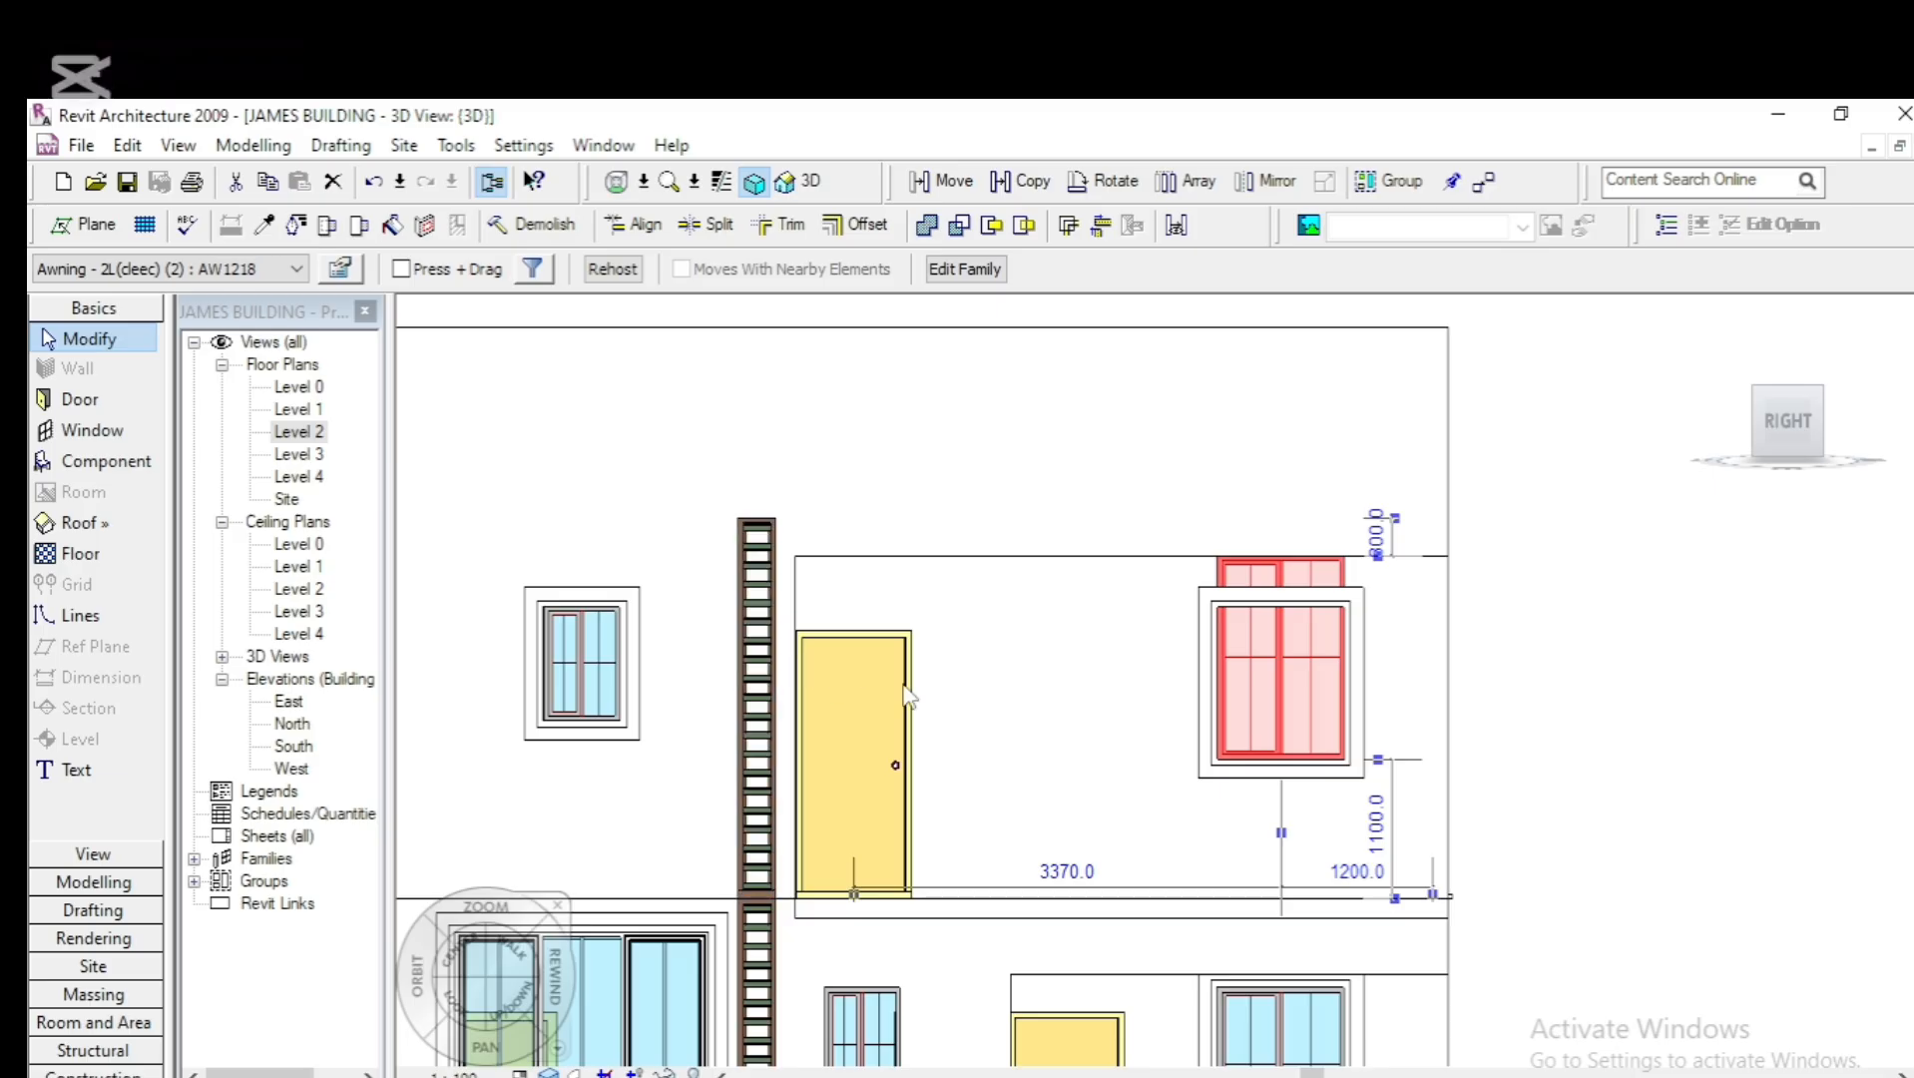
On the Level 2 floor plan, place an Awning - 2L(deec) (2) : AW1218 window in the bedroom's outer wall between window W1 and door D2
double_click(287, 436)
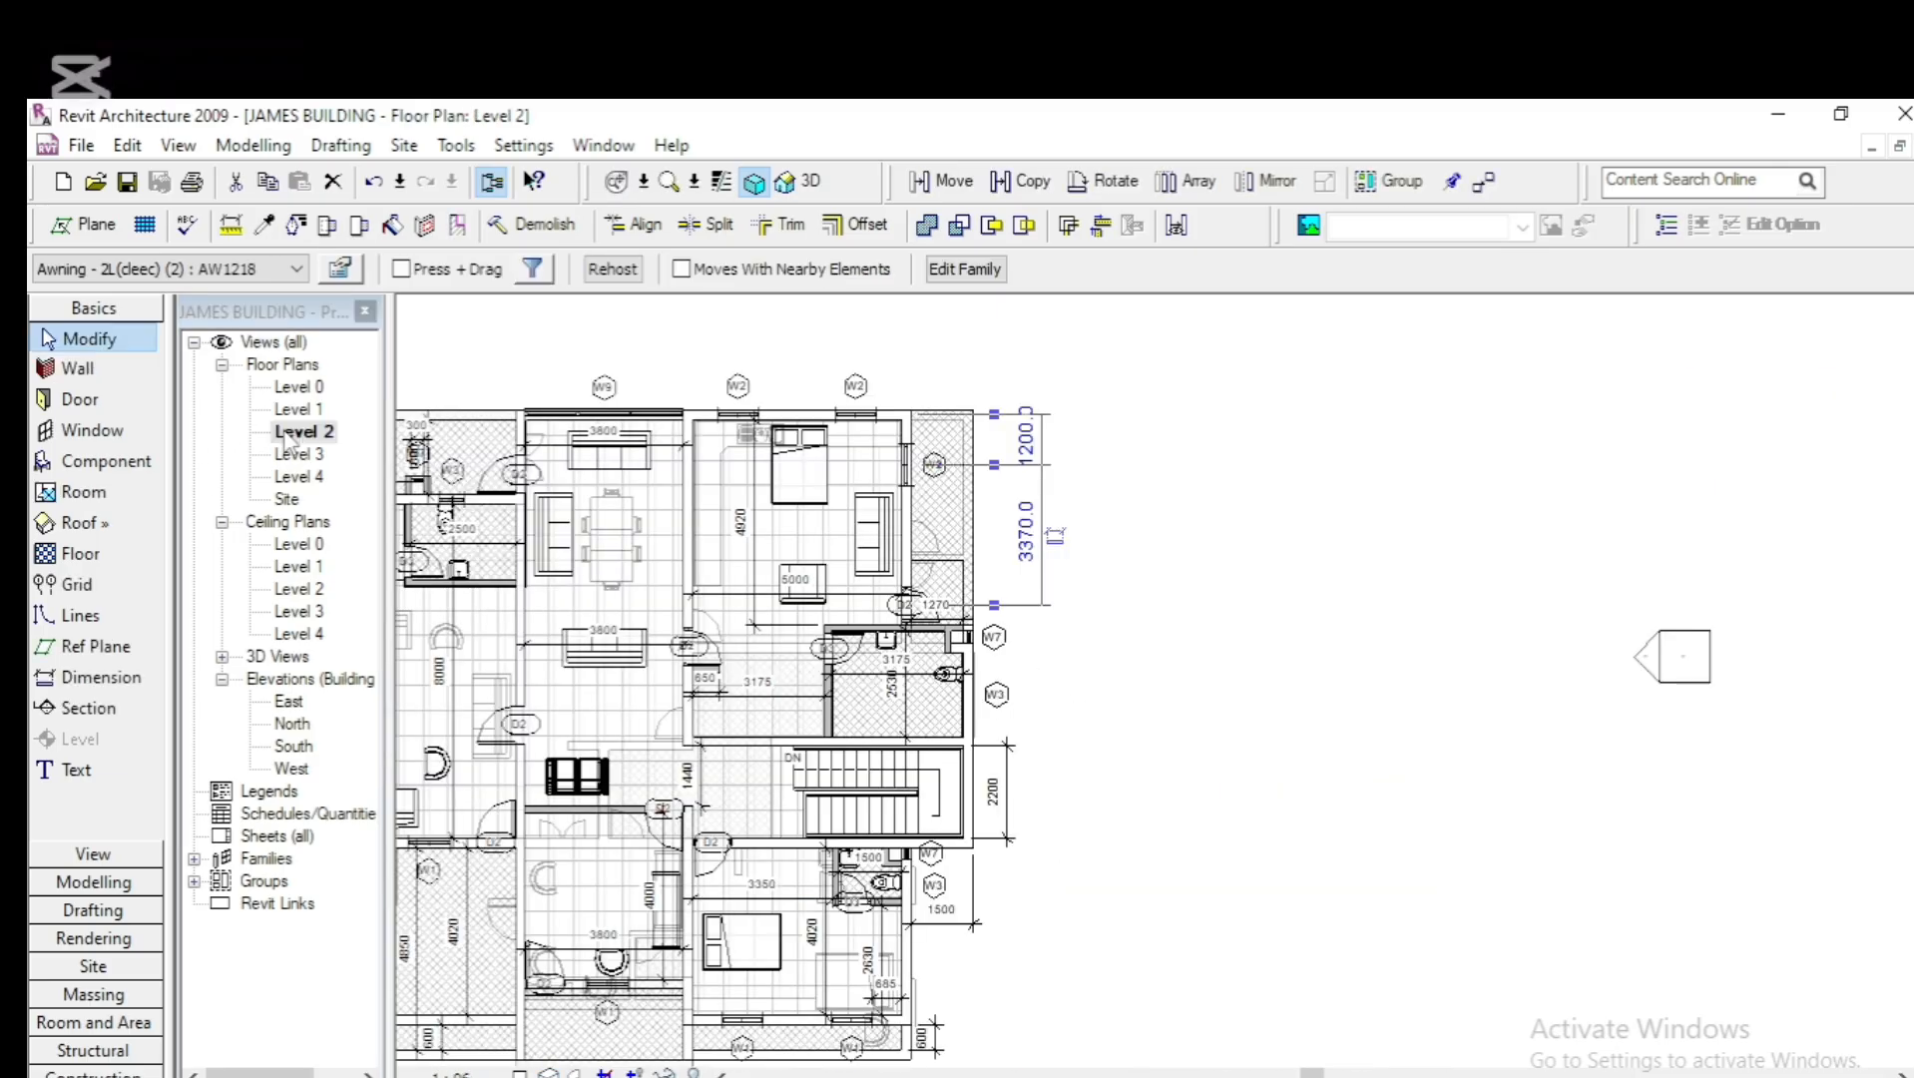
scroll(906, 547, "up", 3)
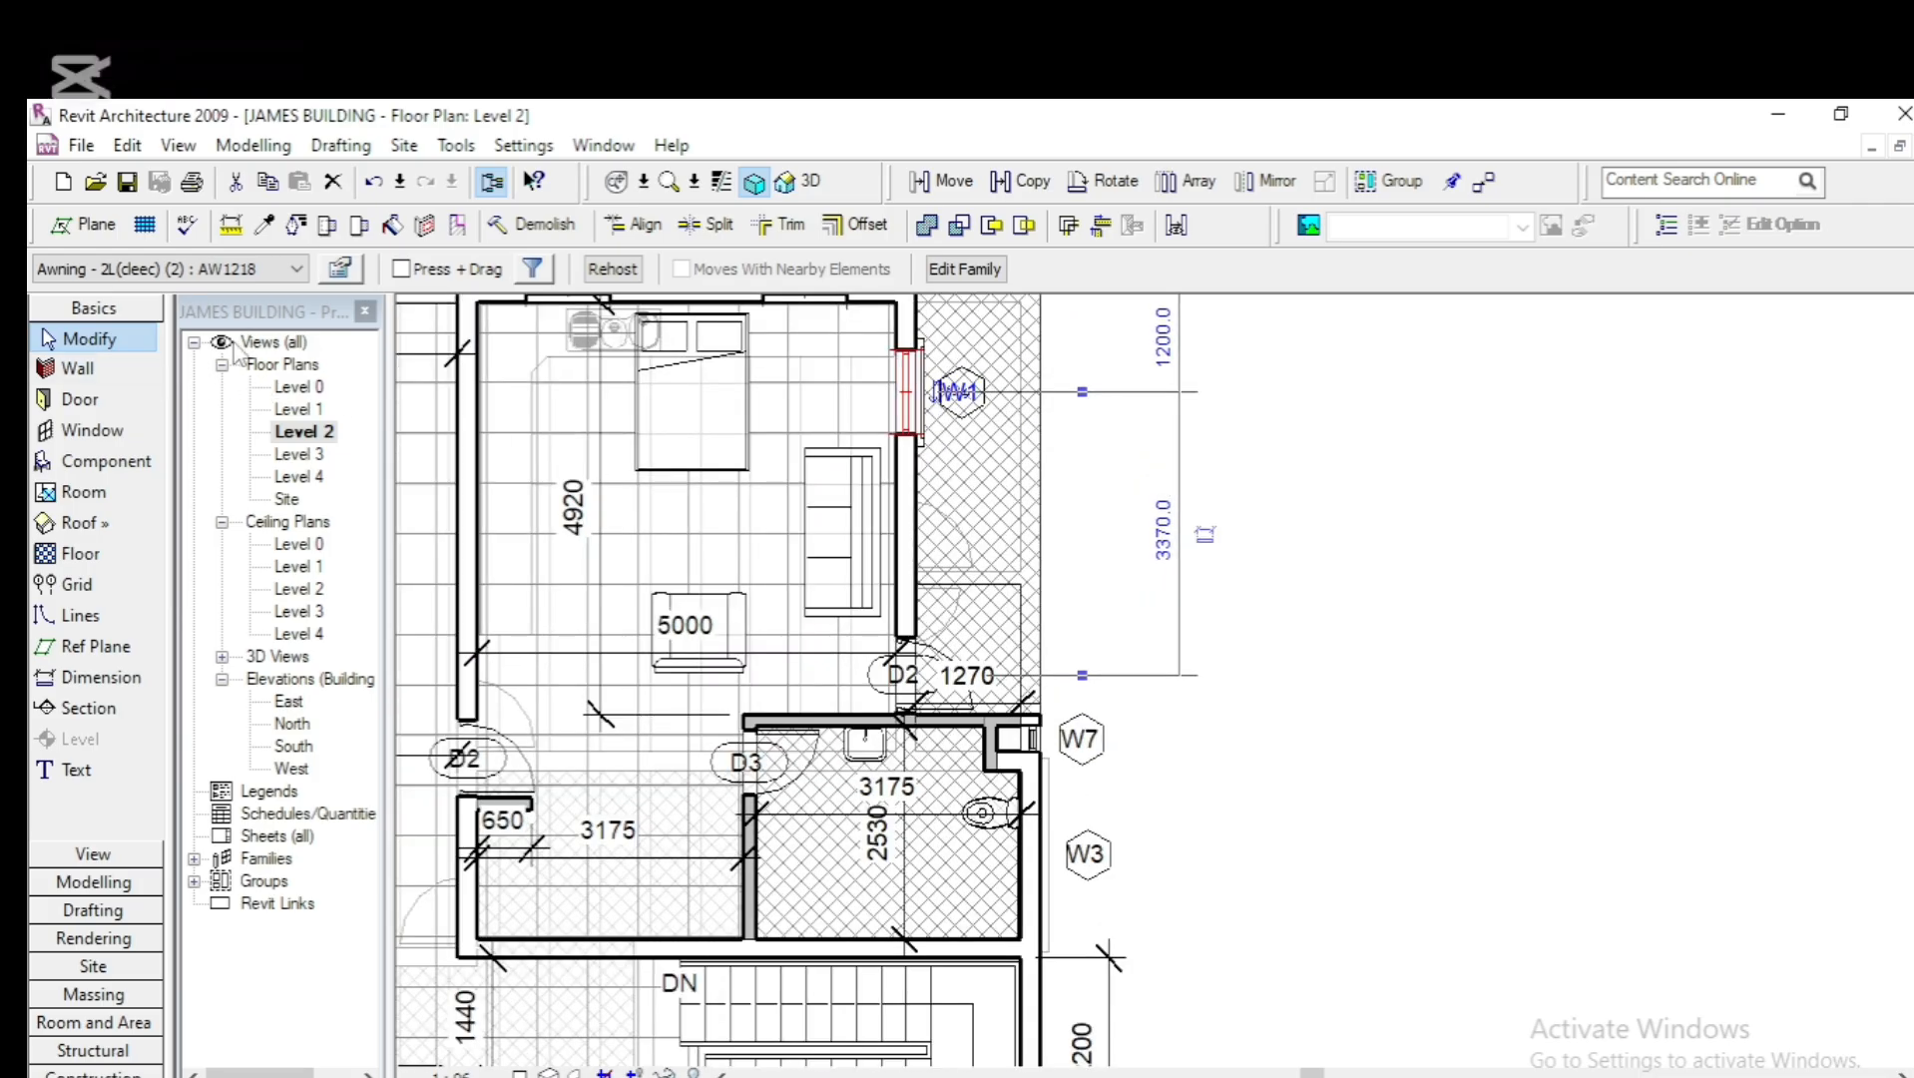
left_click(96, 436)
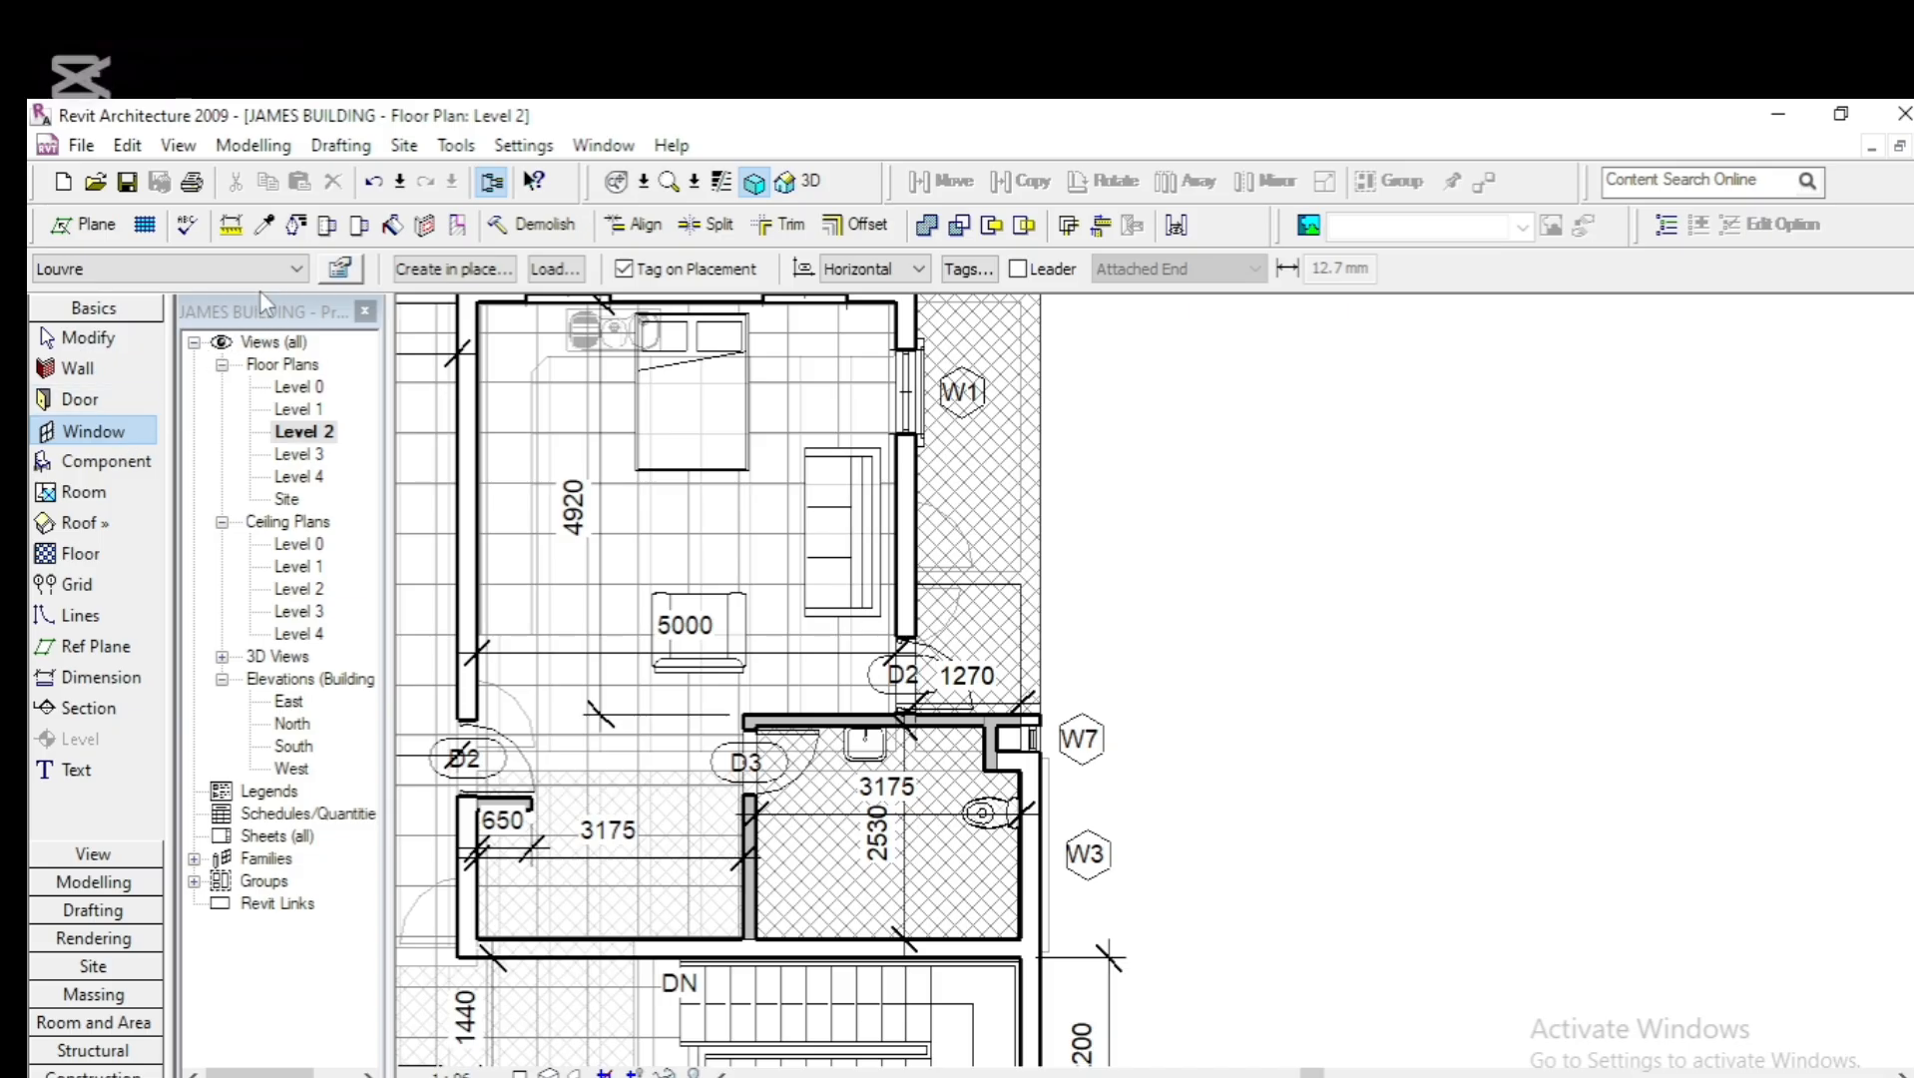
left_click(294, 274)
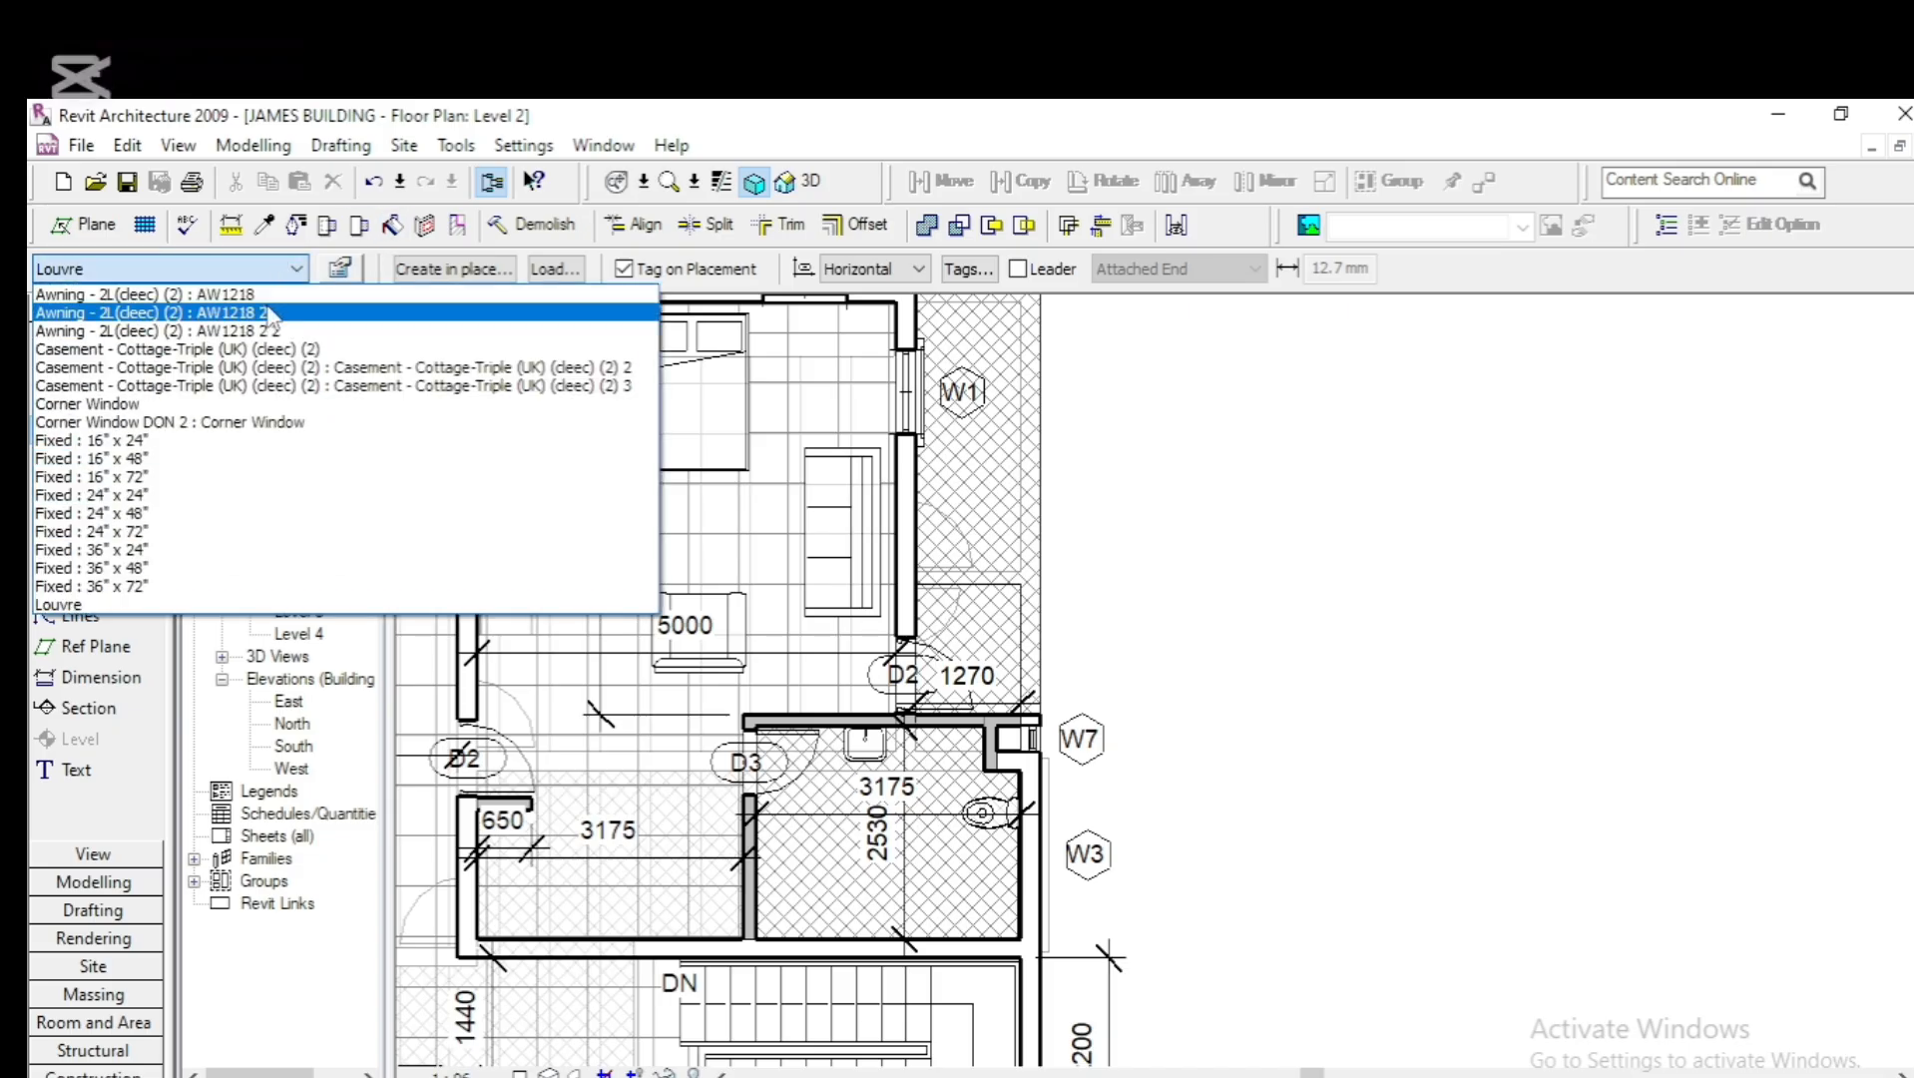
left_click(582, 404)
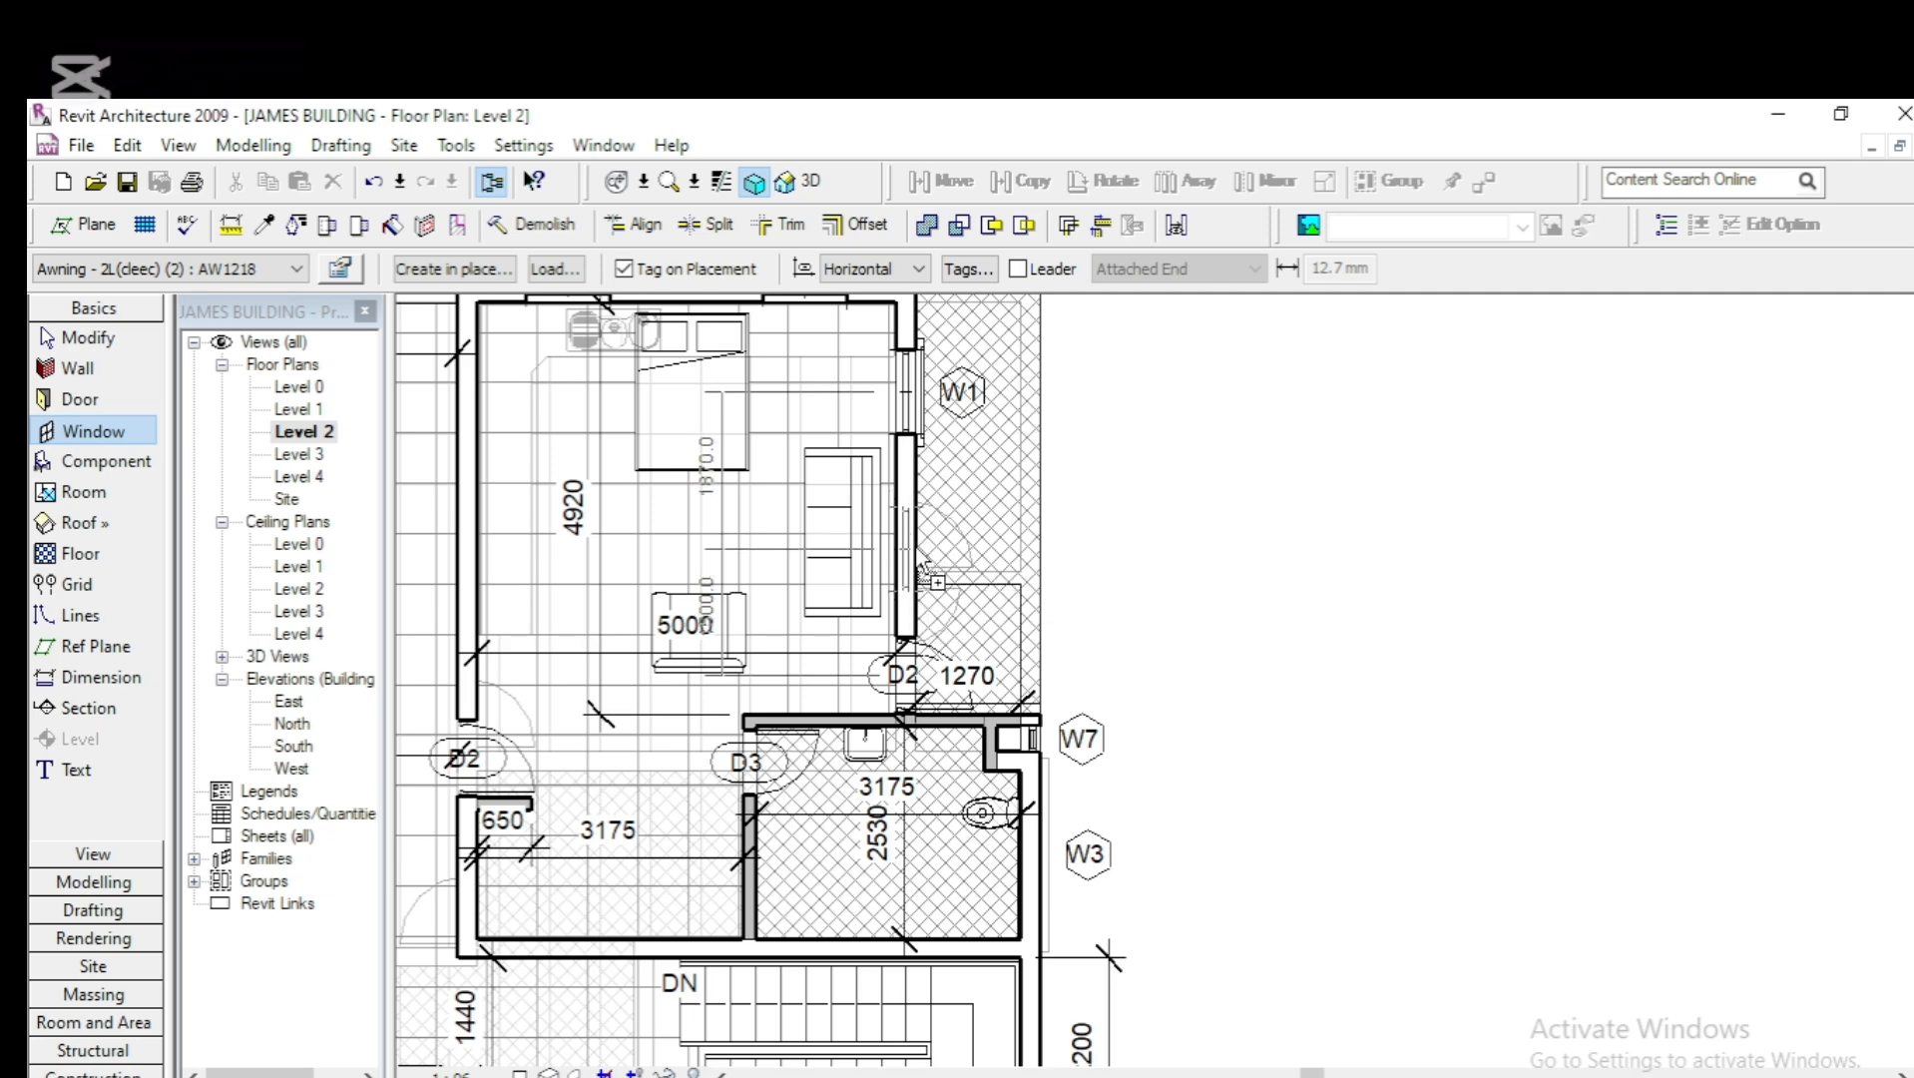
left_click(913, 549)
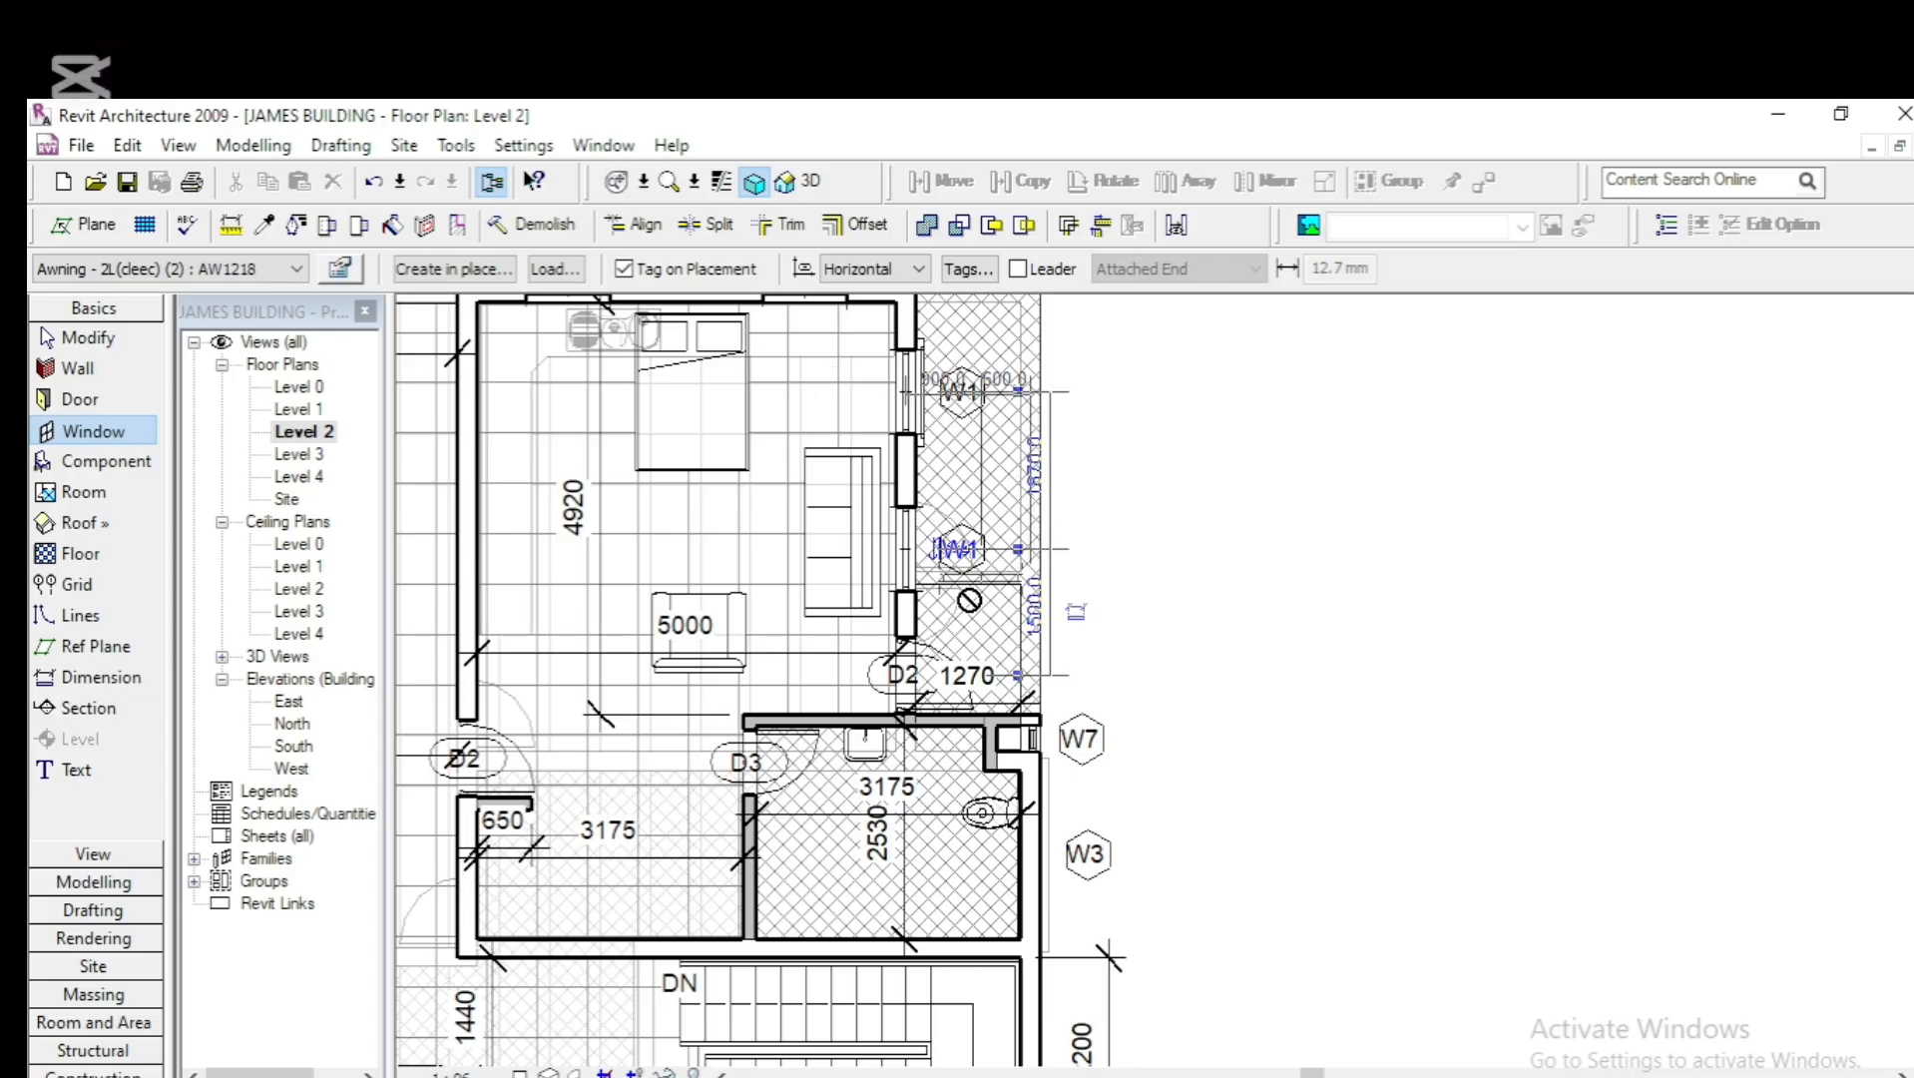
key("Escape")
key("Escape")
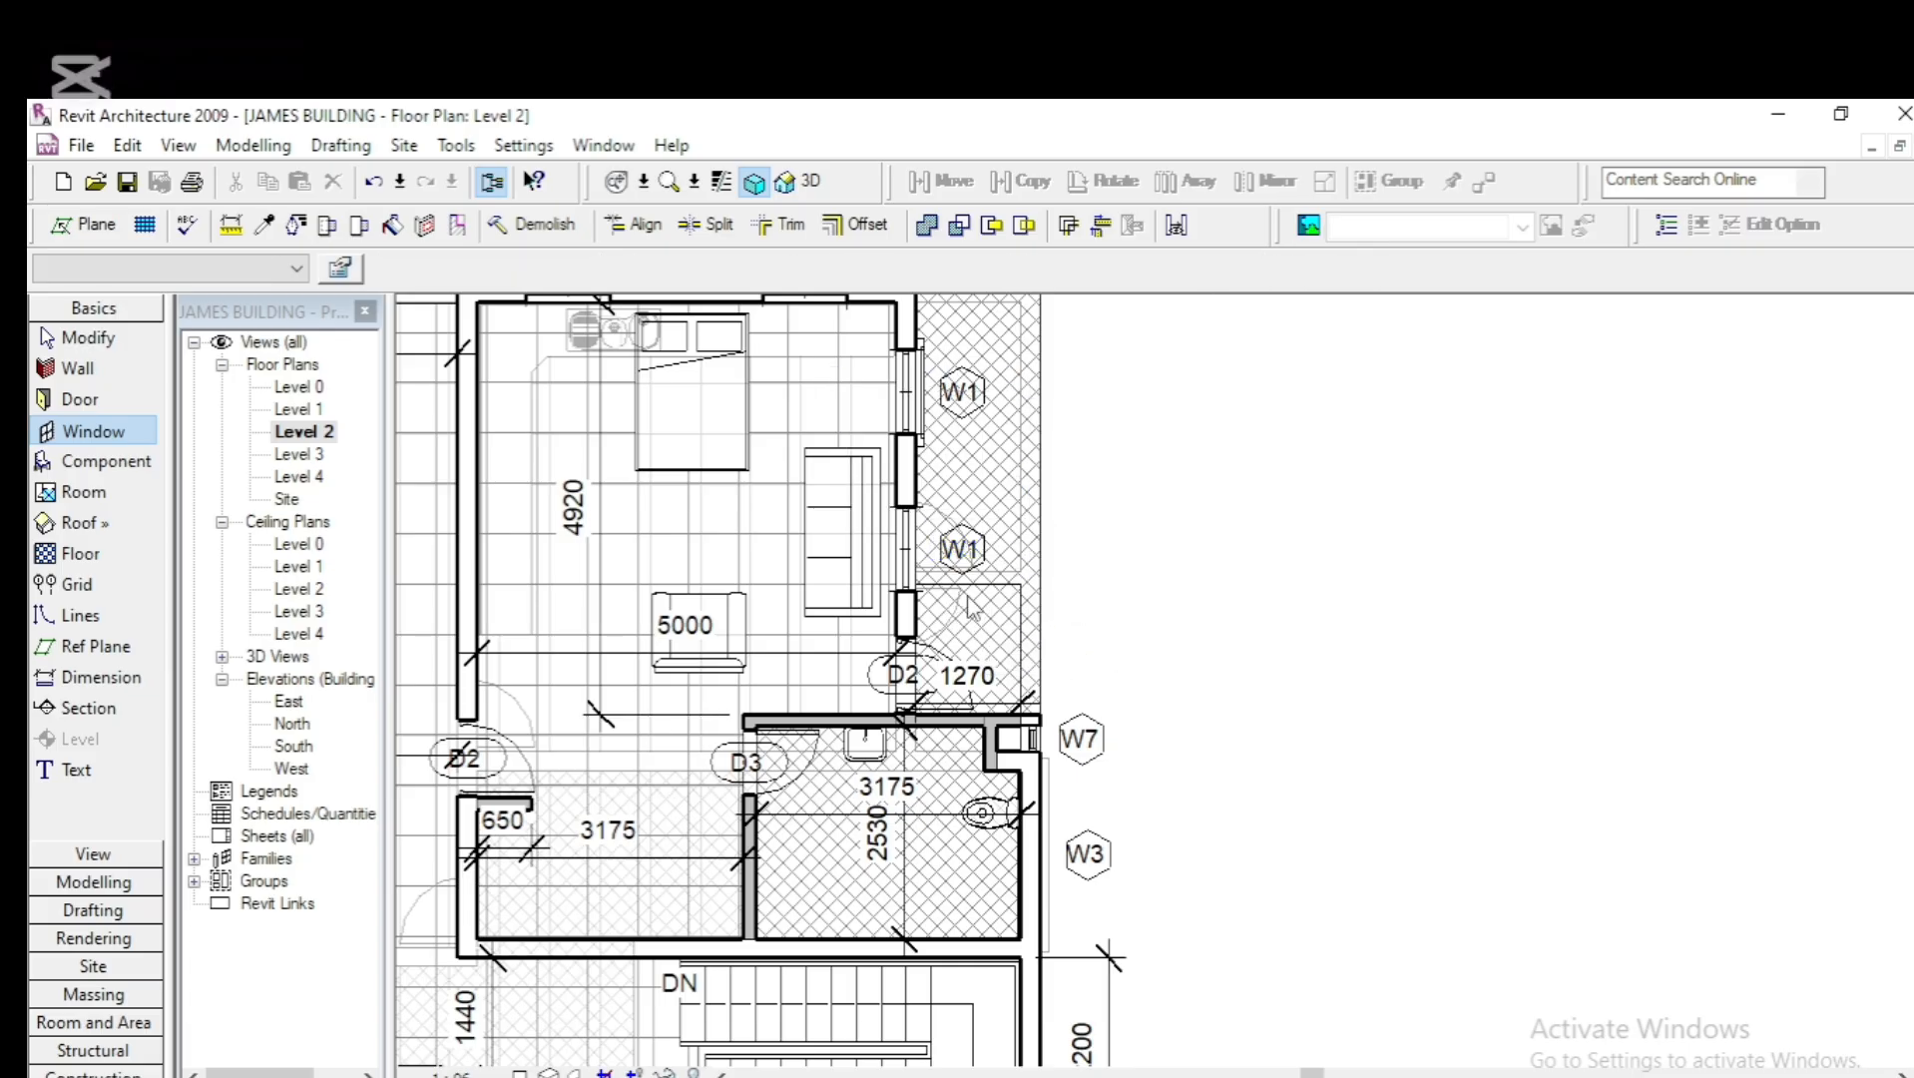
In the 3D view, nudge the framed upper-floor window down until its head sits just below the top of the frame opening
left_click(812, 181)
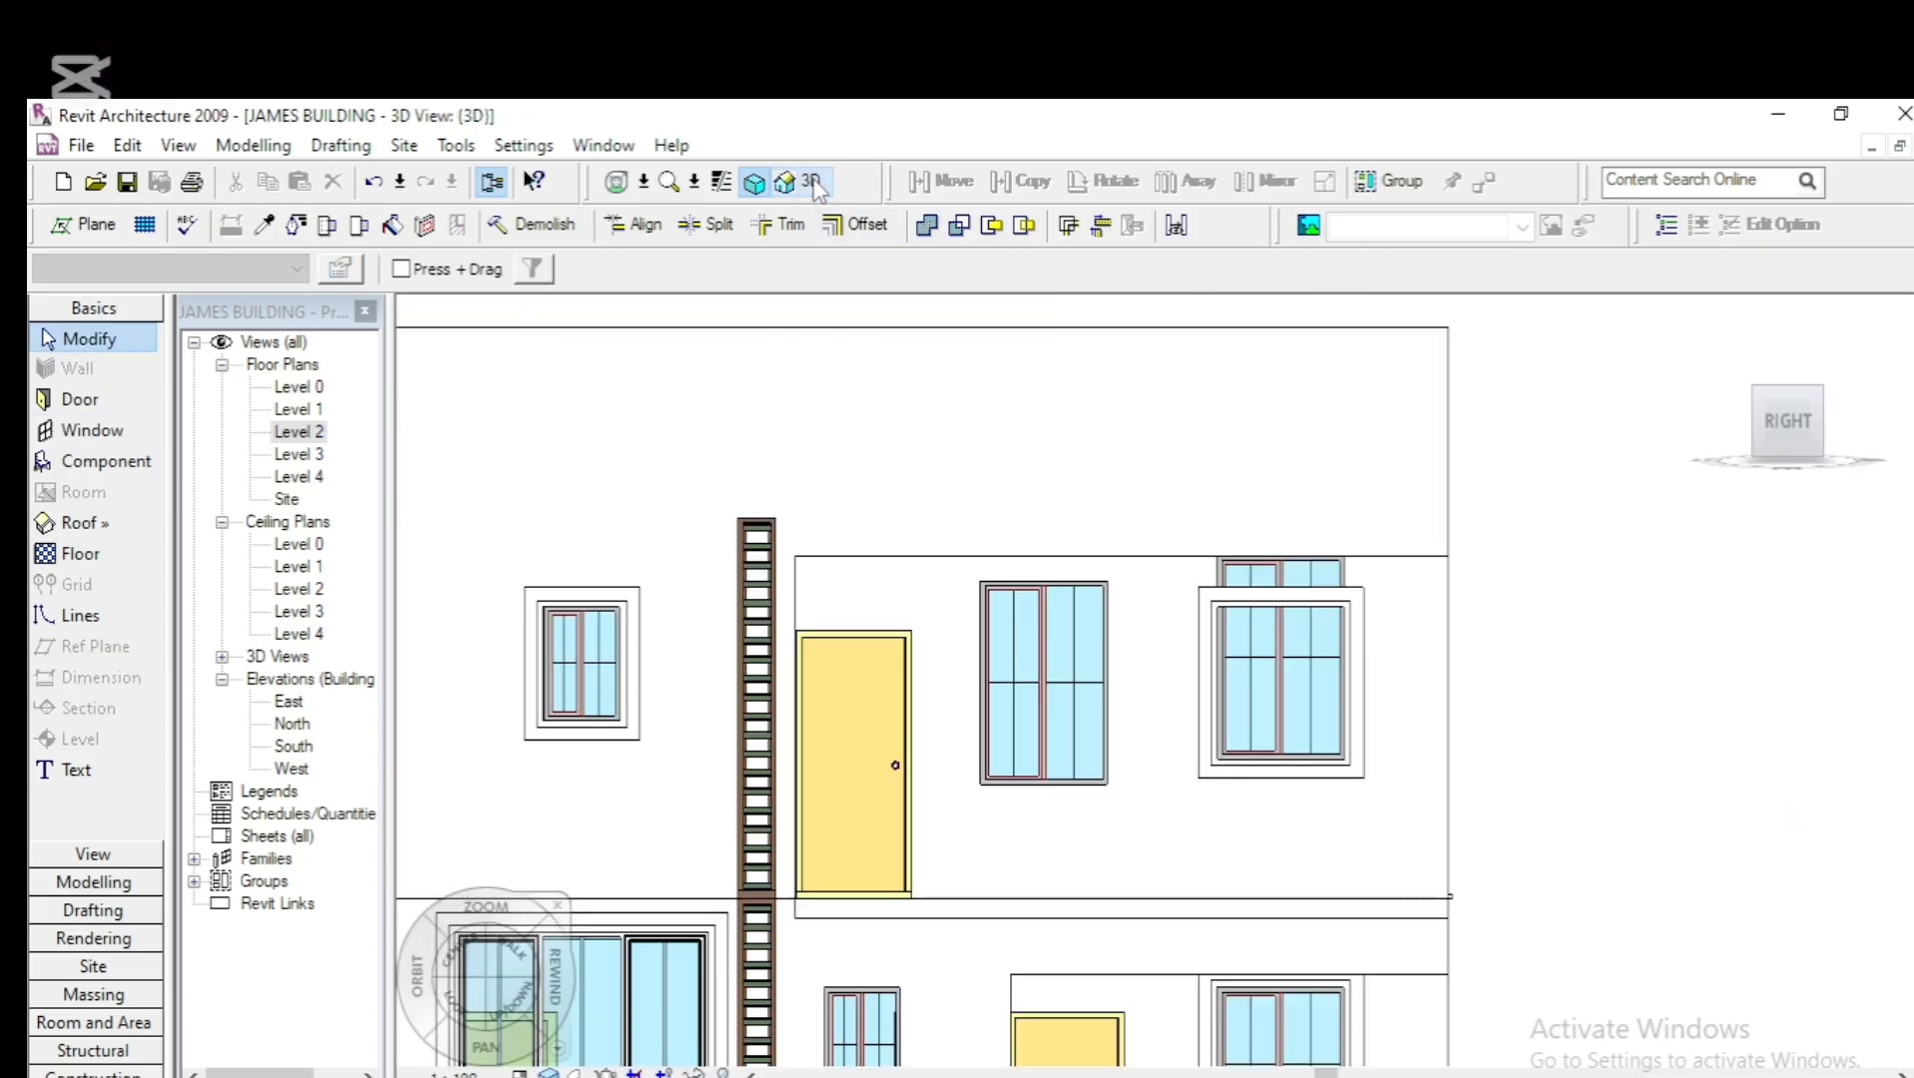
left_click(1278, 686)
scroll(1312, 721, "up", 3)
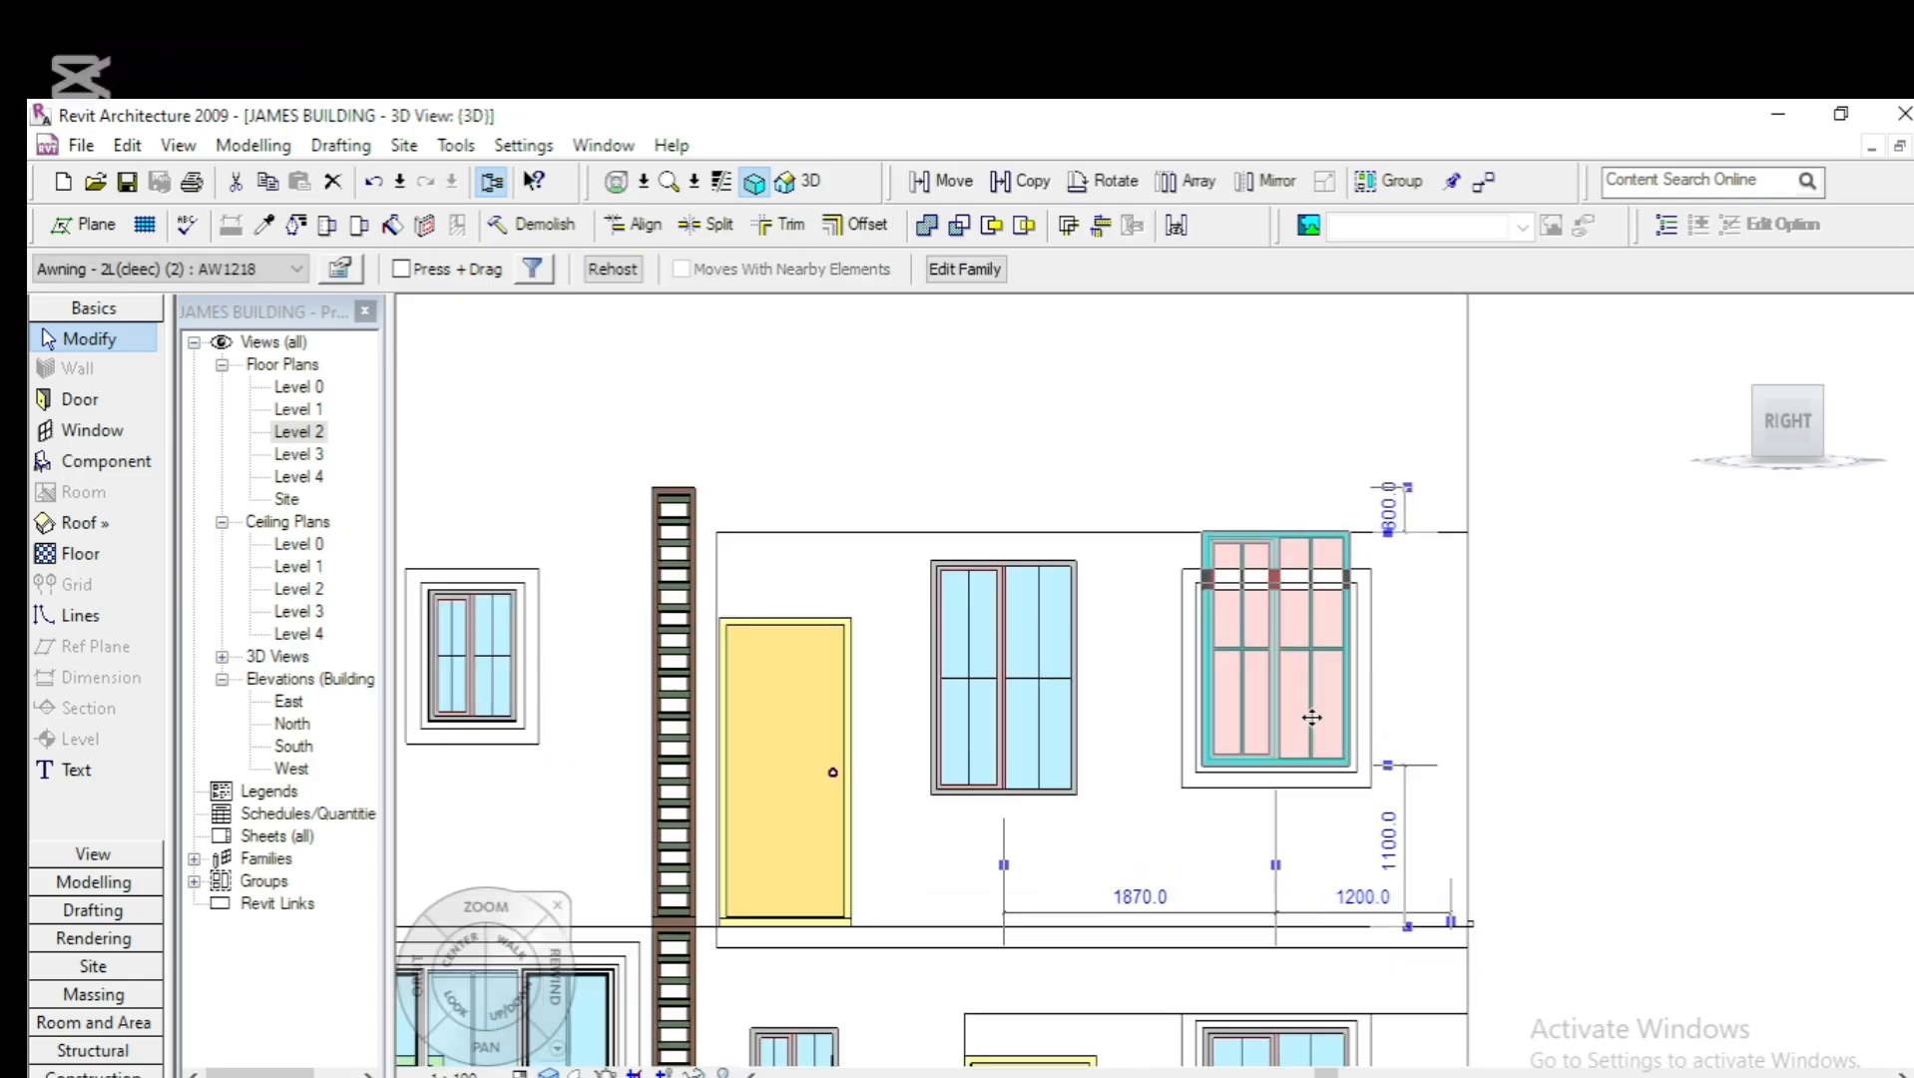
left_click(1523, 720)
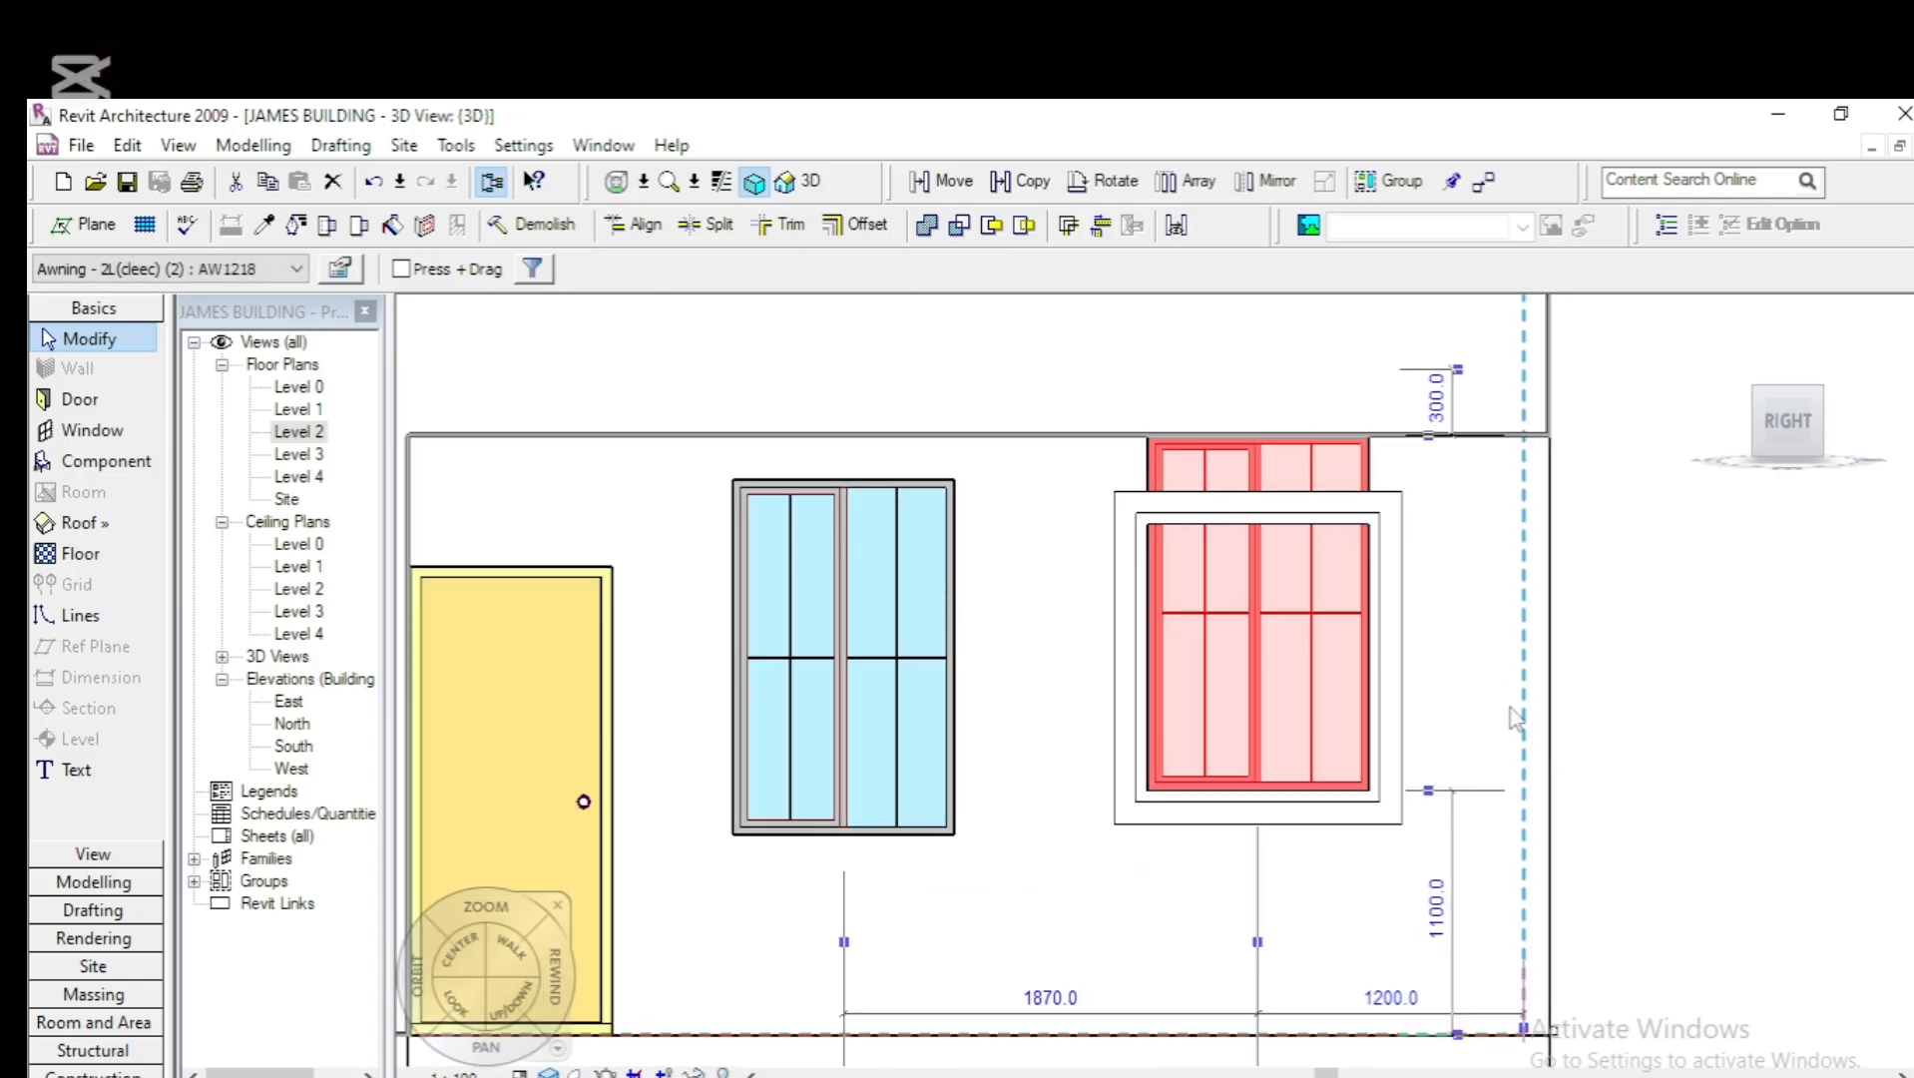
key("Down")
key("Down")
key("Down")
key("Down")
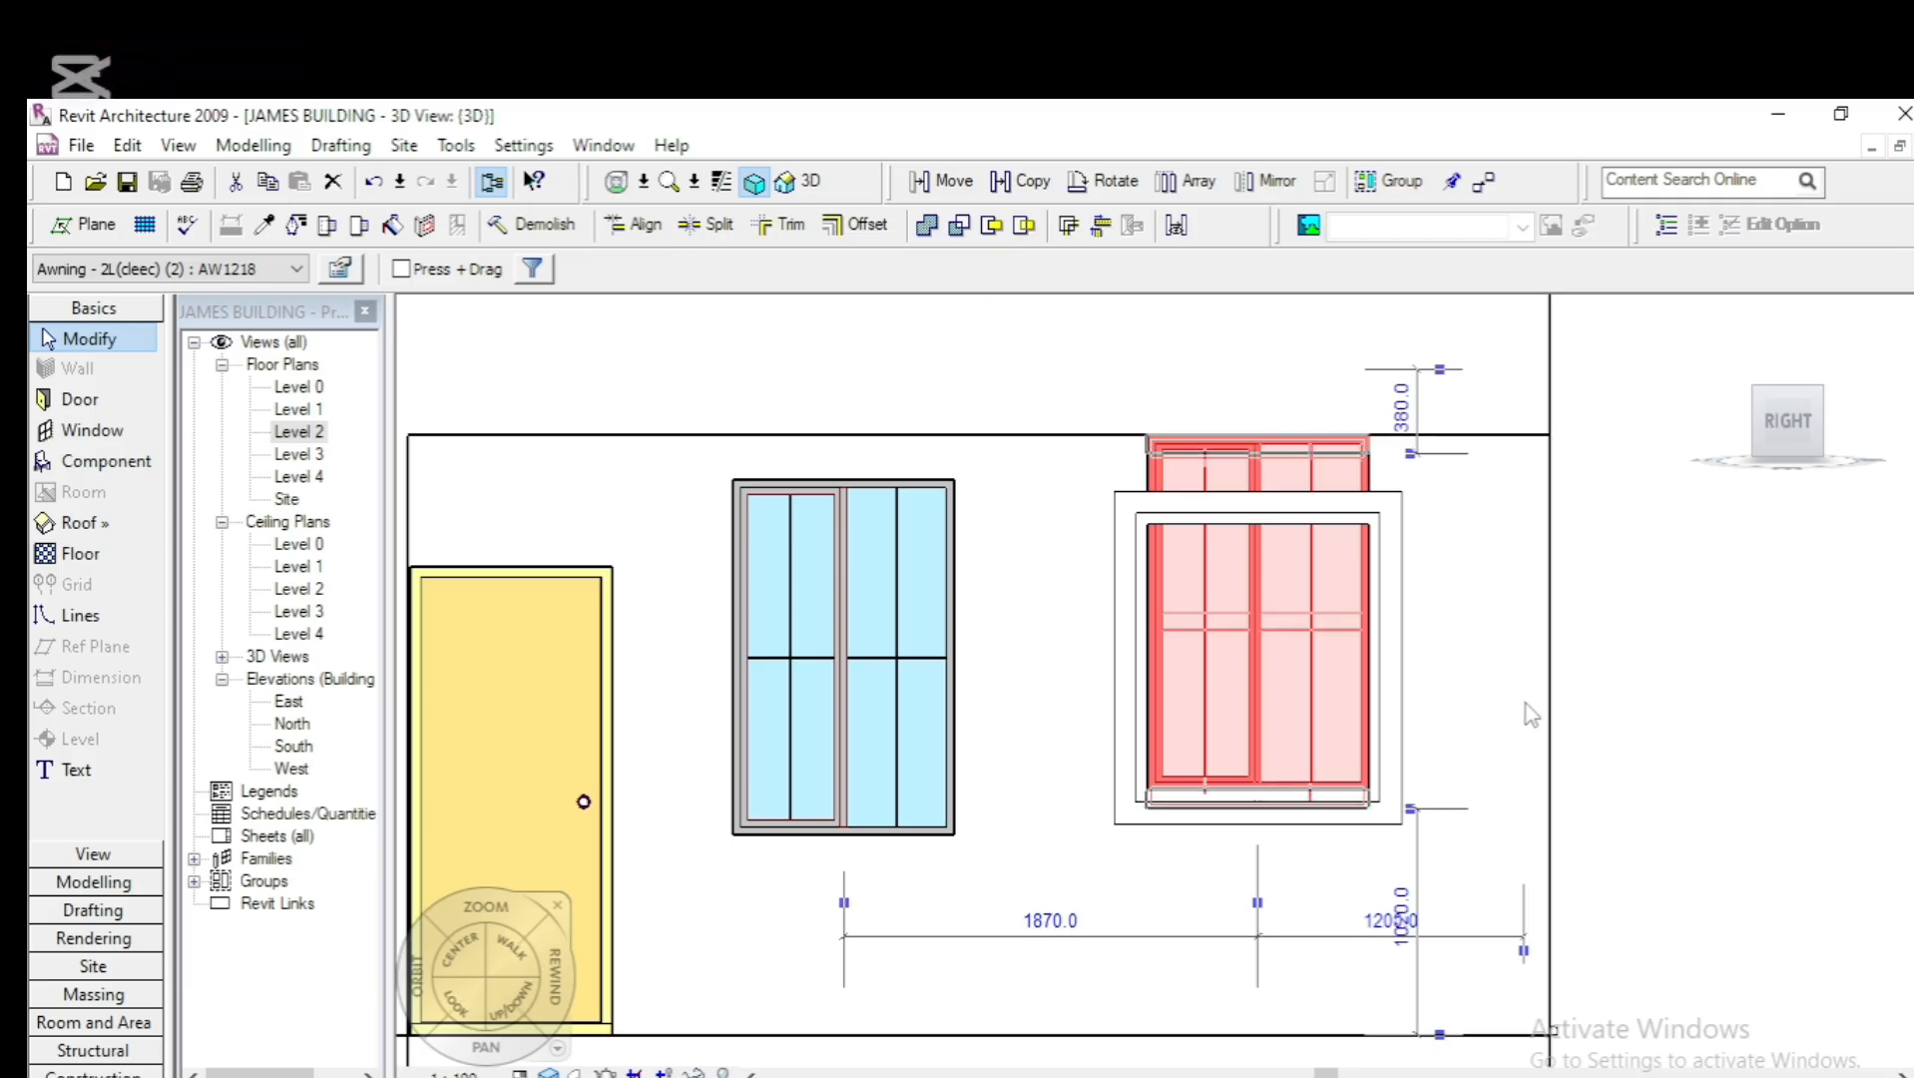
key("Down")
key("Down")
key("Down")
key("Down")
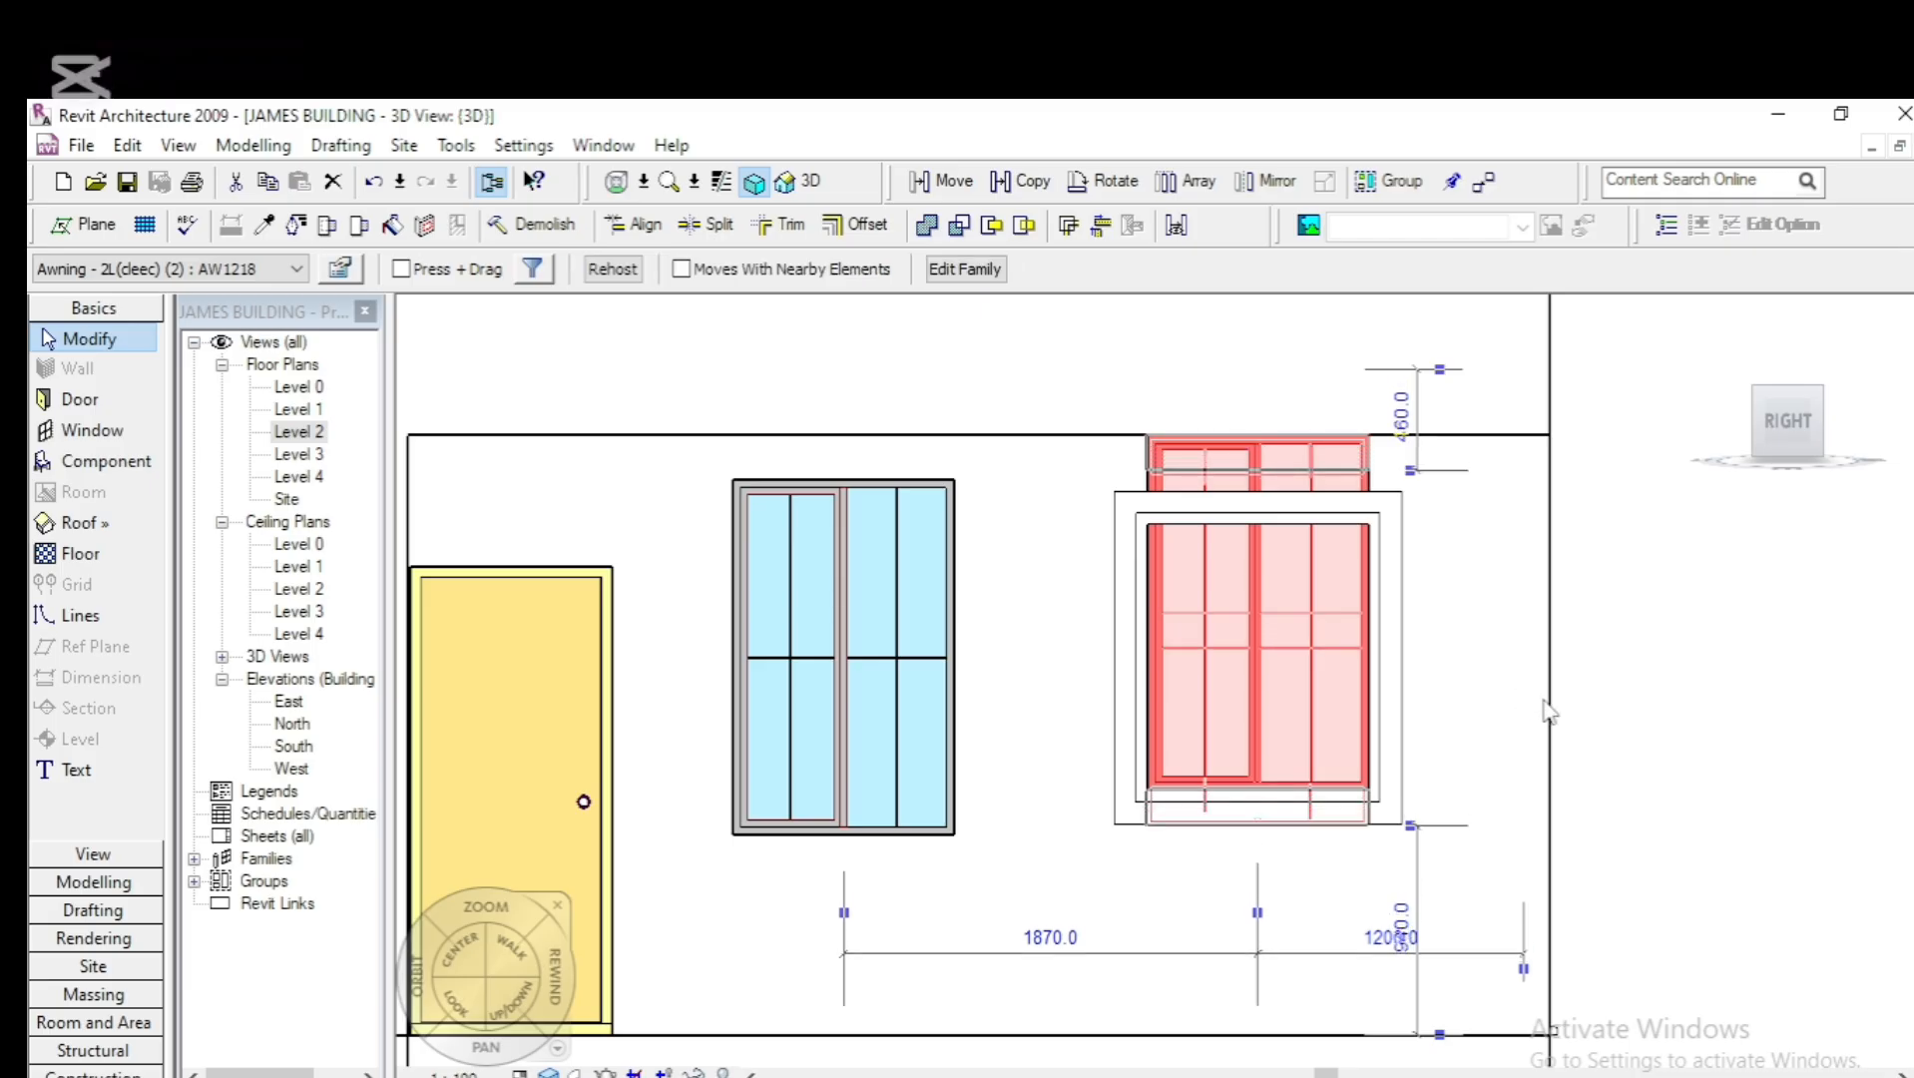
key("Down")
key("Down")
key("Down")
key("Down")
key("Down")
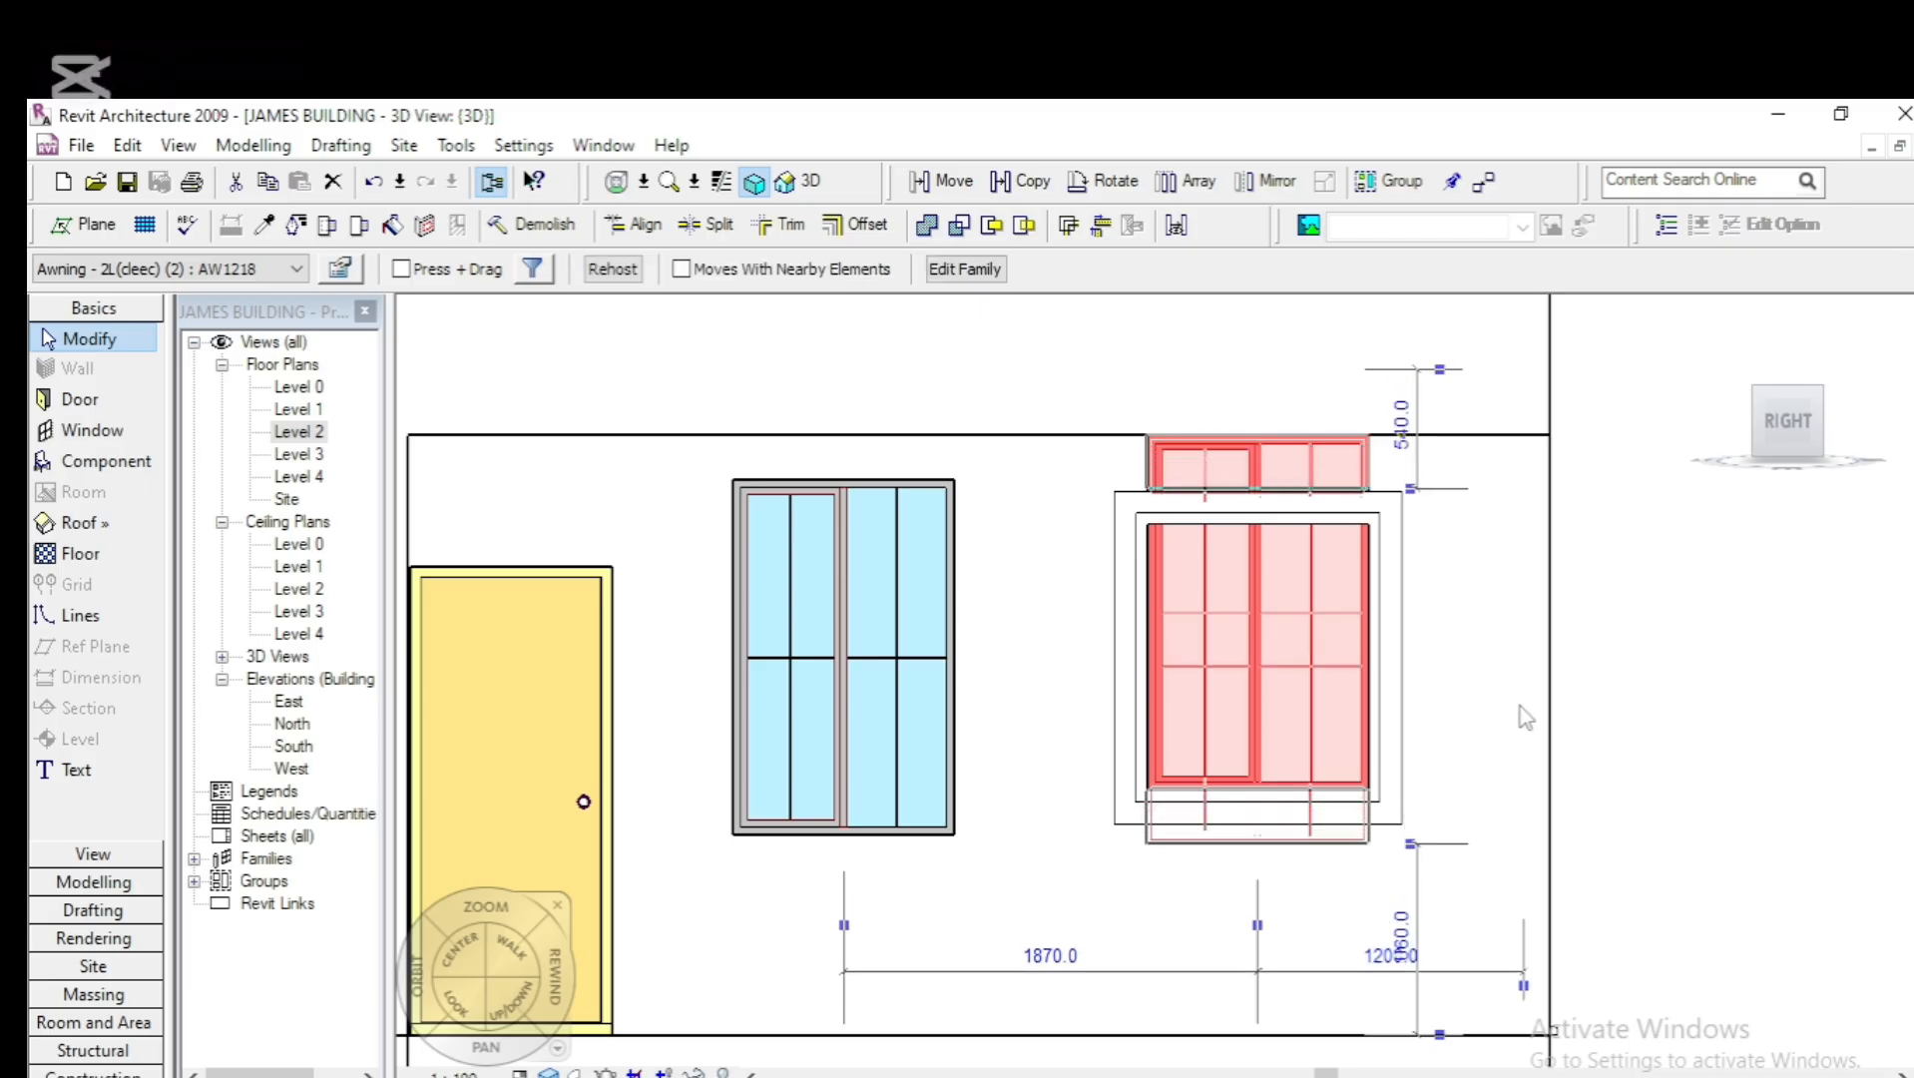
key("Down")
key("Down")
key("Down")
key("Down")
key("Down")
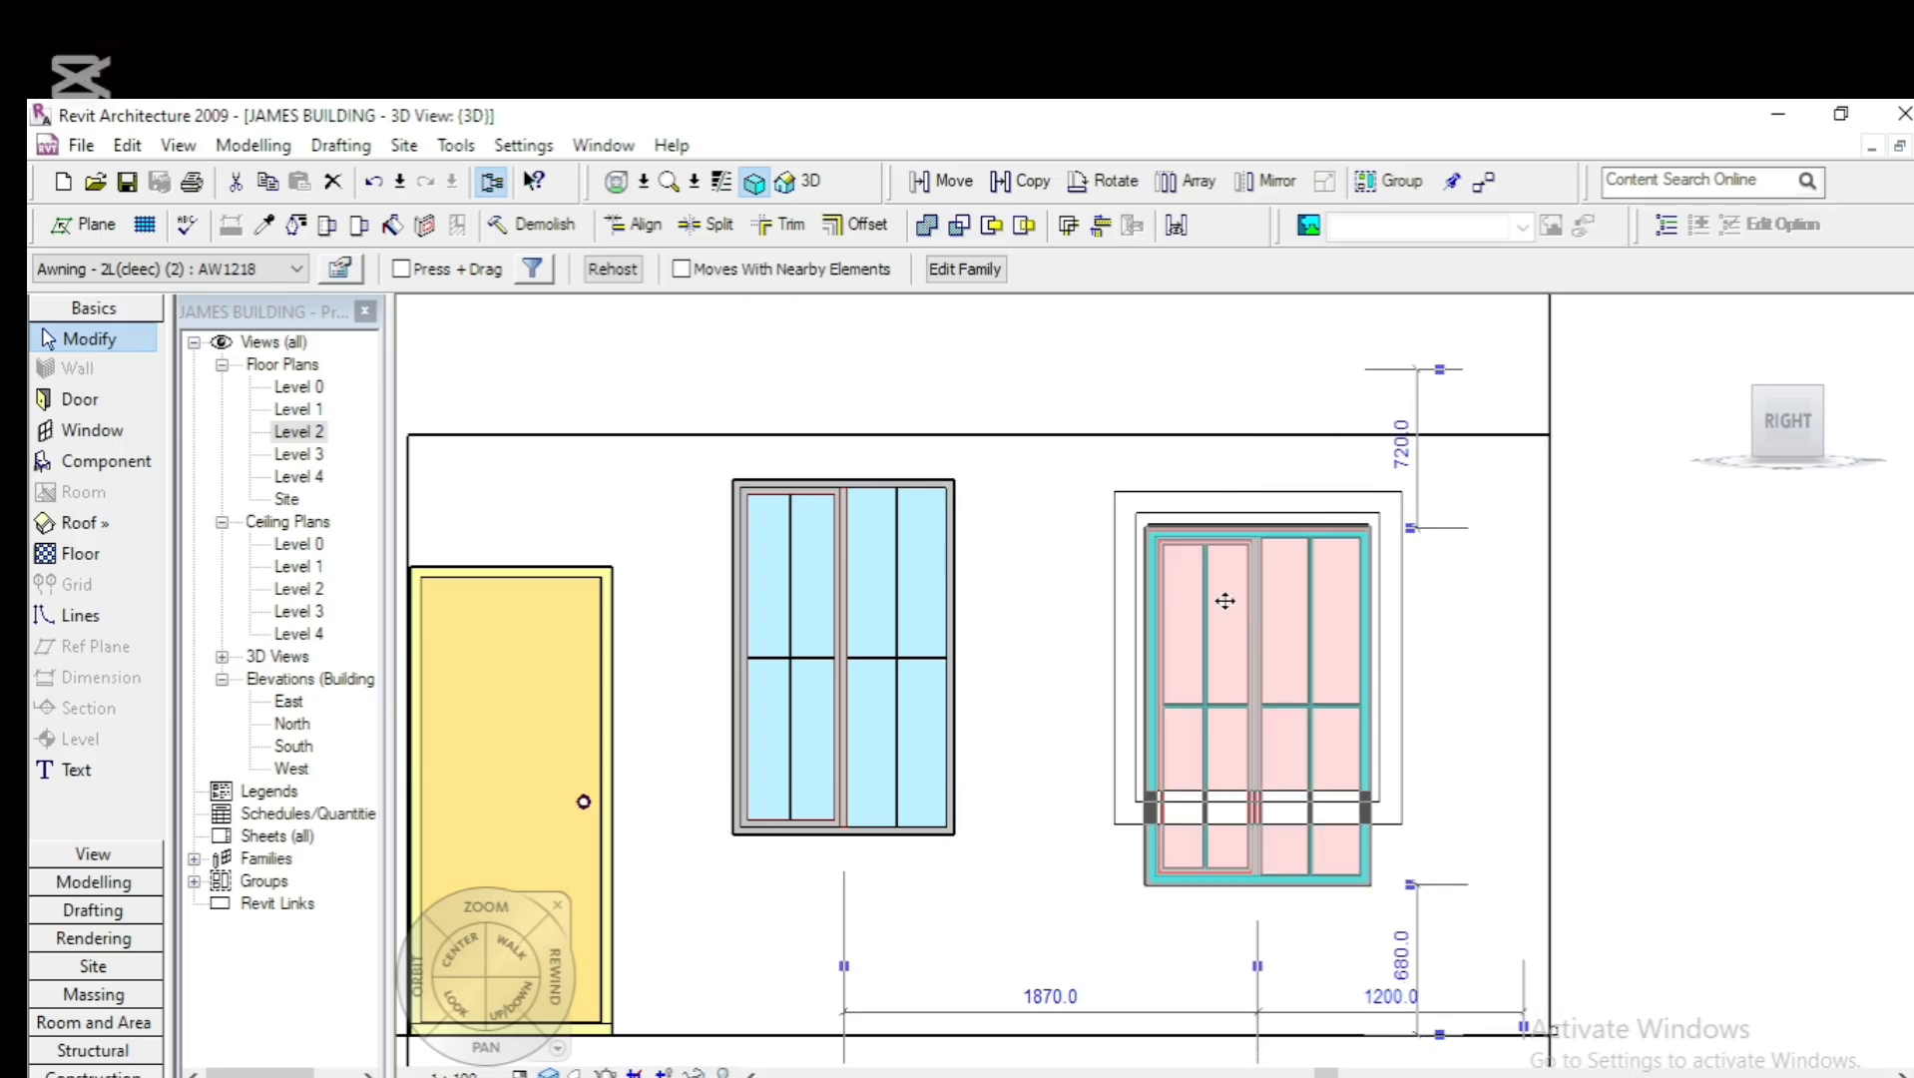
Fine-nudge the framed window upward until its top edge lines up with the frame opening
scroll(1234, 526, "up", 5)
left_click(1780, 729)
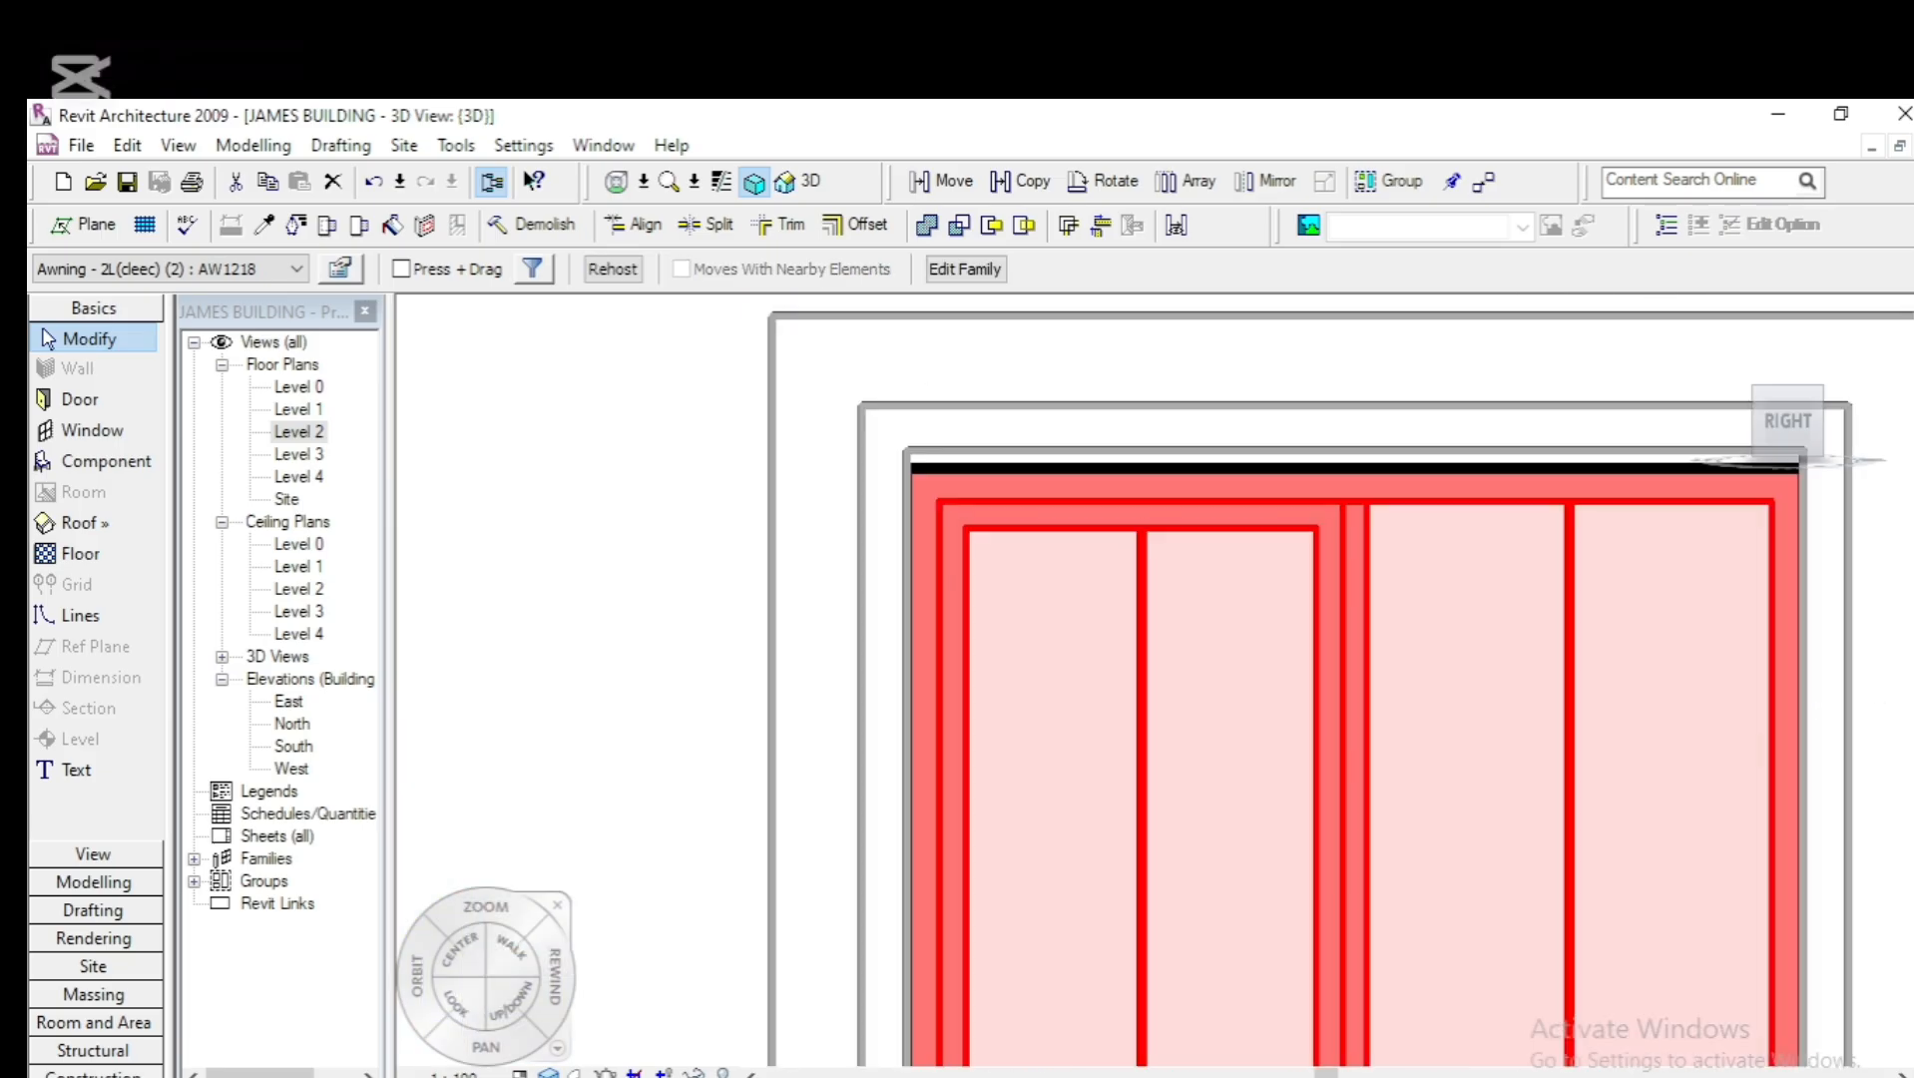
key("Up")
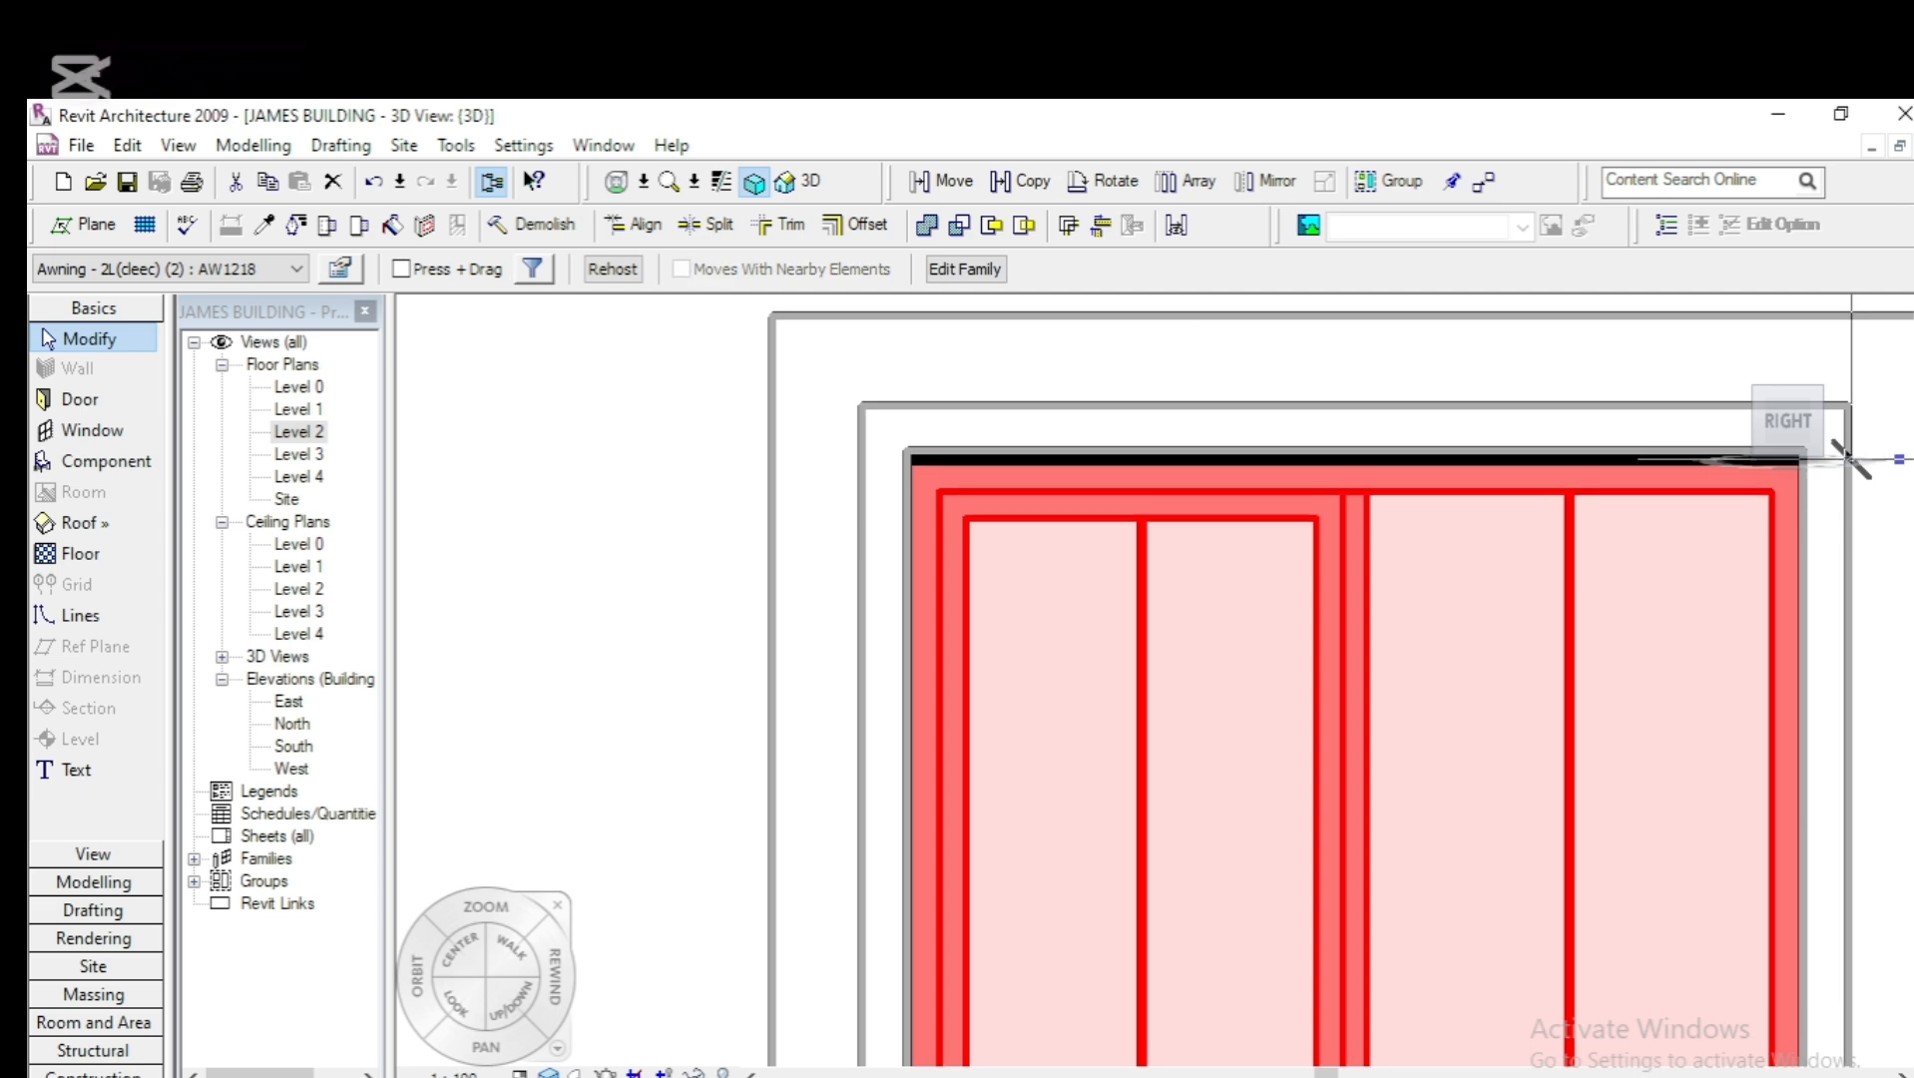
key("Up")
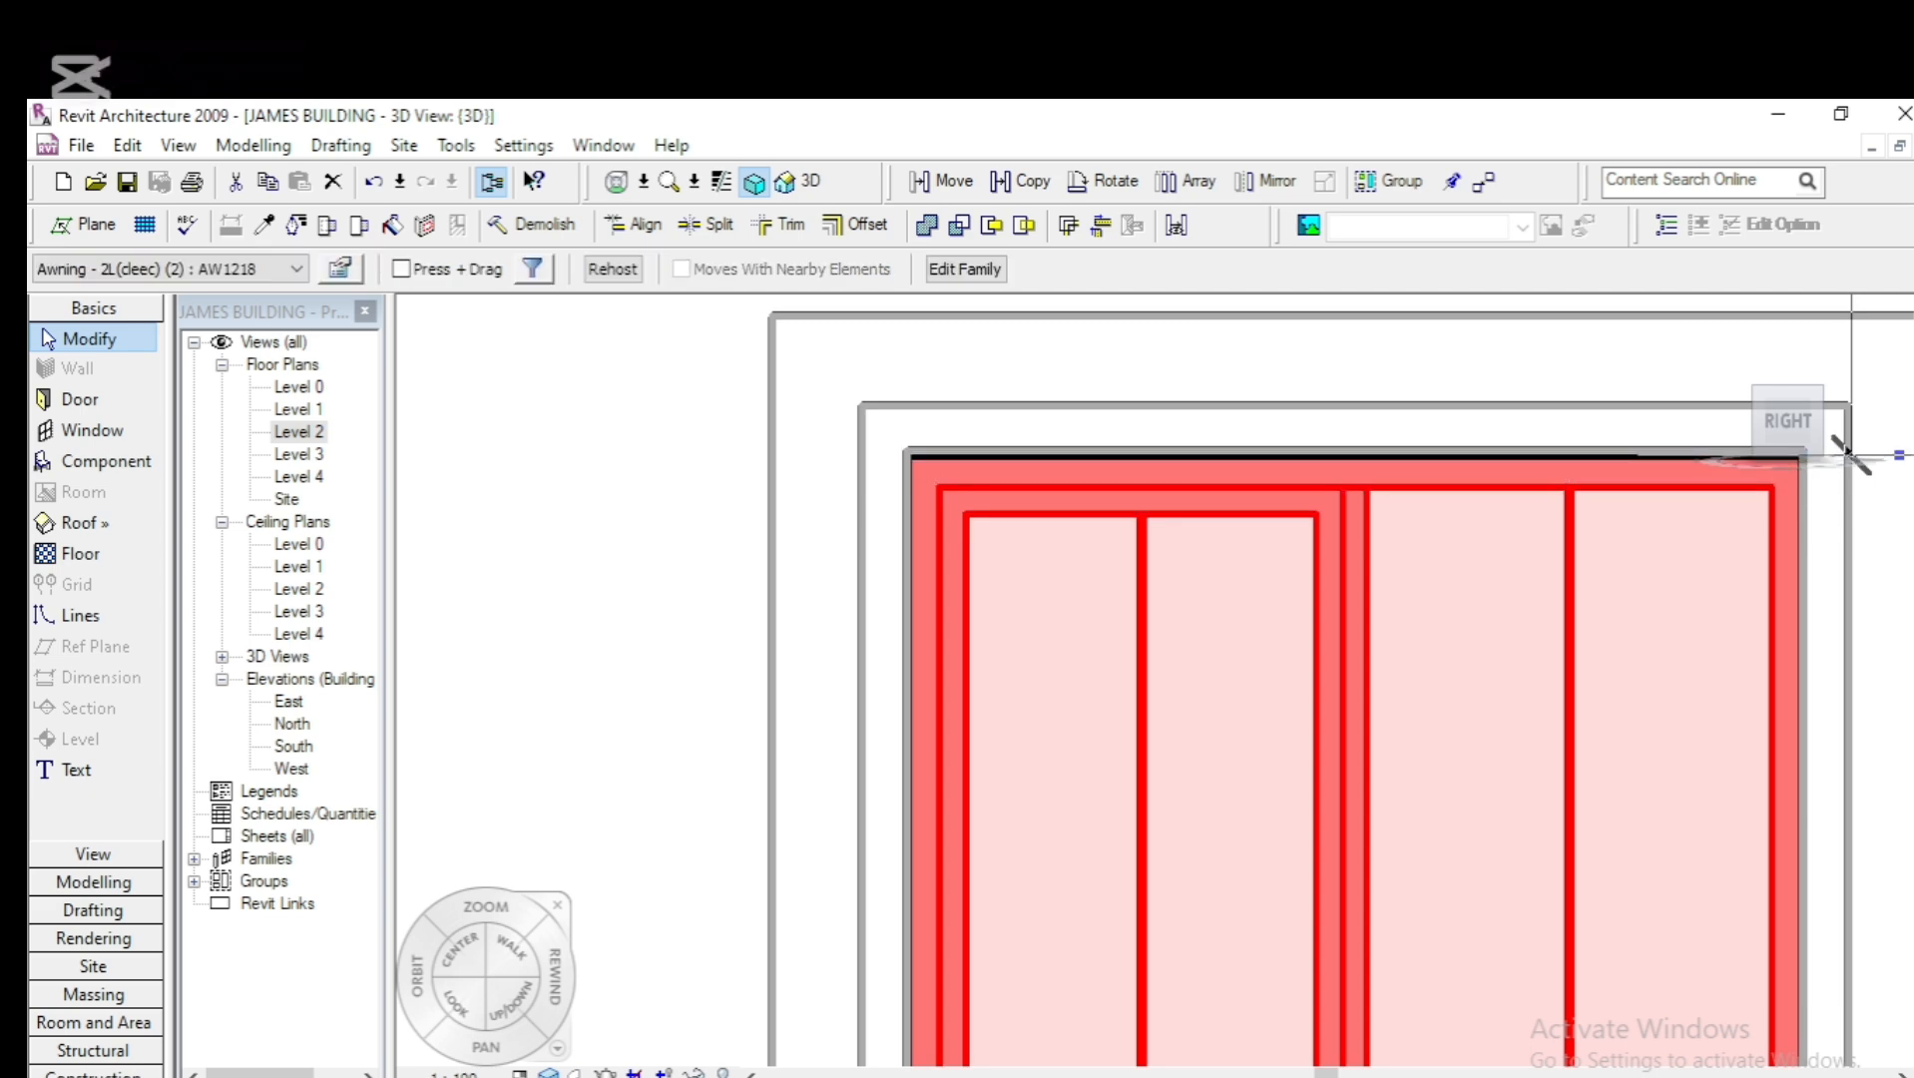
key("Up")
scroll(1906, 579, "down", 3)
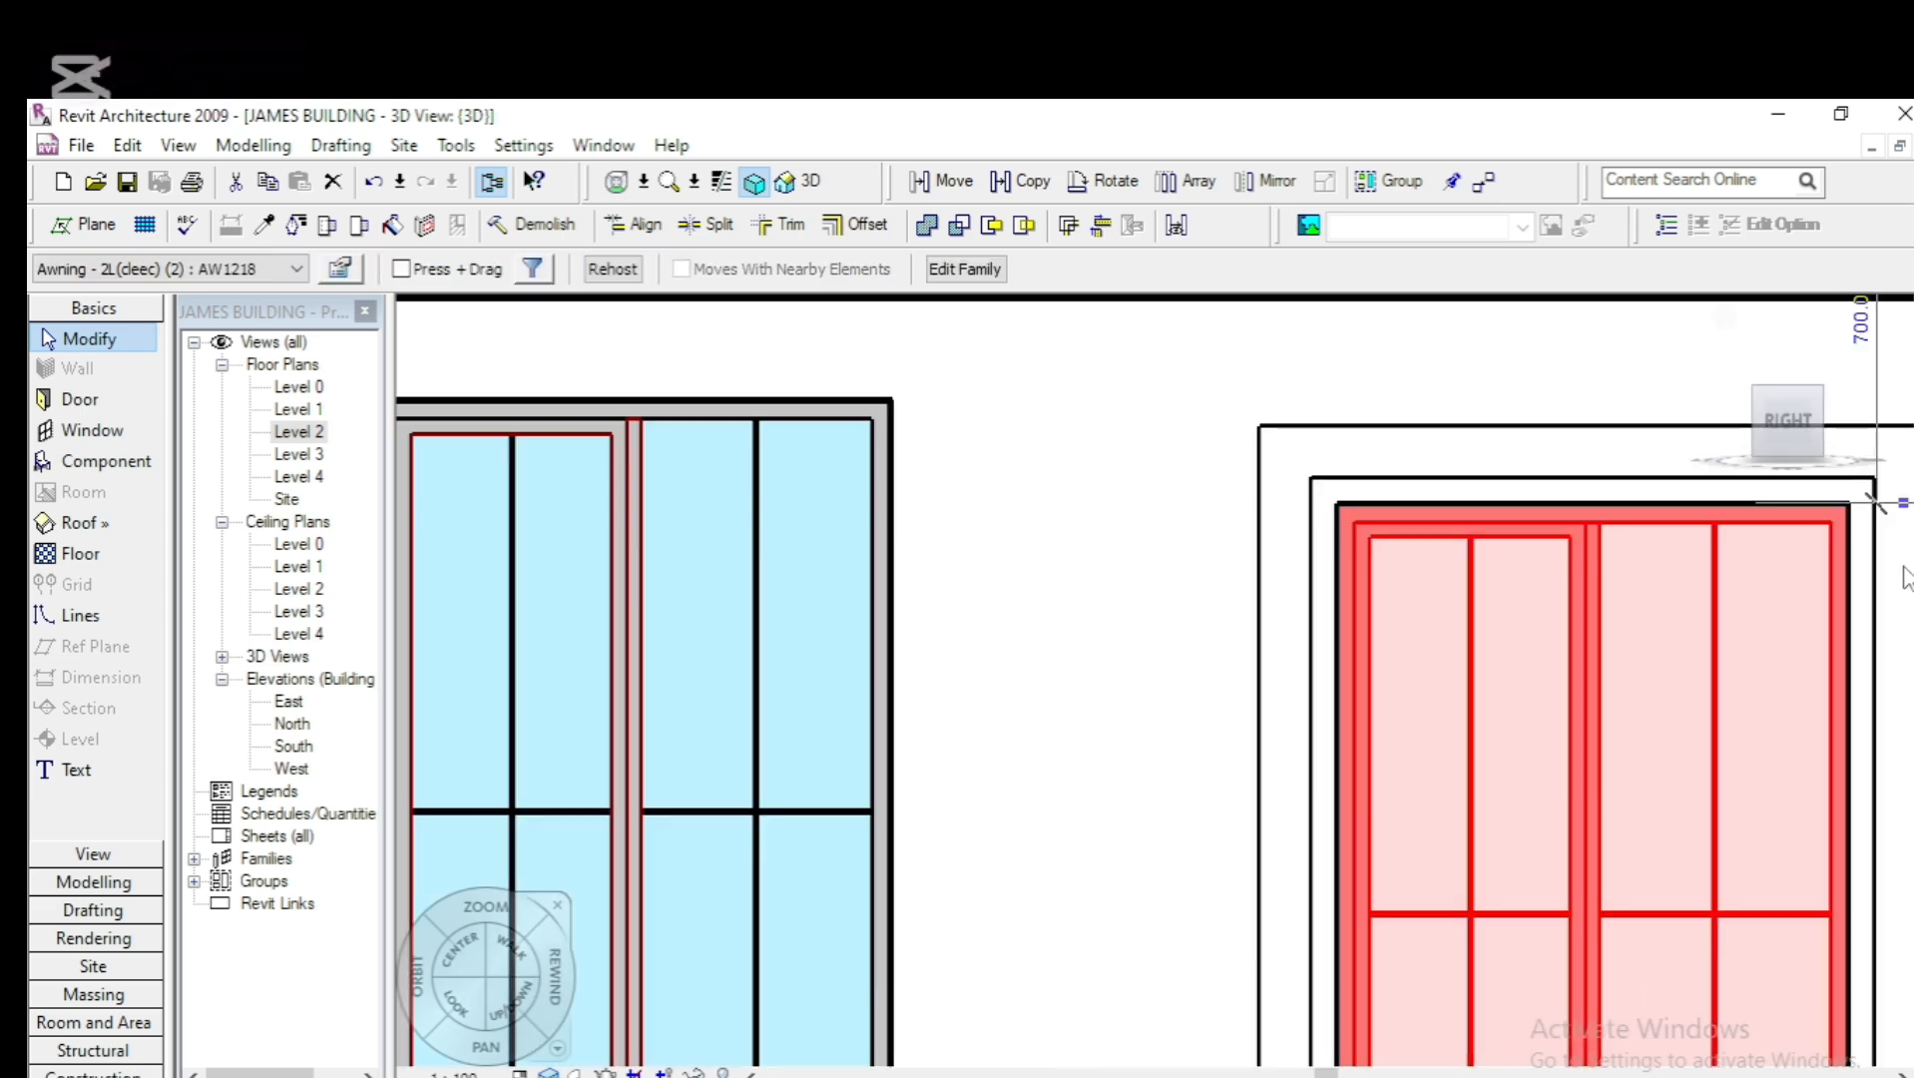
scroll(1419, 468, "down", 3)
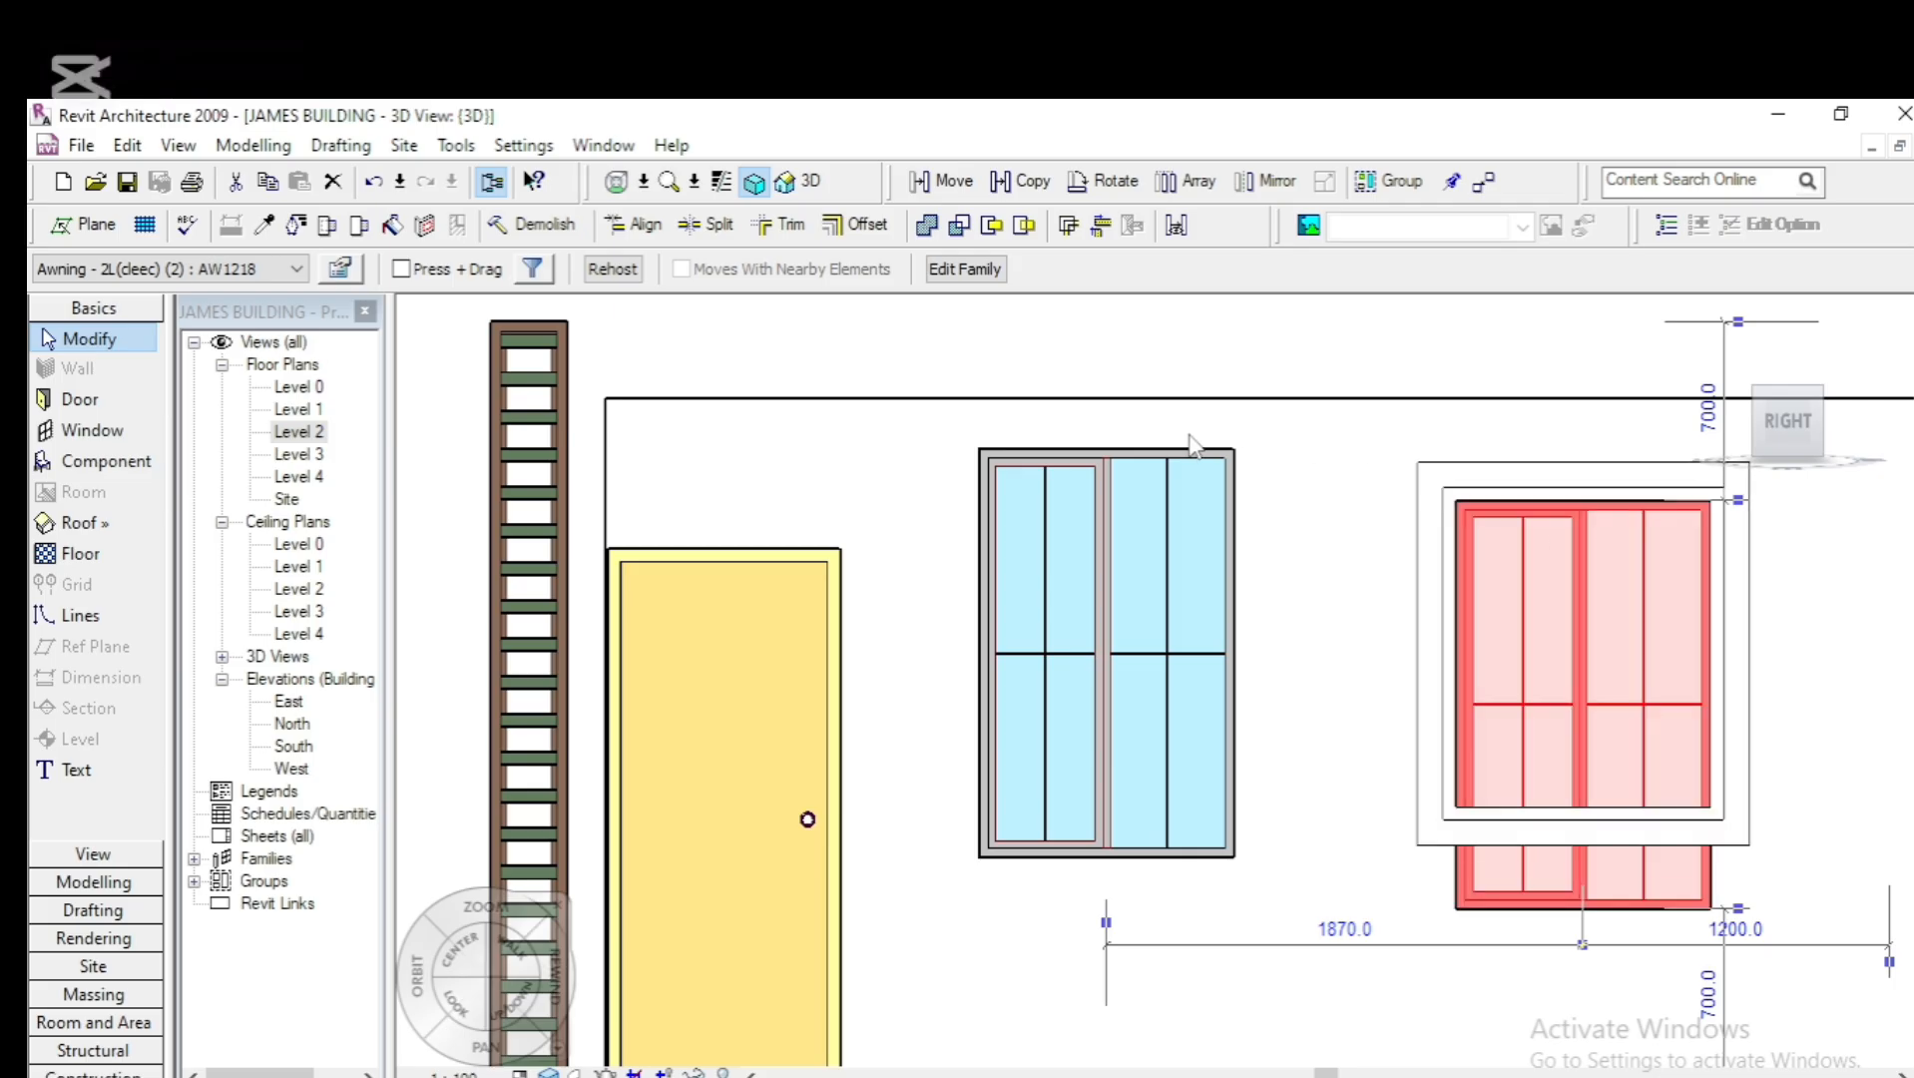
Set the new window's head distance below the level above to 700, matching the framed window
left_click(1137, 461)
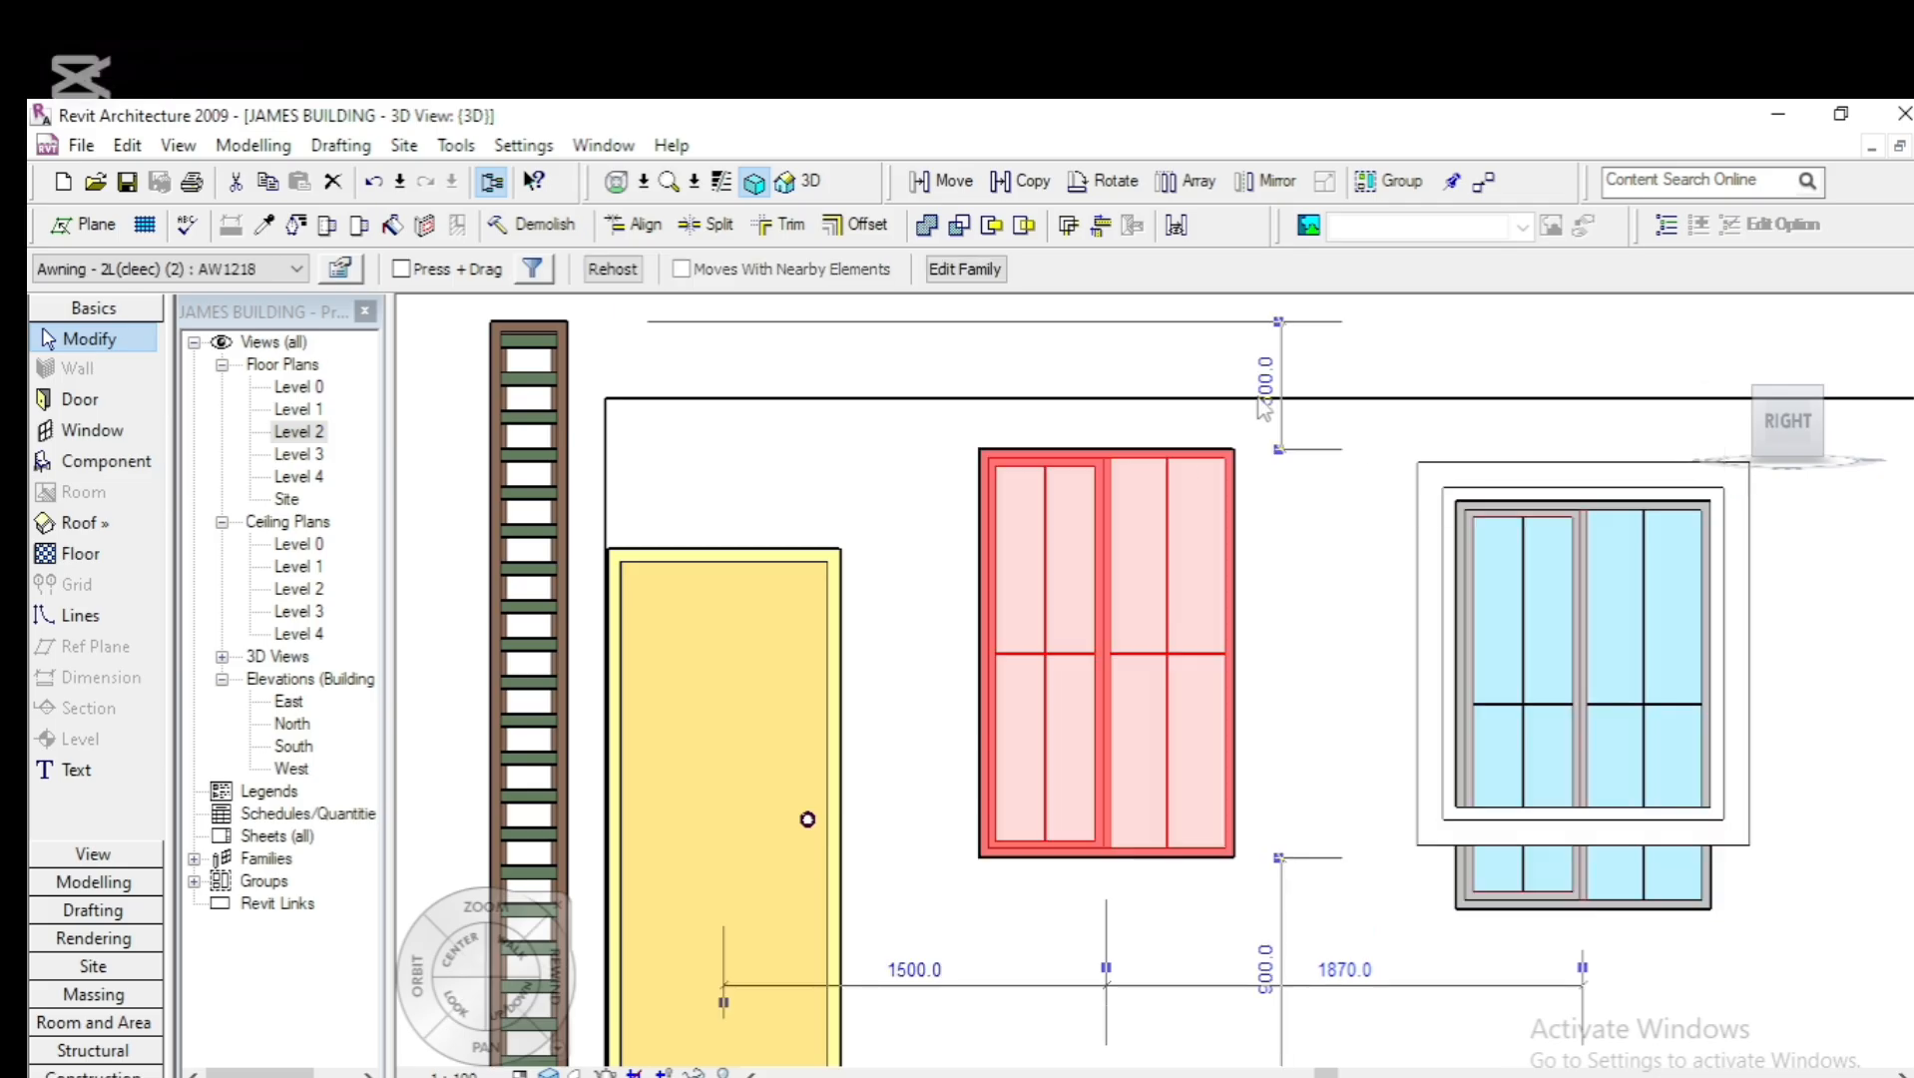
left_click(1265, 404)
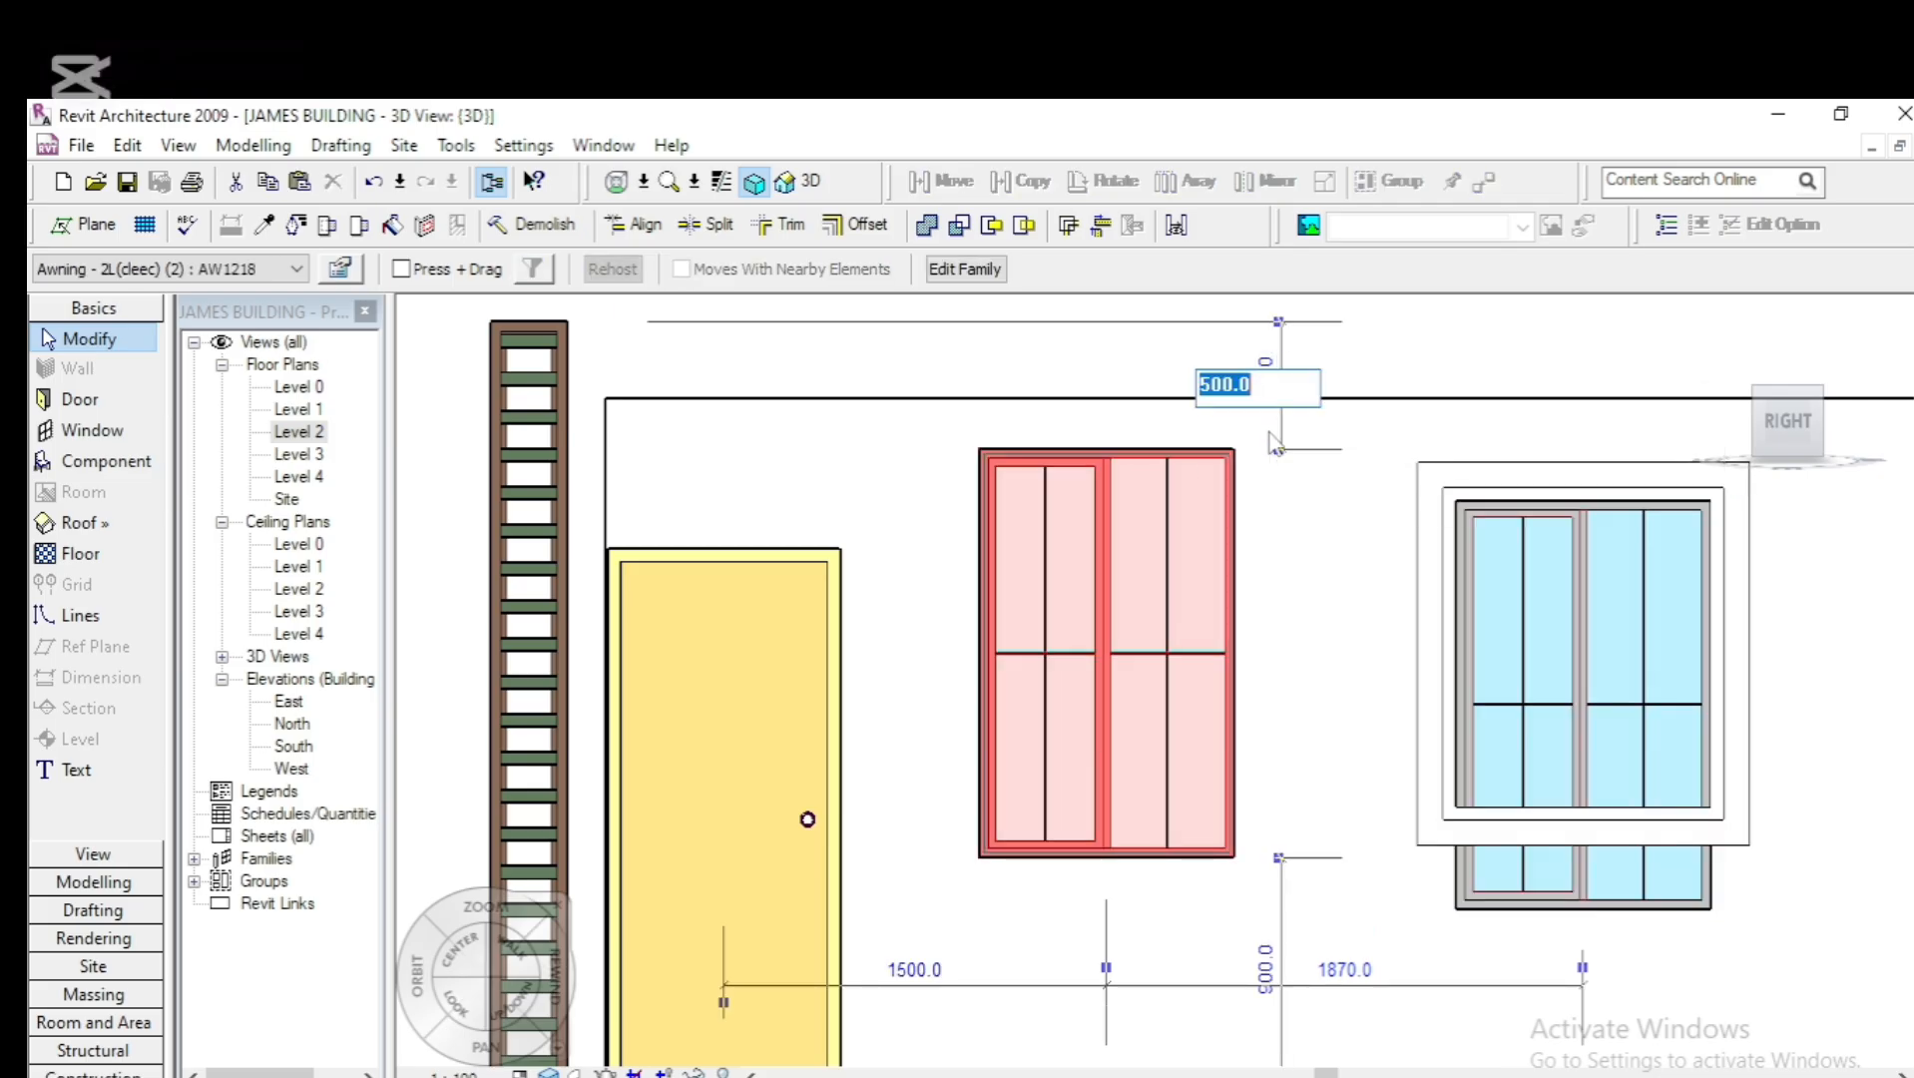
key("Return")
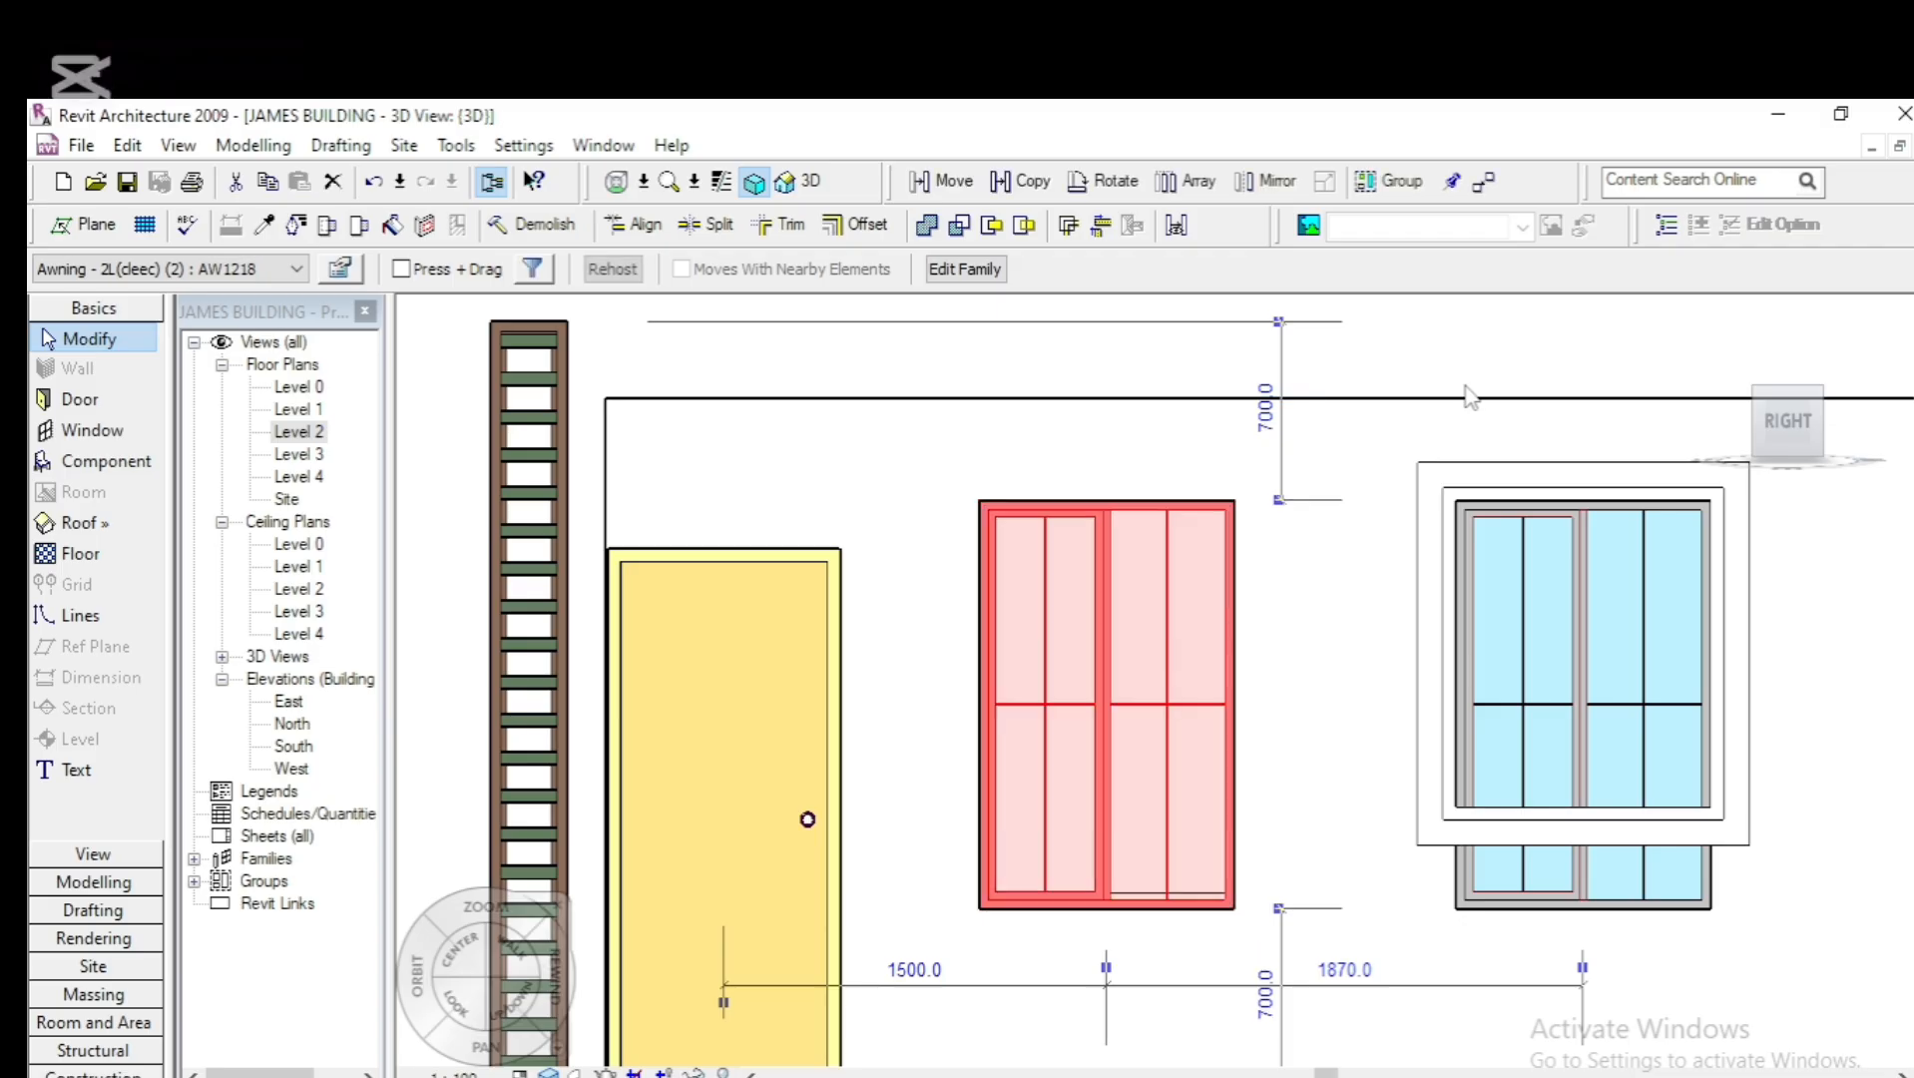
scroll(843, 500, "down", 2)
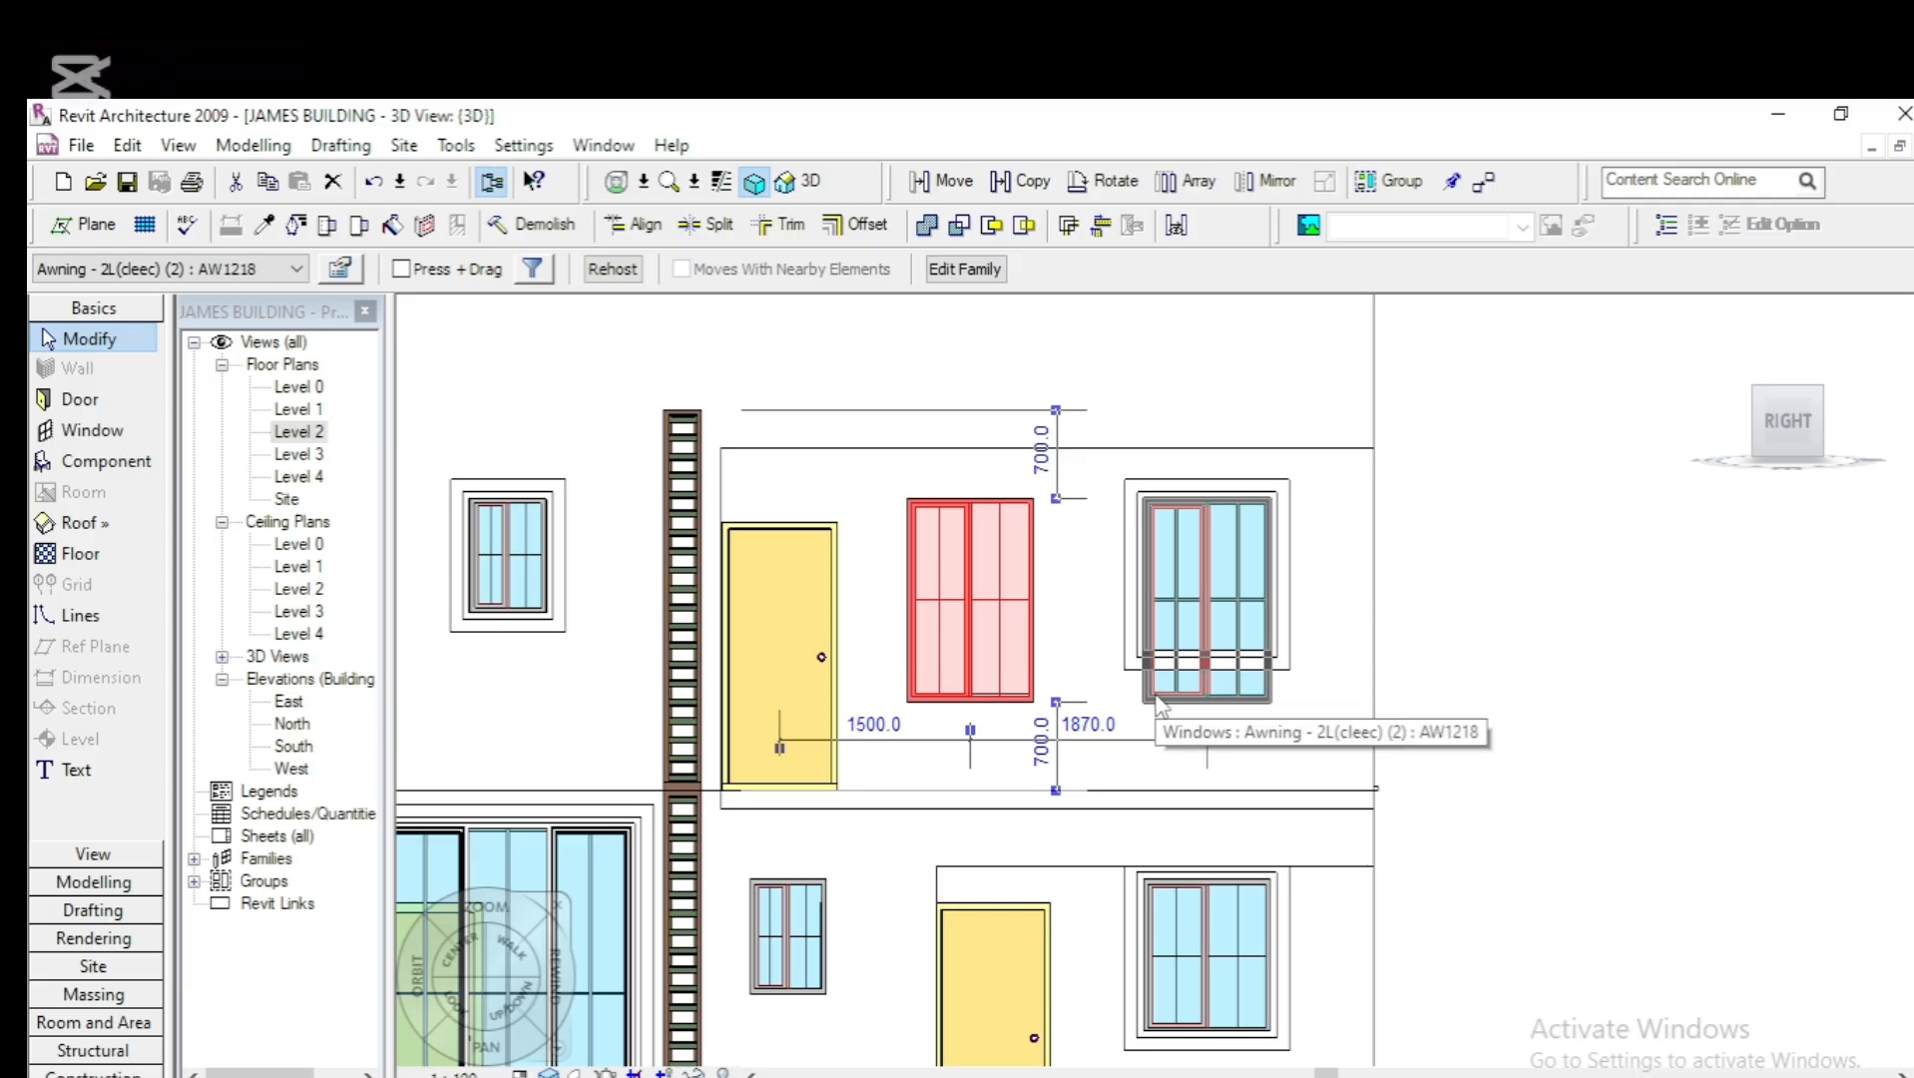
Open the upper-floor window's frame mass for editing, down to the 2D path of its sweep
left_click(1126, 664)
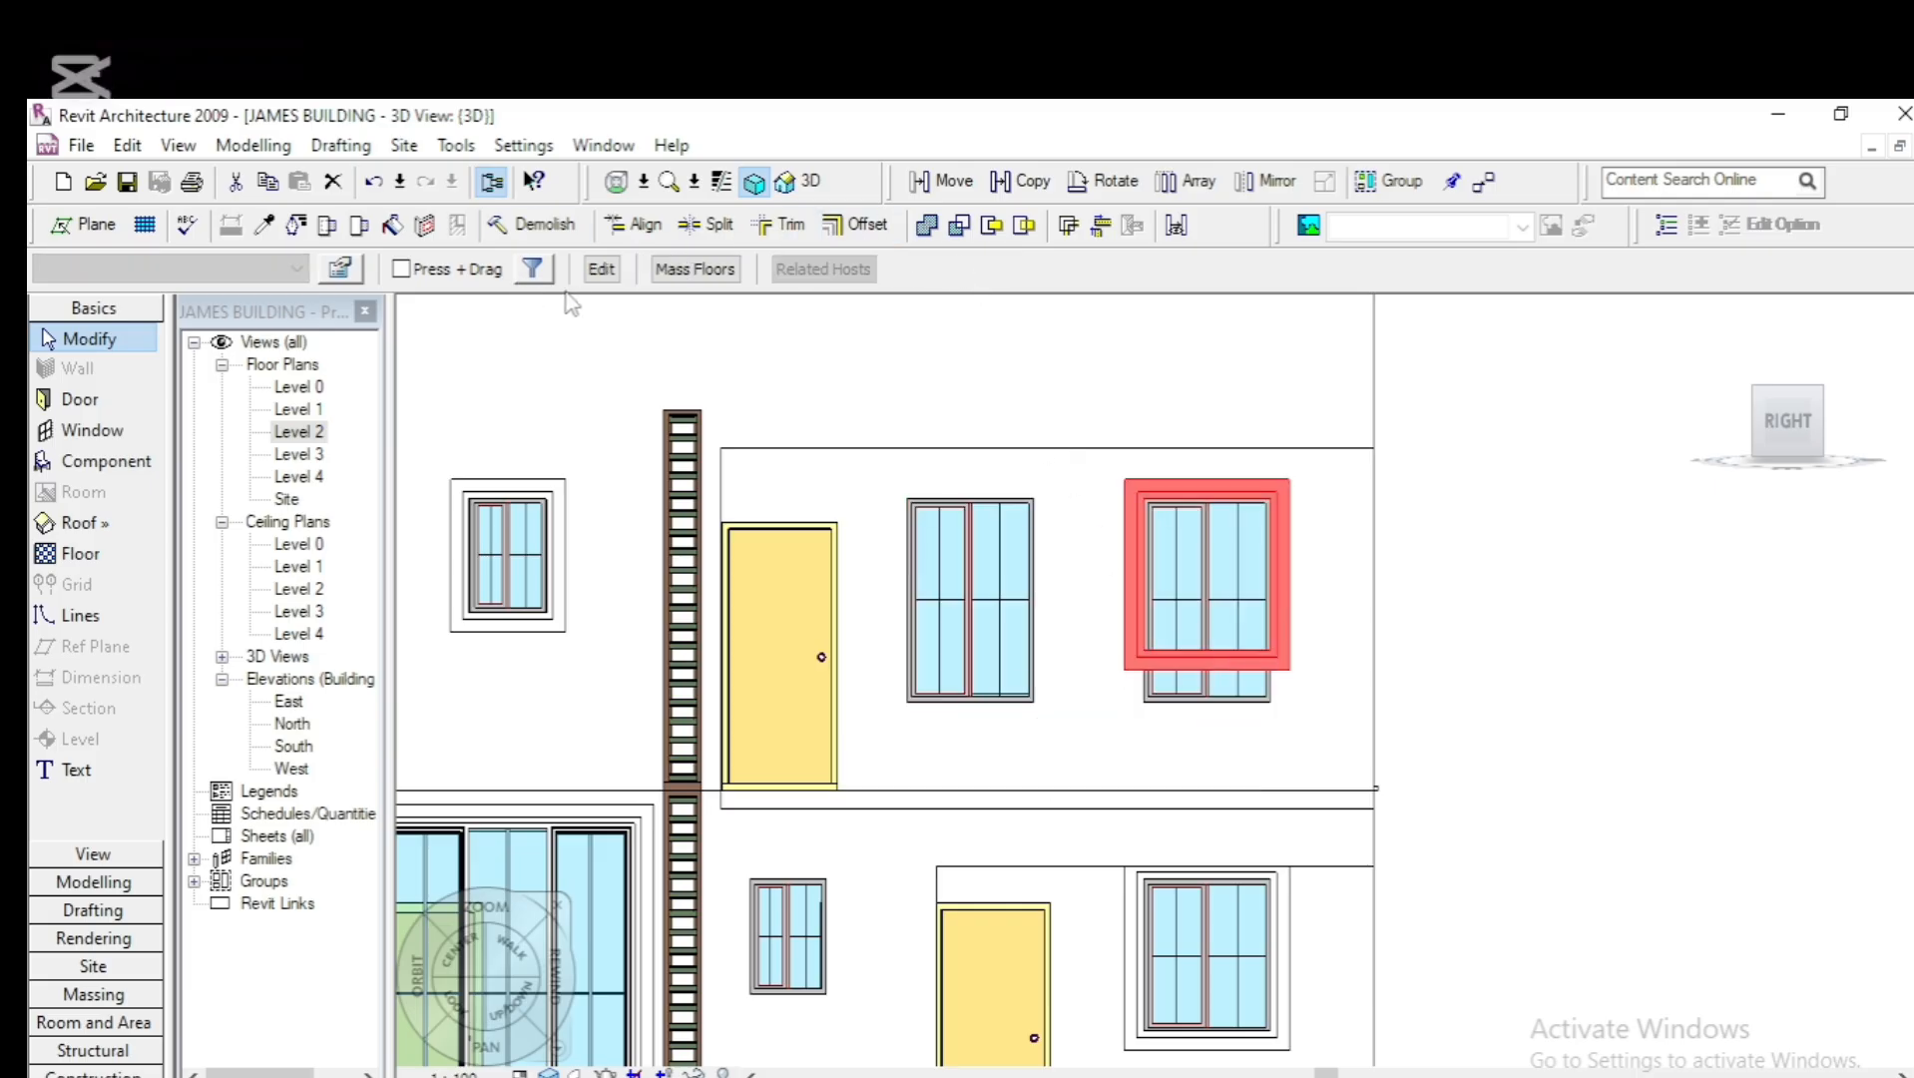
left_click(601, 278)
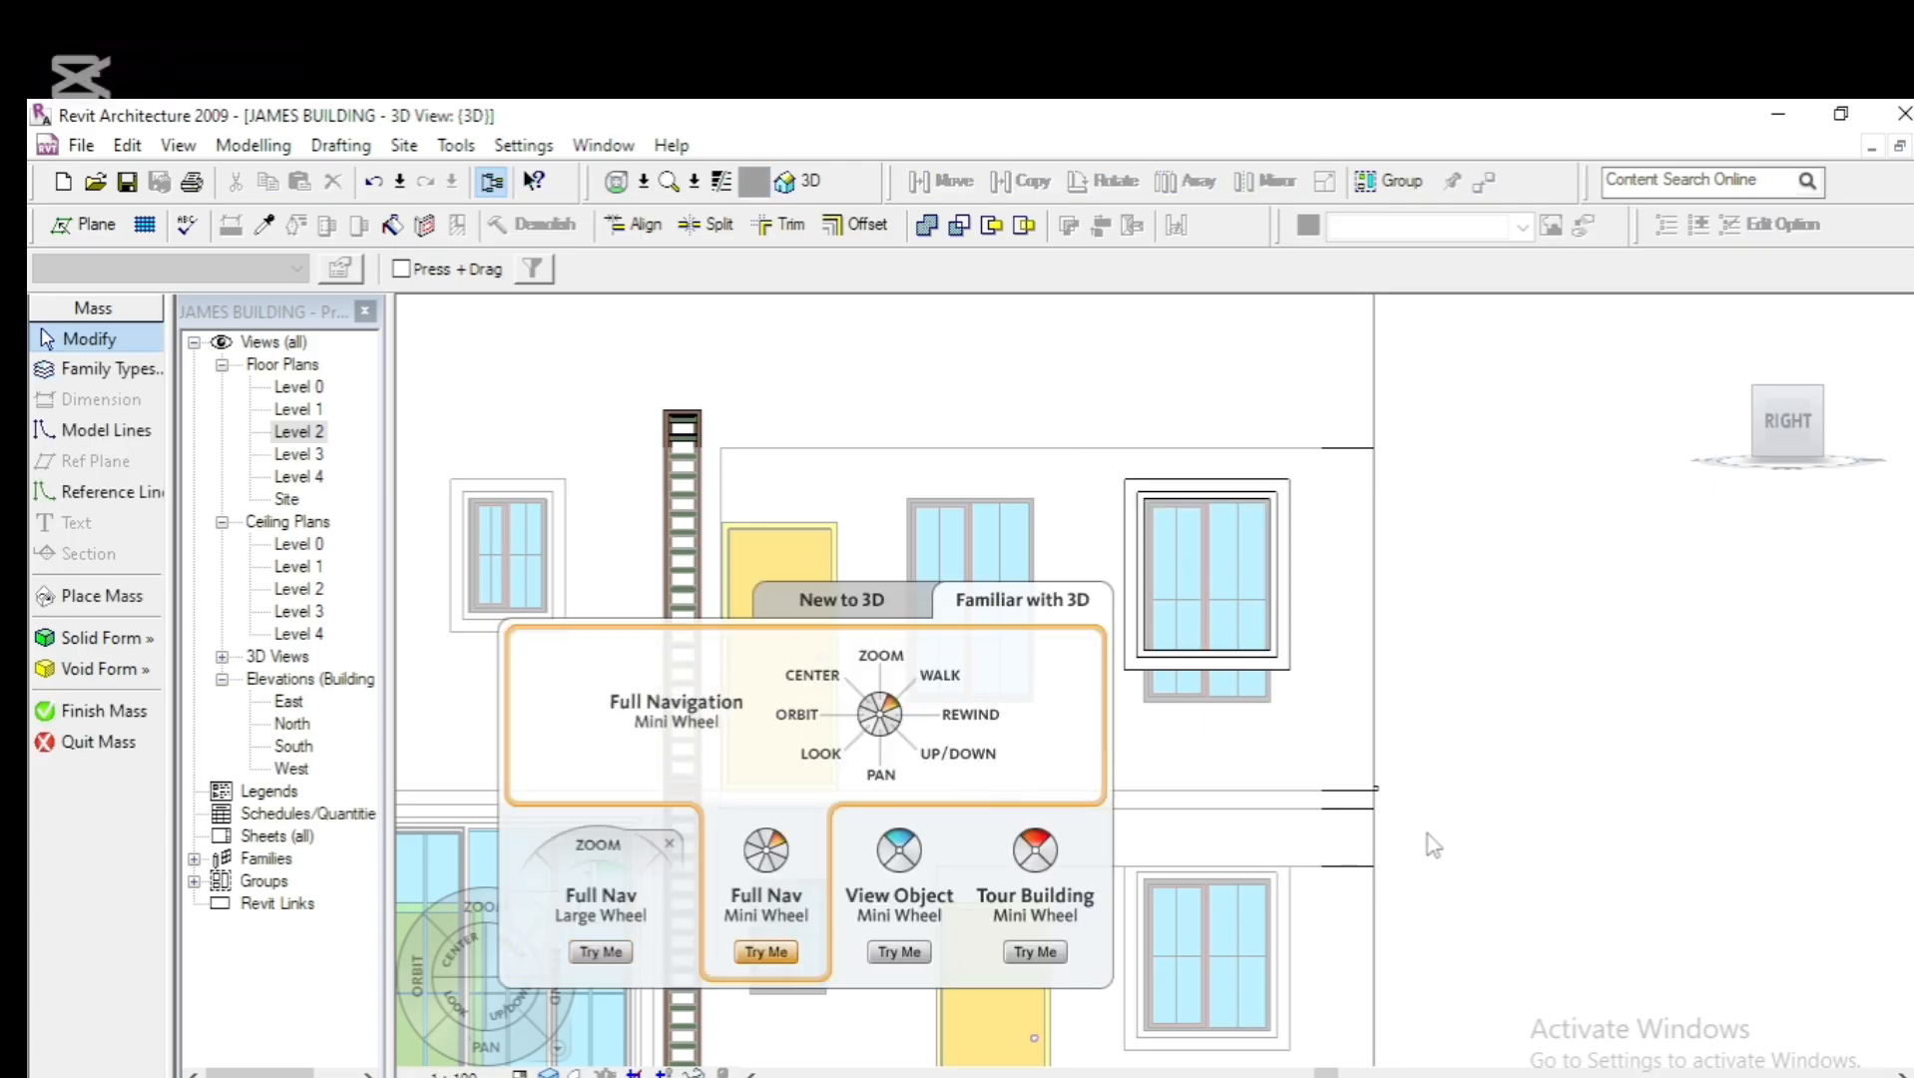
key("F8")
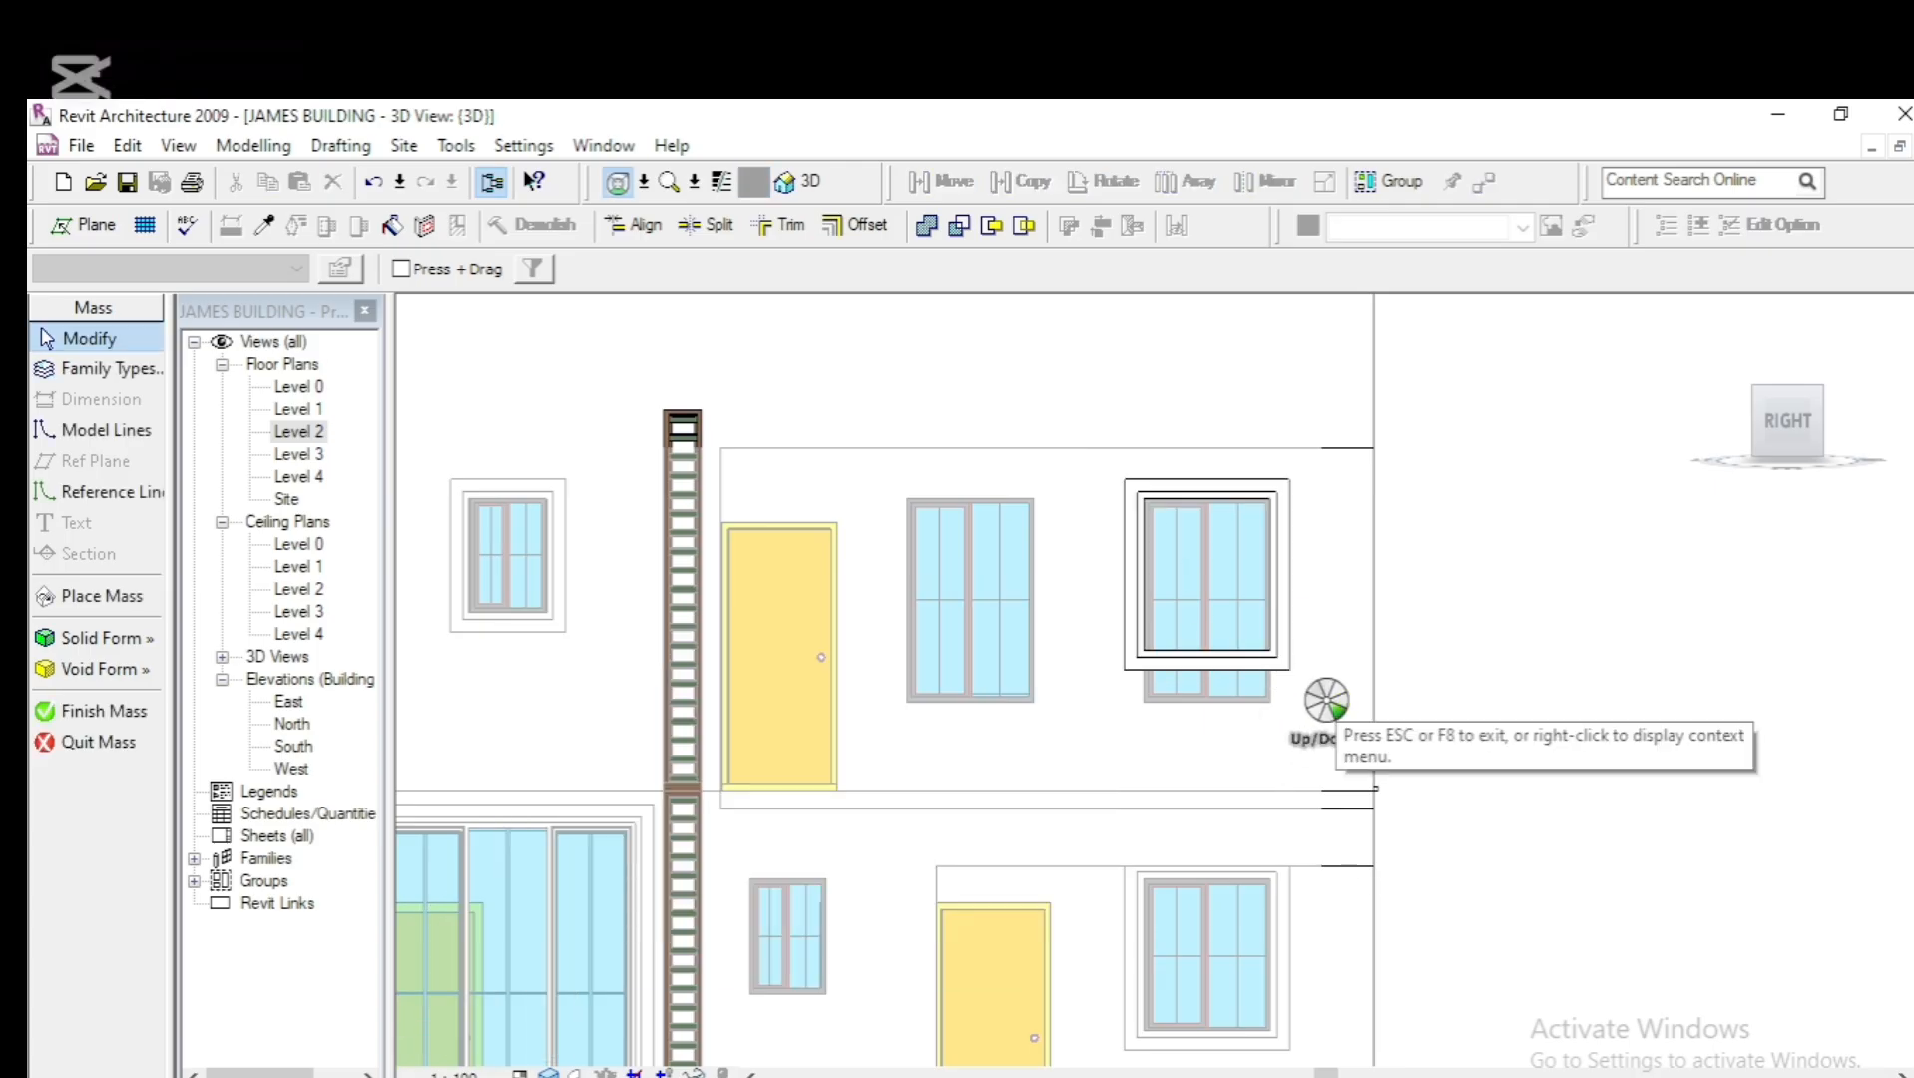
left_click_drag(1326, 702, 1328, 716)
key("Escape")
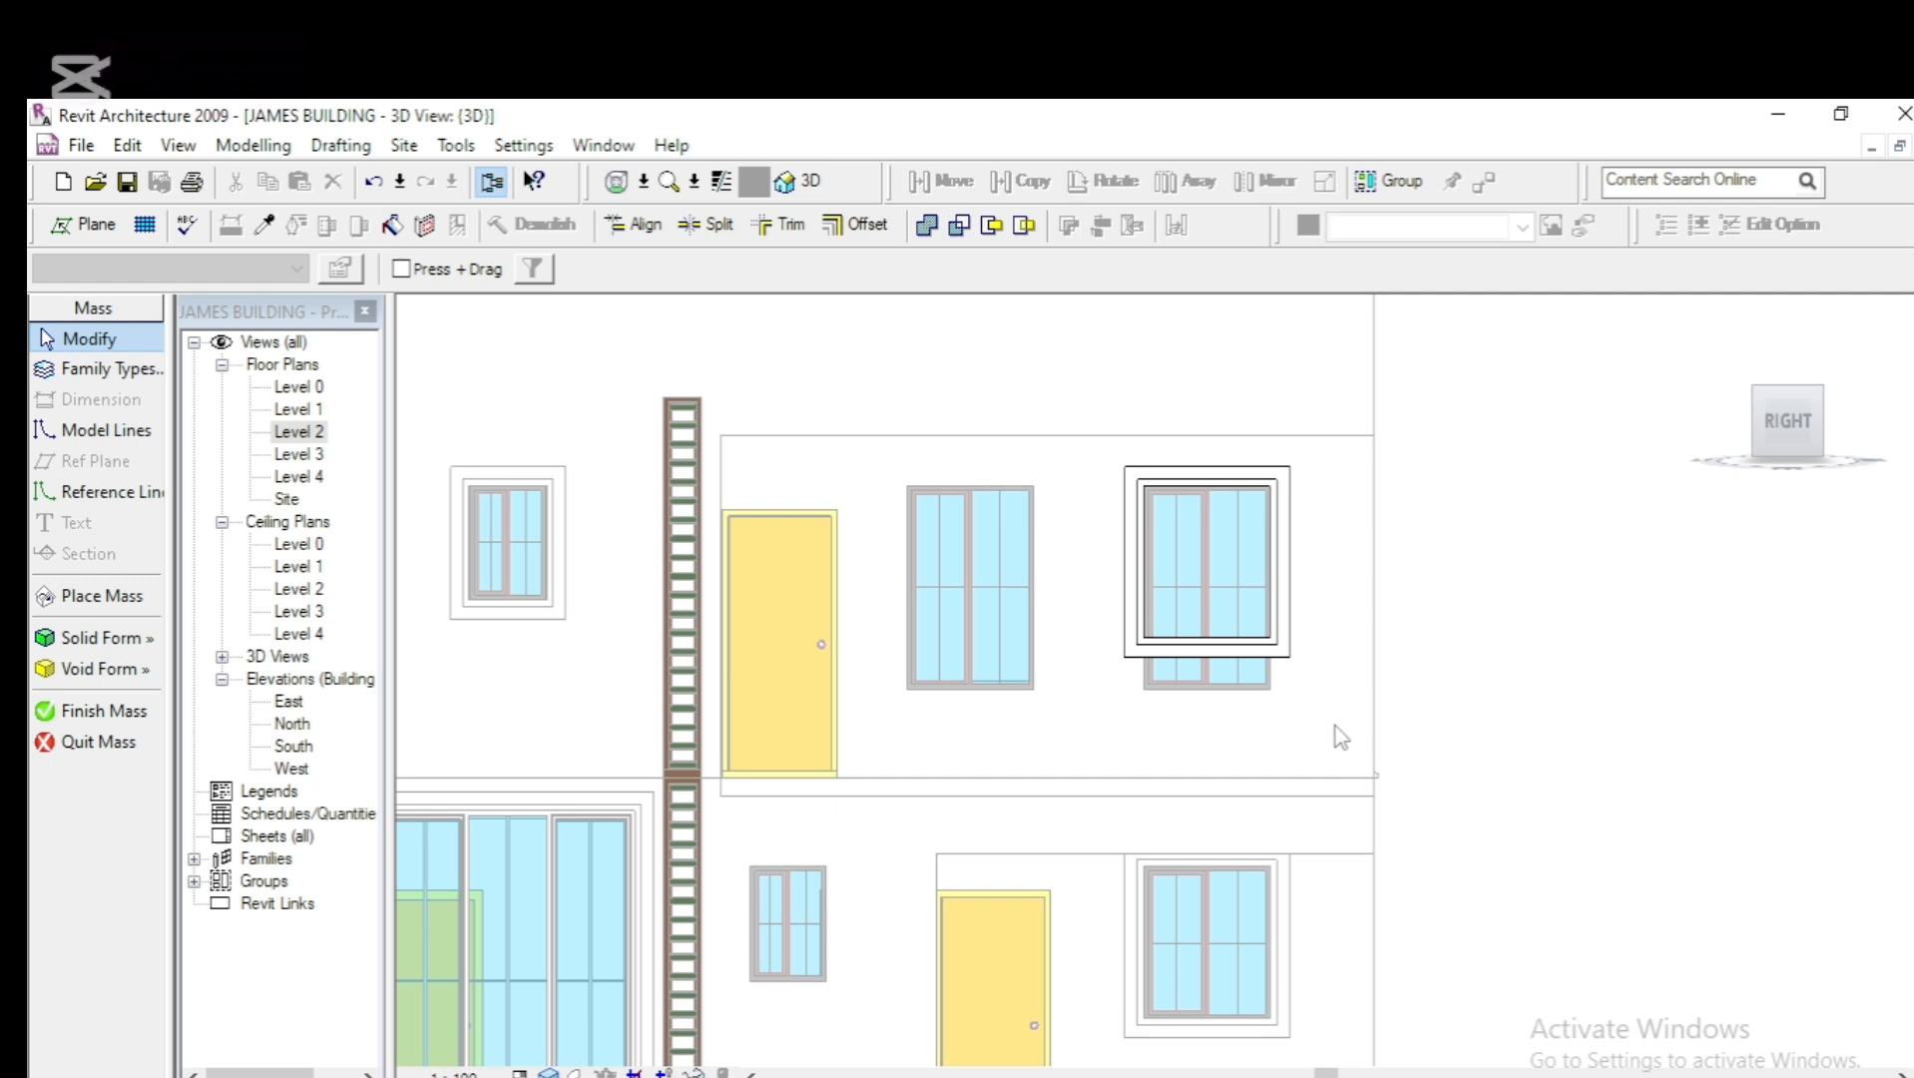
left_click(1279, 653)
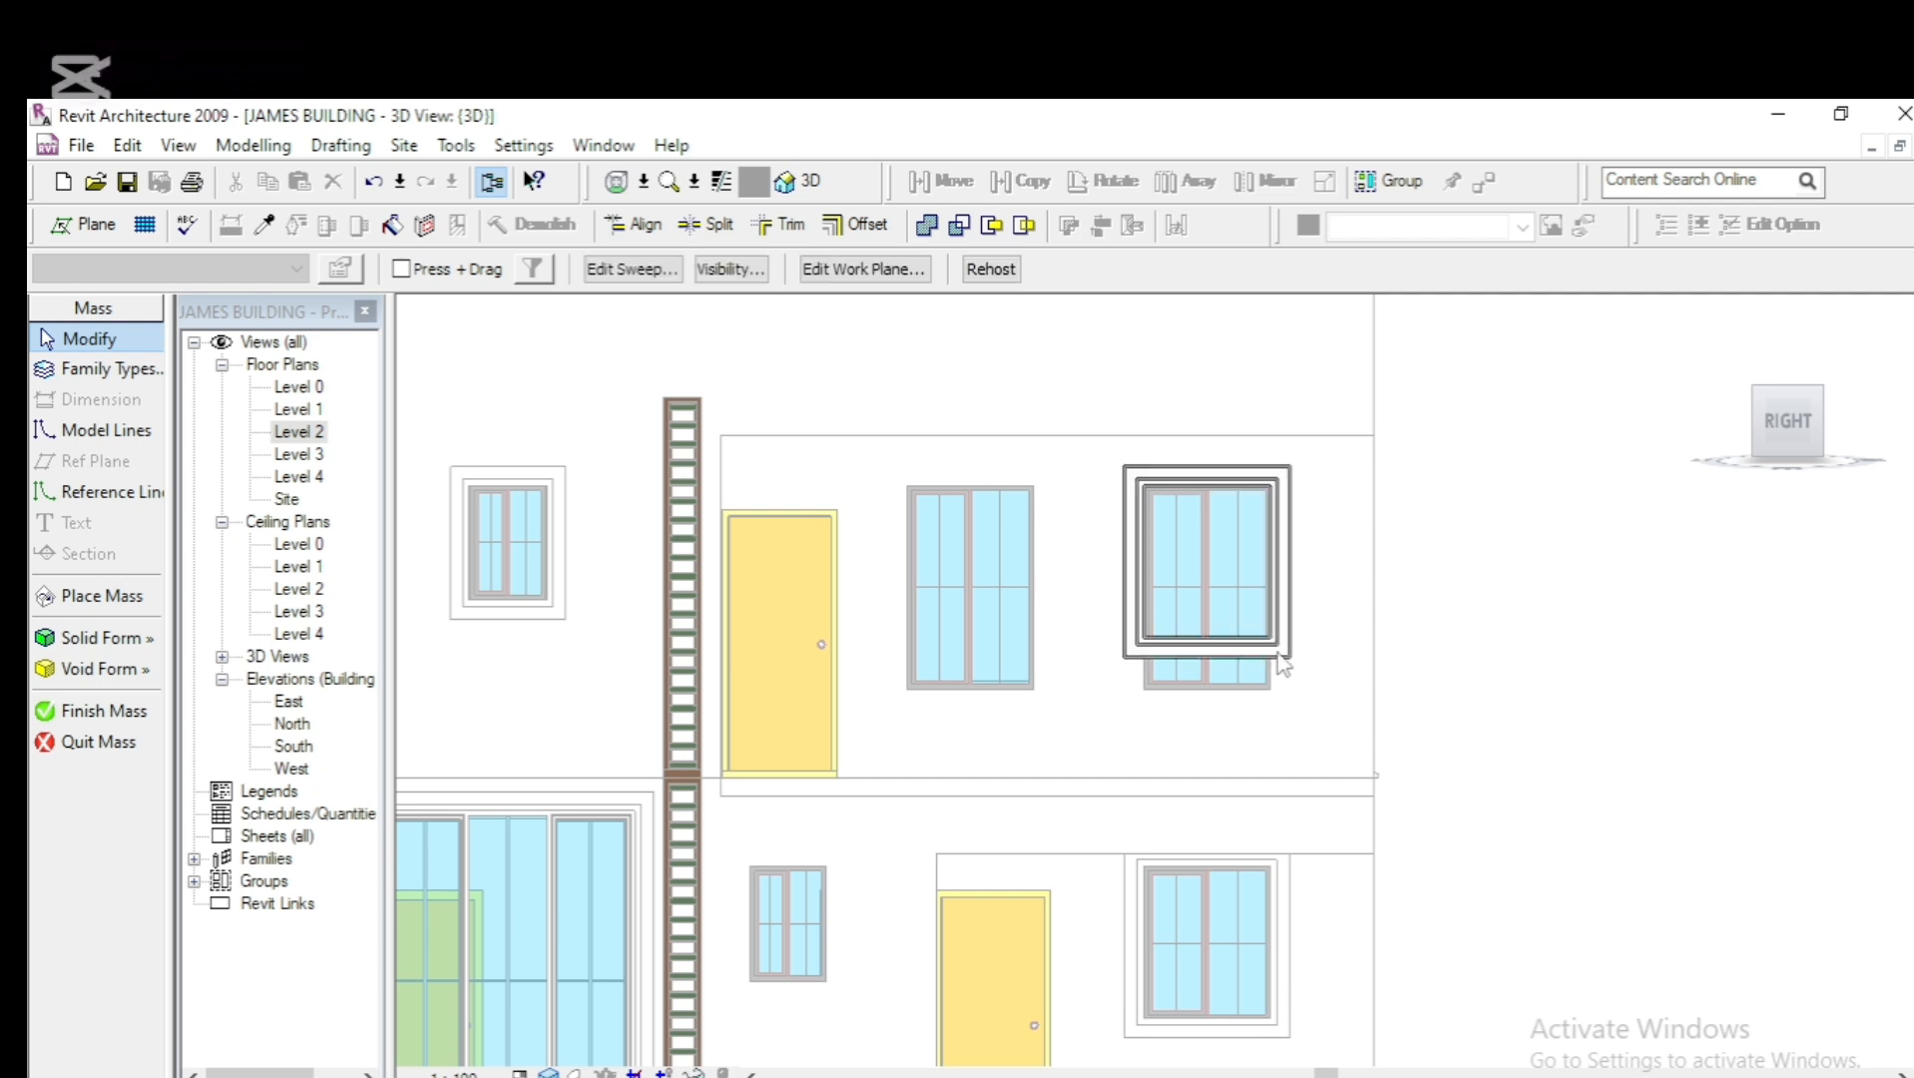
left_click(631, 270)
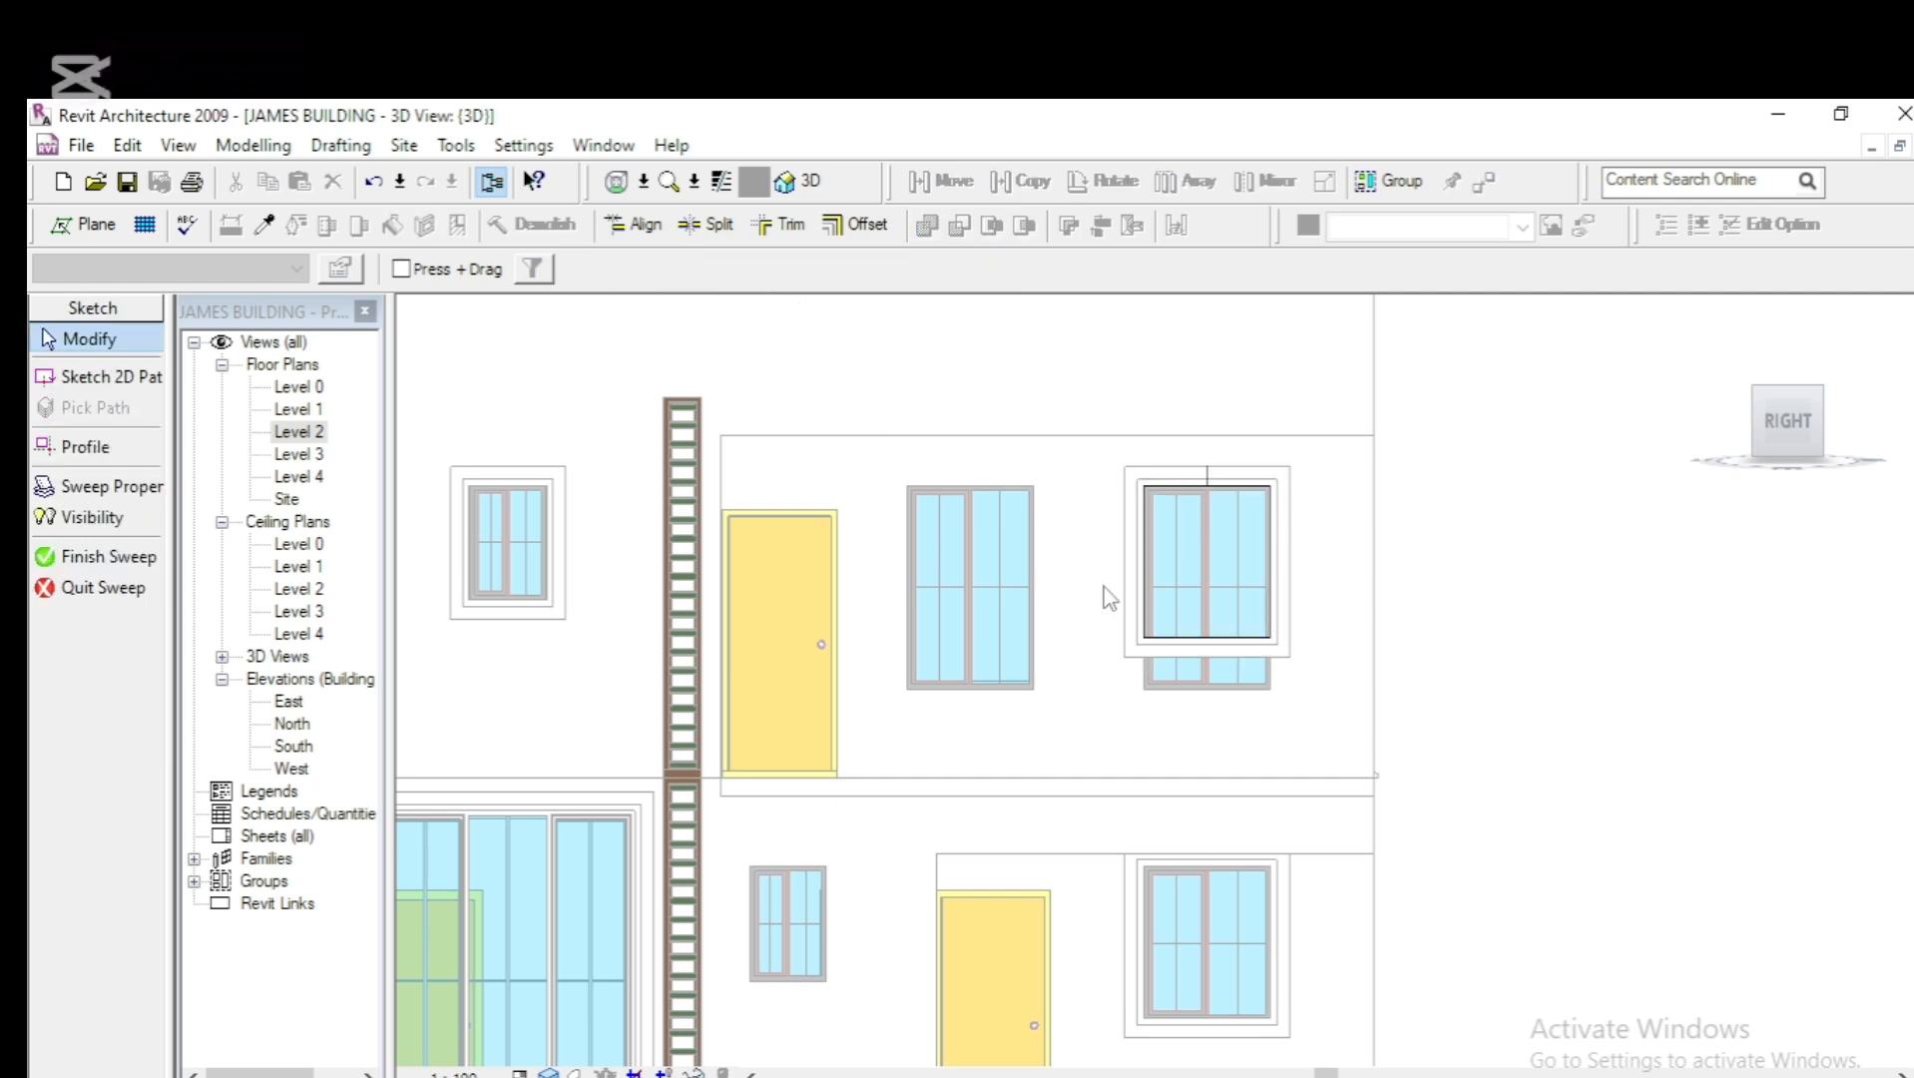
left_click(612, 273)
Move the path's bottom line down to the window's lower edge for a height of 1600, and finish the path, sweep and mass
left_click(1215, 637)
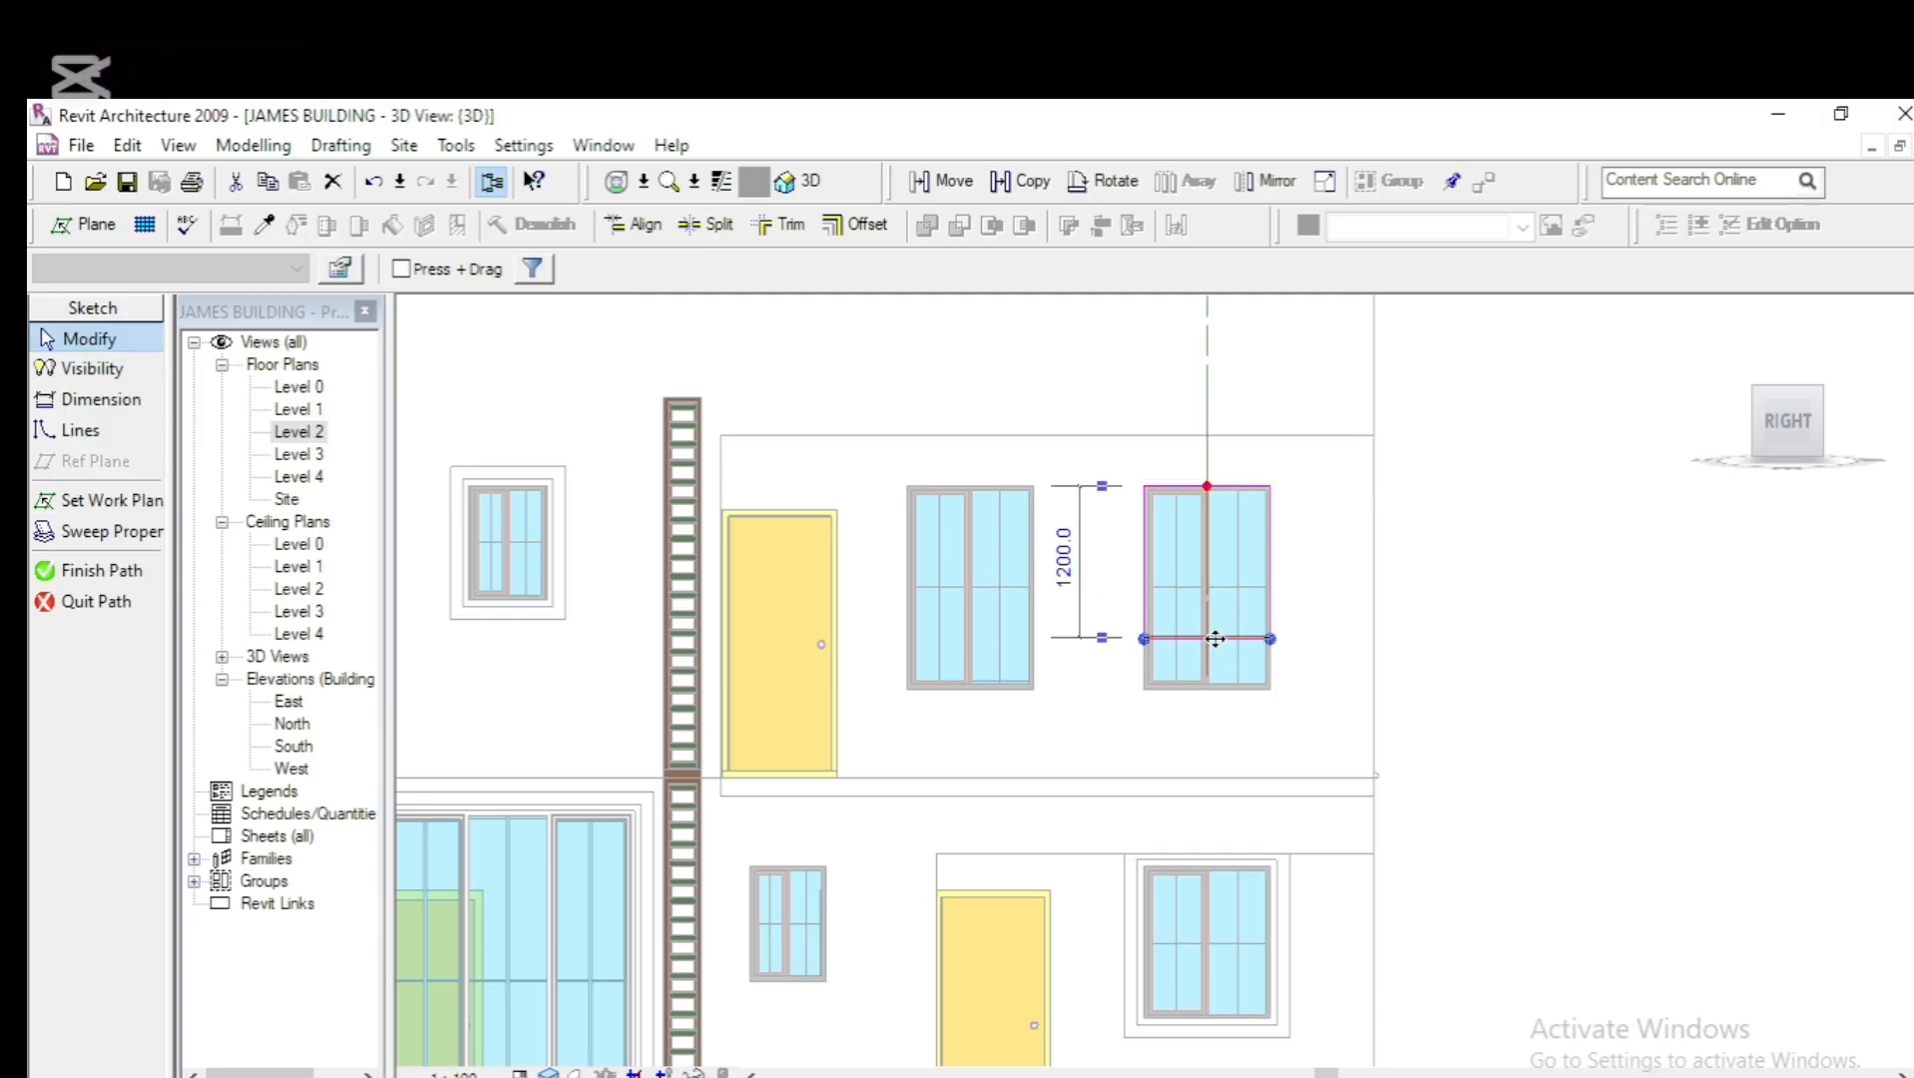
mouse_move(1213, 675)
left_mouse_down()
mouse_move(1215, 727)
mouse_move(1219, 687)
left_mouse_up()
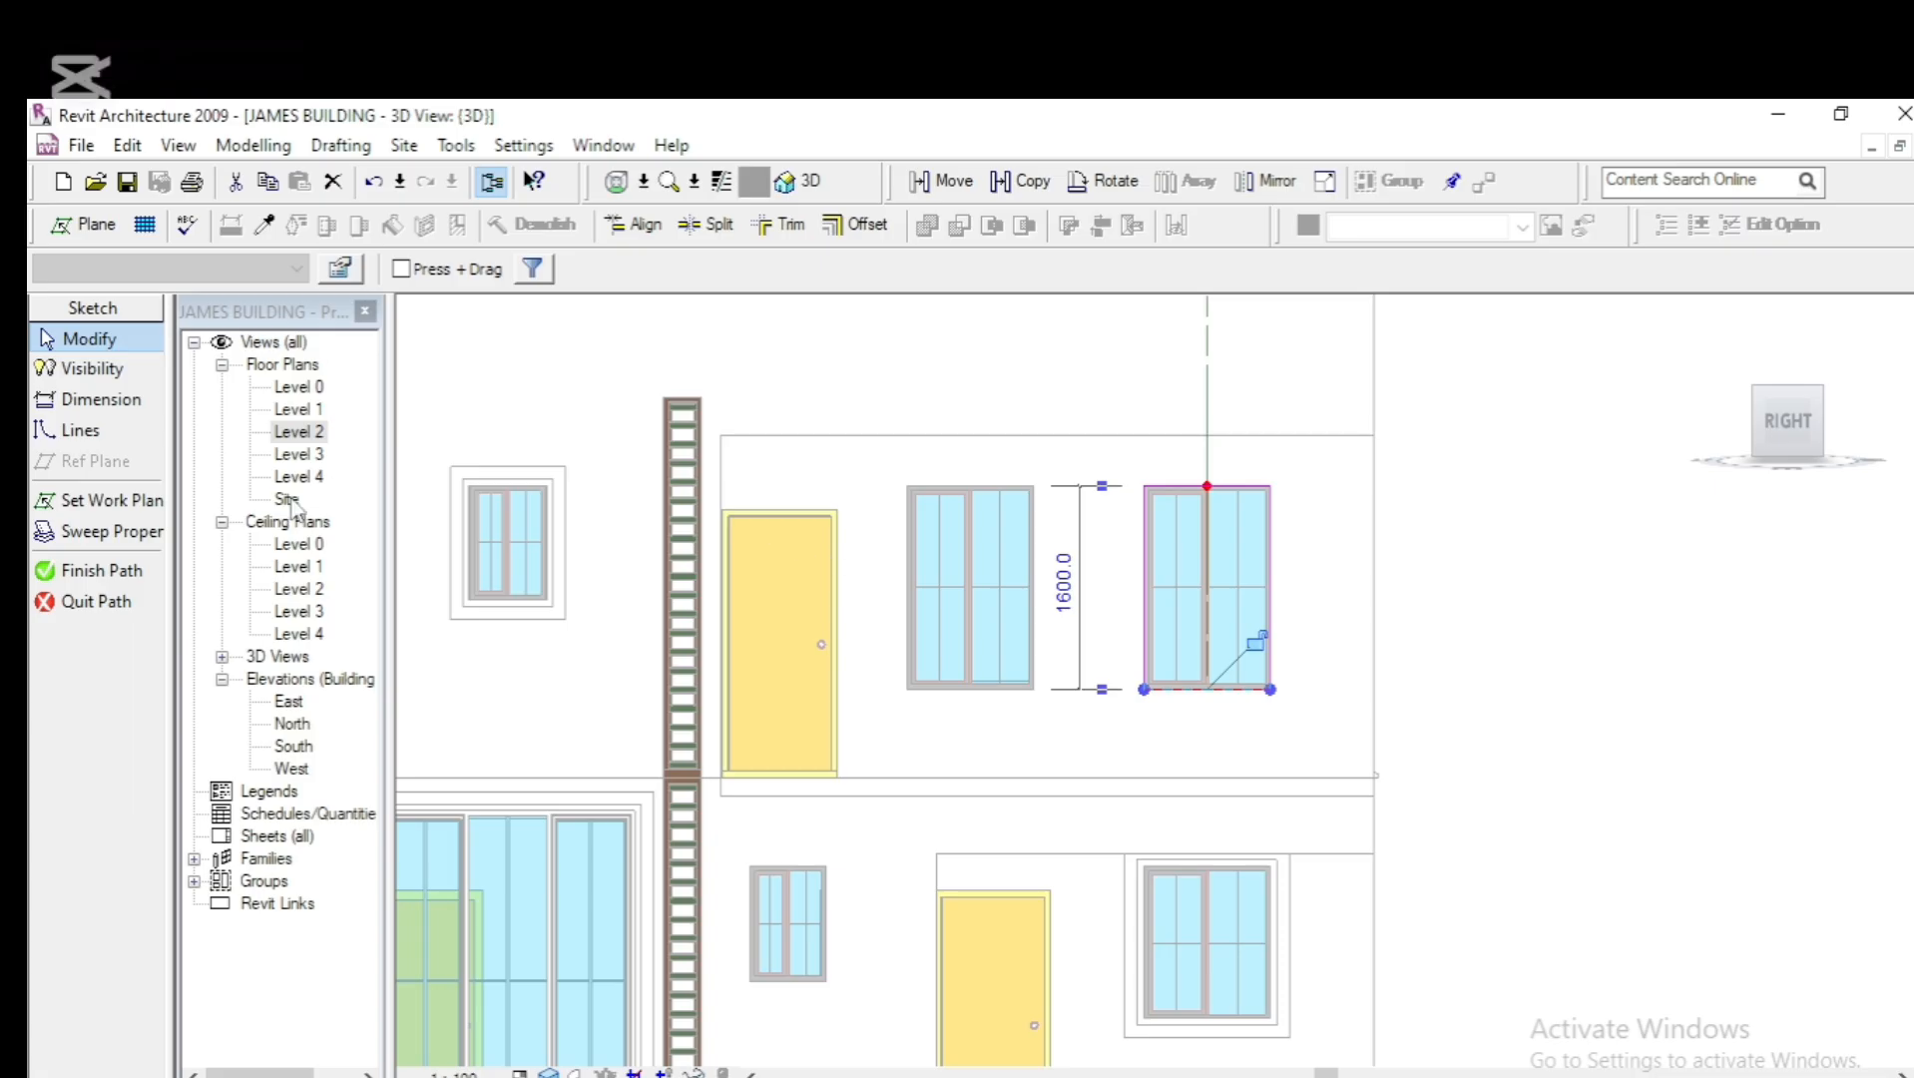
left_click(135, 570)
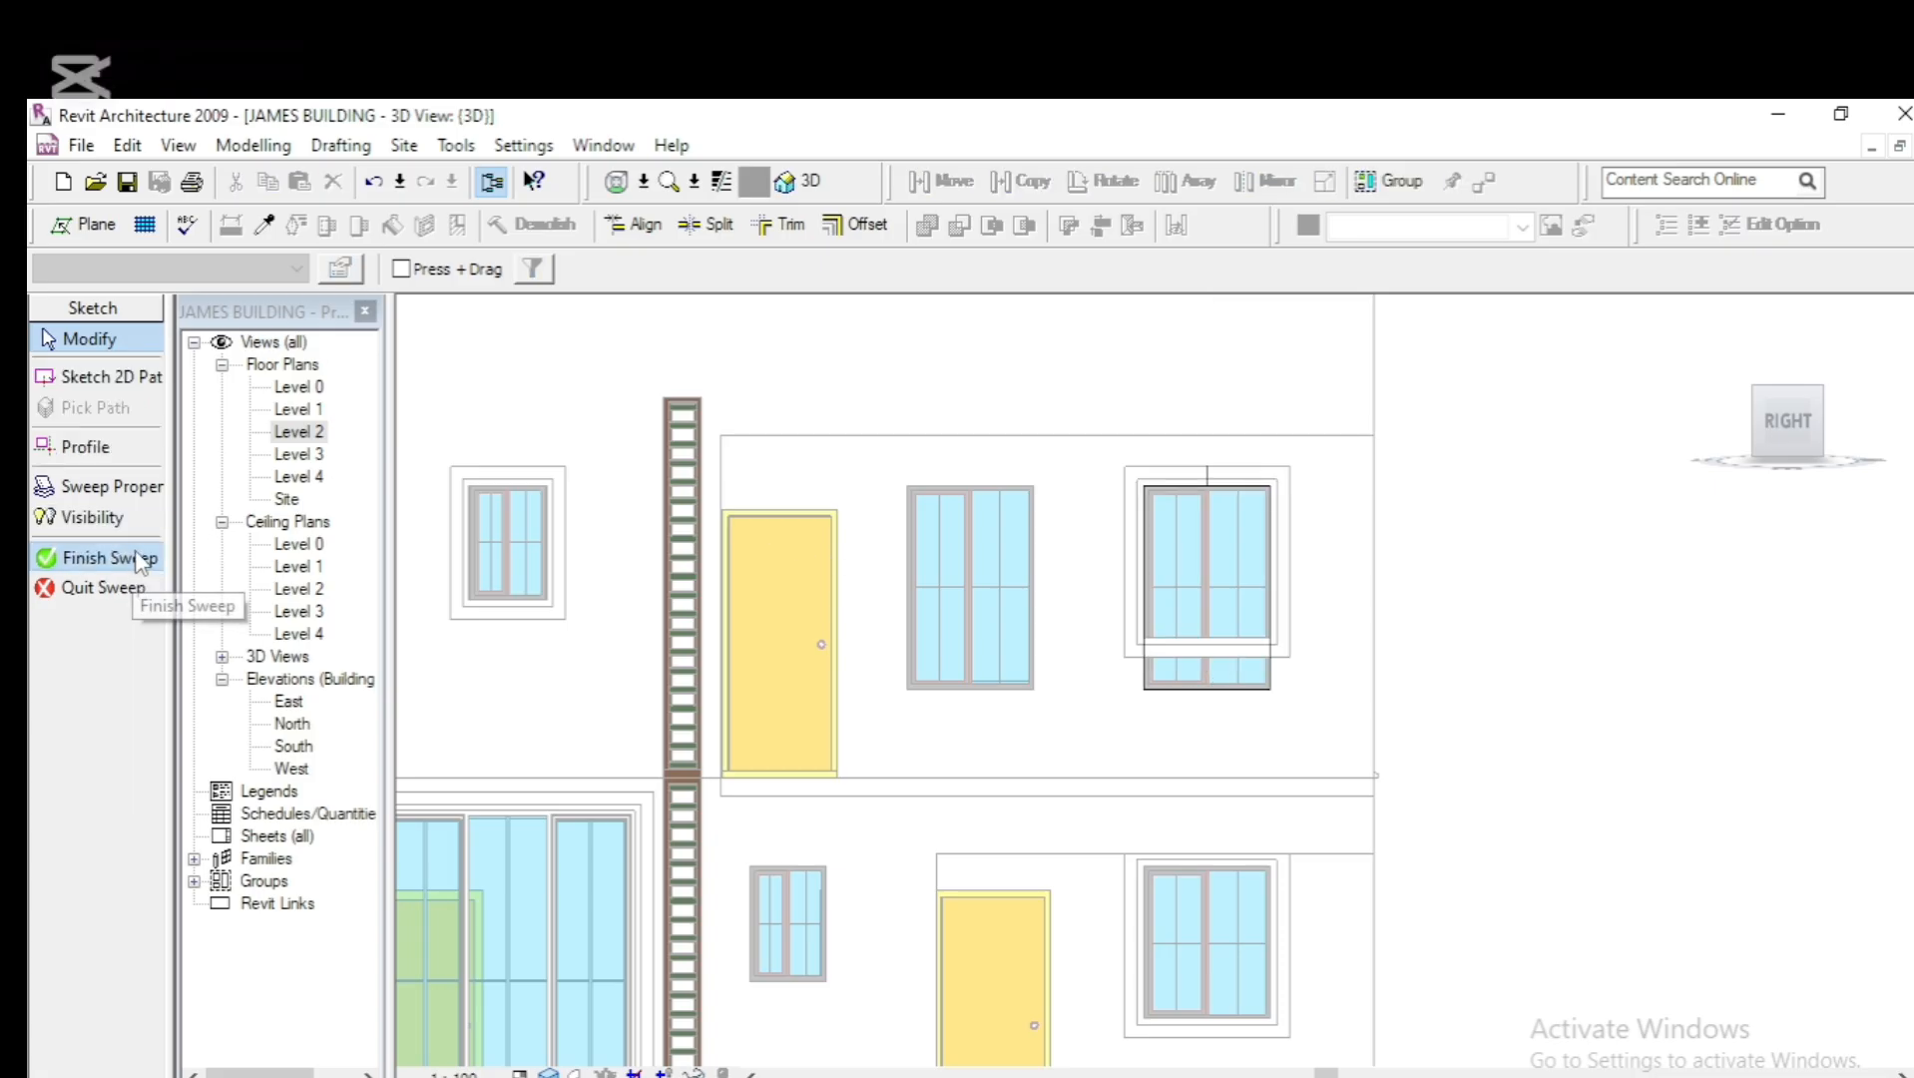
left_click(140, 559)
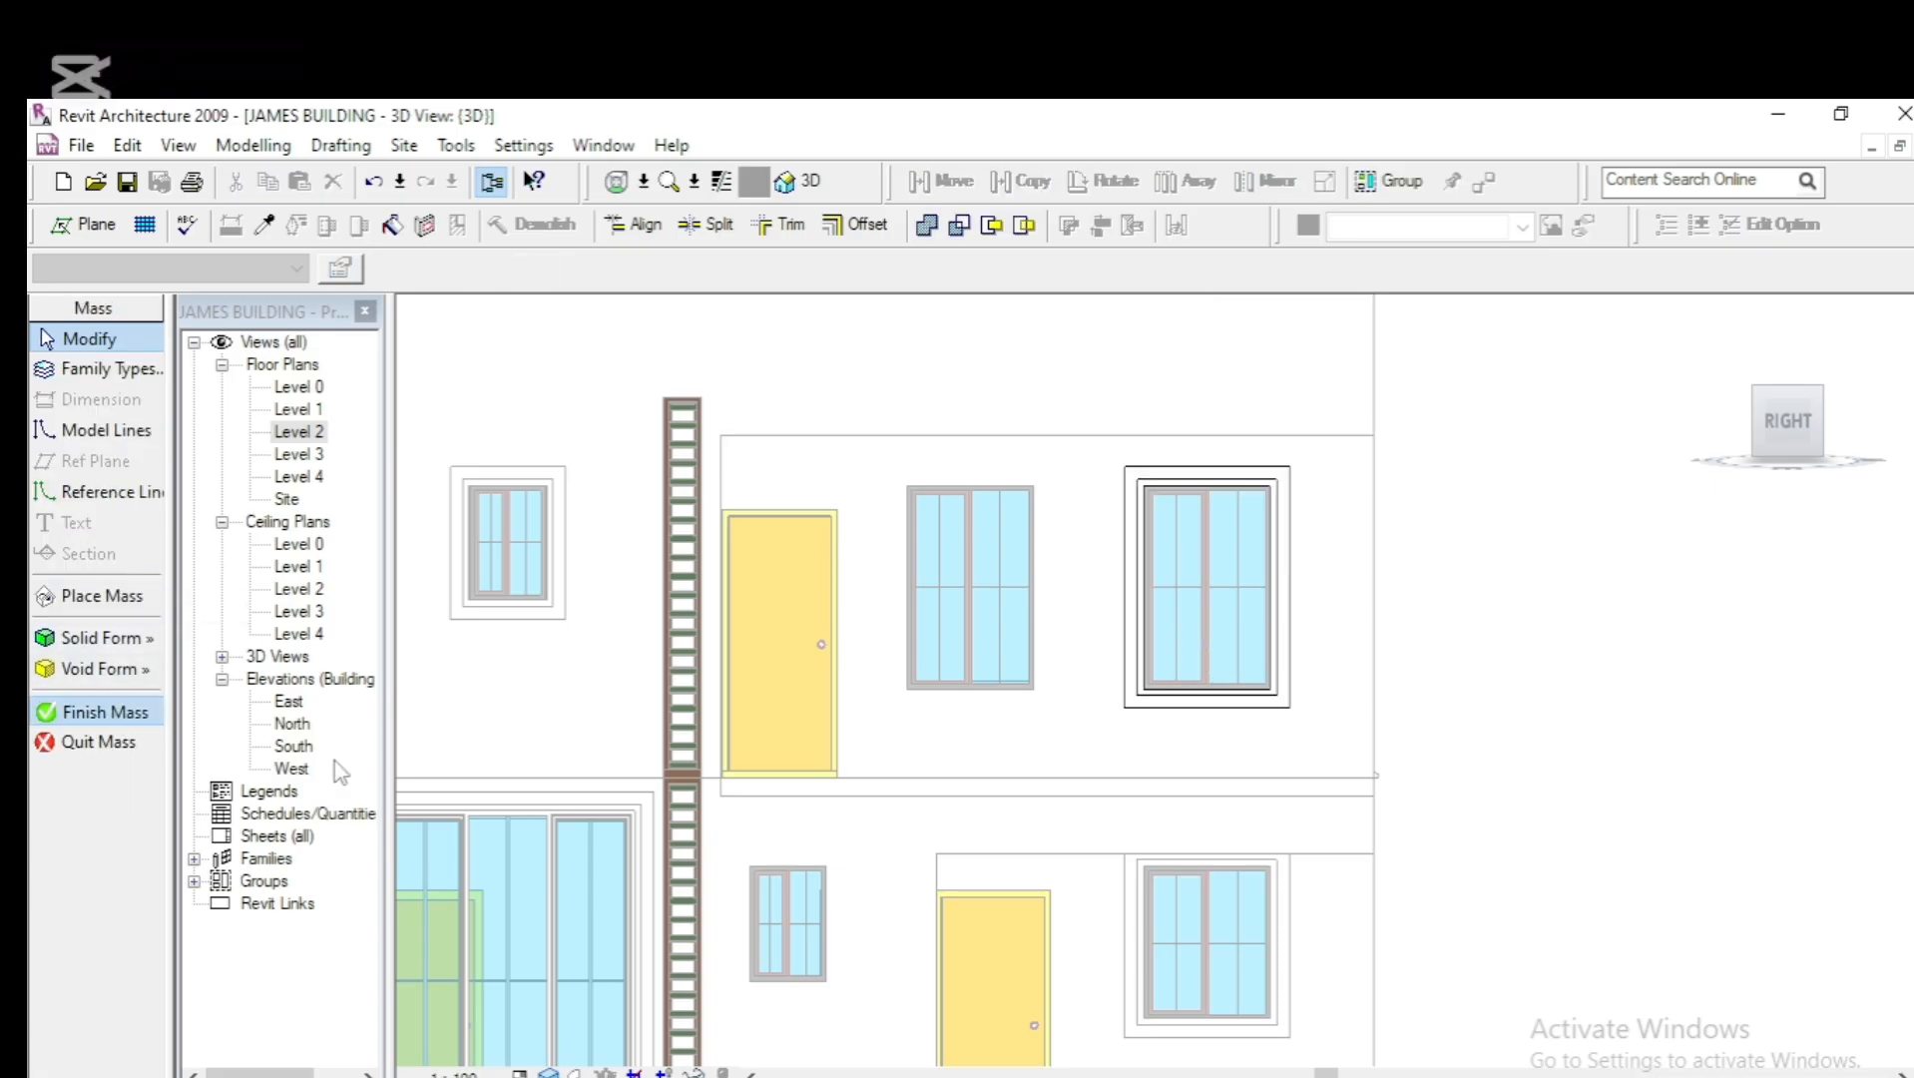
Copy the upper-floor window's frame mass sideways onto the unframed window between it and the door
left_click(1128, 682)
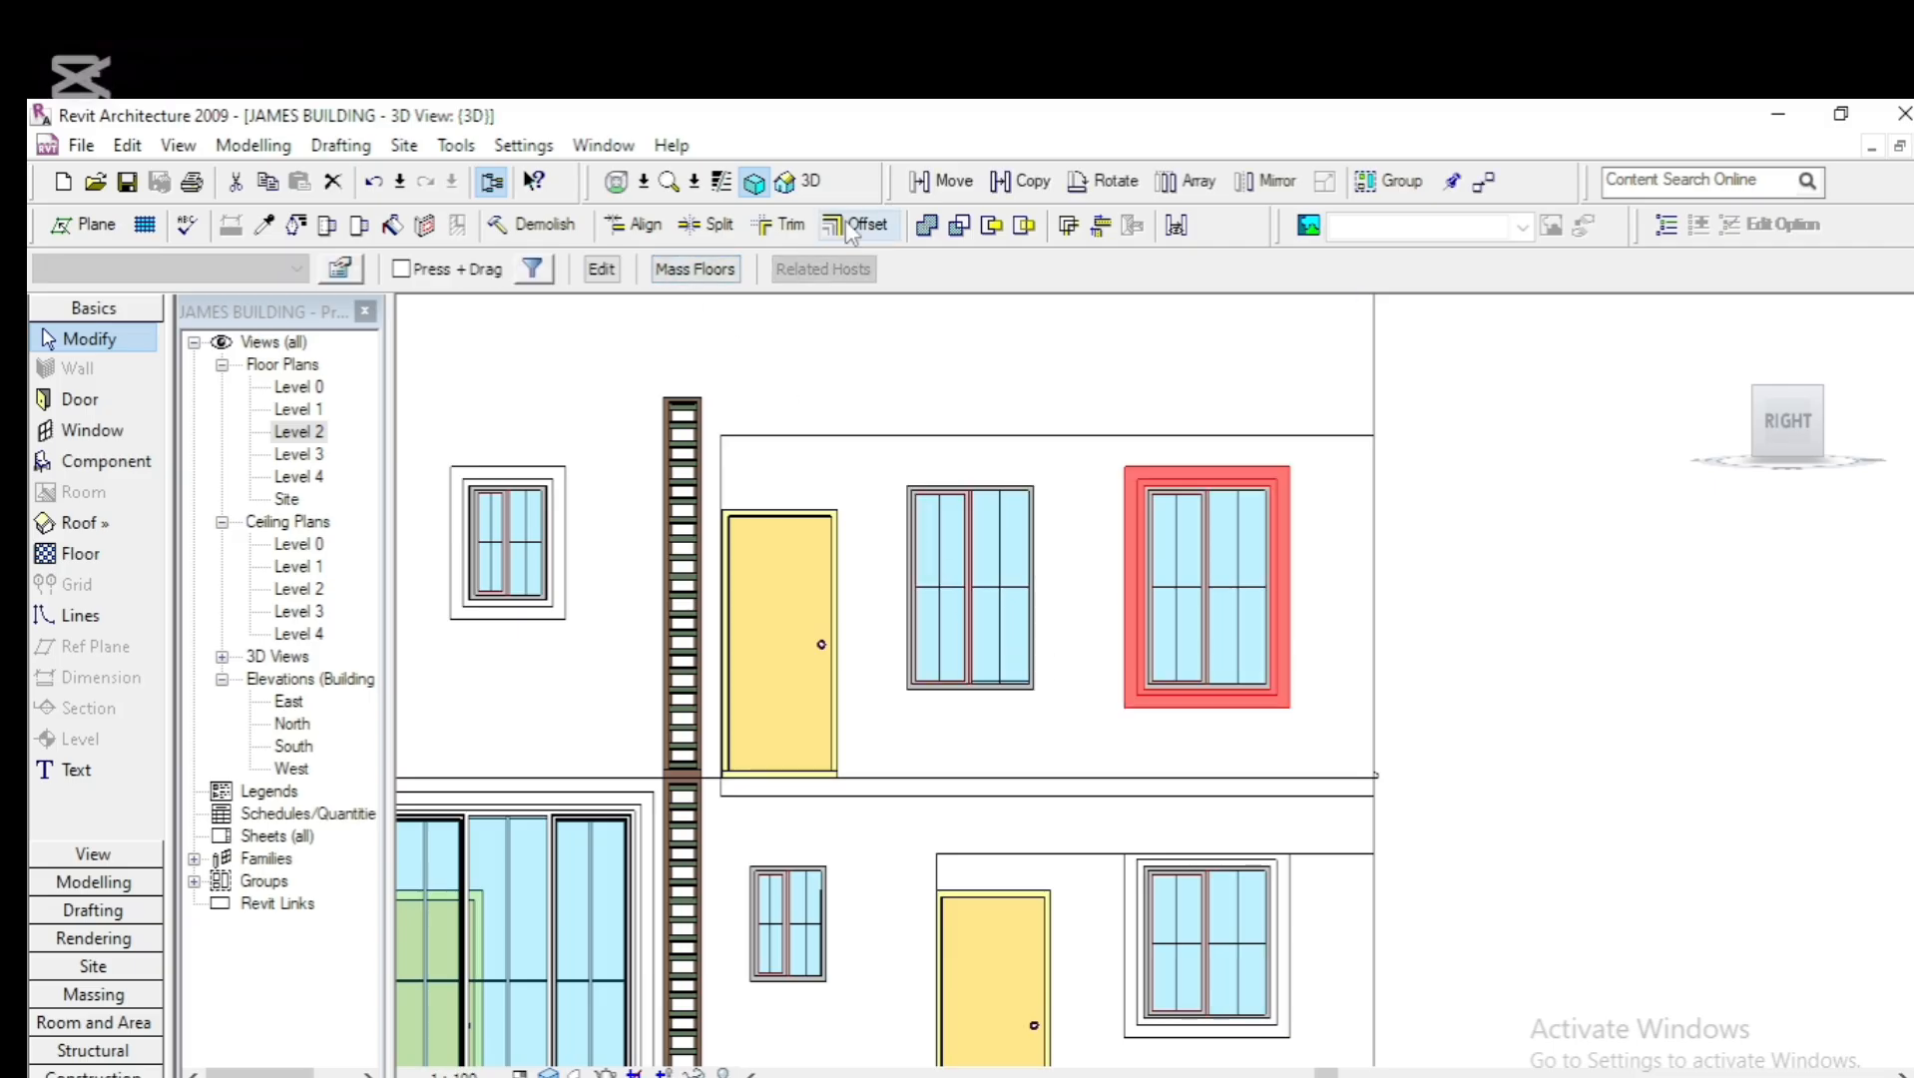
left_click(1013, 181)
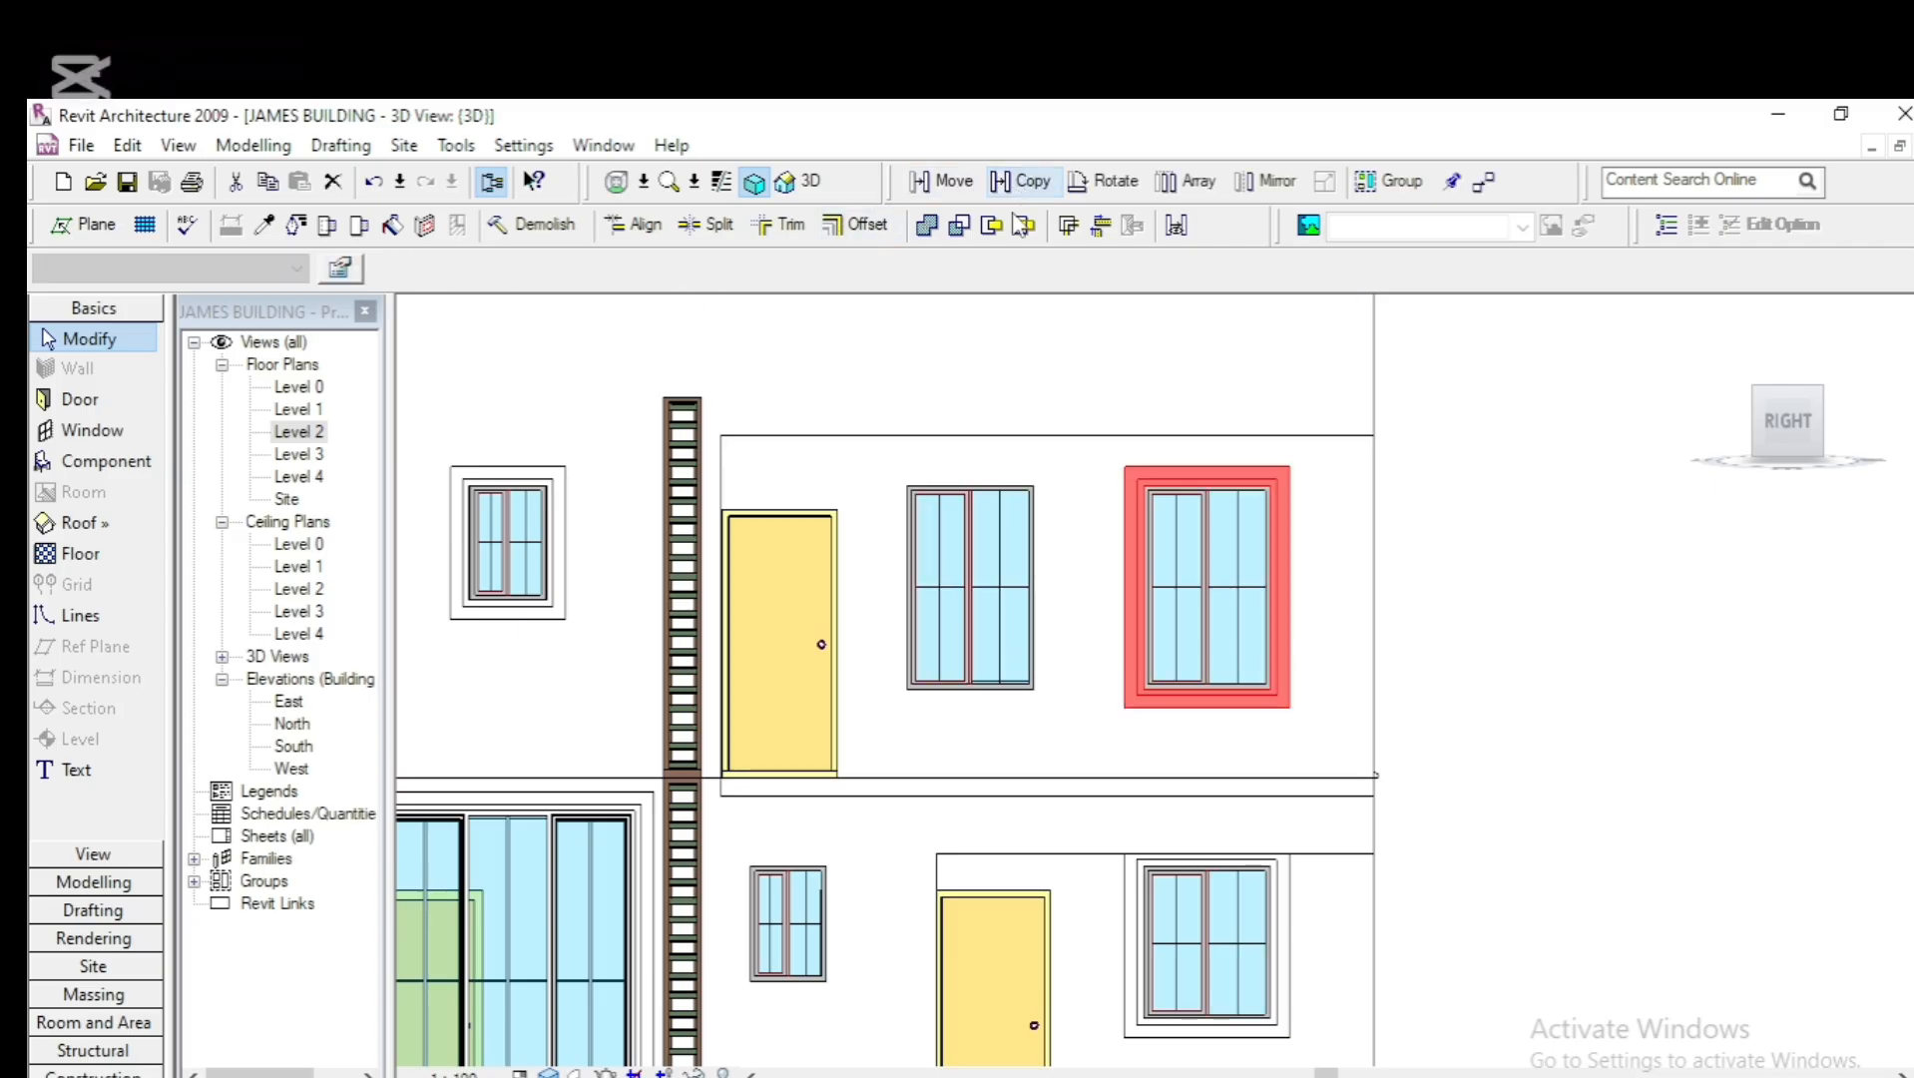
left_click(1134, 585)
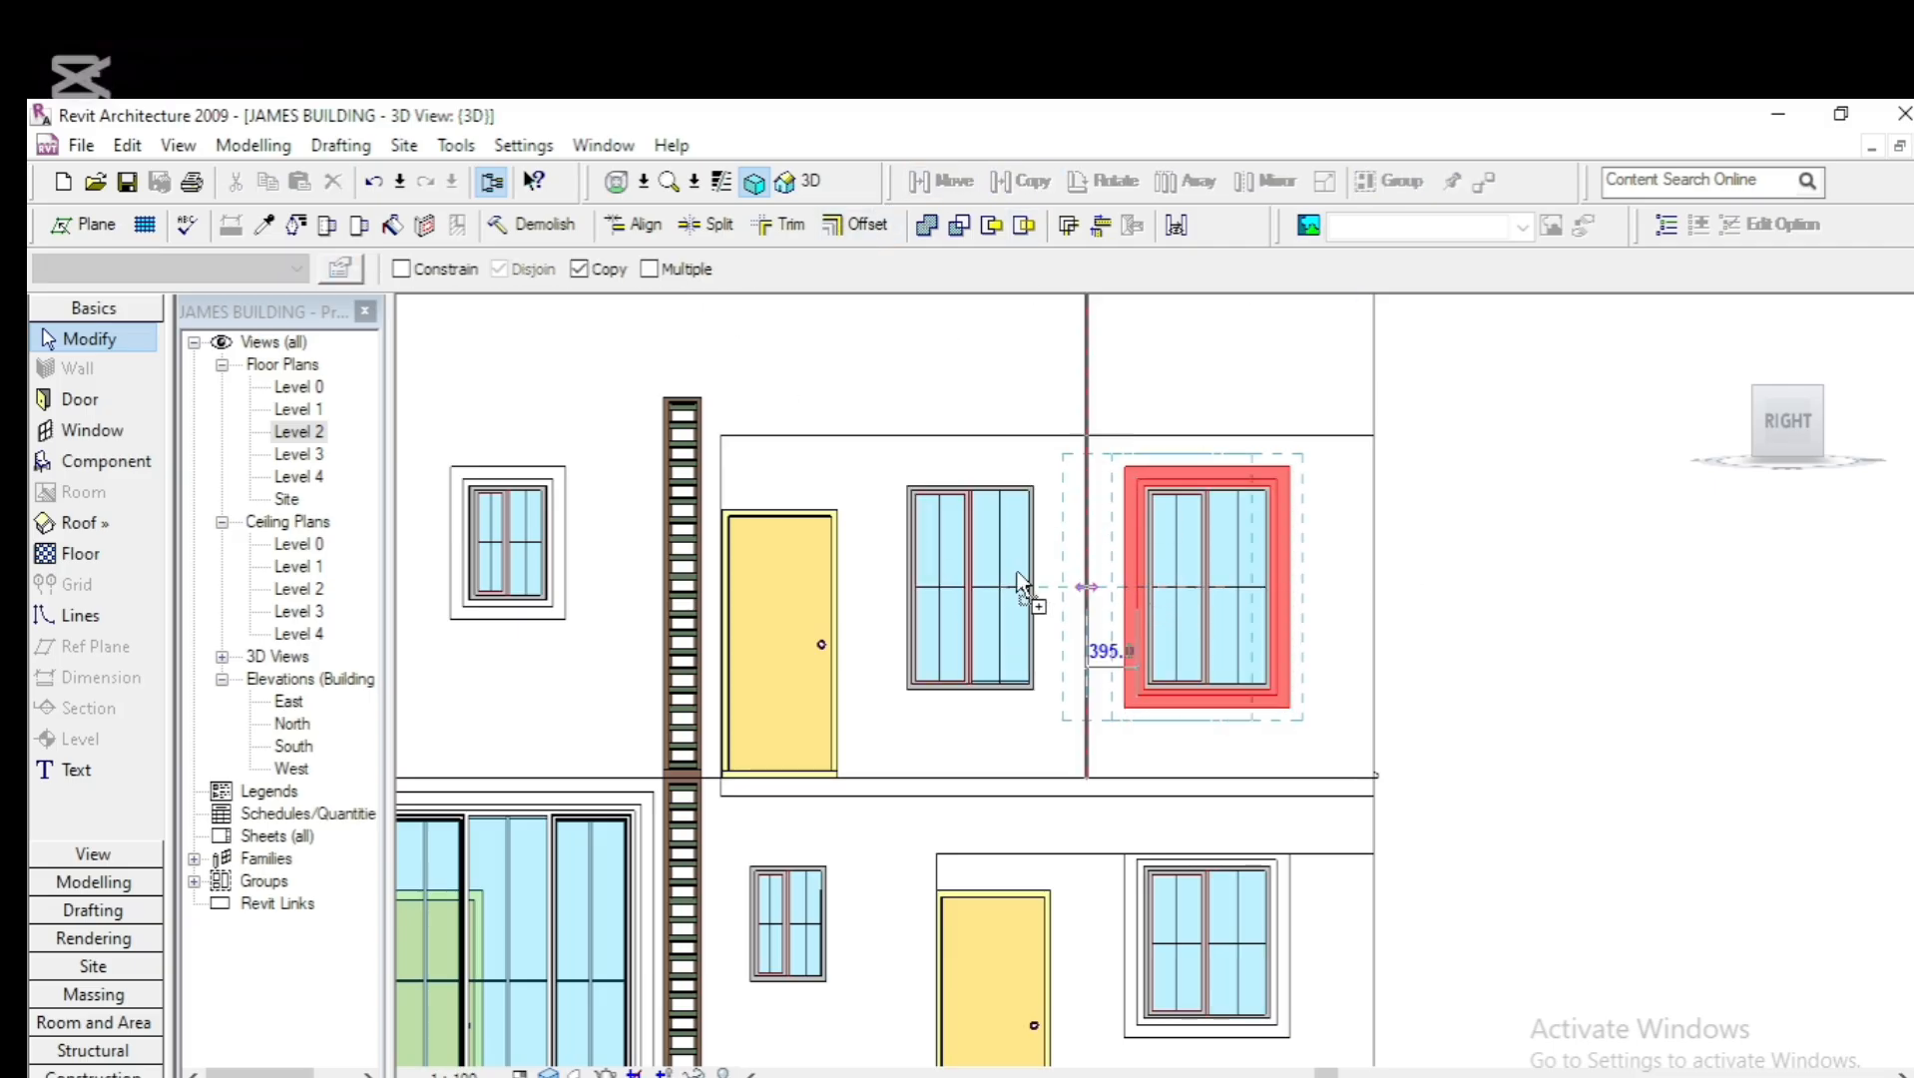
left_click(905, 597)
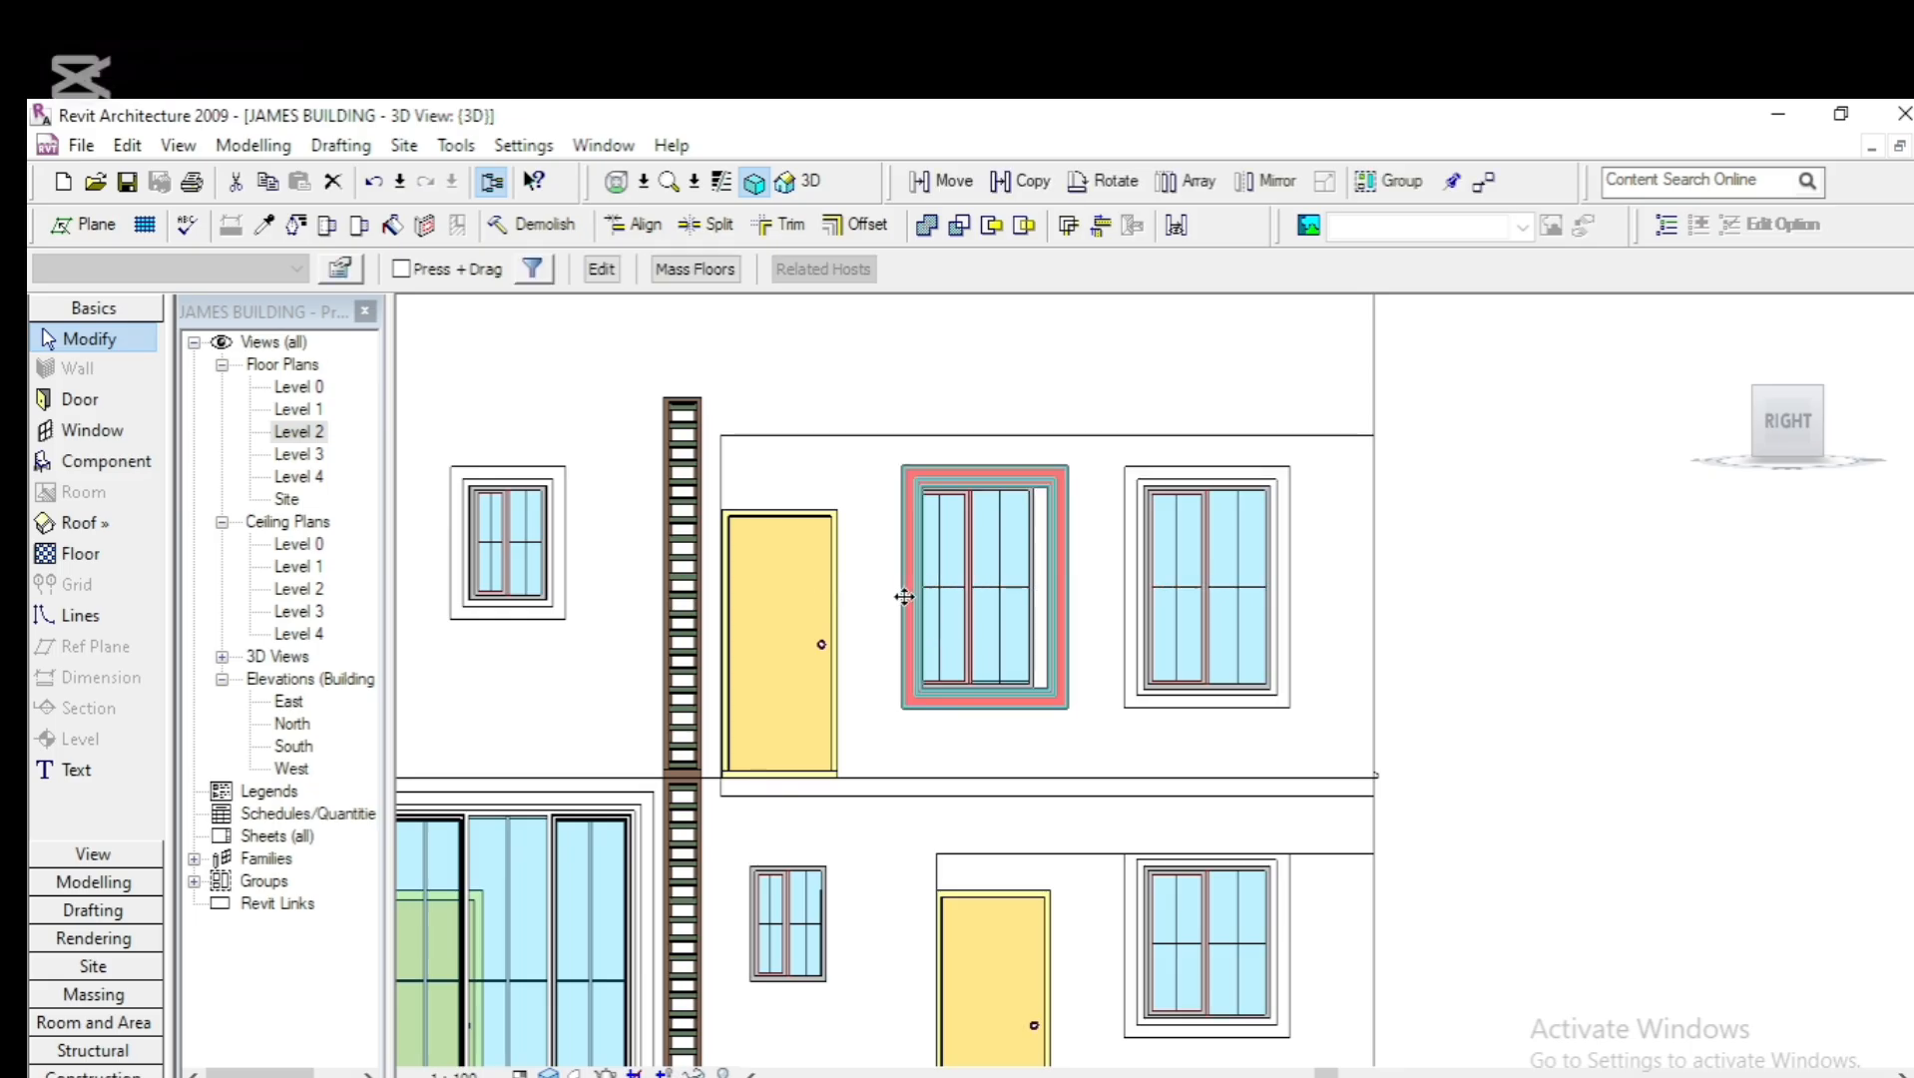
Nudge the copied frame mass sideways toward the door until its opening is centred on the window
scroll(891, 599, "up", 3)
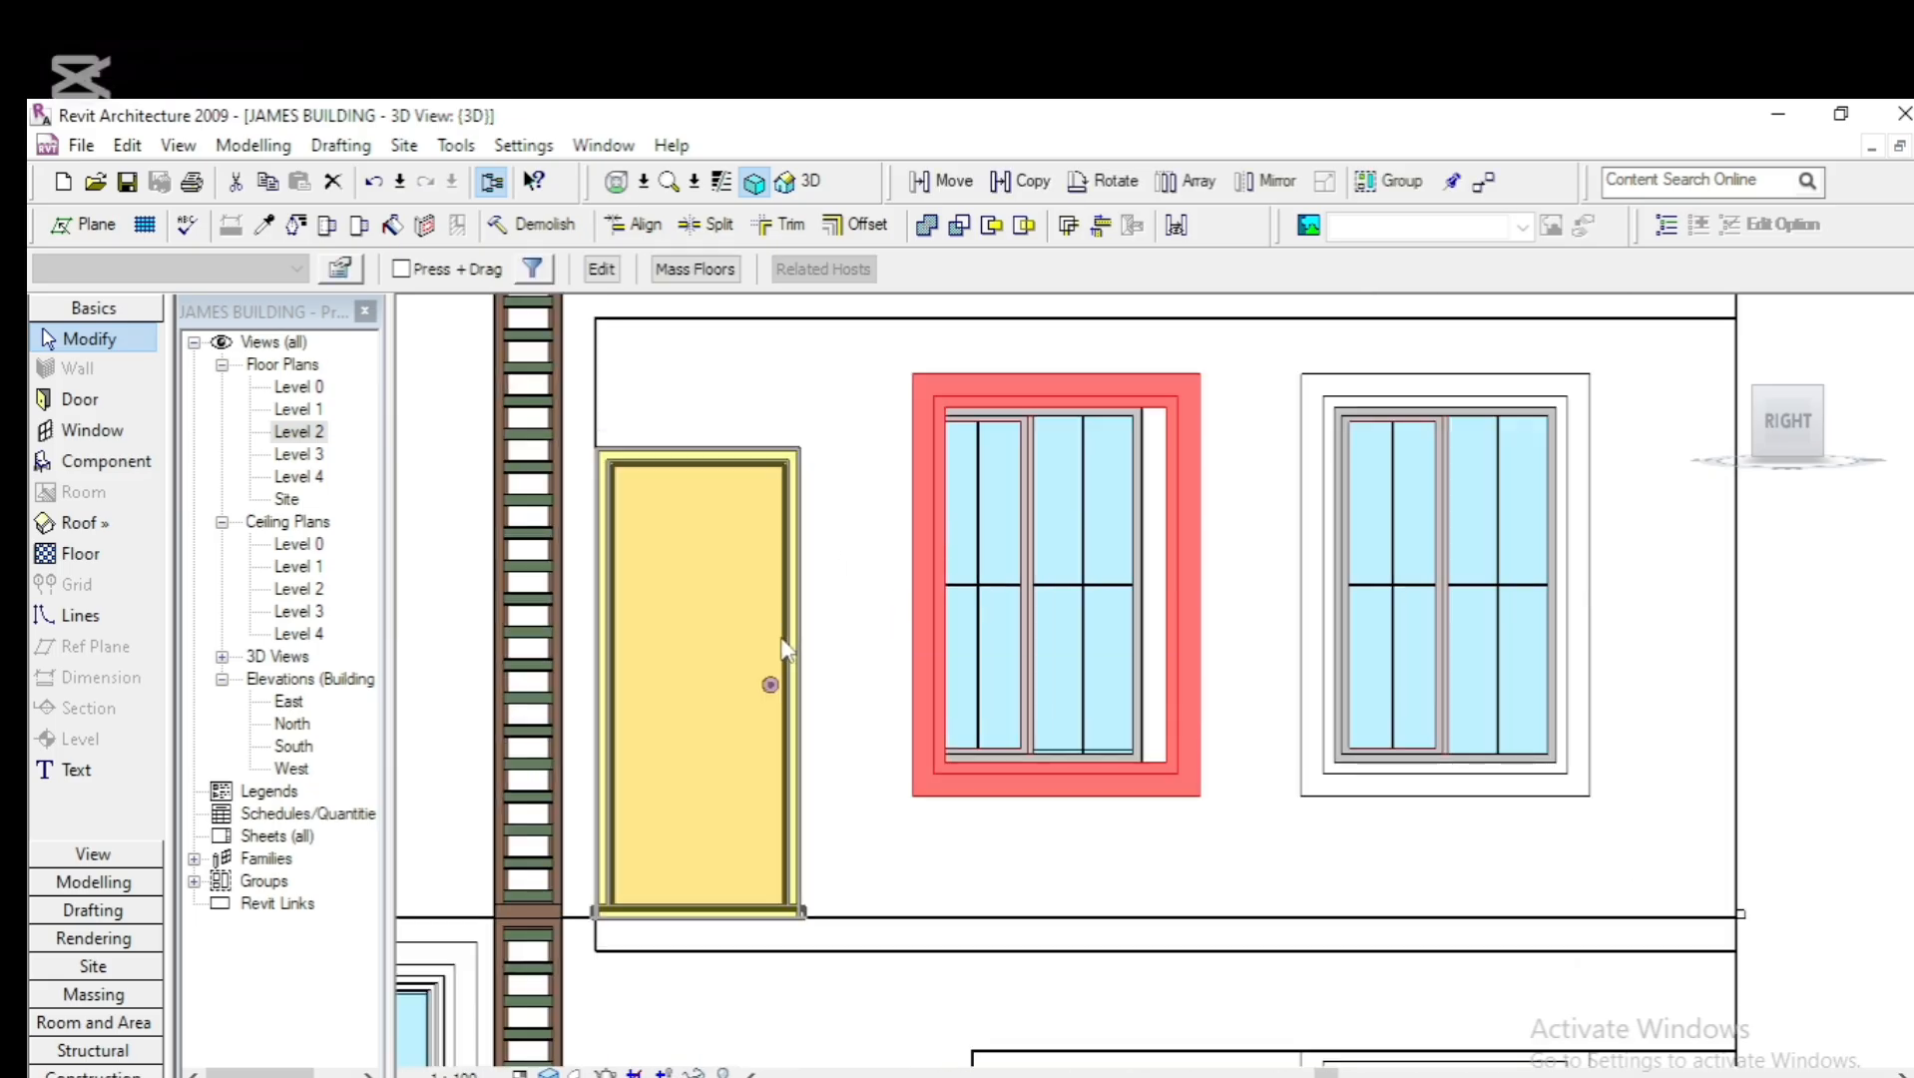
key("Left")
key("Left")
key("Left")
key("Left")
key("Left")
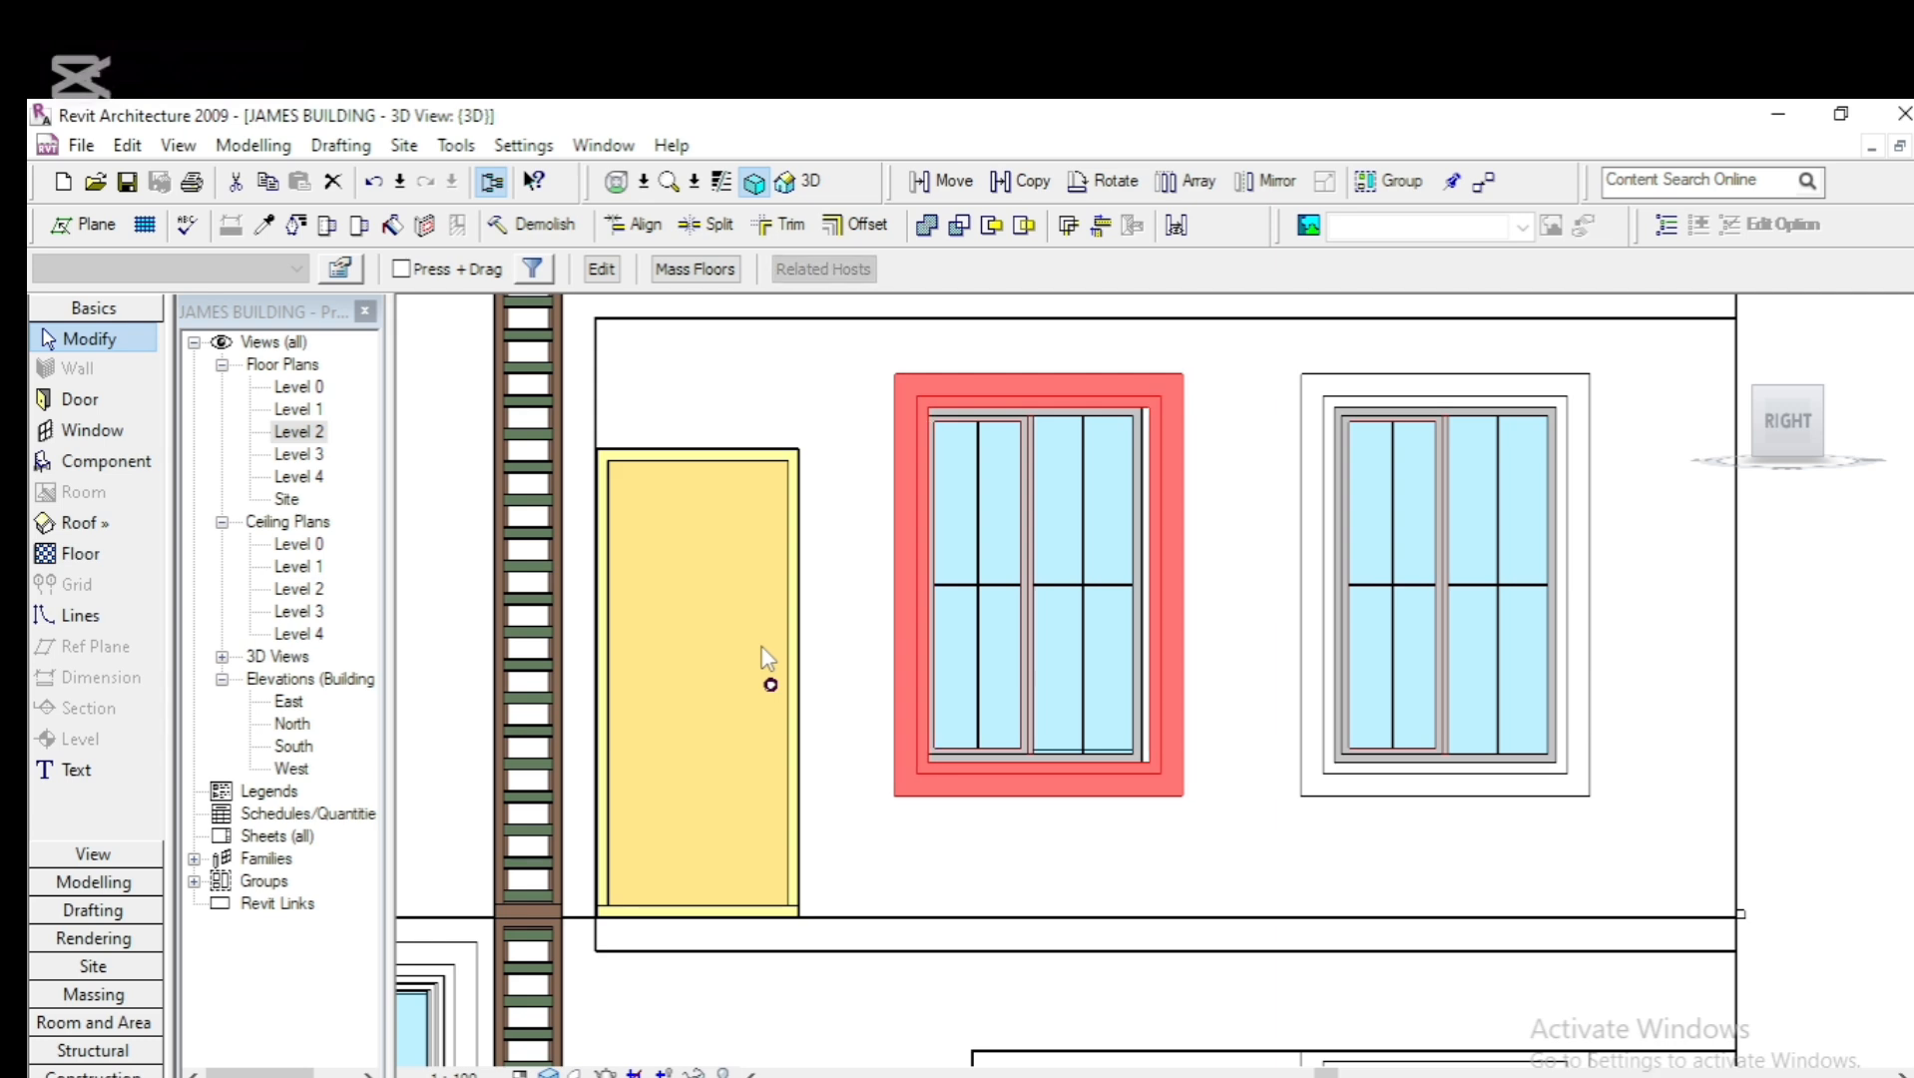
key("Left")
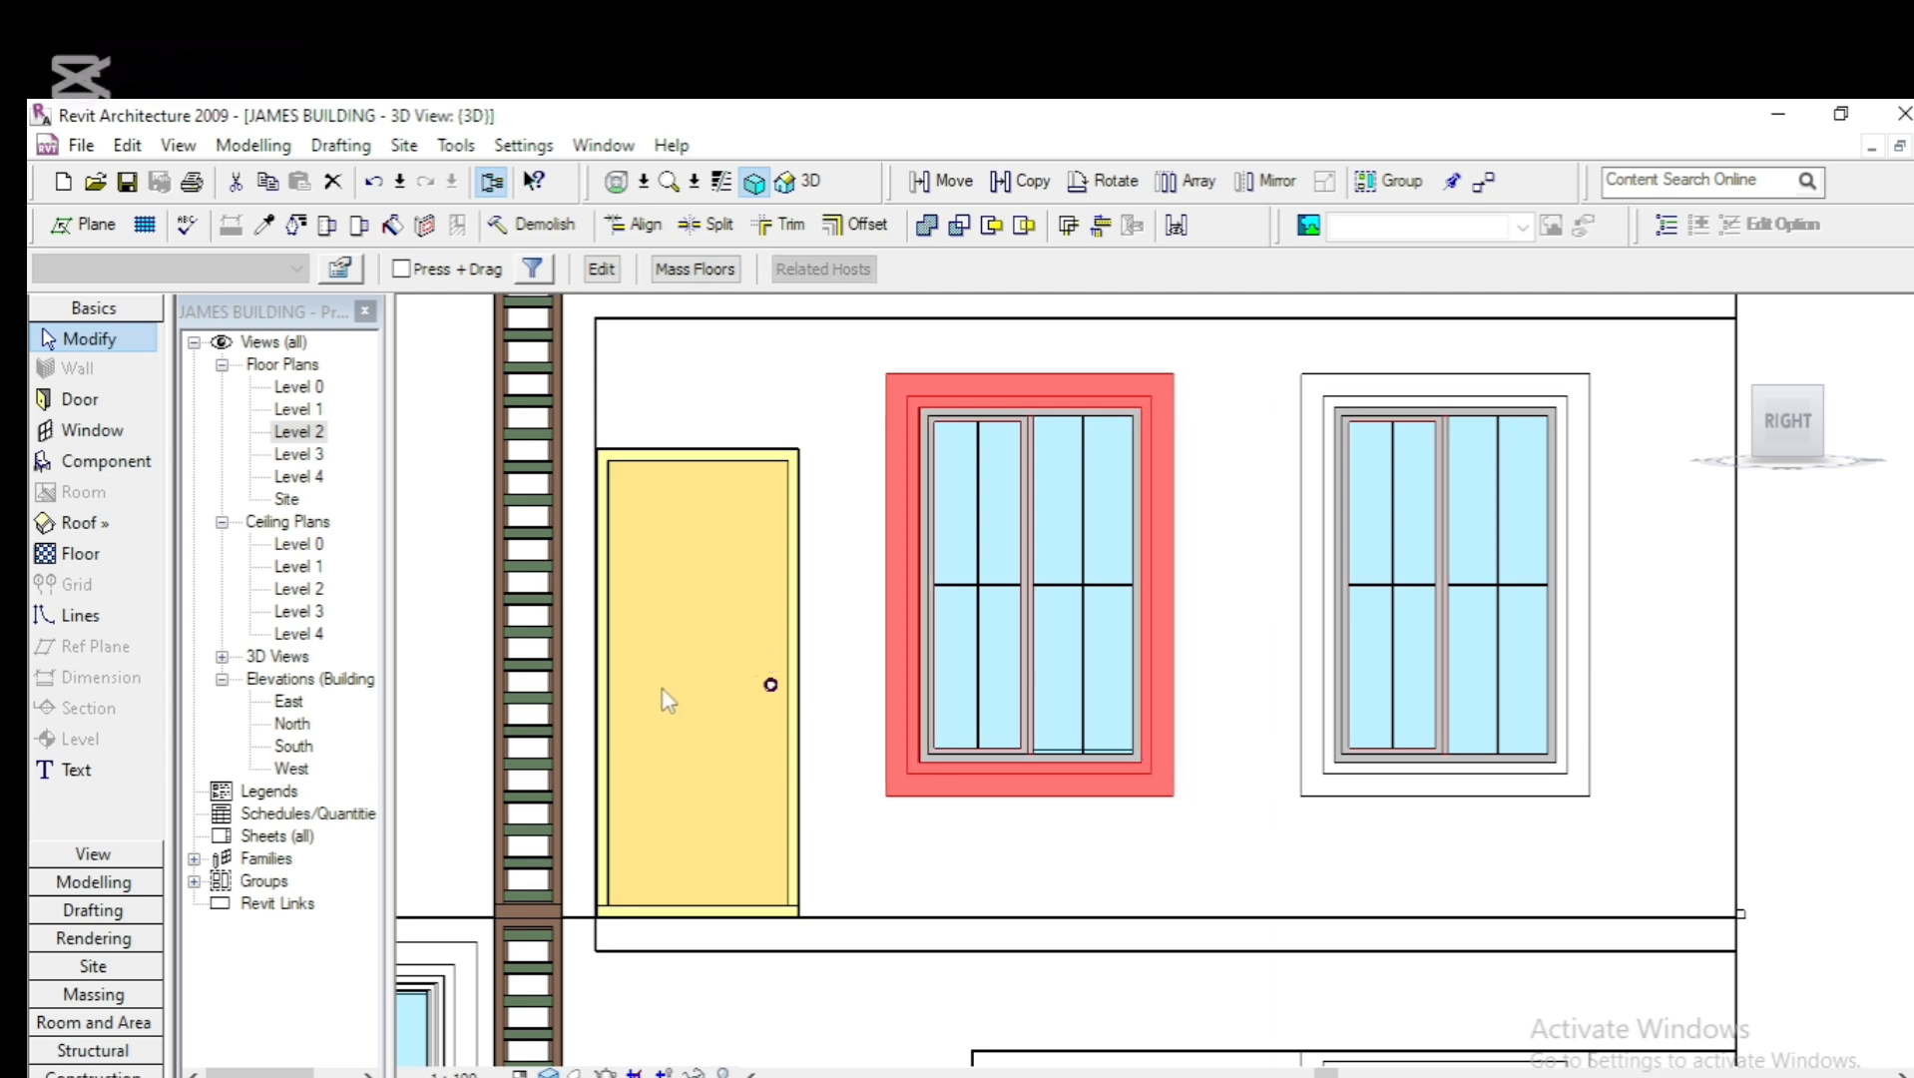
Copy the small upper-floor window's frame mass onto the small unframed window on the floor below, beside the ladder-like strip
scroll(714, 741, "down", 5)
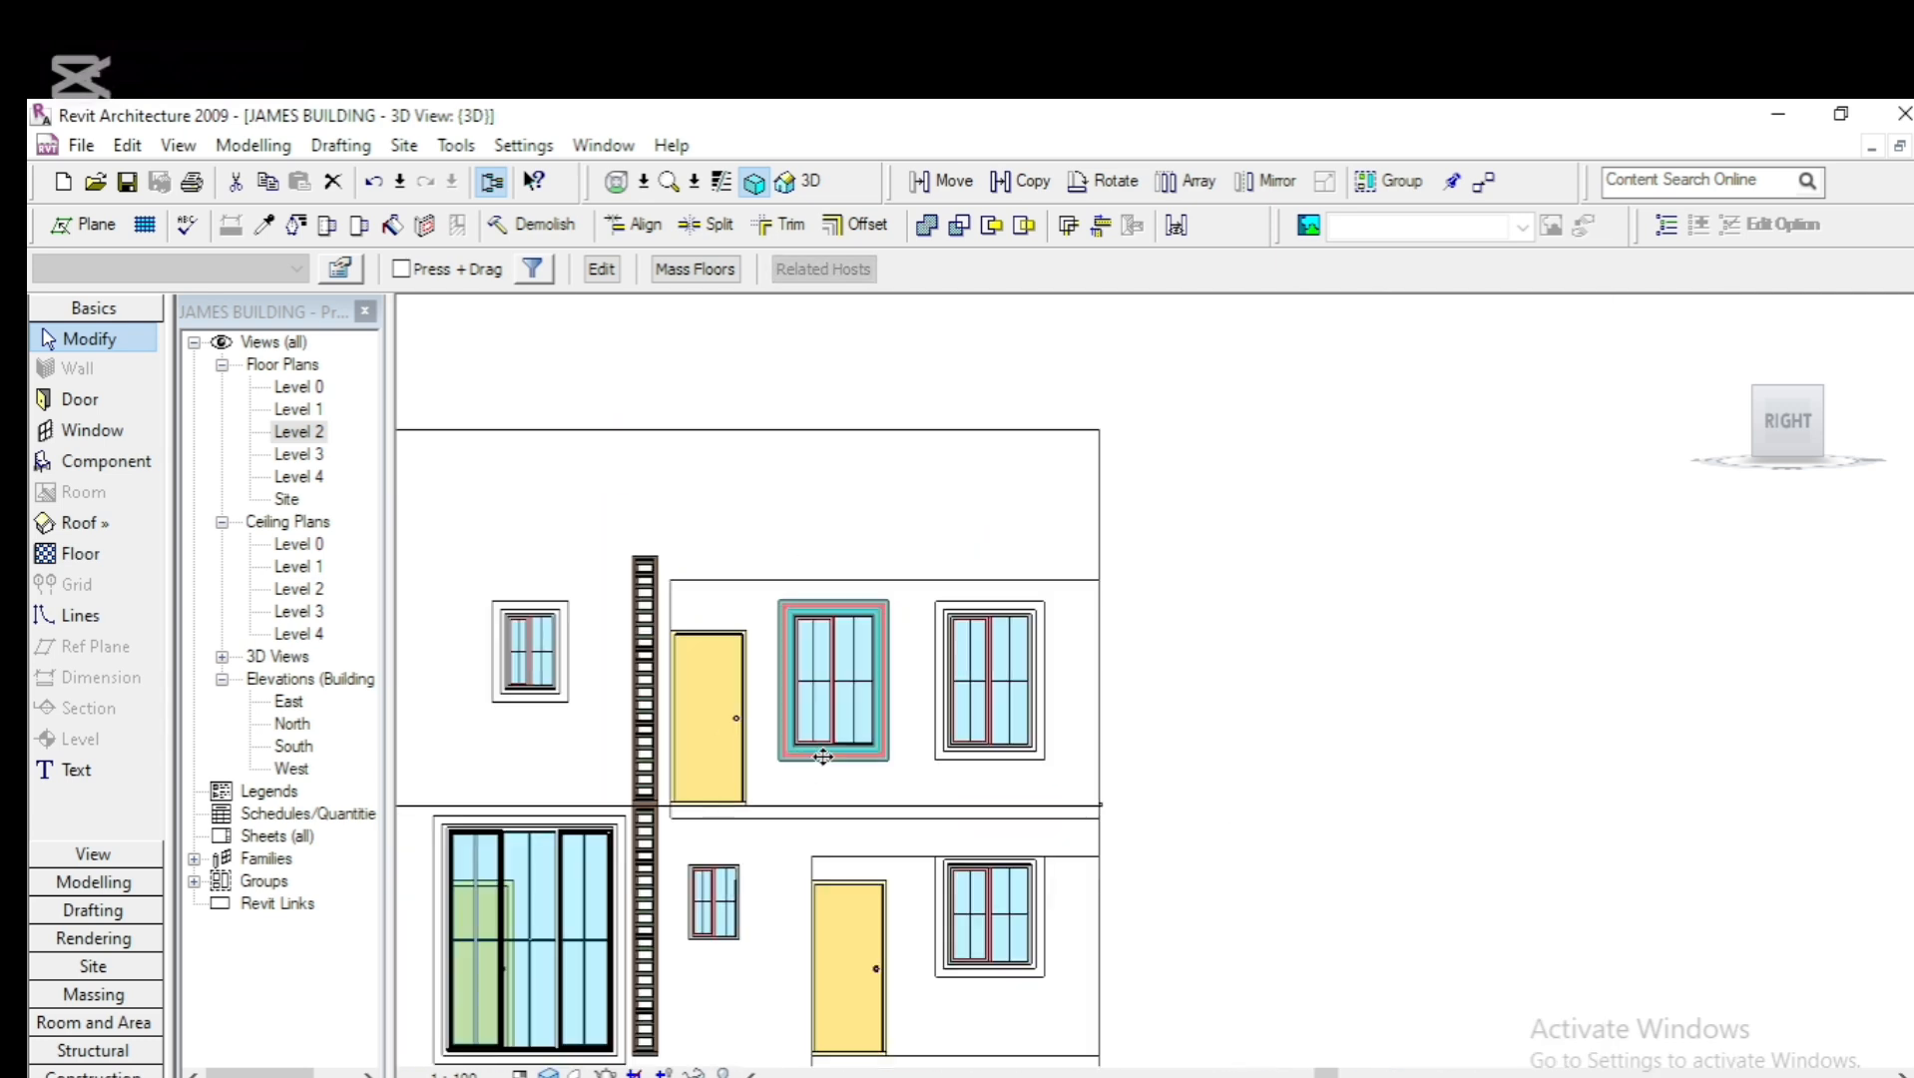
scroll(1053, 714, "down", 2)
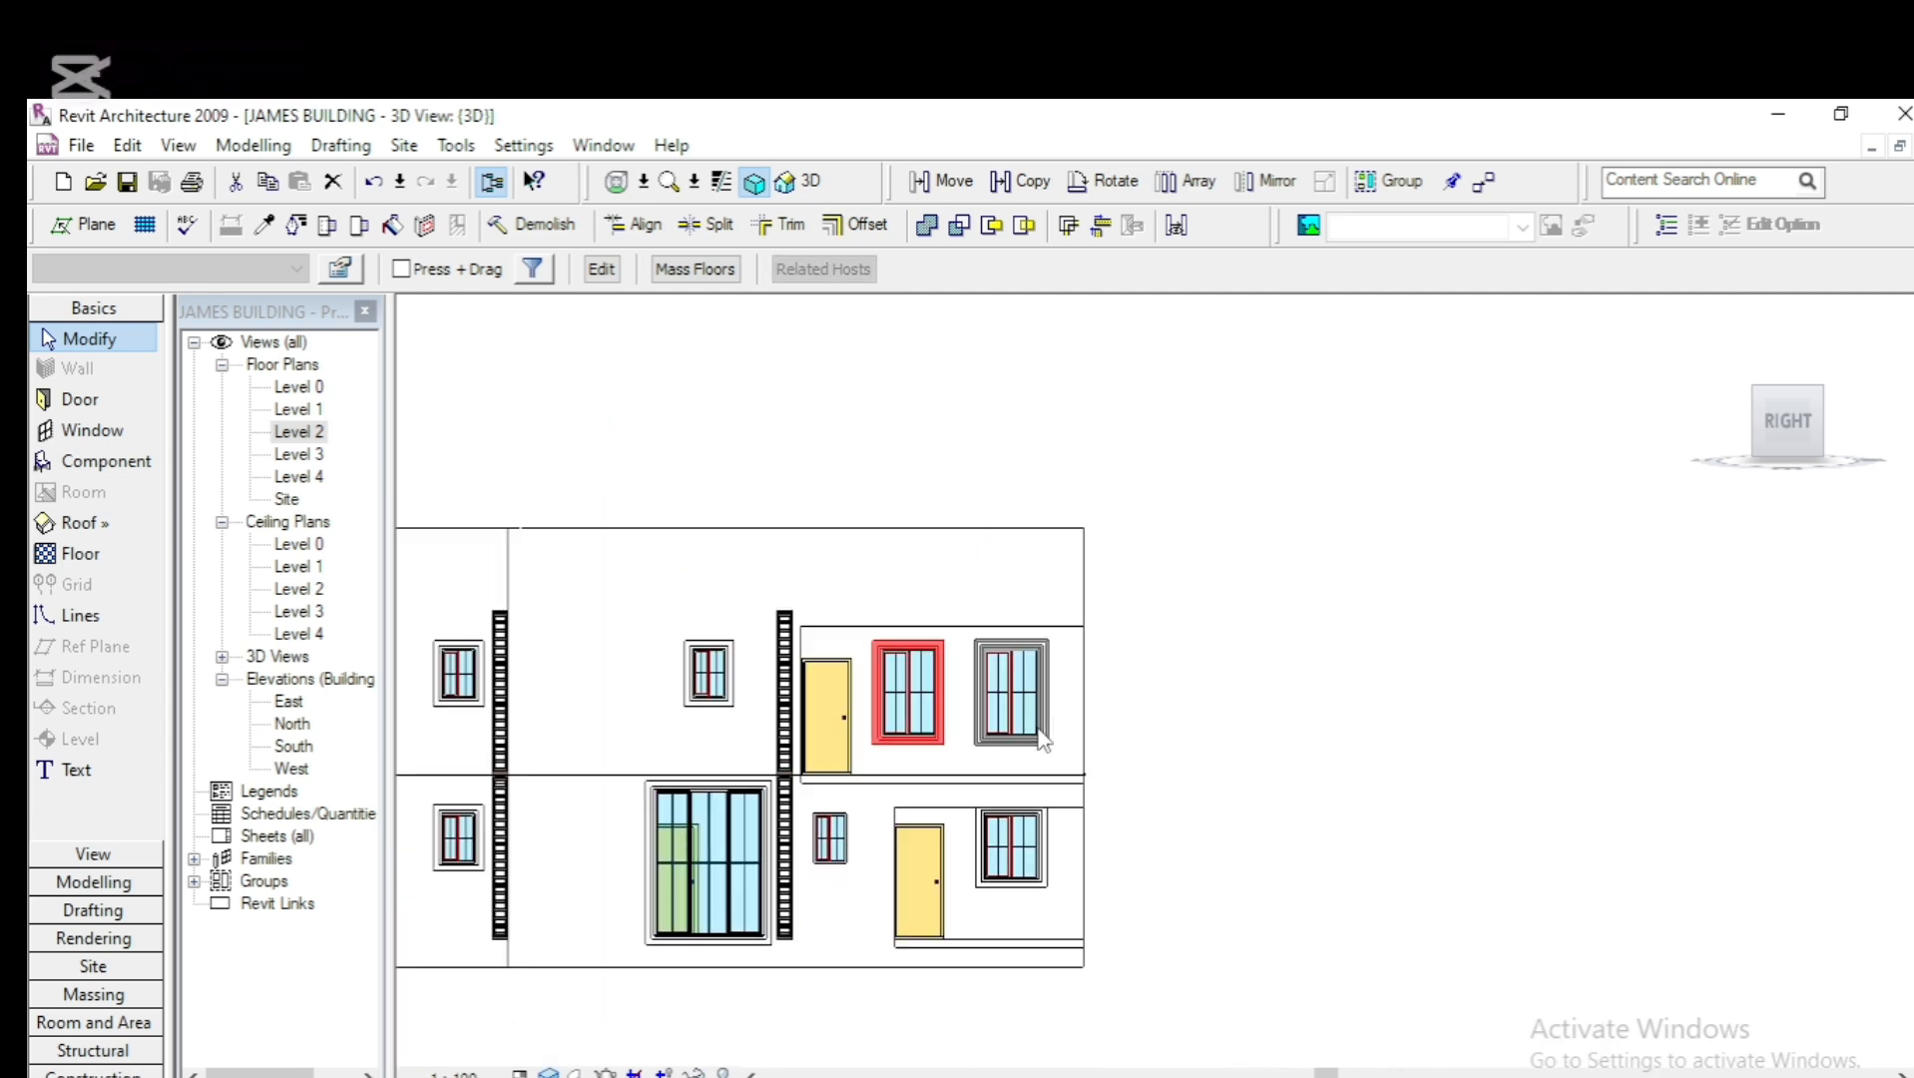
left_click(723, 705)
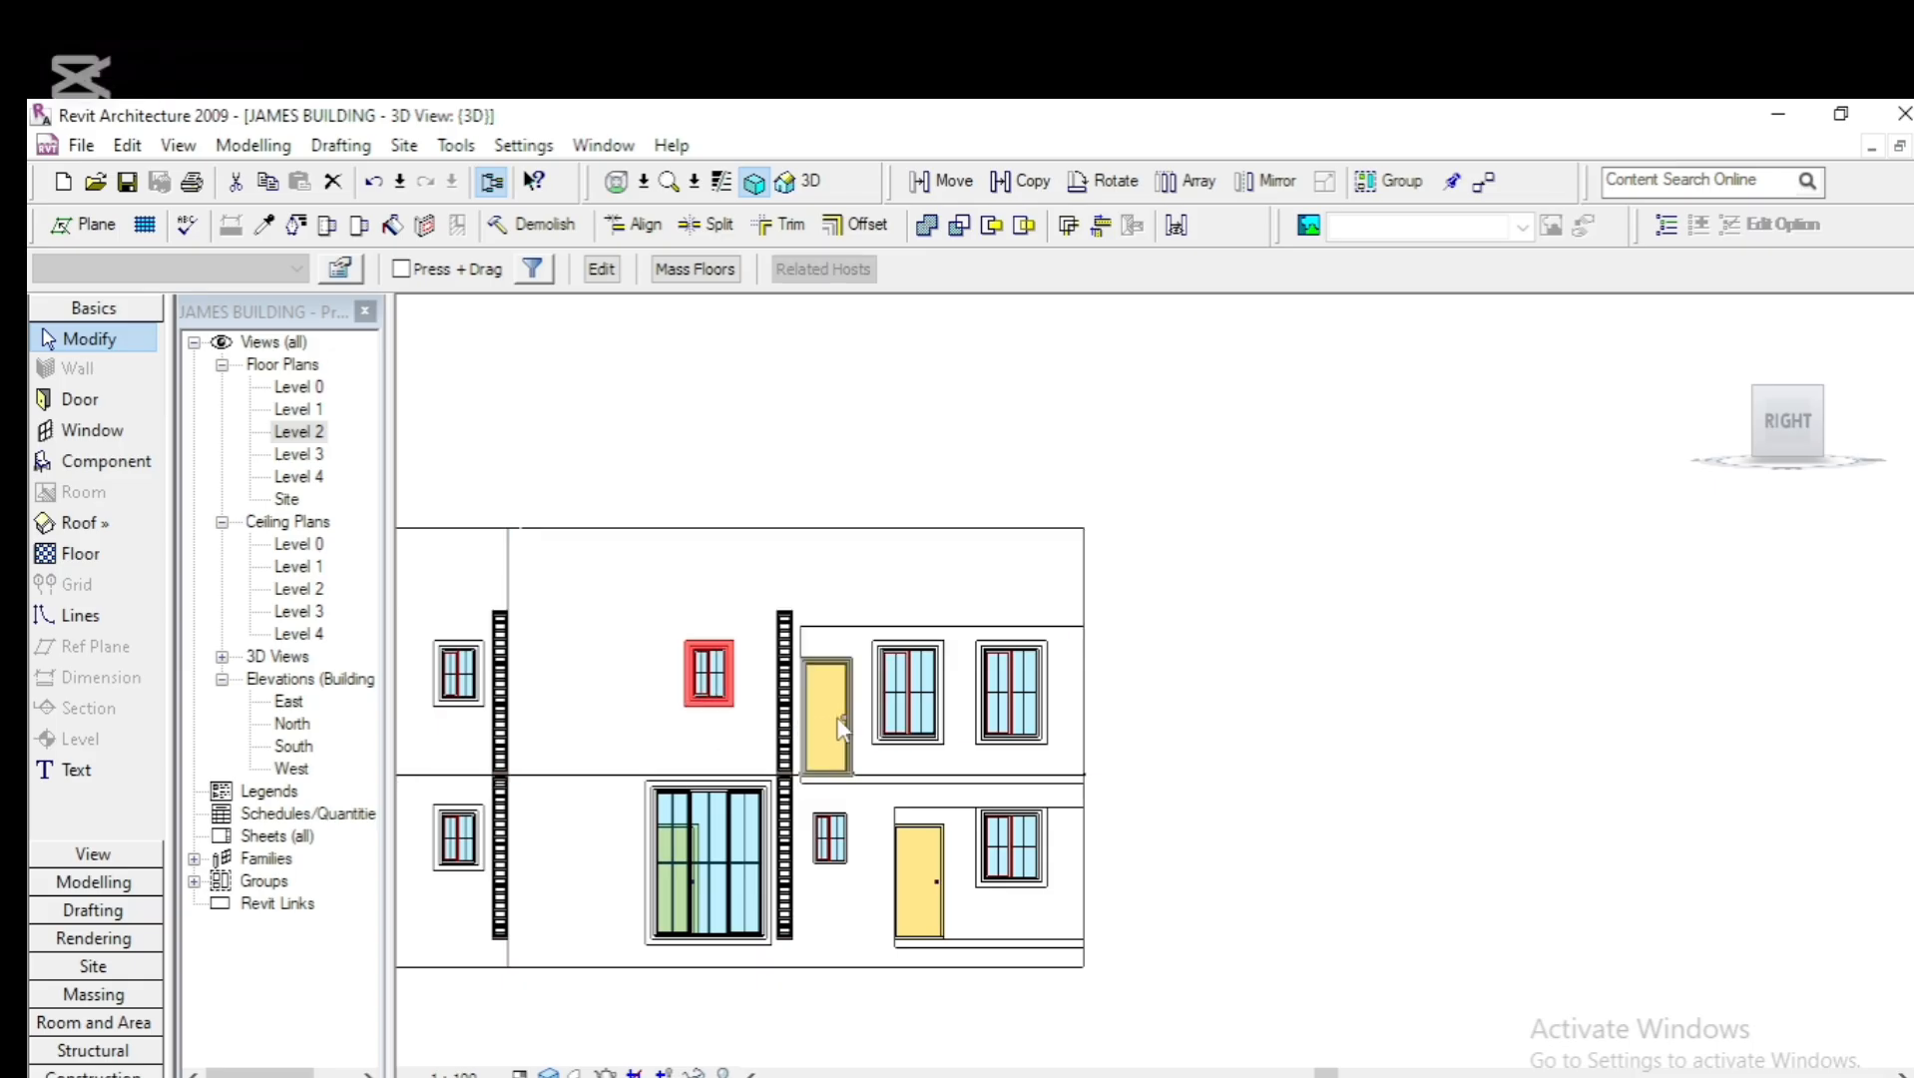
left_click(1025, 183)
left_click(684, 641)
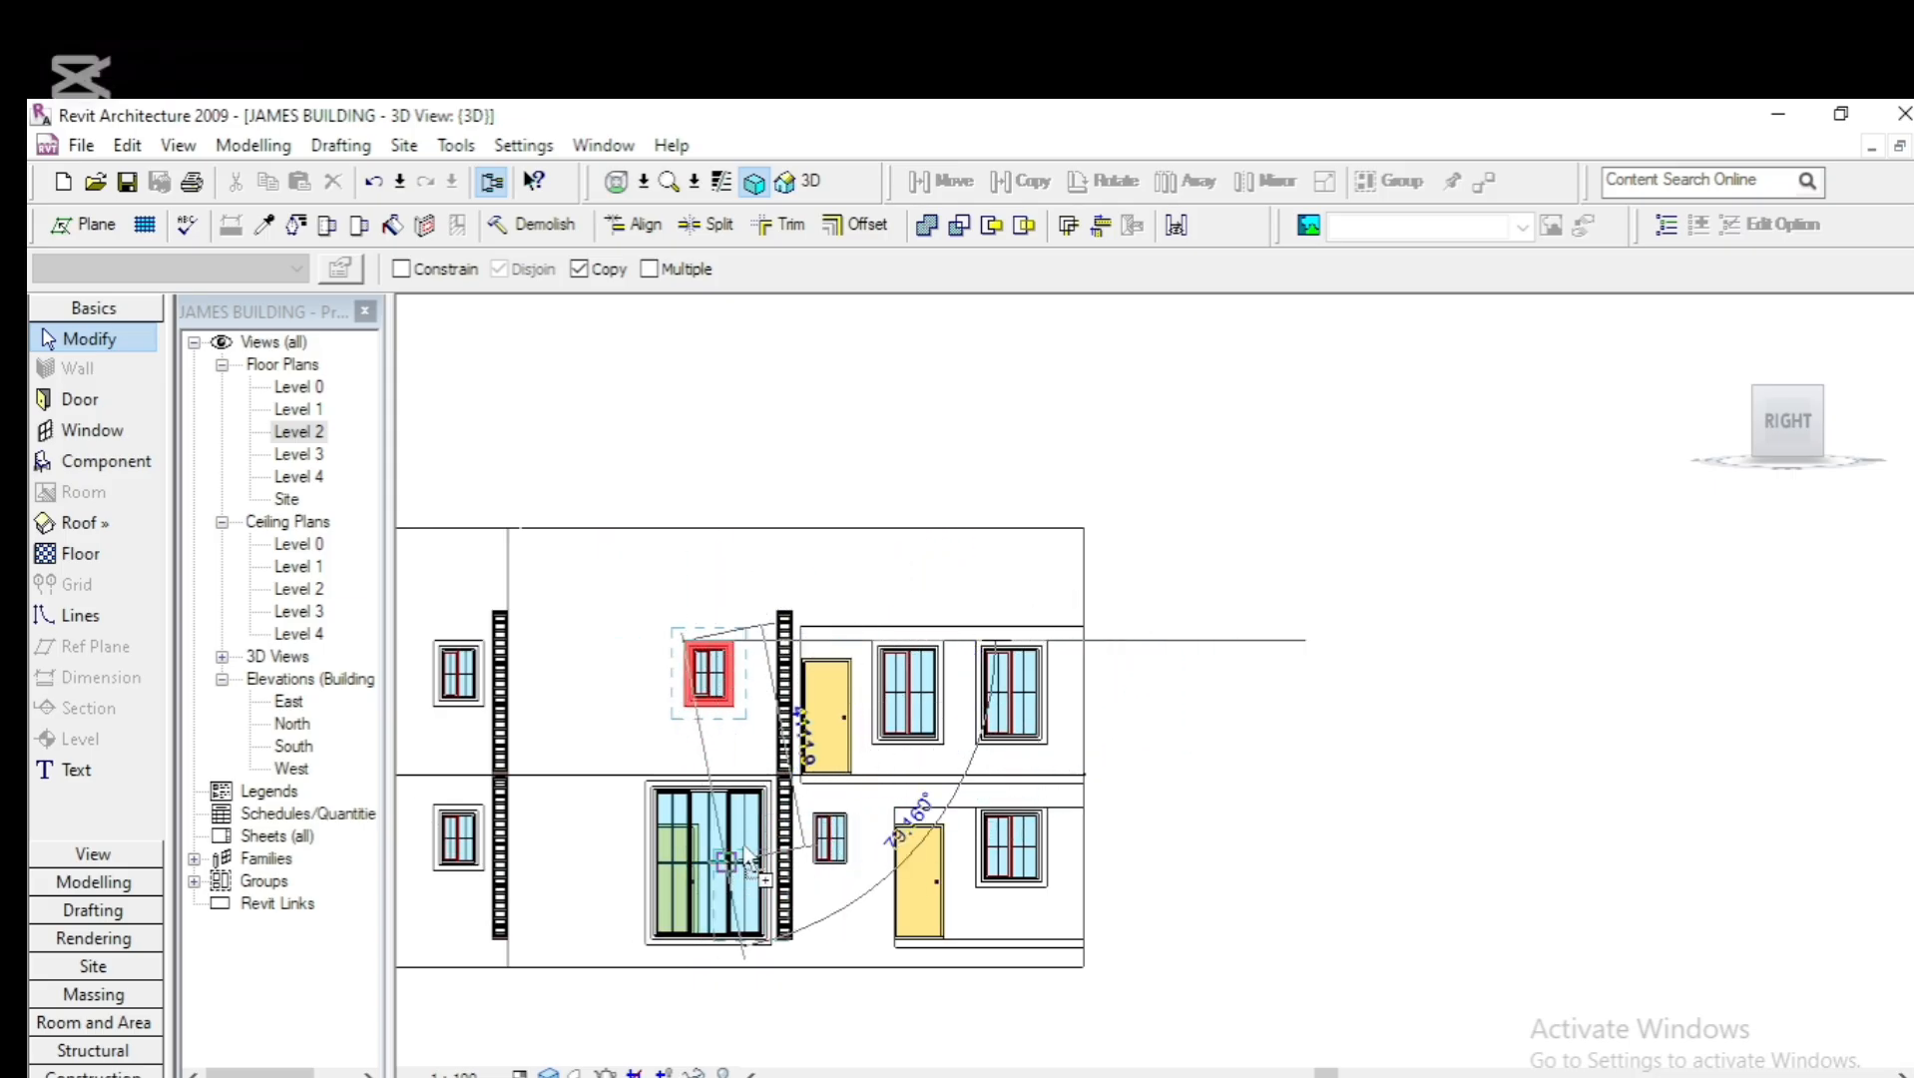
left_click(813, 815)
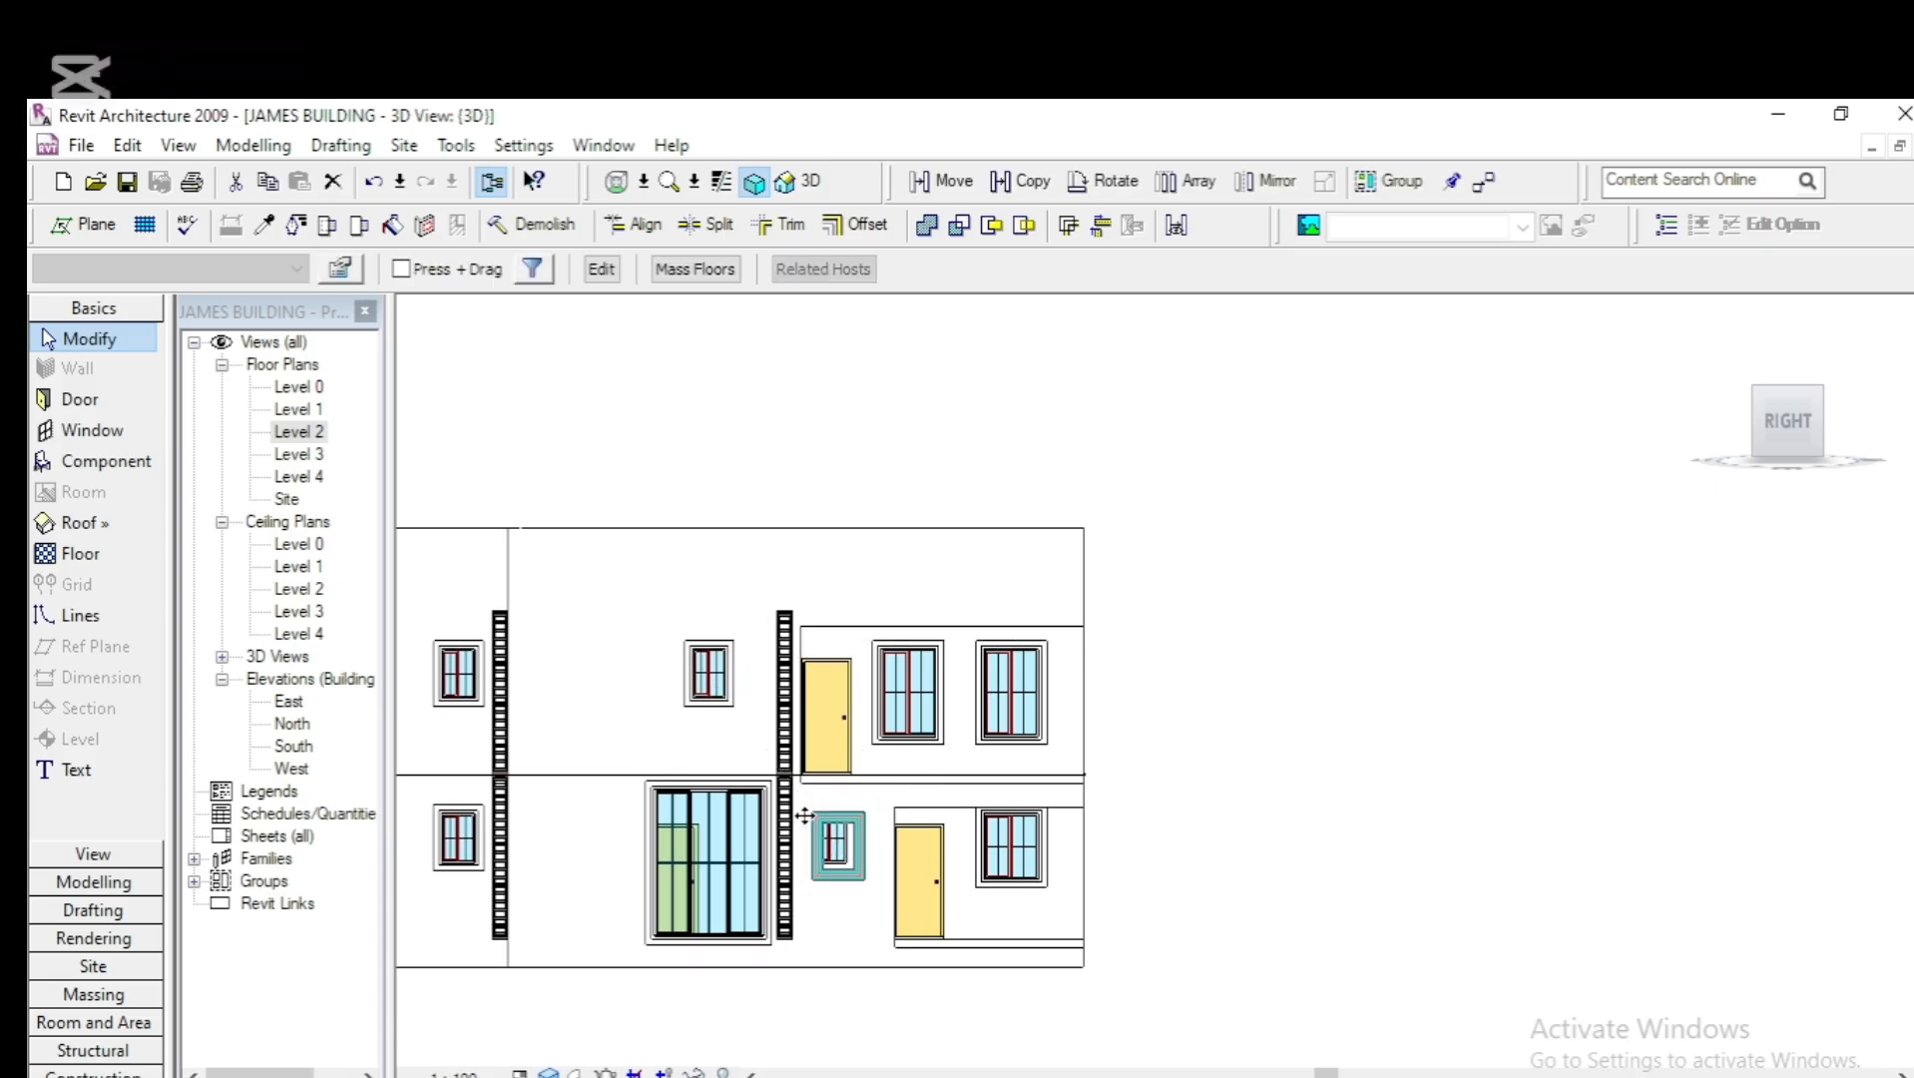
Nudge the small copied frame upward until its opening lines up with the window's top and bottom edges
scroll(836, 834, "up", 6)
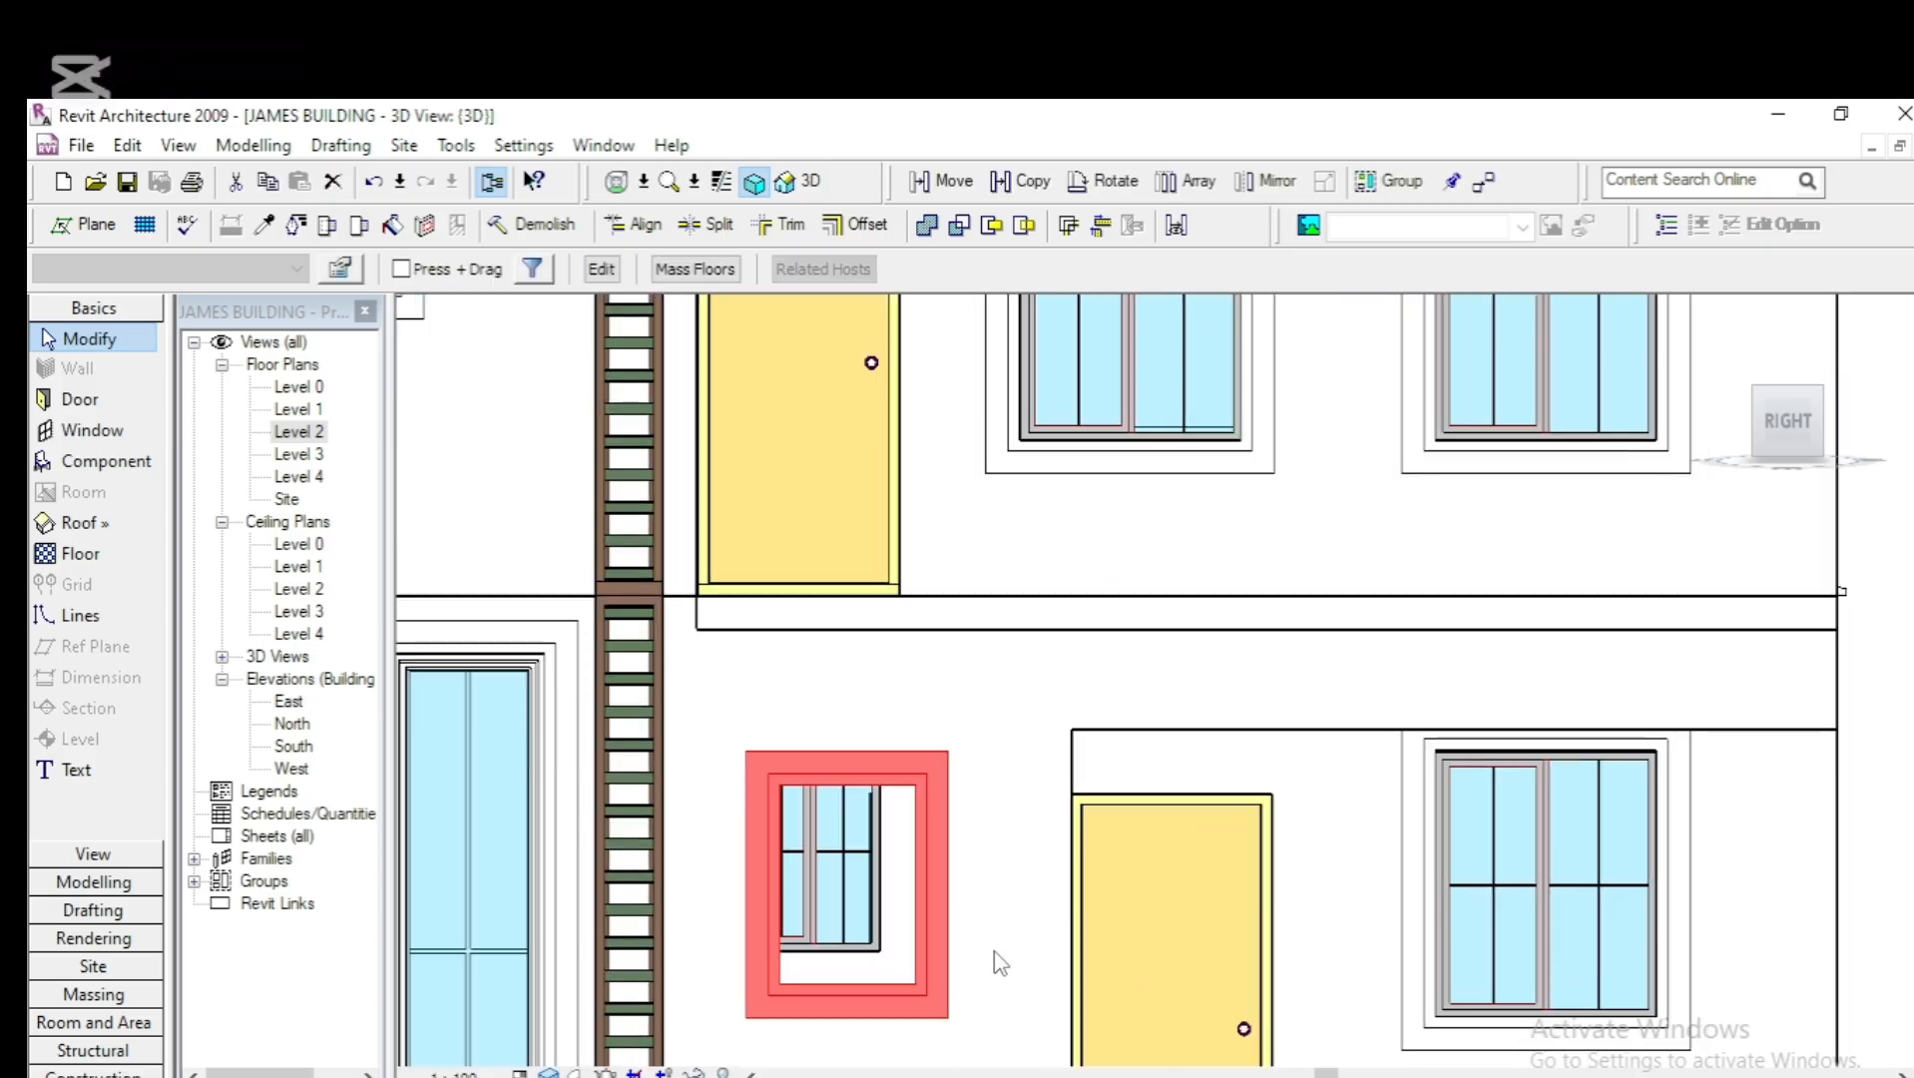
key("Up")
key("Up")
key("Up")
key("Up")
key("Up")
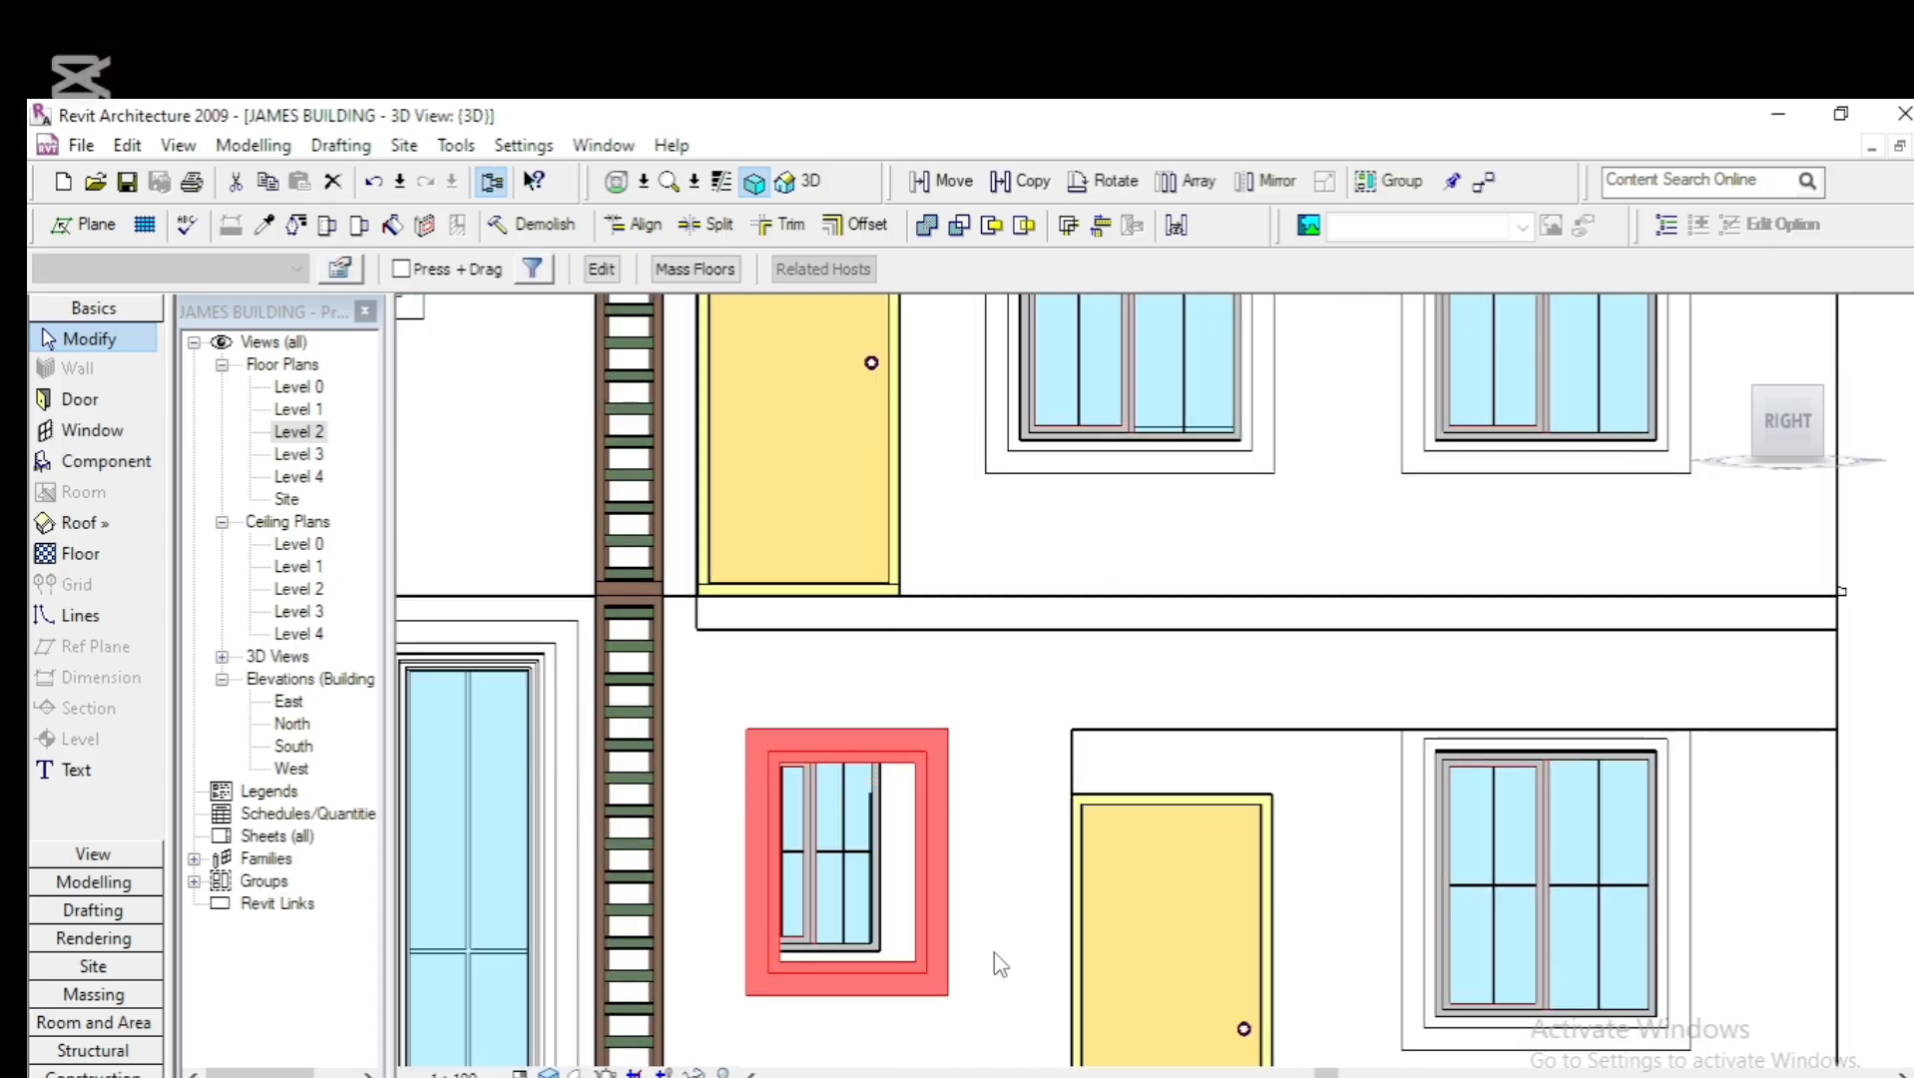
key("Up")
key("Up")
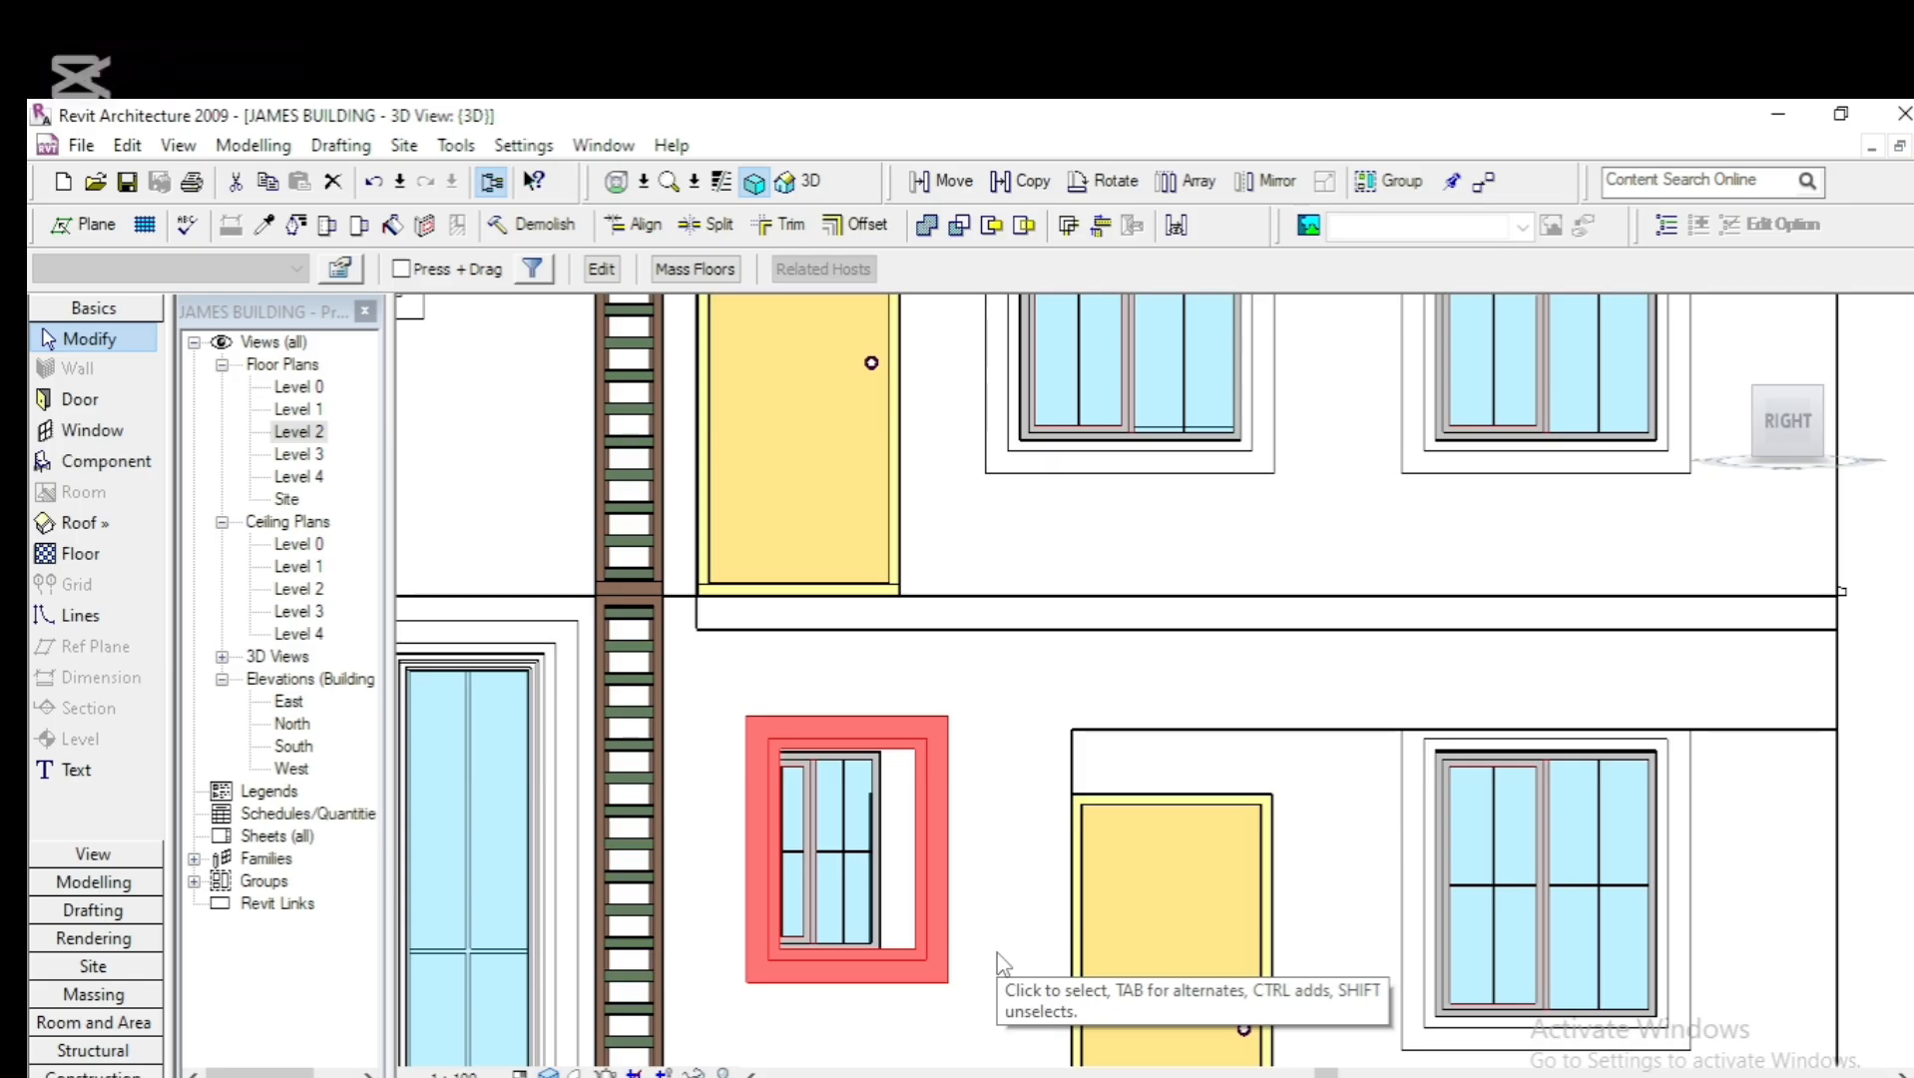
Nudge the small frame sideways toward the ladder-like strip until its opening fits the window's width
key("Left")
key("Left")
key("Left")
key("Left")
key("Left")
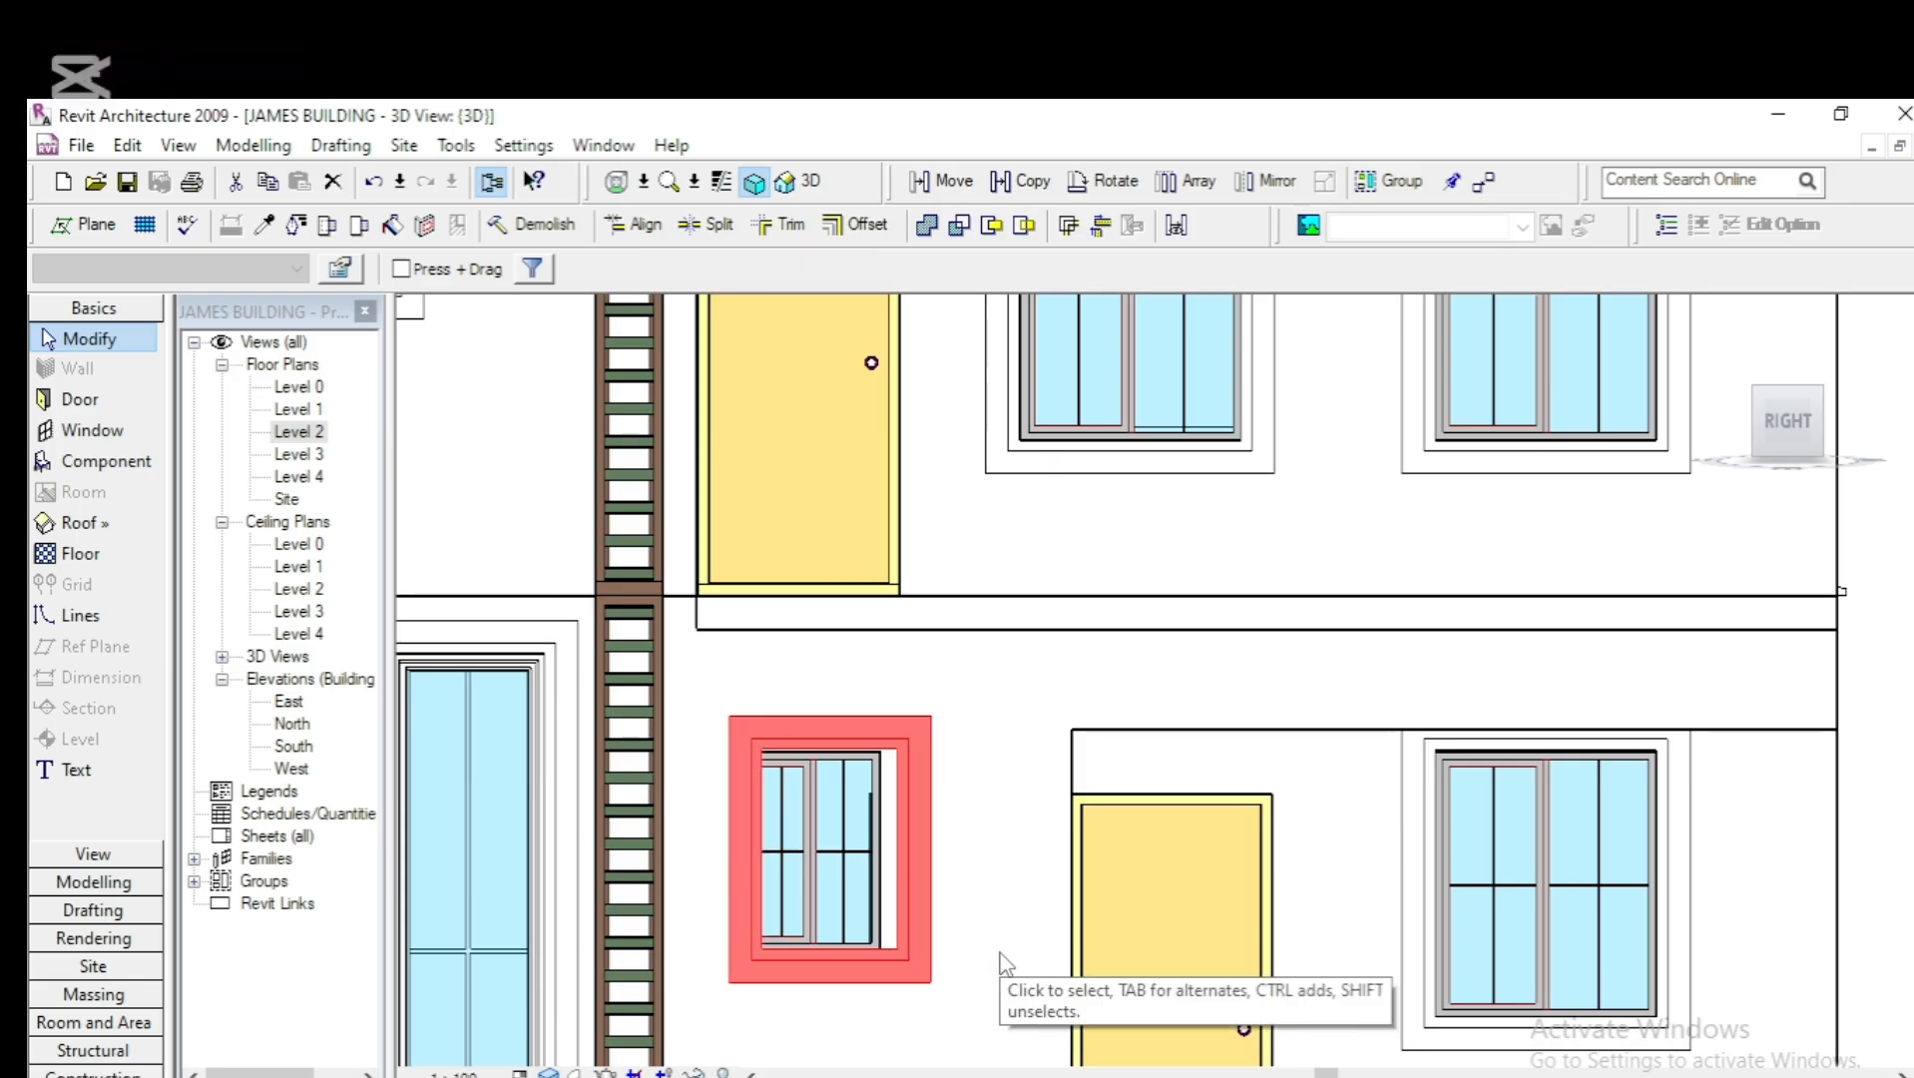
scroll(803, 802, "up", 5)
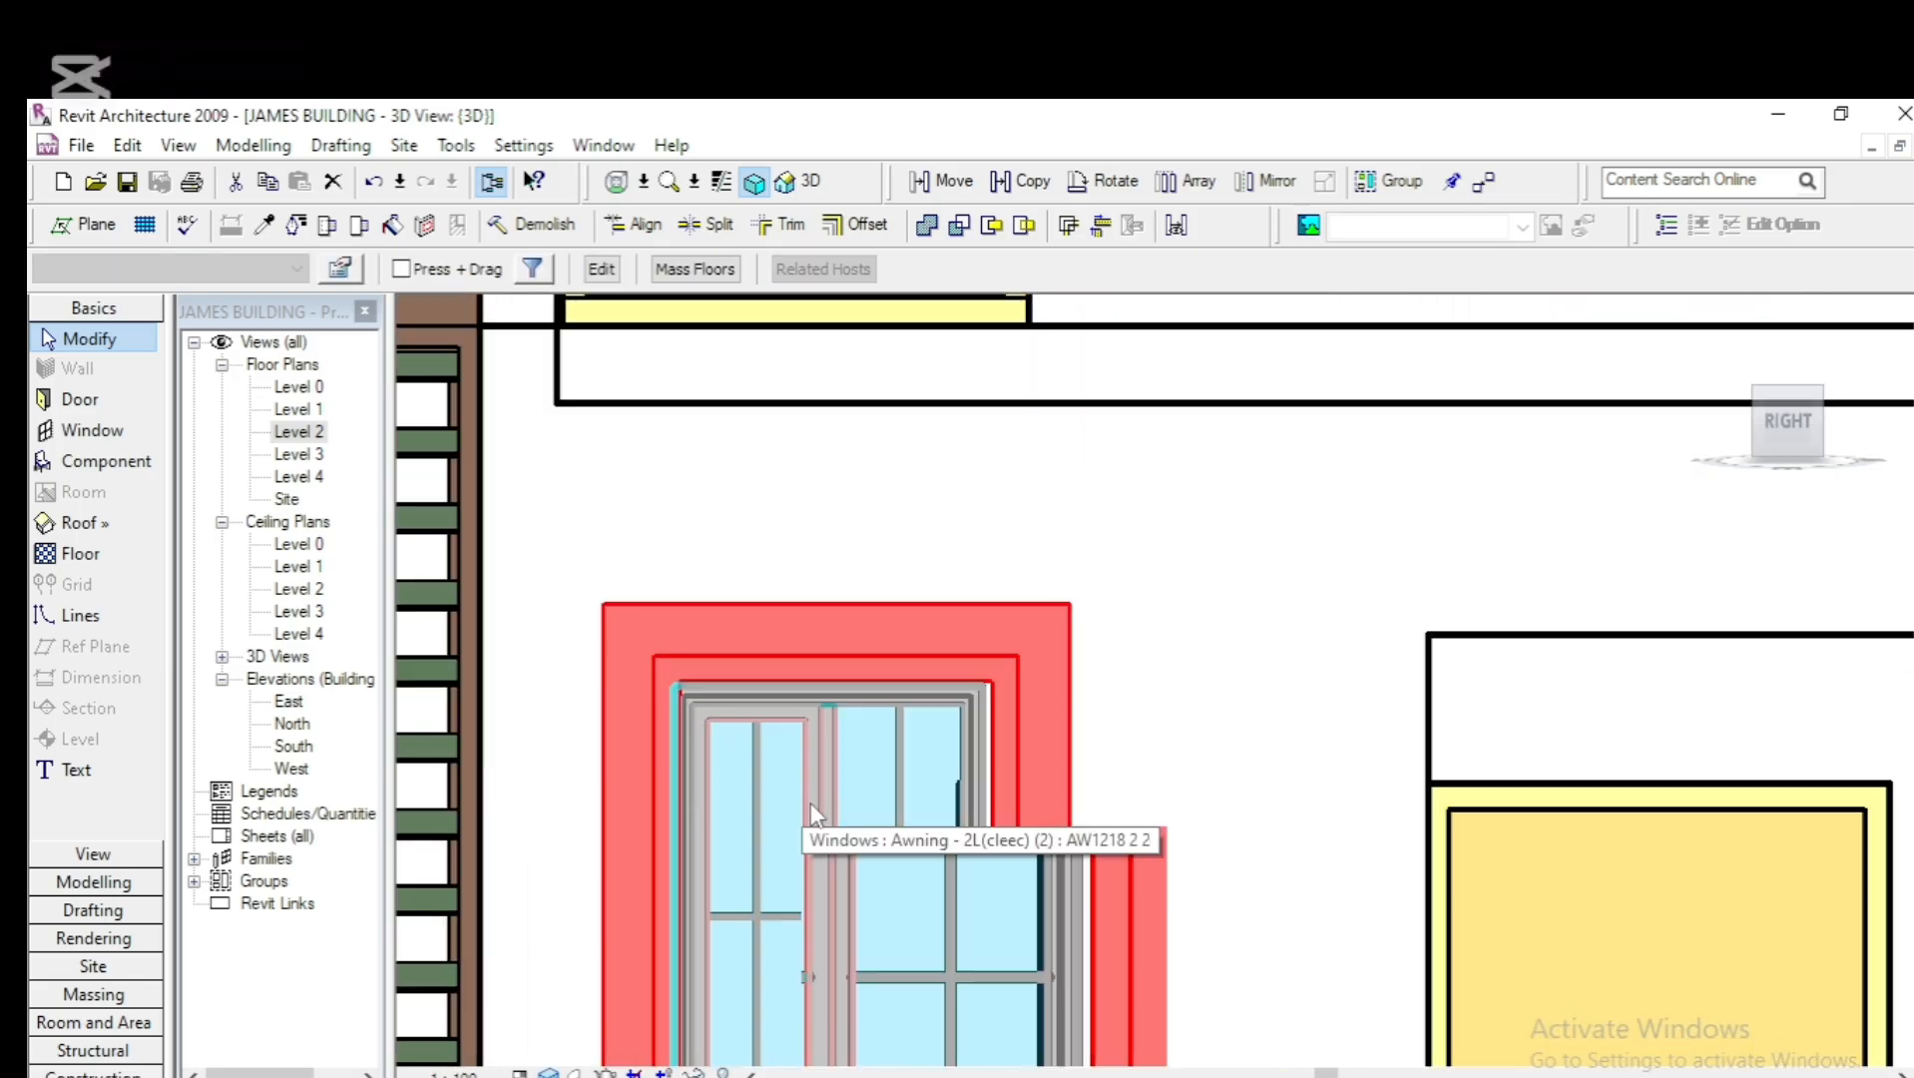
key("Left")
key("Left")
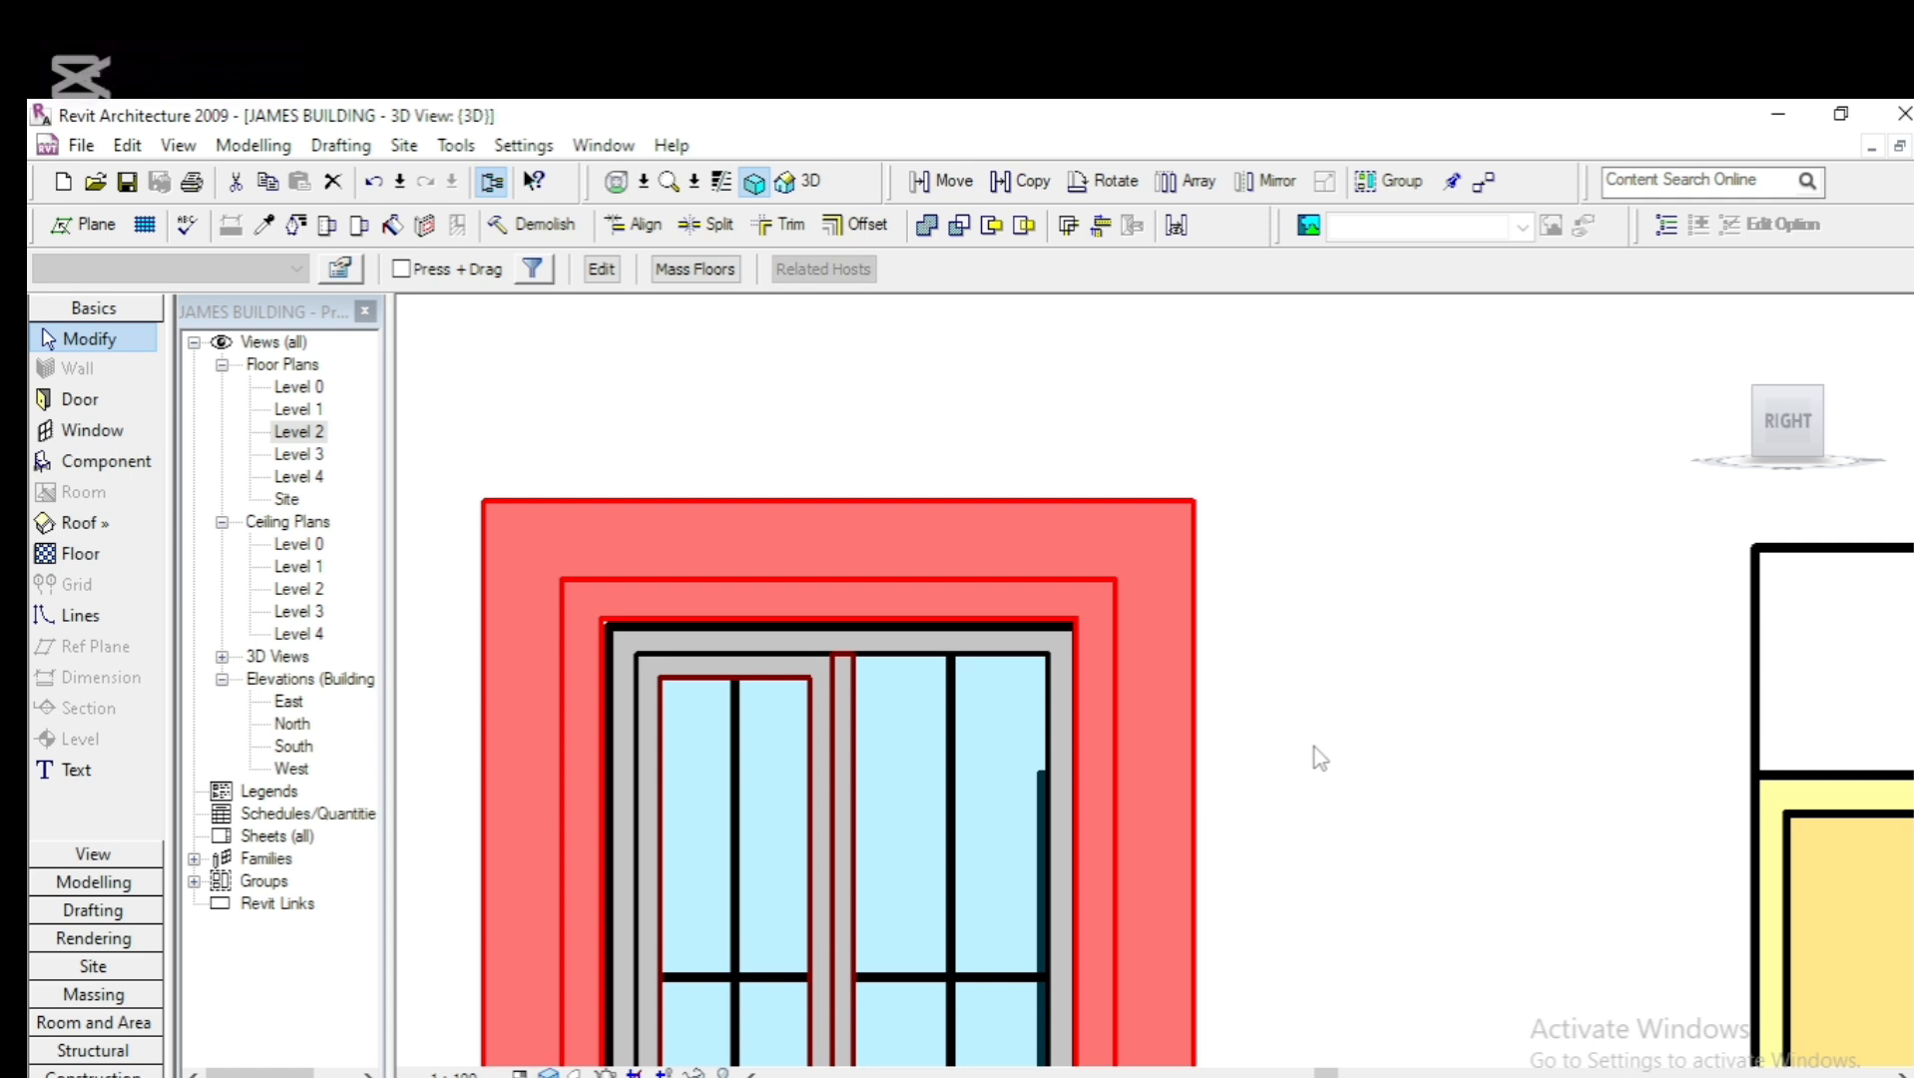
Fine-nudge the small frame downward until its opening meets the window's top edge, and deselect it
scroll(1289, 748, "up", 1)
scroll(1295, 760, "up", 2)
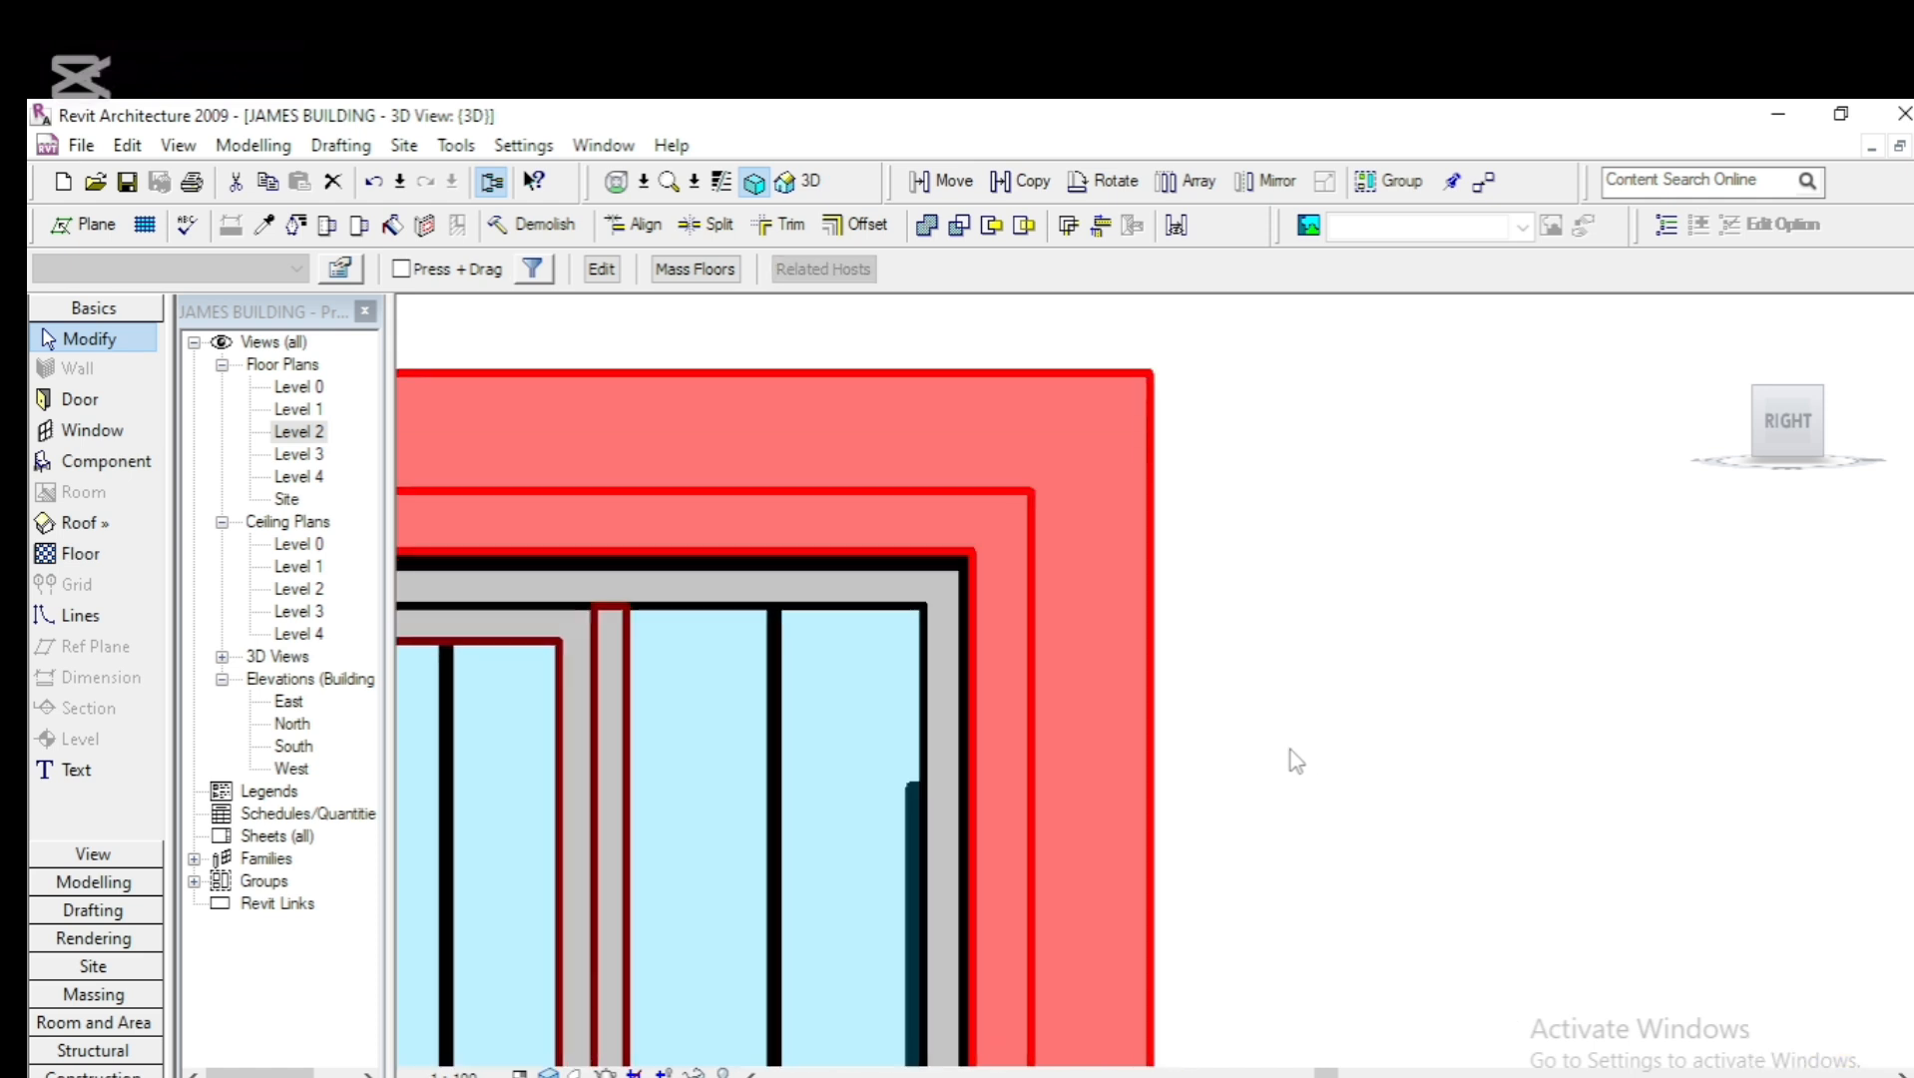
key("Down")
key("Down")
scroll(1257, 761, "down", 5)
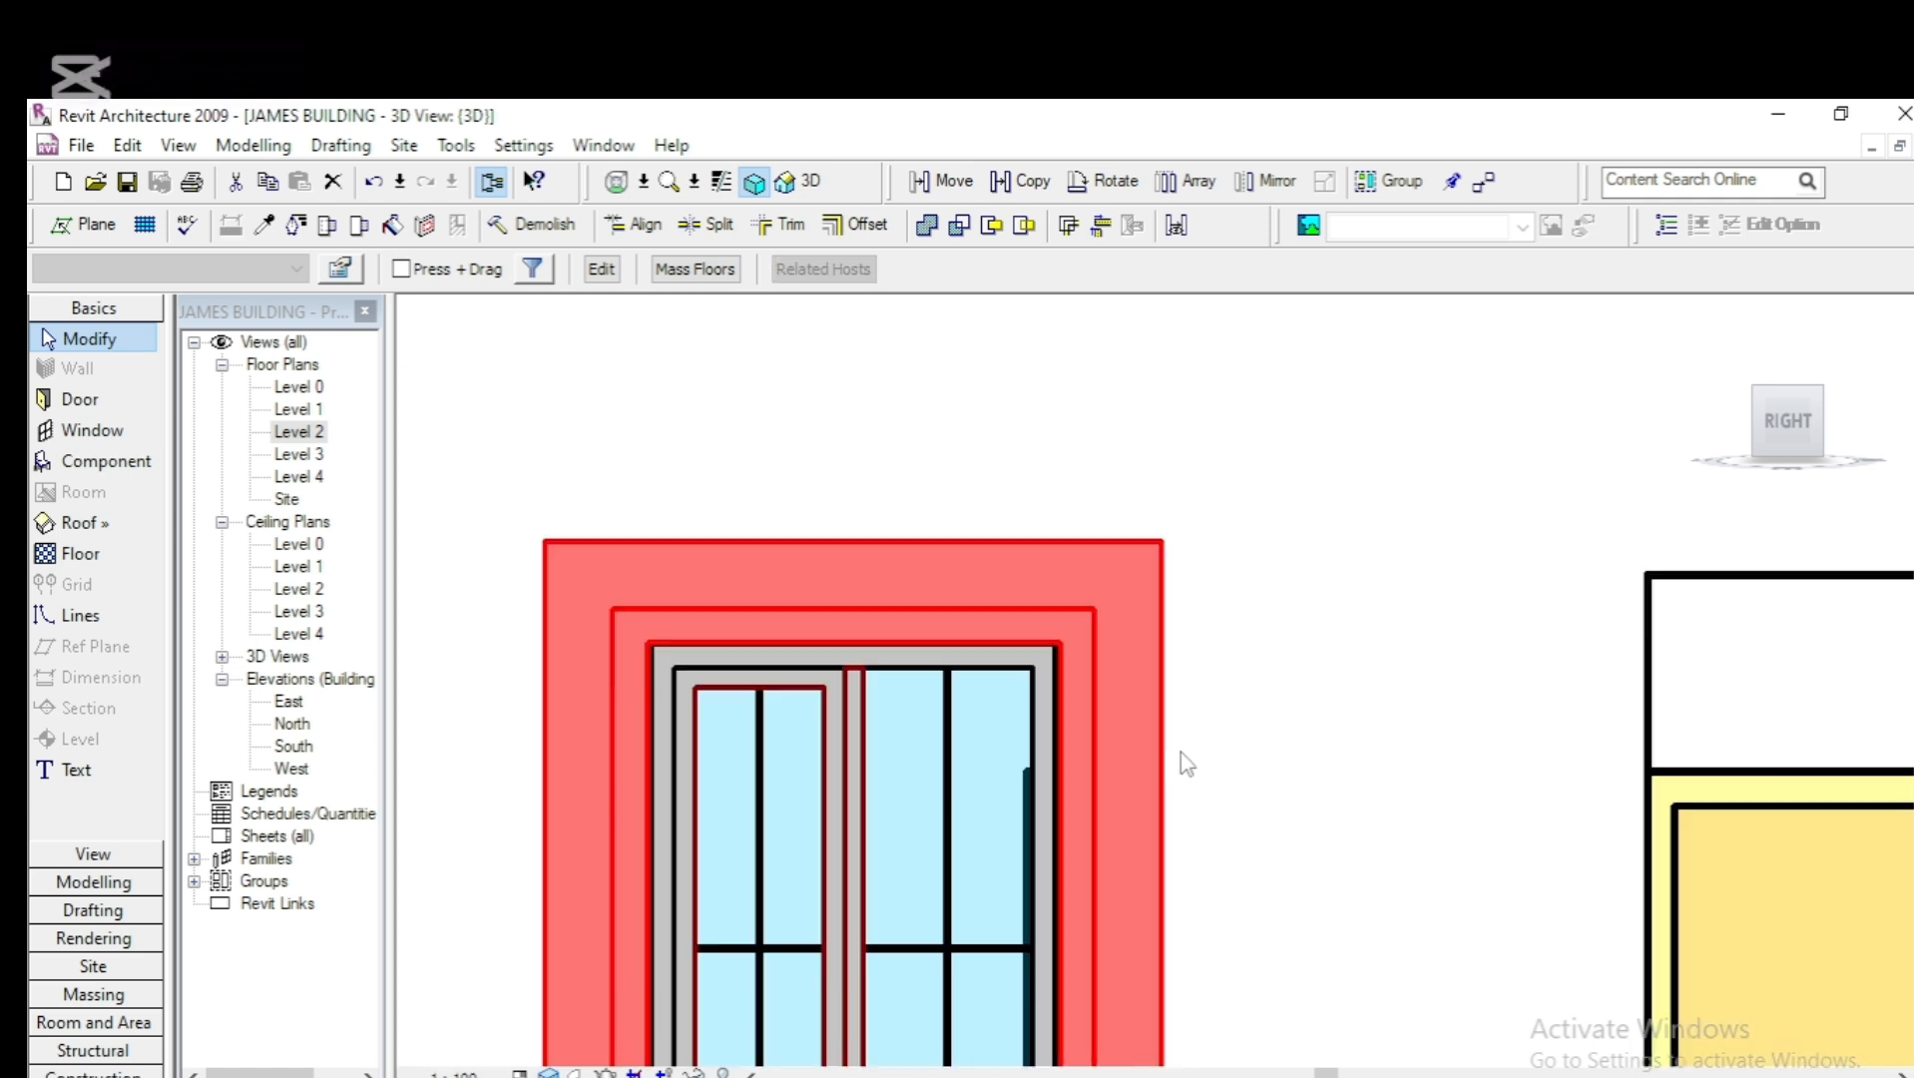
scroll(969, 715, "down", 5)
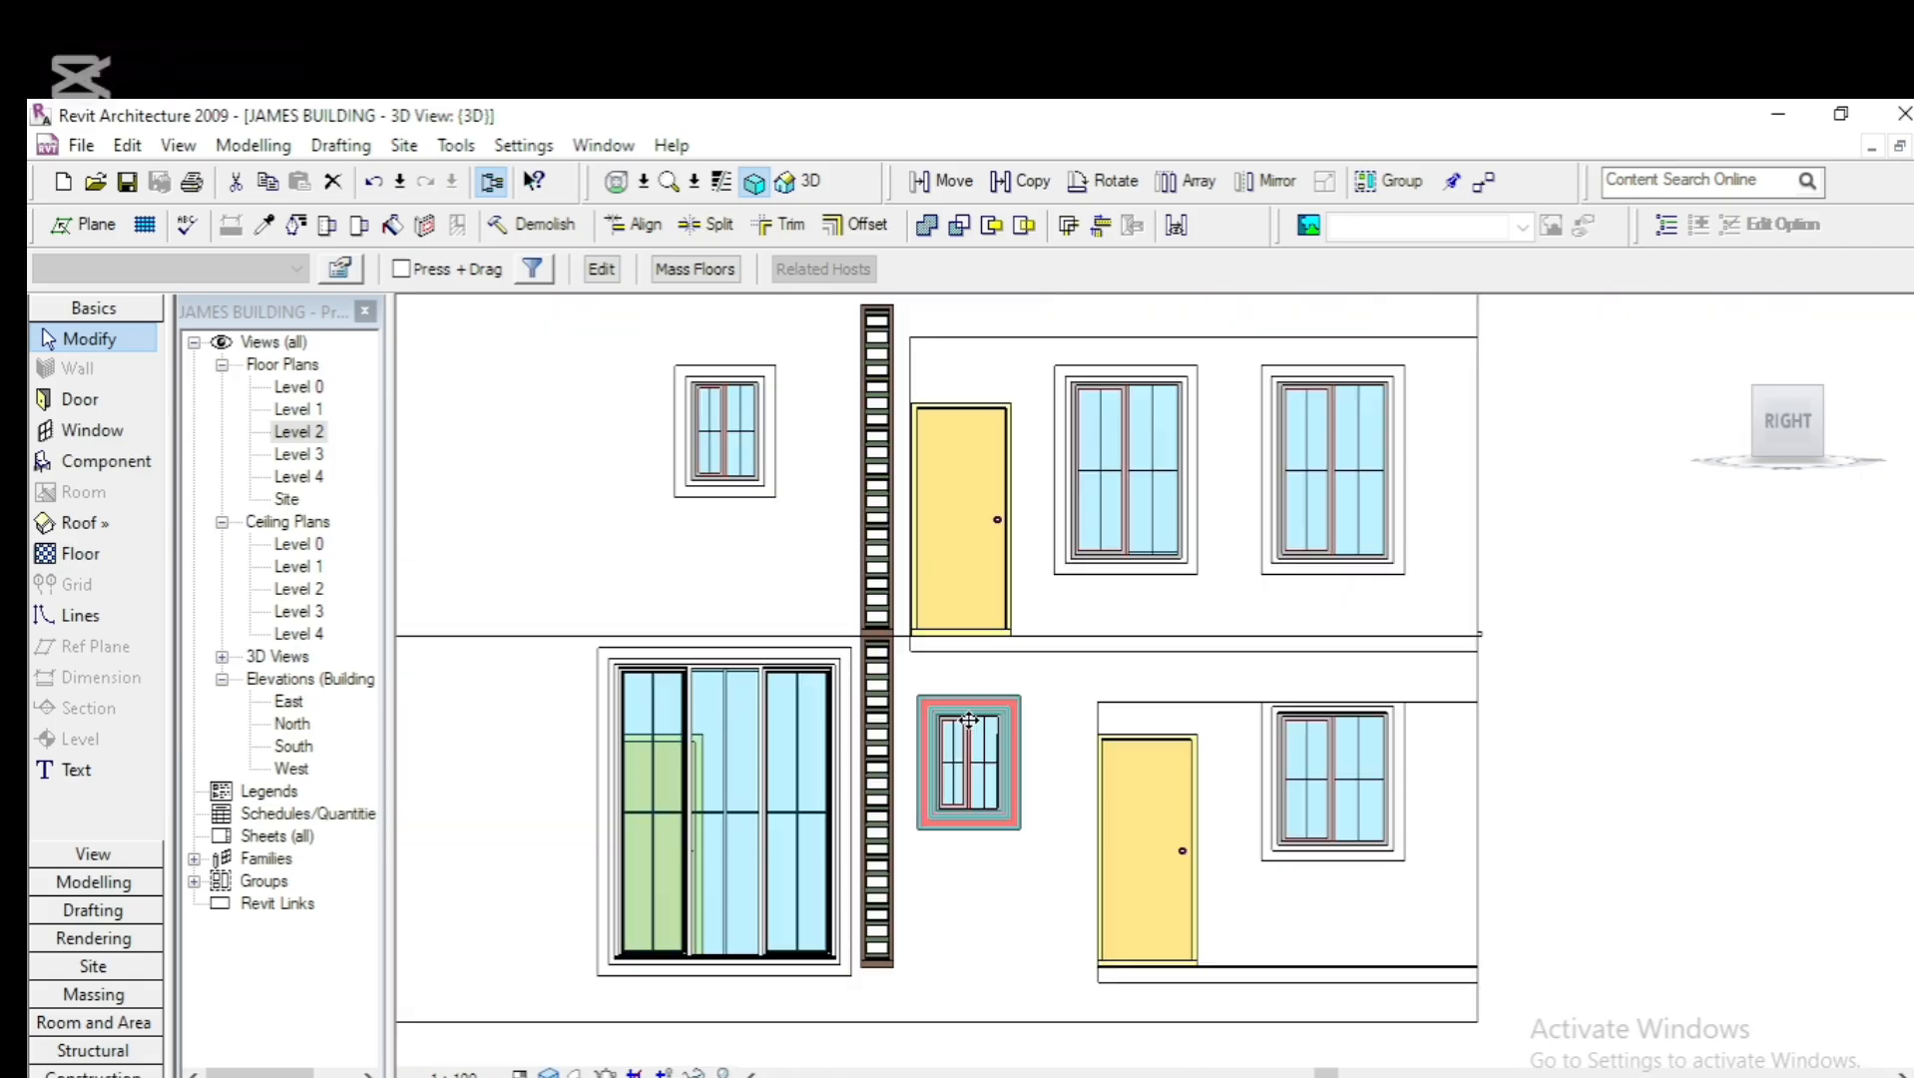
left_click(1400, 682)
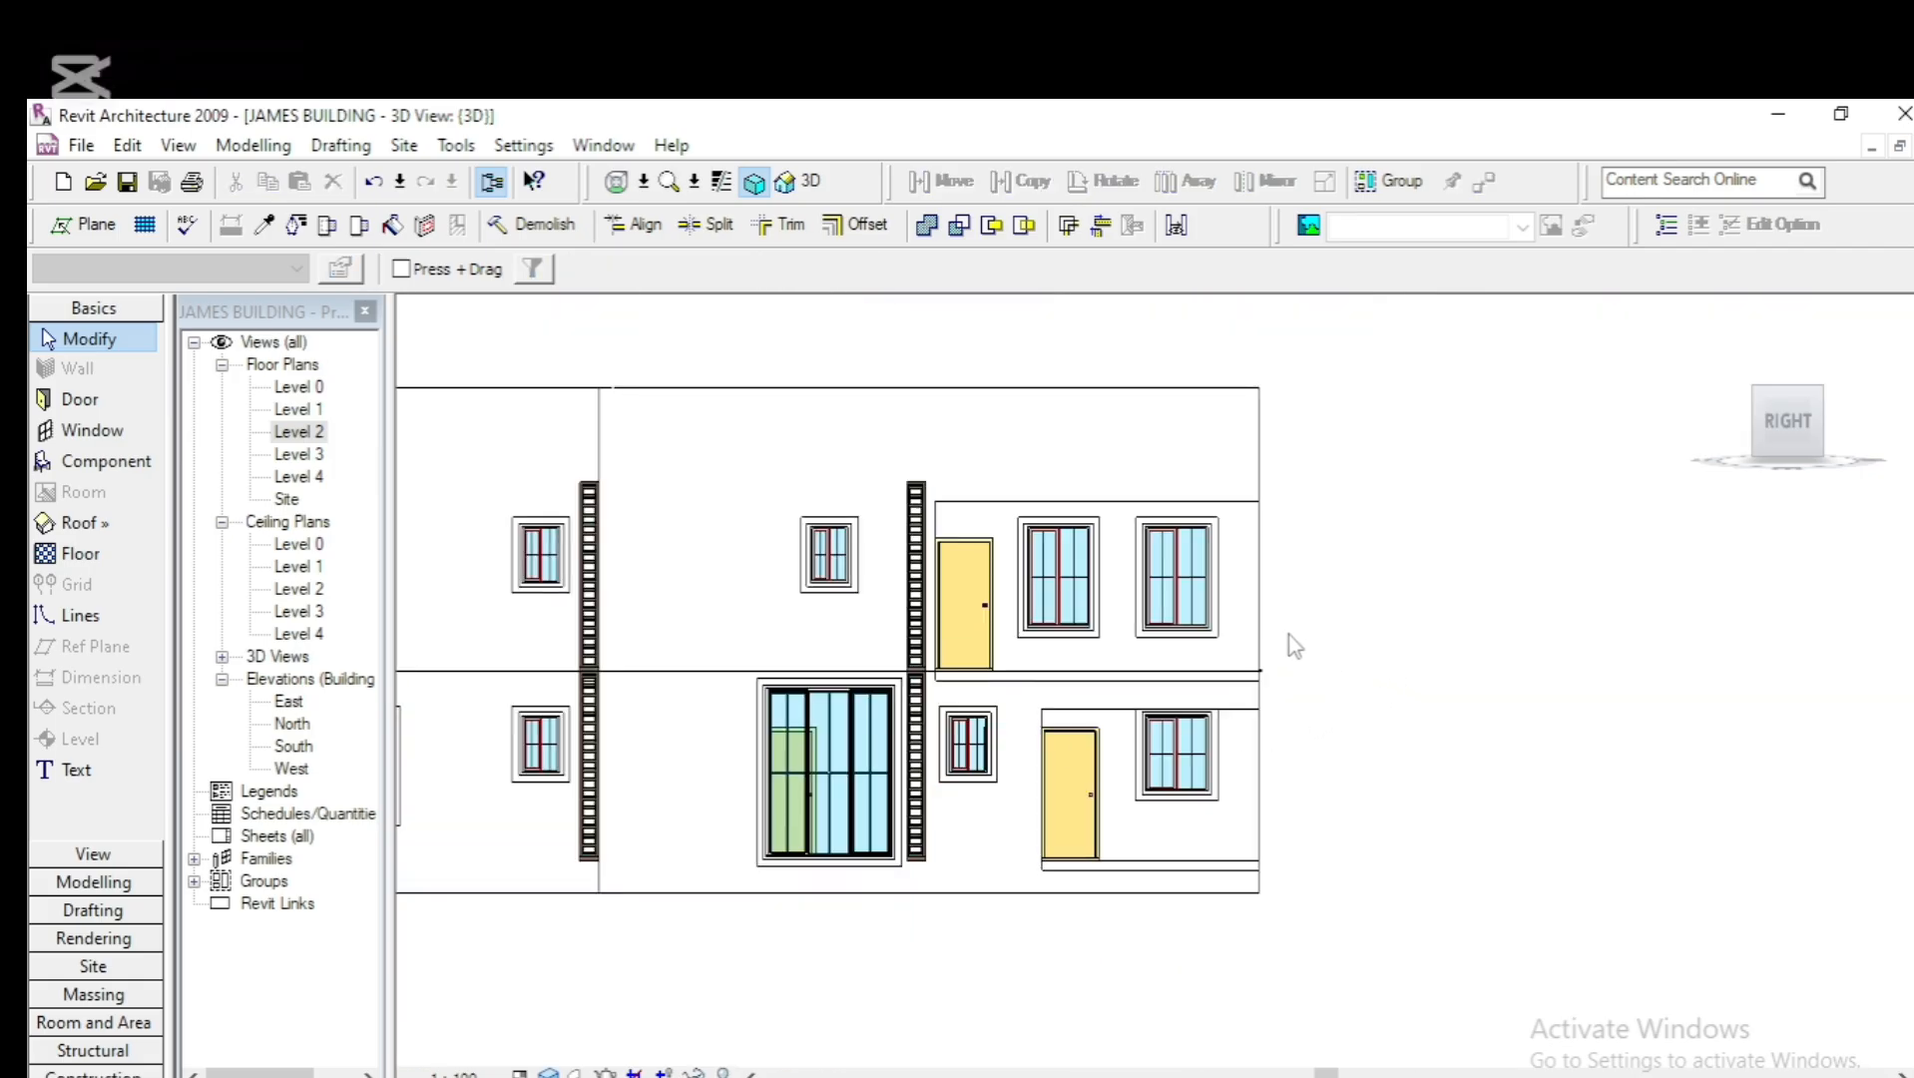
Copy the outermost upper-floor window's frame mass 2800 horizontally, to beyond the building's corner
left_click(1227, 615)
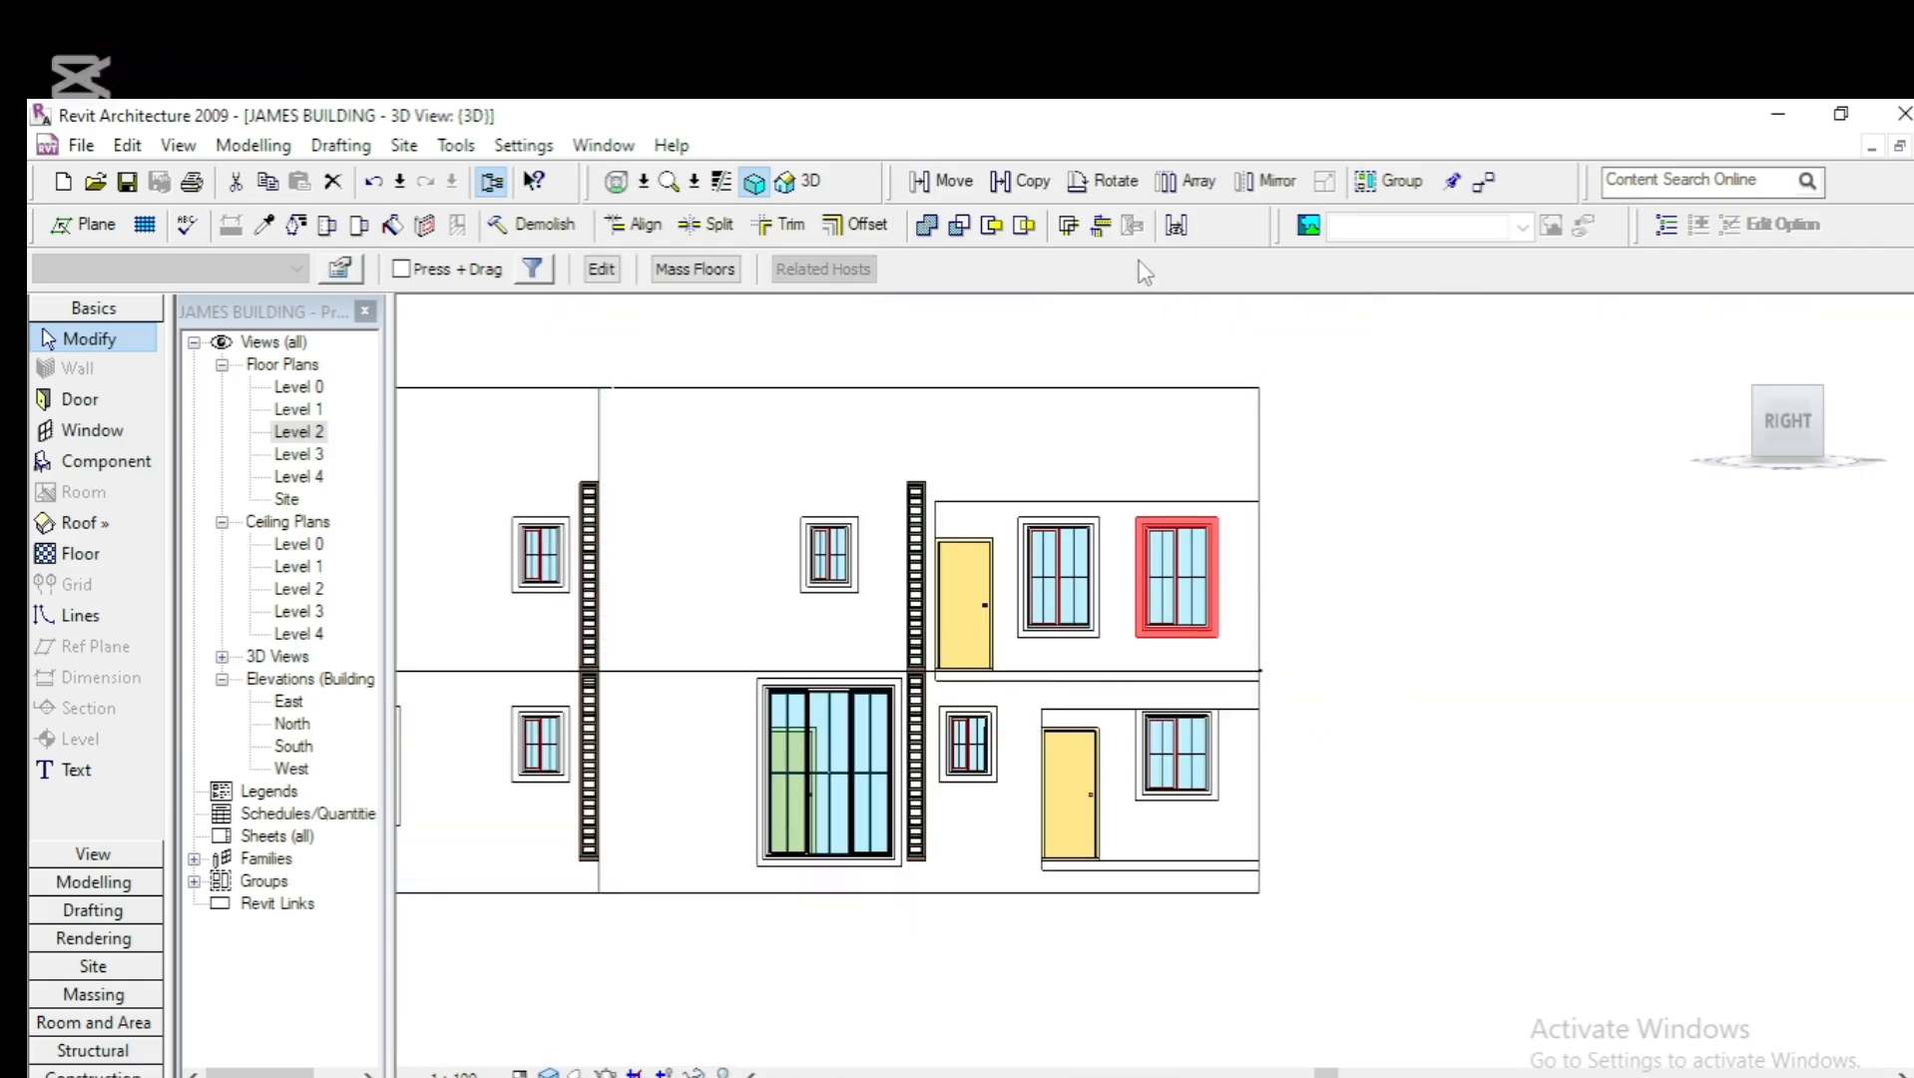
left_click(1047, 193)
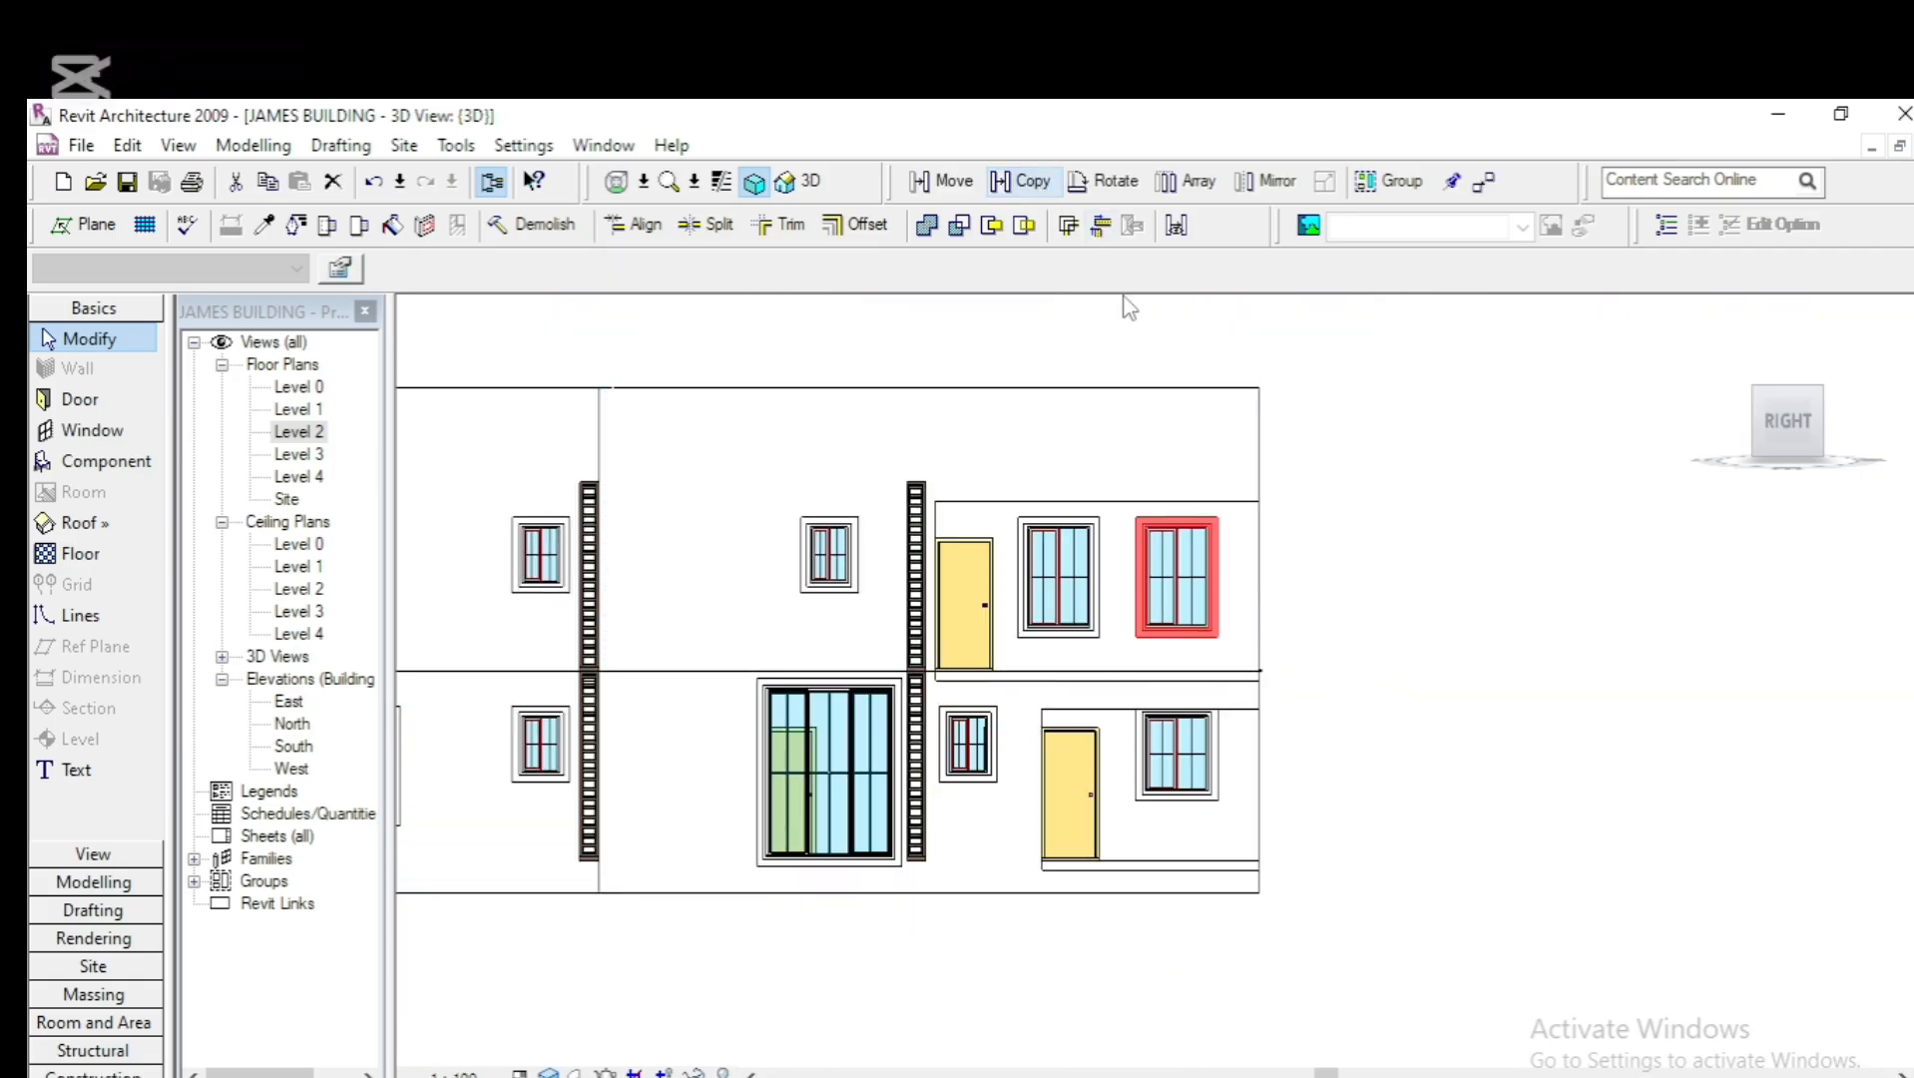
left_click(1203, 527)
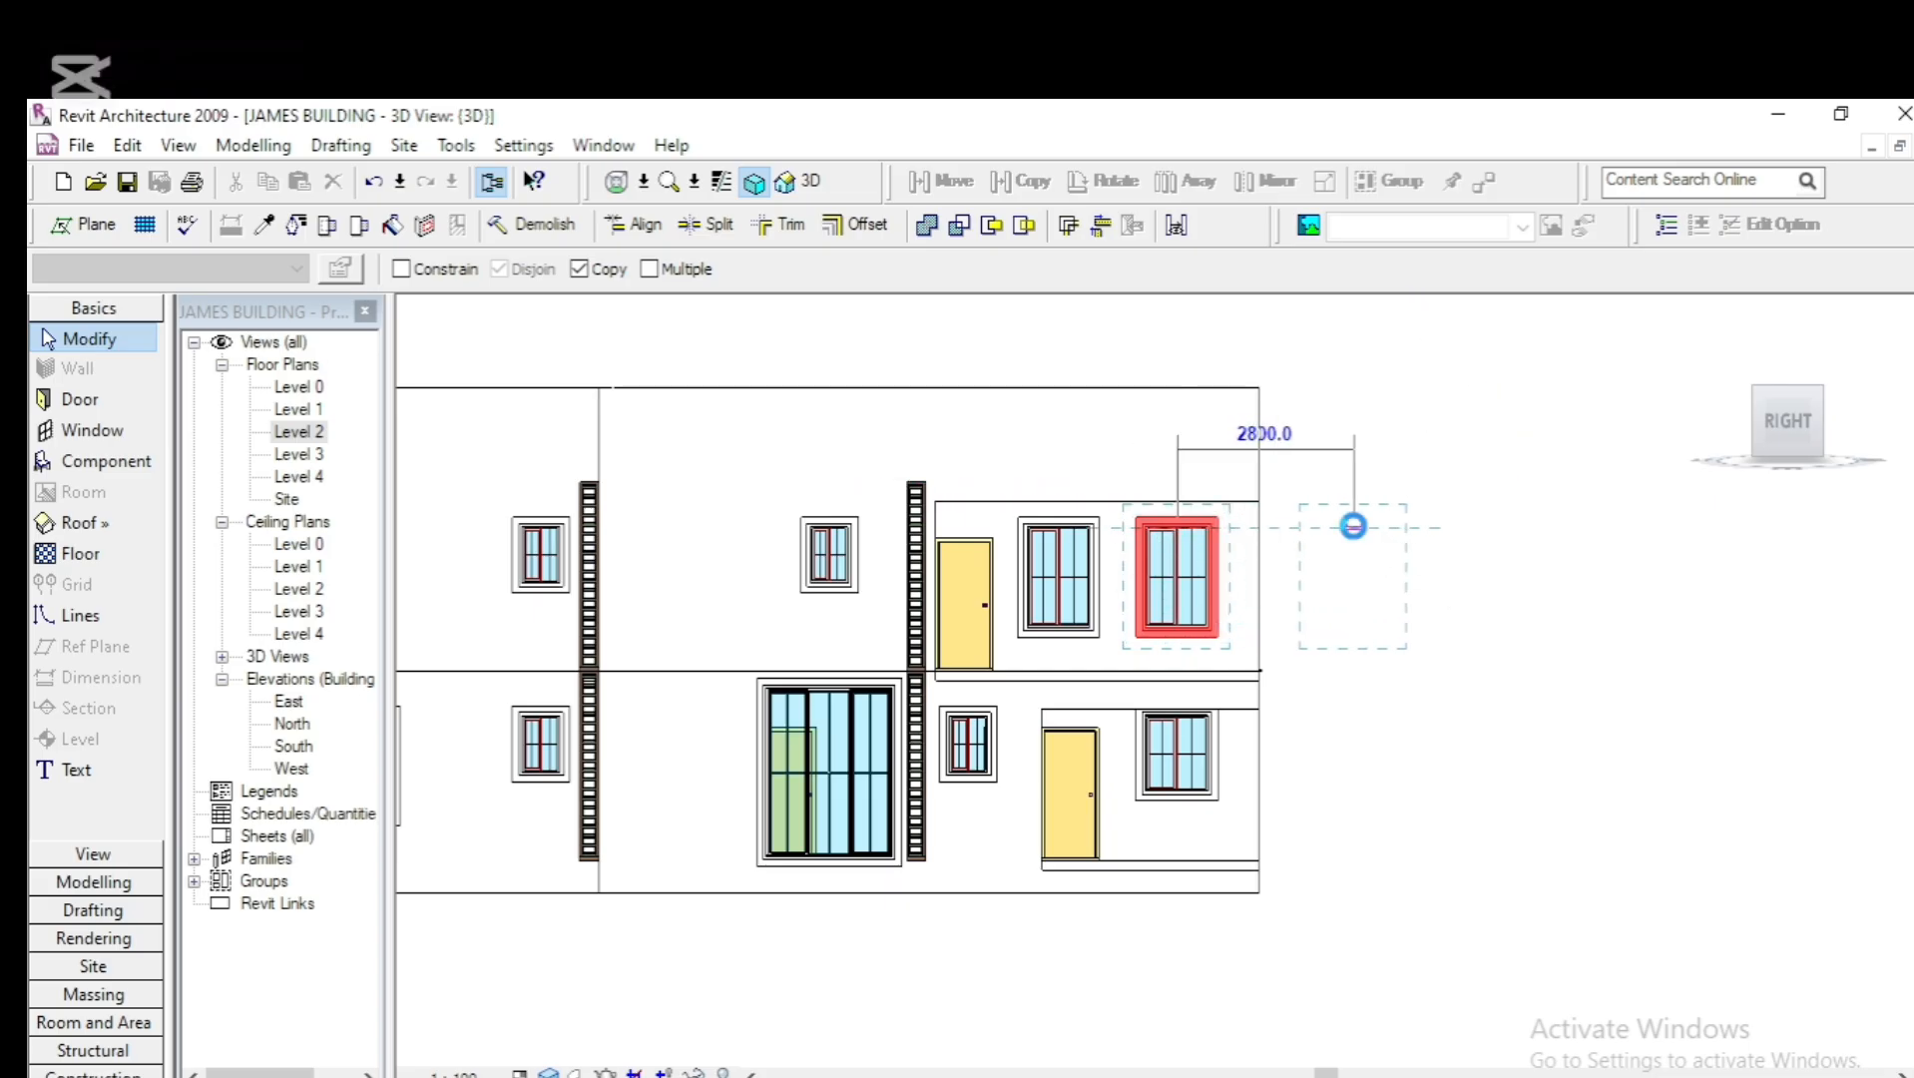
left_click(1353, 526)
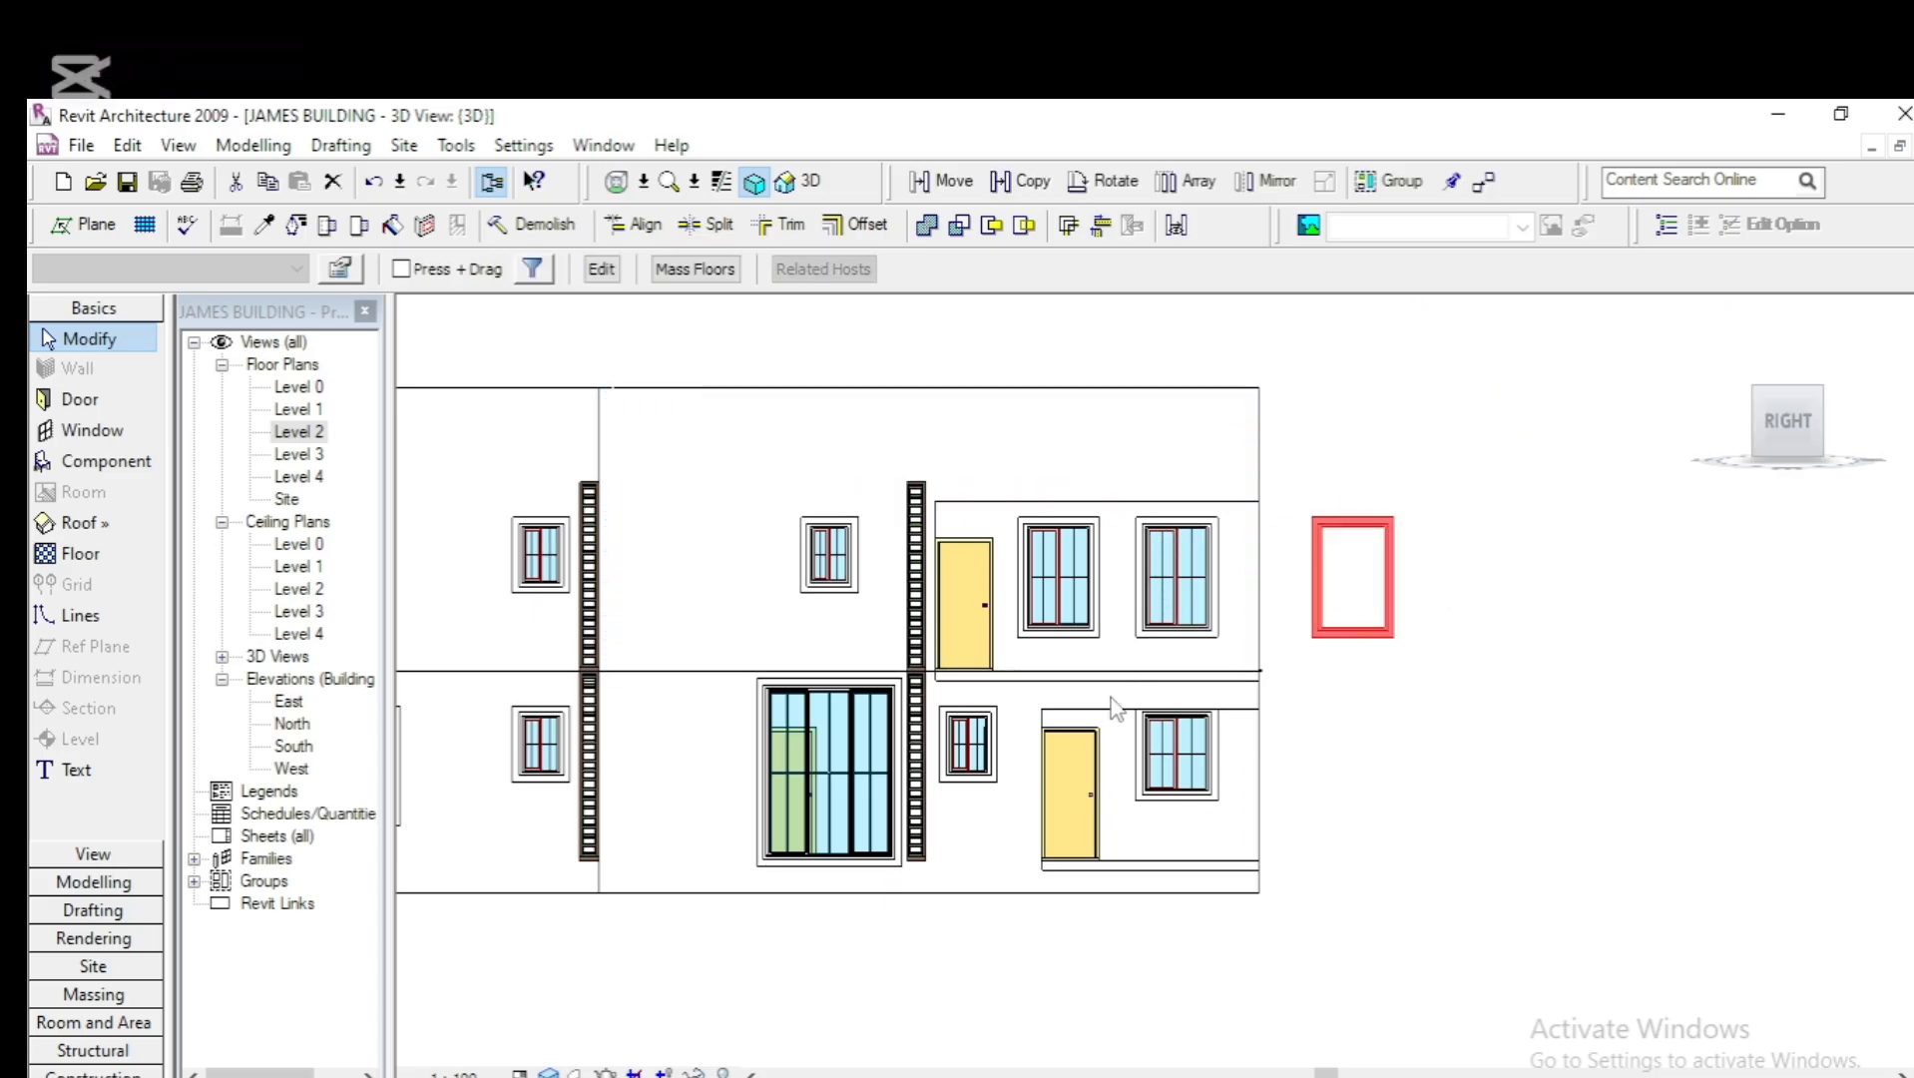
Rotate the copied frame mass 90° about its centre in the top view so it parallels the back wall
scroll(1007, 673, "down", 3)
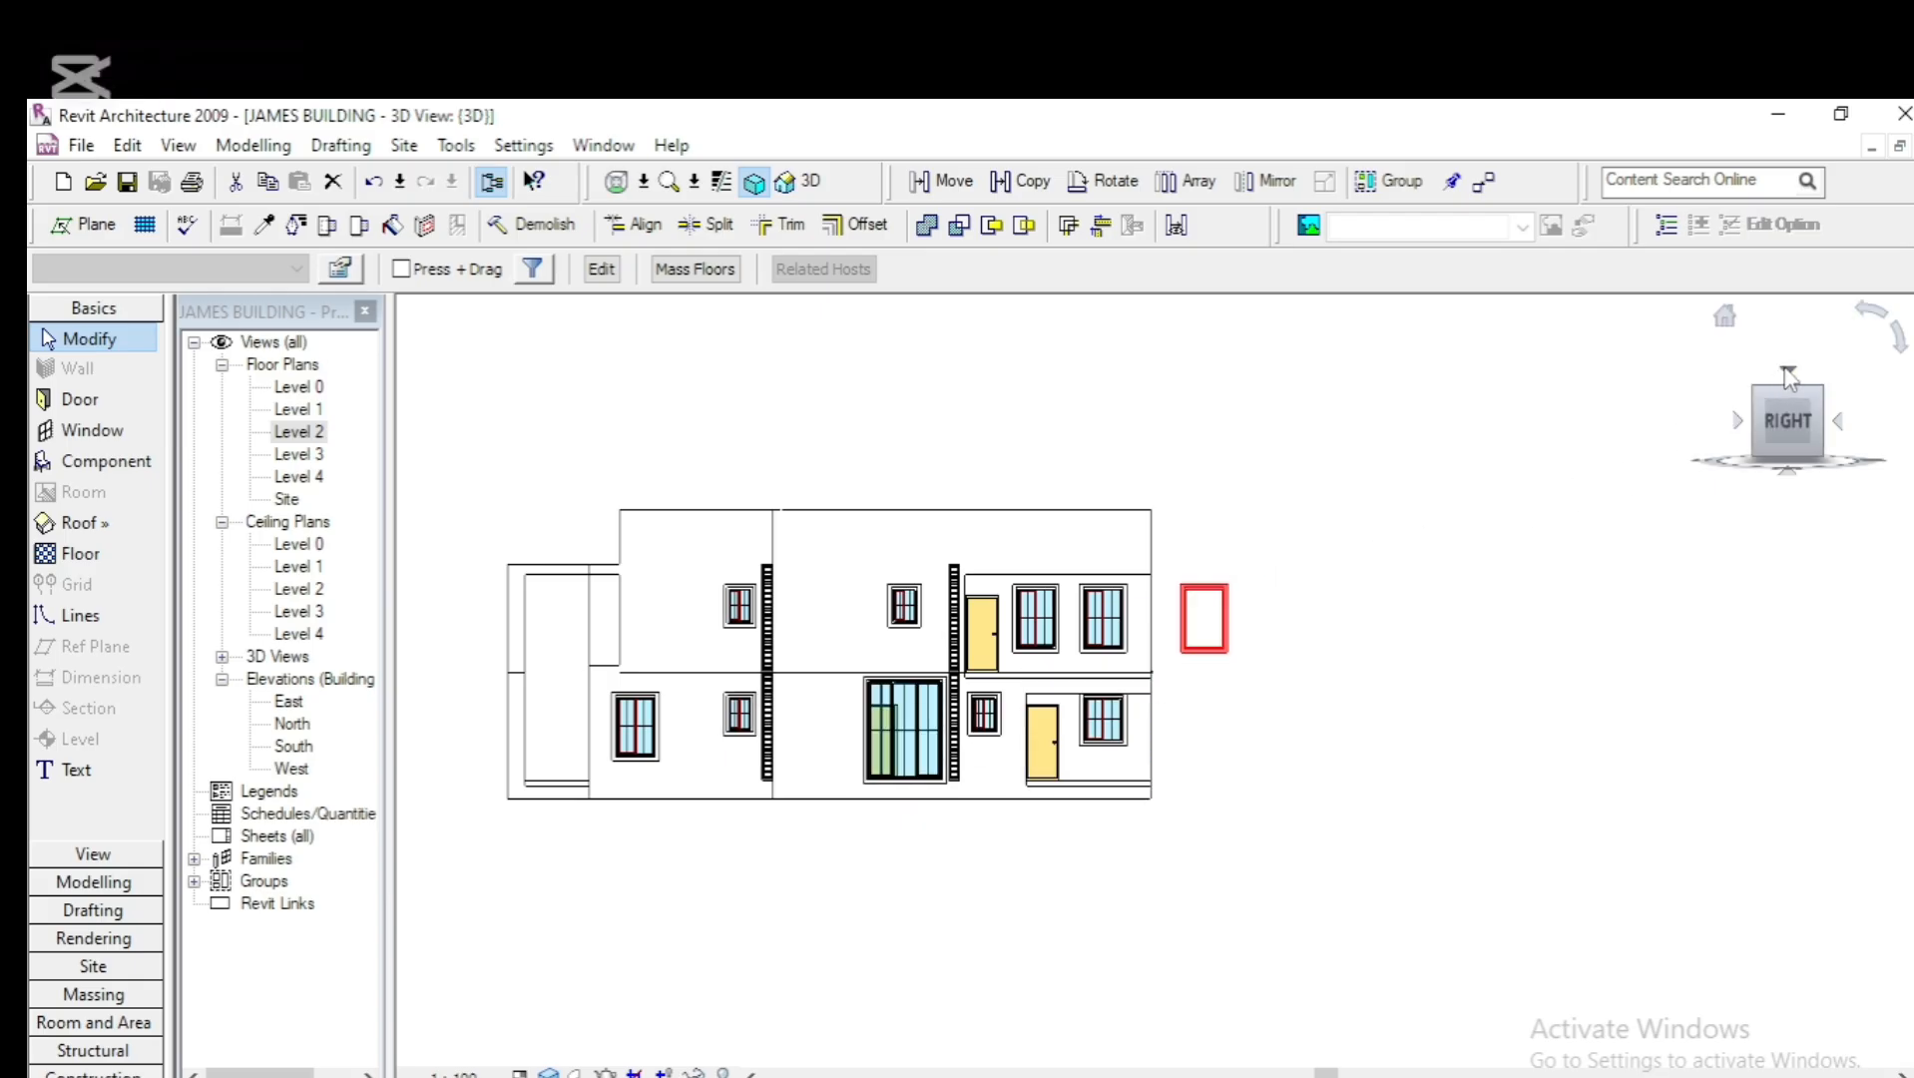
left_click(1787, 371)
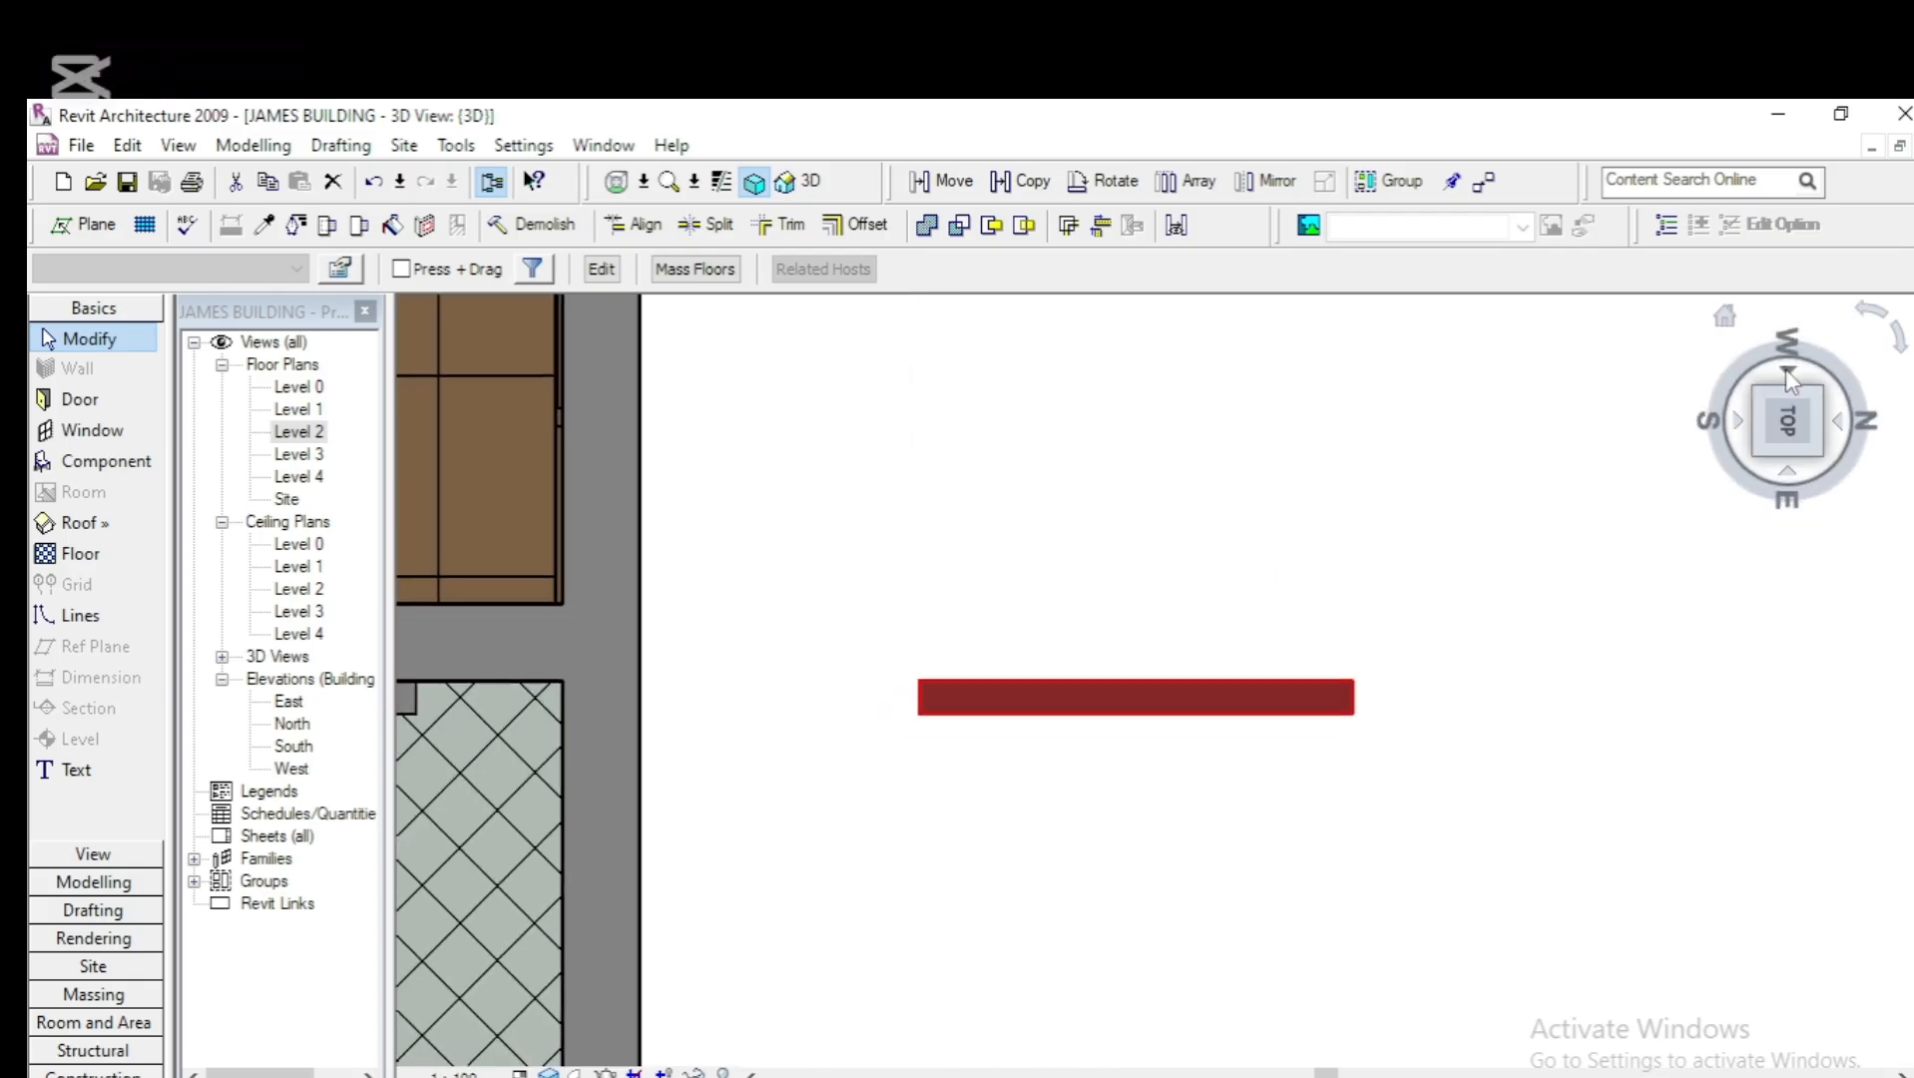
left_click(1137, 186)
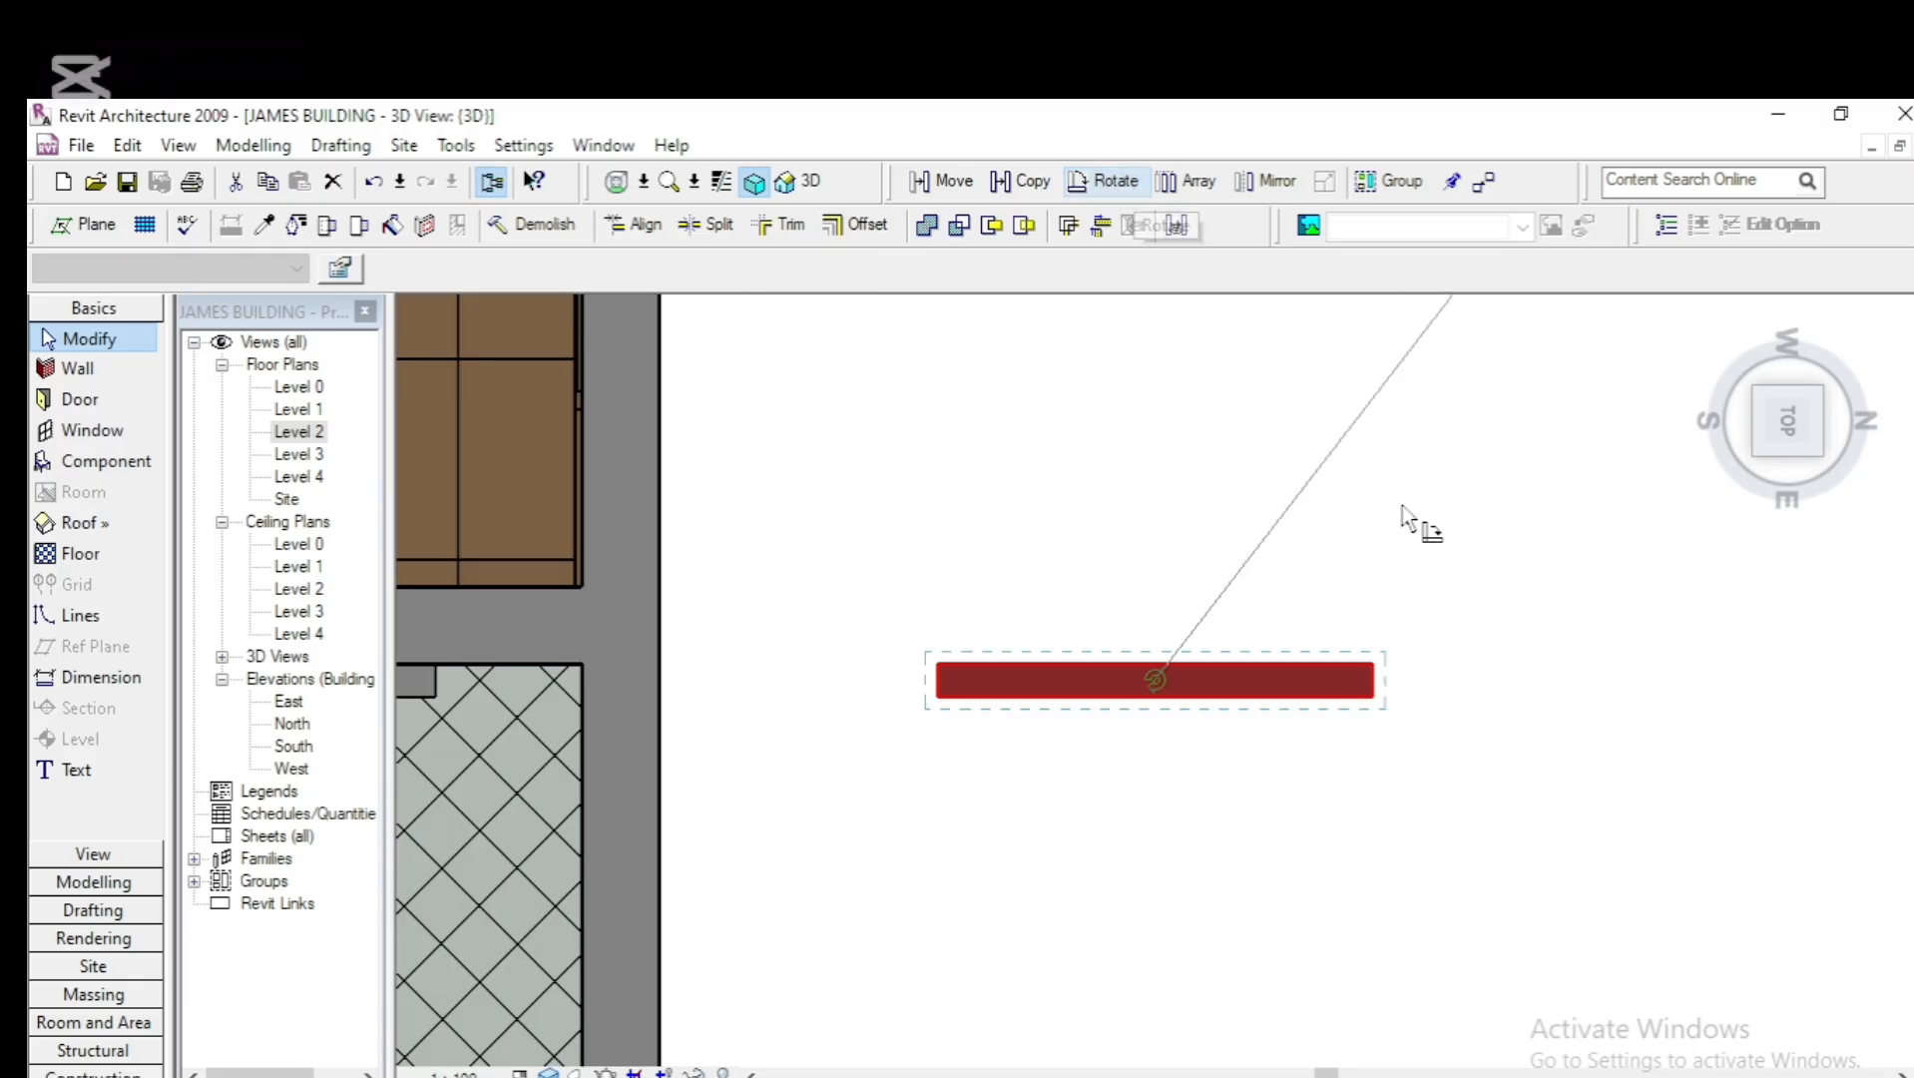
left_click(1497, 682)
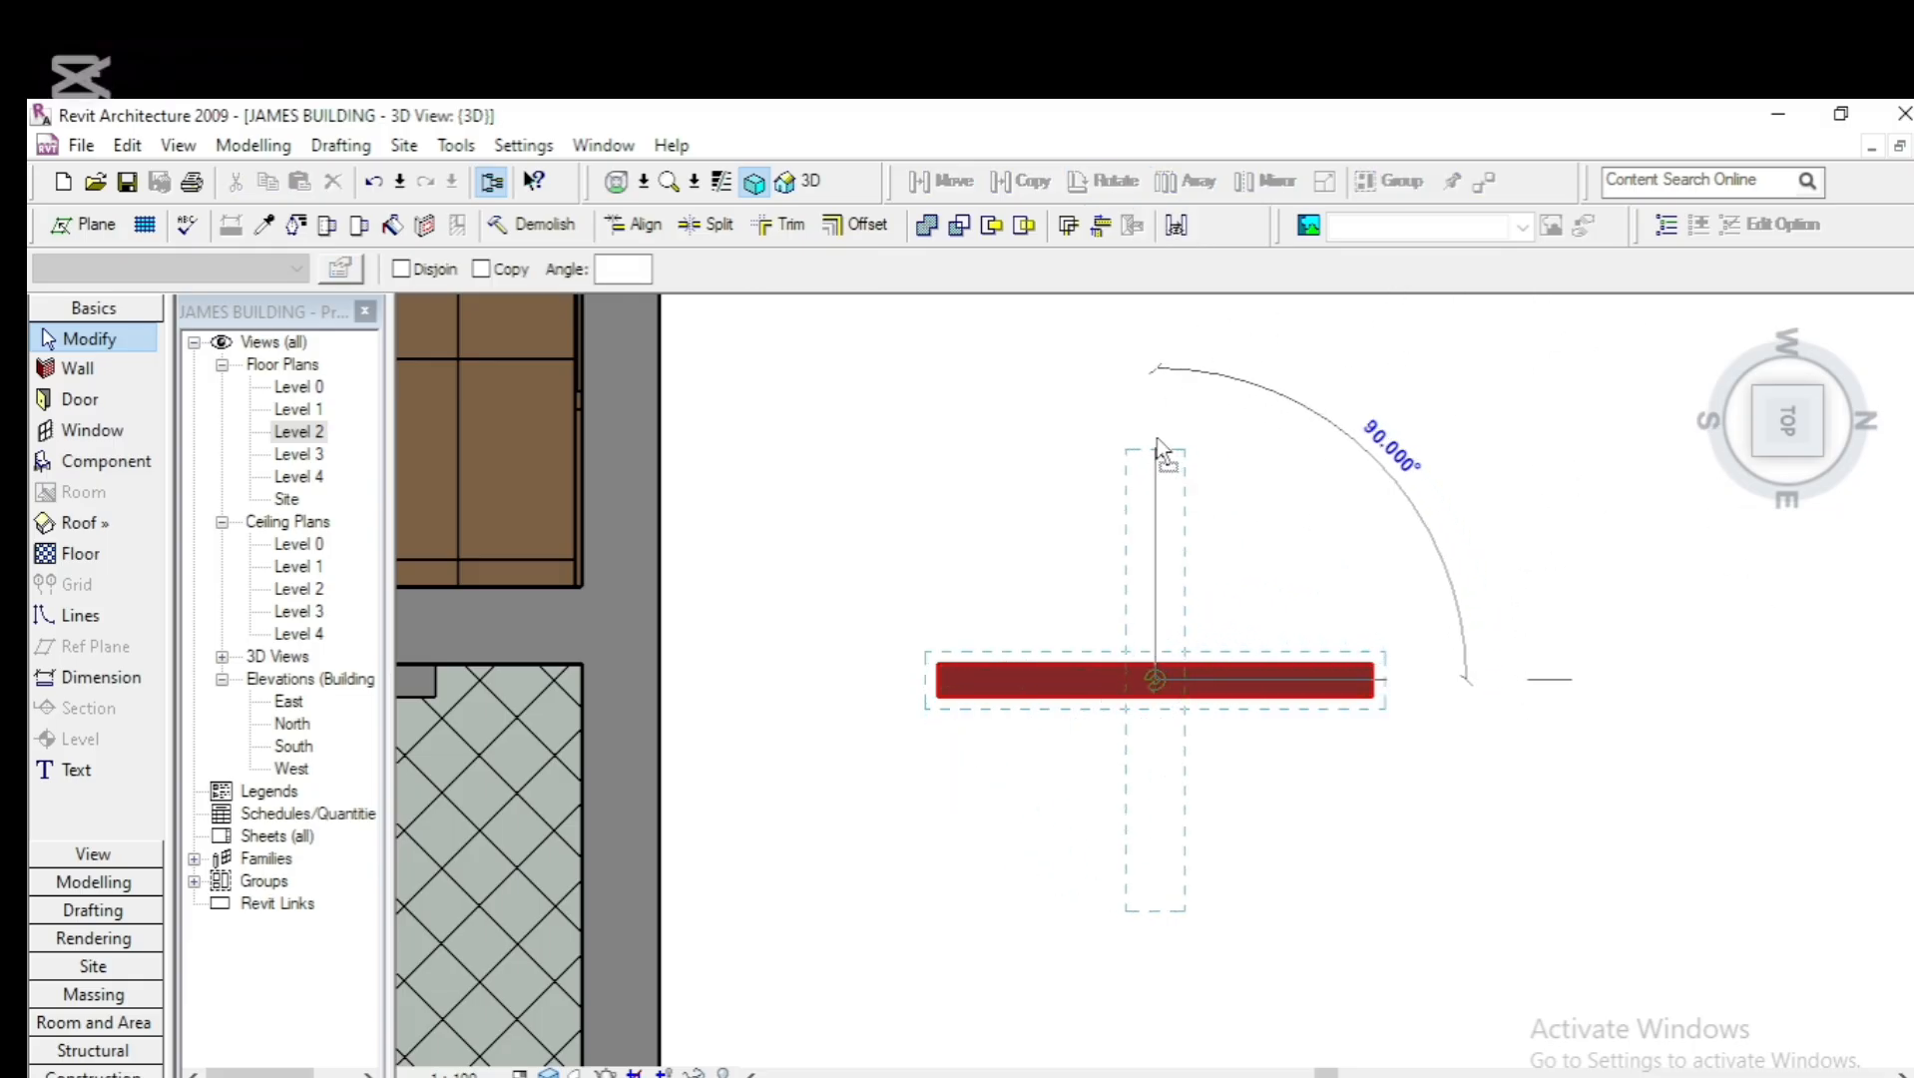
left_click(1159, 437)
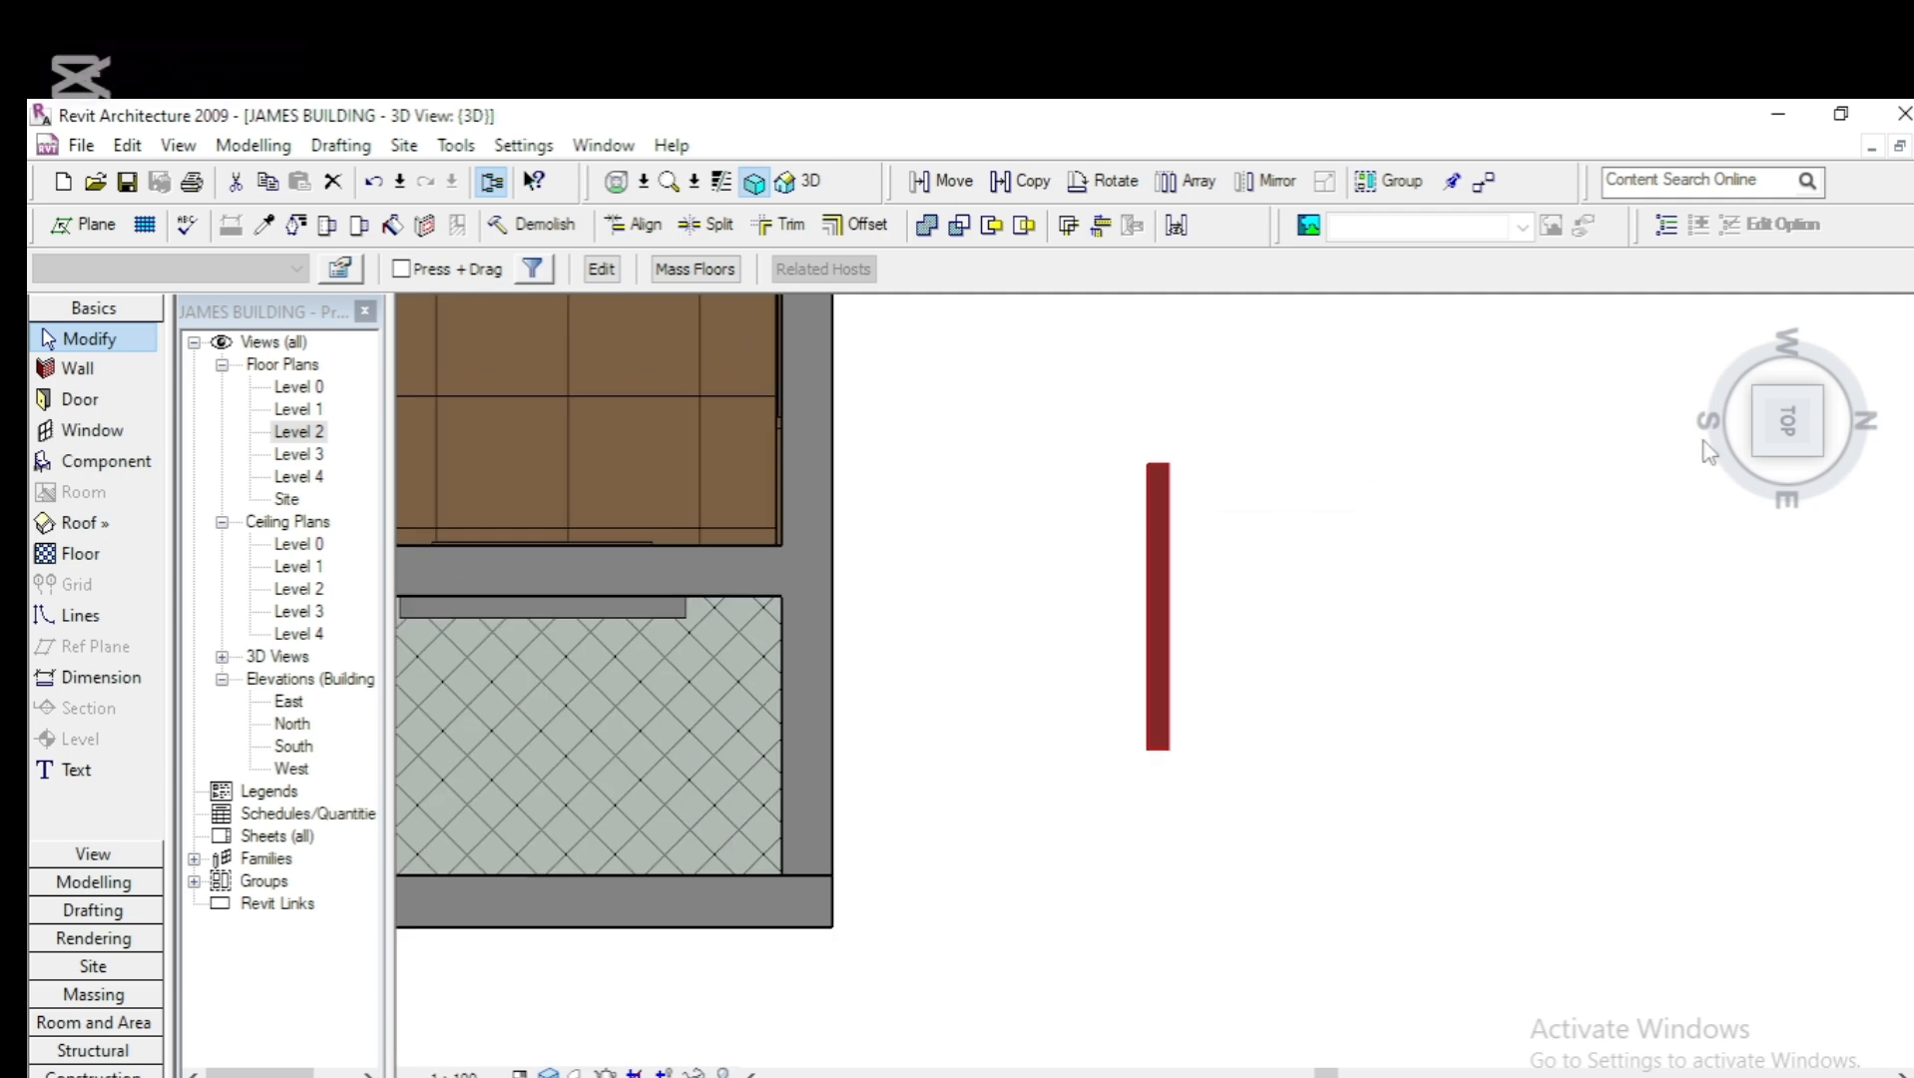
Move the rotated frame mass up to the outer face of the back wall in the top view
left_click(1837, 426)
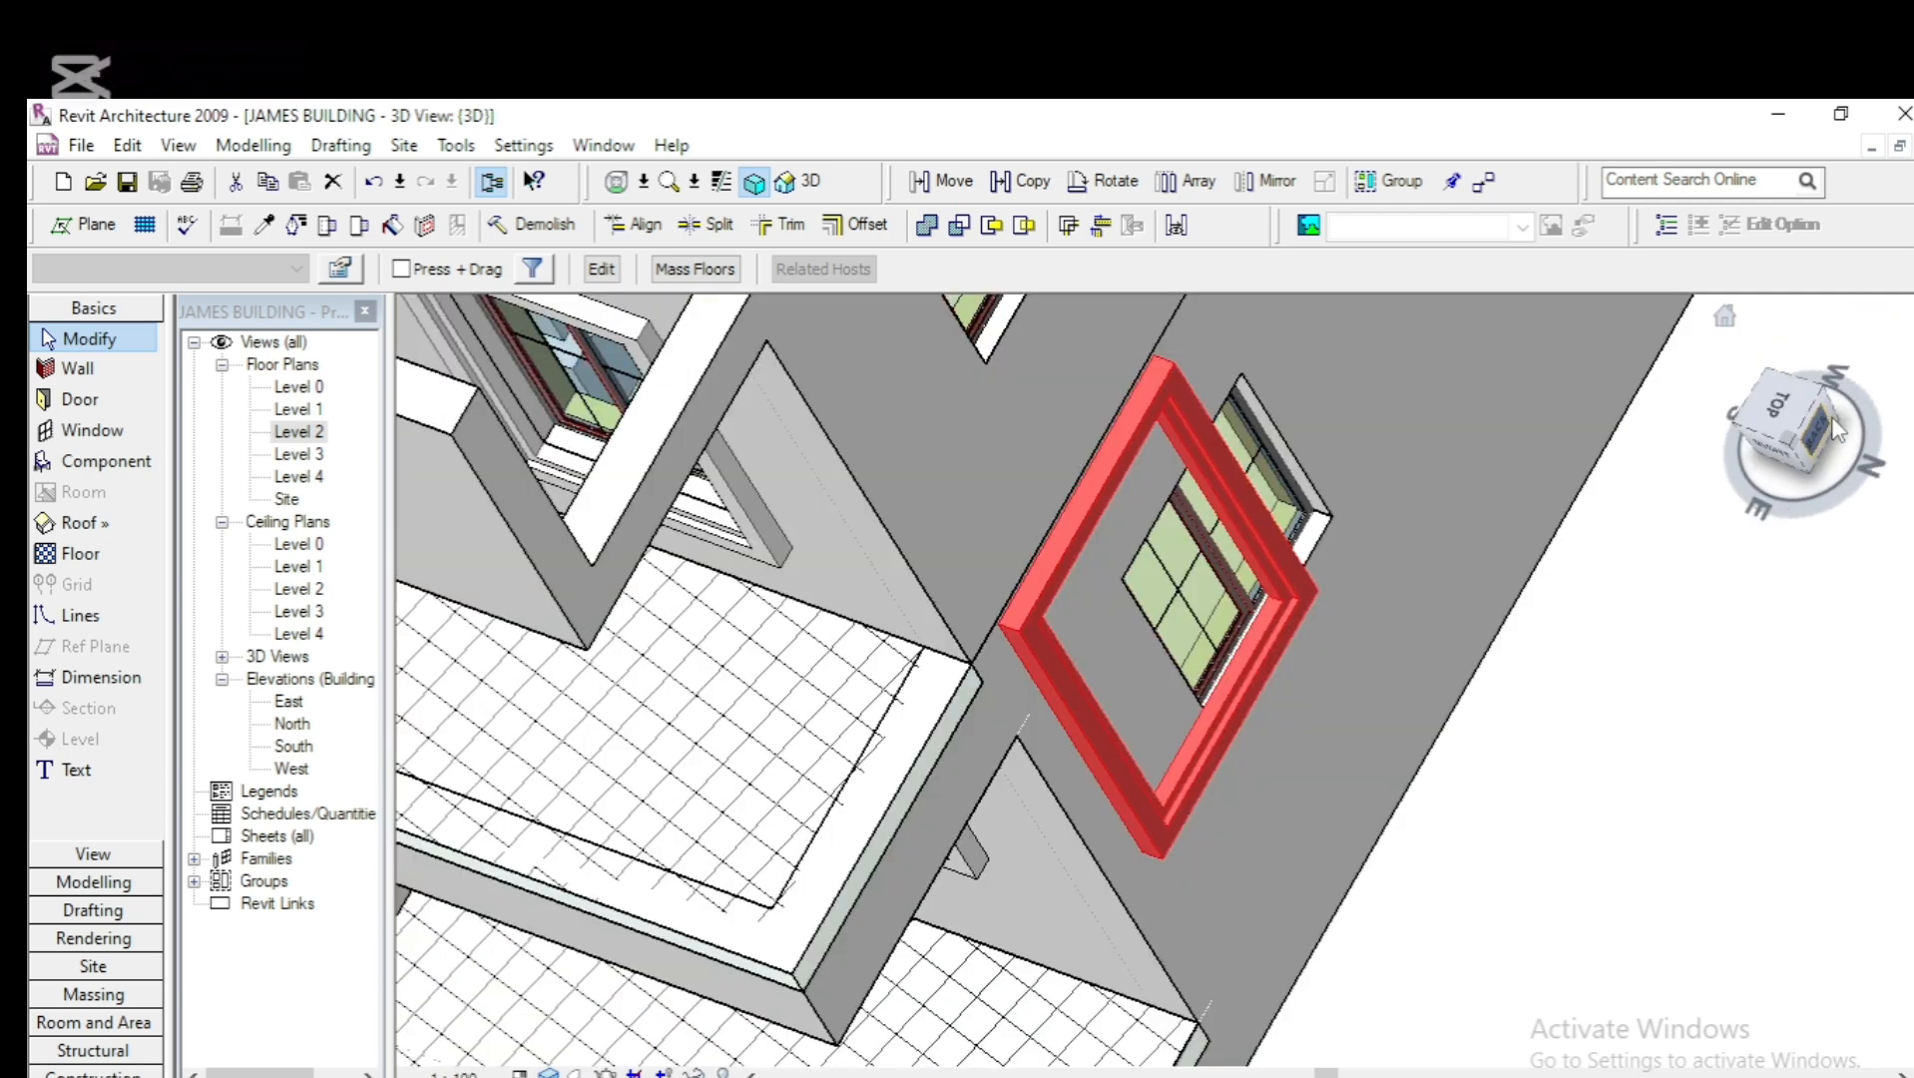
scroll(864, 569, "down", 3)
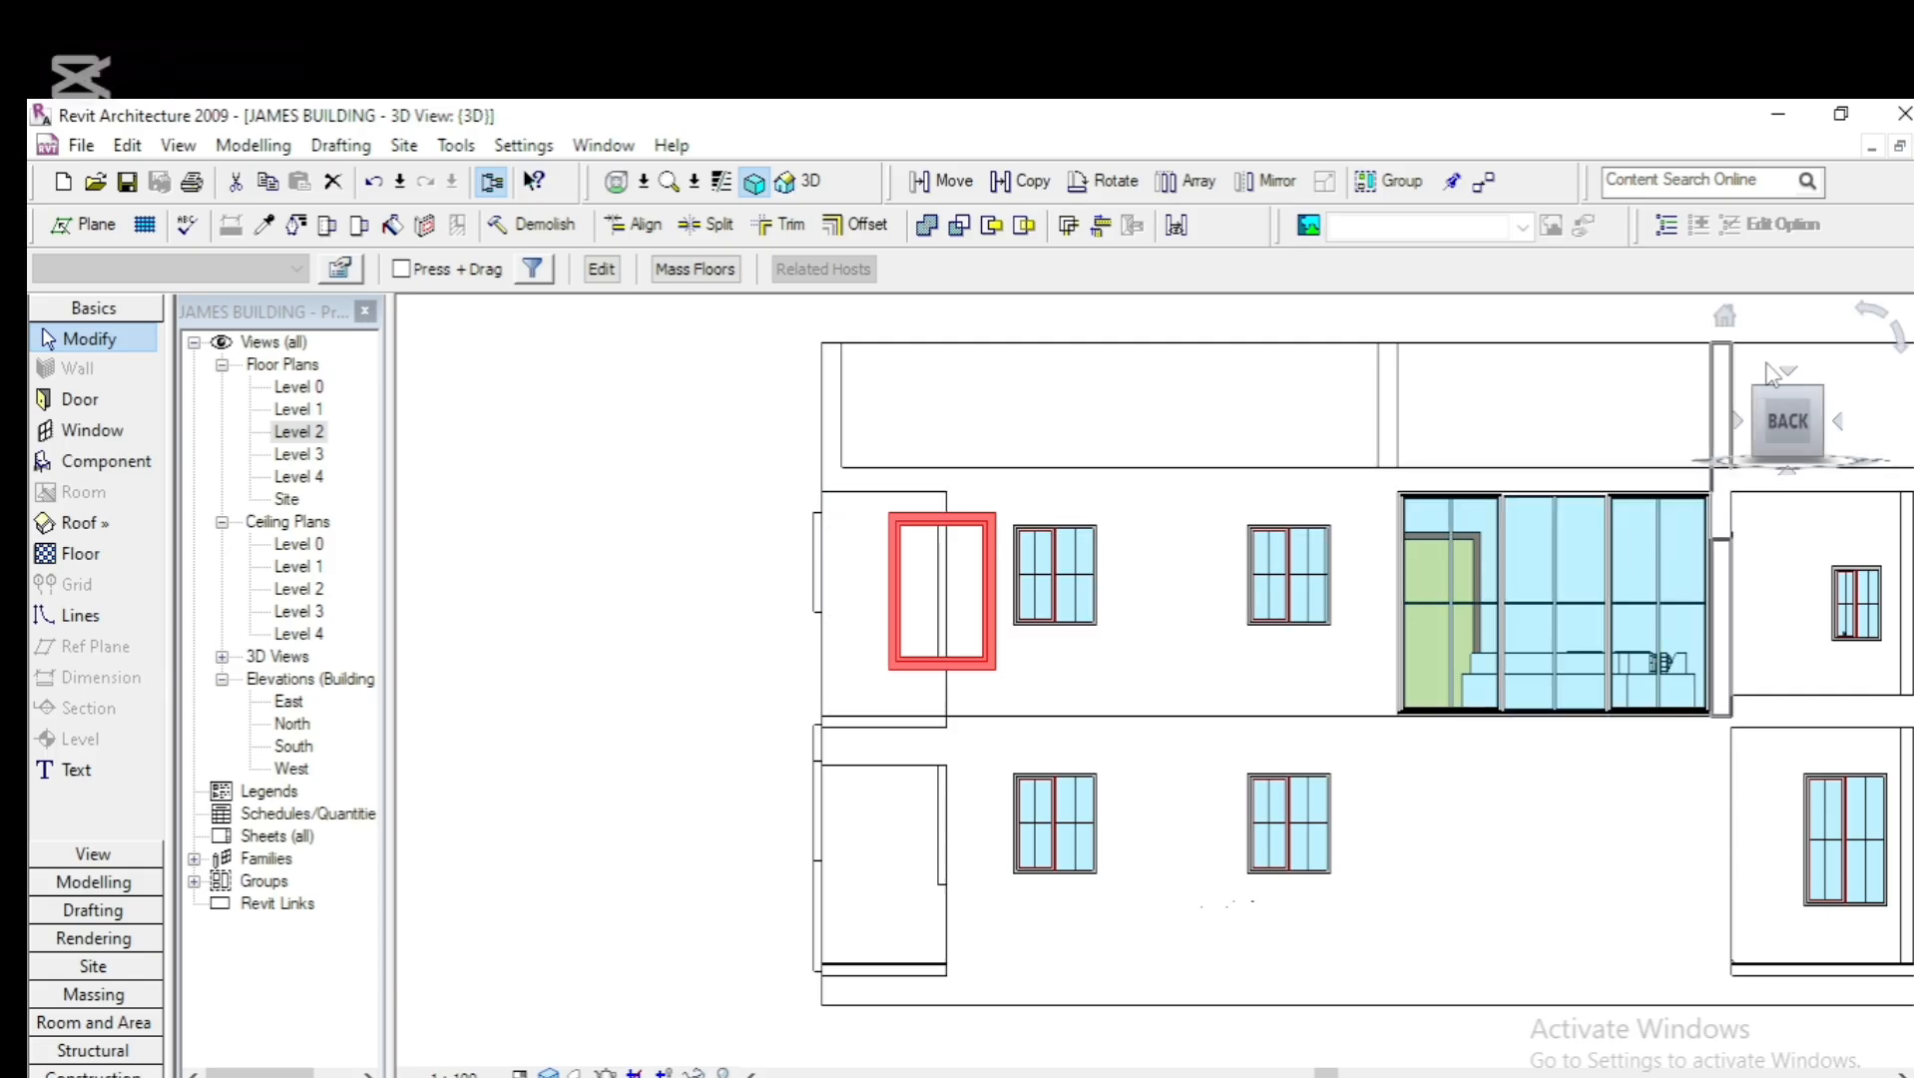
left_click(1787, 374)
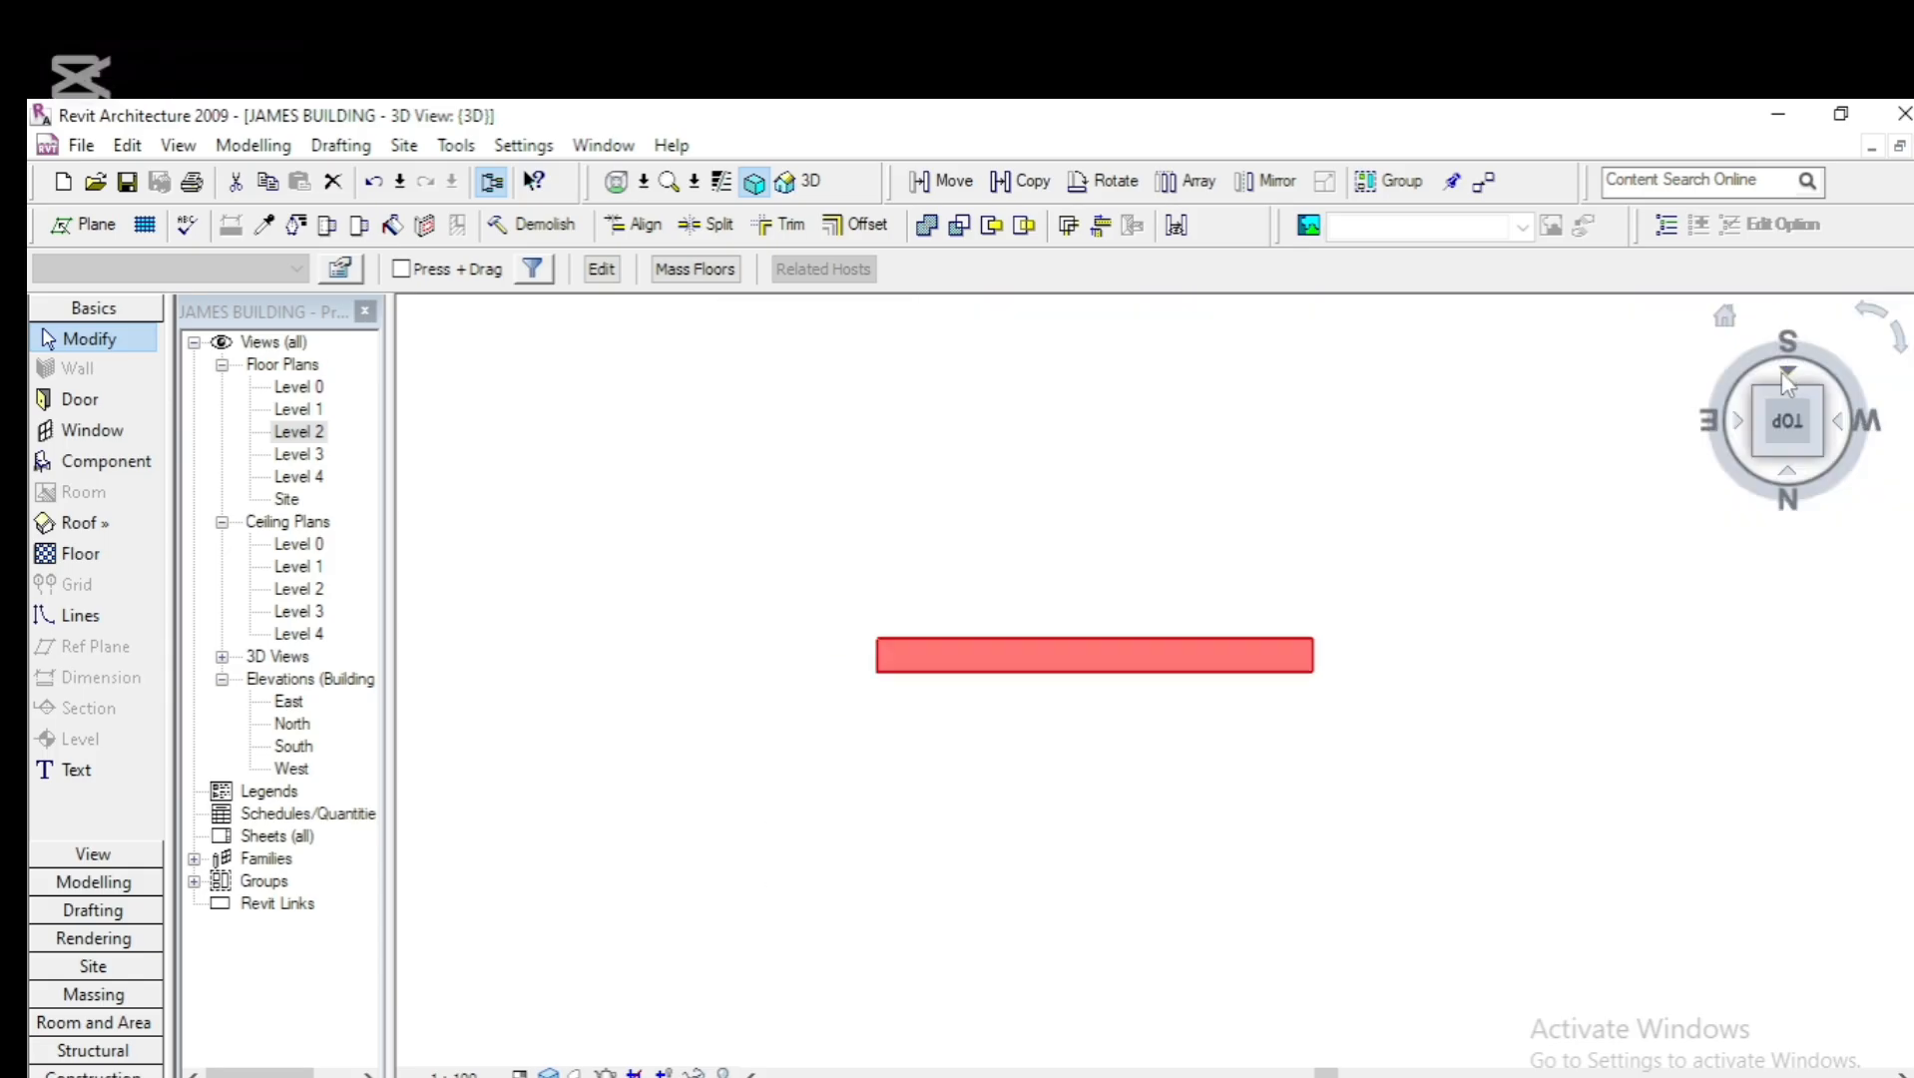
scroll(602, 743, "down", 3)
scroll(606, 747, "down", 3)
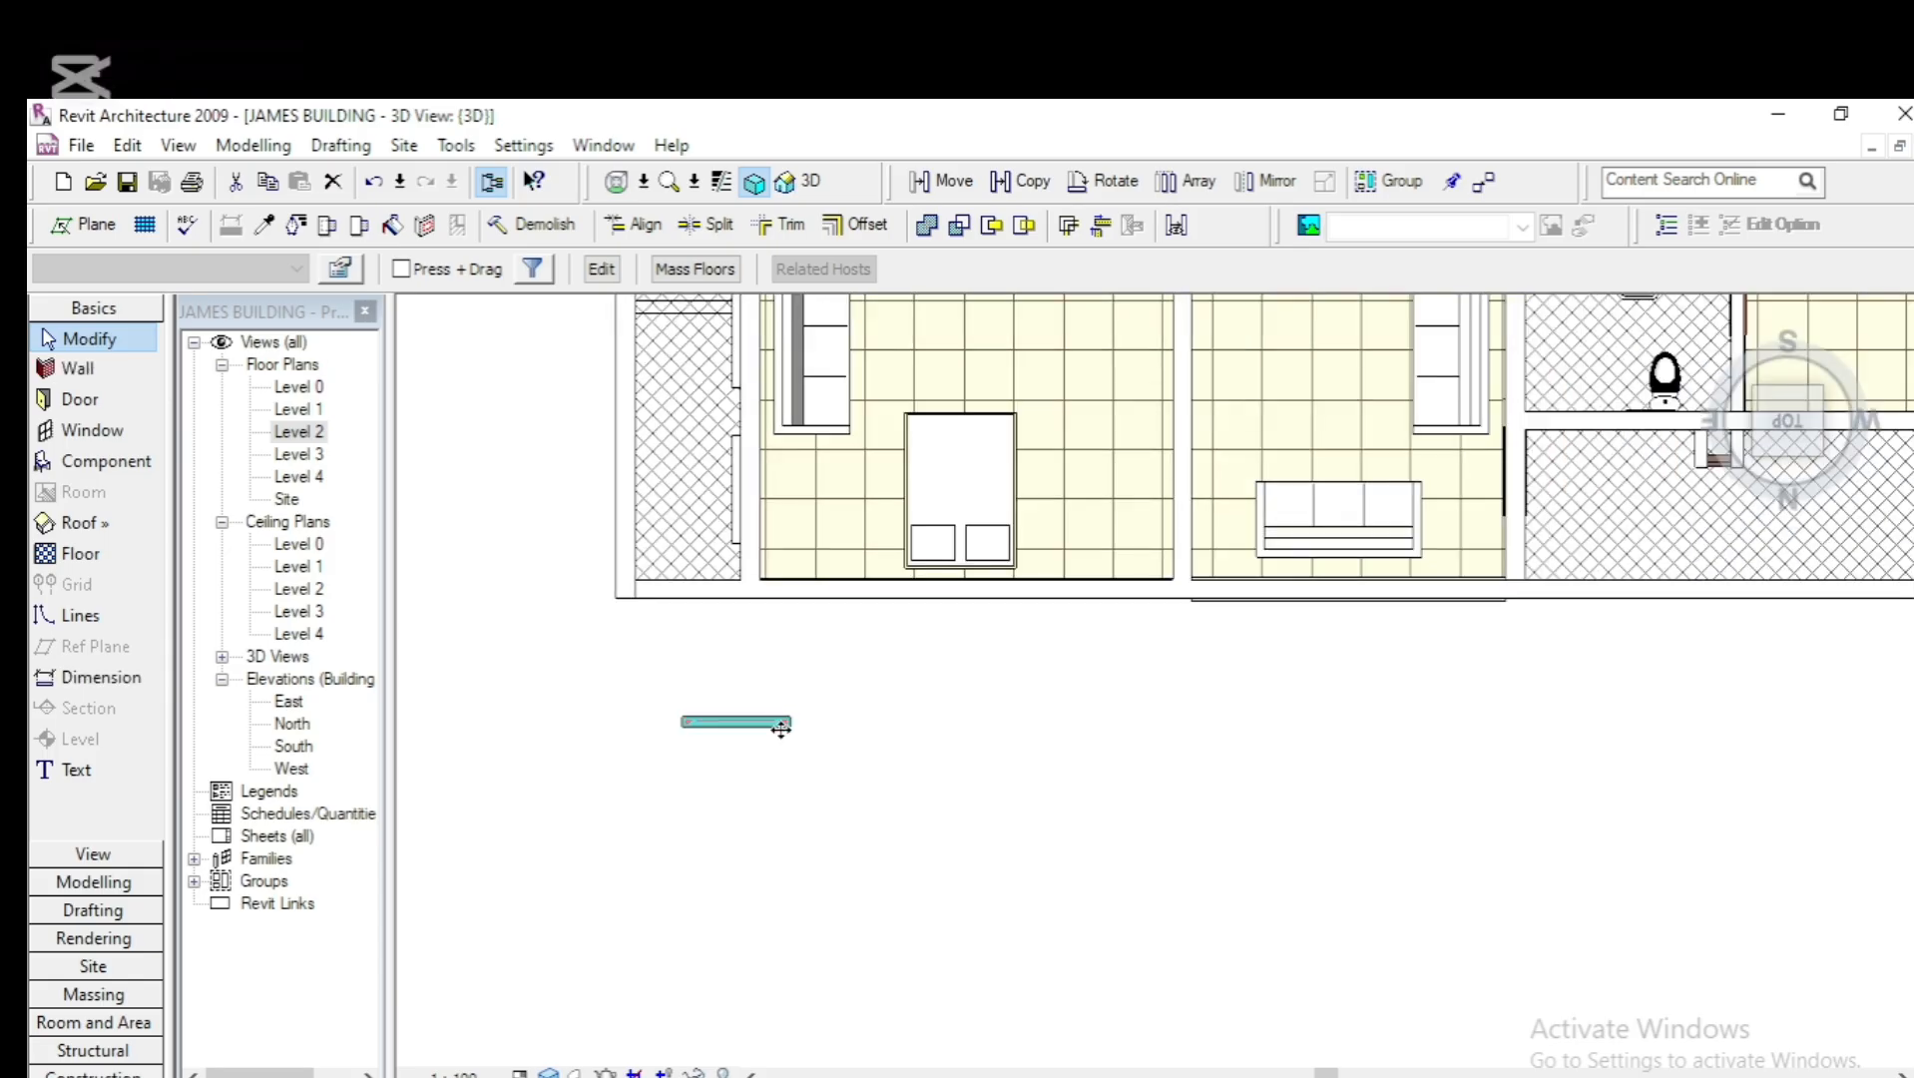
left_click_drag(1013, 550, 953, 620)
scroll(1013, 599, "up", 5)
scroll(1032, 664, "up", 4)
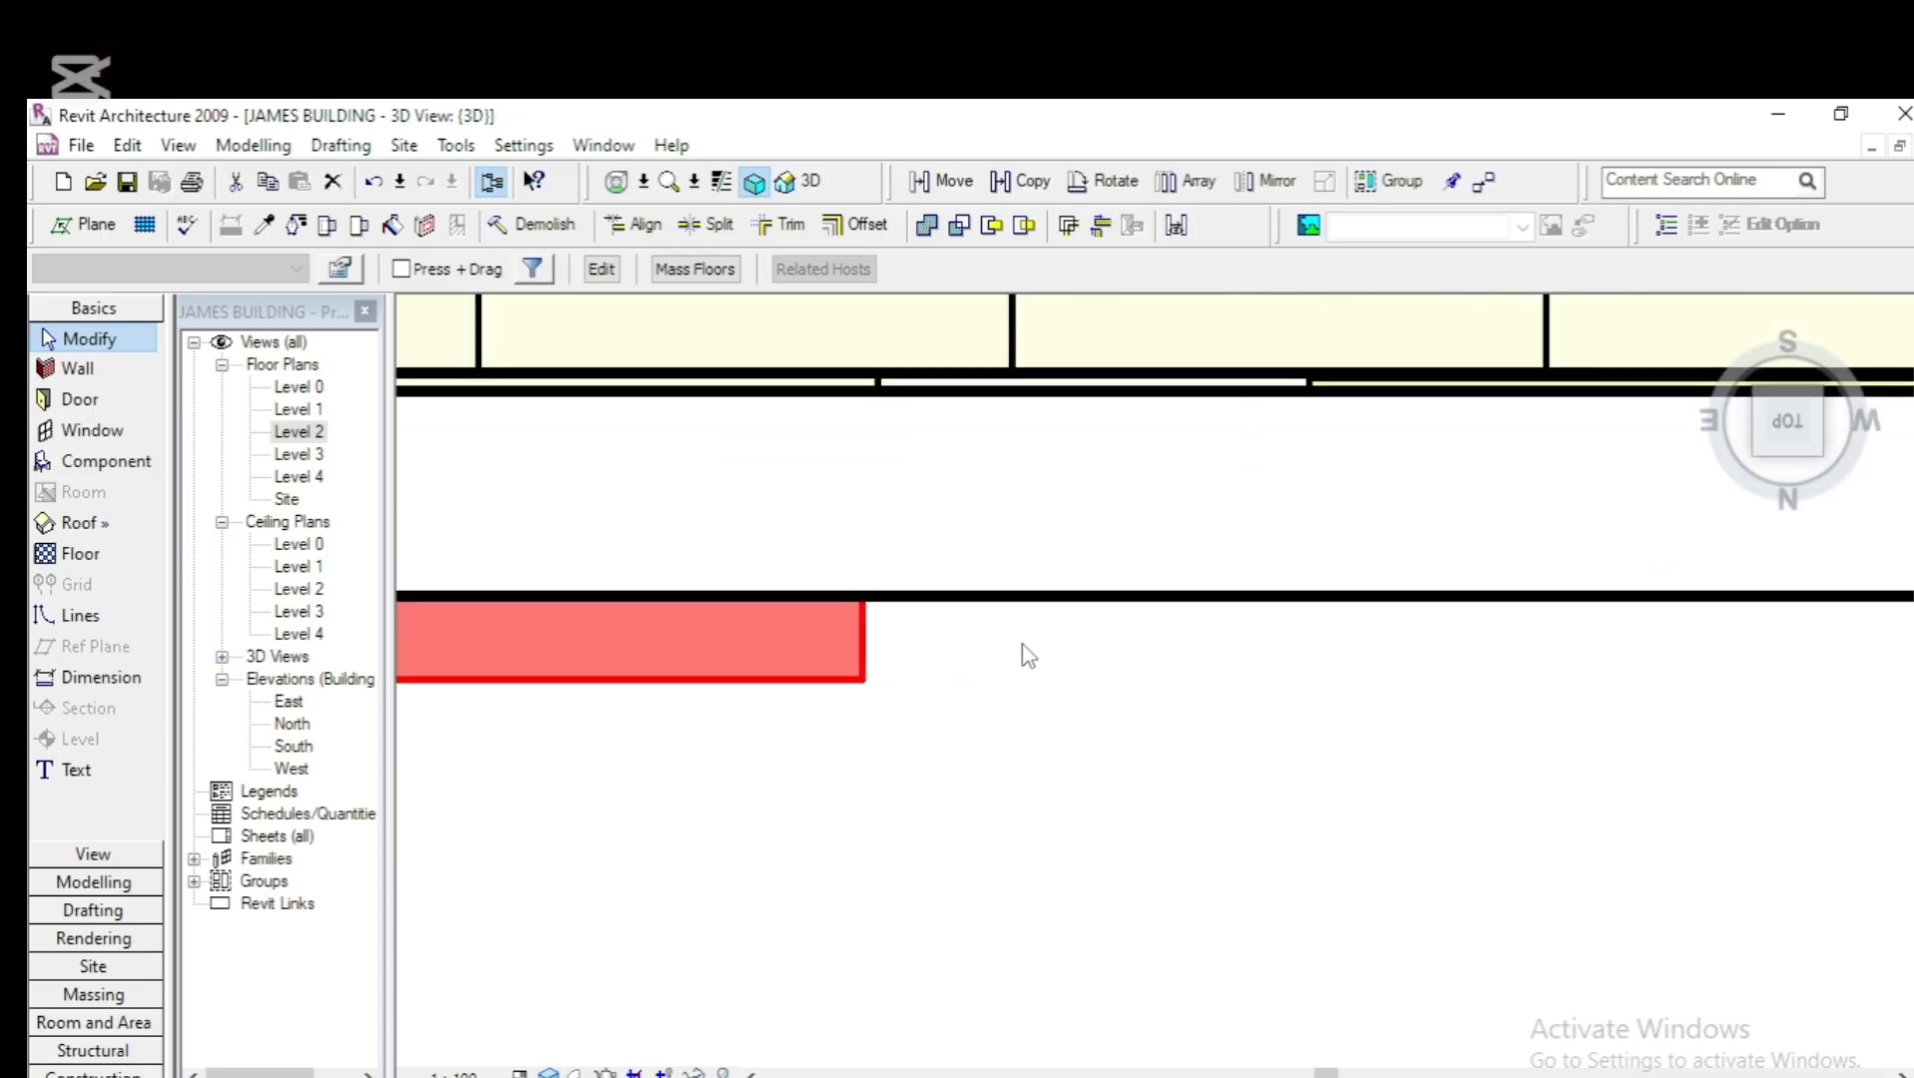
Fine-nudge the frame mass perpendicular to the back wall until it sits flush against the outer face
key("Down")
key("Down")
key("Down")
key("Down")
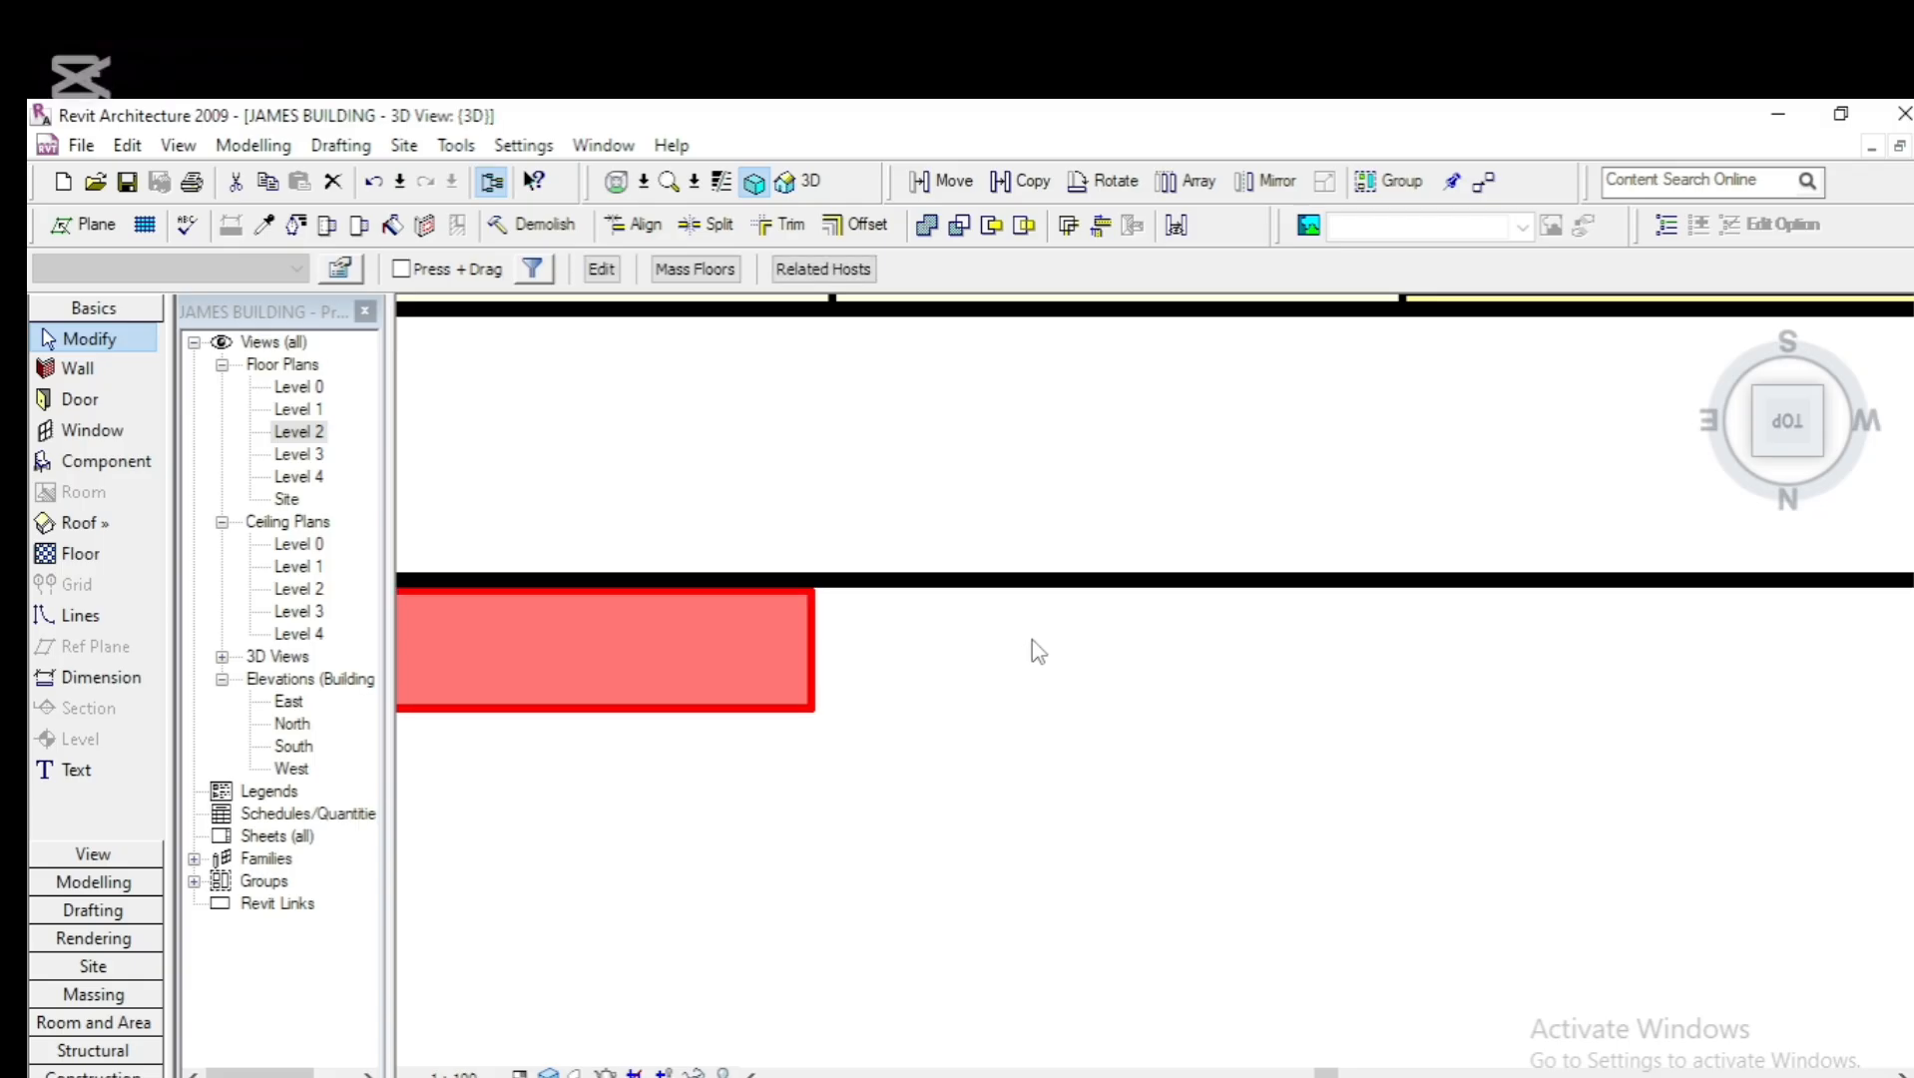
key("Up")
key("Up")
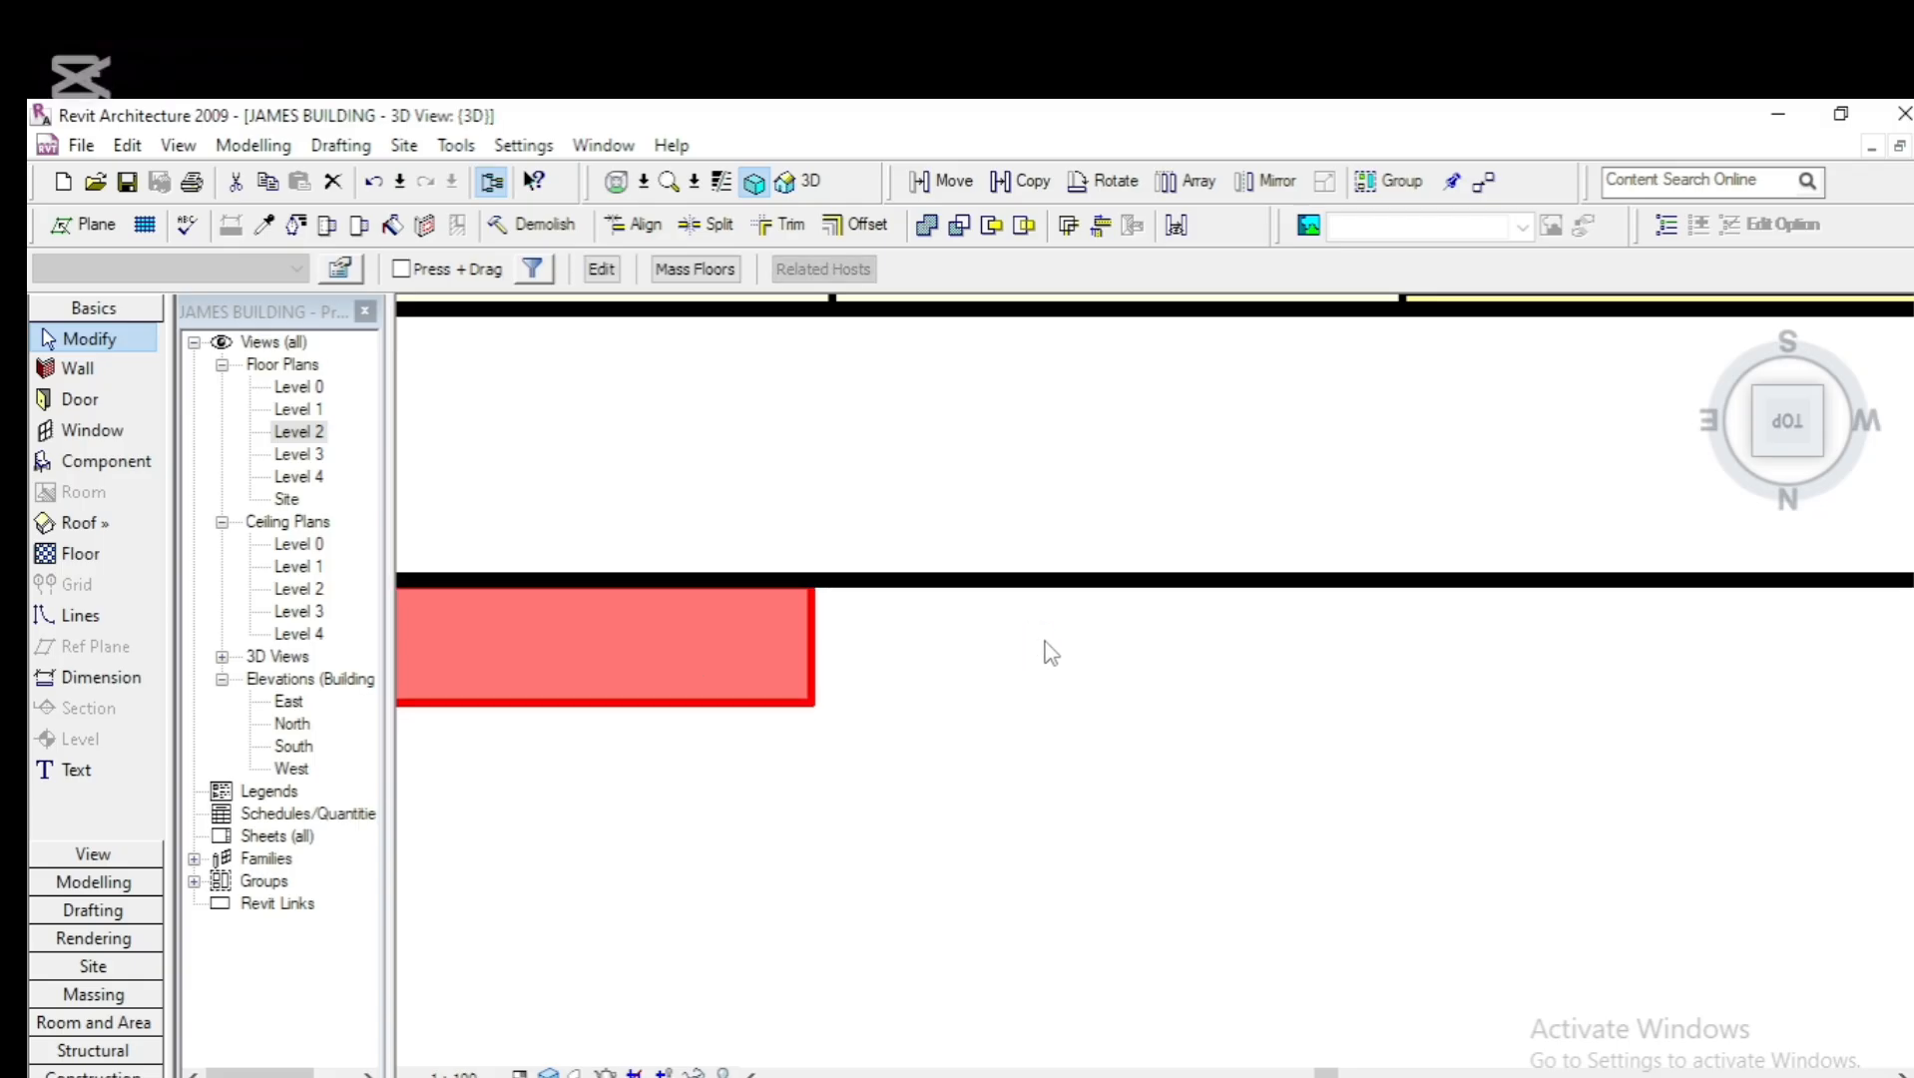
Shift the frame mass sideways over the outermost upper-floor window on the back elevation, matching its width, and deselect it
scroll(1050, 653, "down", 2)
mouse_move(1791, 471)
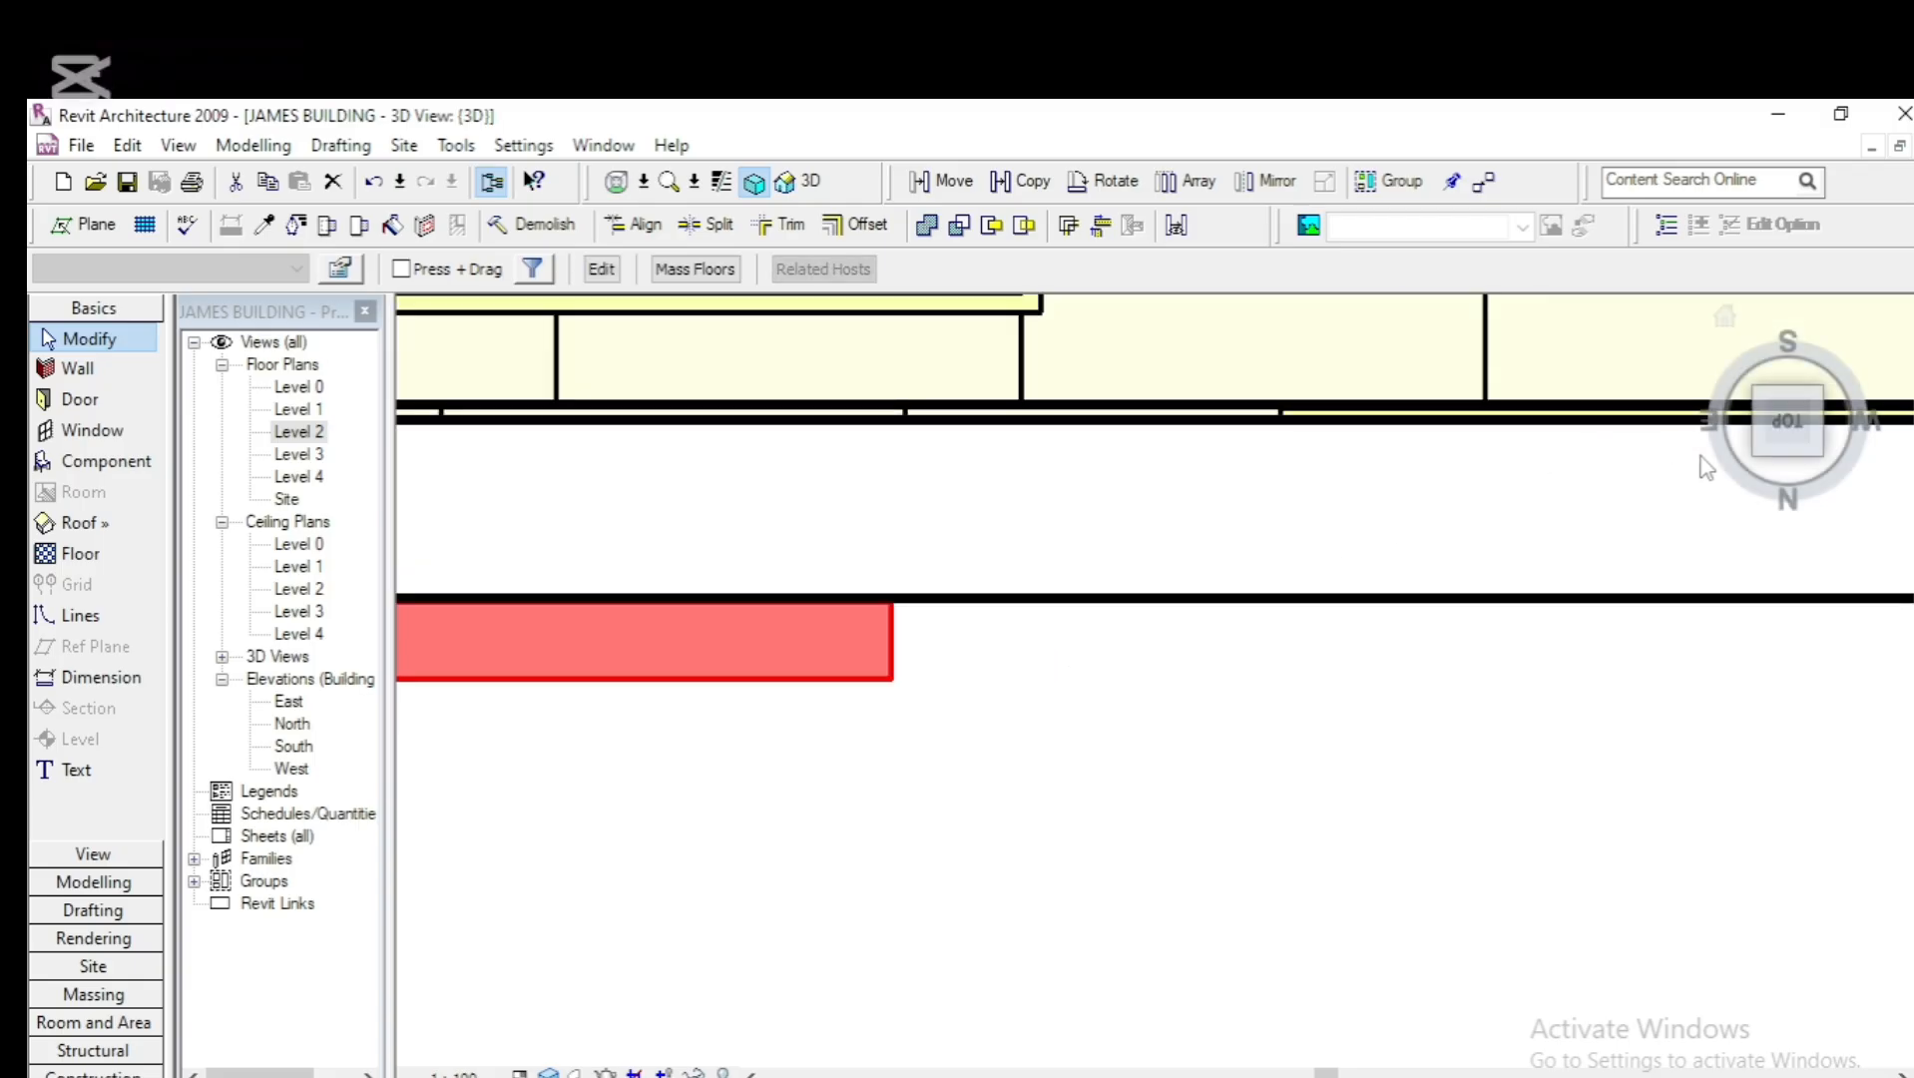
left_click(1785, 467)
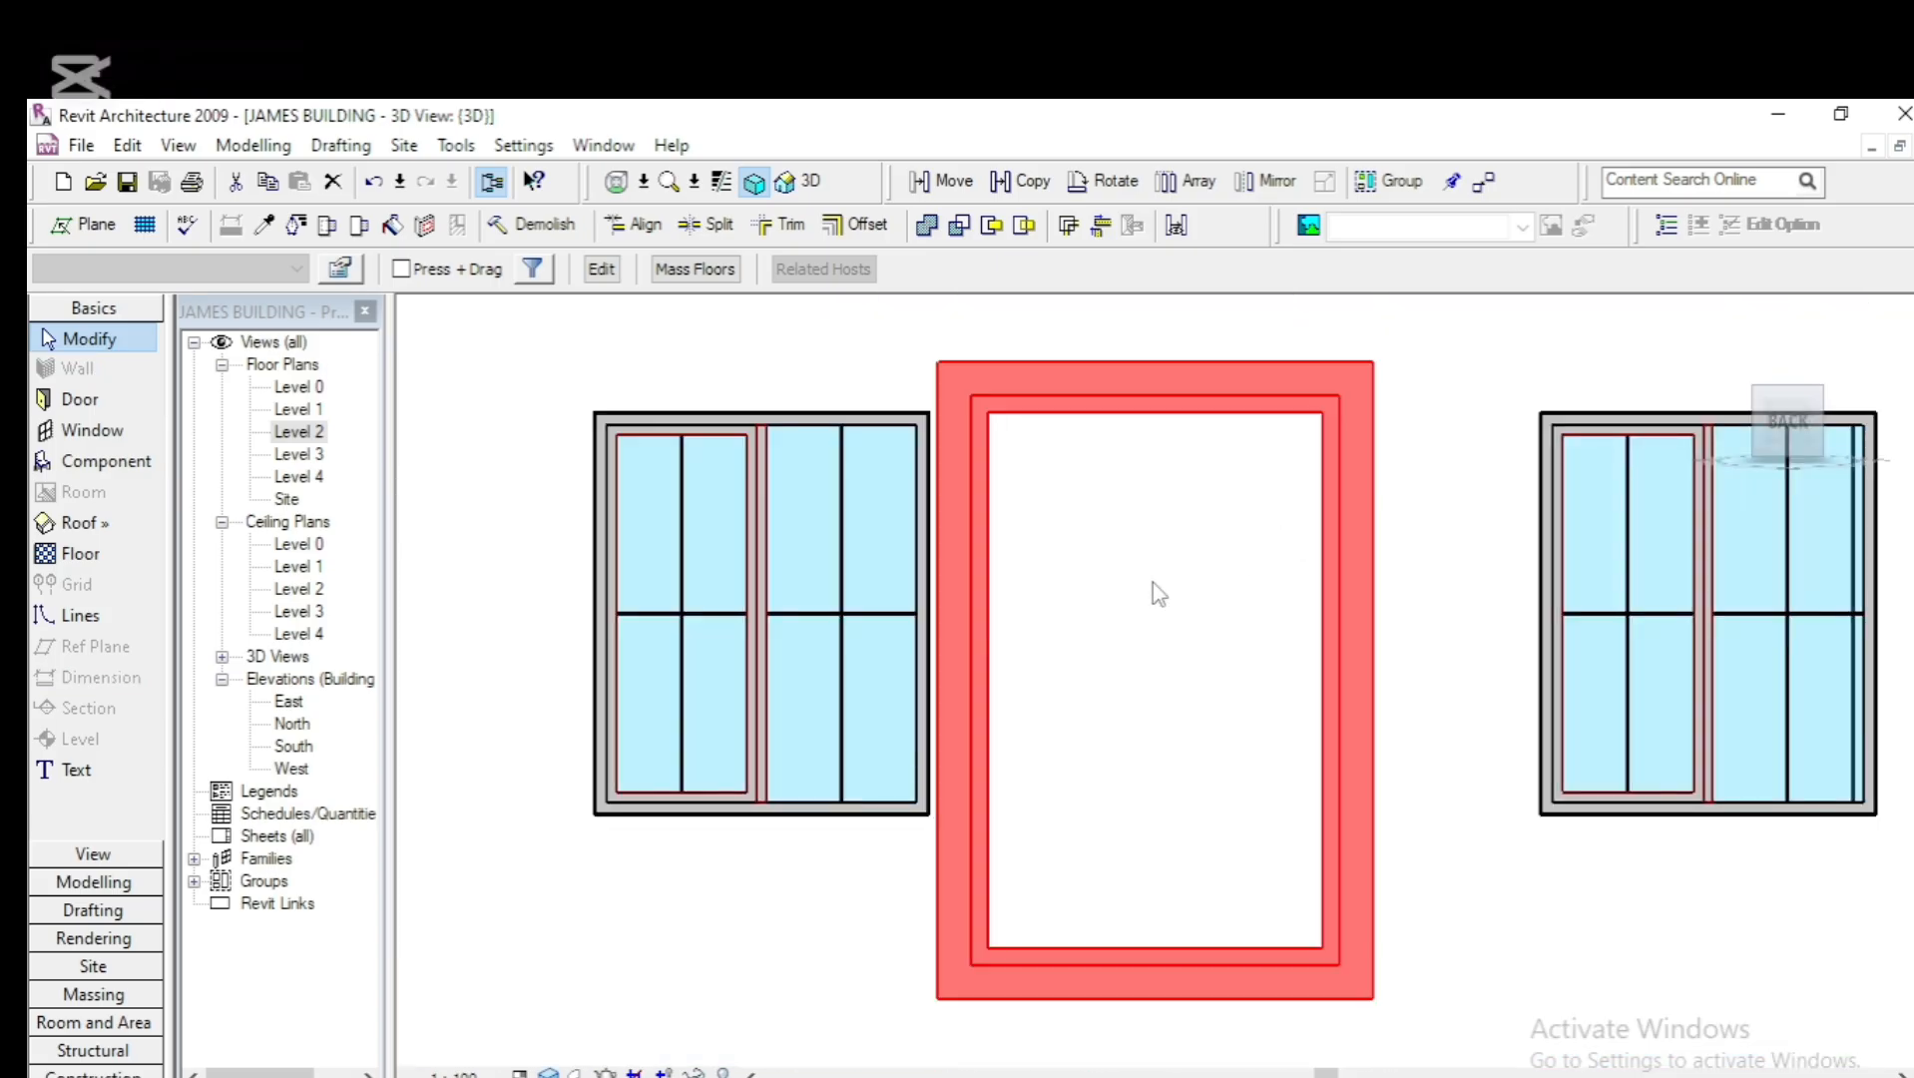
scroll(1157, 593, "down", 4)
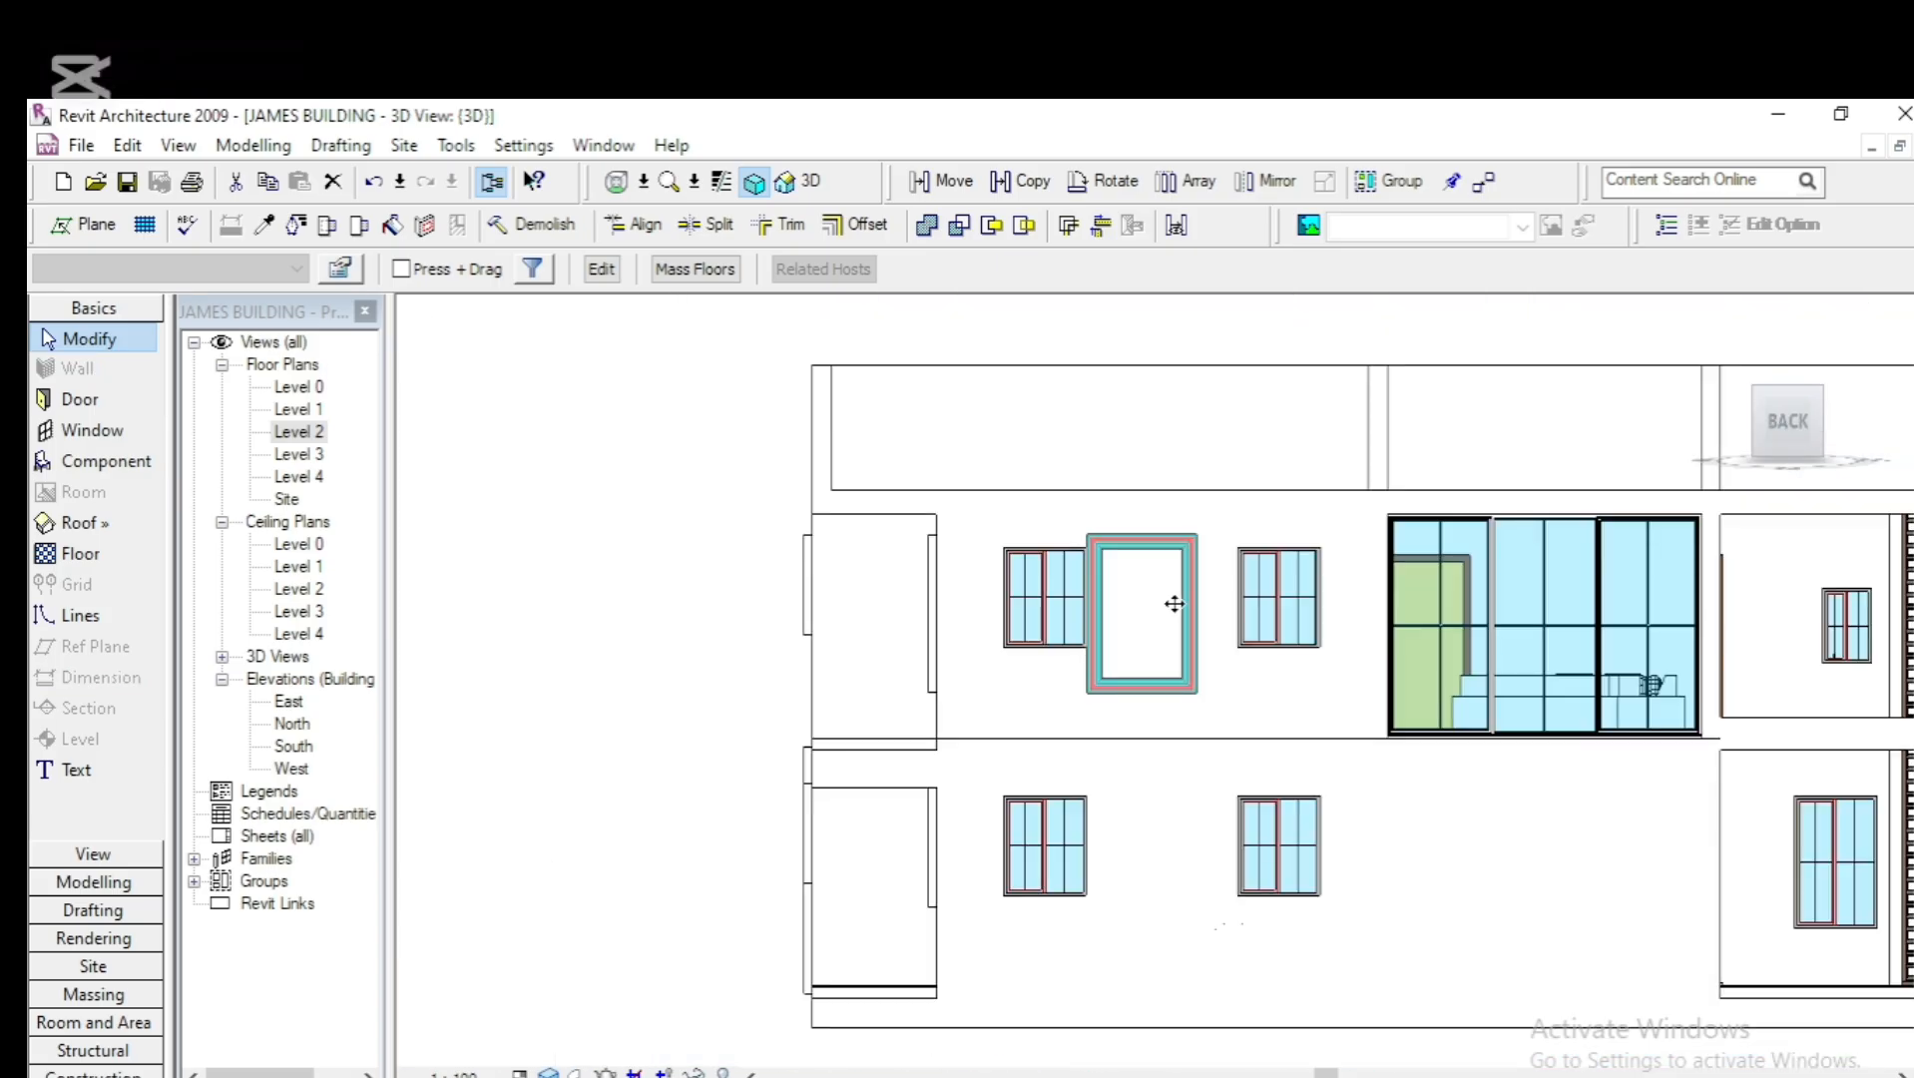
scroll(1148, 636, "up", 2)
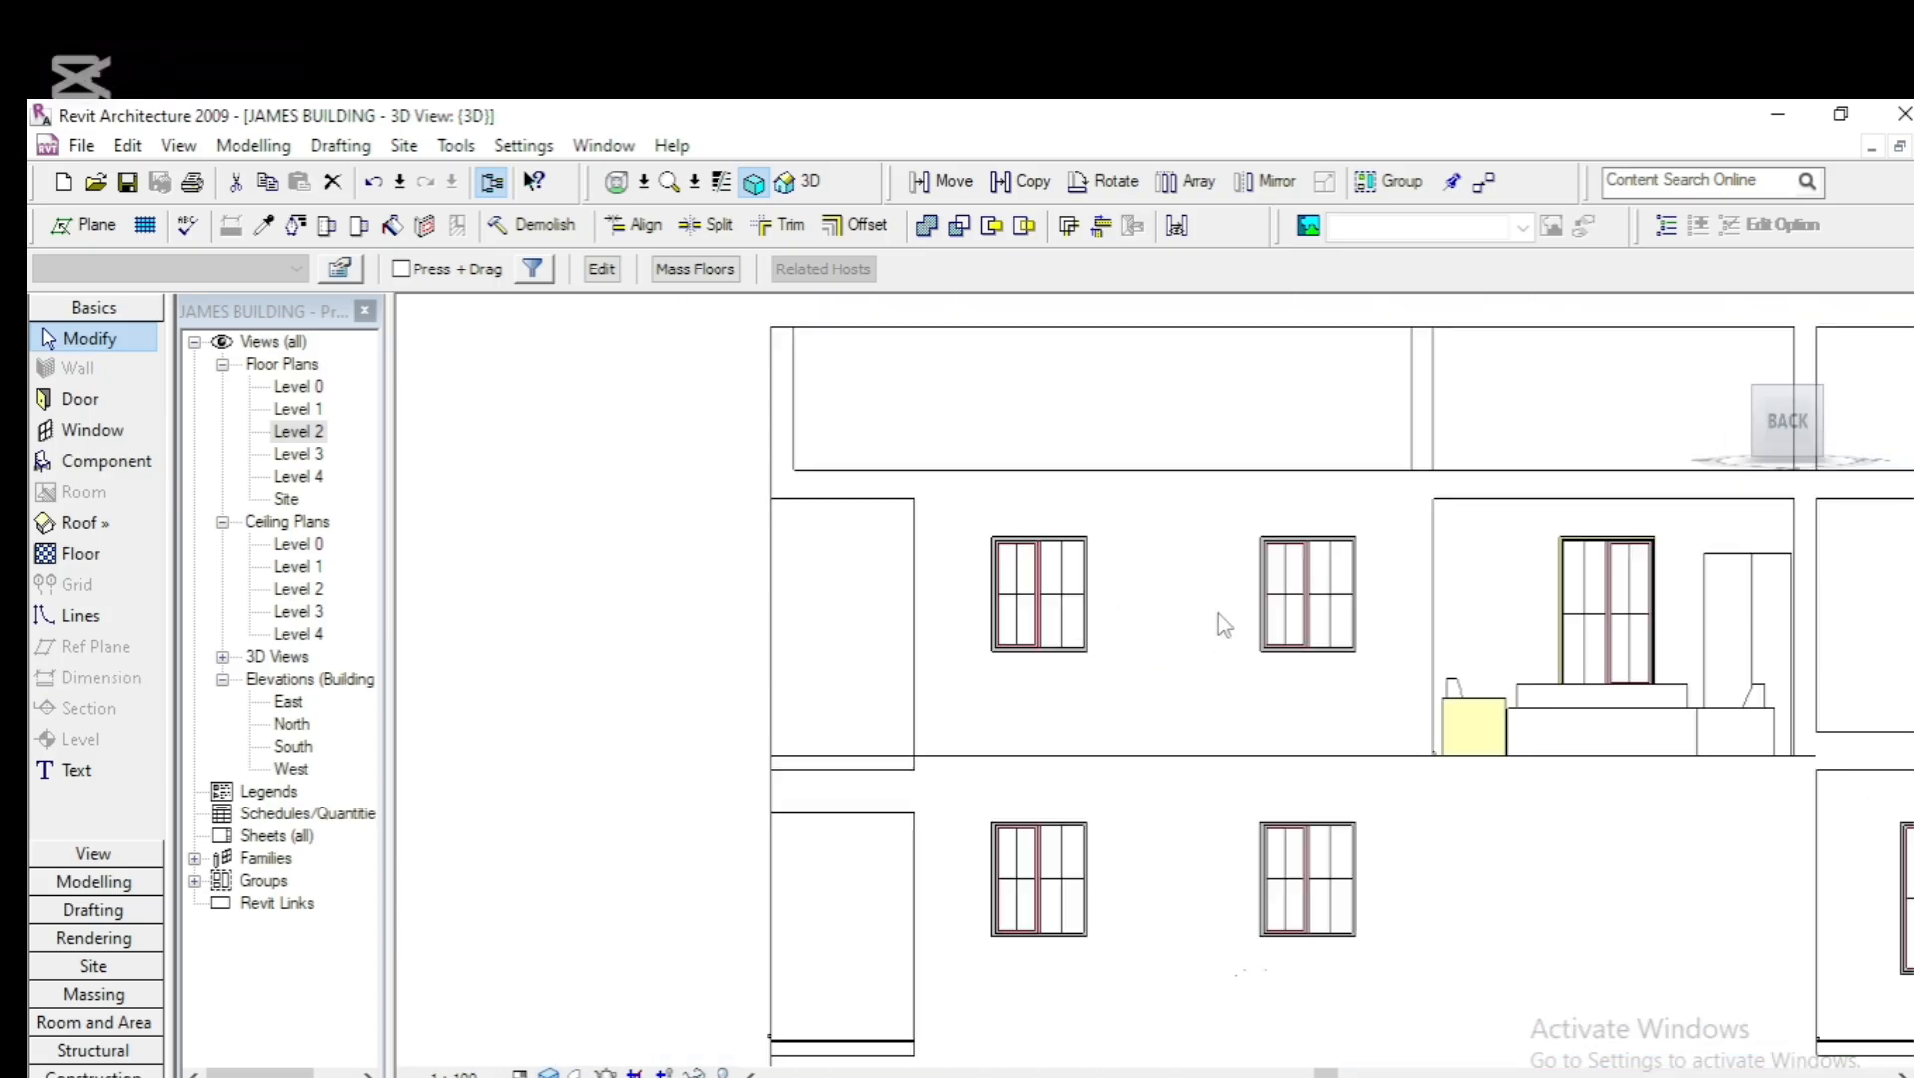
left_click(1781, 421)
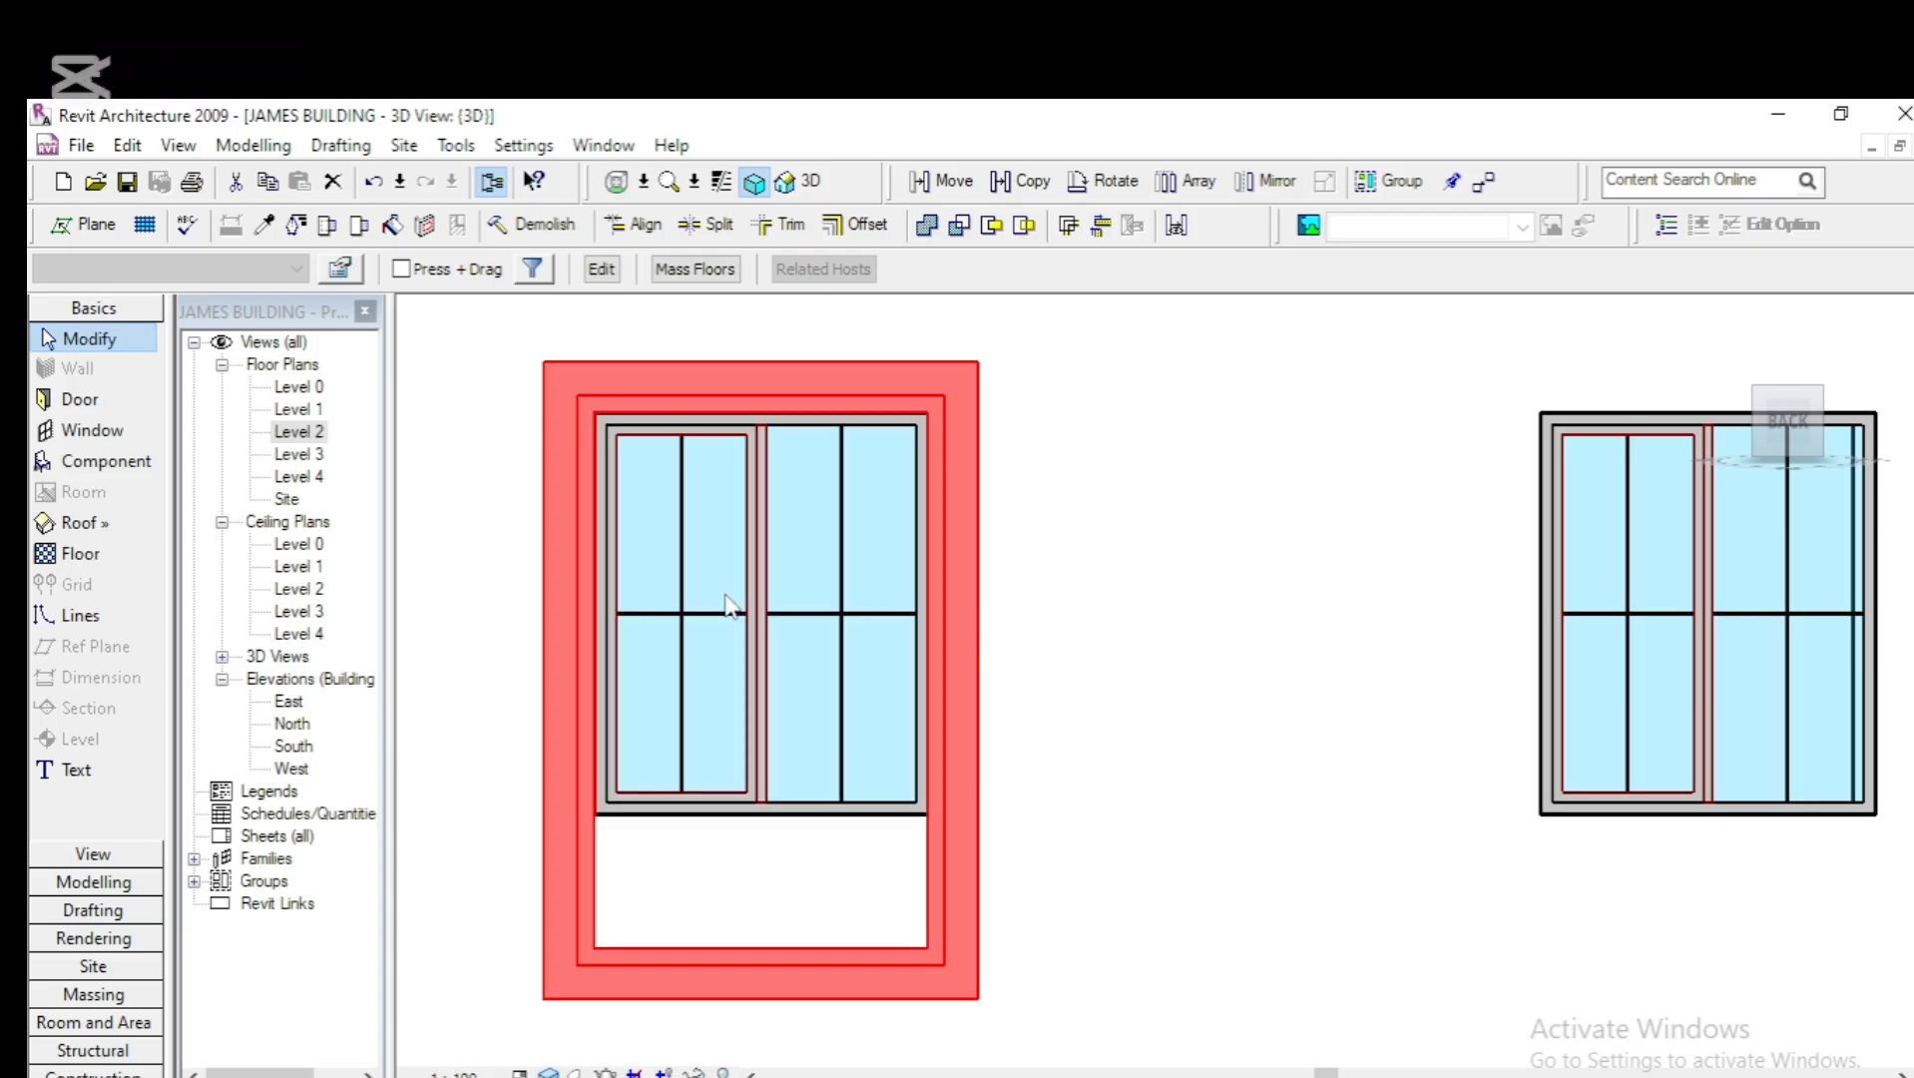
key("Escape")
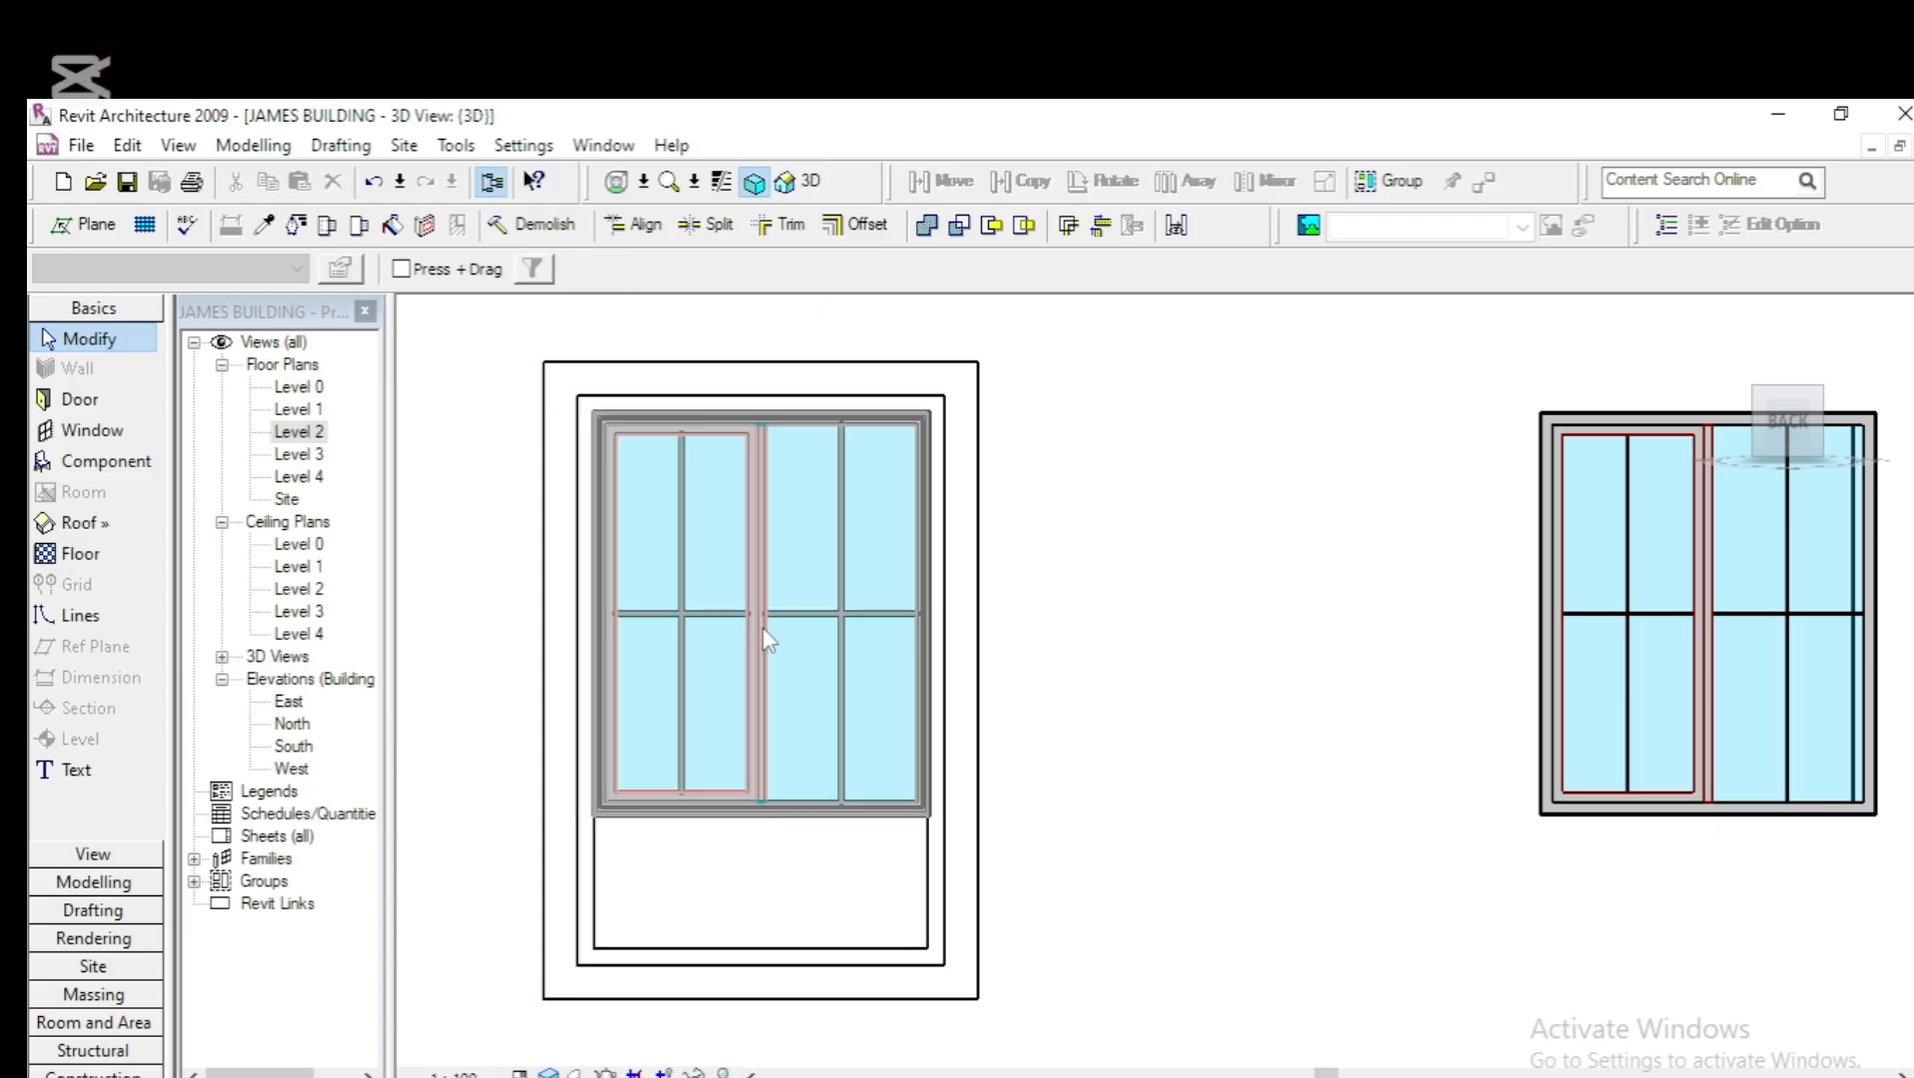
Change the upper-floor window inside the frame to type Awning - 2L(deec) (2) : AW1218
left_click(762, 627)
left_click(296, 270)
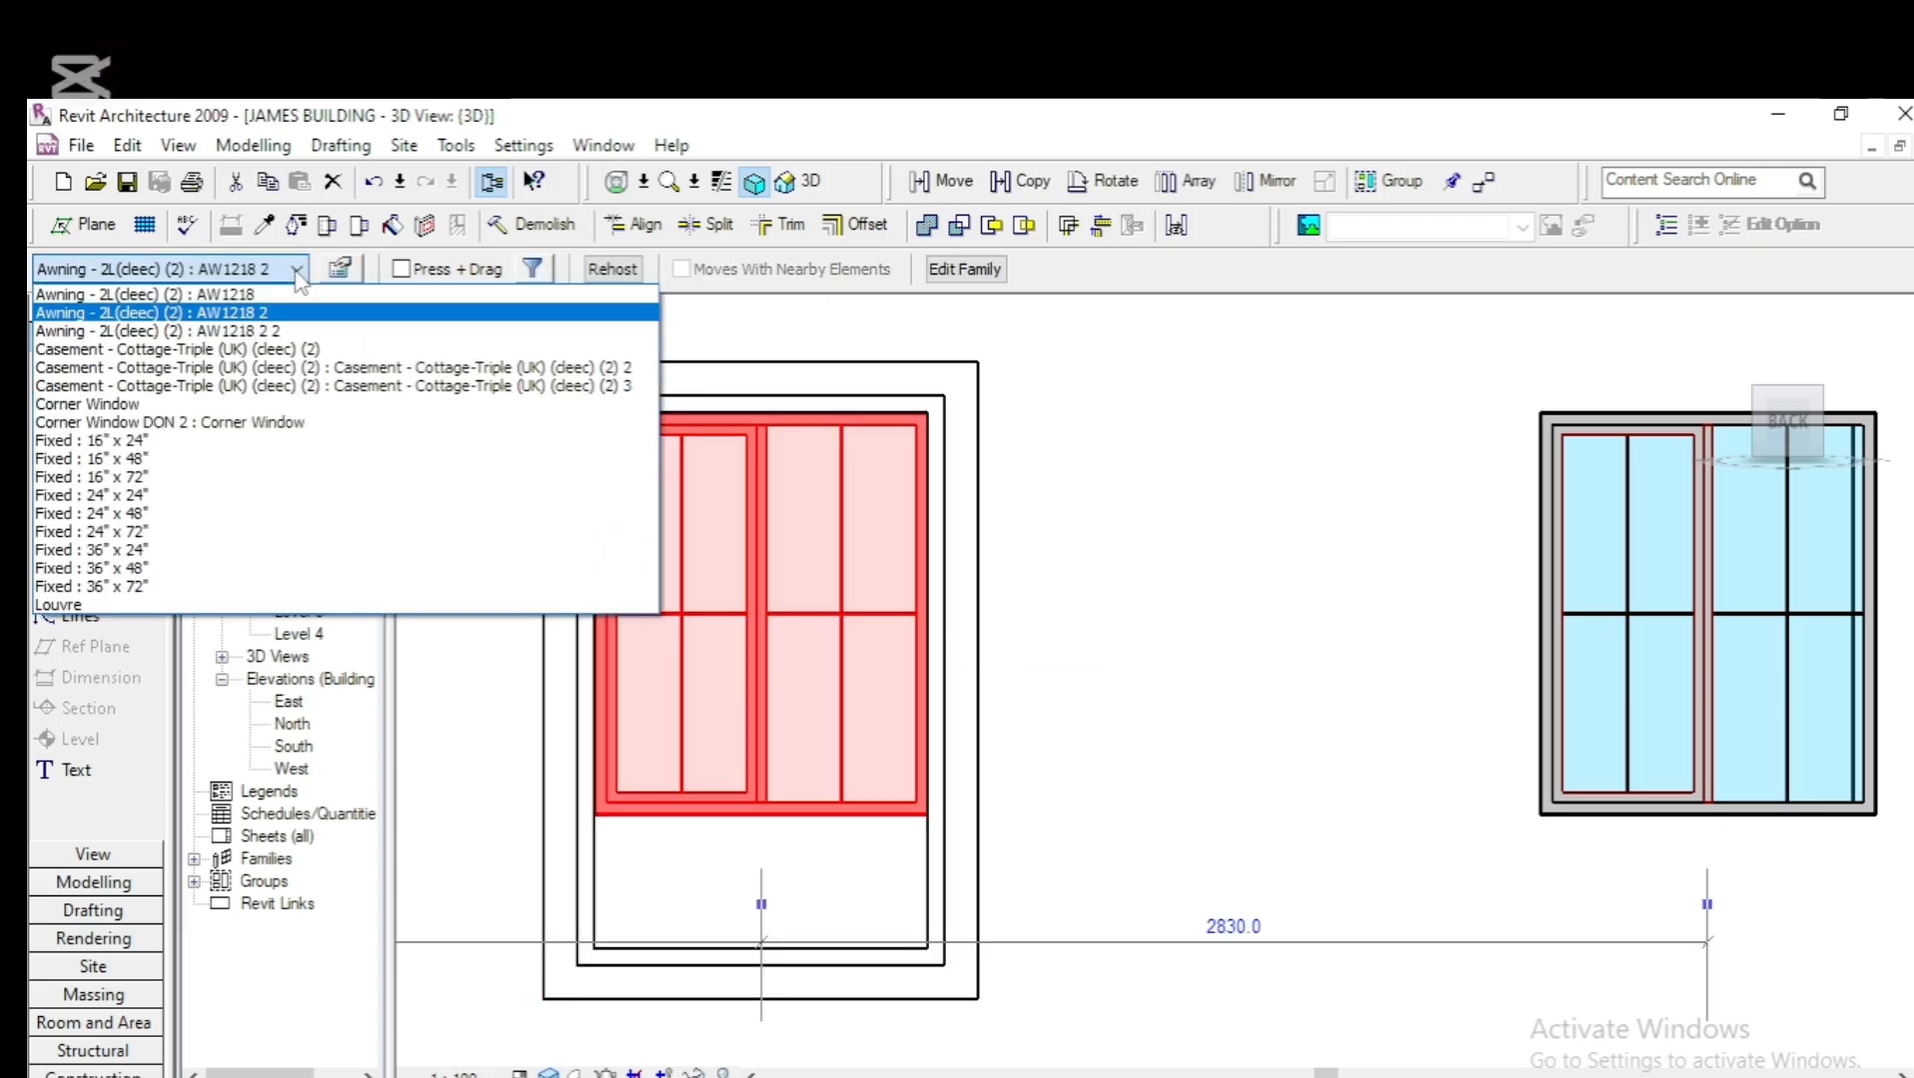
left_click(297, 294)
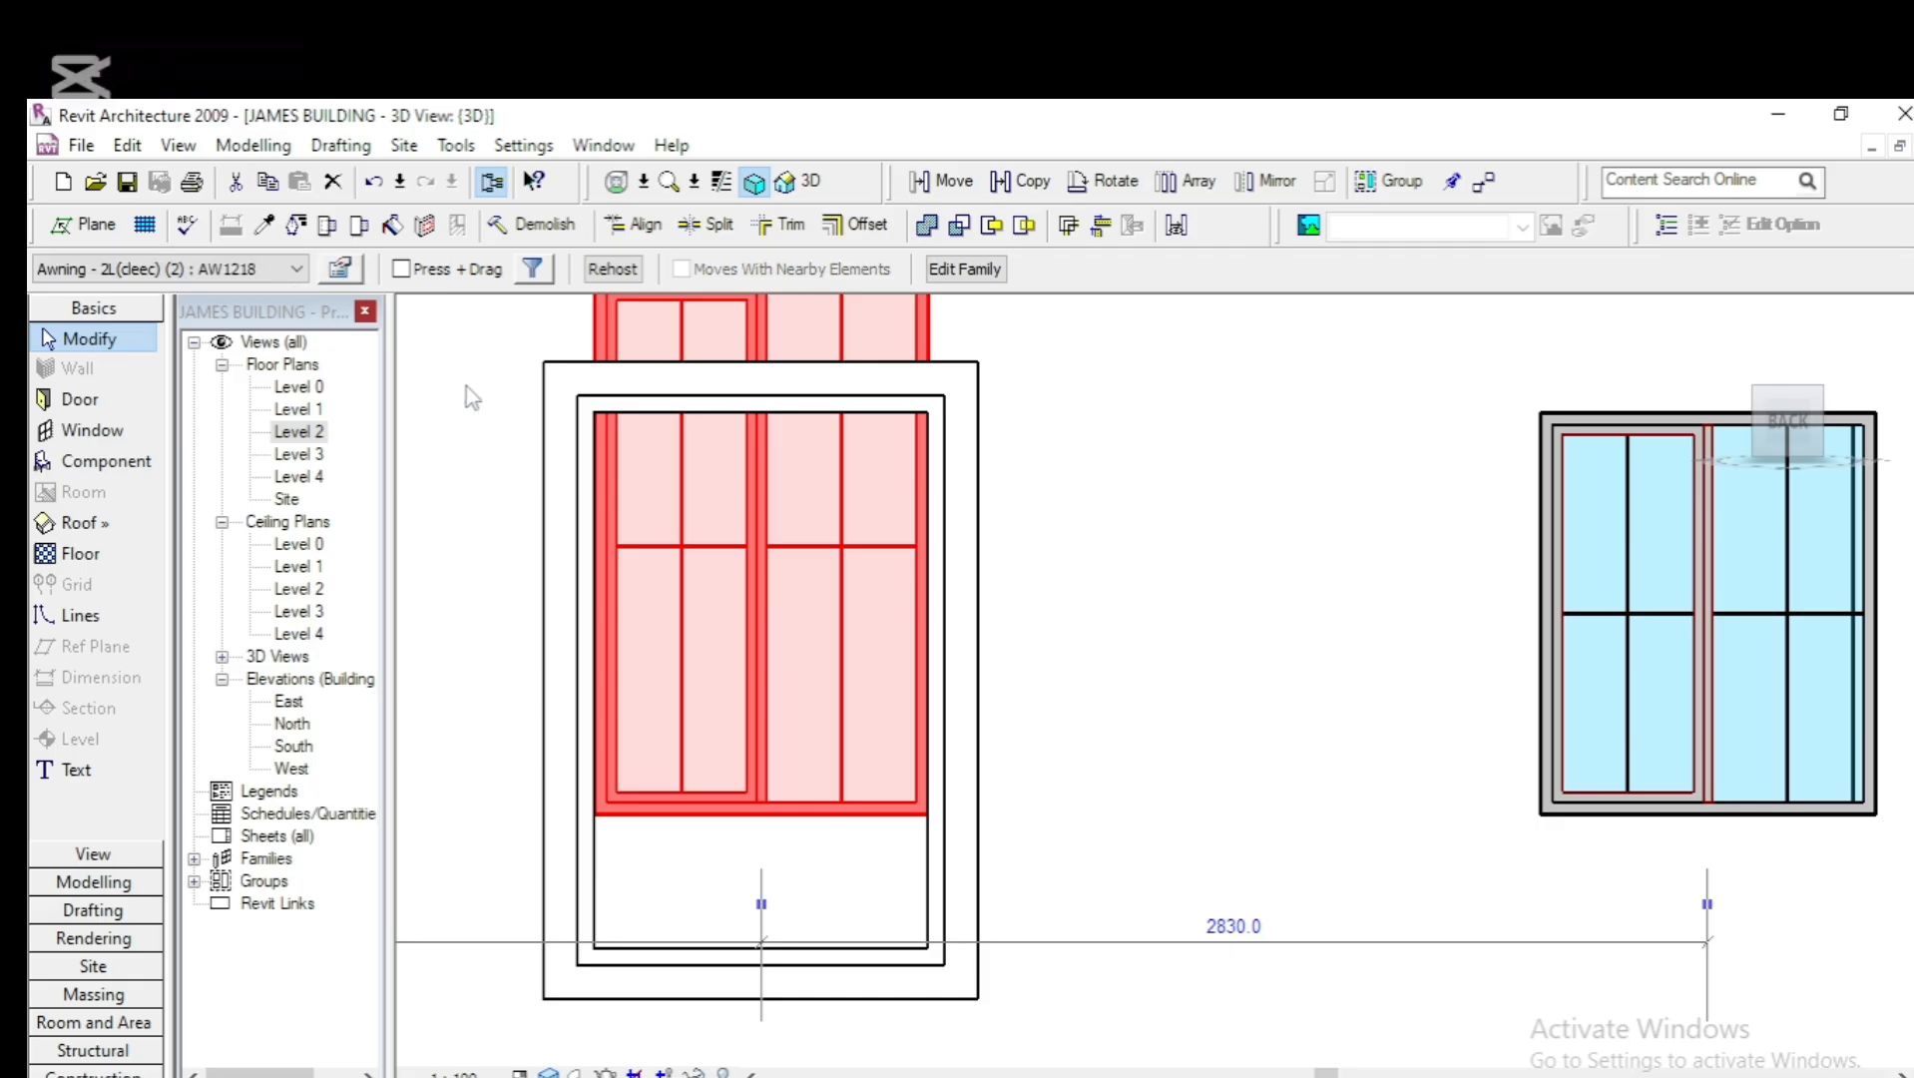
Nudge the AW1218 window down until it fills the frame mass's opening from top to bottom
key("Down")
key("Down")
key("Down")
key("Down")
key("Down")
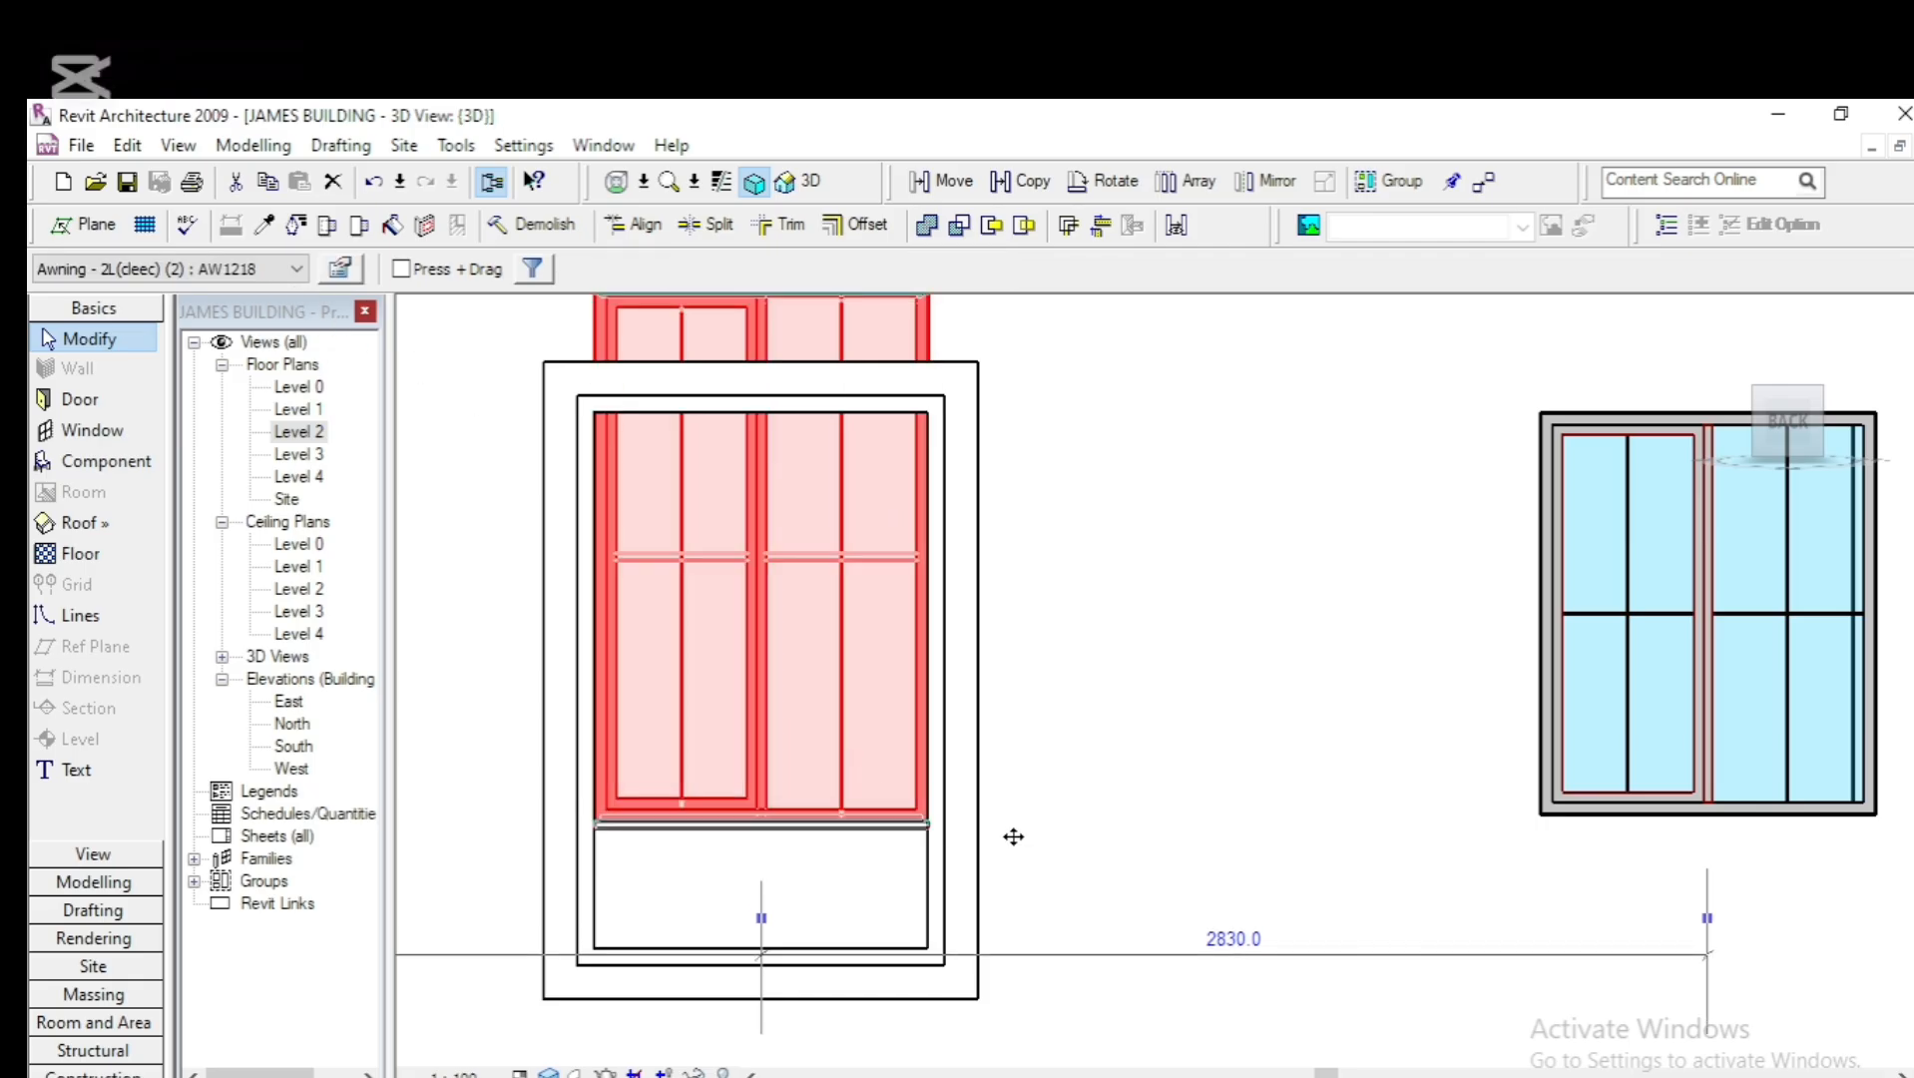
key("Down")
key("Down")
key("Down")
key("Down")
key("Down")
key("Down")
key("Down")
key("Down")
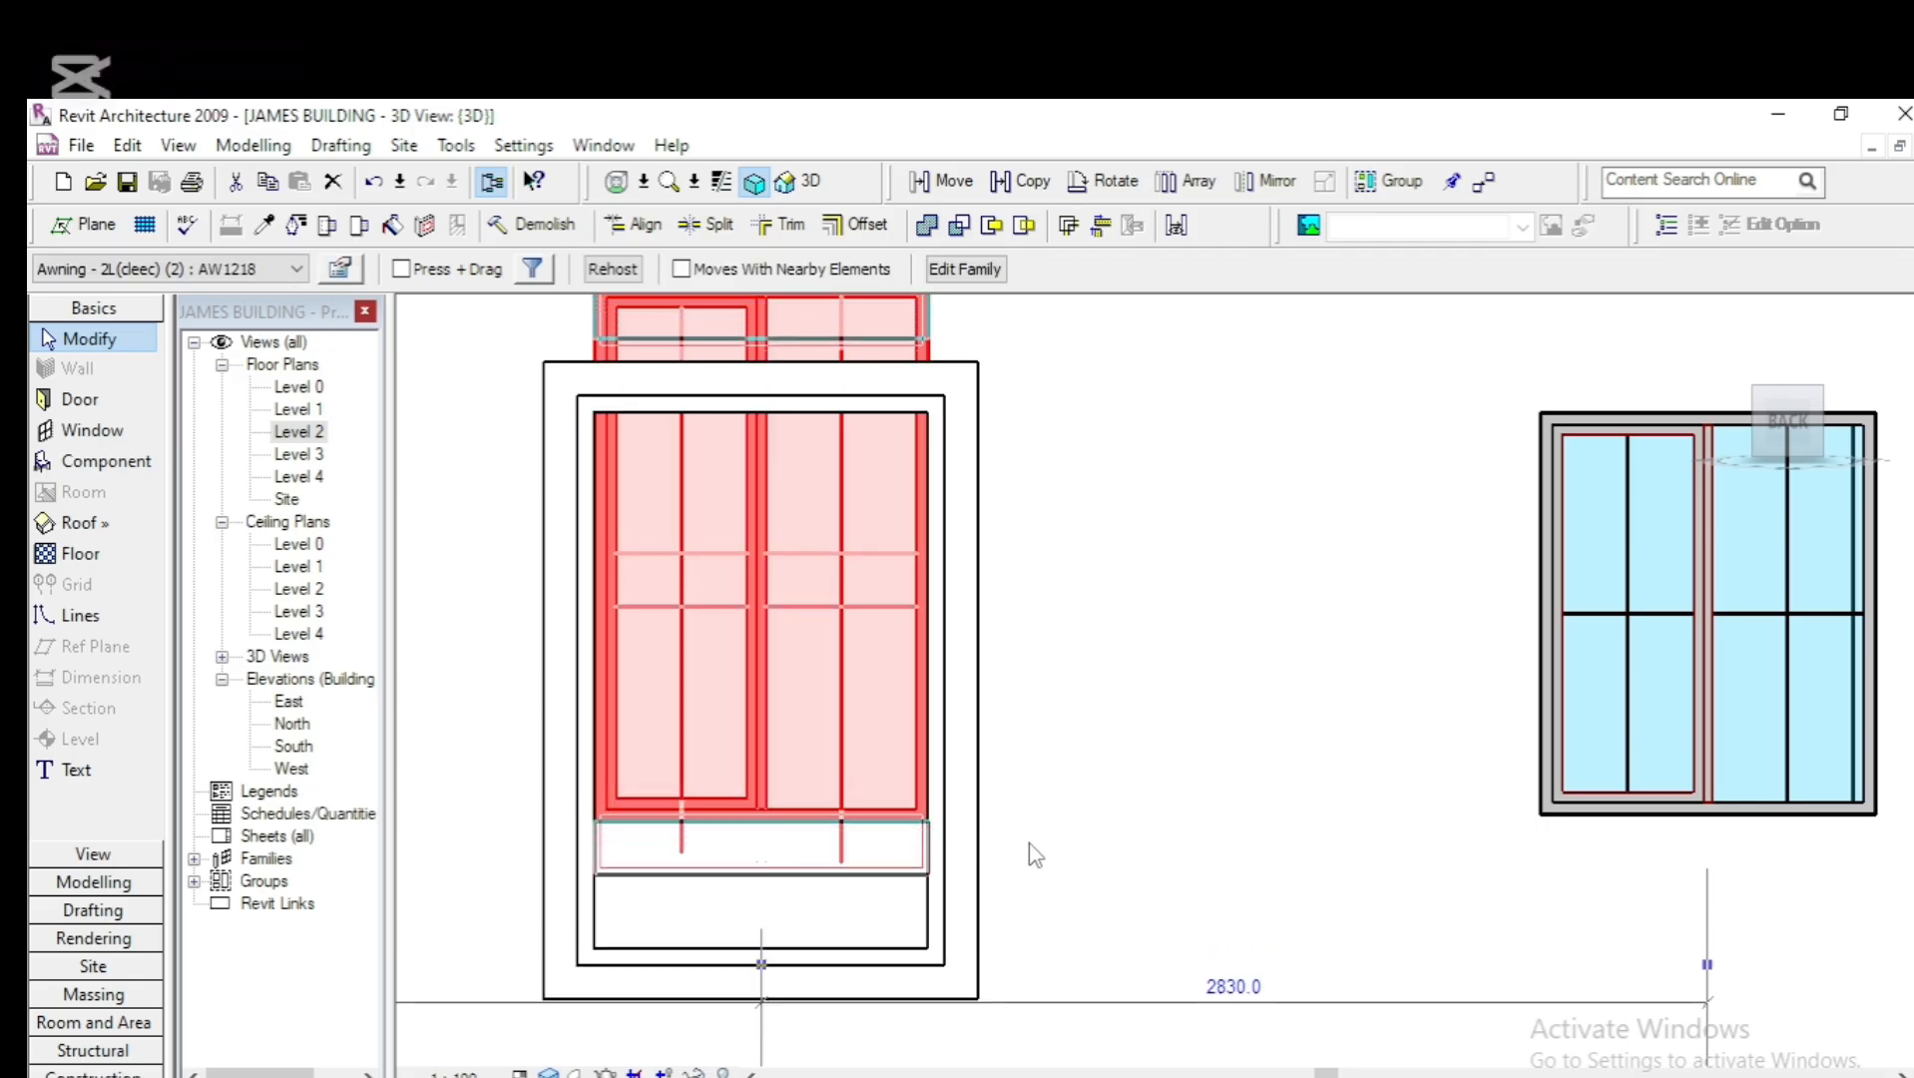
key("Down")
key("Down")
key("Down")
key("Down")
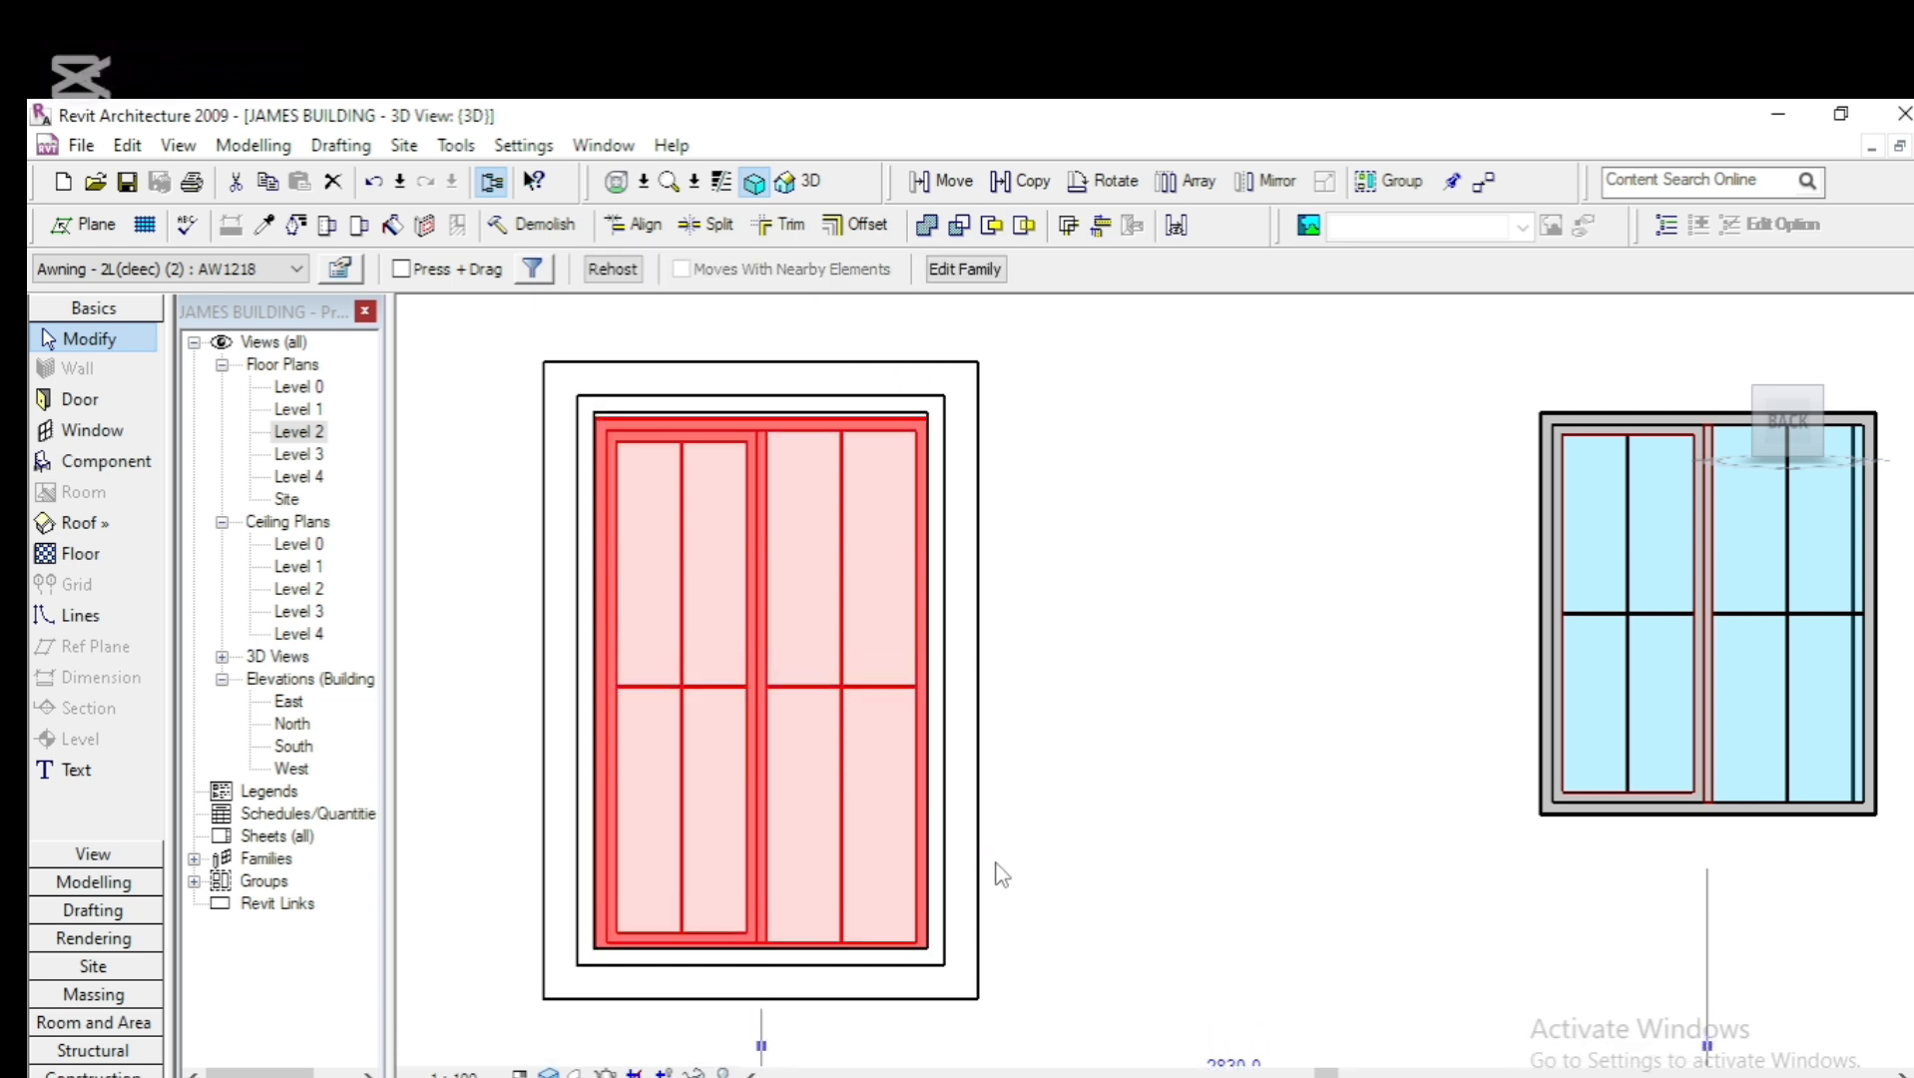
scroll(650, 391, "up", 3)
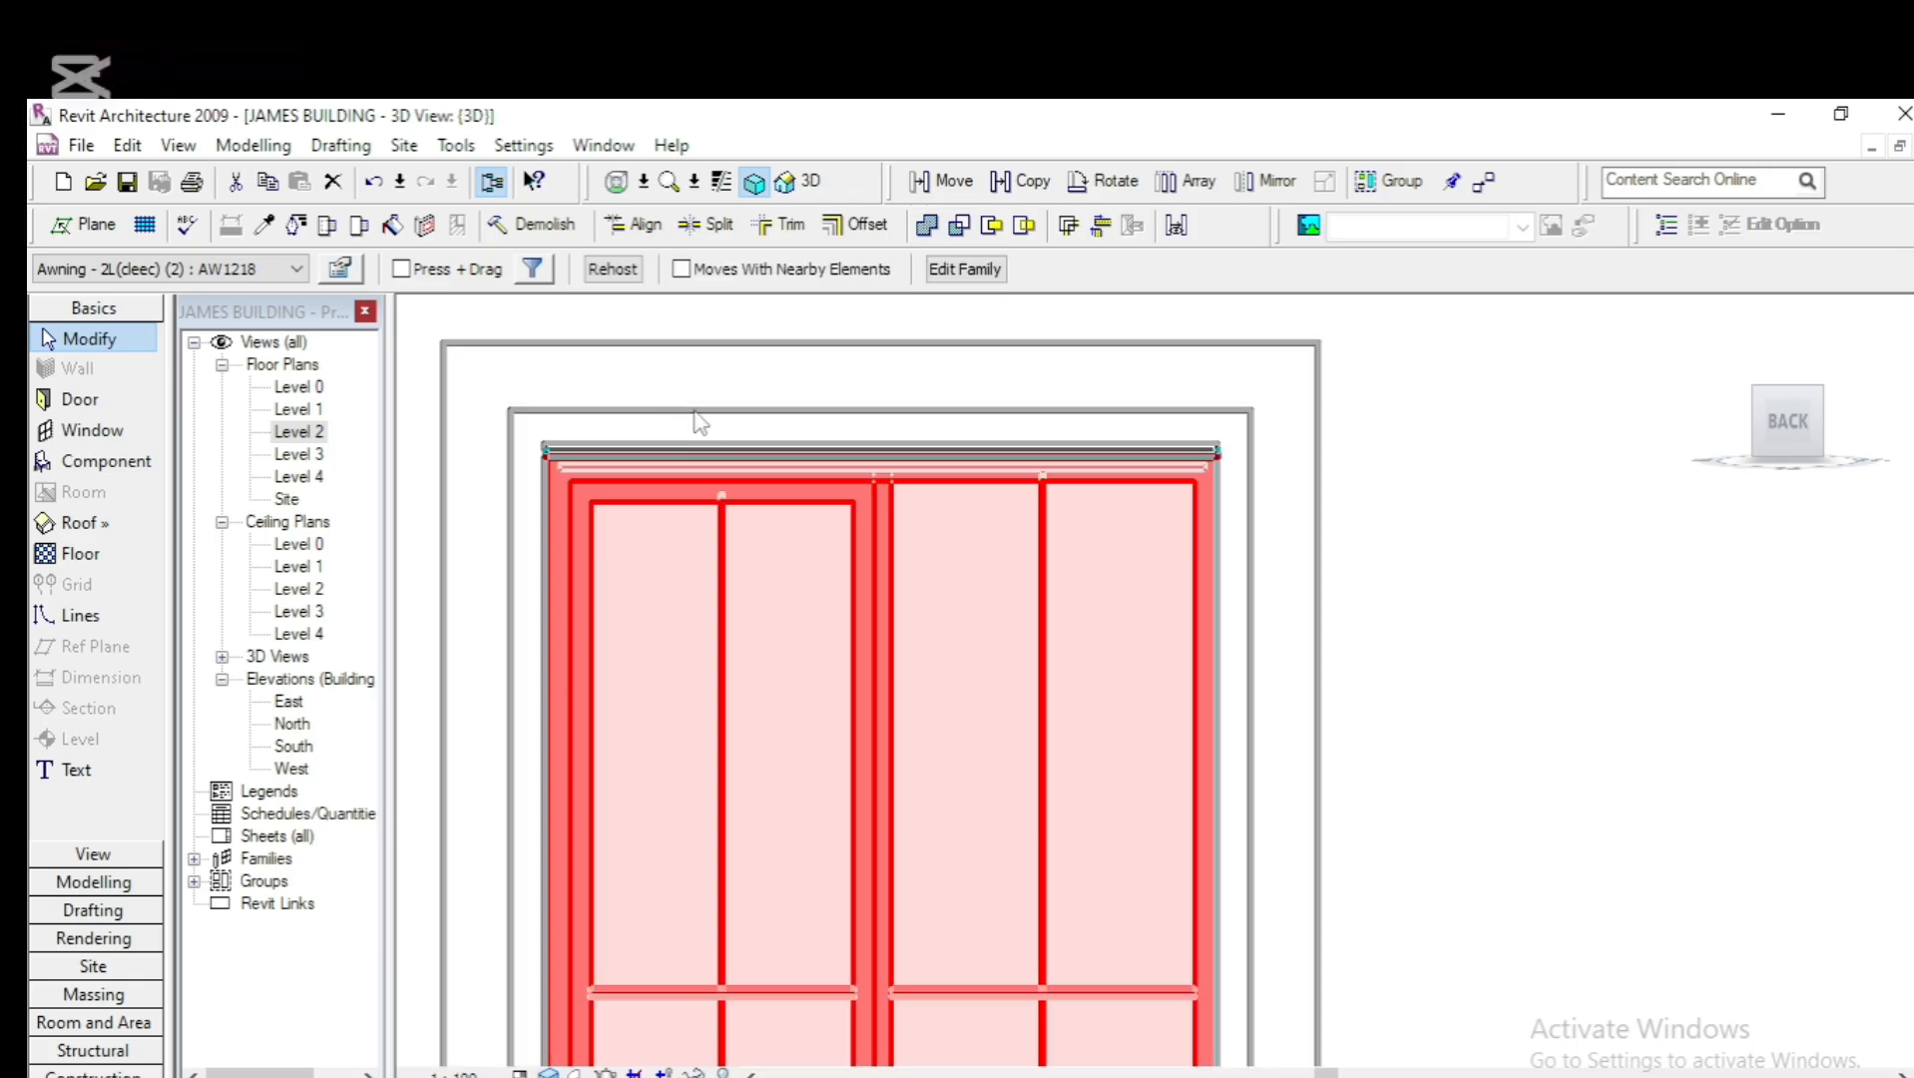
scroll(726, 445, "up", 2)
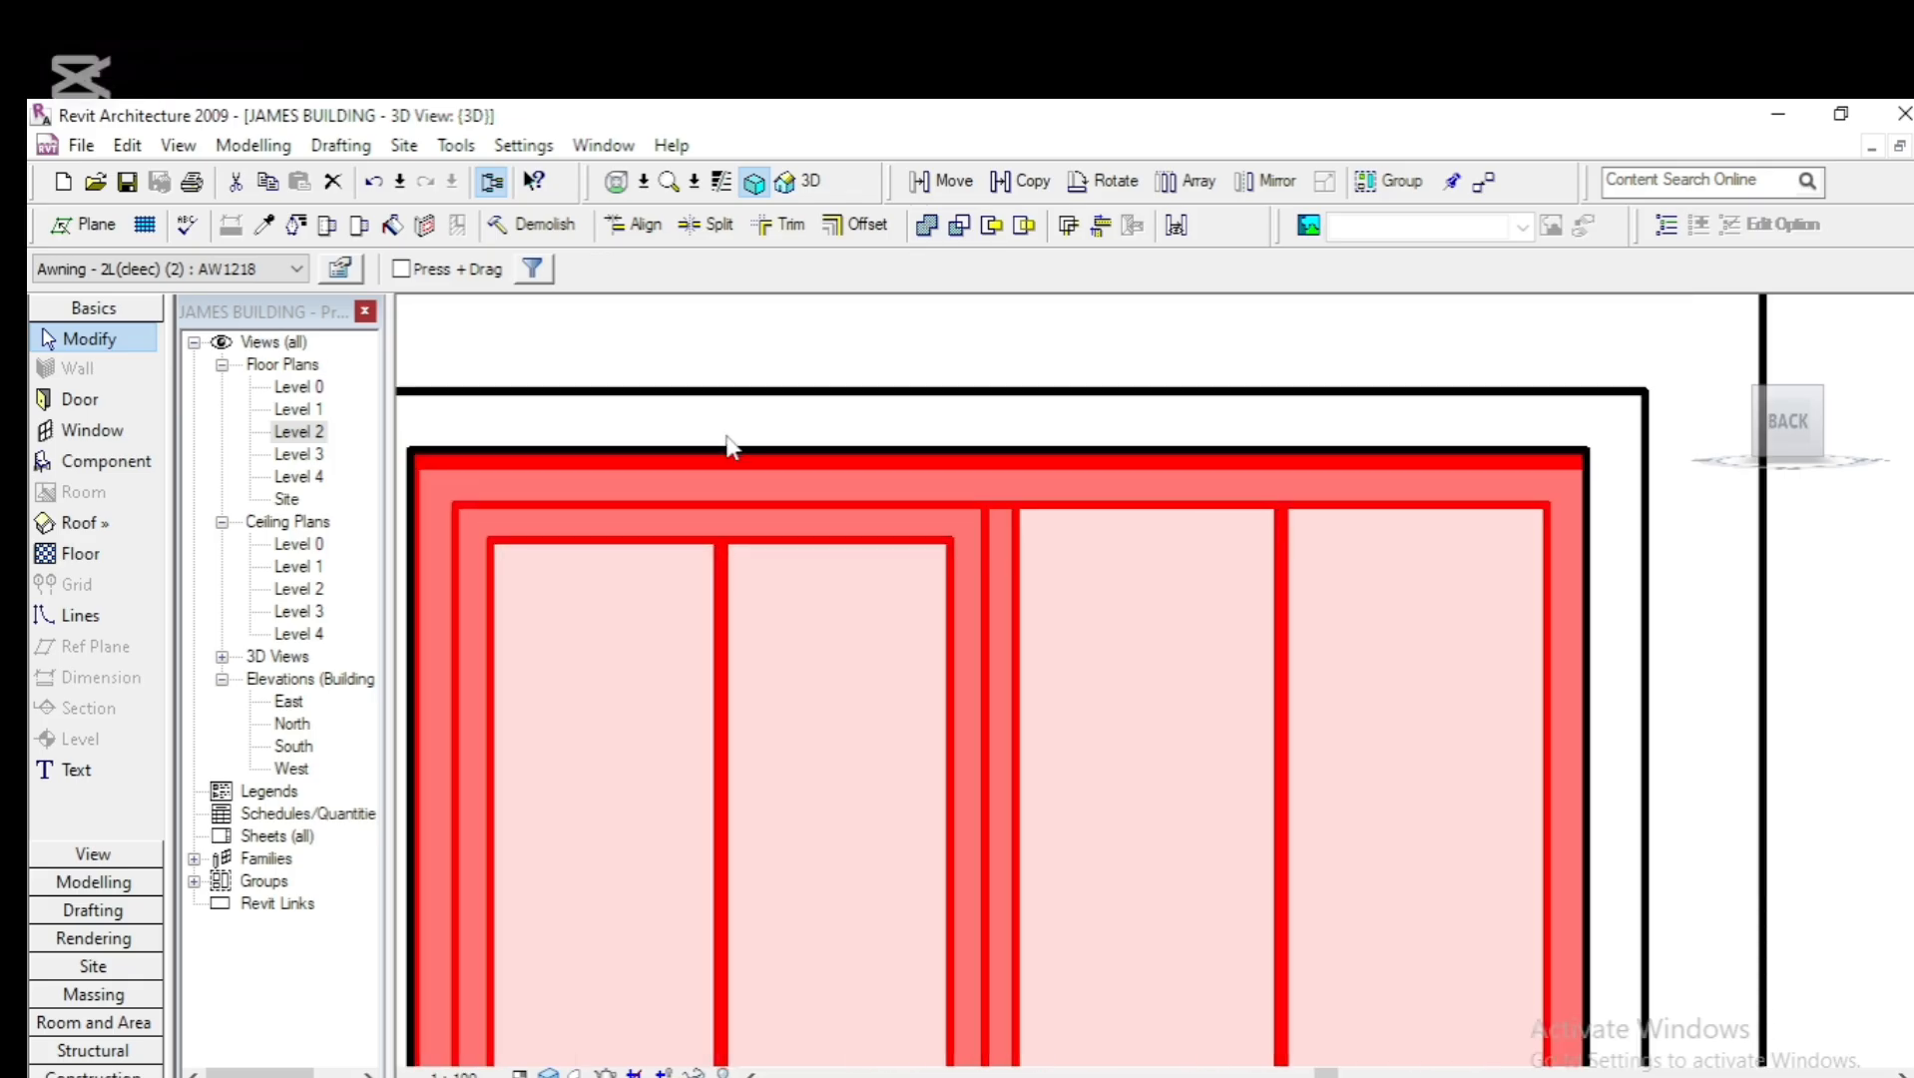
scroll(724, 449, "down", 4)
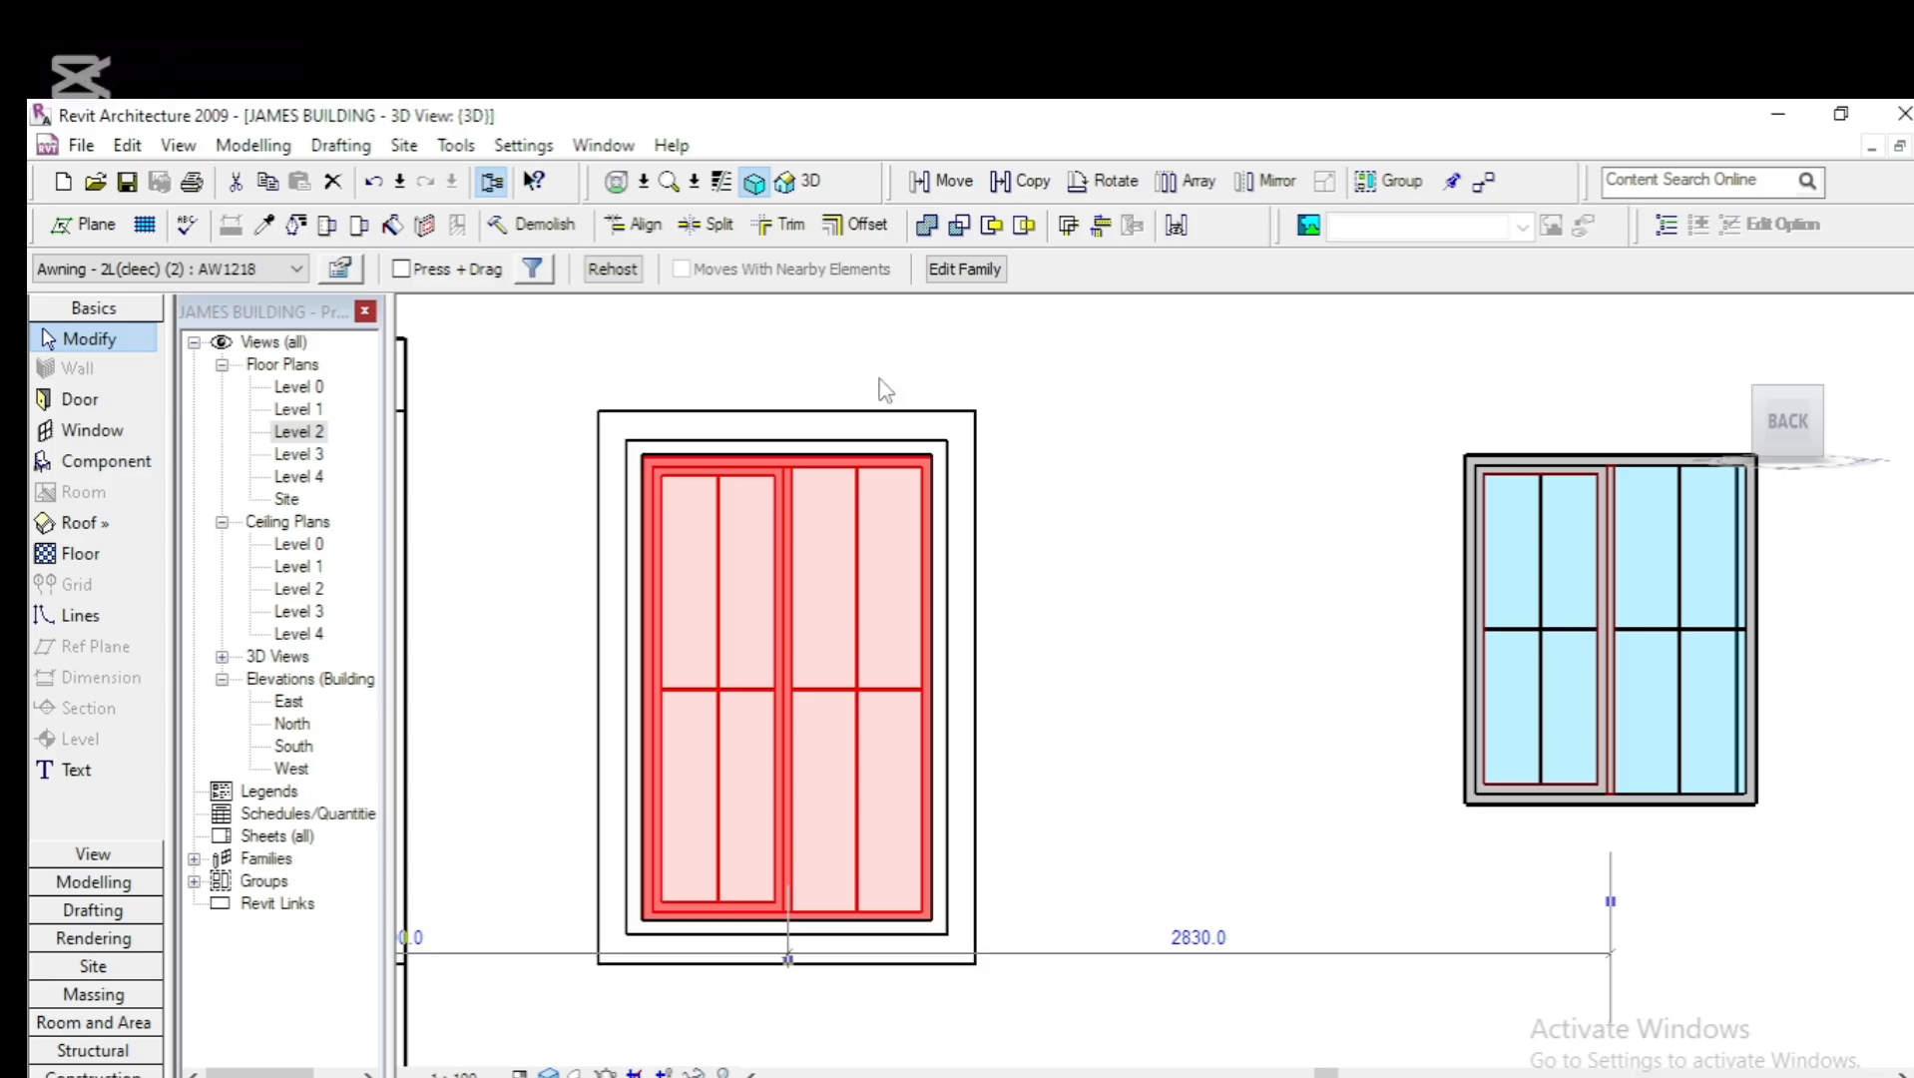
Copy the fitted frame mass horizontally onto the neighbouring upper-floor window beside the large glazing
left_click(850, 414)
scroll(1037, 427, "down", 4)
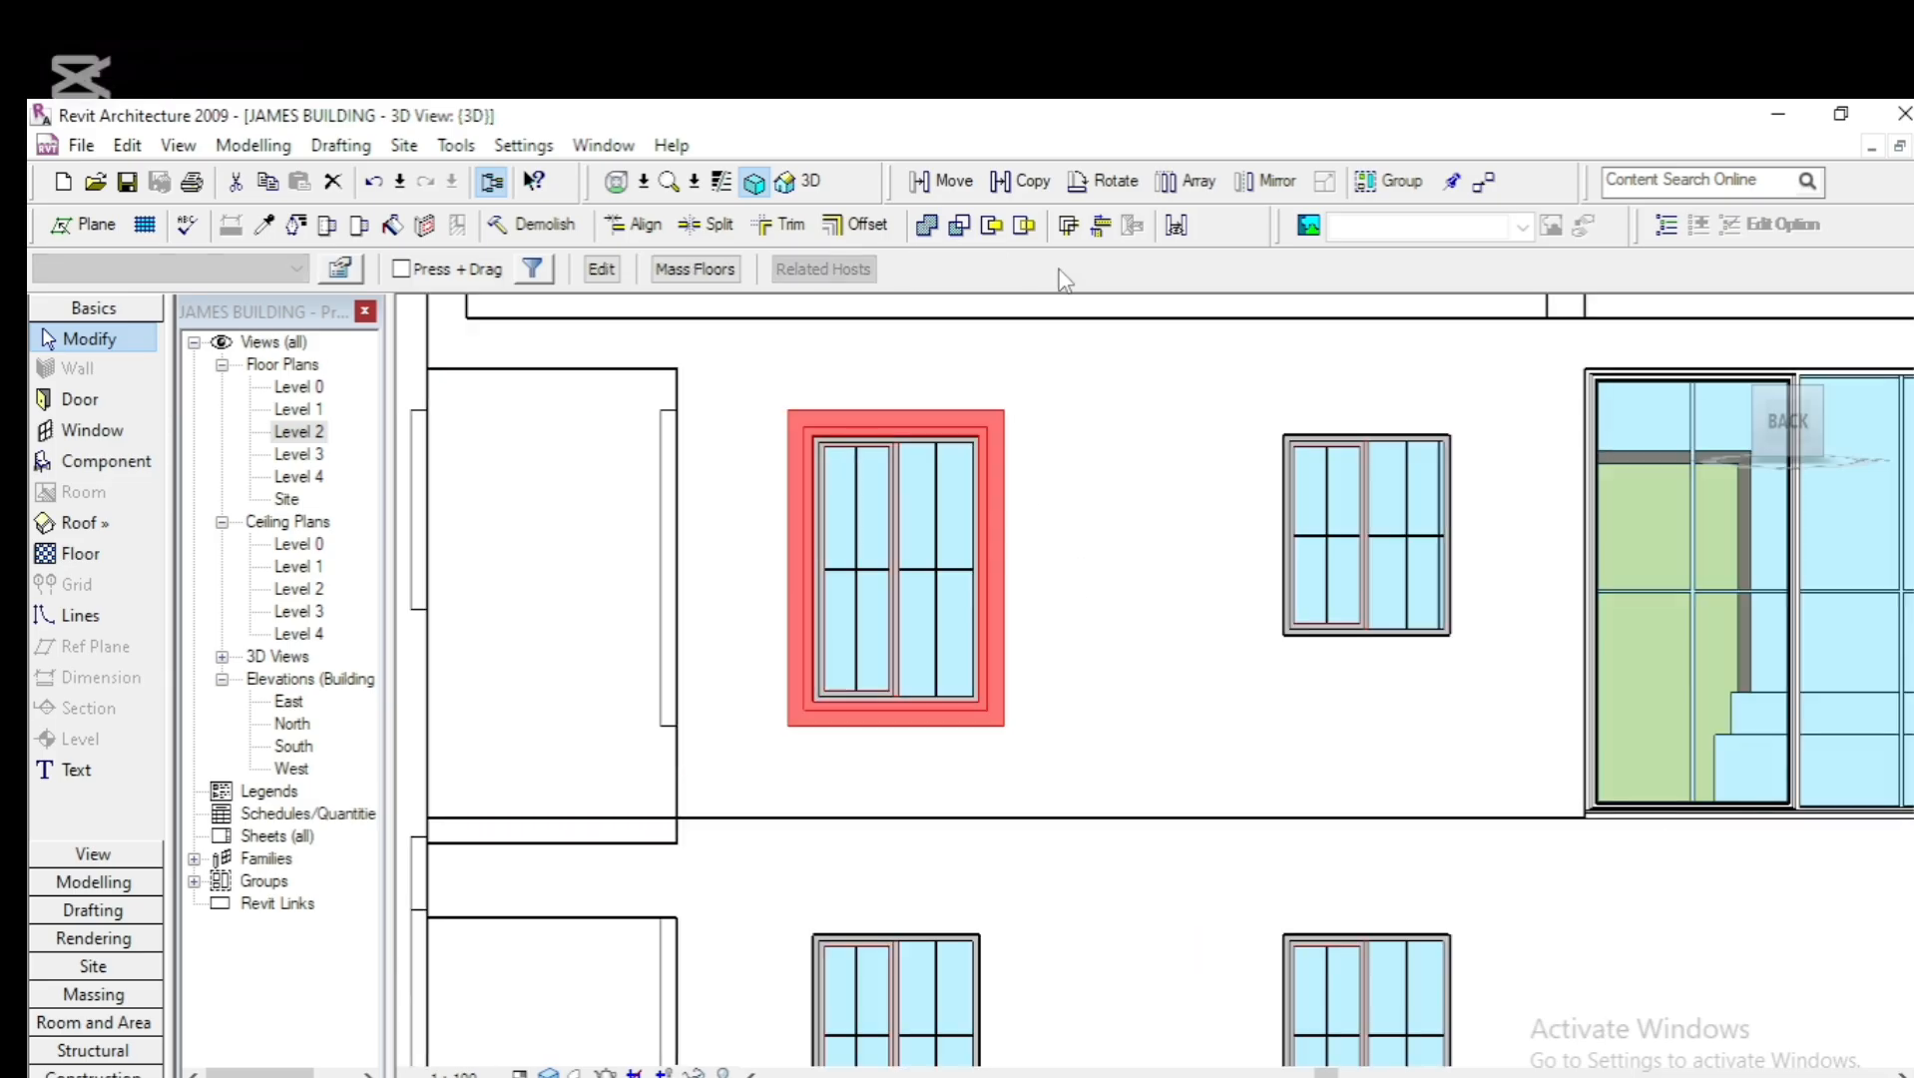
left_click(1052, 186)
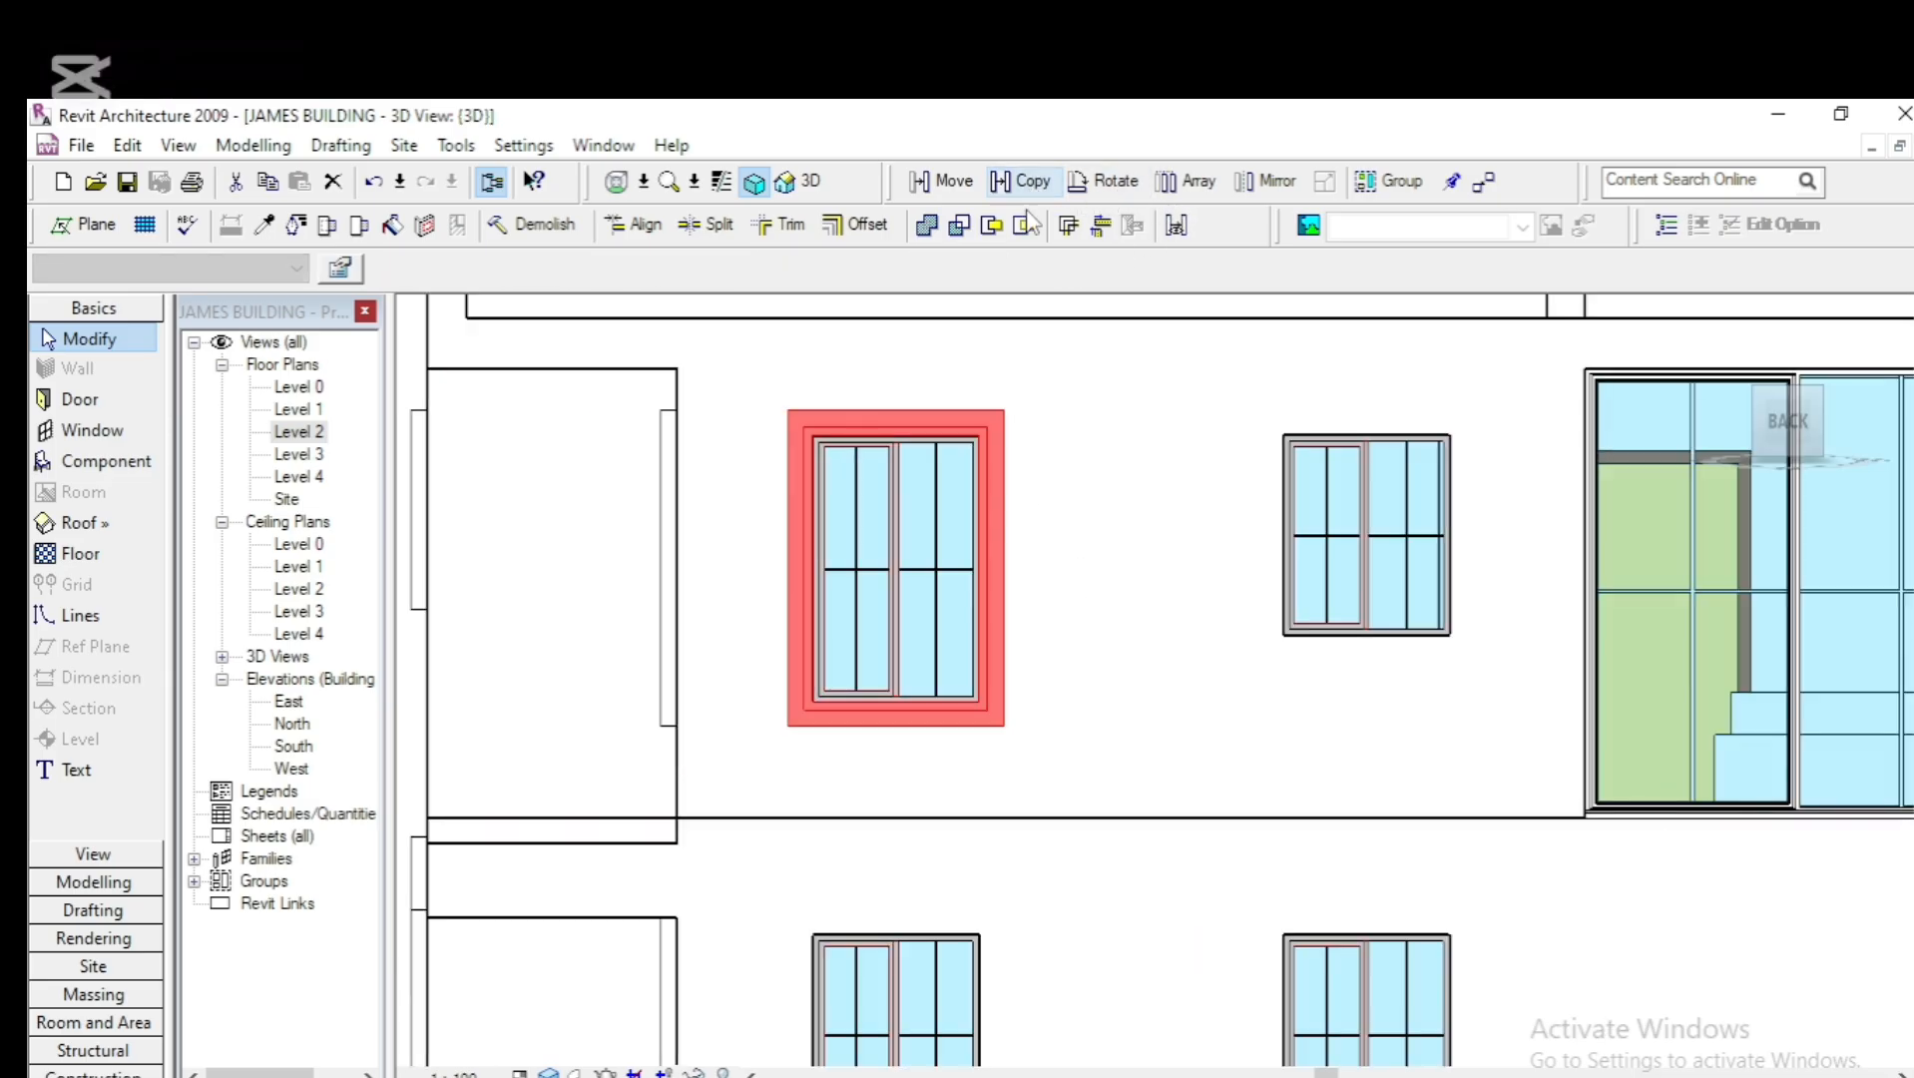
left_click(935, 426)
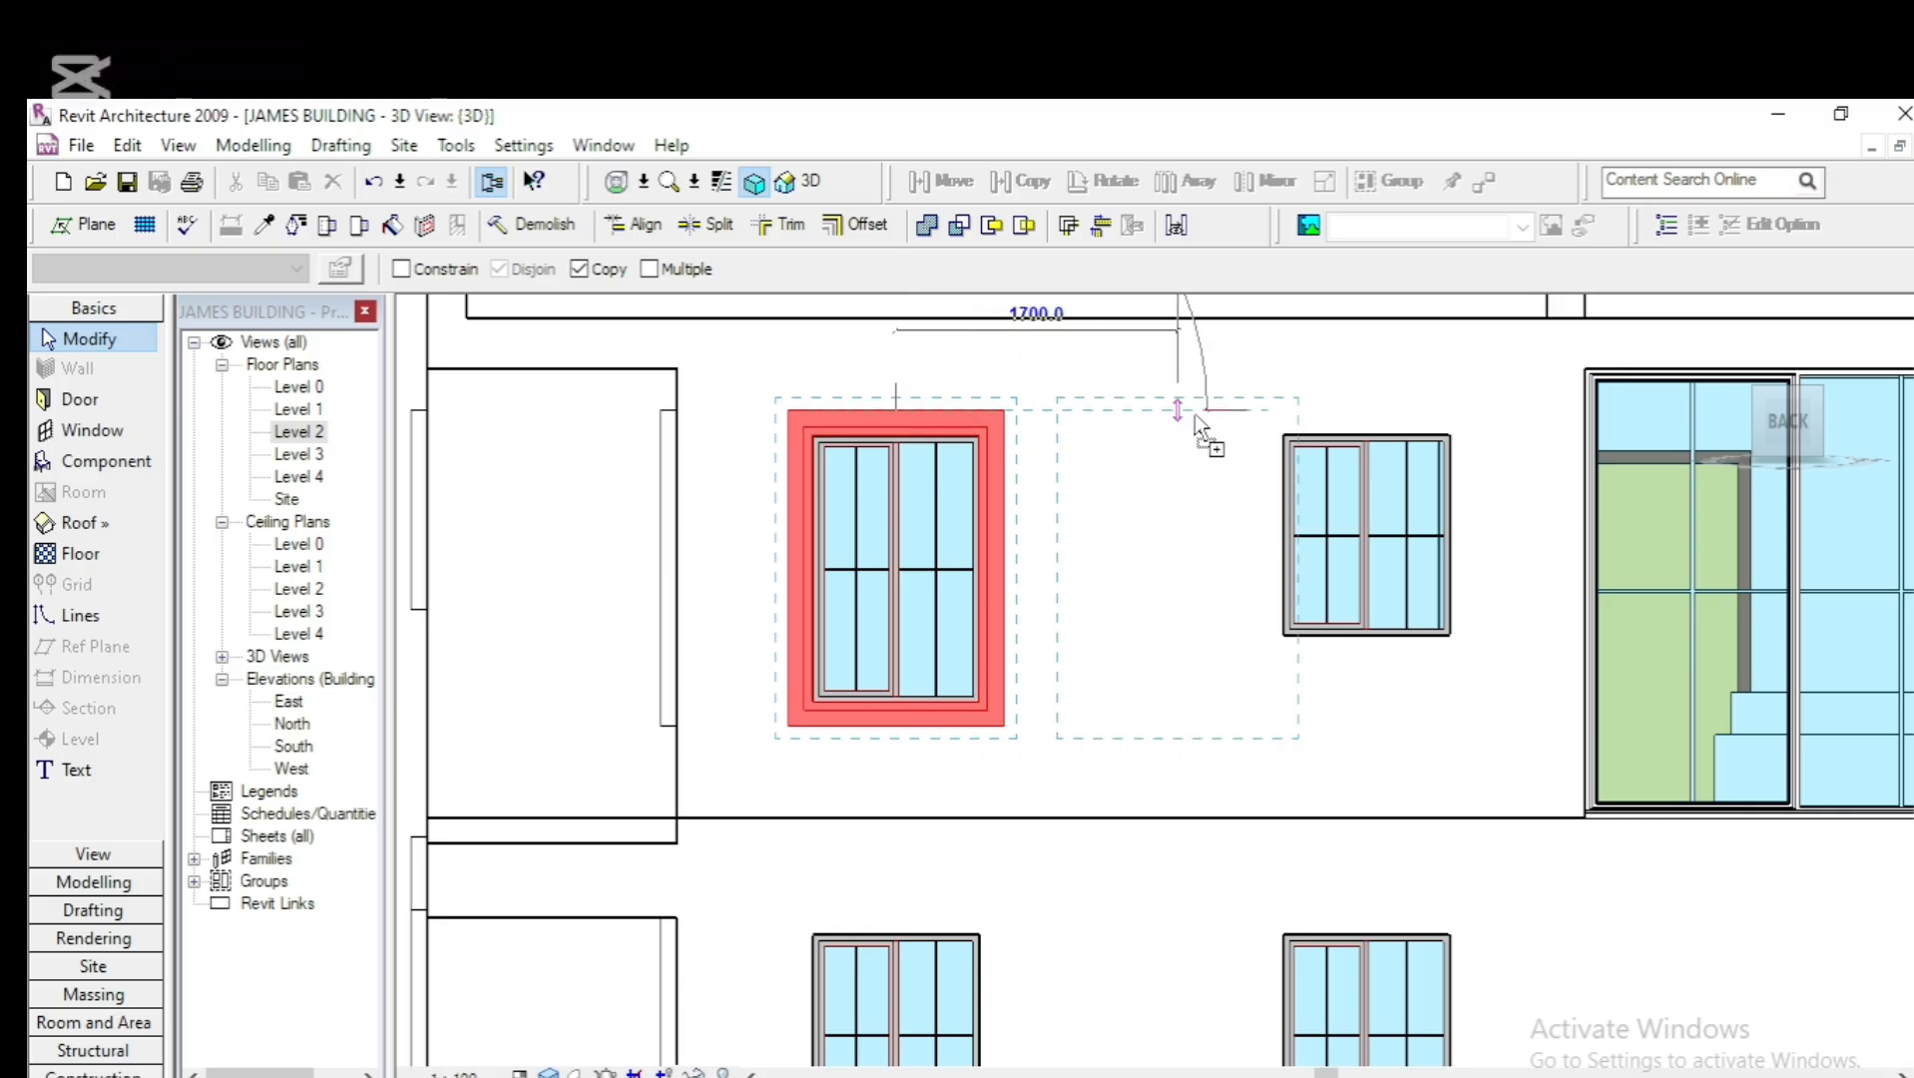
left_click(1364, 424)
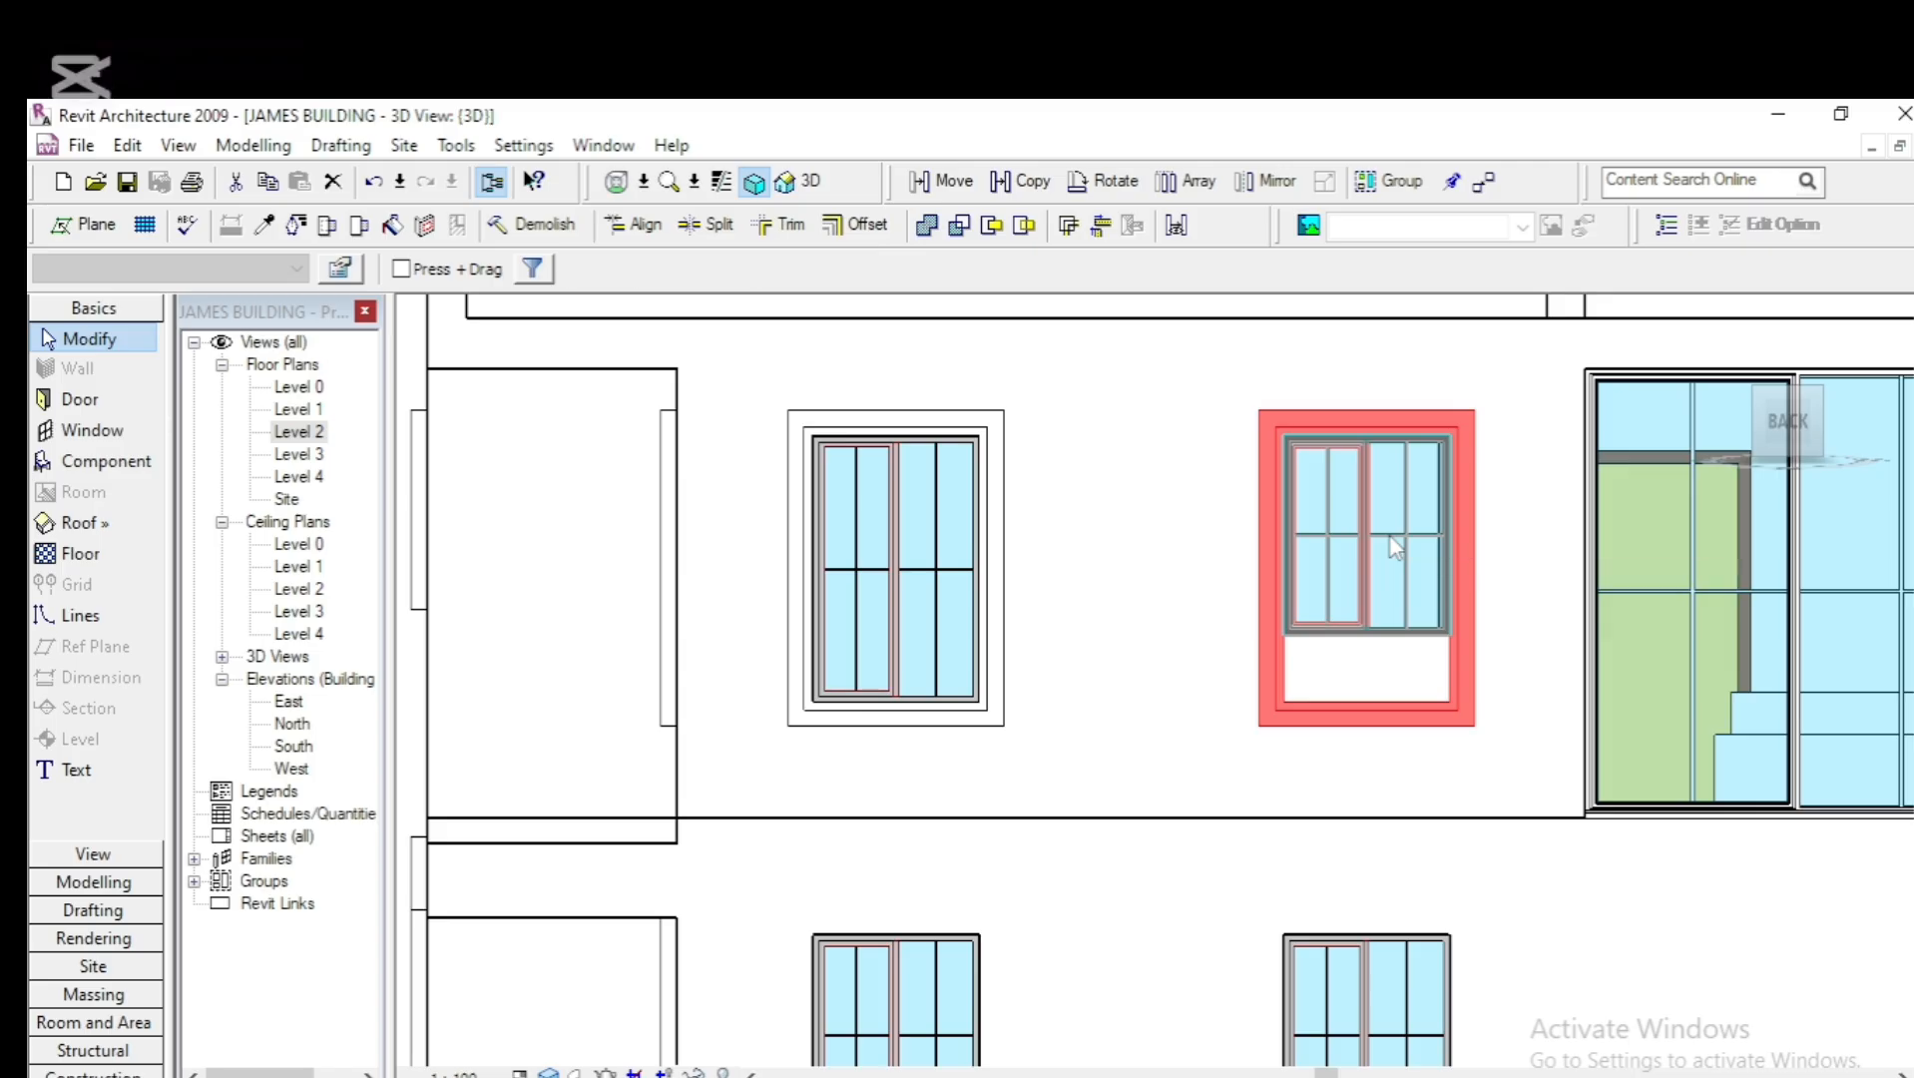
Change the window inside the copied frame to type AW1218 through its element properties
scroll(1410, 521, "up", 5)
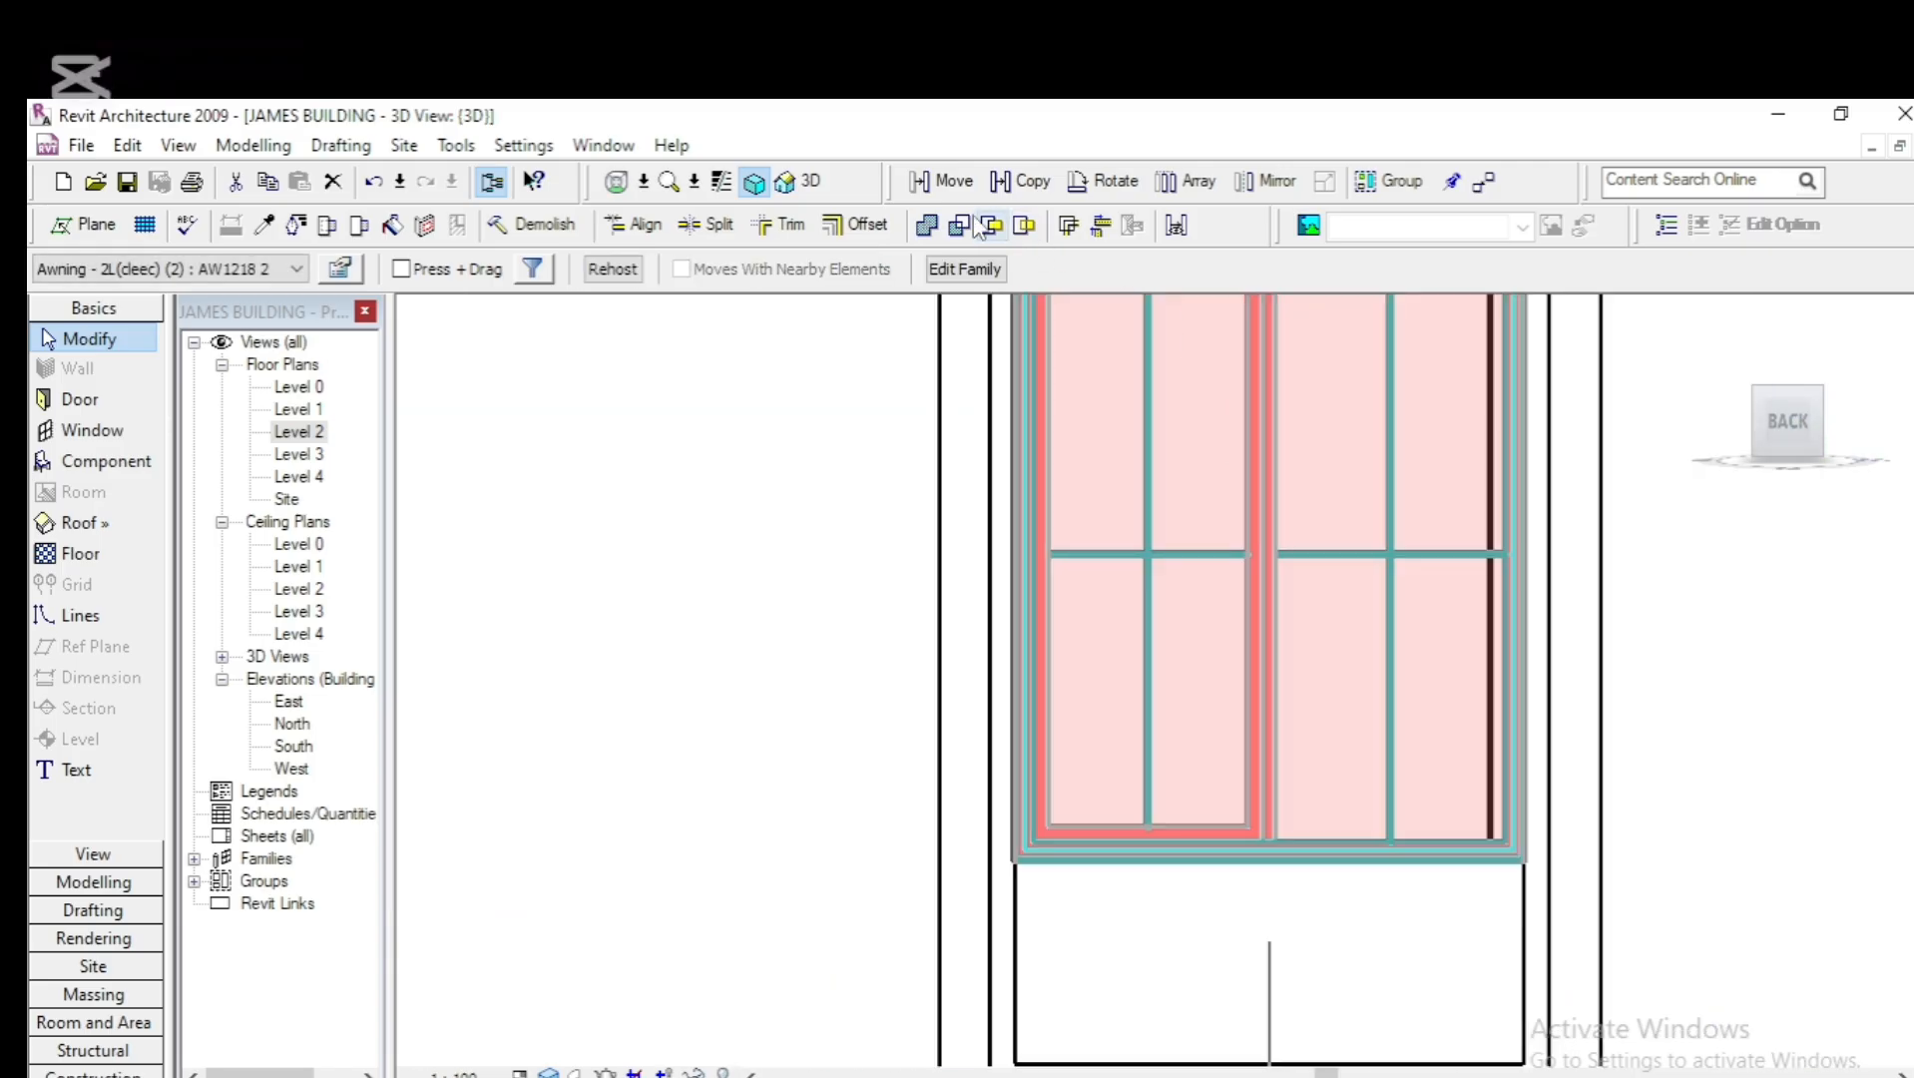
left_click(339, 270)
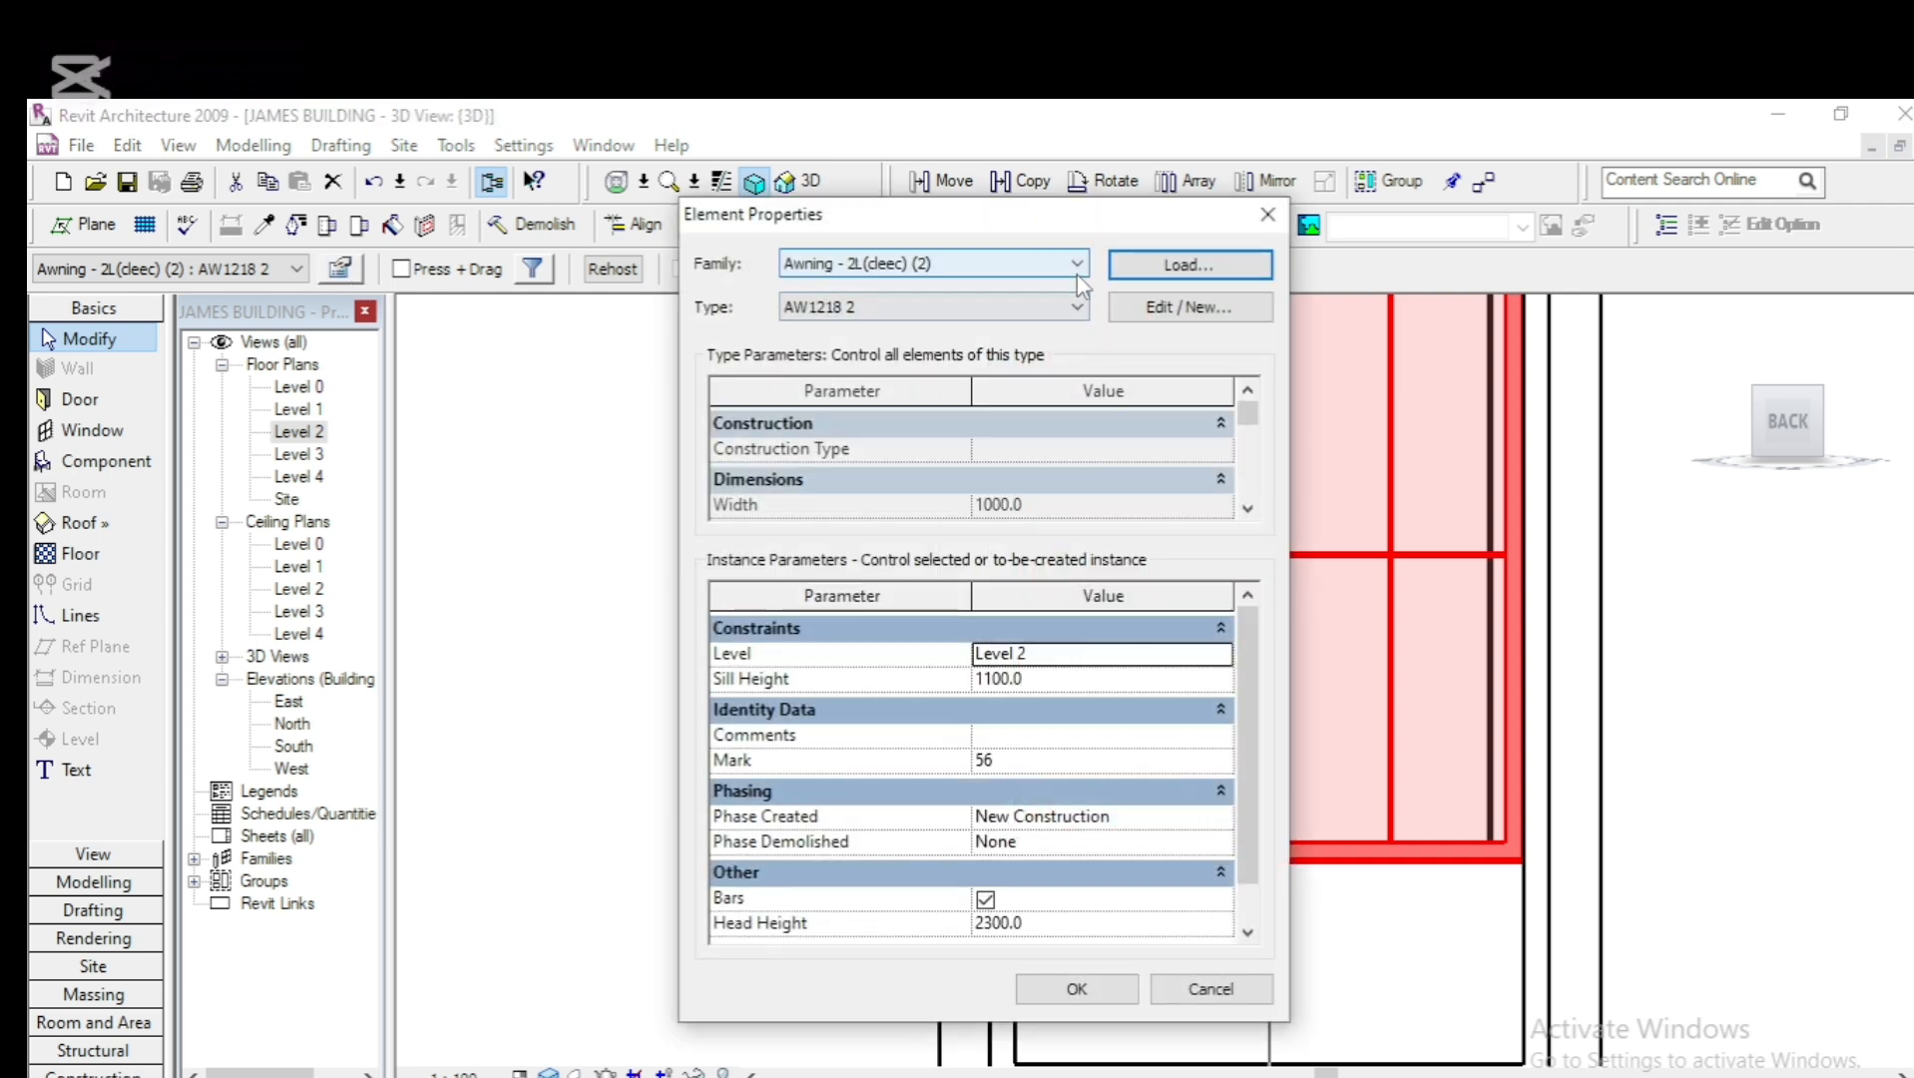
left_click(1079, 306)
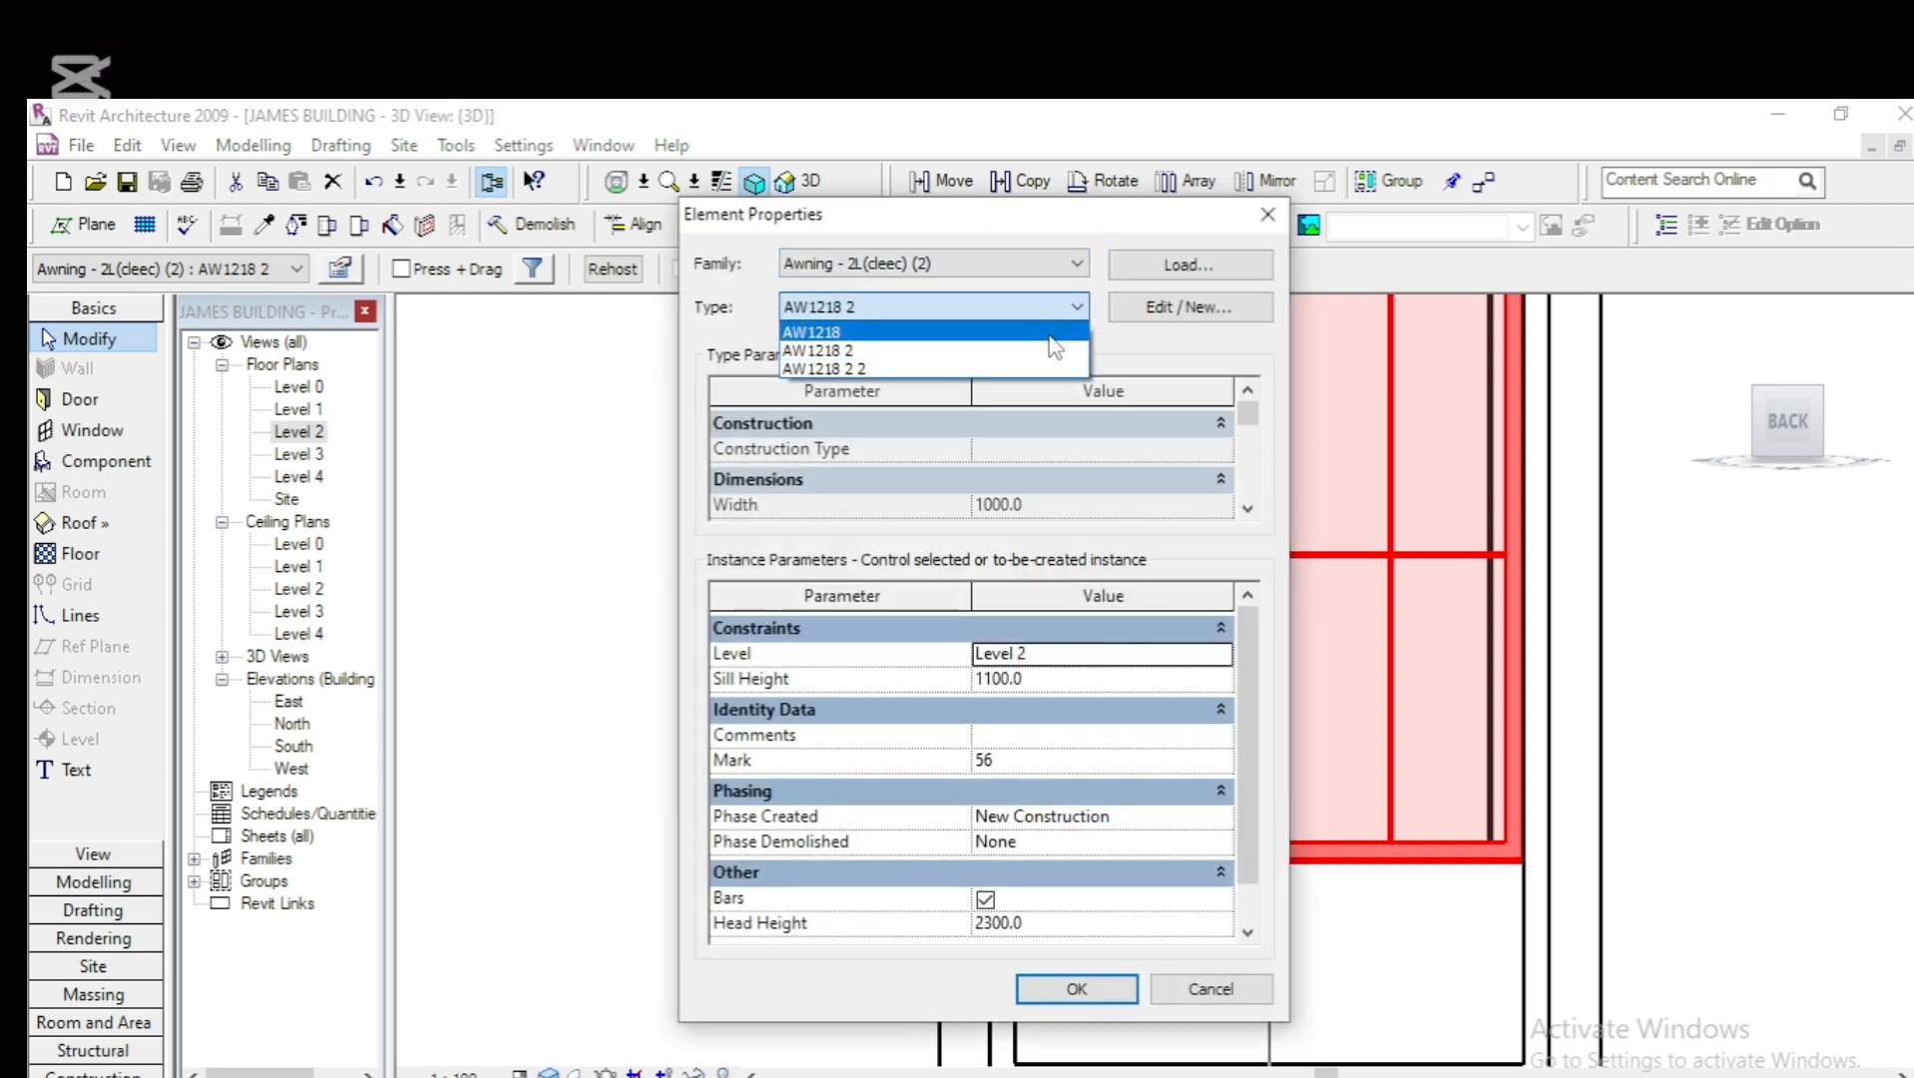
left_click(1053, 333)
left_click(1075, 989)
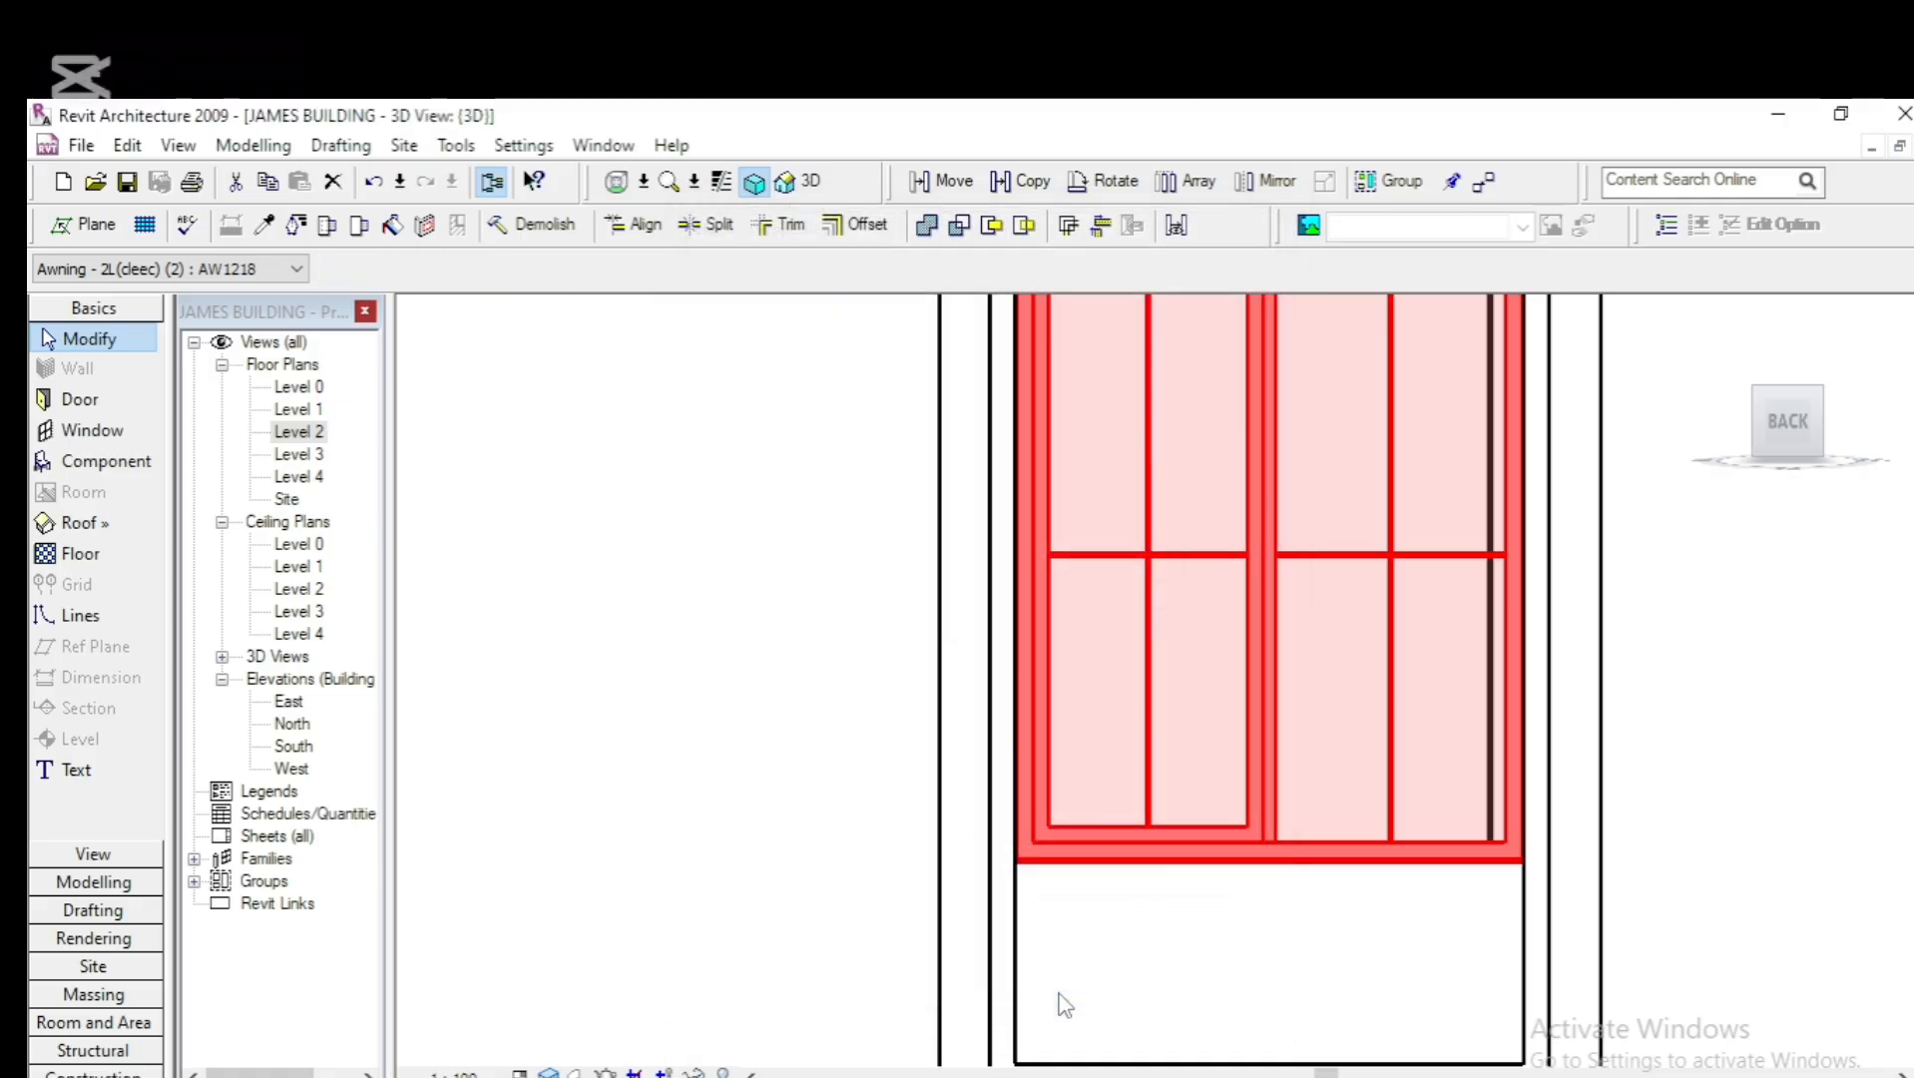
Lower the retyped window beside the large glazing until it fills the copied frame's opening
scroll(778, 756, "down", 3)
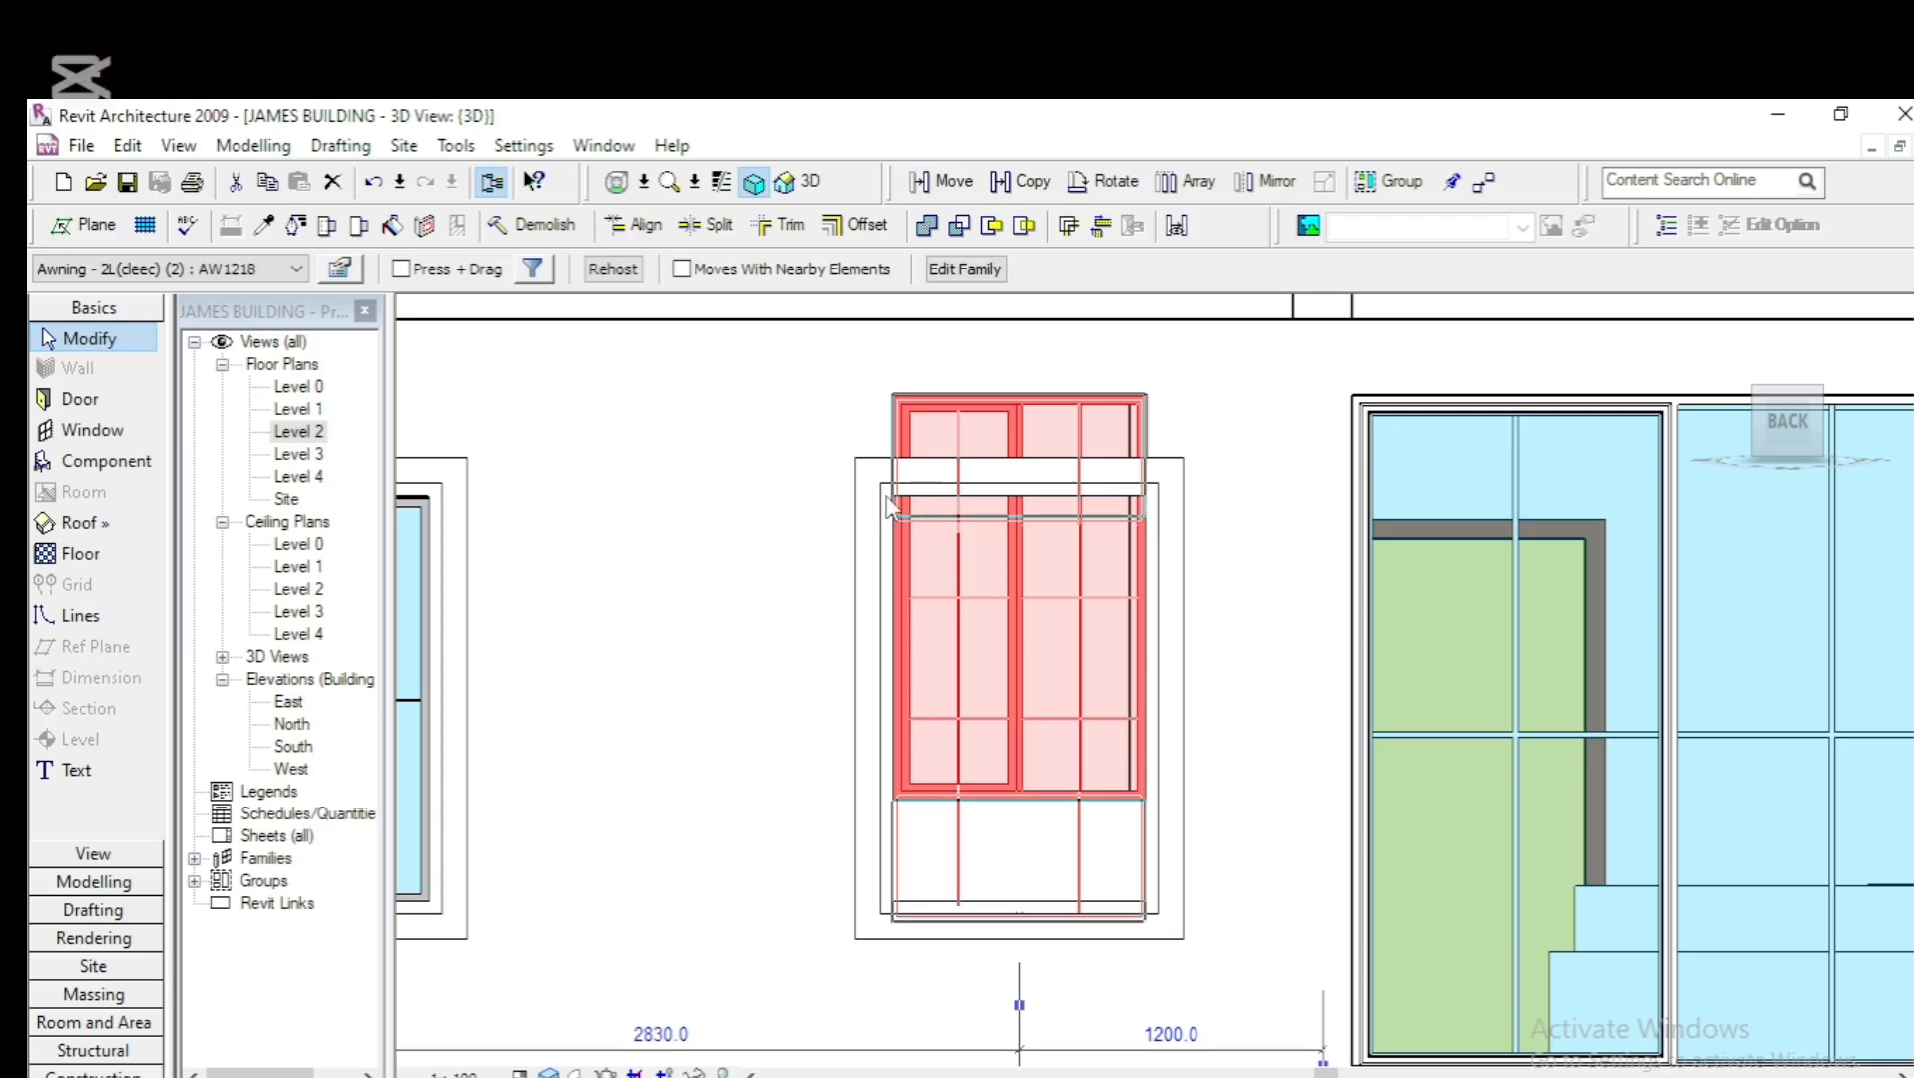
scroll(798, 506, "up", 2)
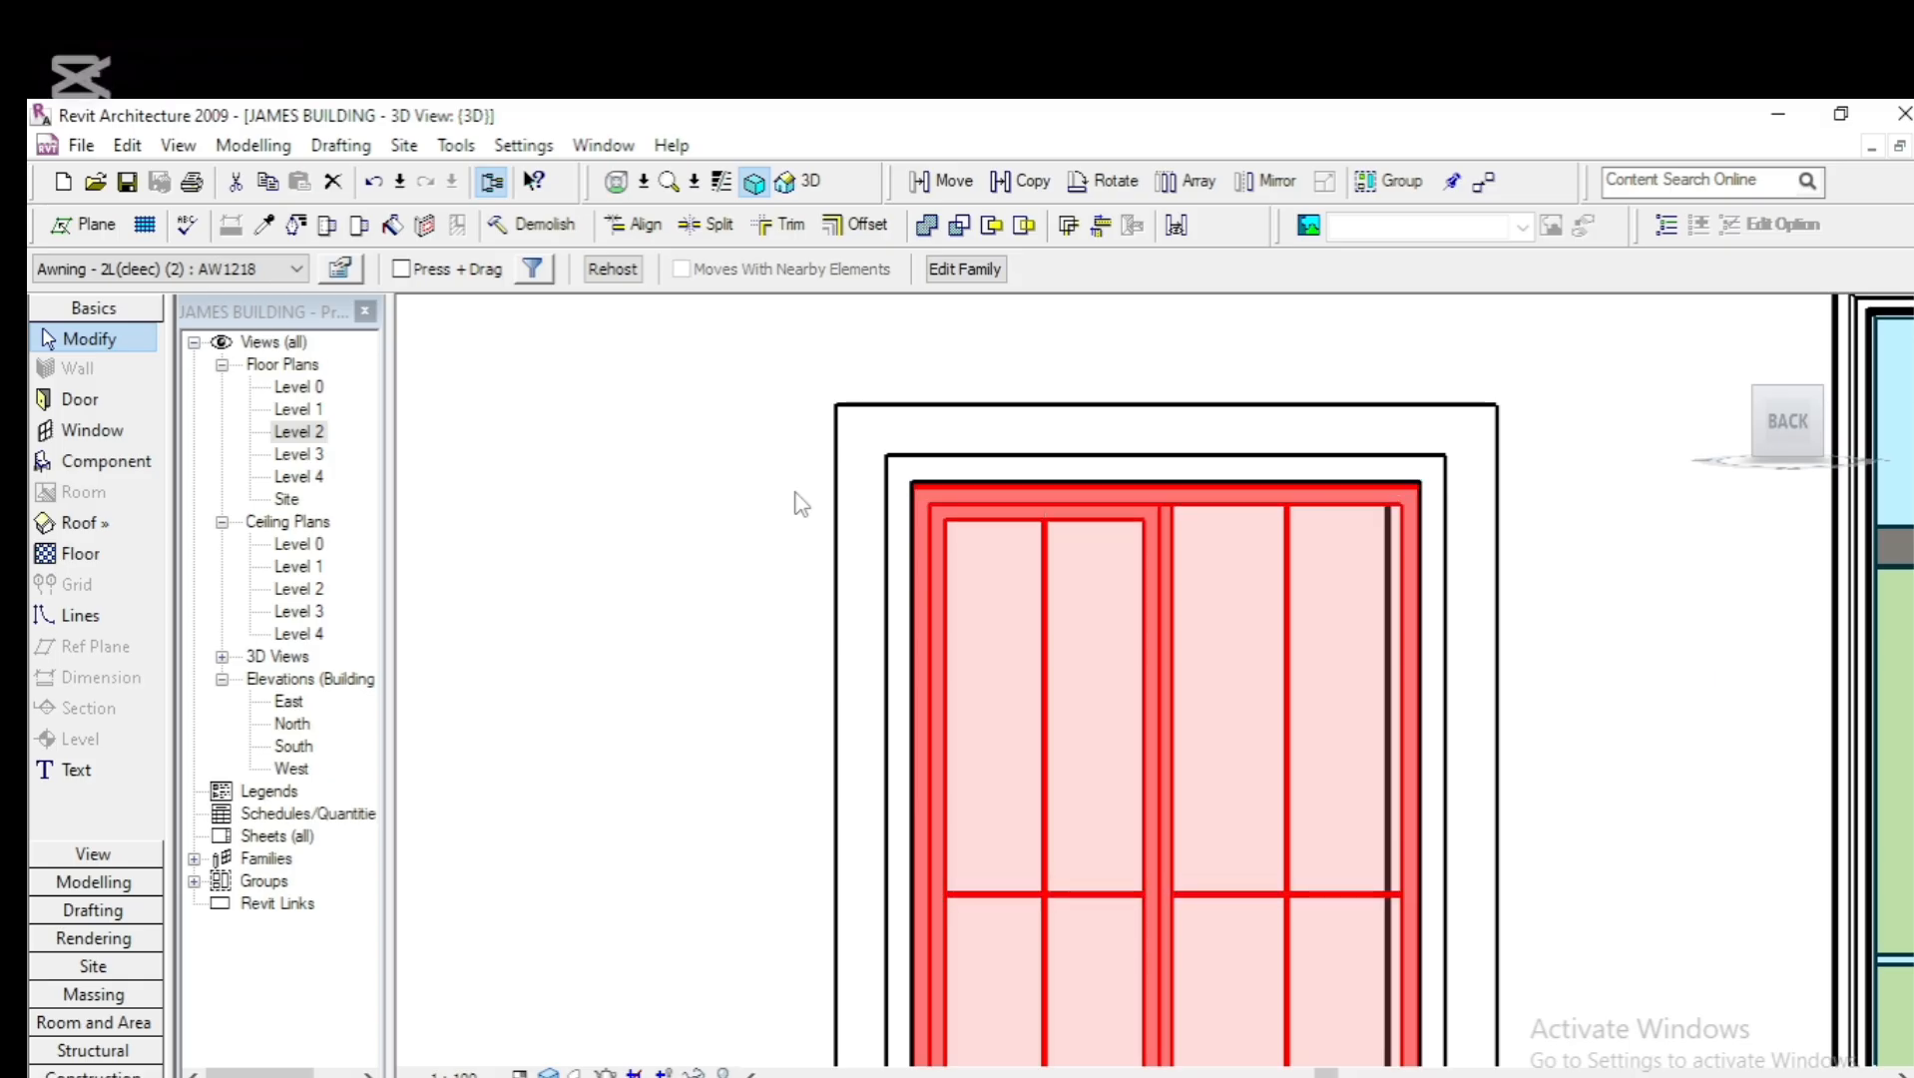
scroll(838, 499, "up", 3)
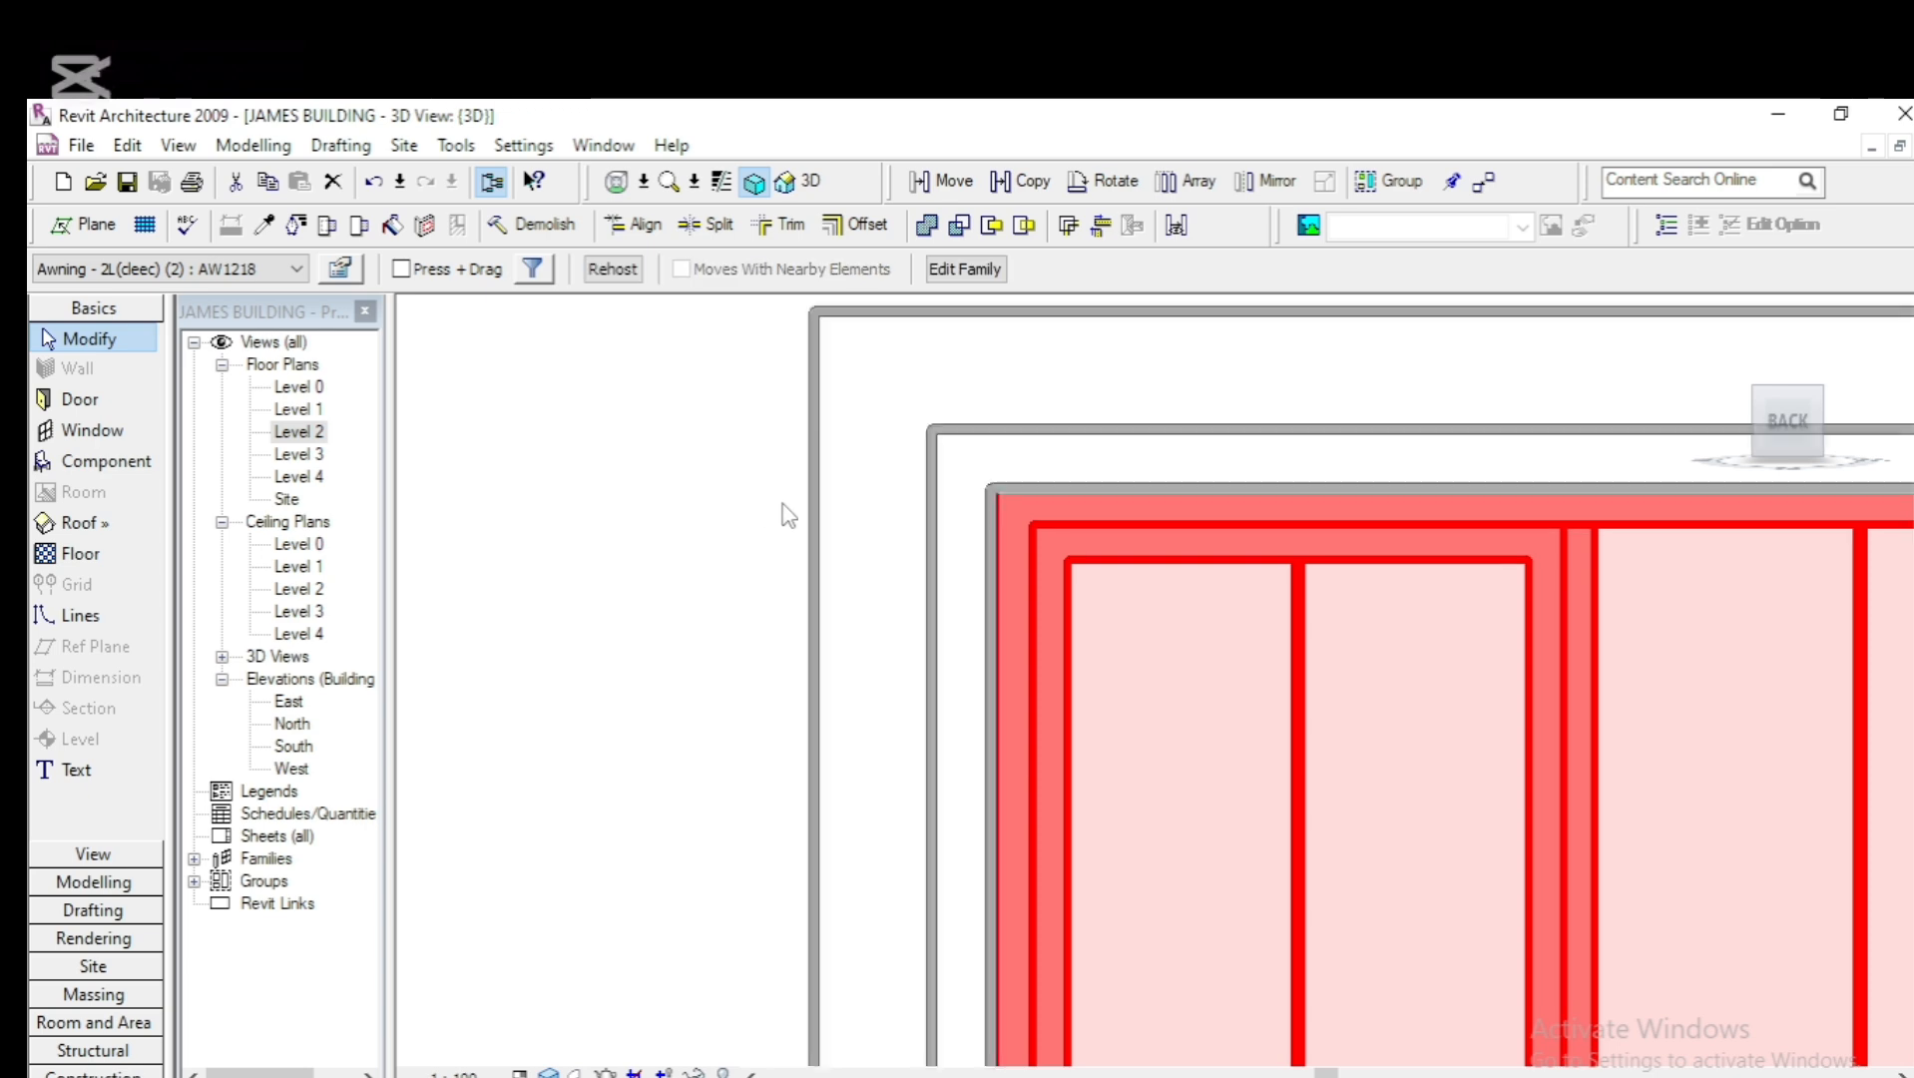
scroll(733, 494, "down", 4)
scroll(737, 484, "down", 3)
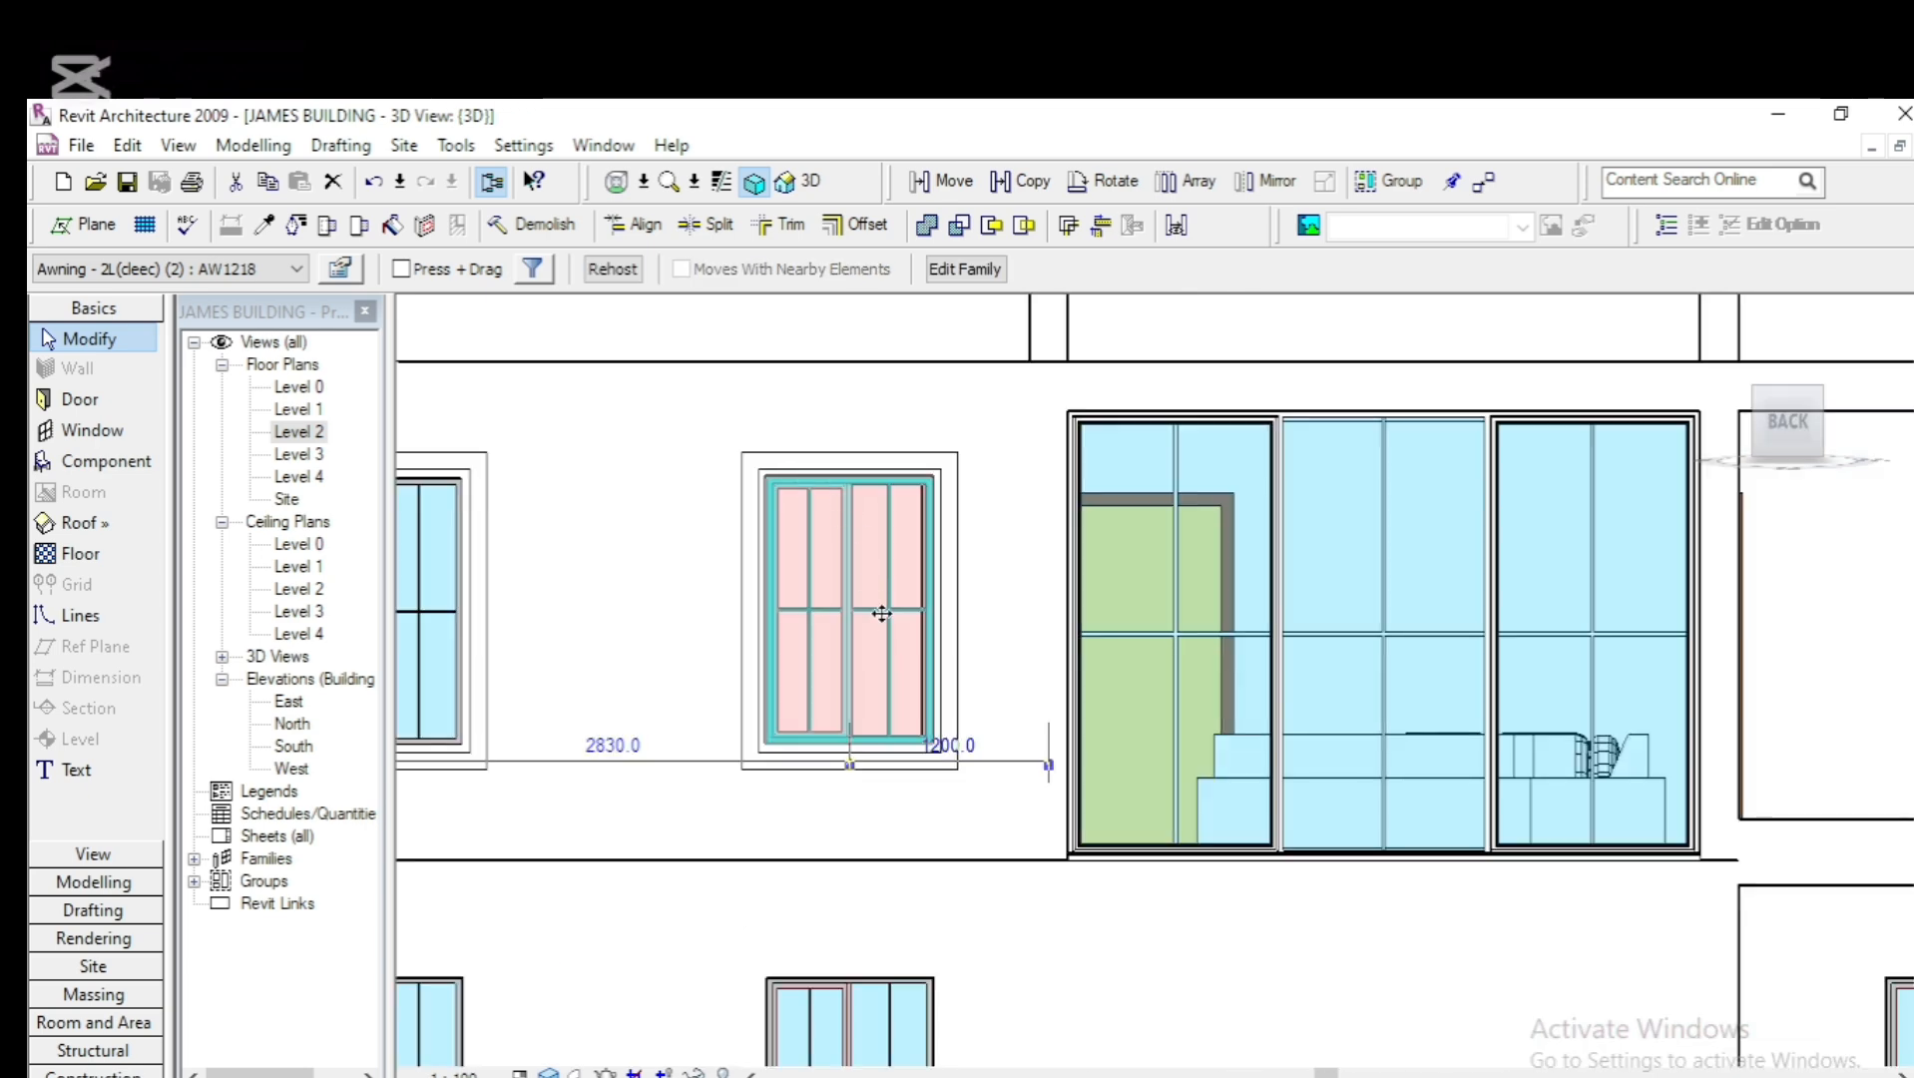
scroll(856, 699, "down", 2)
scroll(855, 689, "down", 2)
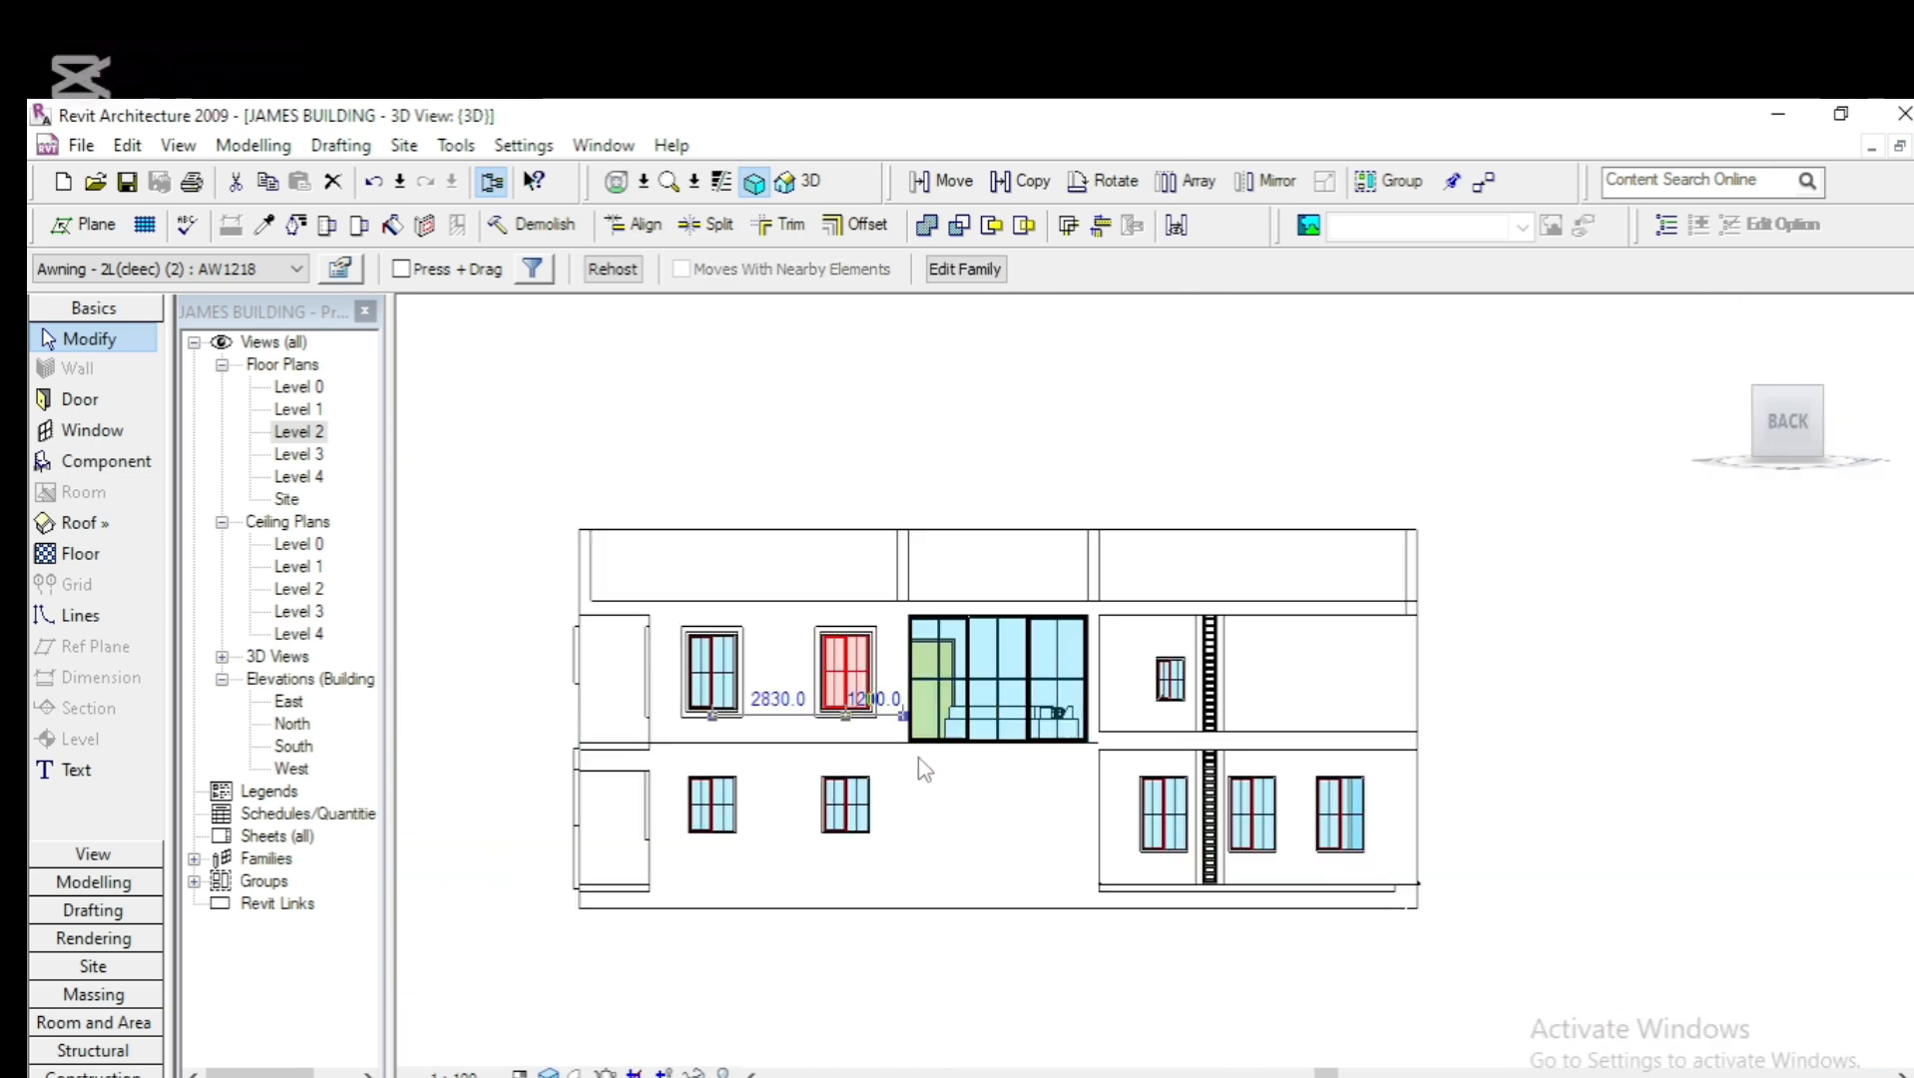
scroll(925, 768, "up", 1)
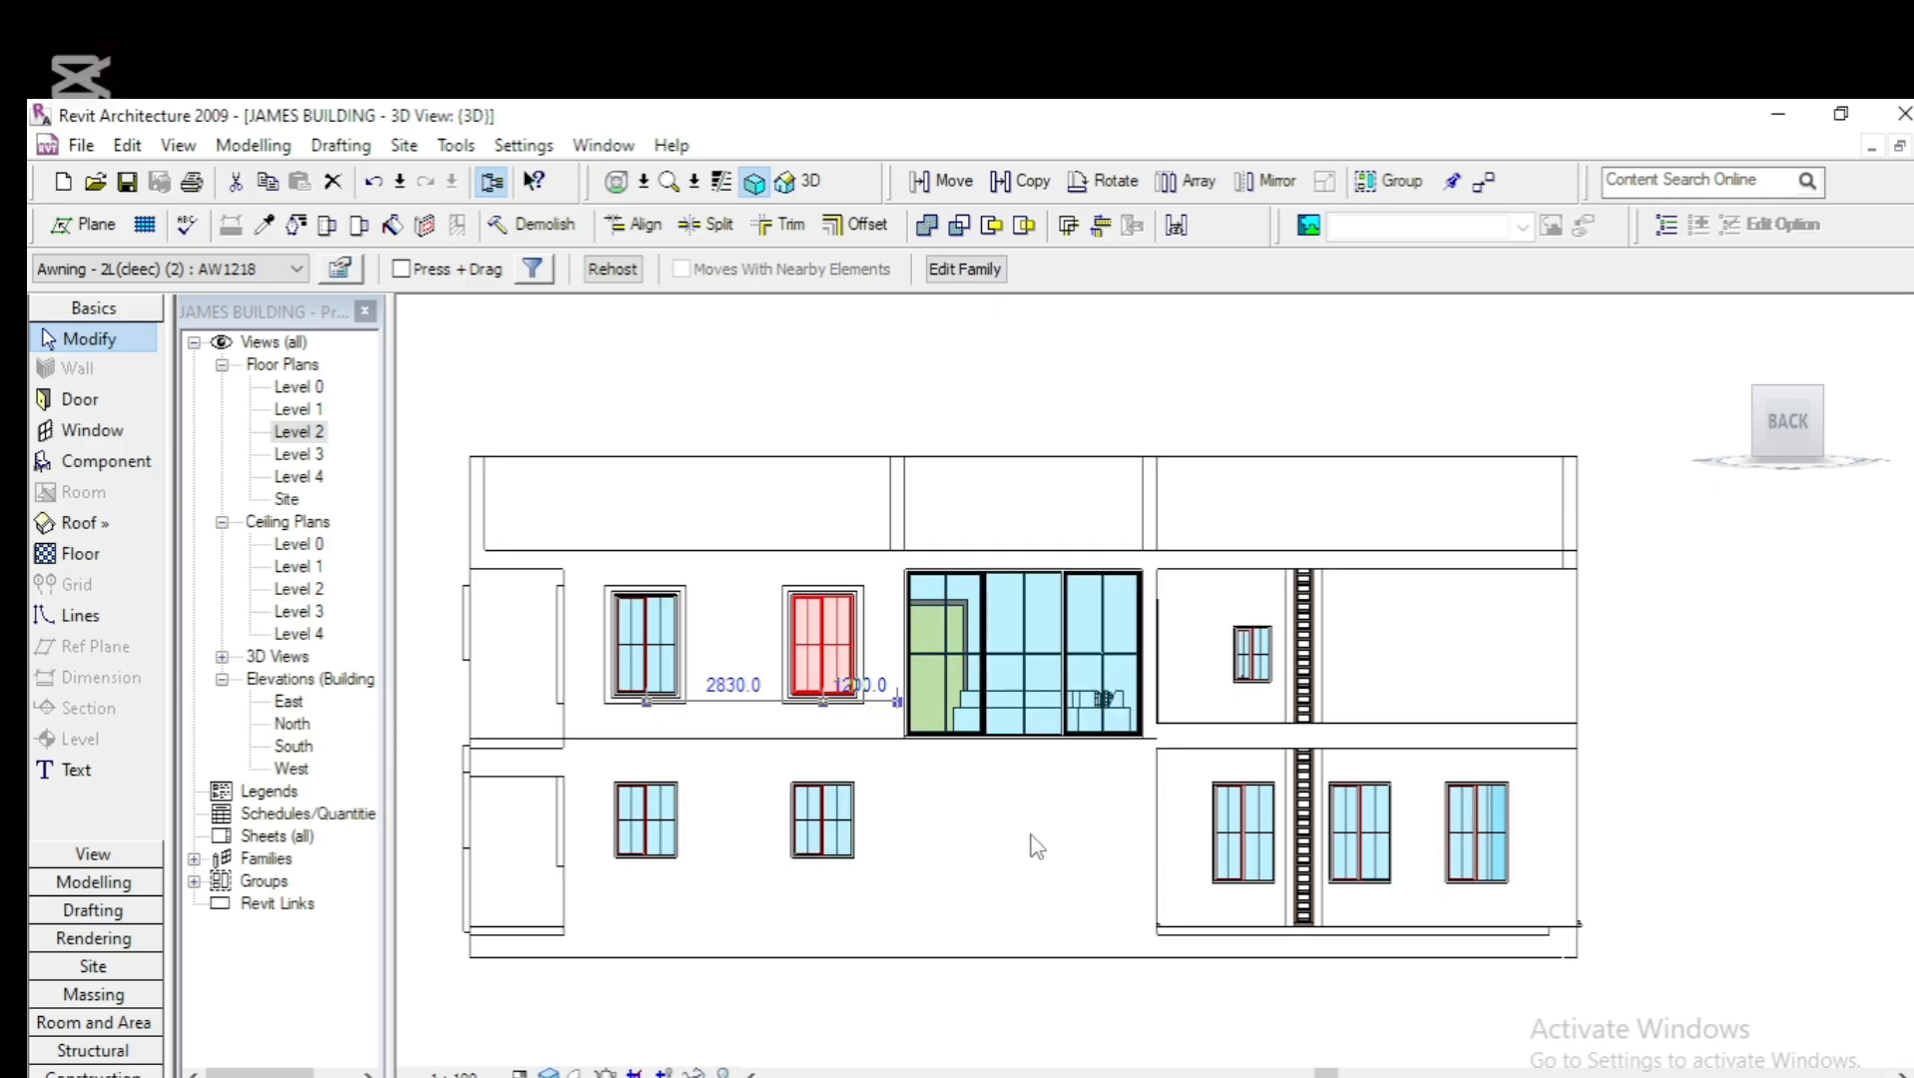
Copy the fitted frame mass from the upper-floor window farthest from the large glazing onto the lower-floor window directly beneath it
left_click(681, 734)
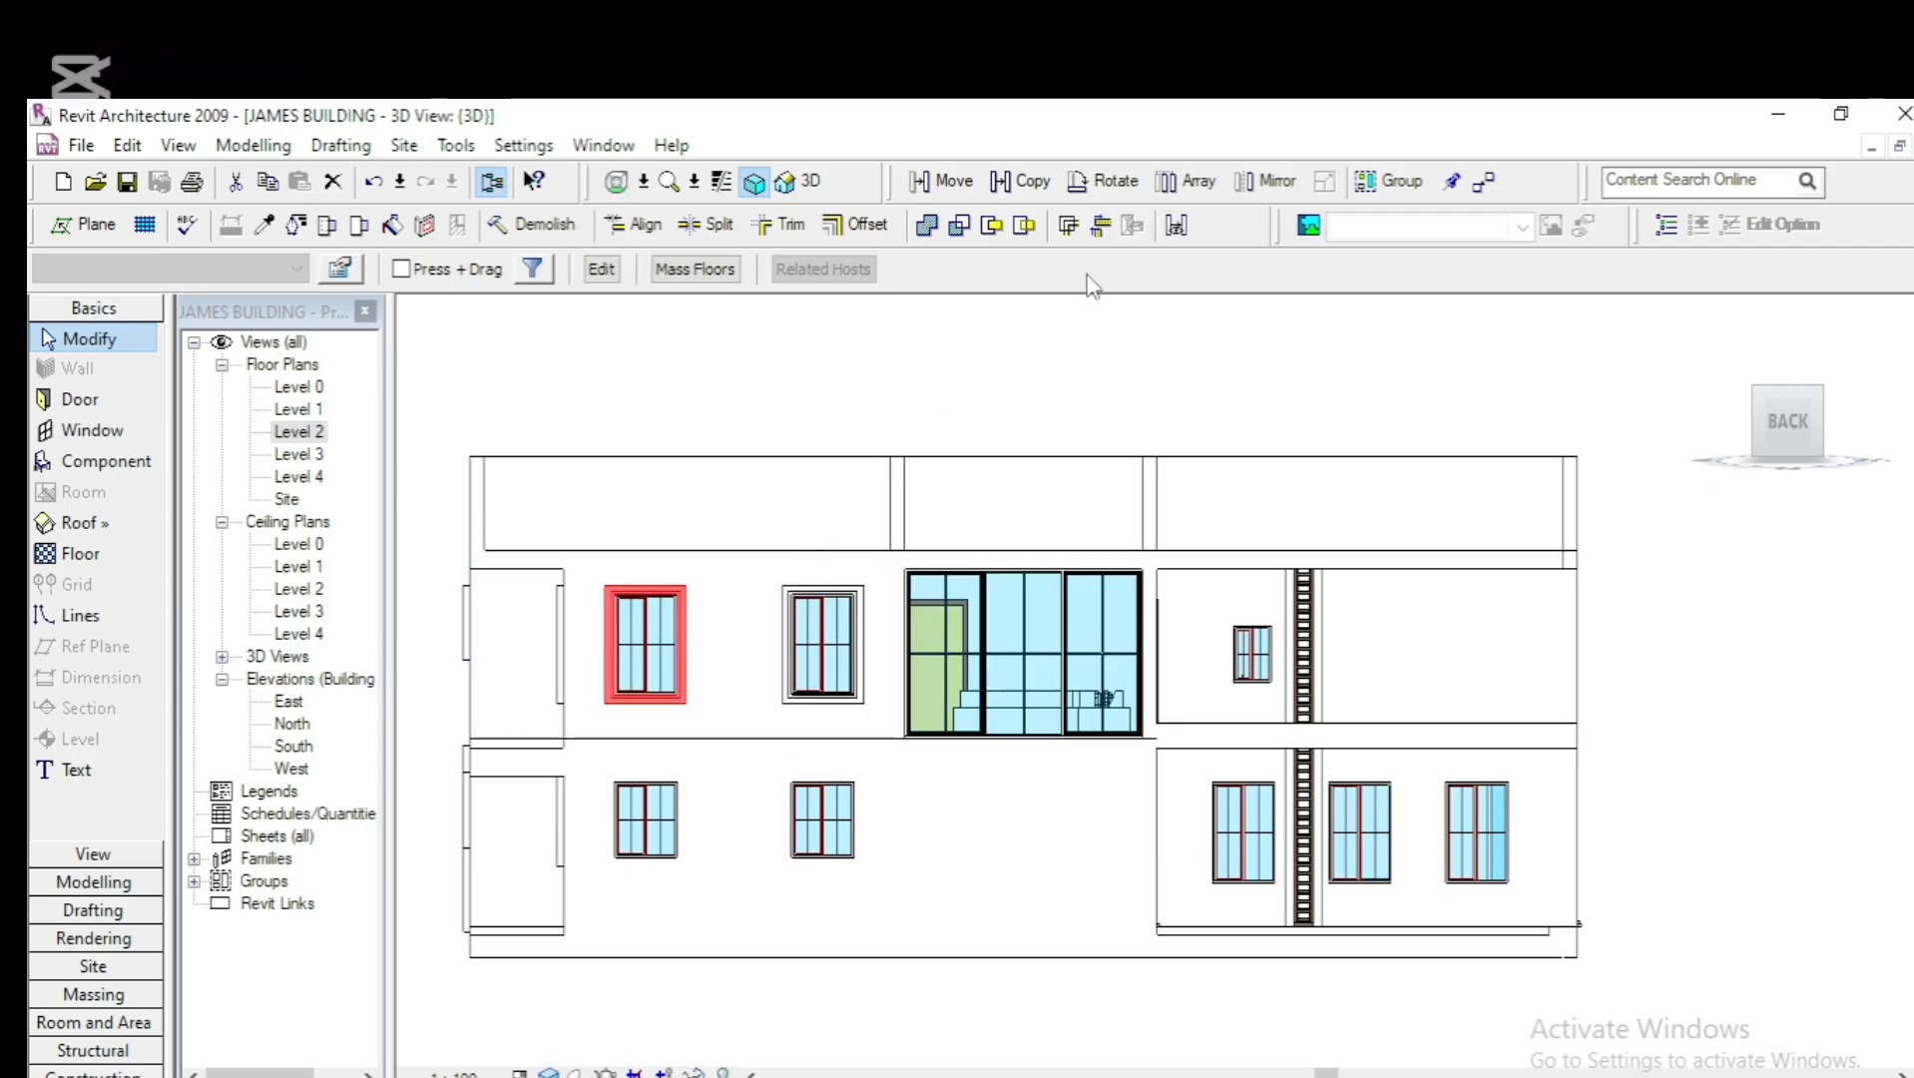
left_click(1020, 180)
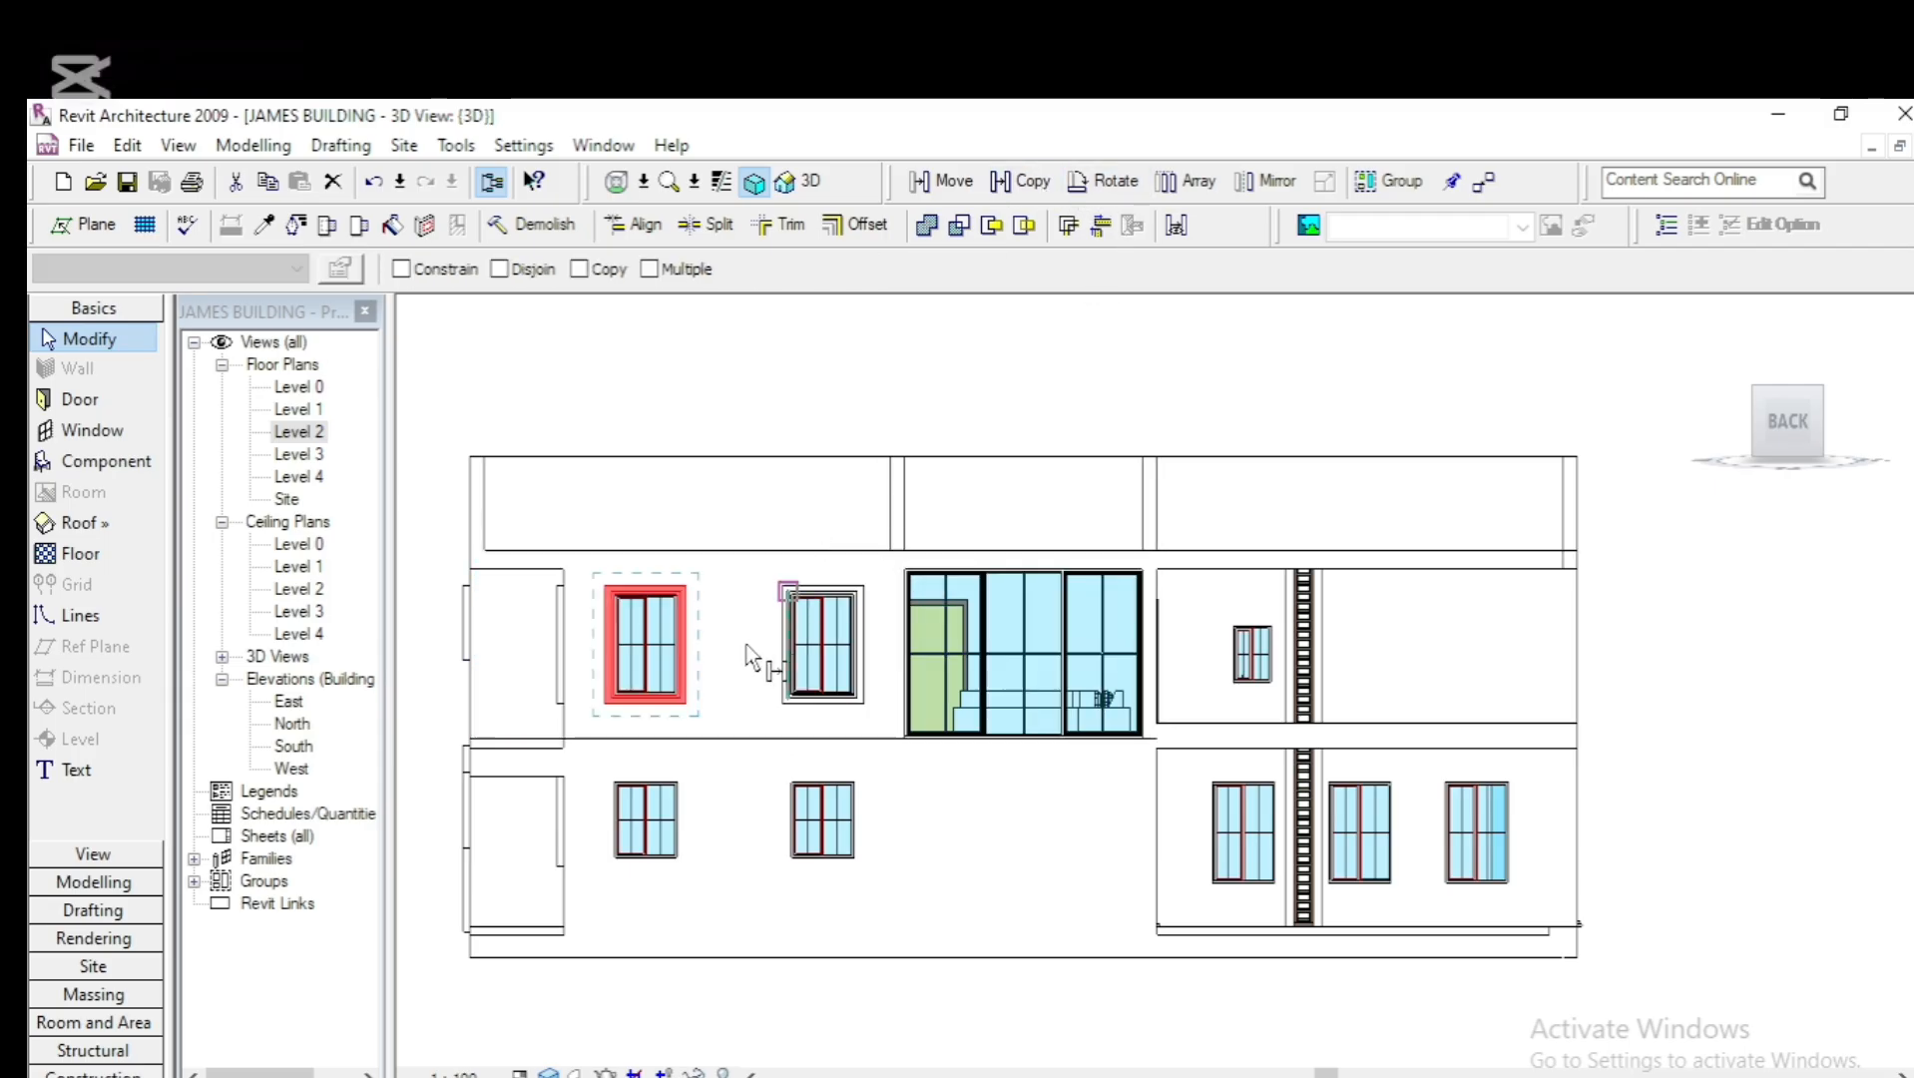
left_click(635, 589)
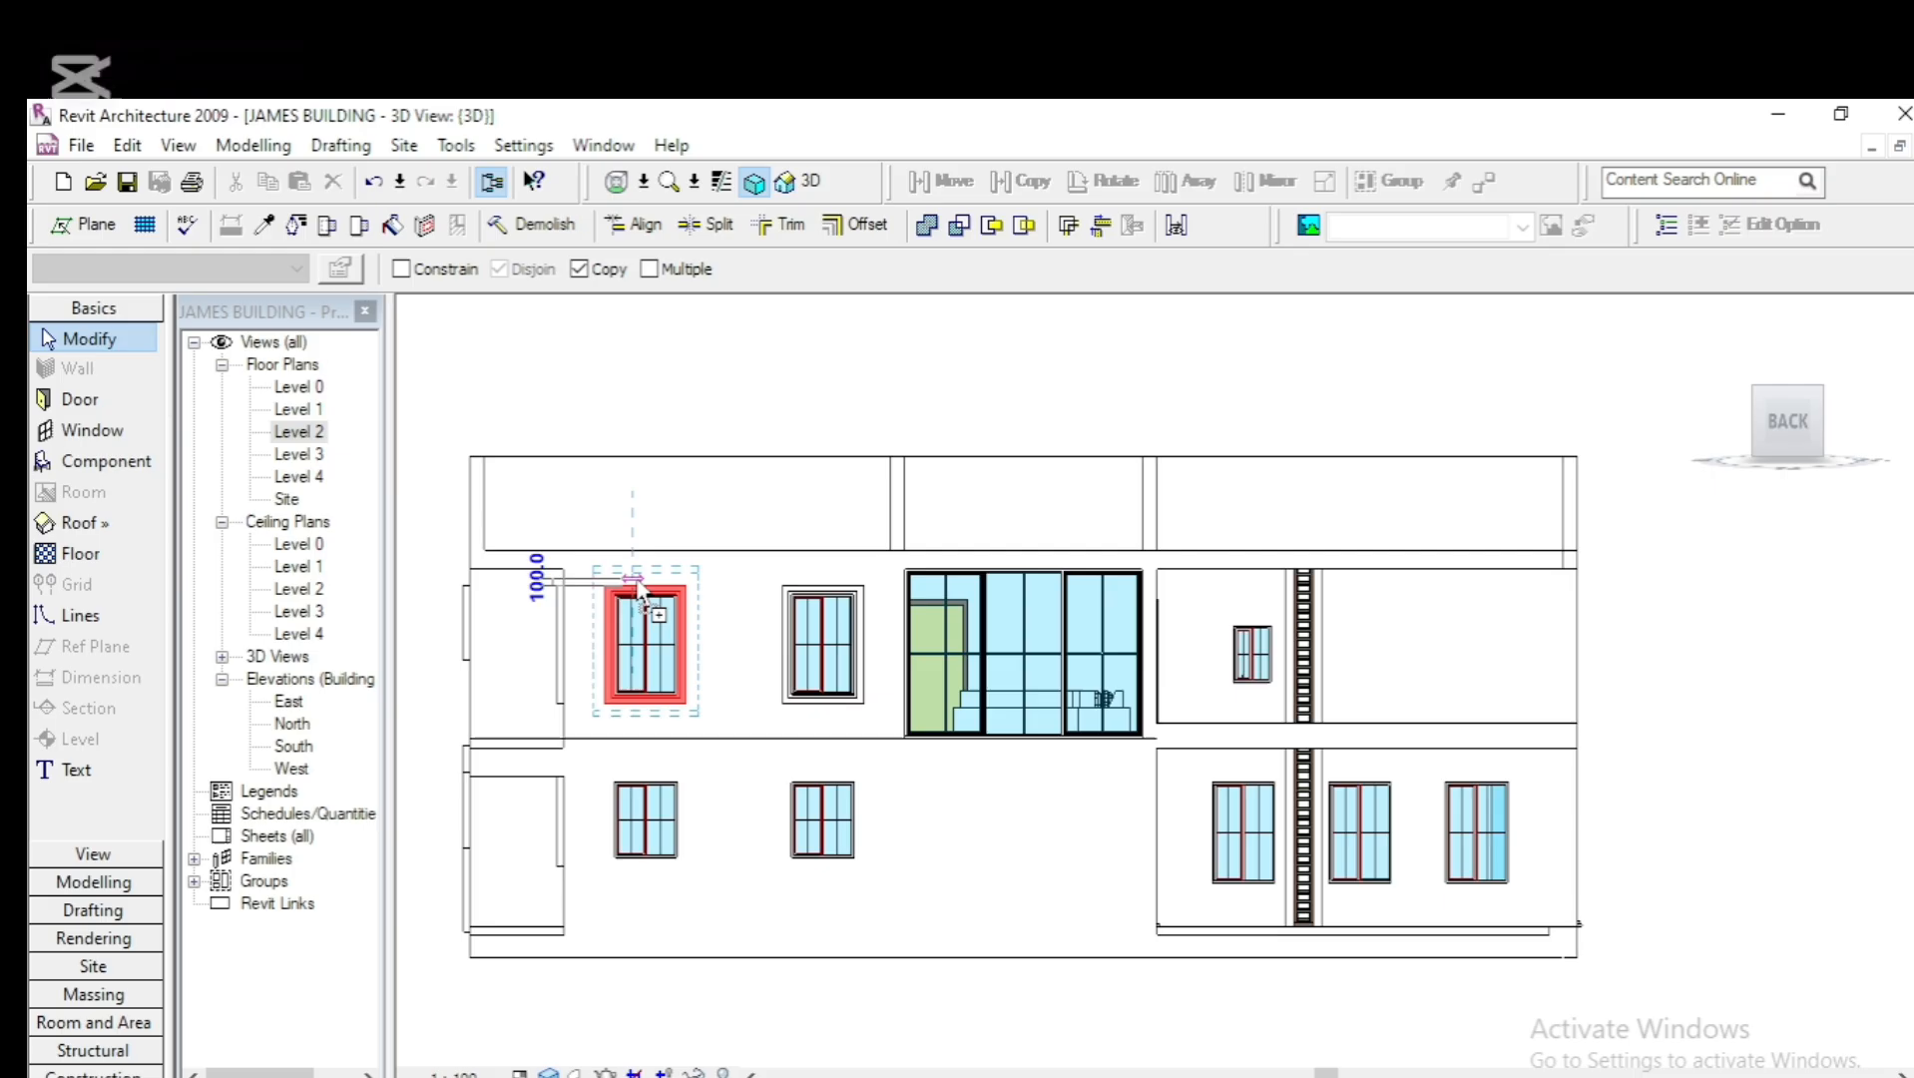
left_click(643, 788)
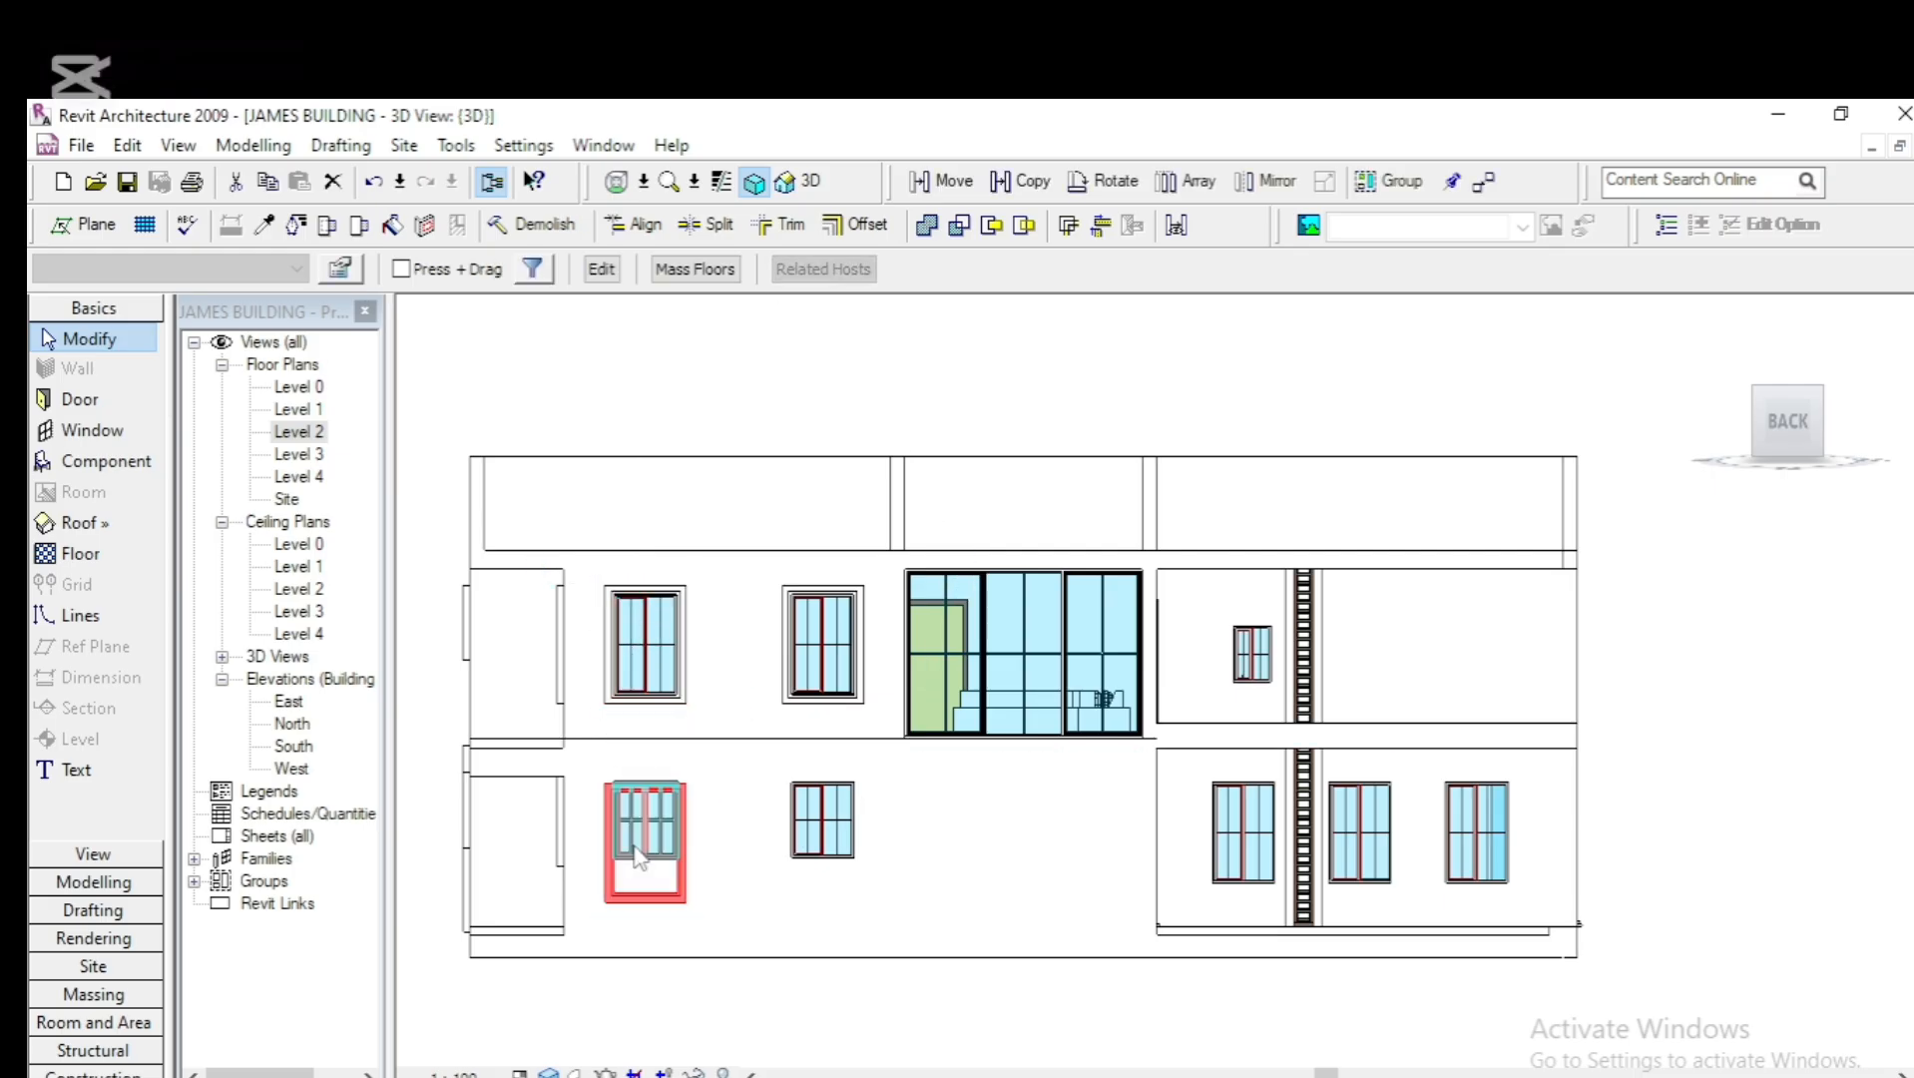
Nudge the copied lower-floor frame mass up until the top of its opening lines up with the window's top edge
scroll(648, 848, "up", 4)
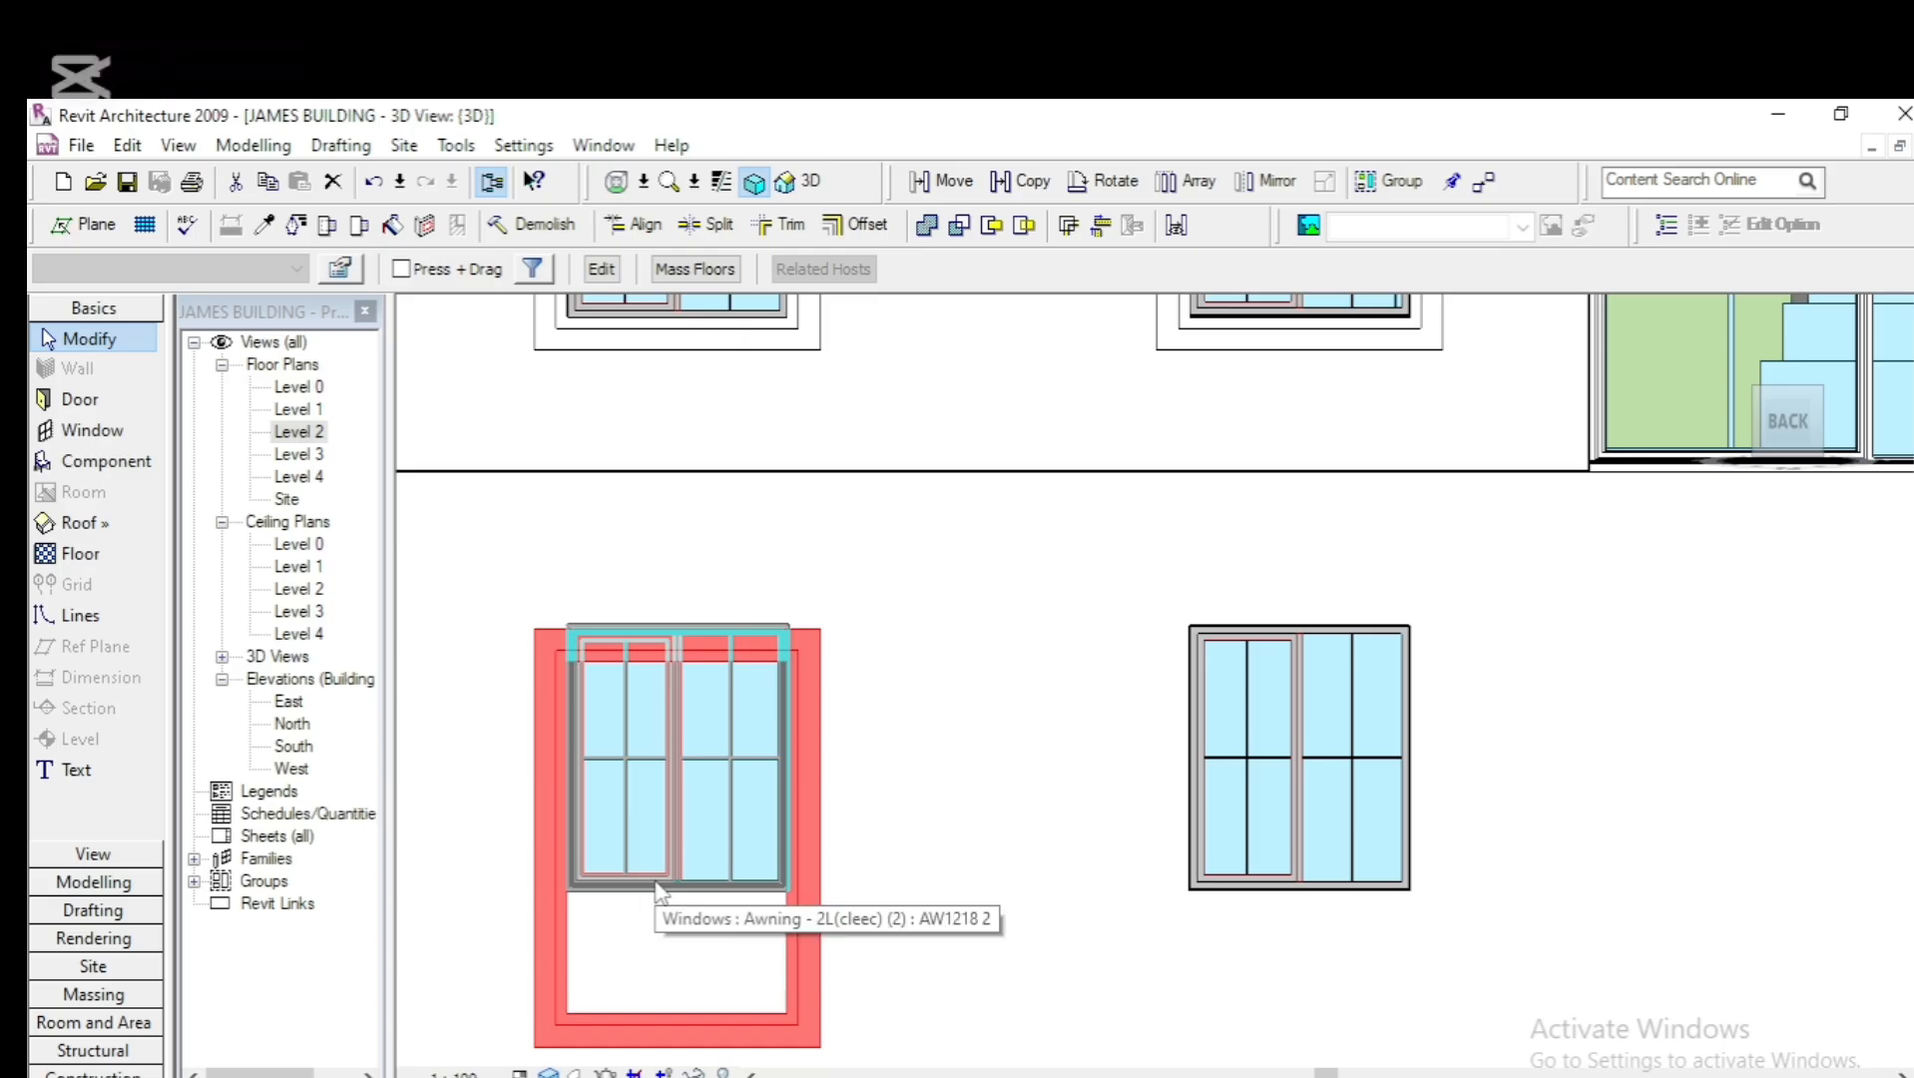
key("Up")
key("Up")
key("Up")
key("Up")
key("Up")
key("Up")
key("Up")
key("Up")
key("Up")
key("Up")
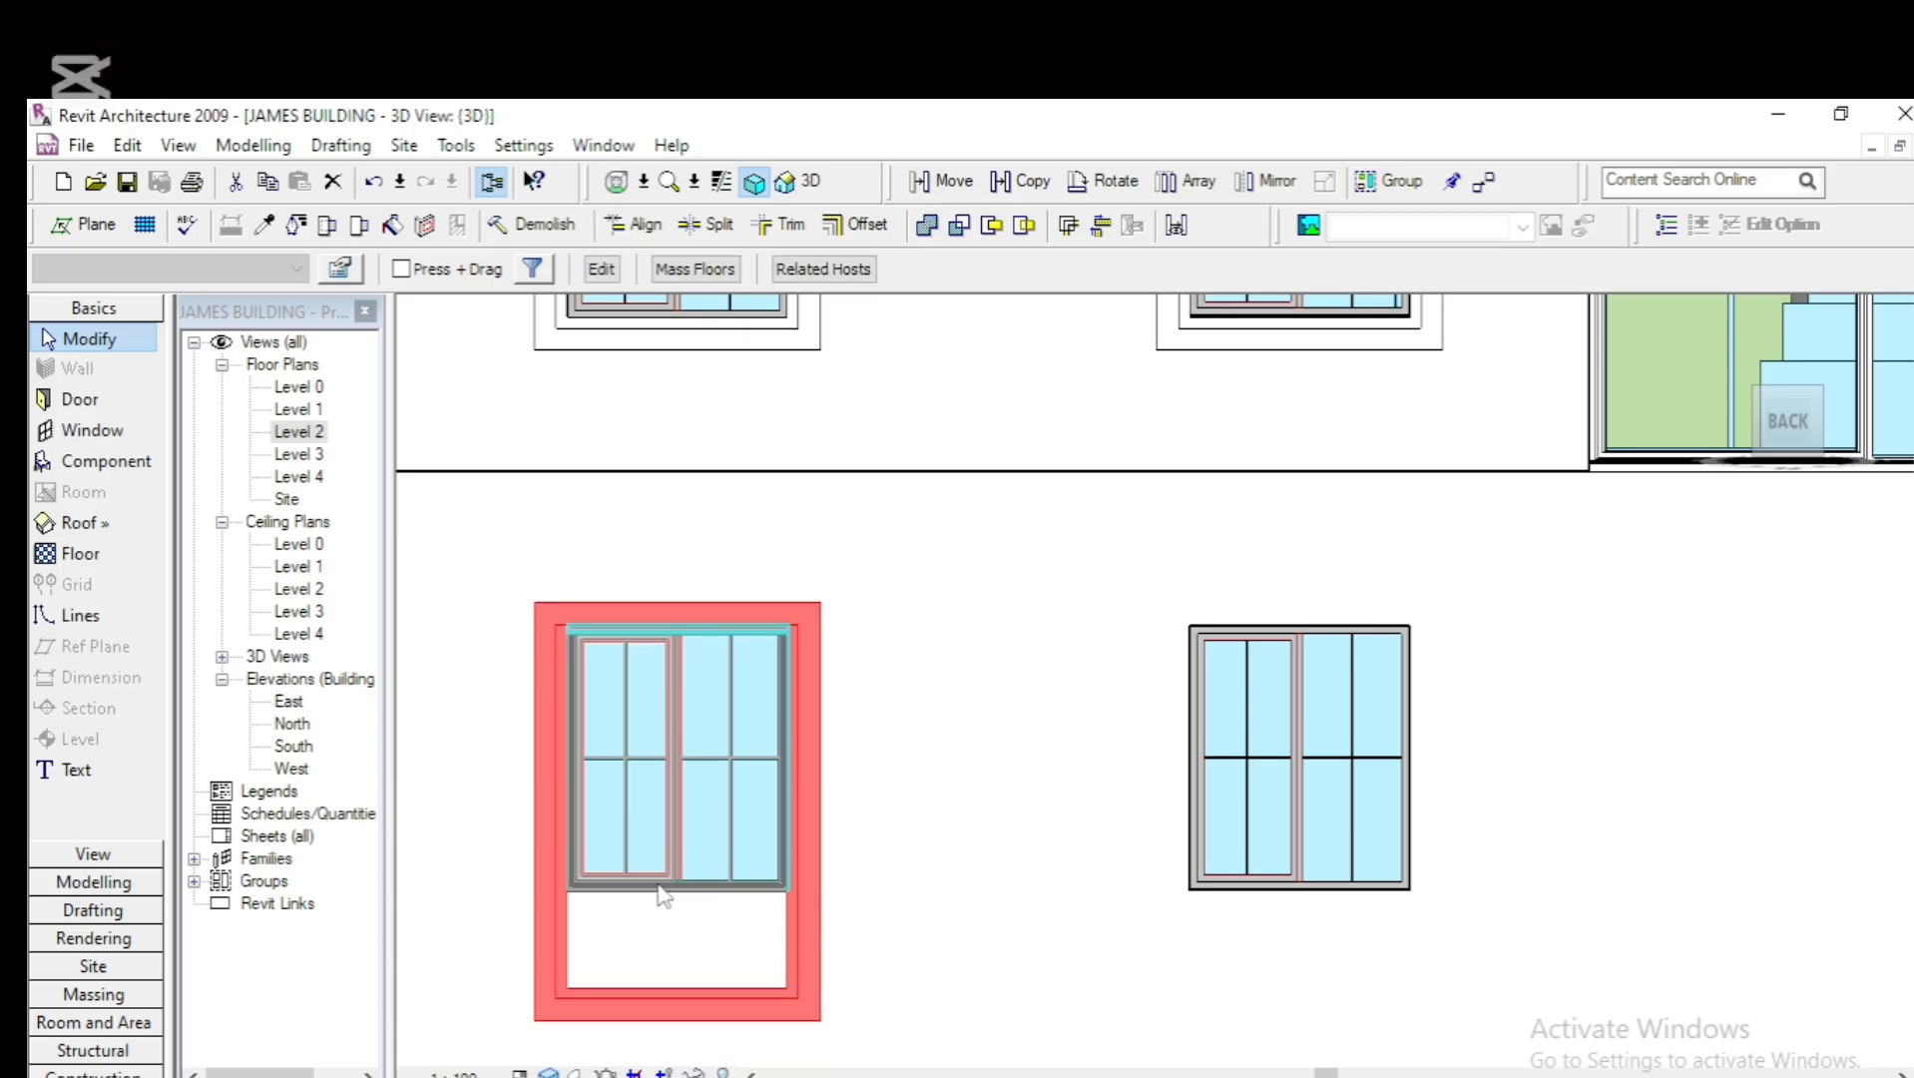
scroll(643, 813, "up", 3)
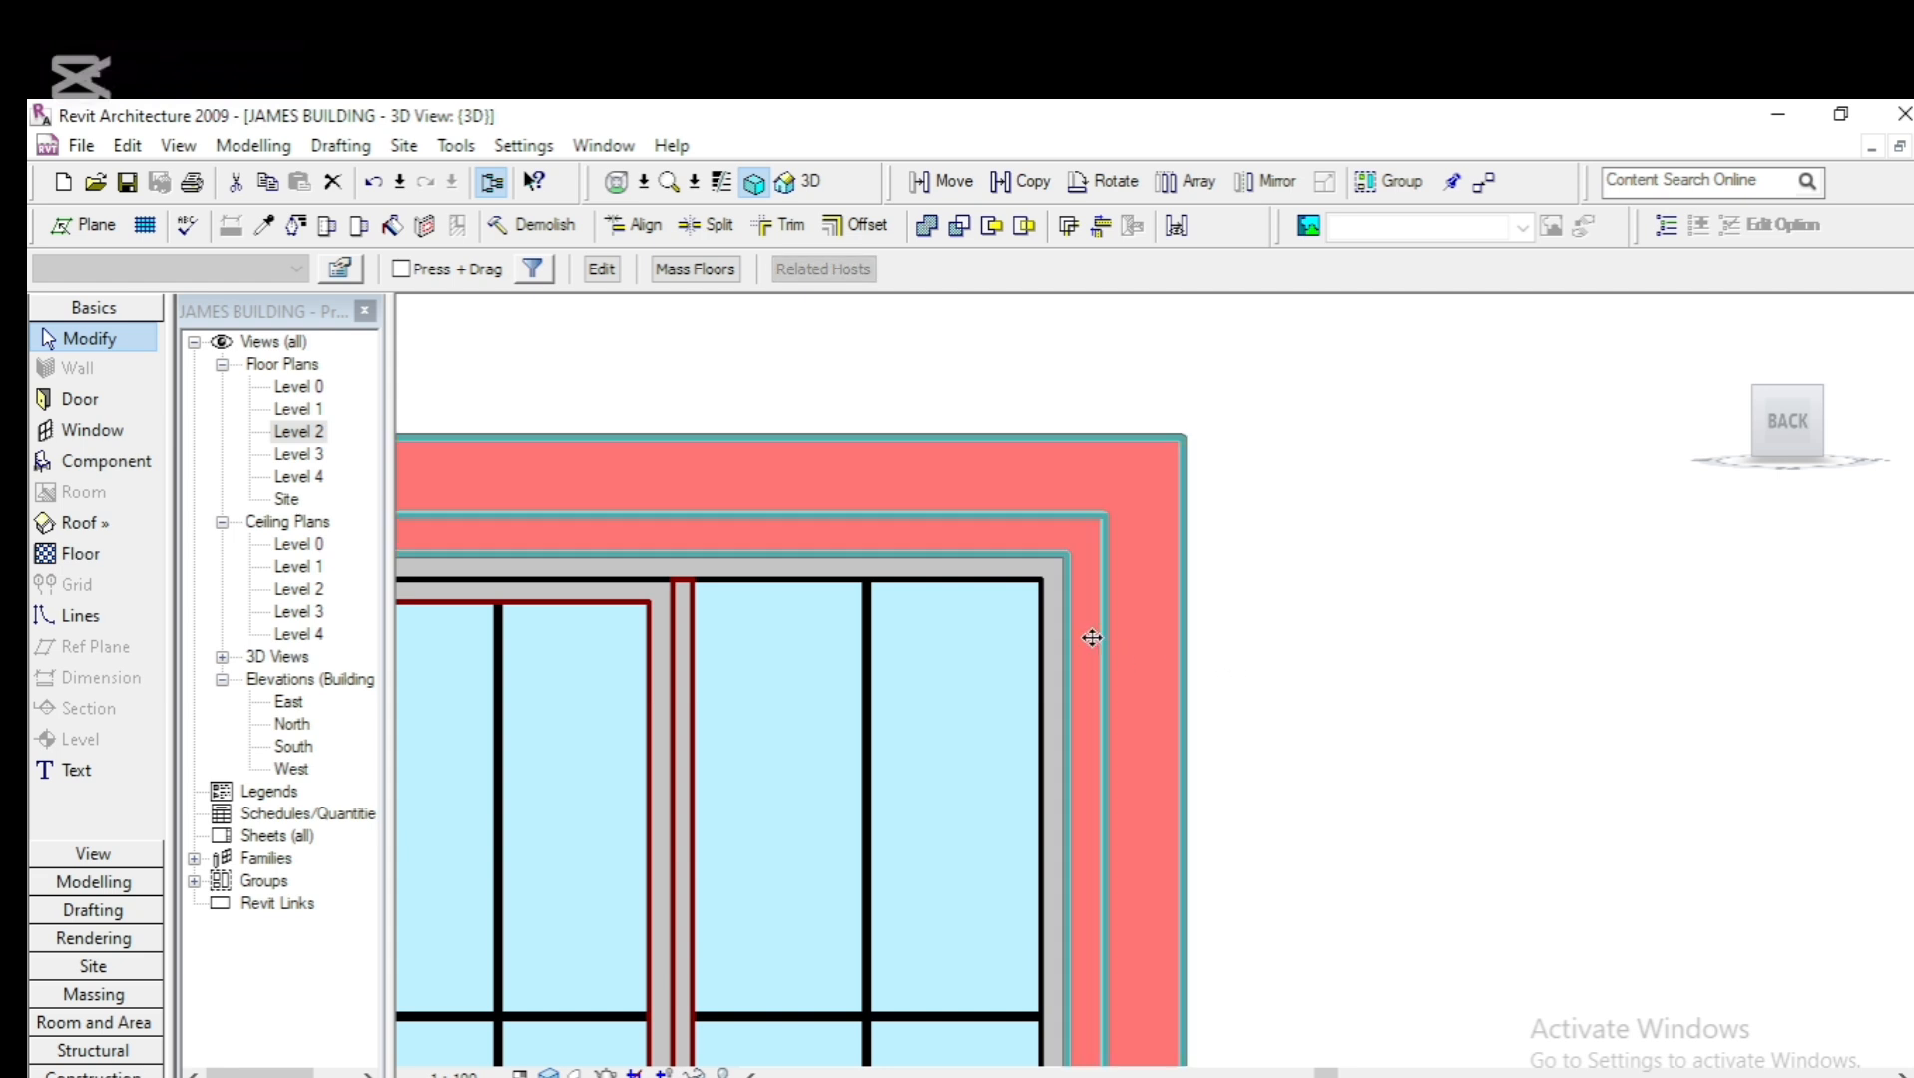
scroll(993, 577, "up", 2)
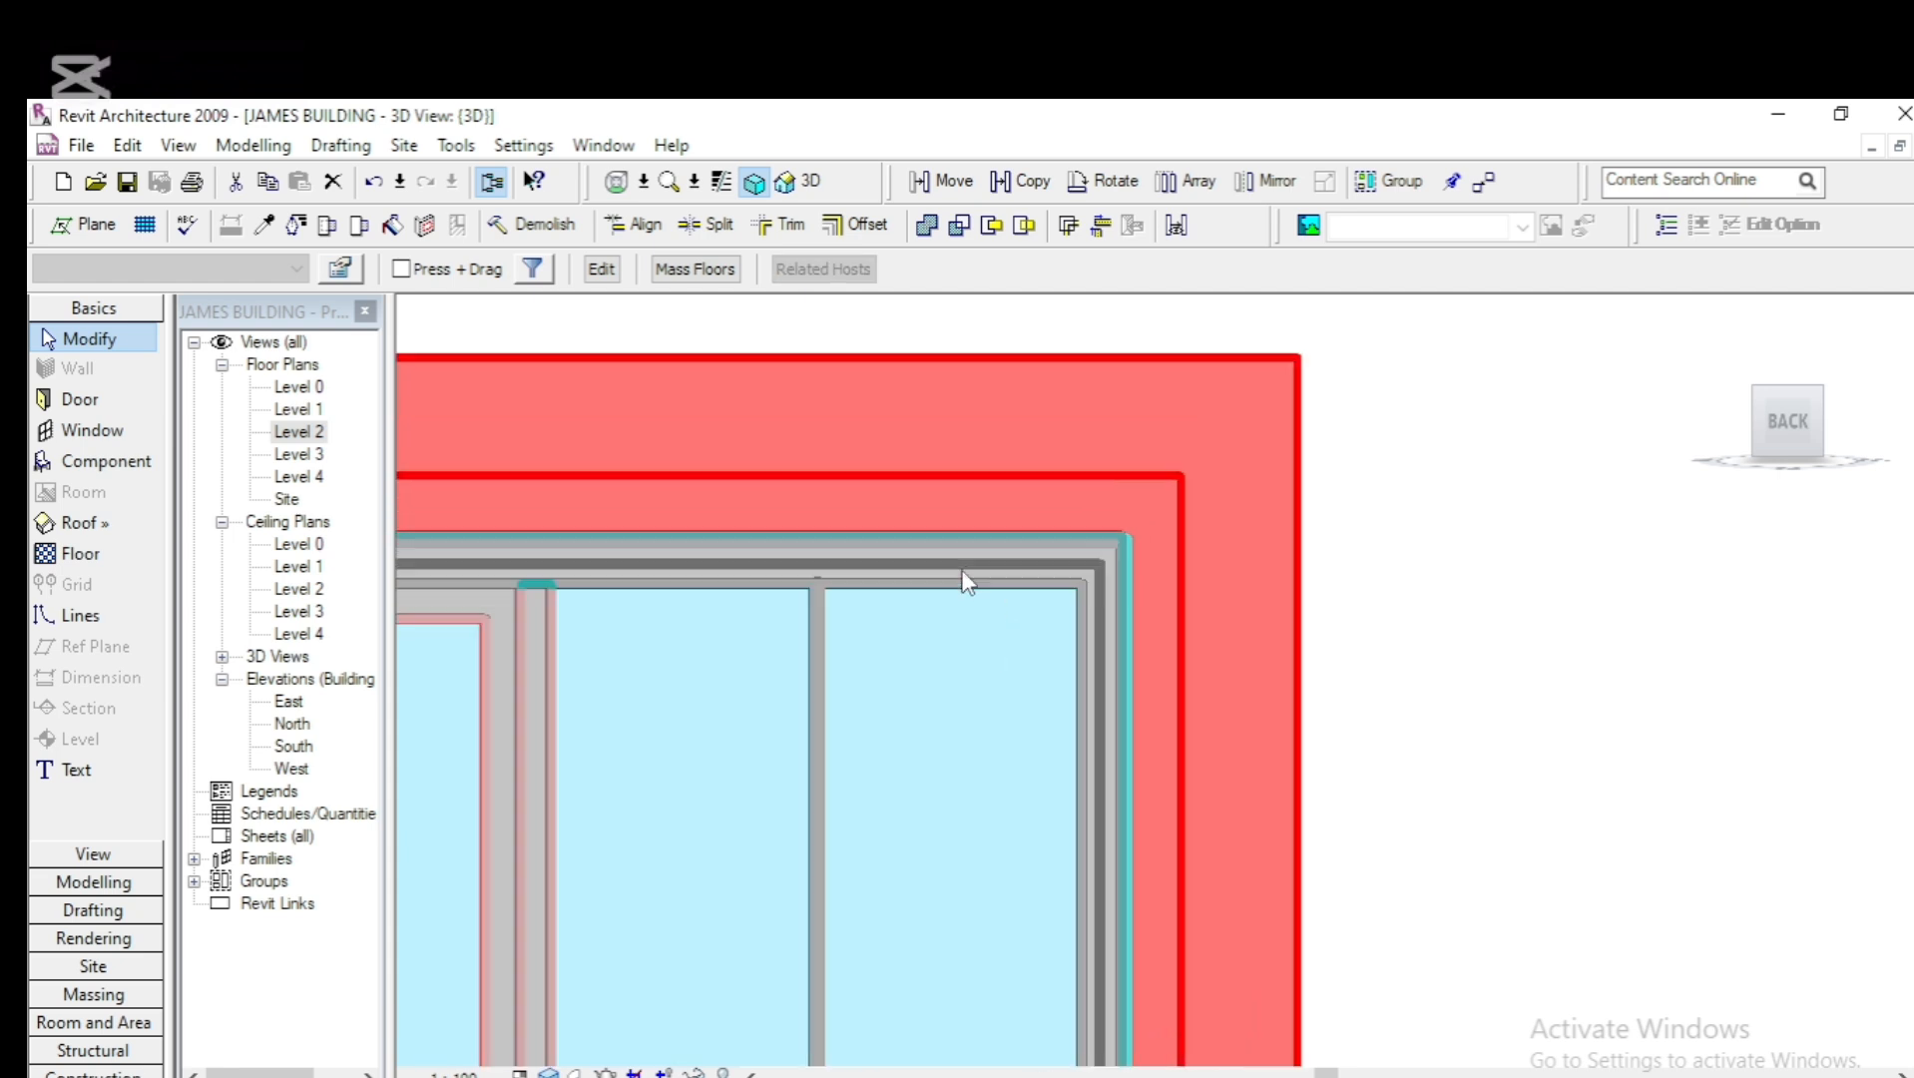
Shorten the lower-floor frame's sweep path to about 1200 mm high by raising its bottom line to the window's bottom edge, and finish the mass
scroll(967, 574, "down", 4)
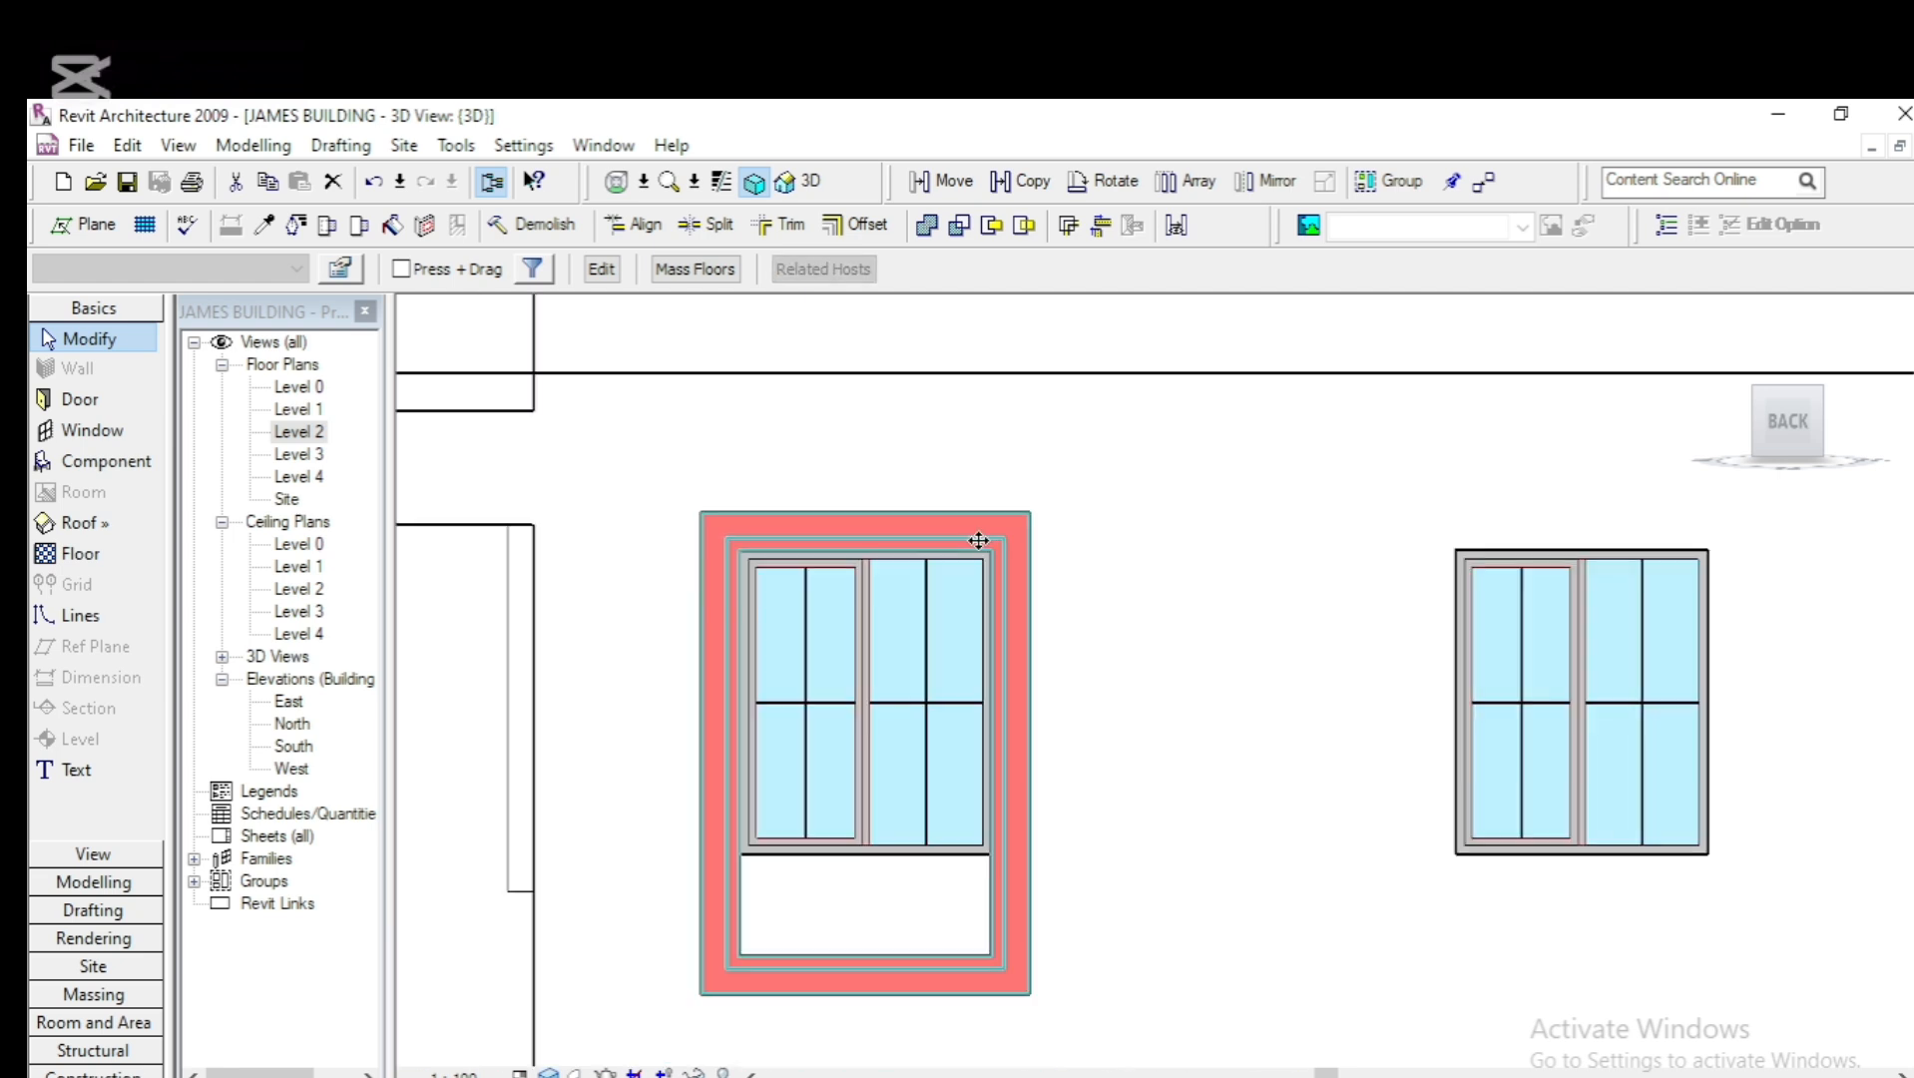
left_click(602, 270)
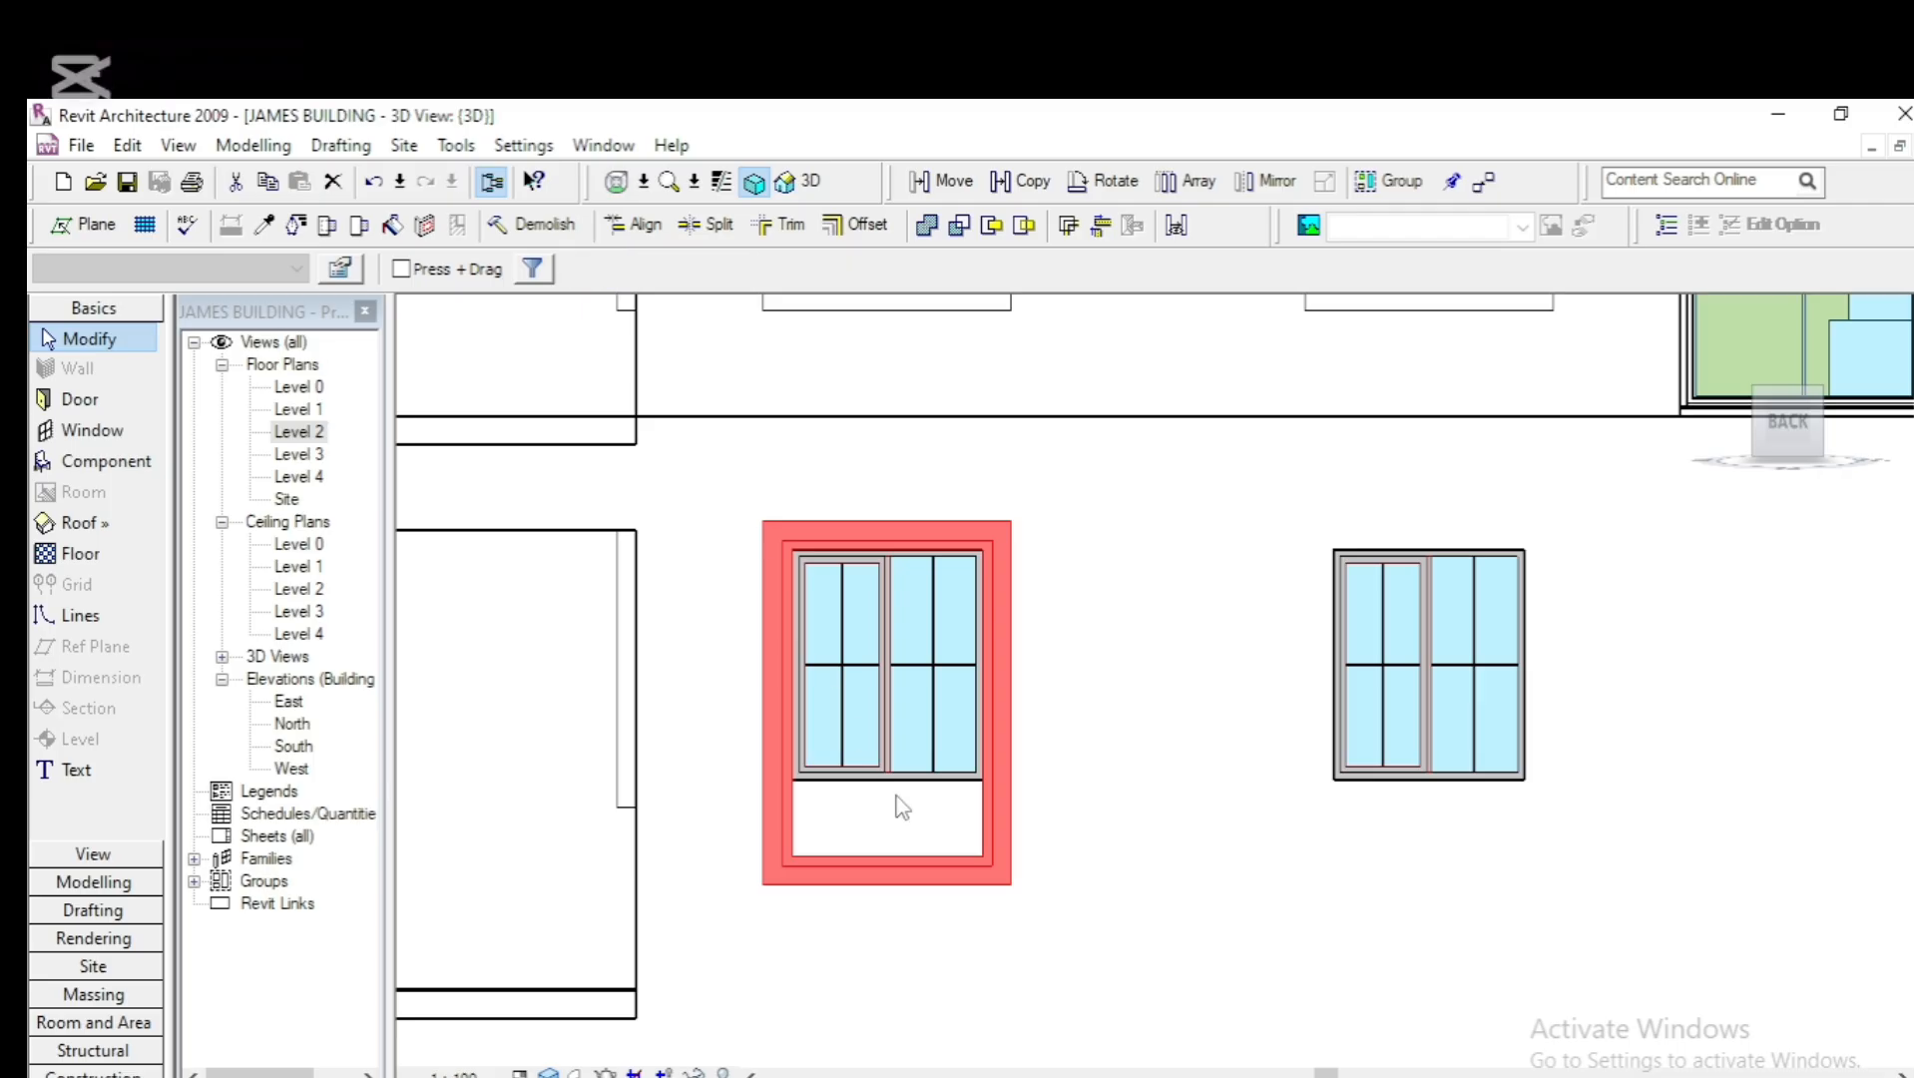
left_click(884, 769)
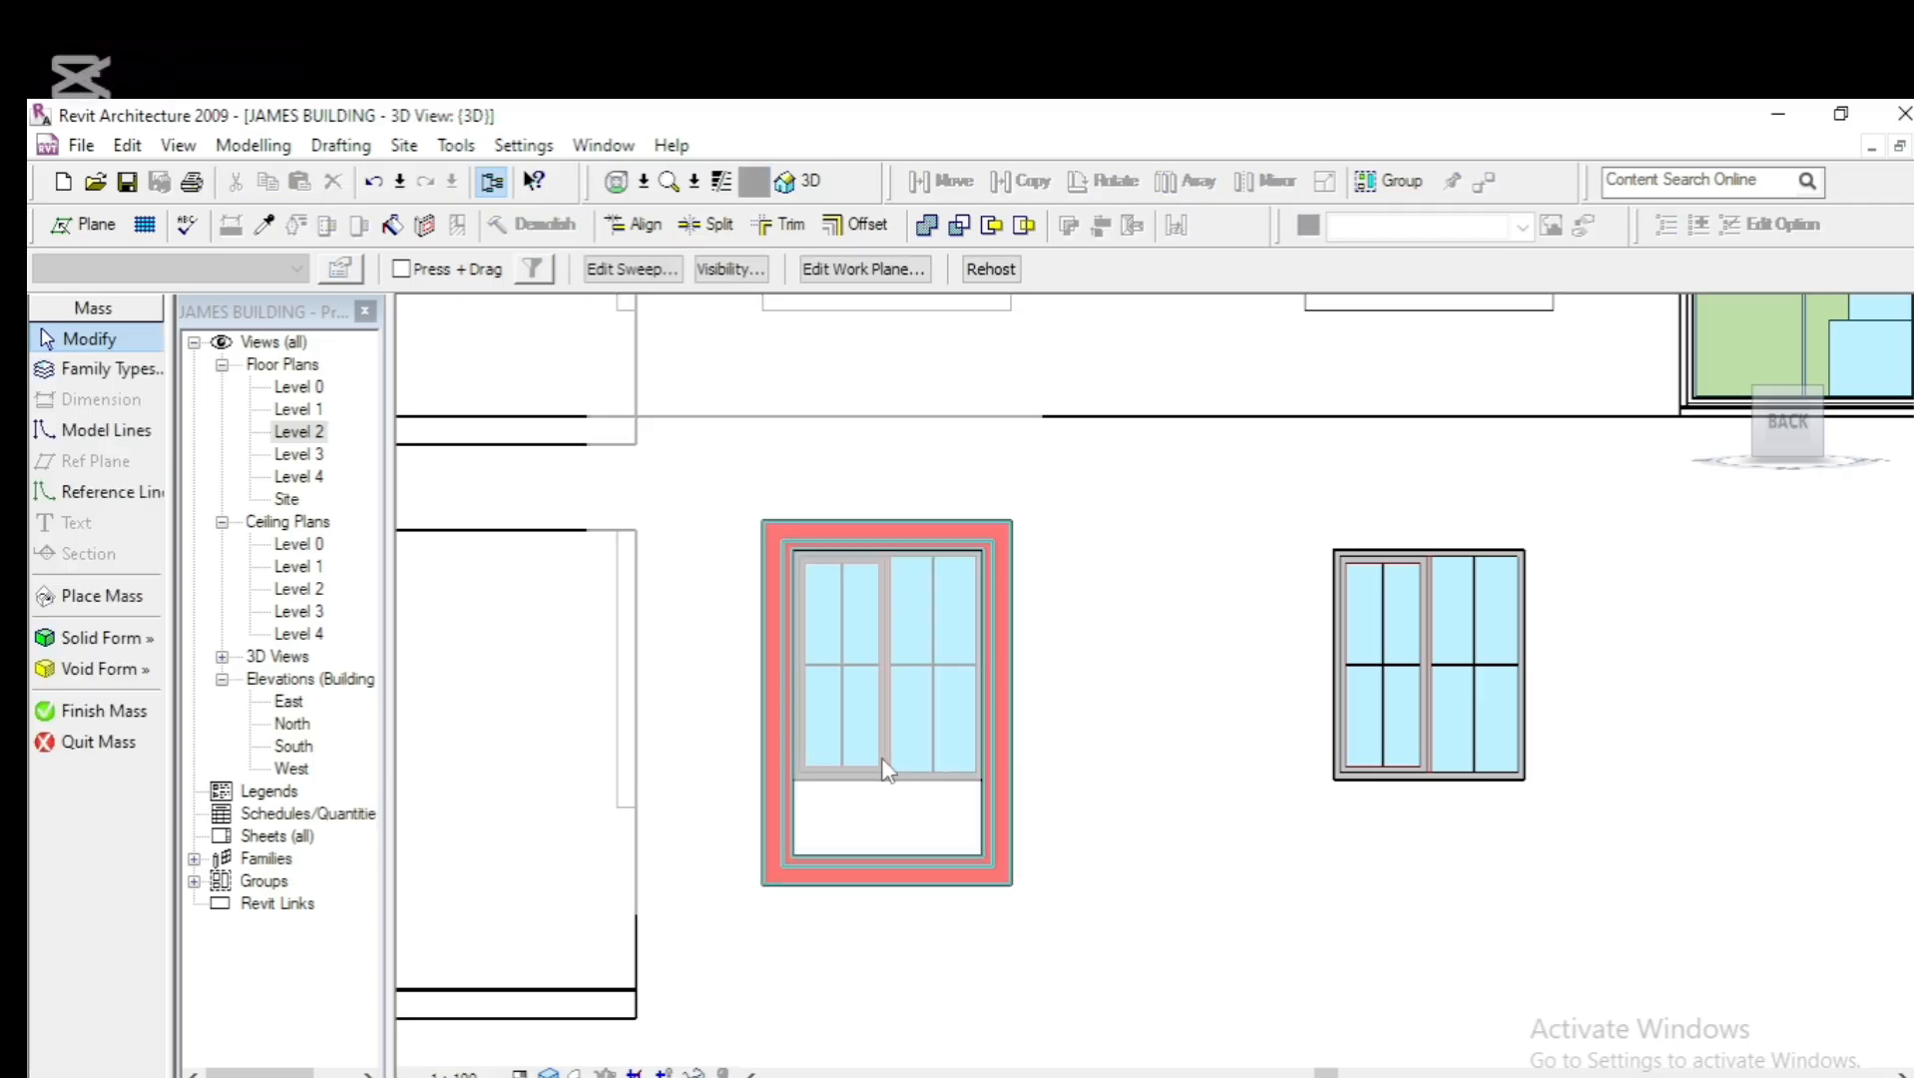
left_click(627, 278)
left_click(903, 856)
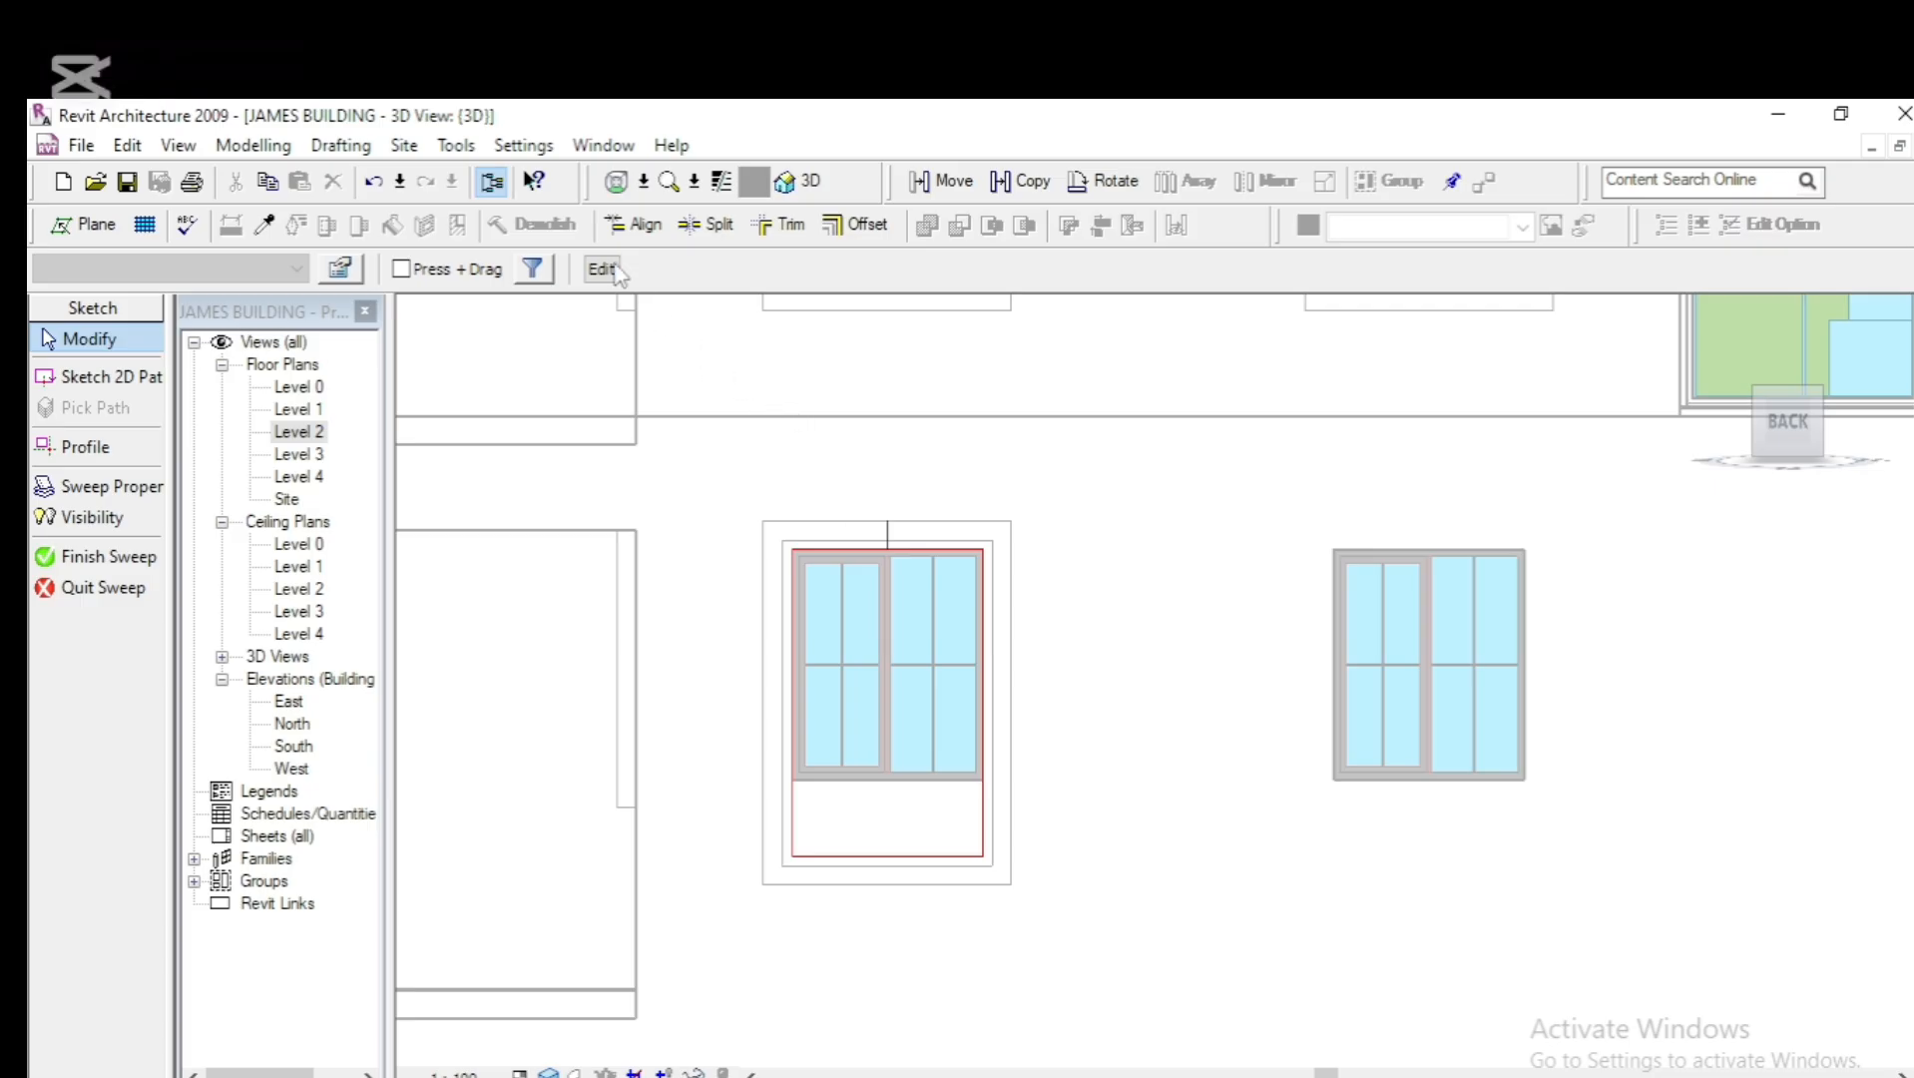
left_click(901, 856)
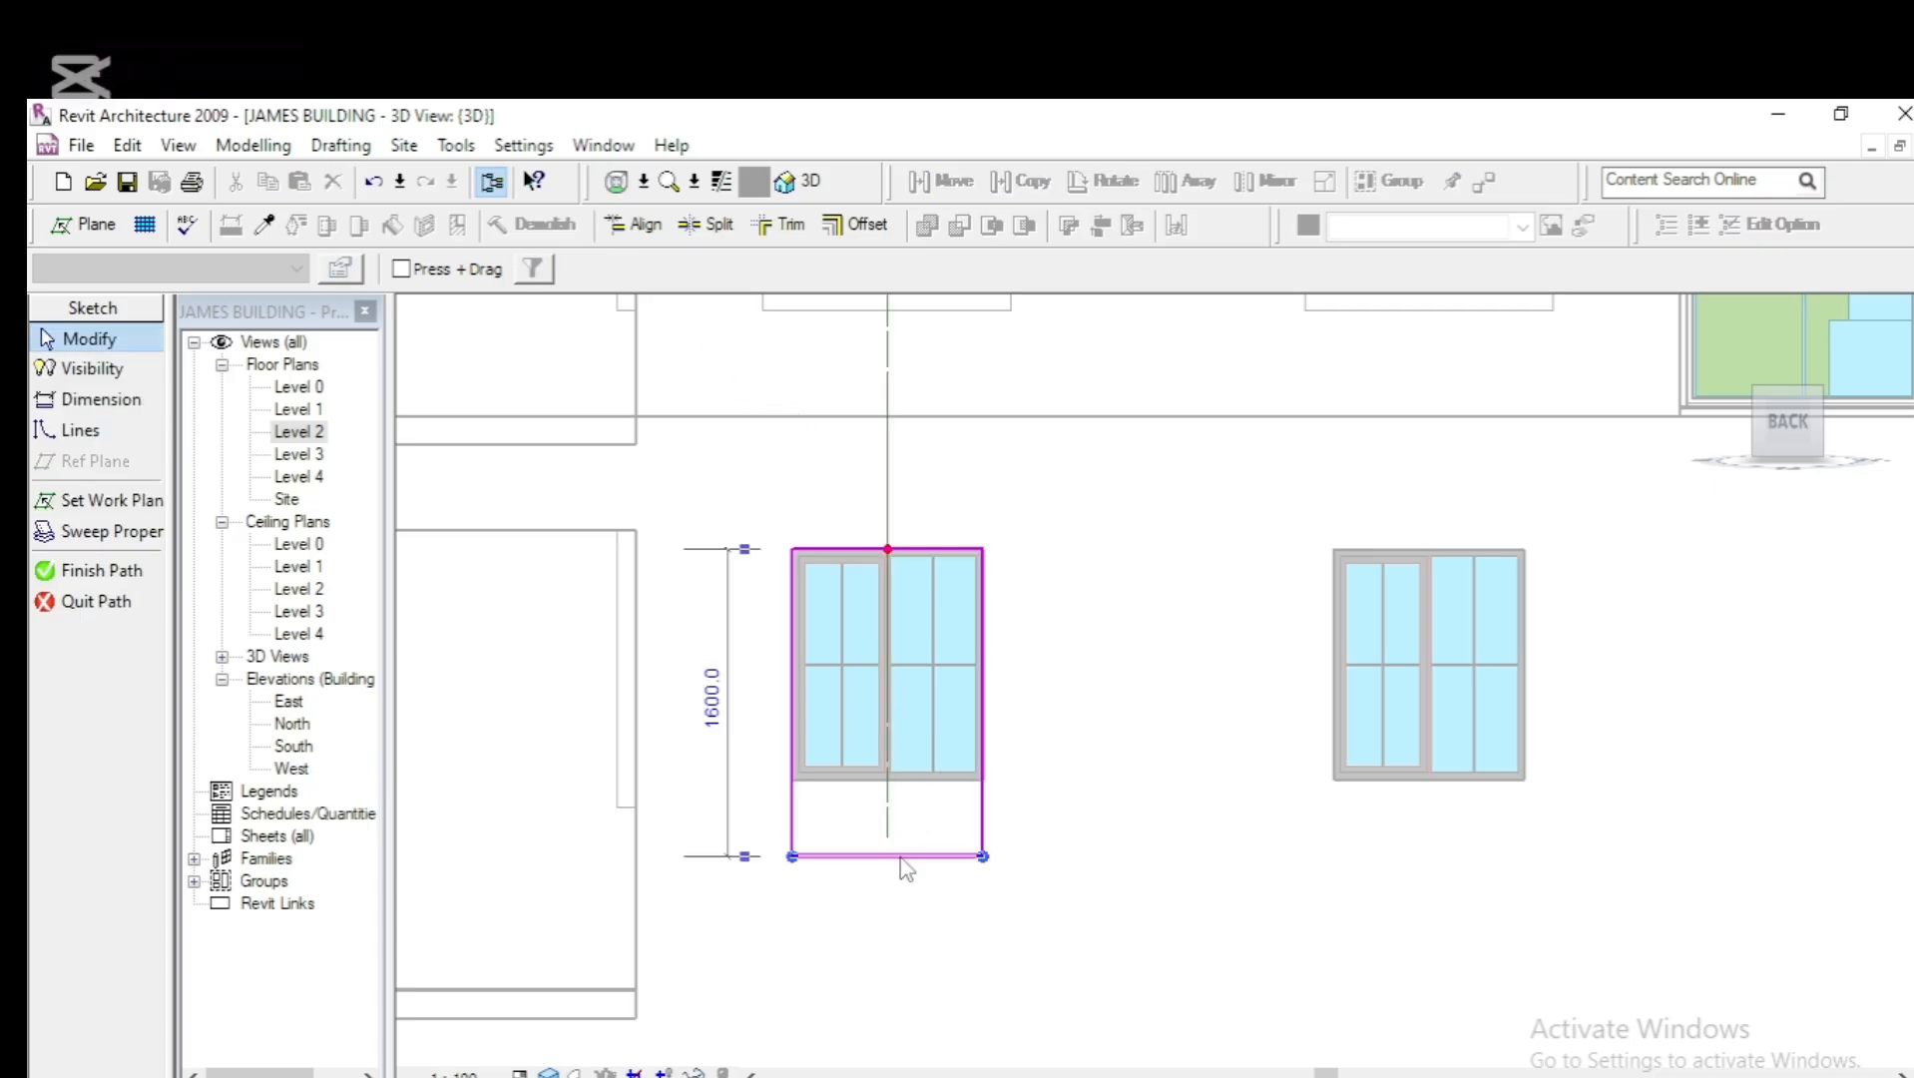
left_click_drag(899, 856, 938, 782)
scroll(940, 784, "up", 2)
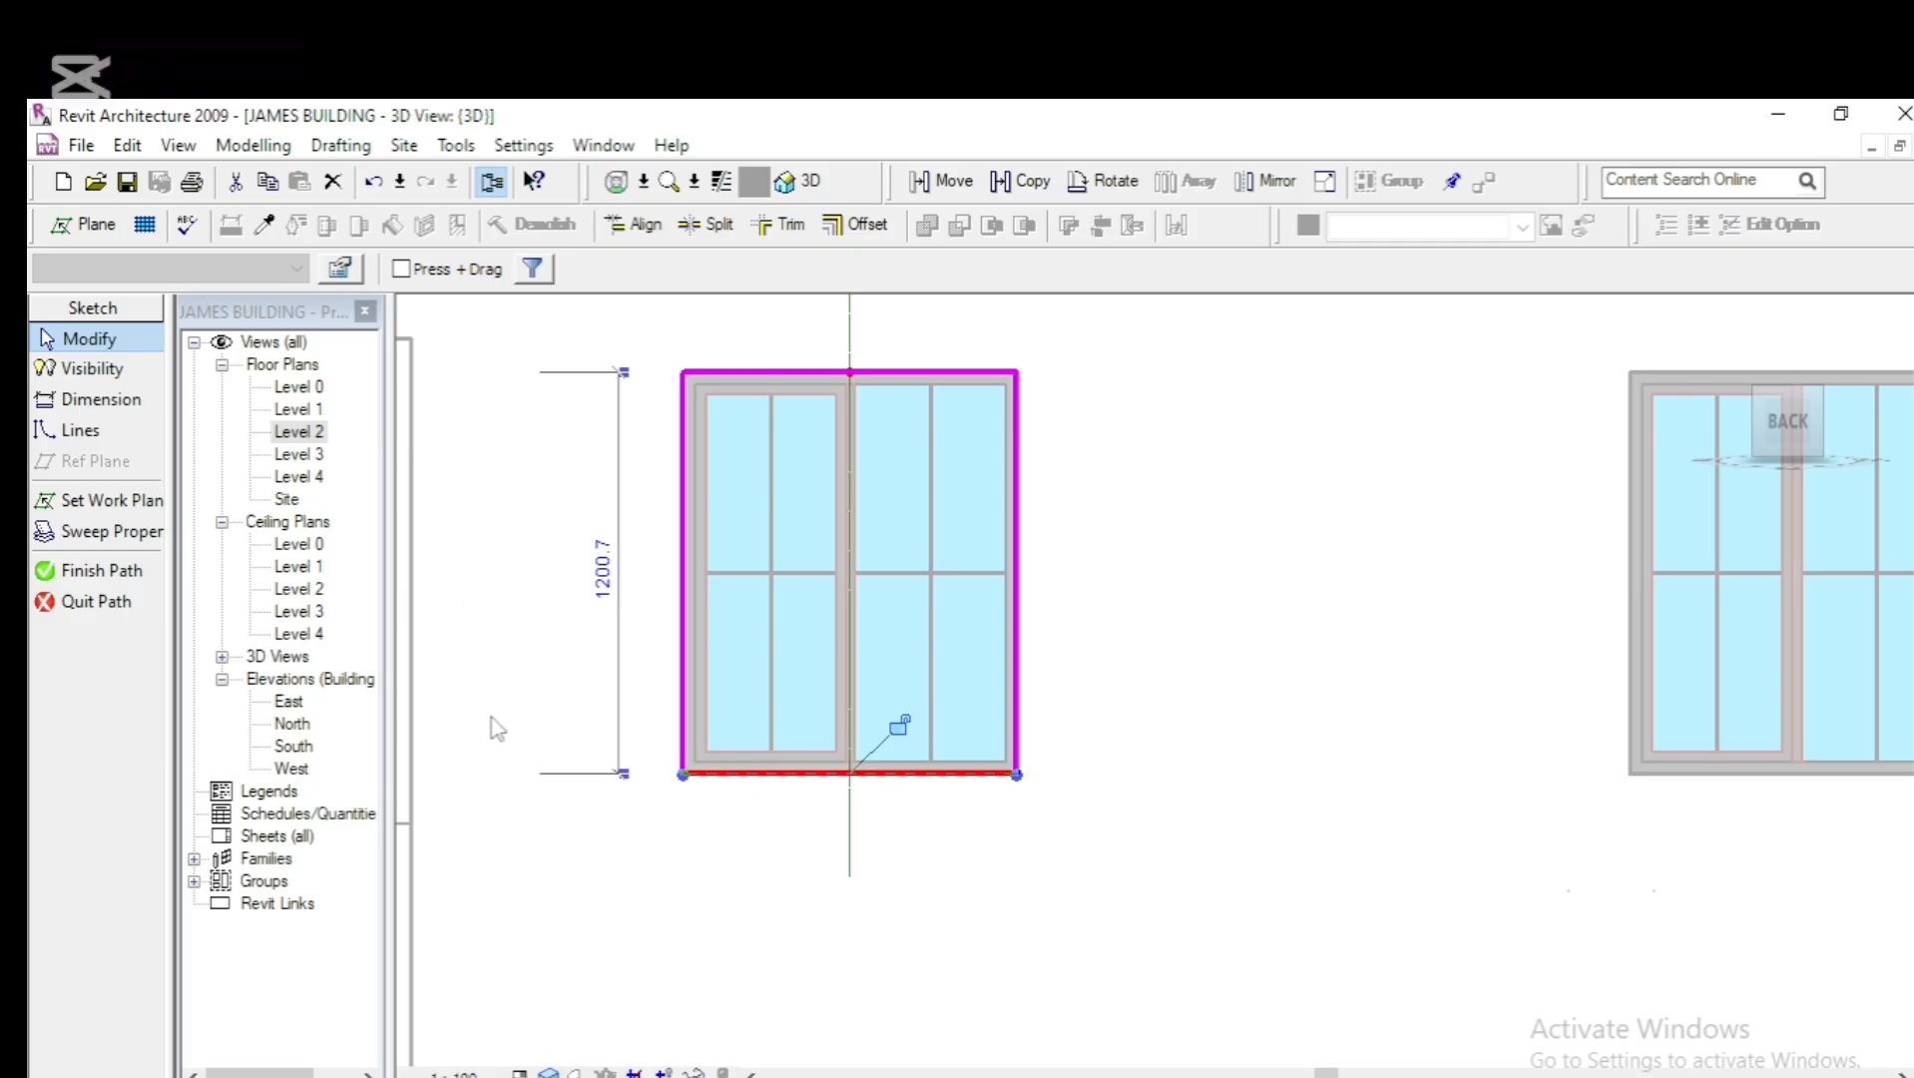
left_click(112, 571)
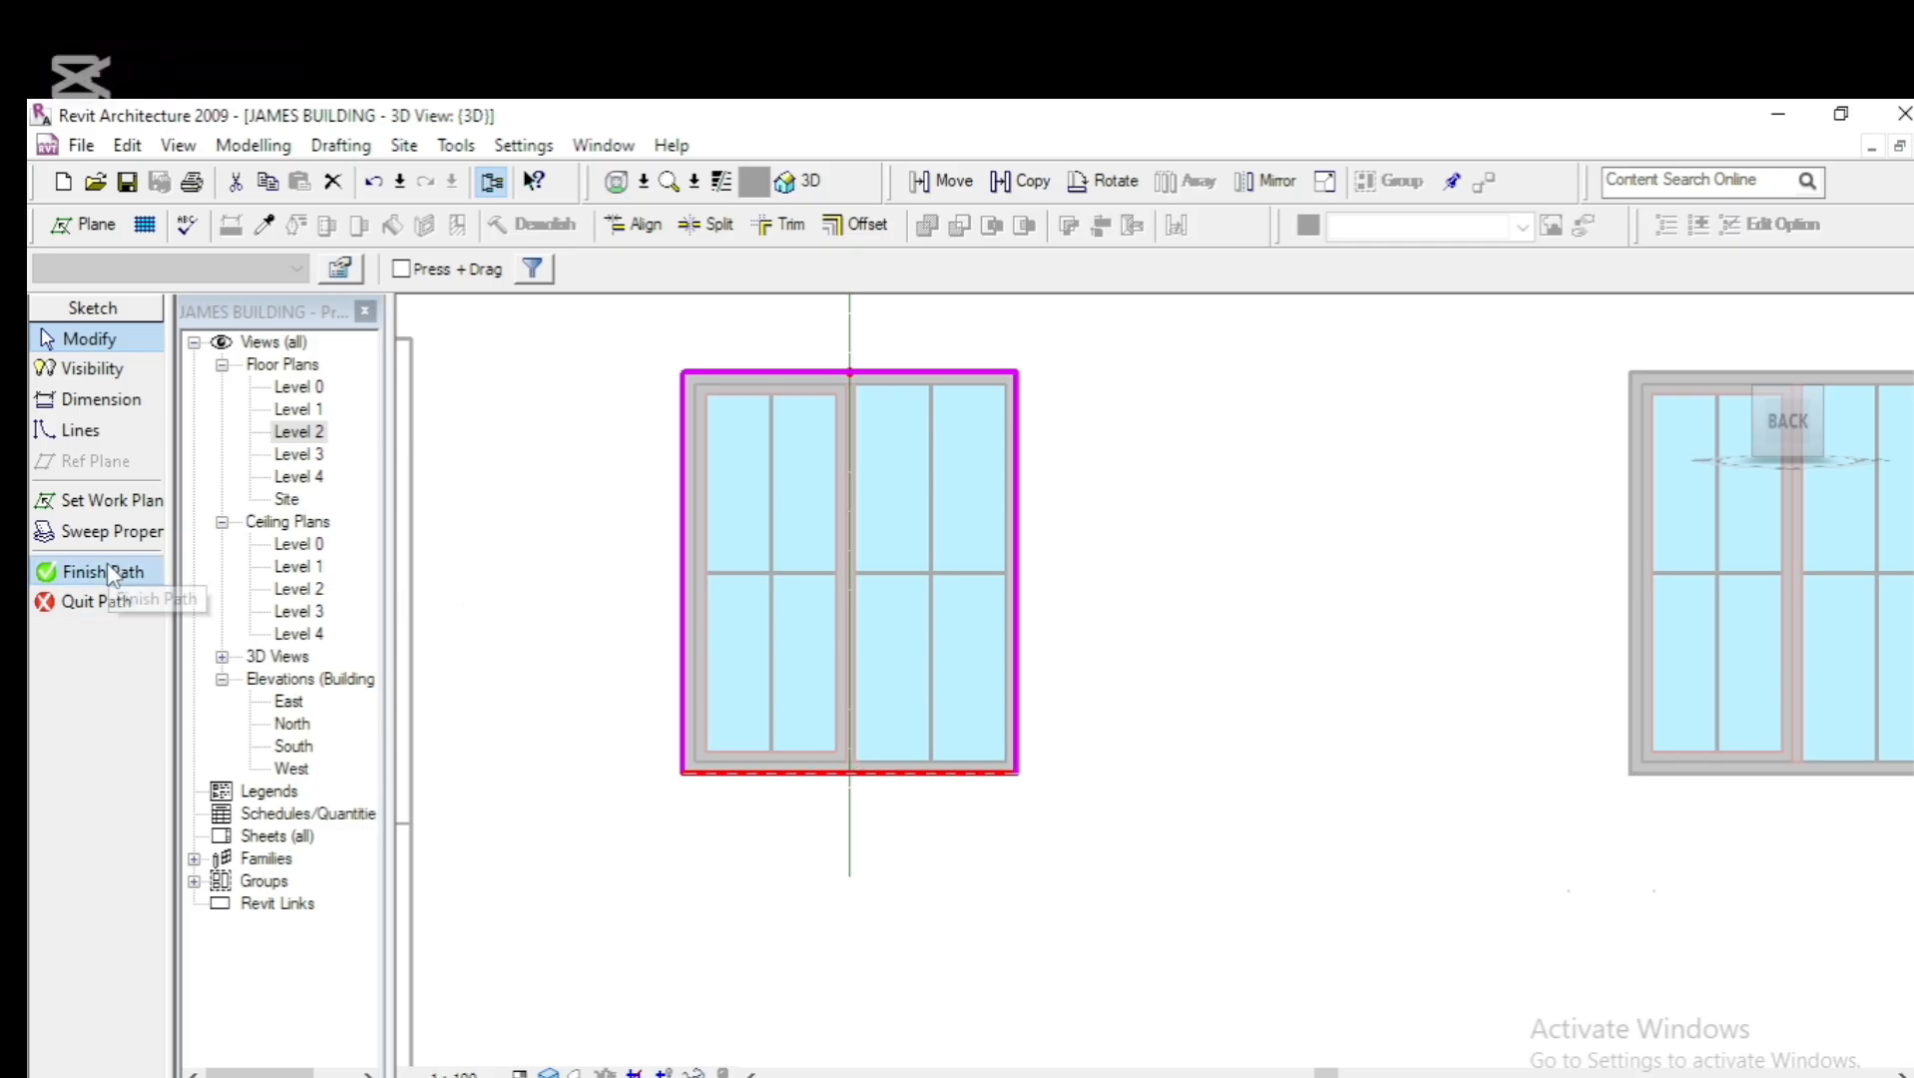
left_click(84, 559)
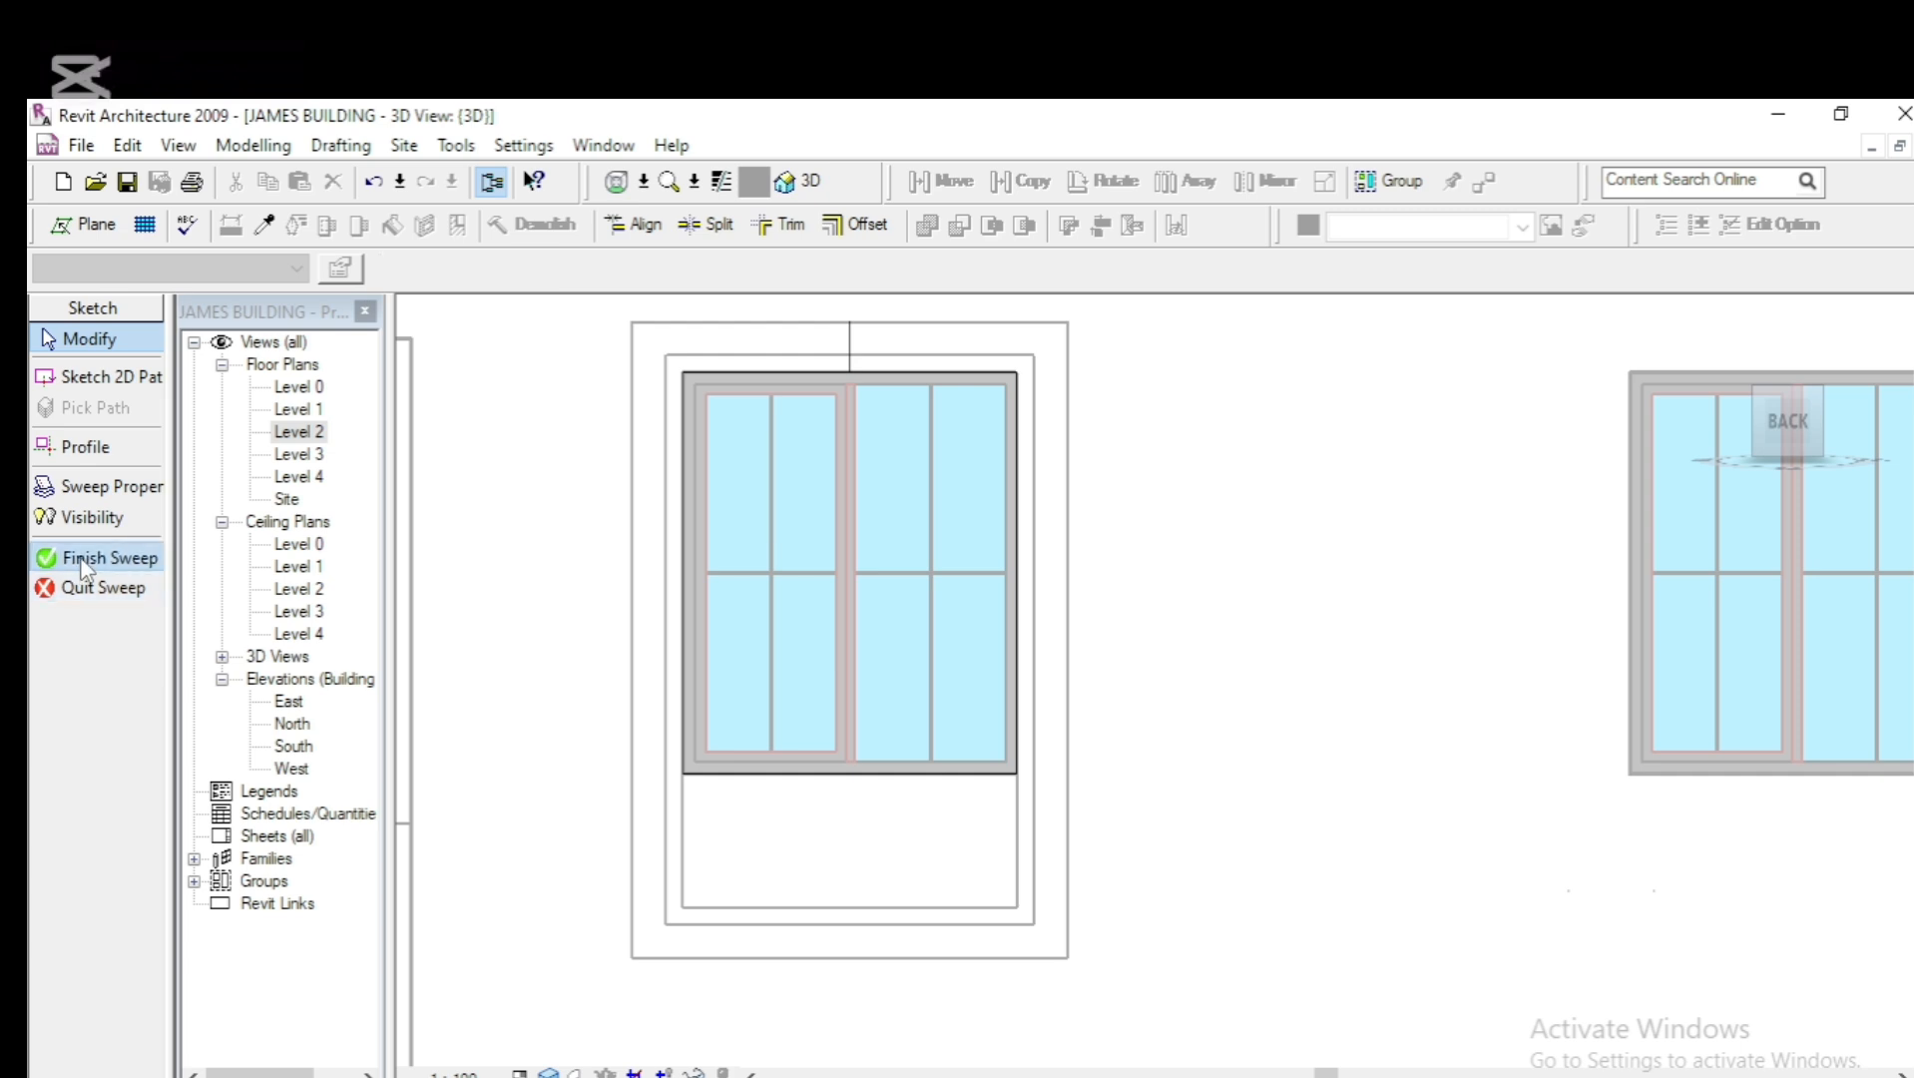
scroll(430, 772, "down", 2)
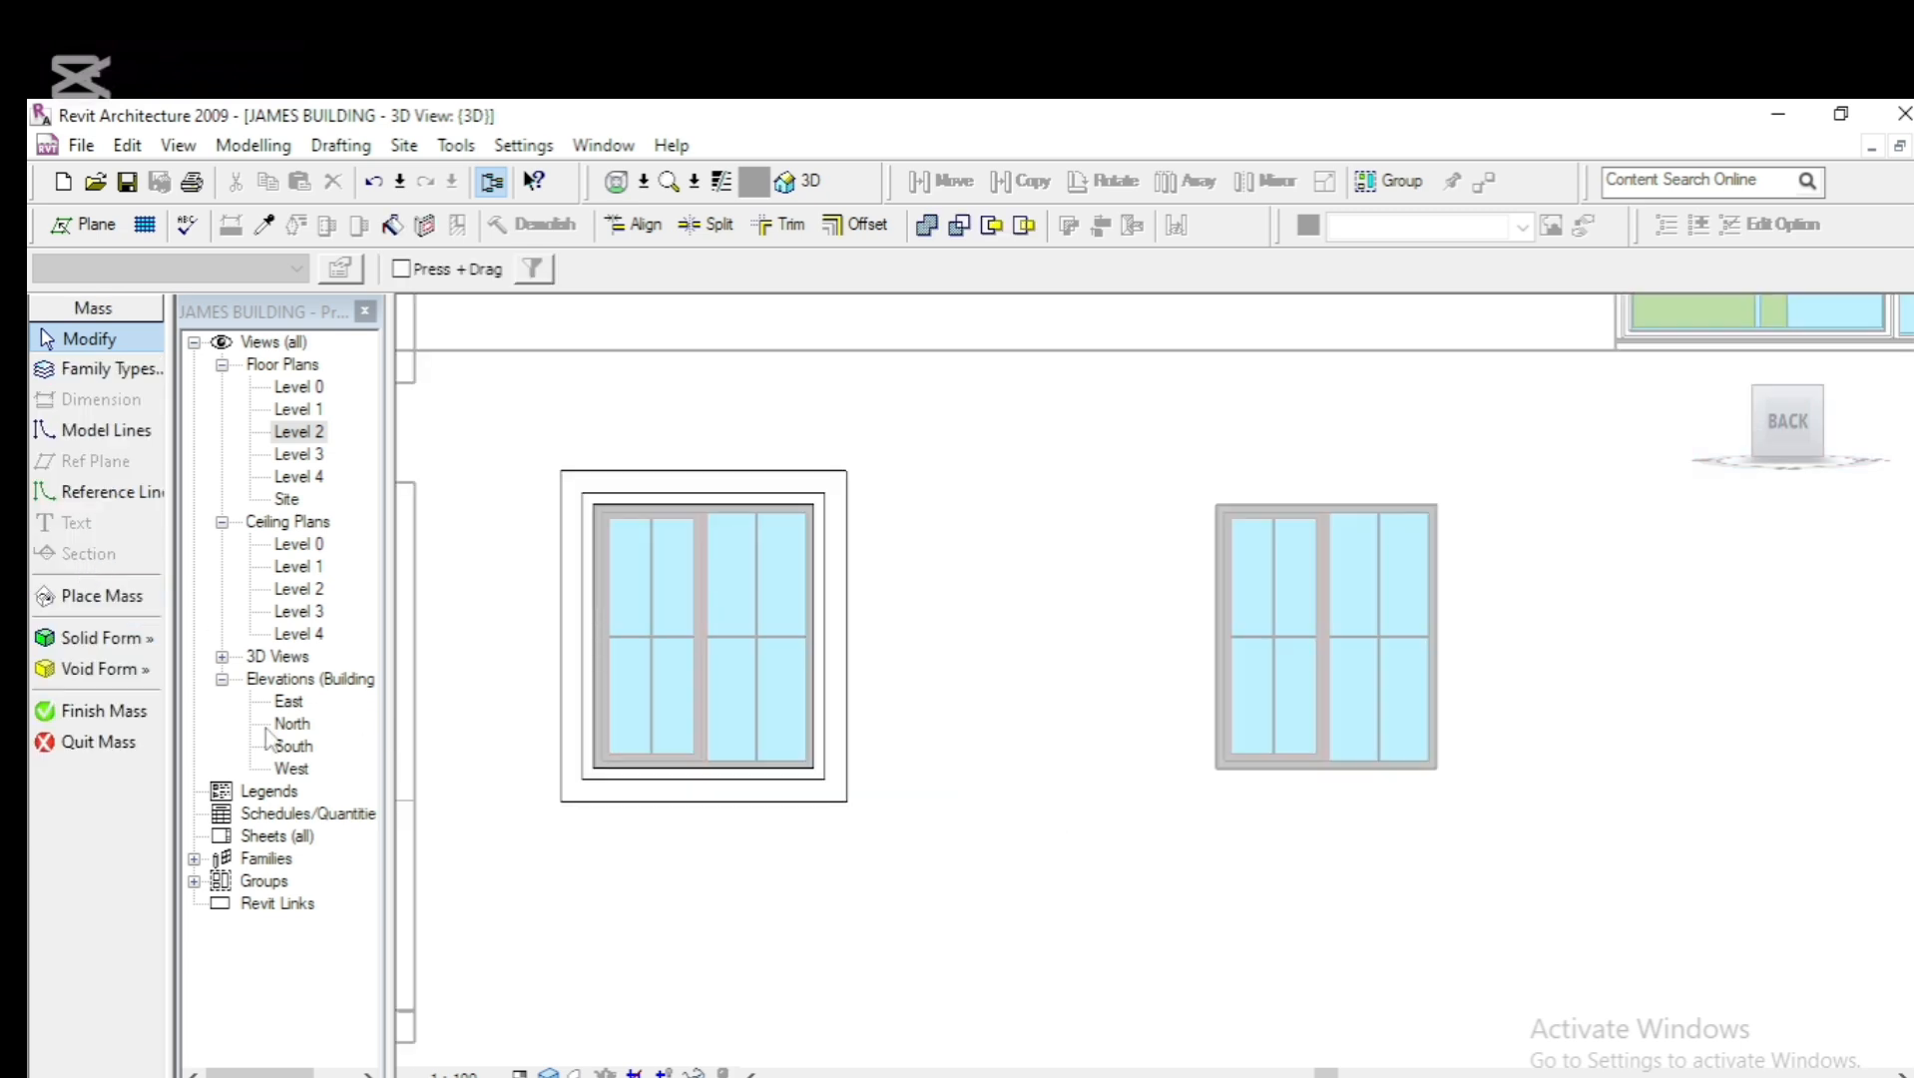
left_click(101, 713)
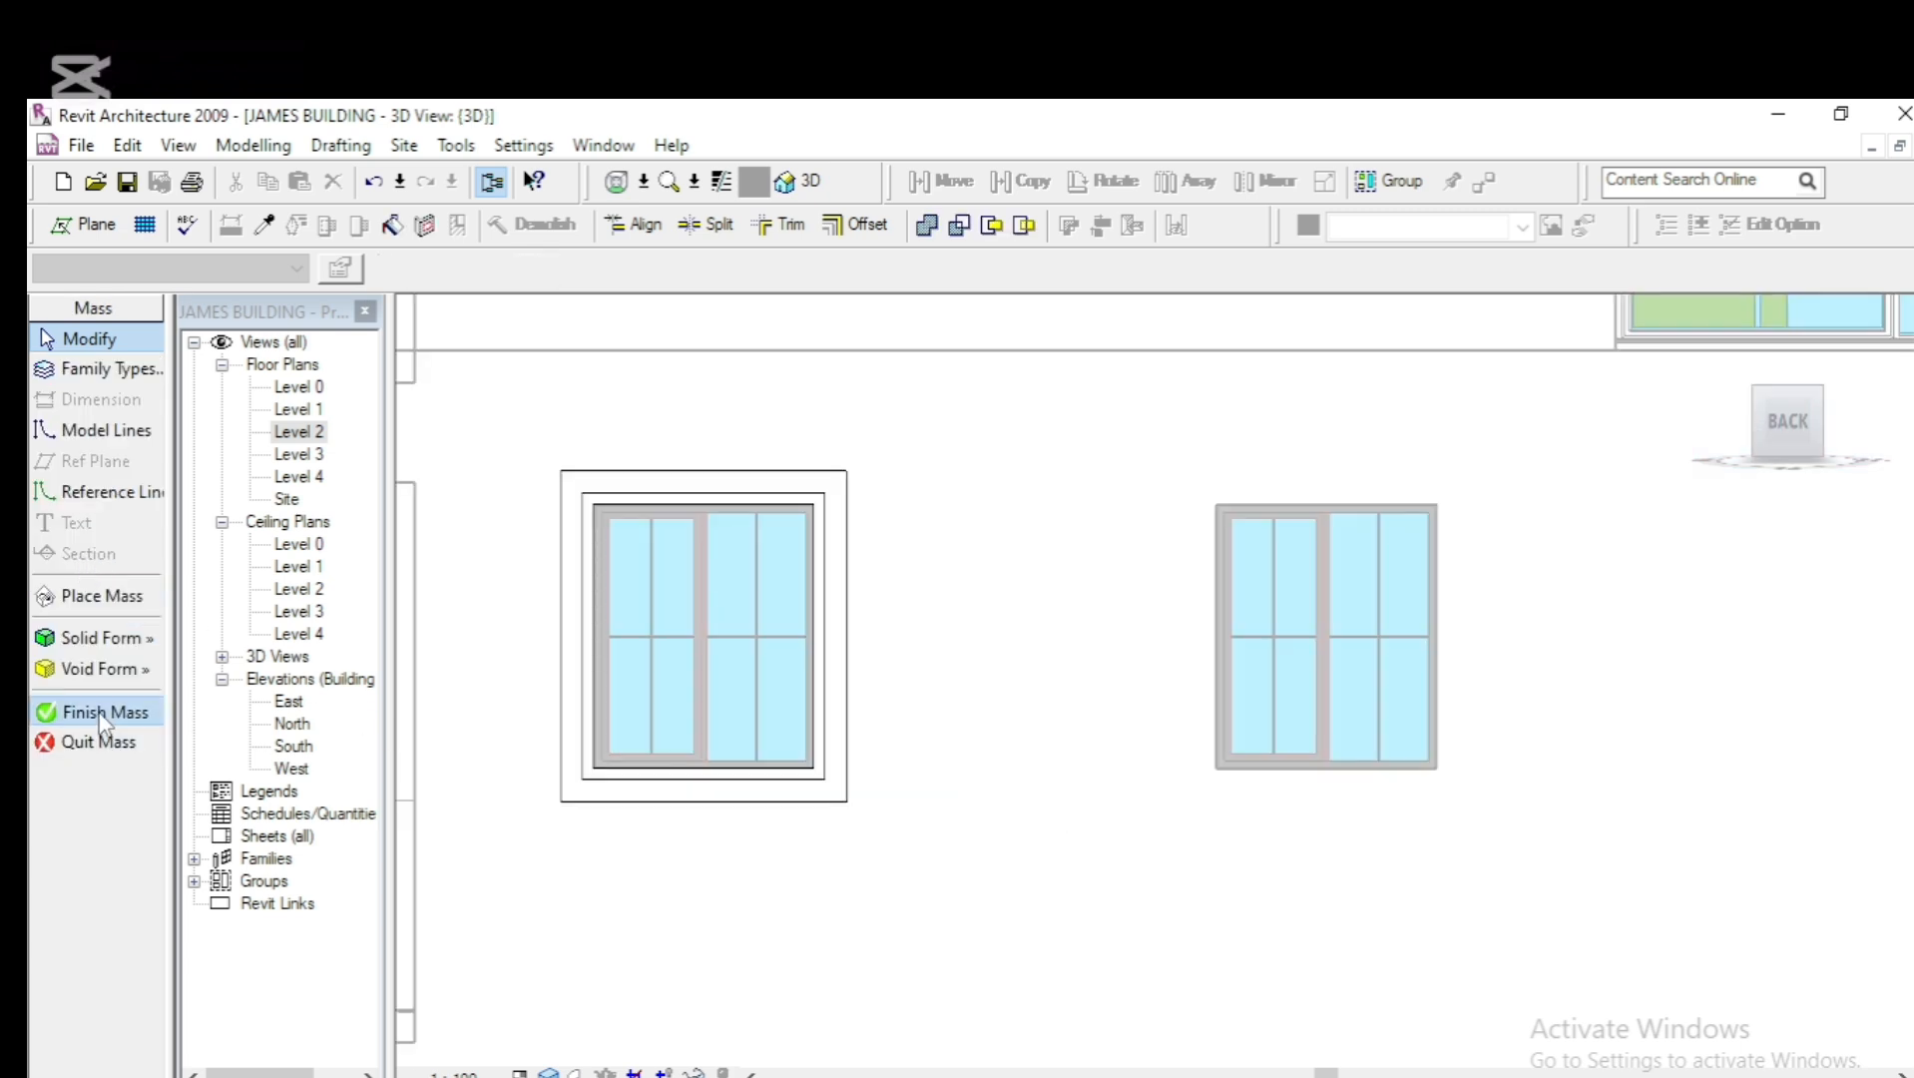
Copy the shortened frame mass horizontally onto the neighbouring lower-floor window
left_click(588, 494)
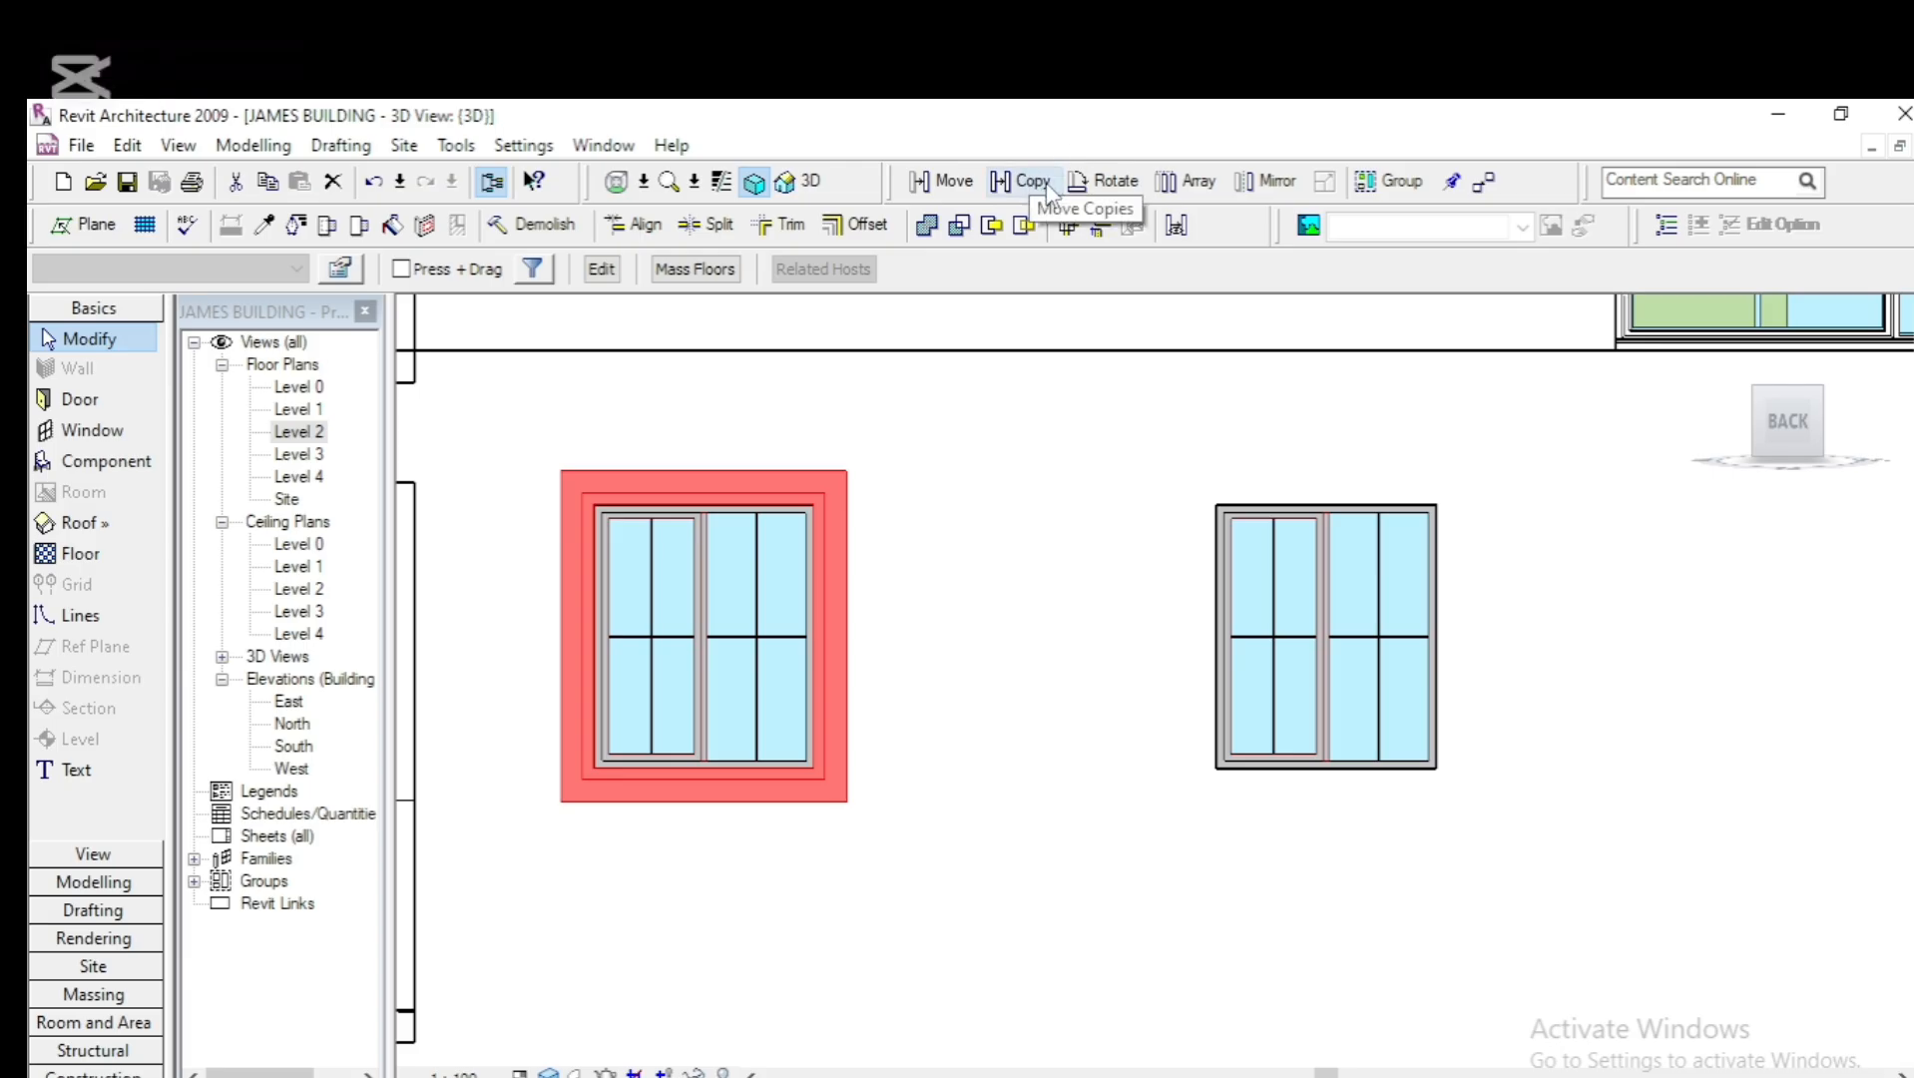
left_click(1037, 183)
left_click(747, 470)
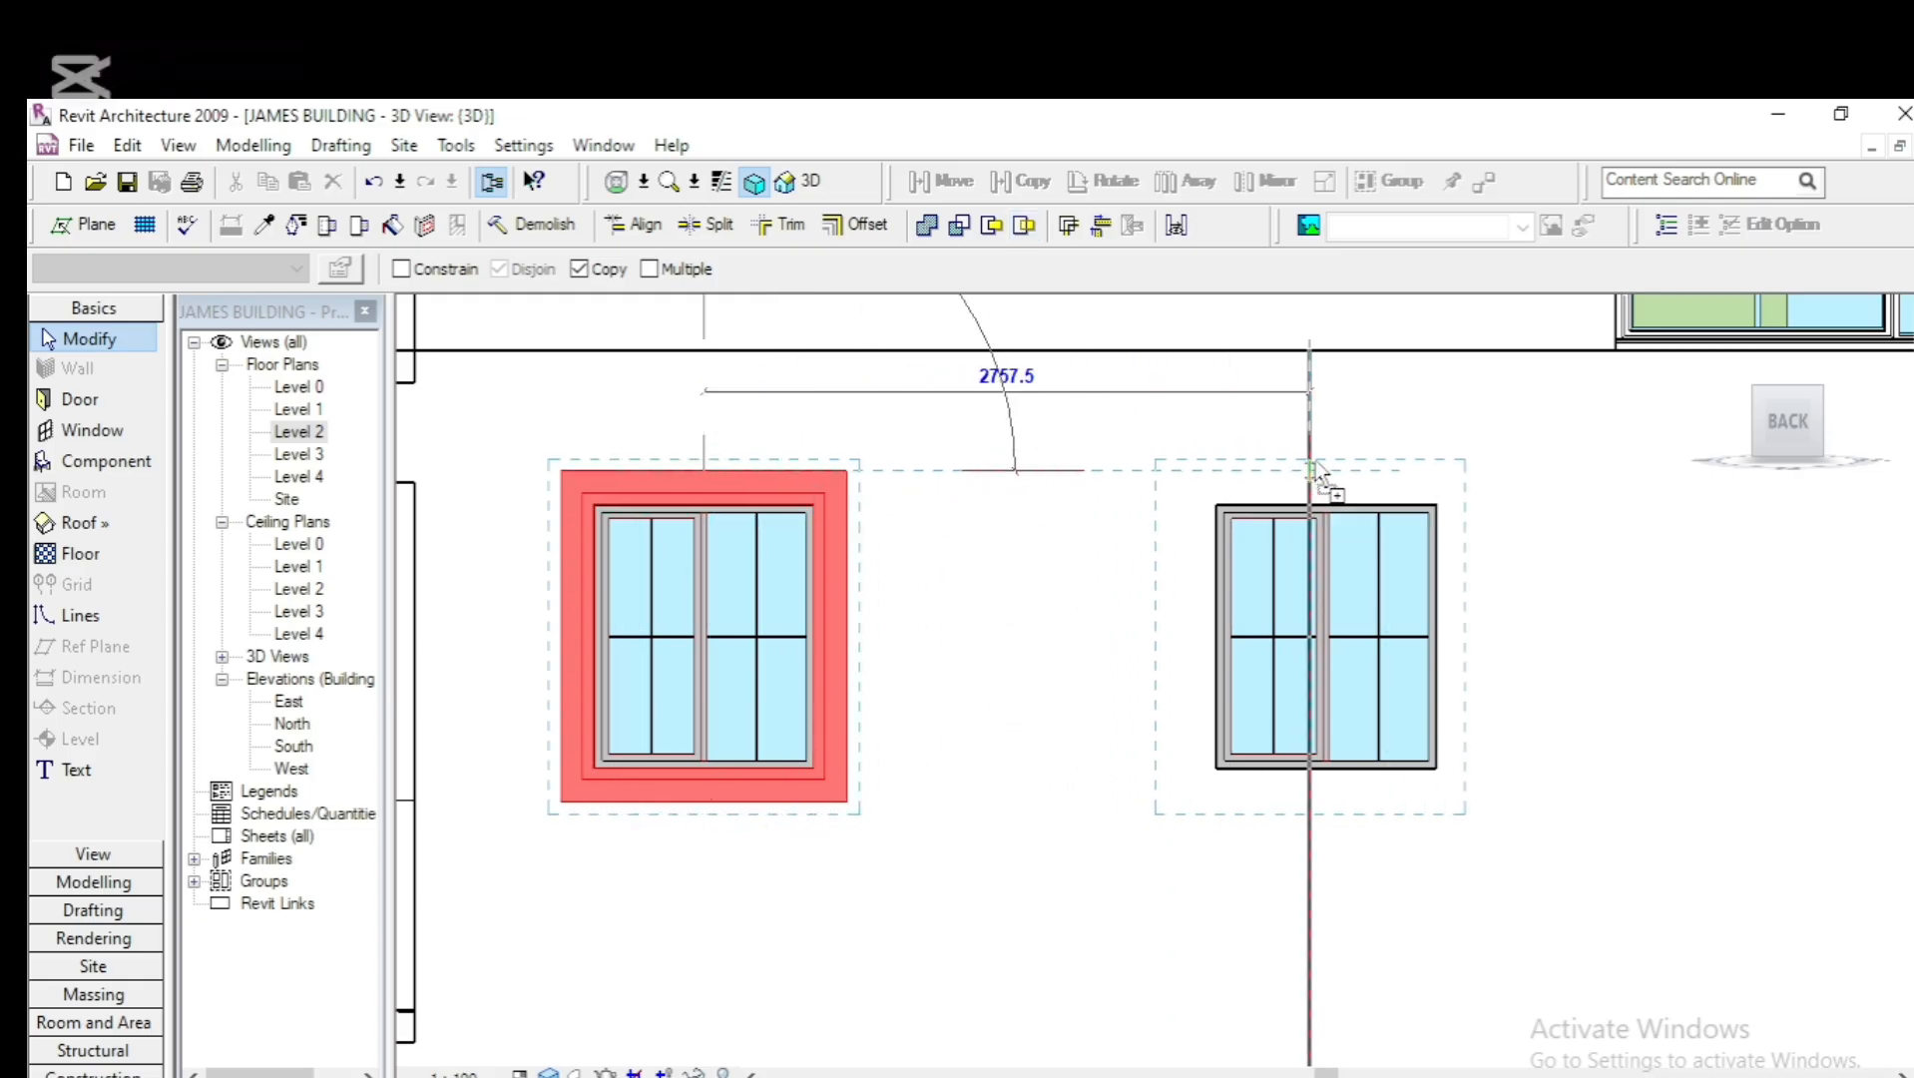
left_click(1323, 462)
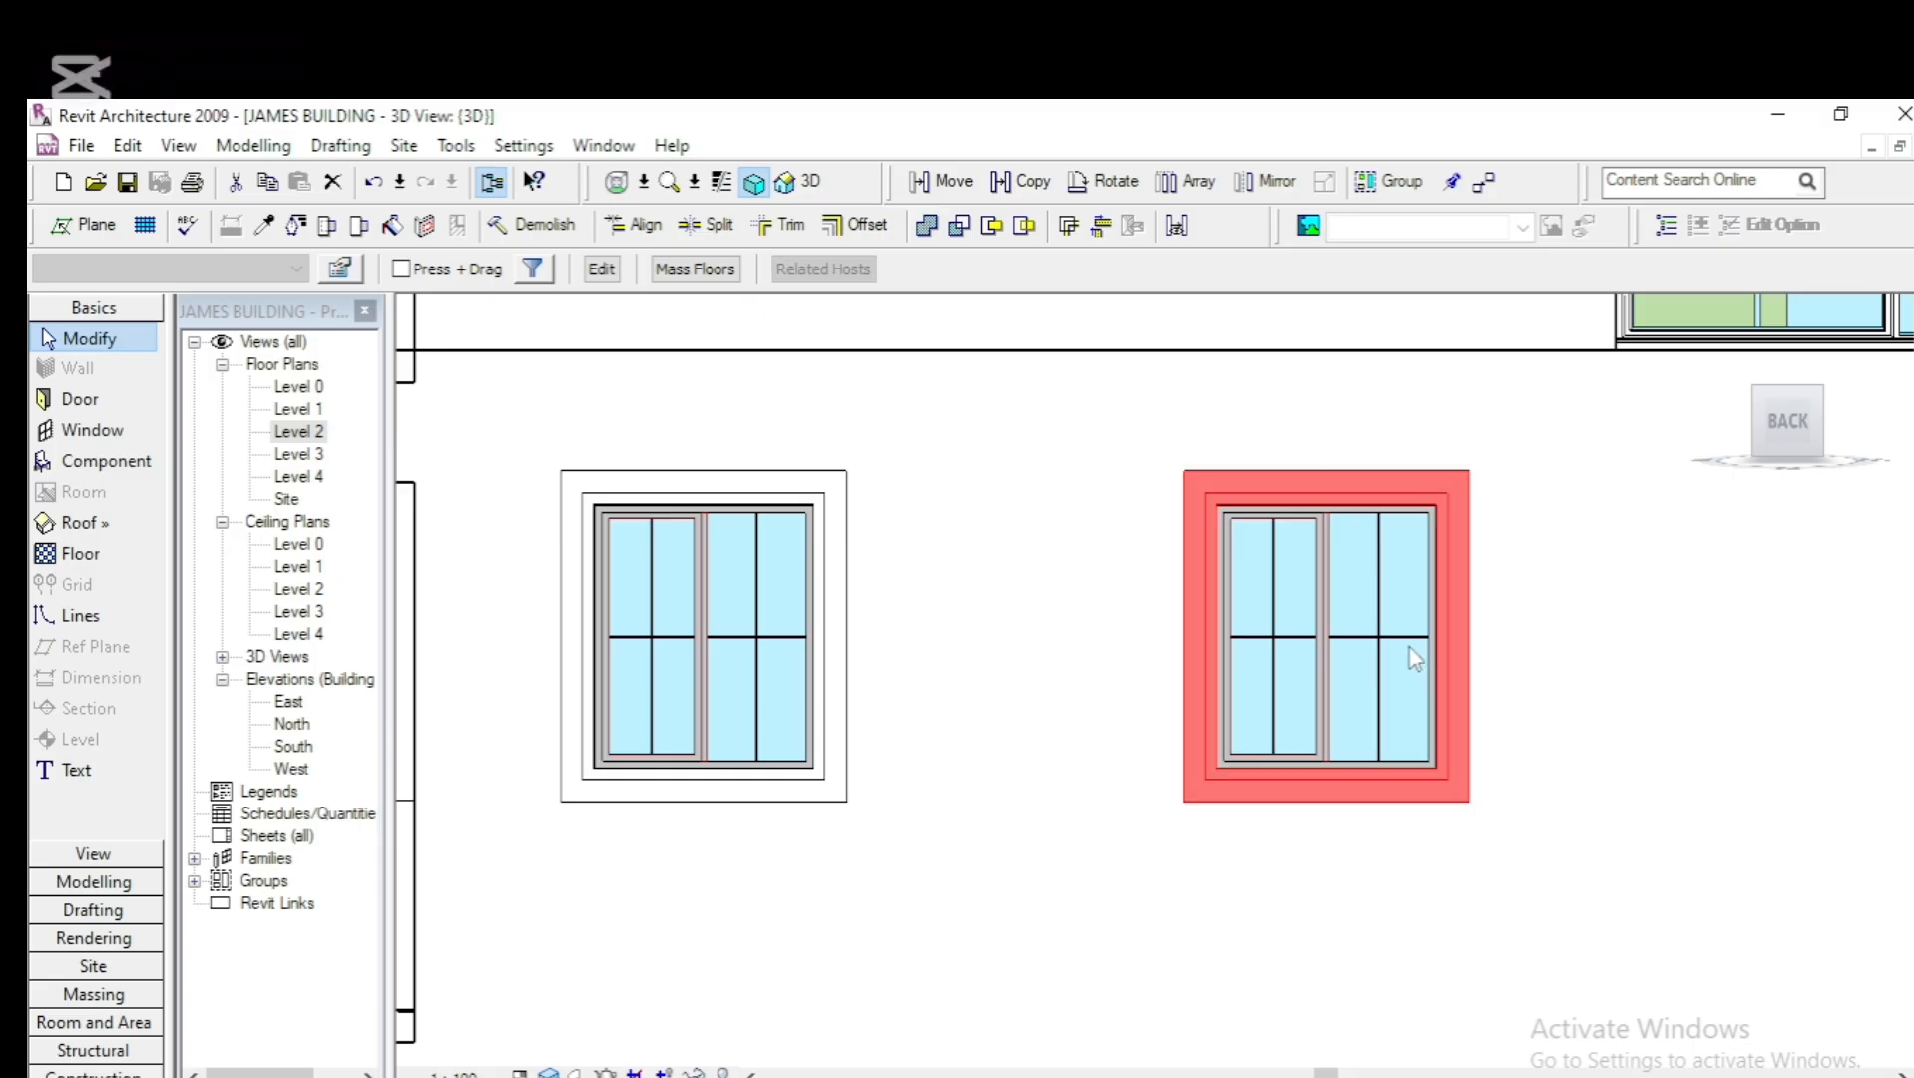
scroll(920, 804, "down", 5)
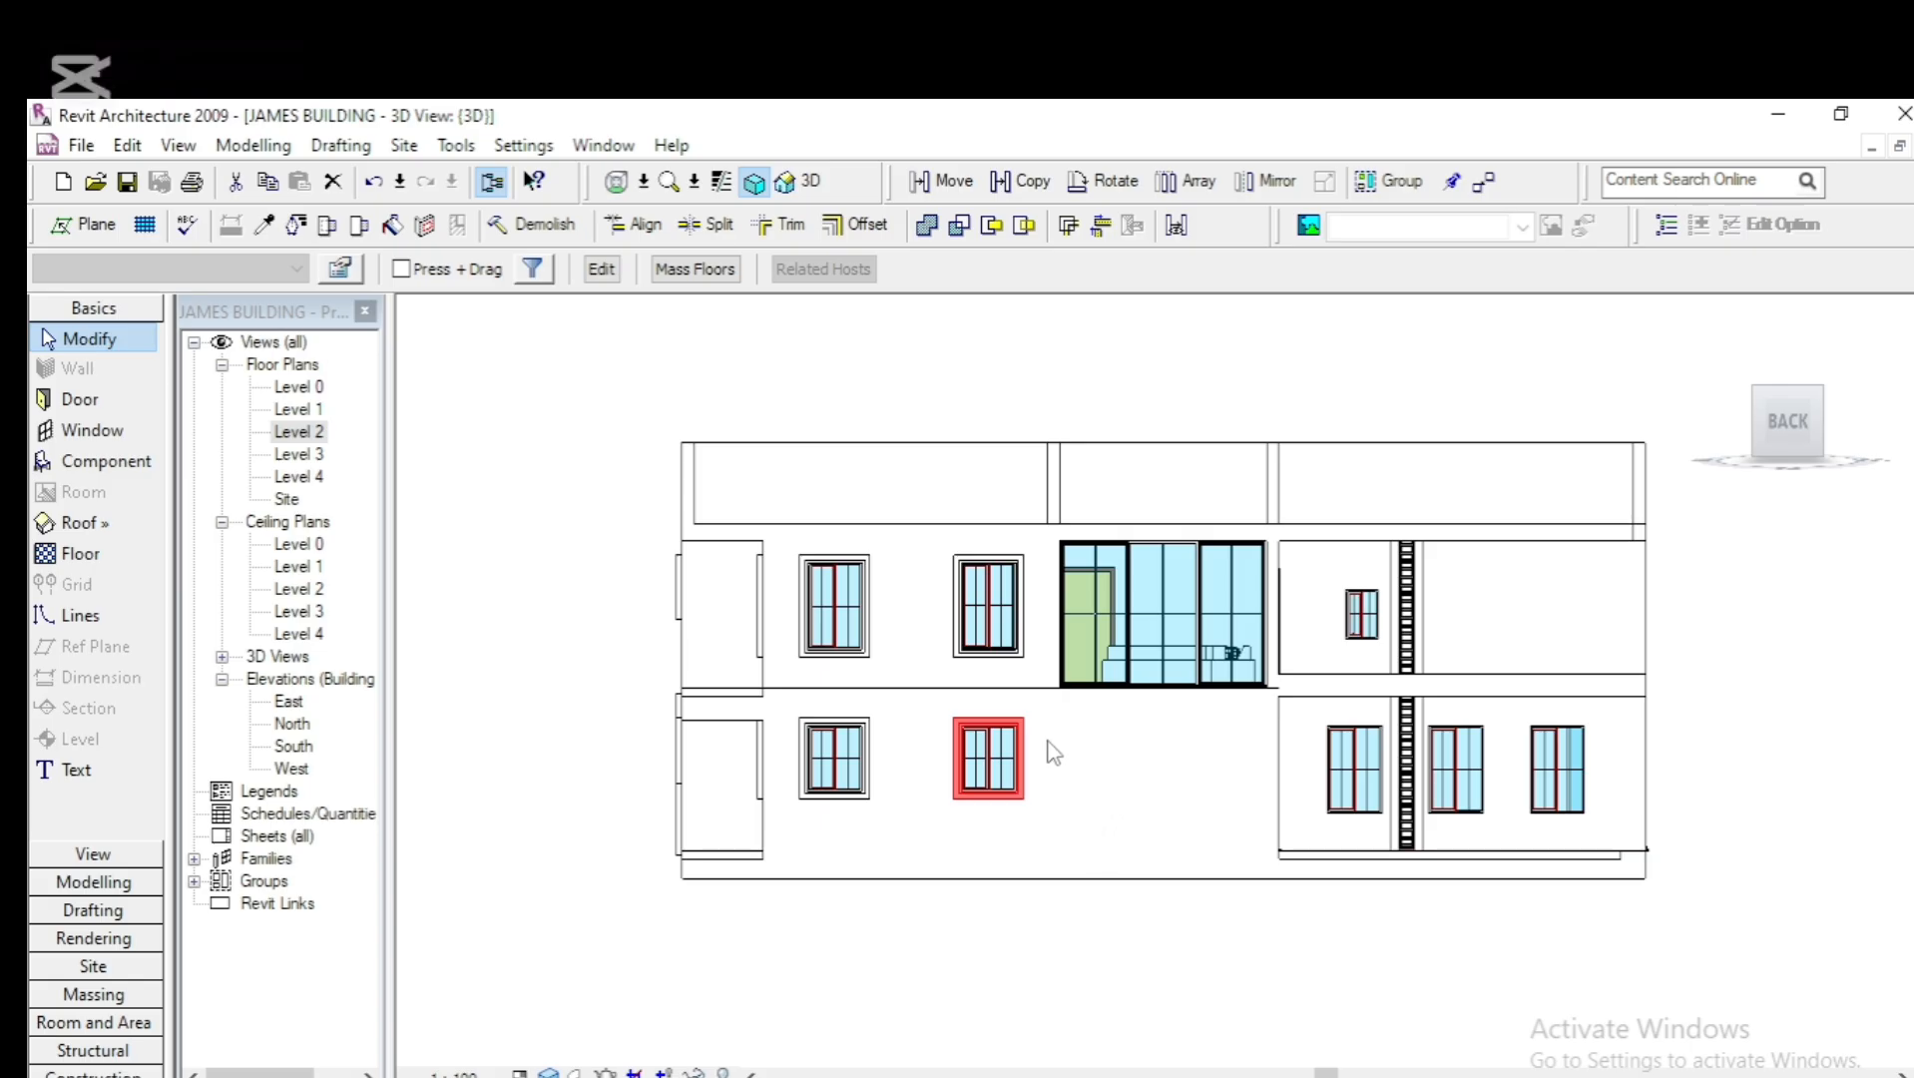
Copy the frame mass from the upper-floor window beside the large glazing onto the glazing's nearest panel
left_click(1025, 654)
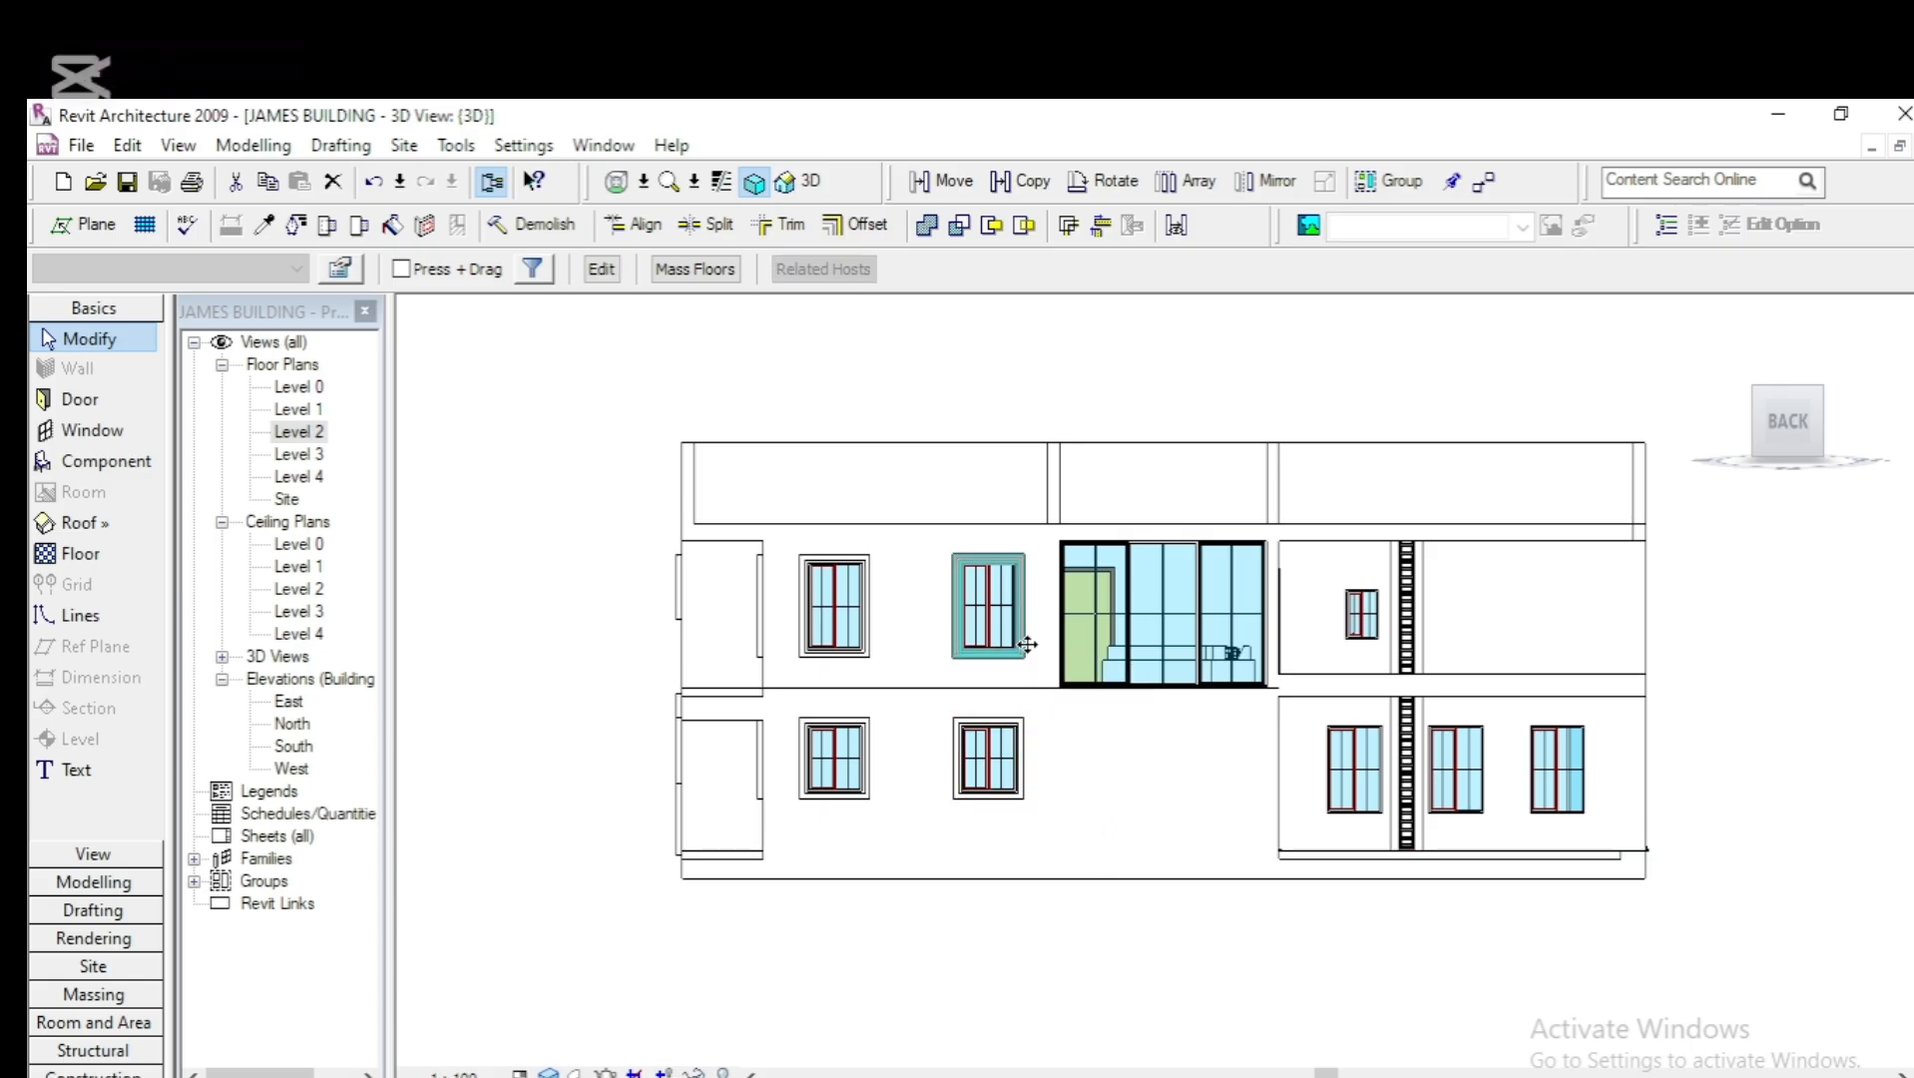
scroll(1027, 645, "up", 3)
left_click(941, 512)
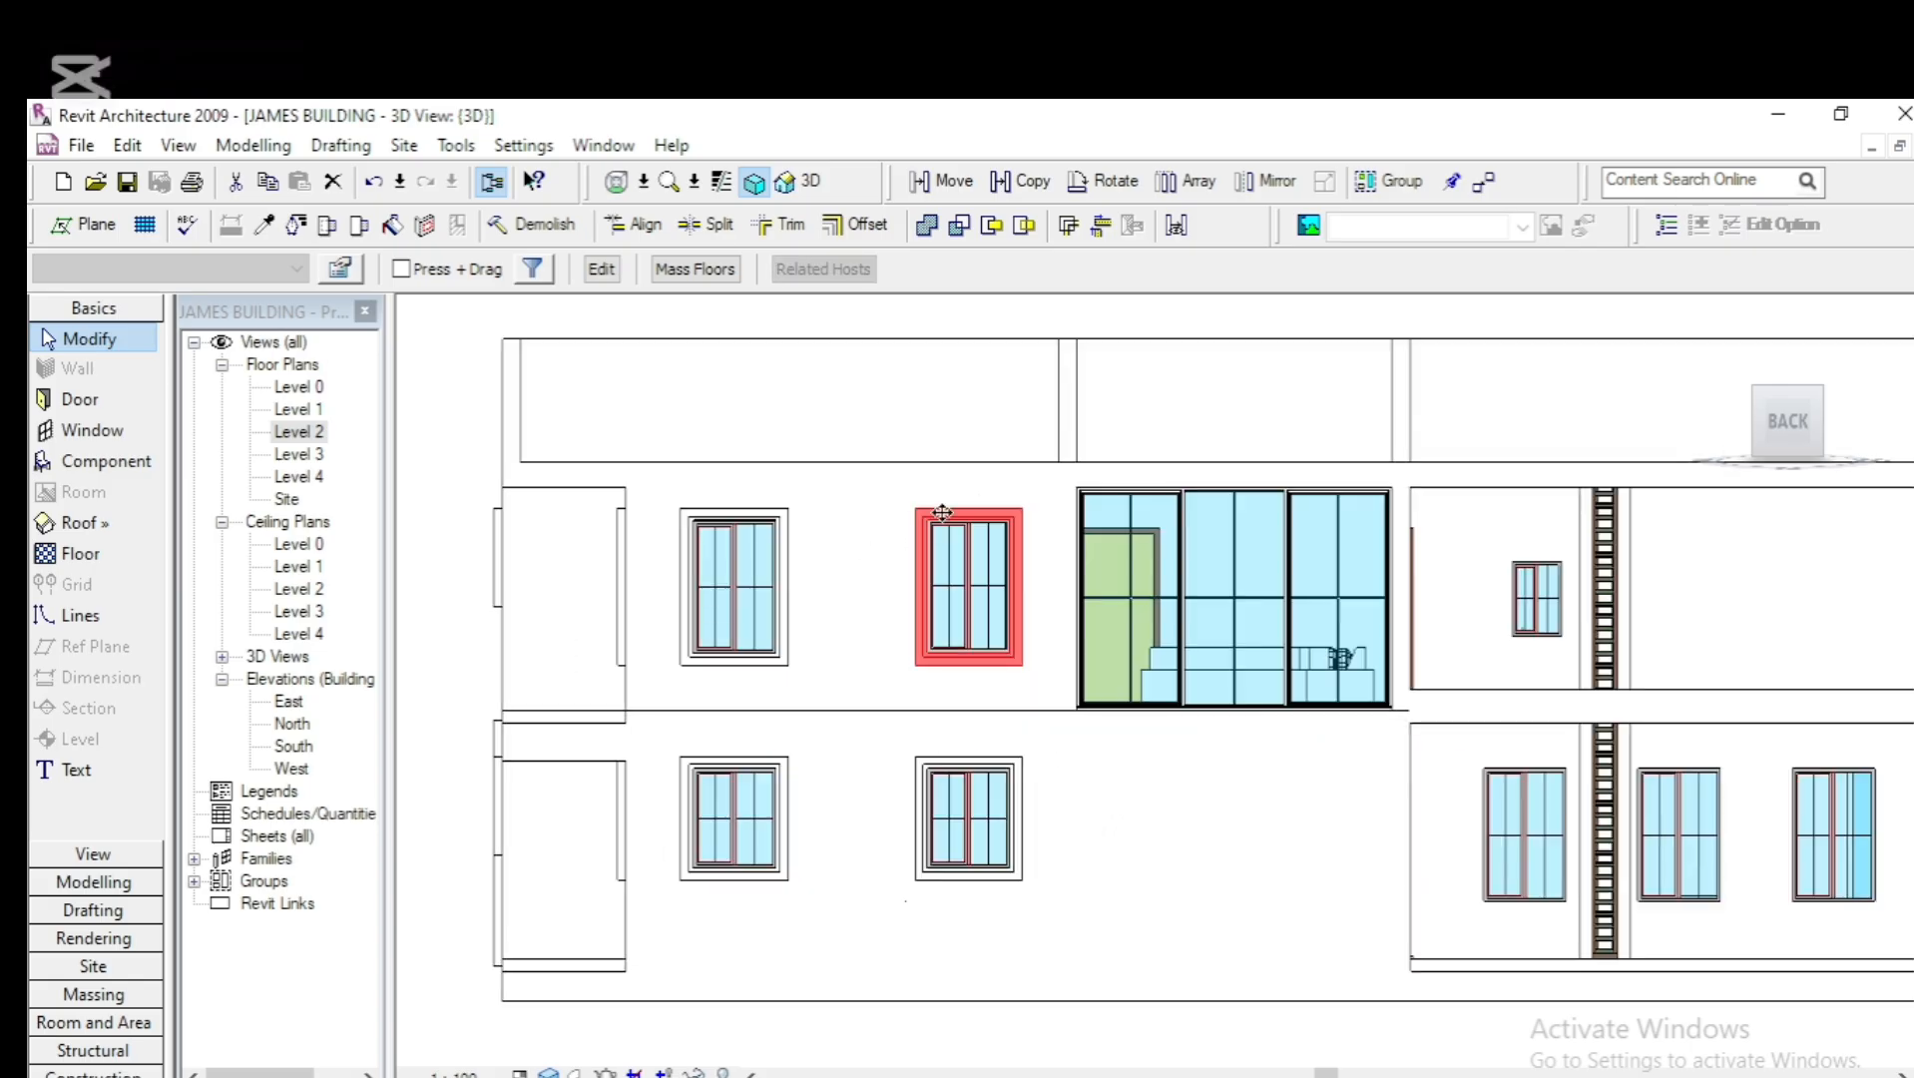
left_click(1015, 182)
left_click(971, 506)
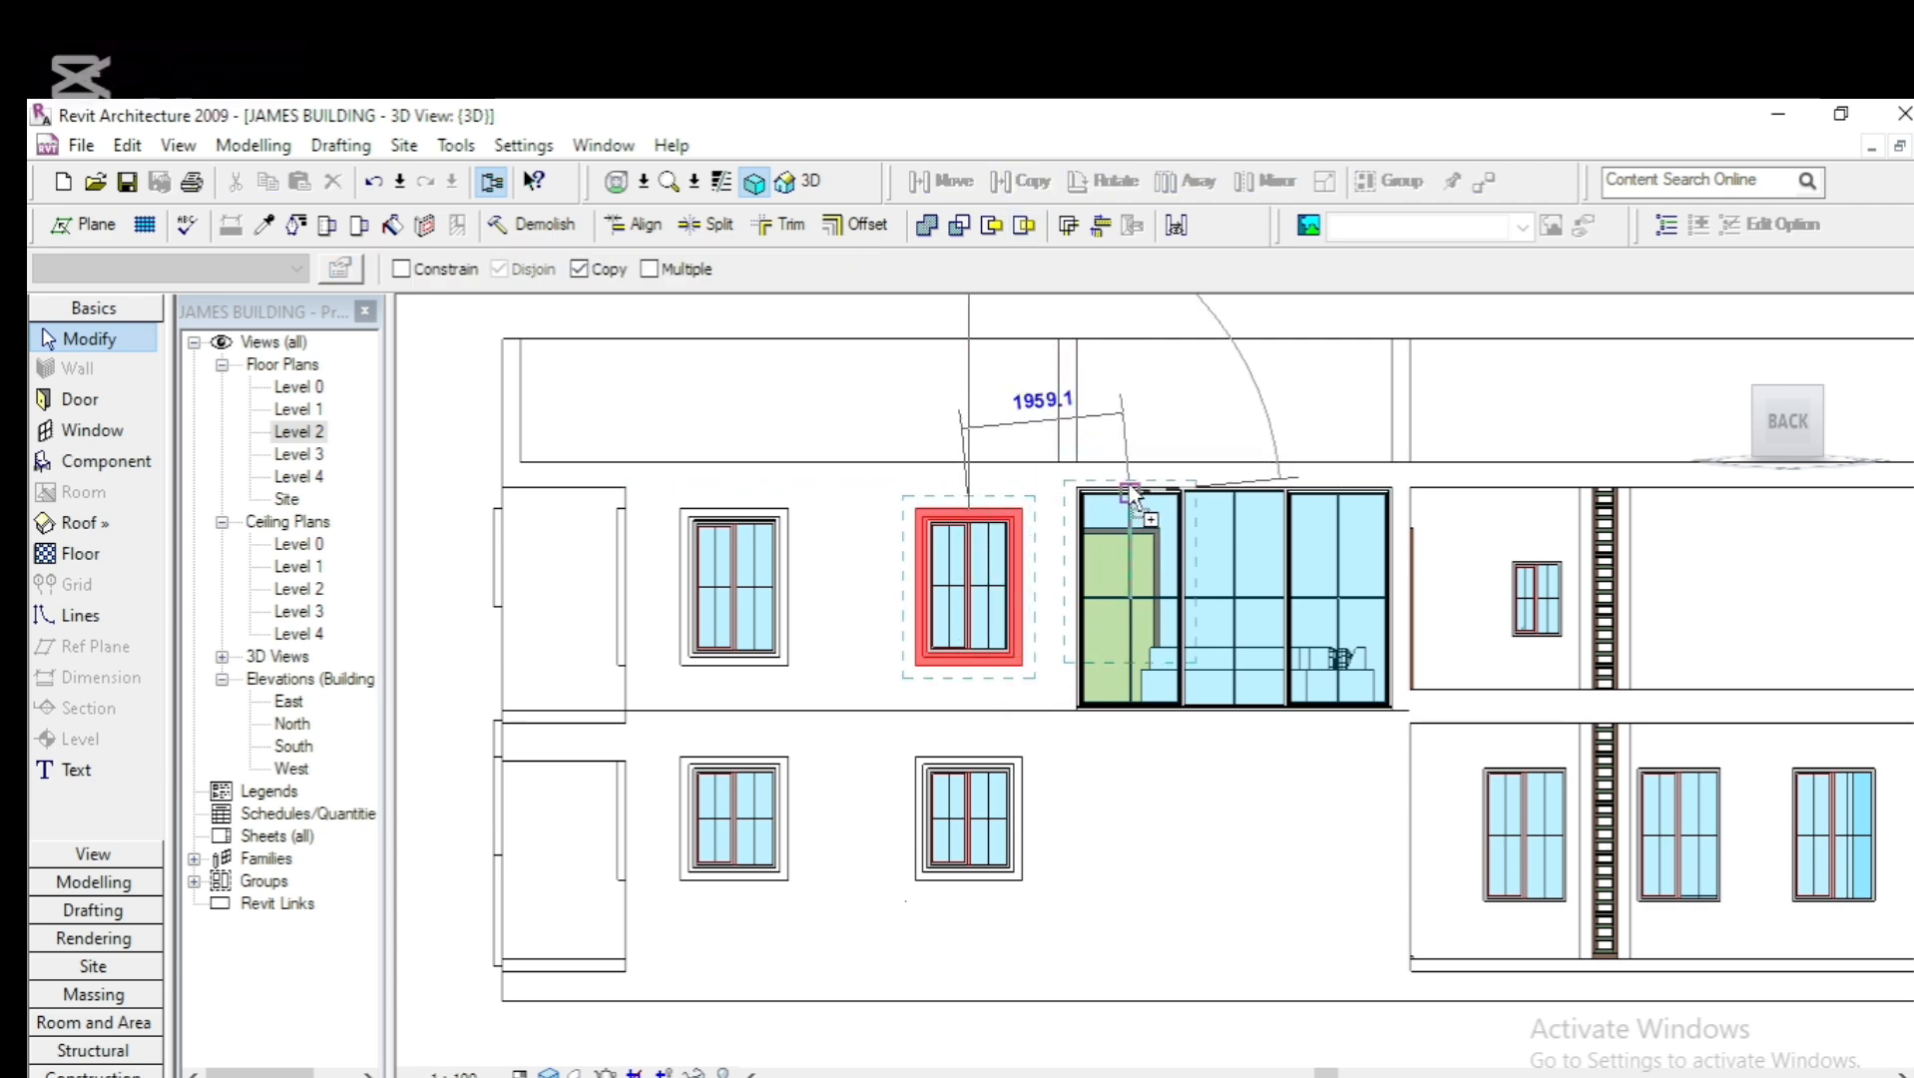
left_click(1135, 489)
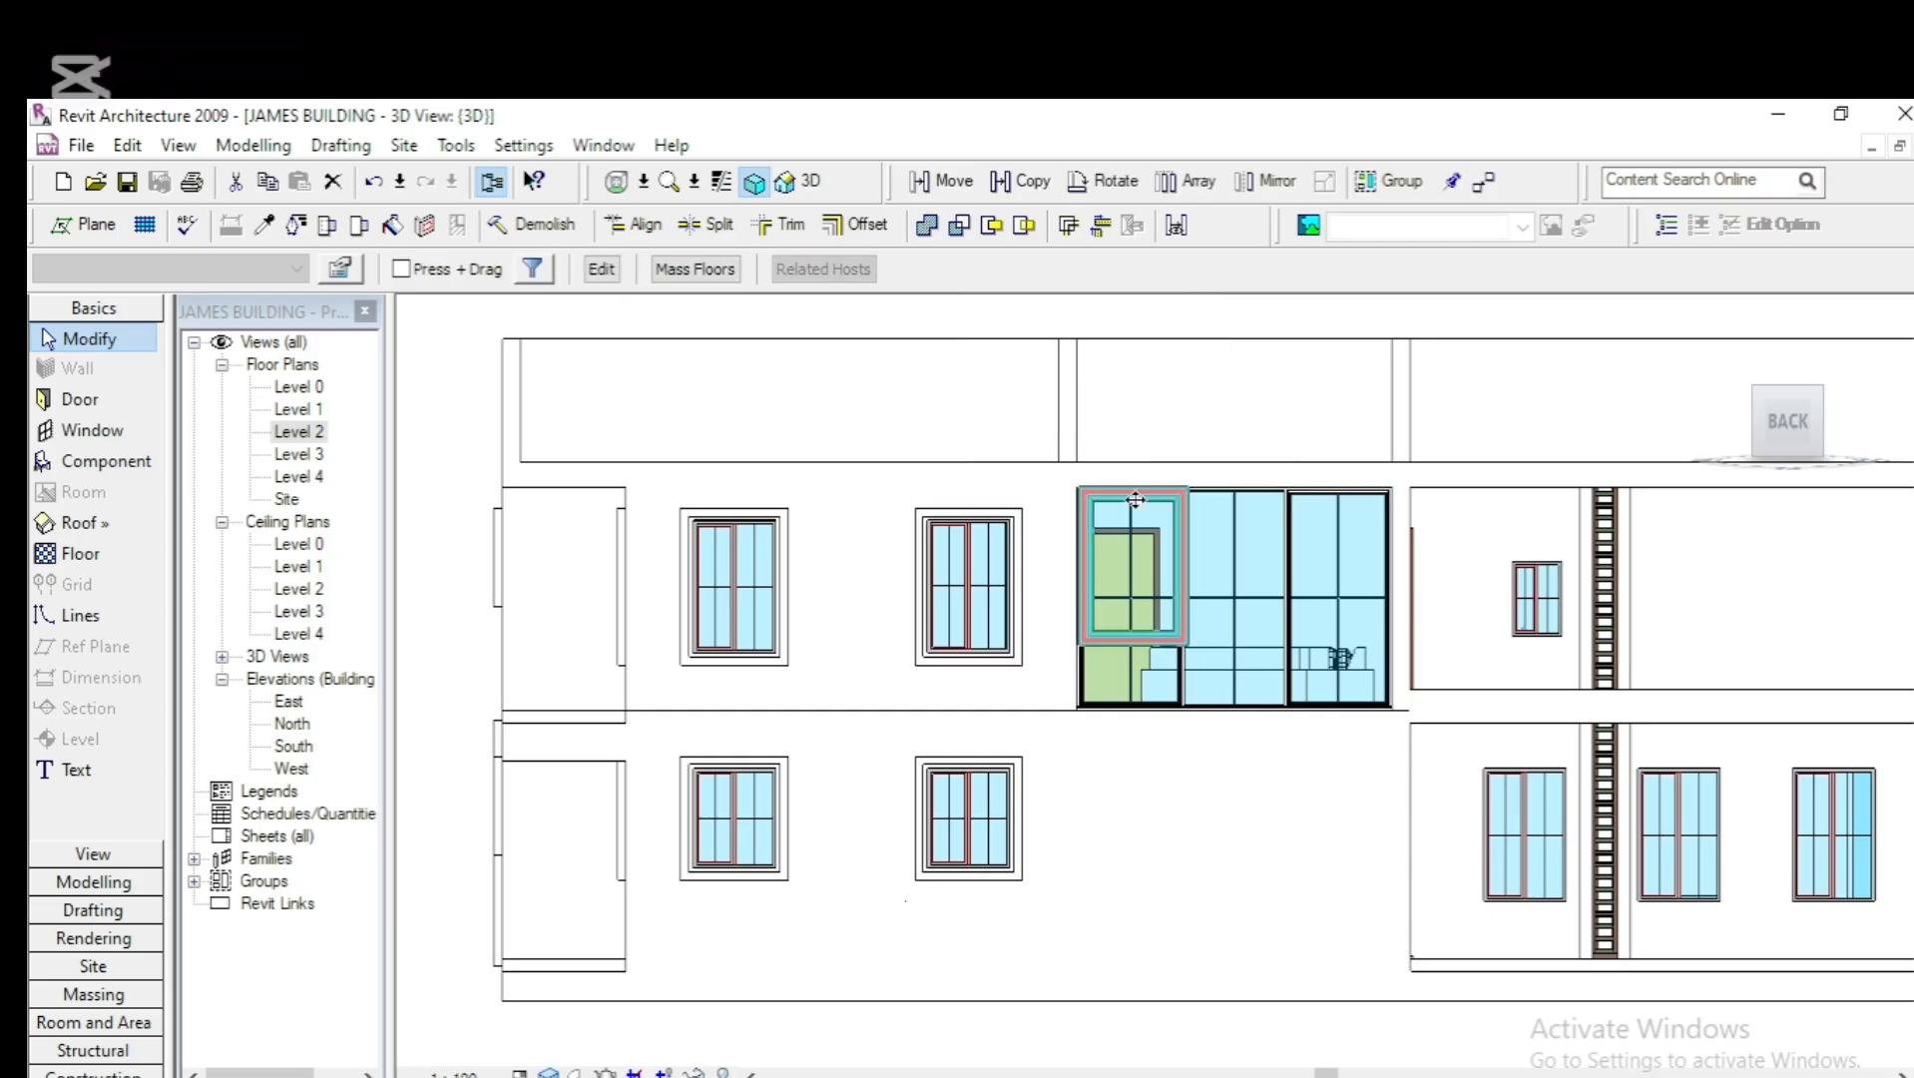
Nudge the copied frame mass up until the top of its opening meets the top edge of the large glazing
scroll(1136, 509, "up", 2)
scroll(1127, 526, "up", 2)
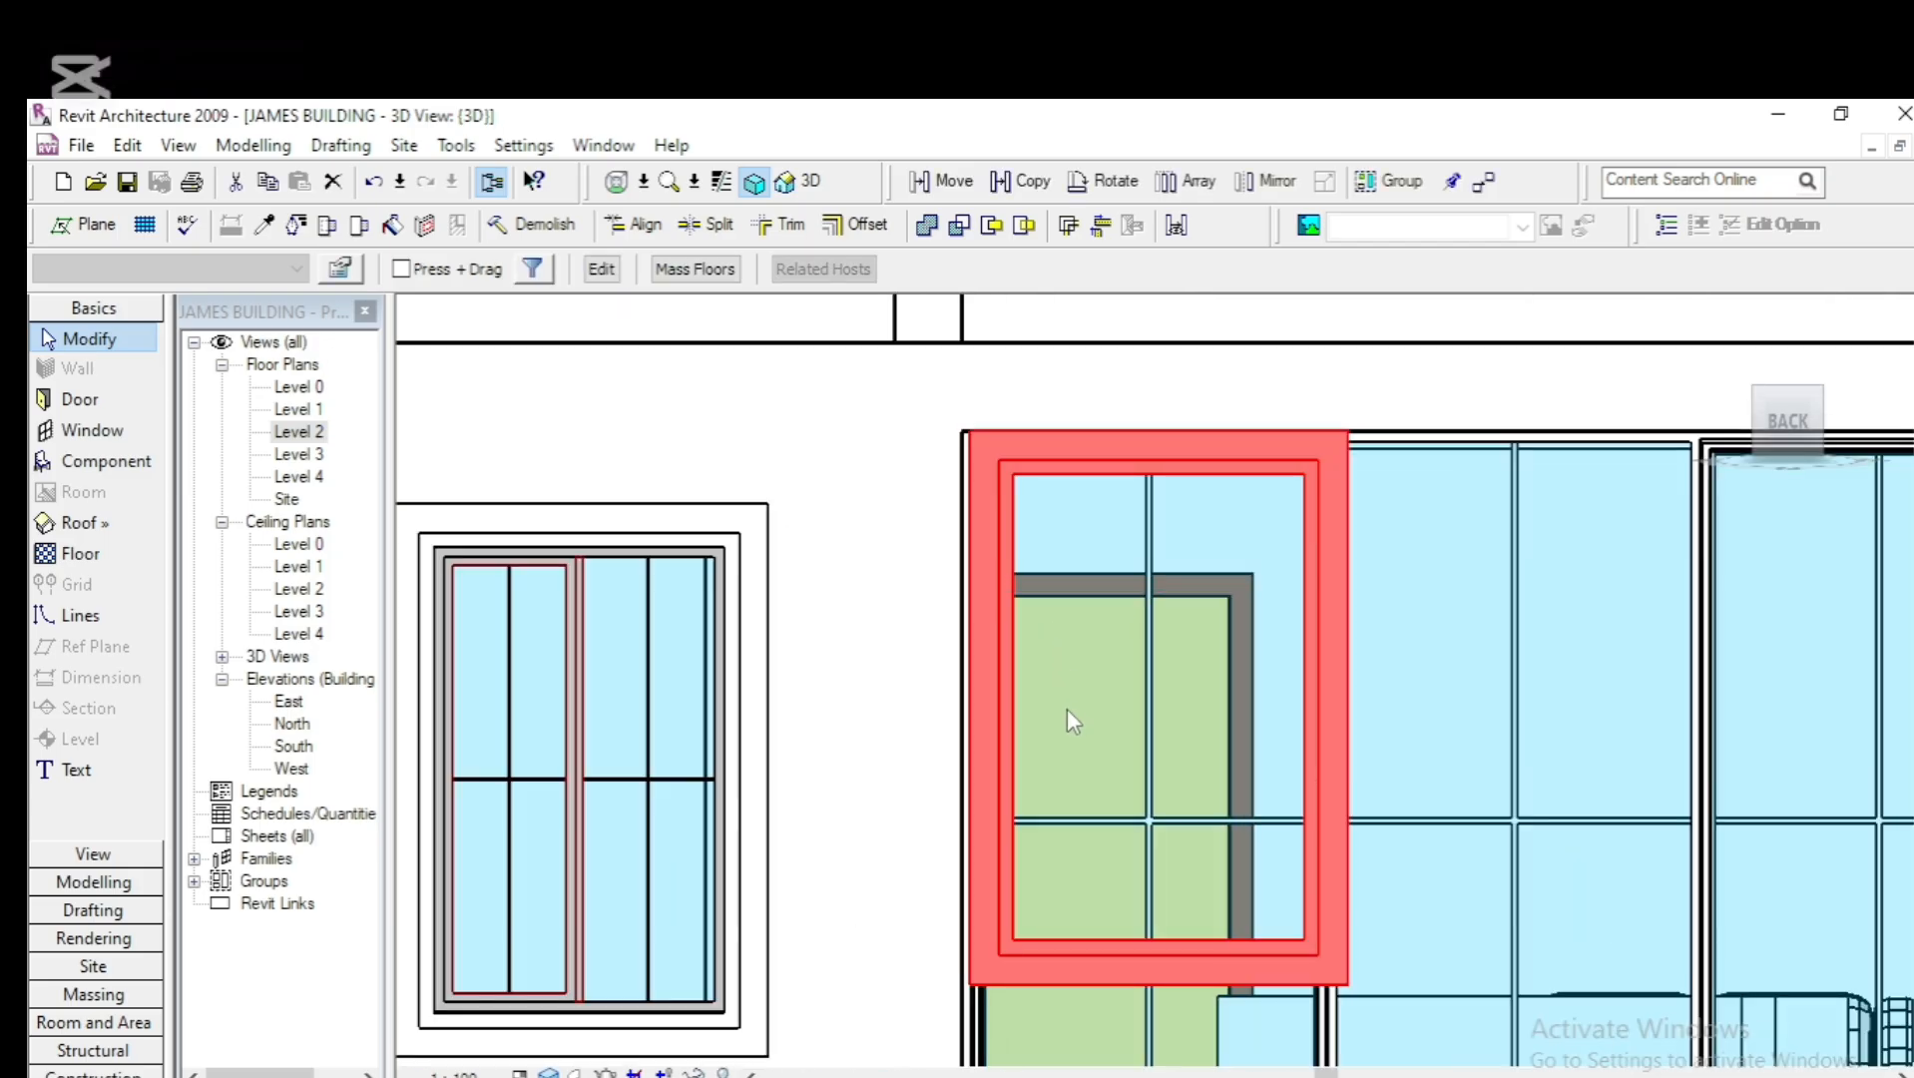
key("Up")
key("Up")
key("Up")
key("Up")
key("Up")
key("Up")
key("Up")
key("Up")
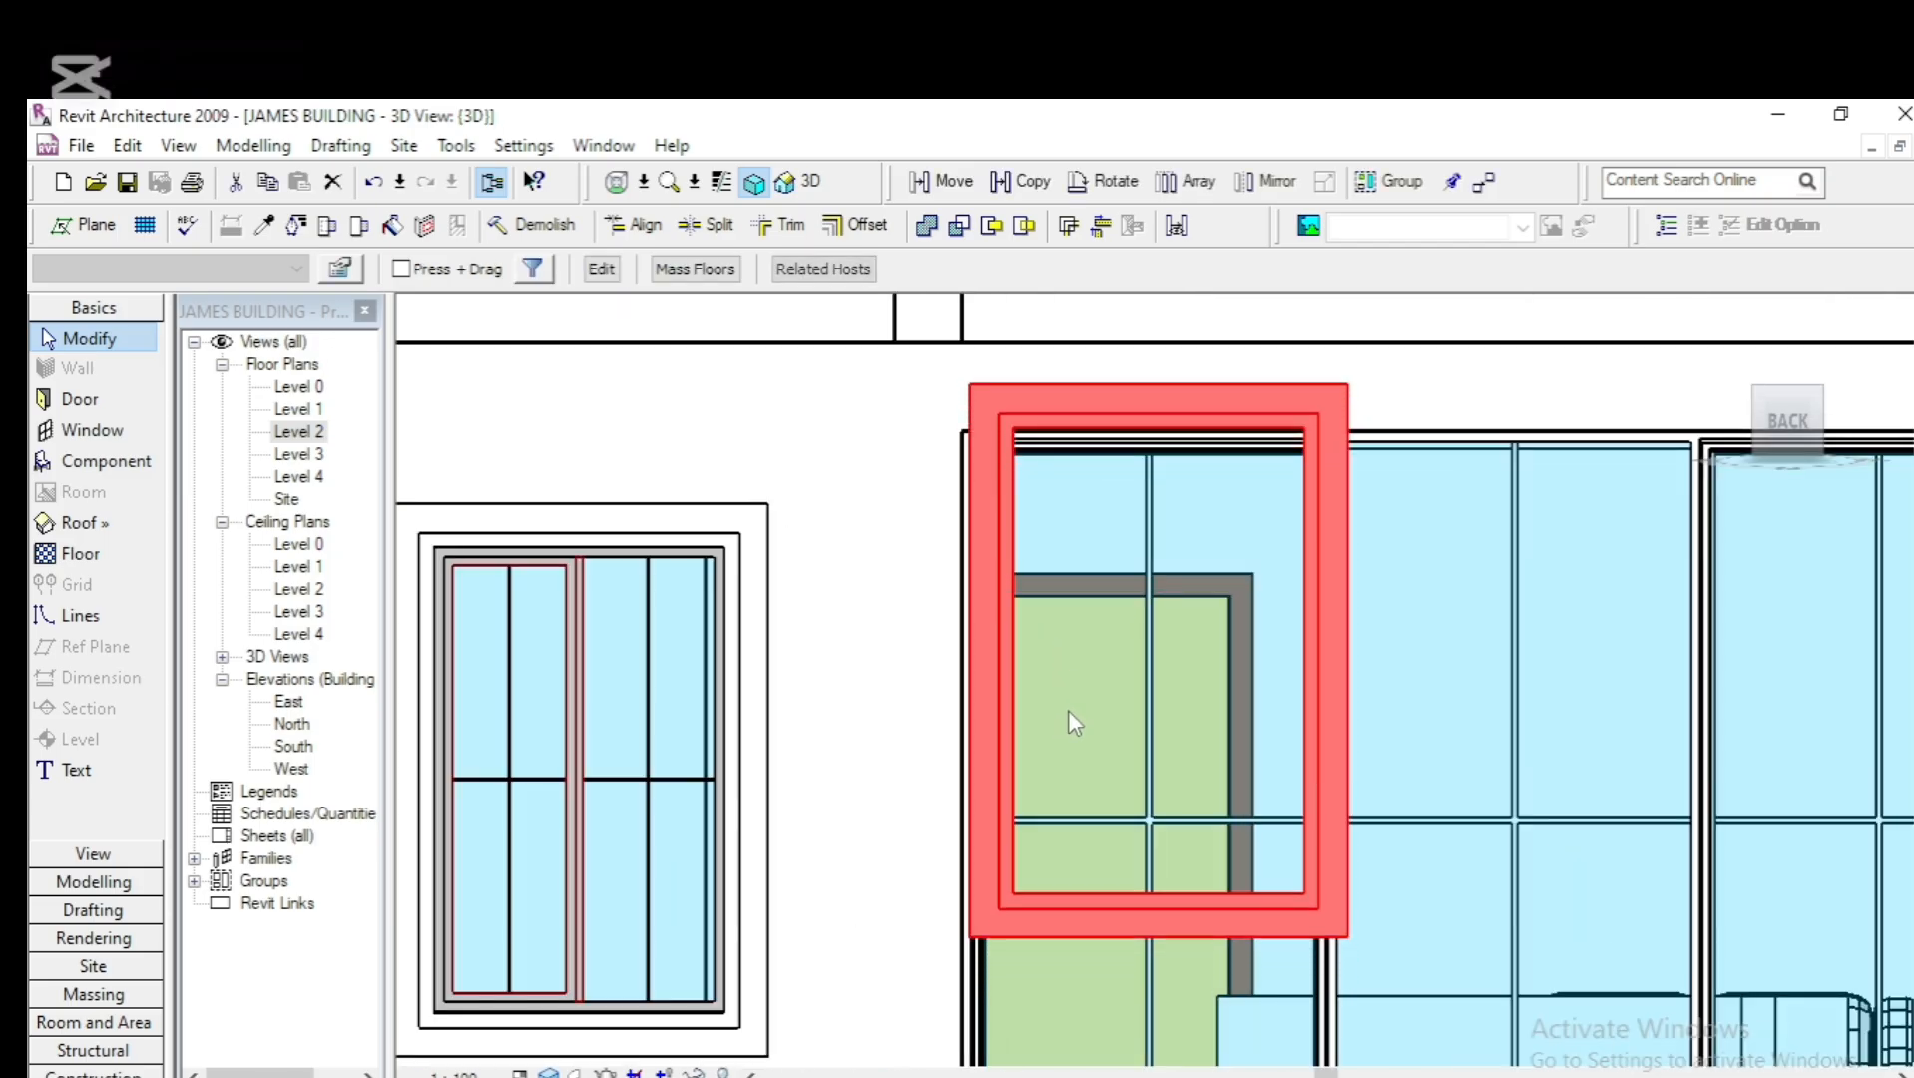
key("Down")
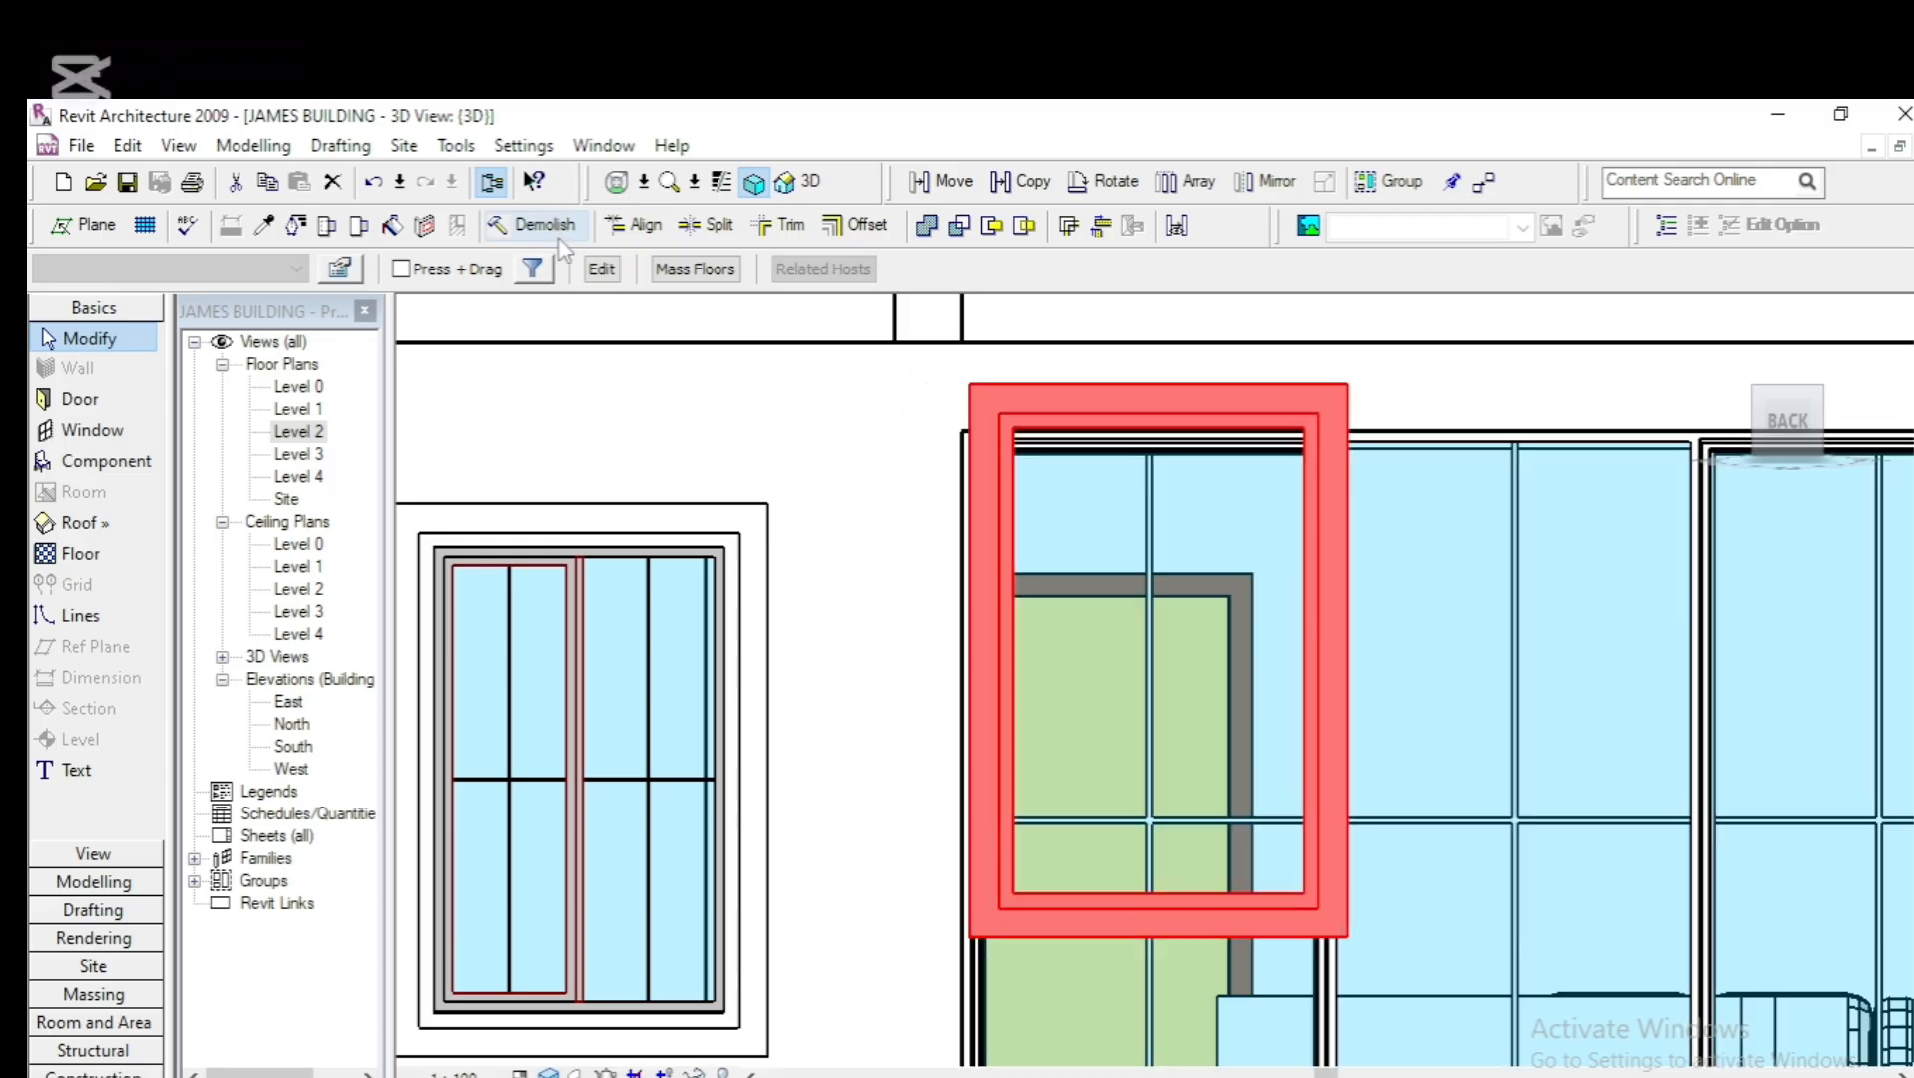
Edit the copied frame mass's sweep path and widen it to about 3800 mm so its sides meet both outer edges of the large glazing
left_click(601, 268)
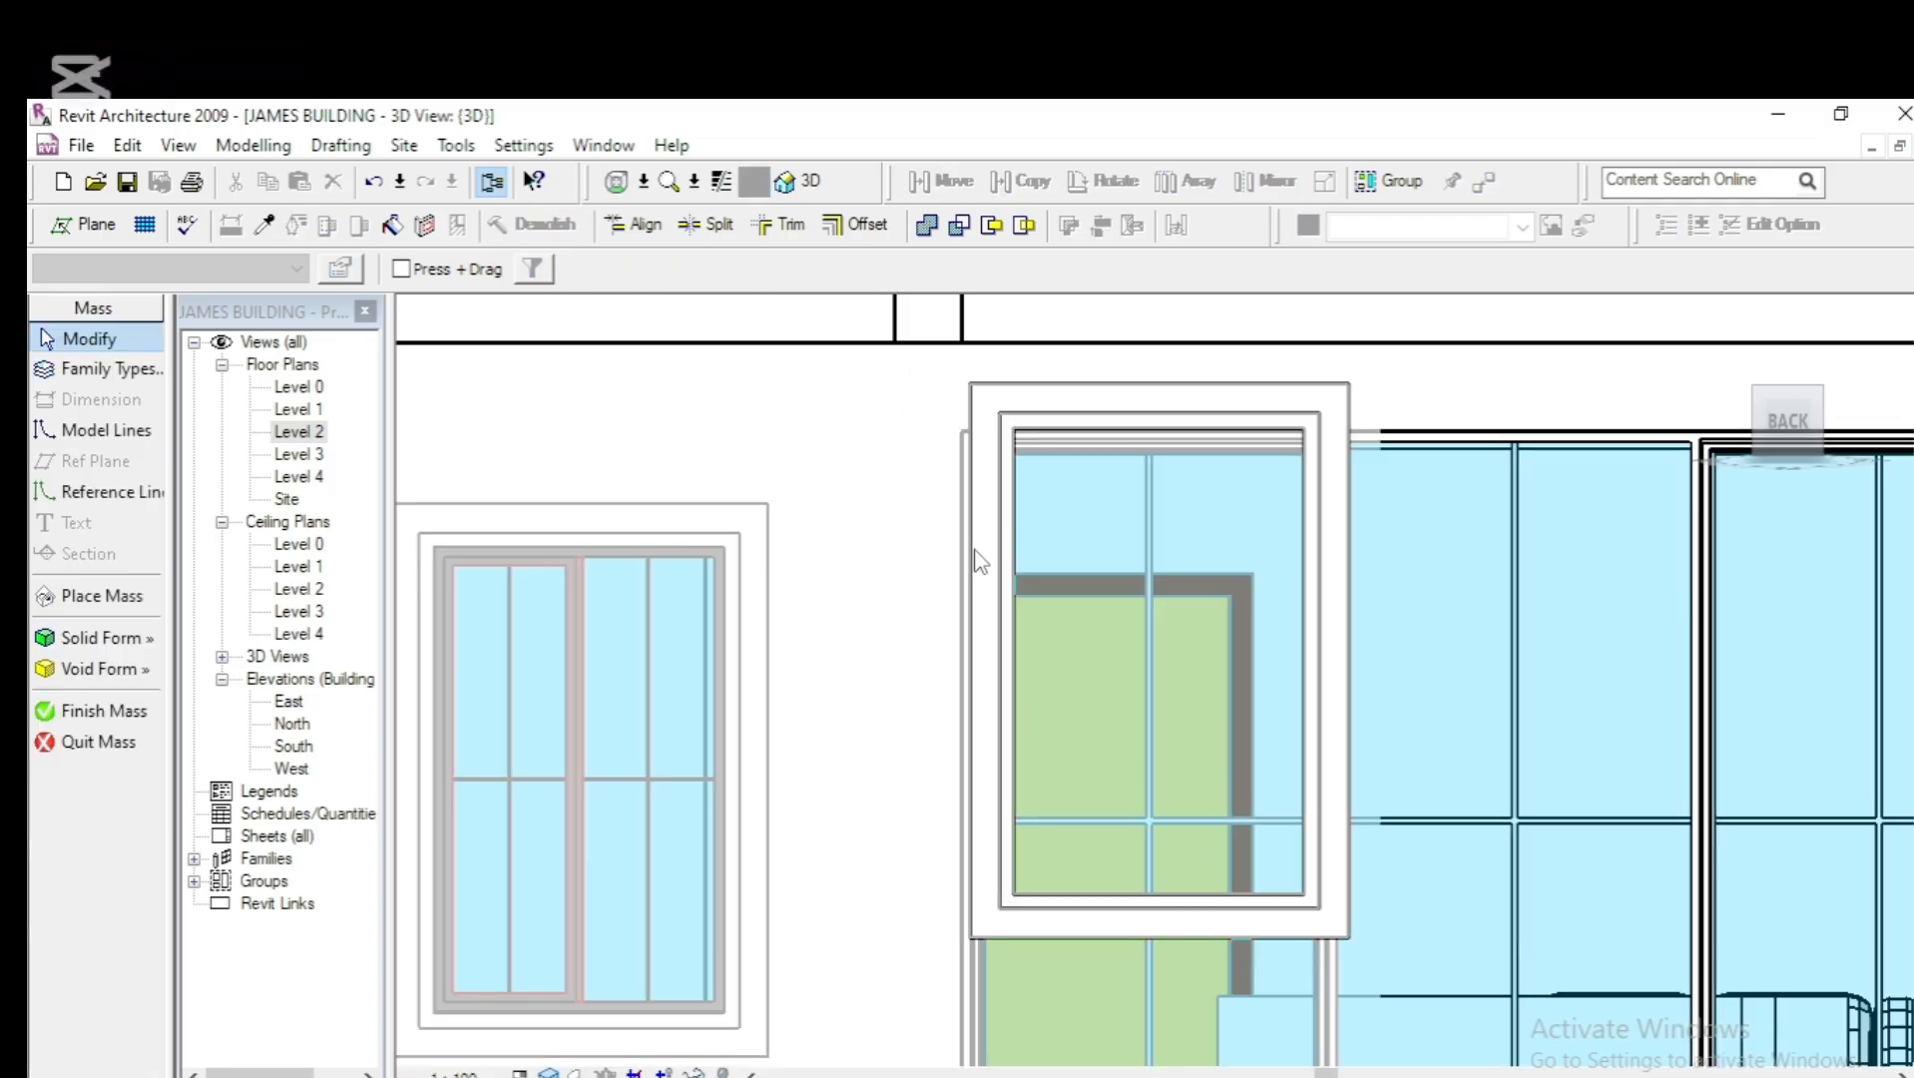
left_click(978, 561)
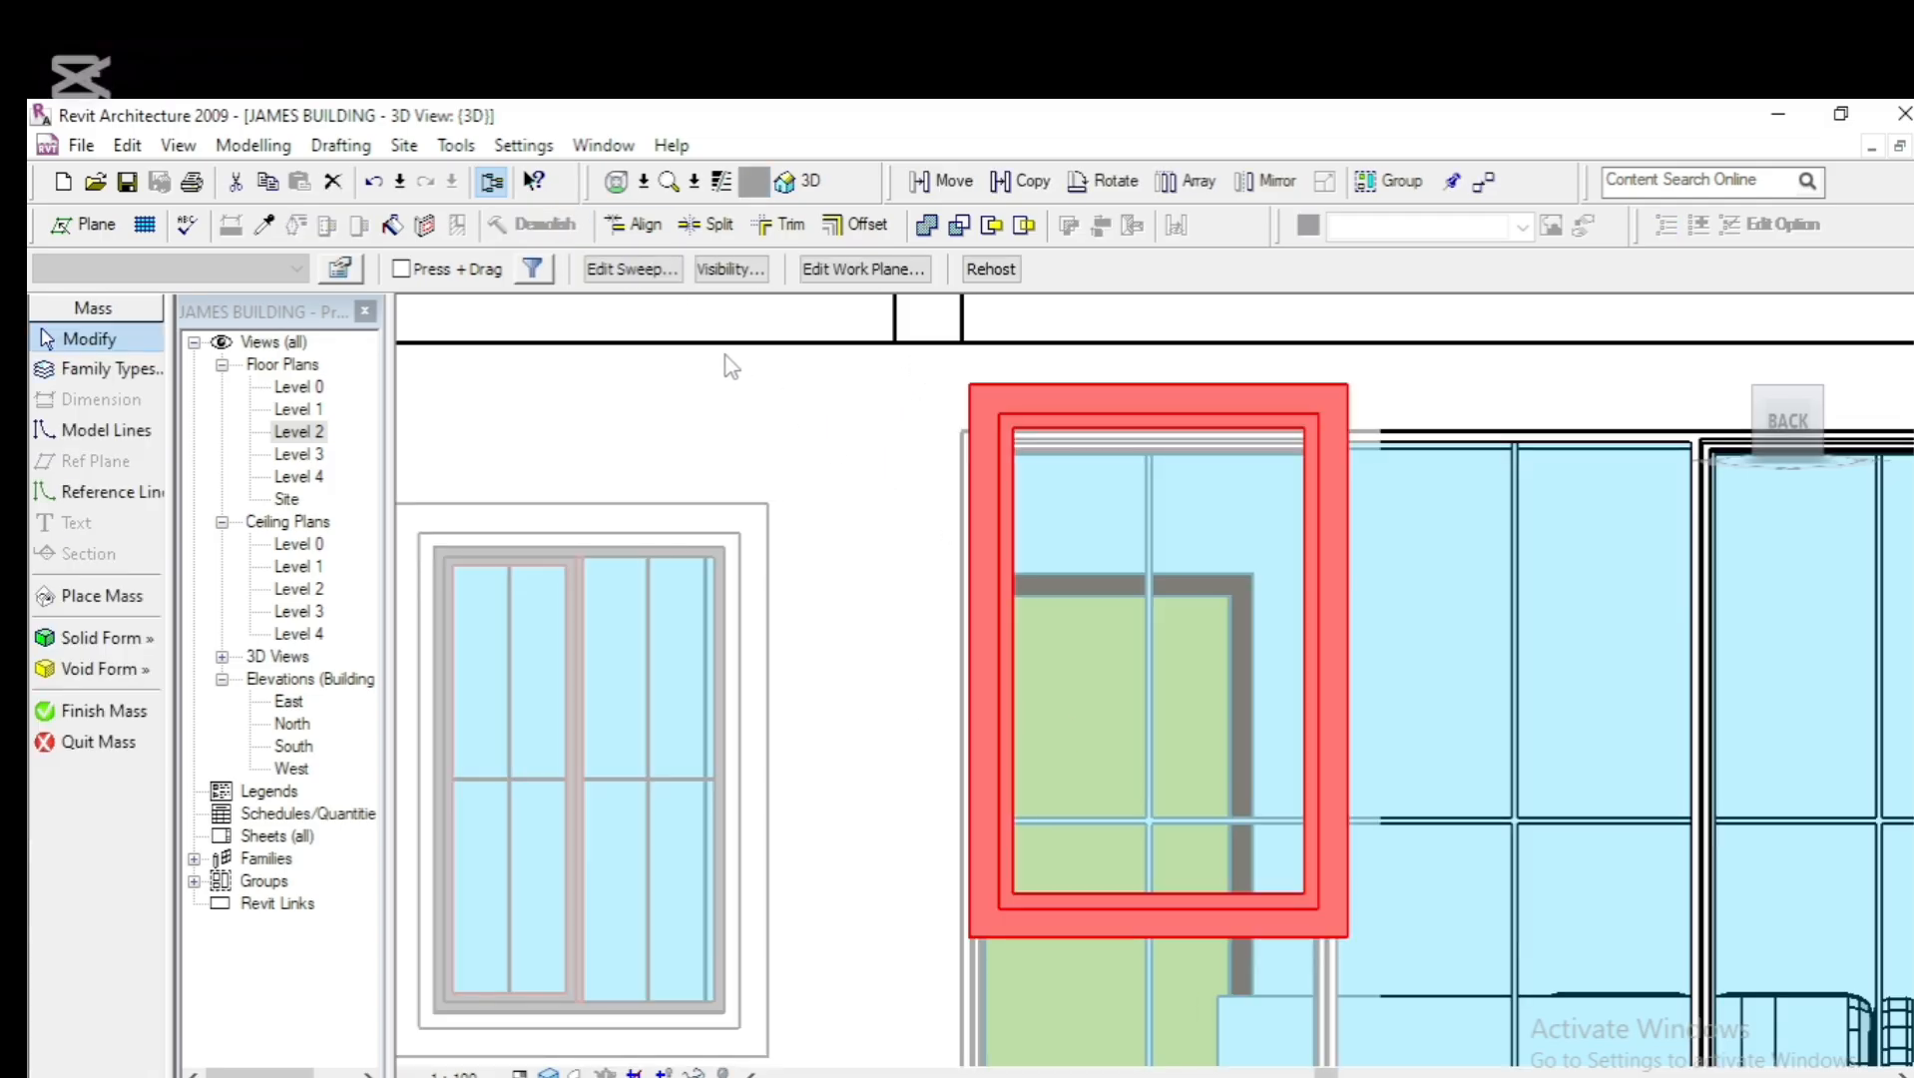
left_click(639, 269)
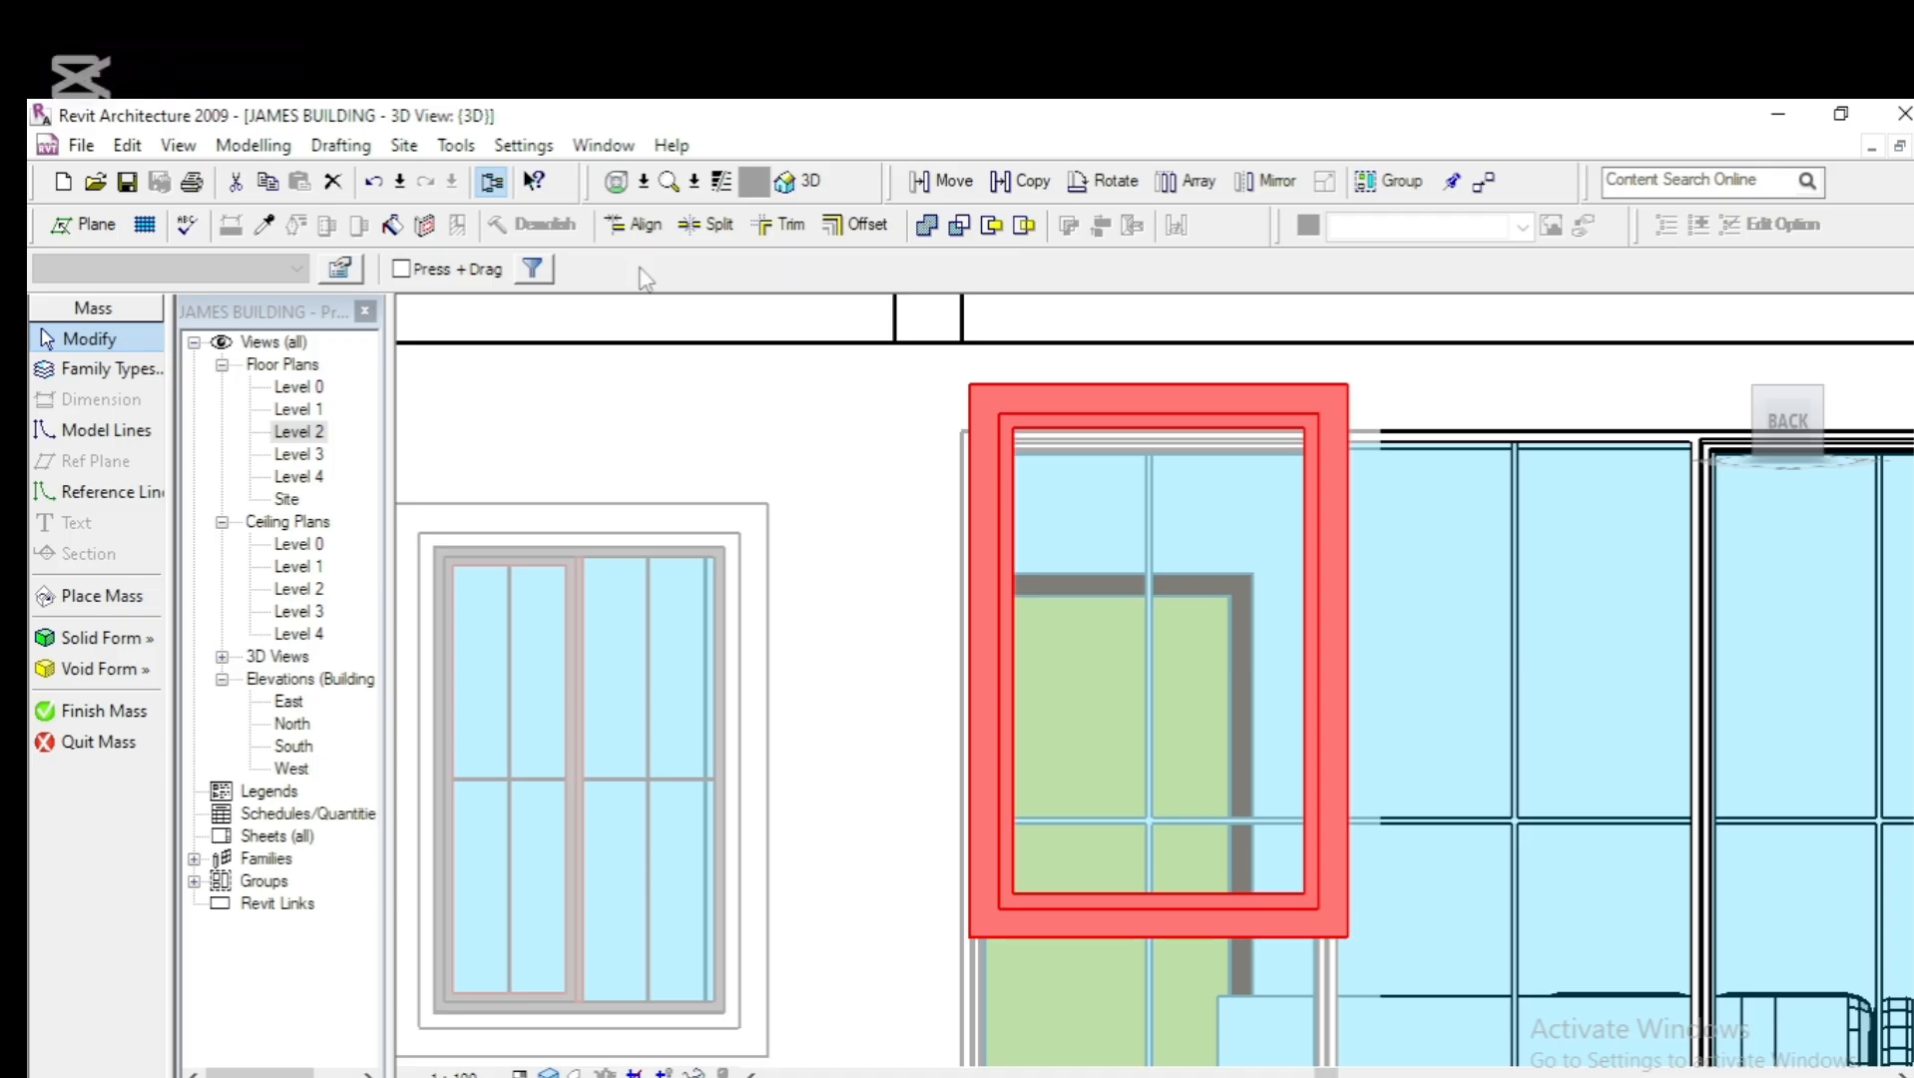
left_click(1011, 553)
left_click(594, 271)
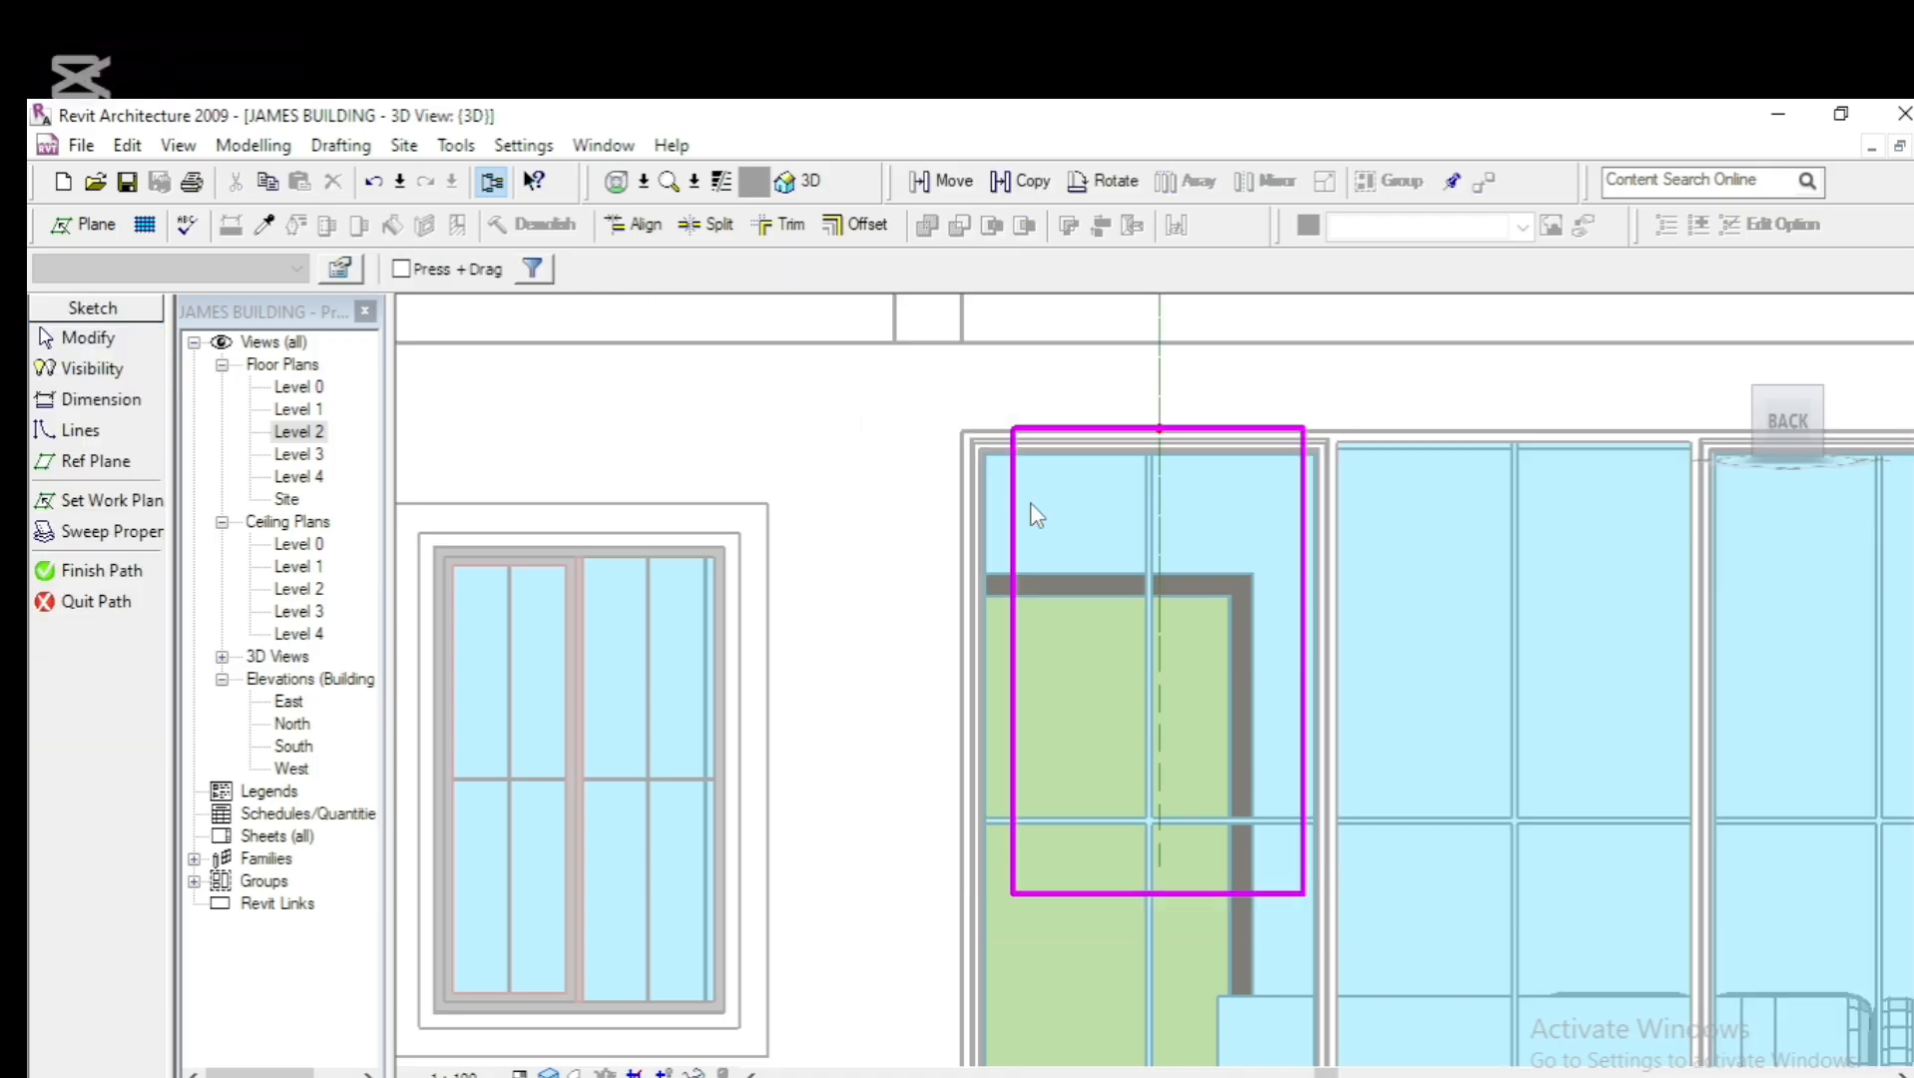
left_click(1014, 555)
mouse_move(1018, 557)
left_mouse_down()
mouse_move(910, 554)
mouse_move(964, 560)
left_mouse_up()
scroll(863, 559, "down", 3)
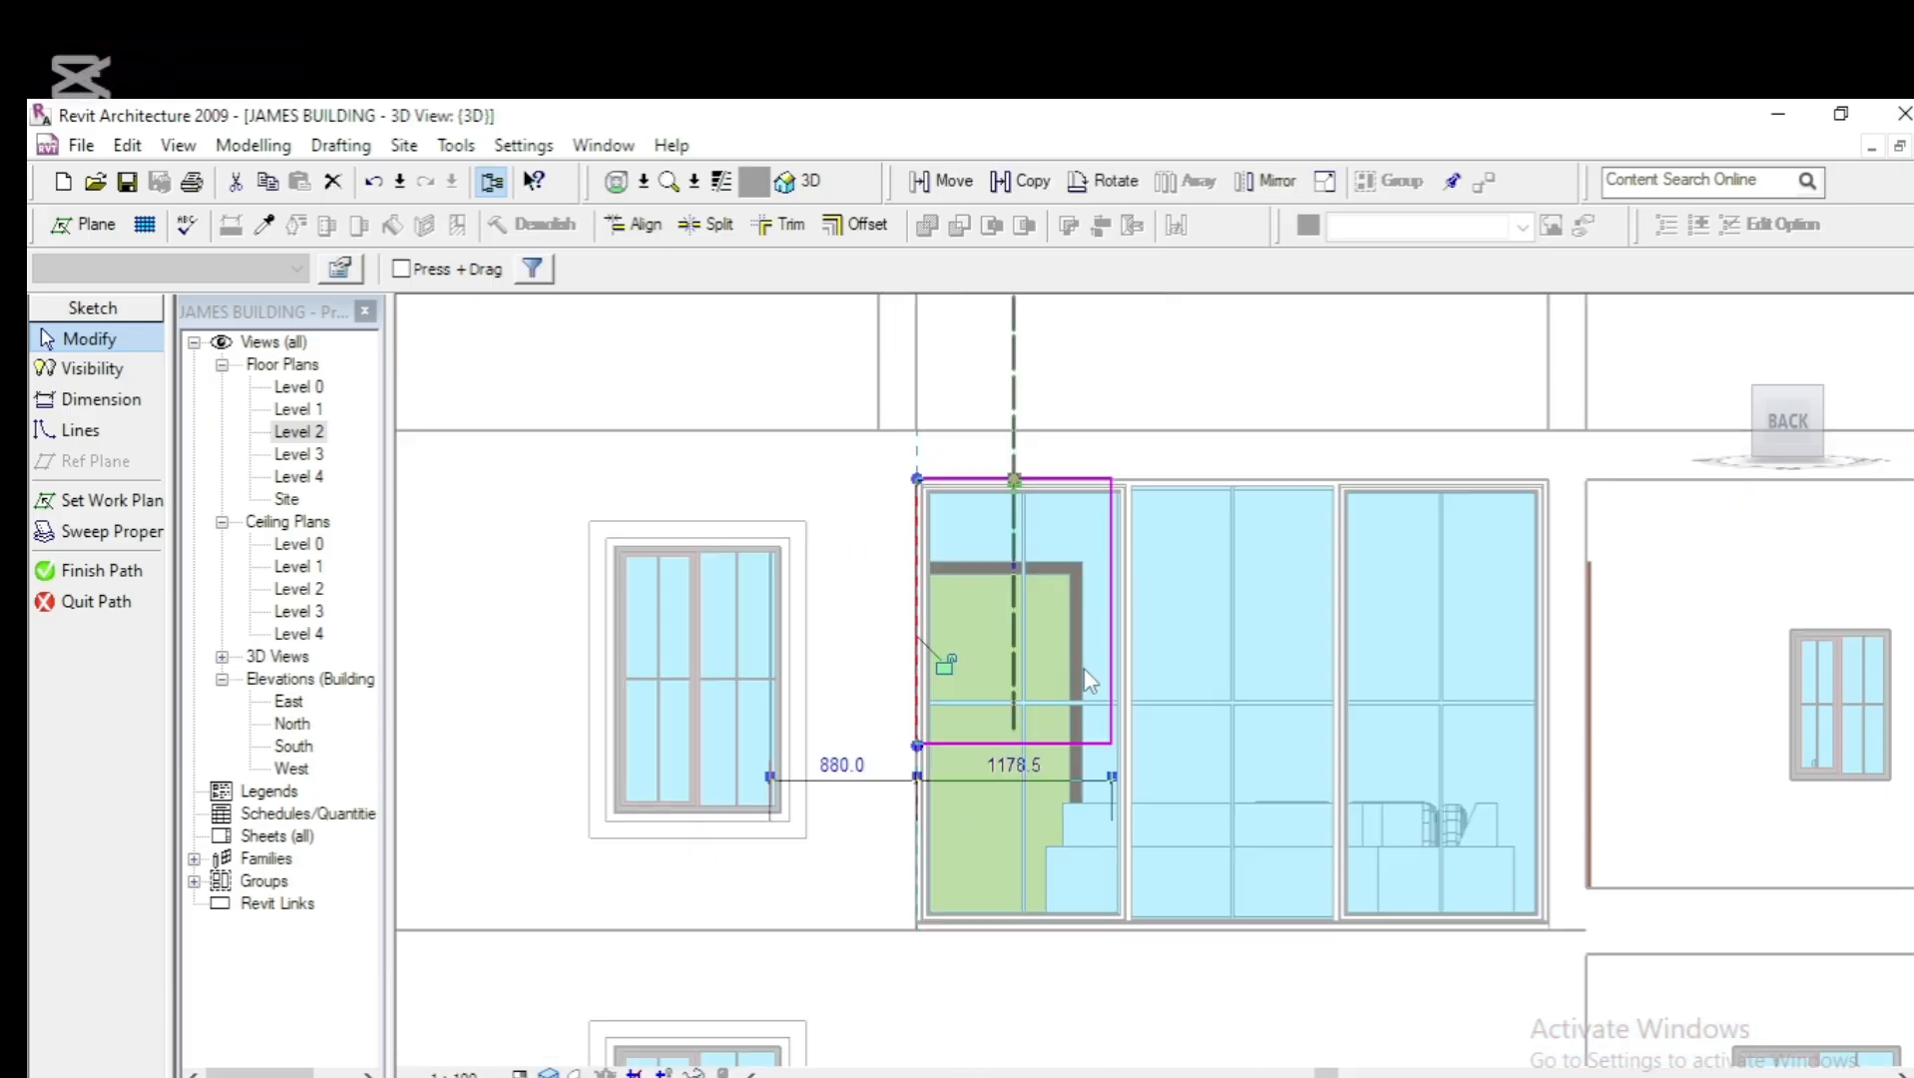
left_click(1111, 651)
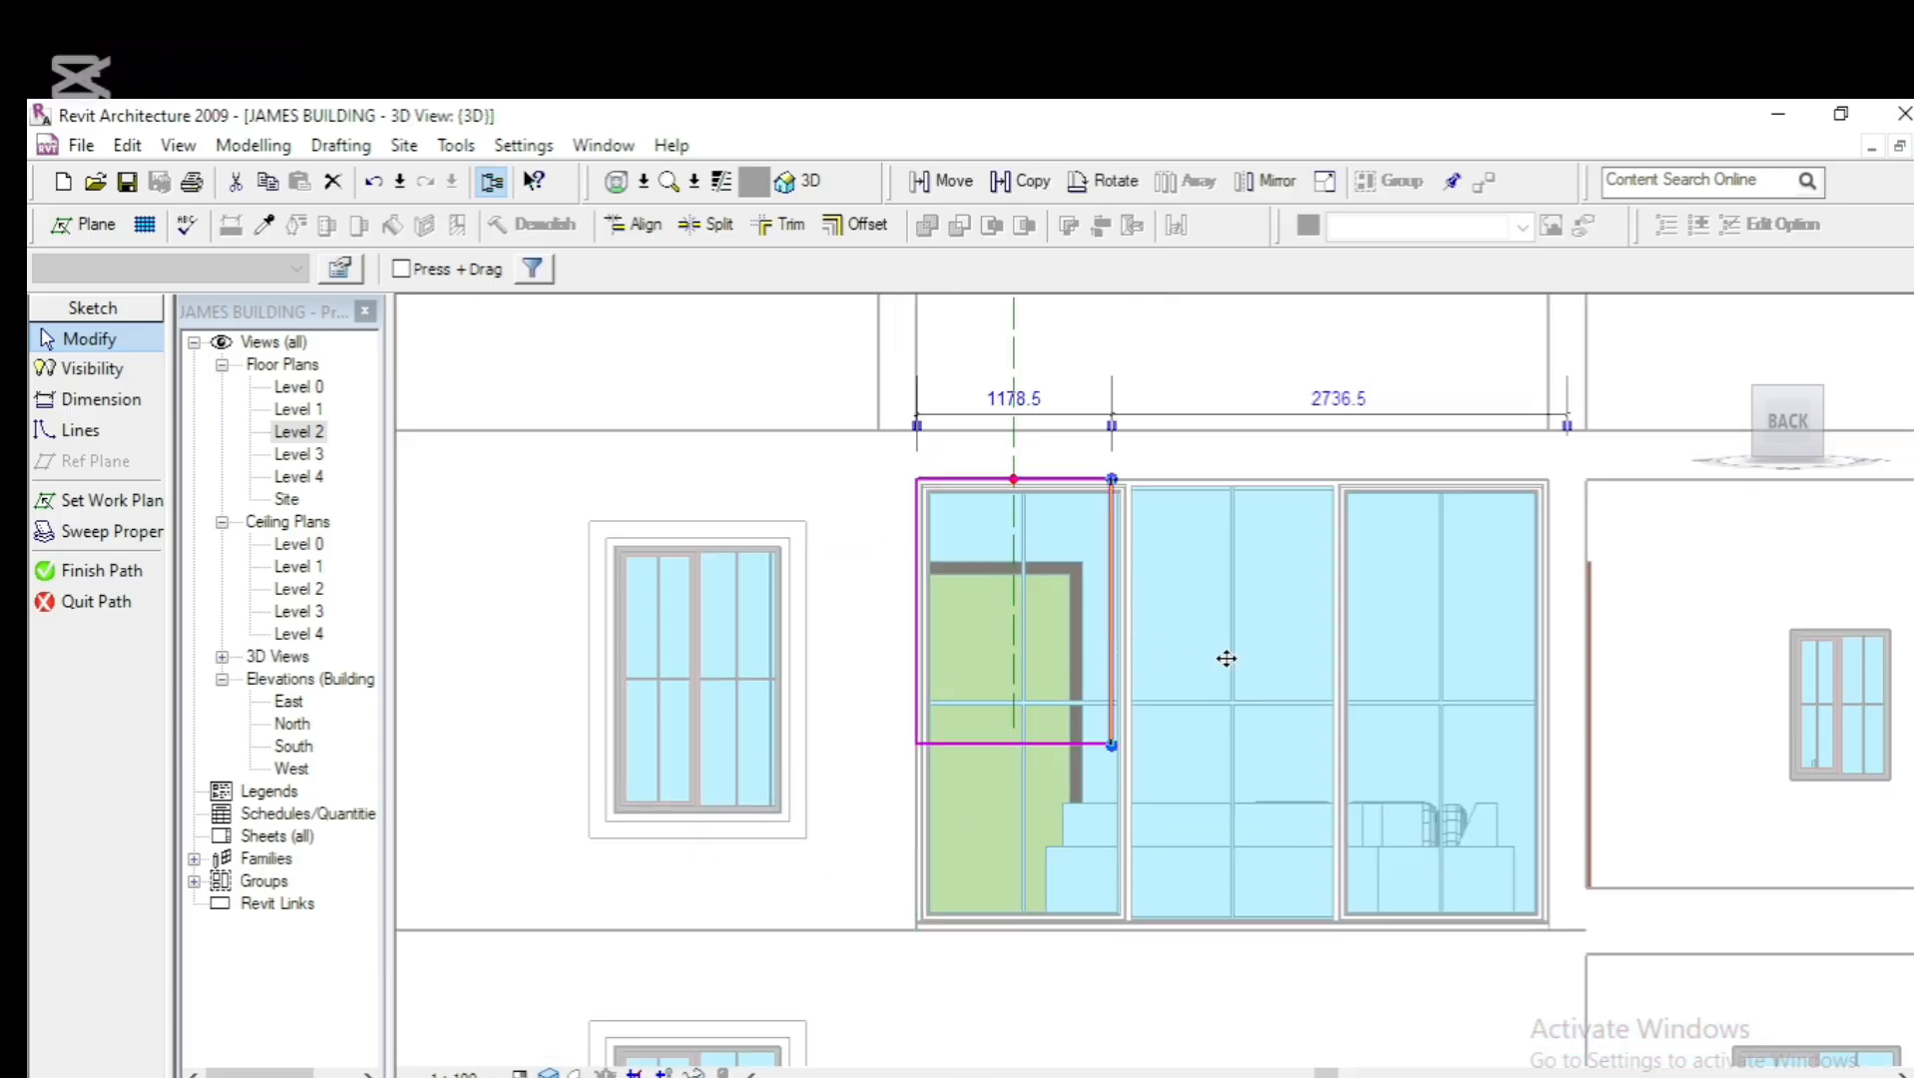
mouse_move(1226, 659)
left_mouse_down()
mouse_move(1575, 675)
mouse_move(1553, 682)
left_mouse_up()
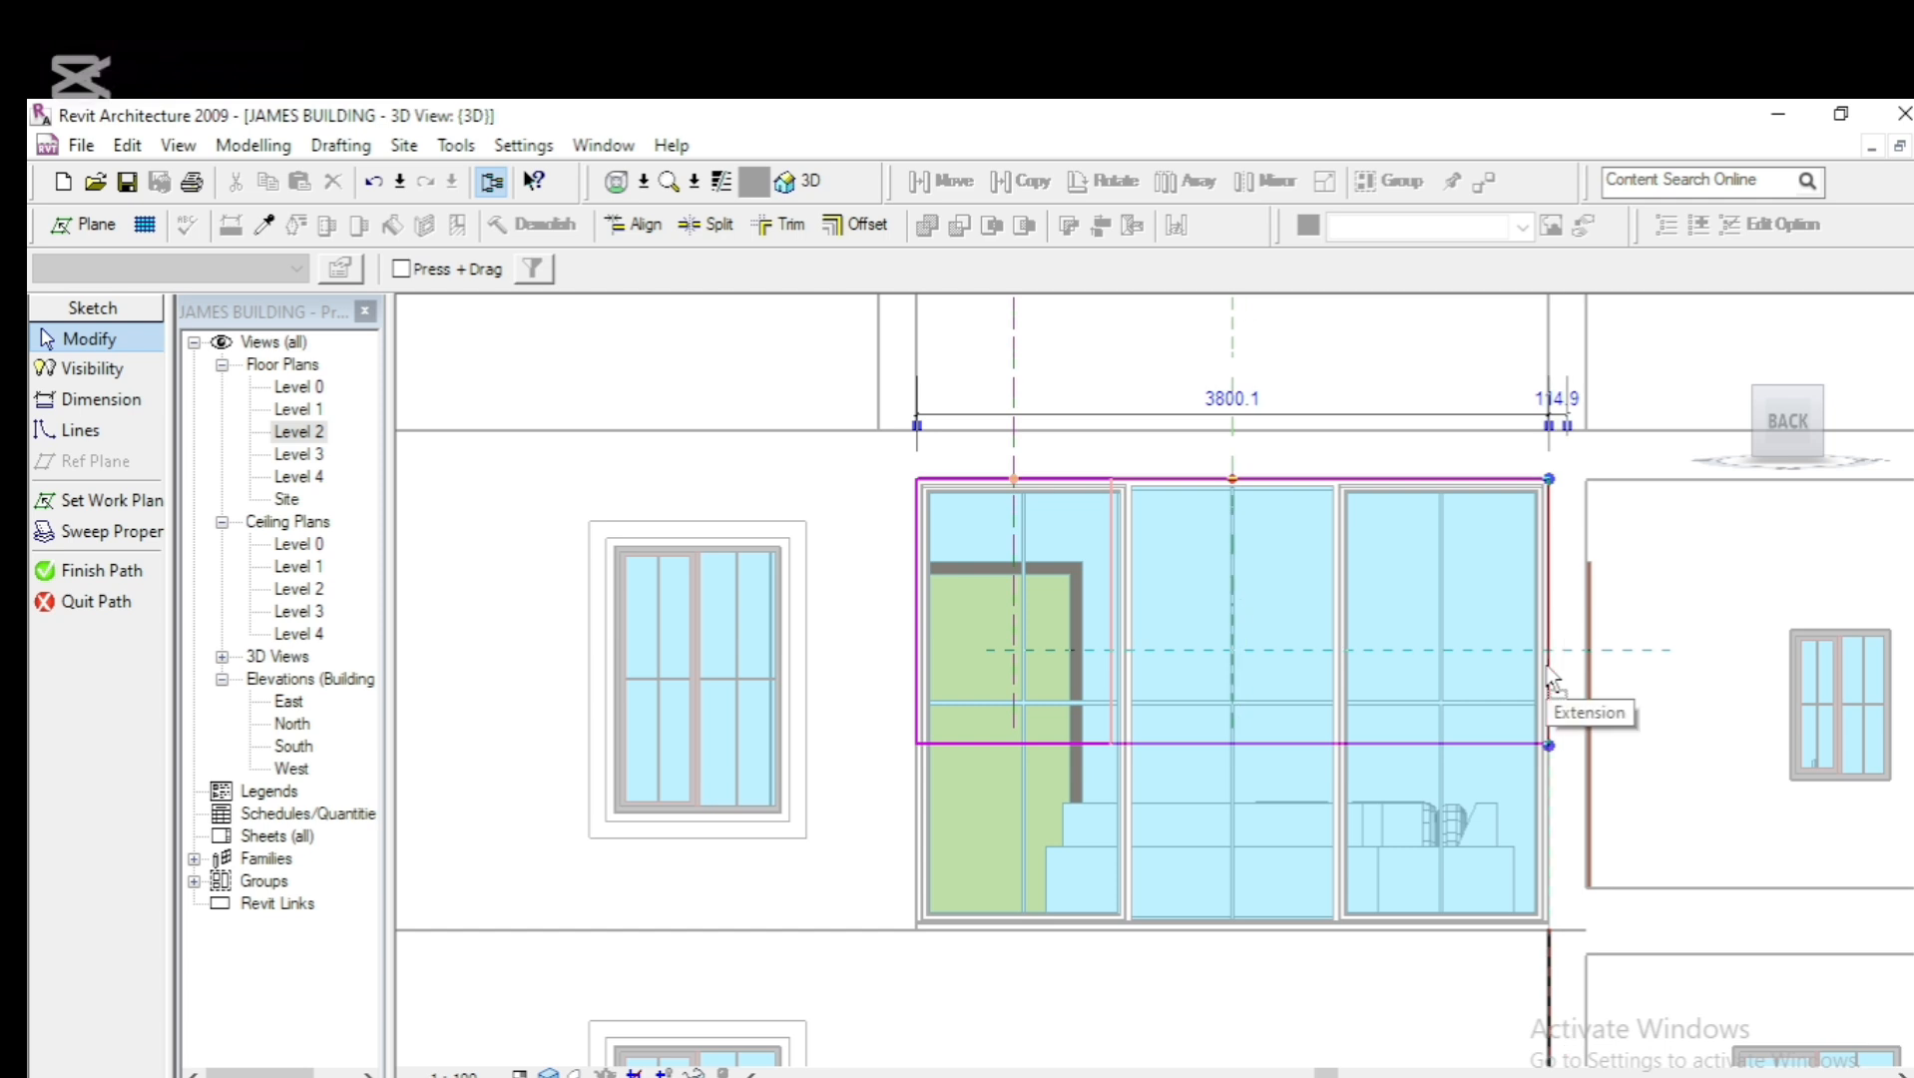
Lower the sweep path's bottom line to the large glazing's bottom edge, about 2700 mm high, and finish the mass
left_click(1365, 746)
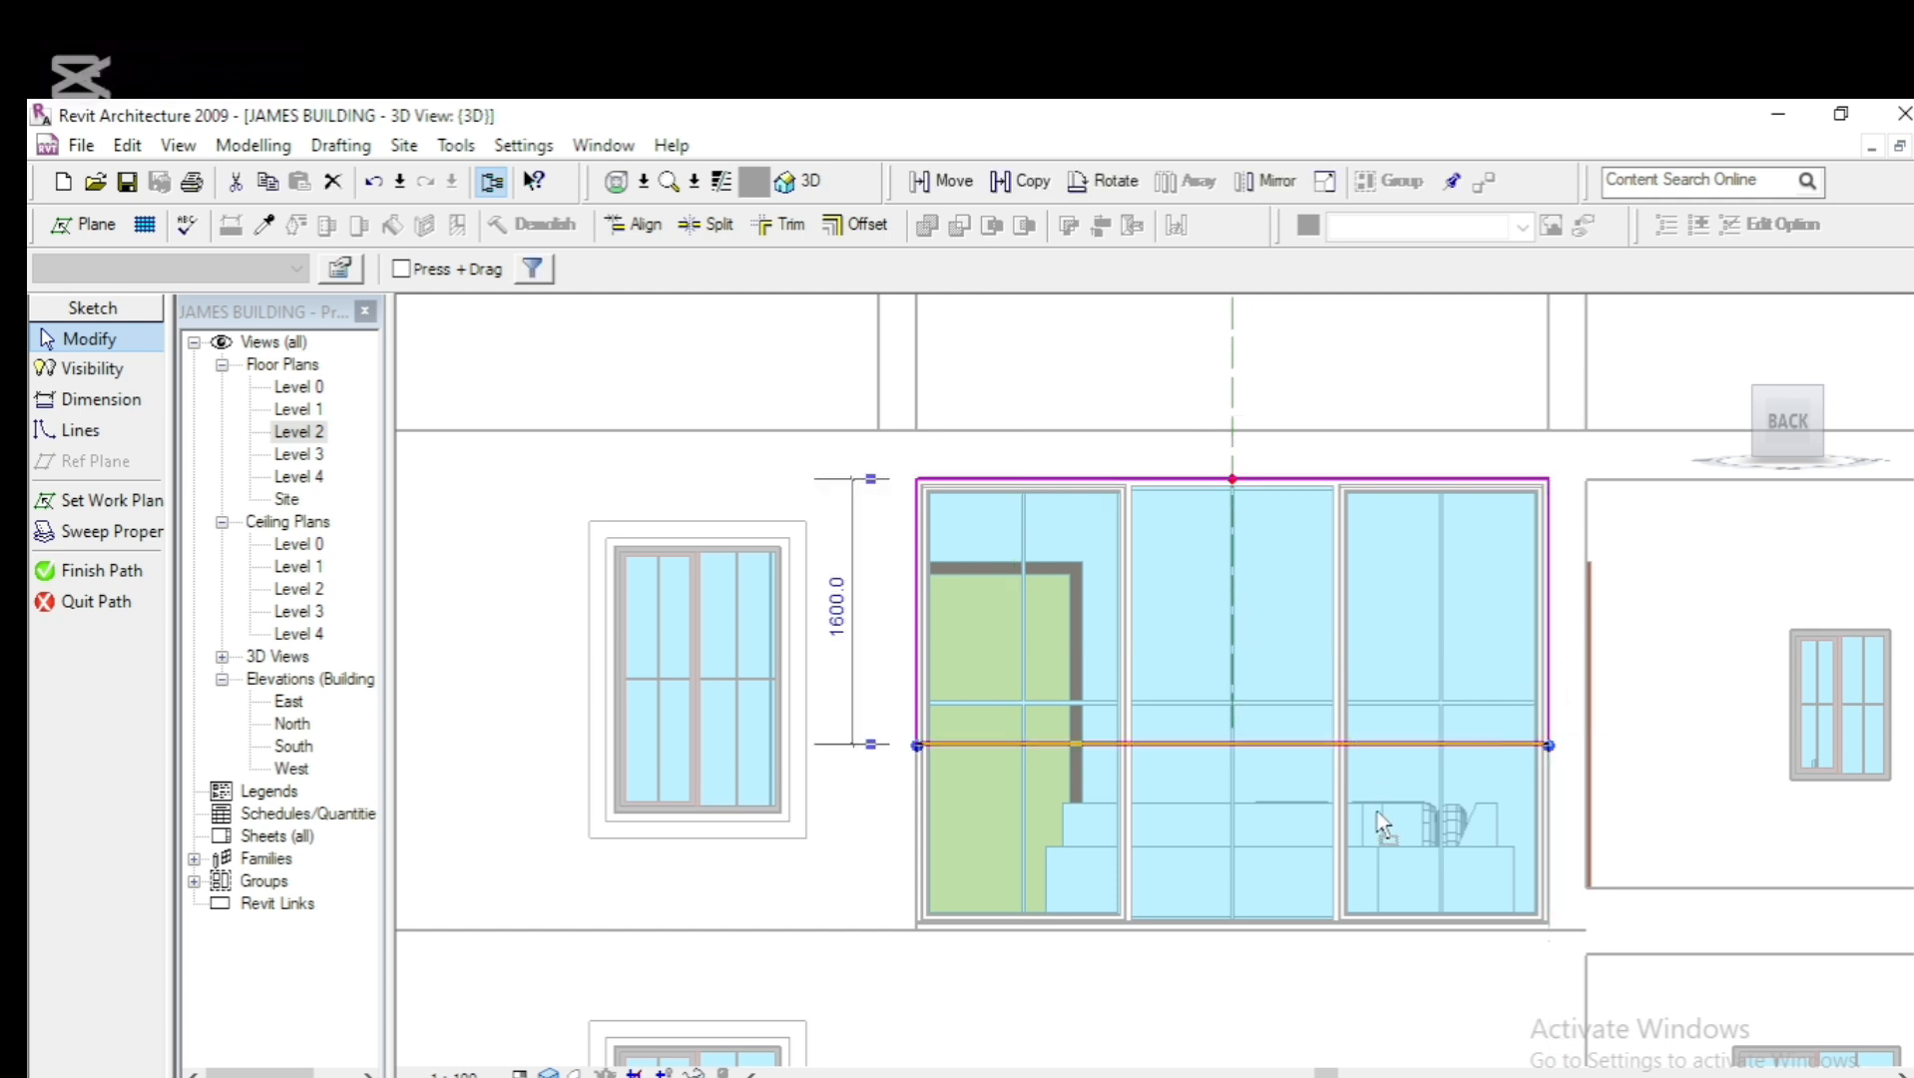
left_click_drag(1377, 811, 1393, 954)
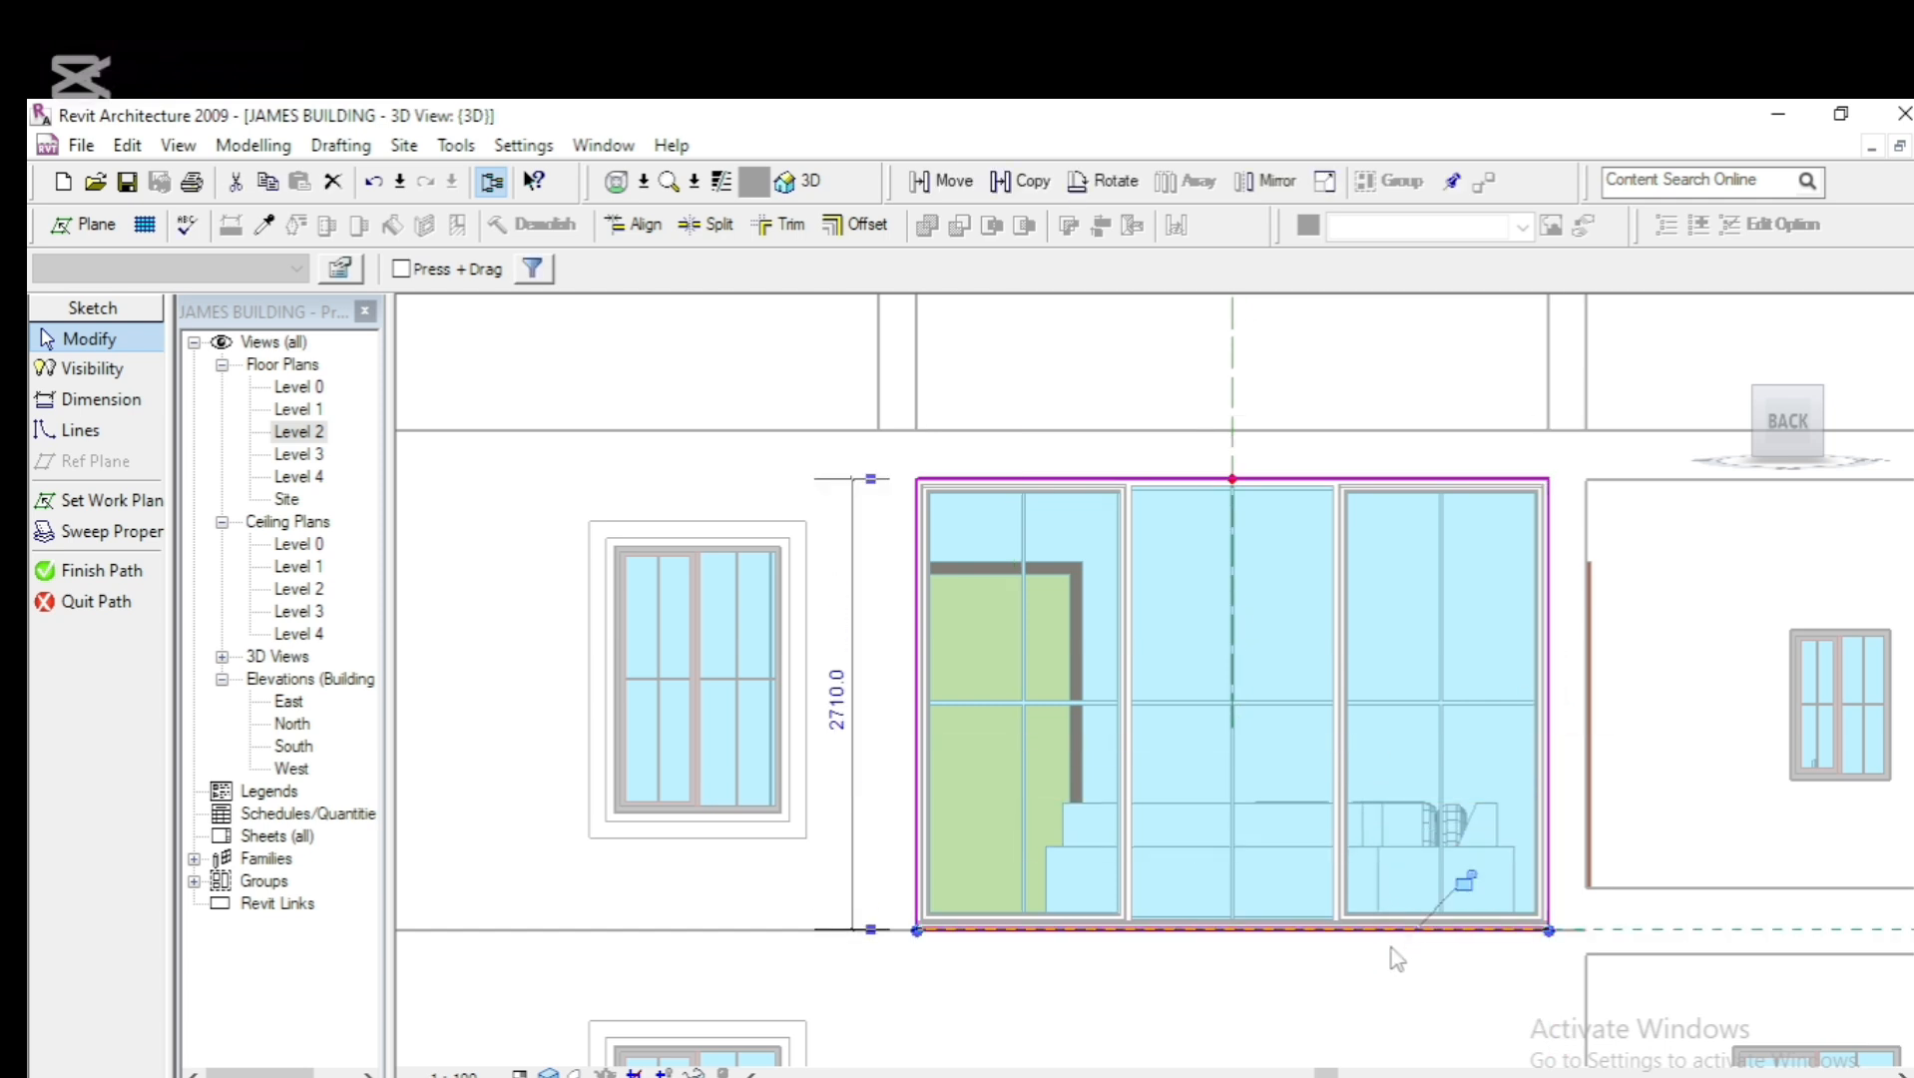
scroll(1329, 978, "up", 2)
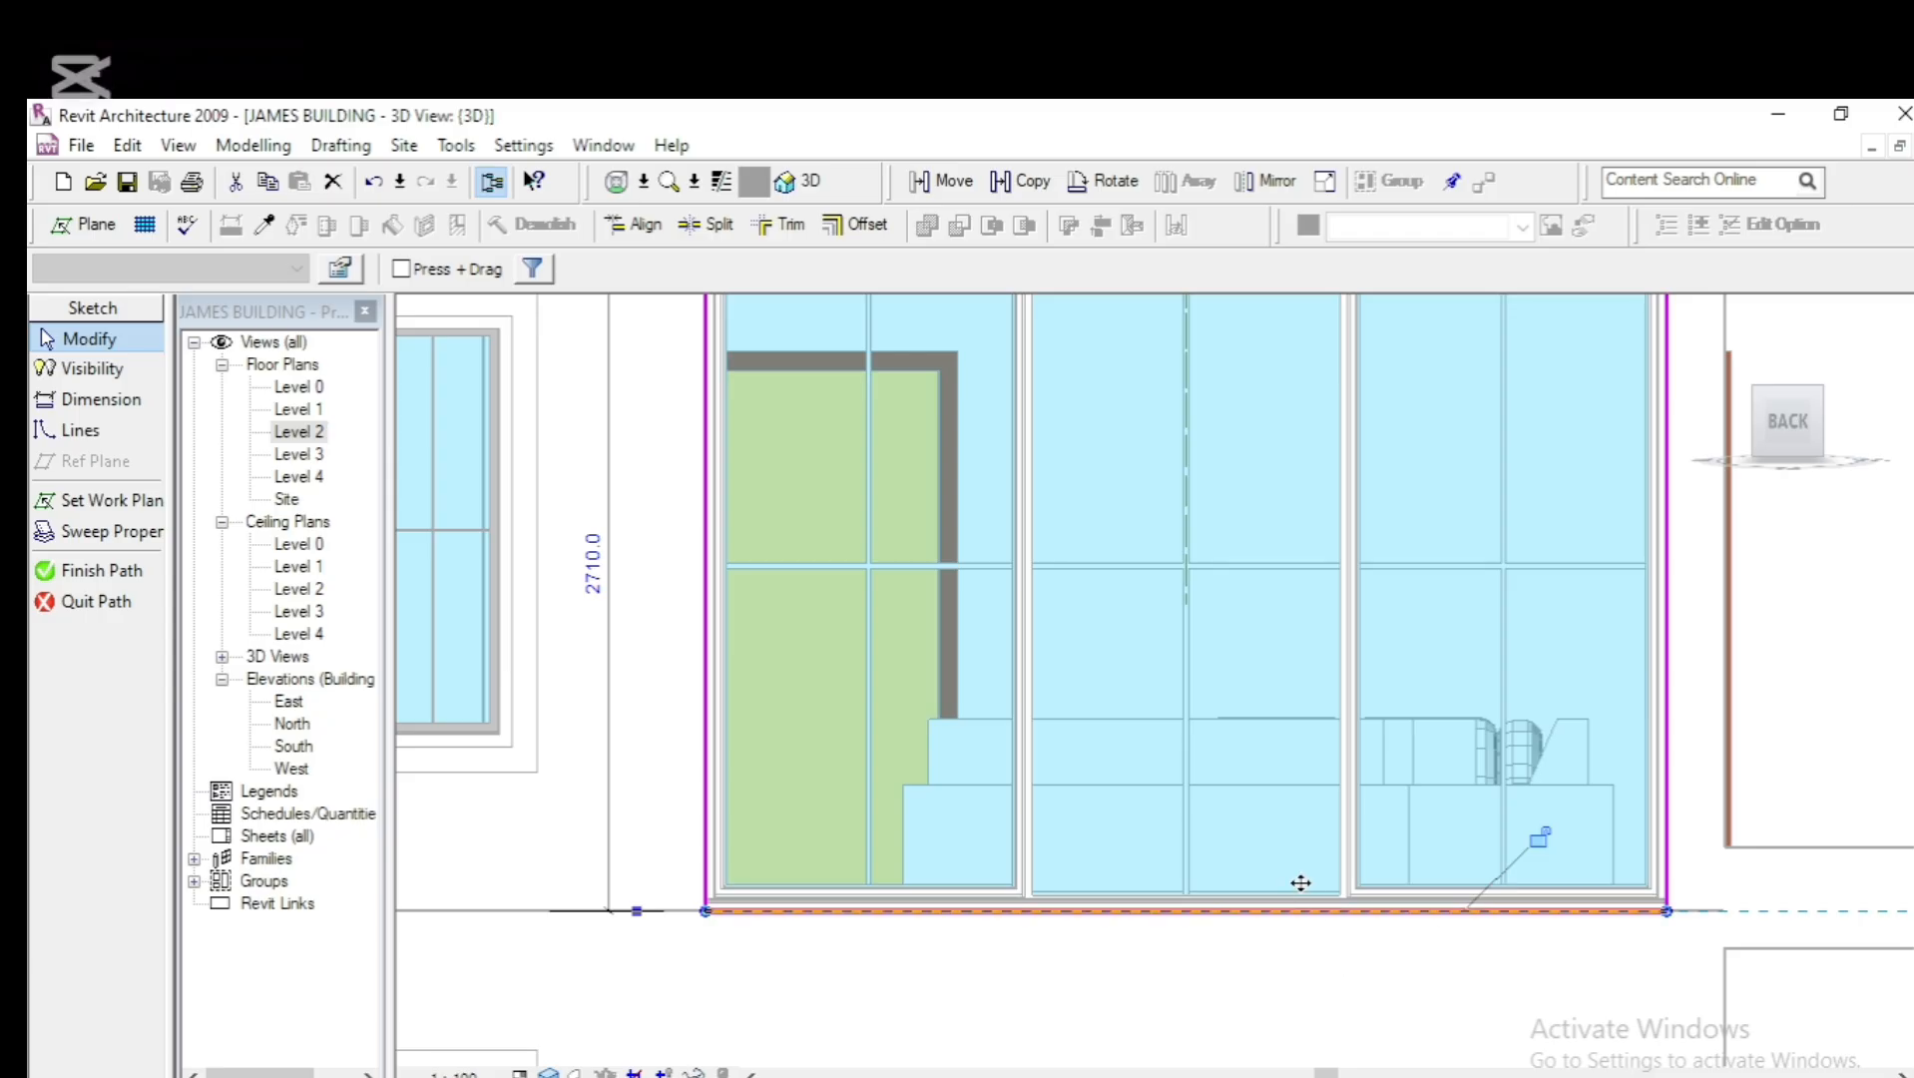
mouse_move(1300, 882)
left_mouse_down()
mouse_move(1302, 850)
mouse_move(1324, 905)
left_mouse_up()
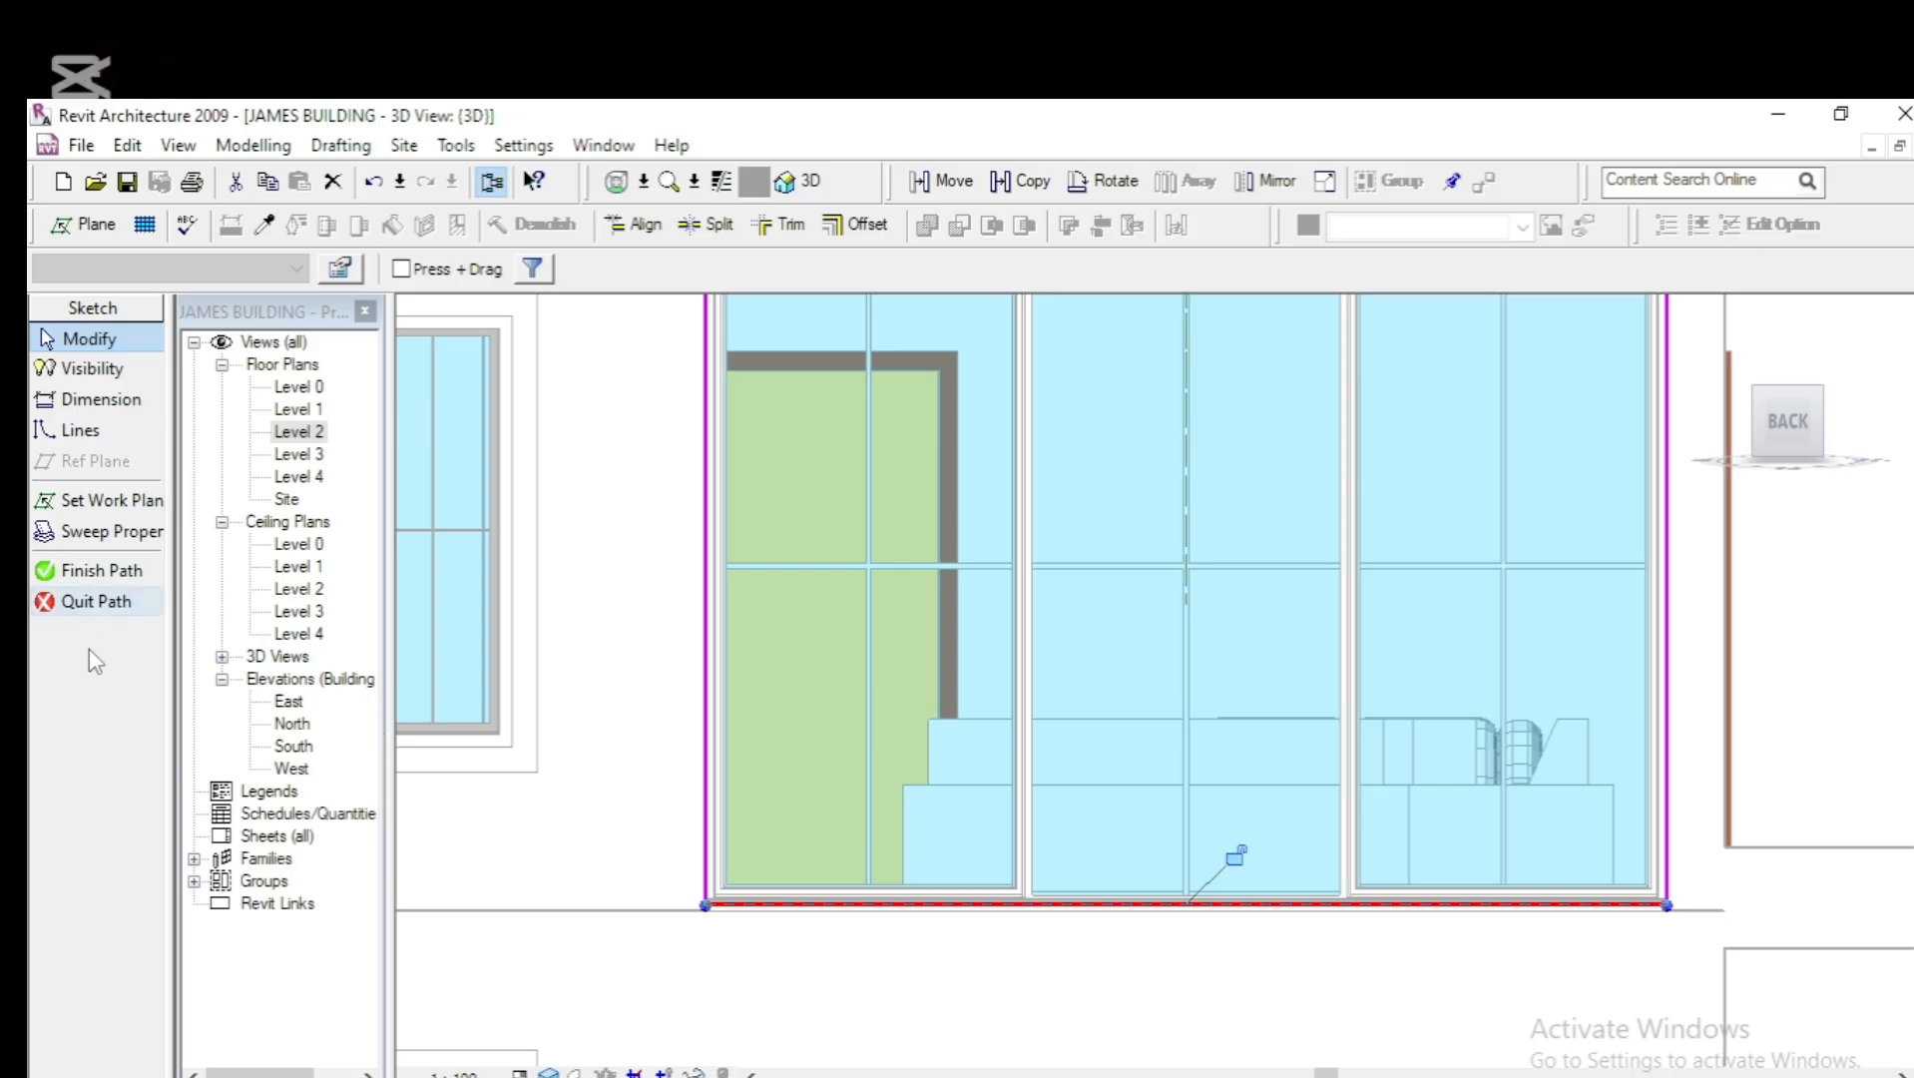
left_click(72, 571)
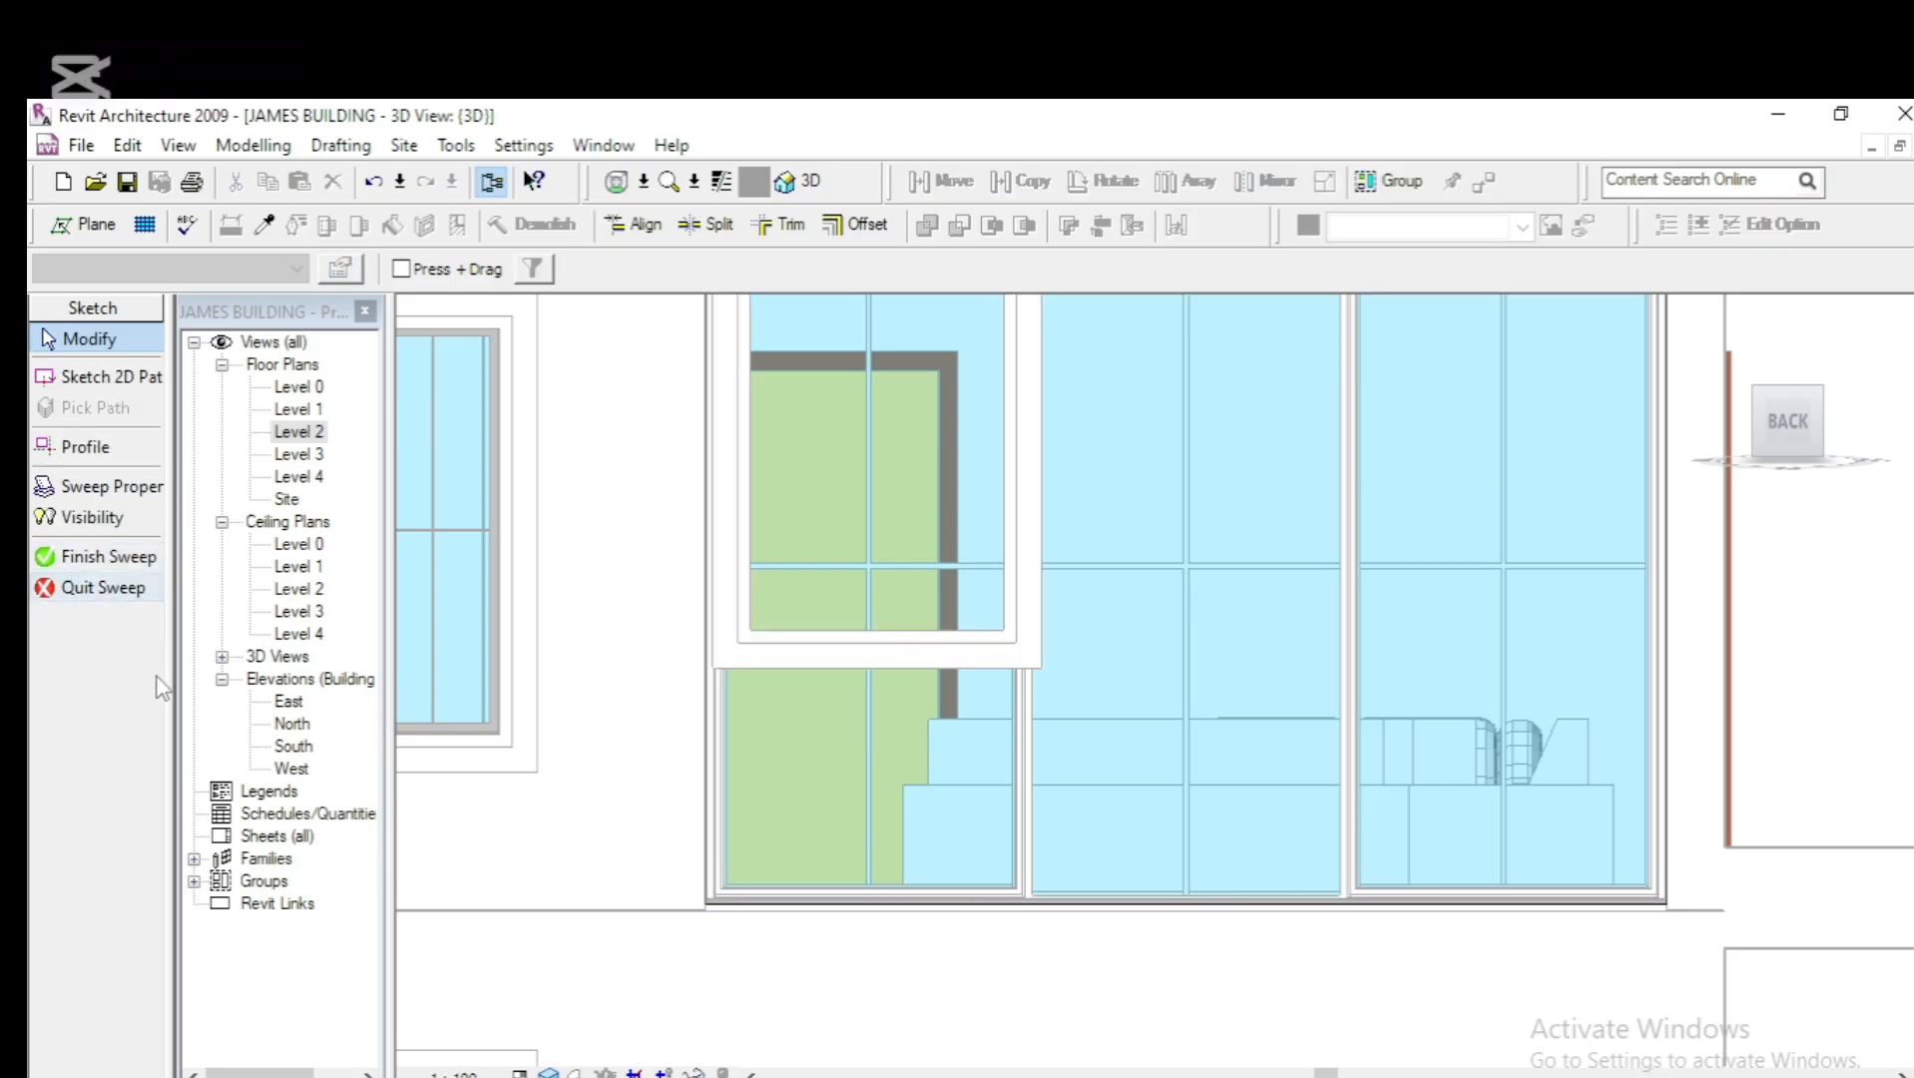
left_click(129, 555)
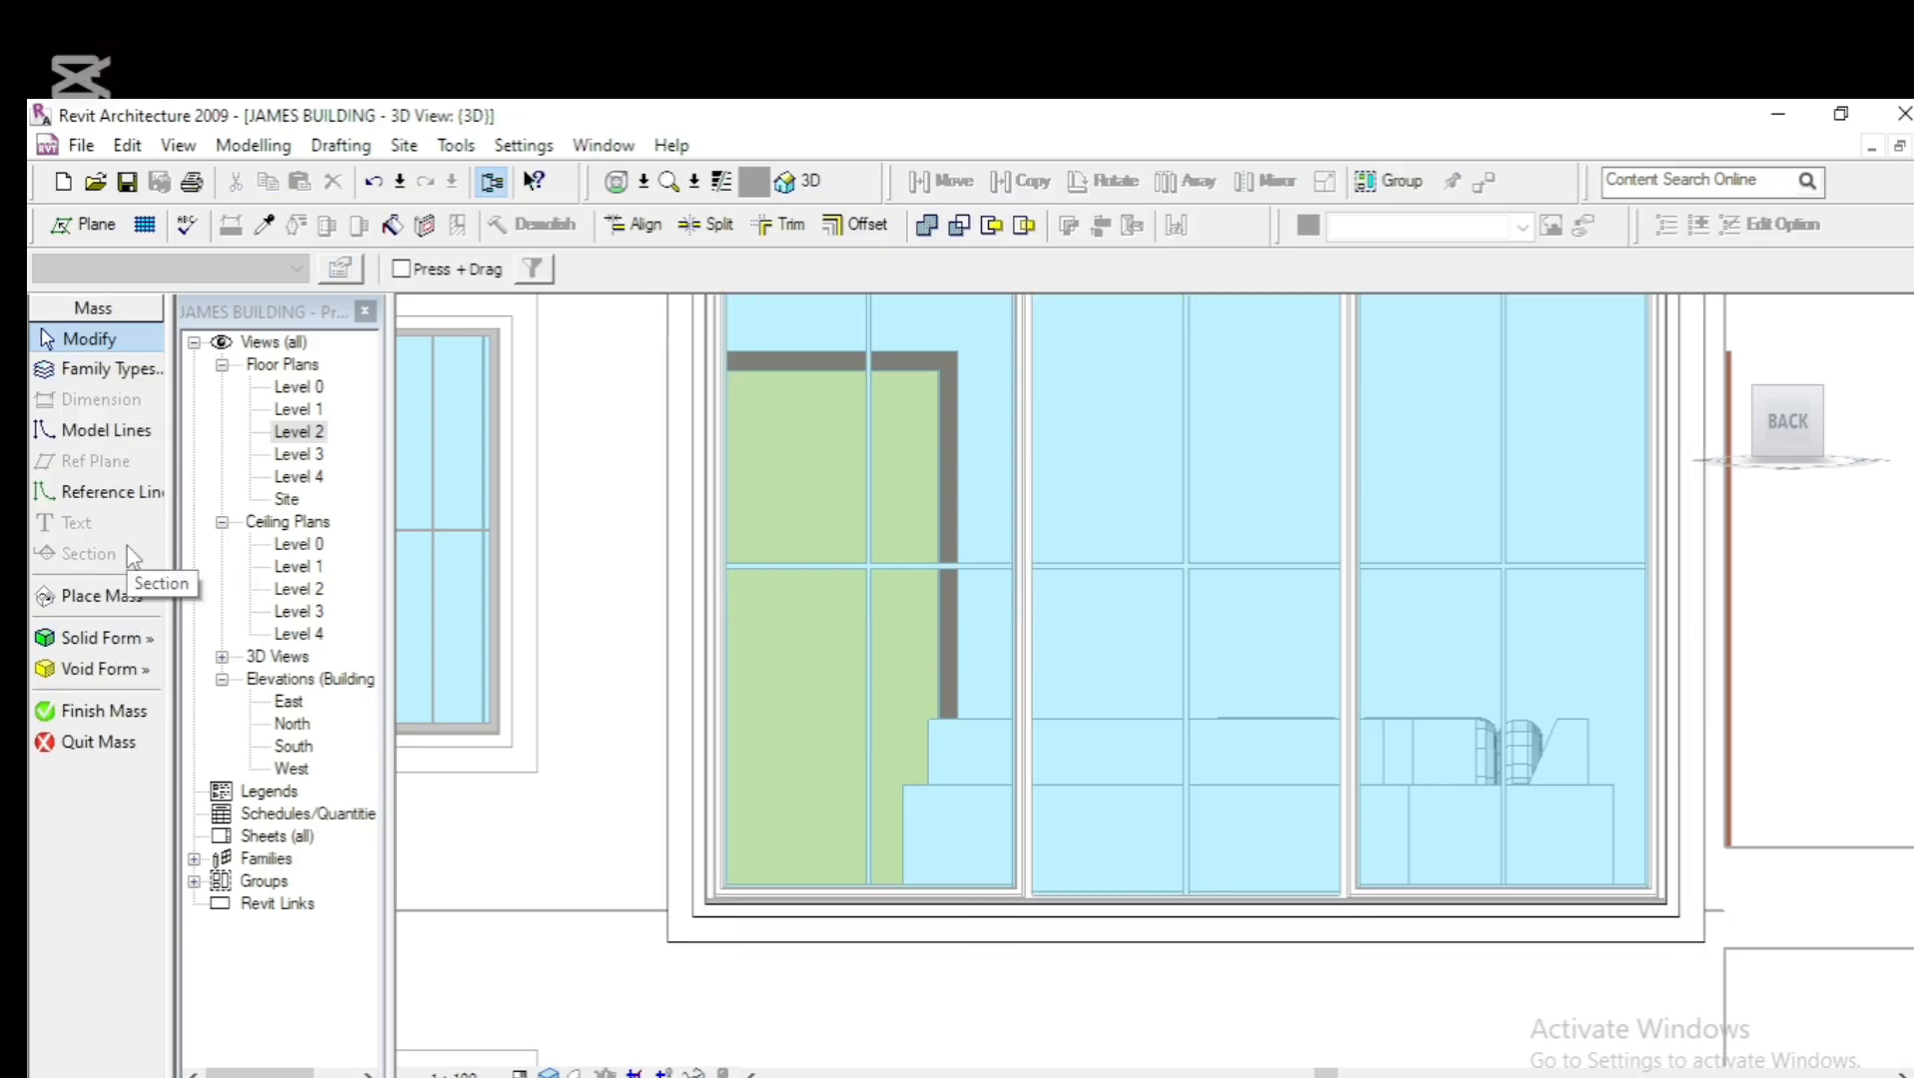
left_click(94, 710)
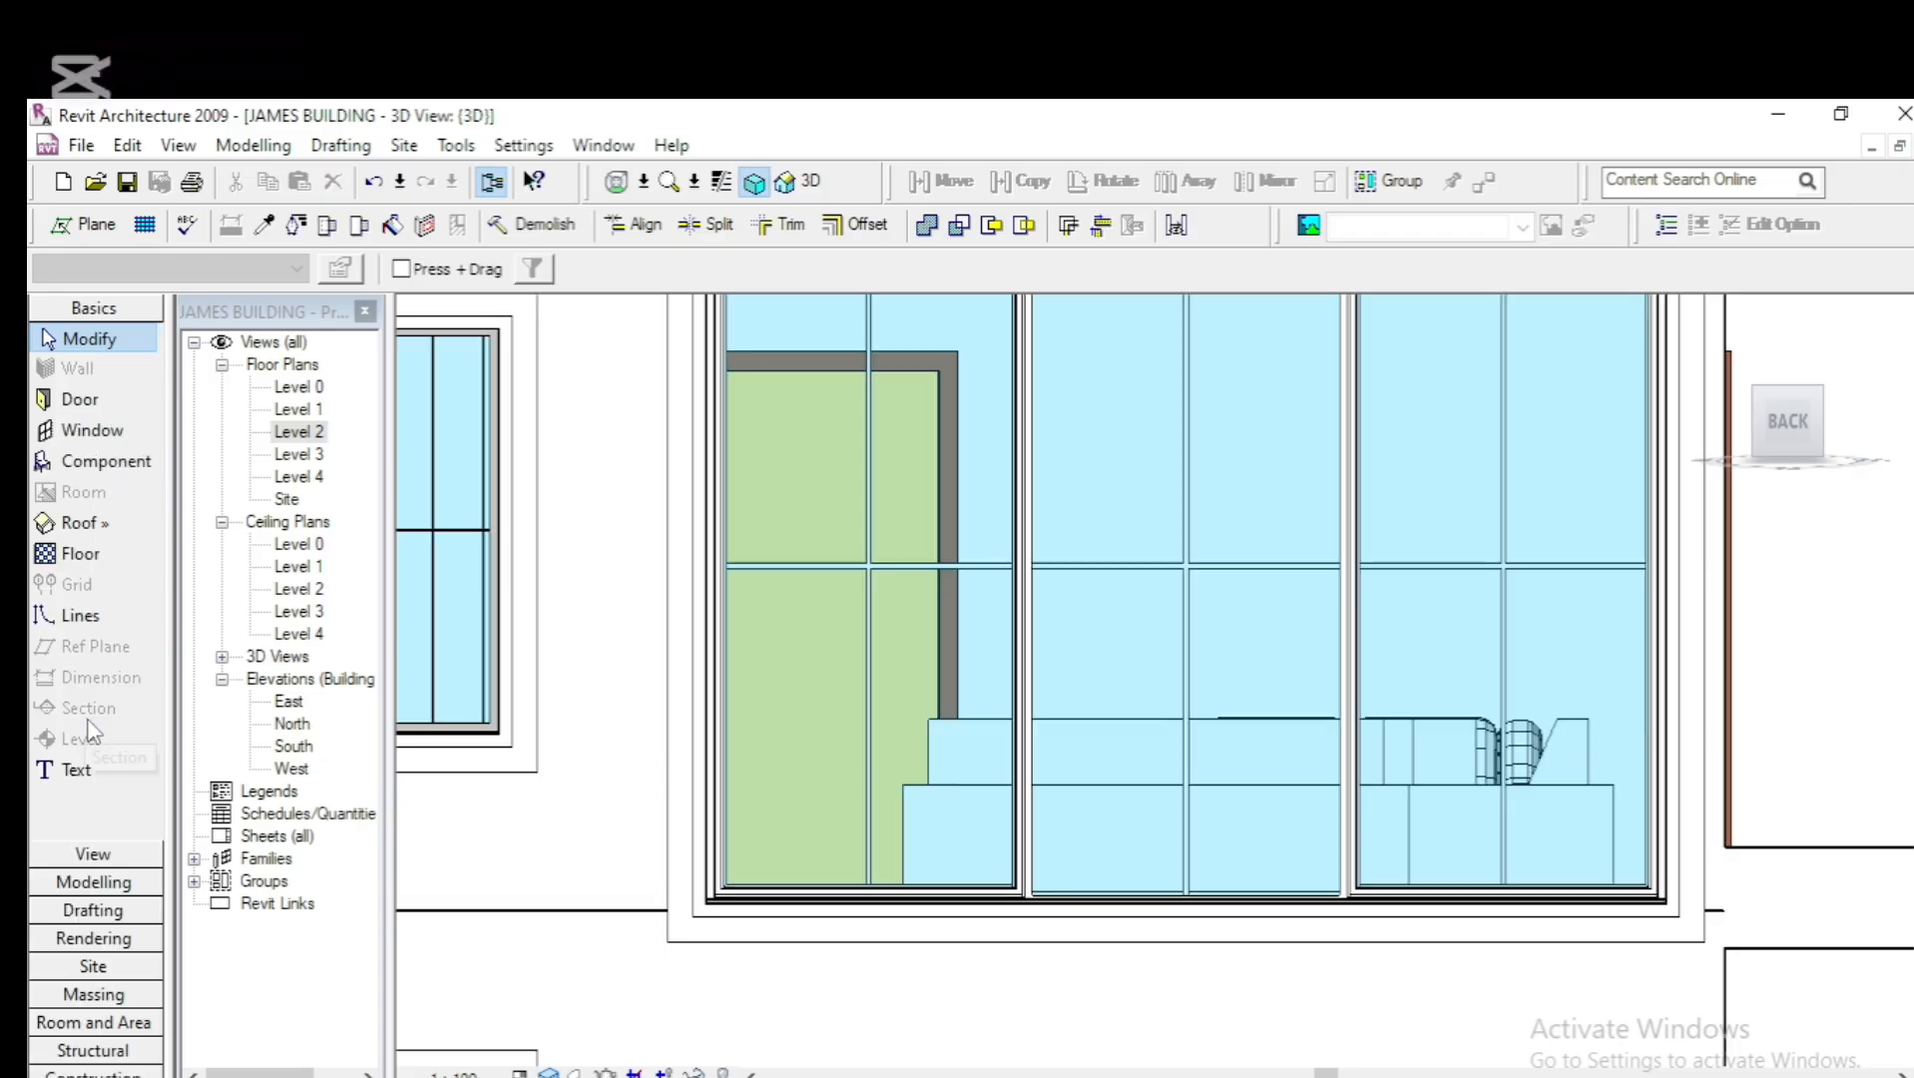
Copy an upper-floor window's frame mass onto the lower-floor window just before the ladder, beyond the large glazing
scroll(528, 816, "down", 5)
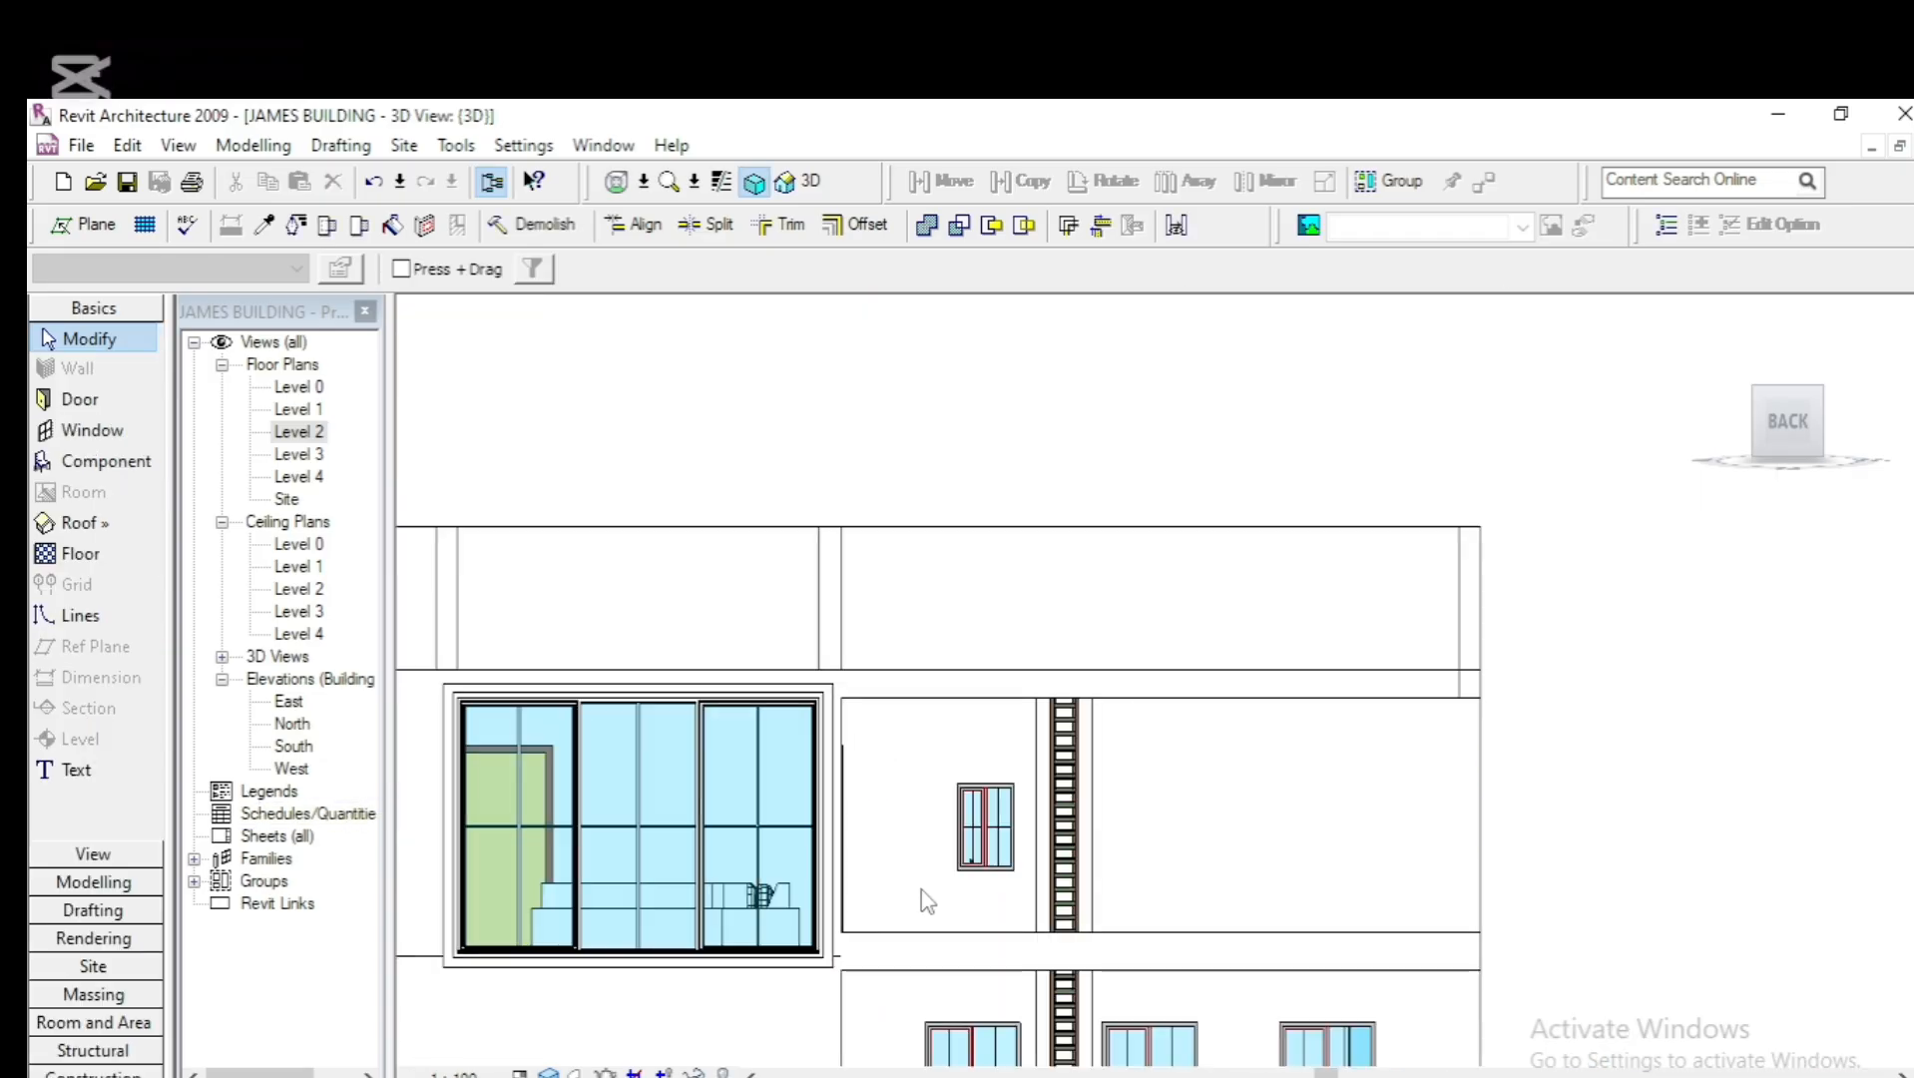
scroll(846, 843, "down", 3)
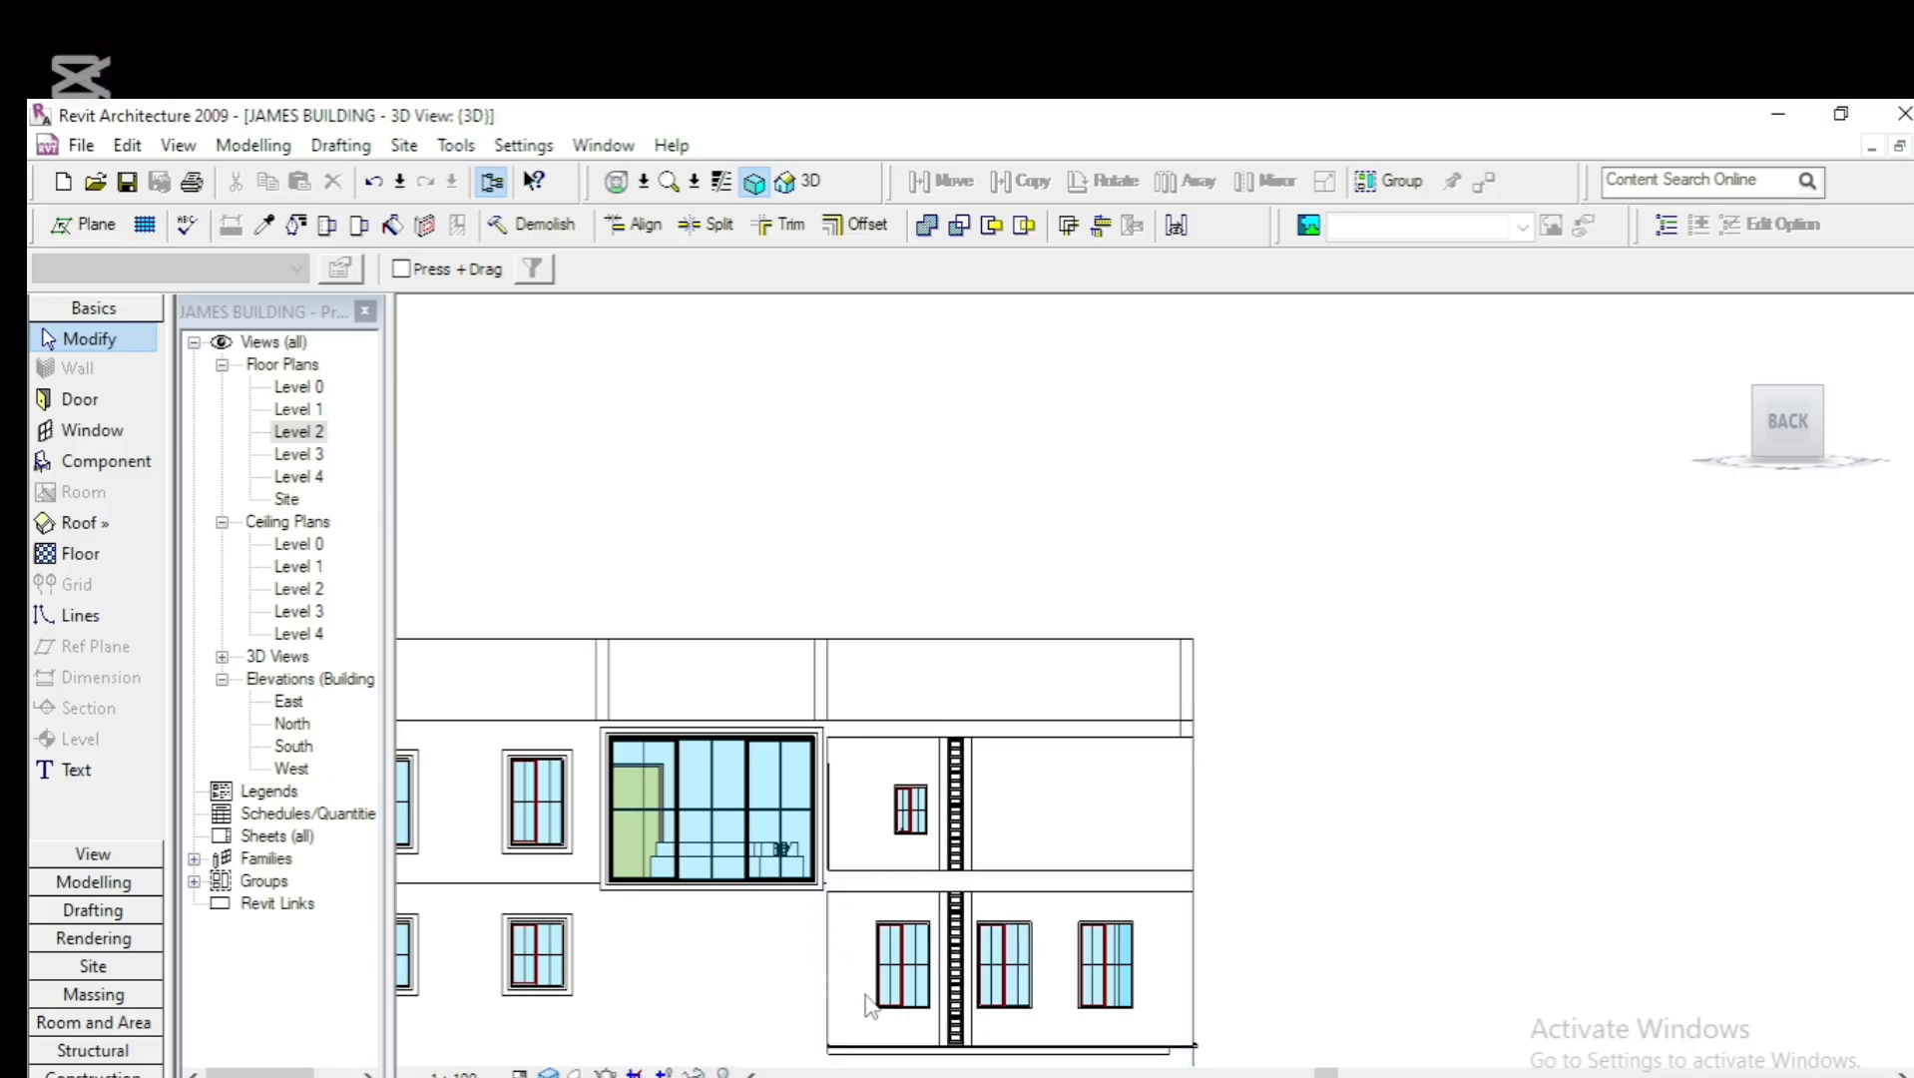
scroll(770, 918, "down", 1)
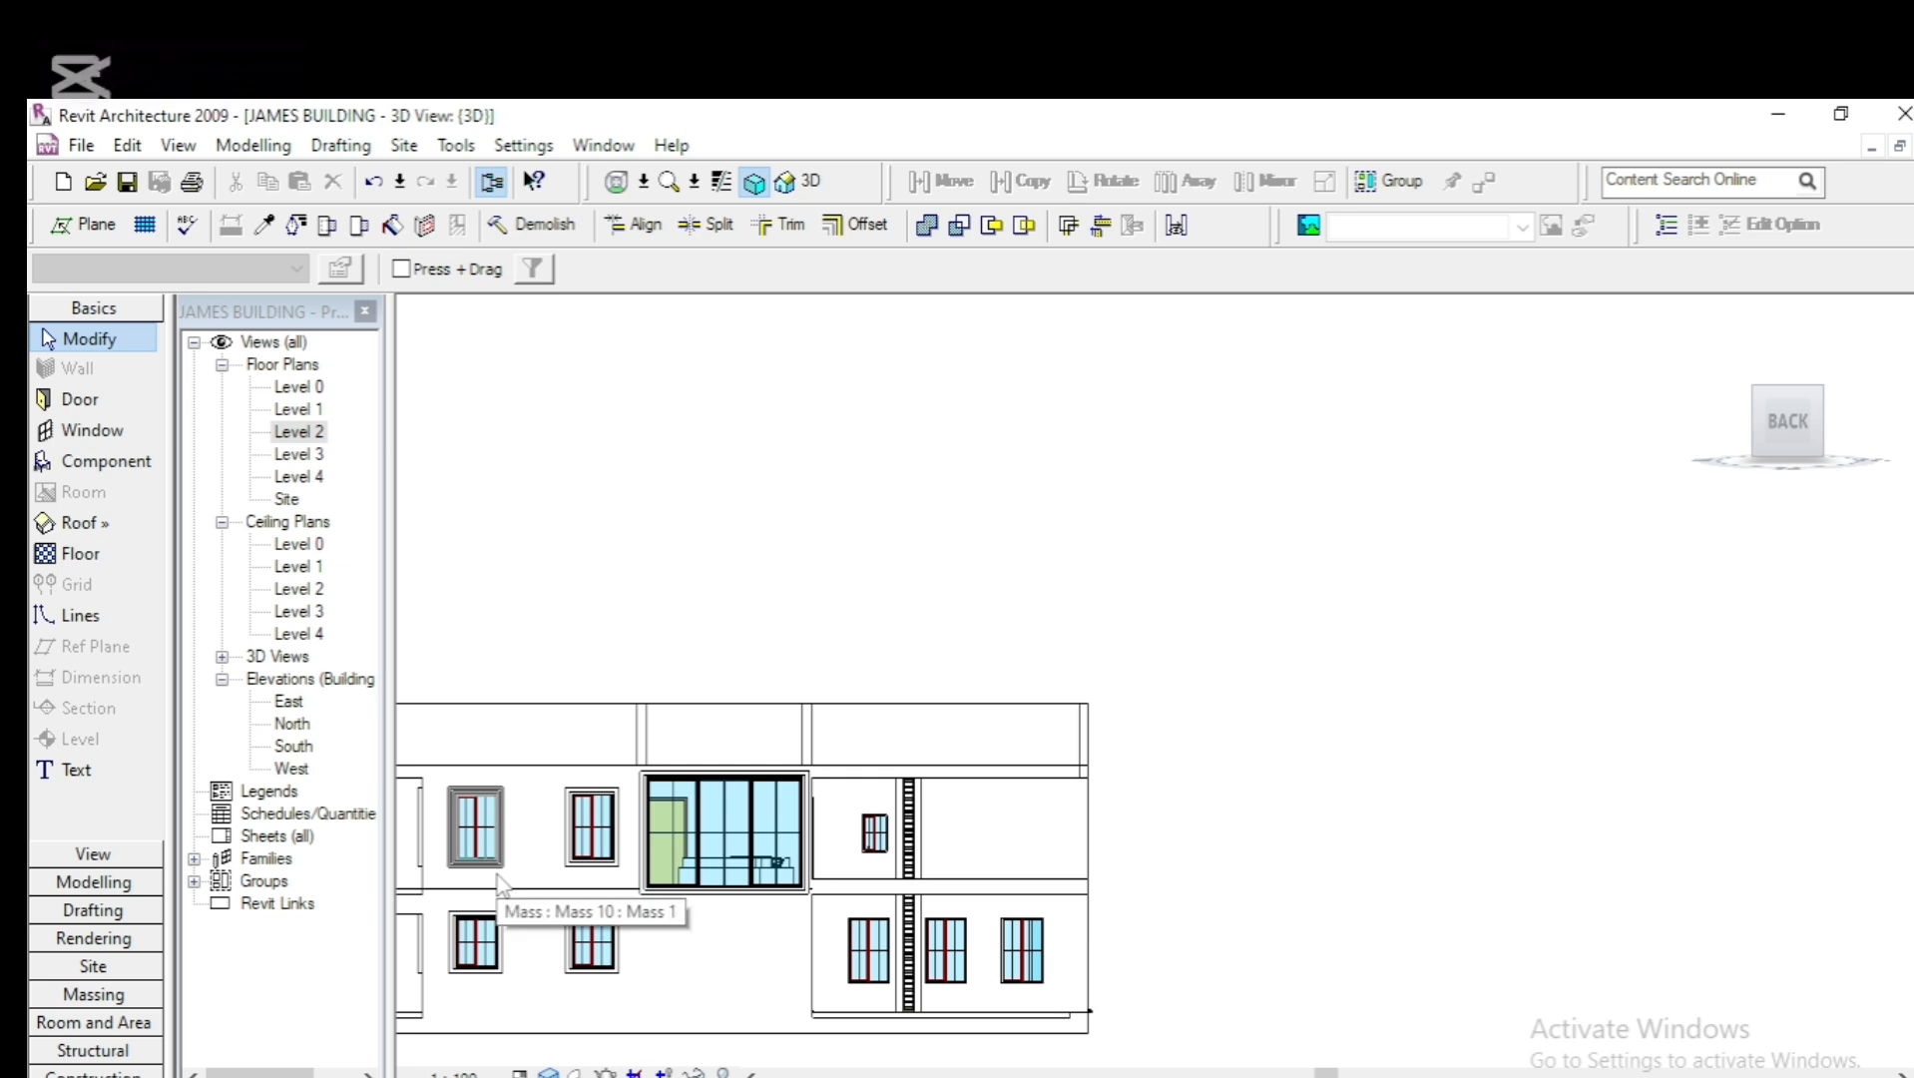
left_click(539, 881)
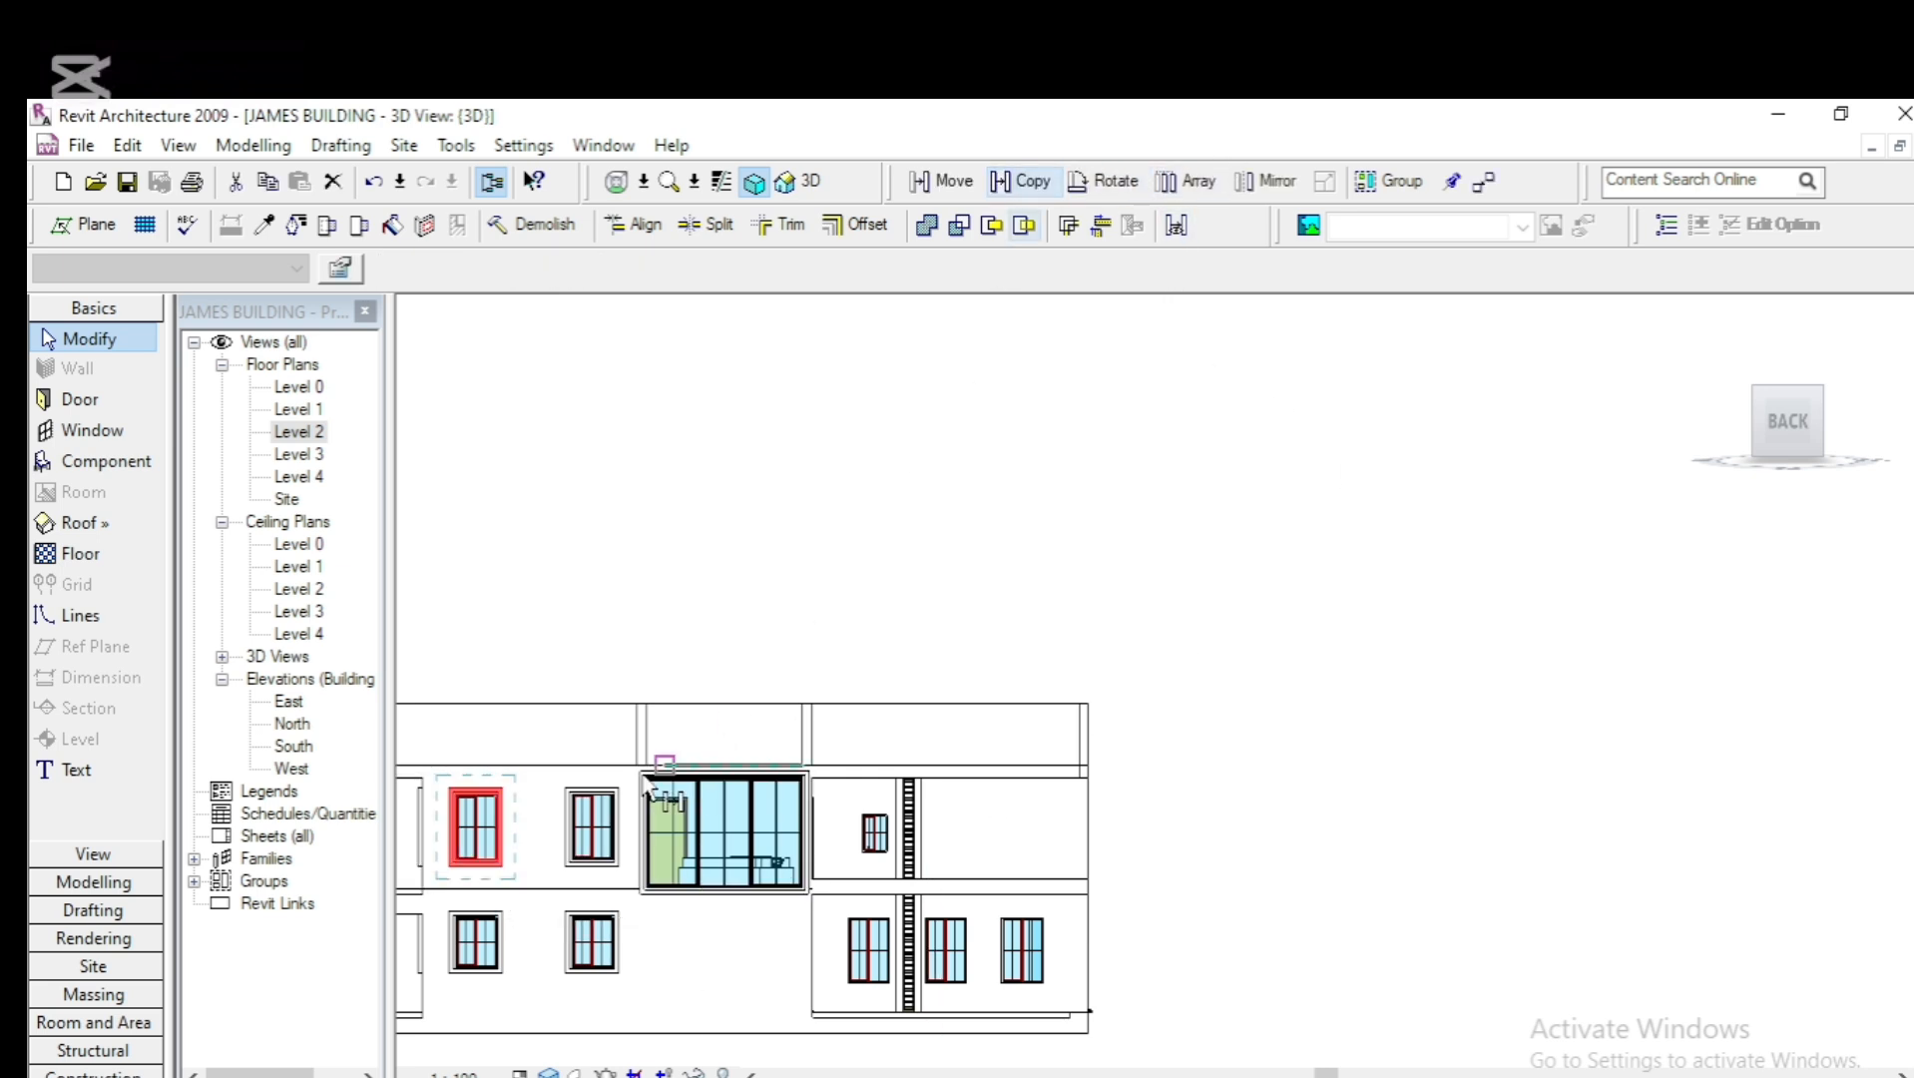
left_click(1028, 189)
left_click(461, 788)
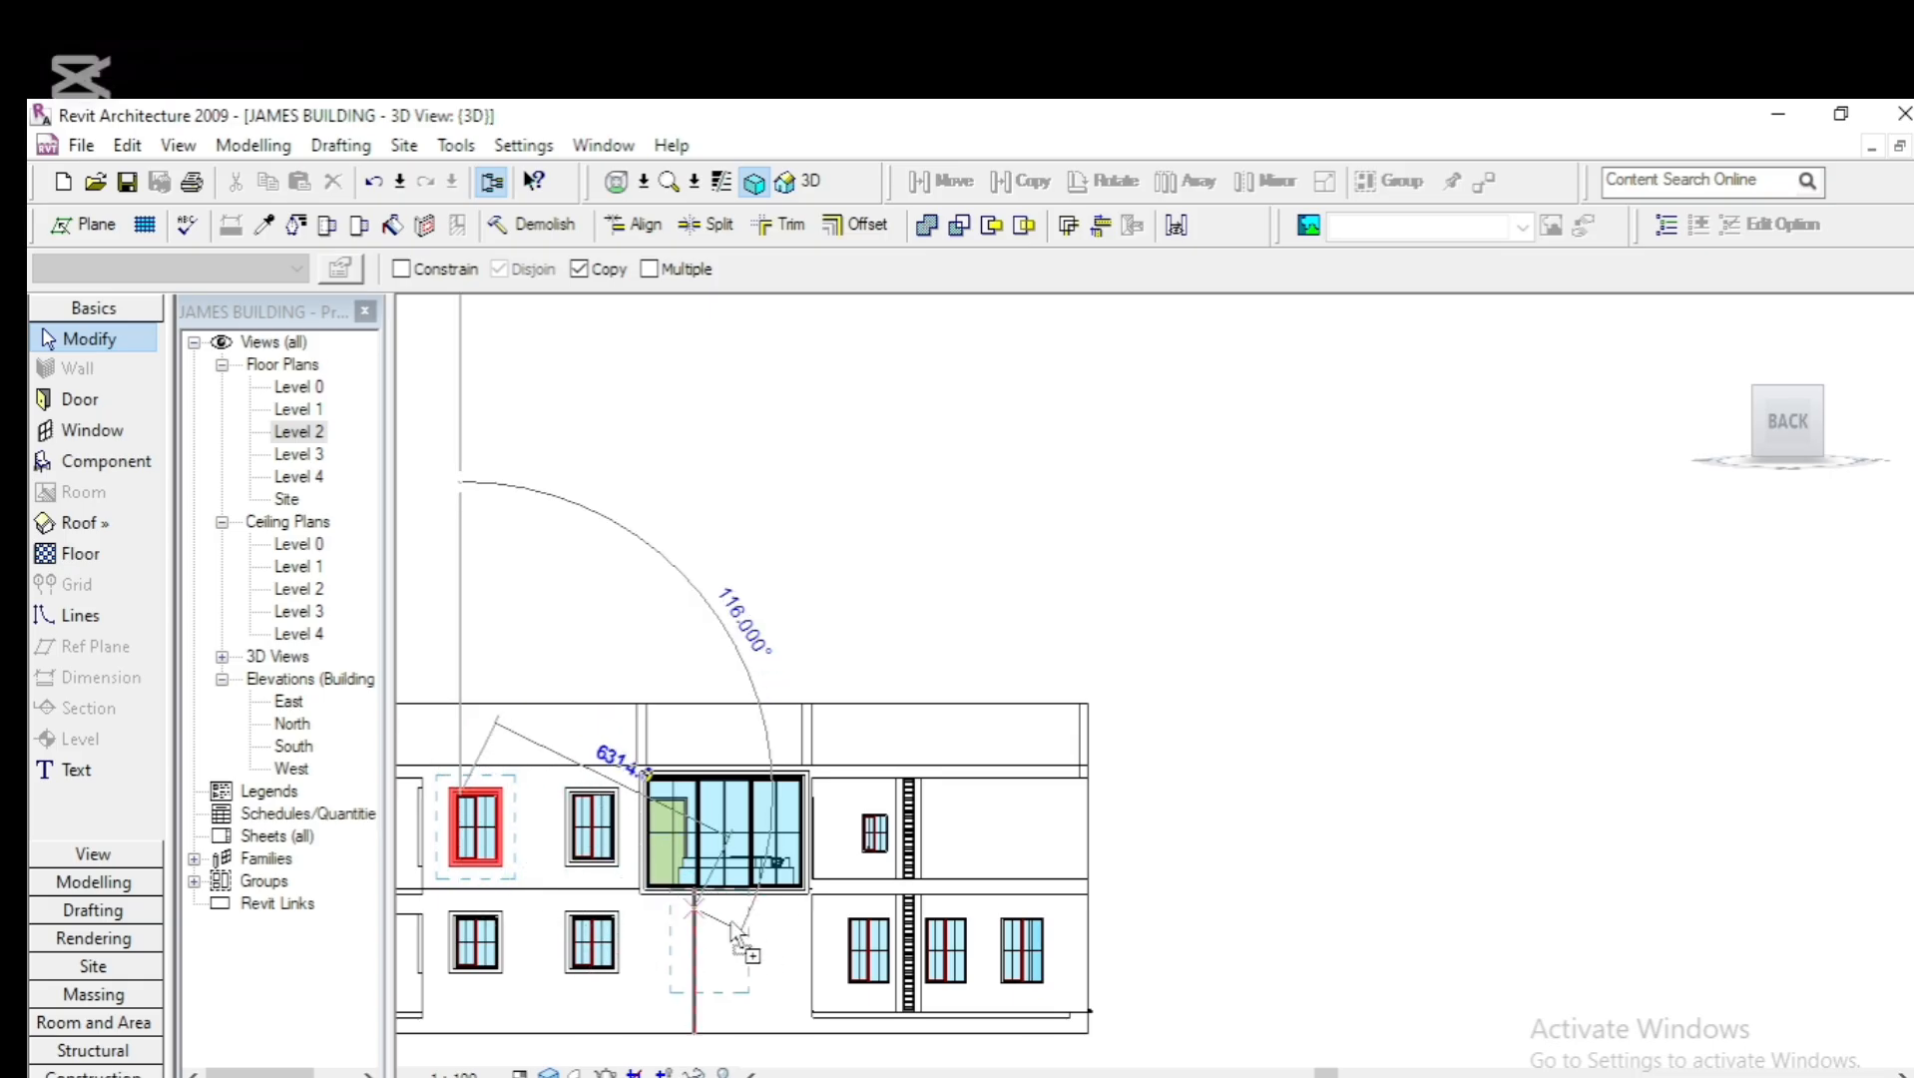
left_click(860, 938)
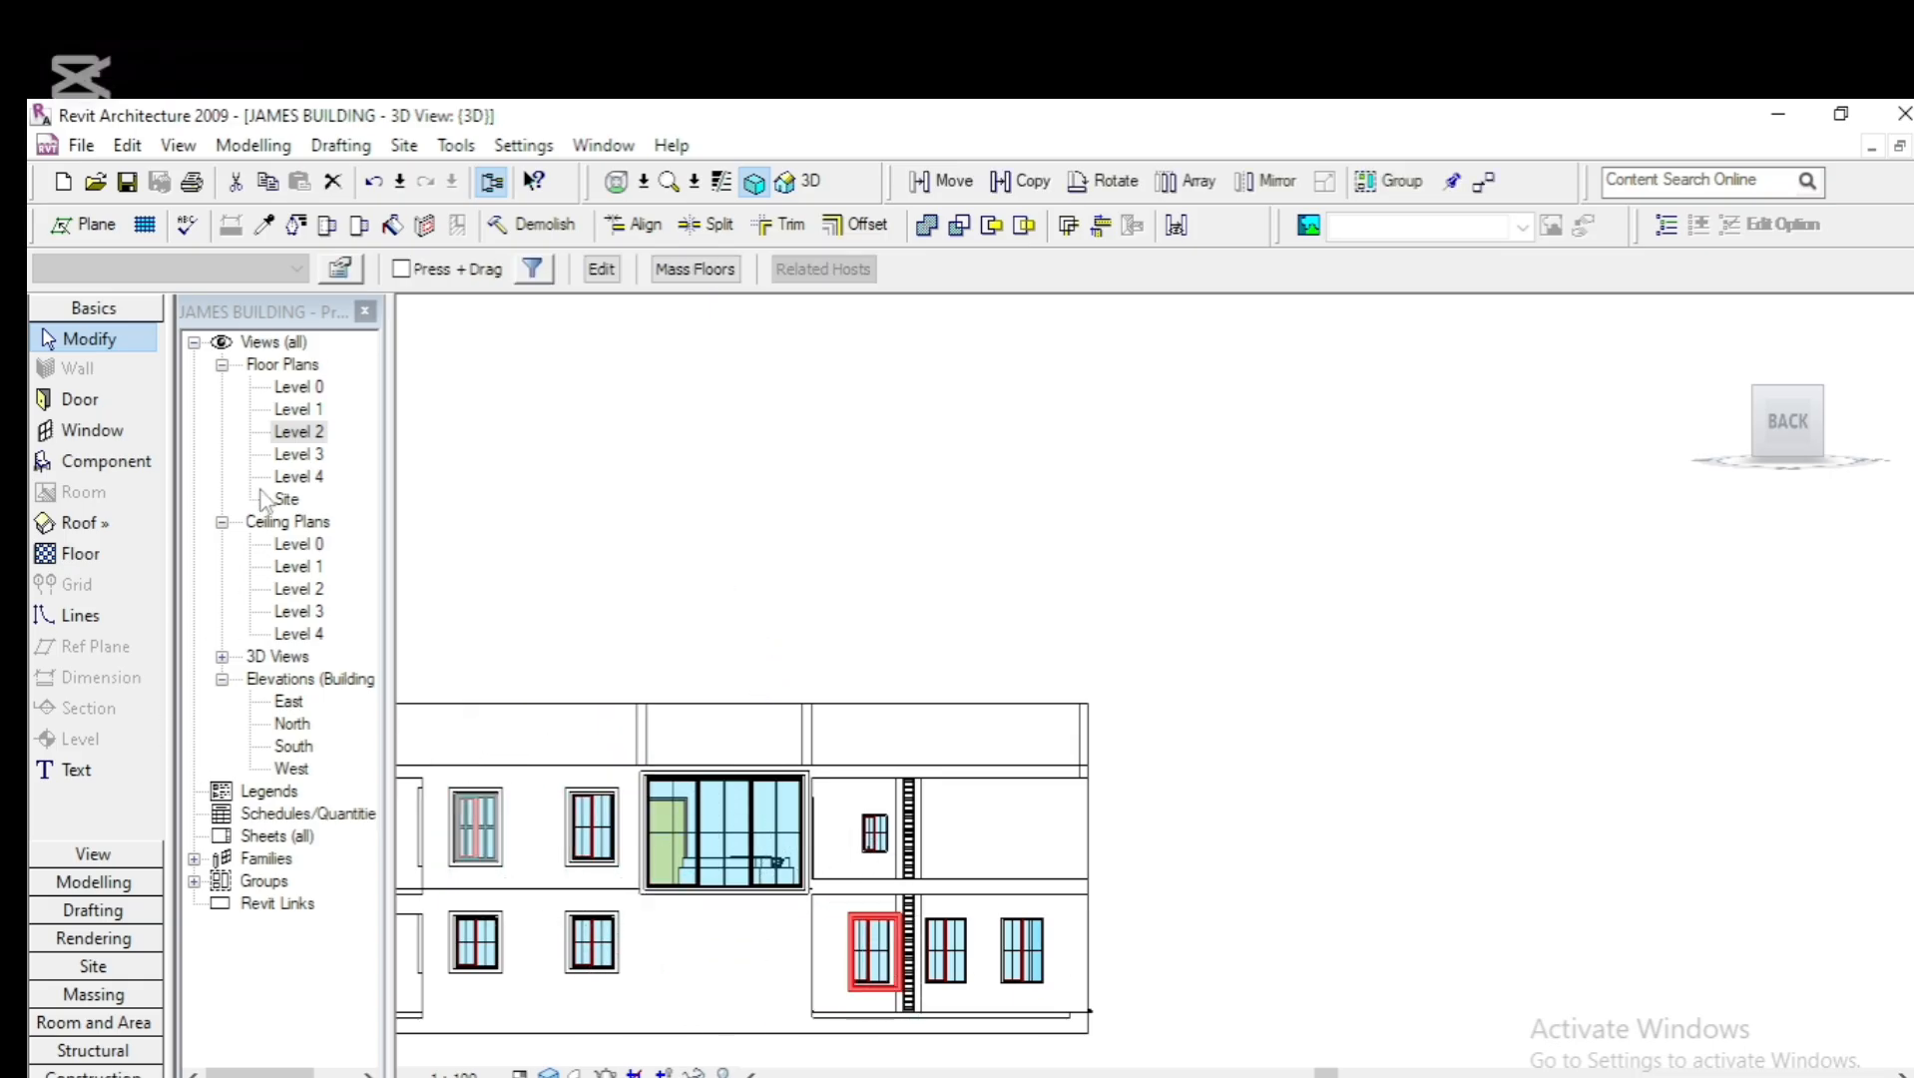
In the Level 1 floor plan, move the copied frame mass back to the outer face of the recessed wall at window W1
double_click(294, 409)
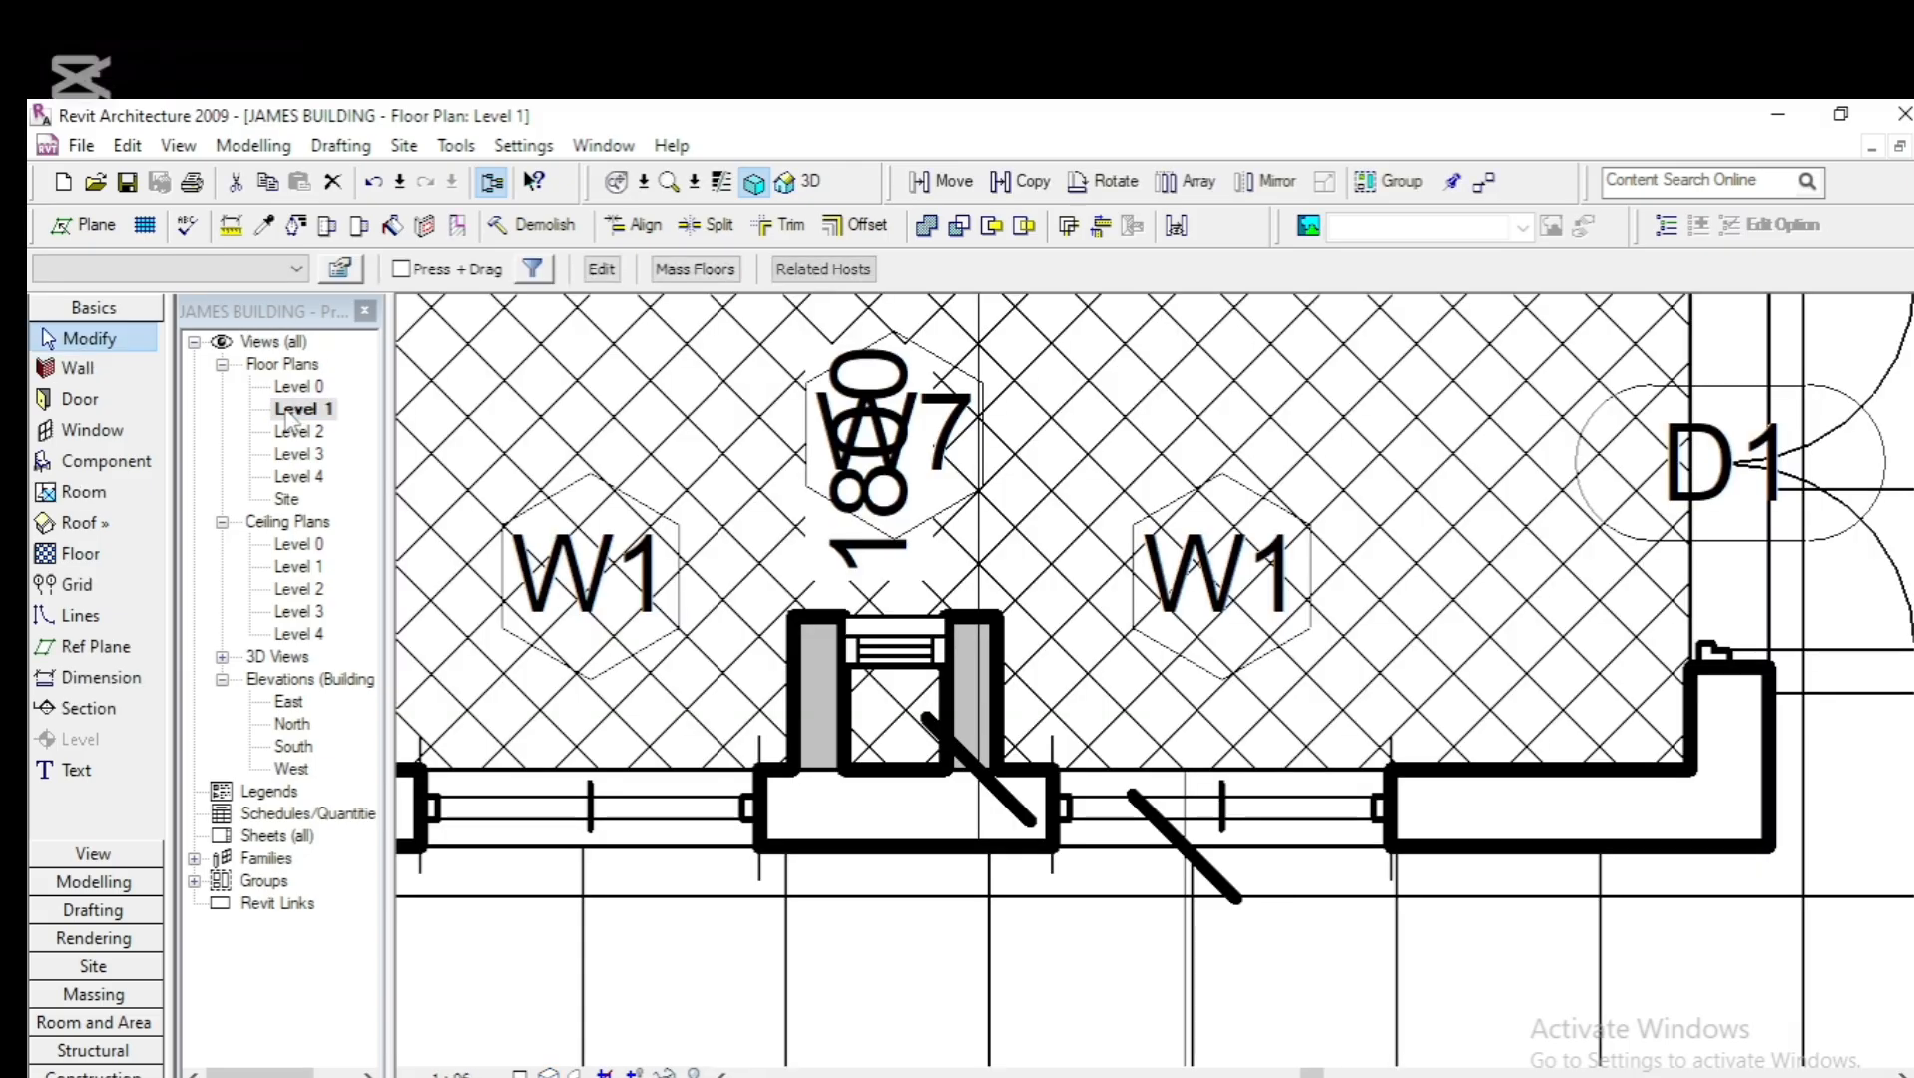
scroll(970, 824, "down", 4)
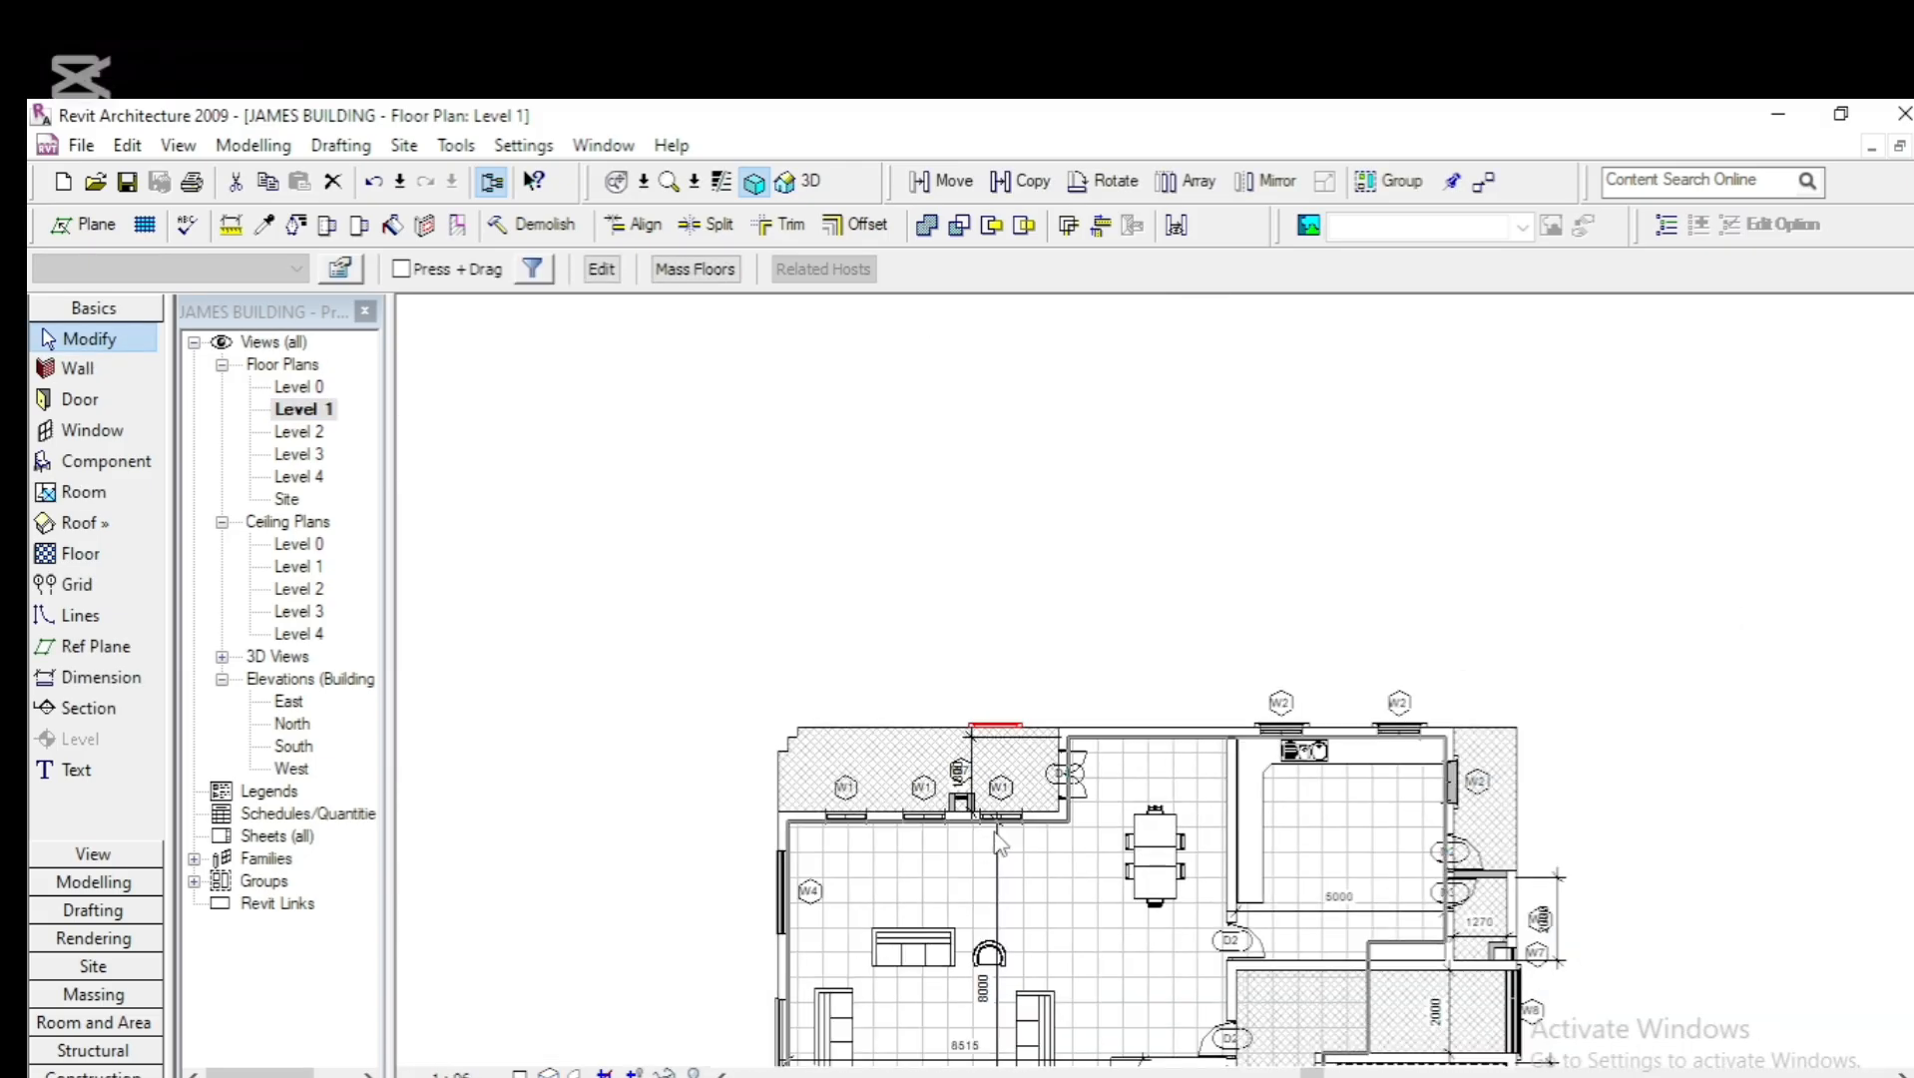
scroll(993, 817, "up", 3)
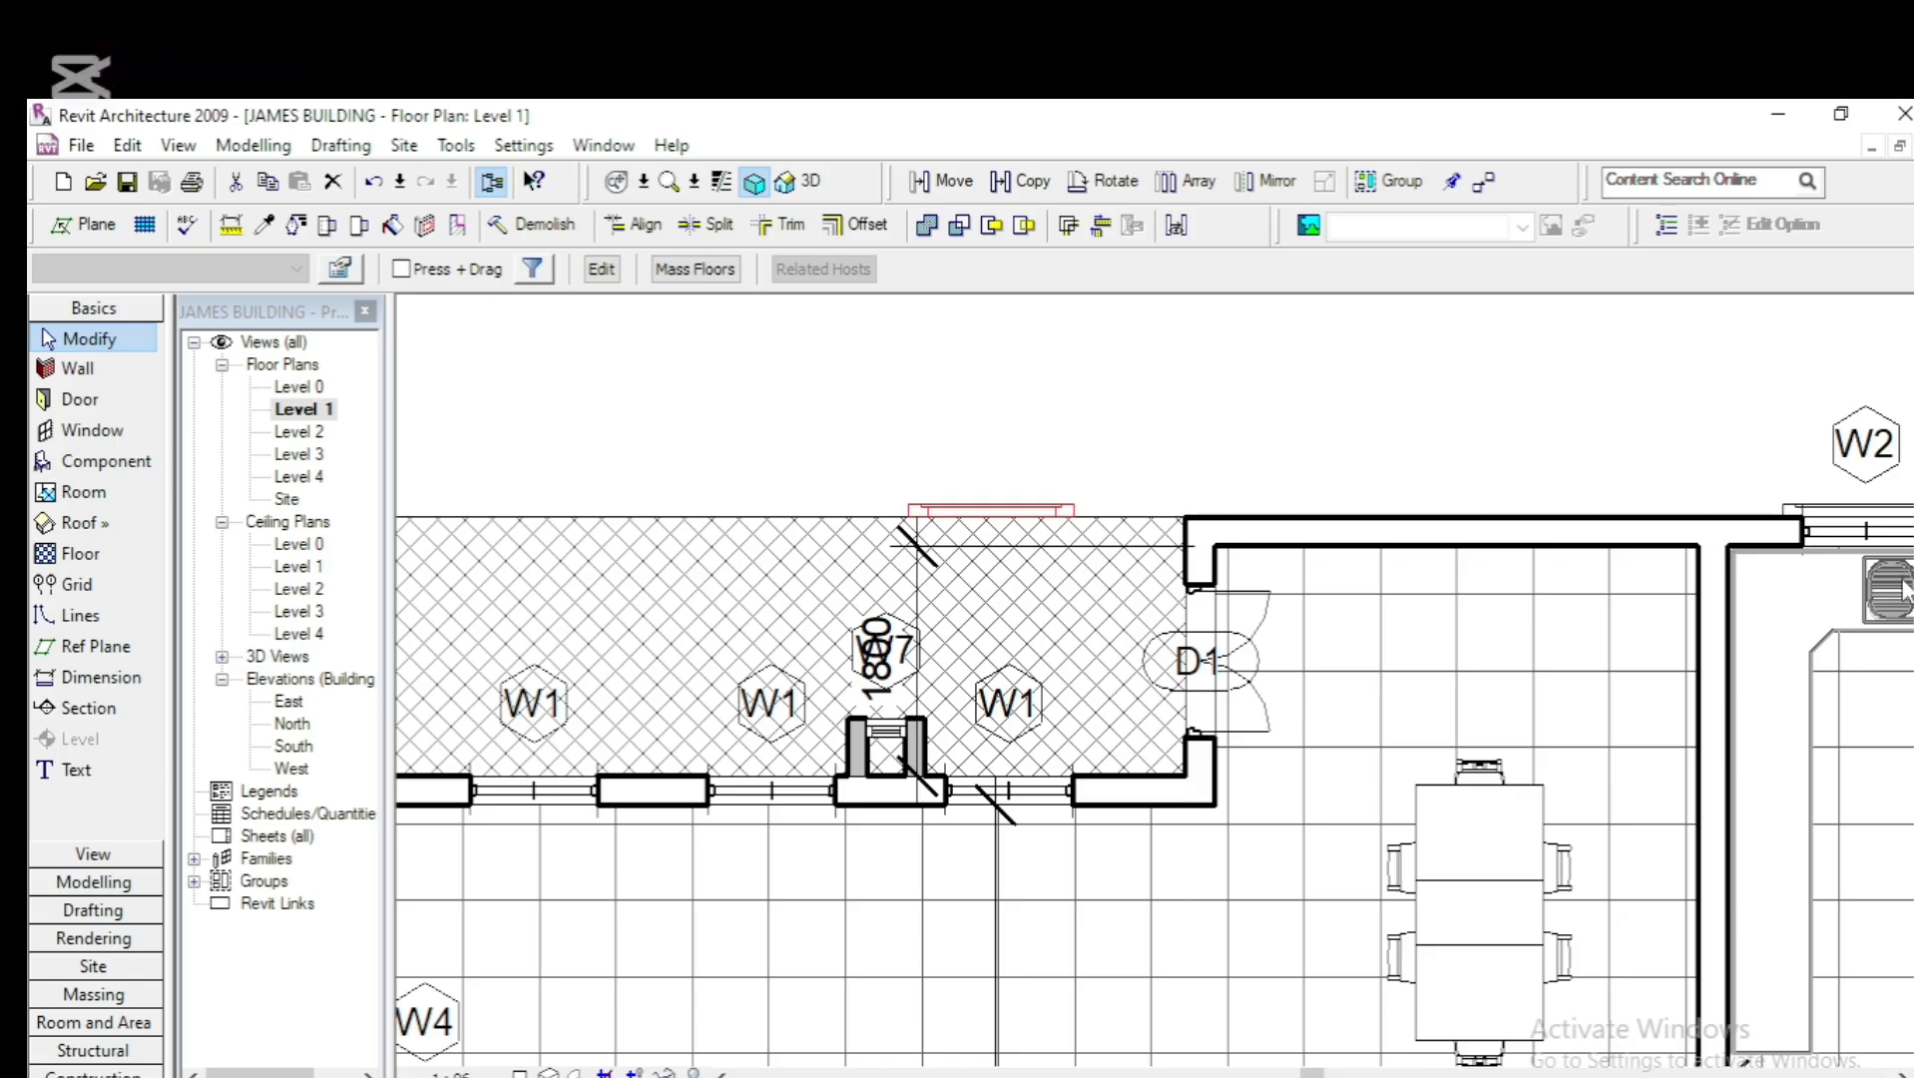
key("Down")
key("Down")
key("Down")
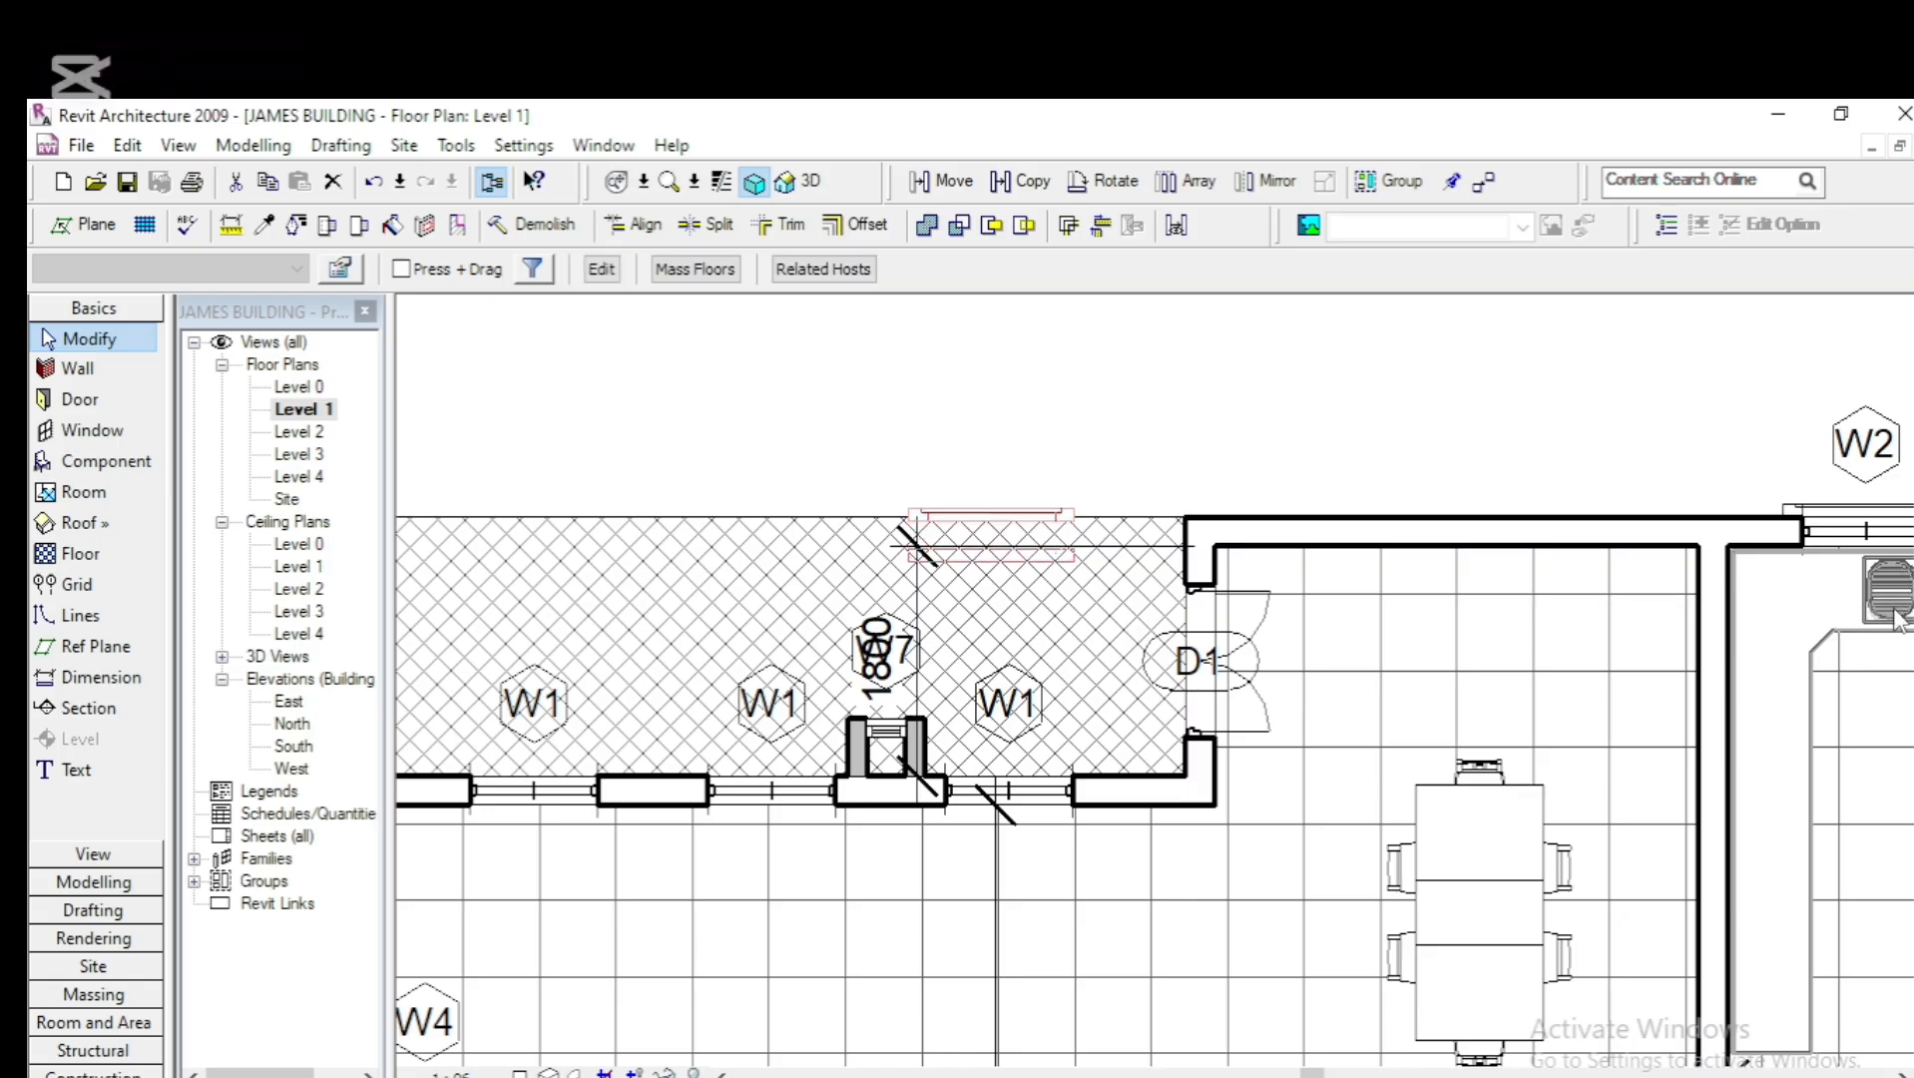
key("Down")
key("Down")
key("Down")
key("Down")
key("Down")
key("Down")
key("Down")
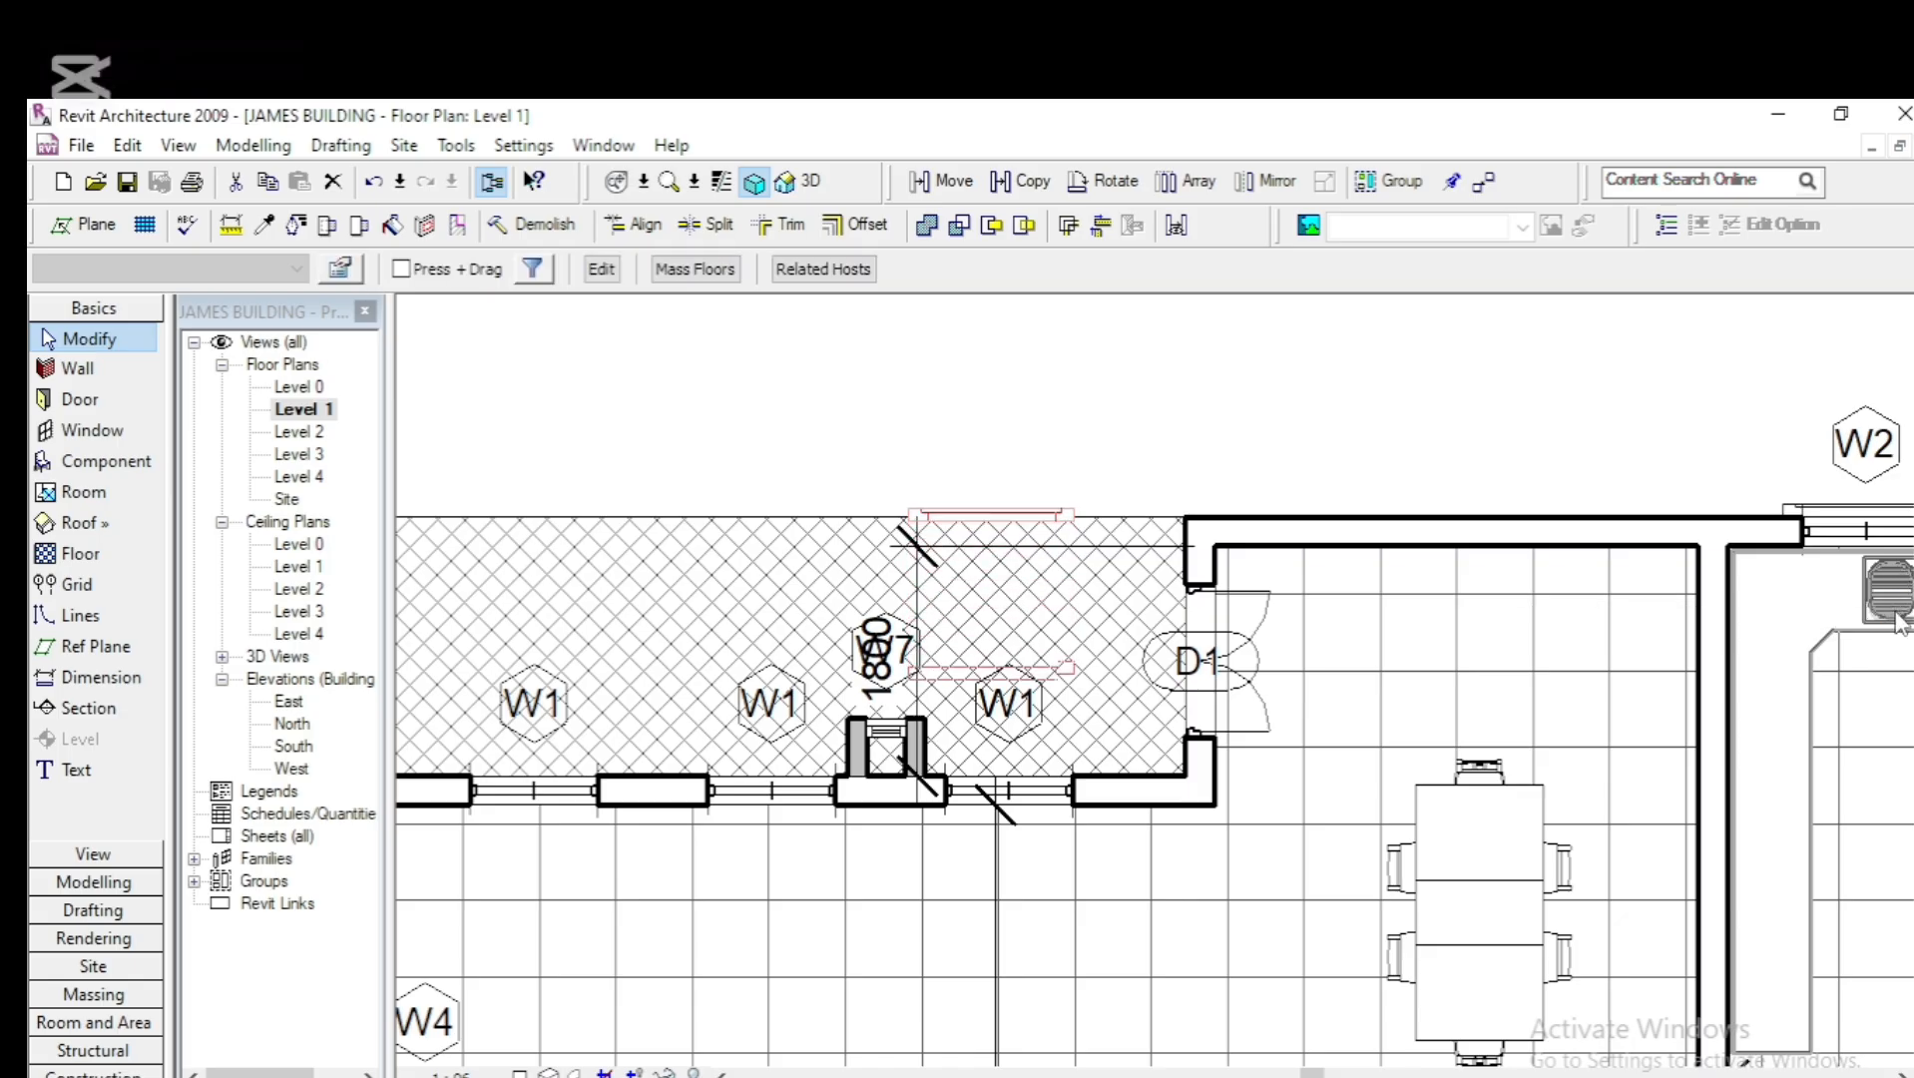
key("Down")
key("Down")
key("Down")
key("Down")
key("Down")
key("Down")
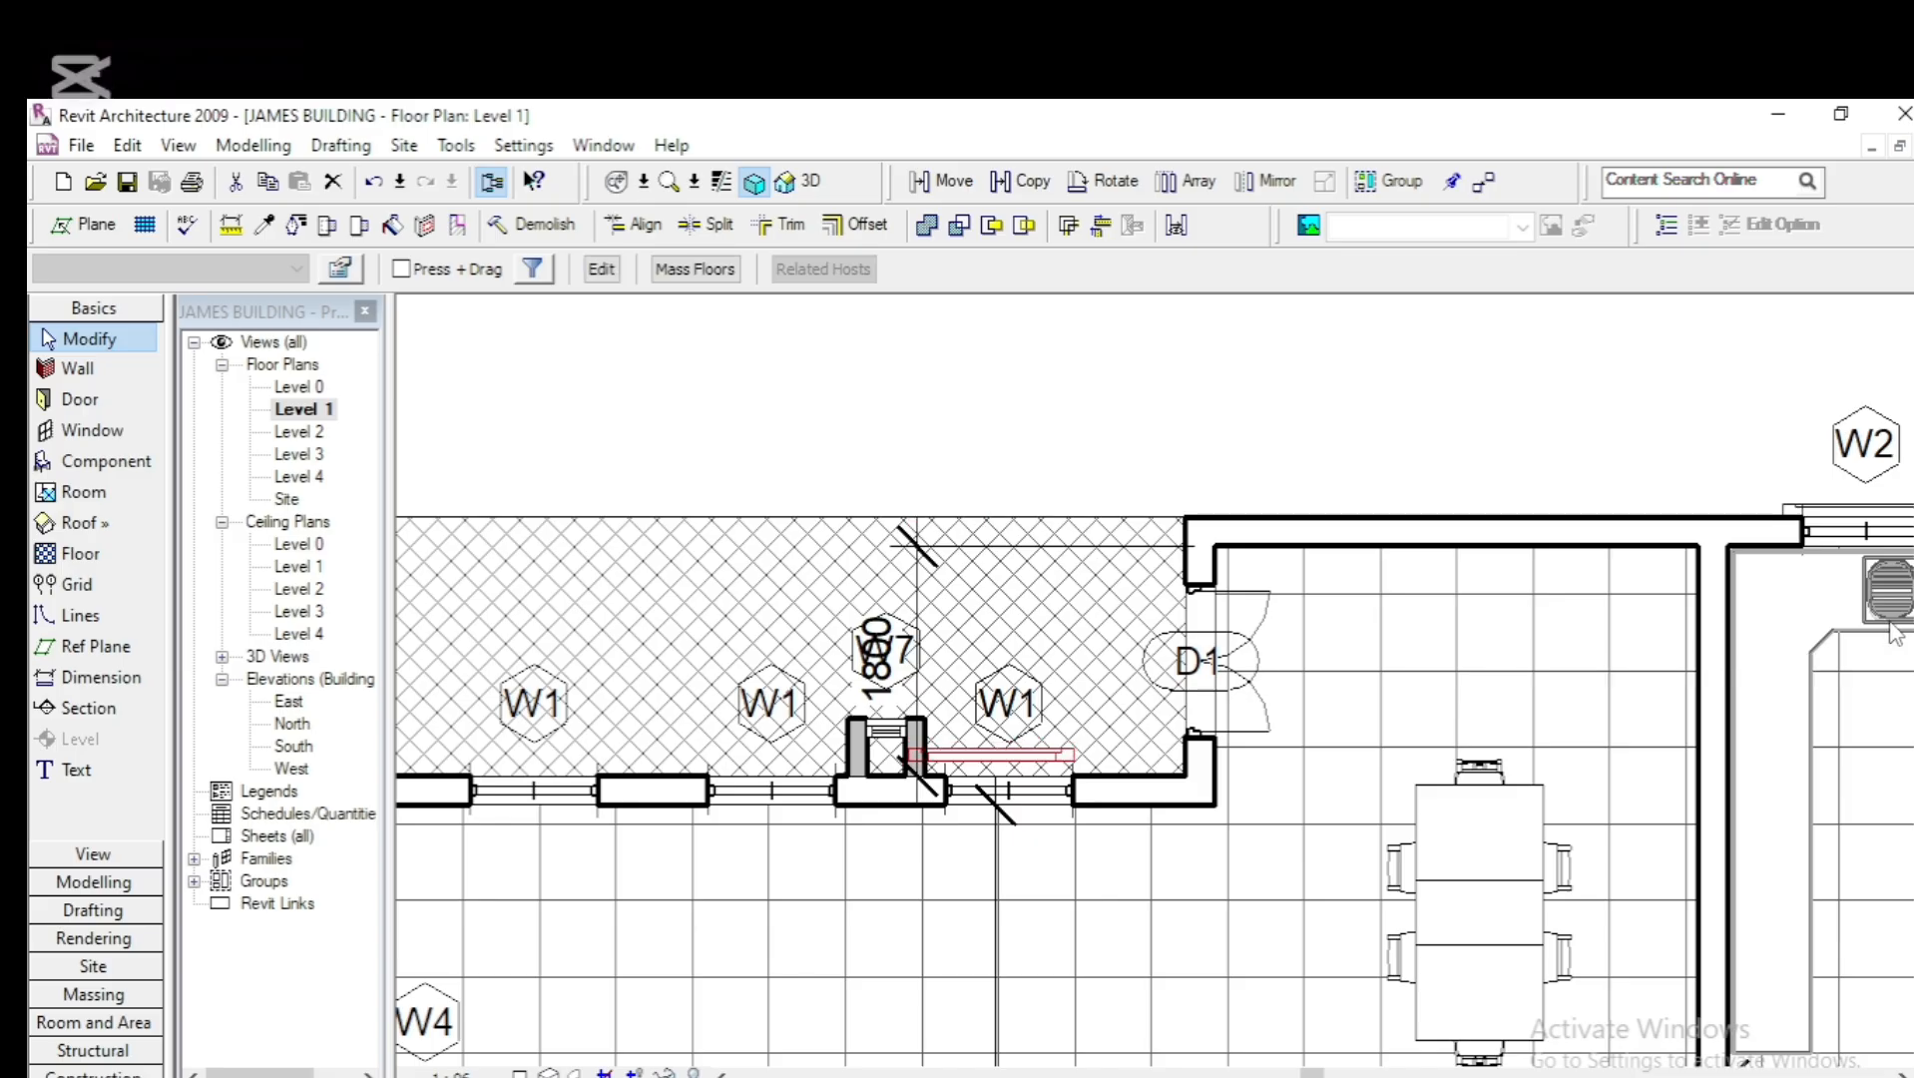
key("Down")
key("Down")
scroll(988, 828, "up", 4)
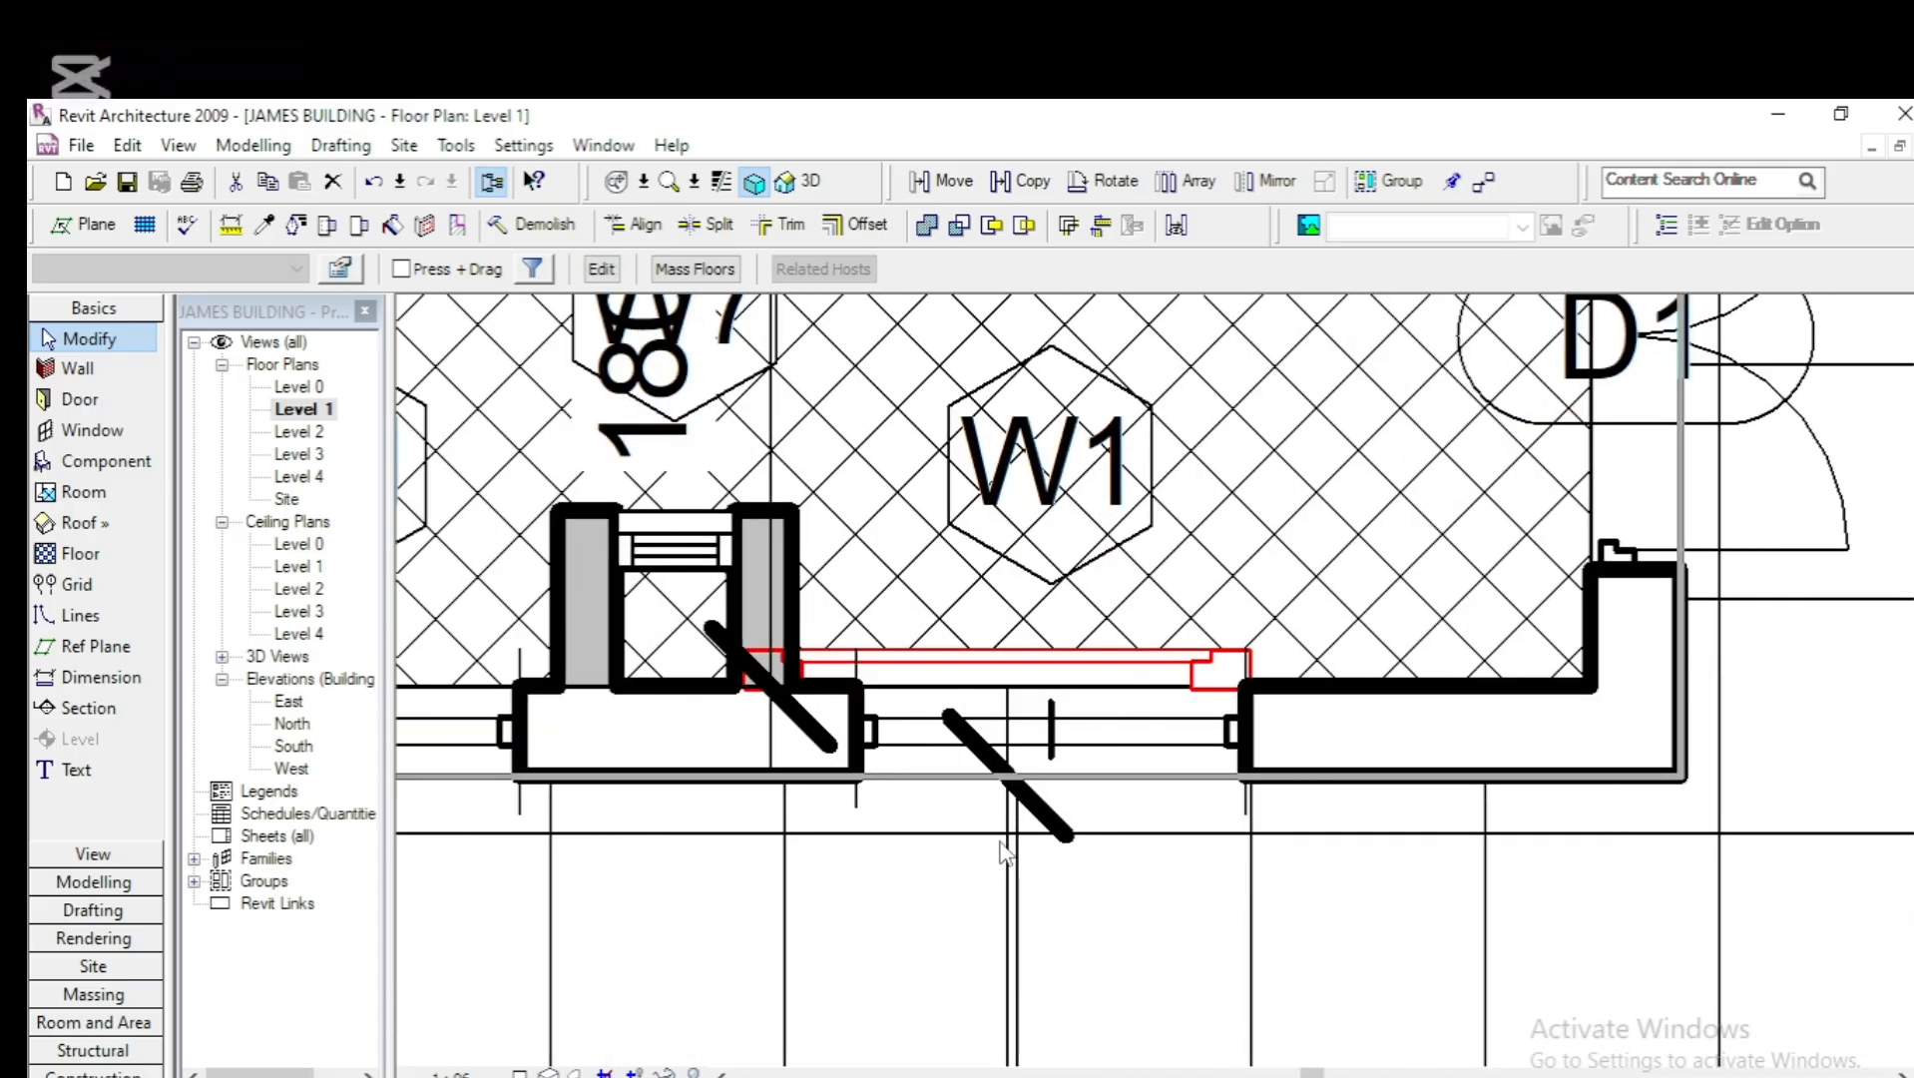
key("Up")
key("Up")
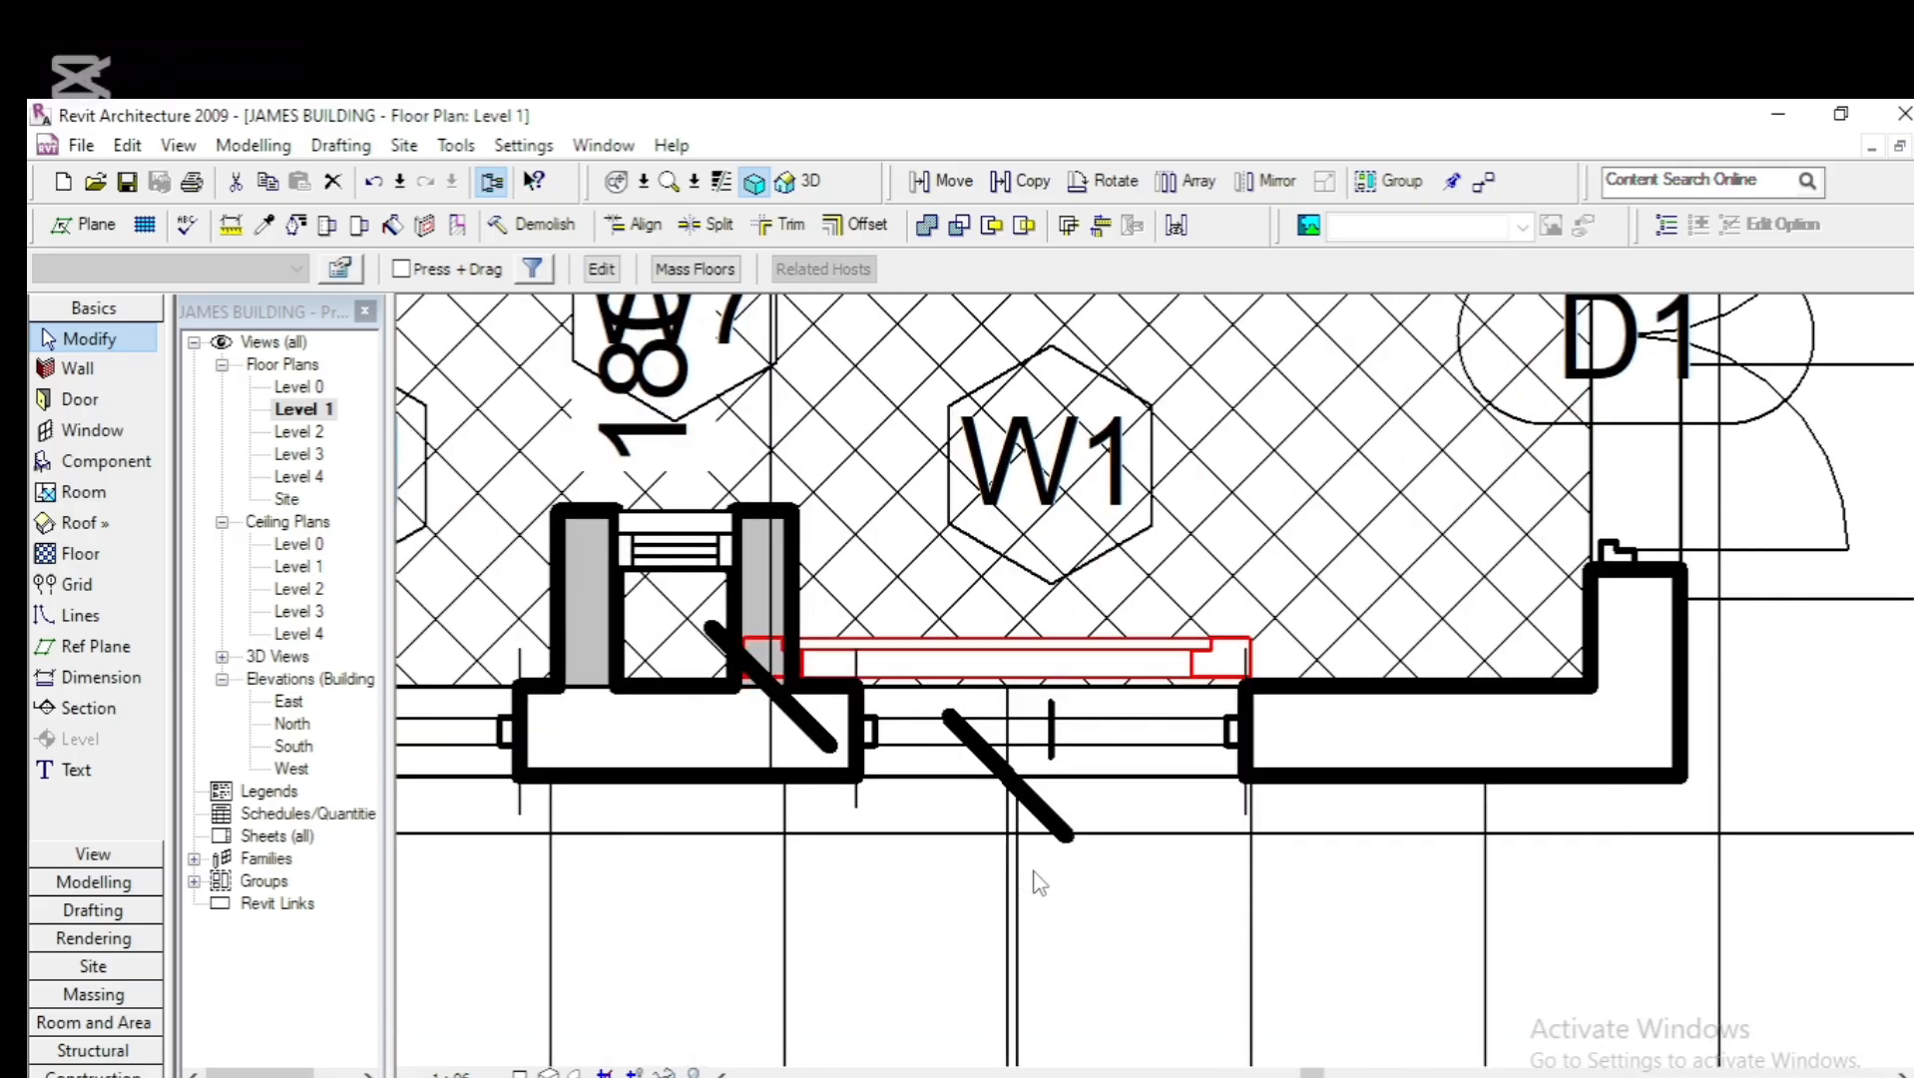
Nudge the frame mass sideways along the wall until its opening lines up with the W1 window opening
key("Right")
key("Right")
key("Right")
key("Right")
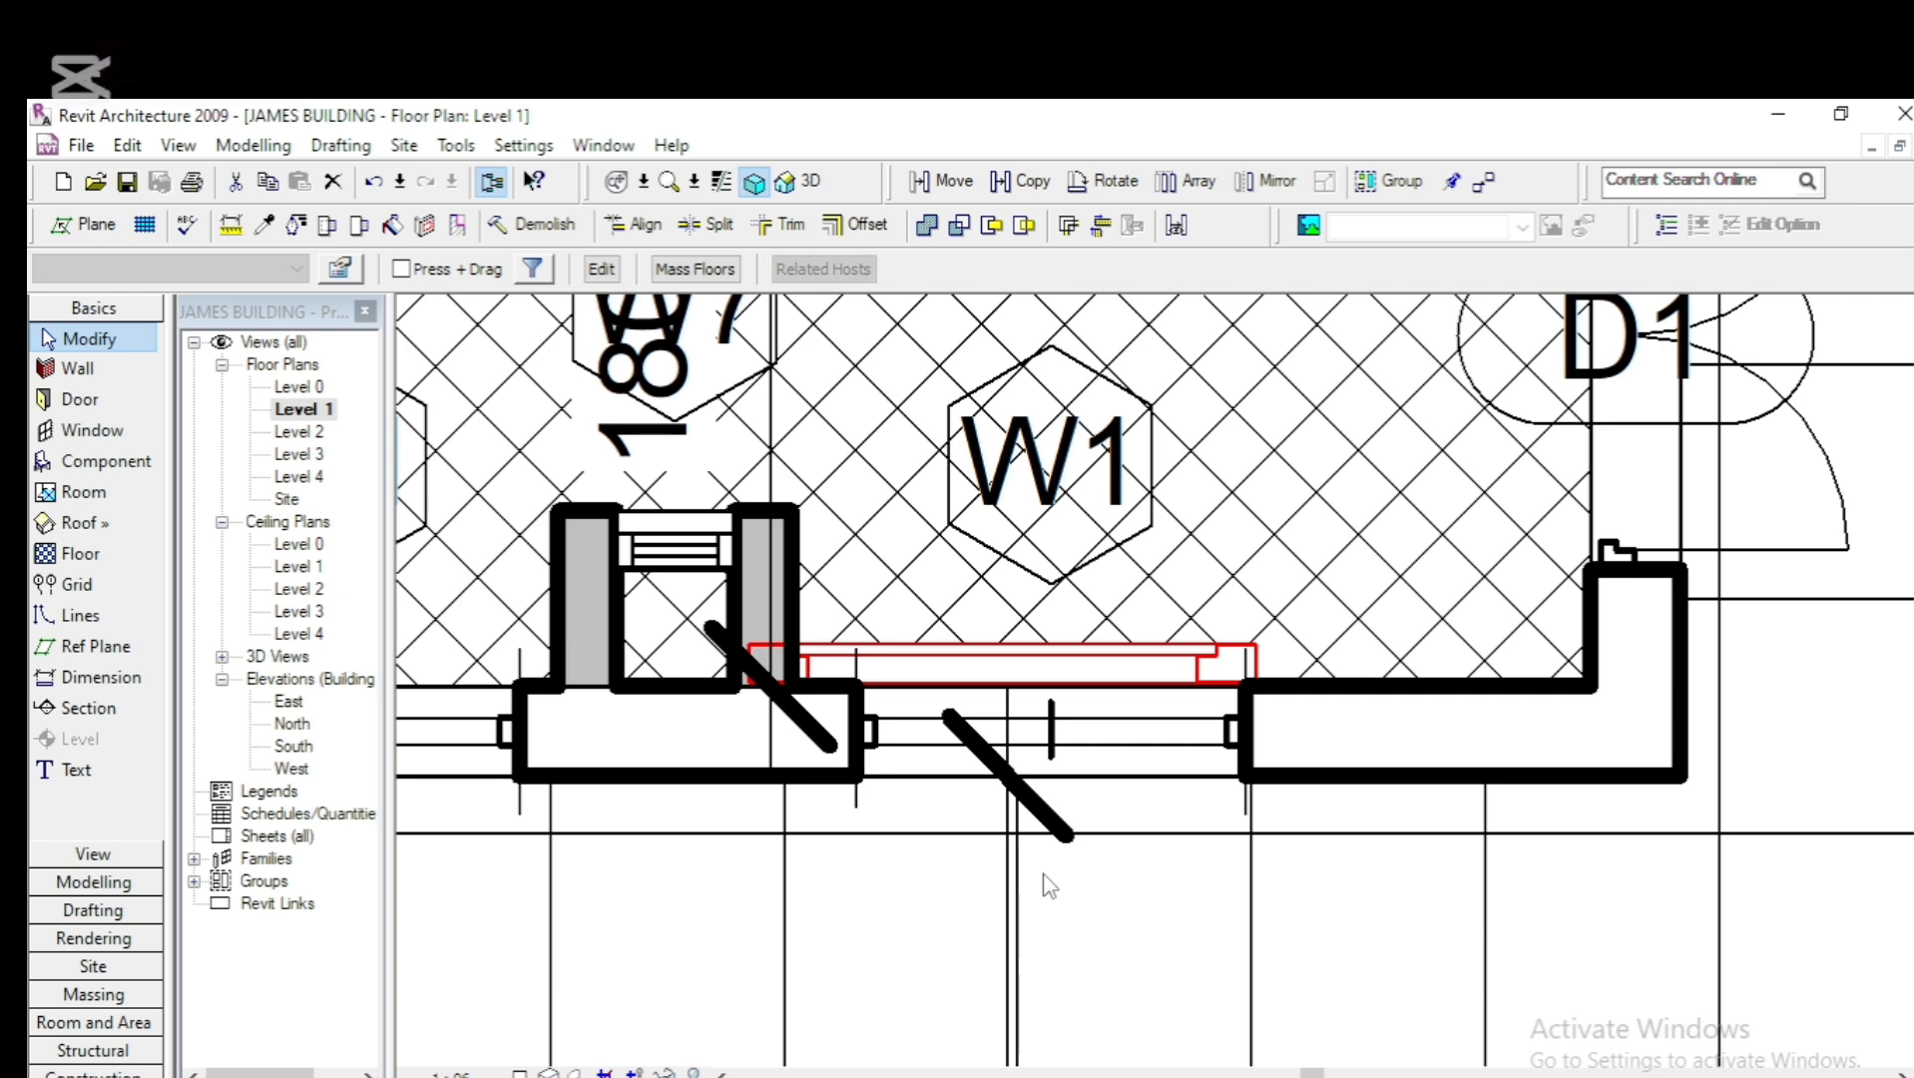
key("Right")
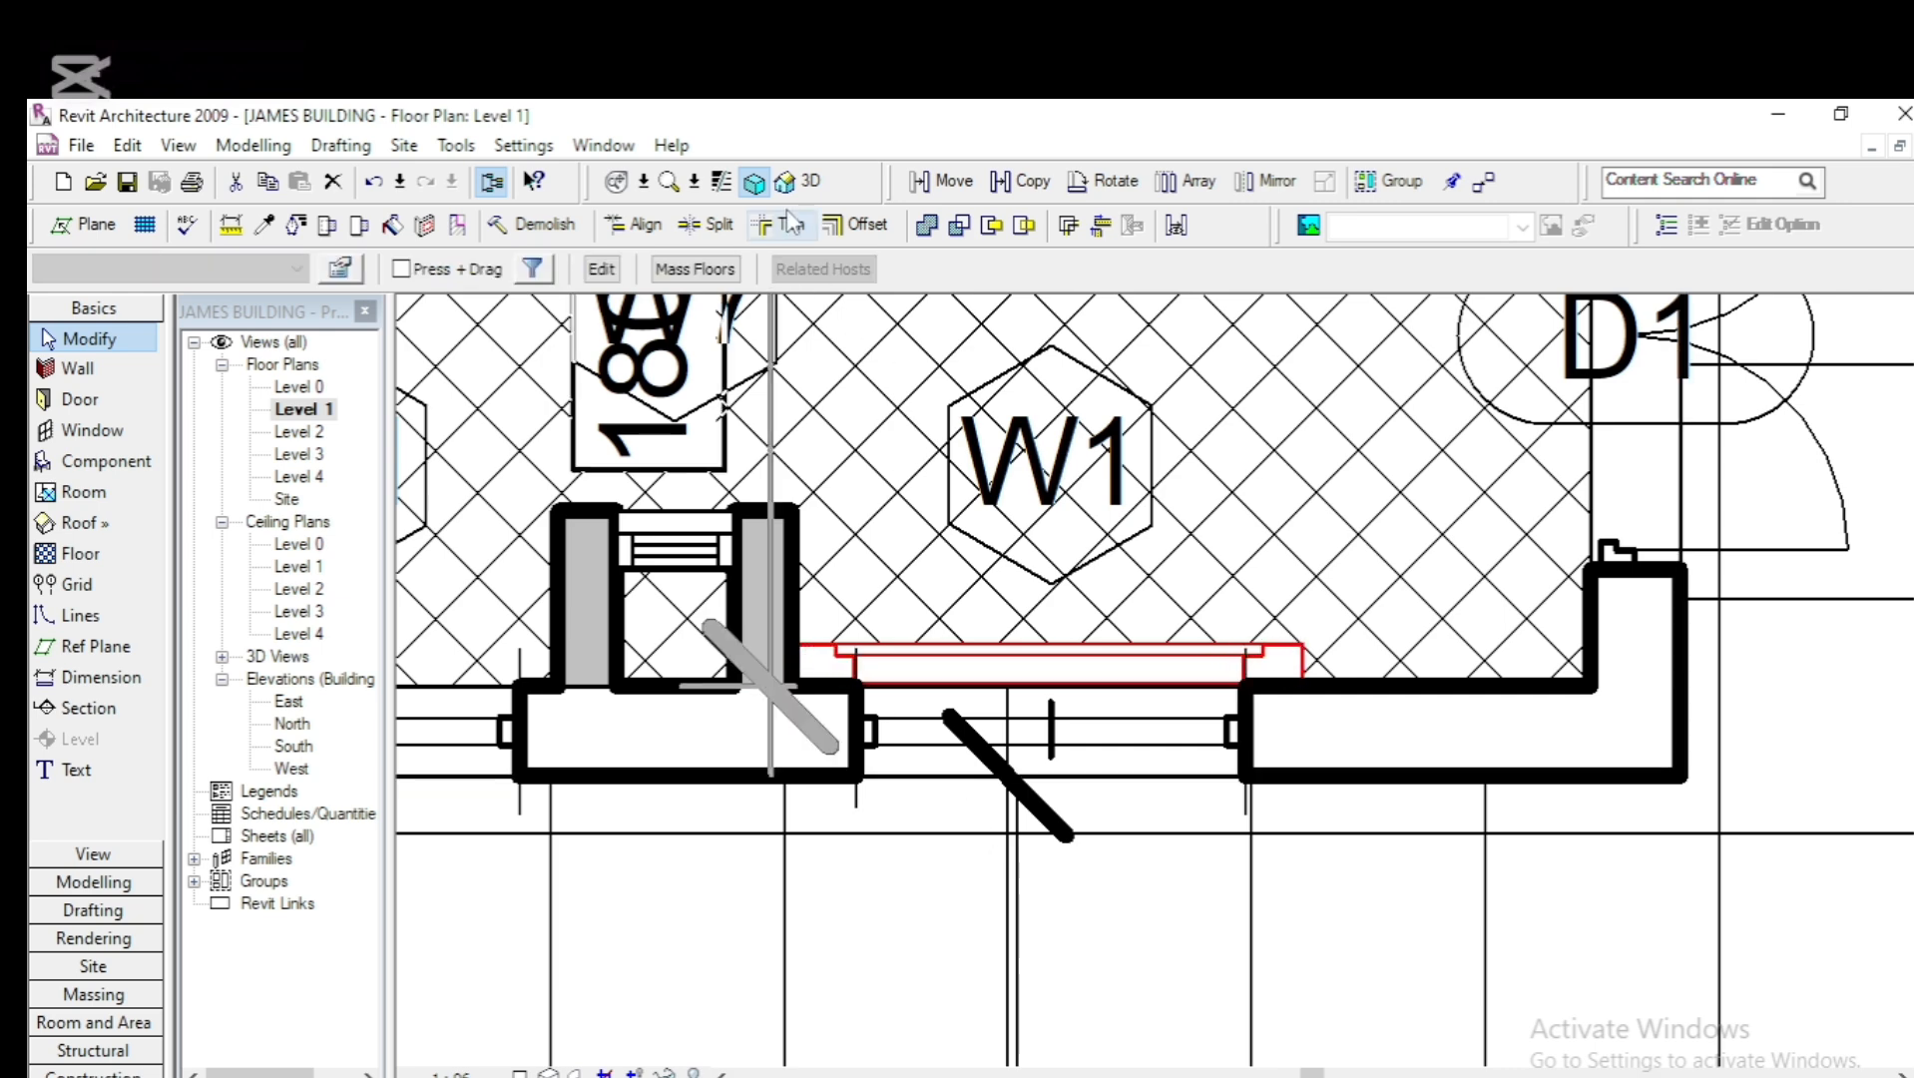
Return to the 3D view, save the project, and check the frame's fit around the lower-floor window beside the ladder
left_click(815, 185)
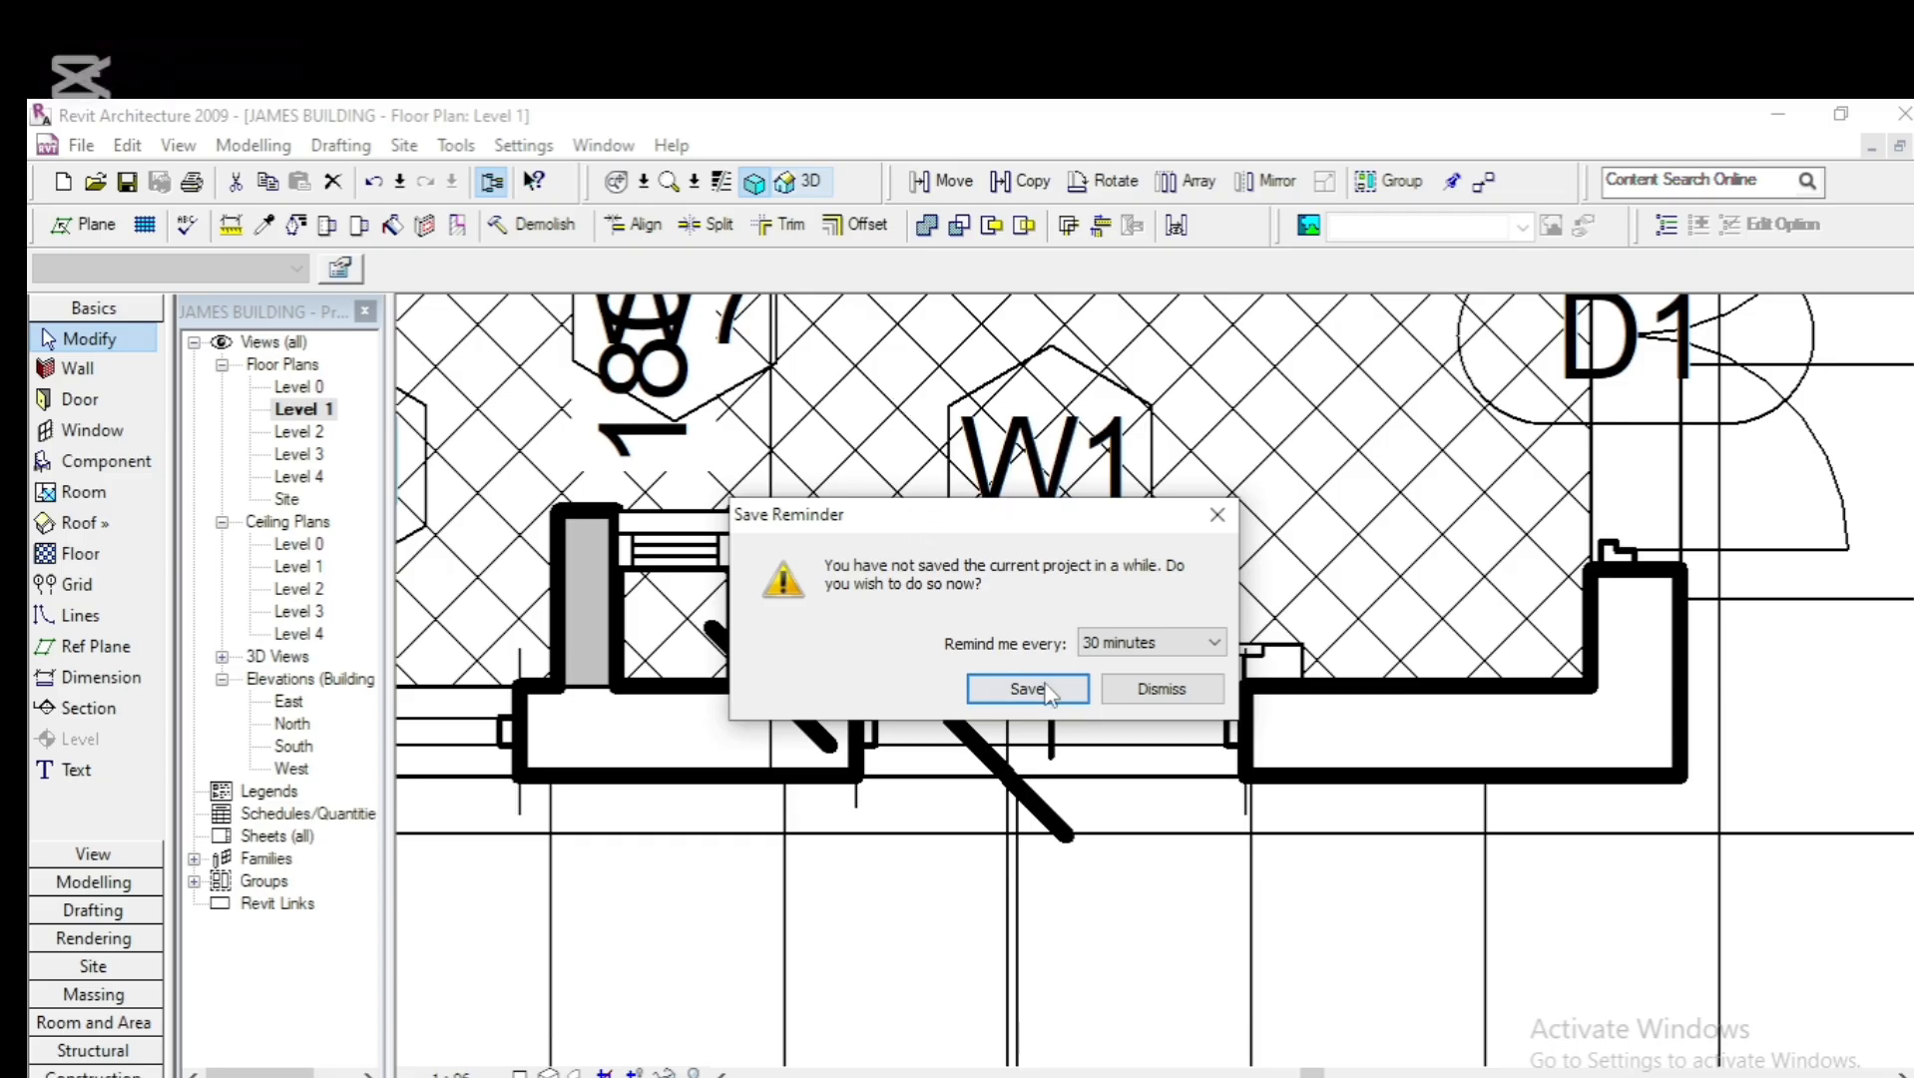
left_click(1028, 689)
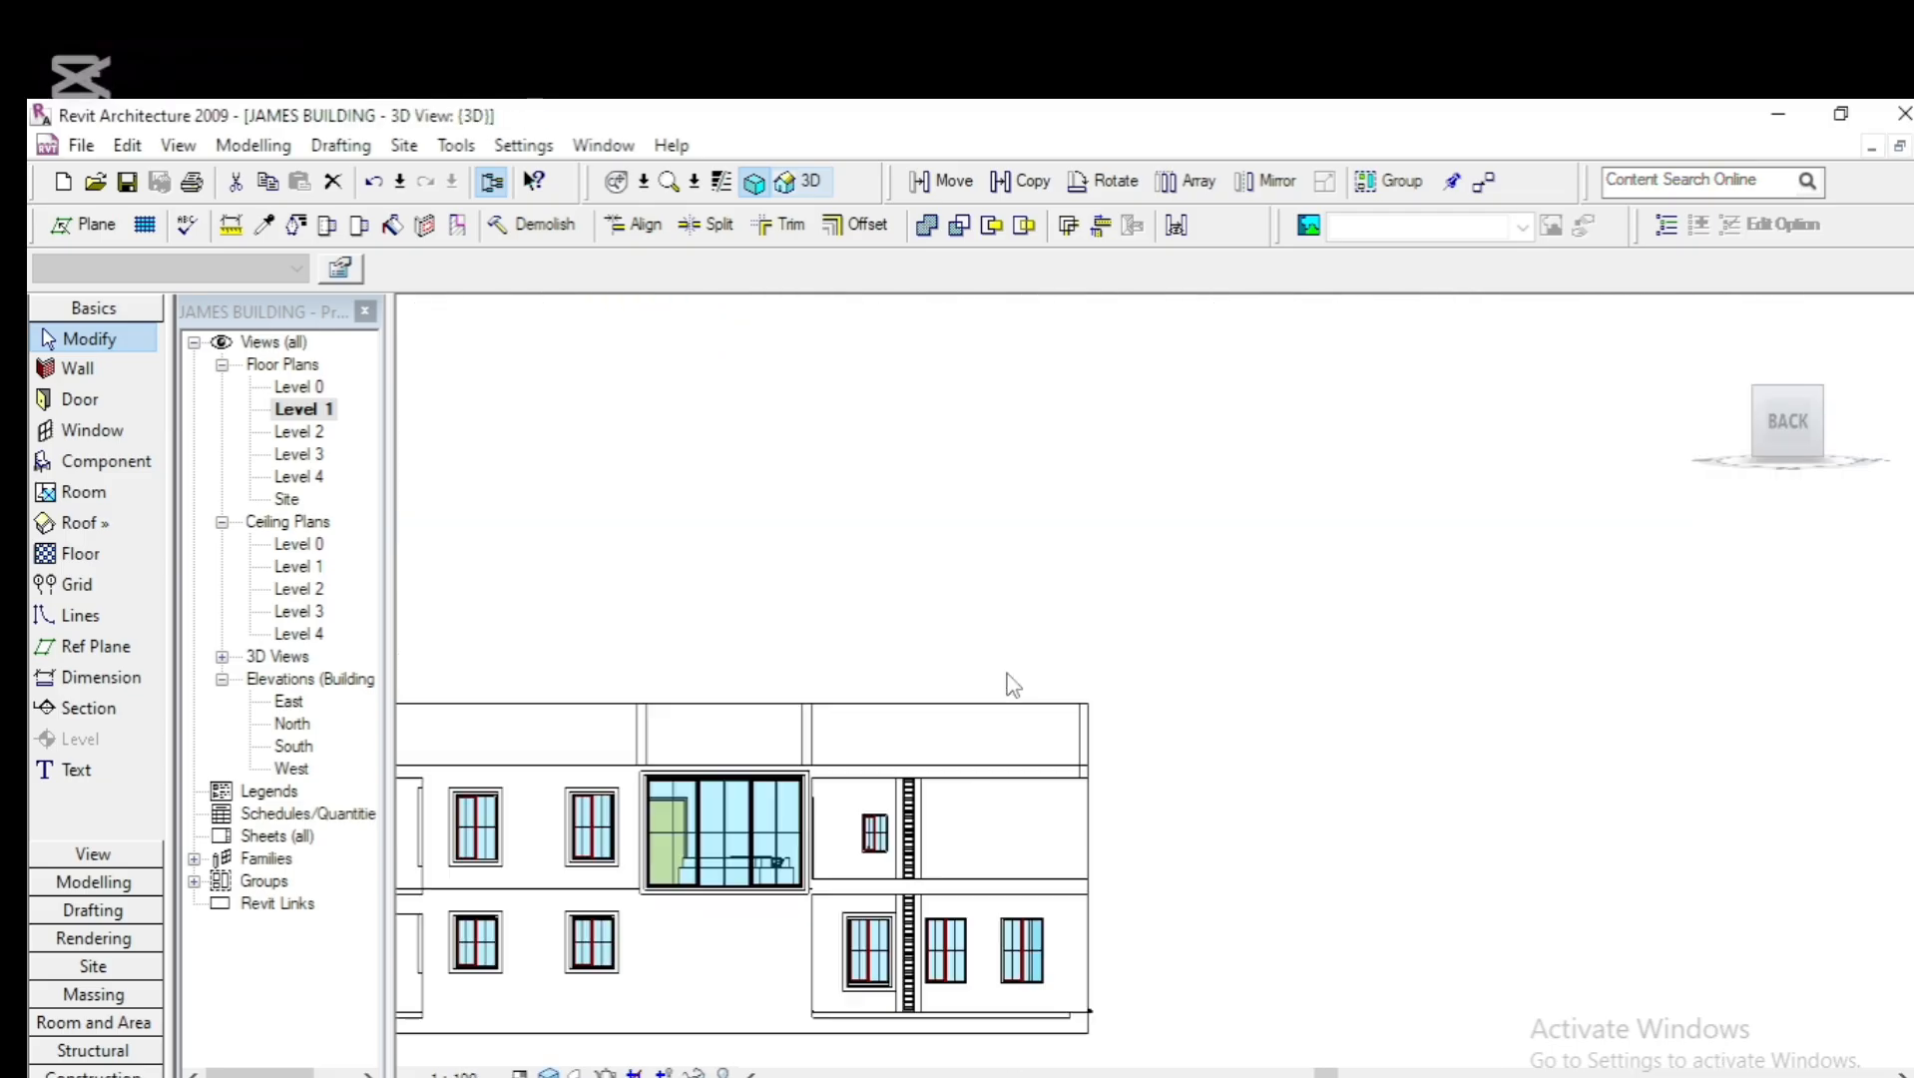
scroll(928, 1018, "up", 5)
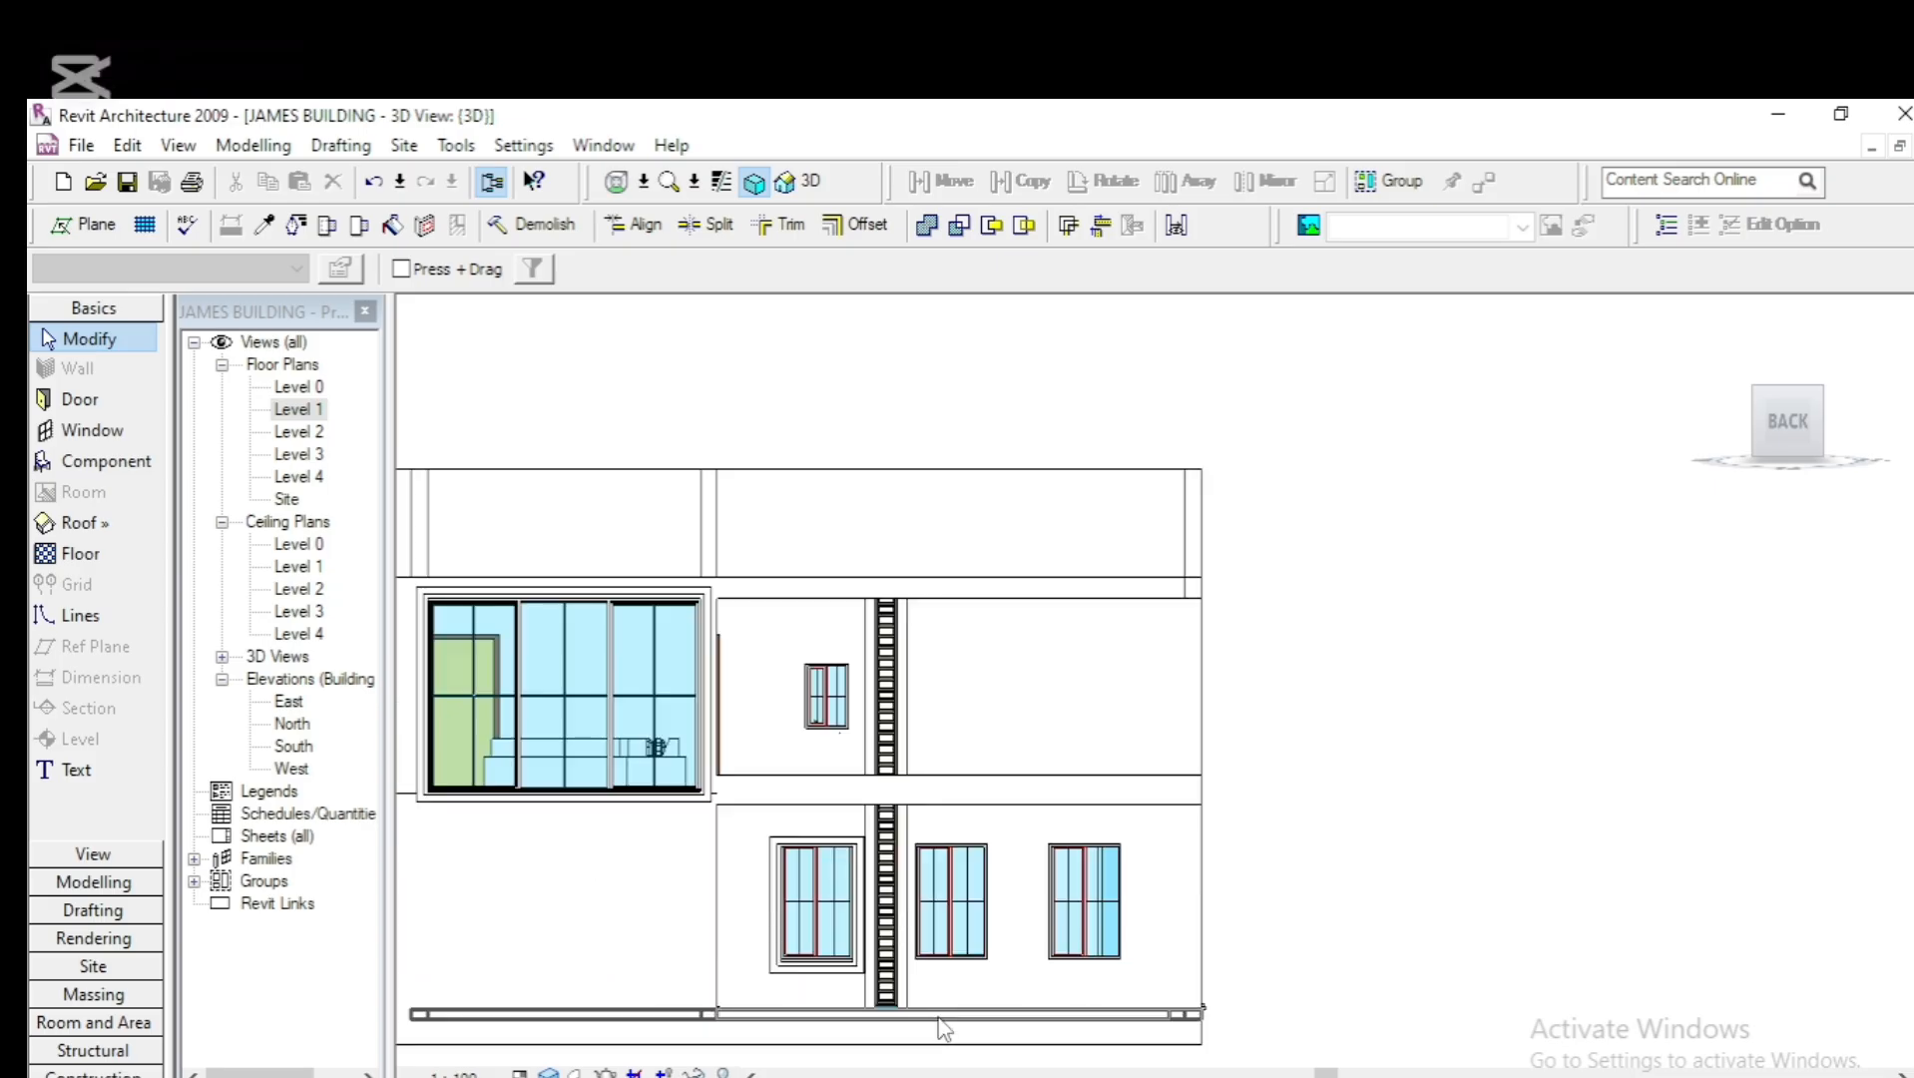
scroll(843, 998, "up", 1)
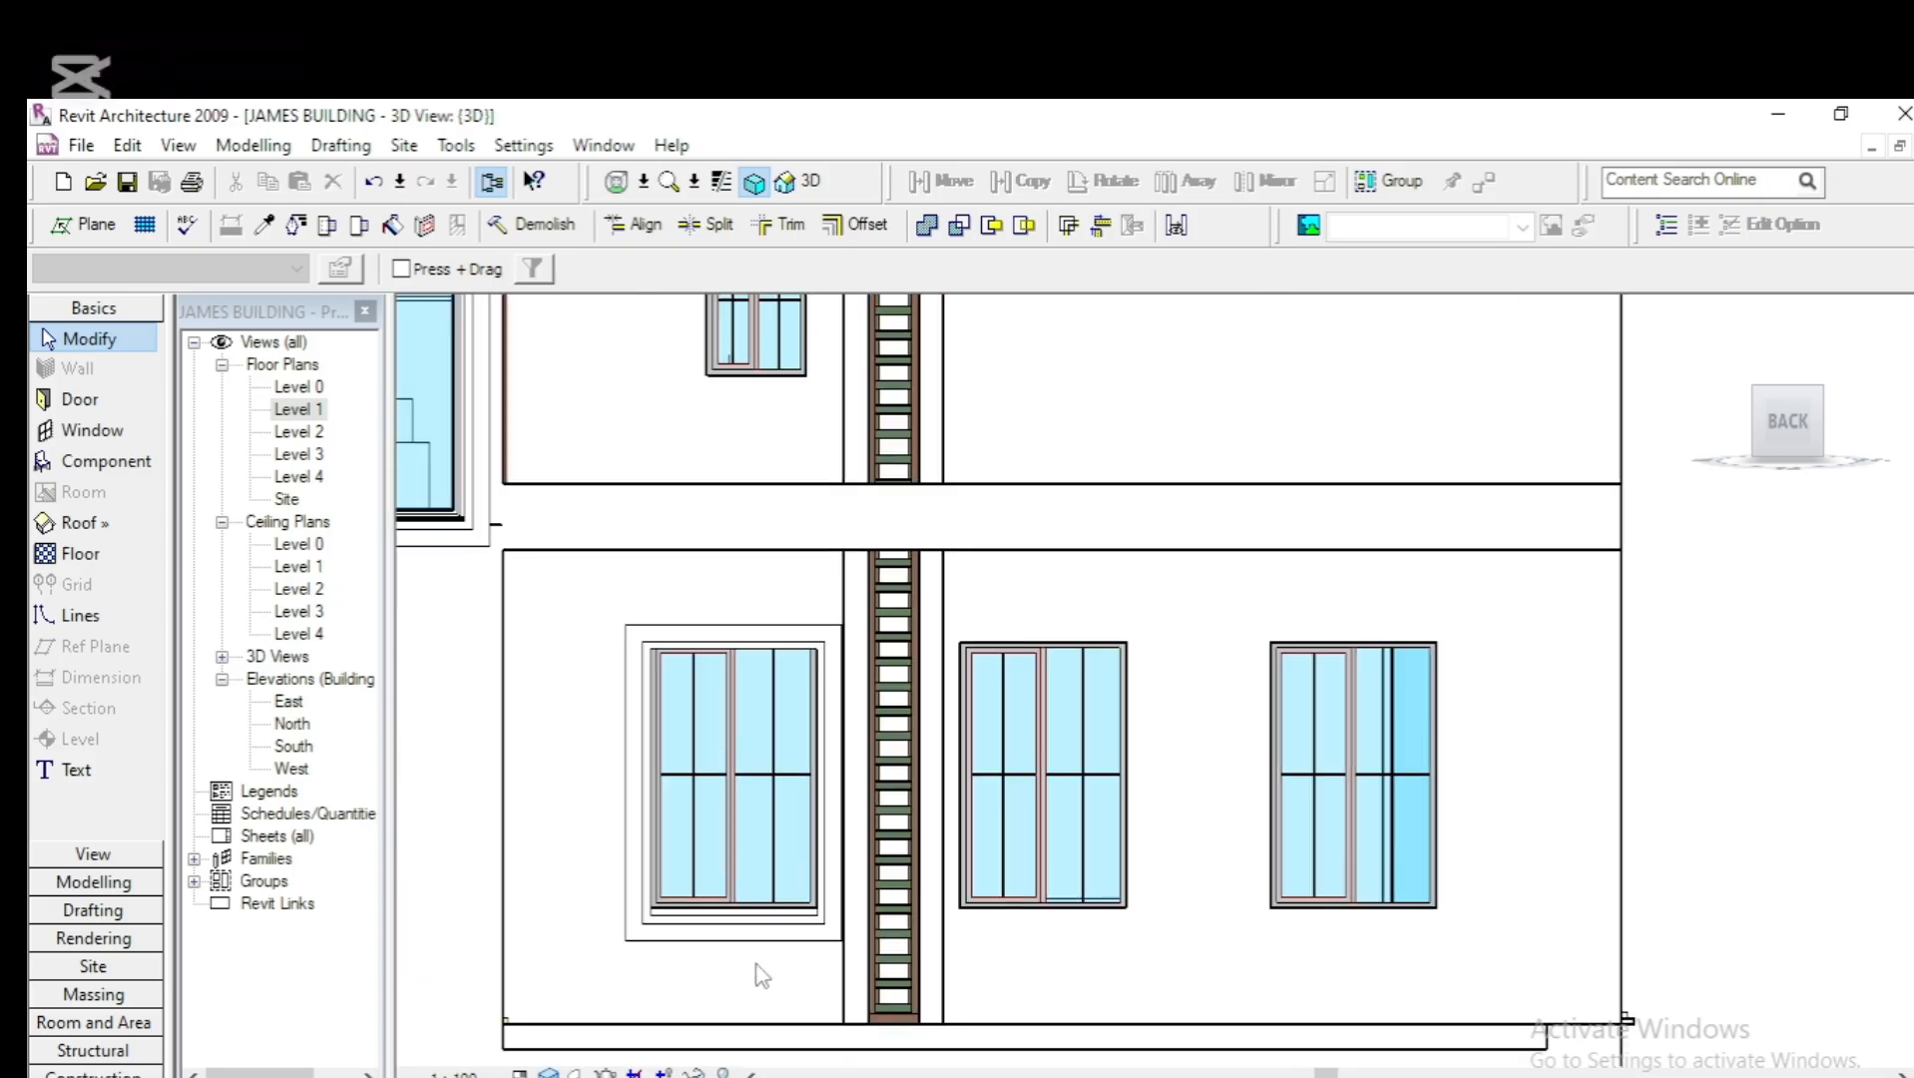
scroll(747, 958, "up", 2)
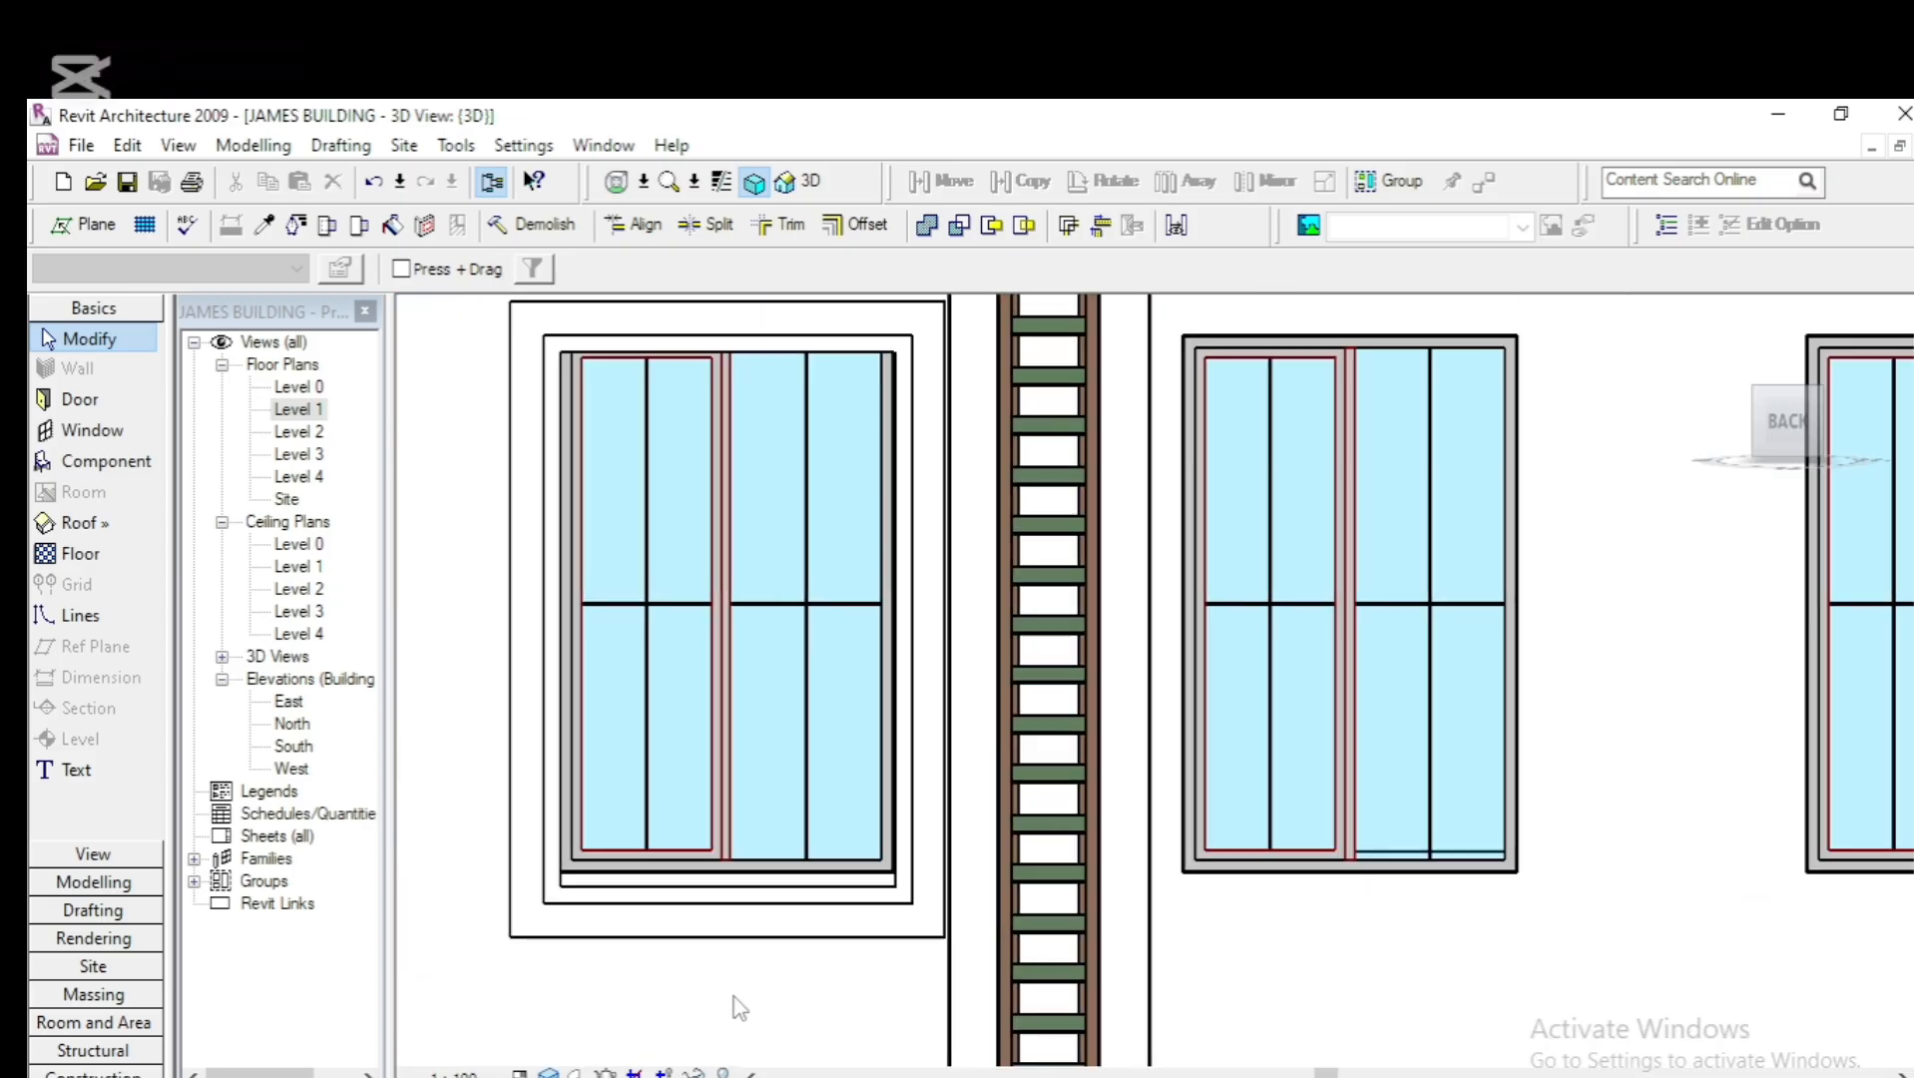
Nudge the frame mass vertically until its opening lines up with the lower-floor window just before the ladder
scroll(743, 1008, "down", 1)
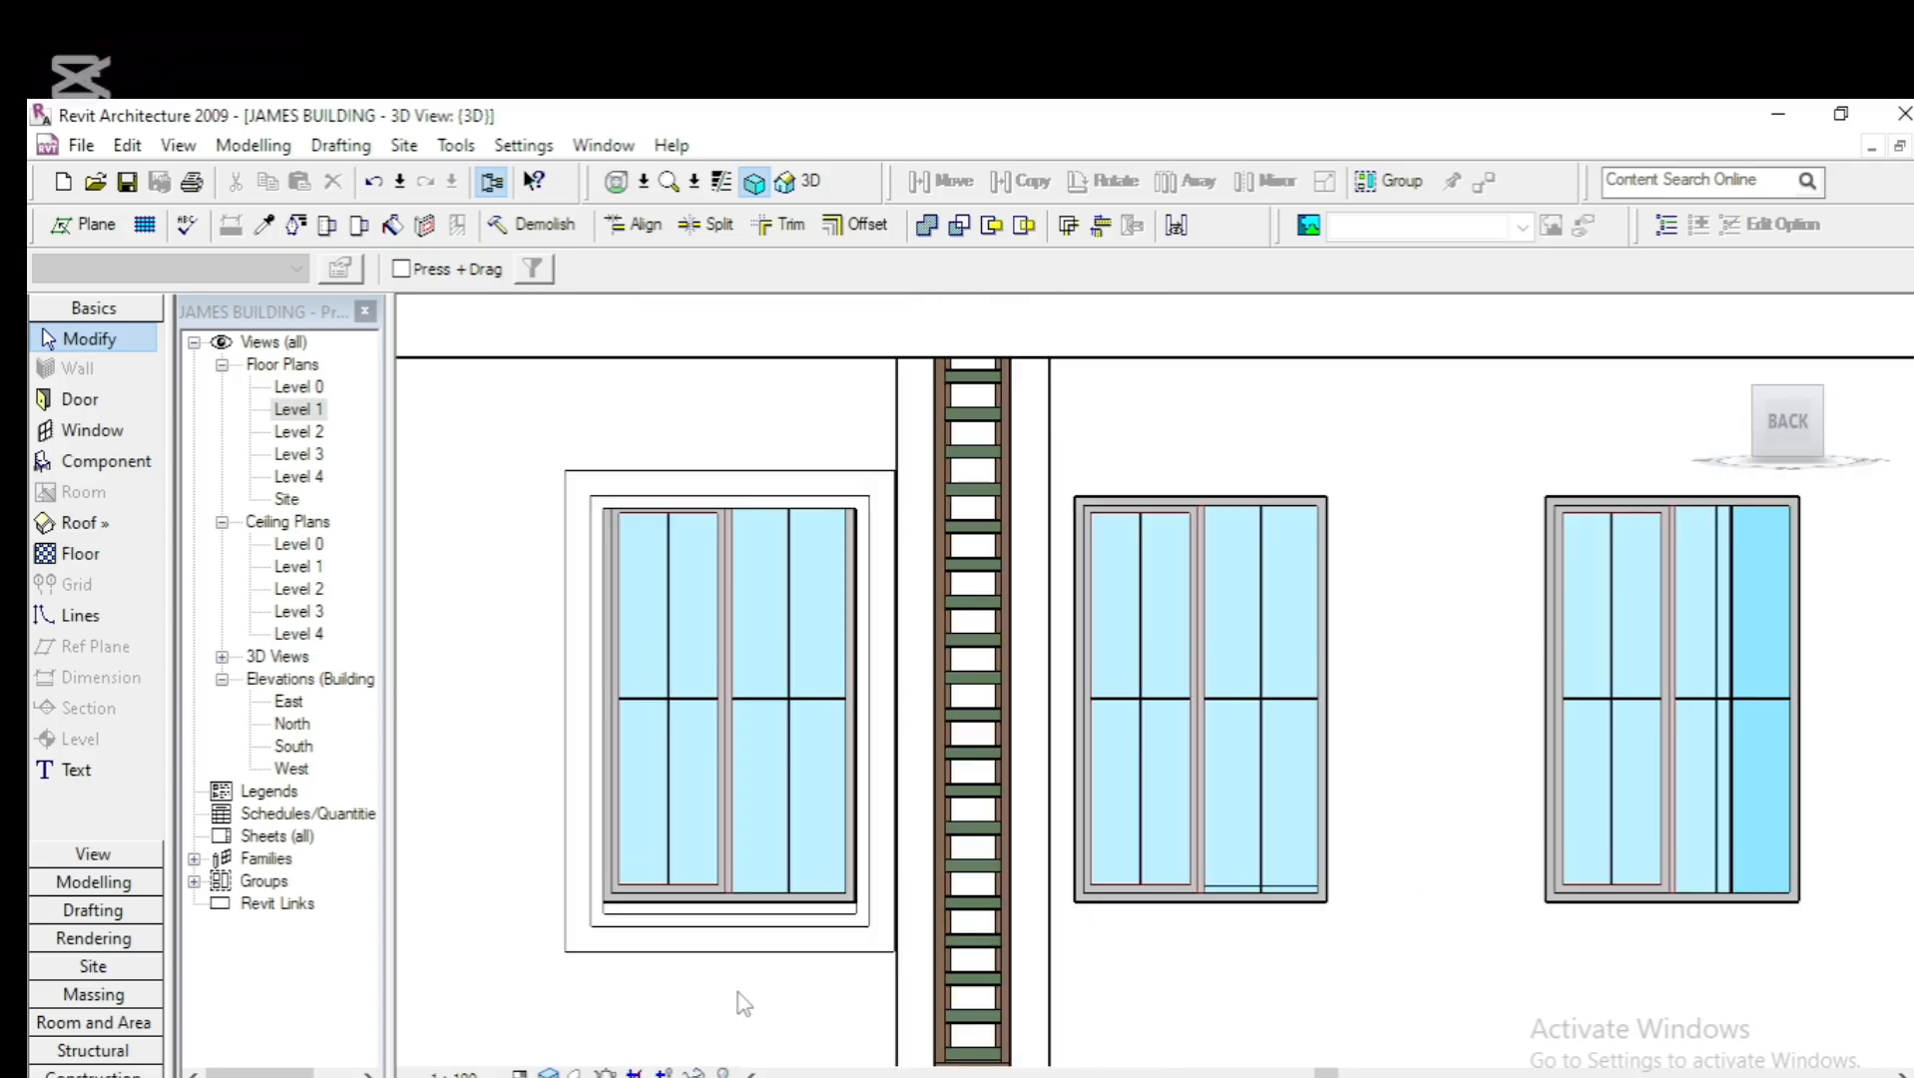
left_click(751, 958)
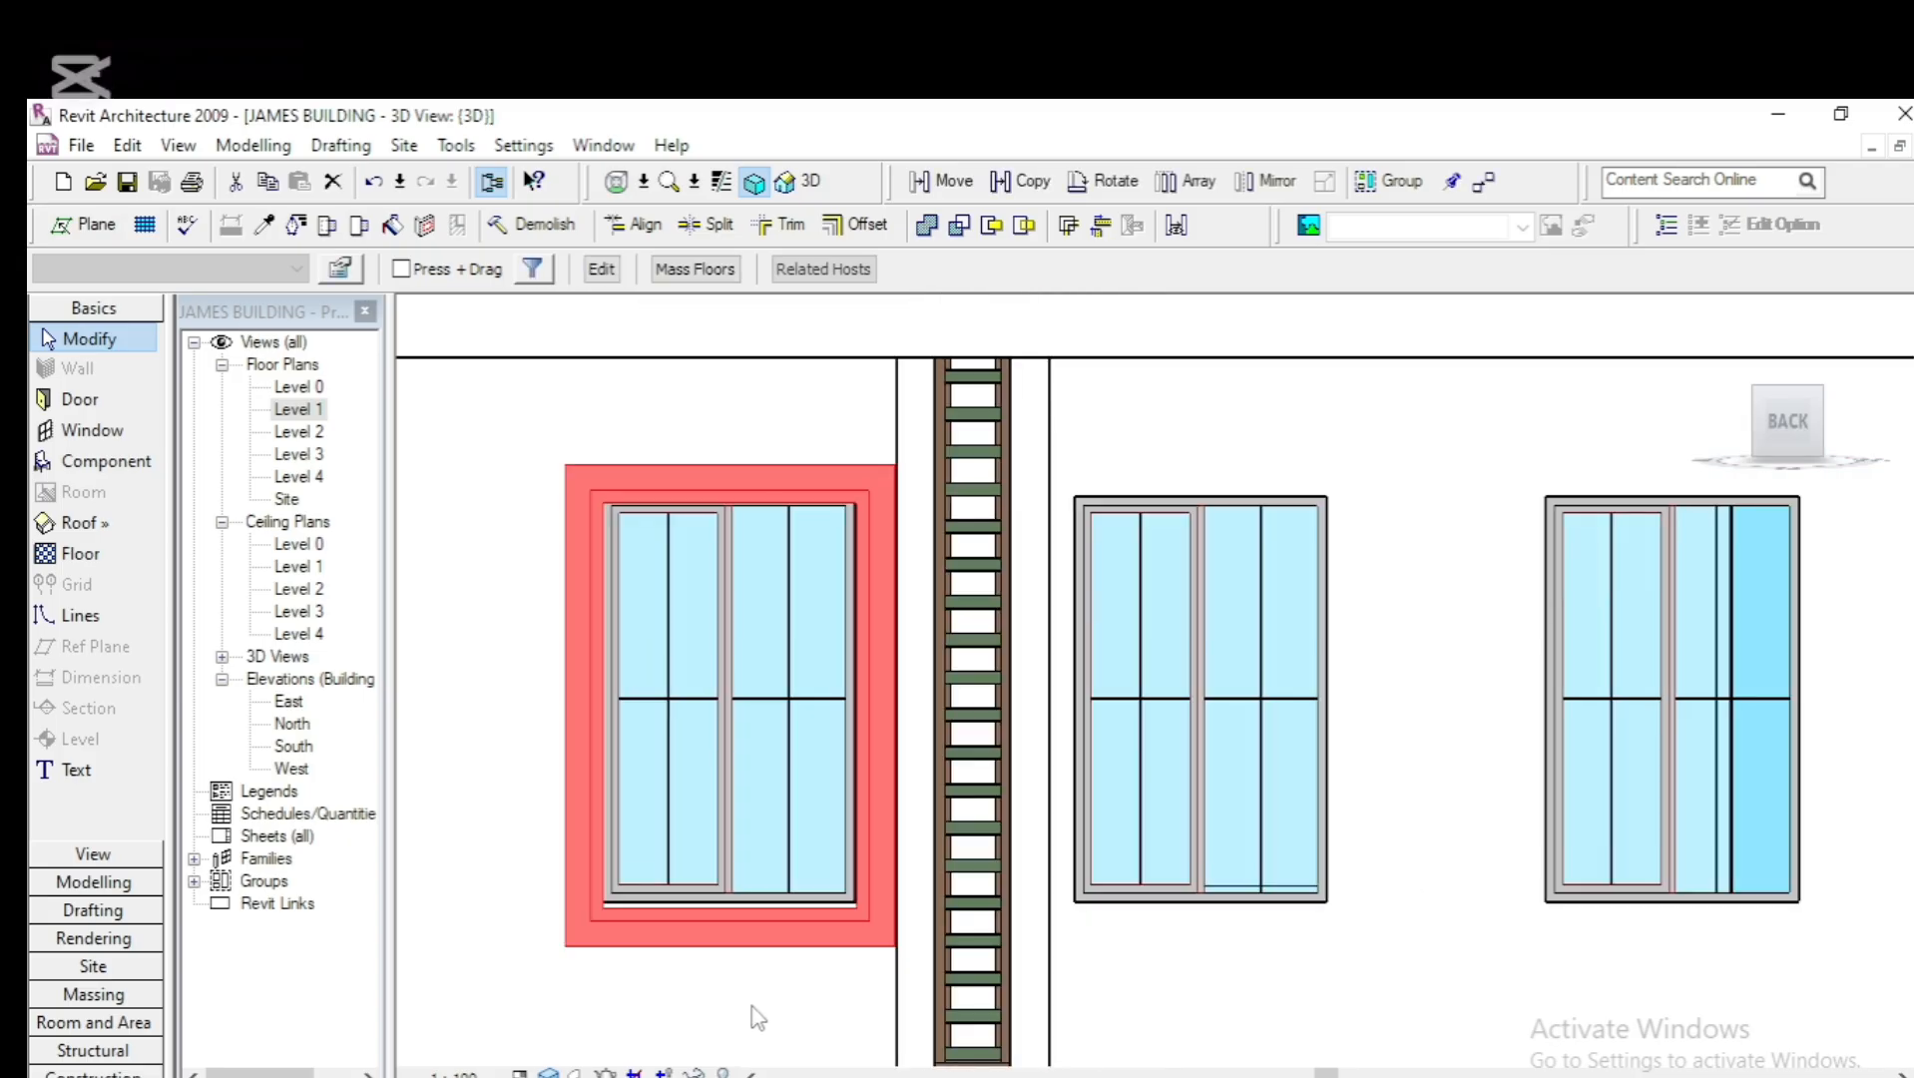
key("Up")
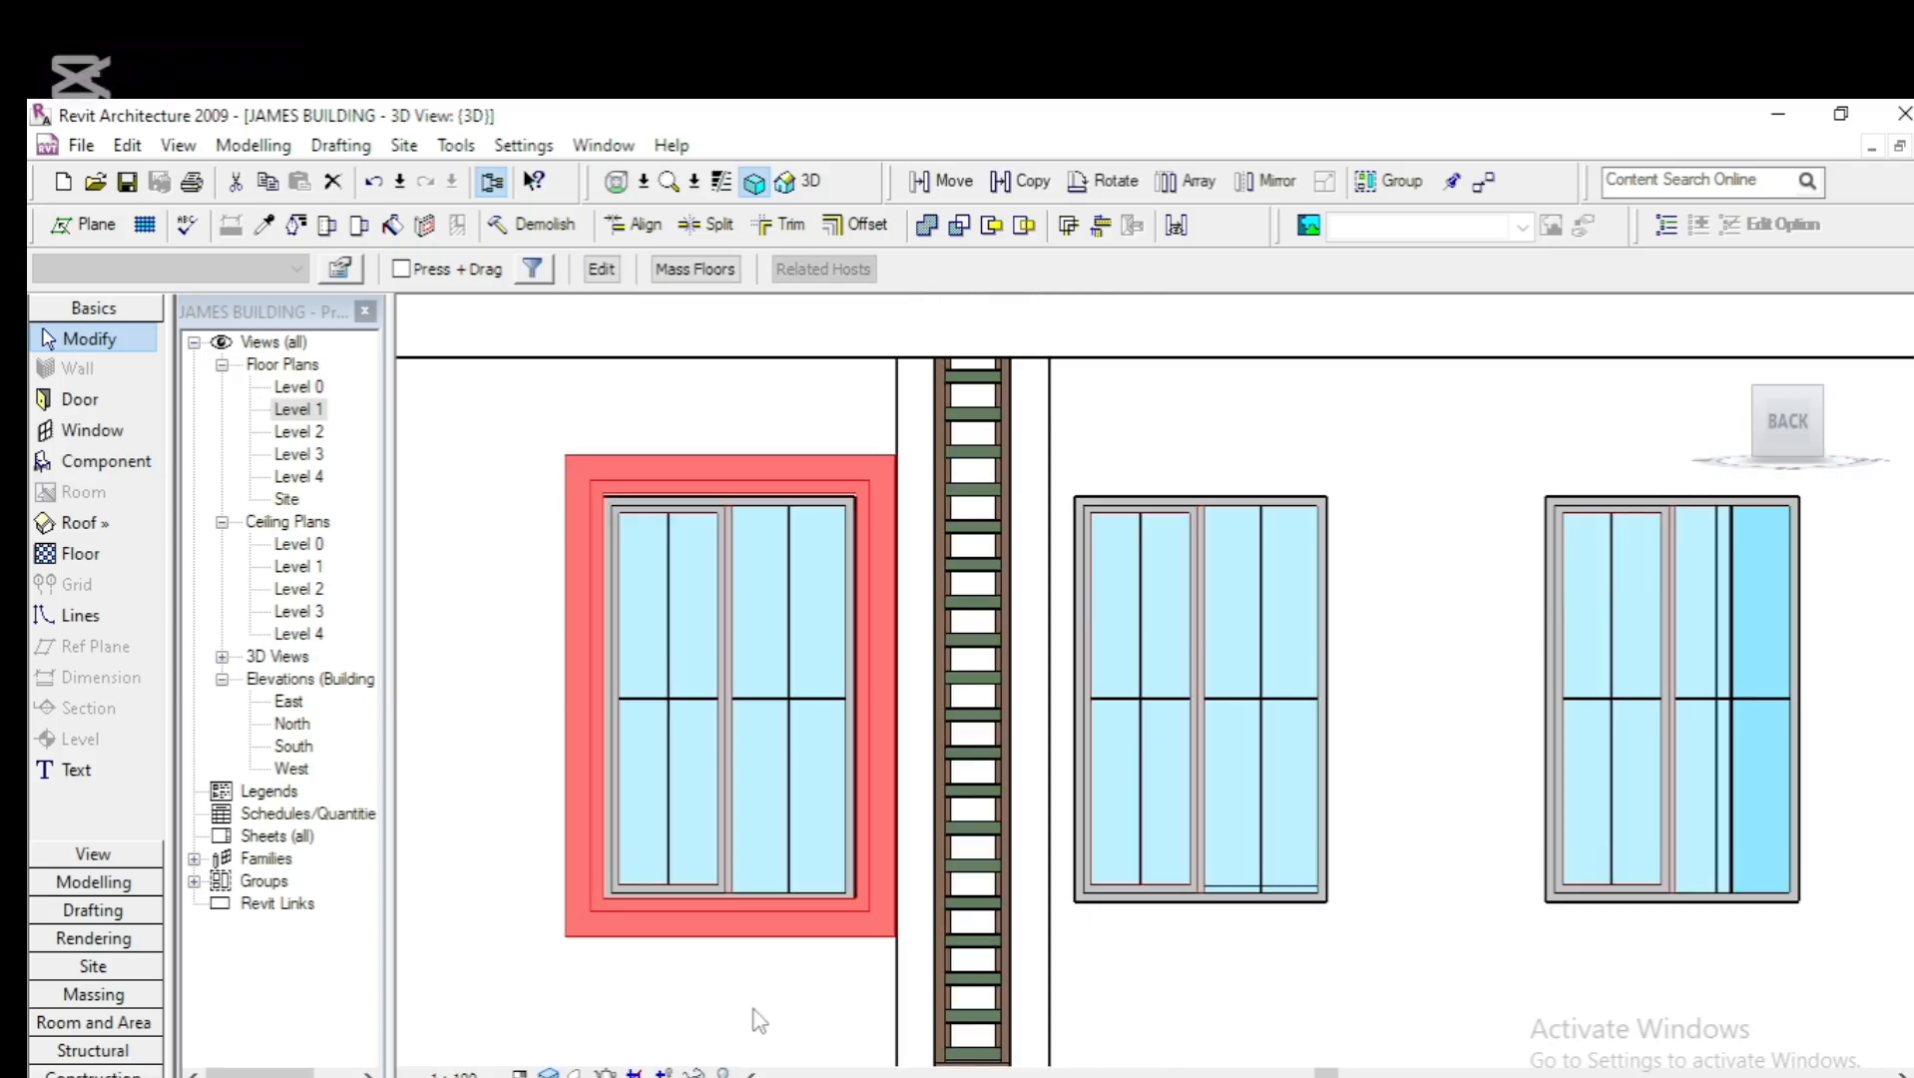
key("Down")
scroll(738, 982, "up", 2)
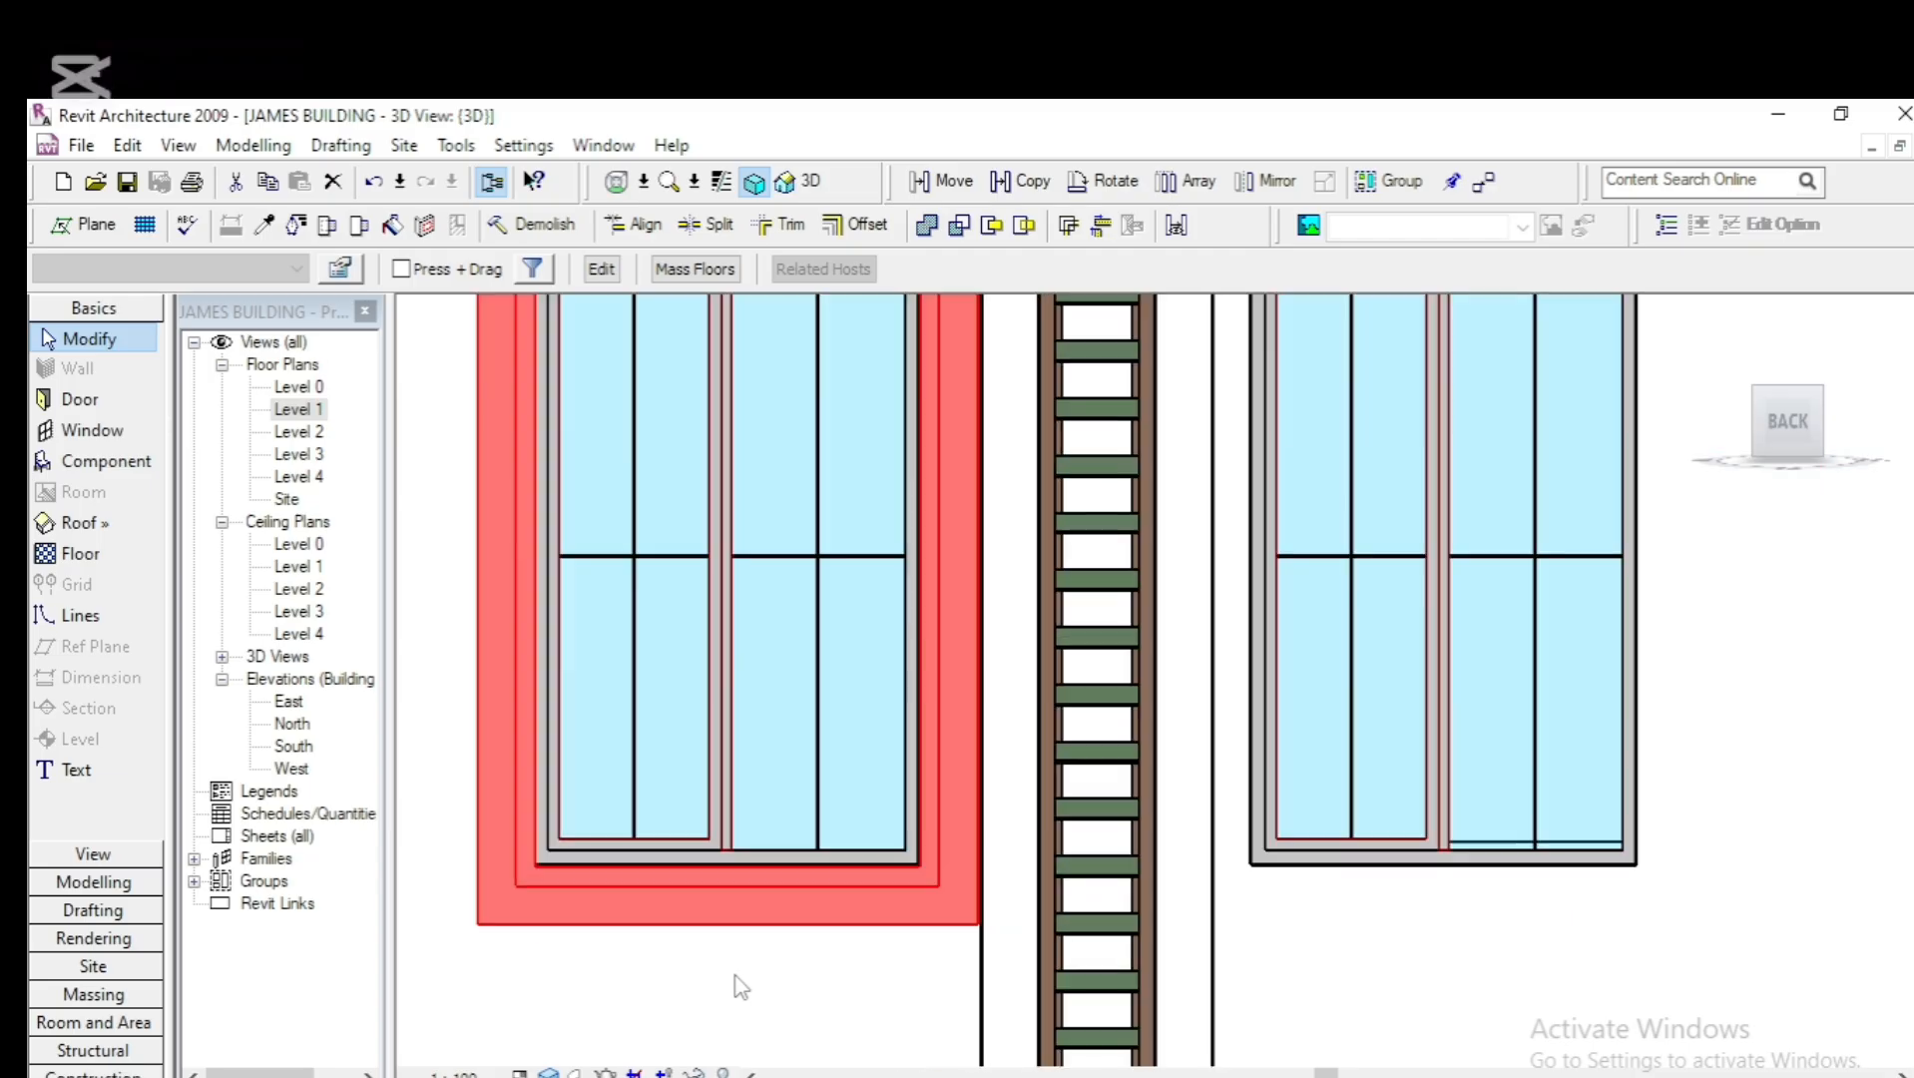
scroll(738, 983, "down", 2)
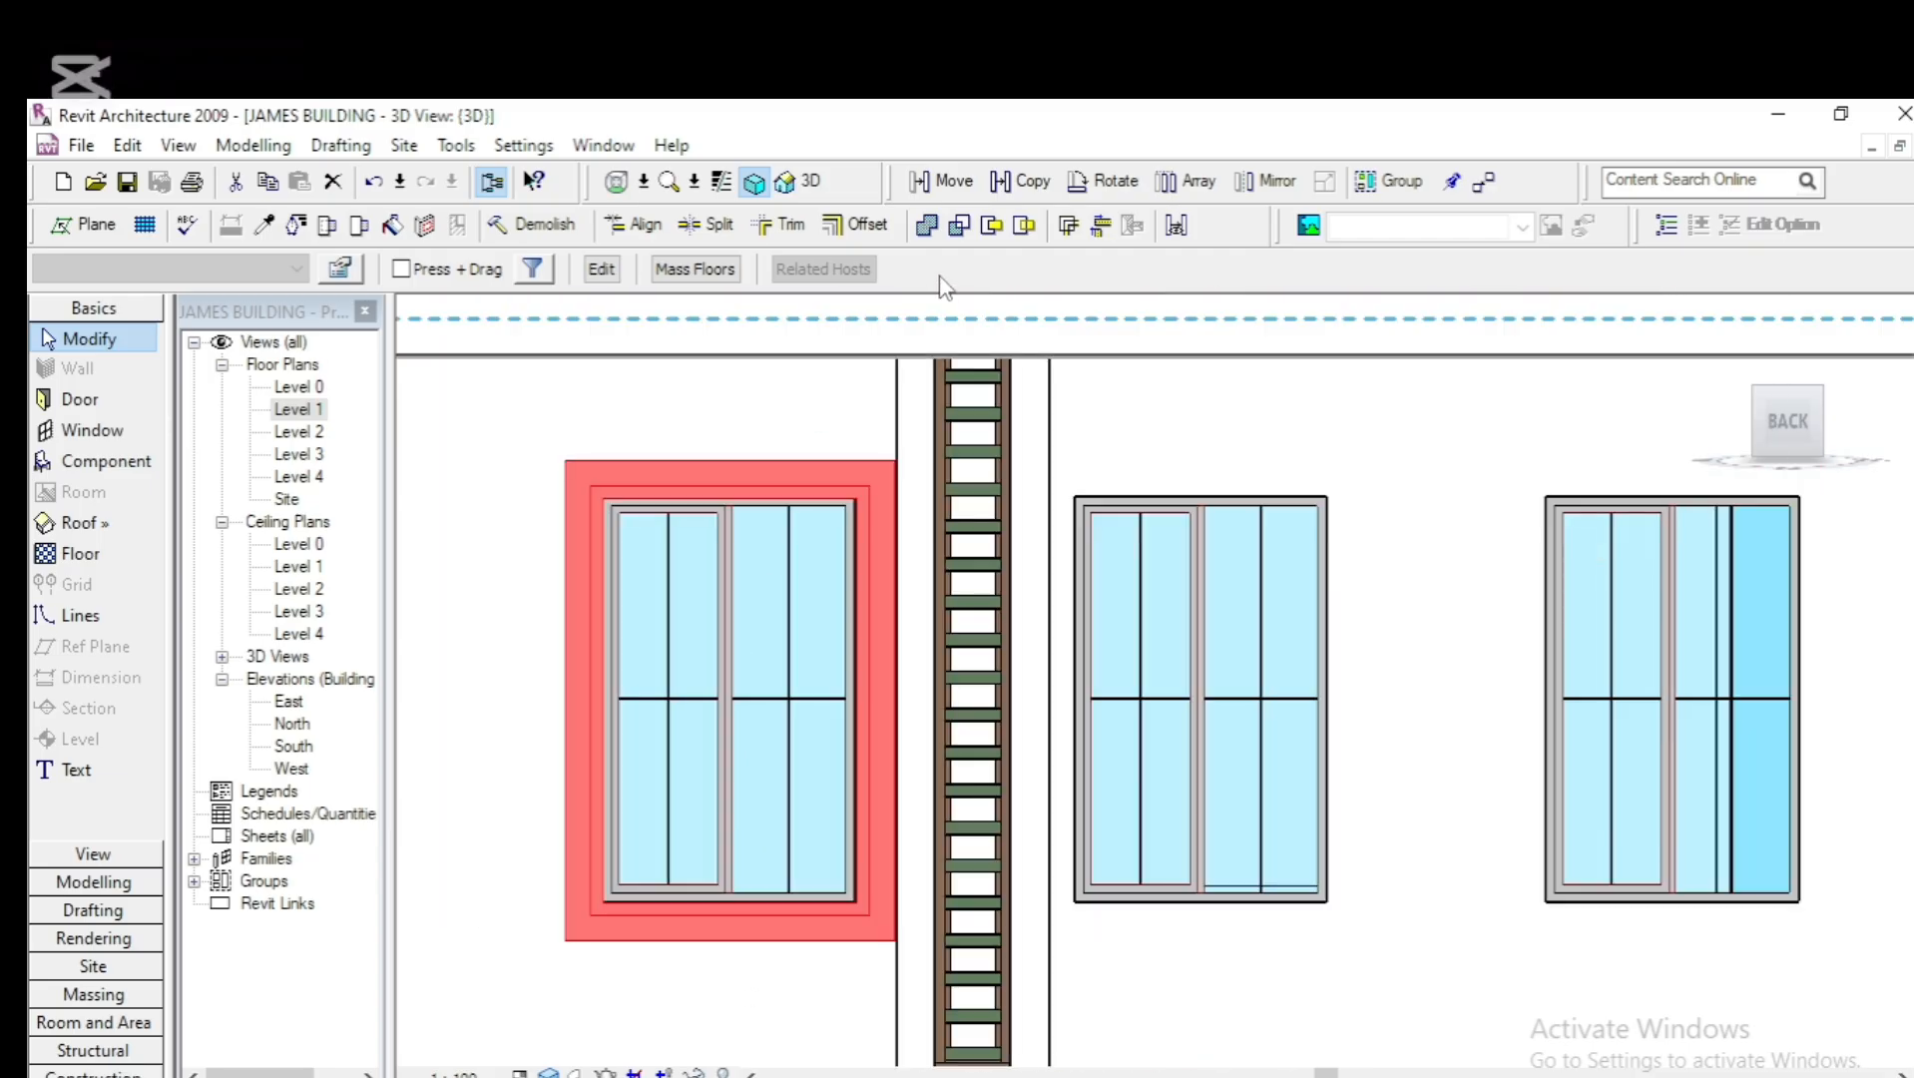
Copy the frame mass horizontally onto the lower-floor window just past the ladder and nudge it sideways to fit the window
left_click(1038, 185)
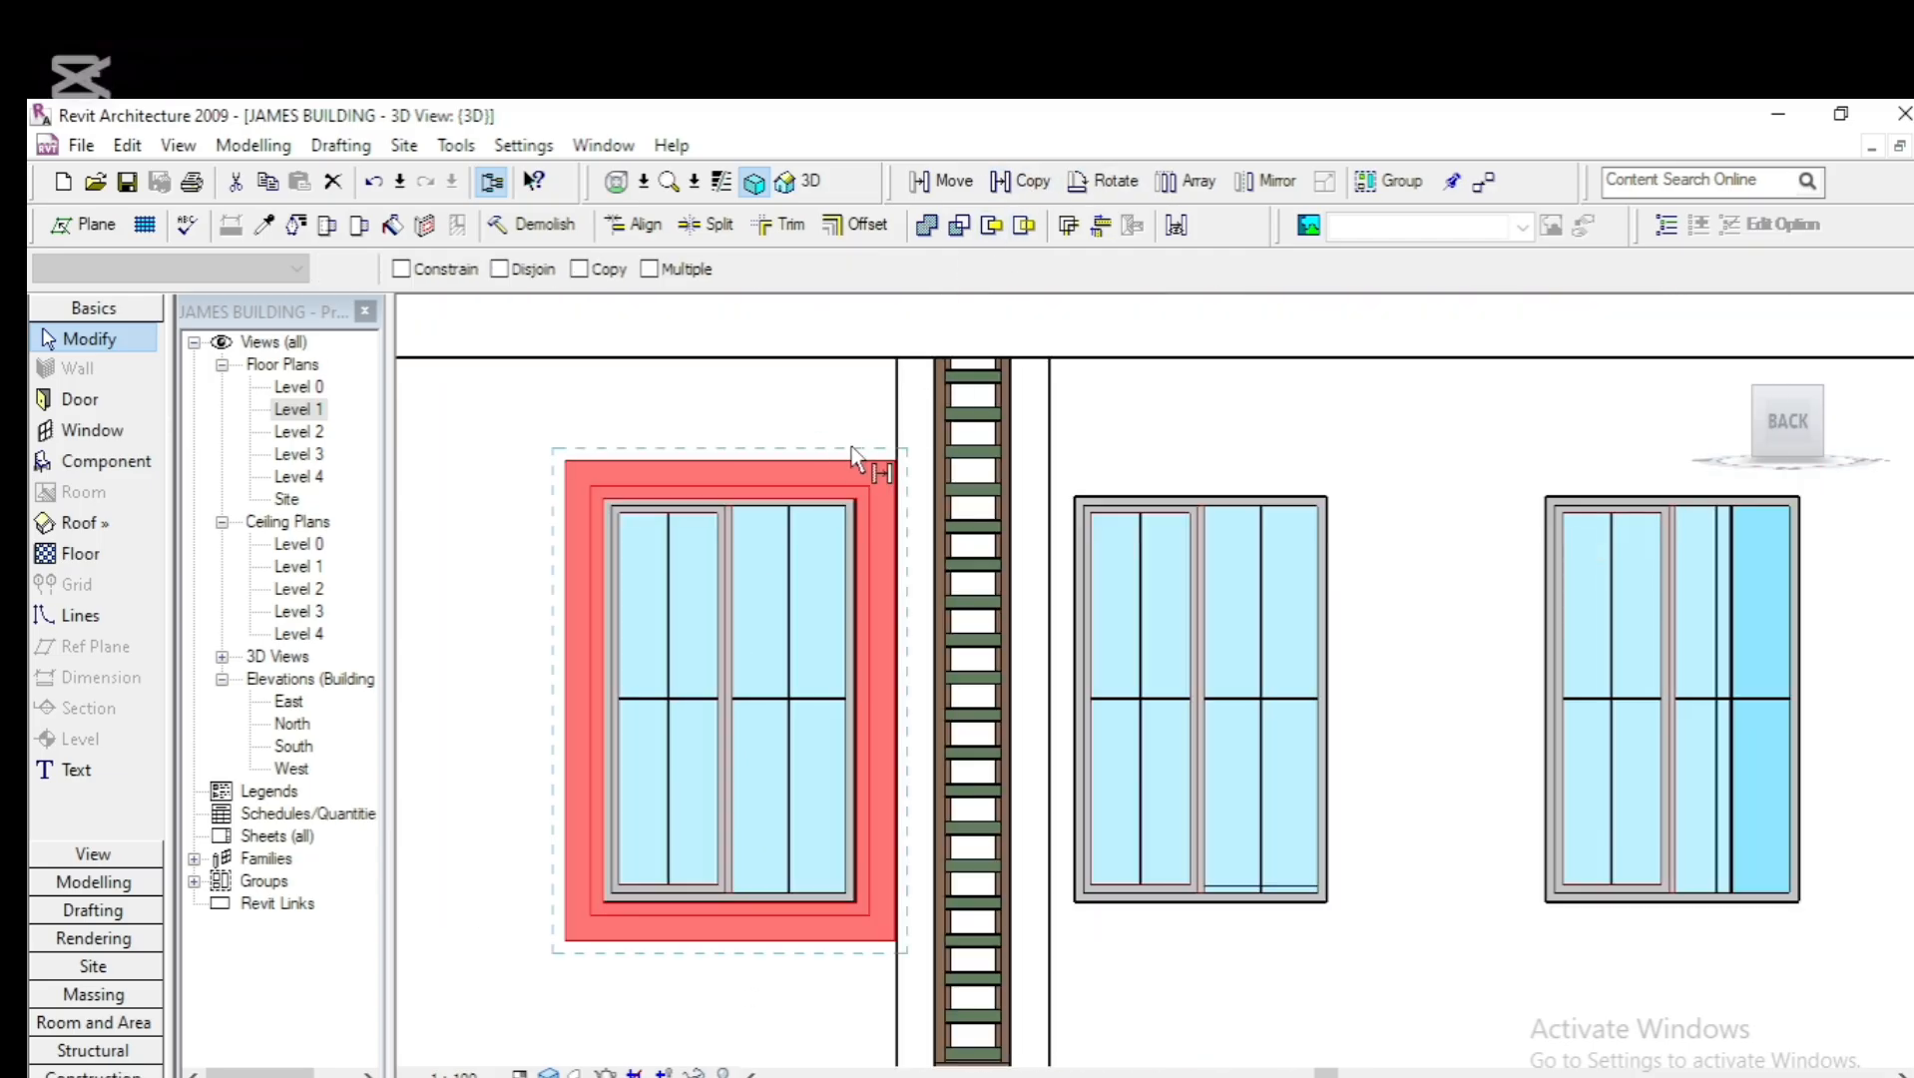
left_click(758, 485)
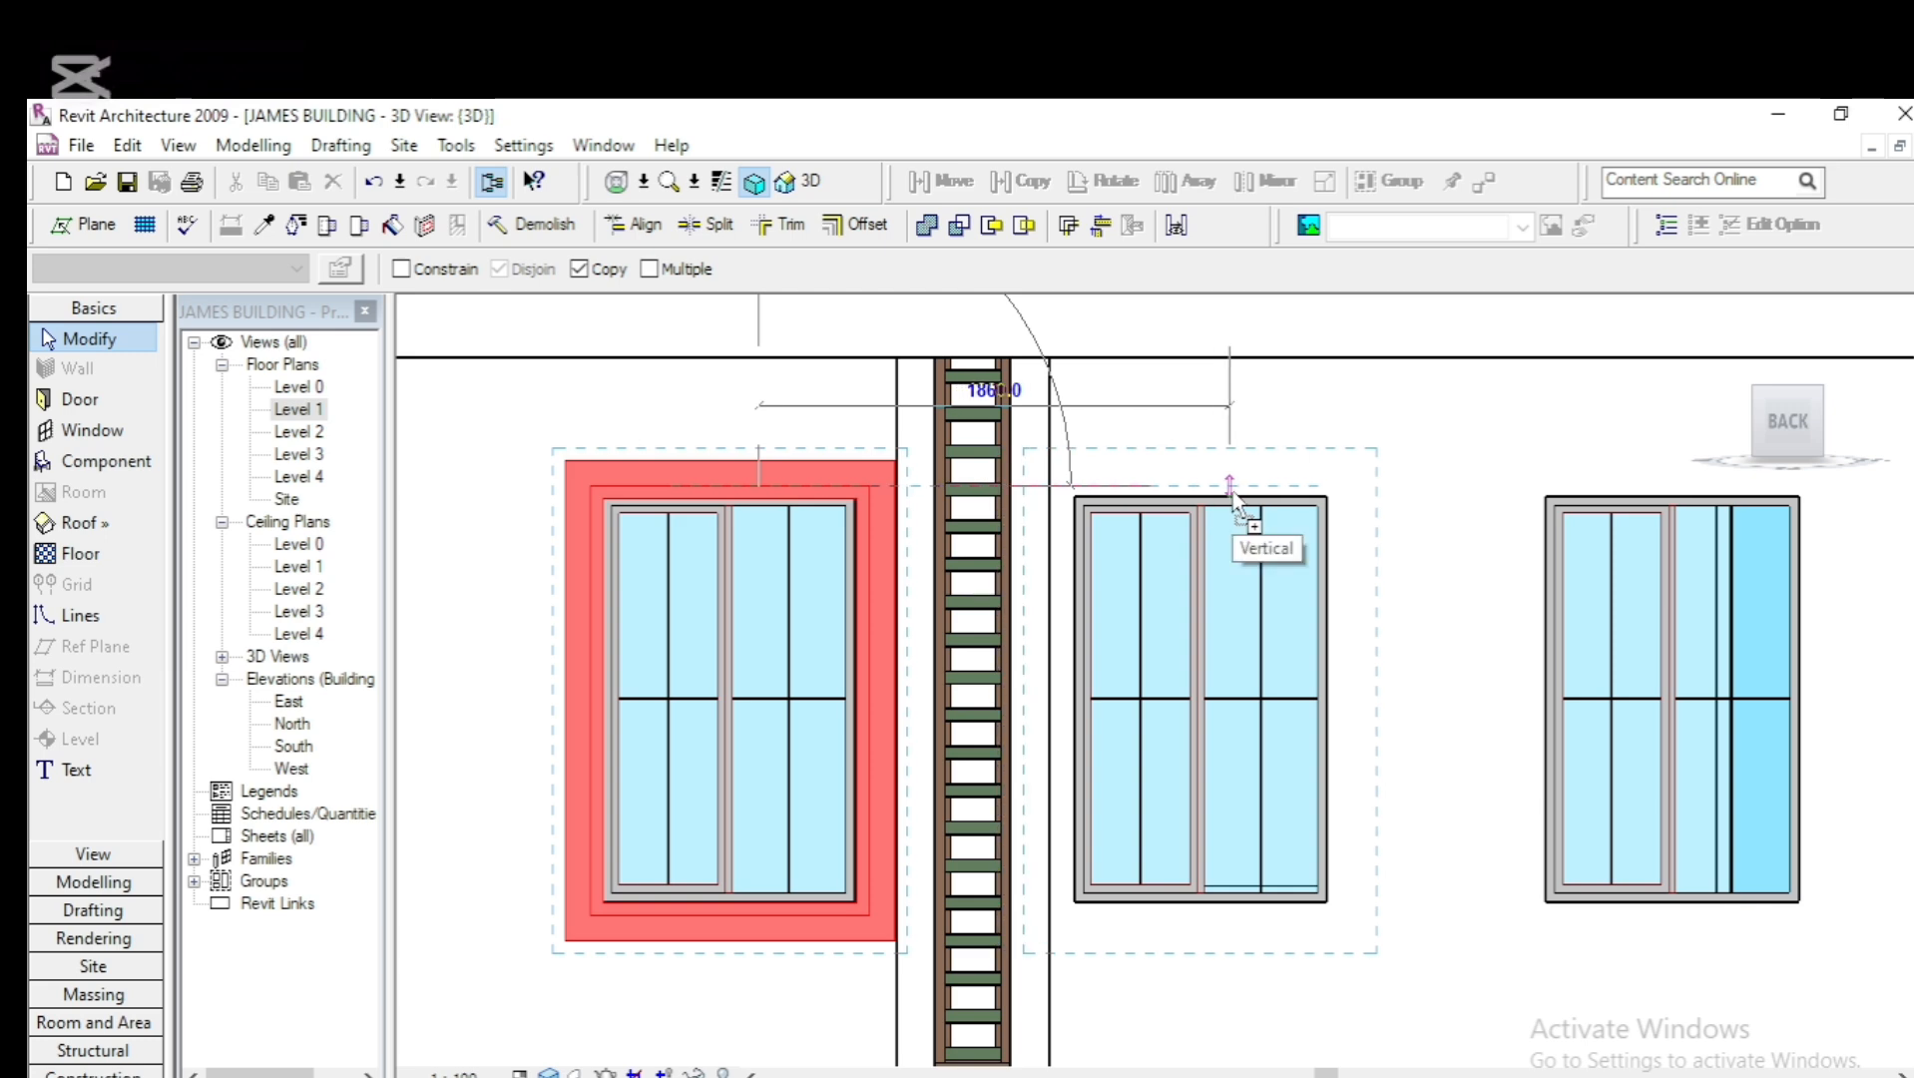
left_click(1216, 487)
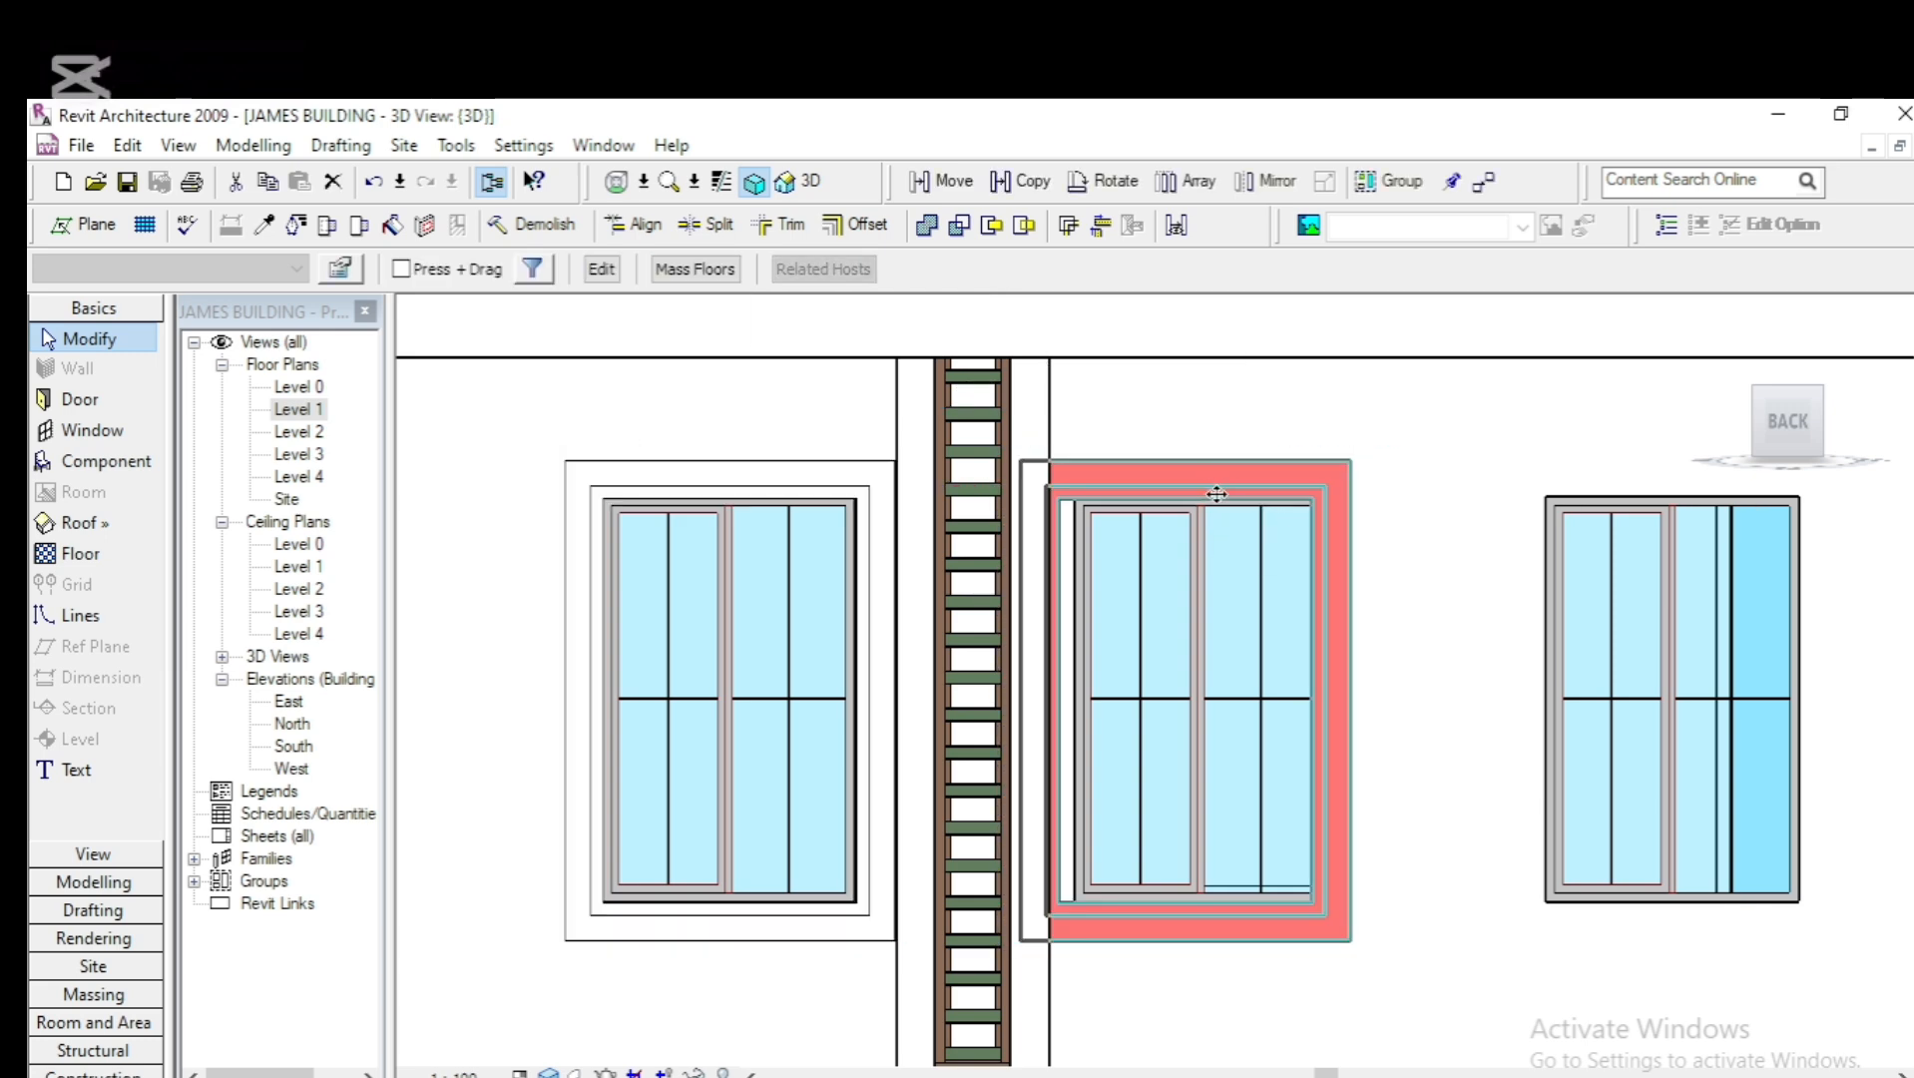
scroll(1339, 483, "up", 1)
scroll(1339, 483, "up", 1)
key("Right")
key("Right")
key("Right")
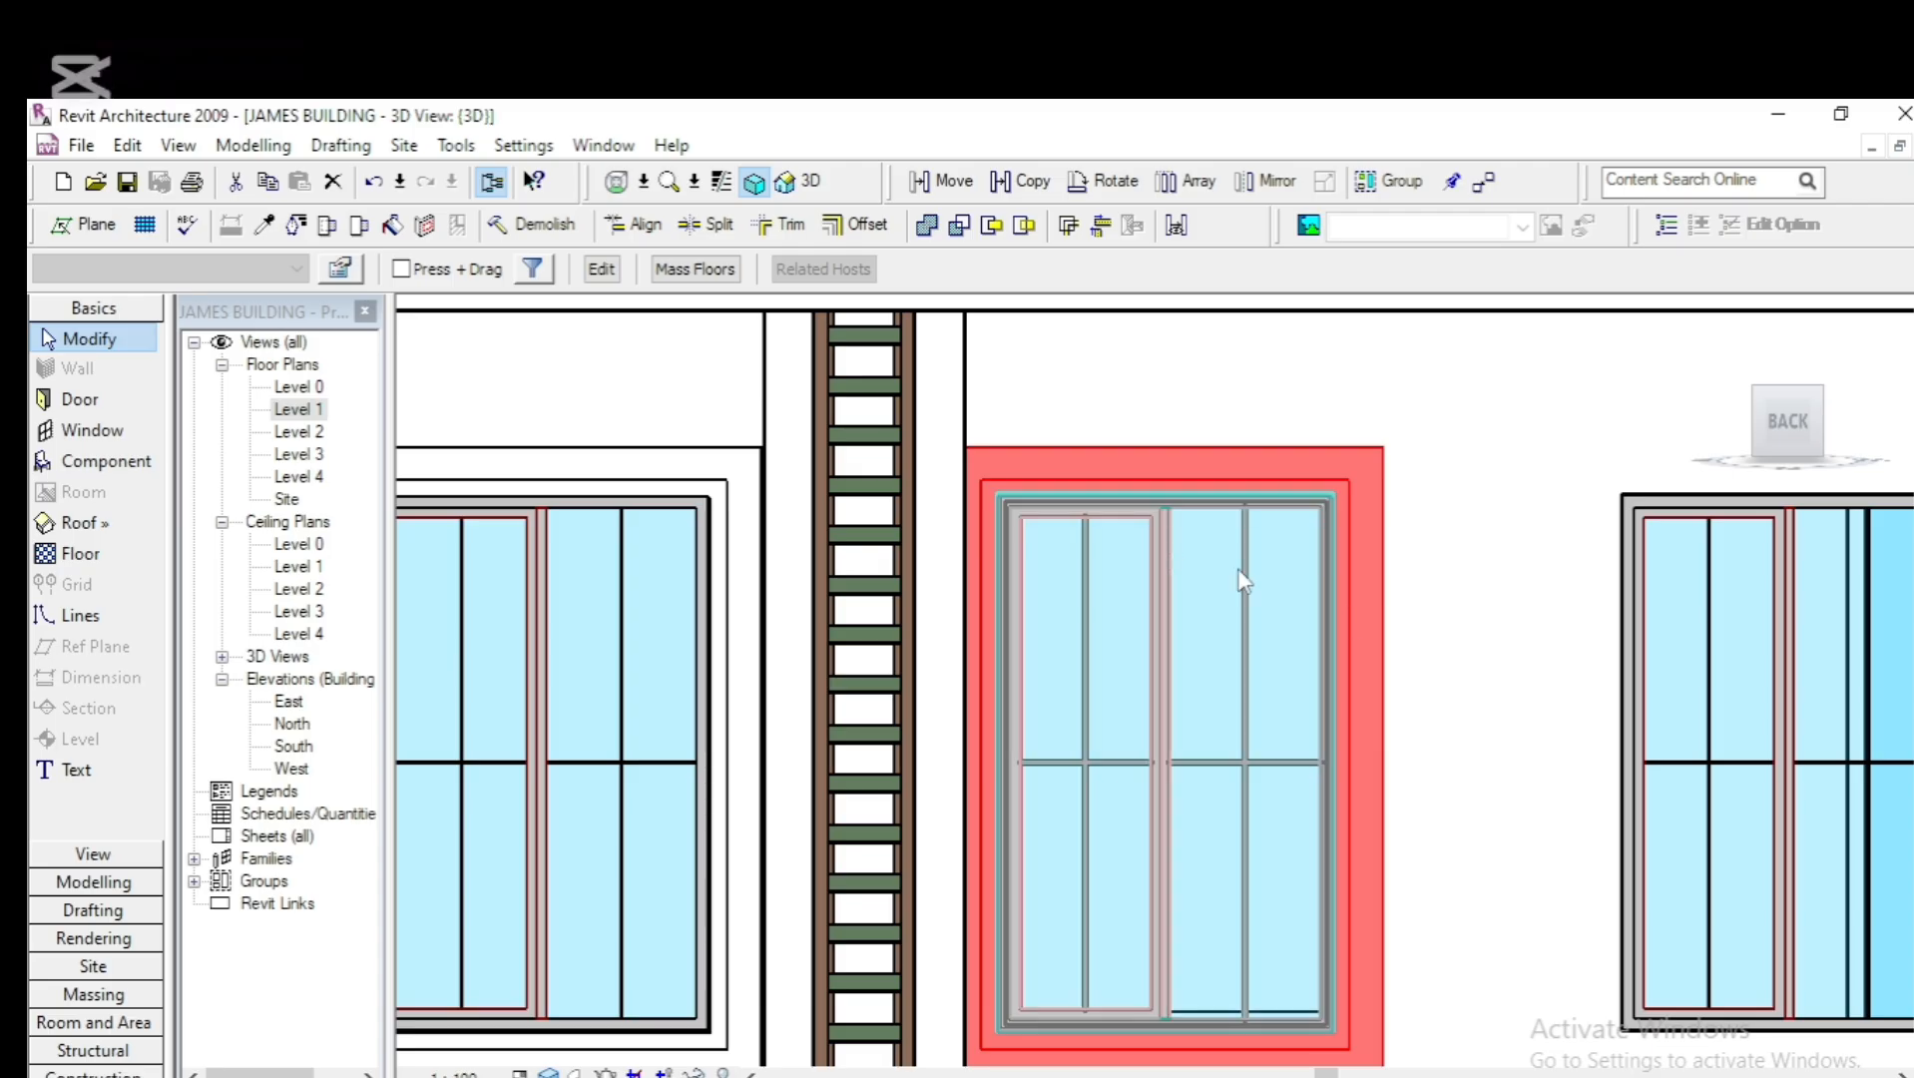
scroll(896, 586, "down", 3)
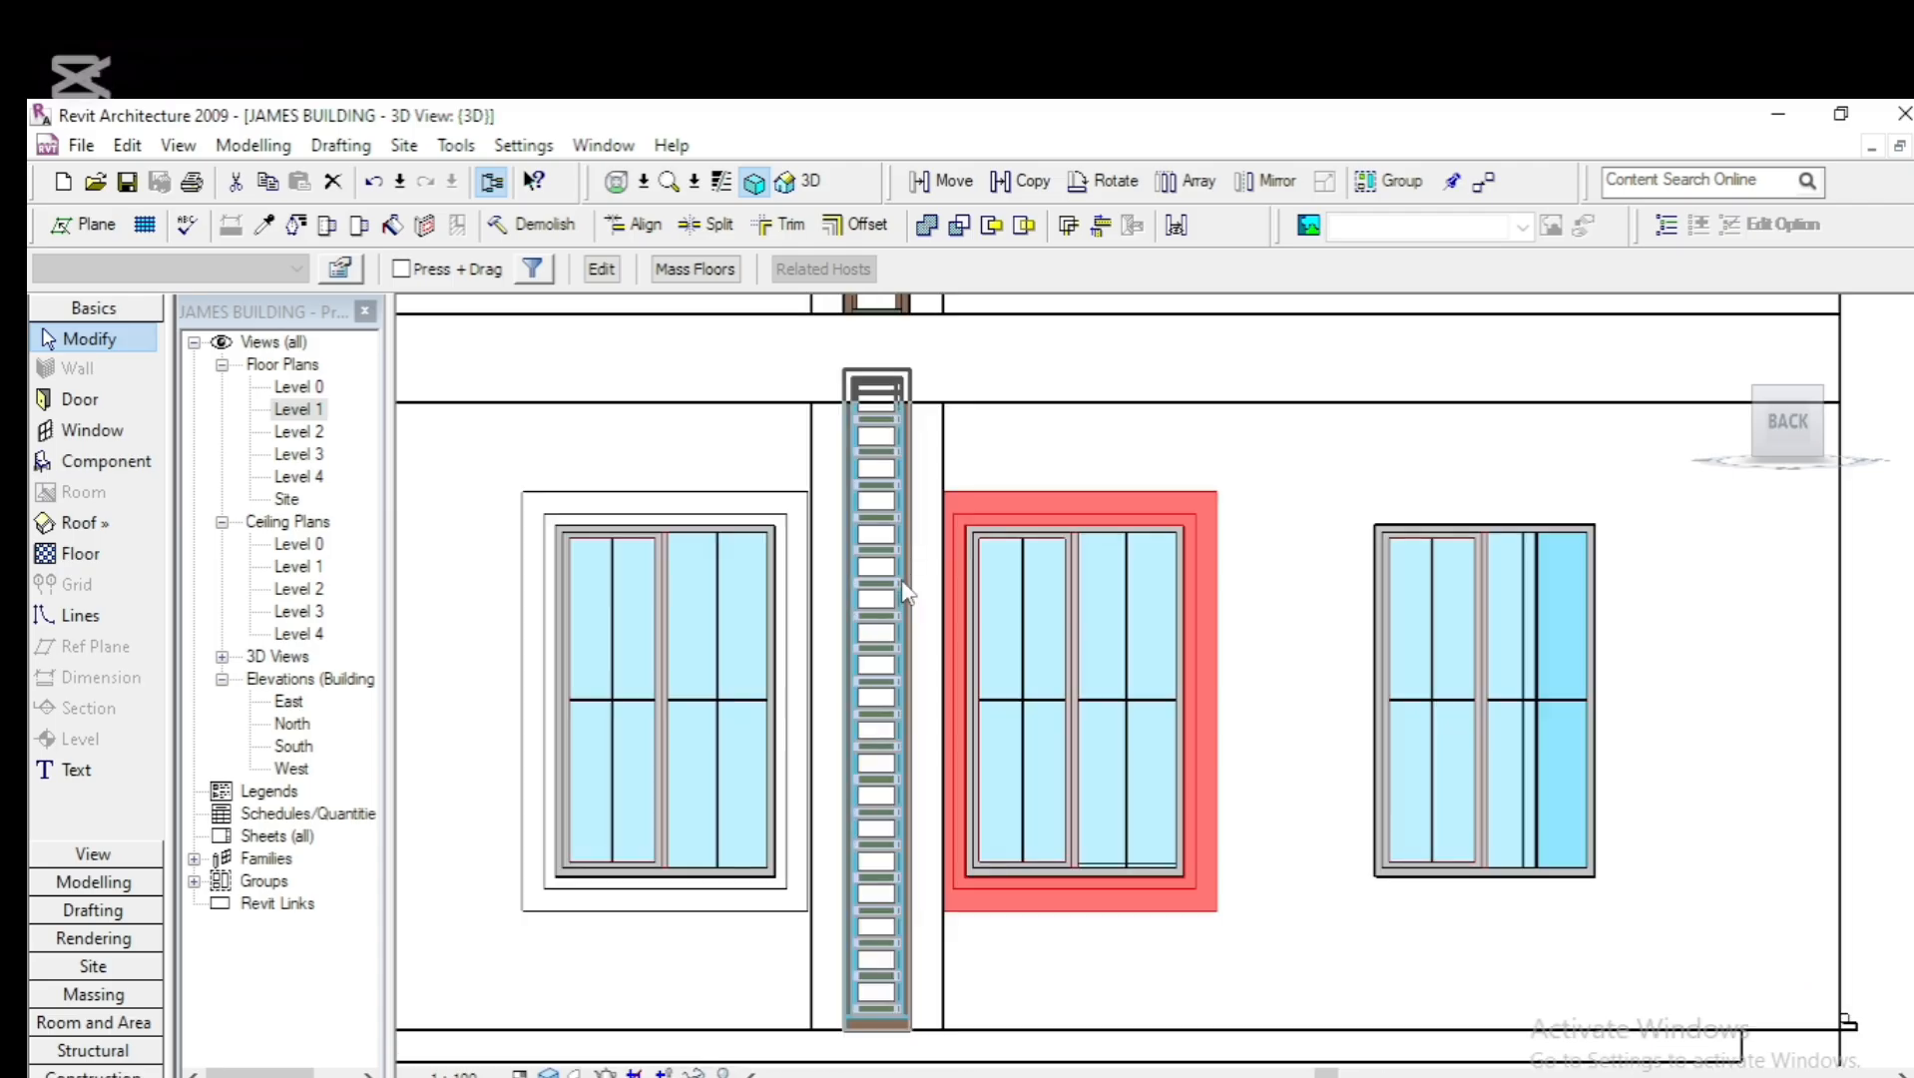
Copy the frame mass onto the last lower-floor window beyond the ladder and check its fit around that window
left_click(1021, 192)
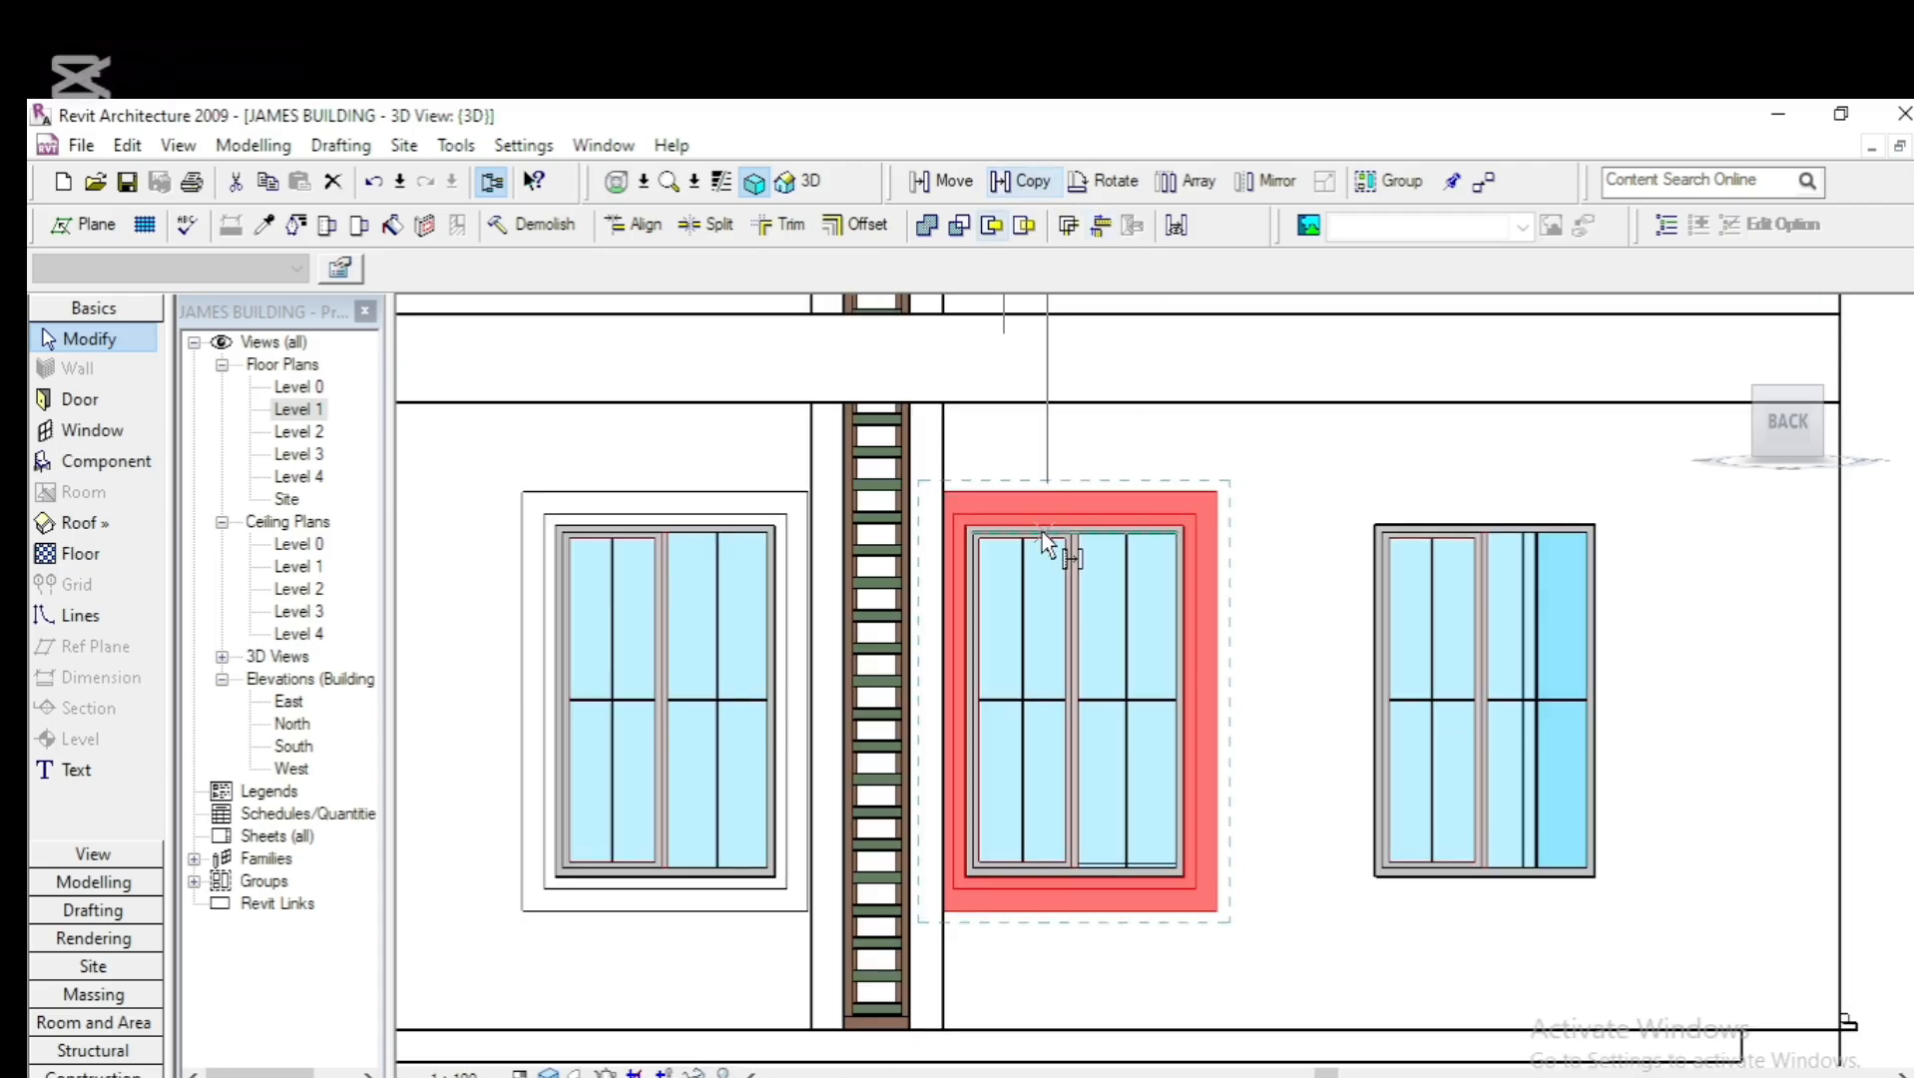
left_click(1064, 494)
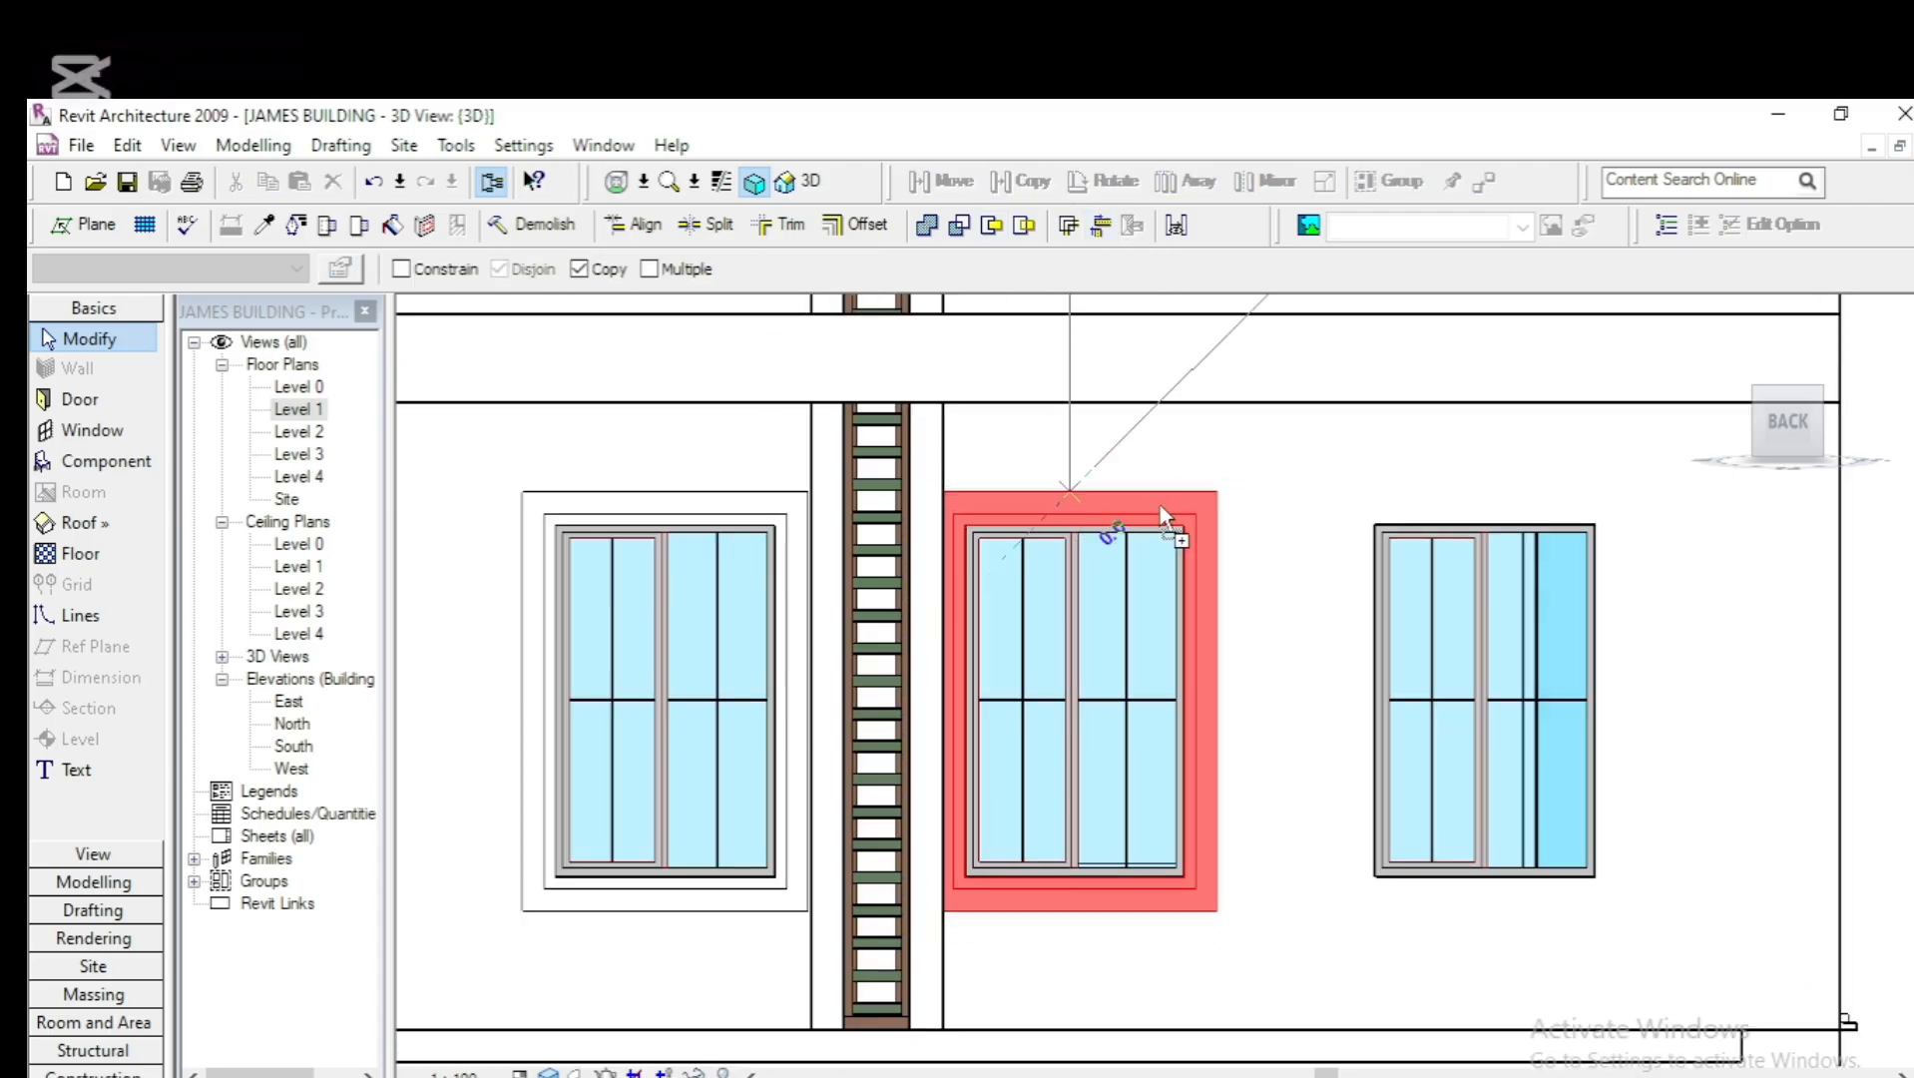
left_click(1474, 508)
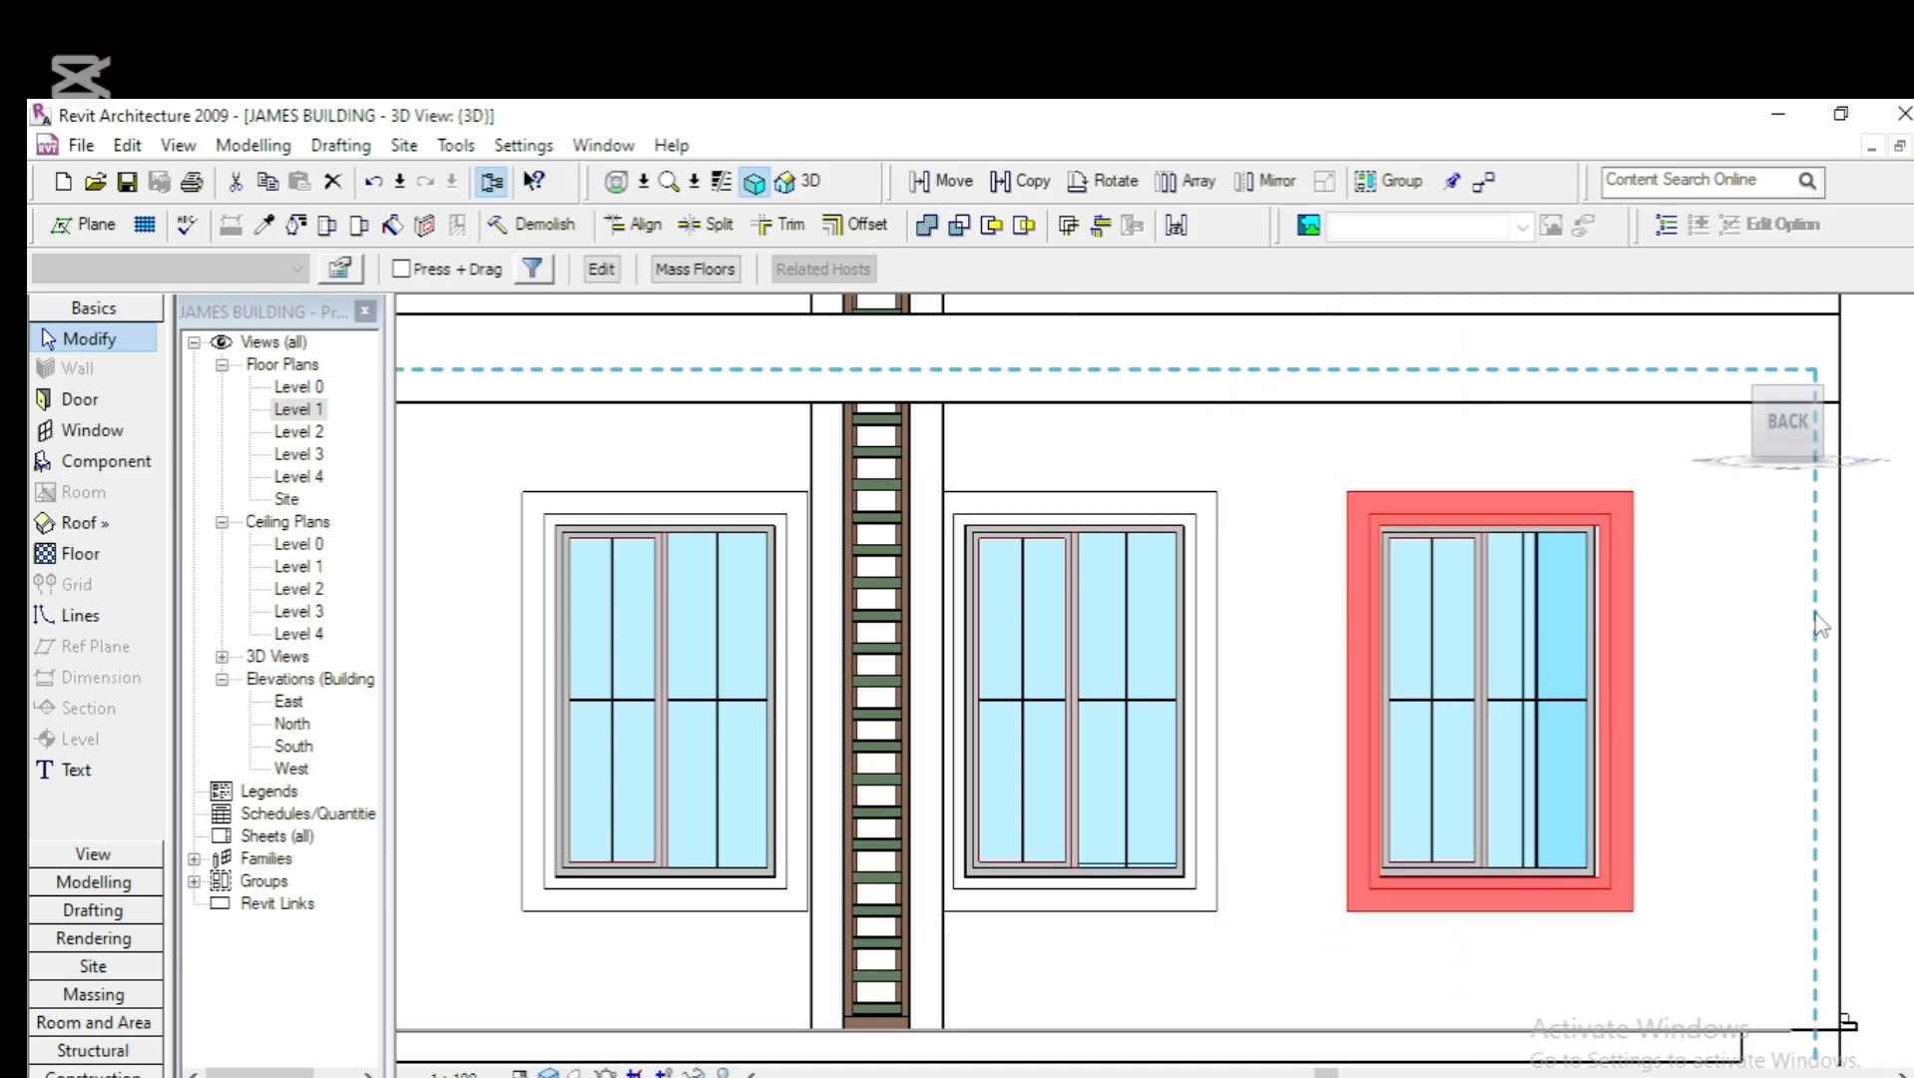
scroll(1684, 662, "up", 4)
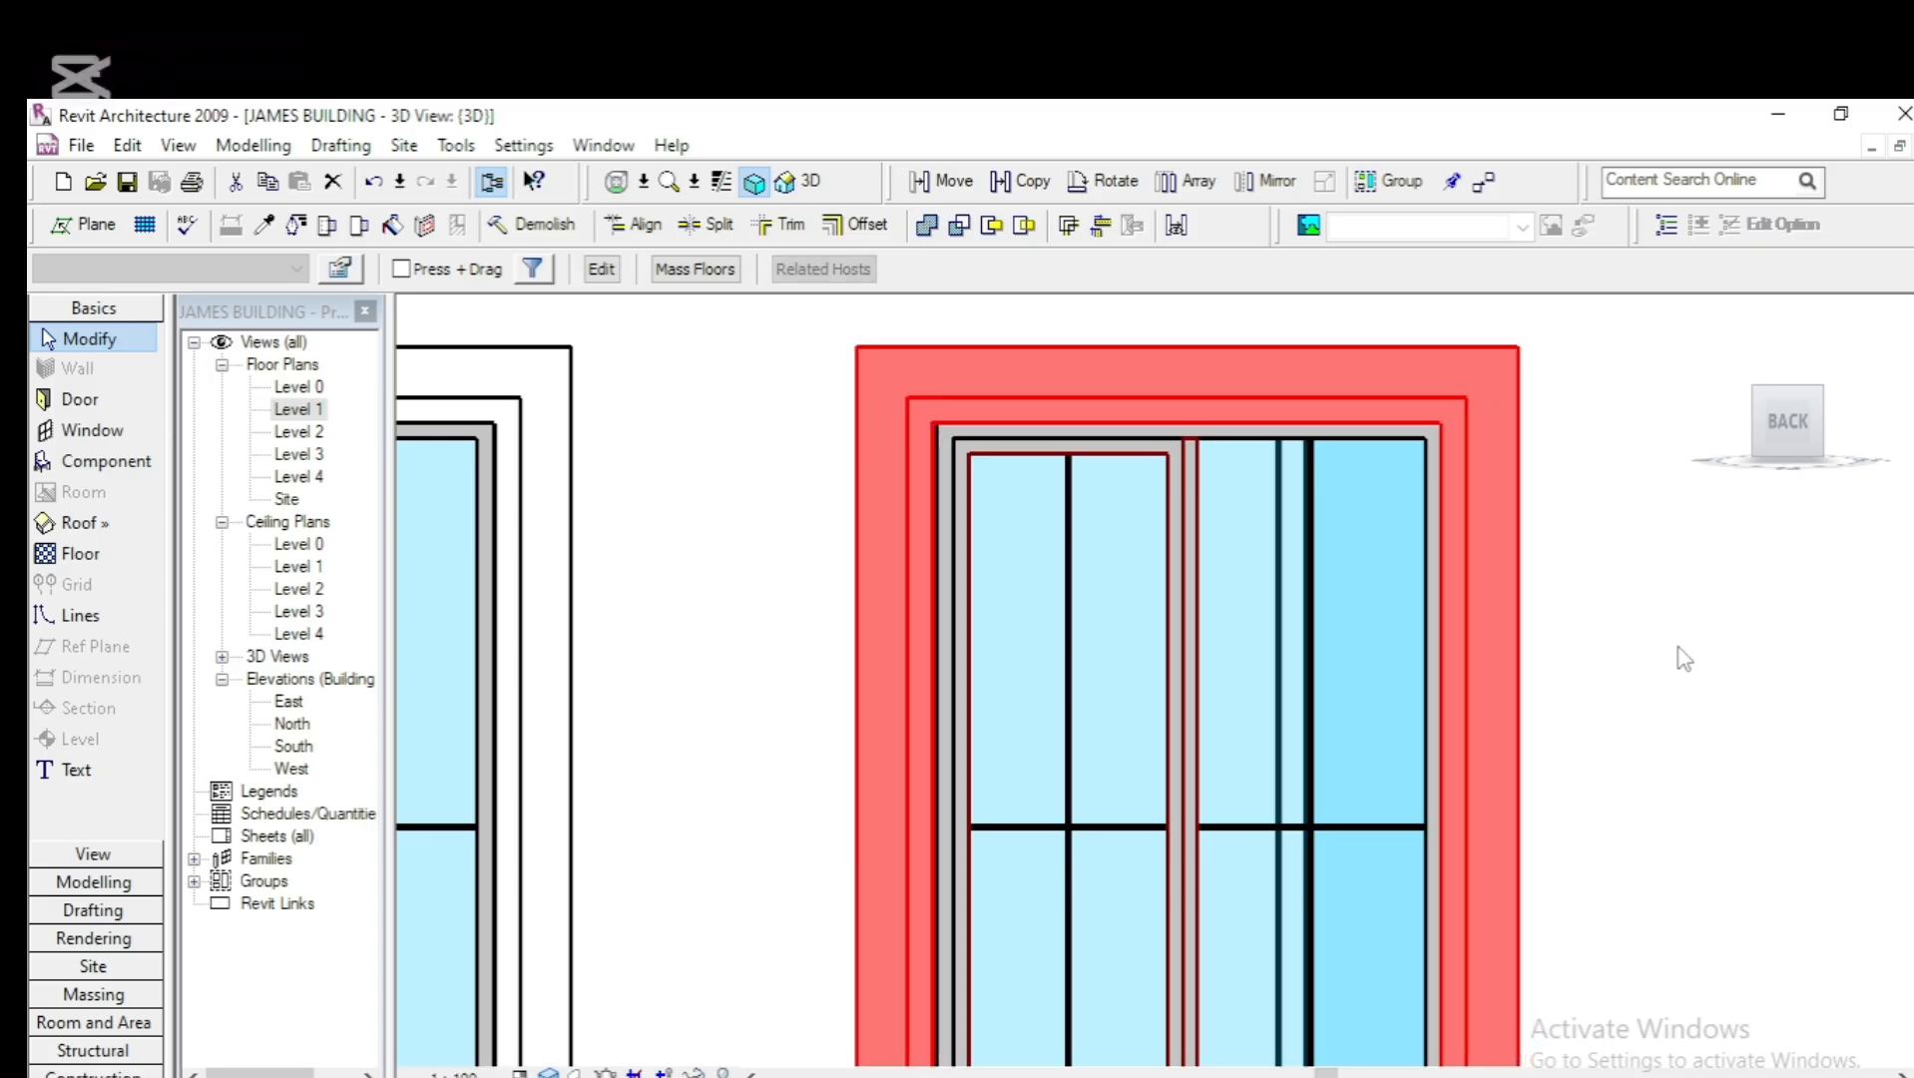
scroll(1594, 691, "down", 6)
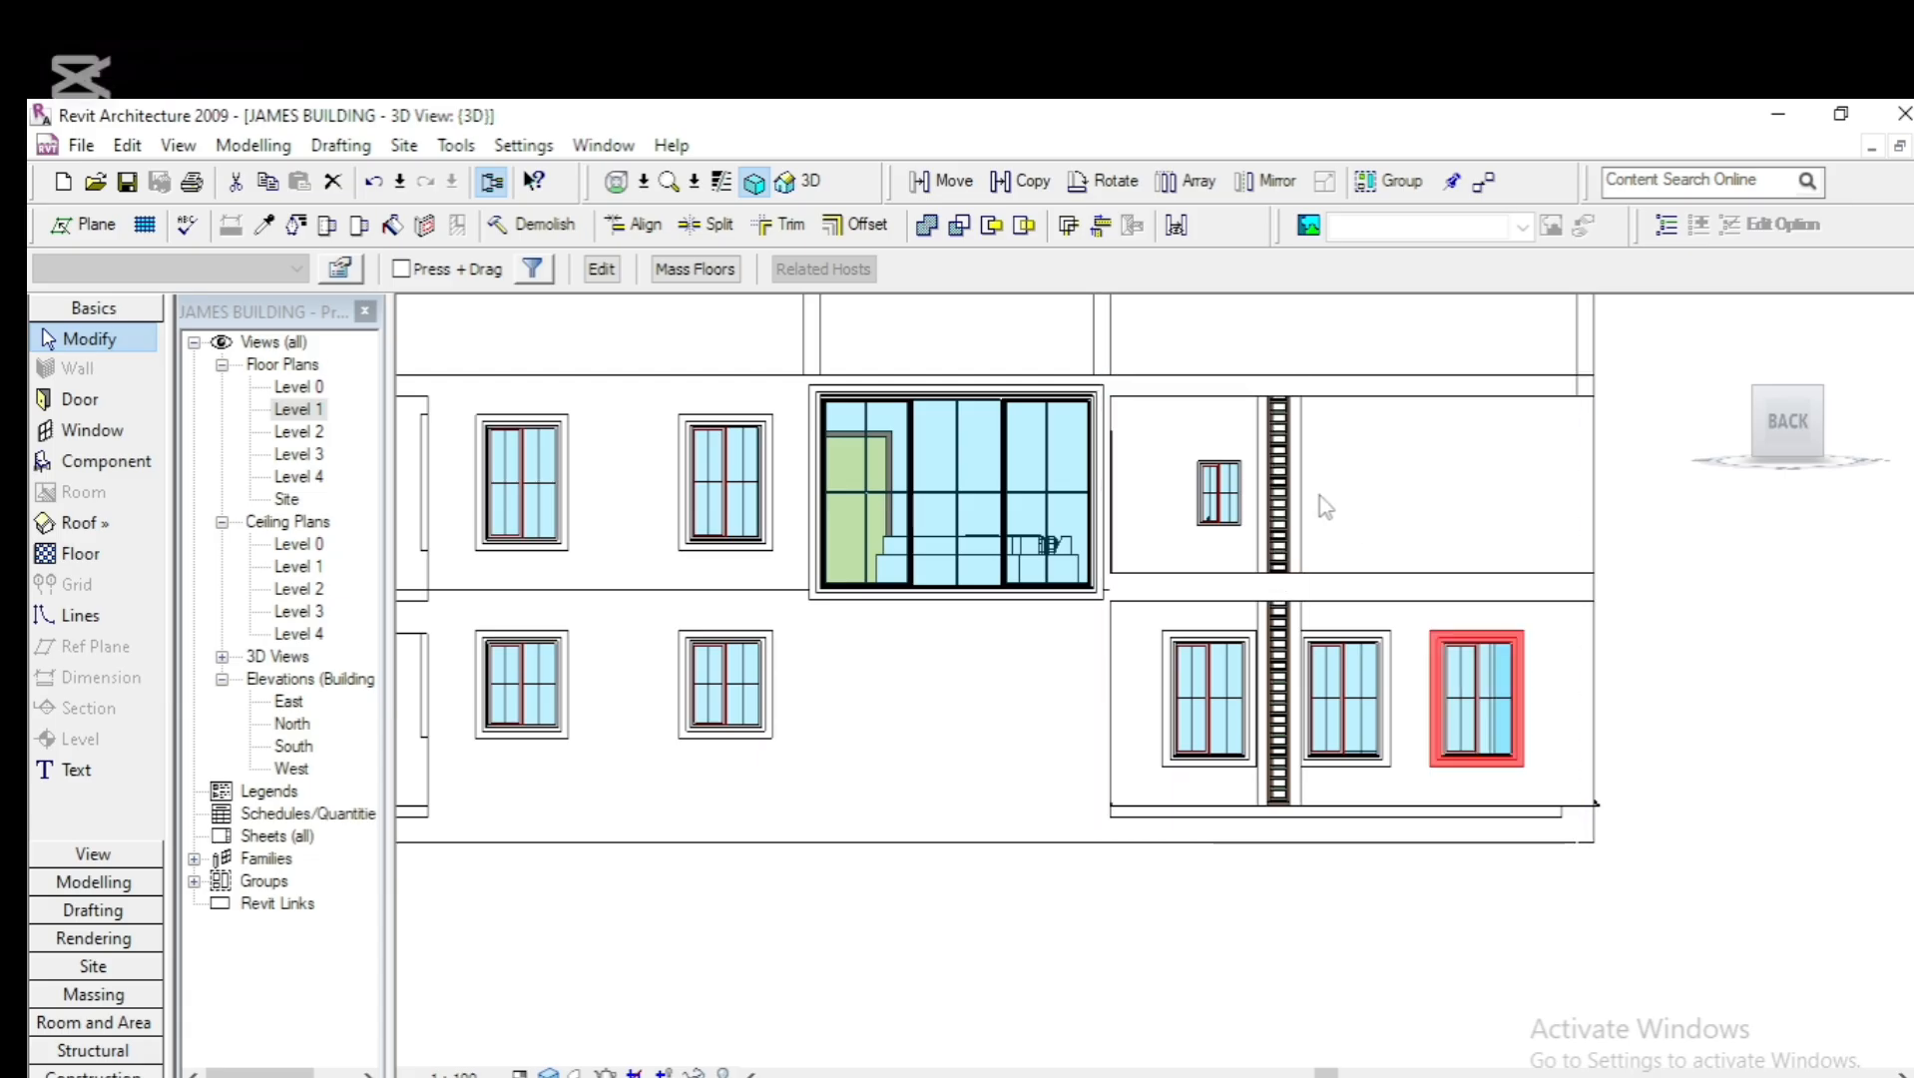
Copy the last lower-floor window's frame mass onto the small upper-floor window beside the ladder
left_click(1031, 182)
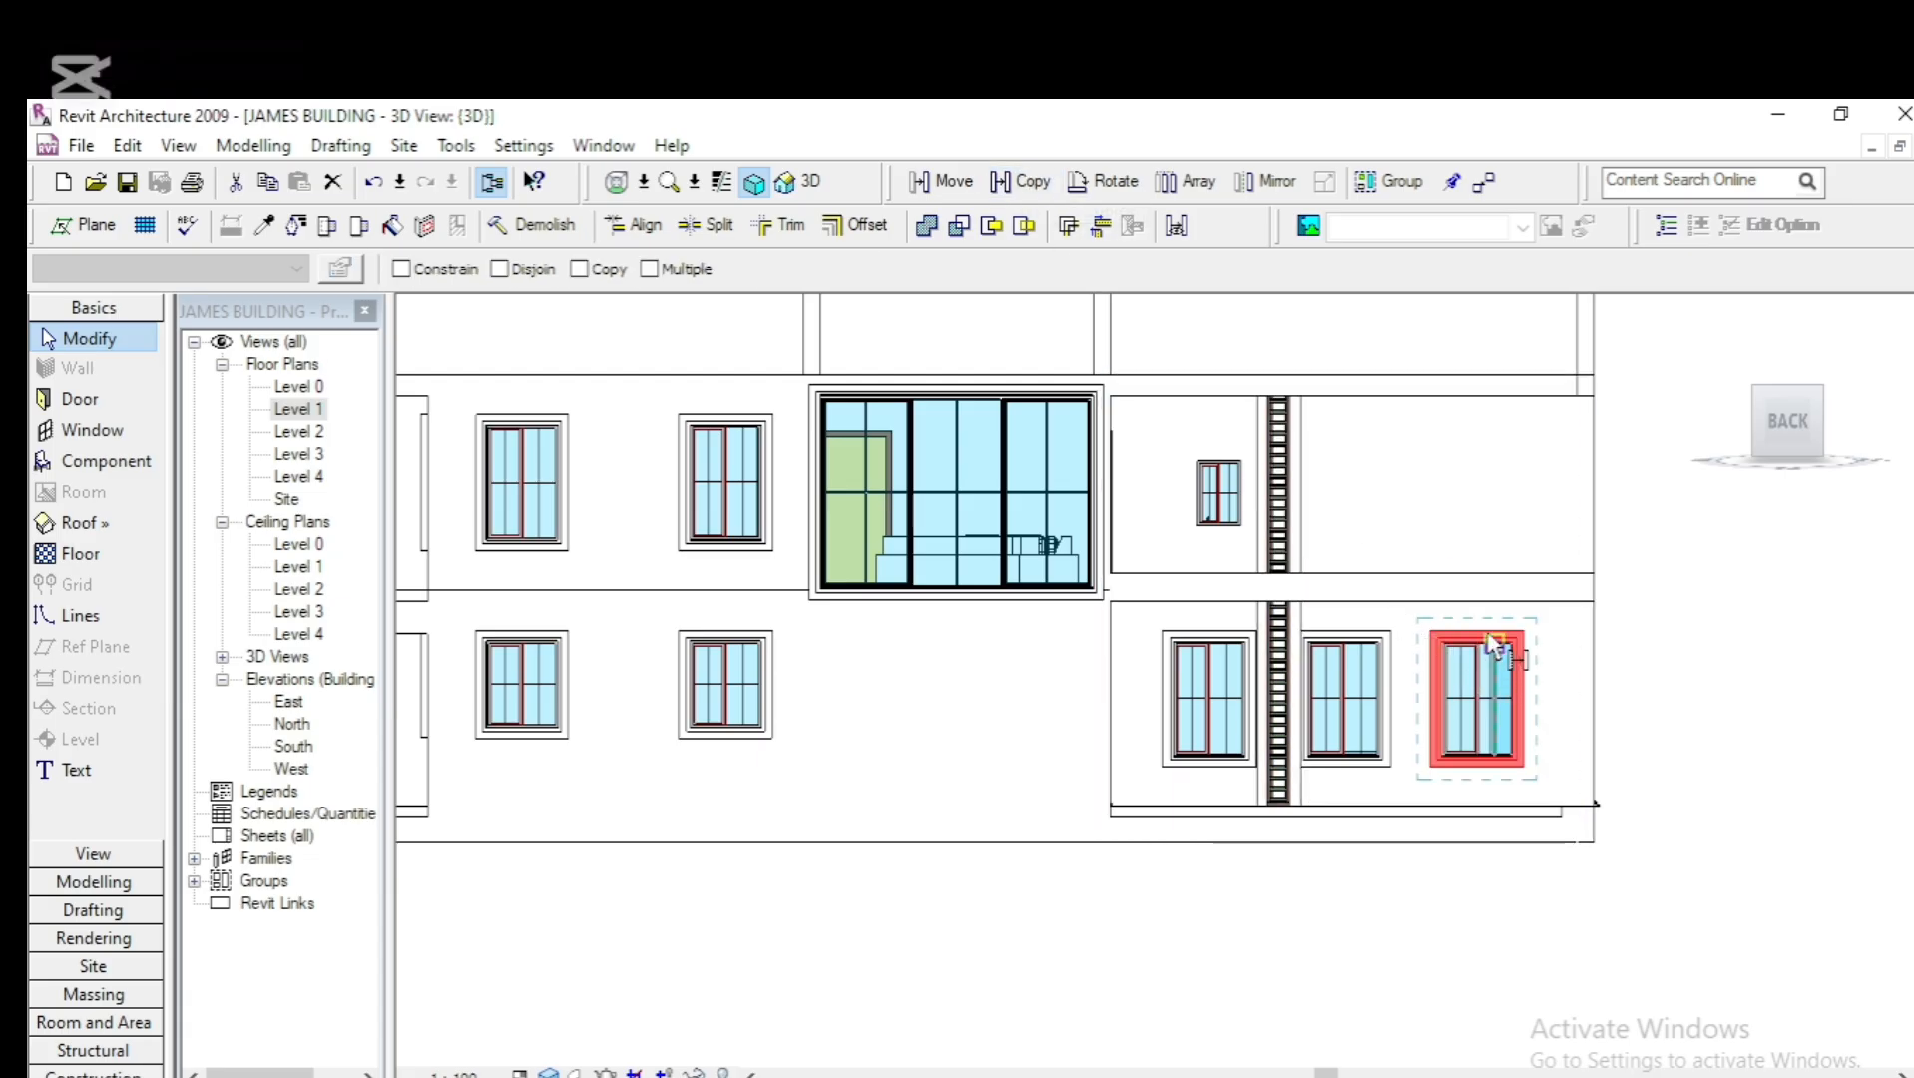
left_click(1478, 635)
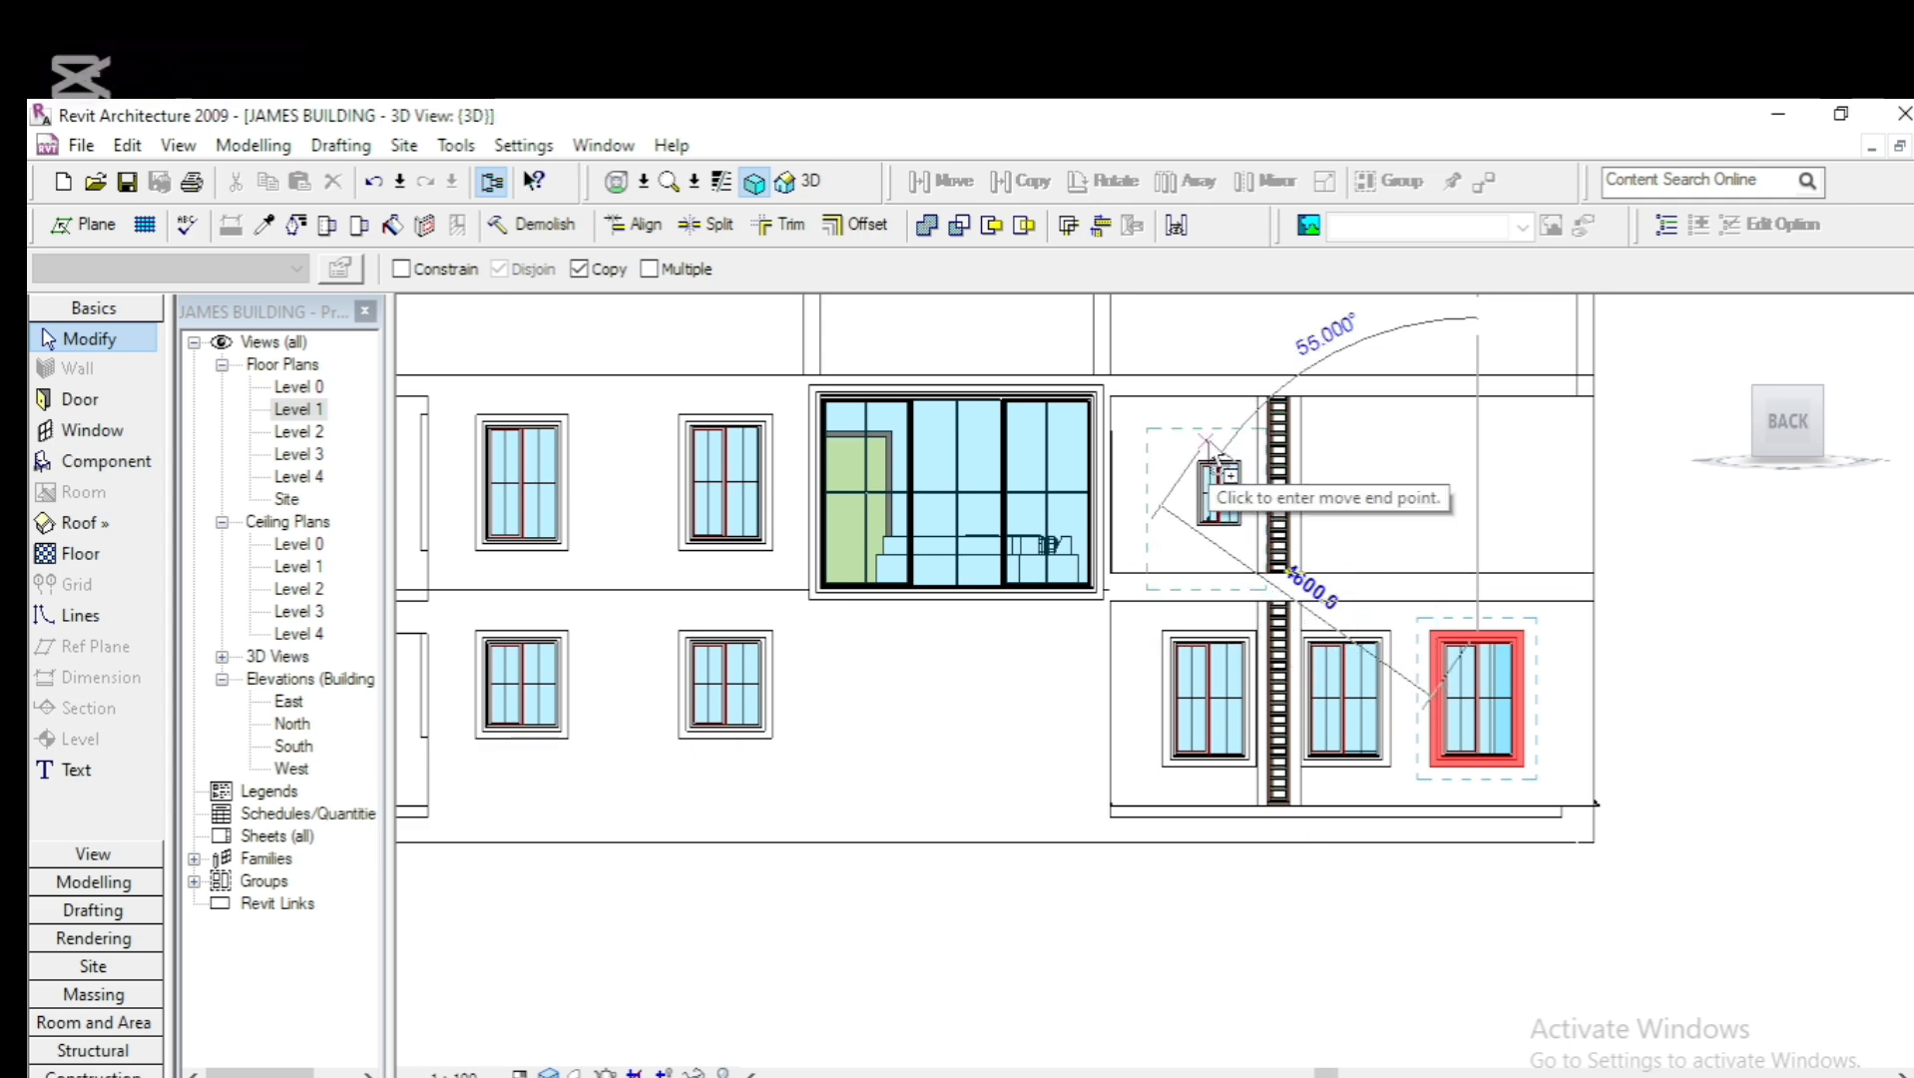
left_click(1217, 467)
scroll(1234, 487, "up", 4)
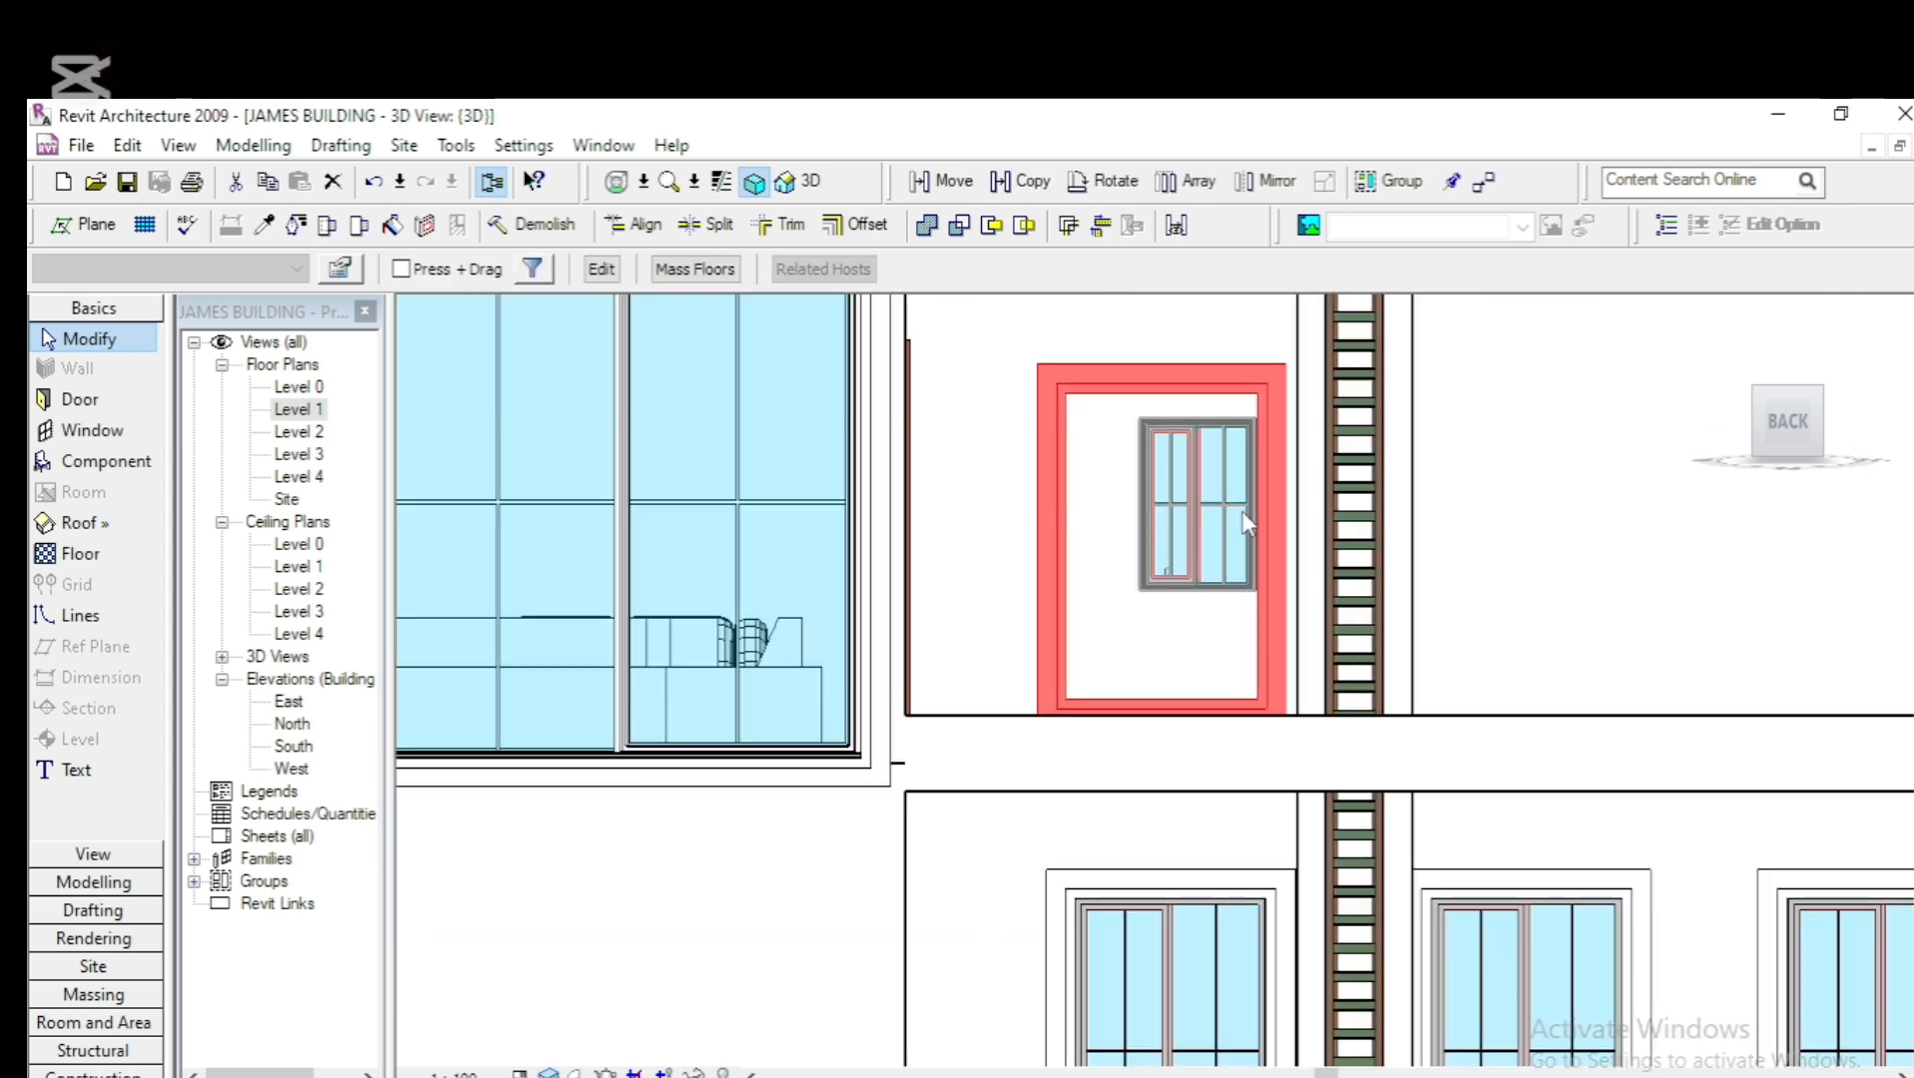
scroll(1244, 552, "down", 5)
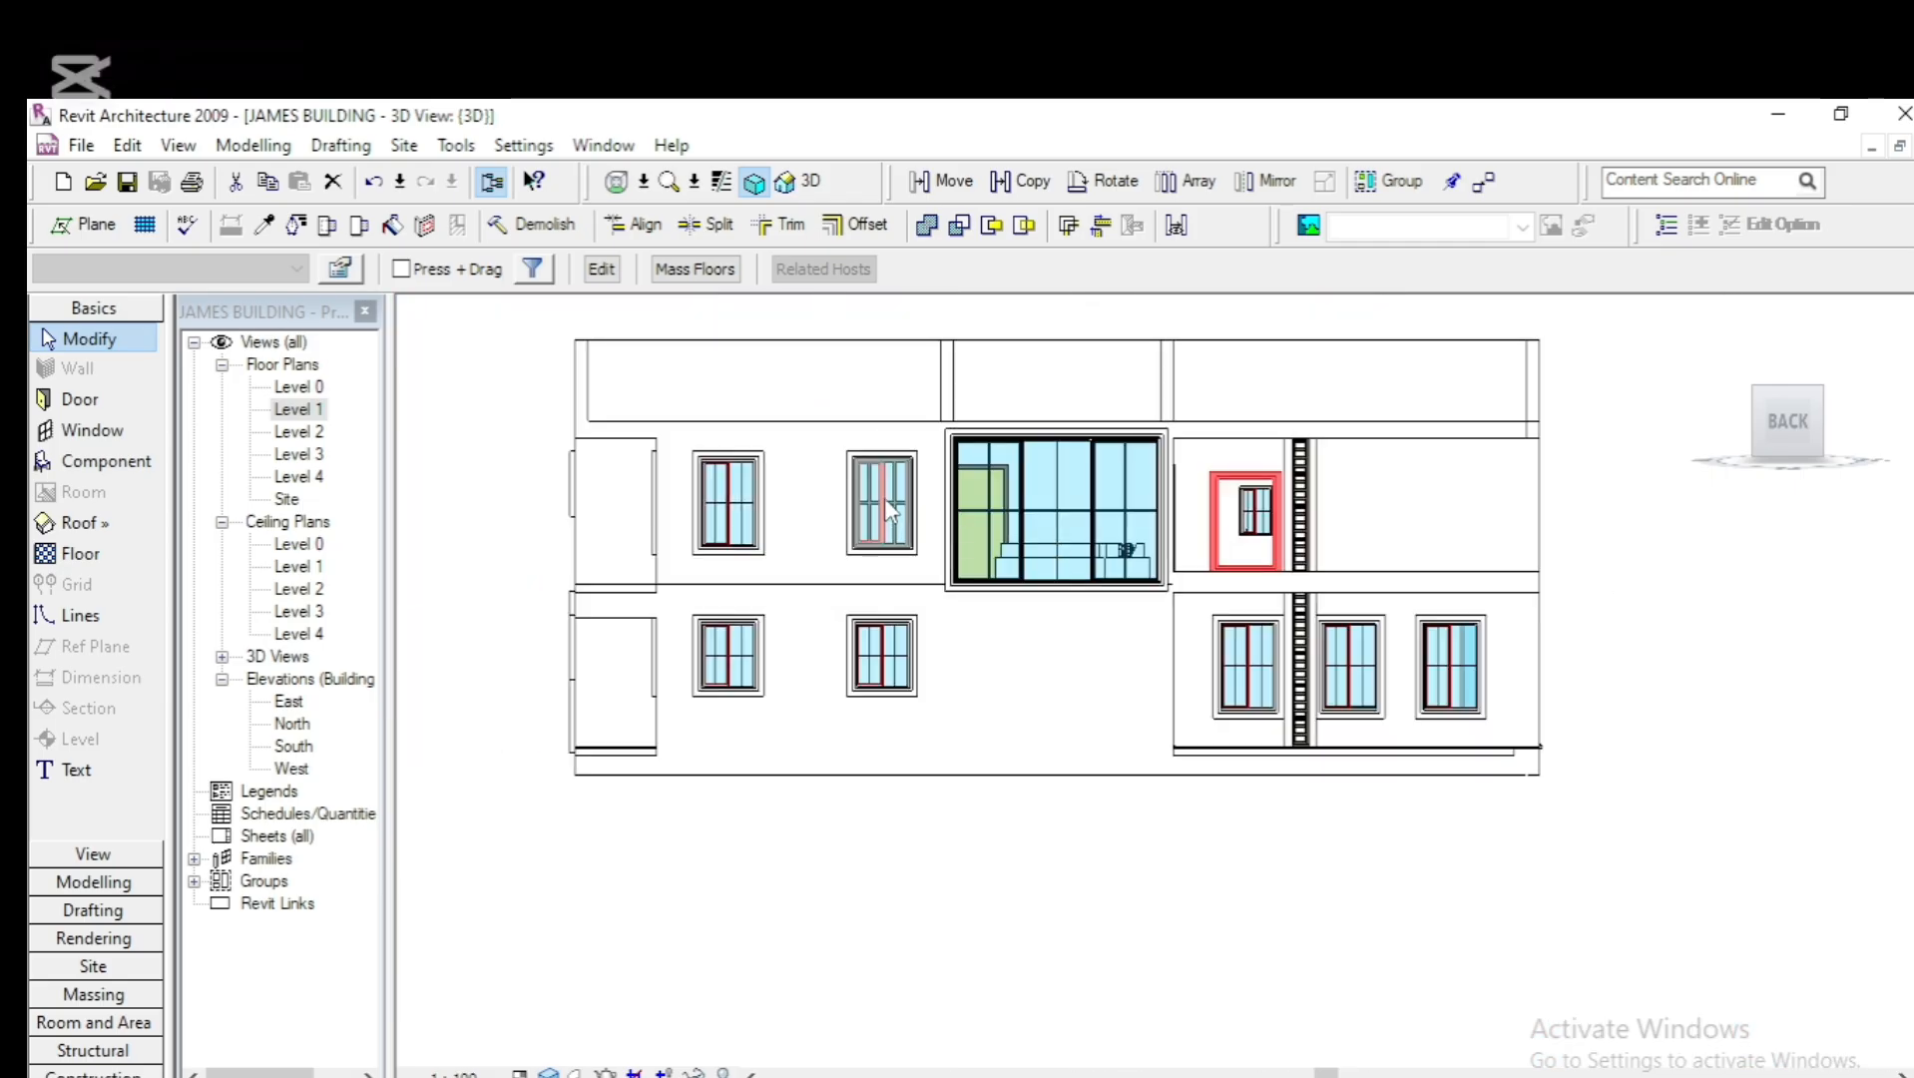
Try setting the small upper-floor window's vertical distance below the upper reference to 700 mm, and undo the change
left_click(891, 511)
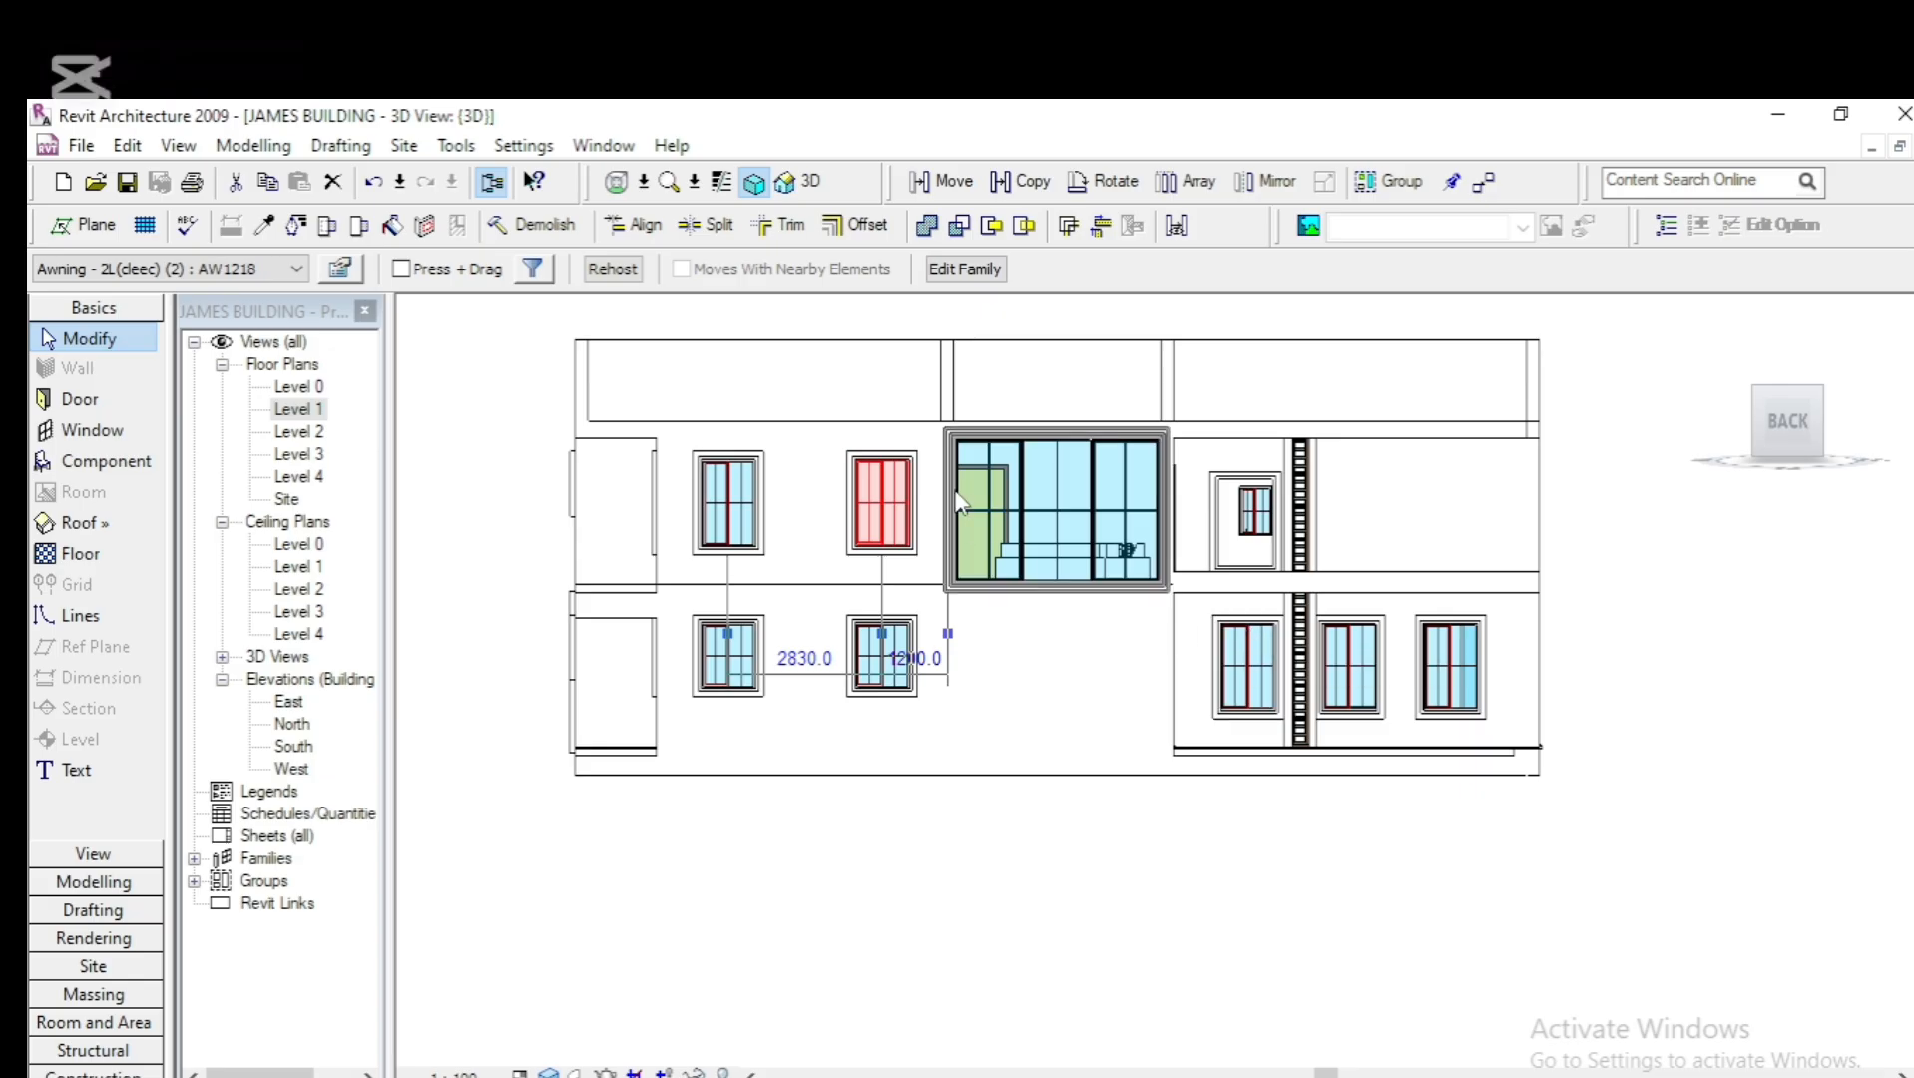
left_click(1252, 529)
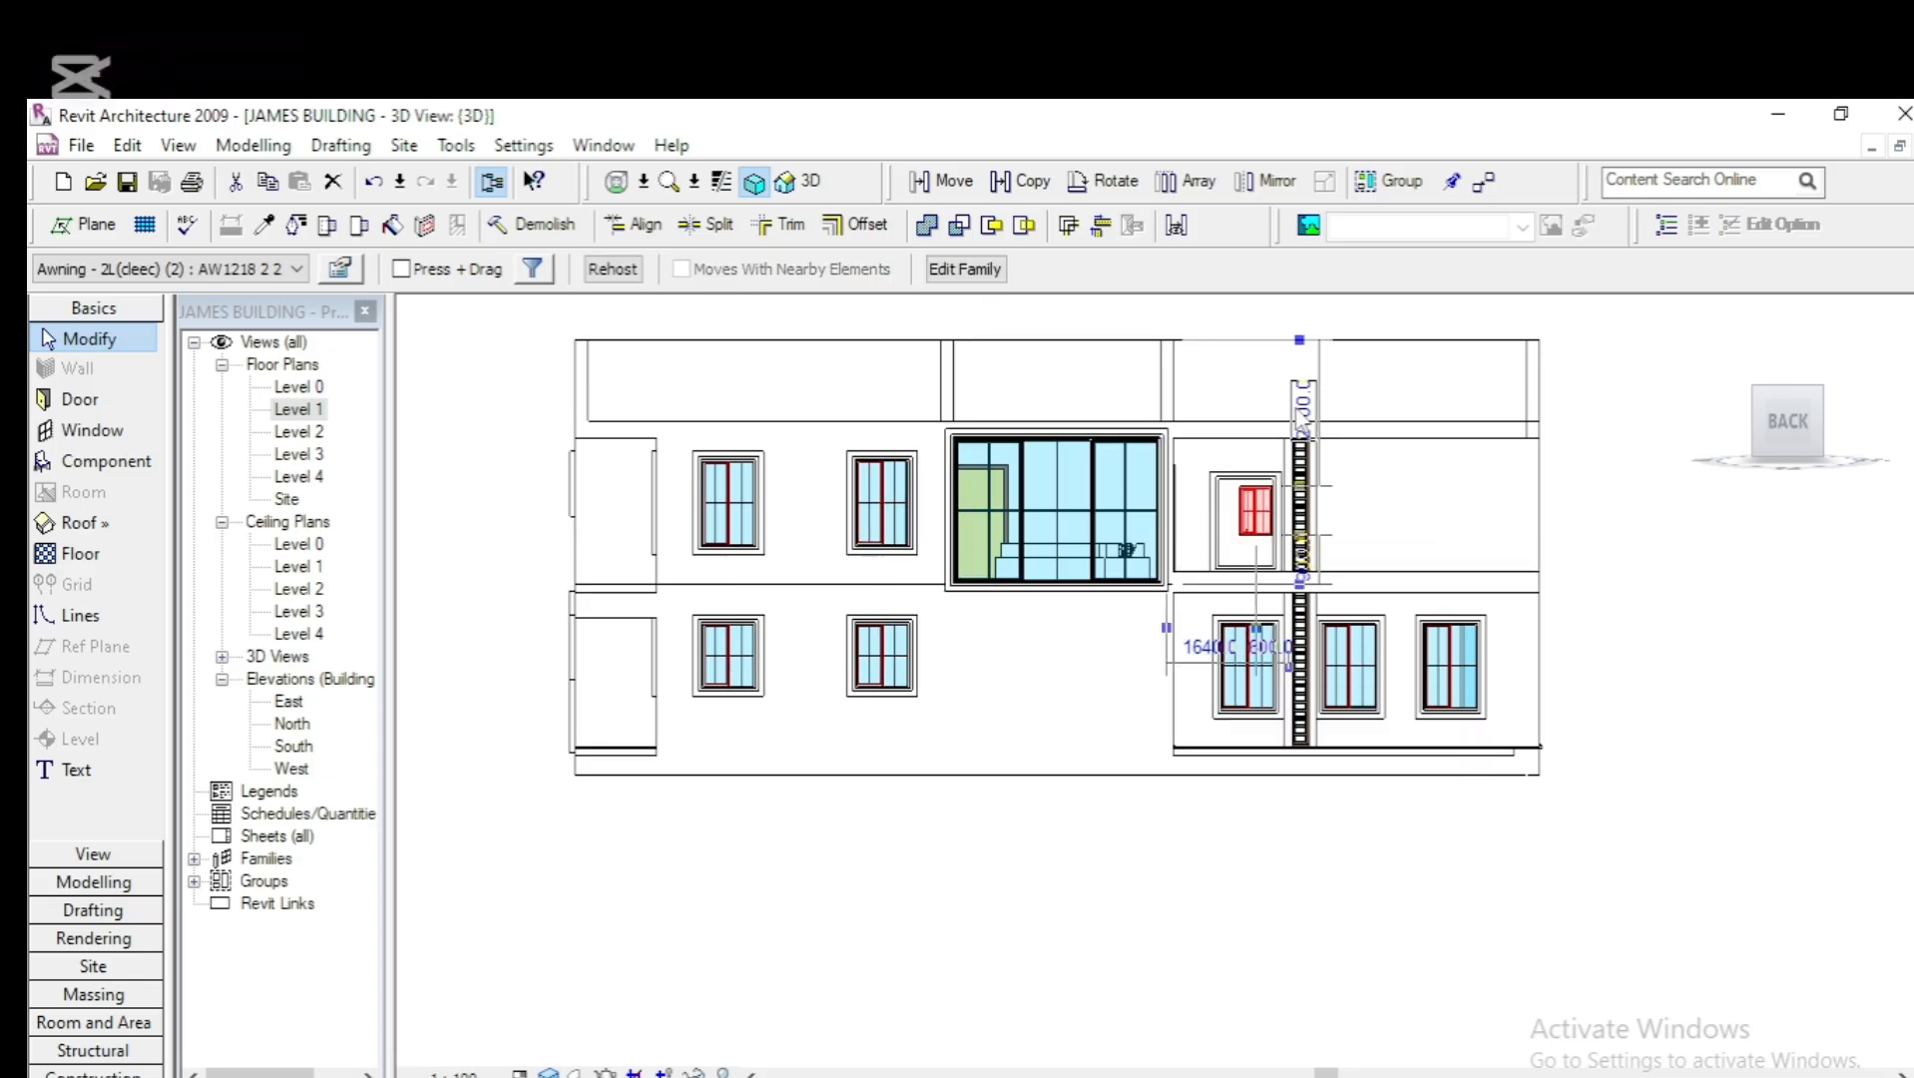
left_click(1301, 409)
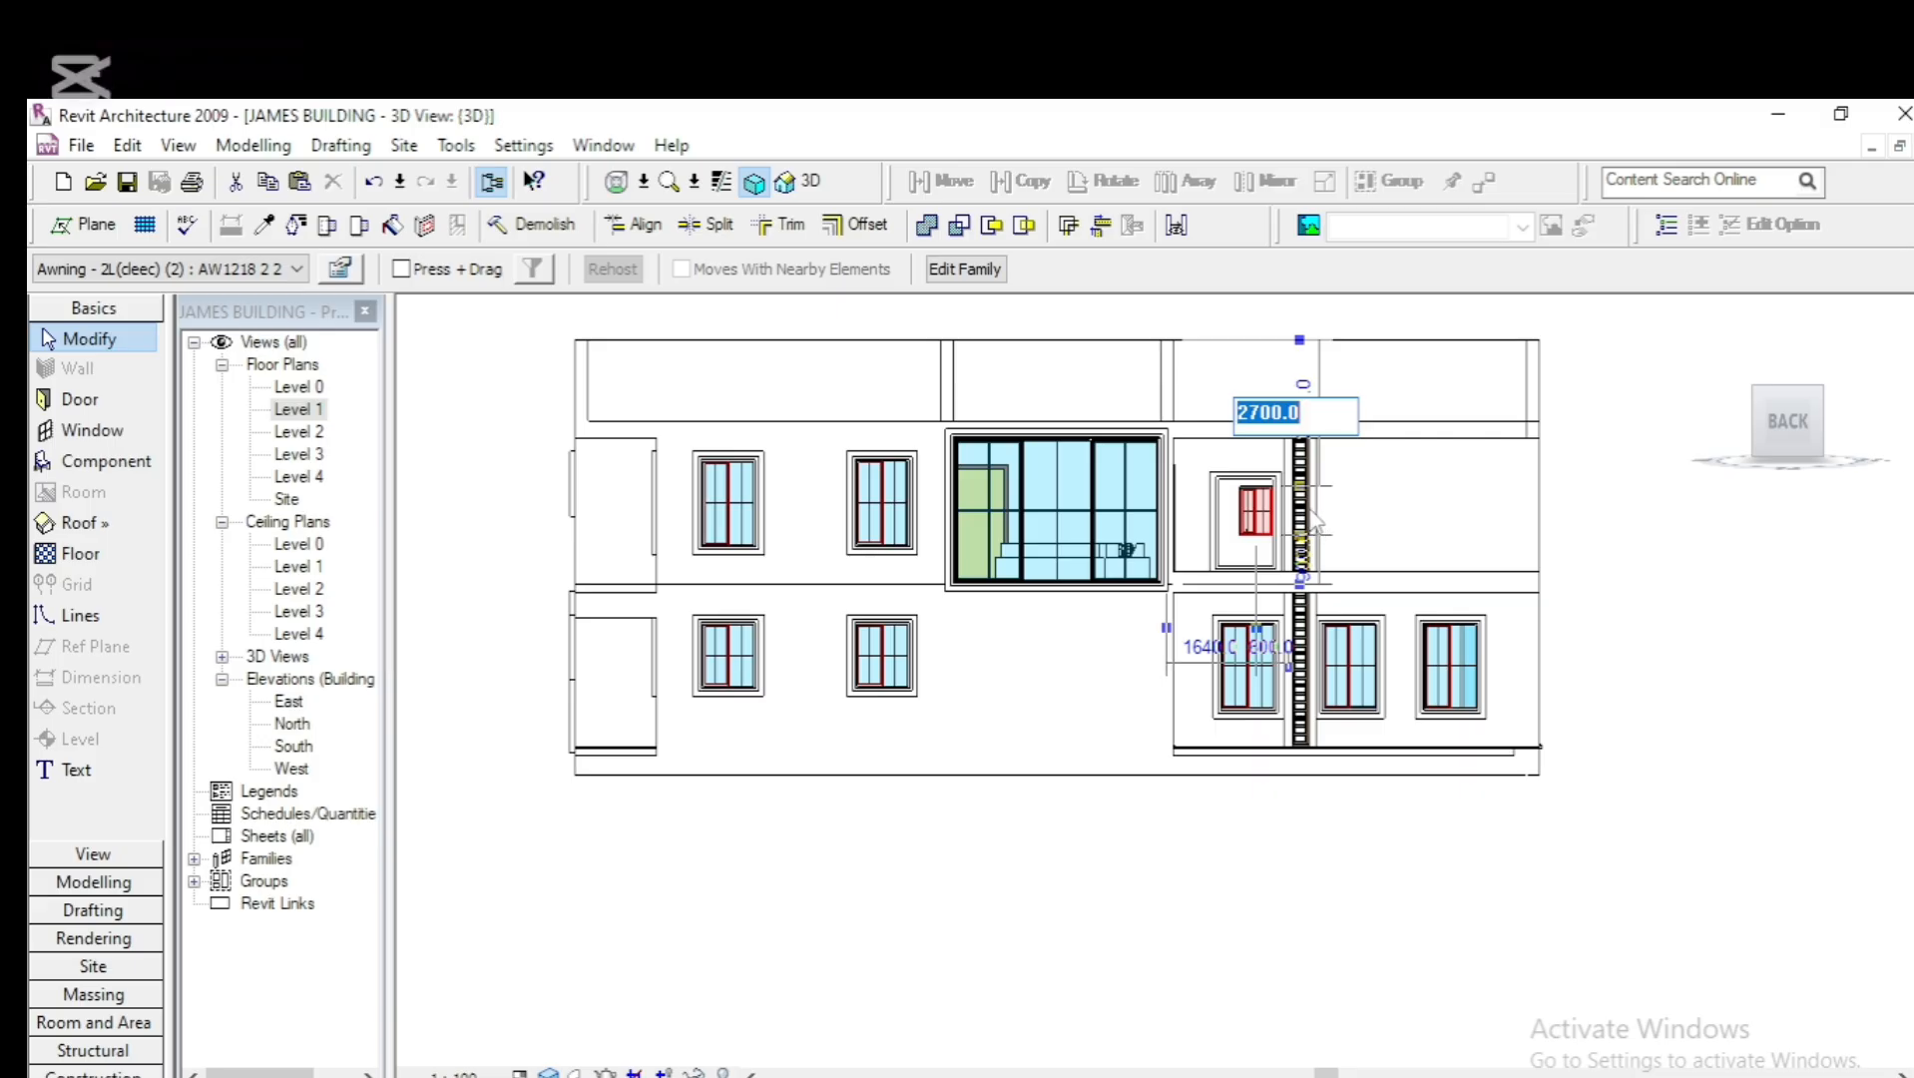
key("Return")
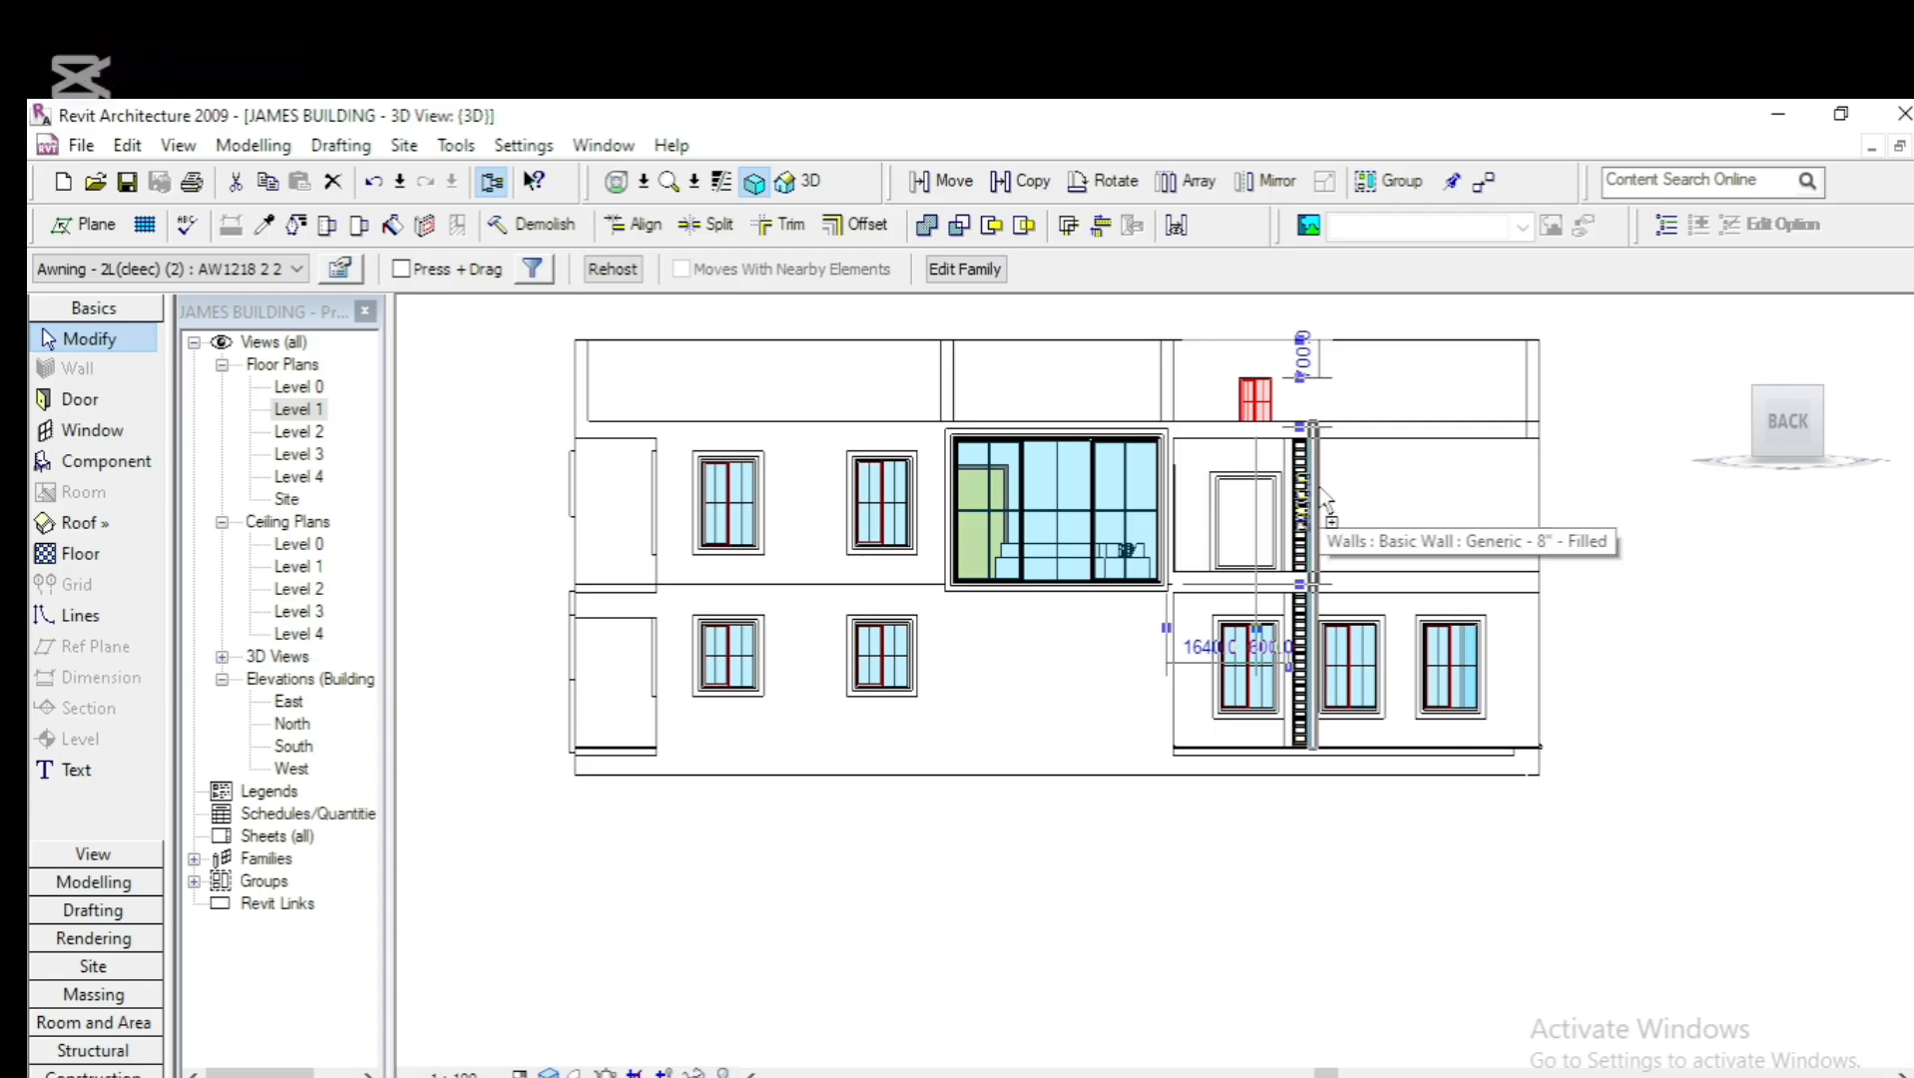
key("ctrl+z")
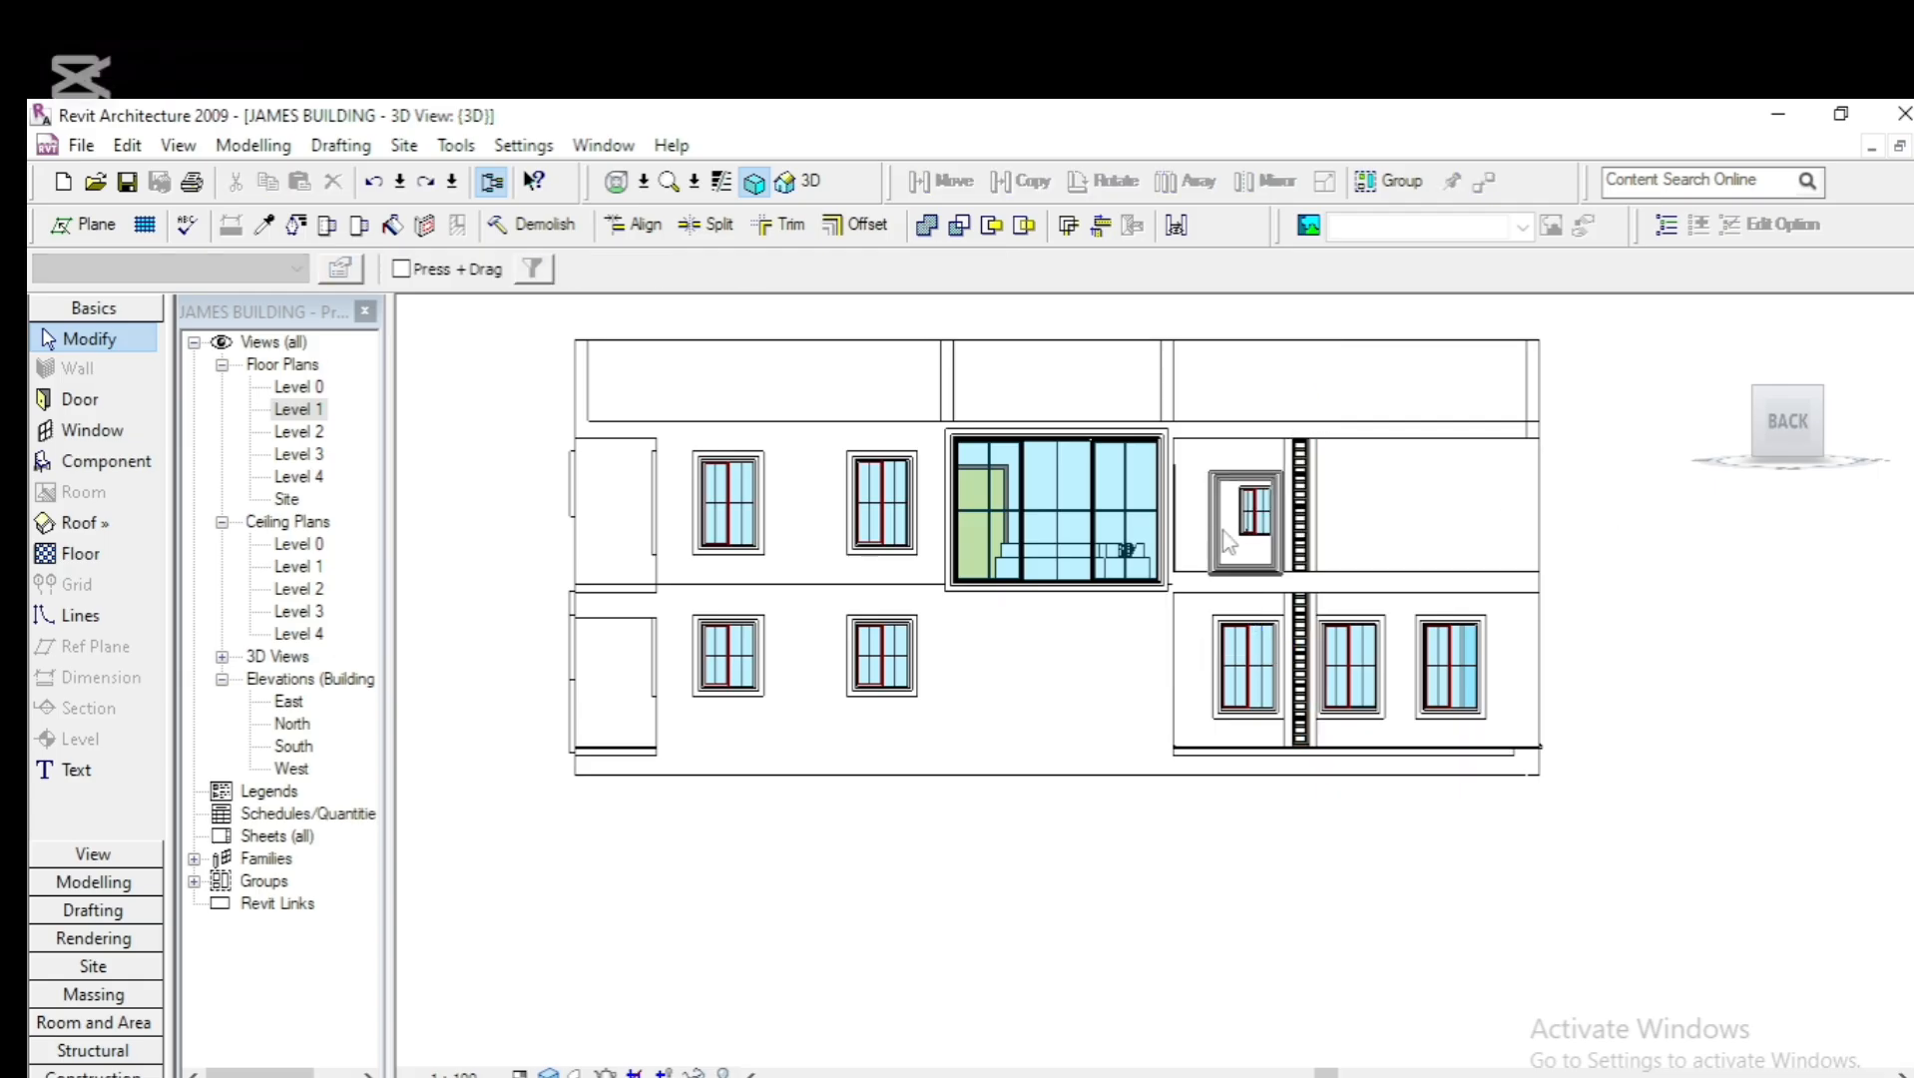
Set the small upper-floor window's vertical distance below the upper reference to 2200 mm
scroll(1260, 513, "up", 3)
left_click(1391, 705)
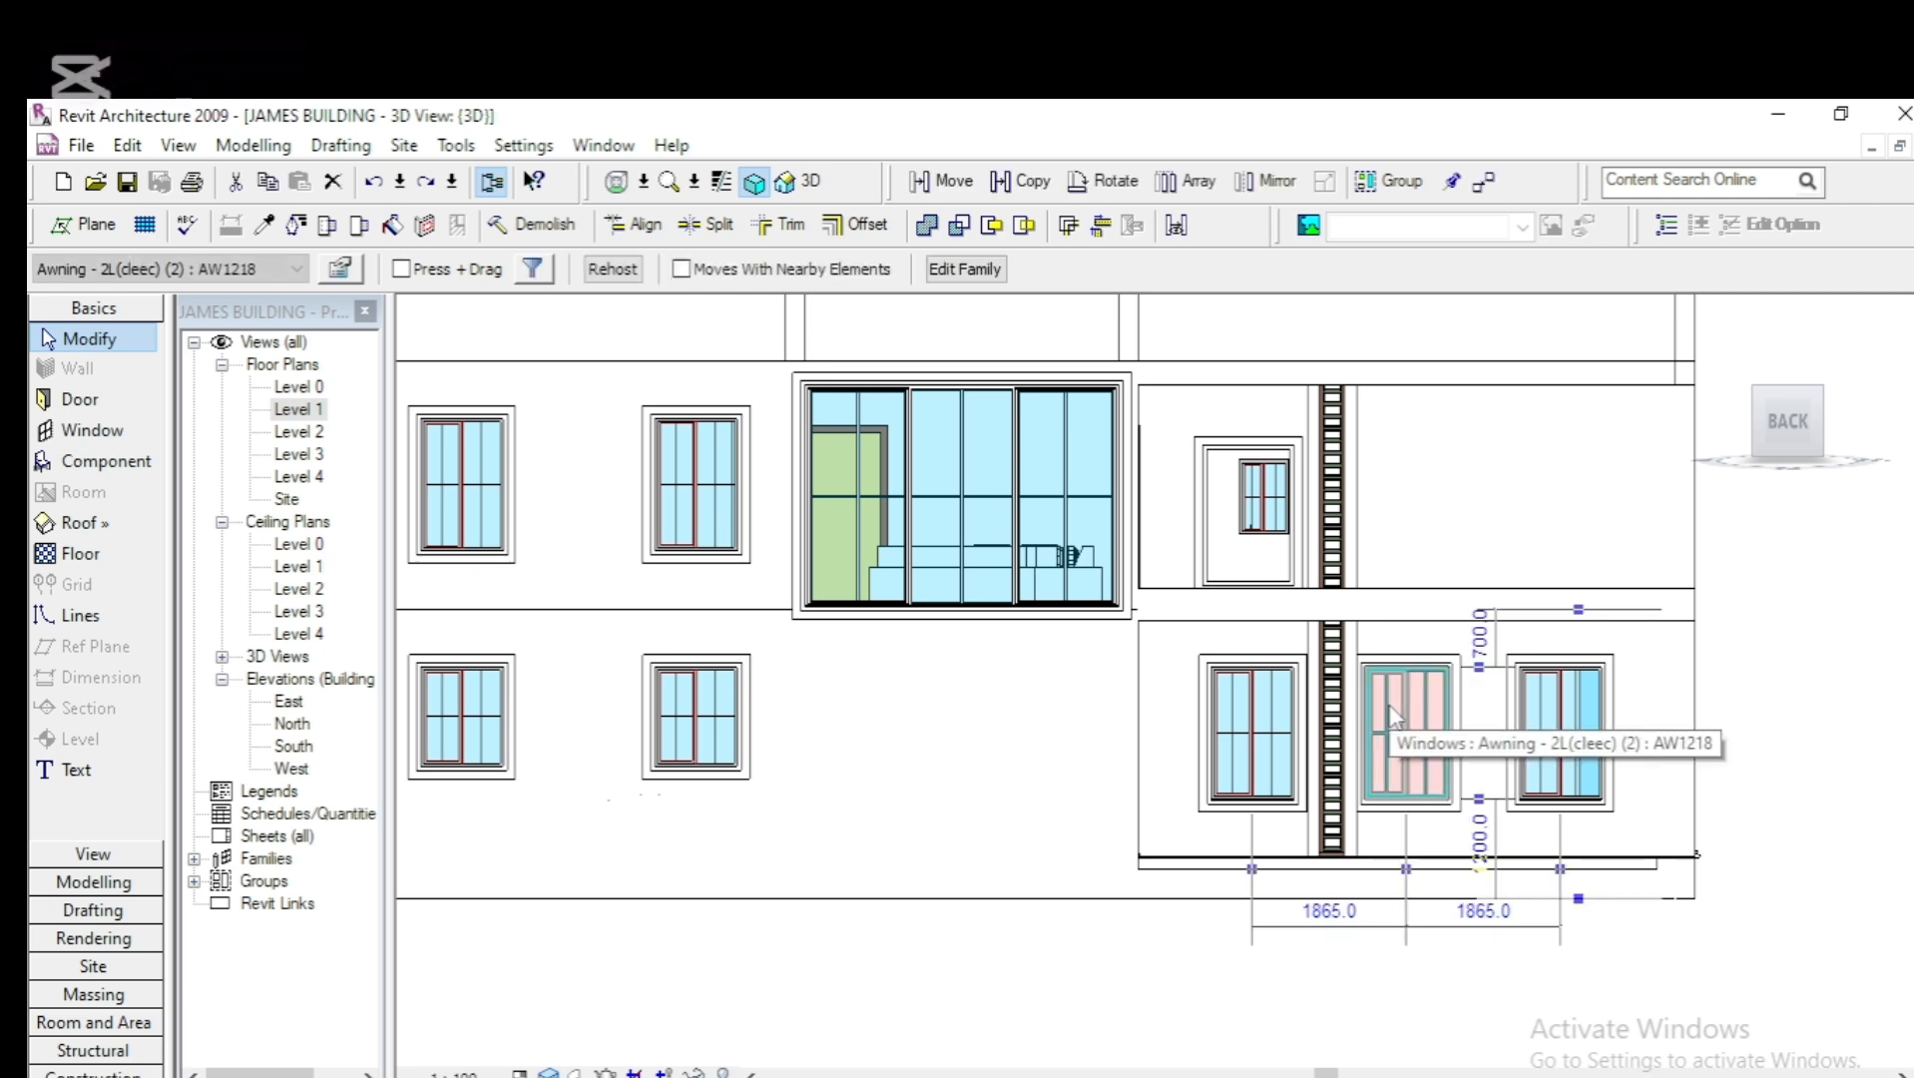
left_click(1247, 508)
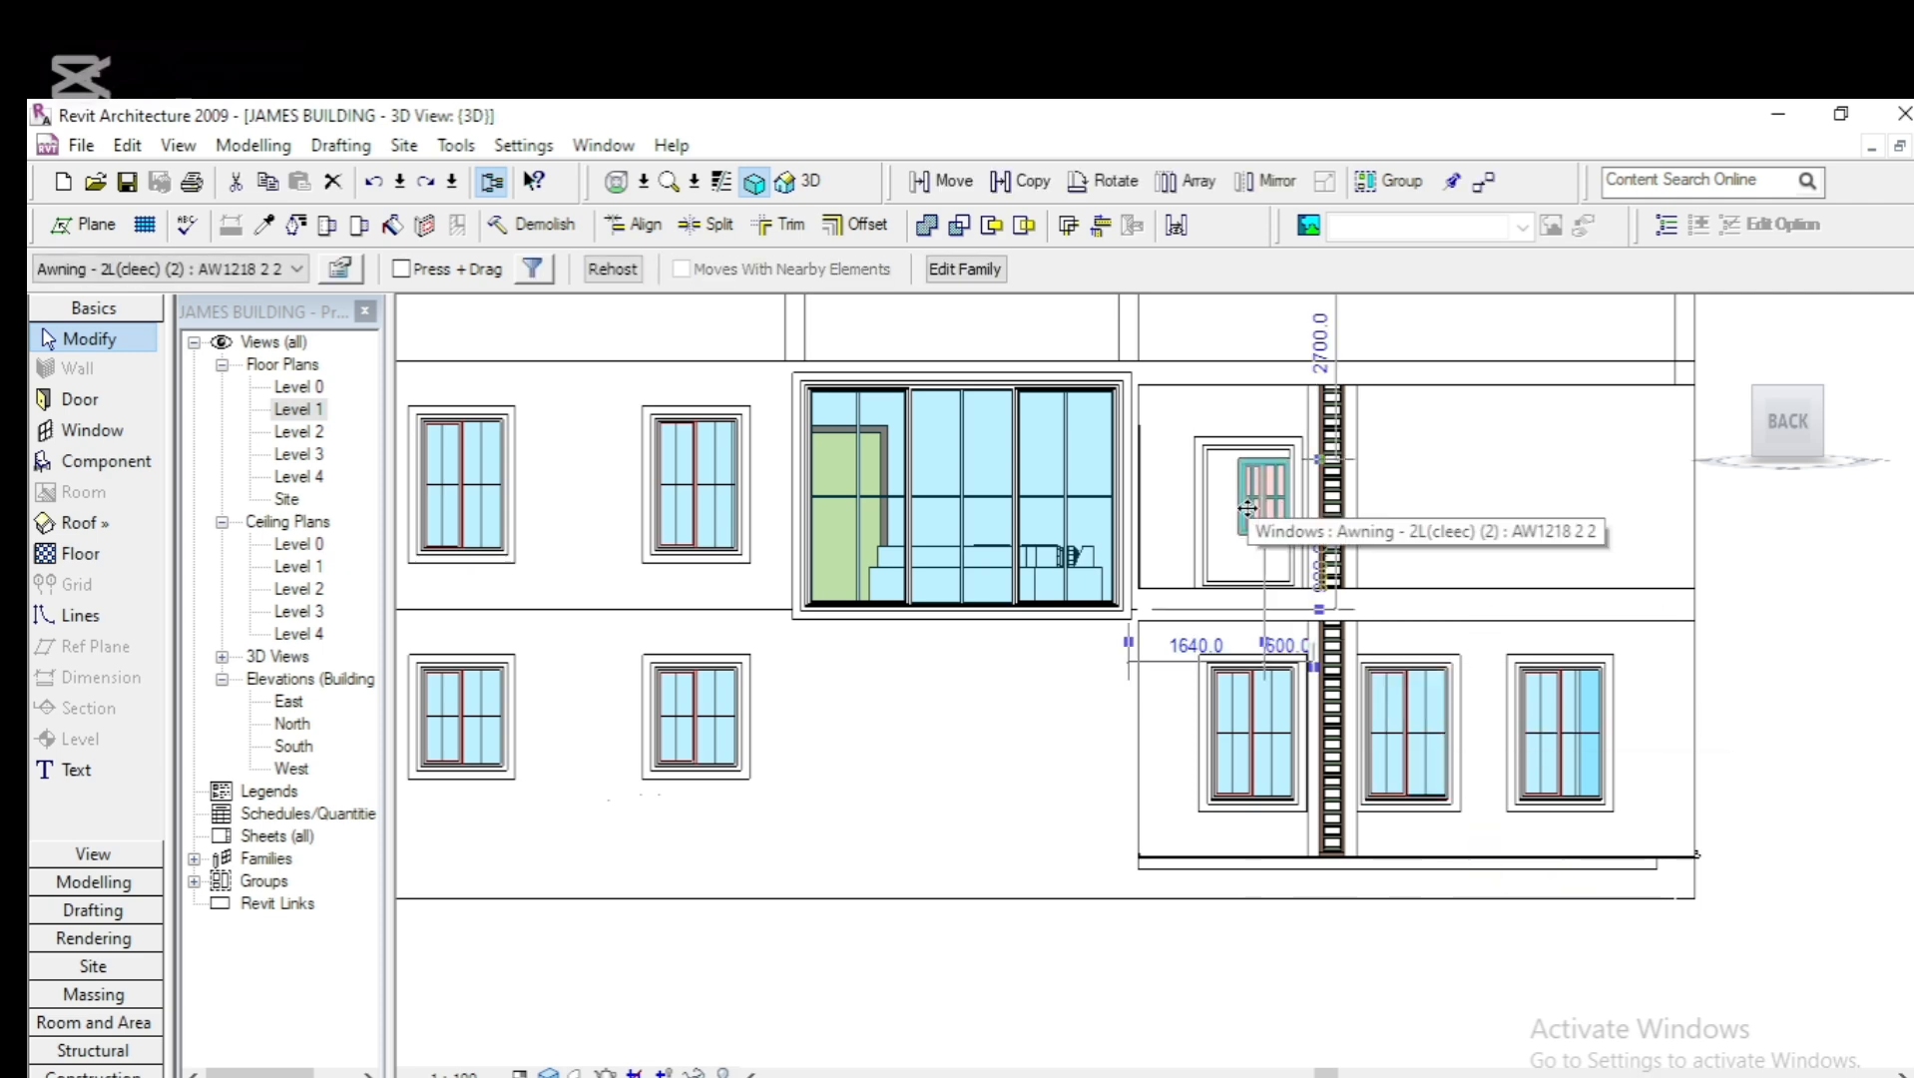
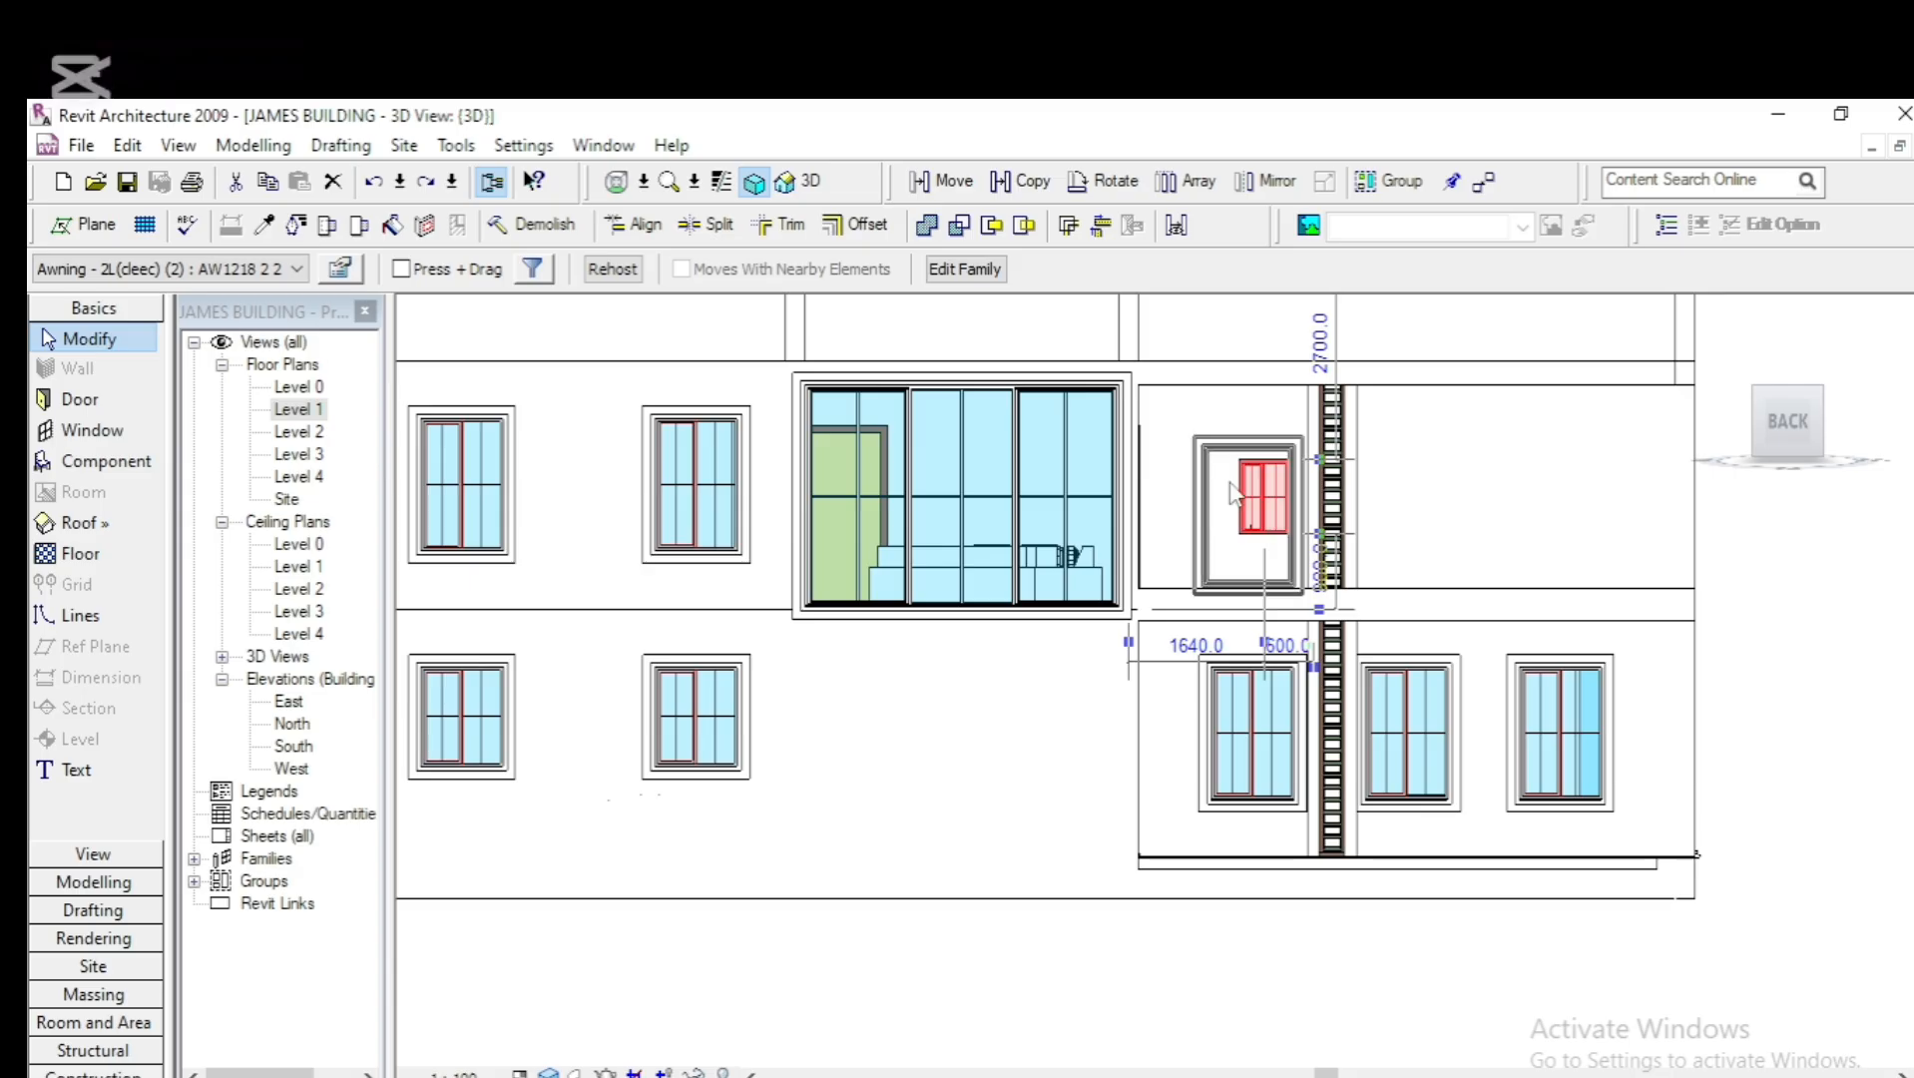
left_click(1321, 345)
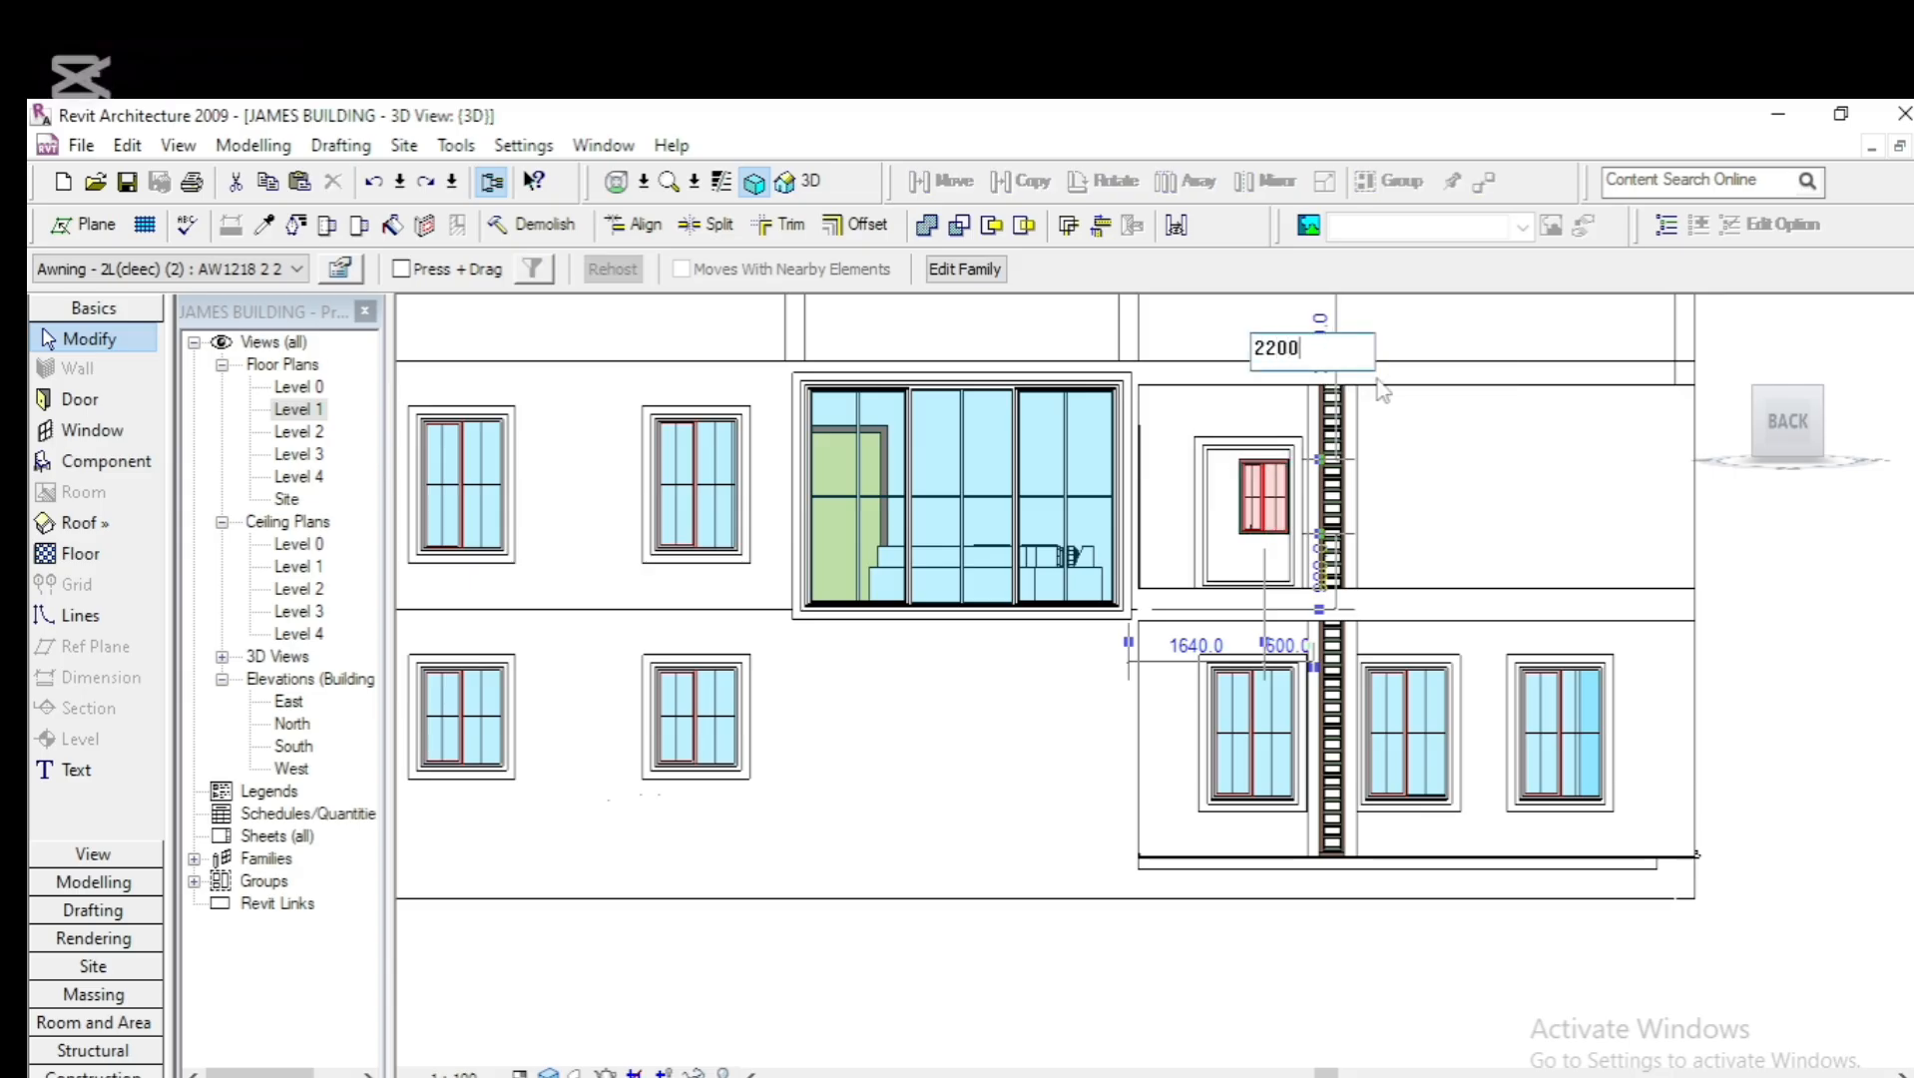
key("Return")
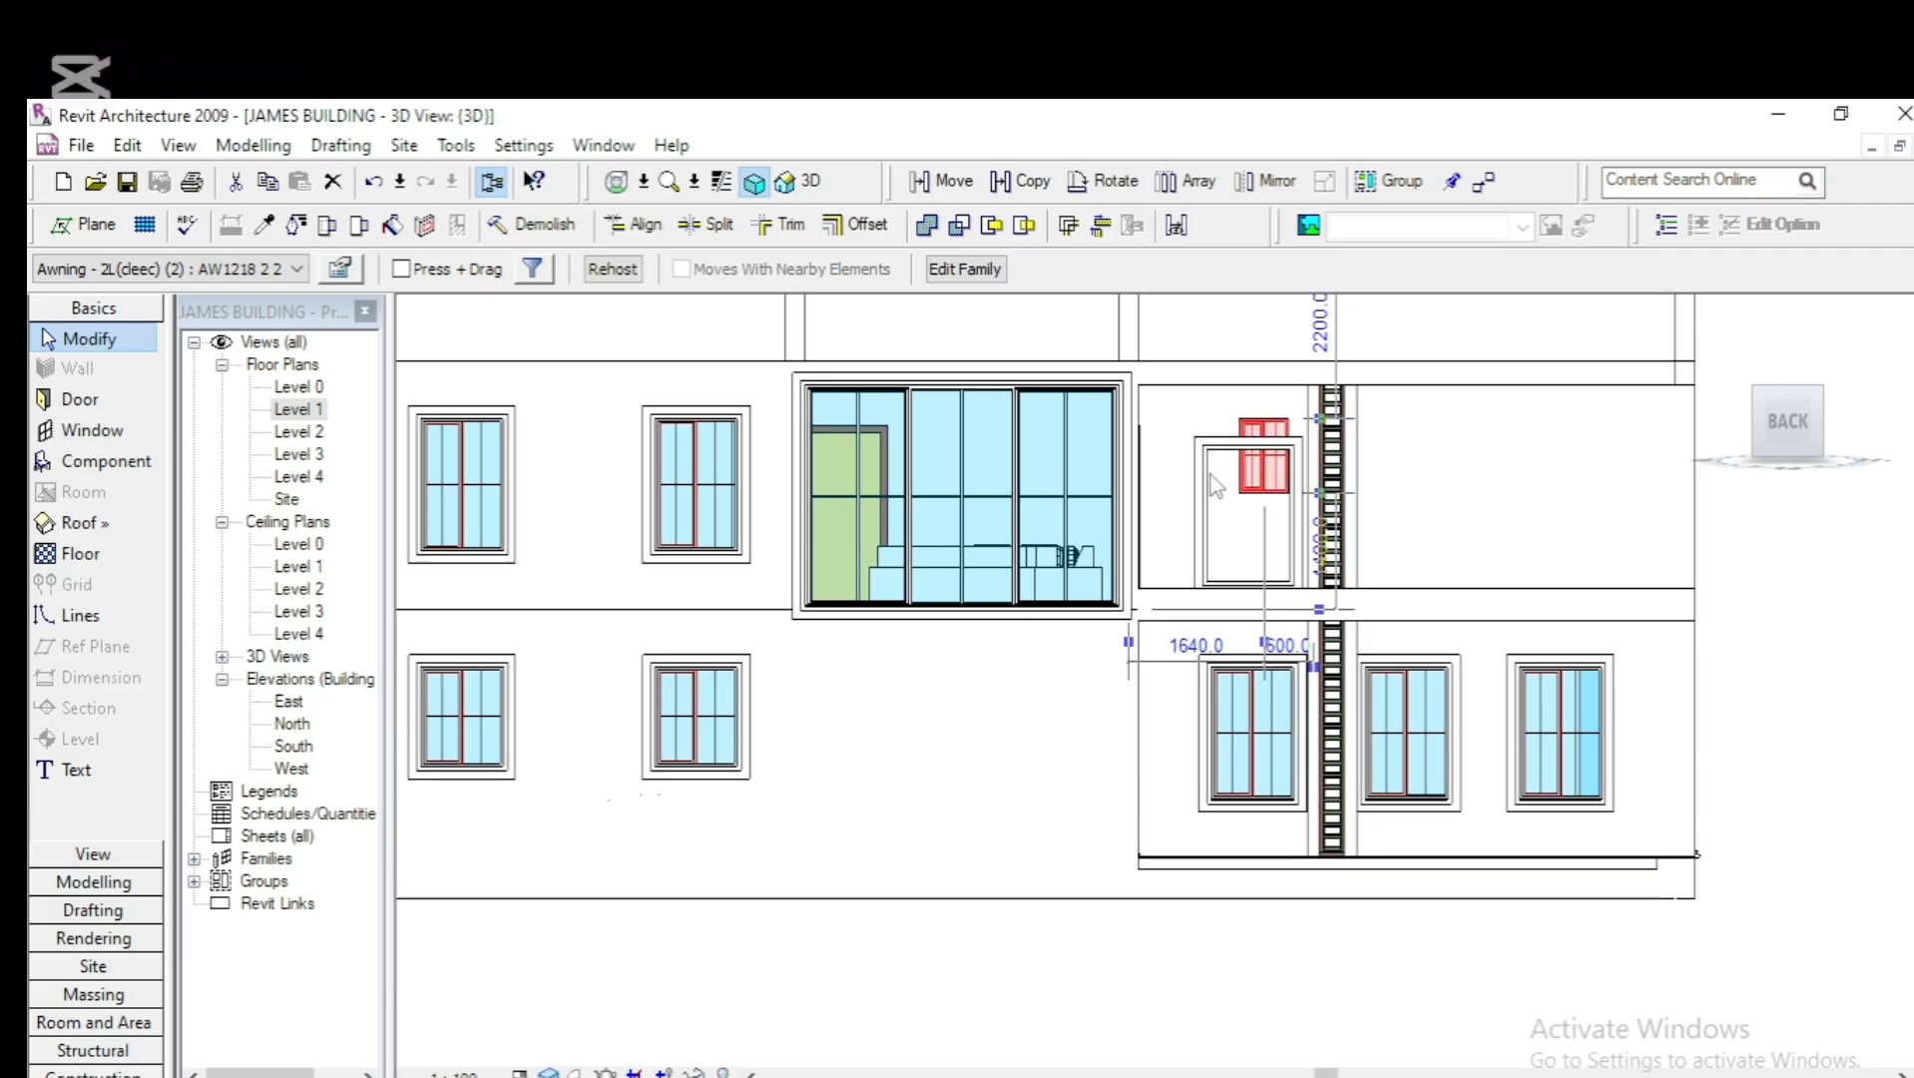
Nudge the upper-floor frame mass upward until its opening encloses the small window beside the ladder
scroll(1205, 477, "up", 2)
left_click(1204, 456)
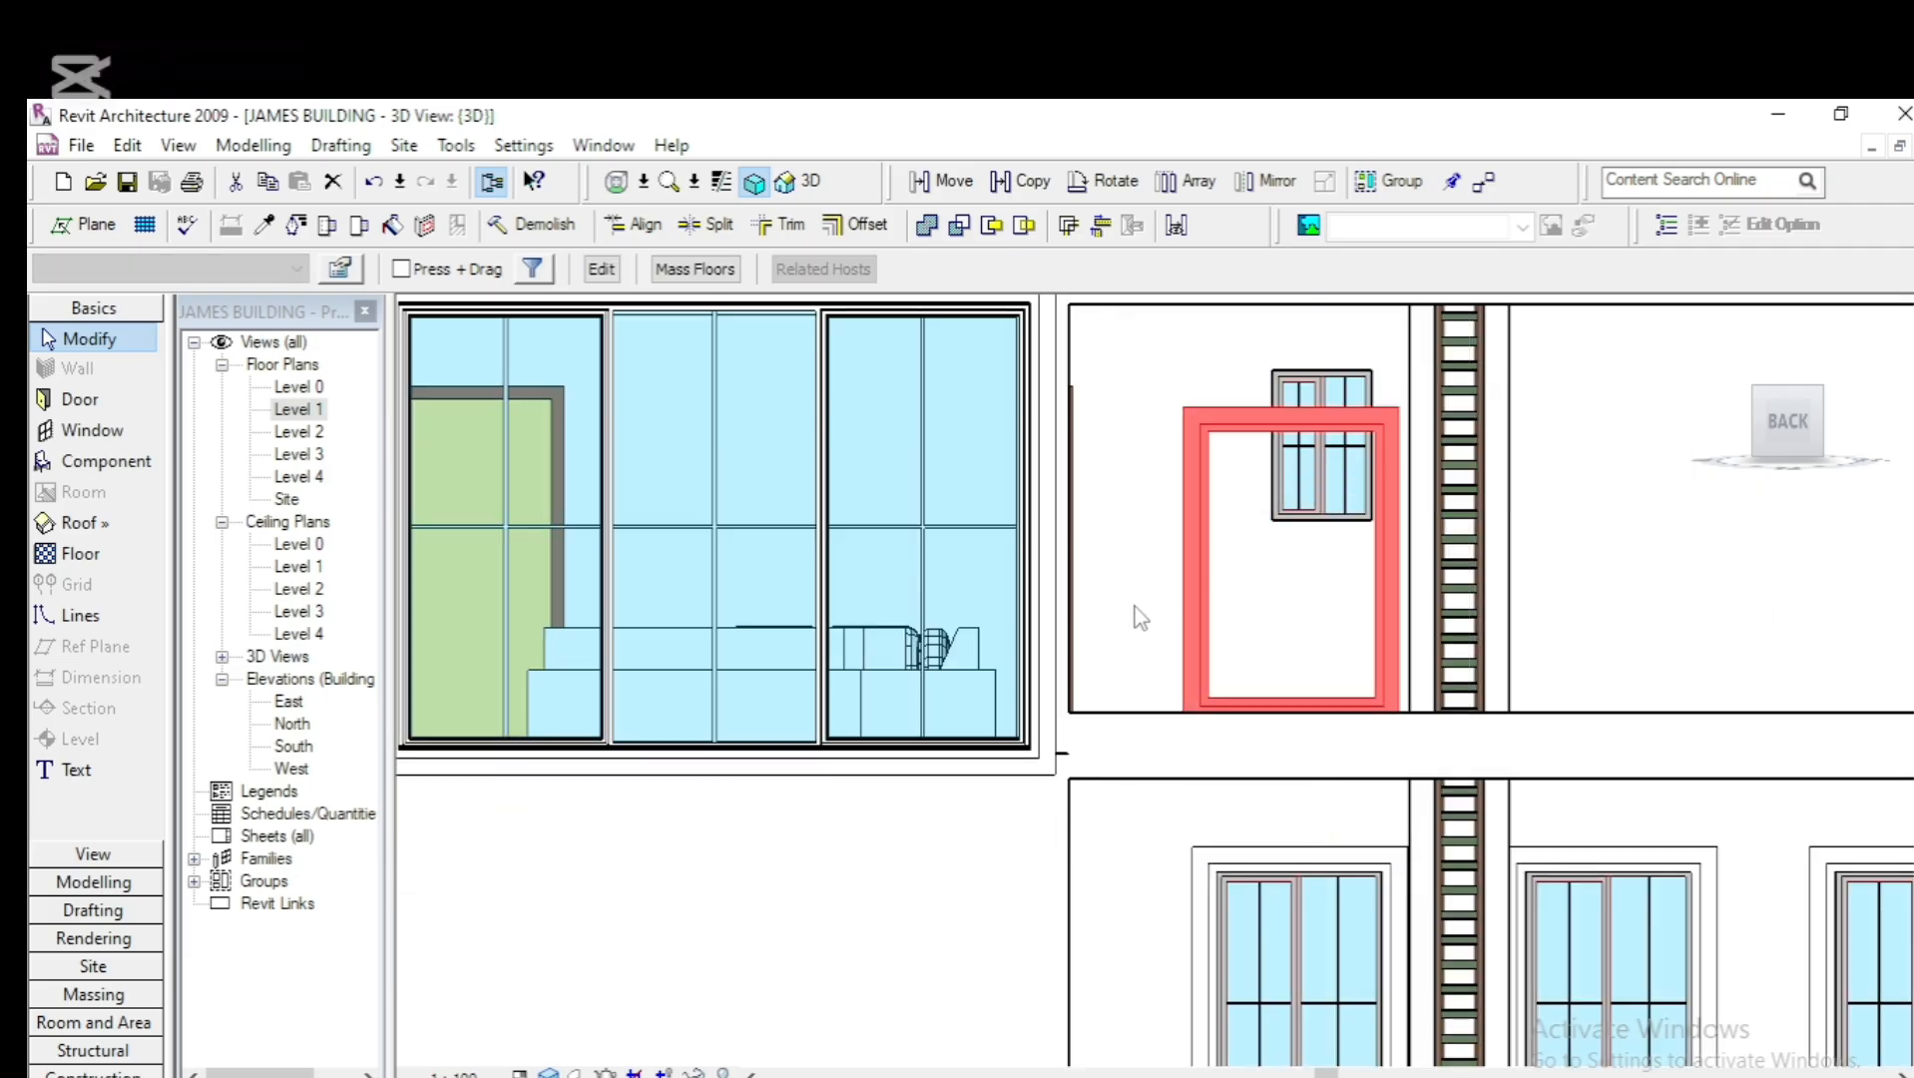
key("Up")
key("Up")
key("Up")
key("Up")
key("Up")
key("Up")
key("Up")
key("Up")
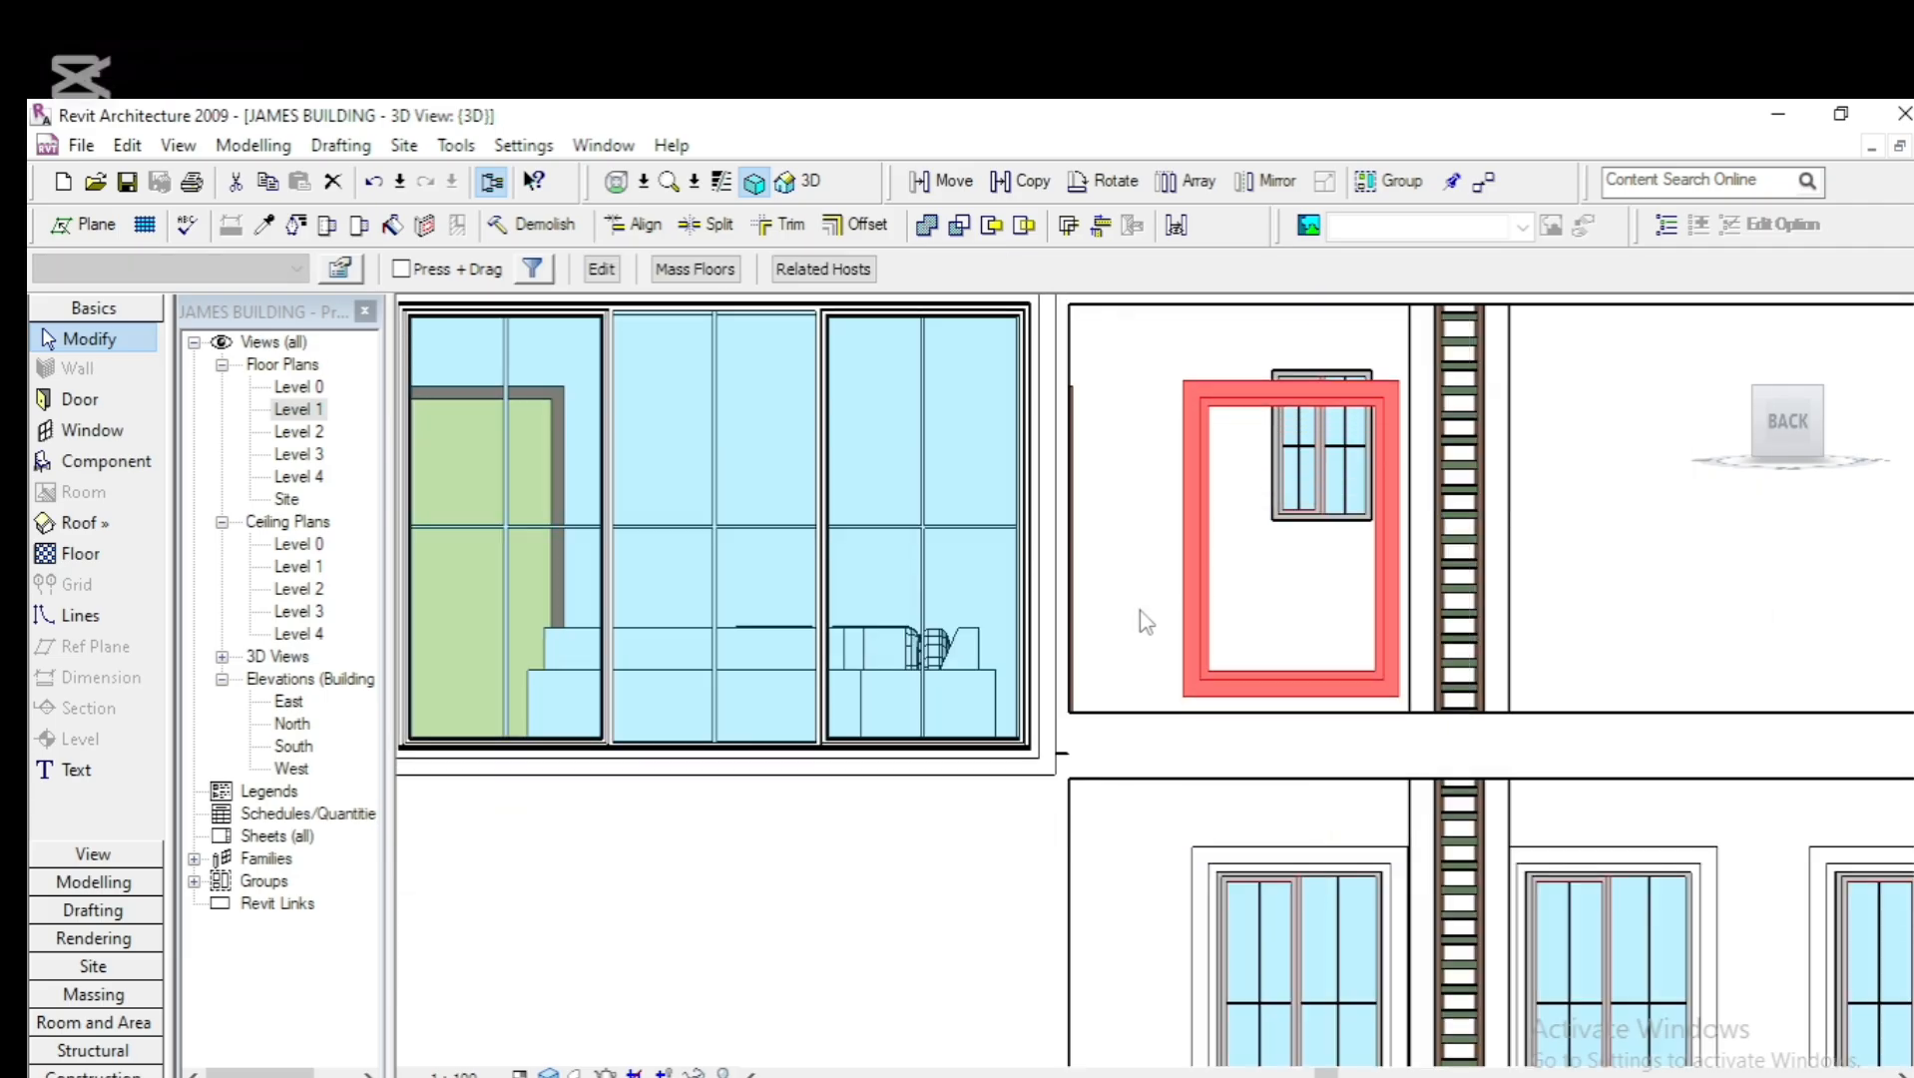
key("Up")
key("Up")
key("Up")
key("Up")
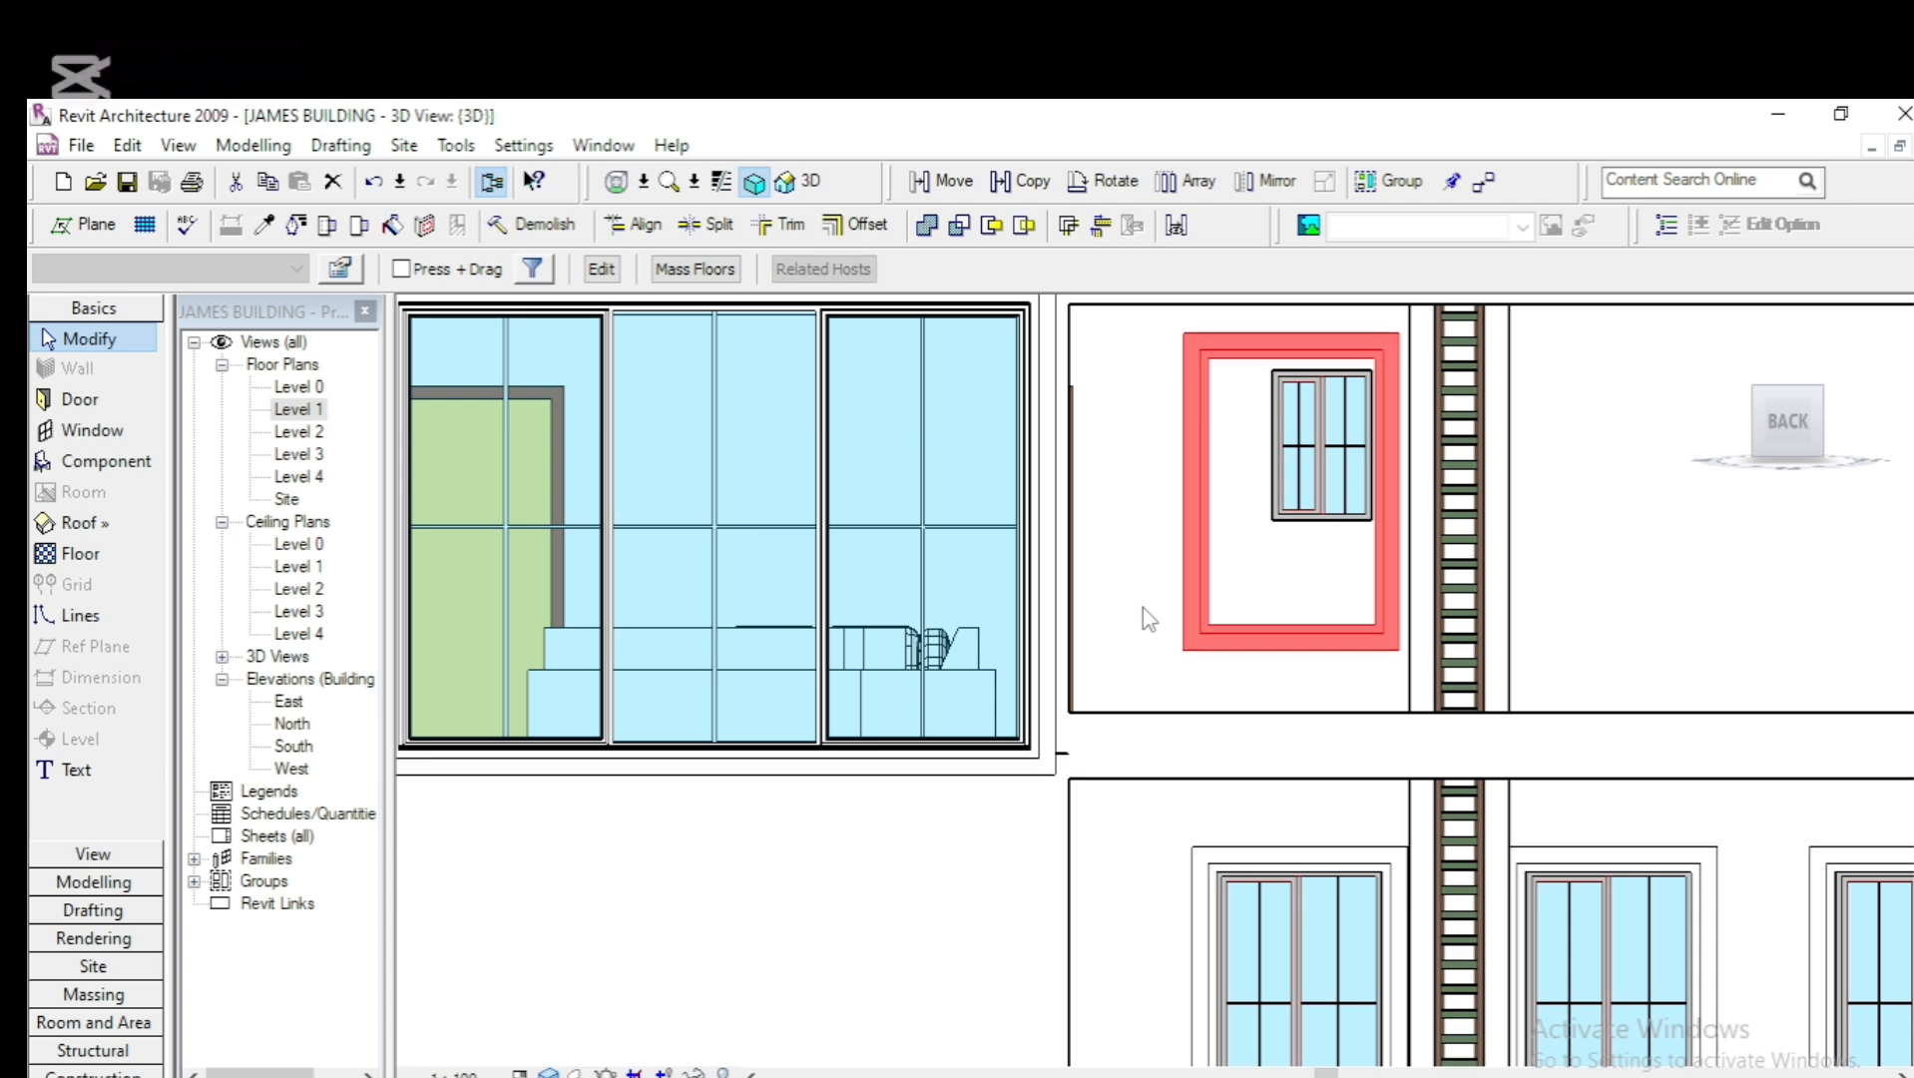
Edit the upper-floor frame mass's sweep path, fitting its upper edge and its edge farthest from the ladder to the small window
left_click(601, 269)
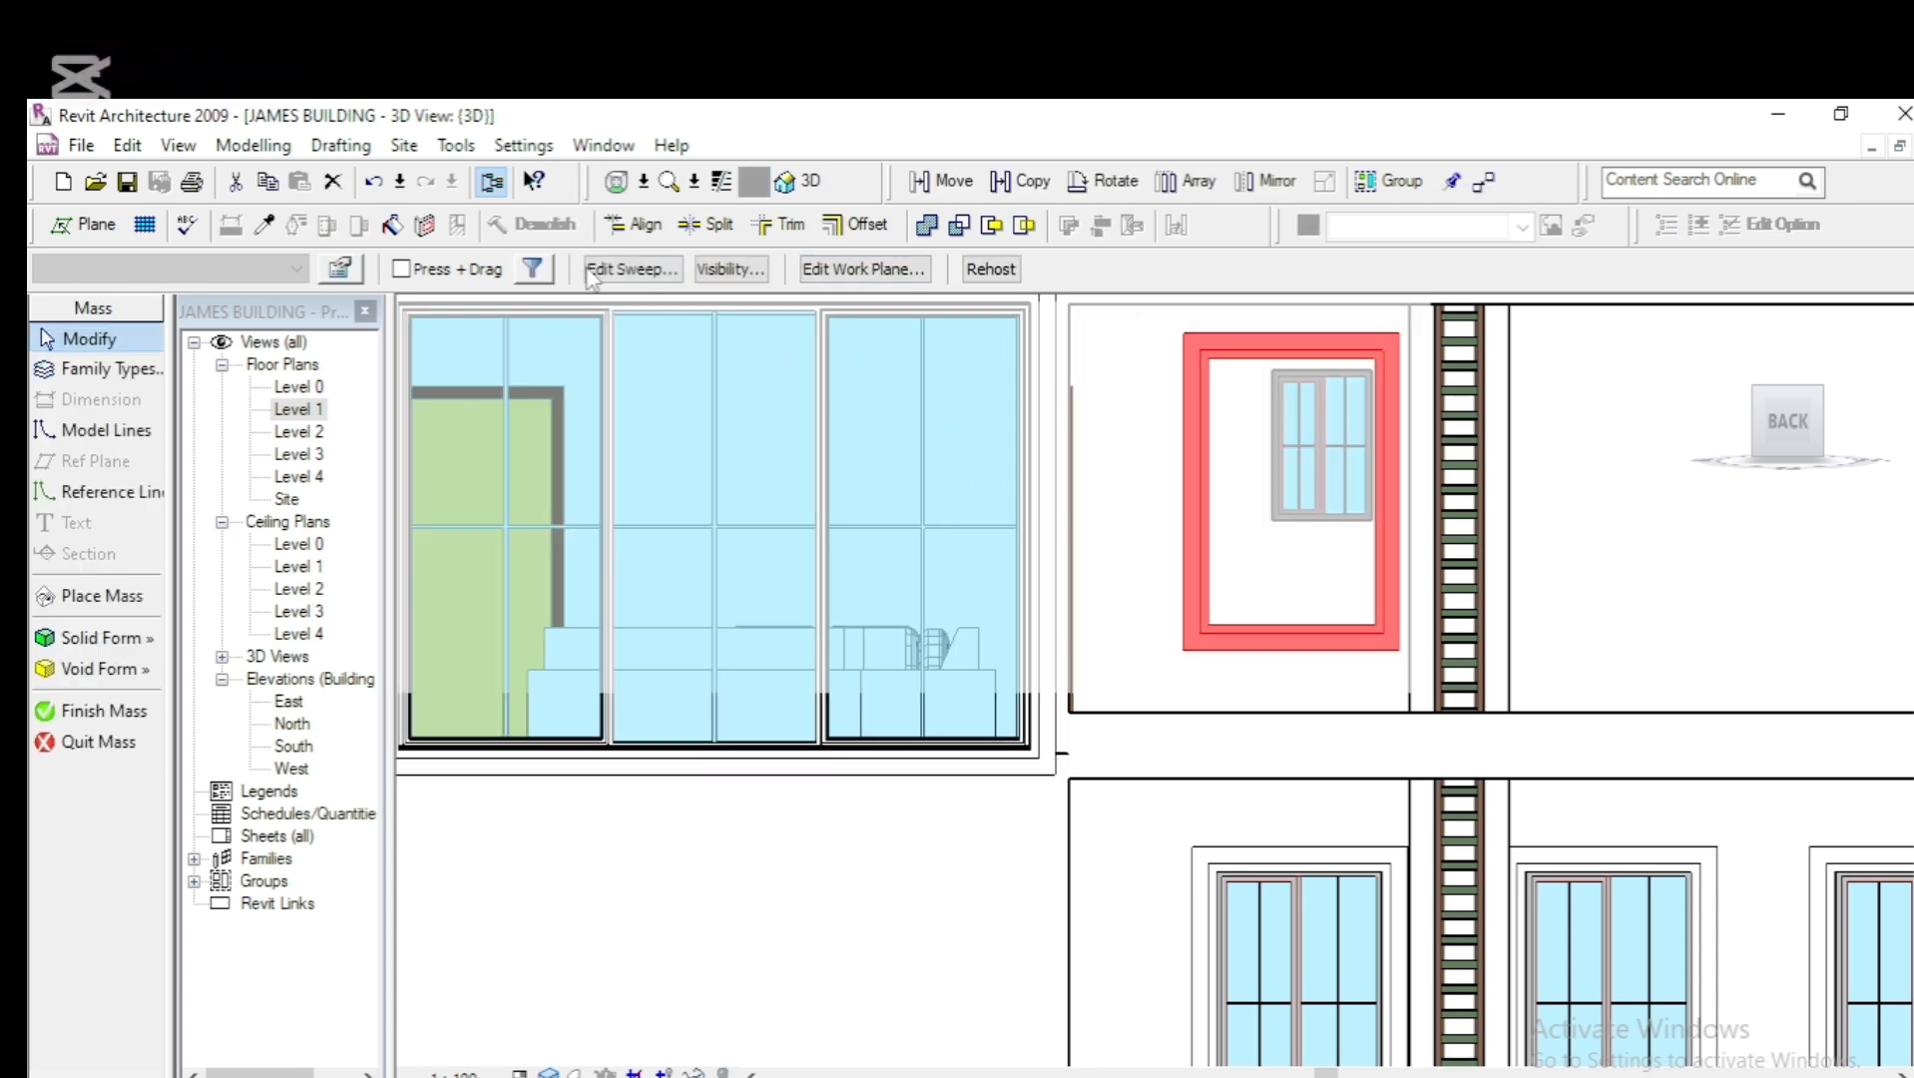
left_click(593, 272)
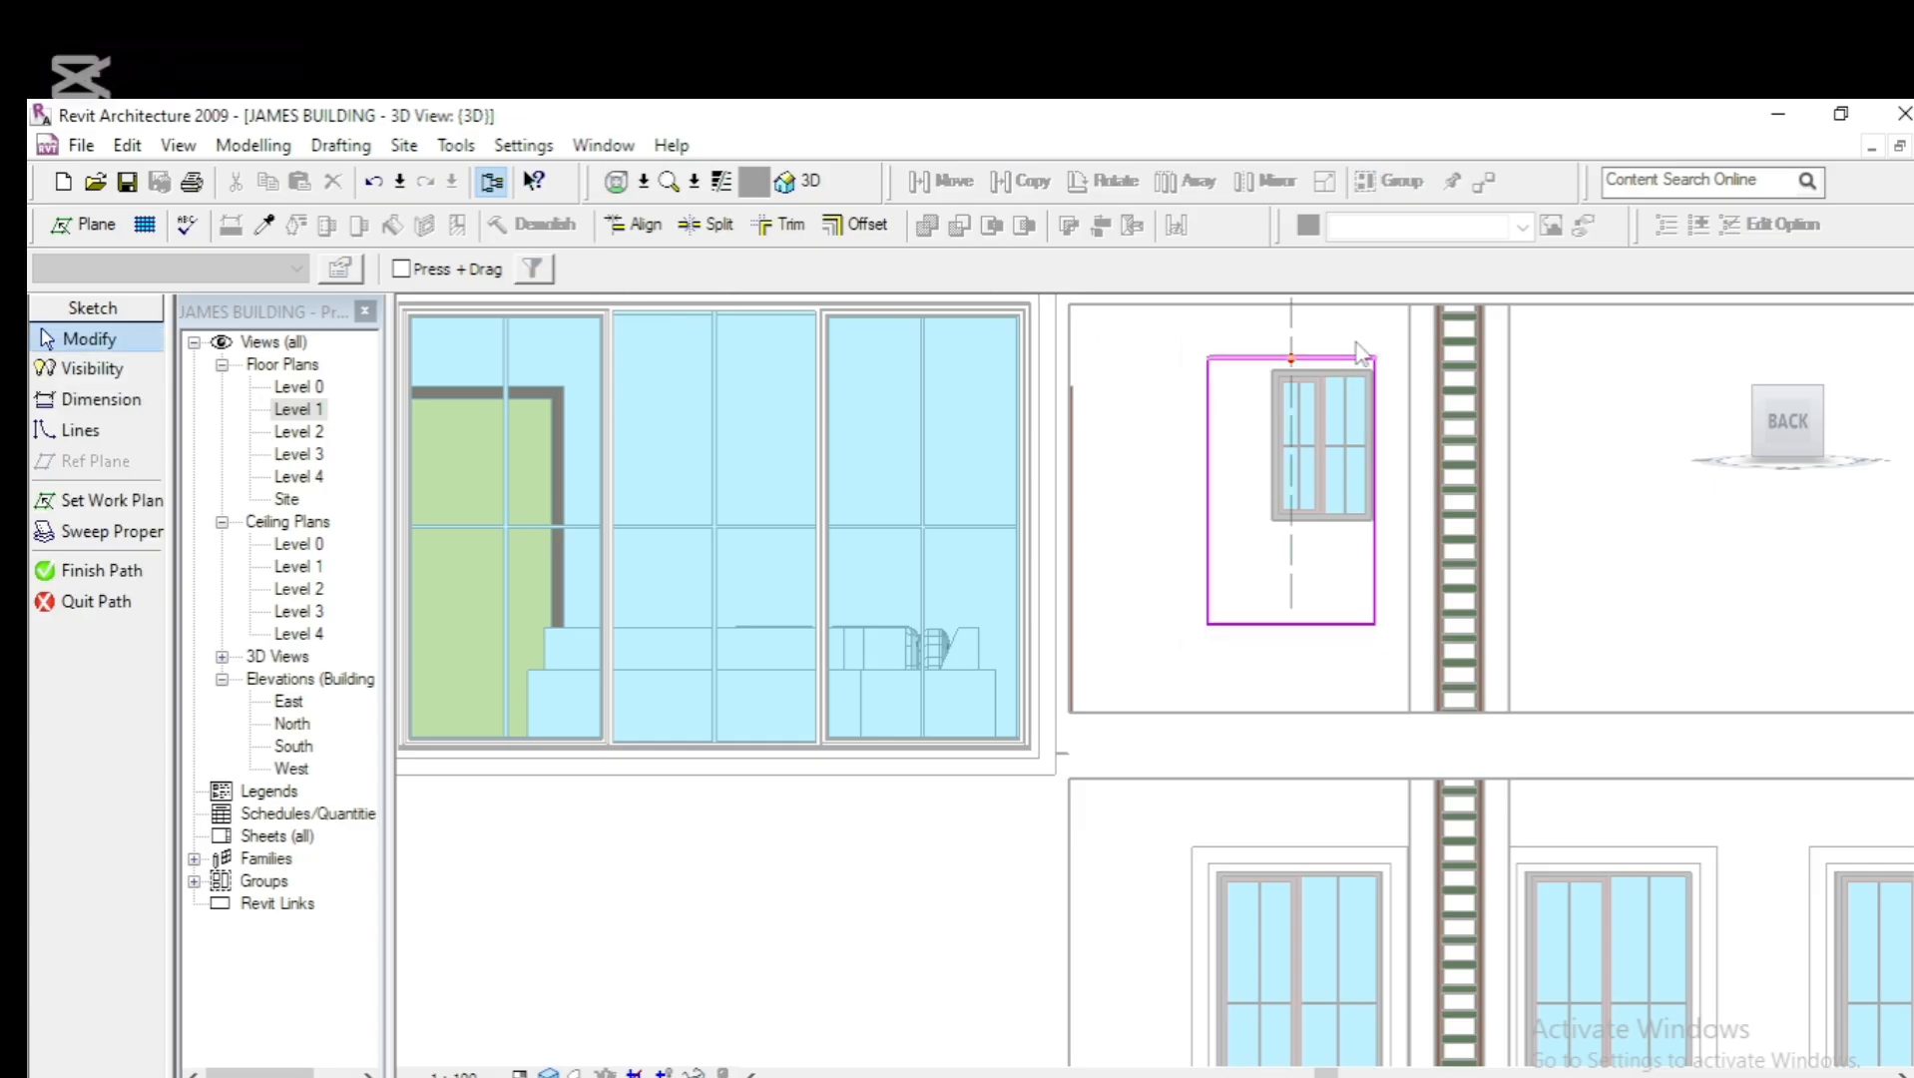
scroll(1355, 349, "up", 3)
left_click_drag(1325, 387, 1328, 418)
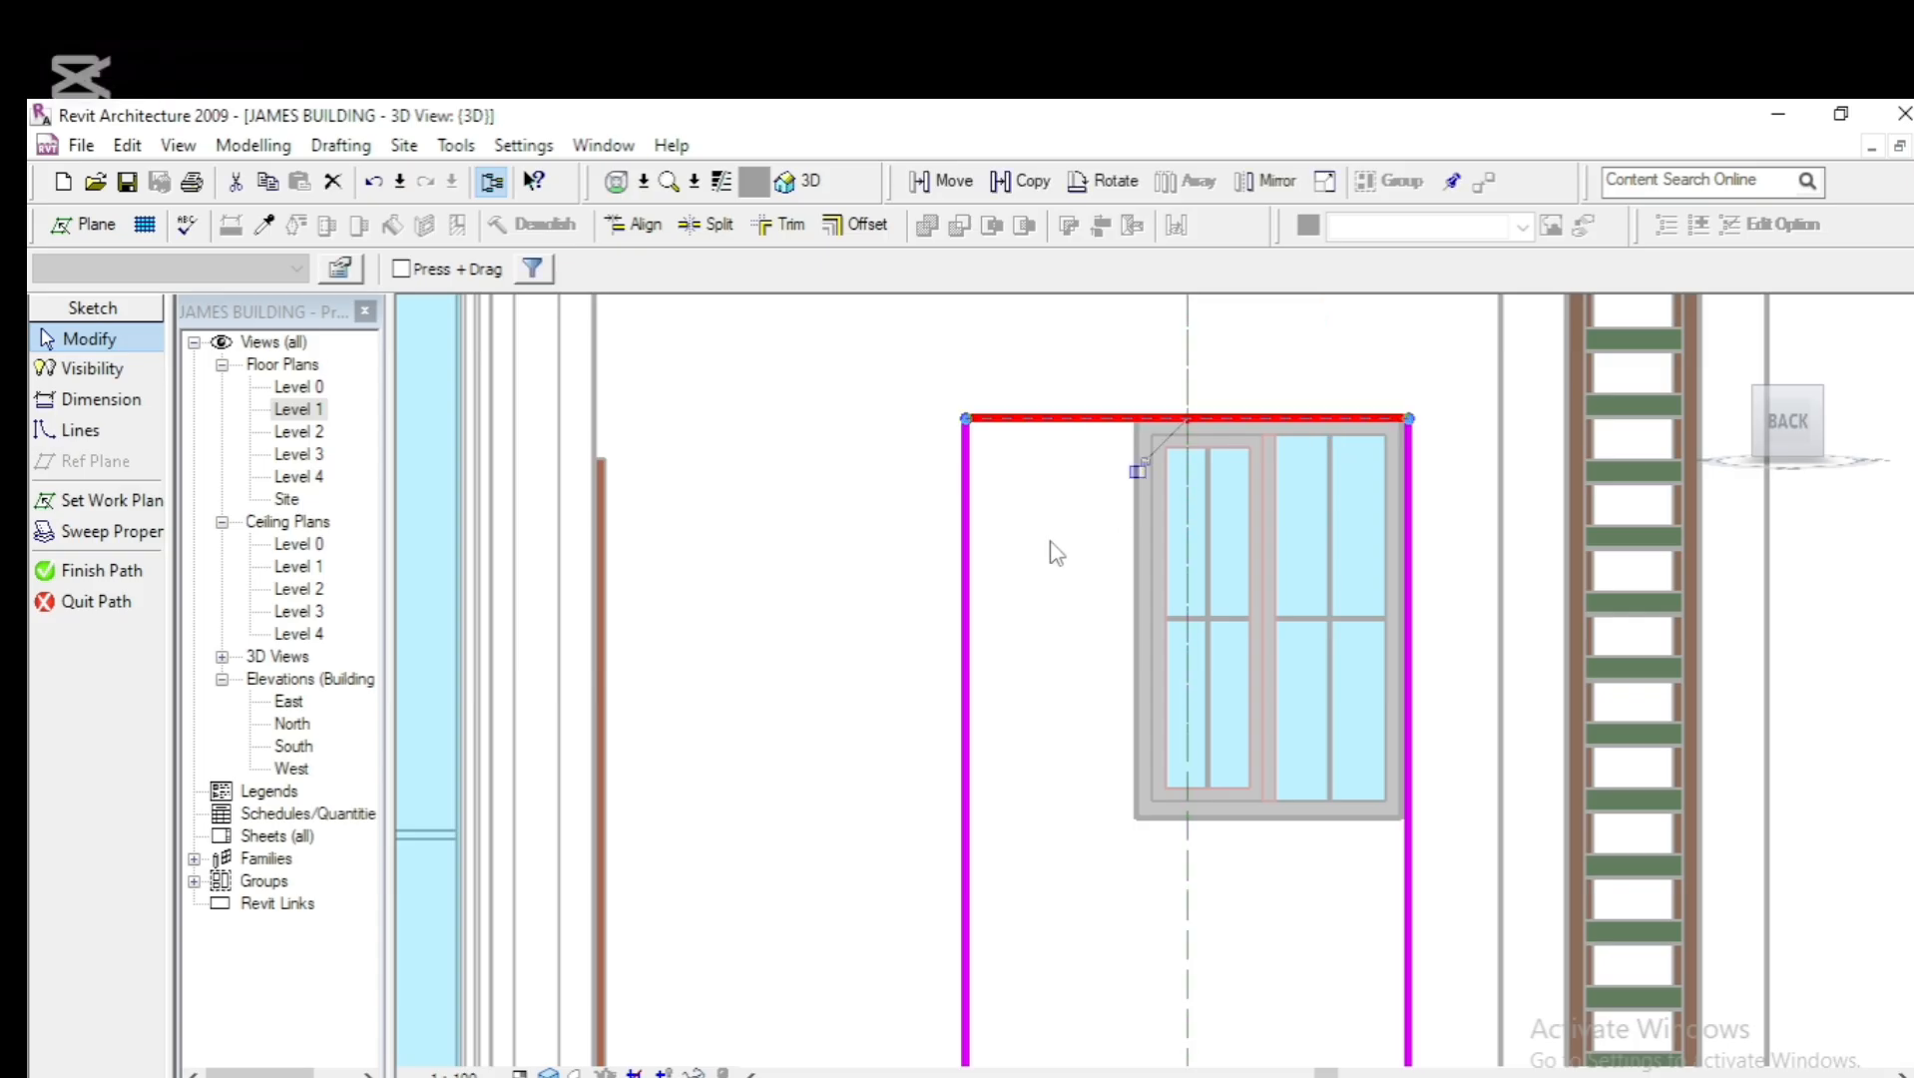
left_click_drag(967, 567, 1135, 577)
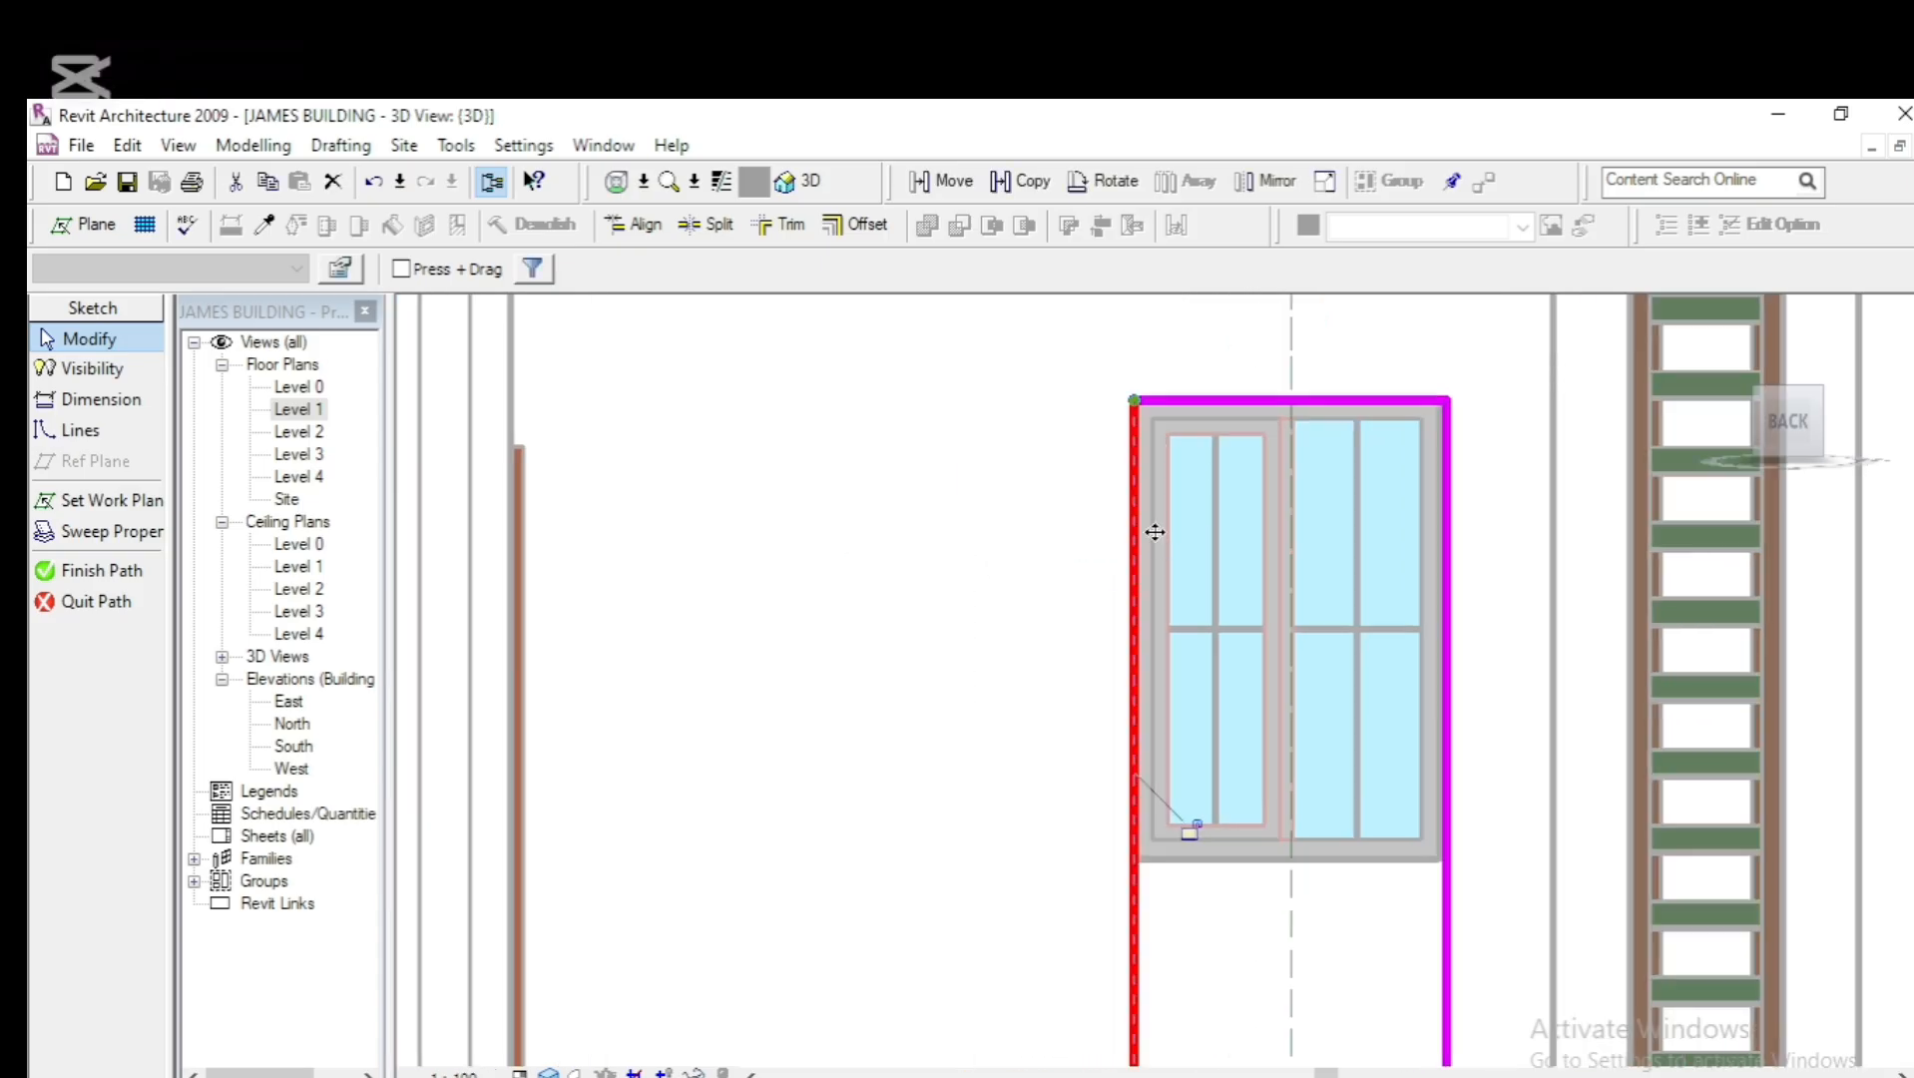
Raise the sweep path's lower edge to the small window's sill, making the path about 900 mm high, and finish the sweep and mass
scroll(1154, 526, "down", 2)
left_click(1277, 900)
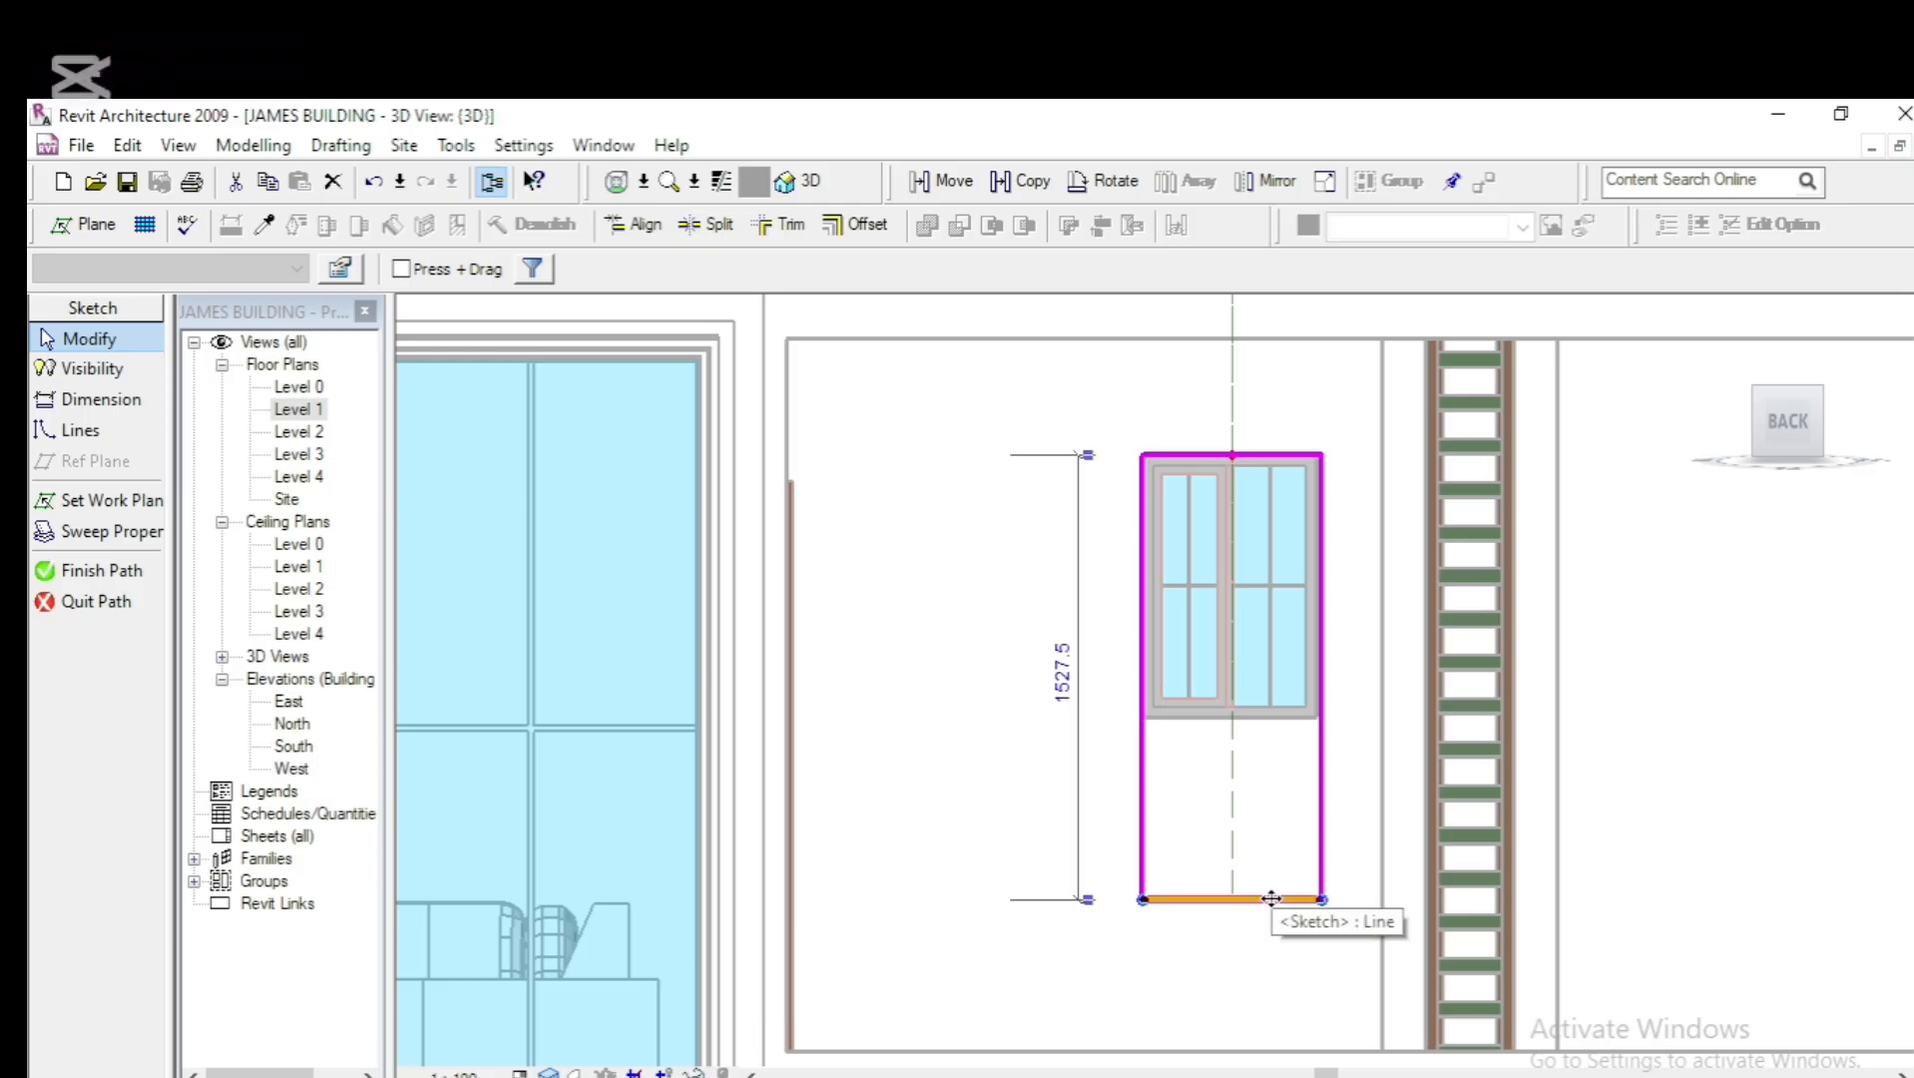
left_click_drag(1279, 900, 1287, 739)
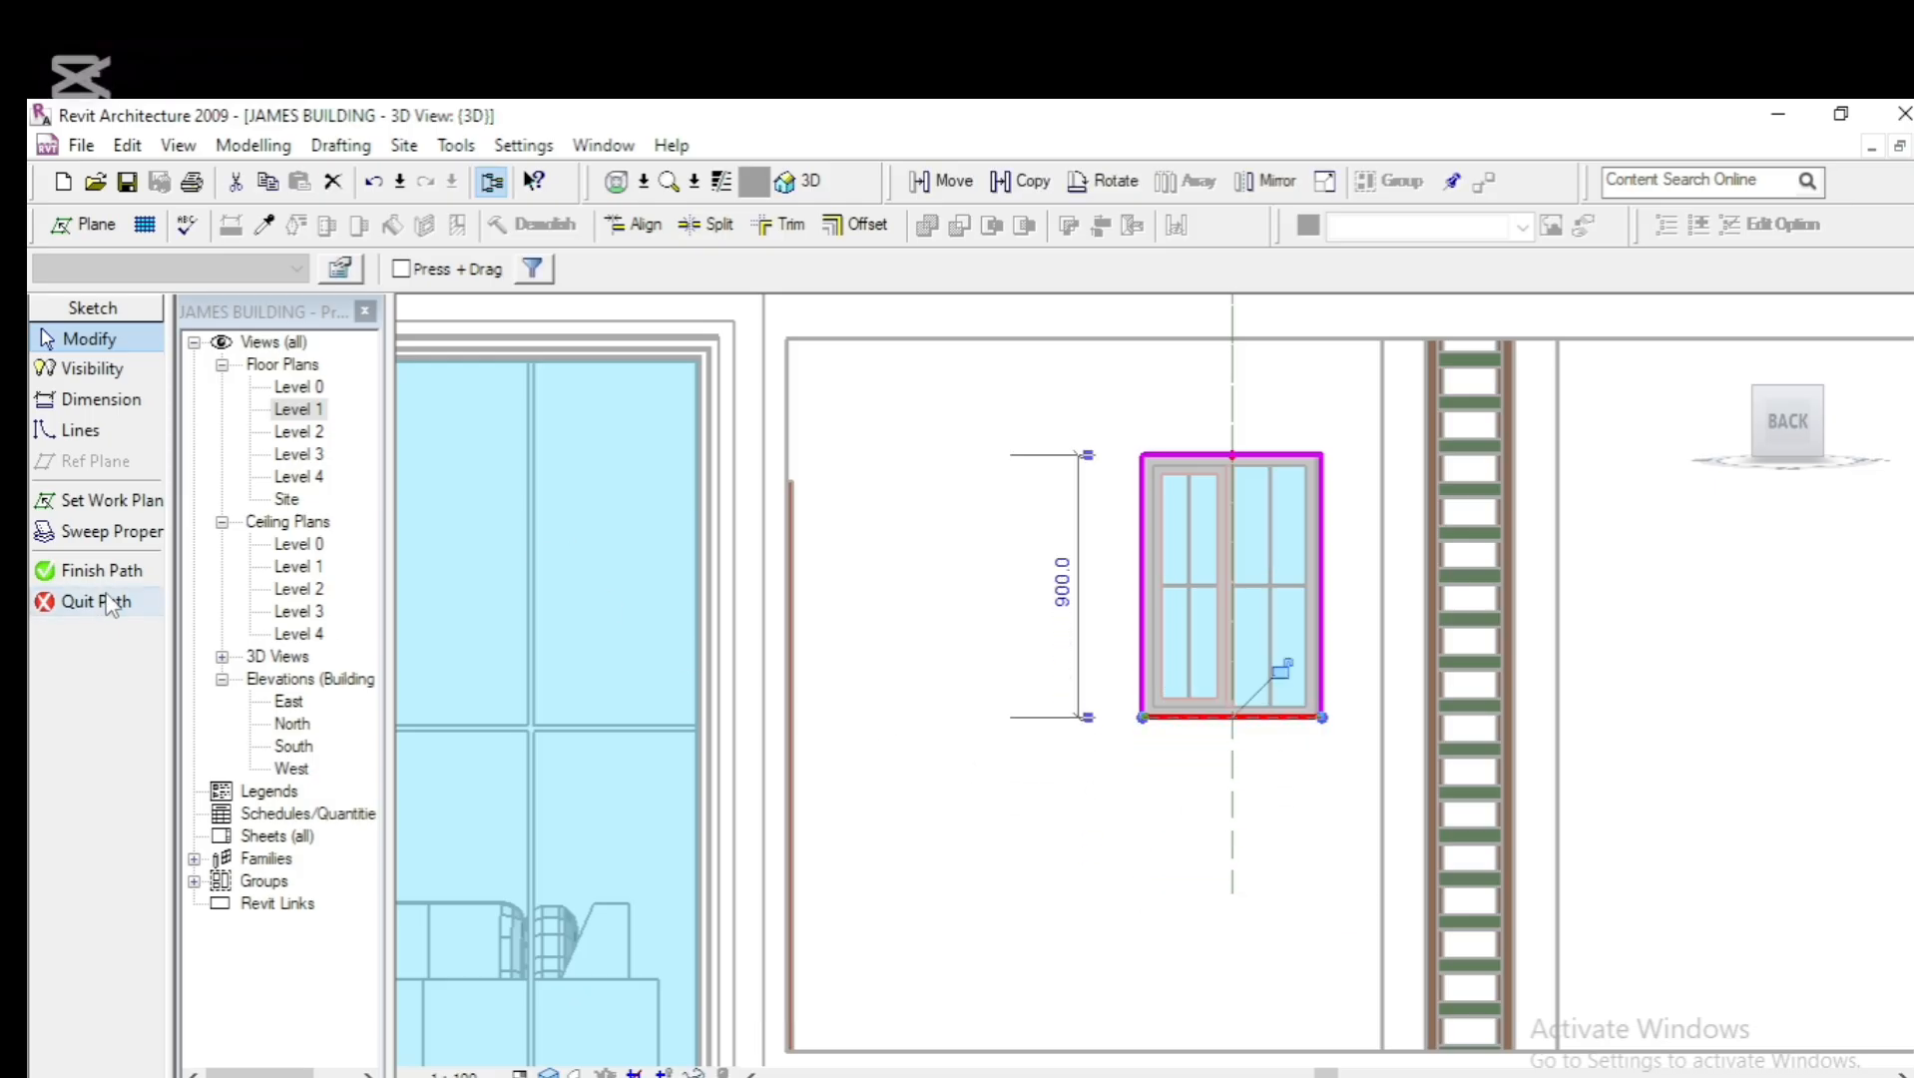
left_click(92, 572)
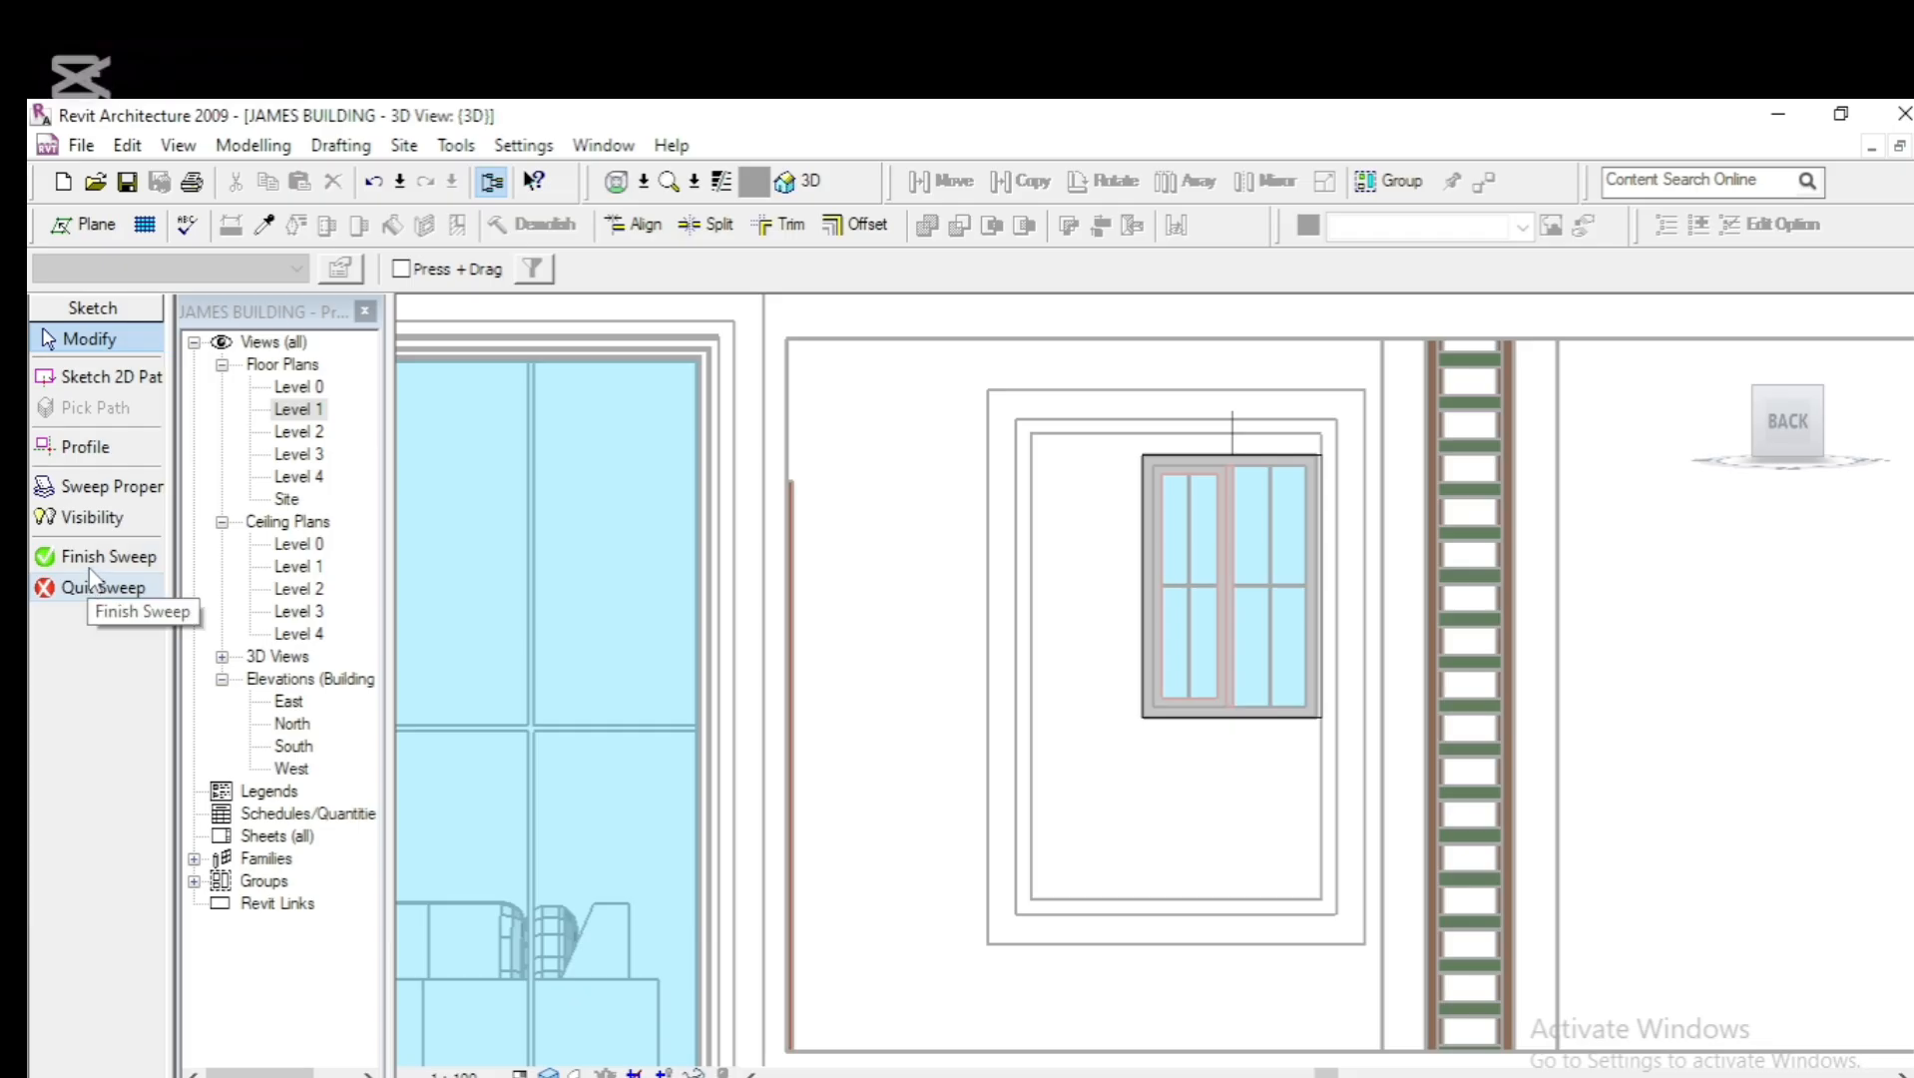
left_click(92, 559)
left_click(92, 709)
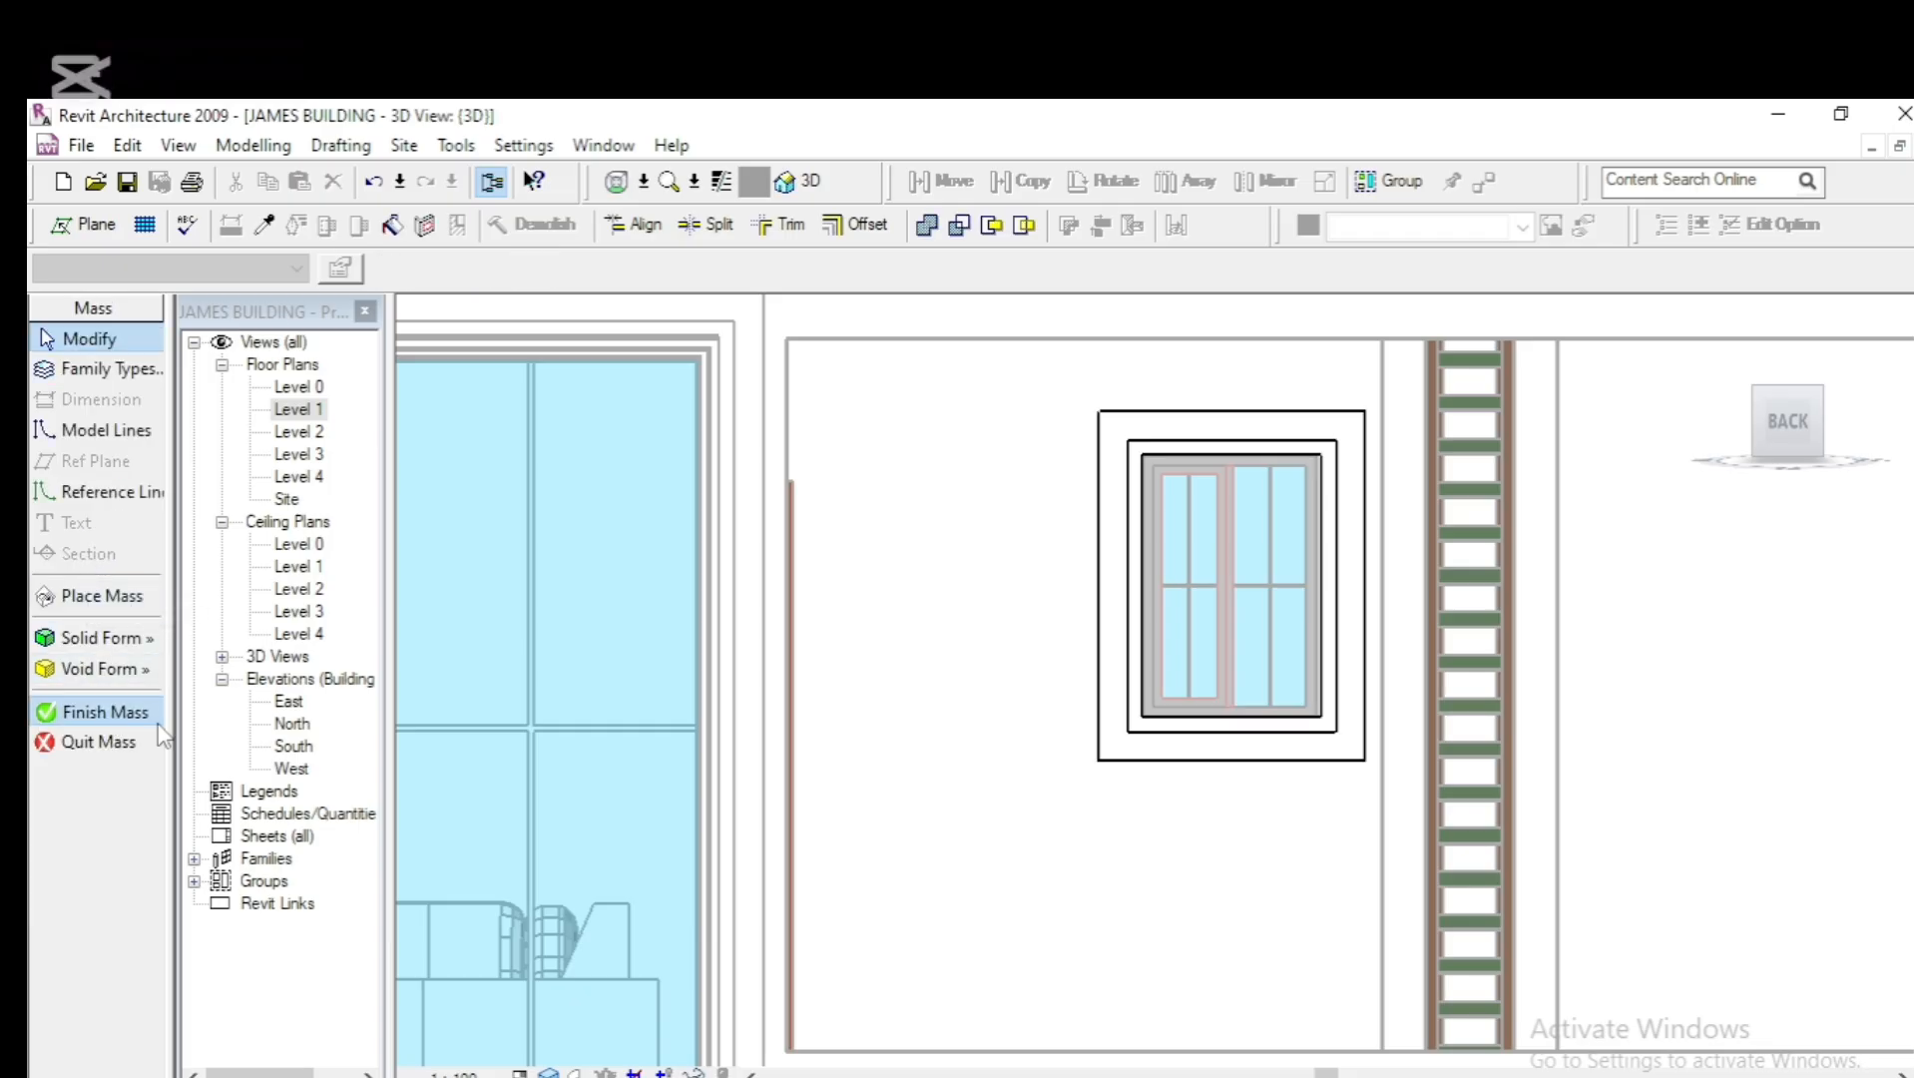
Copy the outermost lower-floor window's frame mass 4200 mm horizontally, past the building's corner
scroll(750, 625, "down", 5)
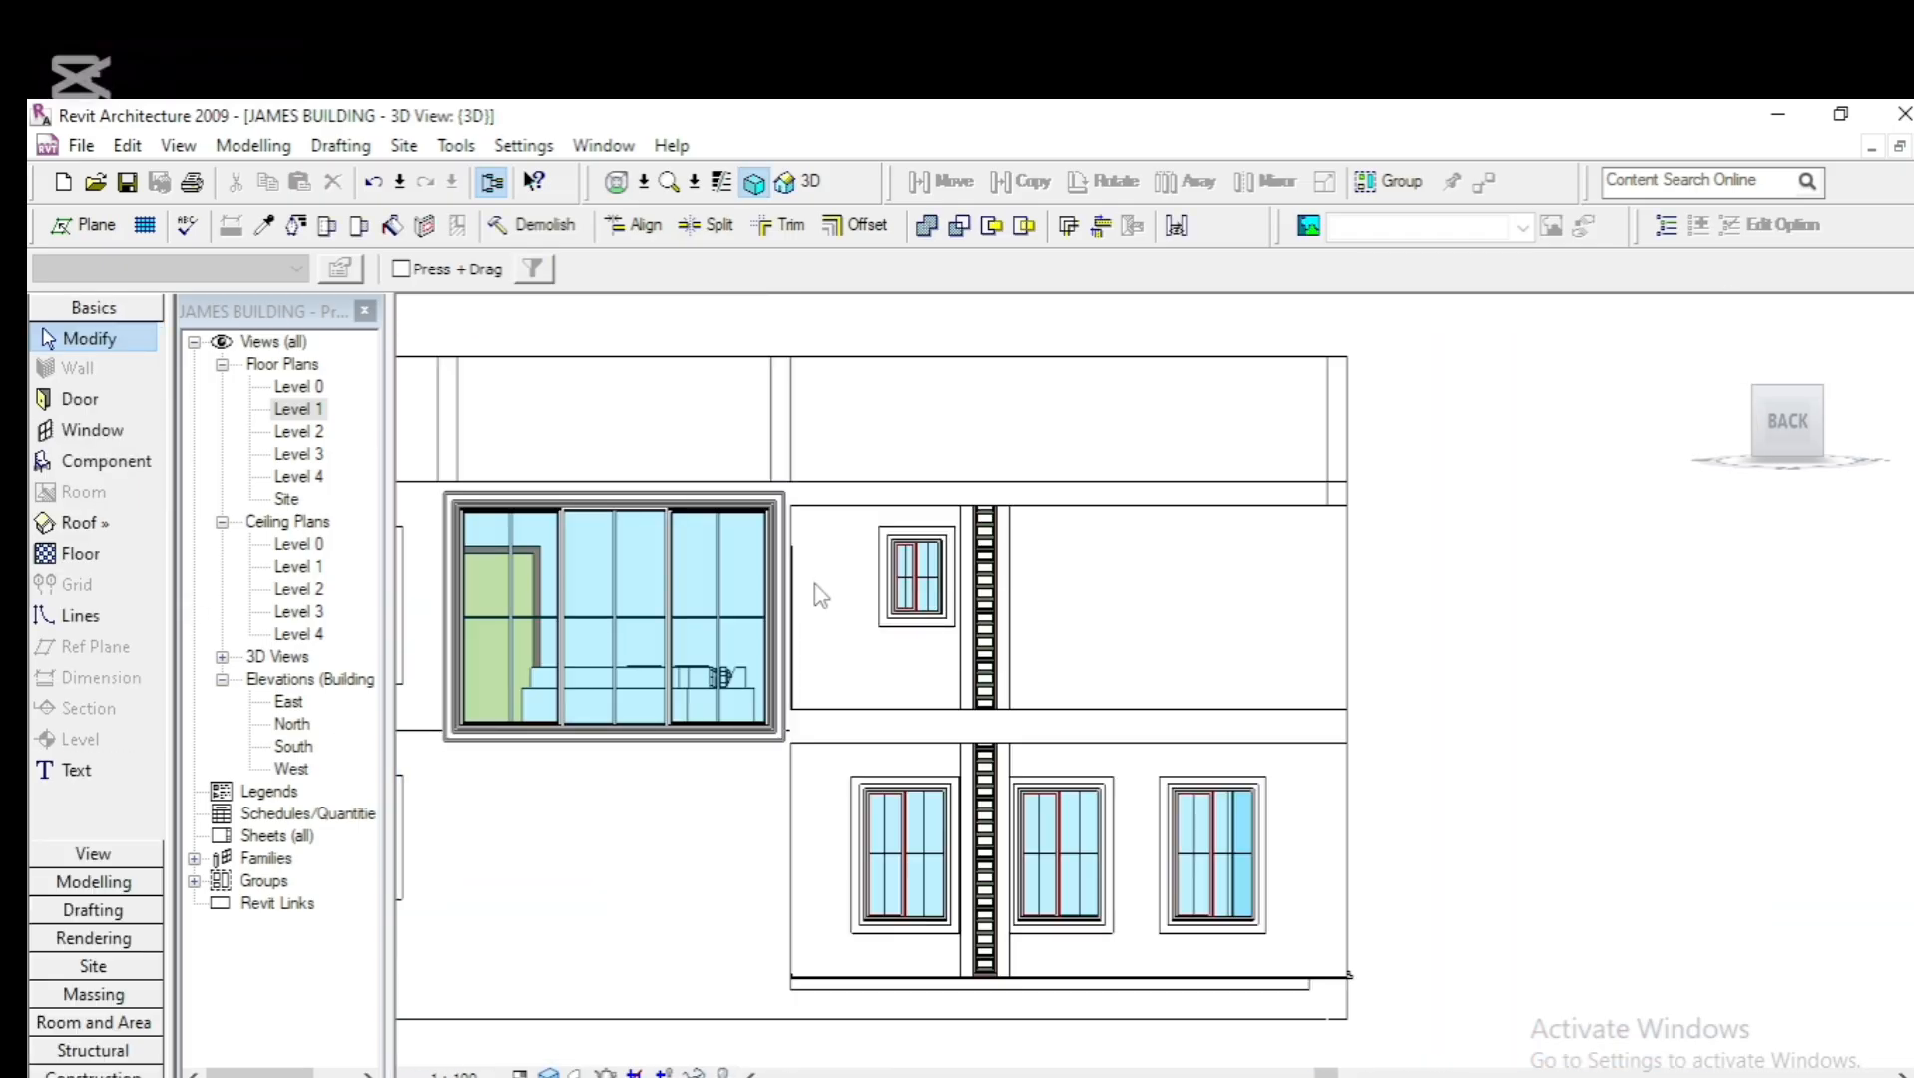
scroll(820, 595, "down", 3)
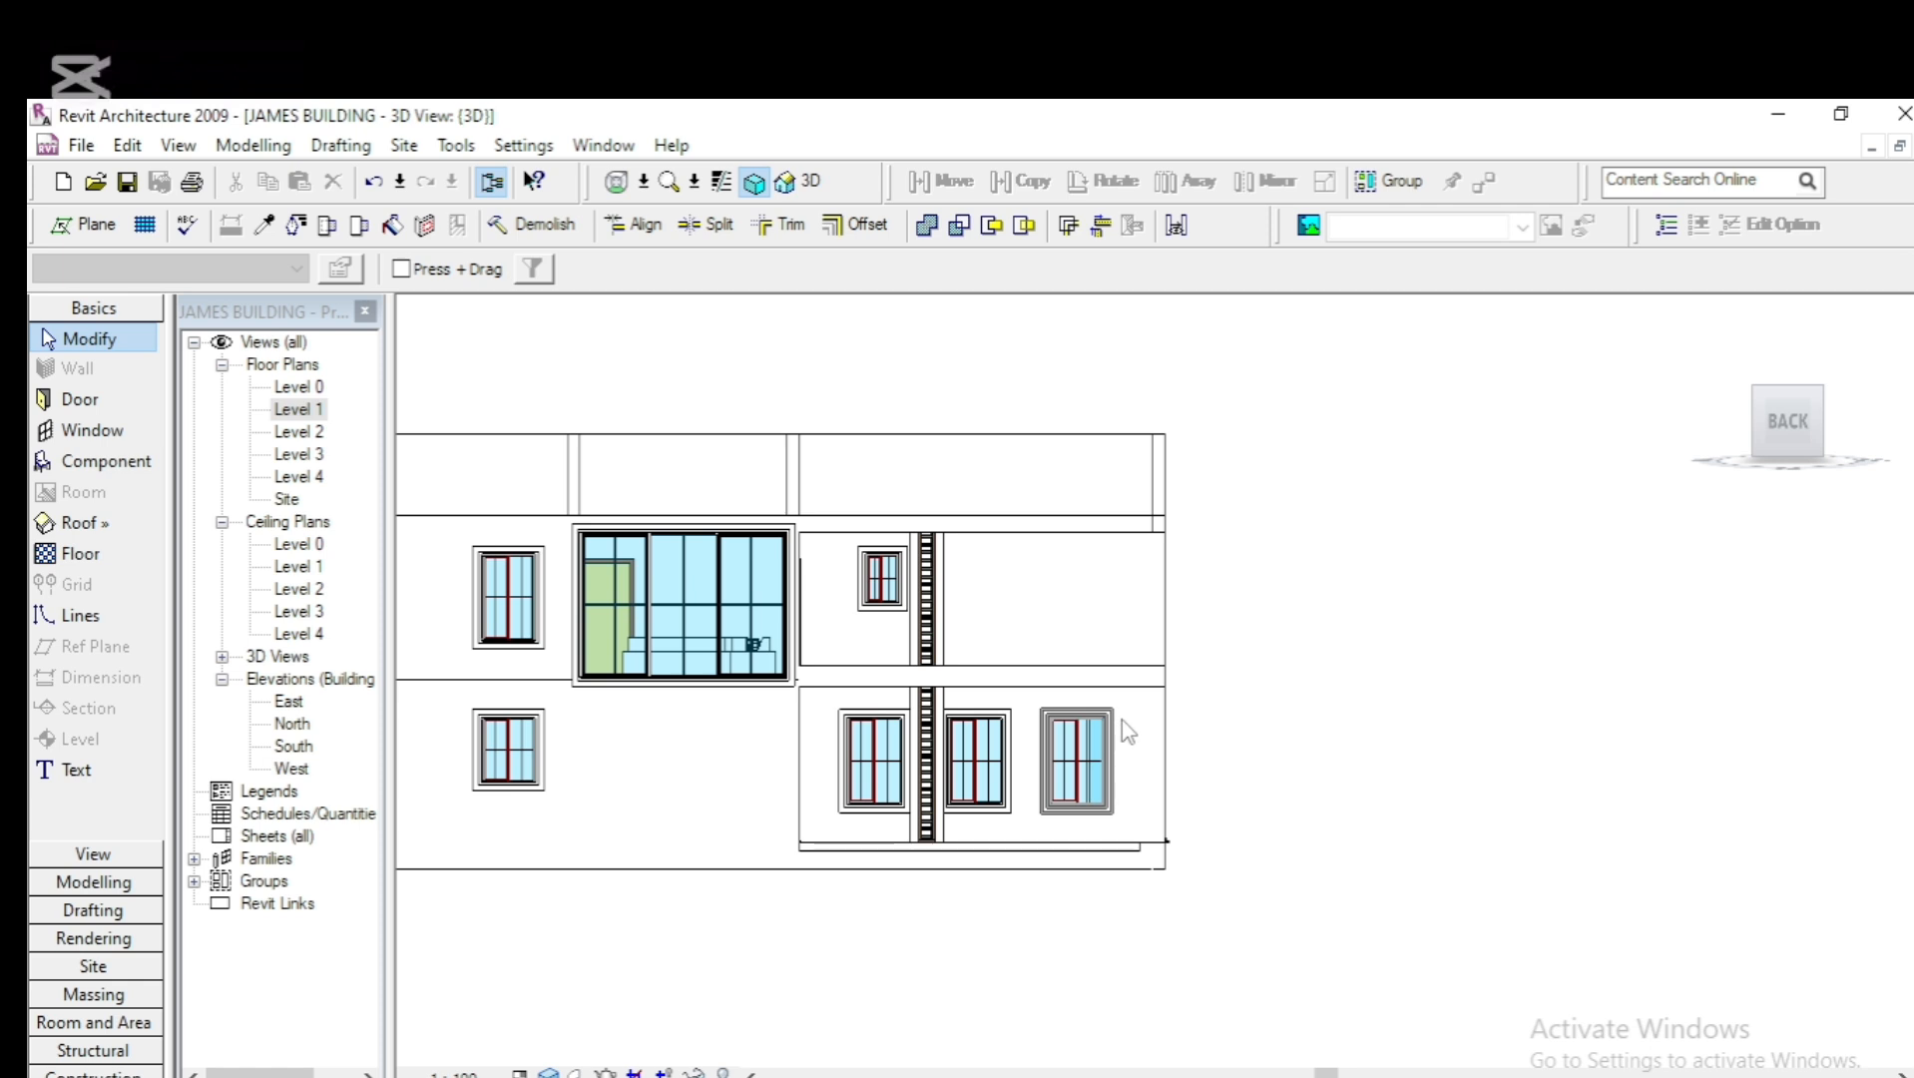
left_click(1126, 733)
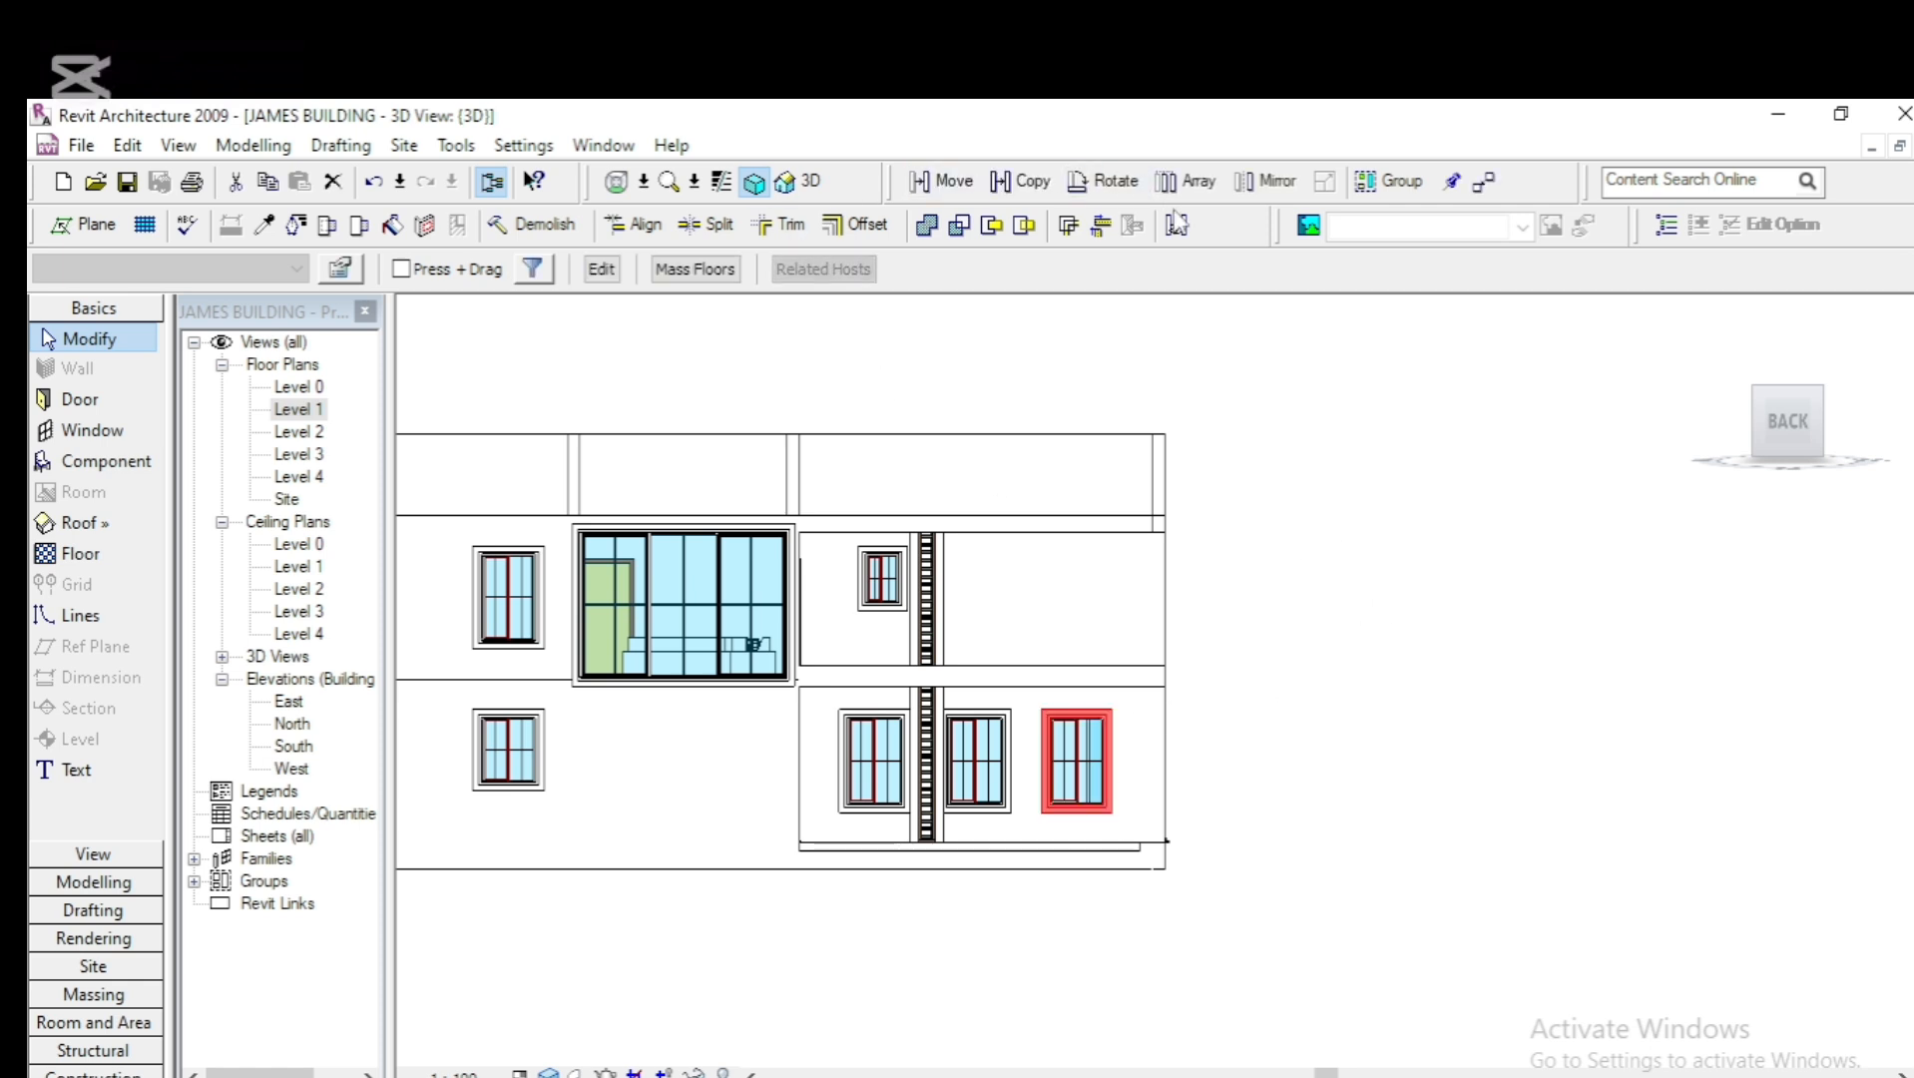
left_click(1023, 182)
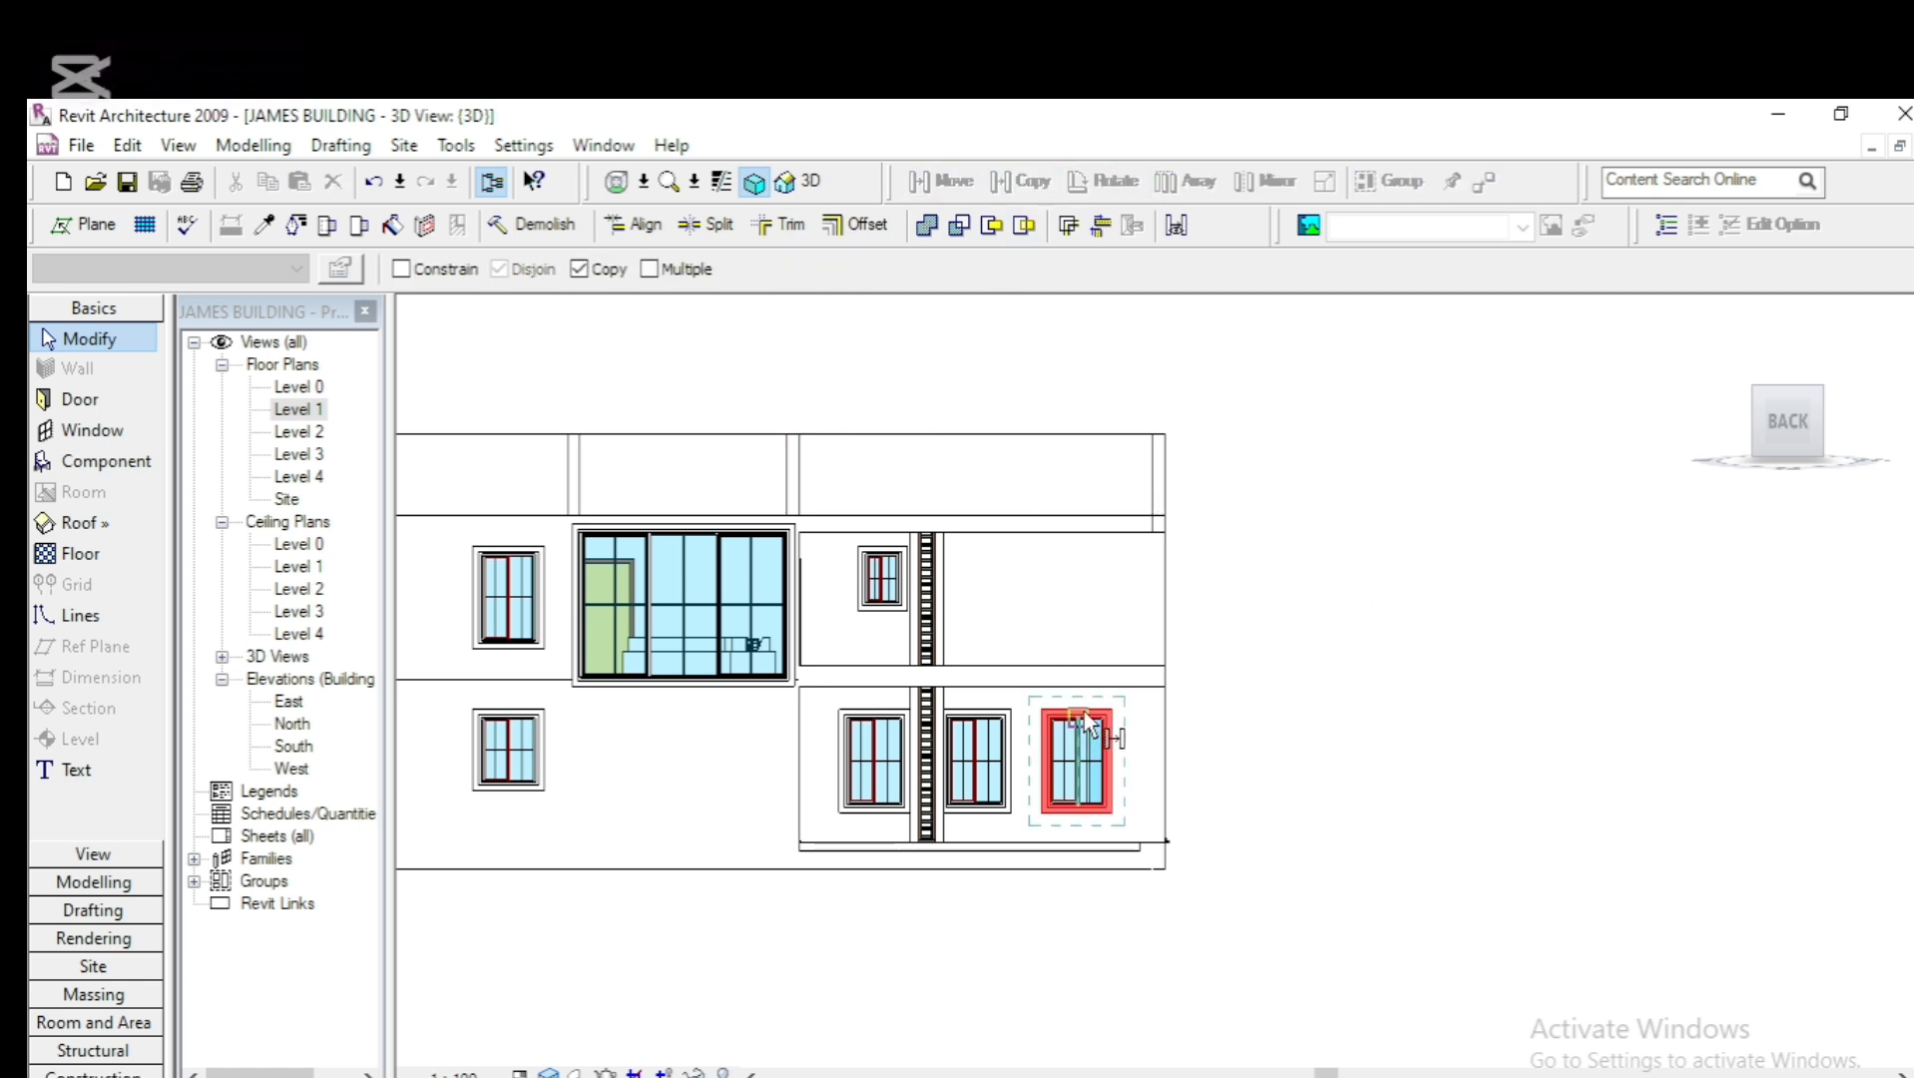
left_click(1079, 716)
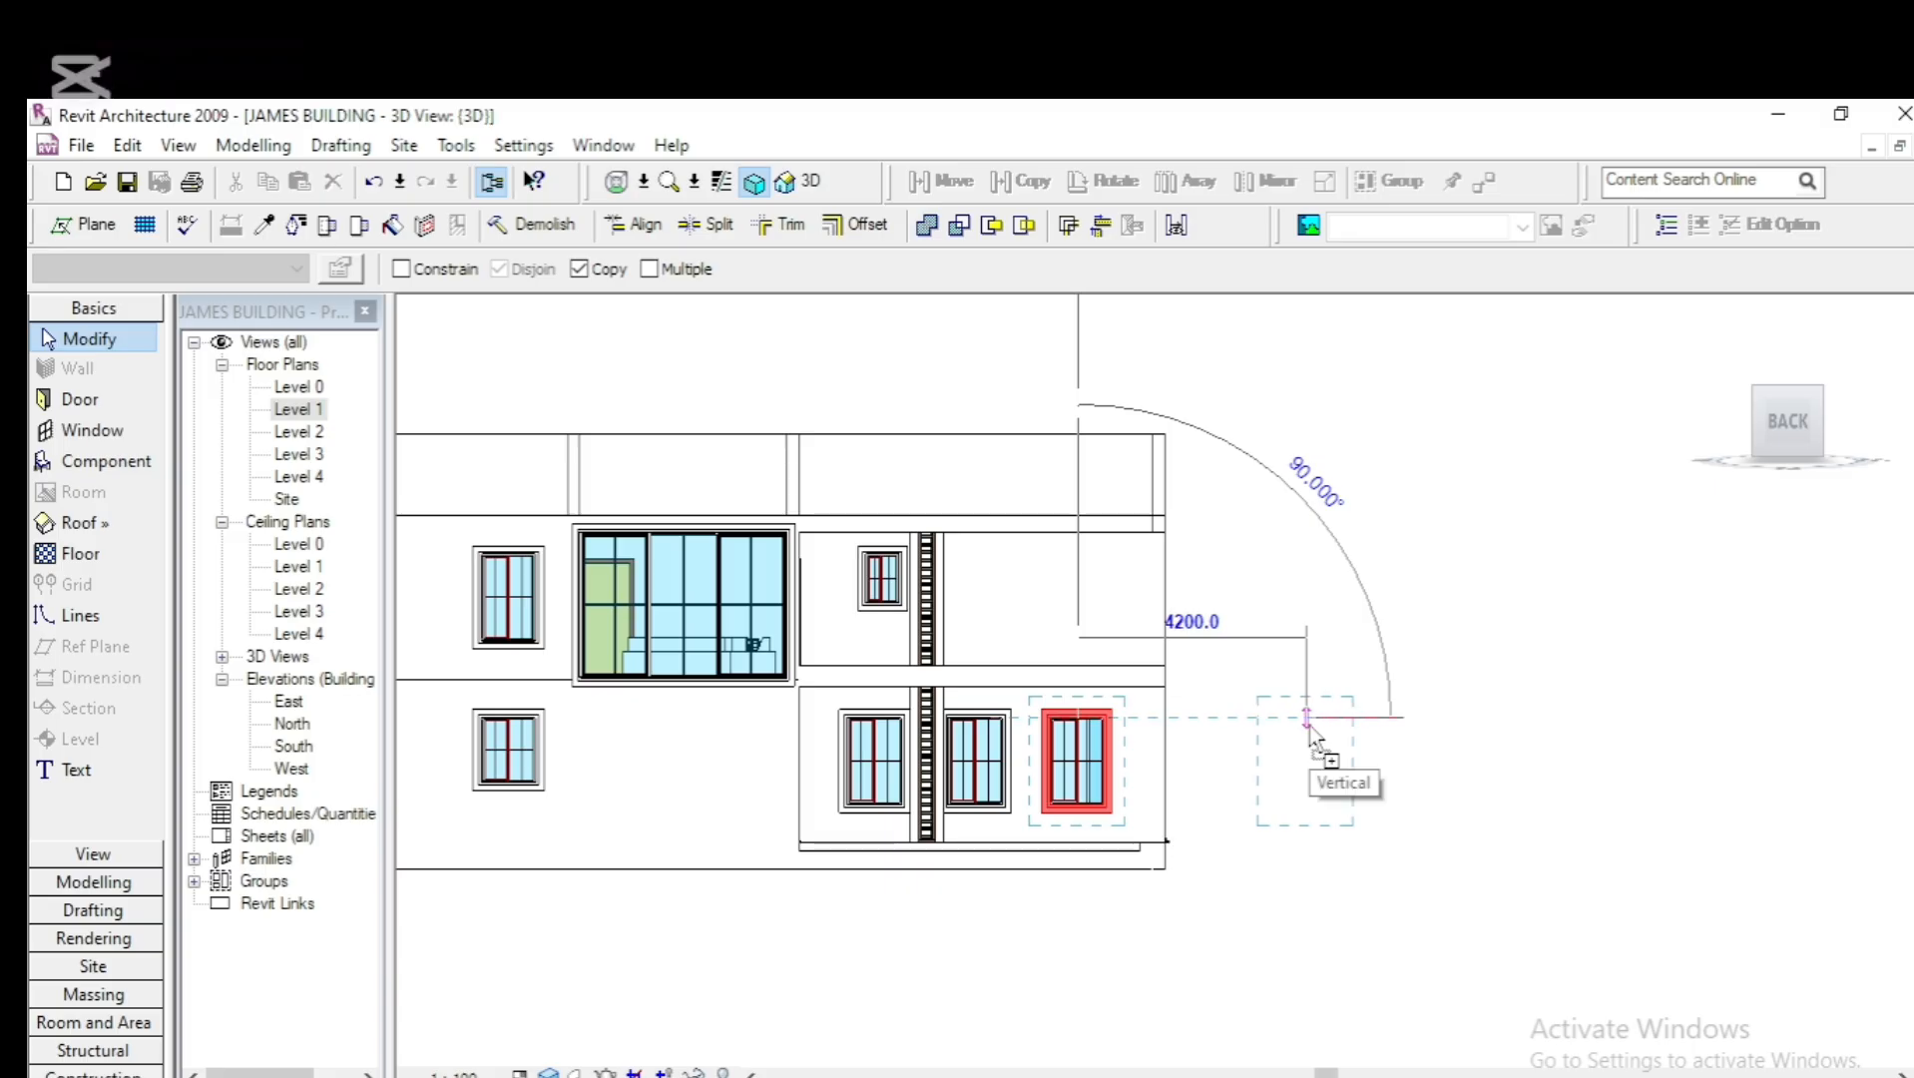
left_click(1307, 716)
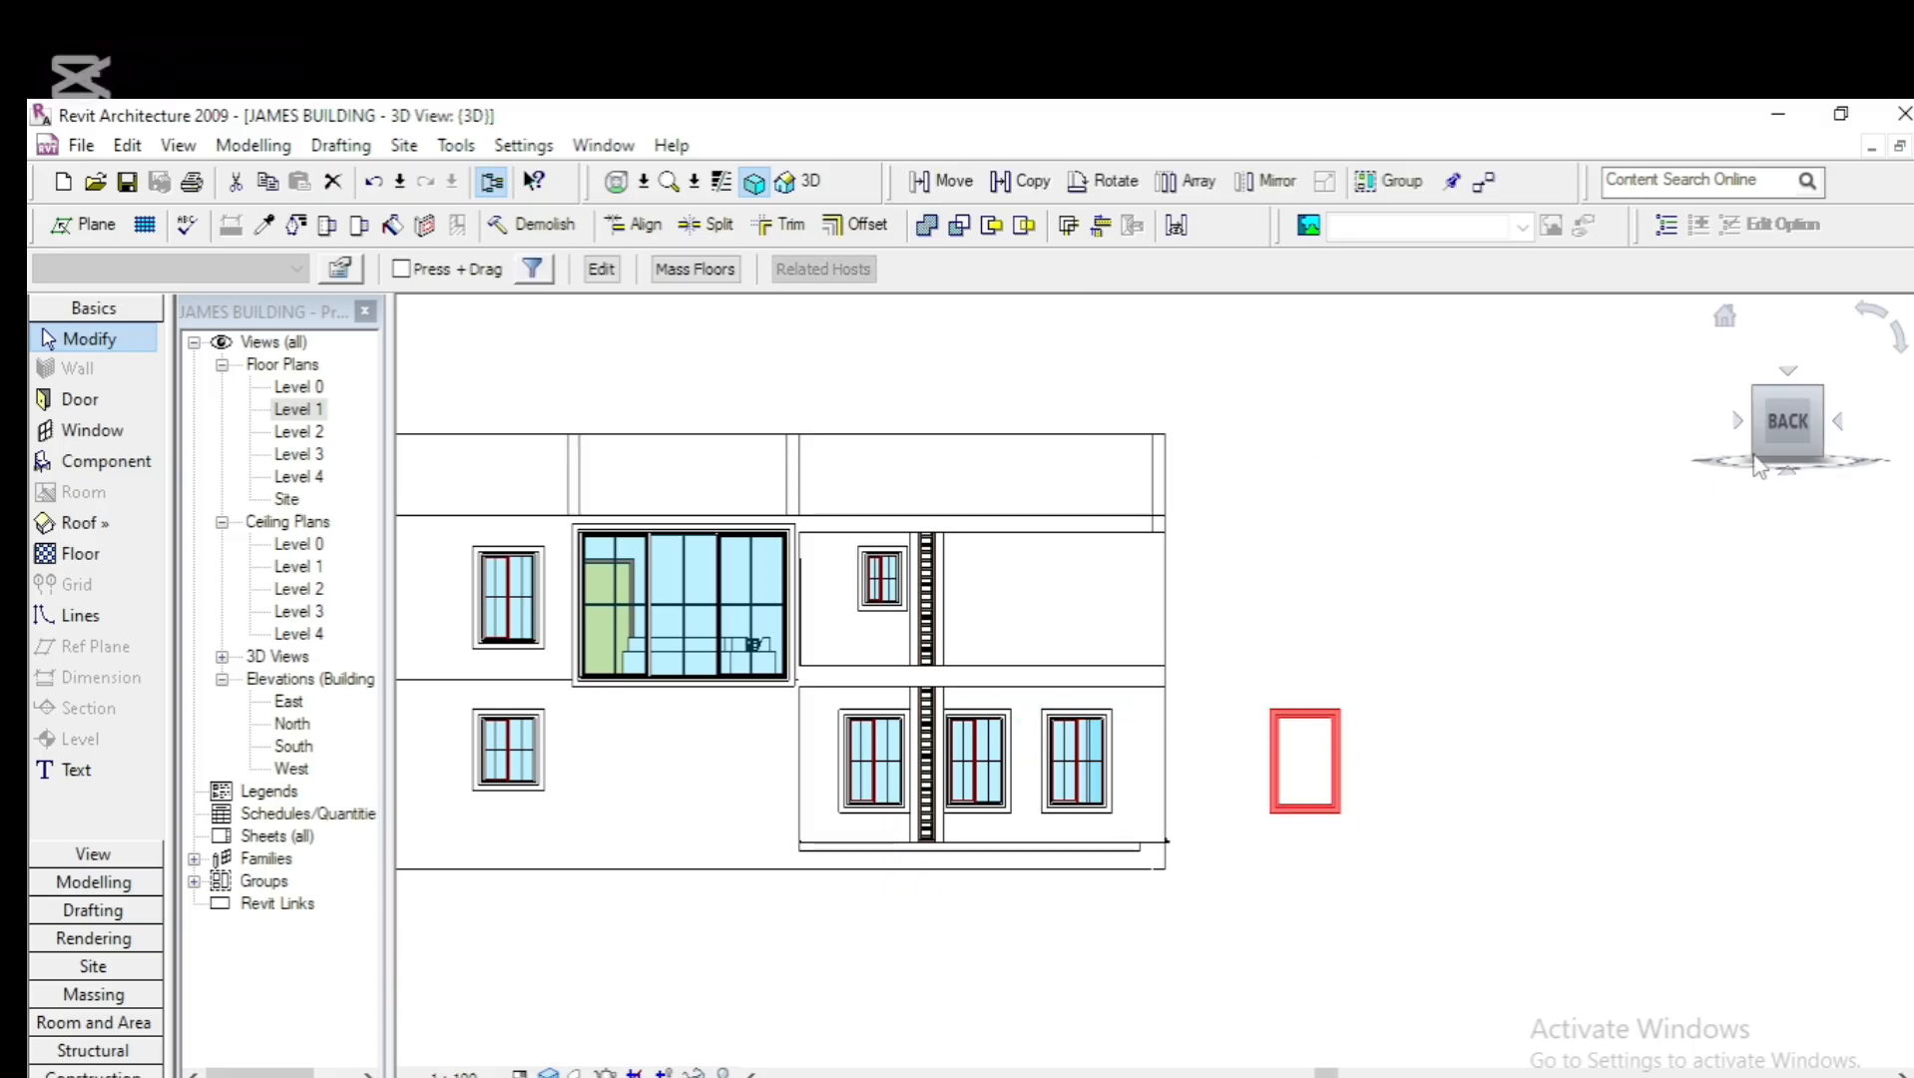
Rotate the copied frame mass 90° about its centre in the top view
left_click(1788, 373)
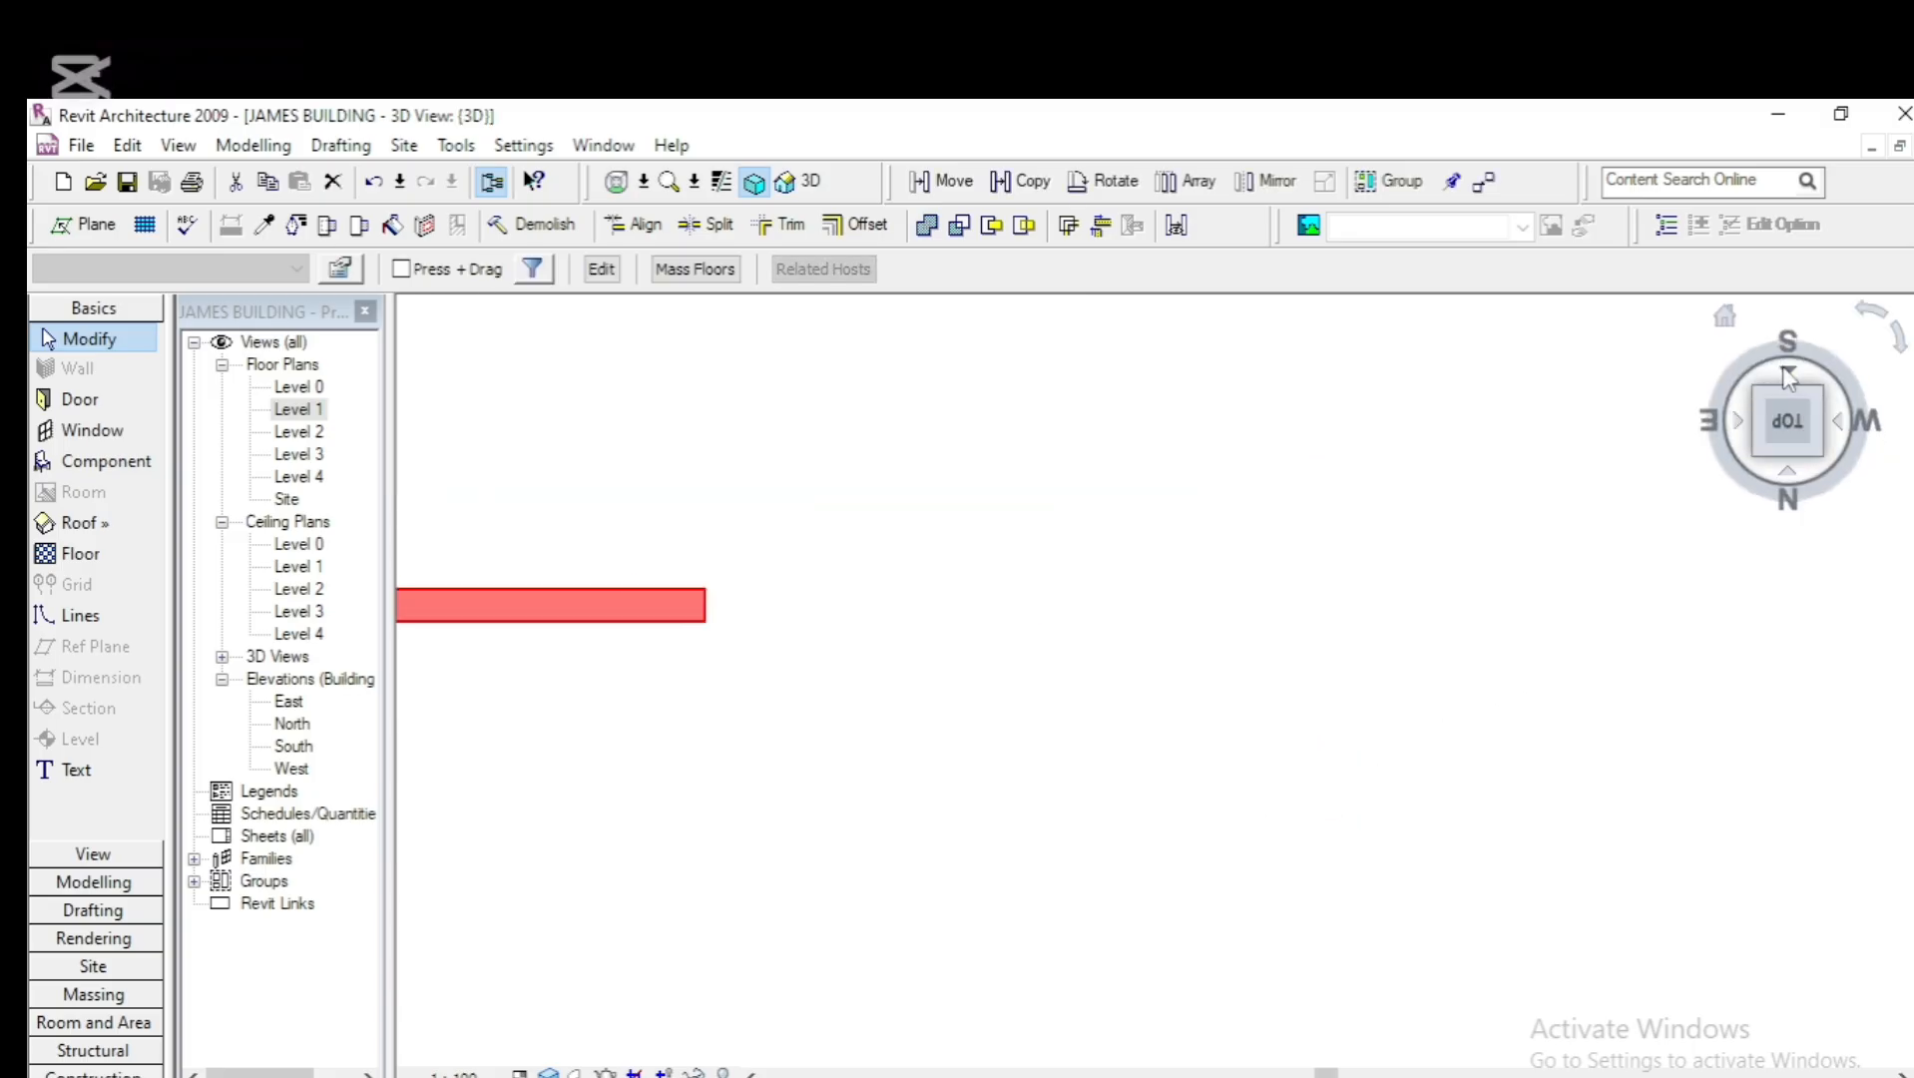
left_click(1098, 181)
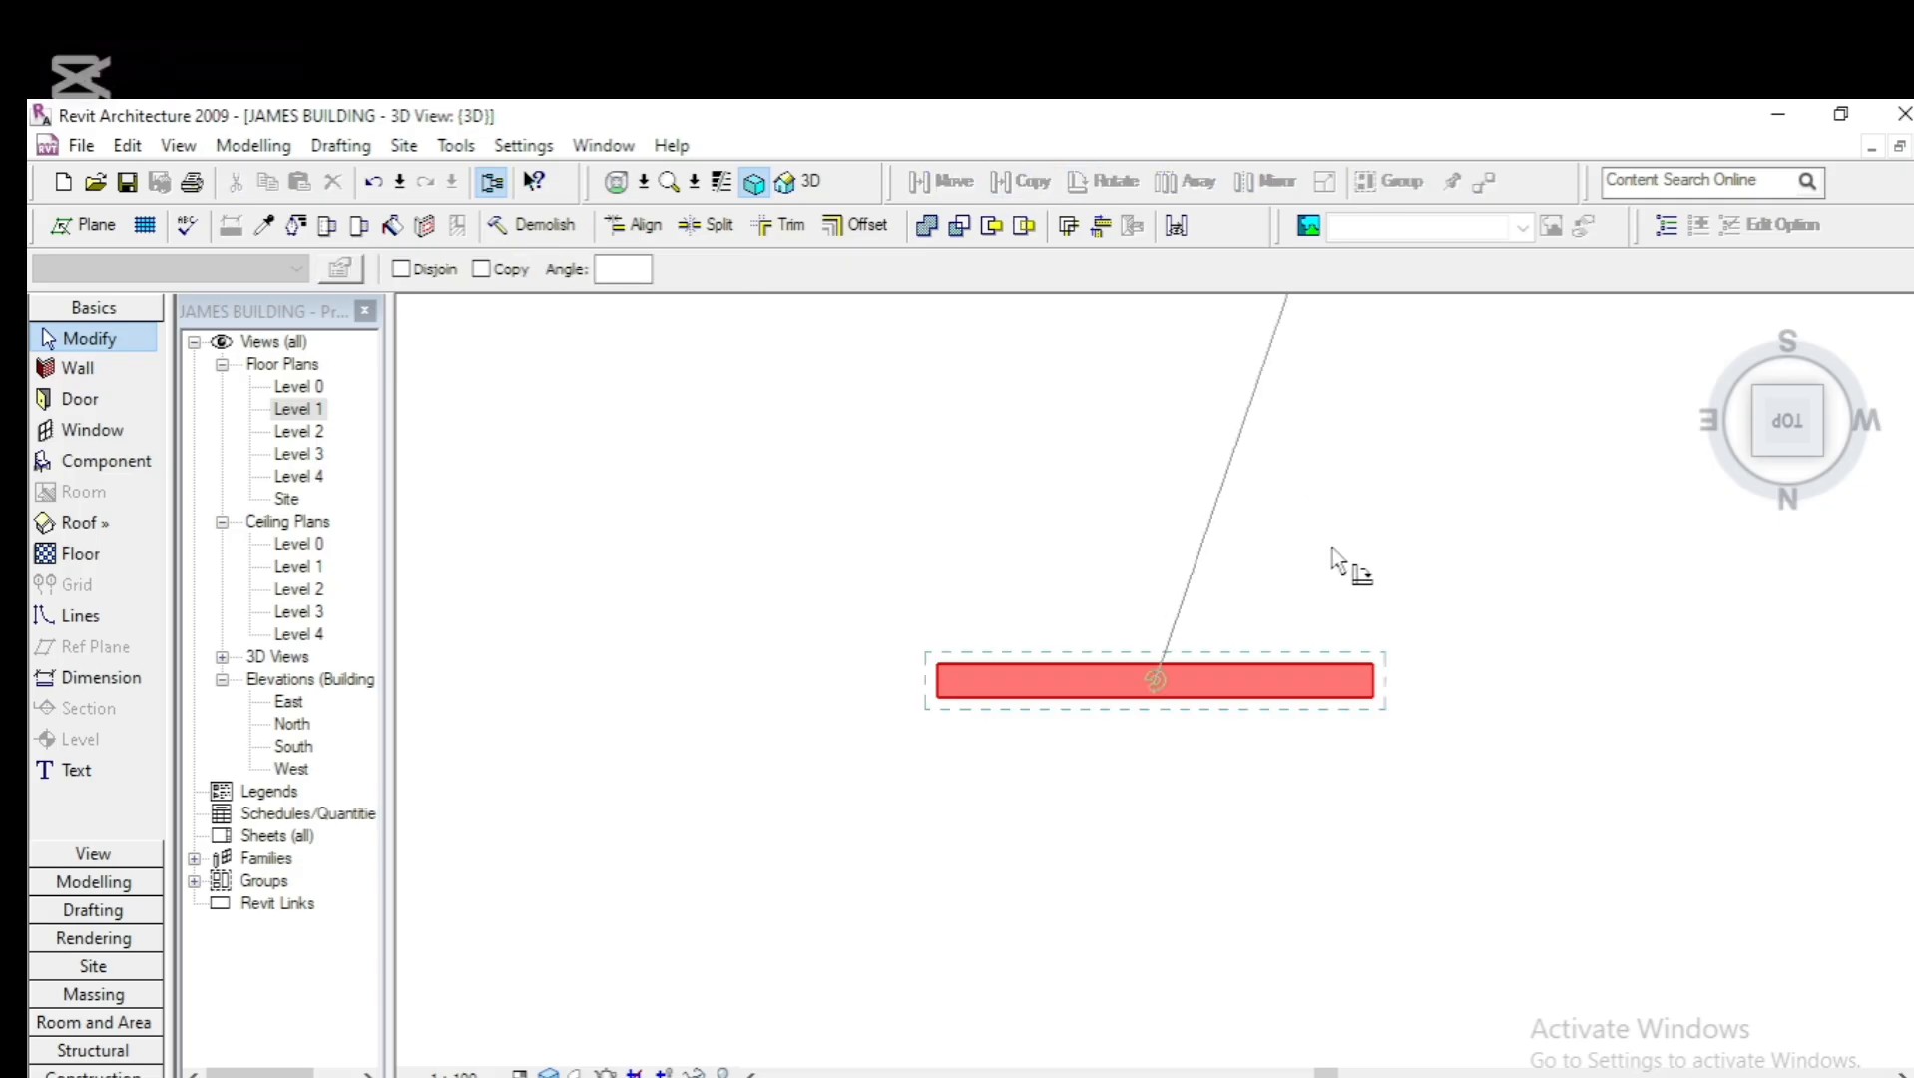
left_click(1497, 682)
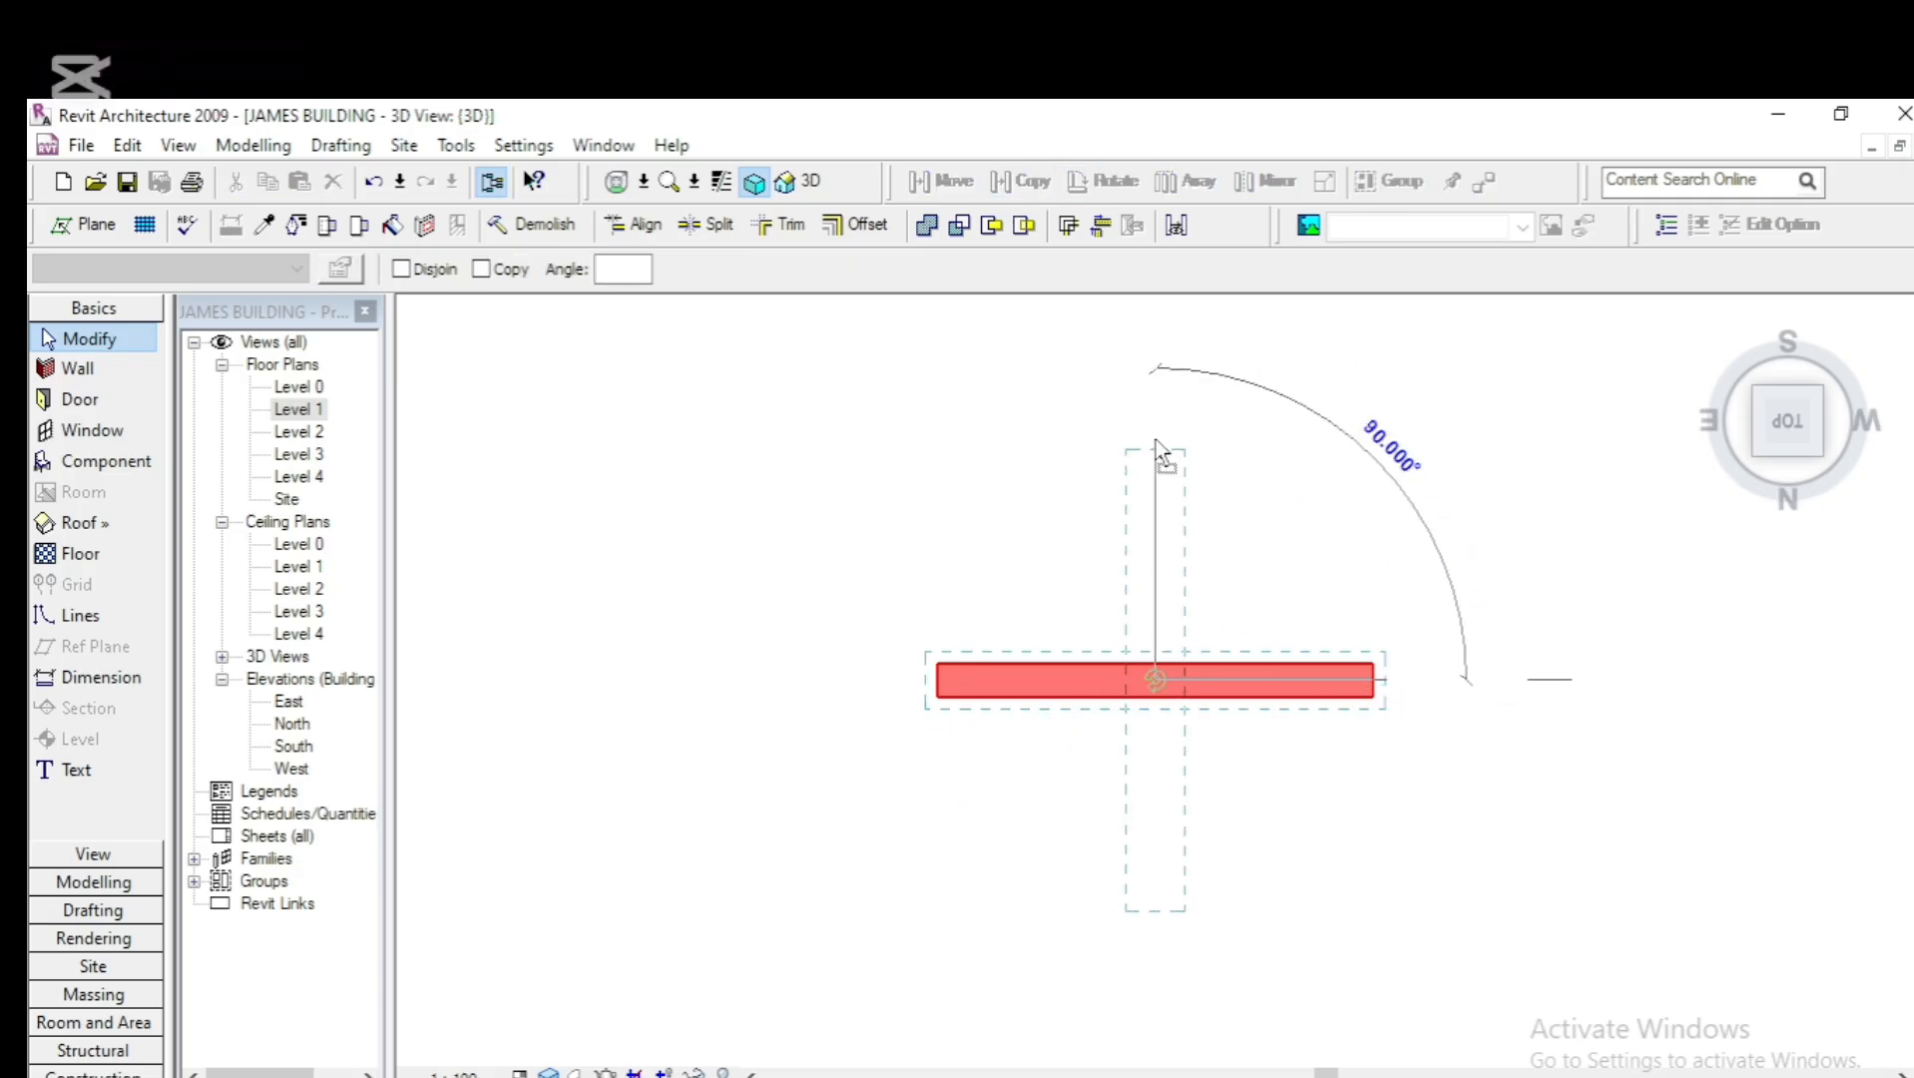
left_click(1155, 440)
Move the rotated frame mass in plan to just outside the side wall of the room beyond the bedroom
scroll(1023, 788, "down", 3)
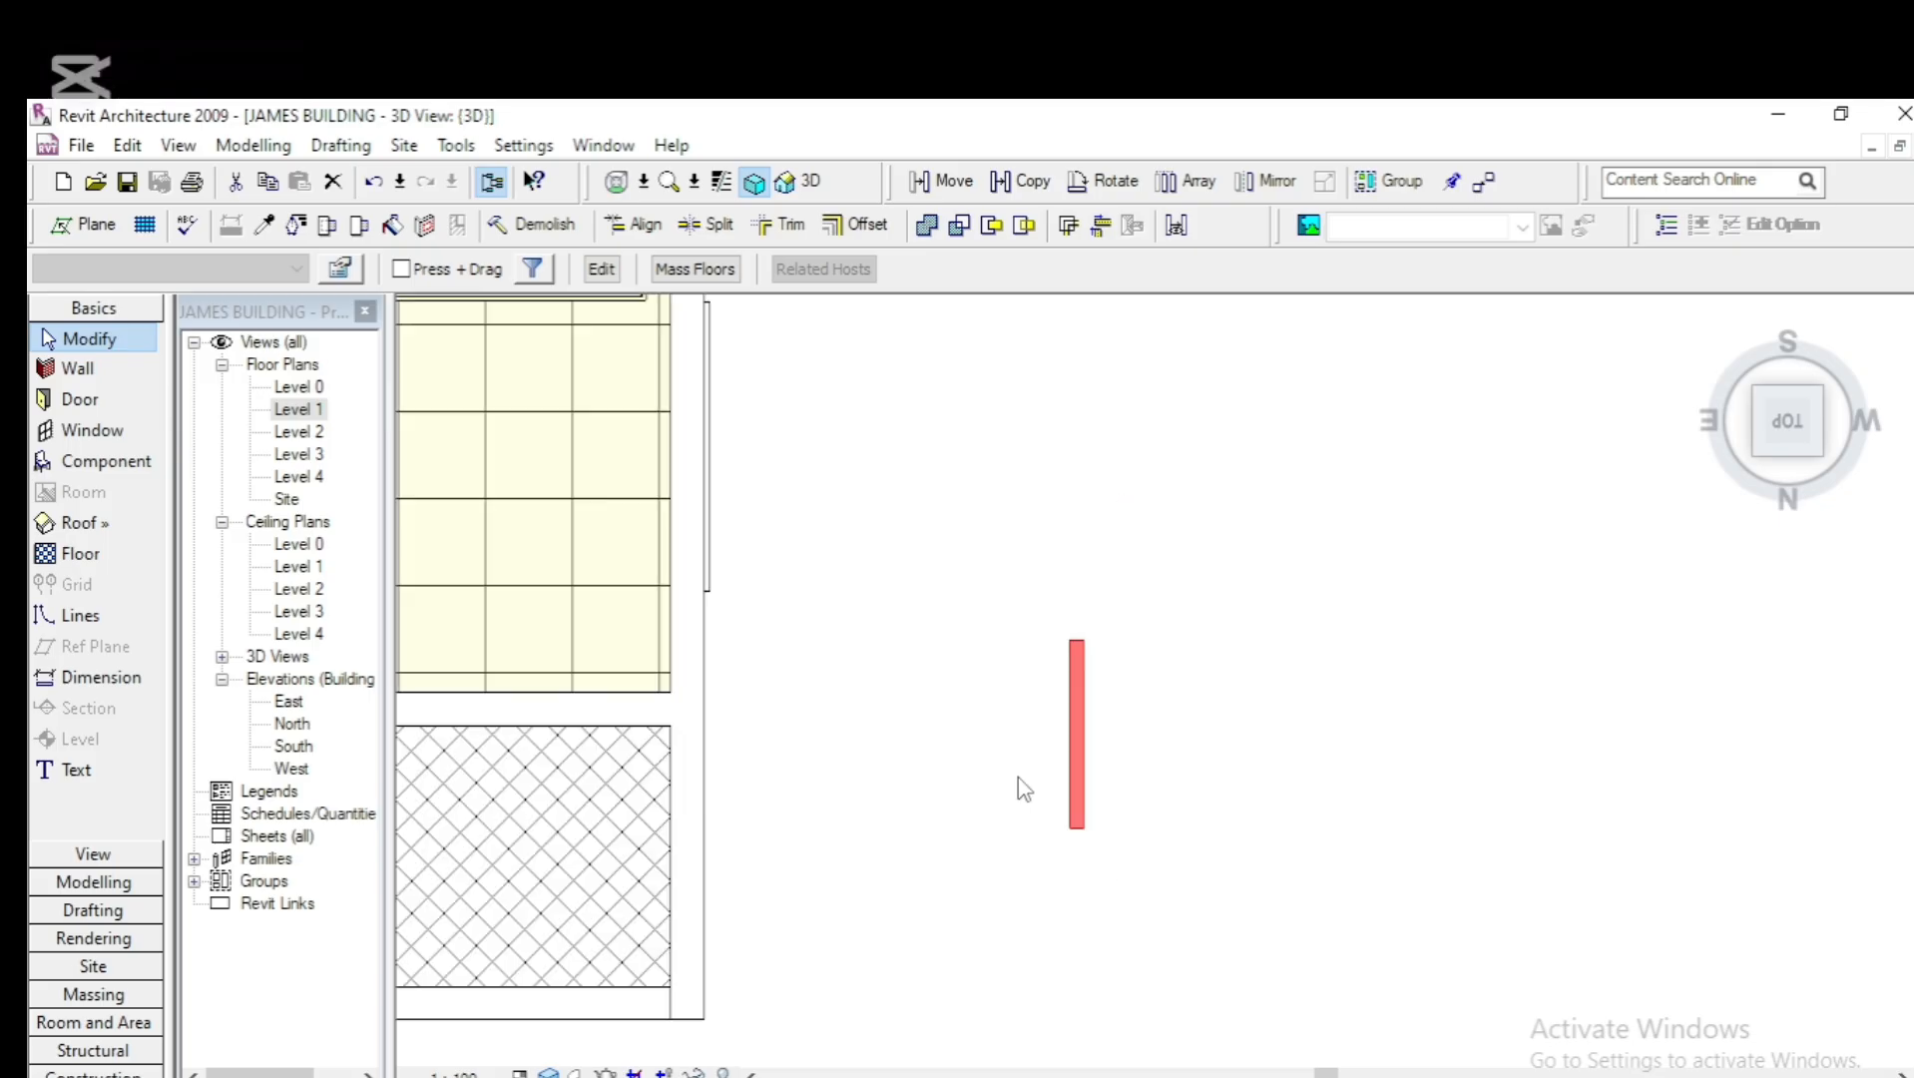
scroll(1022, 788, "down", 2)
scroll(1016, 793, "down", 3)
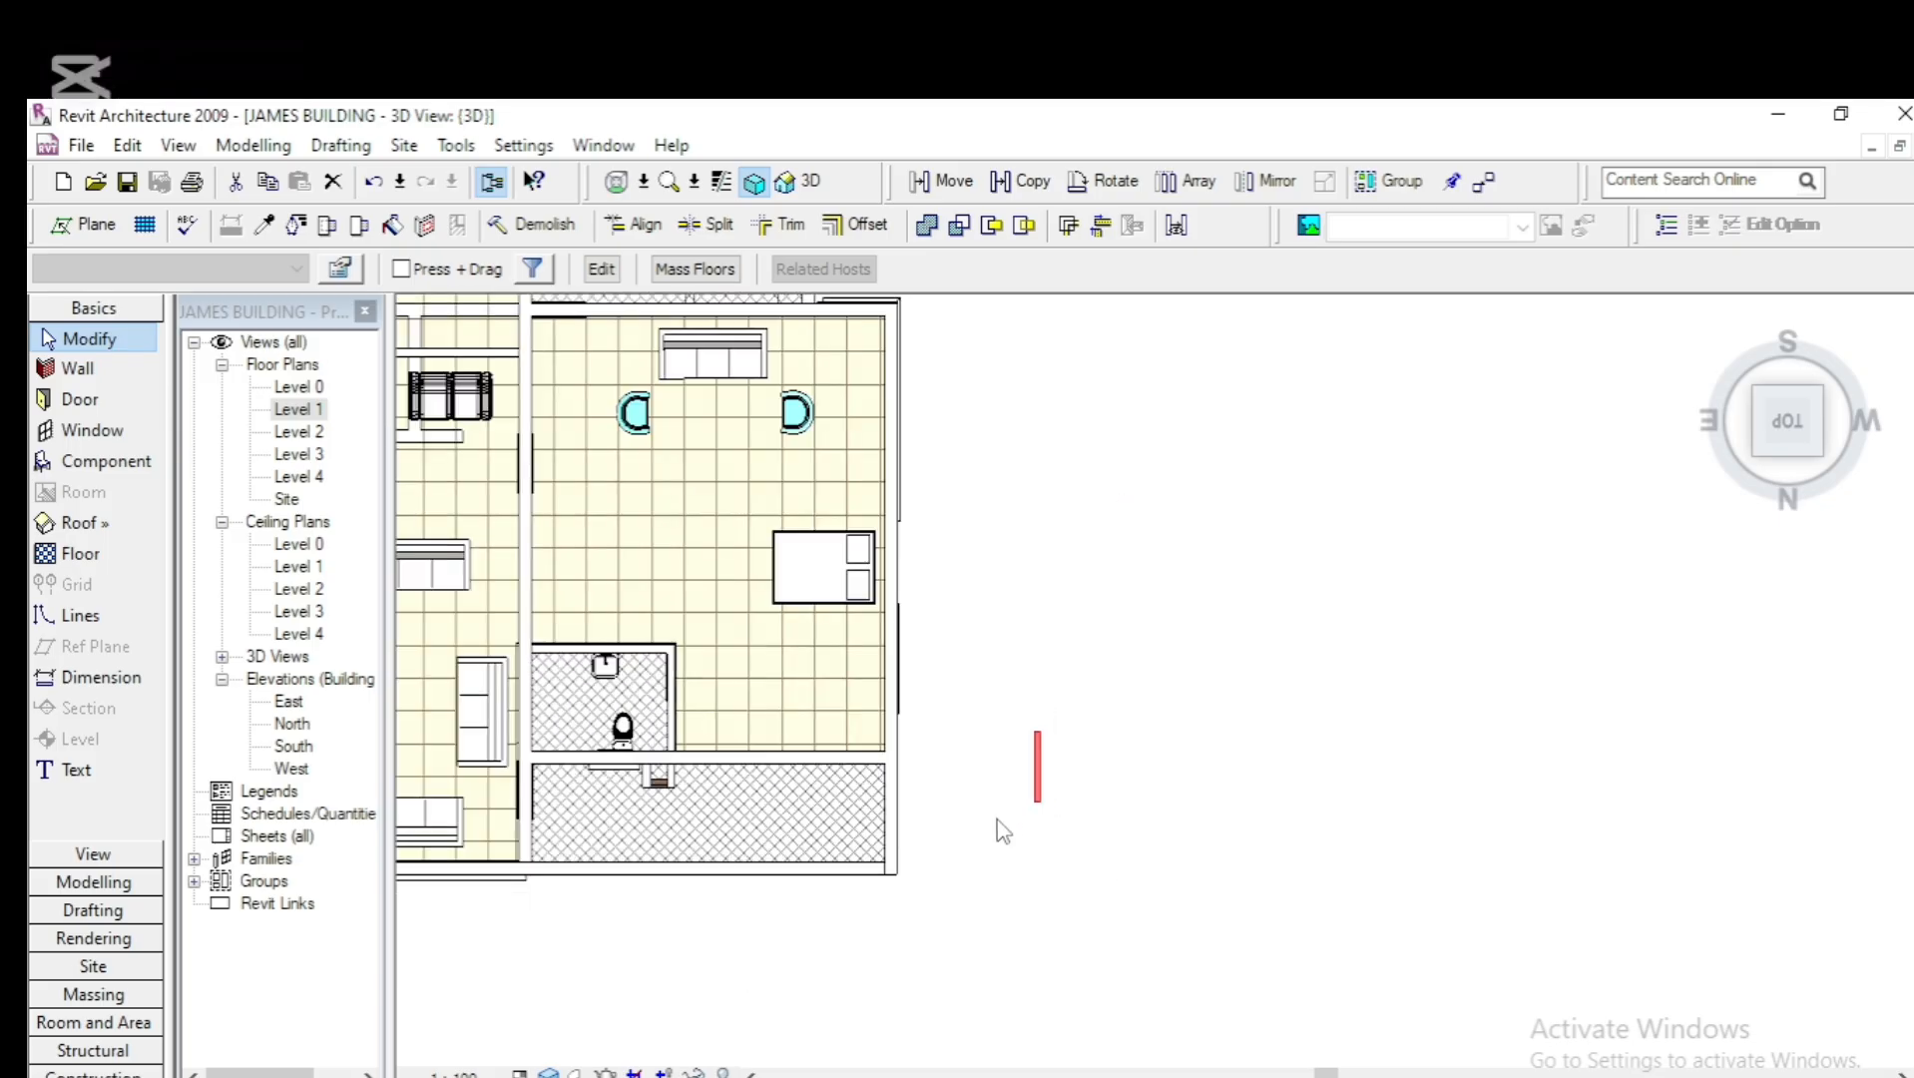
scroll(1003, 831, "down", 3)
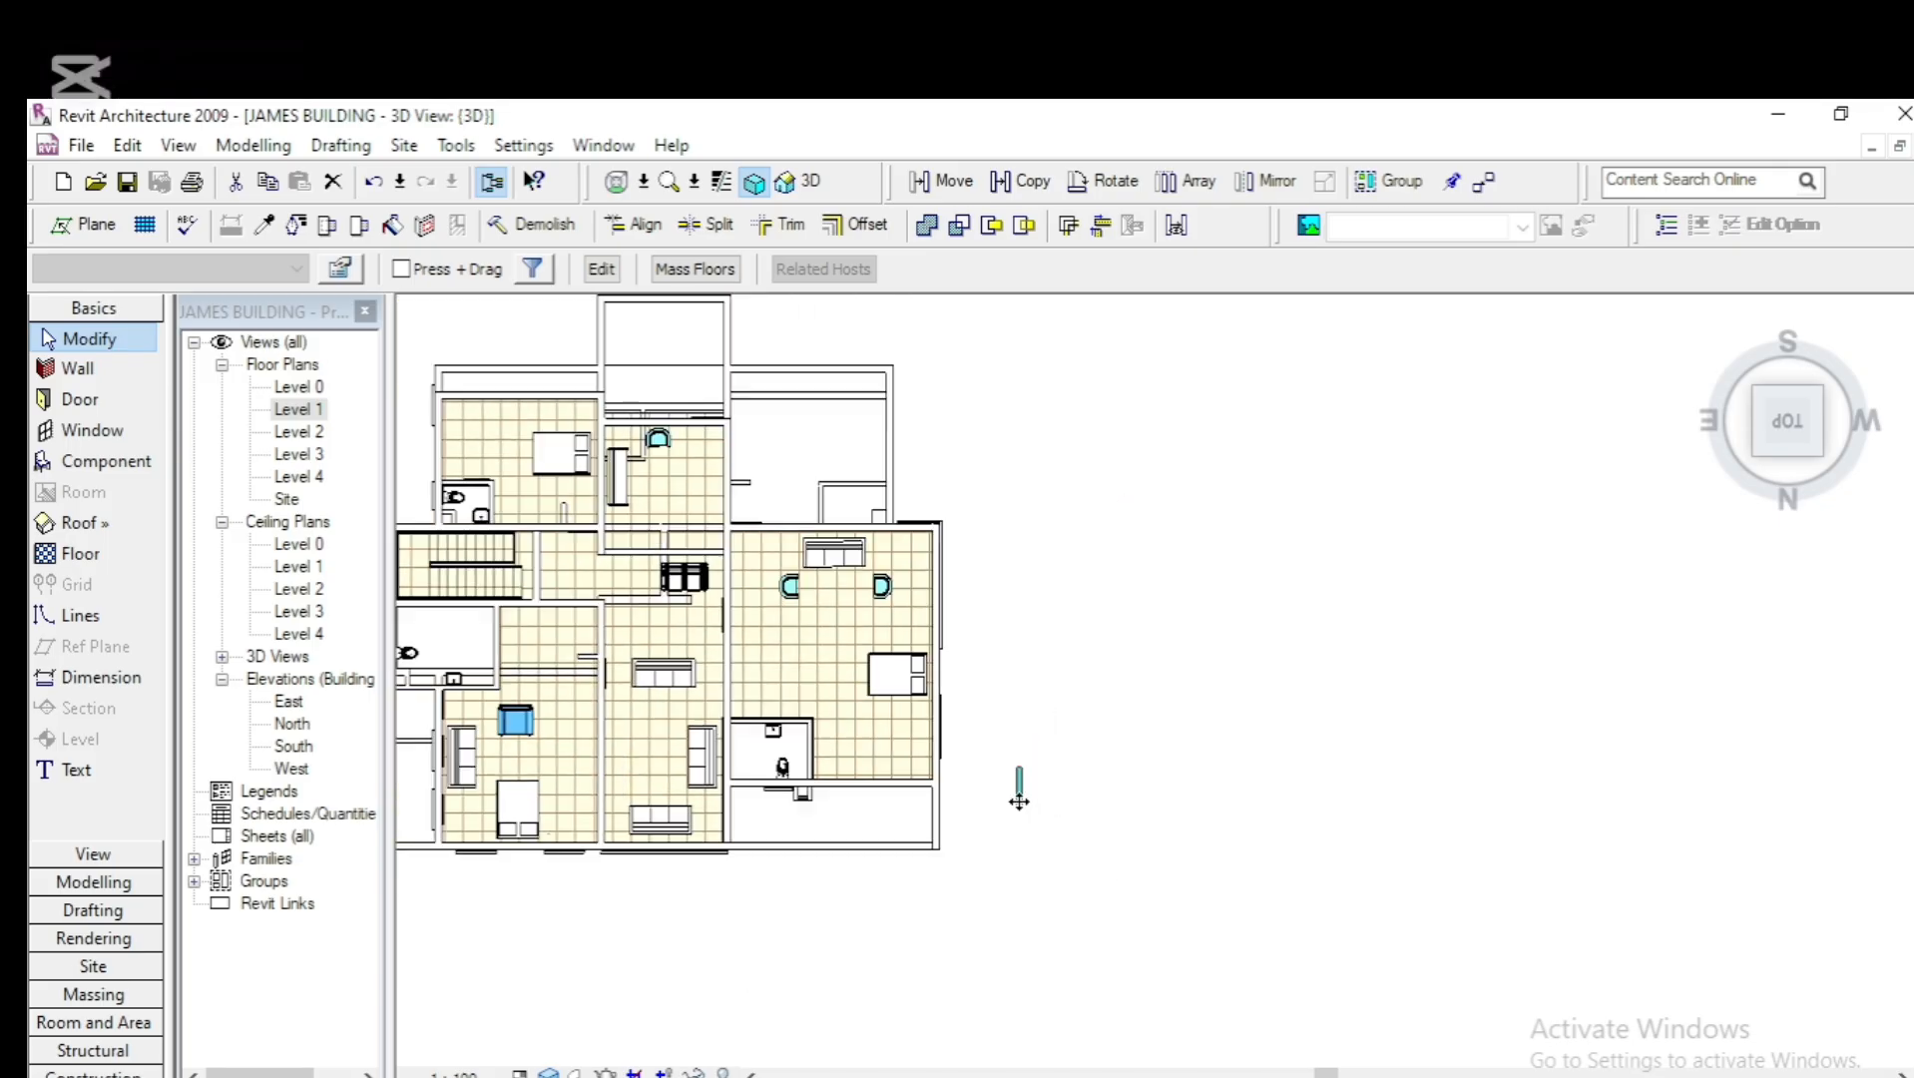
left_click(1019, 794)
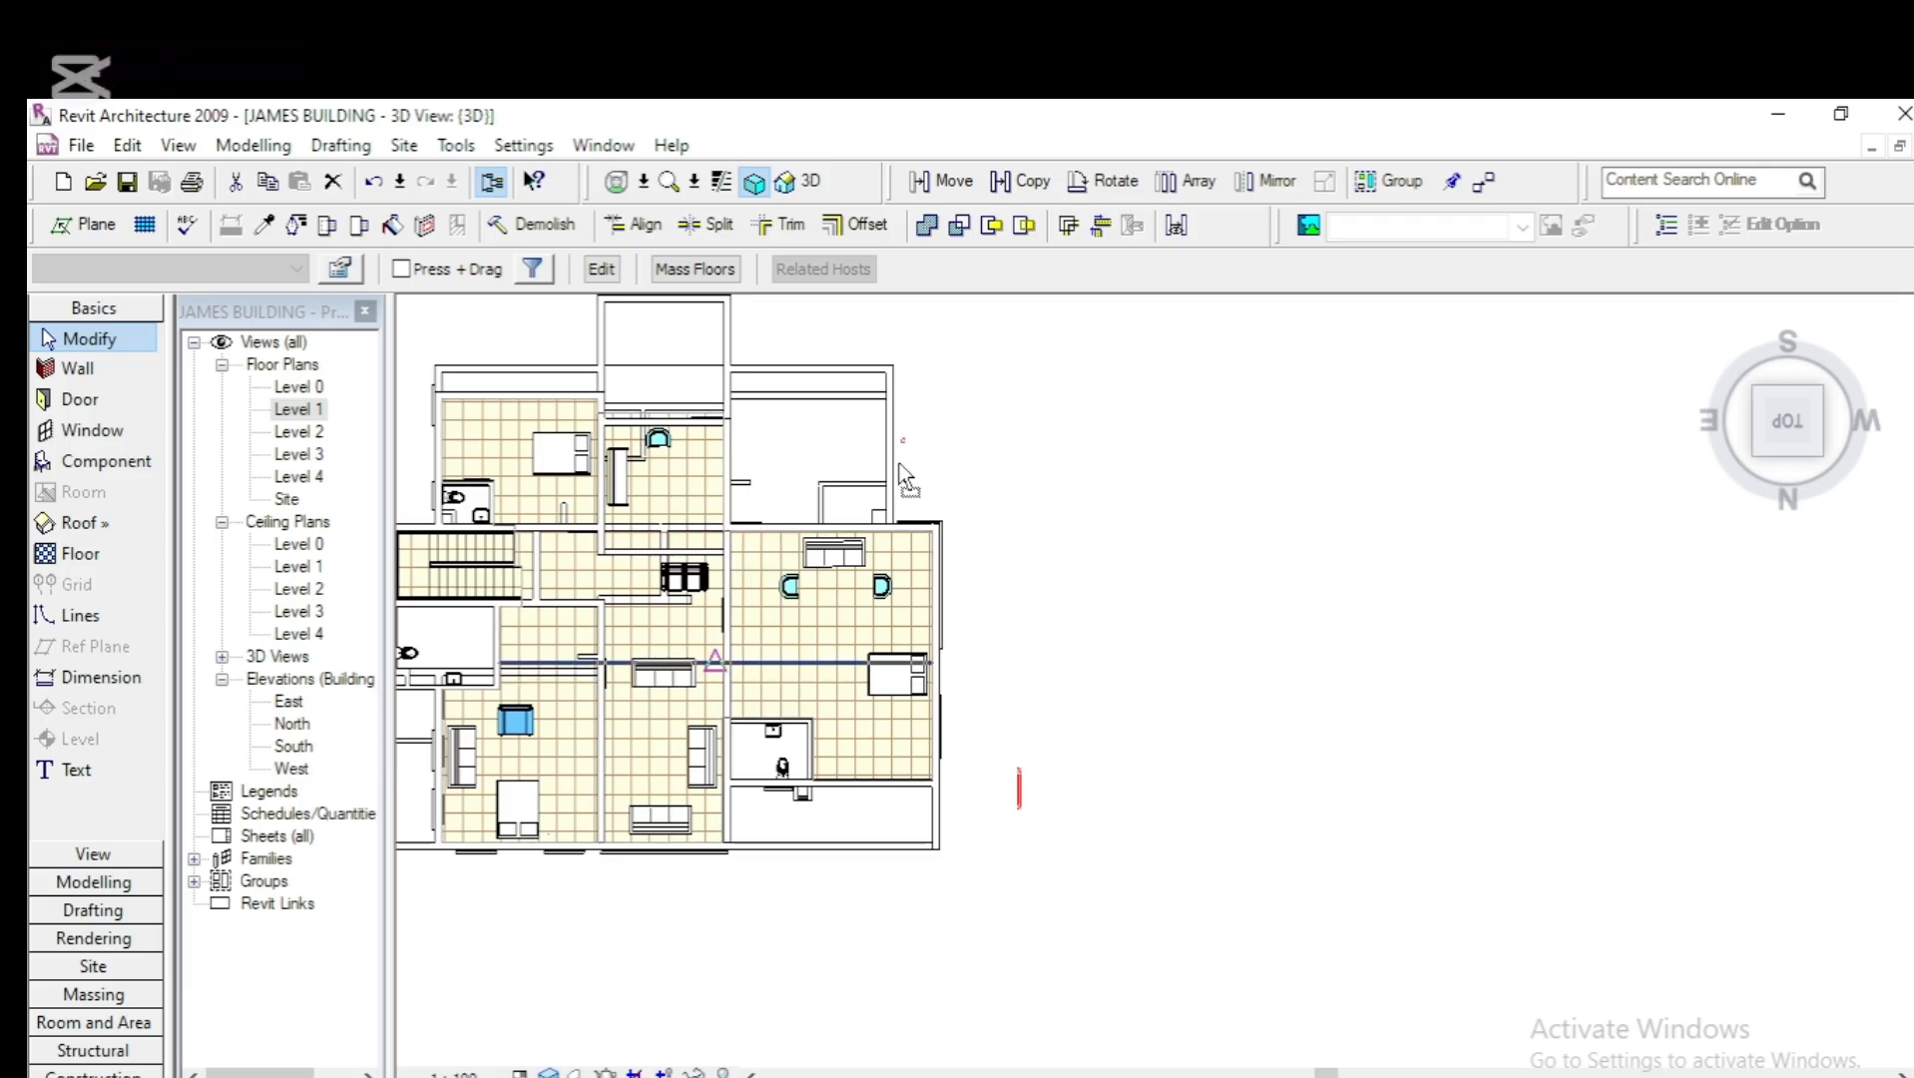
left_click_drag(905, 477, 898, 461)
Shift the frame mass in plan until it sits against the side wall's outer face
scroll(902, 433, "up", 4)
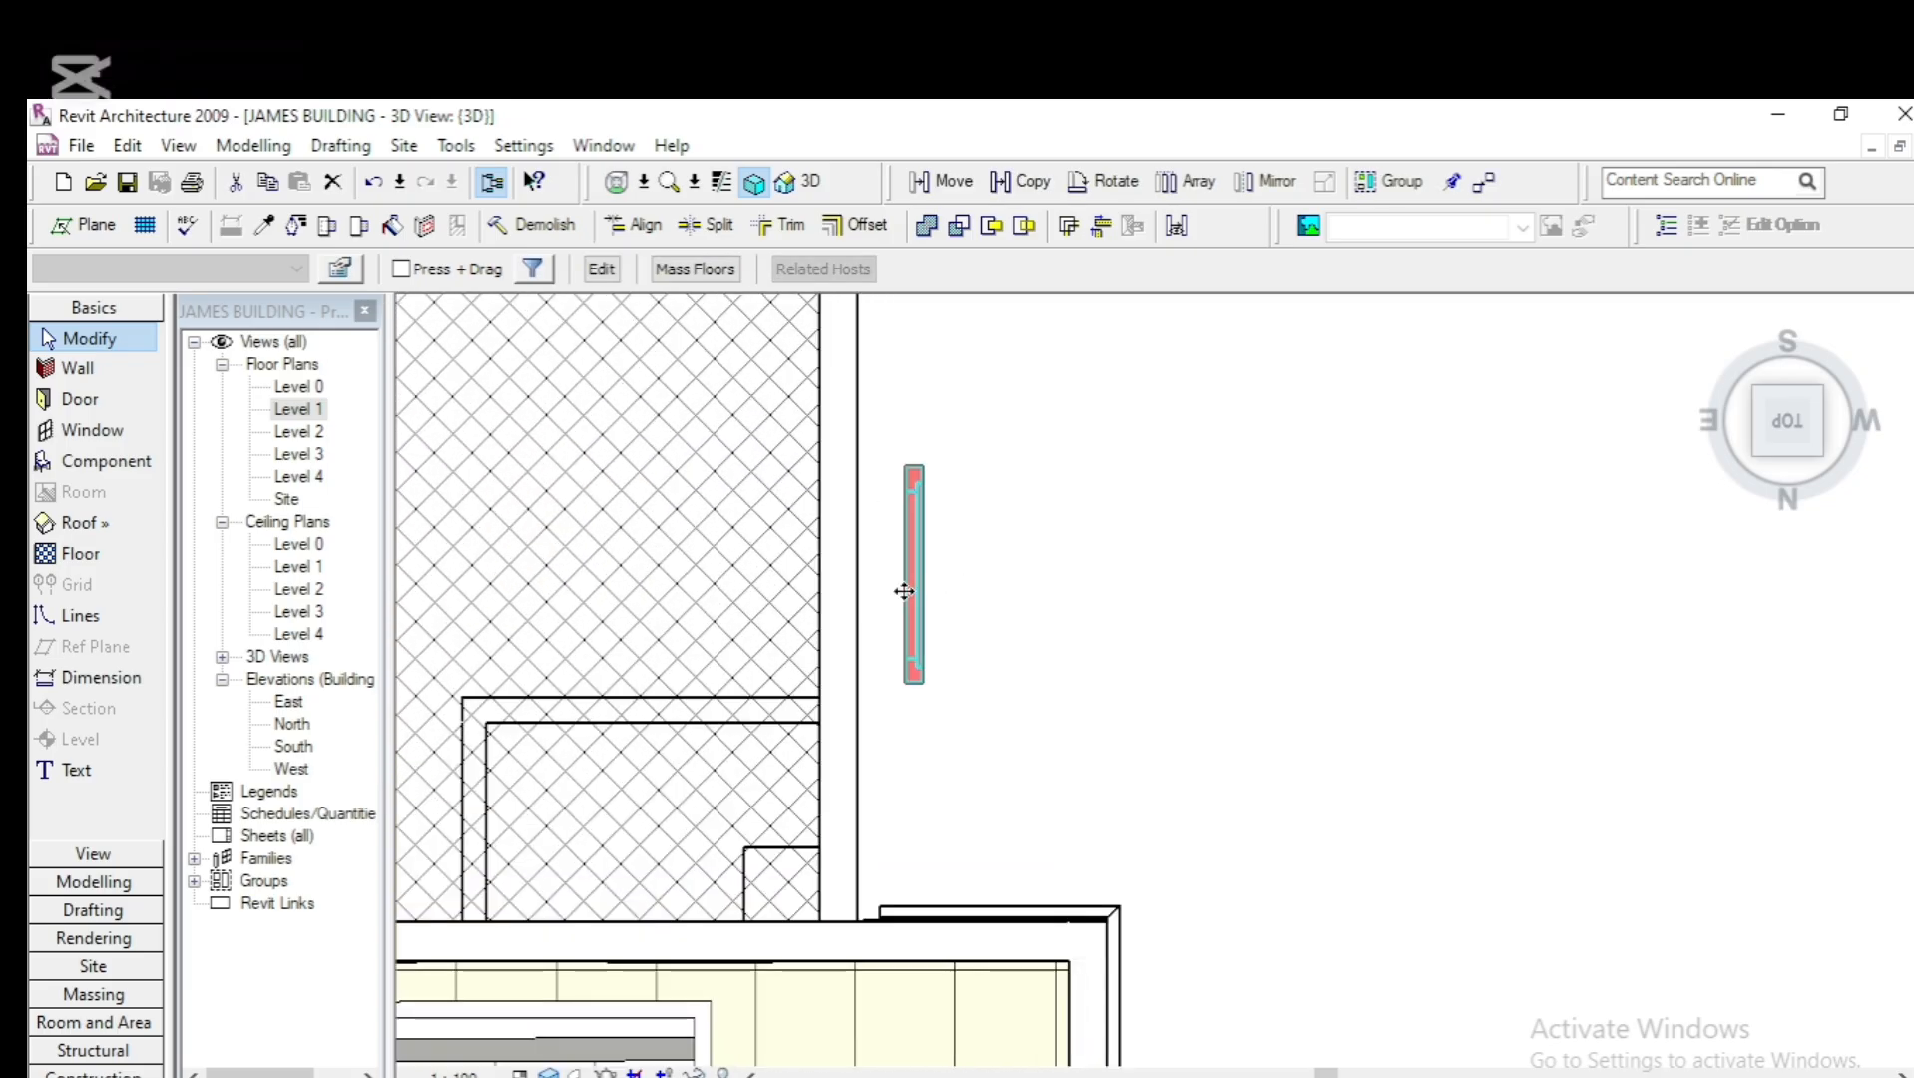
left_click_drag(903, 591, 883, 599)
scroll(882, 599, "up", 2)
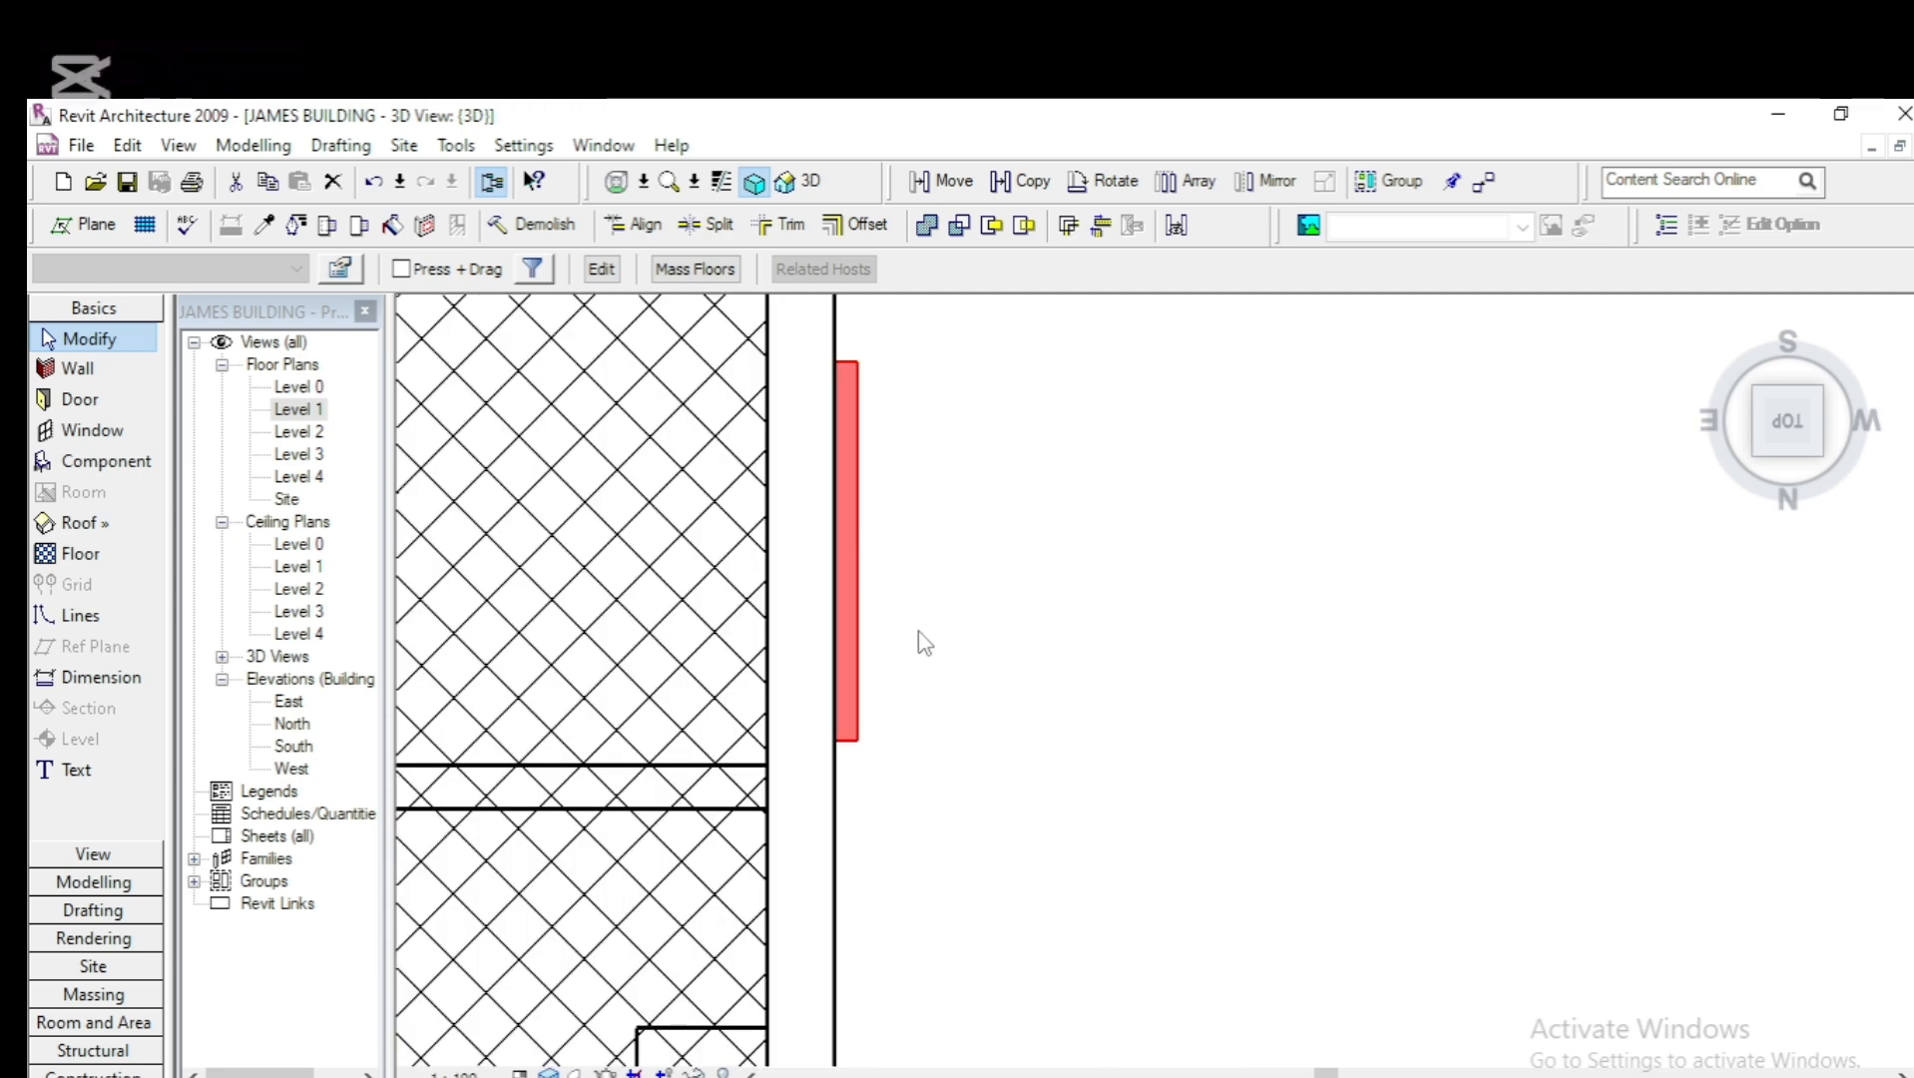
key("Right")
scroll(911, 687, "up", 2)
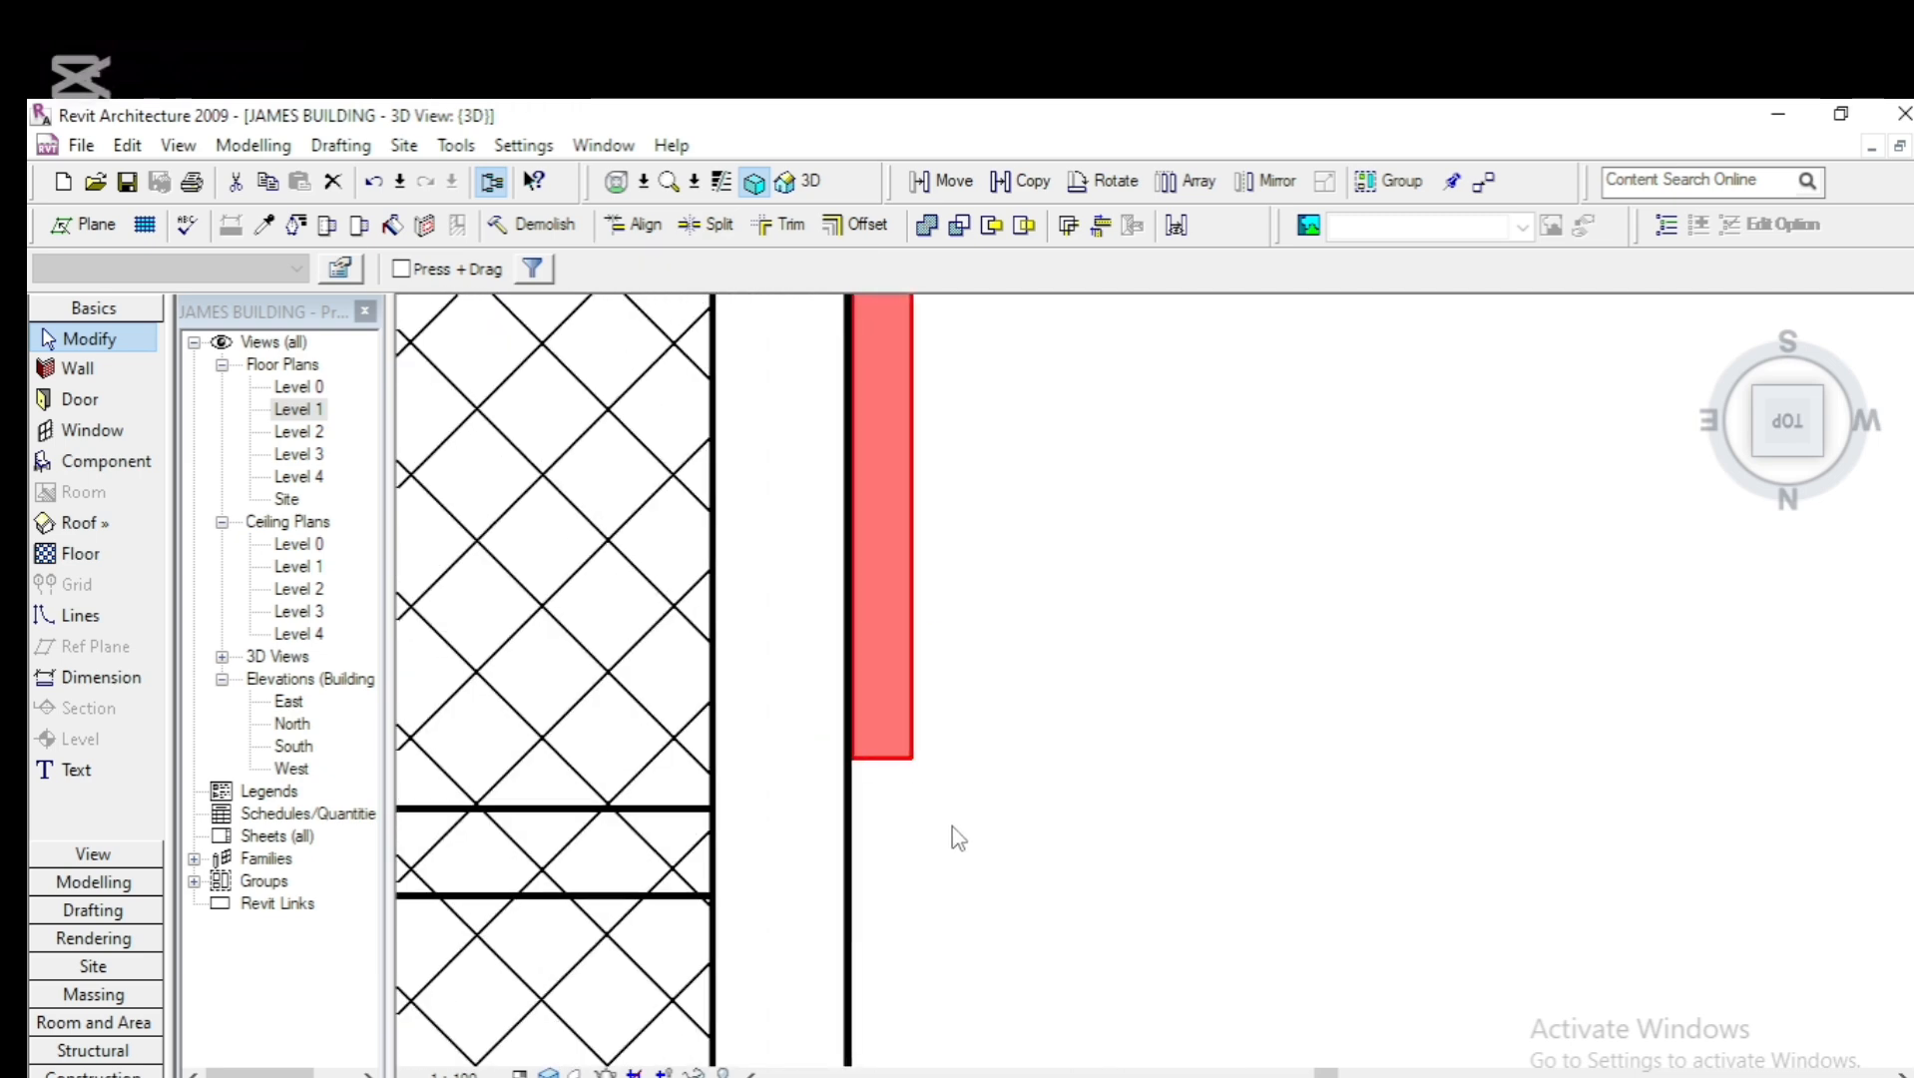
scroll(928, 844, "down", 3)
scroll(926, 843, "down", 2)
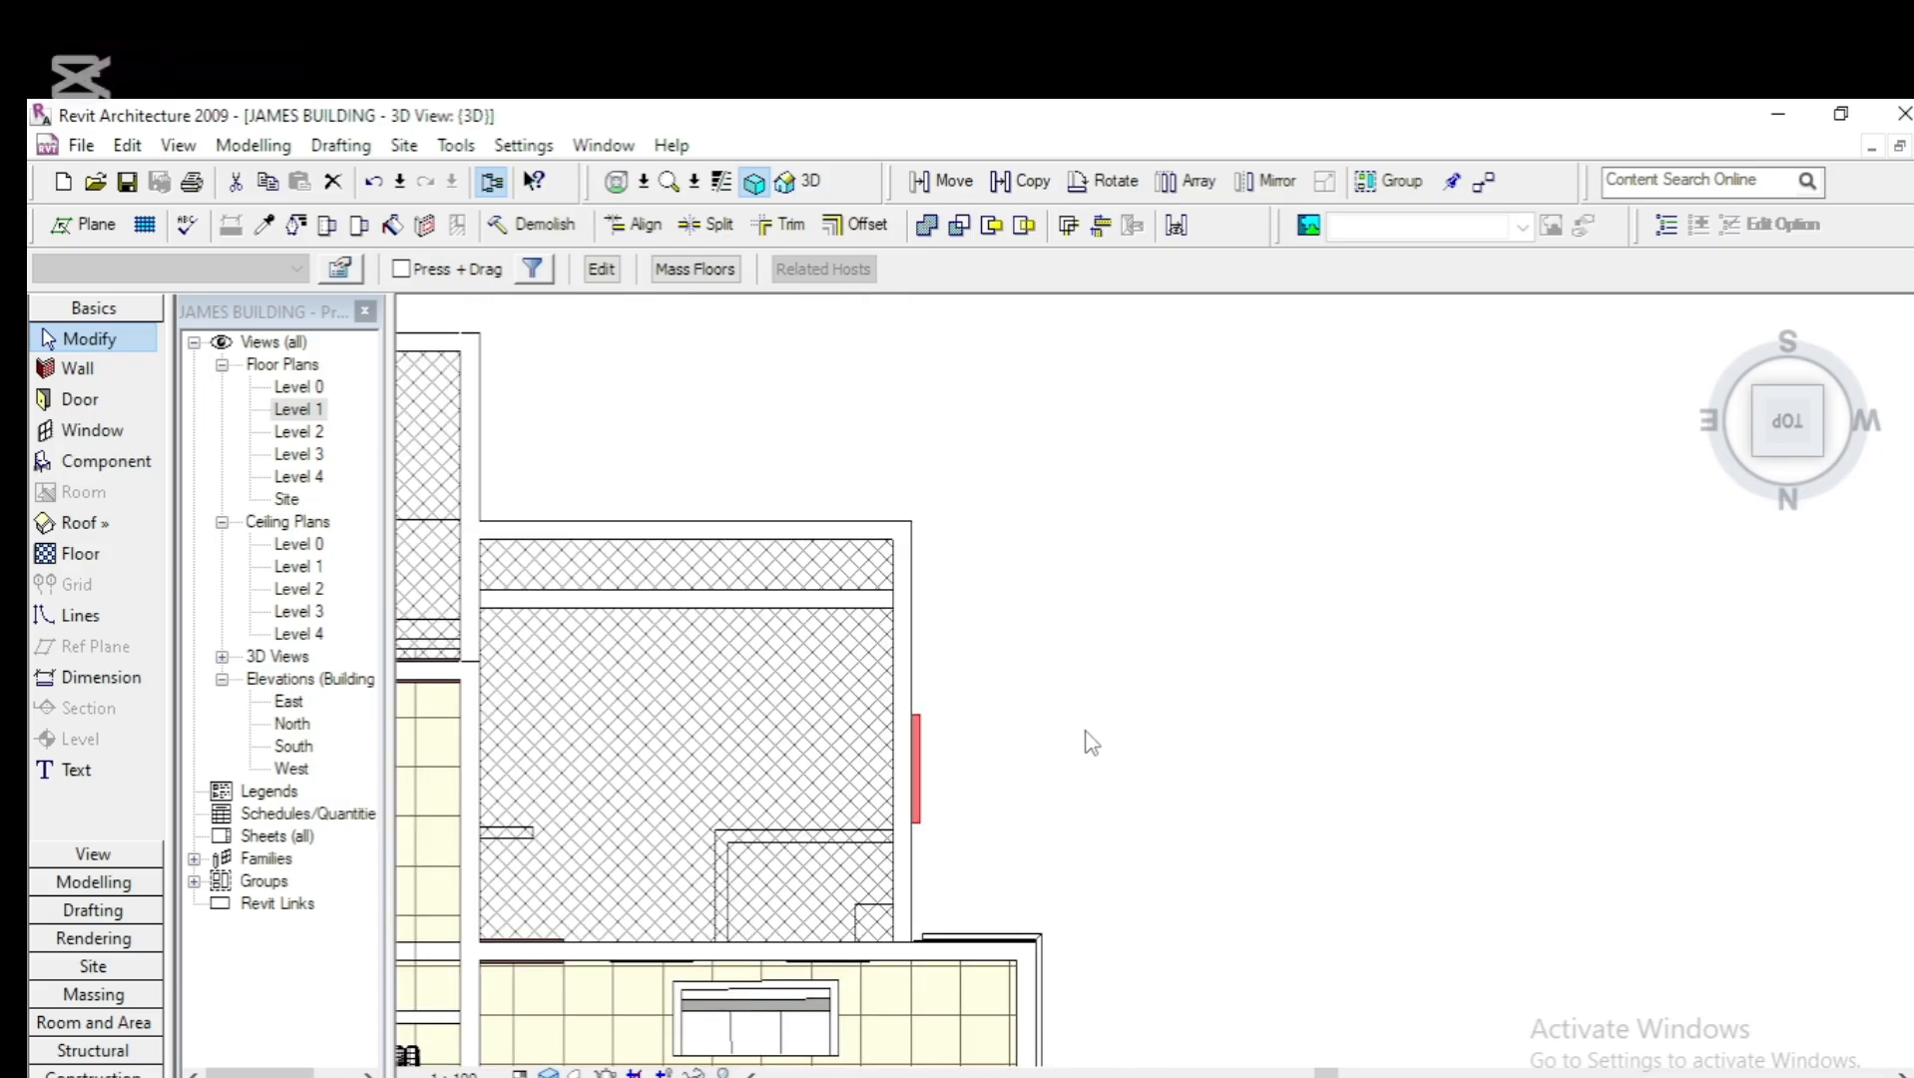
Nudge the frame mass horizontally on the left elevation until it surrounds the larger lower-floor window
left_click(1844, 427)
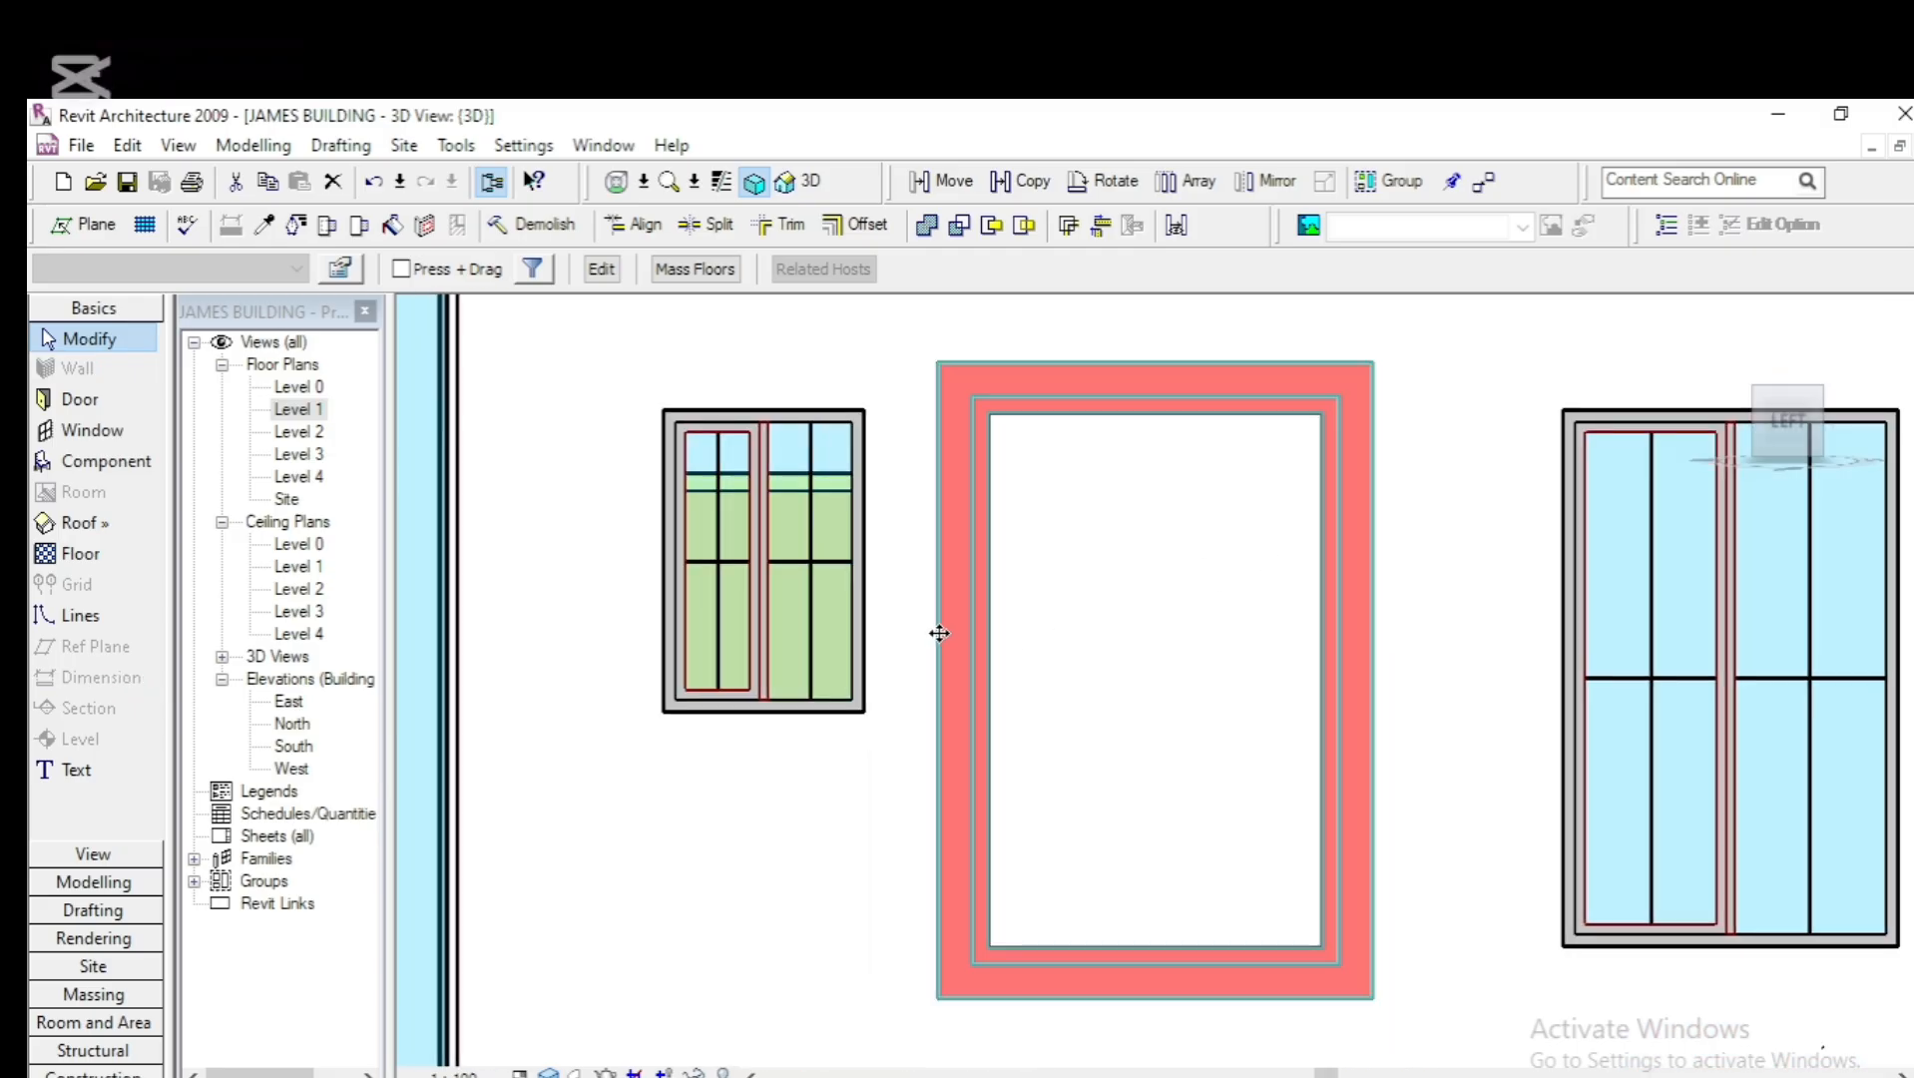
scroll(939, 632, "down", 8)
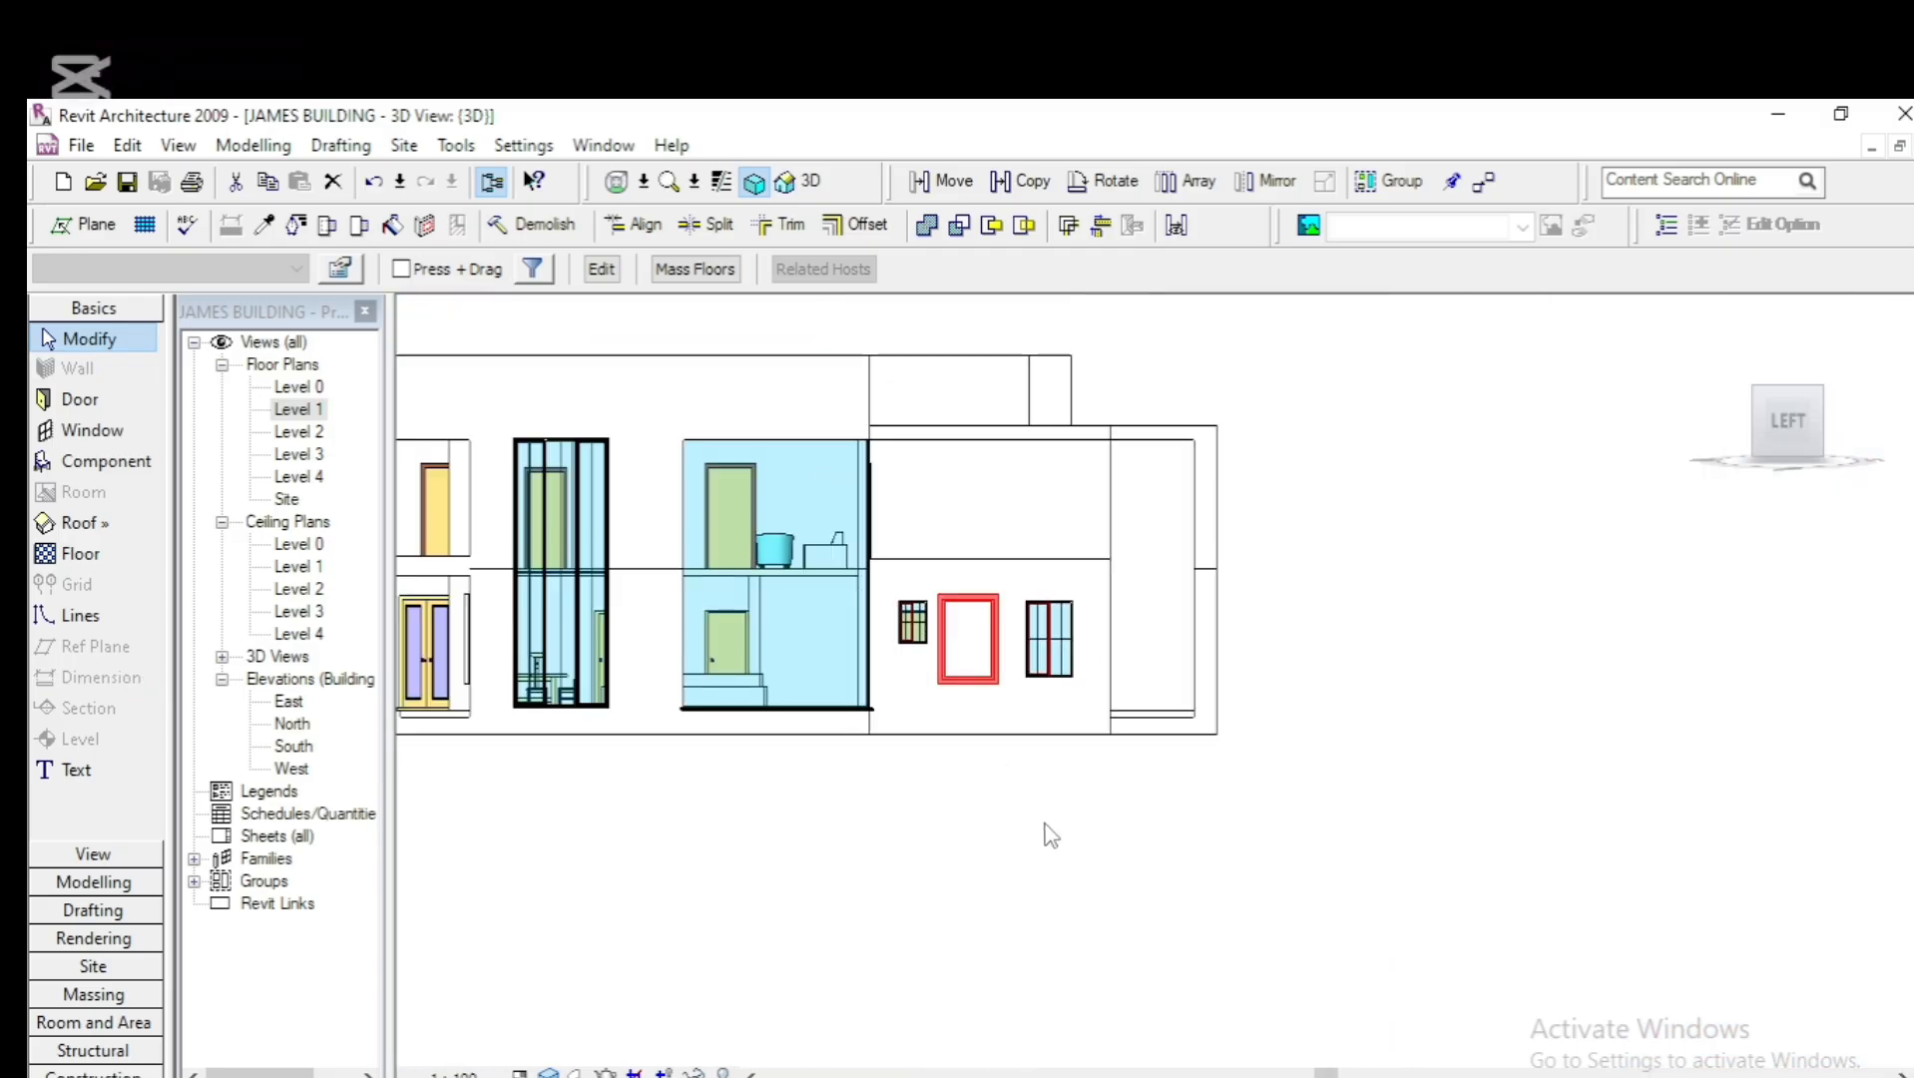
key("Right")
key("Right")
key("Right")
key("Right")
key("Right")
key("Right")
key("Right")
key("Right")
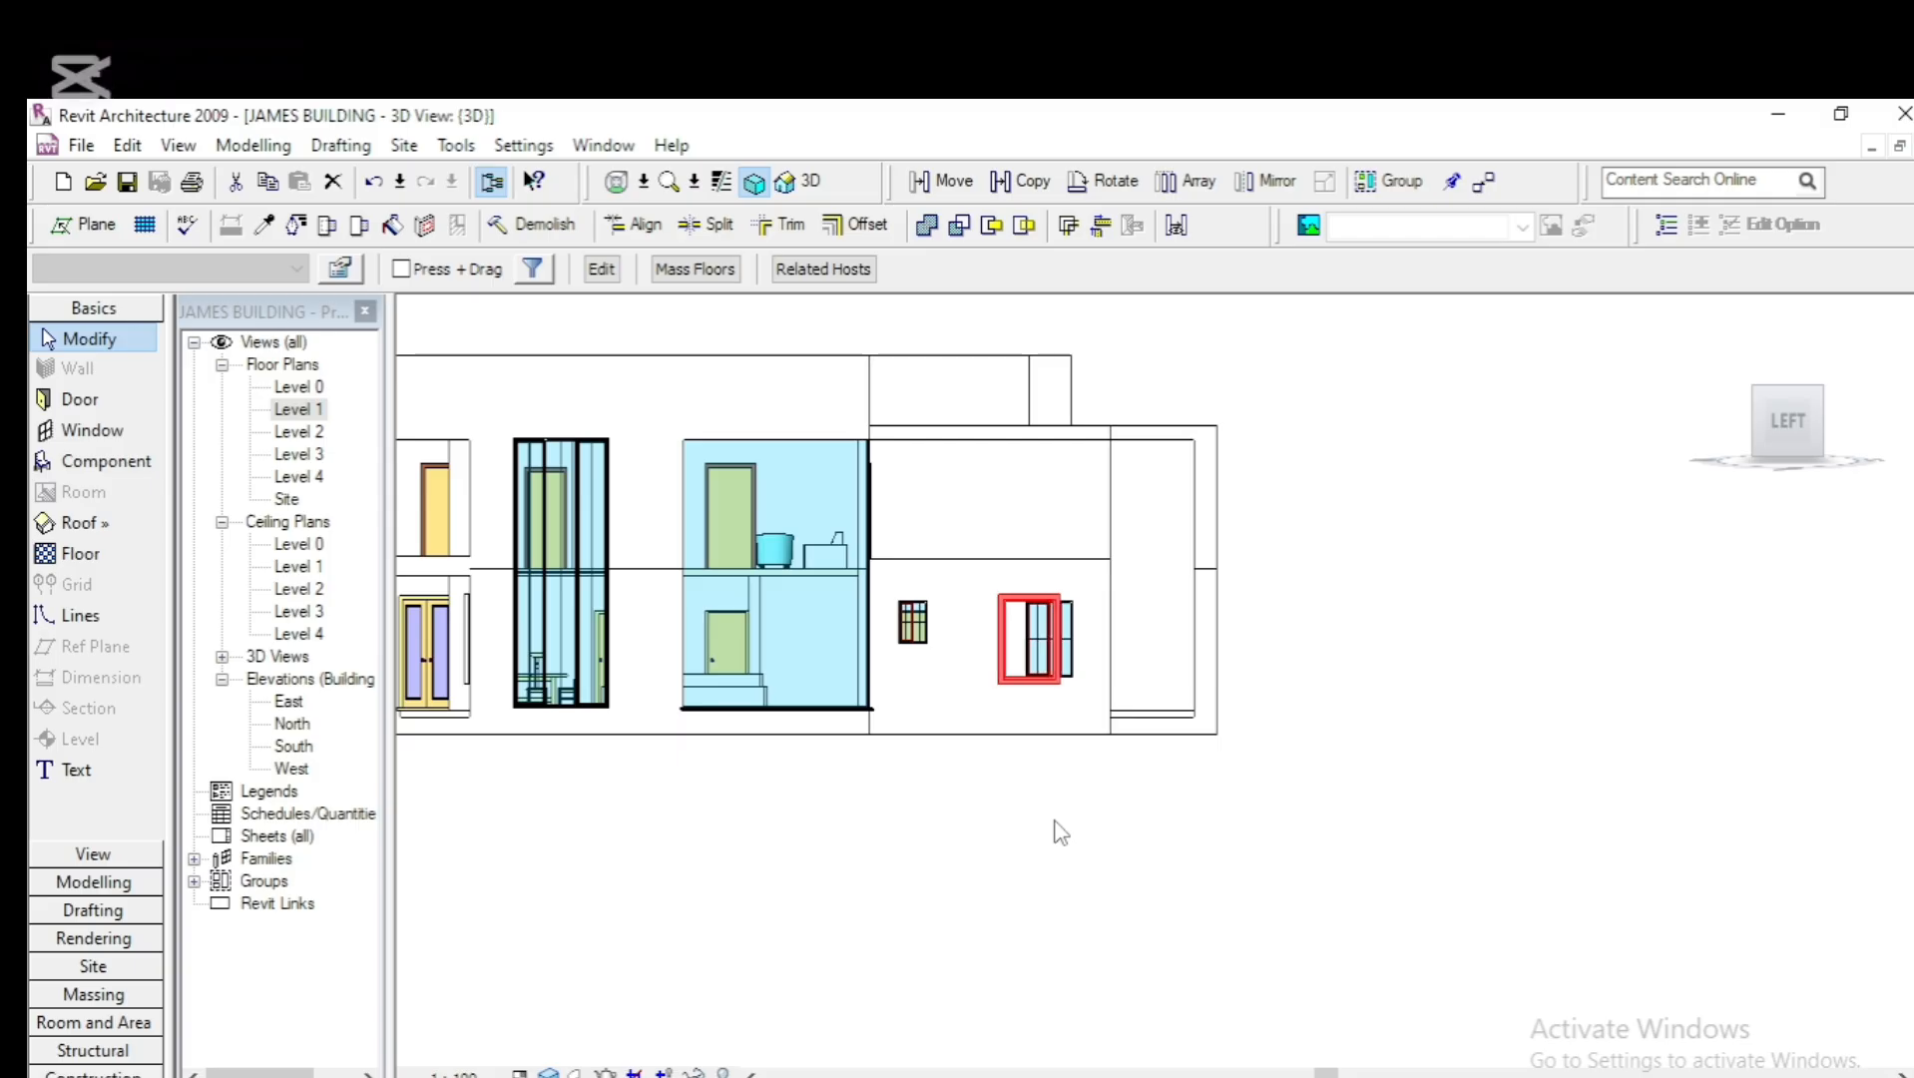
key("Right")
key("Right")
key("Right")
Fine-tune the frame mass's horizontal position so its opening is centred on the larger window
scroll(1006, 627, "up", 8)
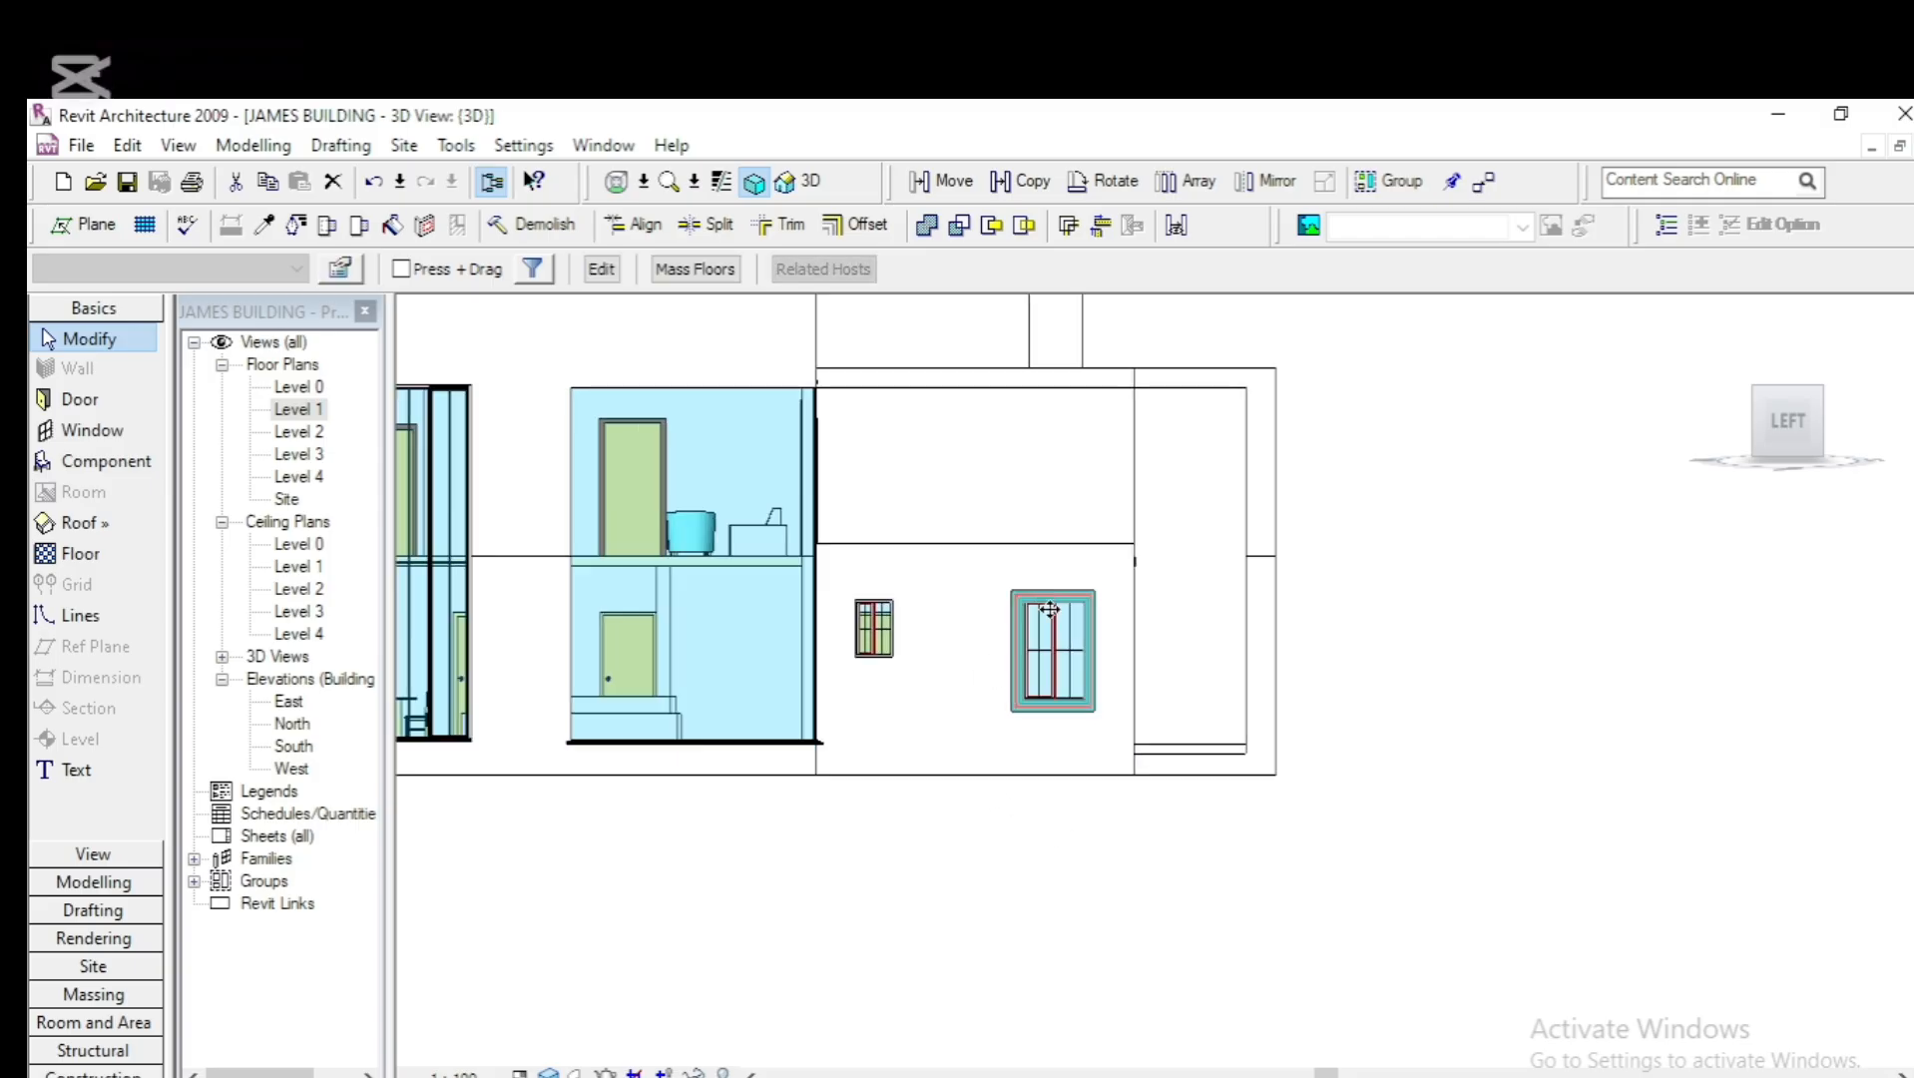
scroll(1297, 781, "up", 3)
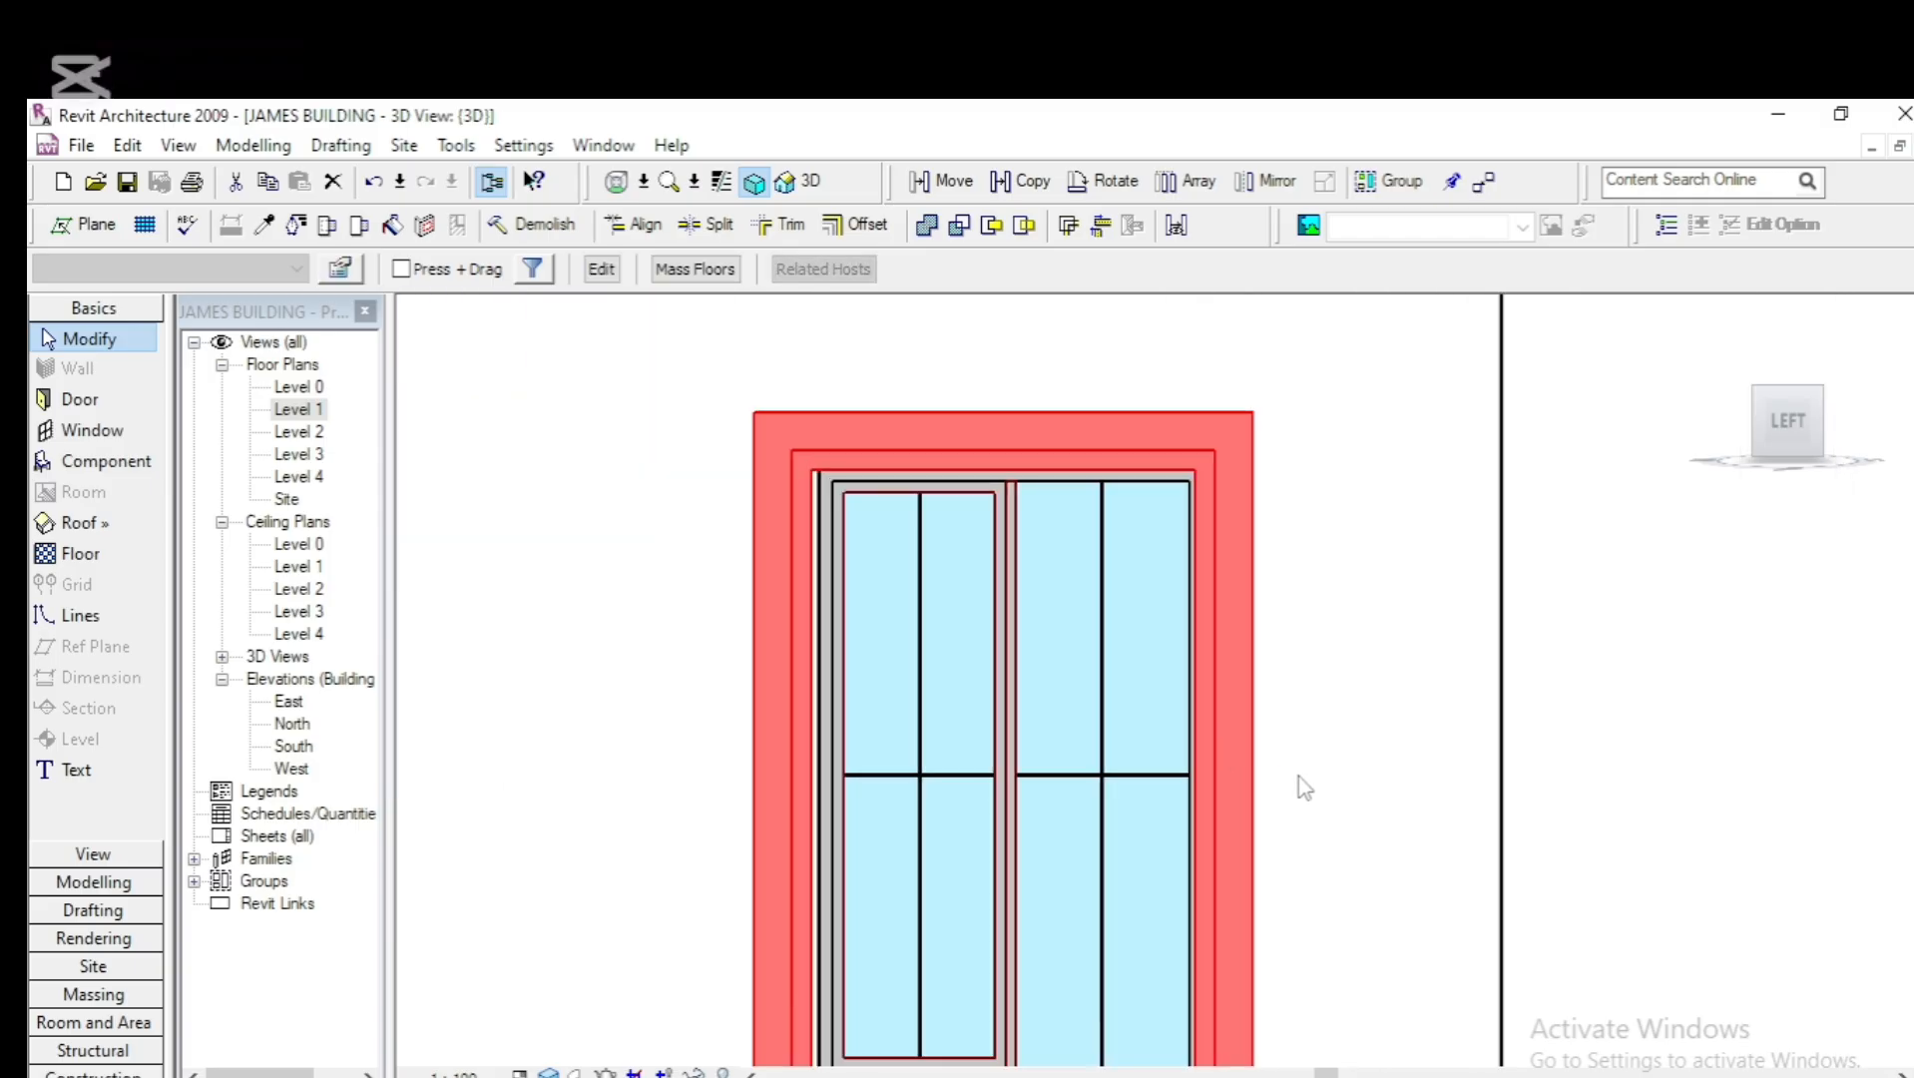
key("Right")
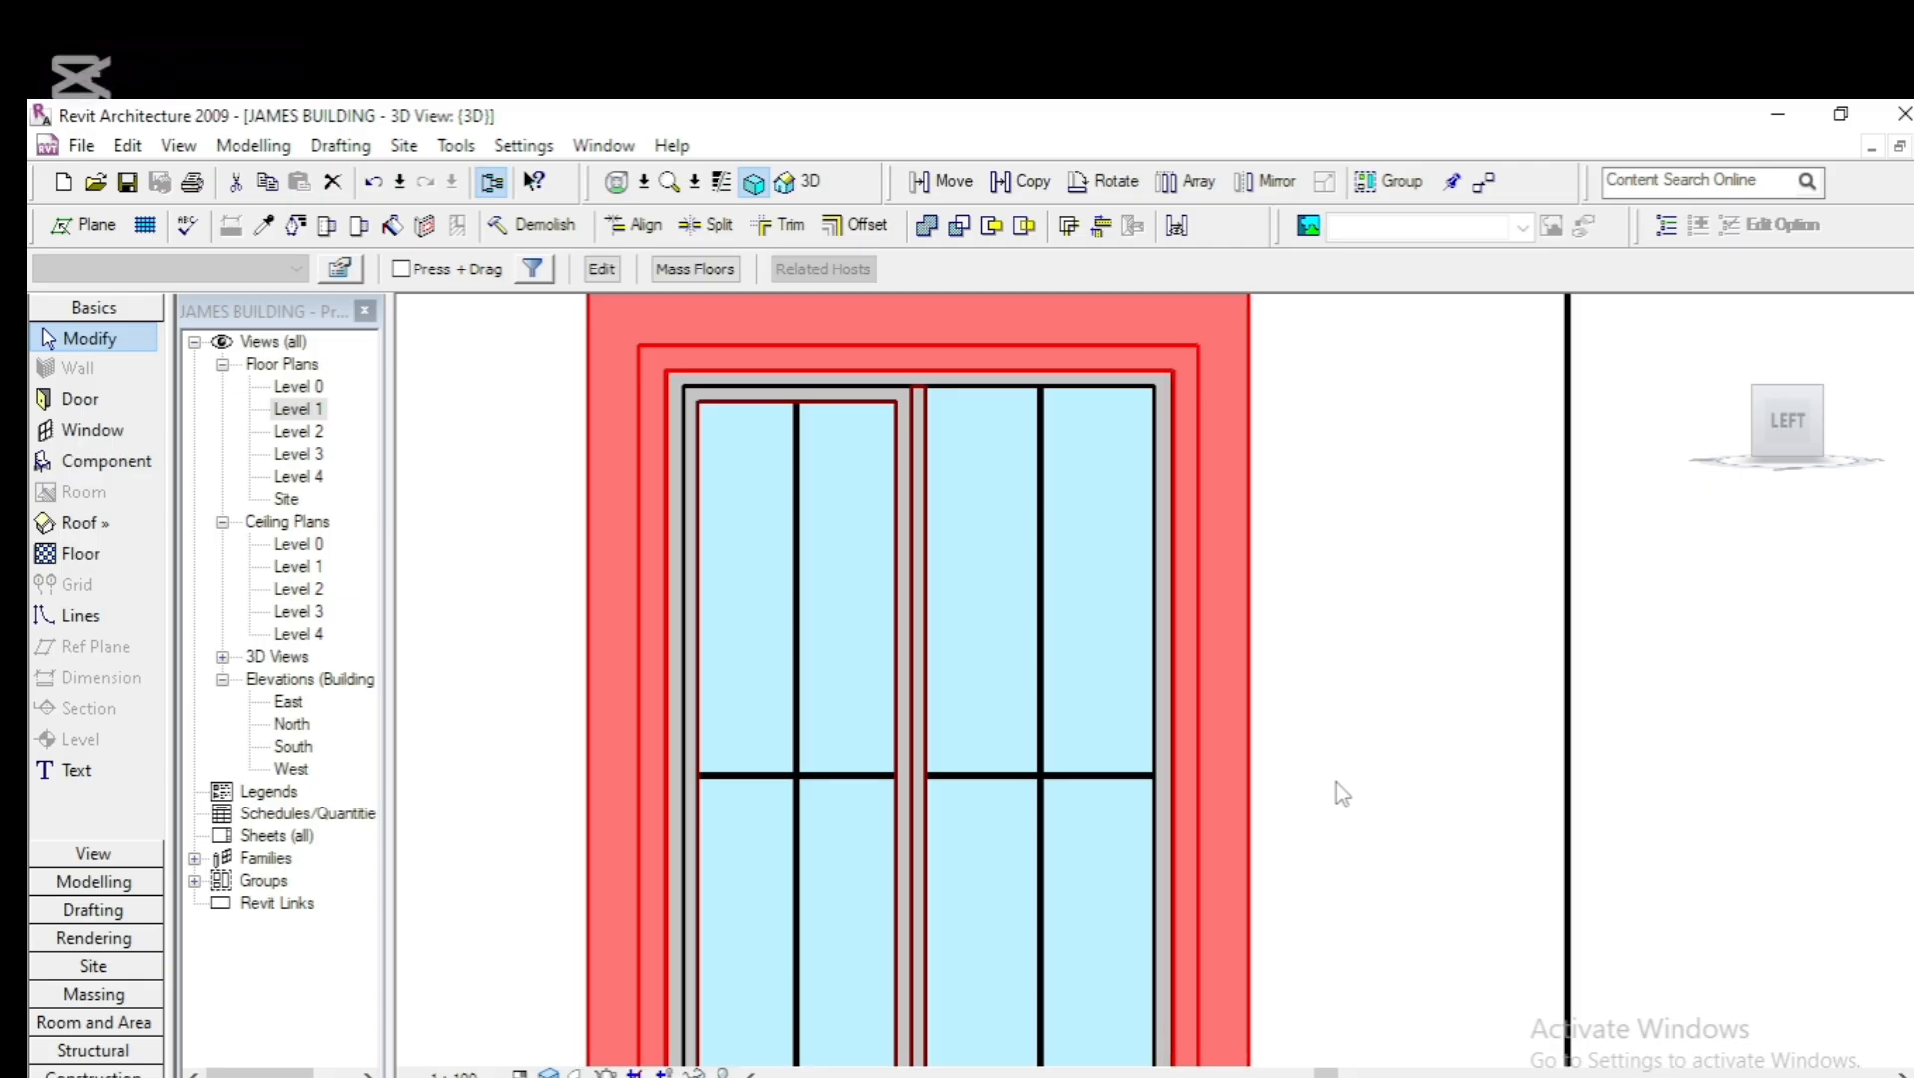
scroll(1148, 734, "down", 6)
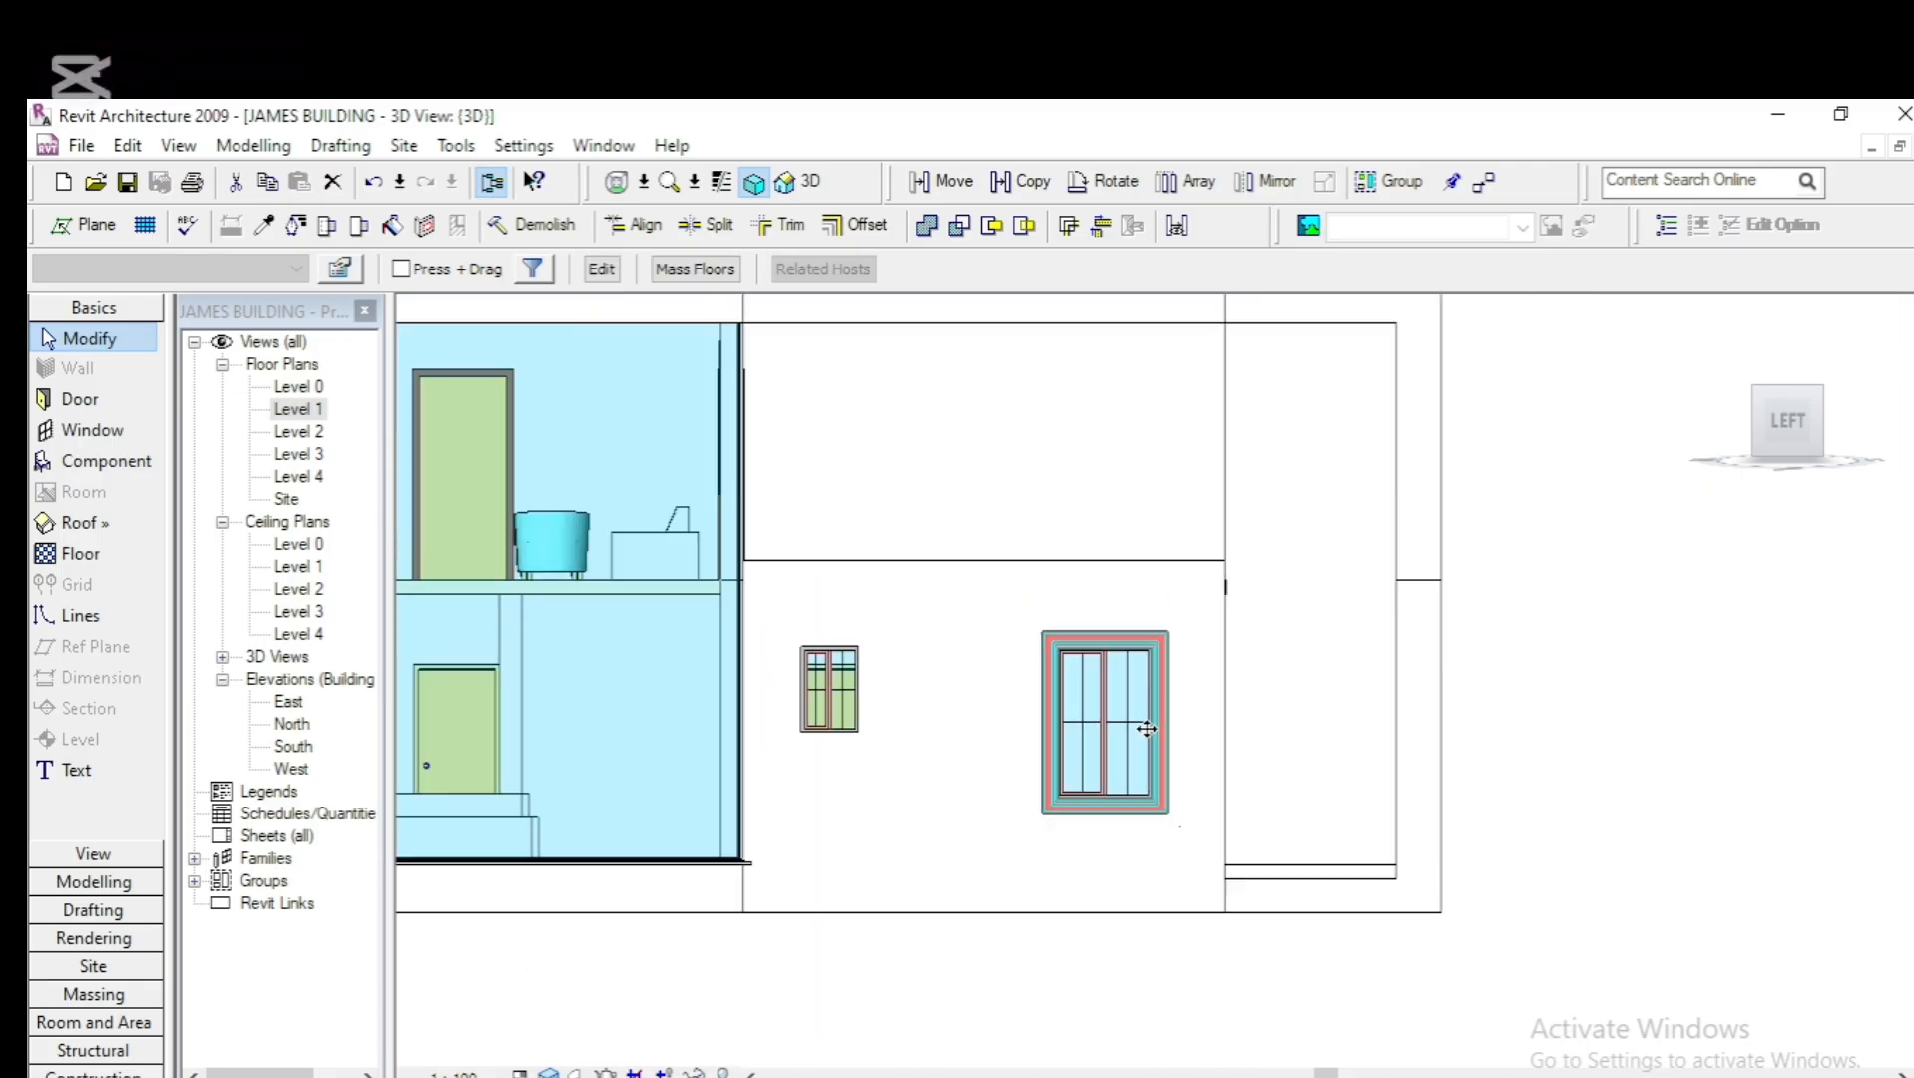
Copy the frame mass from the larger lower-floor window to the small window, aligning the upper corners of the openings
scroll(1146, 728, "down", 2)
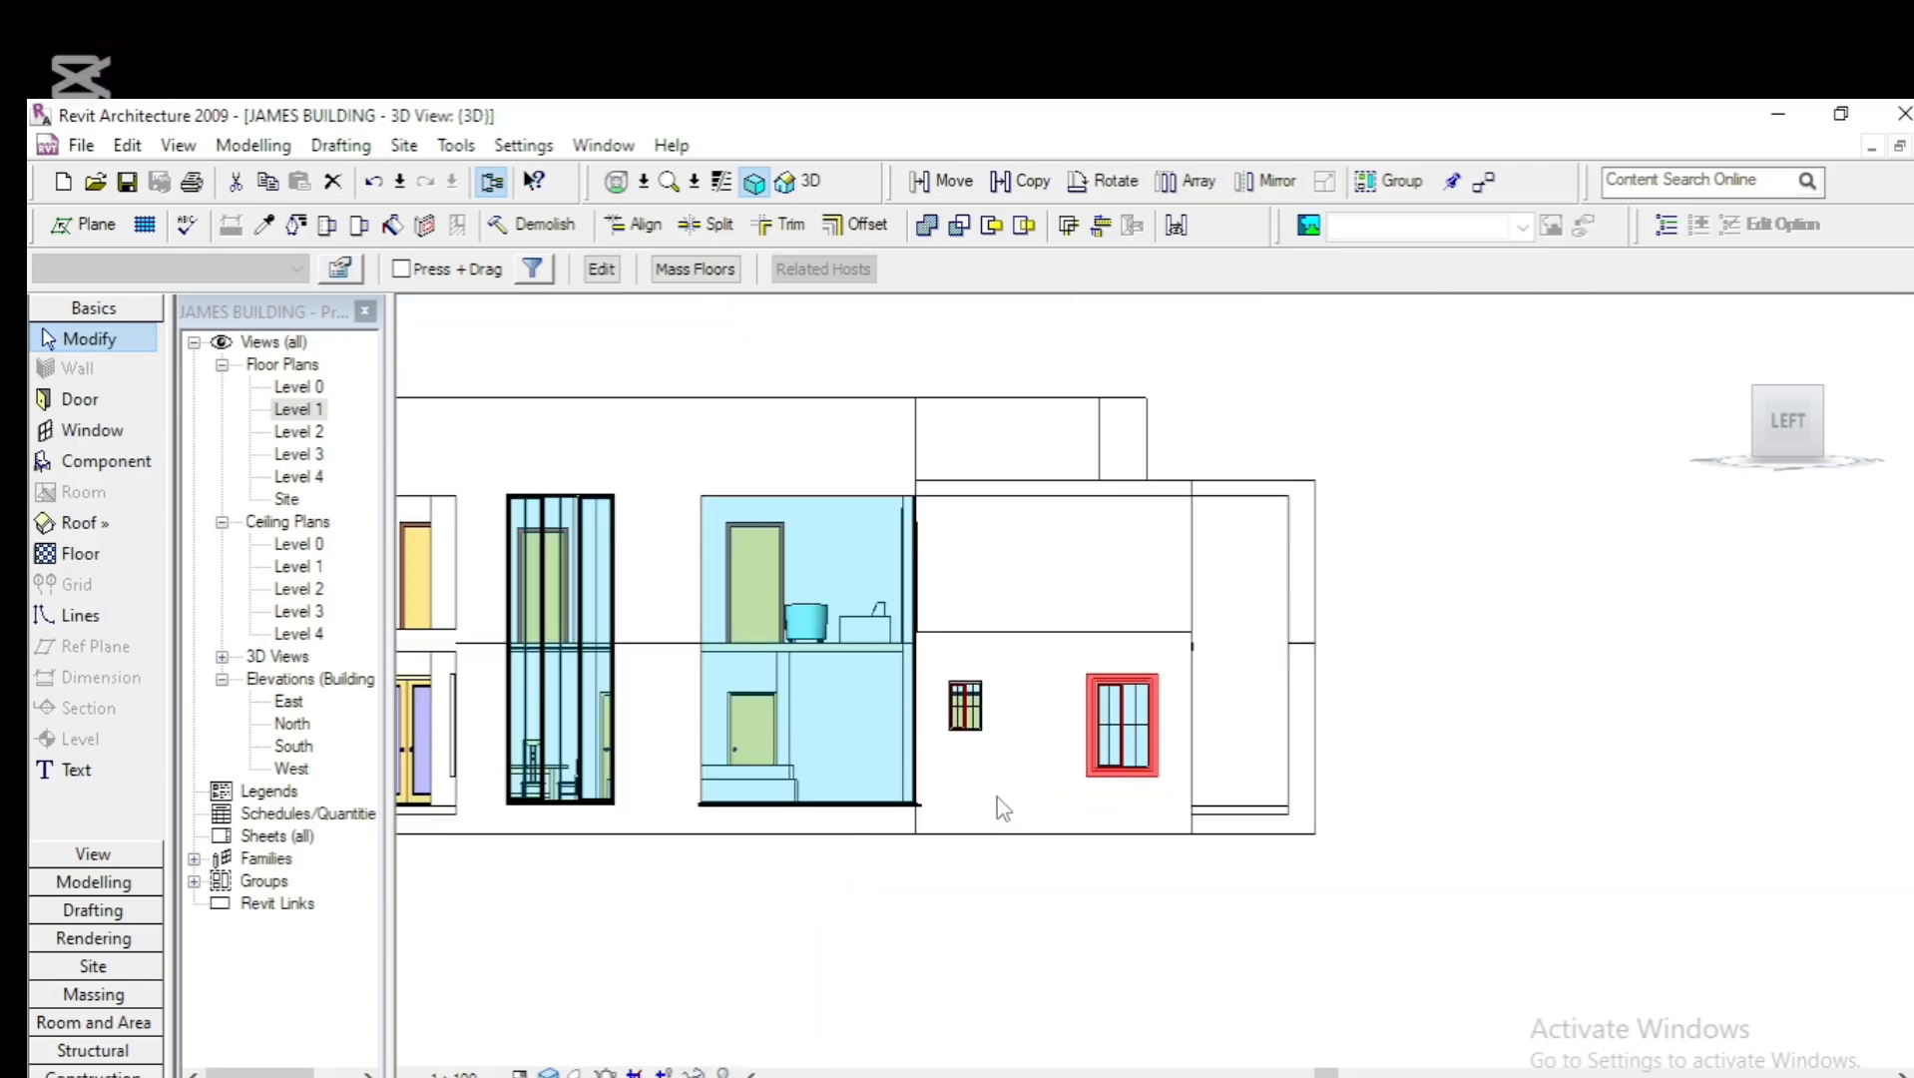
scroll(1003, 808, "down", 1)
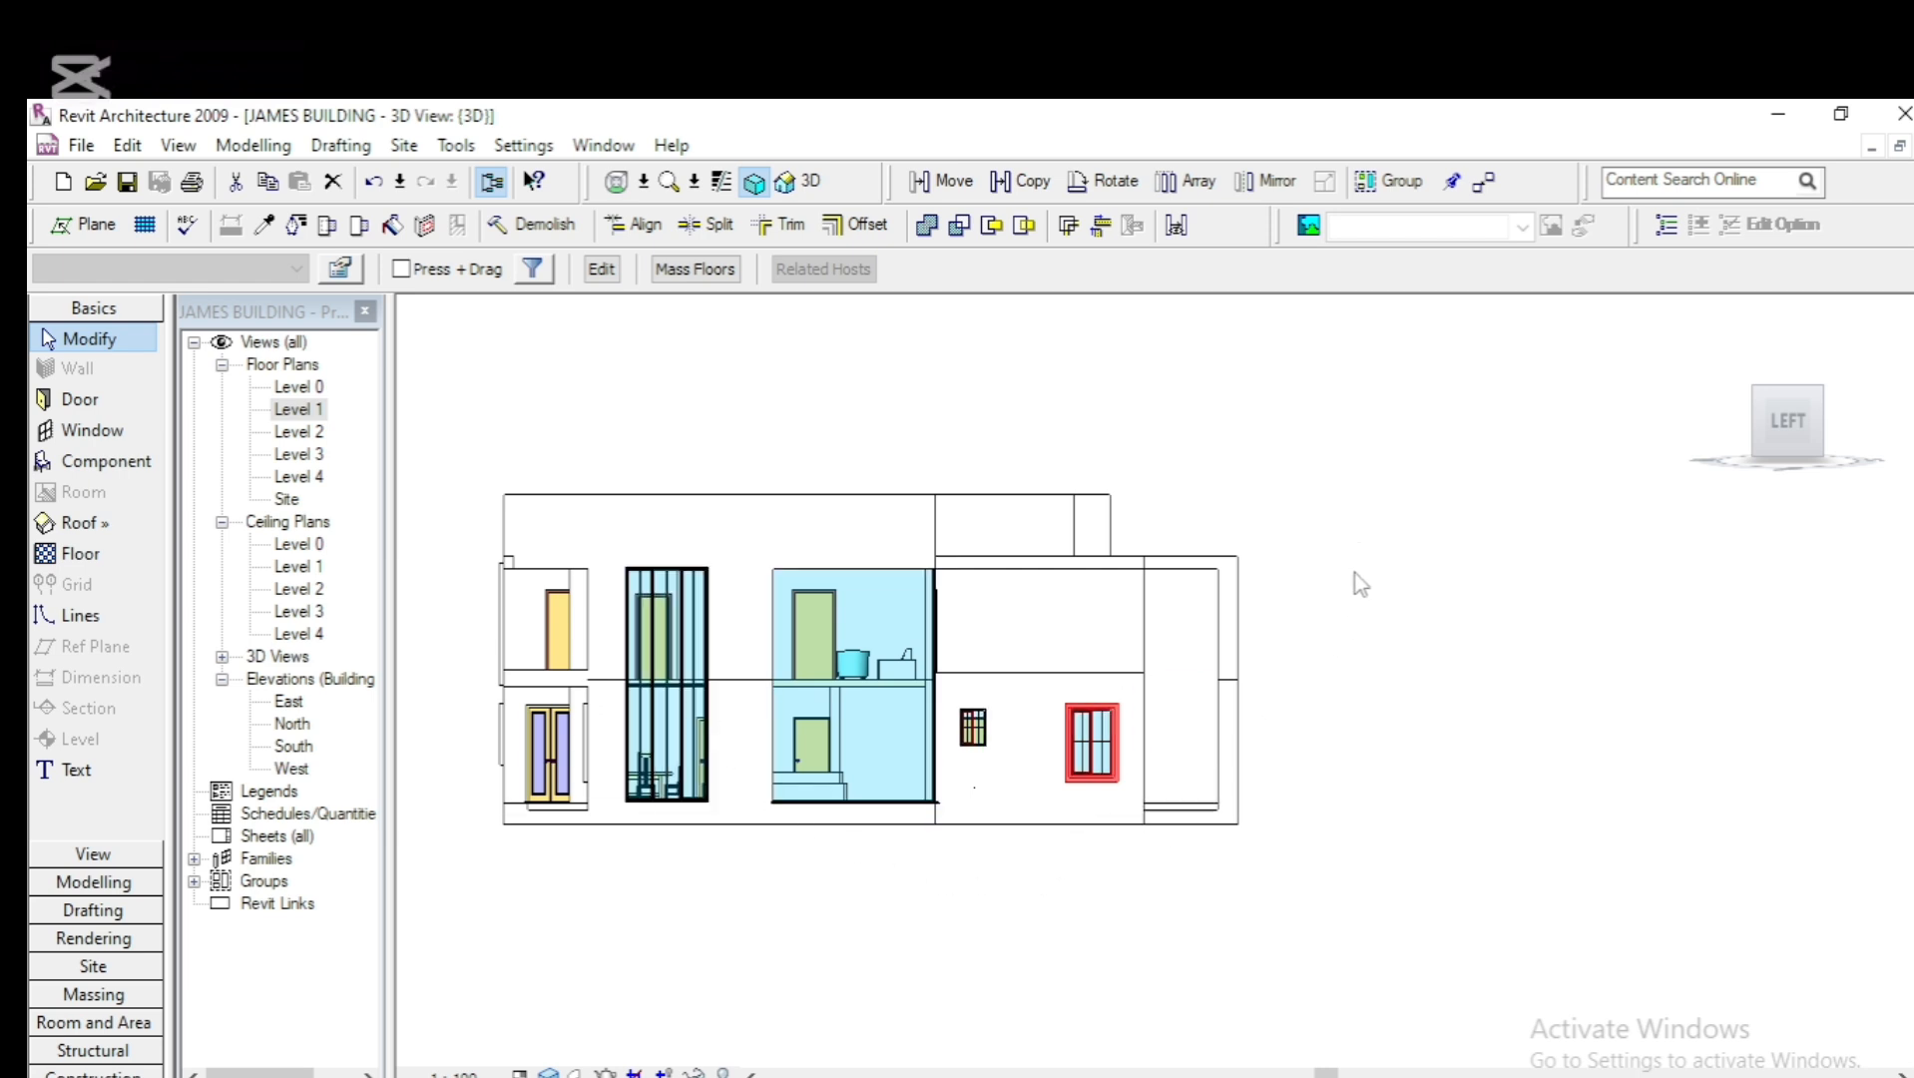
left_click(1022, 183)
scroll(1099, 678, "up", 3)
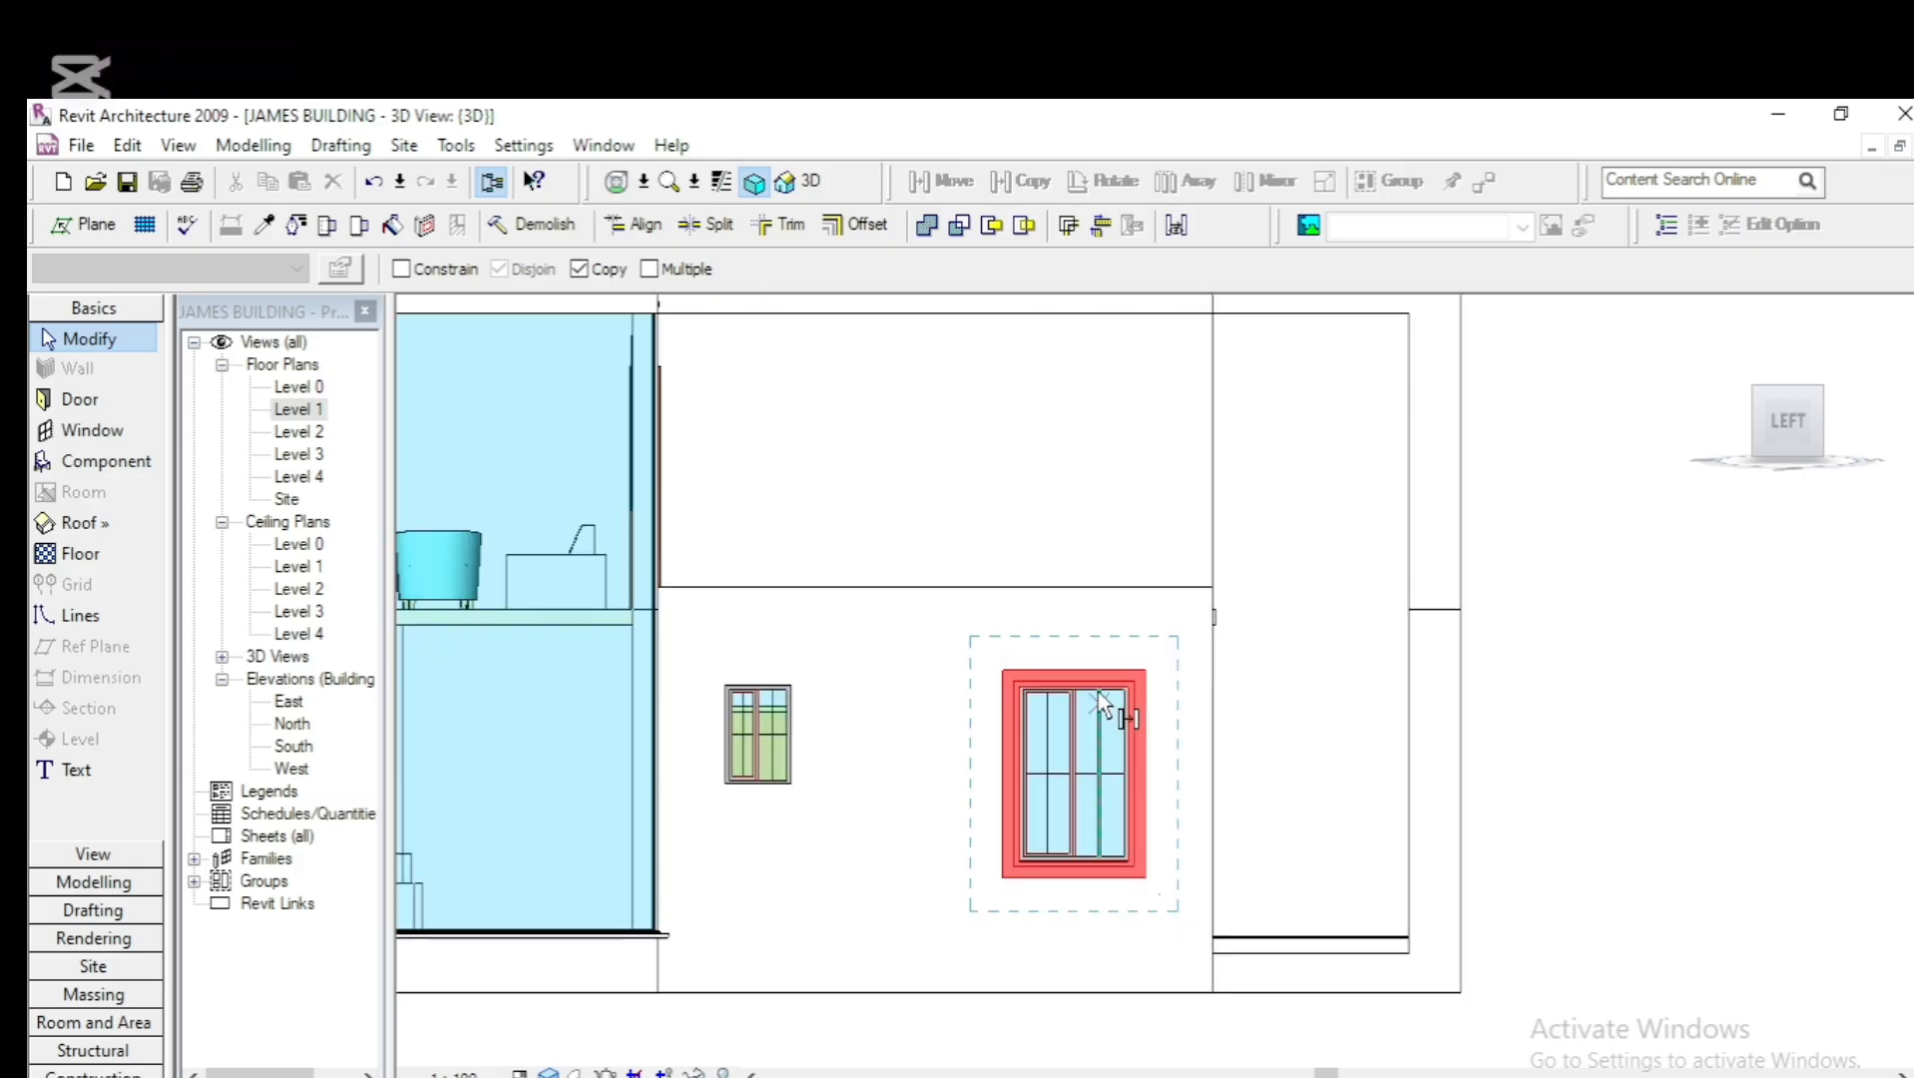
left_click(1098, 691)
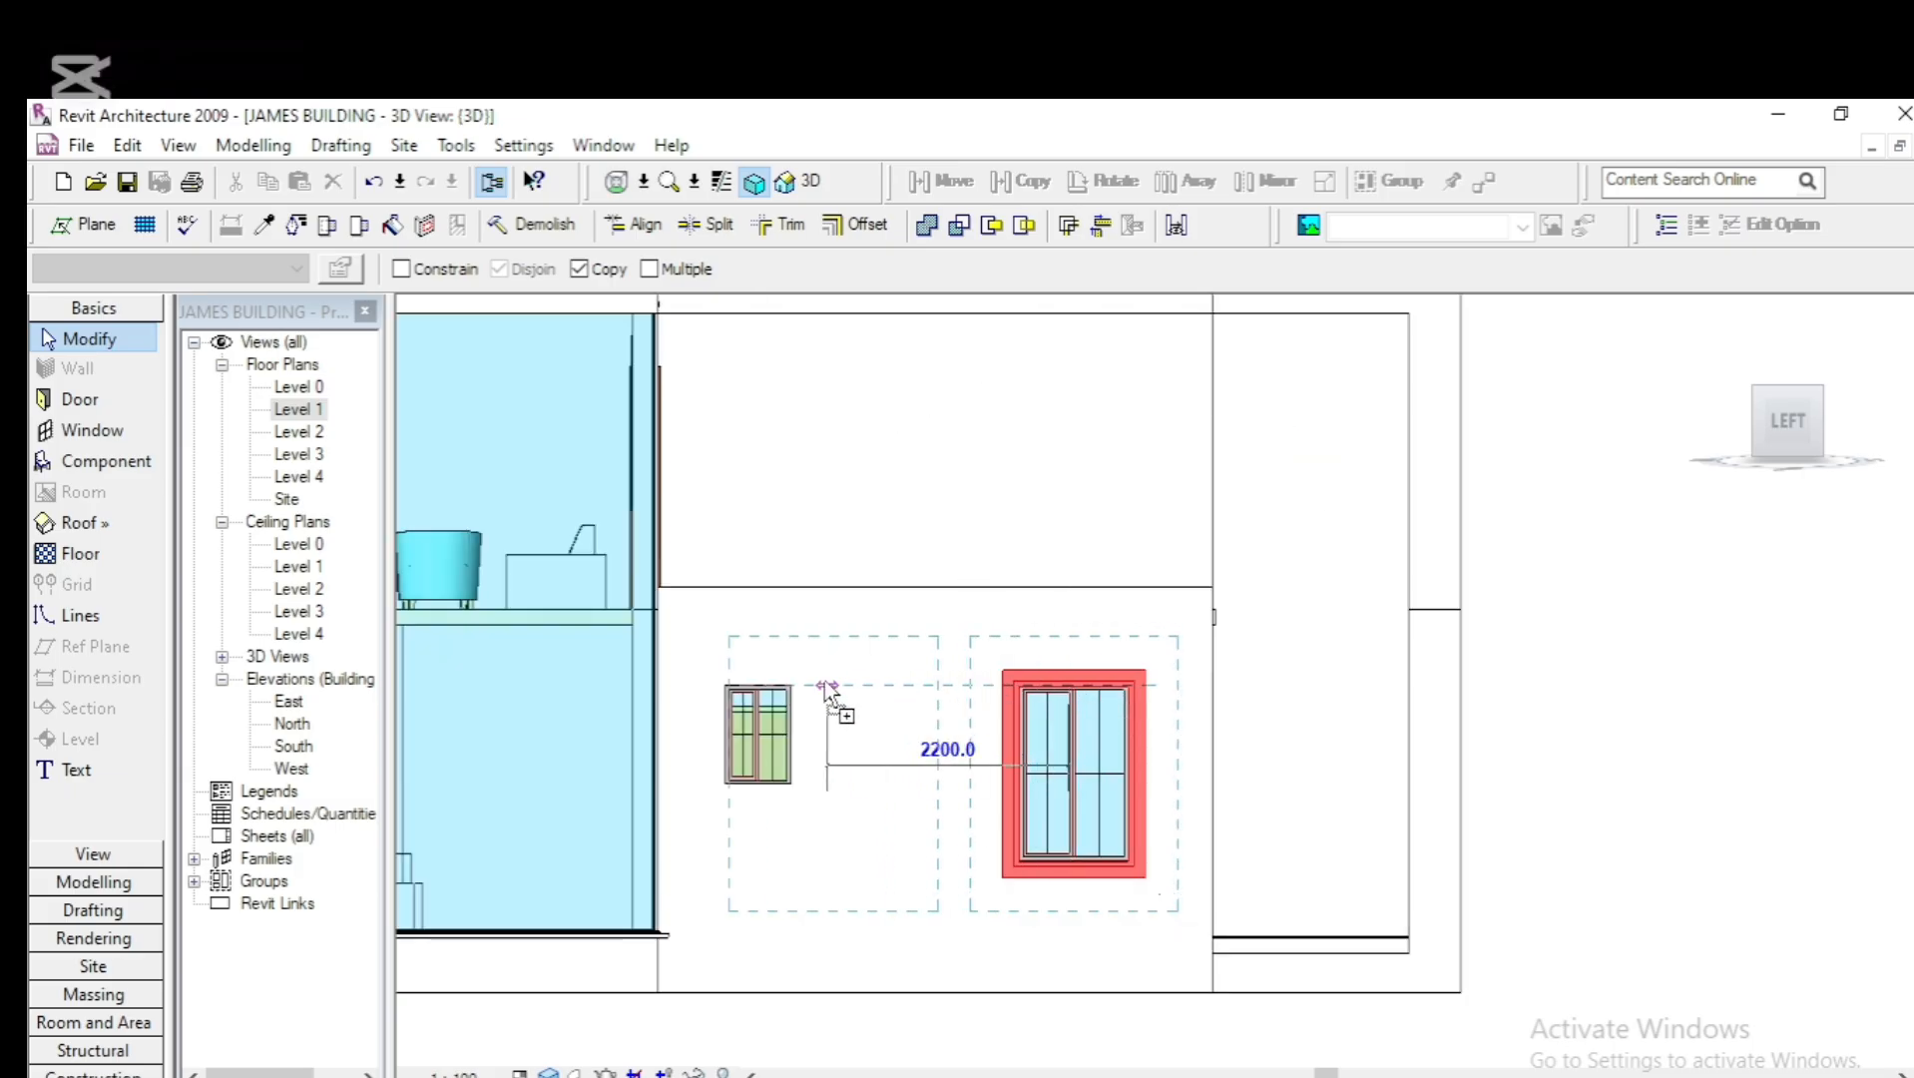
left_click(772, 687)
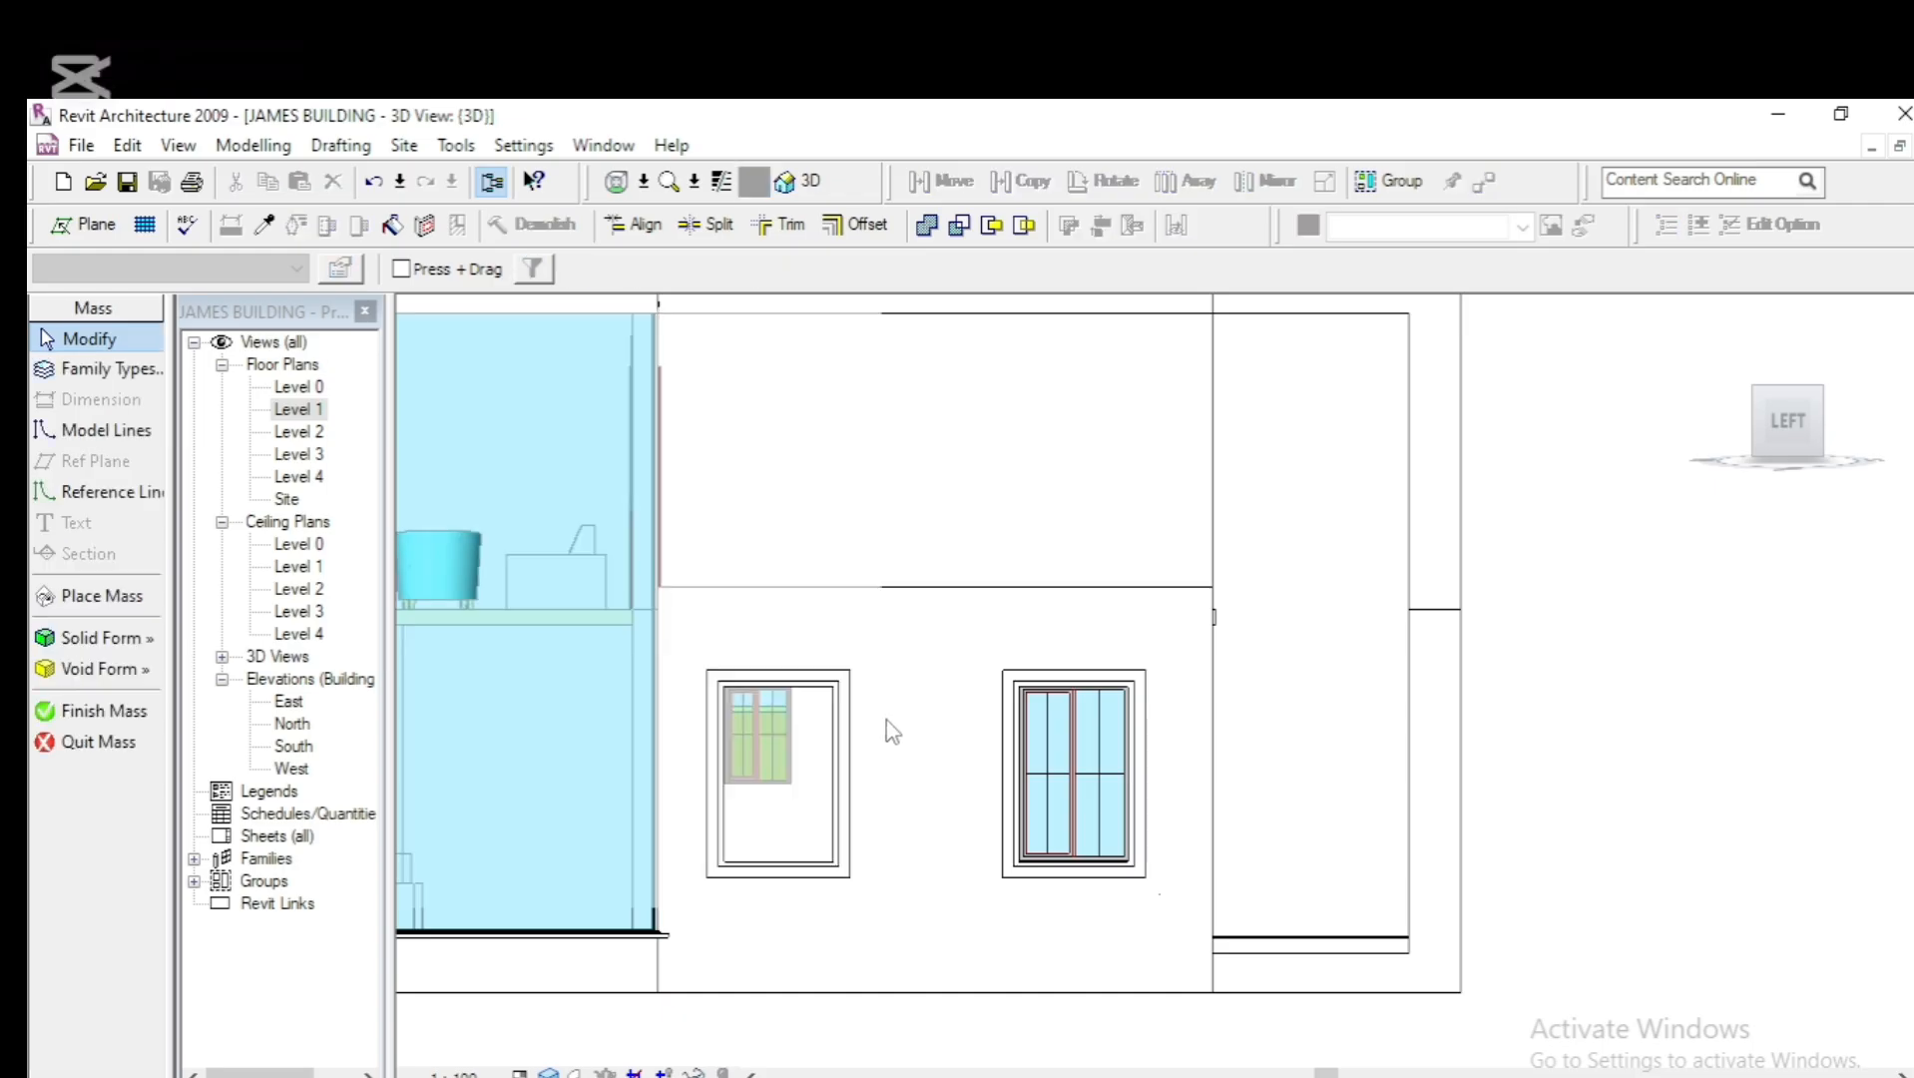
Edit the copied frame's sweep path, moving its right side to the small window's edge for a width of about 610 mm
left_click(849, 728)
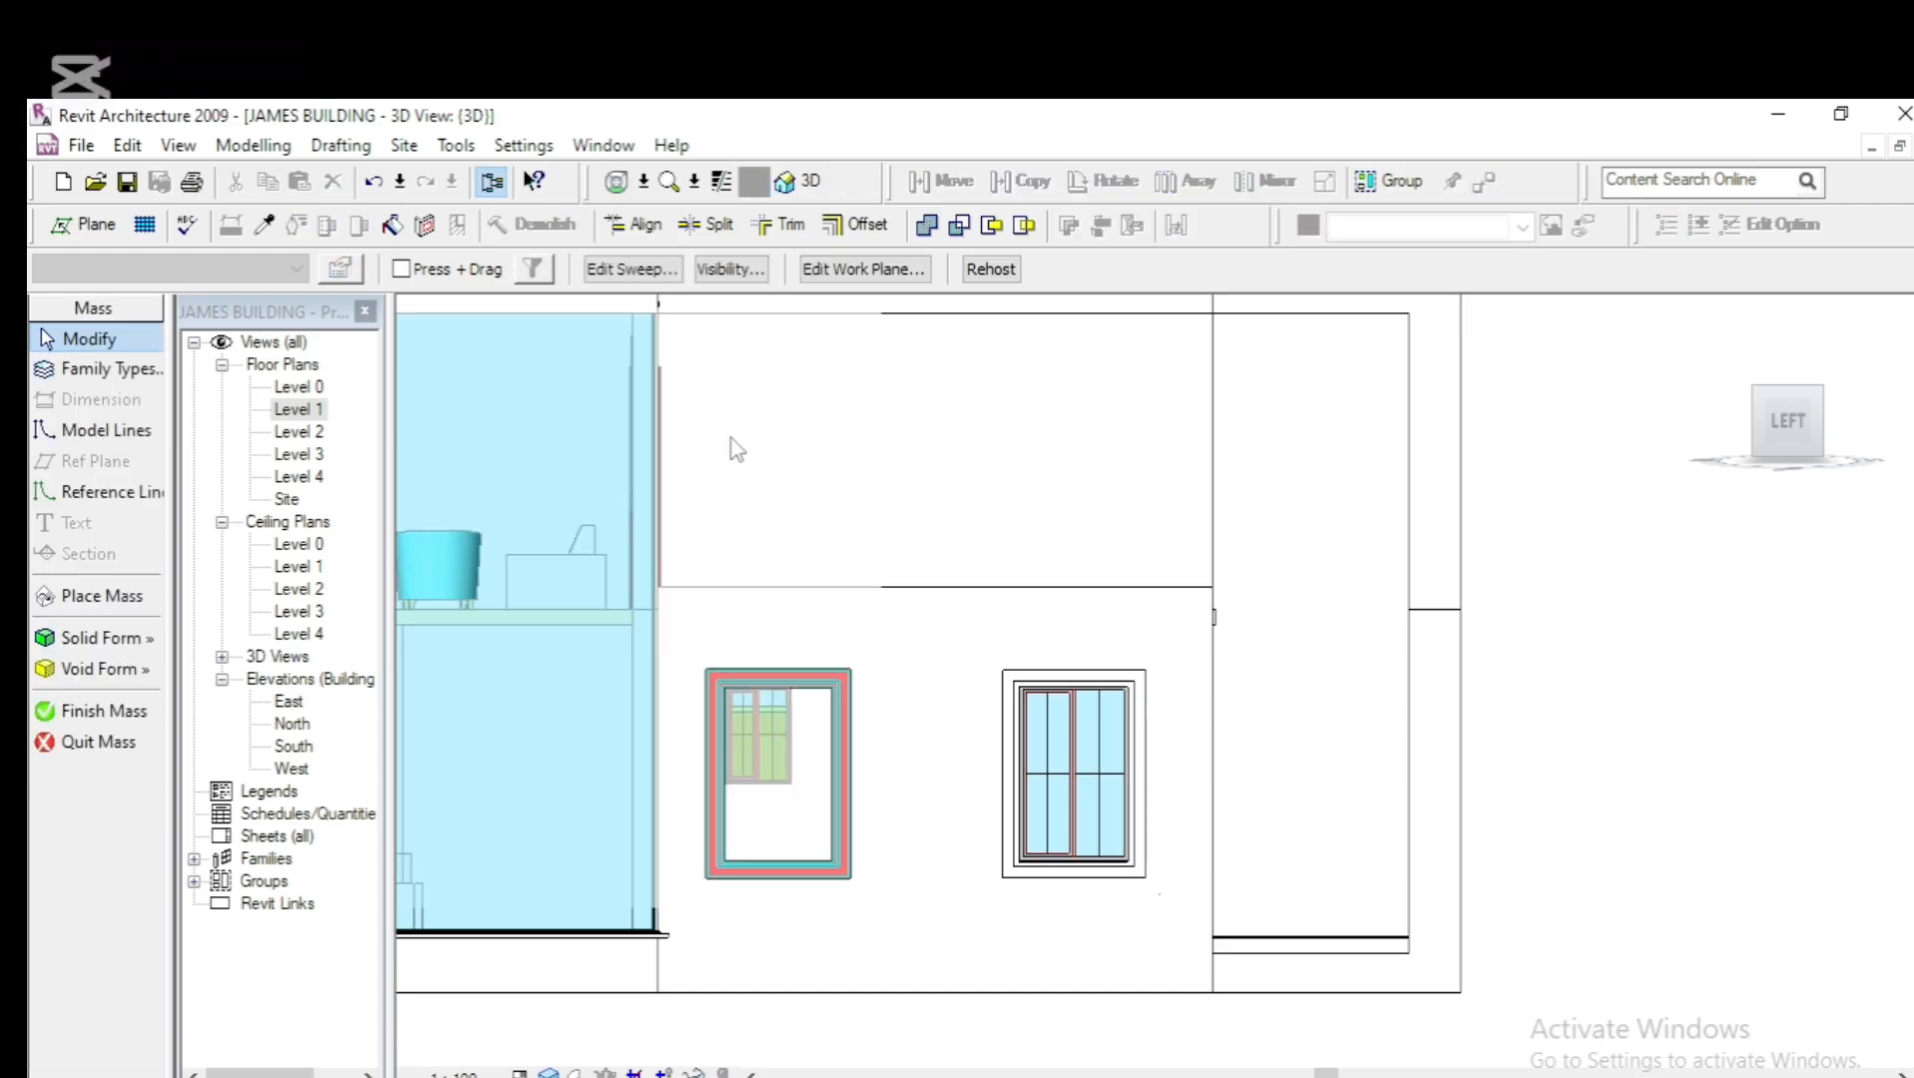
left_click(631, 269)
scroll(777, 733, "up", 5)
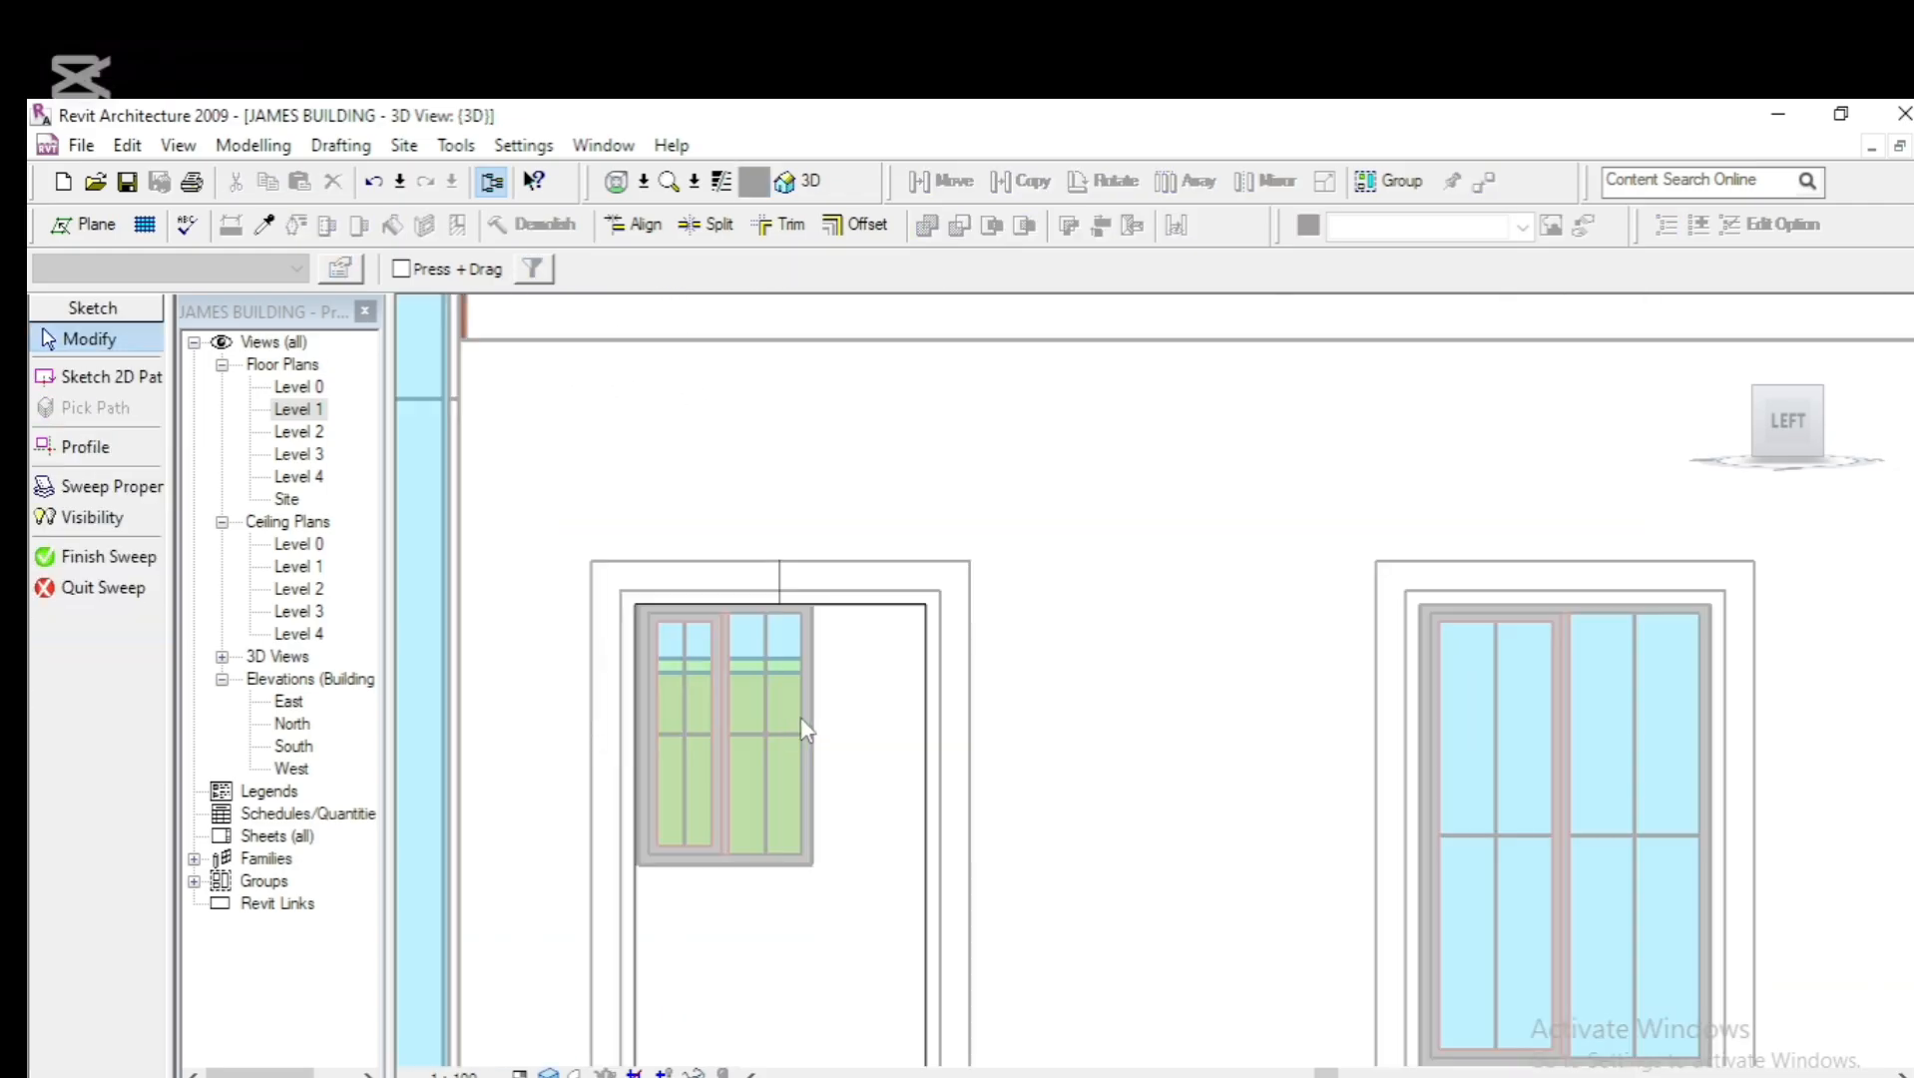
left_click(631, 668)
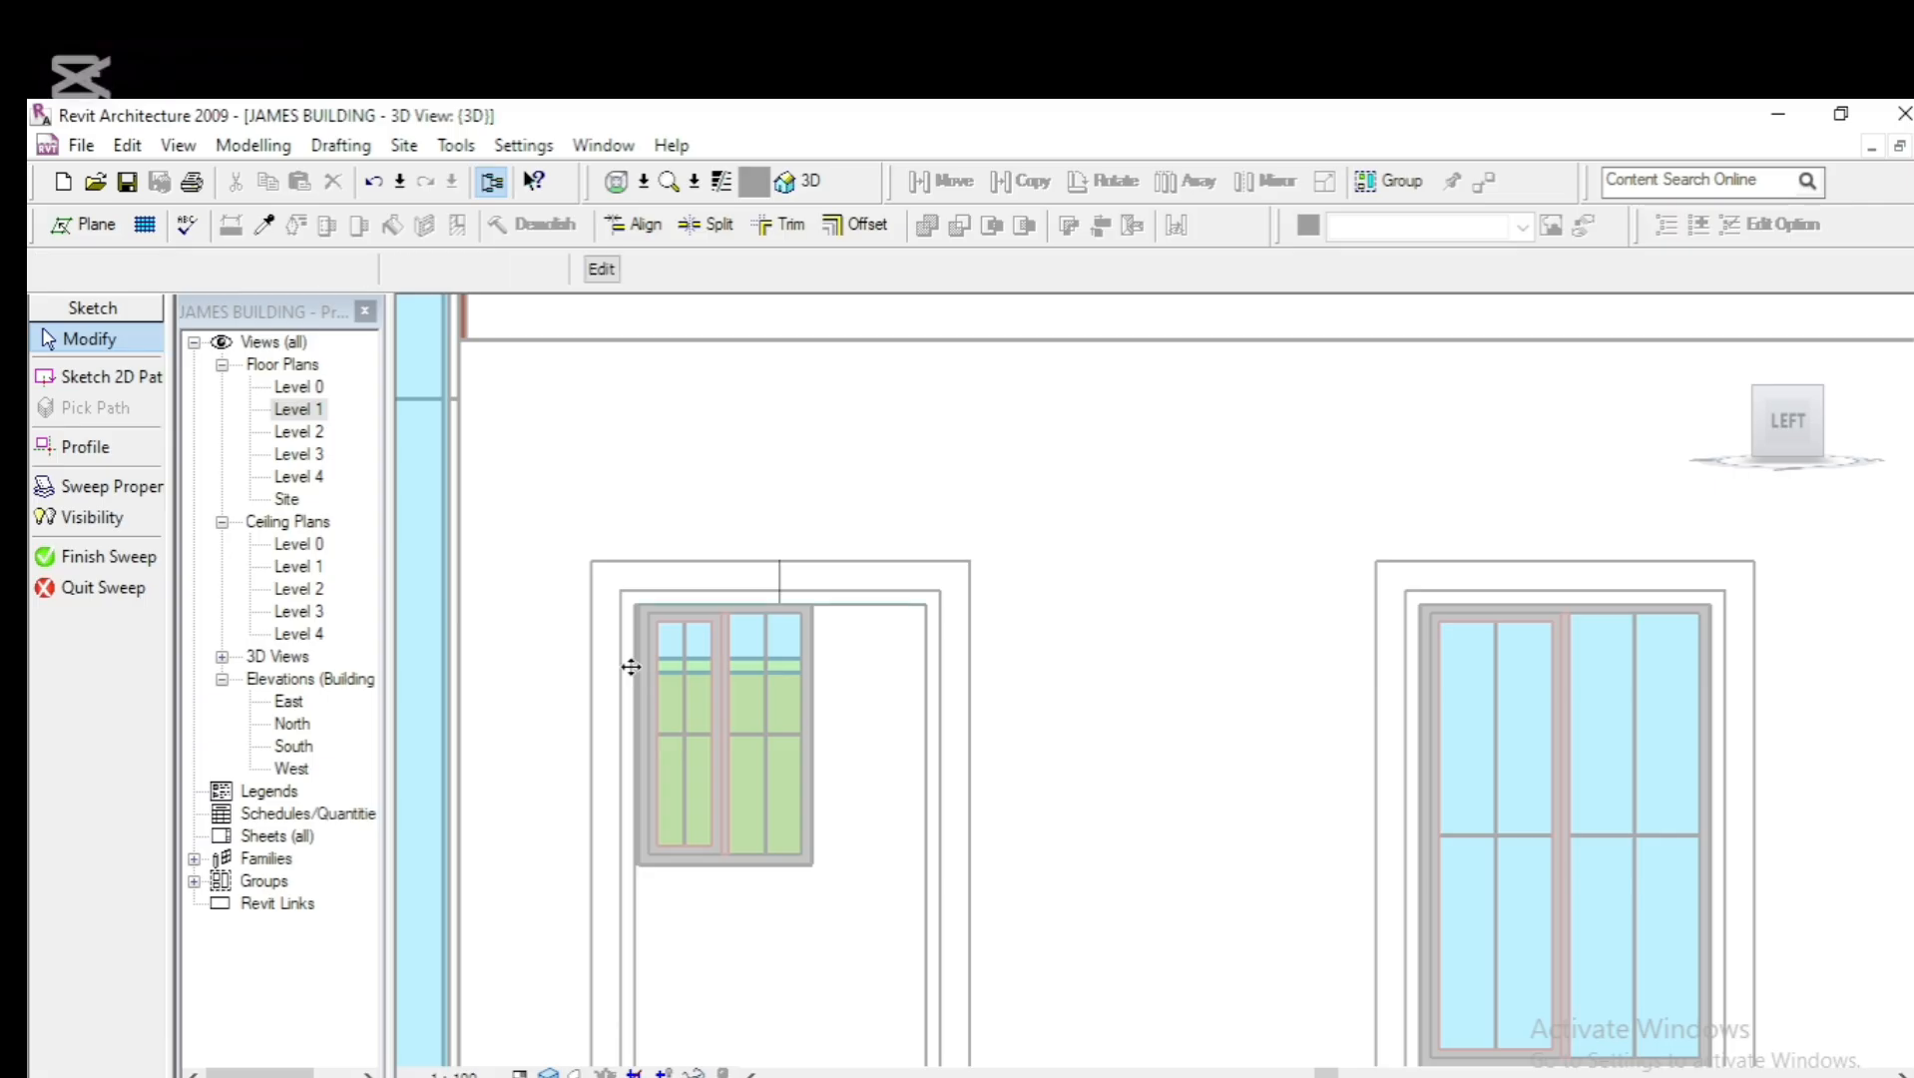
scroll(632, 658, "up", 5)
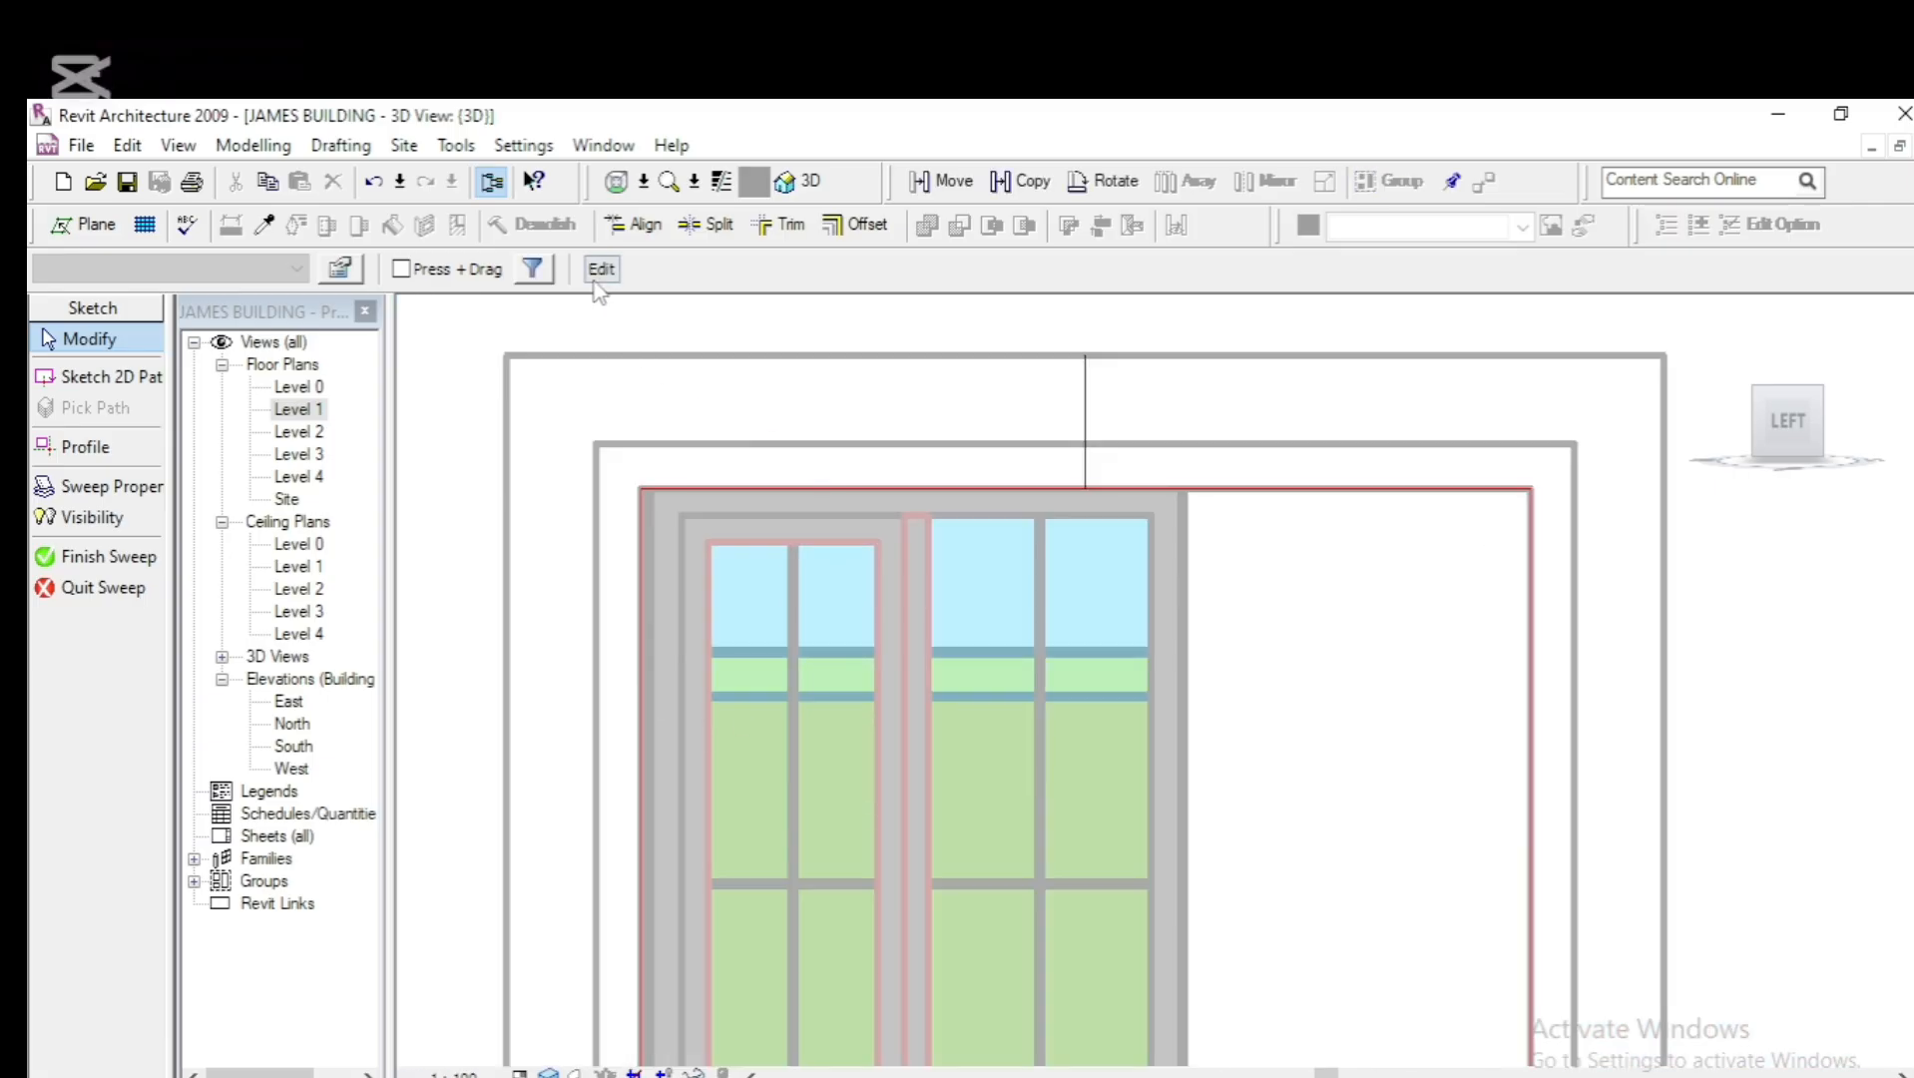
left_click(596, 273)
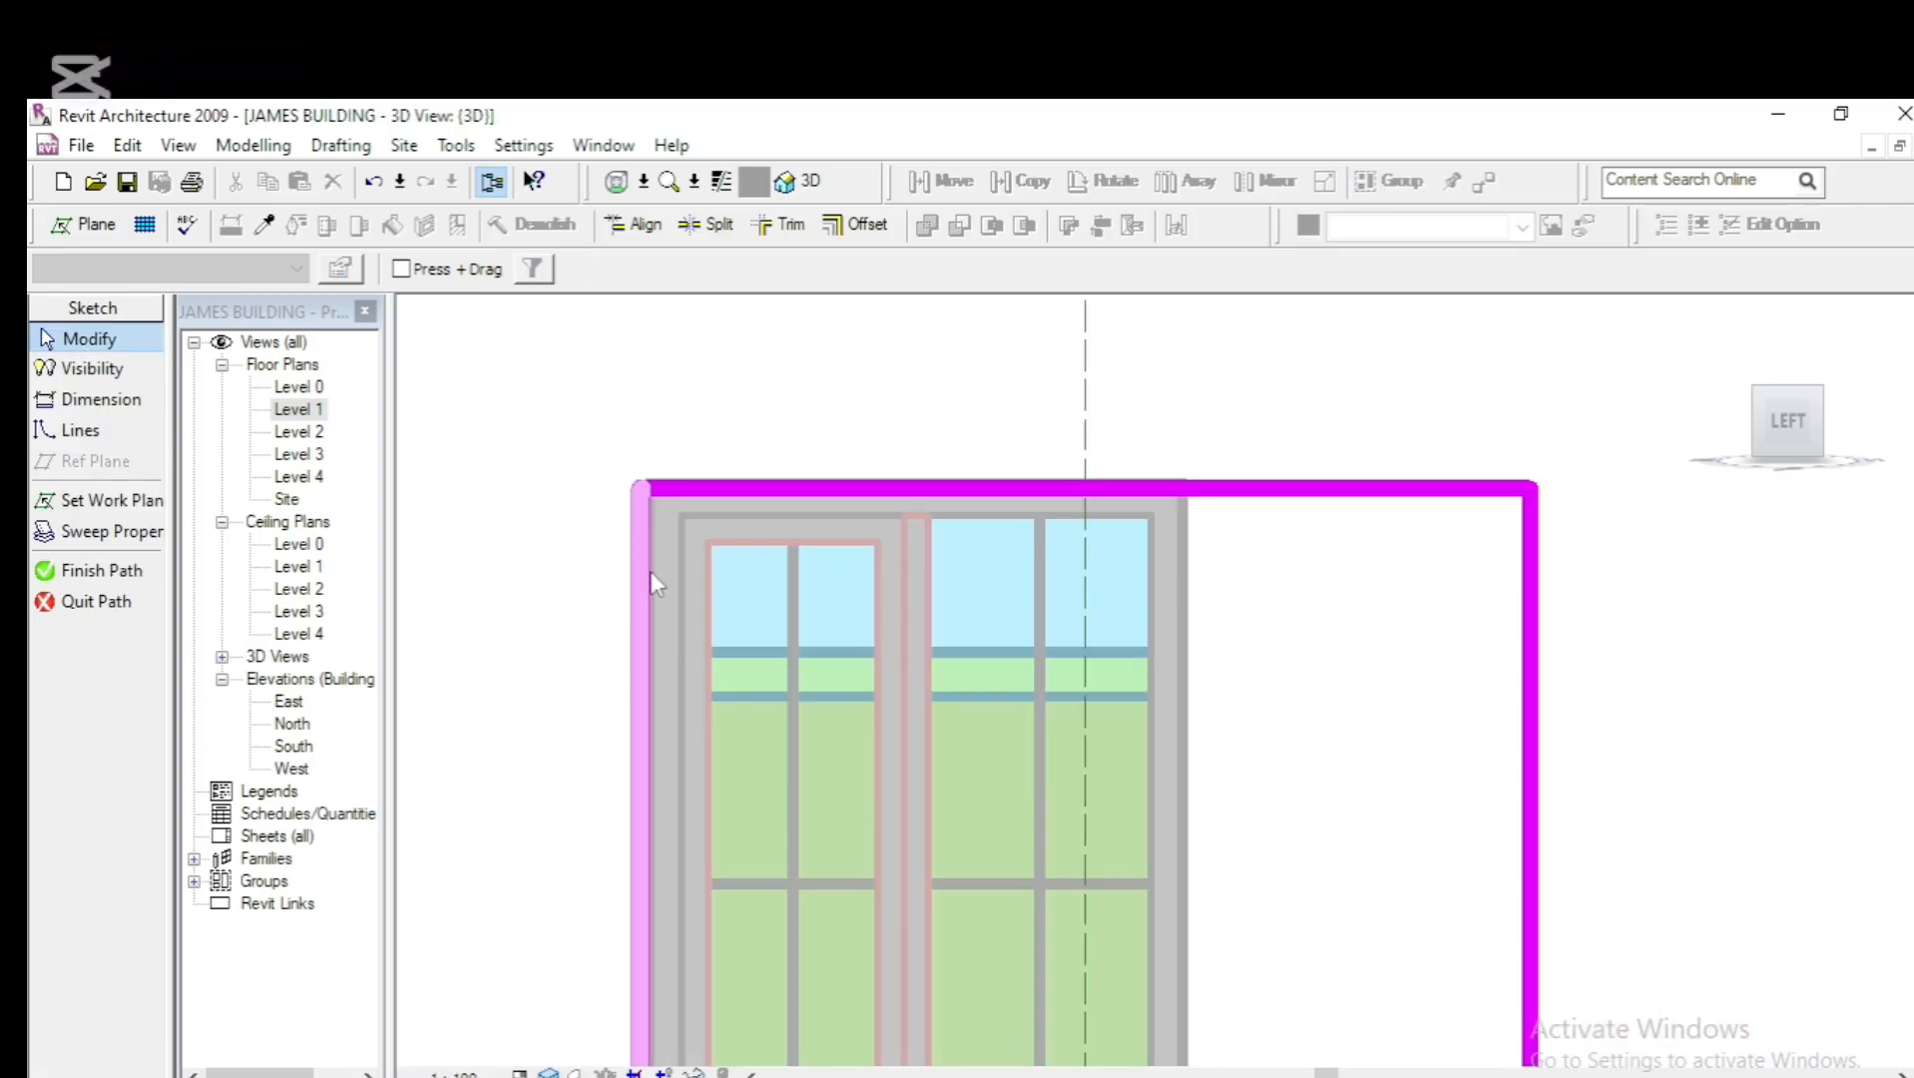
left_click(1535, 636)
left_click_drag(1540, 646, 1193, 734)
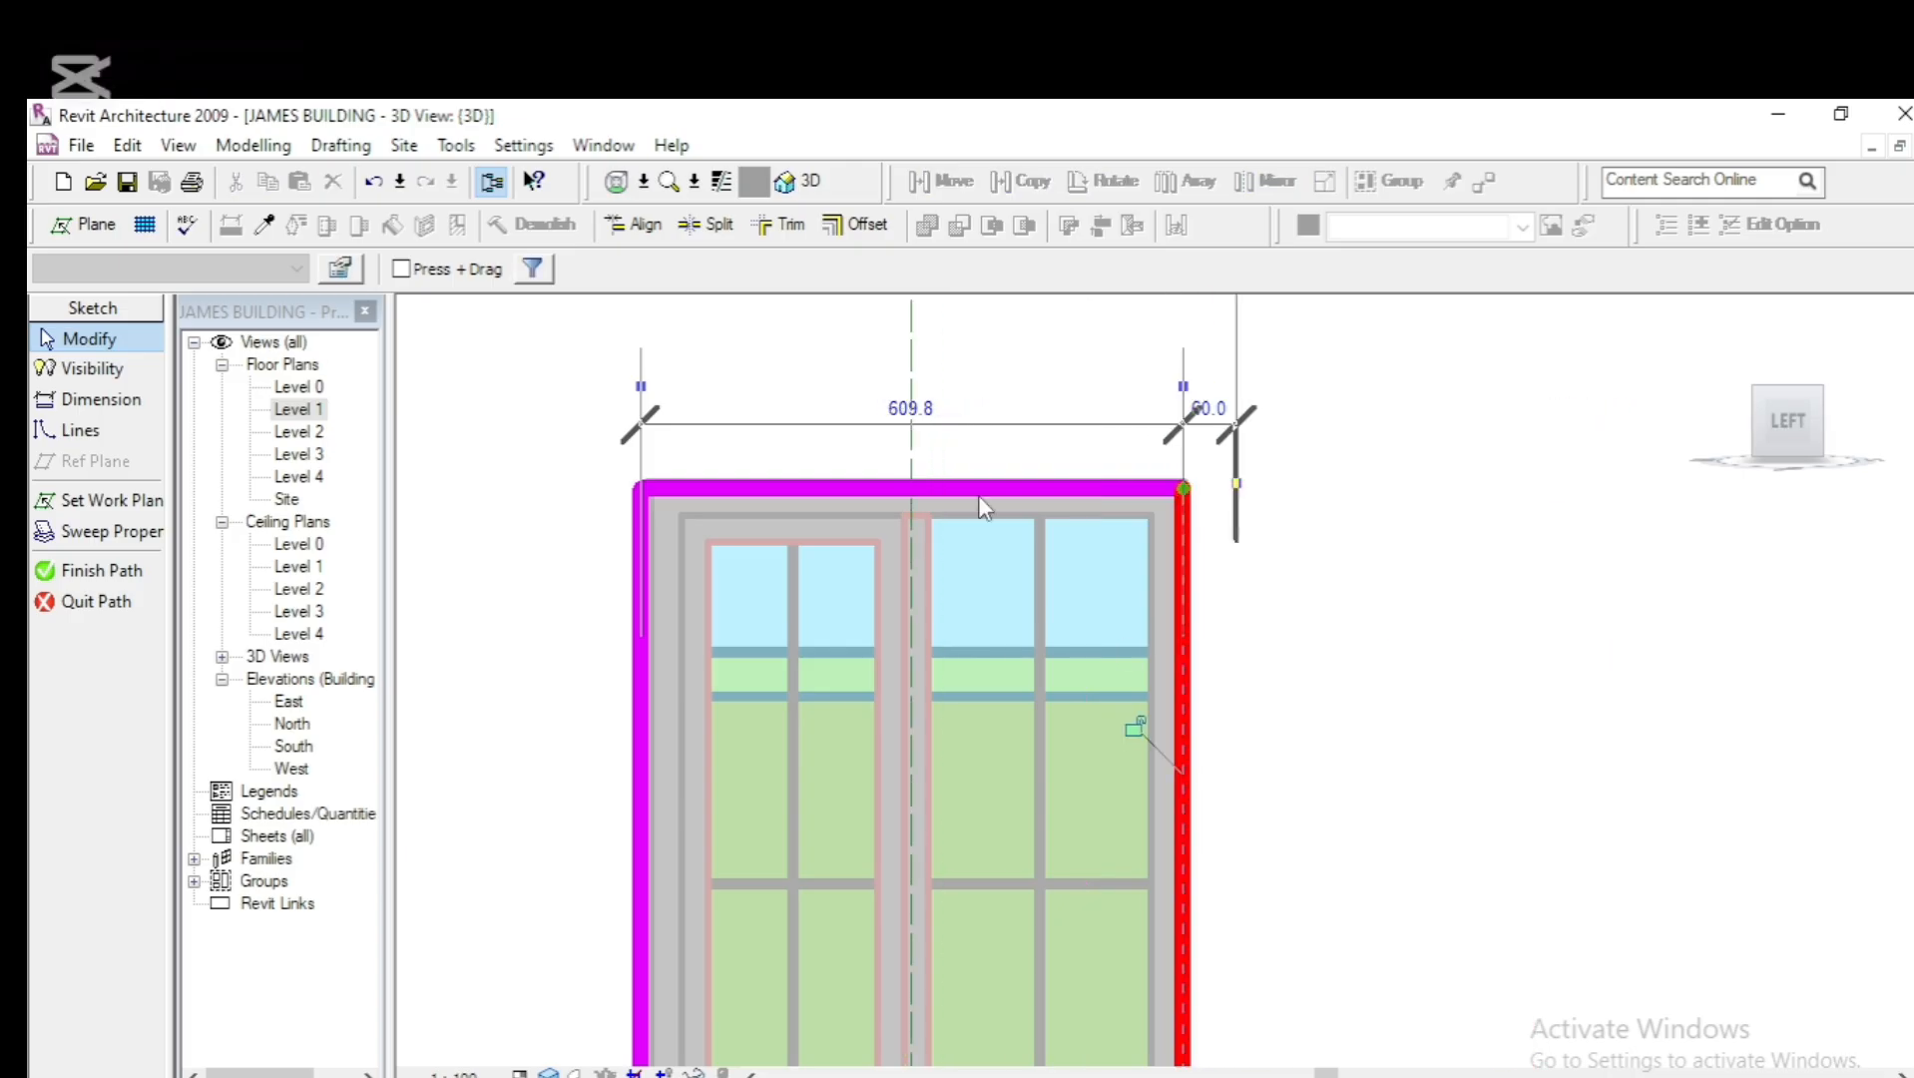
Raise the sweep path's lower line to the small window's bottom edge, about 894 mm high, and finish the path, sweep and mass
scroll(988, 489, "down", 2)
scroll(995, 487, "down", 2)
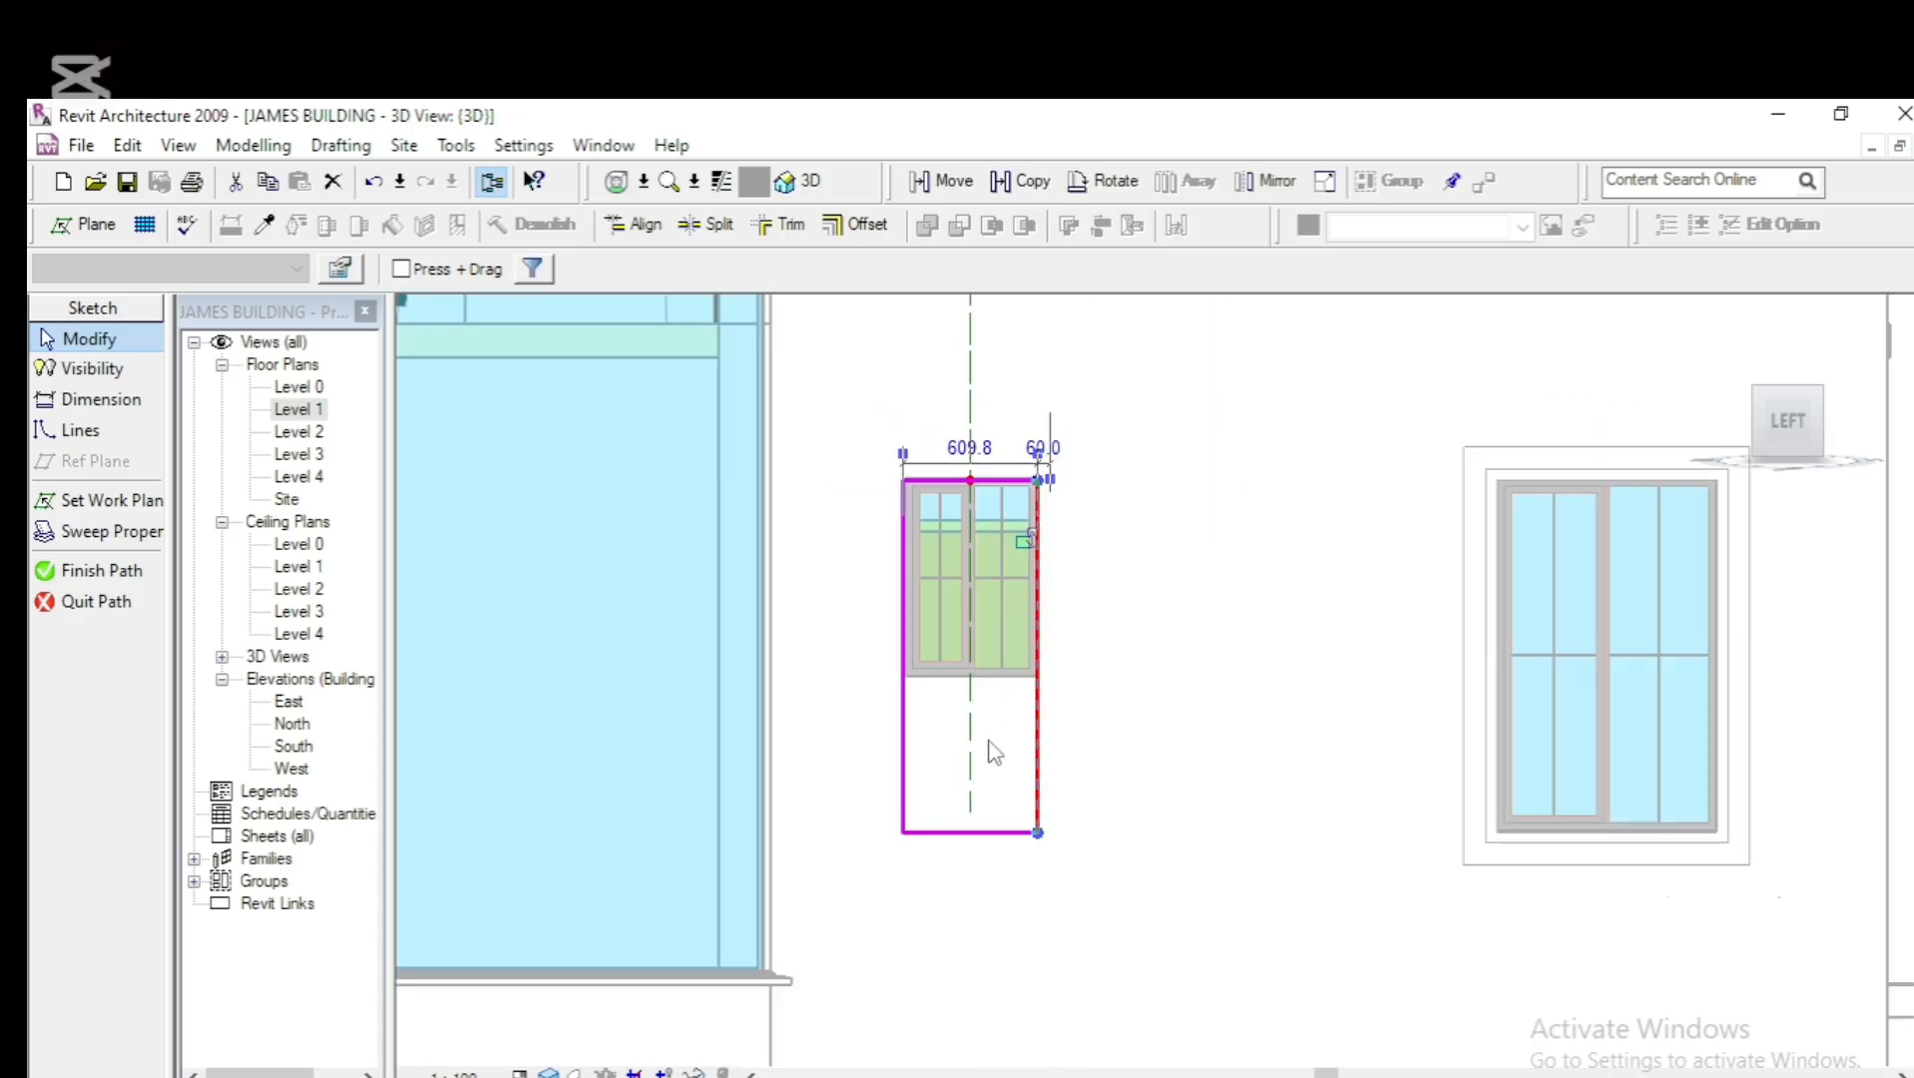
left_click(943, 832)
left_click_drag(998, 831, 987, 684)
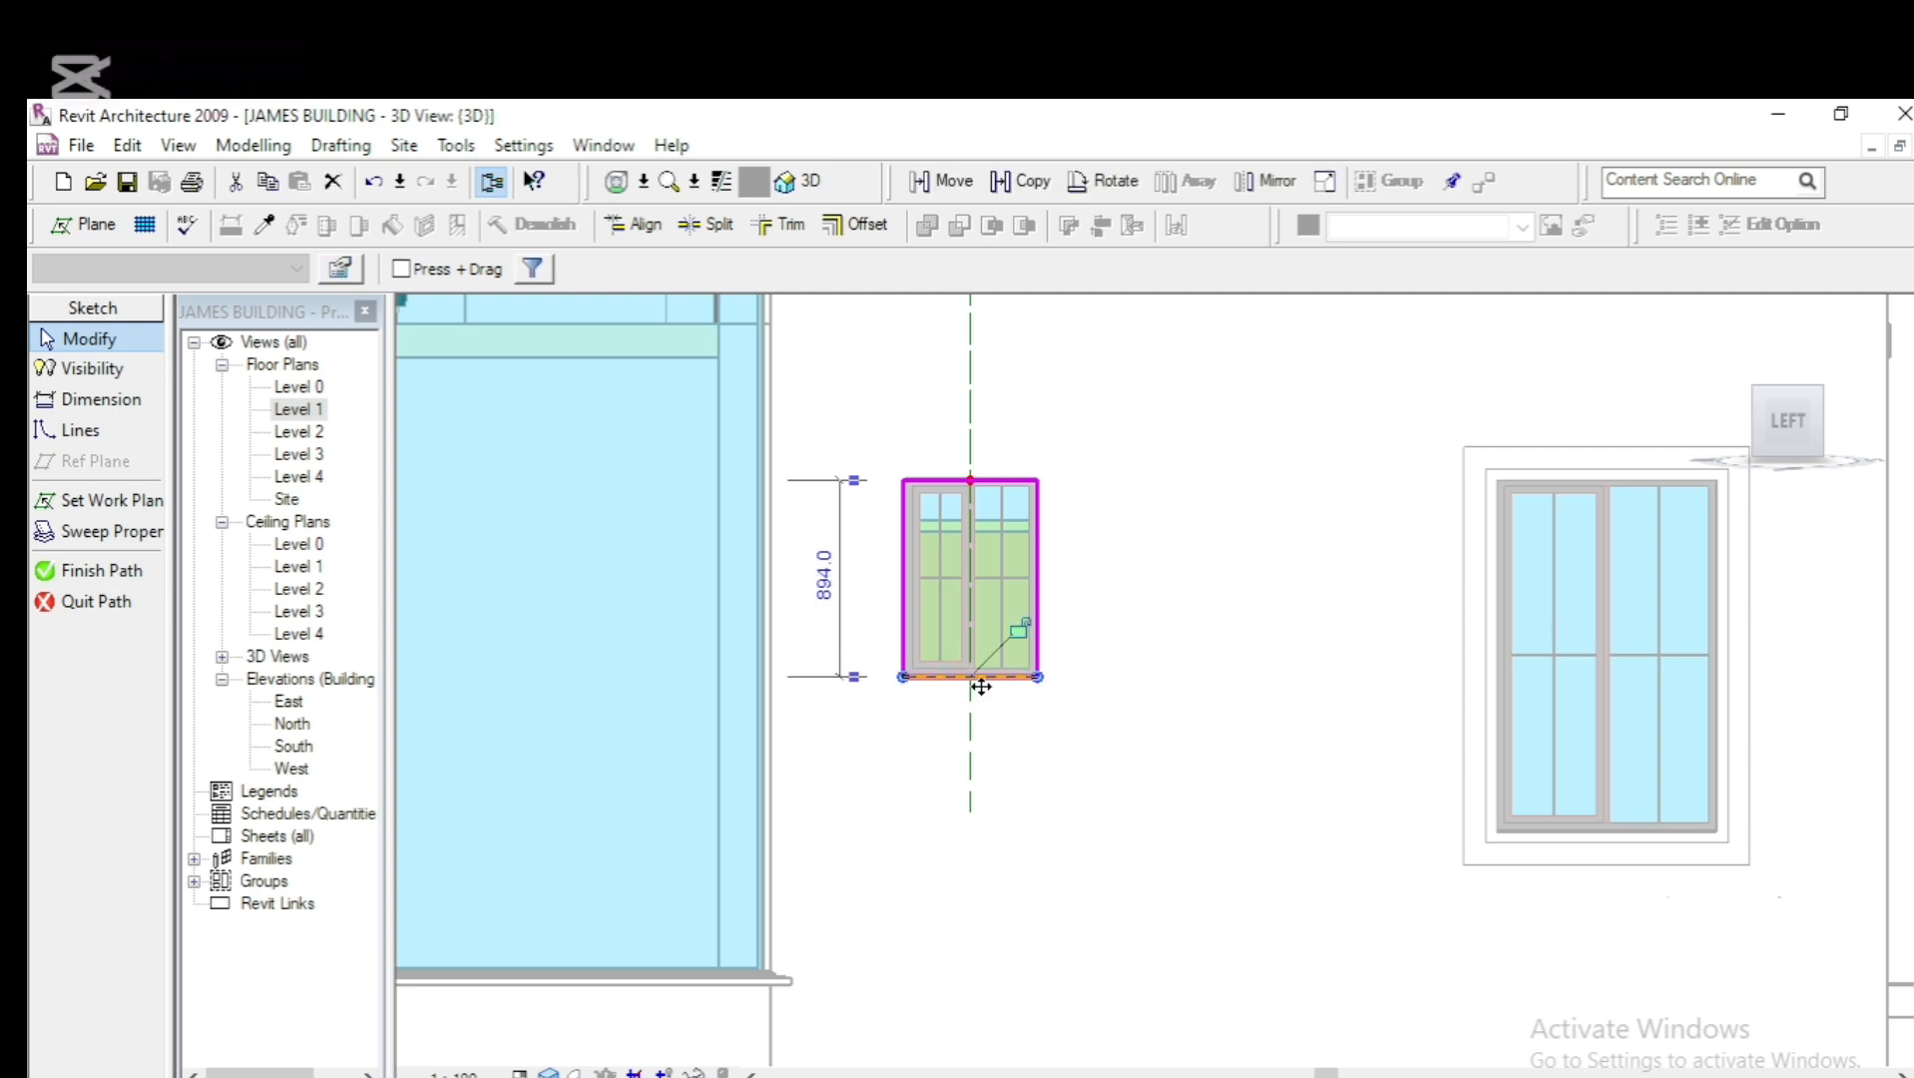
left_click(137, 584)
scroll(1180, 686, "down", 2)
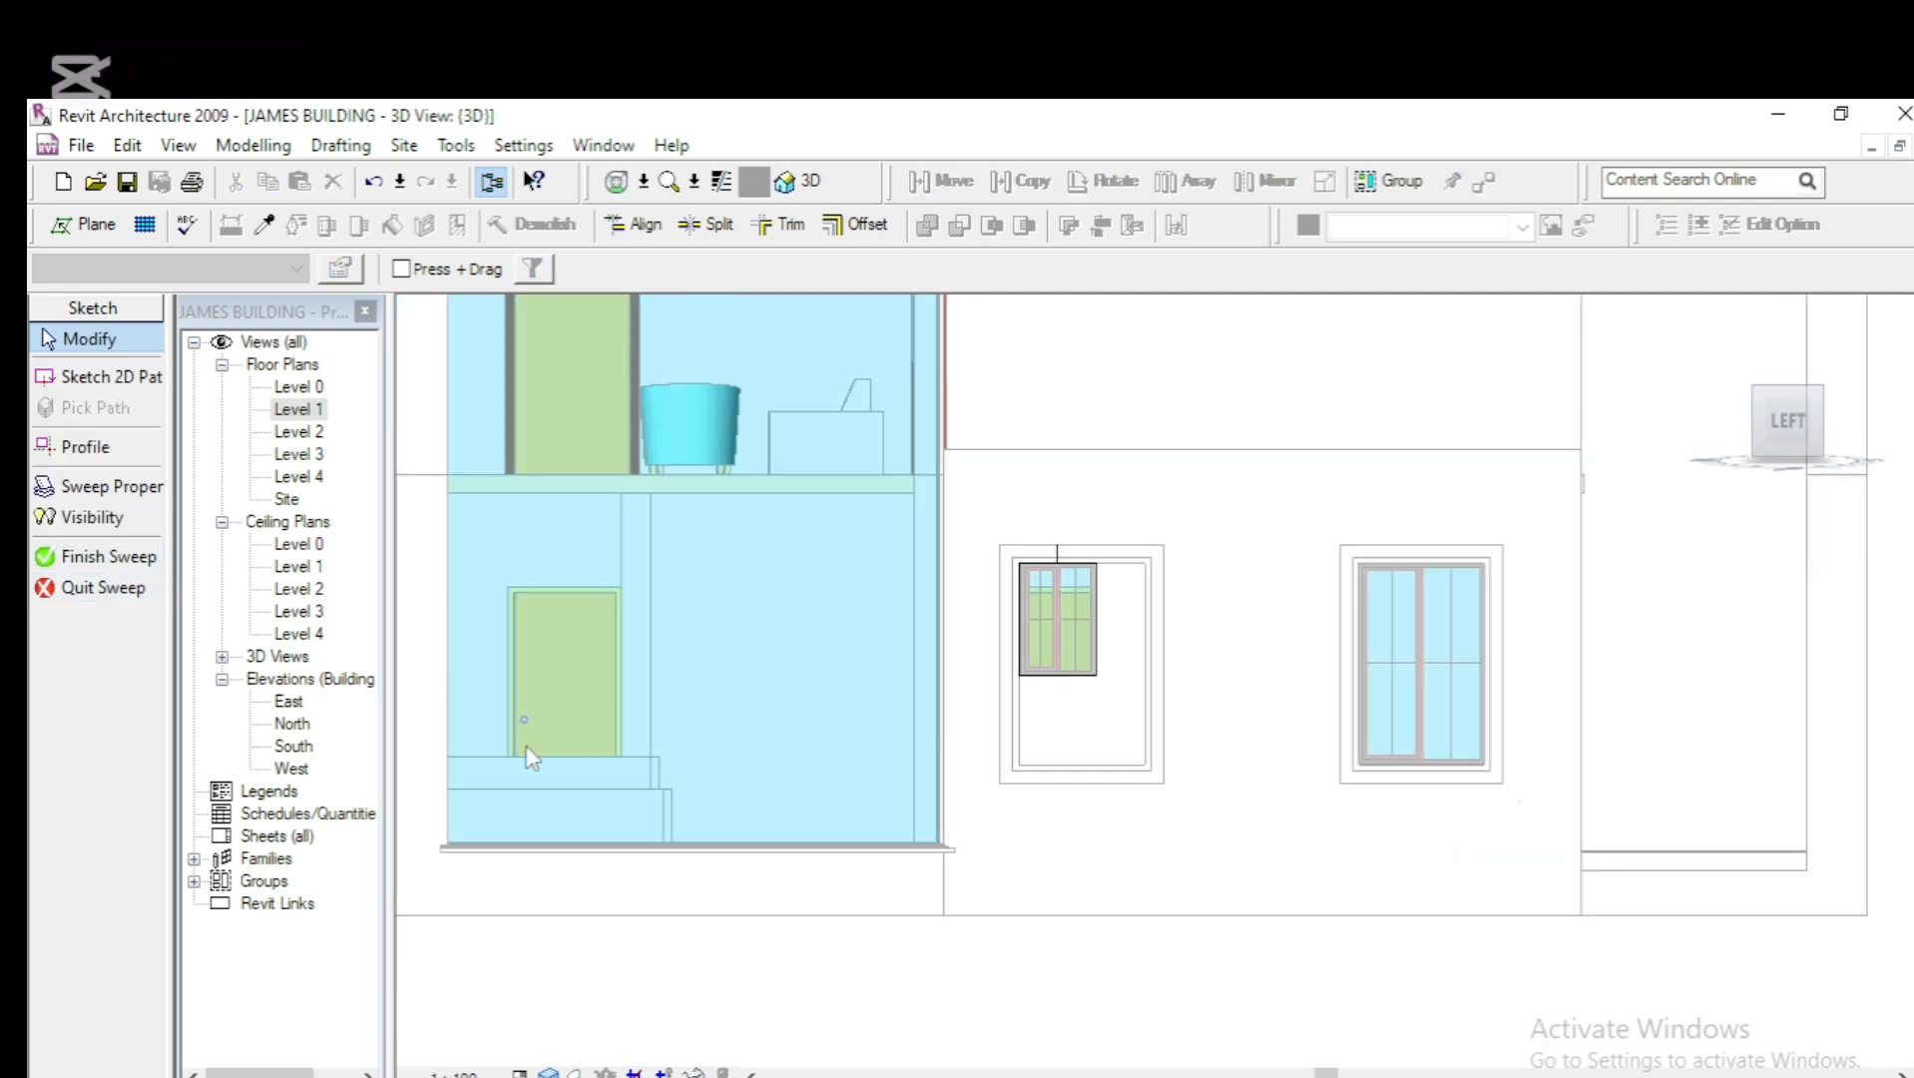
left_click(95, 561)
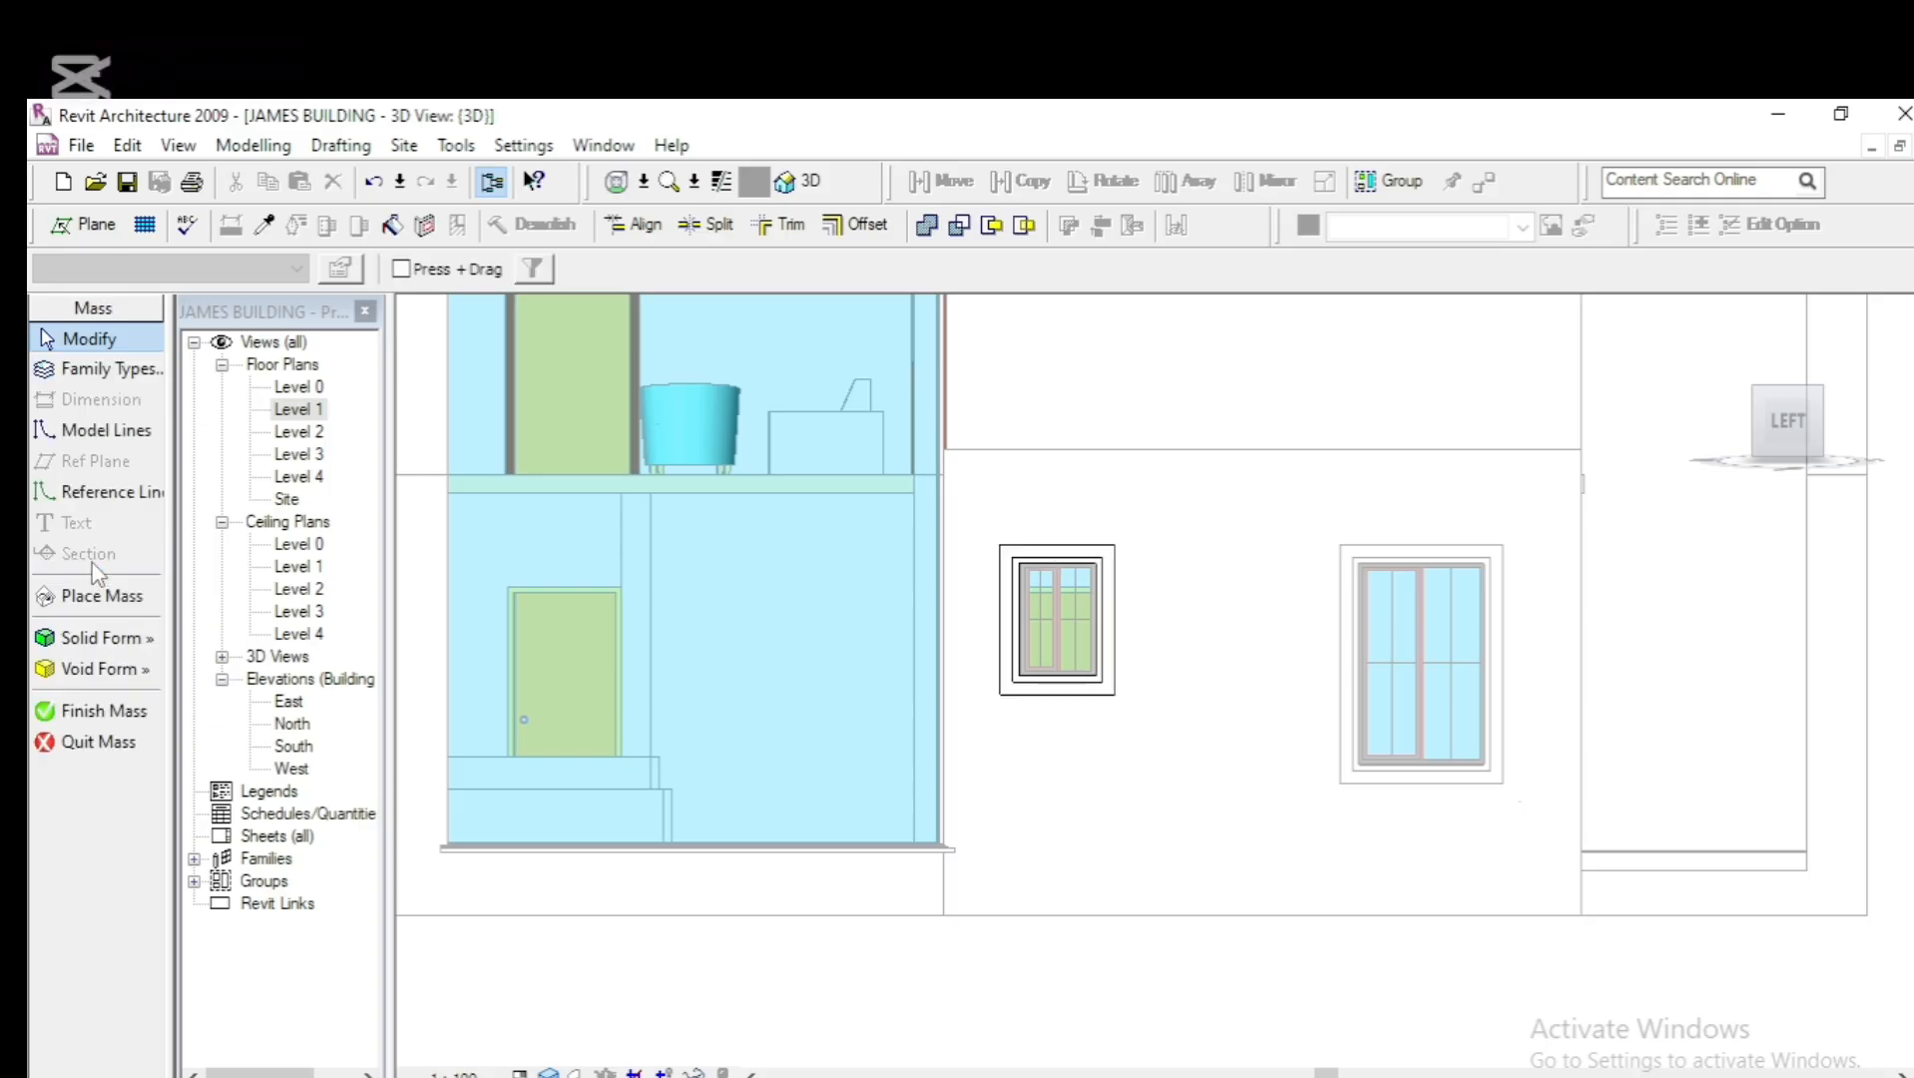
left_click(139, 710)
Select the larger lower-floor window's frame mass and show it from above
scroll(1407, 774, "down", 5)
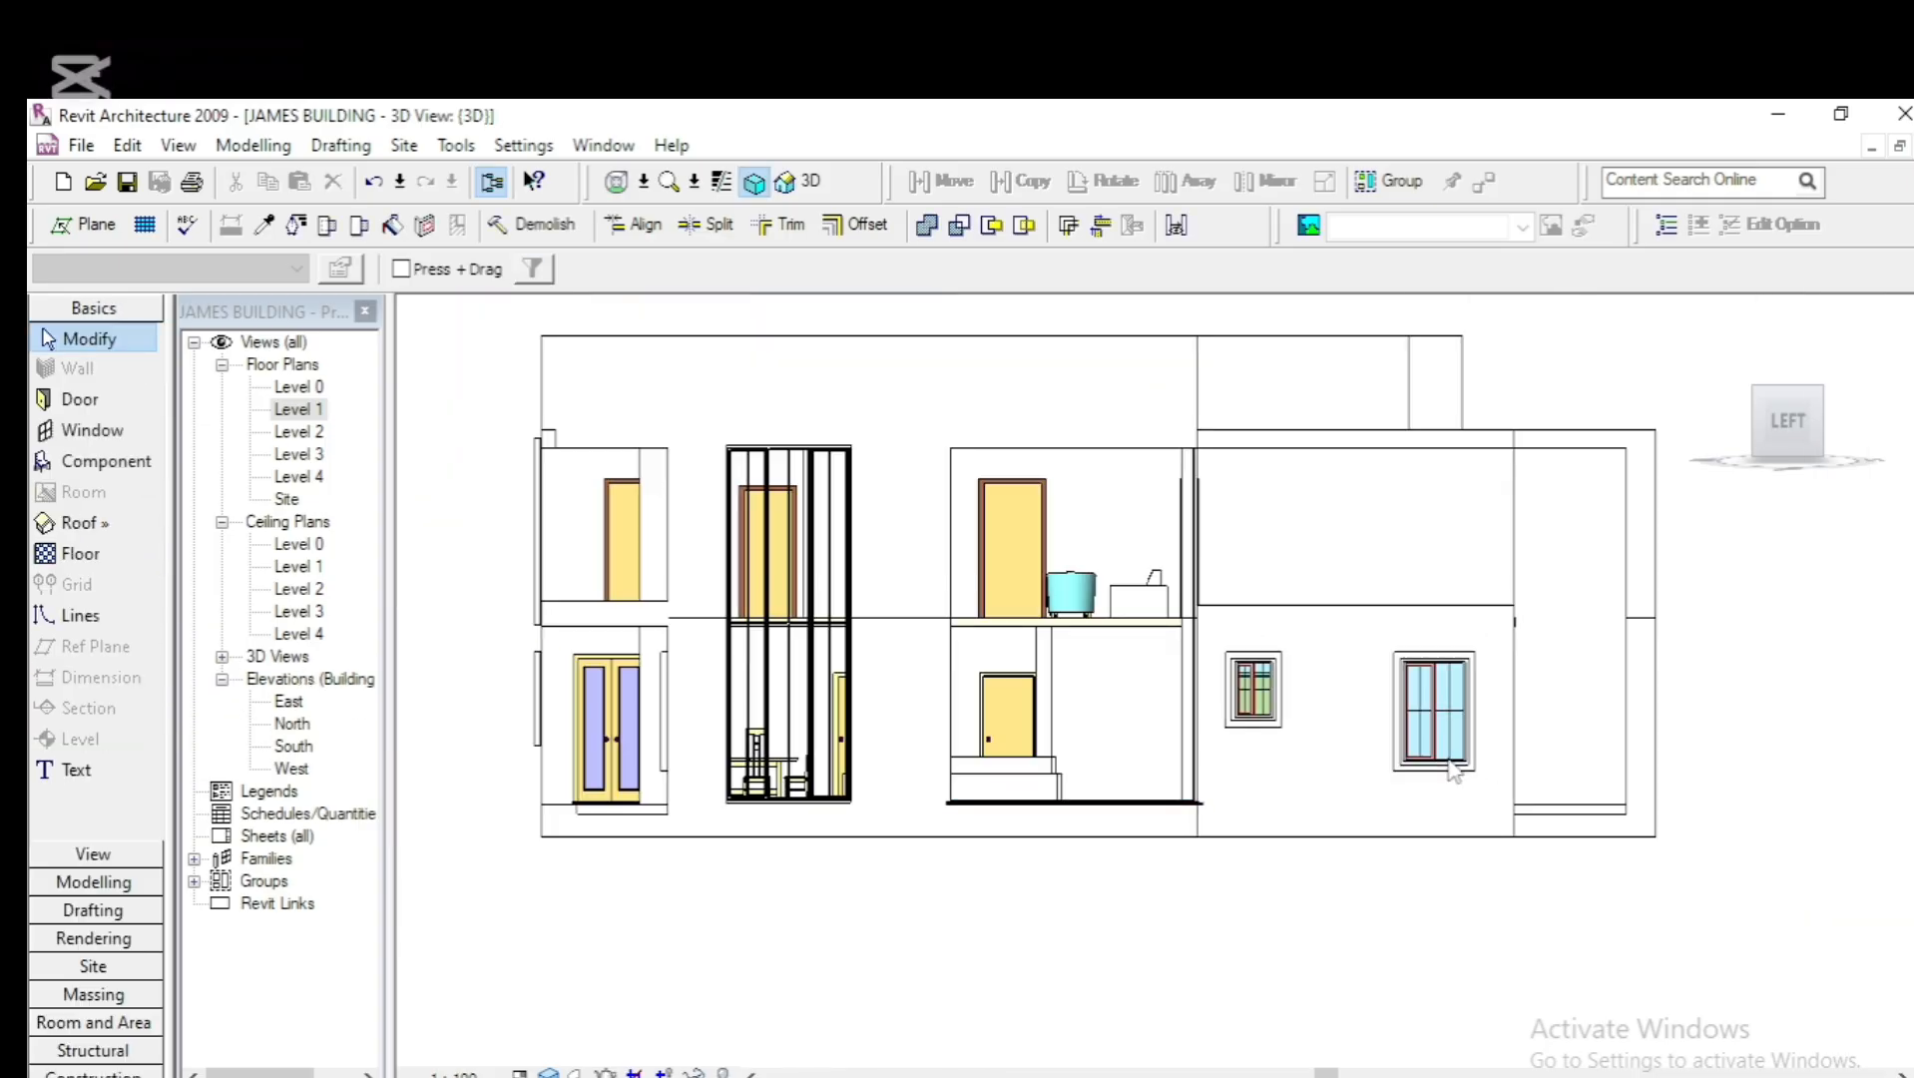
scroll(1100, 763, "up", 3)
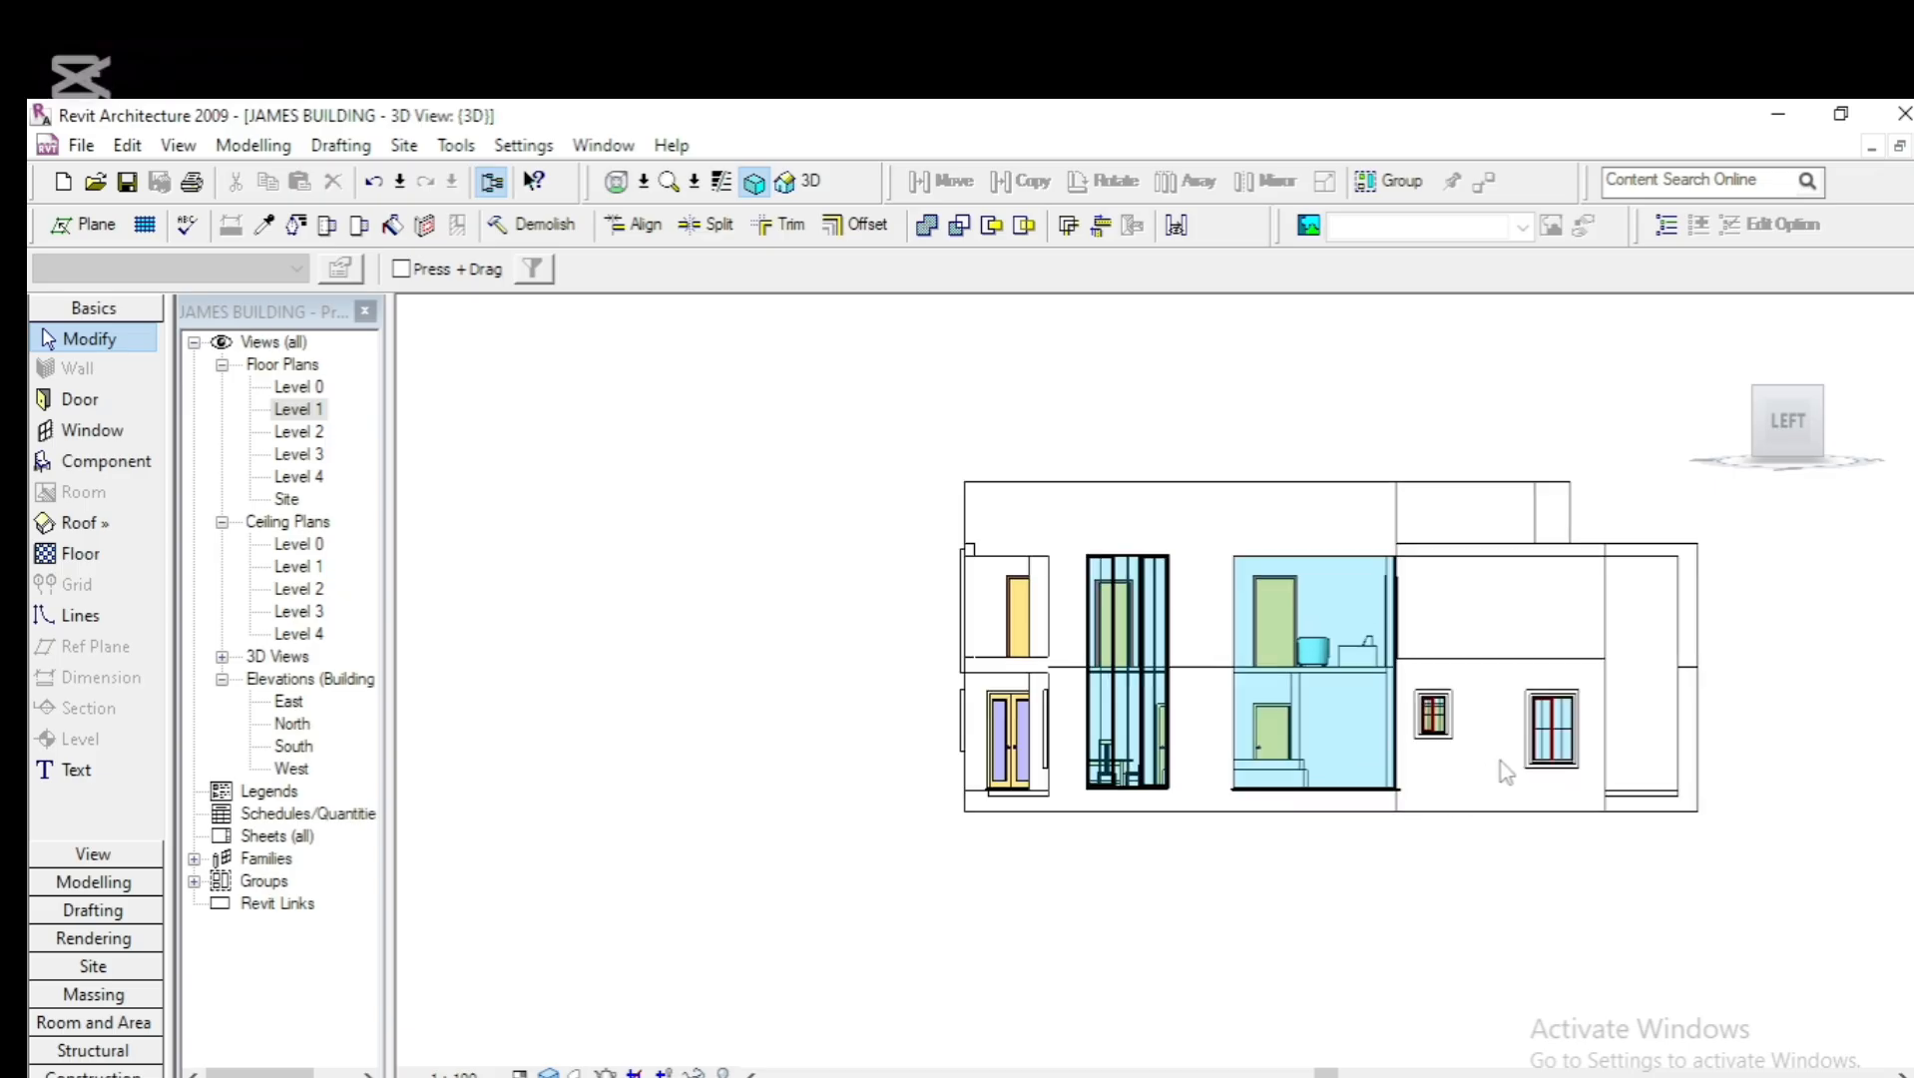
left_click(1572, 689)
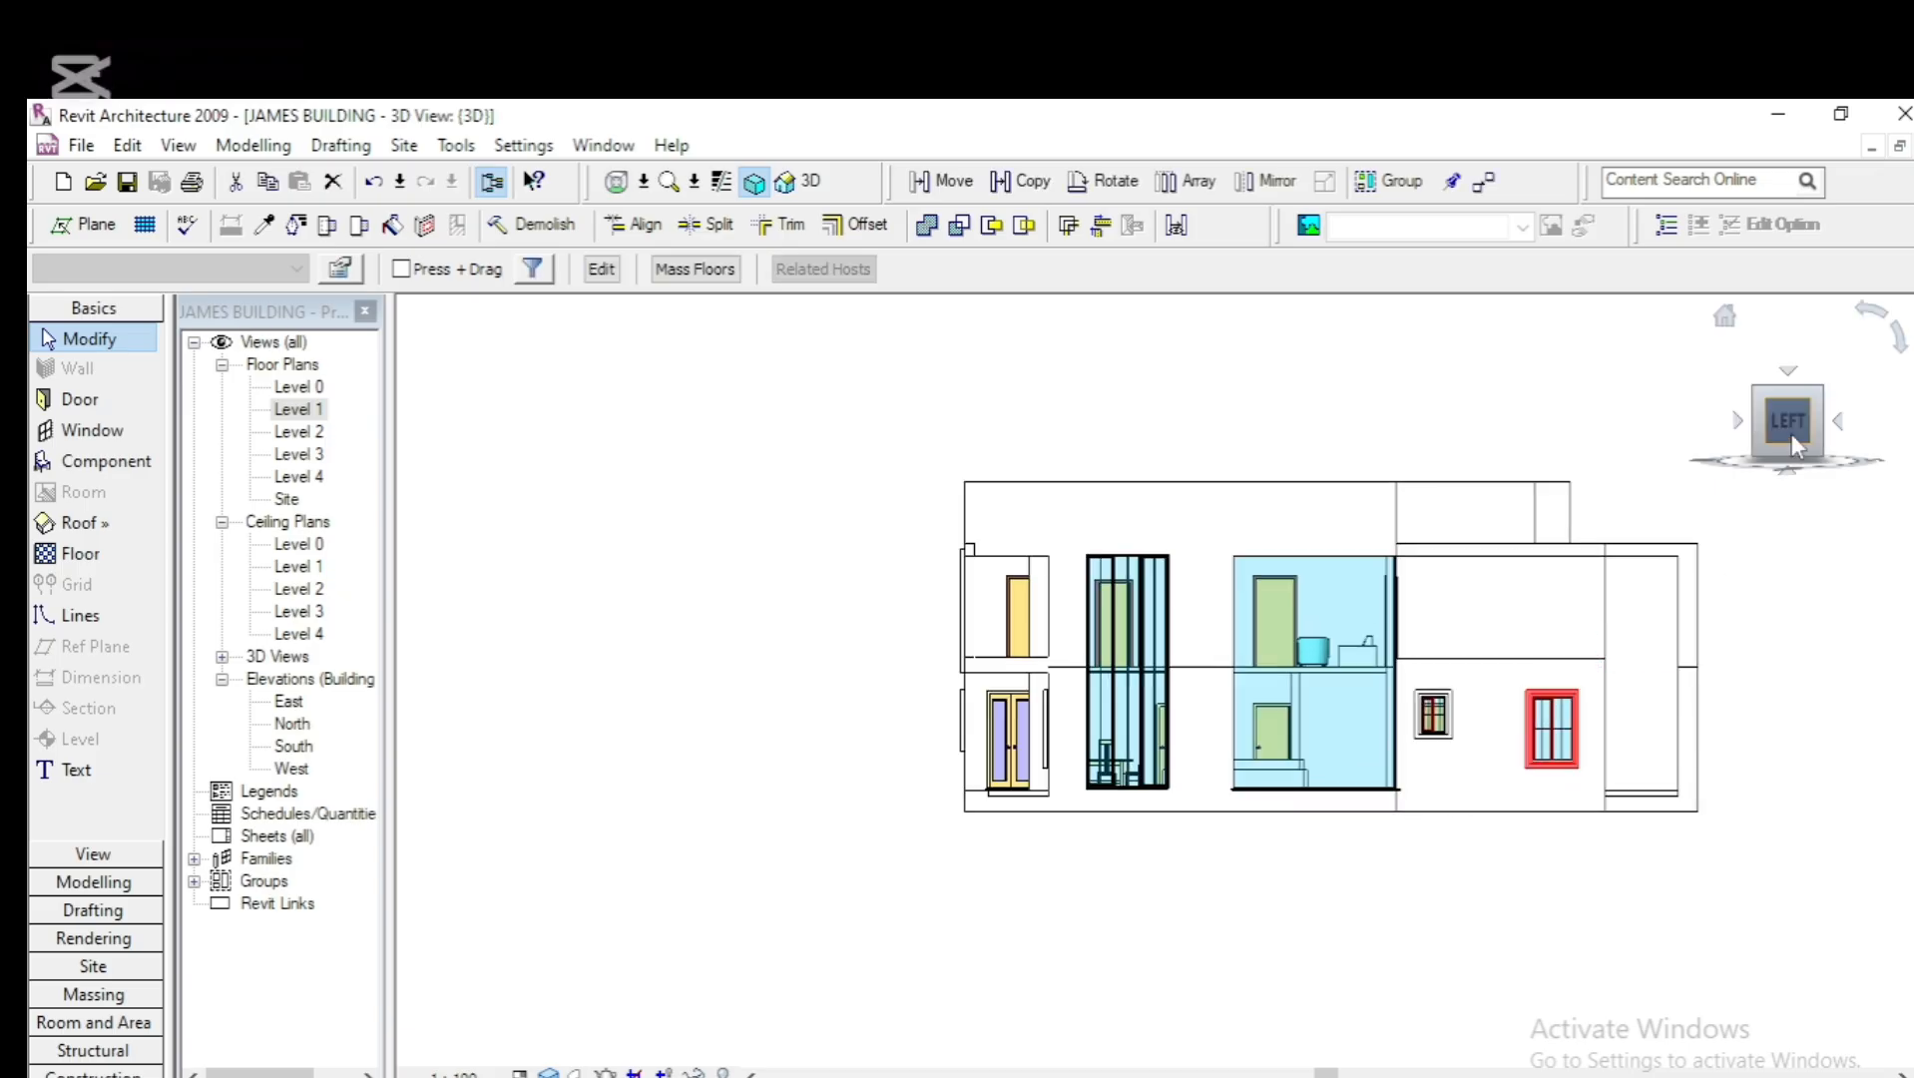
left_click(1786, 375)
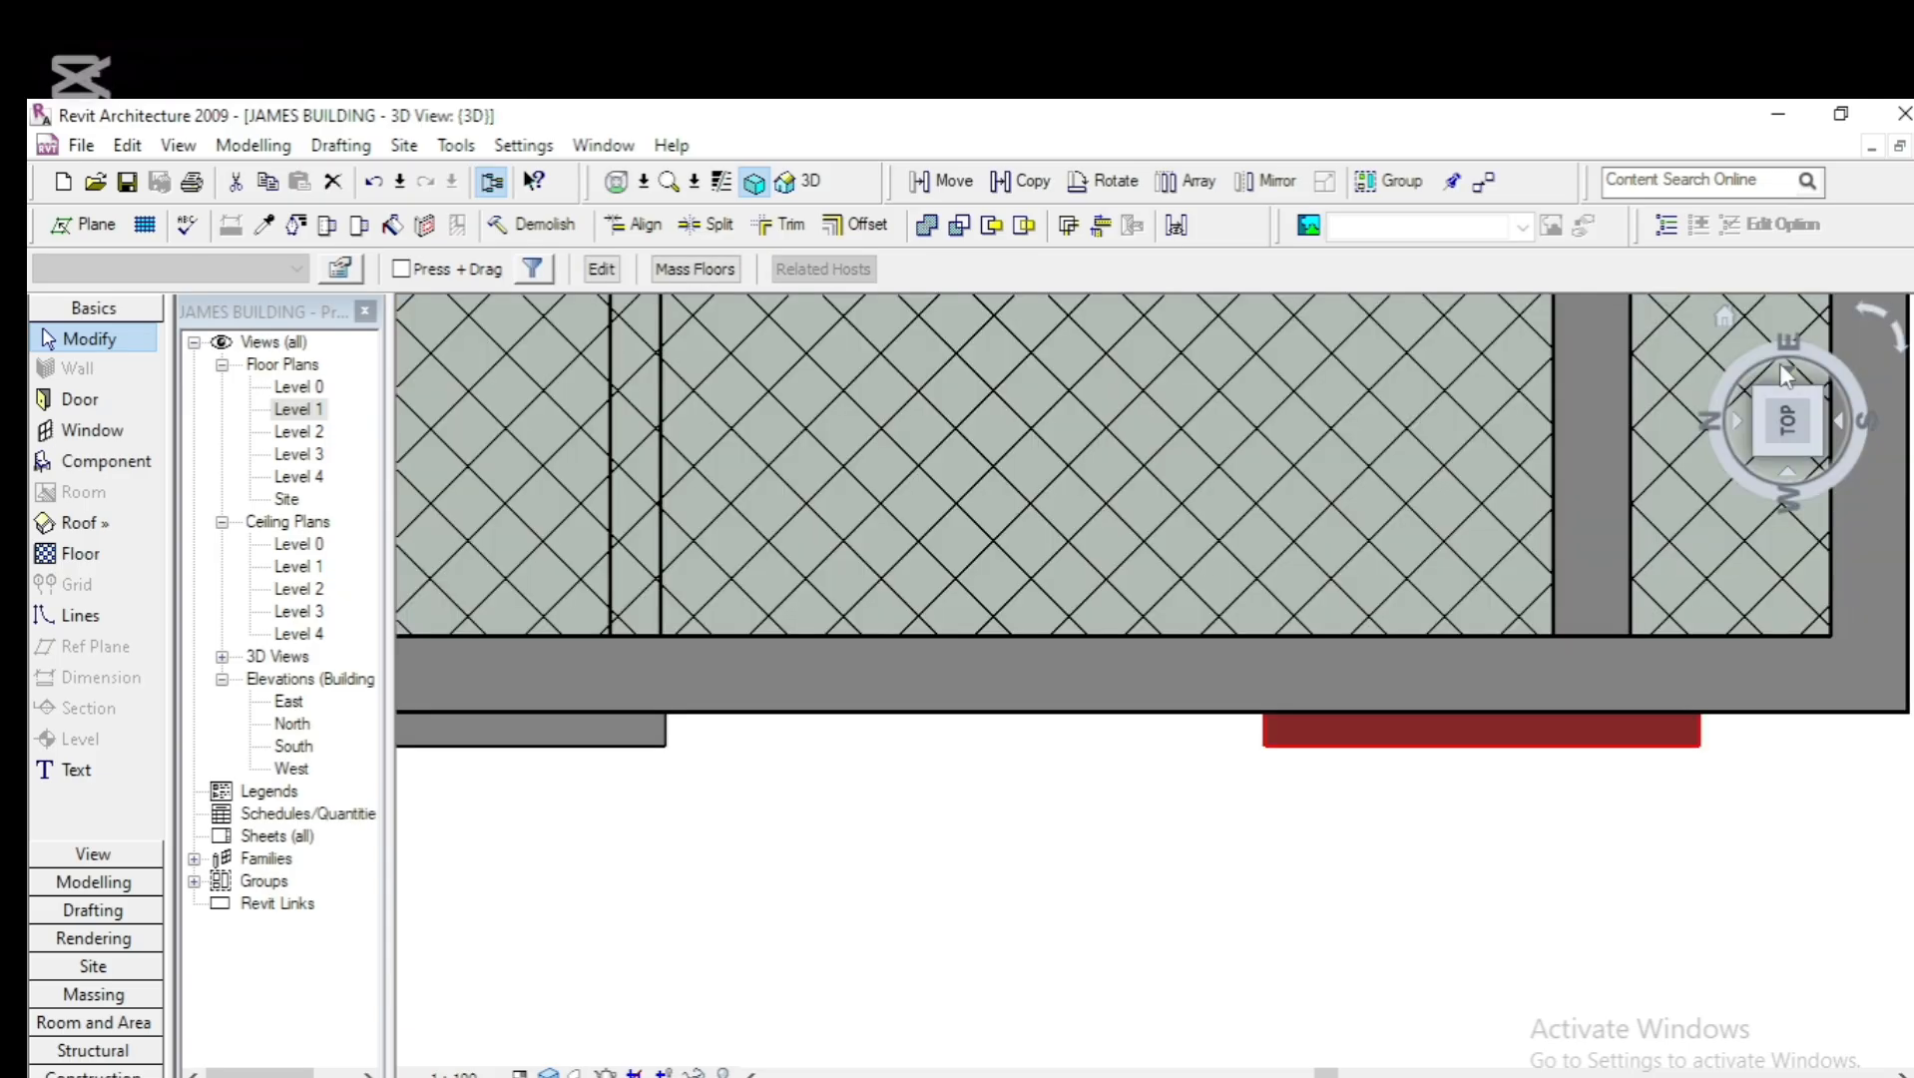